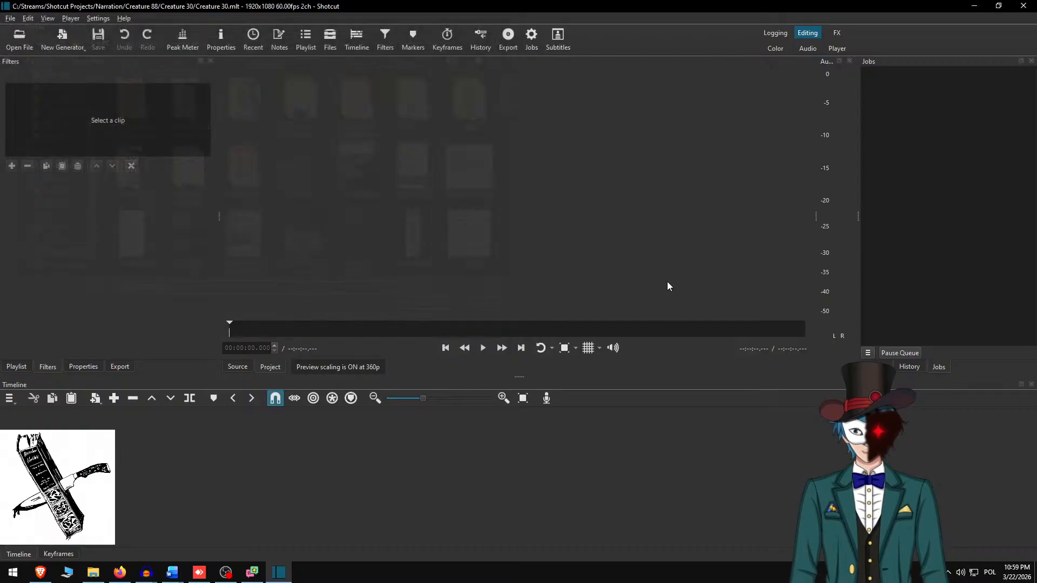
- Add Hubble small.jpg to the timeline as a video clip and turn on the centre-line grid over the preview
left_click_drag(438, 504, 440, 499)
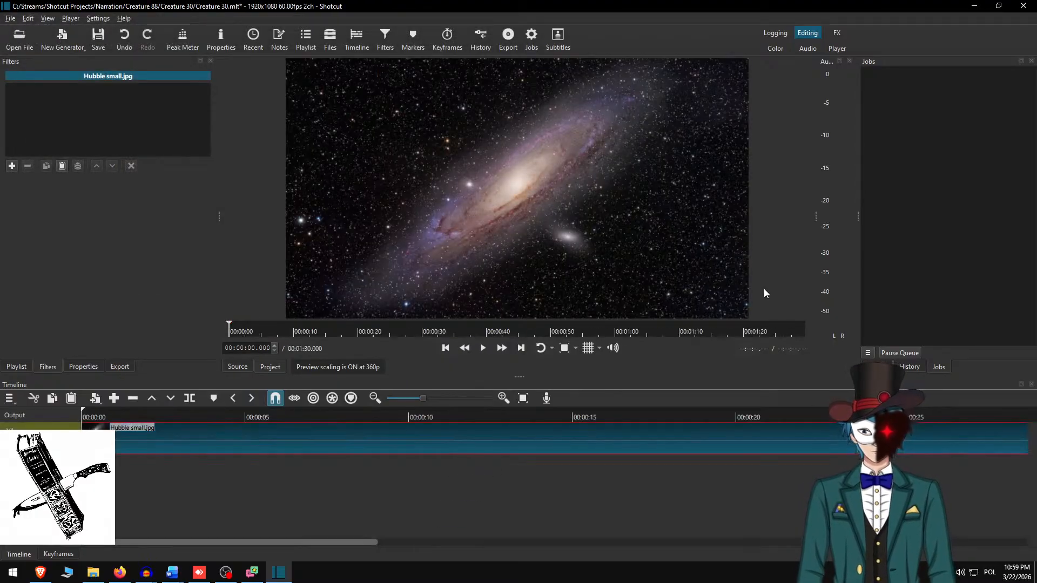
left_click(588, 348)
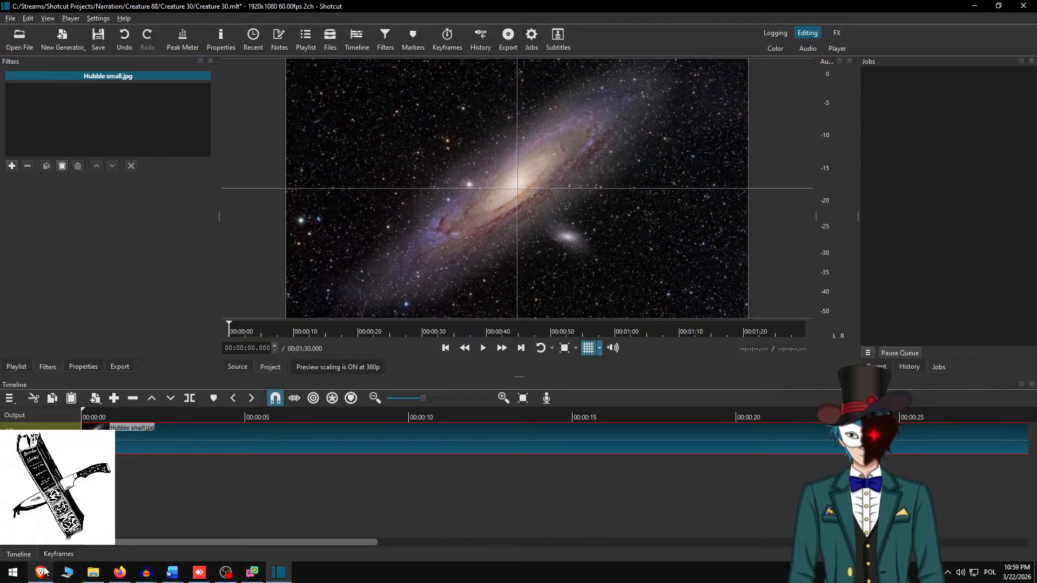
- Switch to the Creature 30 narration in Audacity and delete the silence before the first spoken words
mouse_move(93, 574)
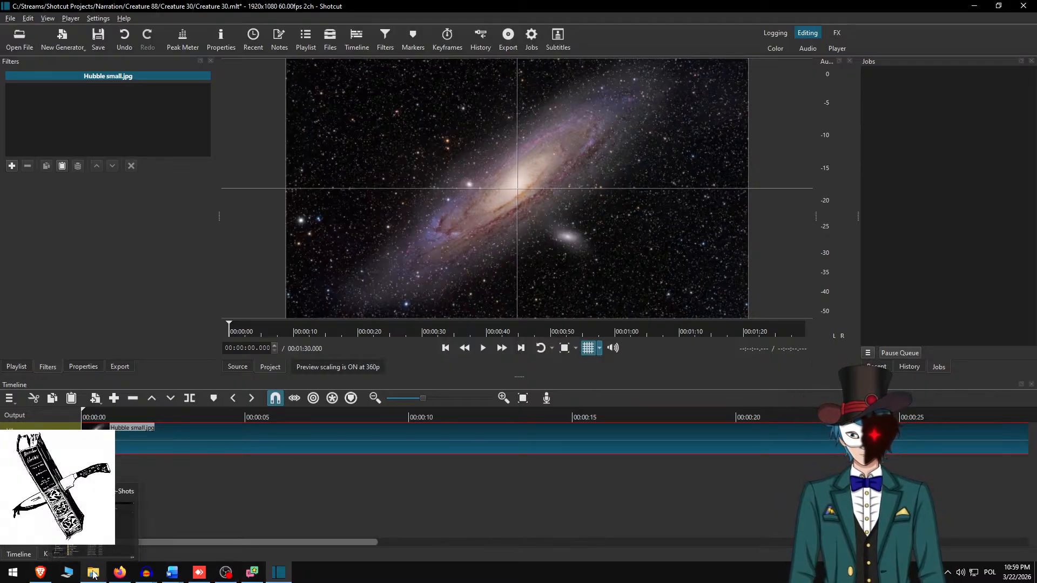
left_click(146, 573)
left_click(70, 527)
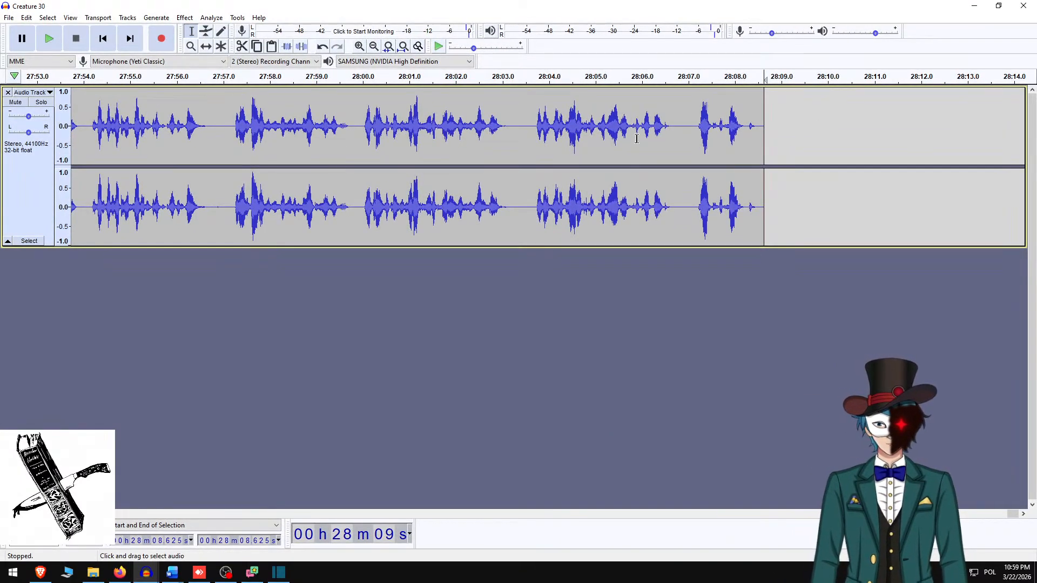
left_click(636, 139)
key("Home")
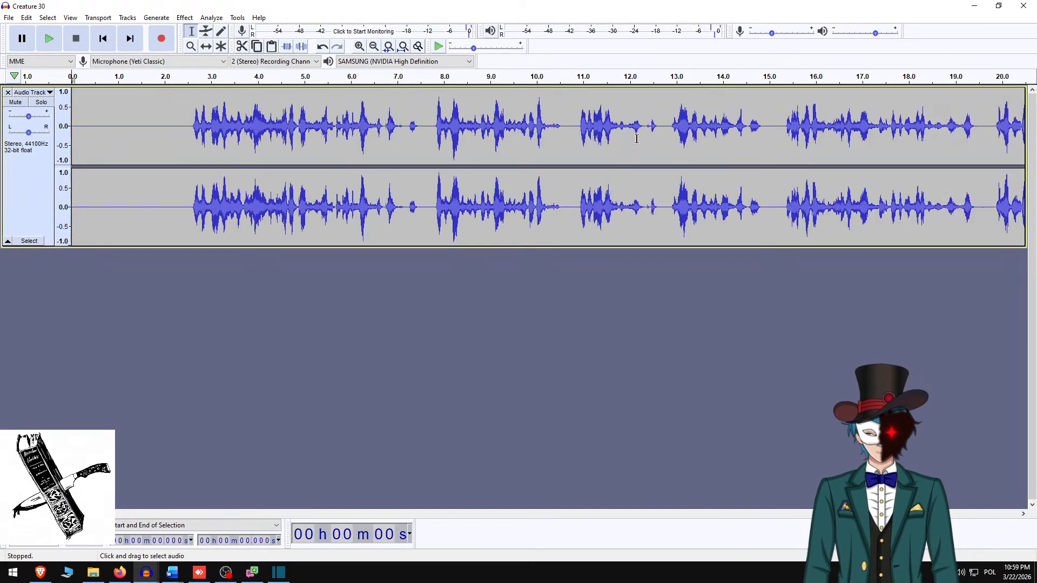
left_click(185, 132)
key("shift+Home")
key("Delete")
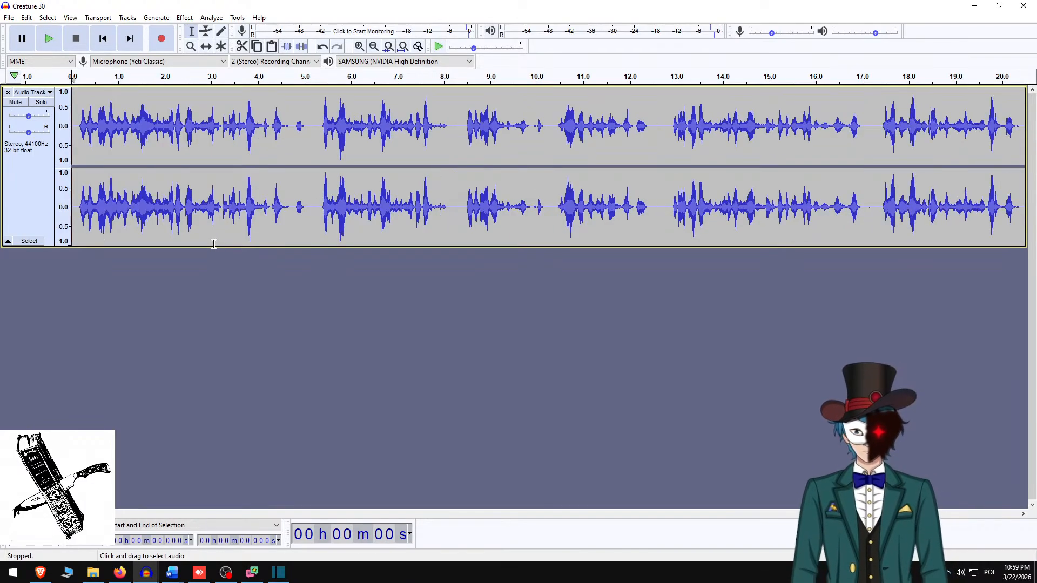
- Normalize the entire narration track to a peak amplitude of -3.0 dB with DC offset removal
key("ctrl+a")
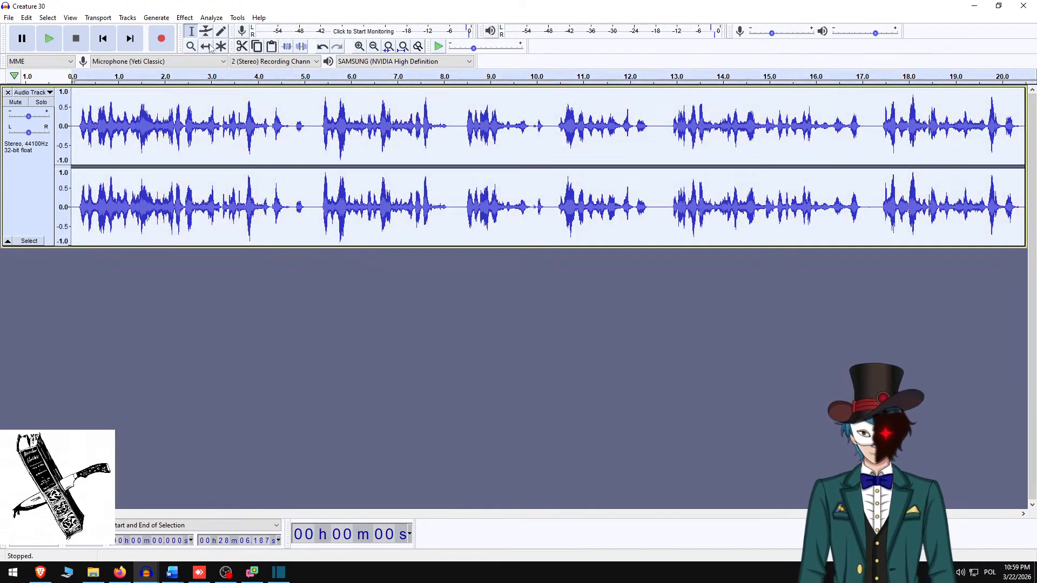
left_click(185, 18)
key("Escape")
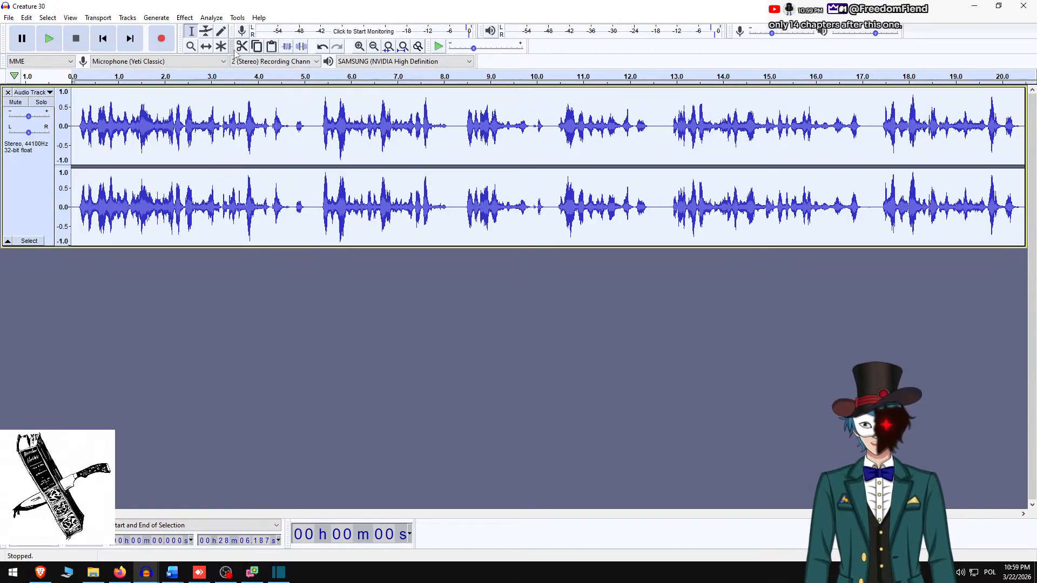
left_click(212, 136)
key("ctrl+a")
left_click(206, 17)
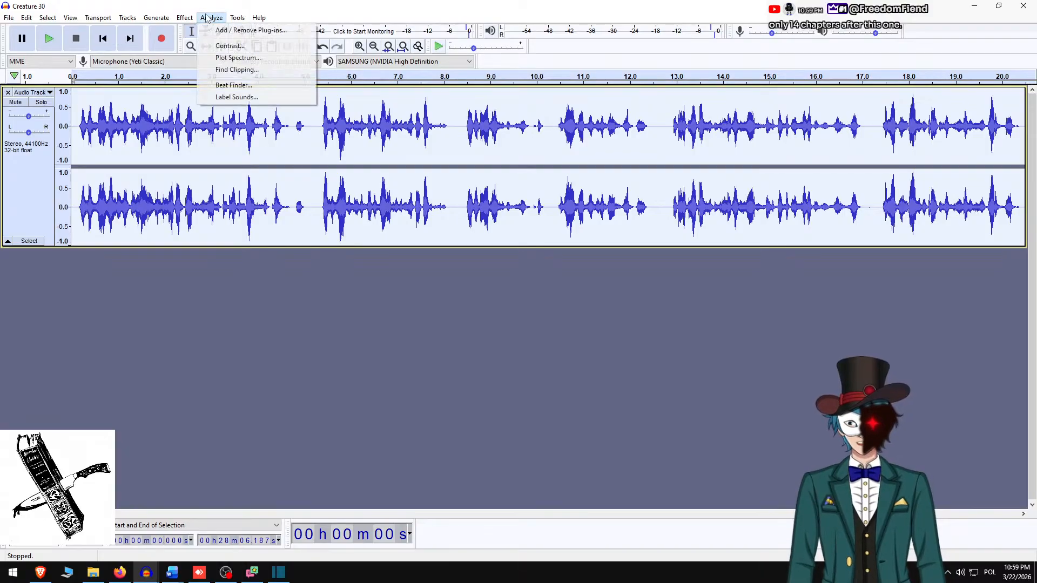
mouse_move(186, 17)
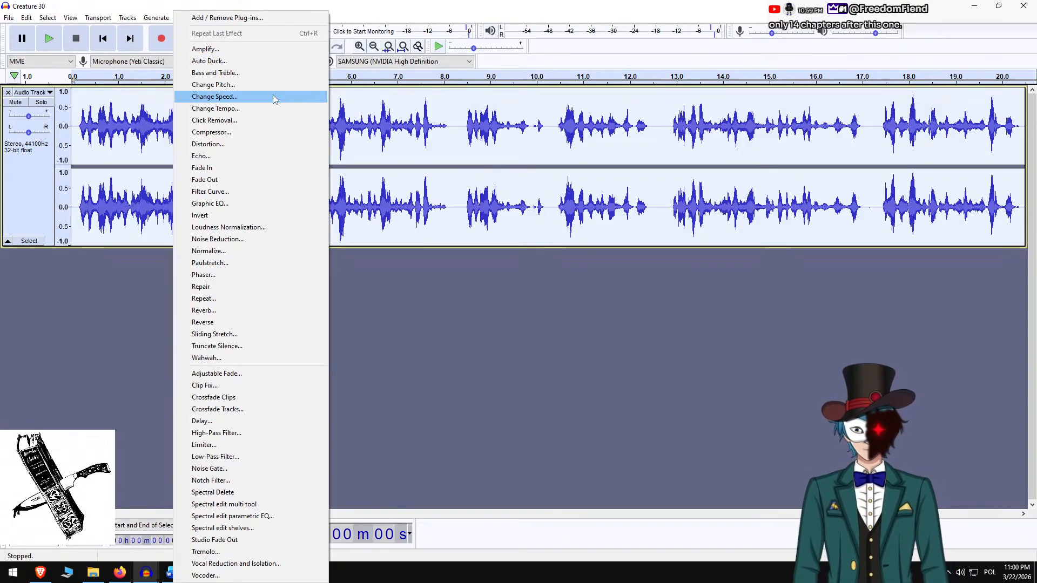
left_click(217, 252)
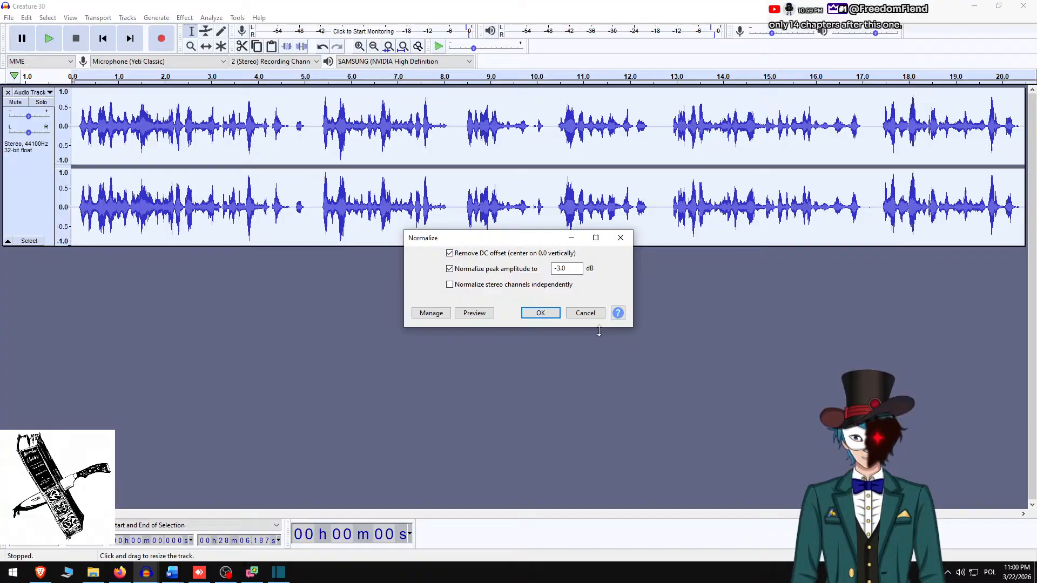
left_click(540, 314)
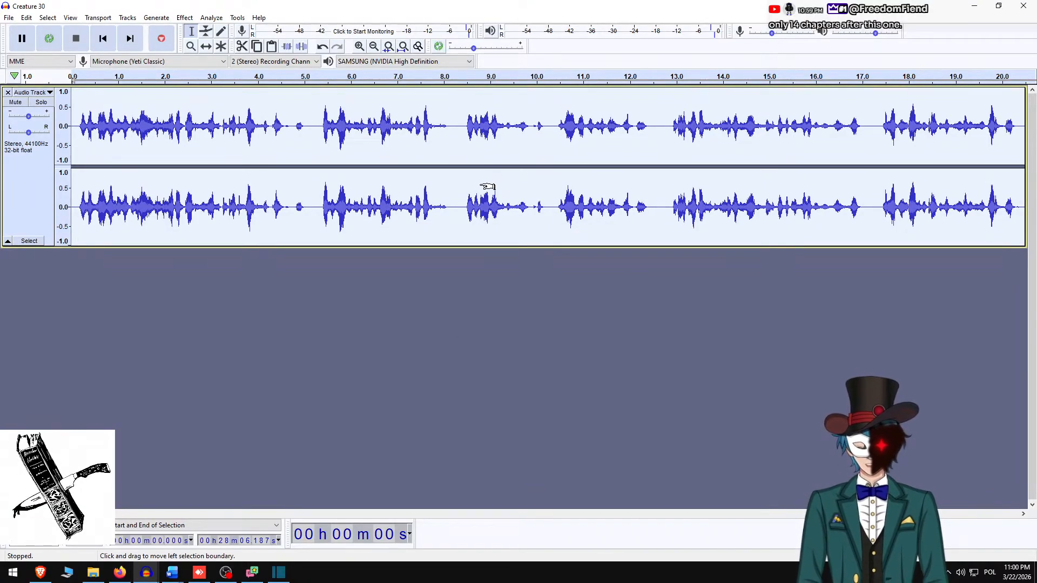
- Export the narration as Creature 30.m4a in M4A (AAC) format to the Memories of Creature 88 folder inside Narration
key("ctrl+shift+e")
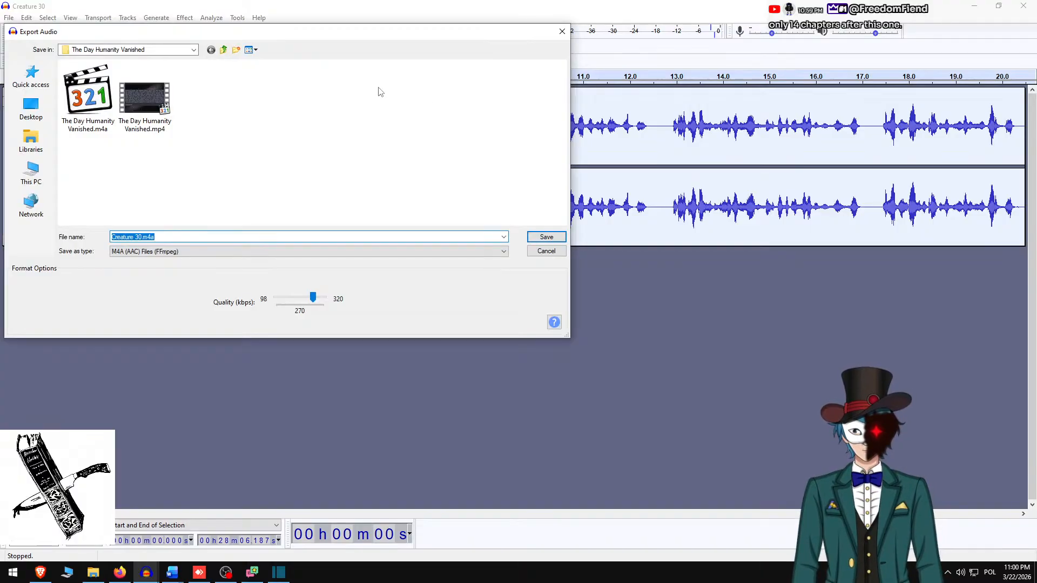
key("alt+Up")
key("alt+Up")
key("alt+Up")
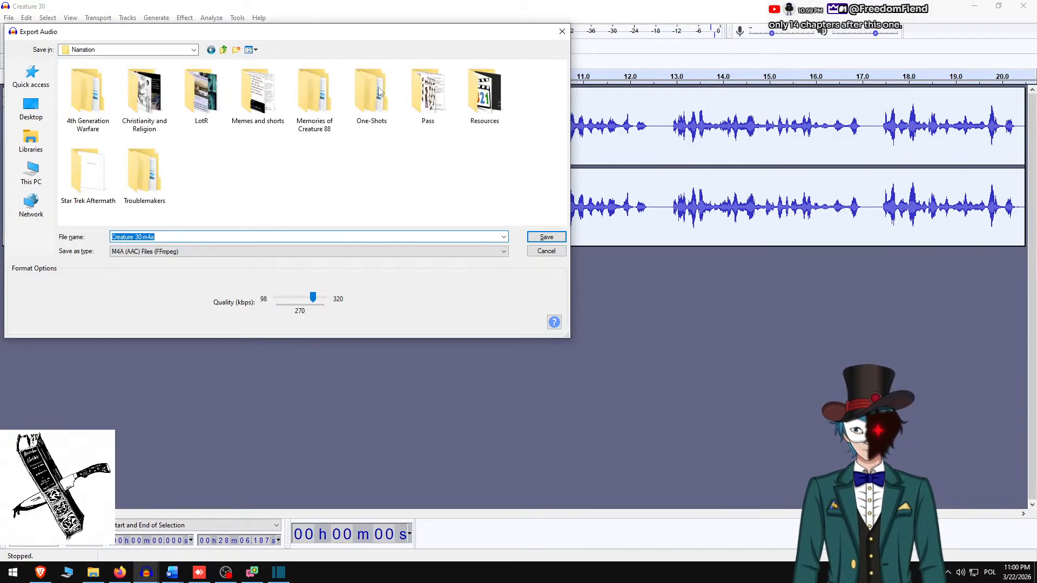
type("memo")
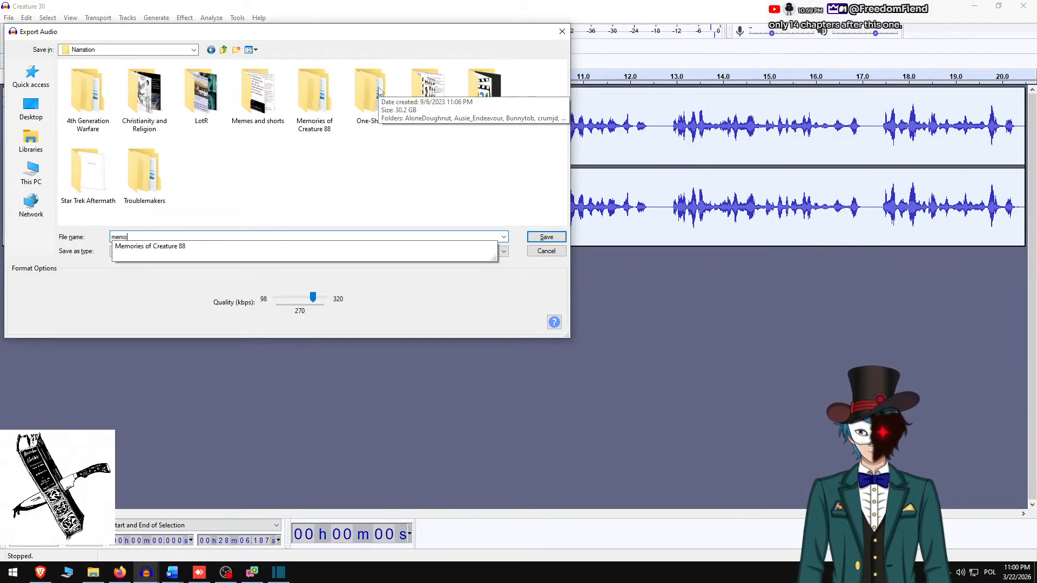
key("Down")
key("Return")
key("Return")
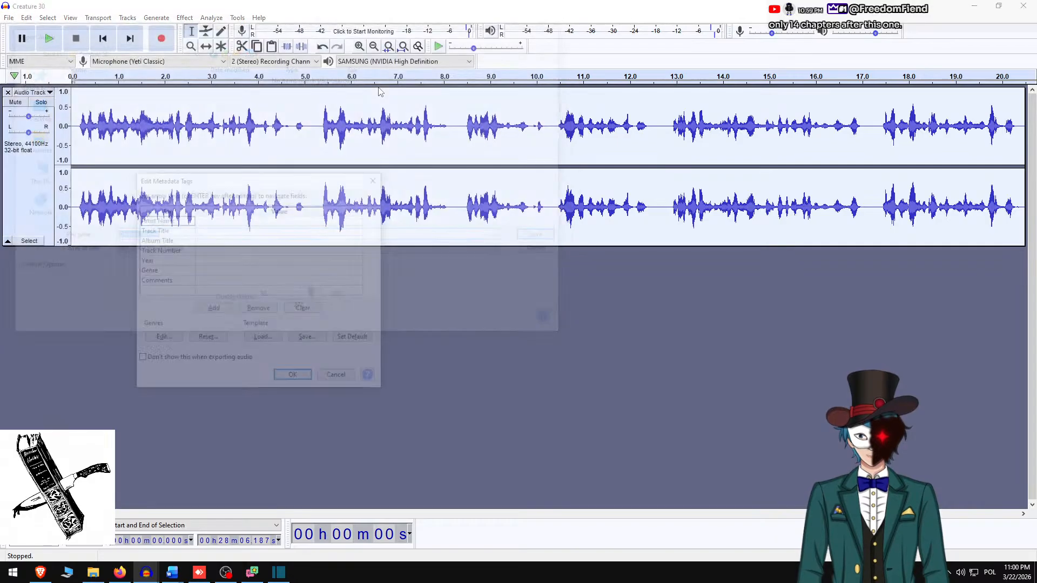
key("Return")
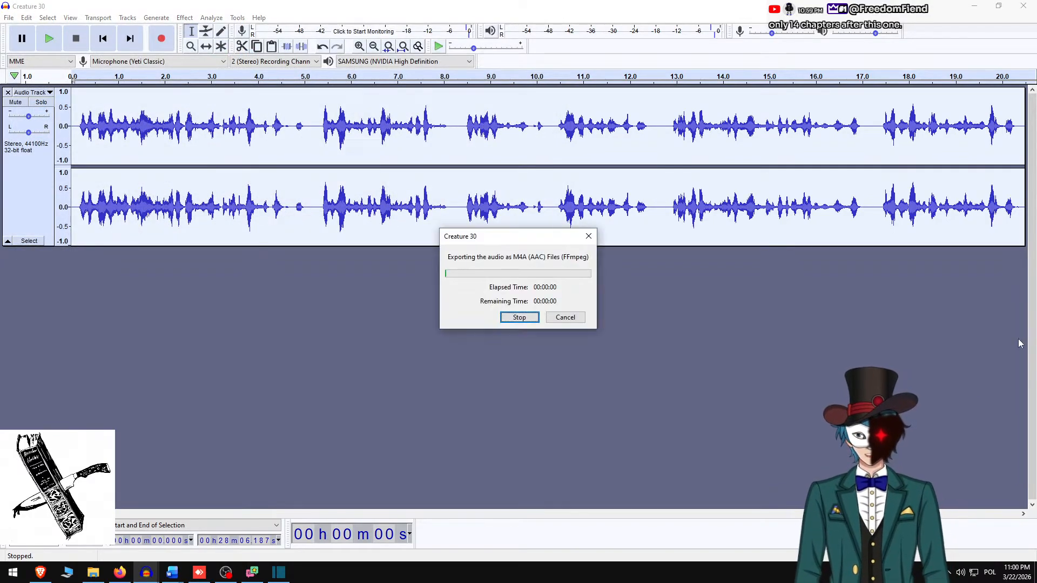
- Switch back to Shotcut and extend the Hubble small.jpg clip's end to about 42 minutes 20 seconds
left_click(279, 572)
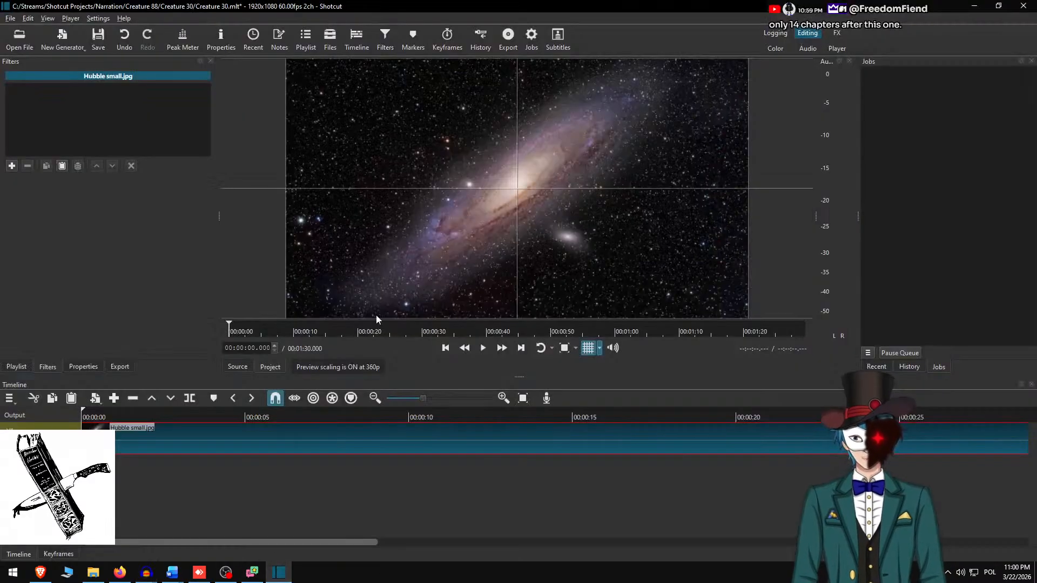
scroll(312, 440, "down", 6)
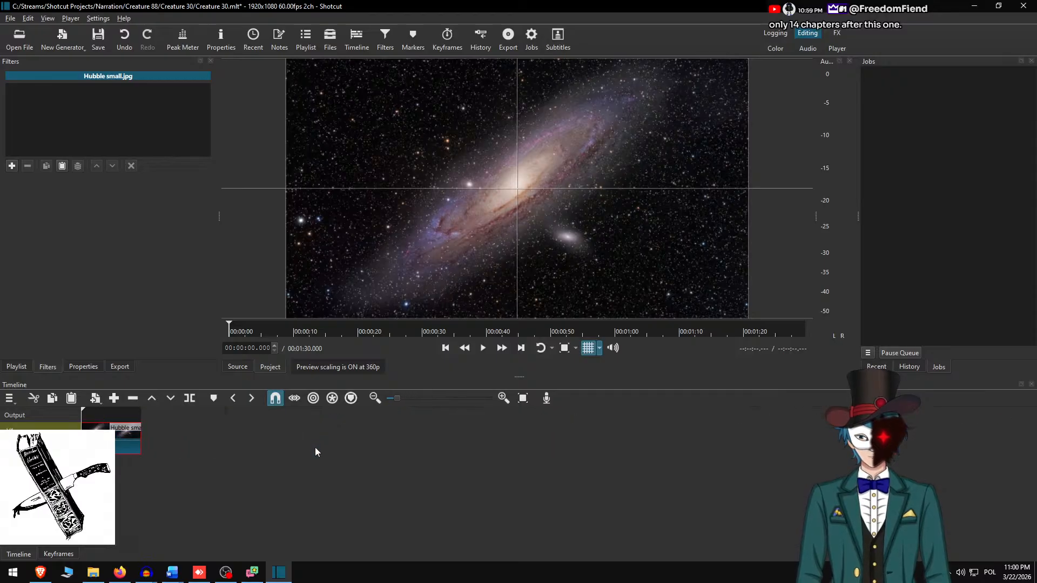
left_click_drag(173, 438, 958, 422)
scroll(666, 456, "down", 3)
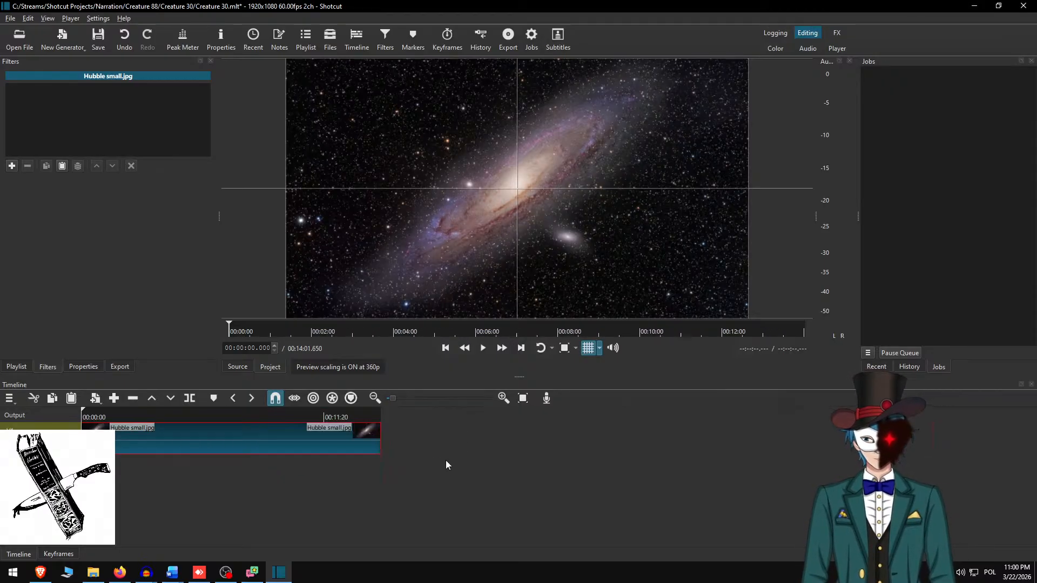
left_click_drag(383, 445, 993, 438)
- Move the playhead to about 5:30 and add a Text: Rich filter to the Hubble image clip
left_click(198, 412)
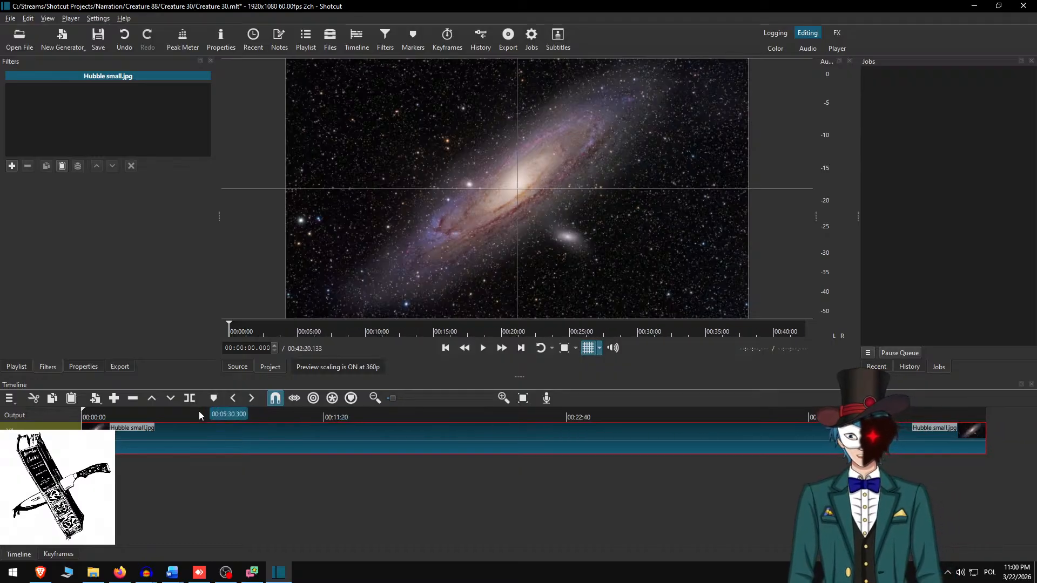
type("f")
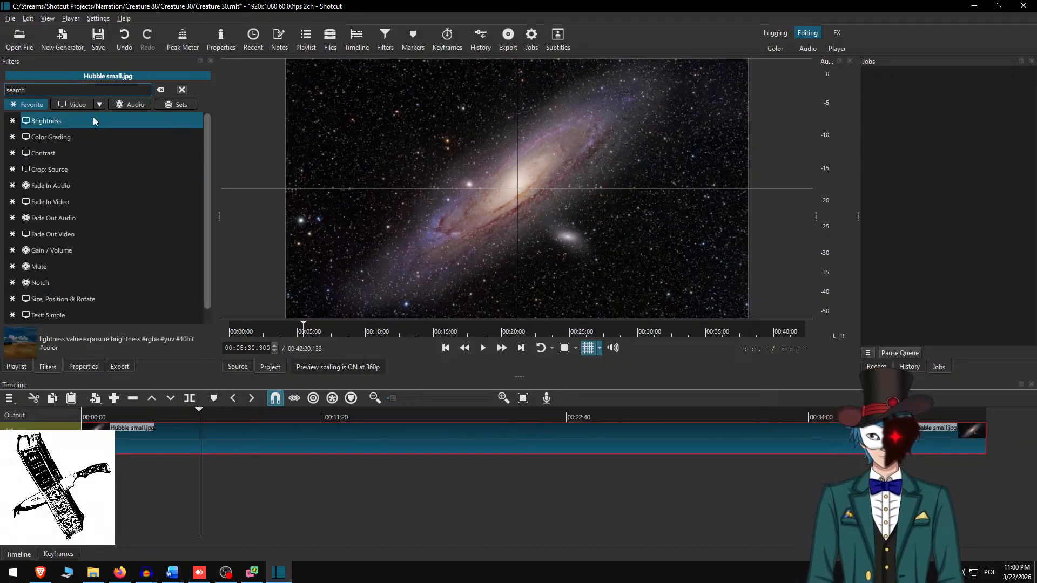
type("rich")
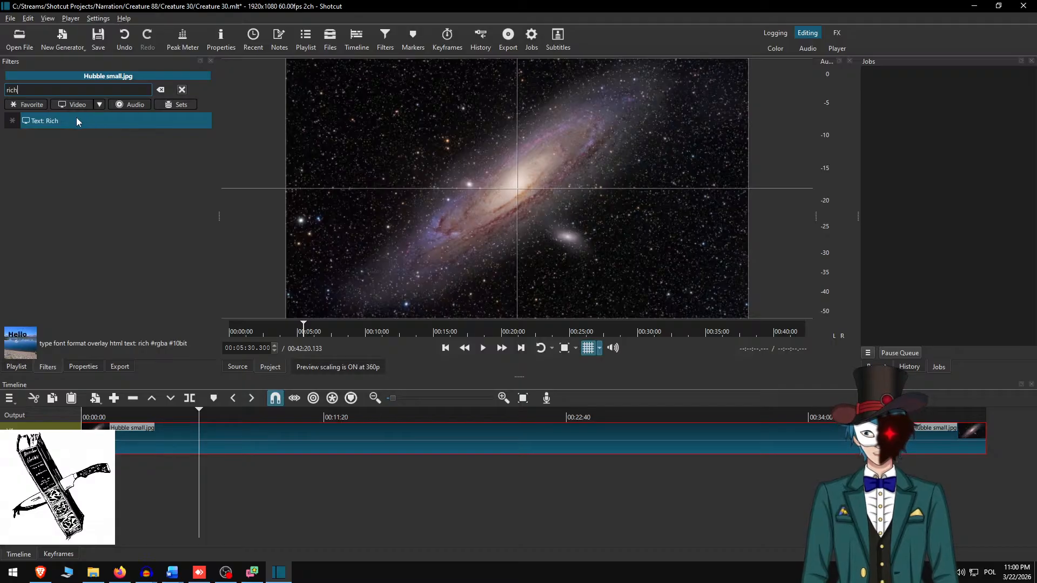
left_click(76, 117)
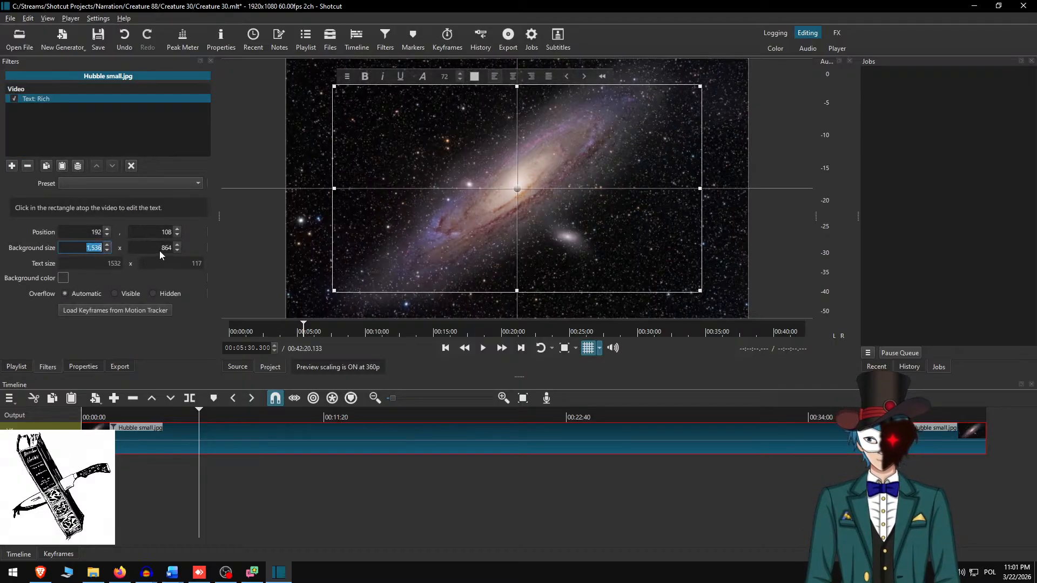
- Set the rich text box's background width to 1728, centre it horizontally at position 96, and save the project
type("1728")
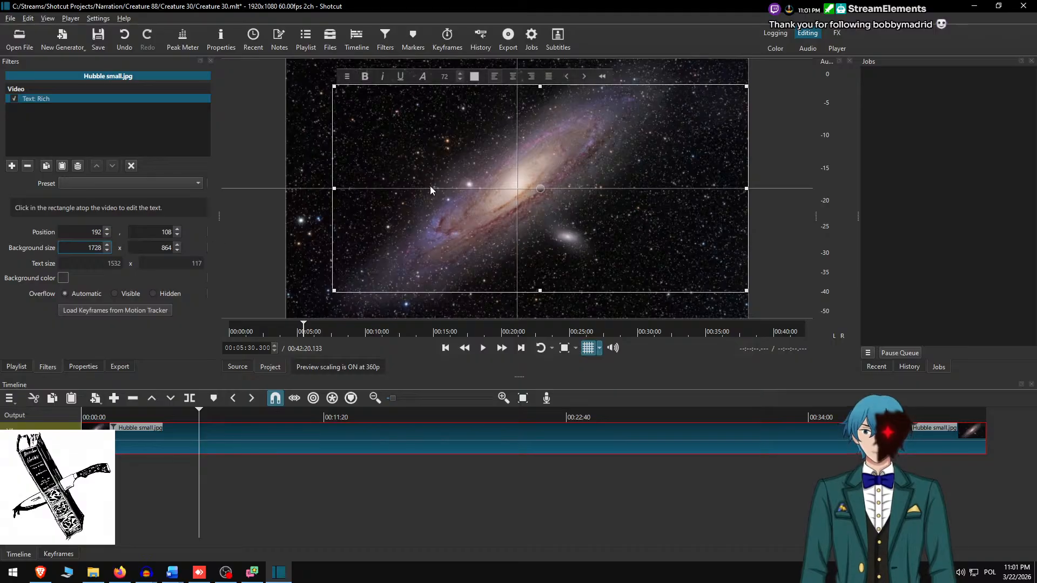
left_click_drag(540, 185, 513, 188)
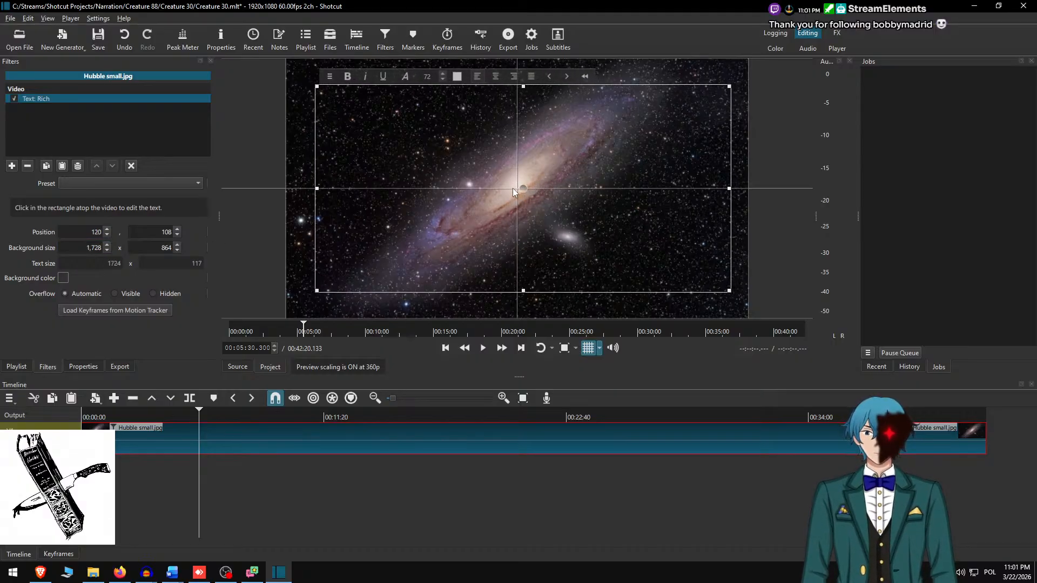
key("ctrl+s")
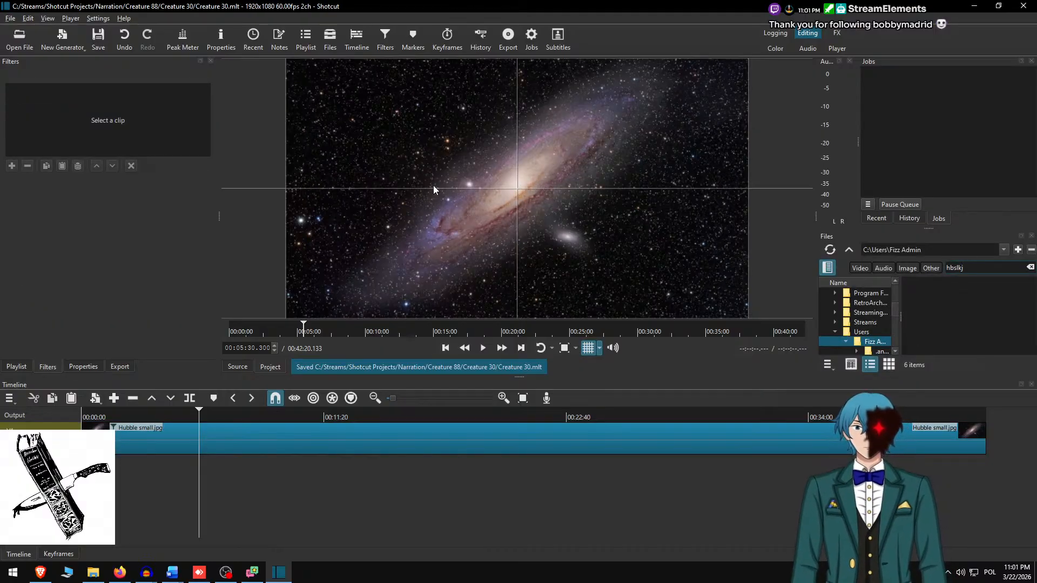
- Clear the search text in the Files panel, show the Recent list, and hide the Files panel
double_click(956, 271)
key("BackSpace")
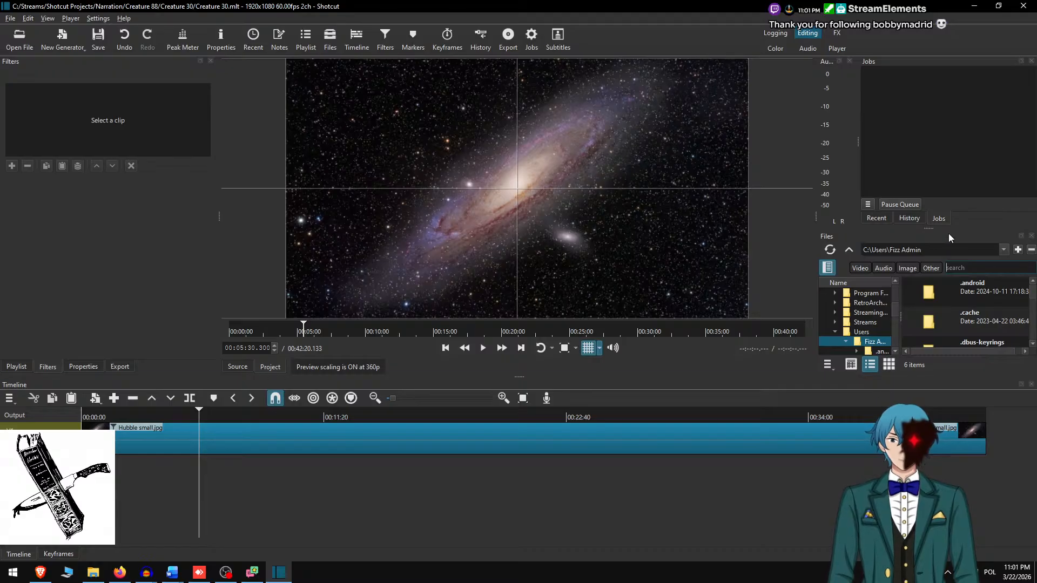
left_click(902, 218)
left_click(866, 218)
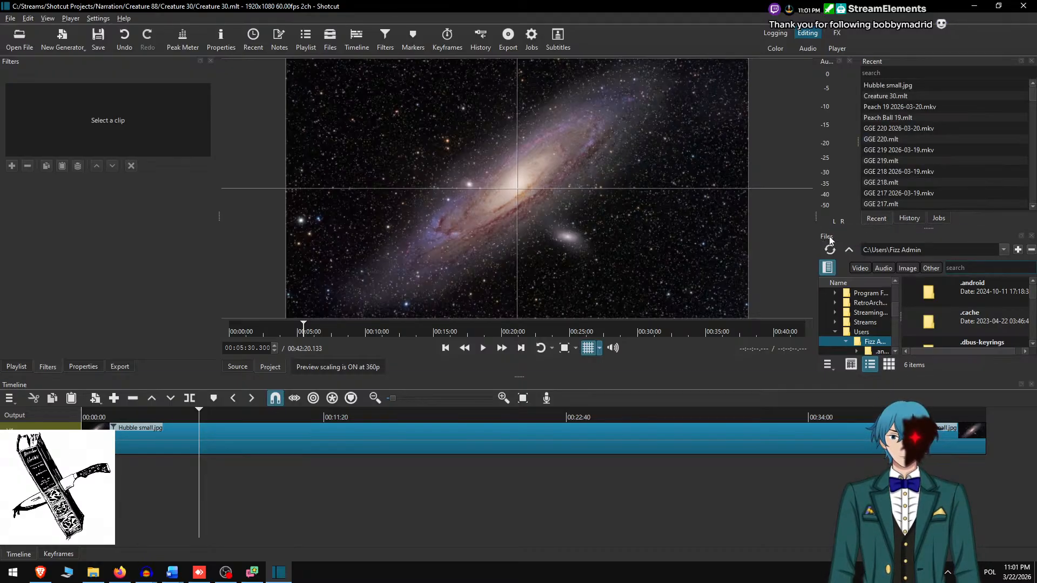
left_click(47, 18)
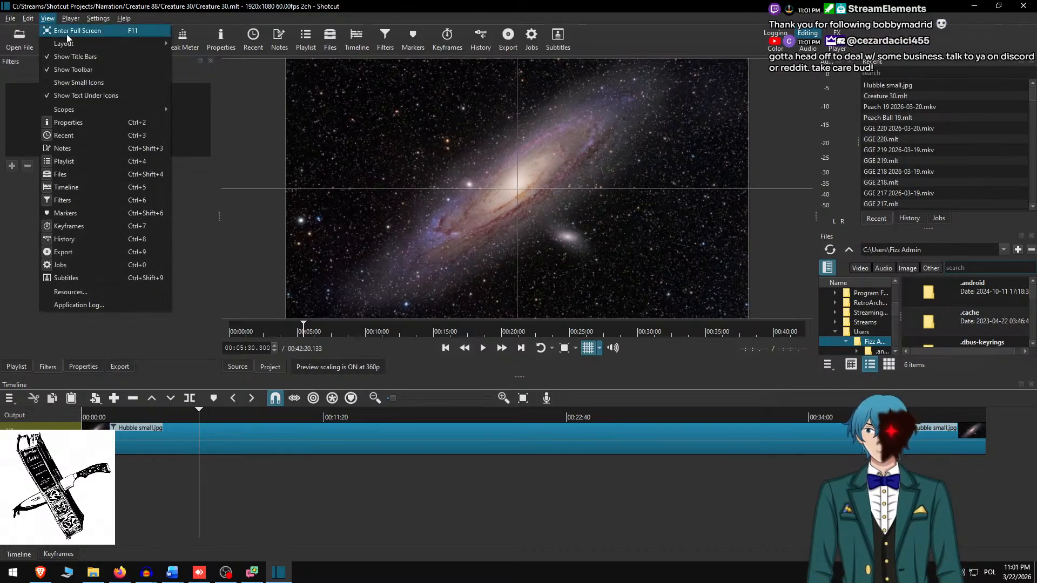
left_click(90, 175)
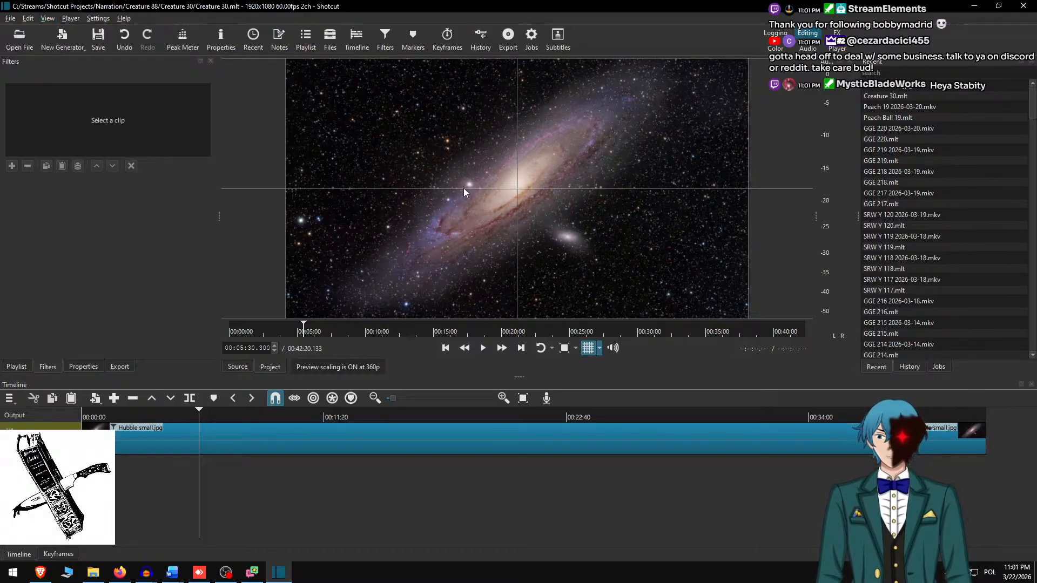
- Select the Hubble image clip and enter the placeholder text "sgsfhdj" in its rich text box
left_click(302, 439)
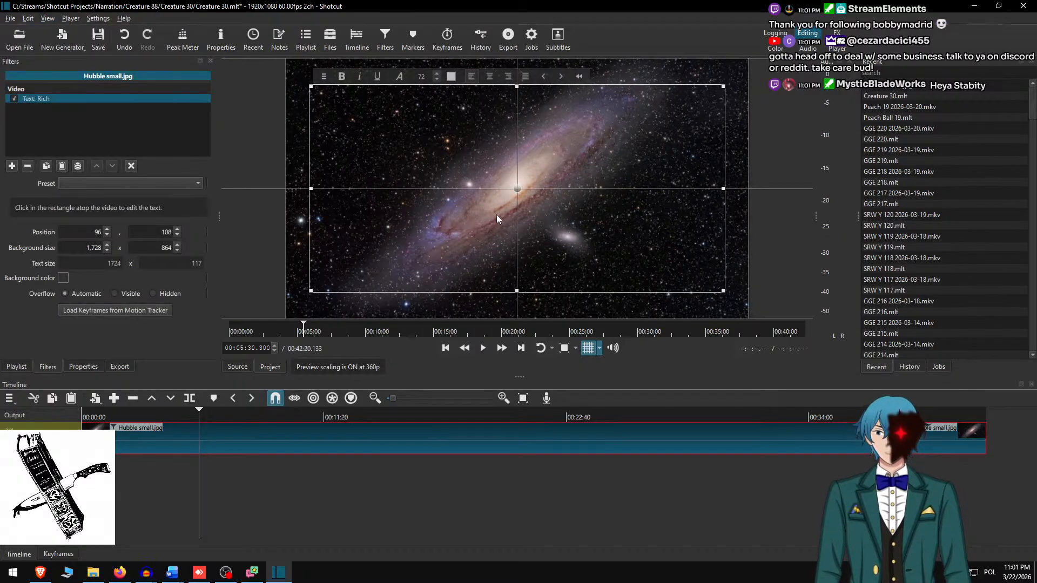
left_click(445, 141)
type("sgsfhdj")
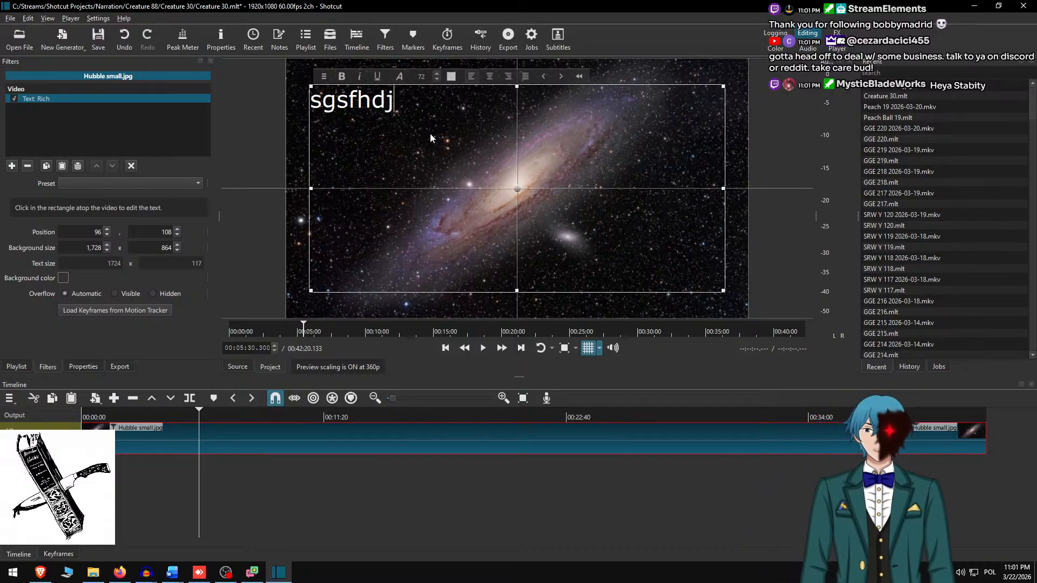
- Set the rich text's colour to the saved custom grey-blue #b5bdc8
key("ctrl+a")
left_click(449, 79)
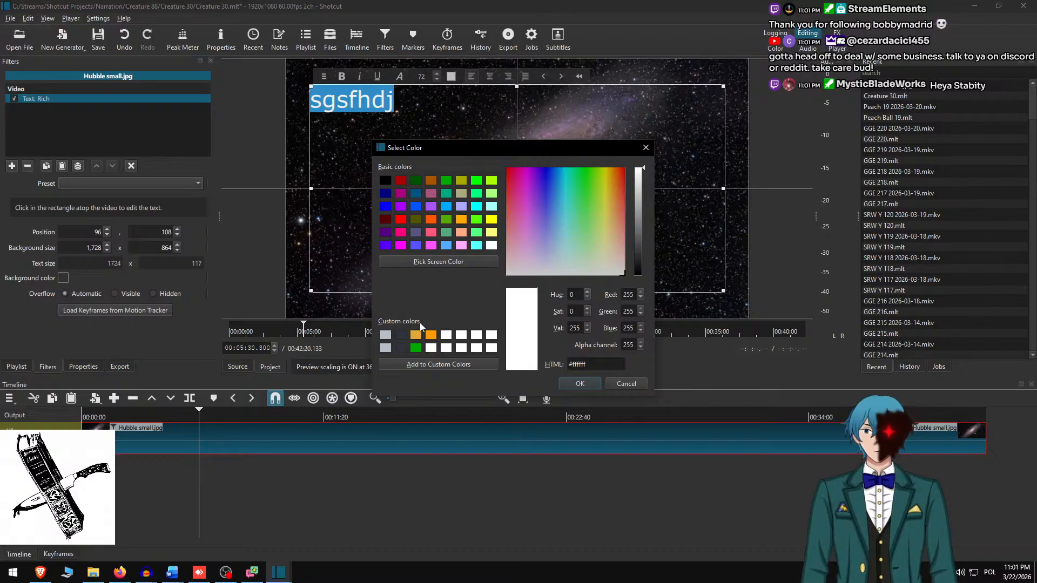
left_click(384, 335)
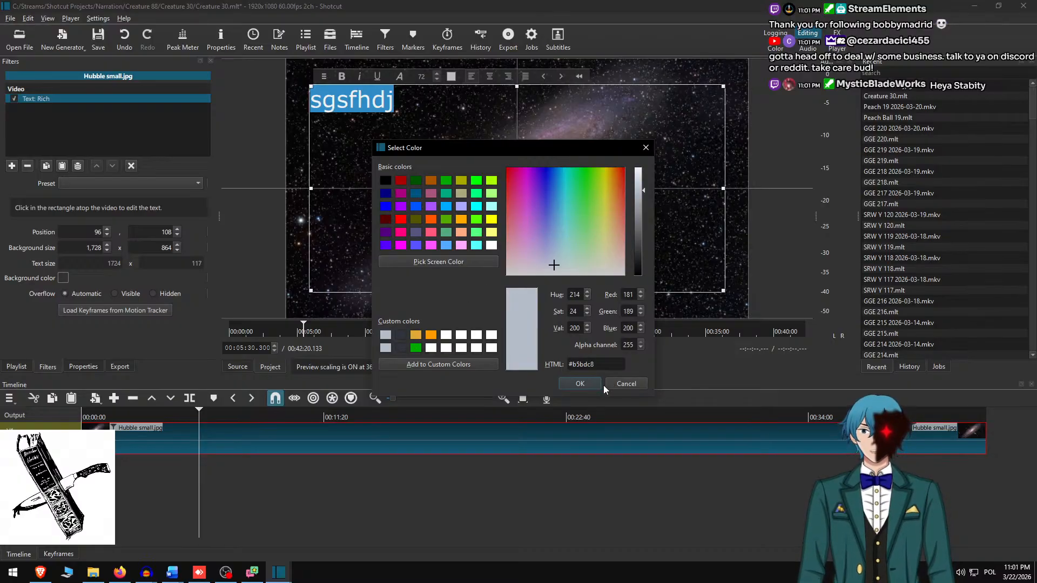
left_click(579, 383)
left_click(412, 124)
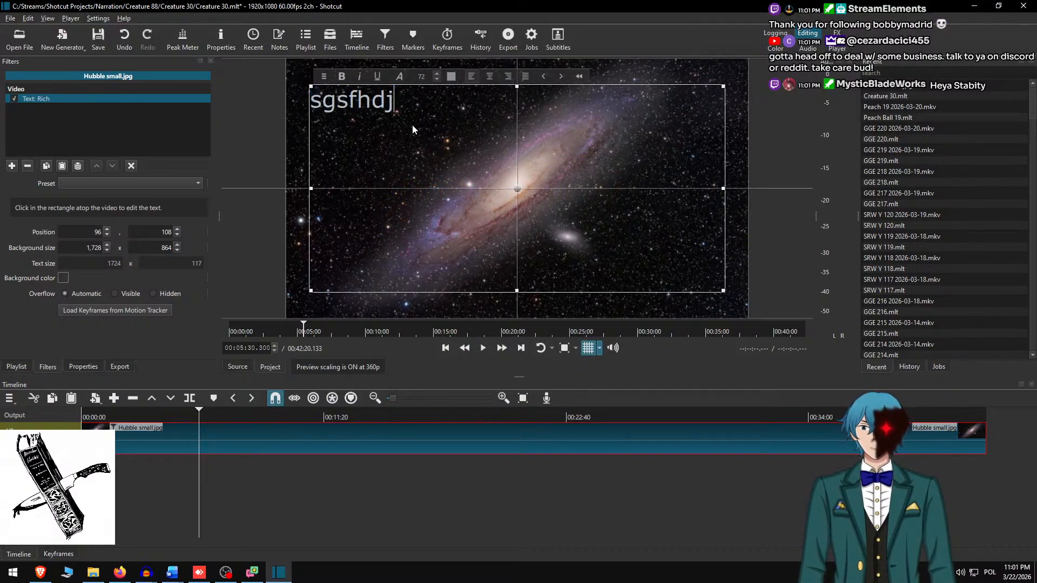
- Set the rich text box's background colour to the saved custom dark grey #2f333e
key("ctrl+a")
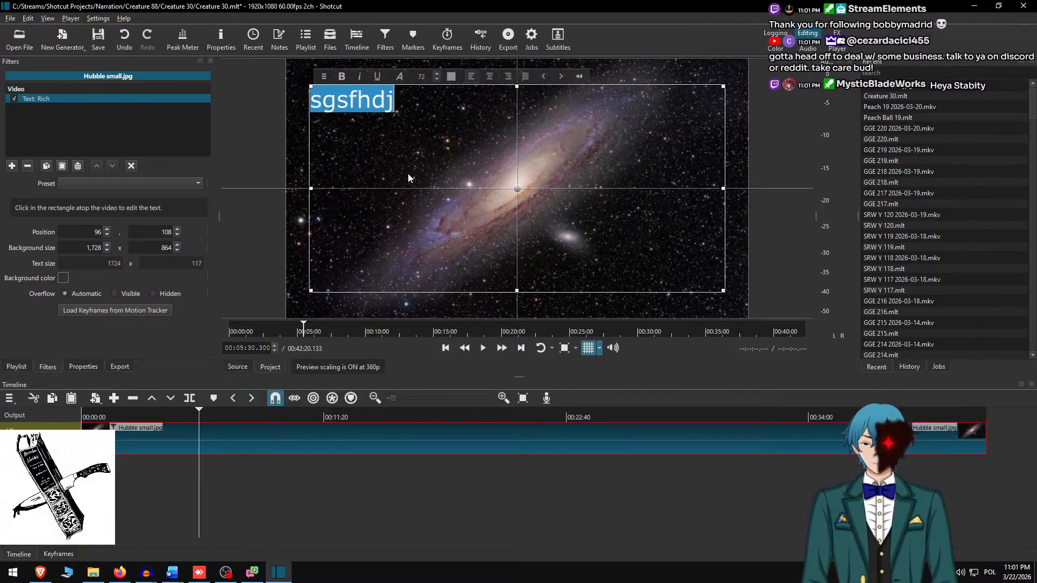
left_click(64, 278)
left_click(401, 335)
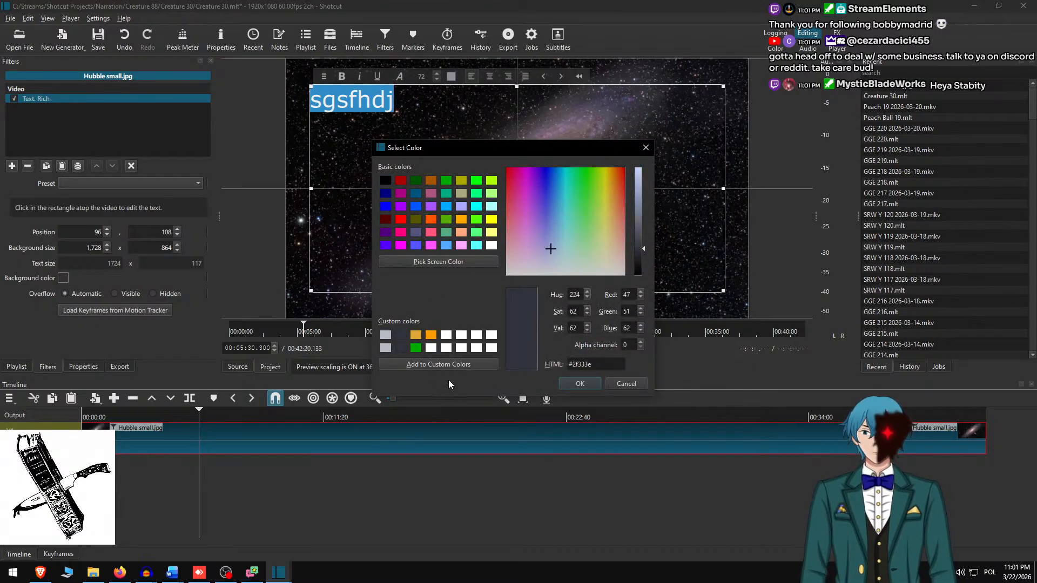
left_click(579, 383)
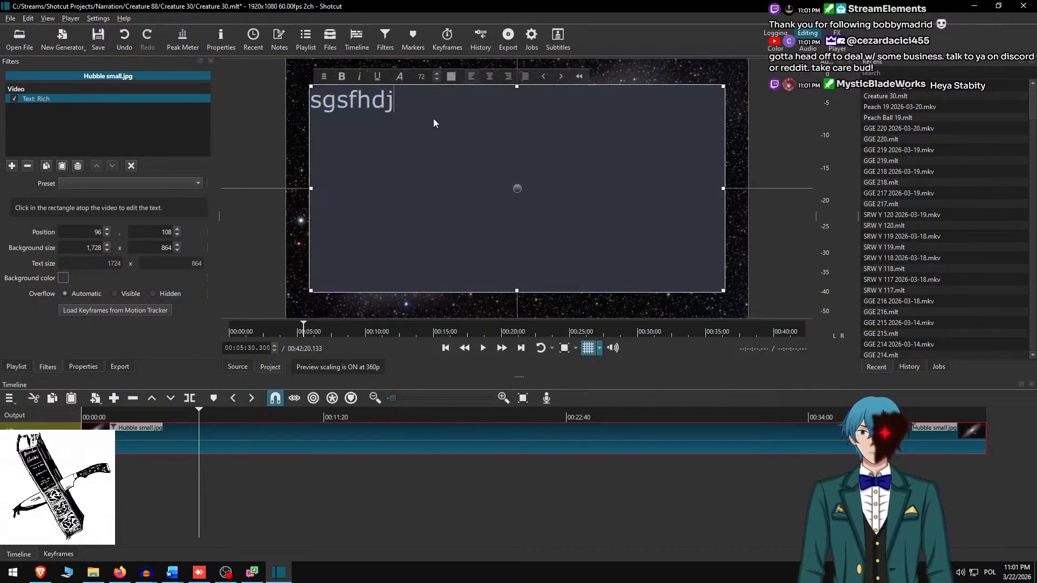
- Set the placeholder text's font size to 30 and justify it
left_click(424, 77)
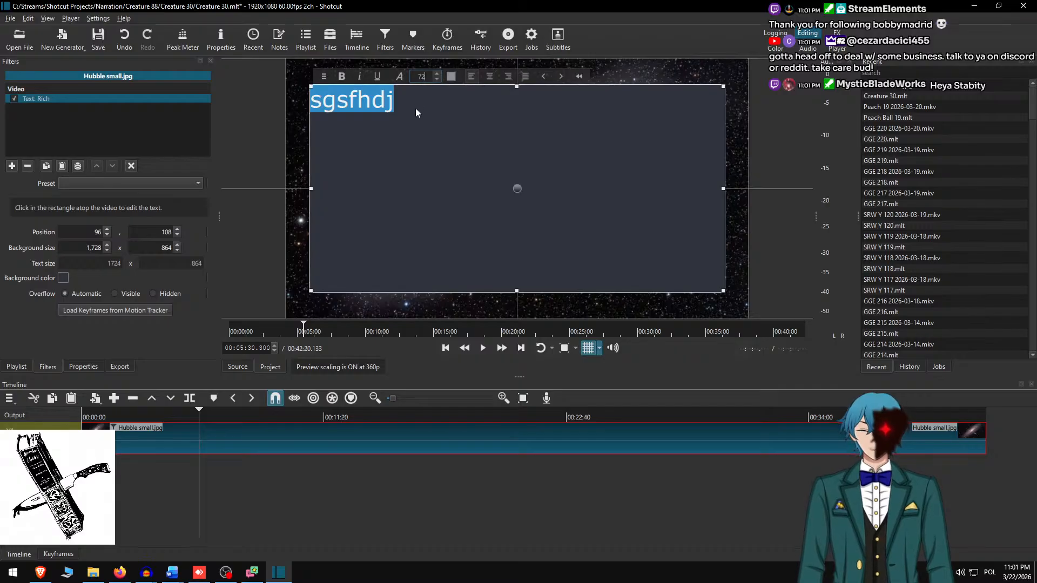
type("30")
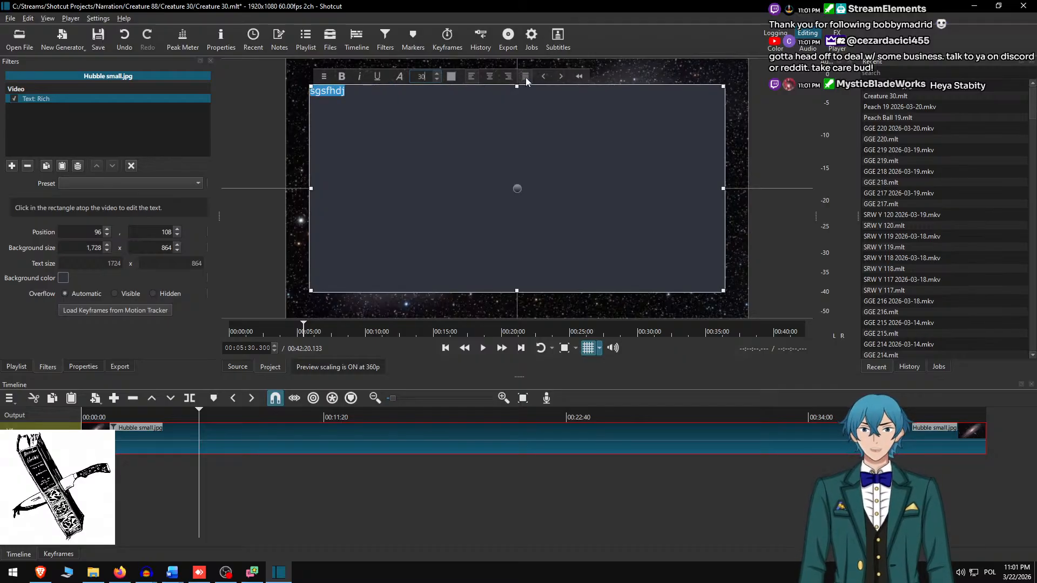
left_click(465, 139)
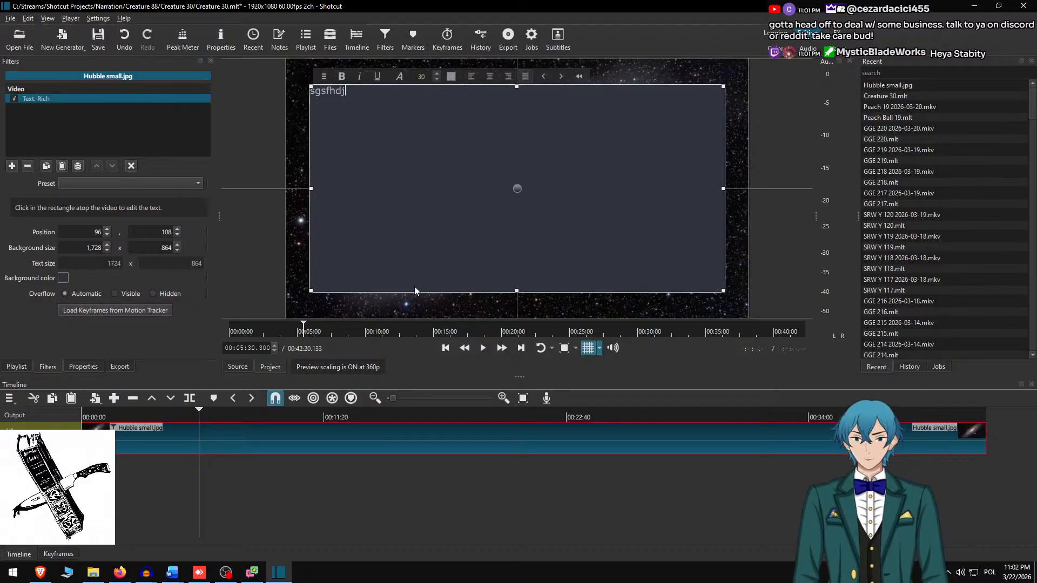
- Show the project's edit history in place of the Recent list
key("ctrl+a")
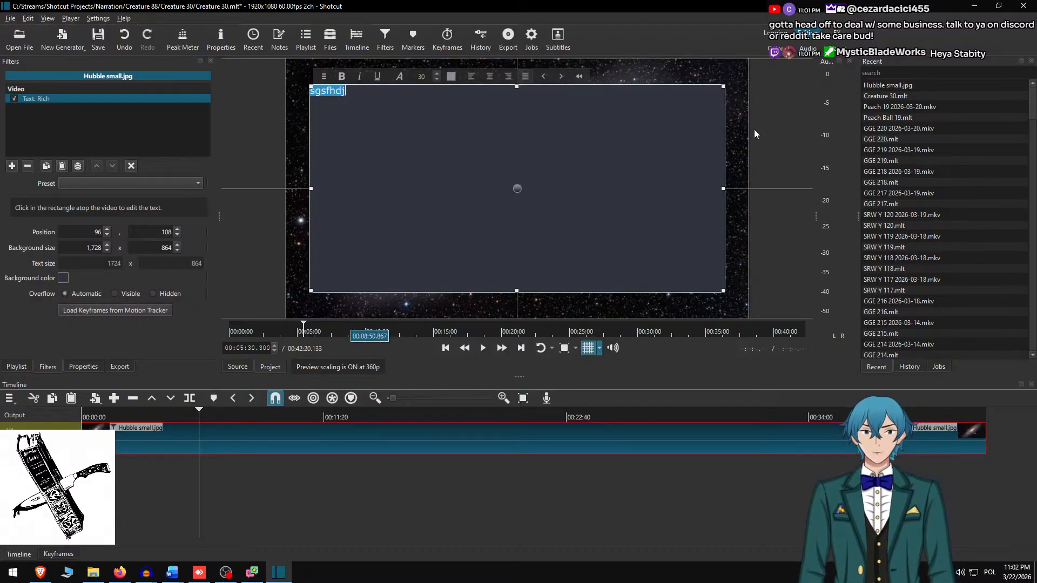
left_click(913, 365)
left_click(877, 367)
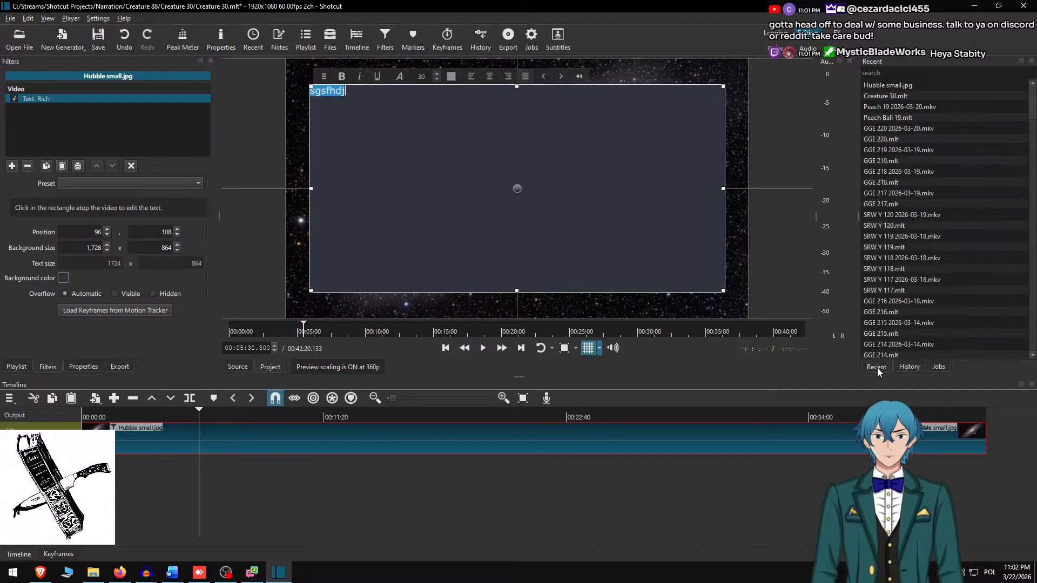
left_click(909, 366)
left_click(934, 367)
left_click(912, 366)
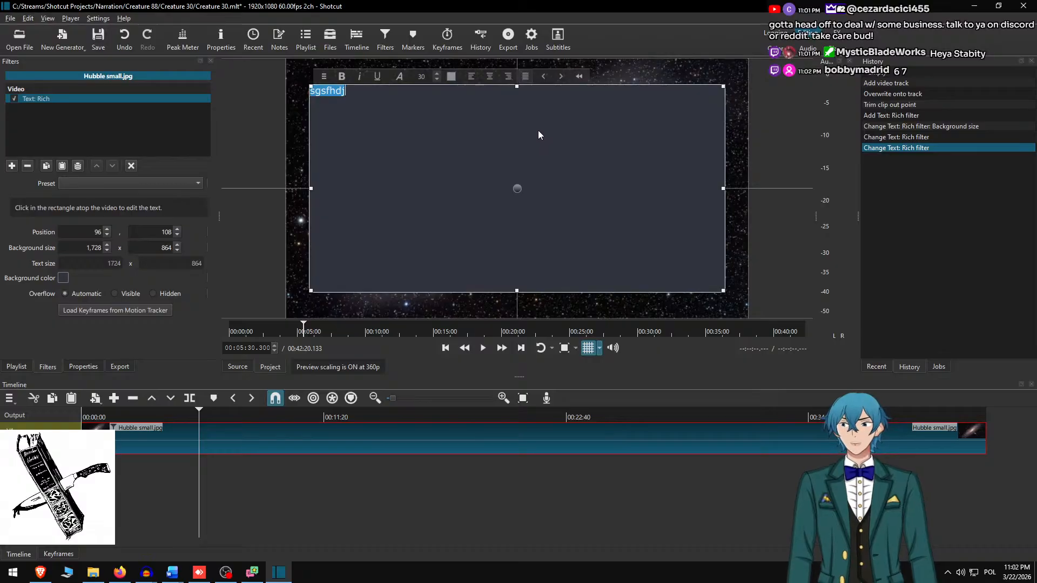
left_click(465, 126)
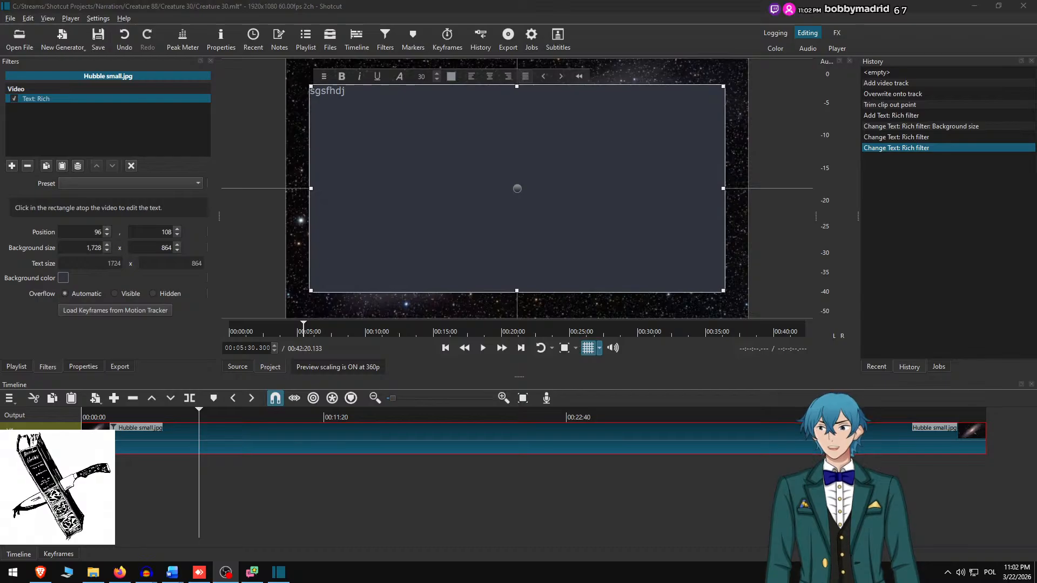
- Switch to Creature 30.docx in Word, go to the beginning of the story, and save the document
left_click(574, 5)
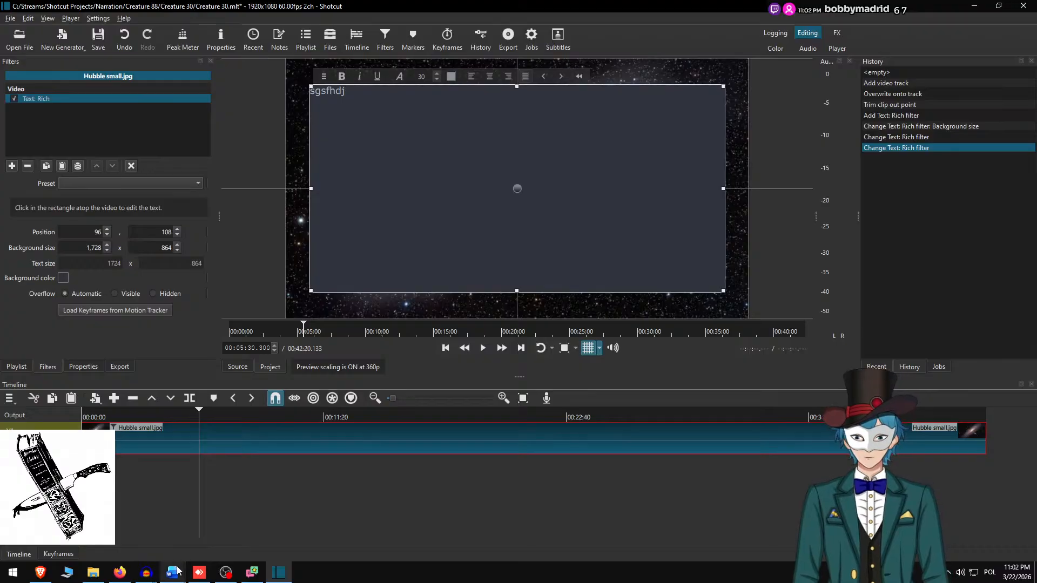
mouse_move(177, 571)
left_click(173, 518)
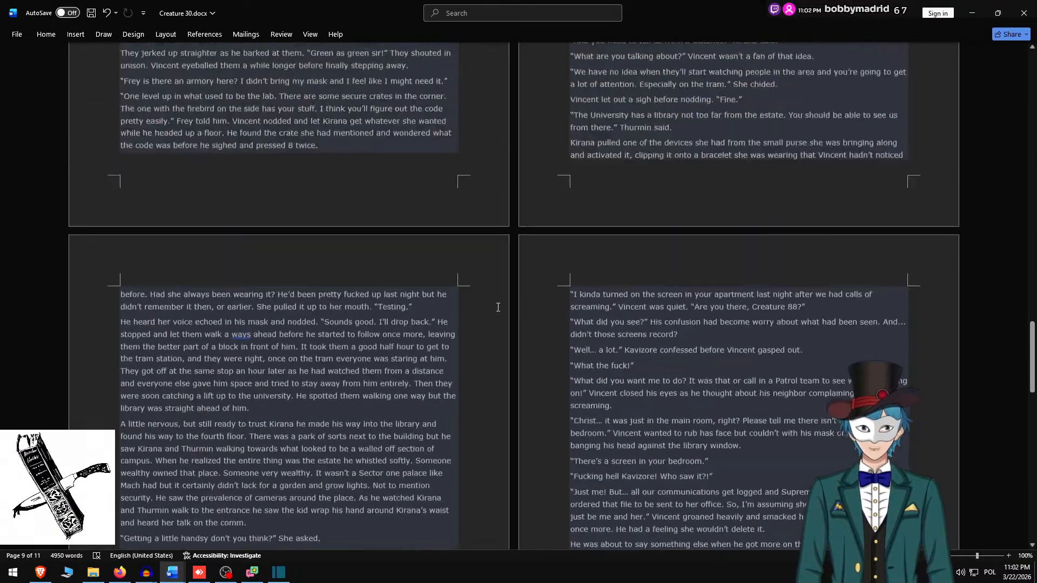
scroll(498, 308, "up", 15)
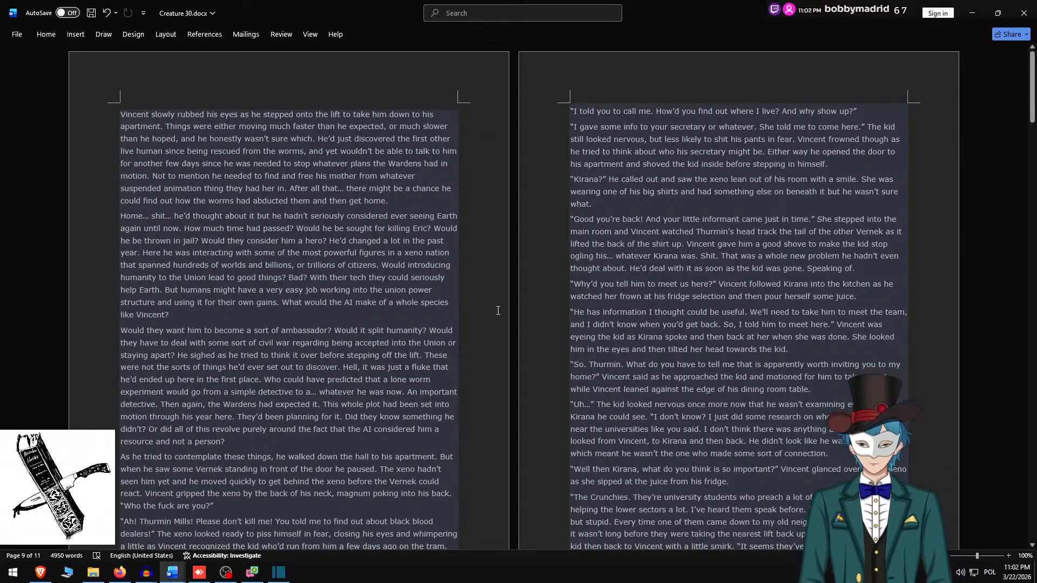
key("ctrl+s")
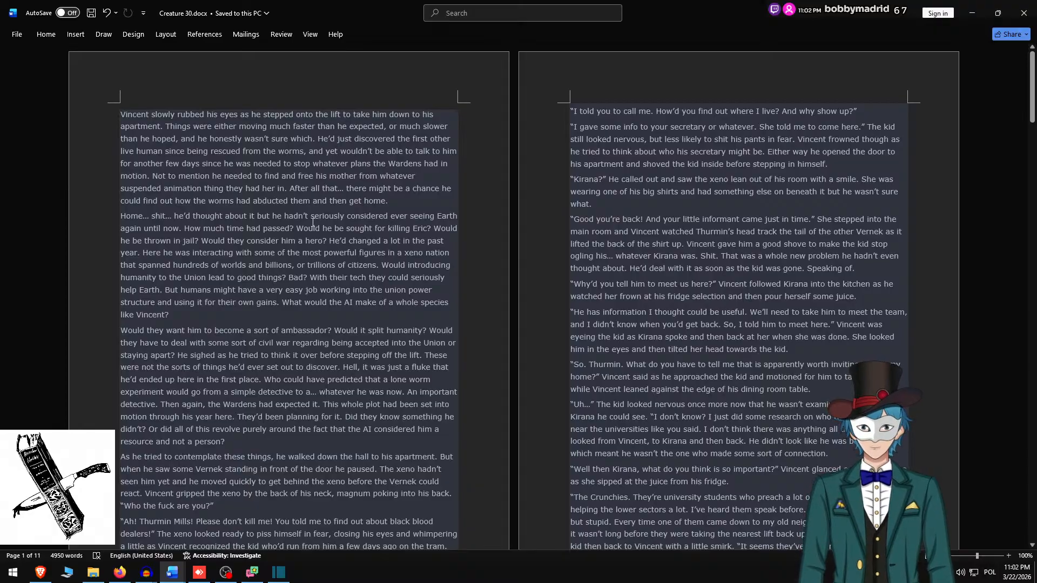
- Copy the story's first two paragraphs and paste them over the placeholder in Shotcut's rich text box
triple_click(214, 317)
left_click_drag(214, 317, 214, 146)
key("ctrl+c")
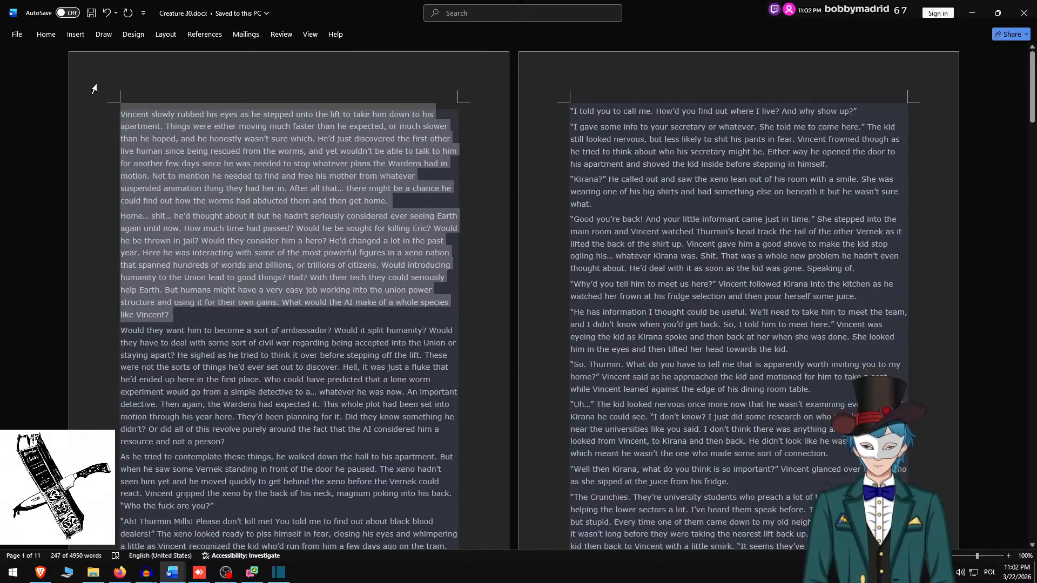
key("alt+Tab")
key("ctrl+a")
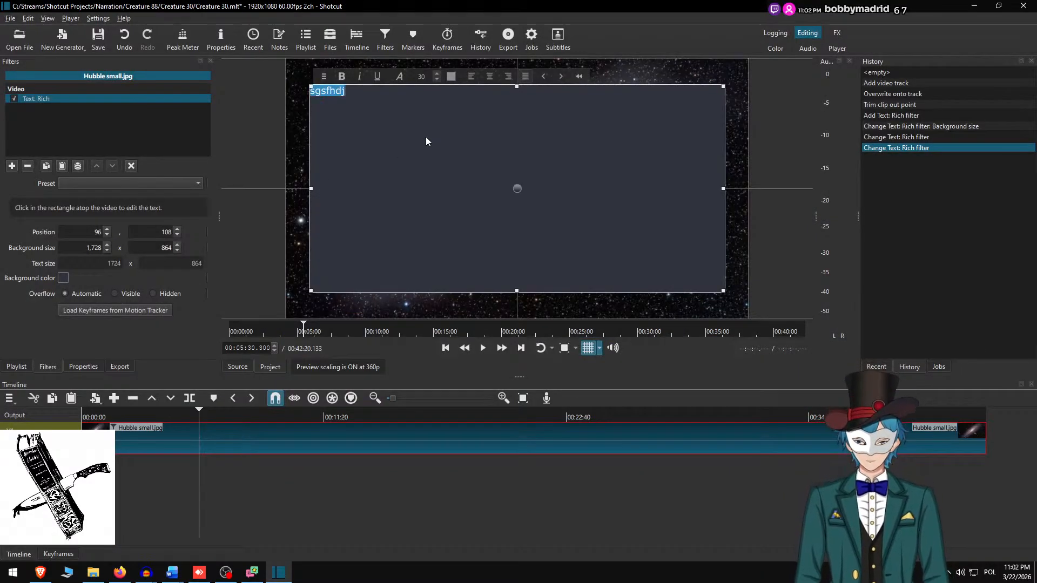
key("ctrl+v")
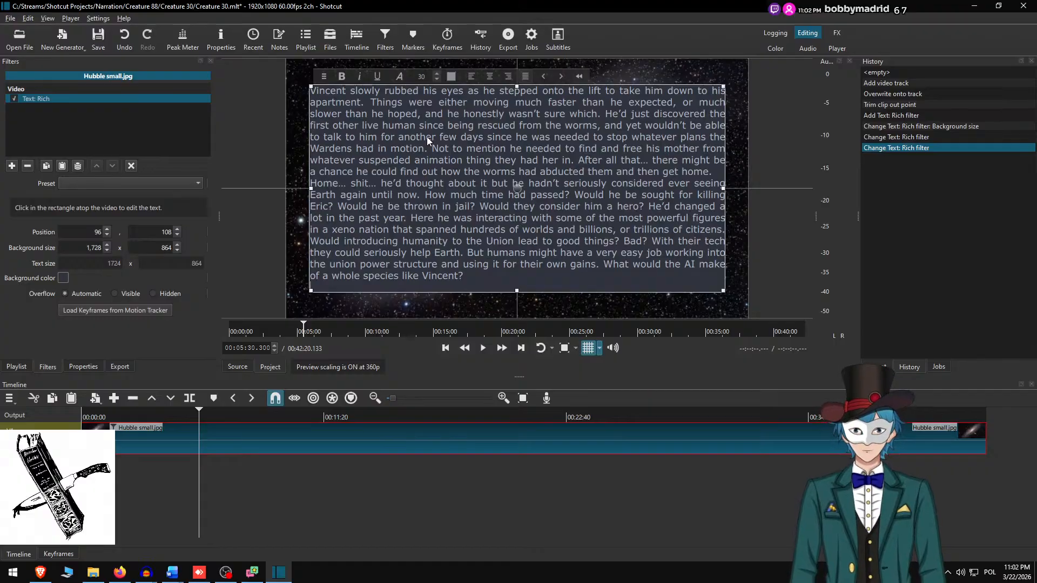
- Insert a blank line between the two paragraphs, before "Home… shit…", in the rich text box
key("Up")
key("Up")
key("Up")
key("Up")
key("Up")
key("Up")
key("Up")
key("Up")
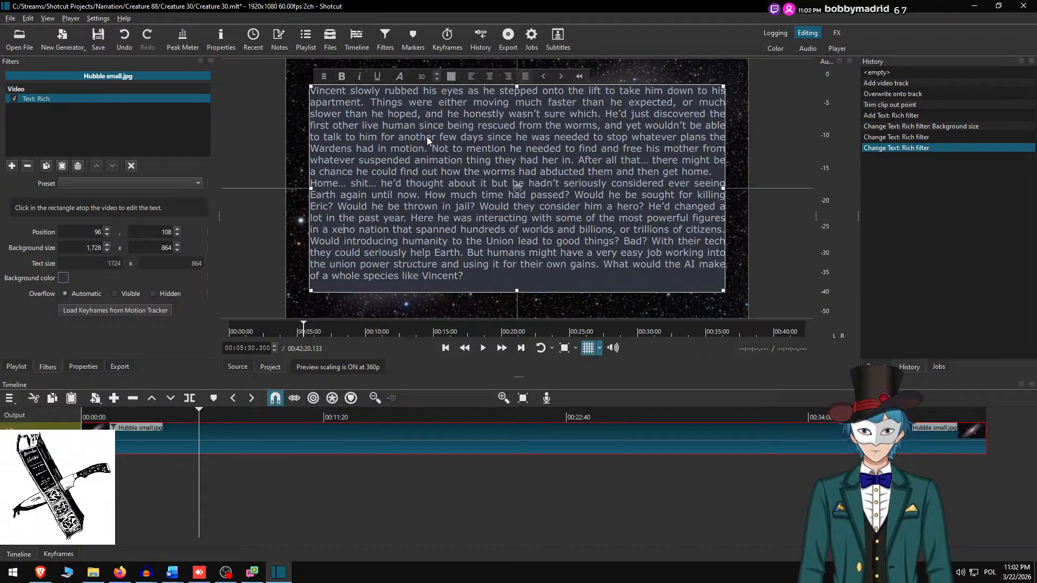
key("Home")
key("Return")
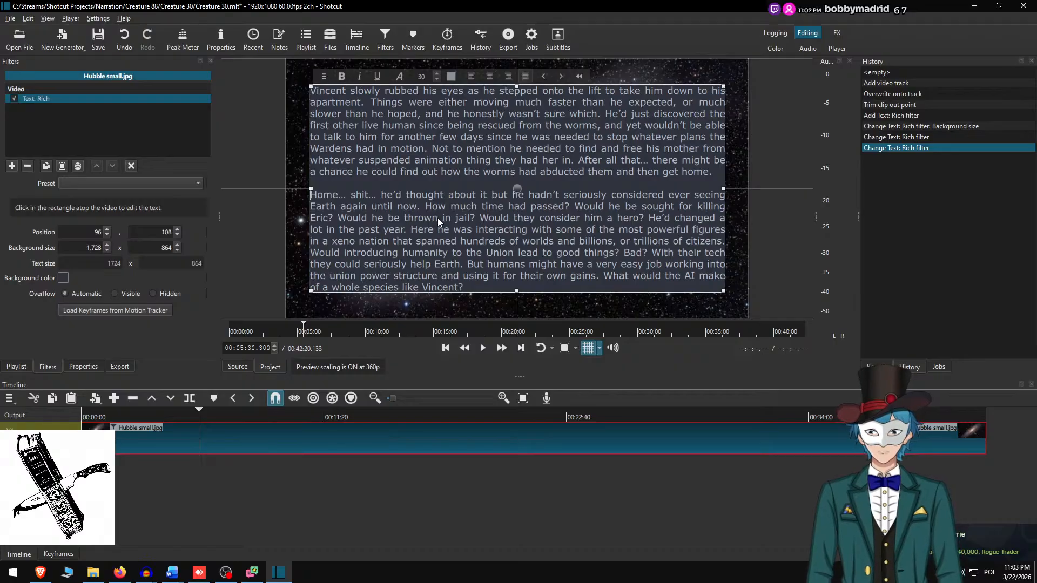
- Set the text box's background height to 900 and centre it vertically at position 90
left_click_drag(158, 248, 209, 241)
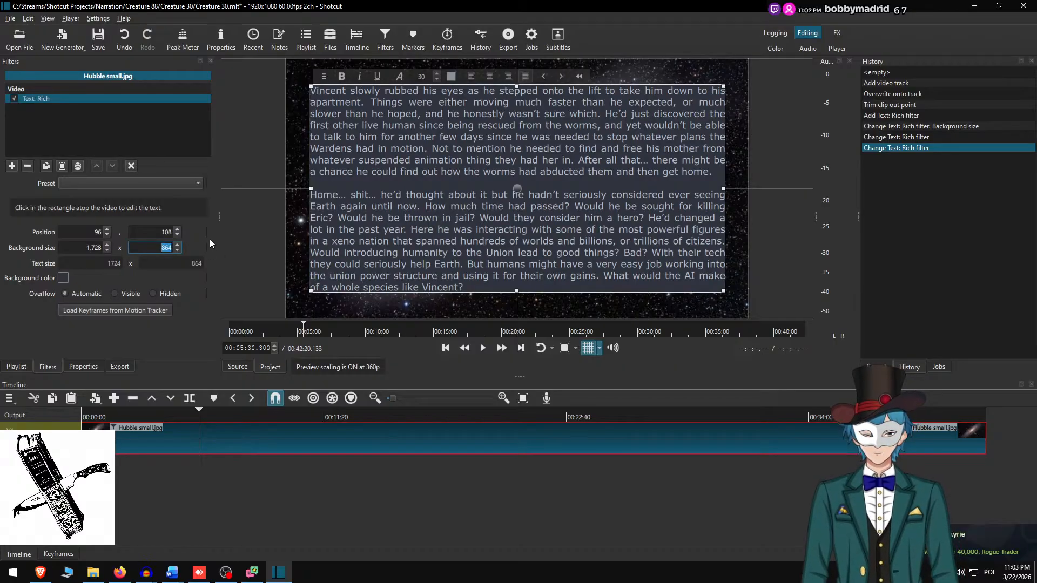
type("900")
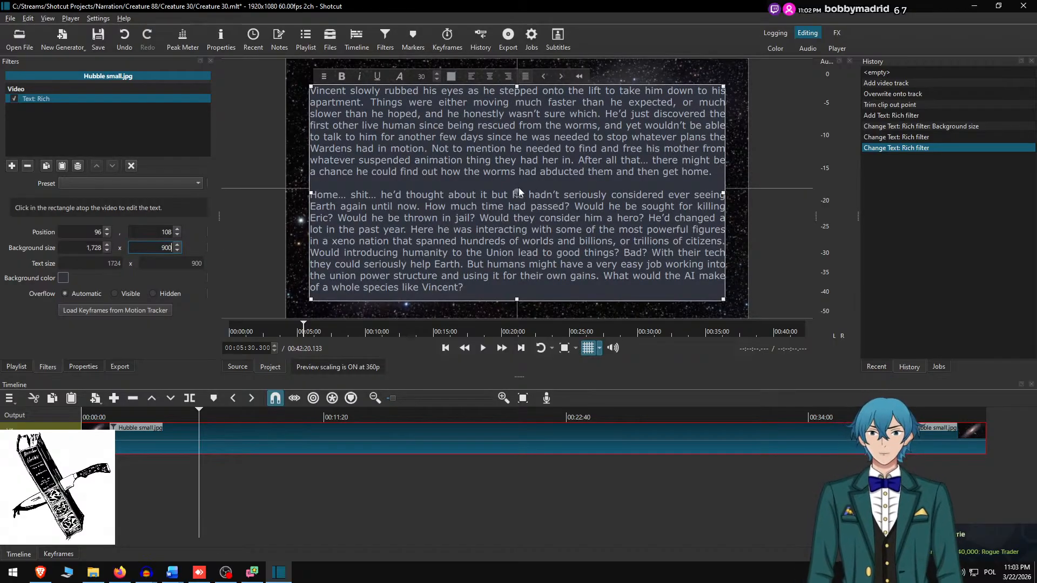
left_click_drag(518, 189, 519, 184)
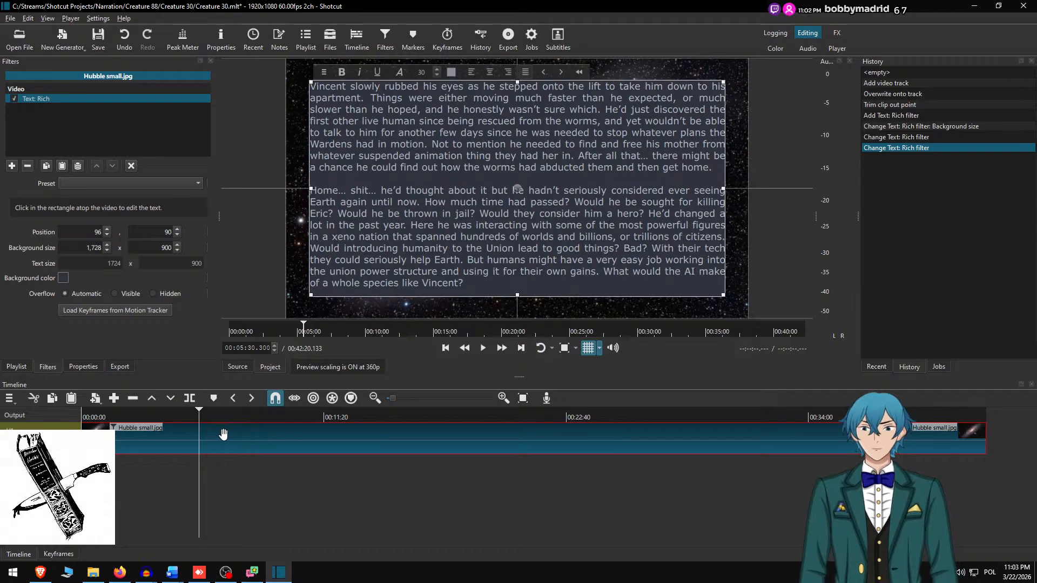
- Open the audio file Creature 30.m4a from the Creature 30 folder inside Memories of Creature 88
key("ctrl+o")
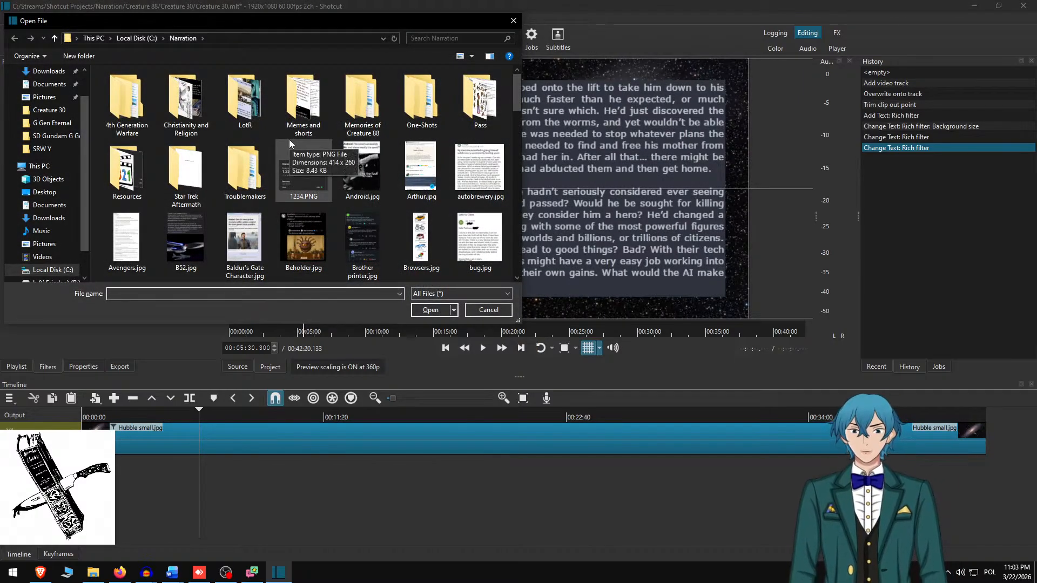
type("memo")
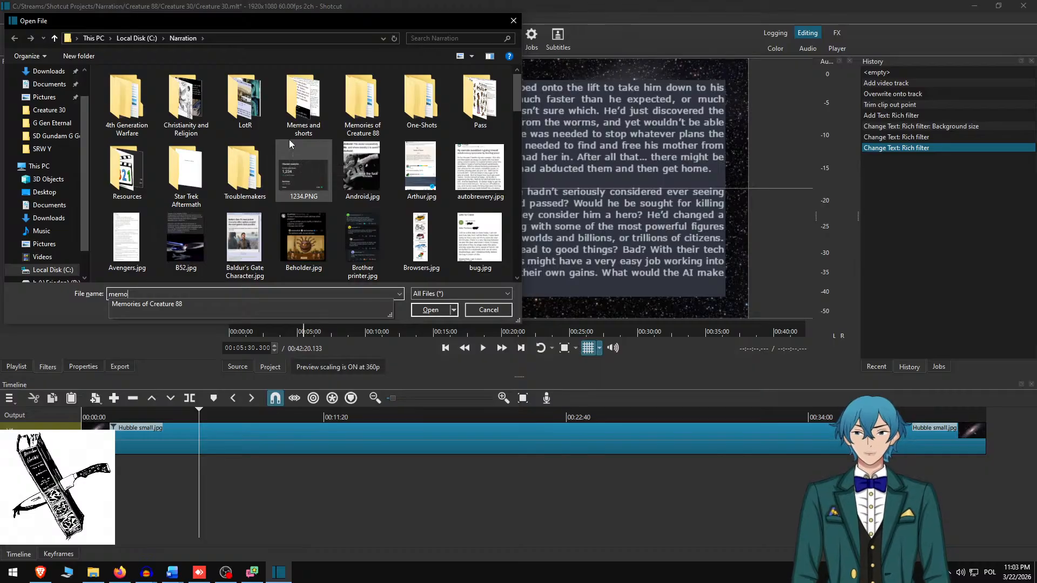
key("Down")
key("Return")
type("c")
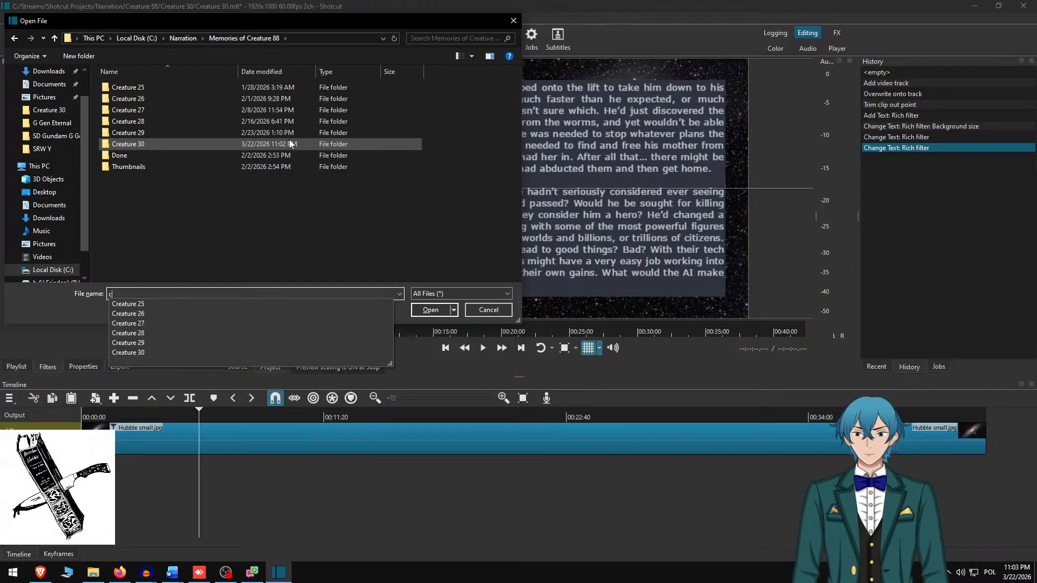
key("Up")
key("Return")
type("c")
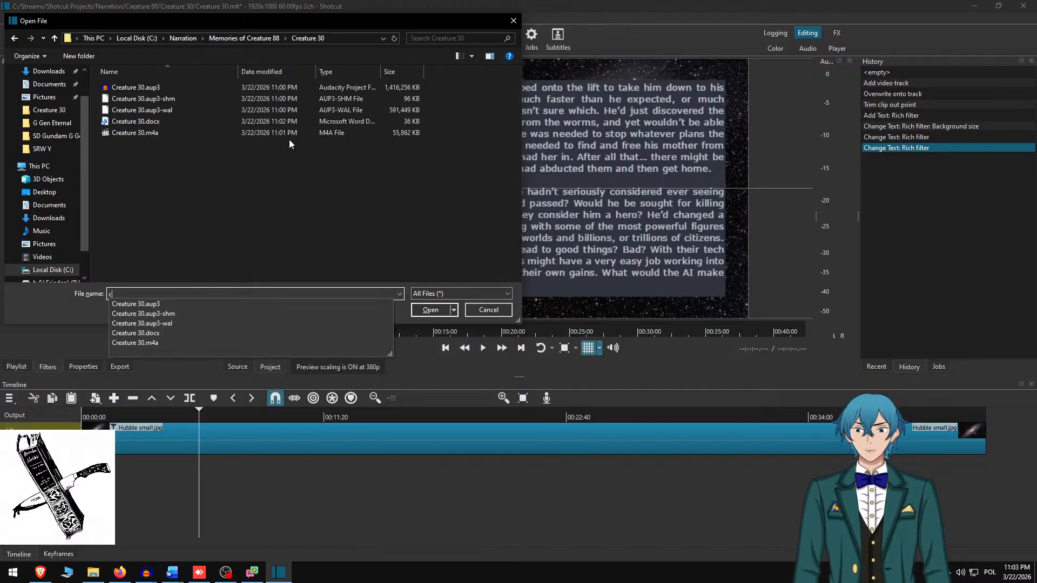
key("Up")
key("Return")
- Place the narration audio on a new audio track and ripple delete the gap before it so it starts at zero
left_click_drag(512, 109, 364, 466)
key("ctrl+u")
right_click(316, 462)
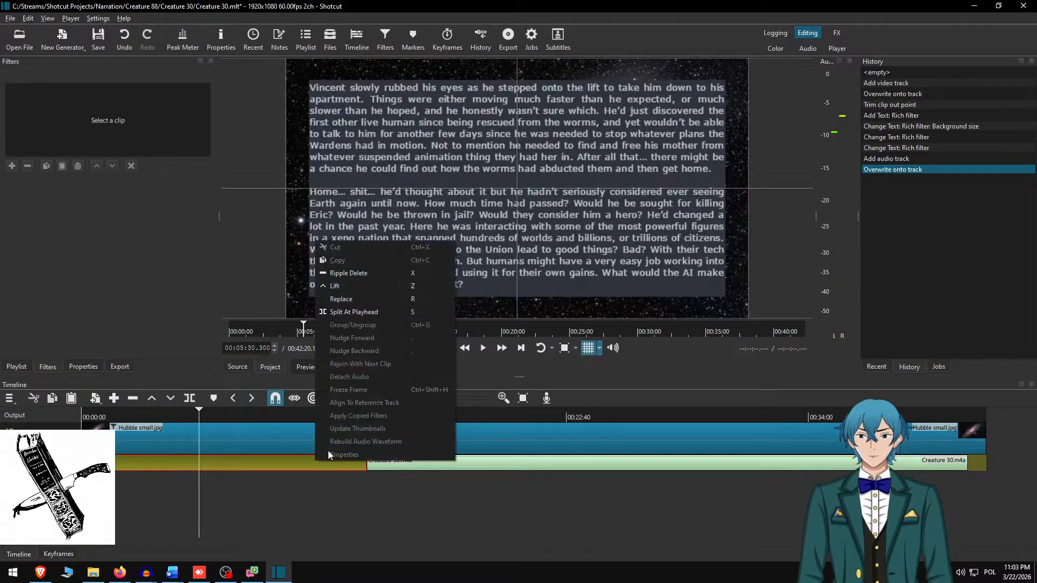
left_click(362, 276)
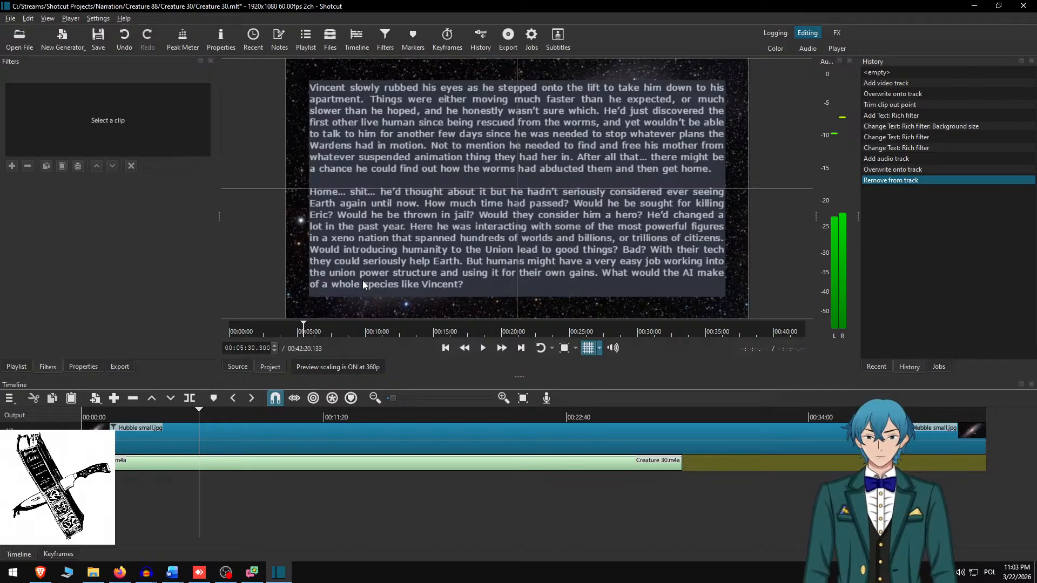
- Trim the end of the Hubble image clip to 00:28:26.217, slightly past the end of the narration
key("End")
key("alt+Left")
key("ctrl+shift+Page_Down")
key("ctrl+shift+Page_Down")
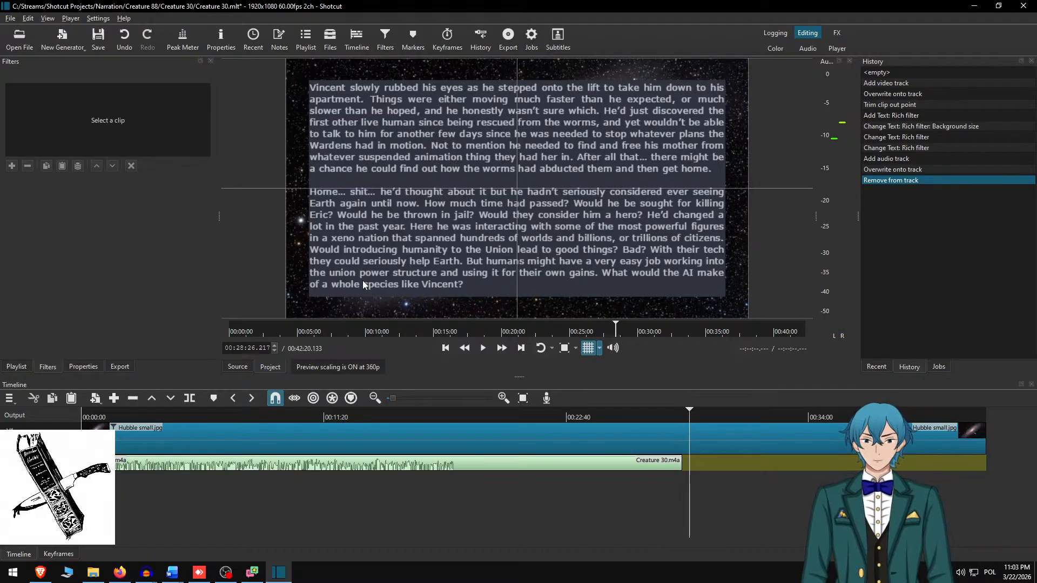
key("]")
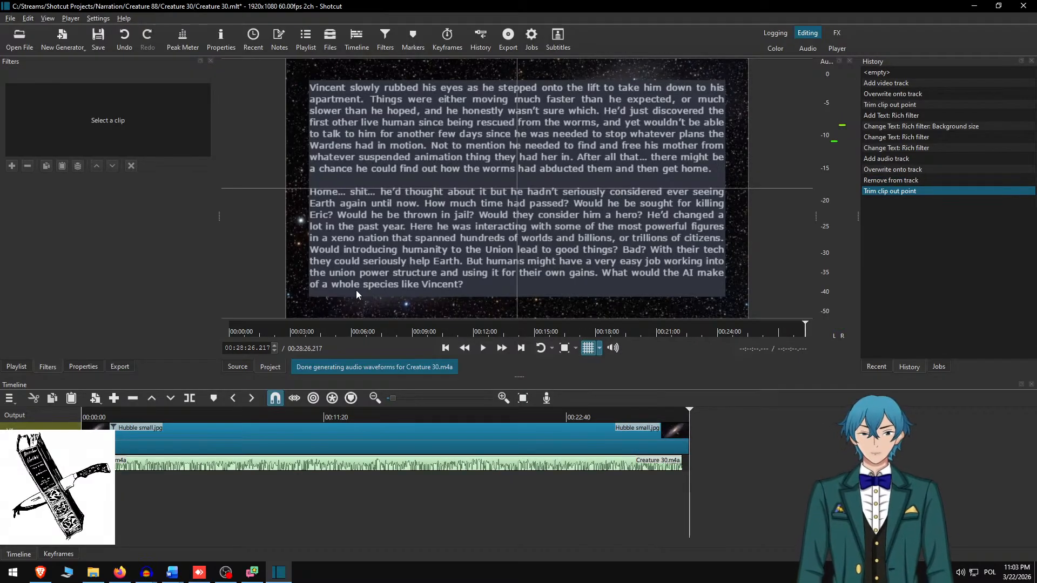
- Return the playhead to the start of the timeline and zoom in on the opening half minute of narration
key("Home")
scroll(286, 451, "up", 5)
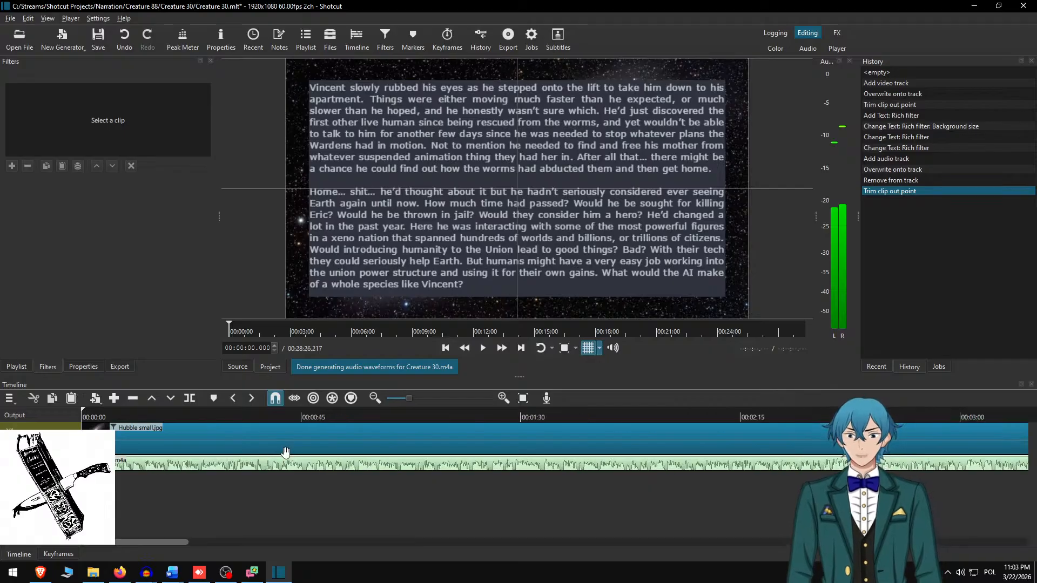
scroll(277, 468, "up", 4)
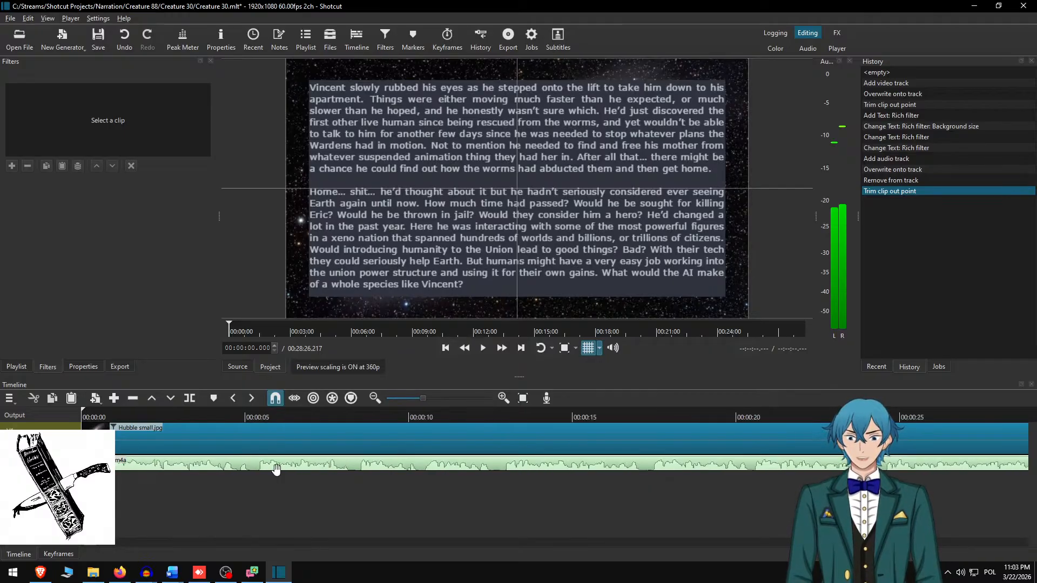
scroll(277, 469, "down", 1)
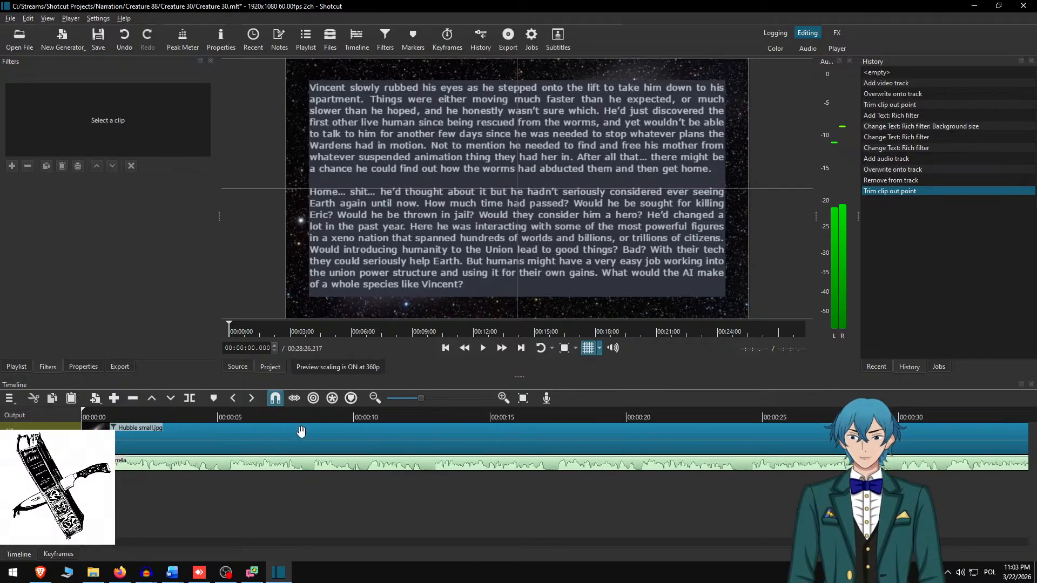
left_click(136, 413)
key("Home")
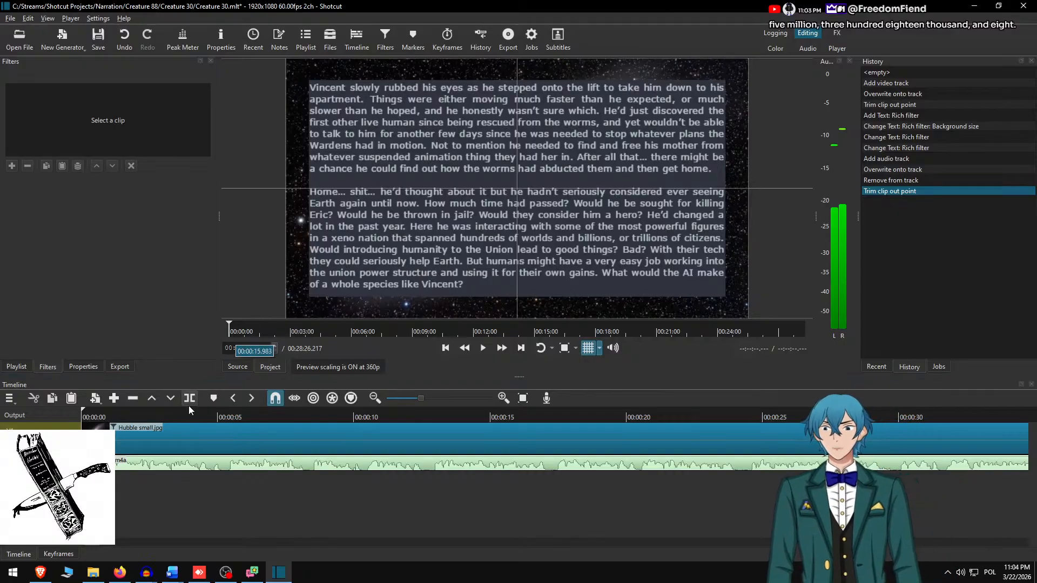
left_click(112, 413)
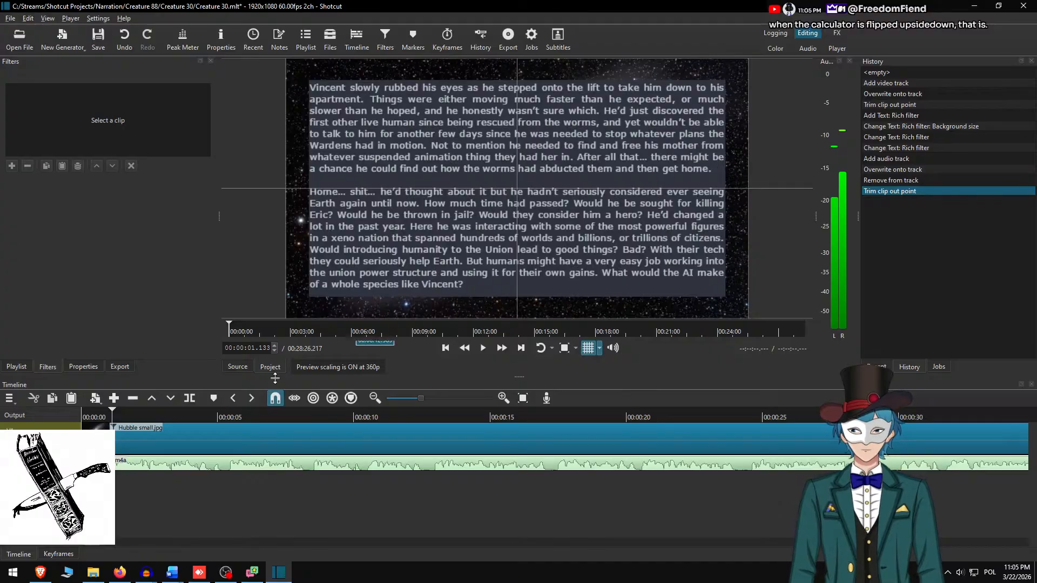
left_click(135, 414)
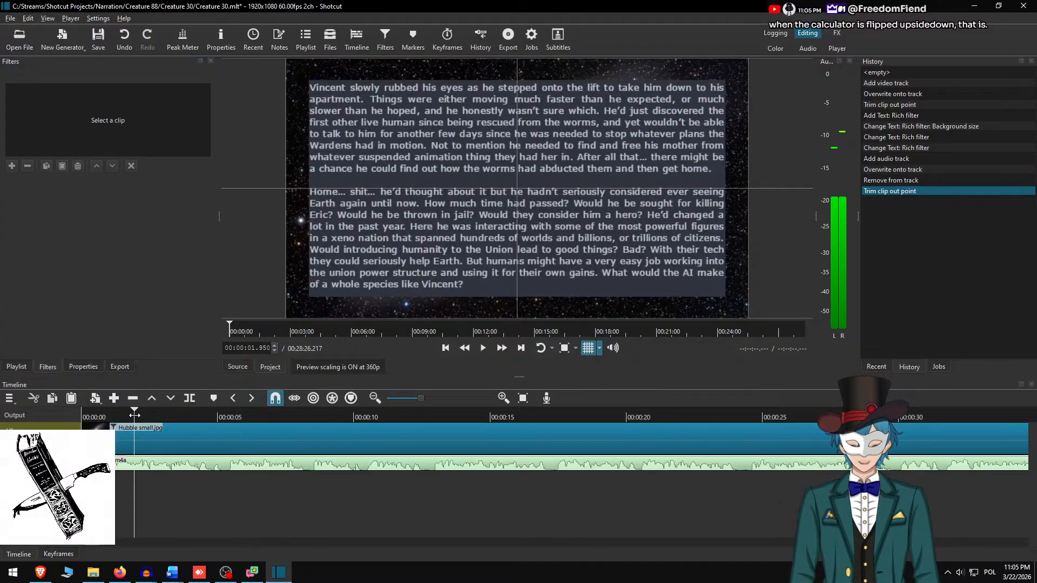
key("Home")
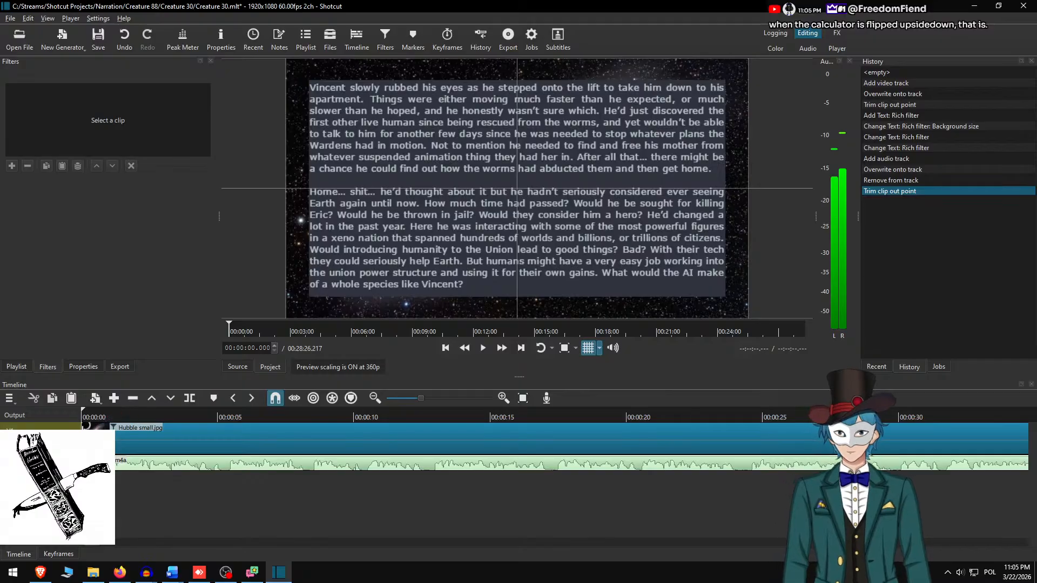
left_click(115, 416)
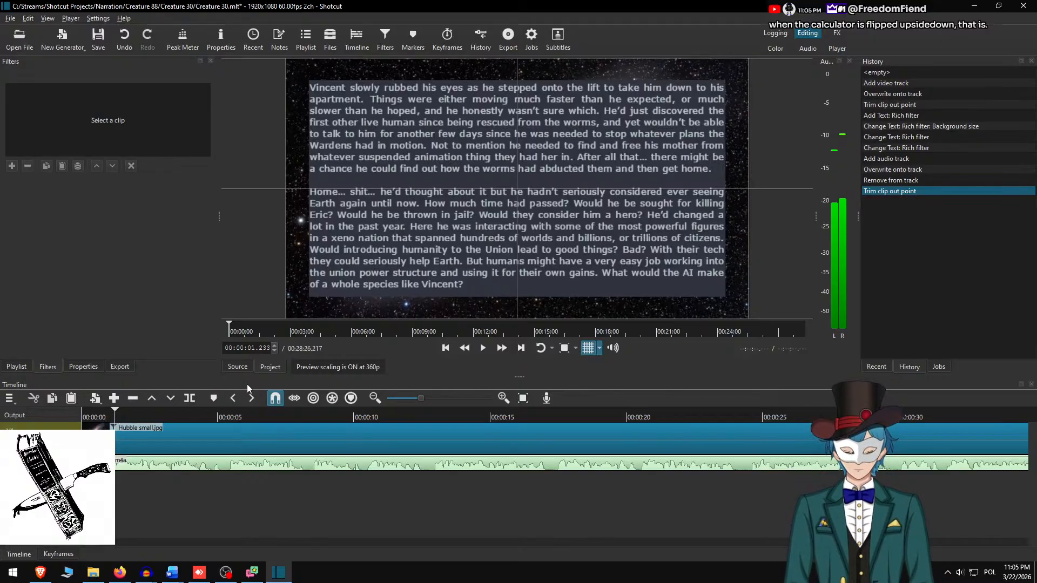
key("Home")
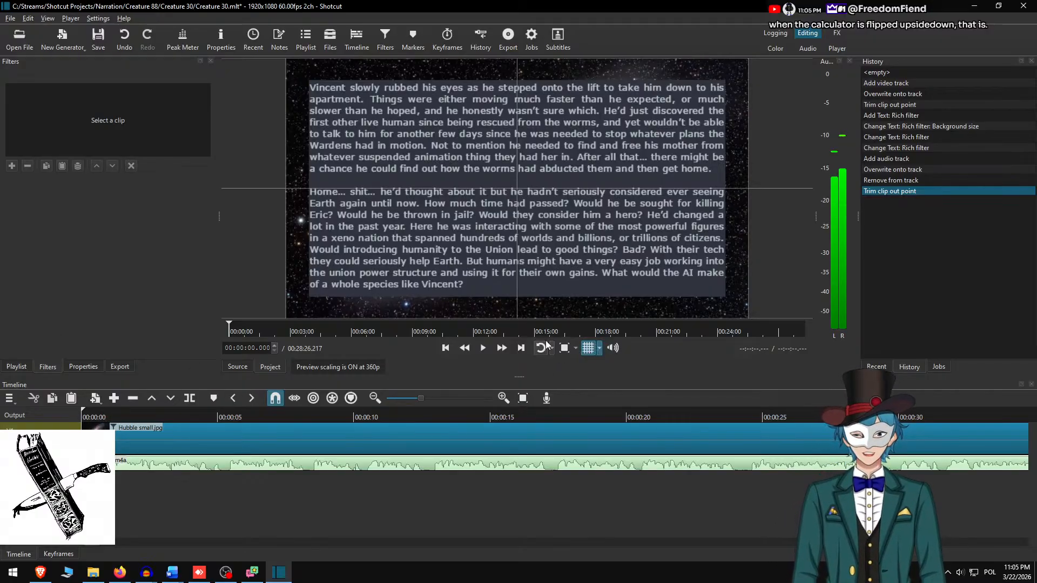
- Play the narration at fast speed from the start, pause where the displayed text ends, and split the Hubble clip at 00:01:23.750
left_click(501, 349)
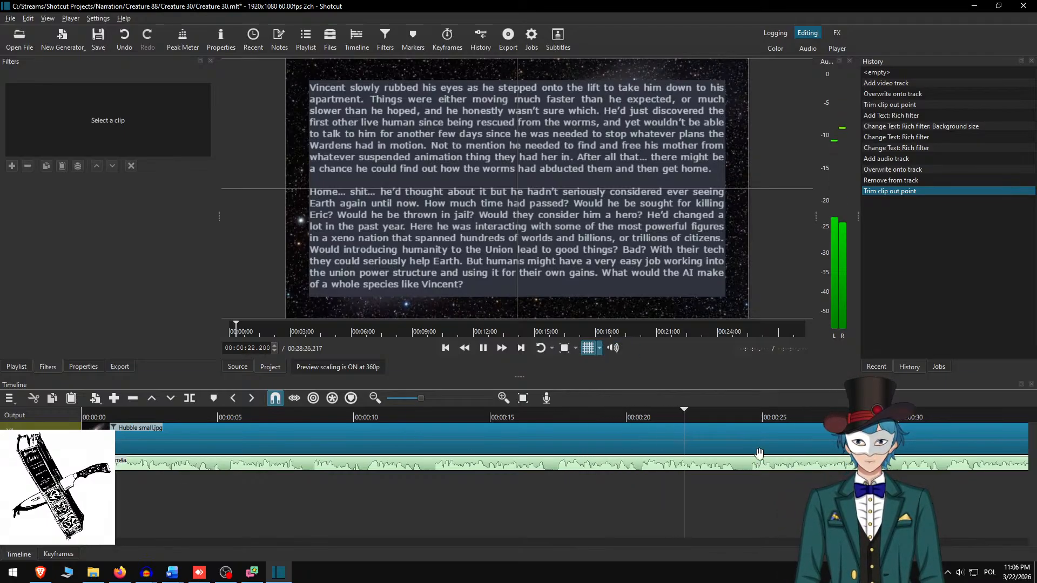
scroll(610, 445, "down", 1)
scroll(610, 445, "down", 3)
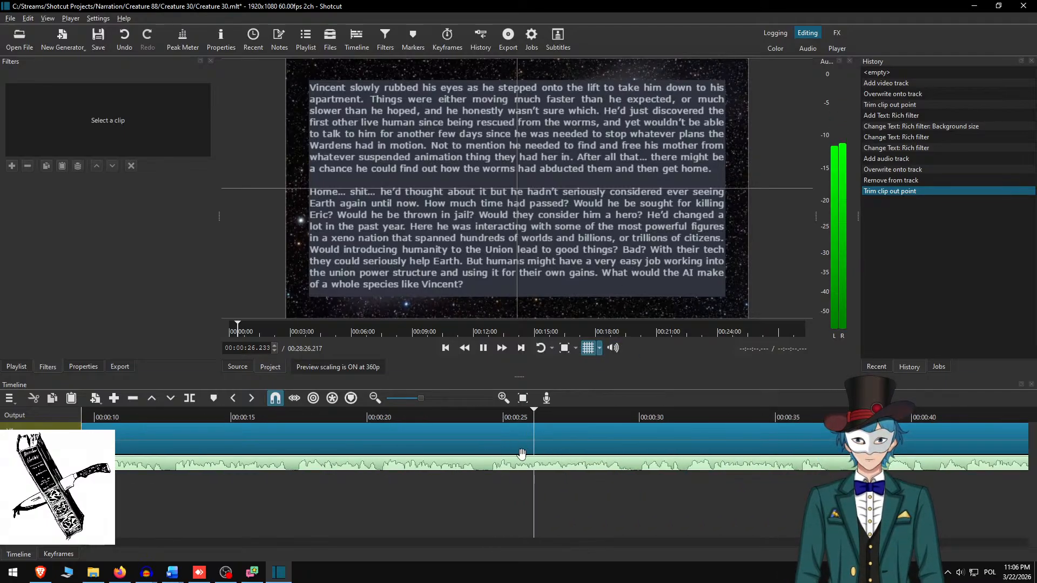
scroll(521, 453, "down", 3)
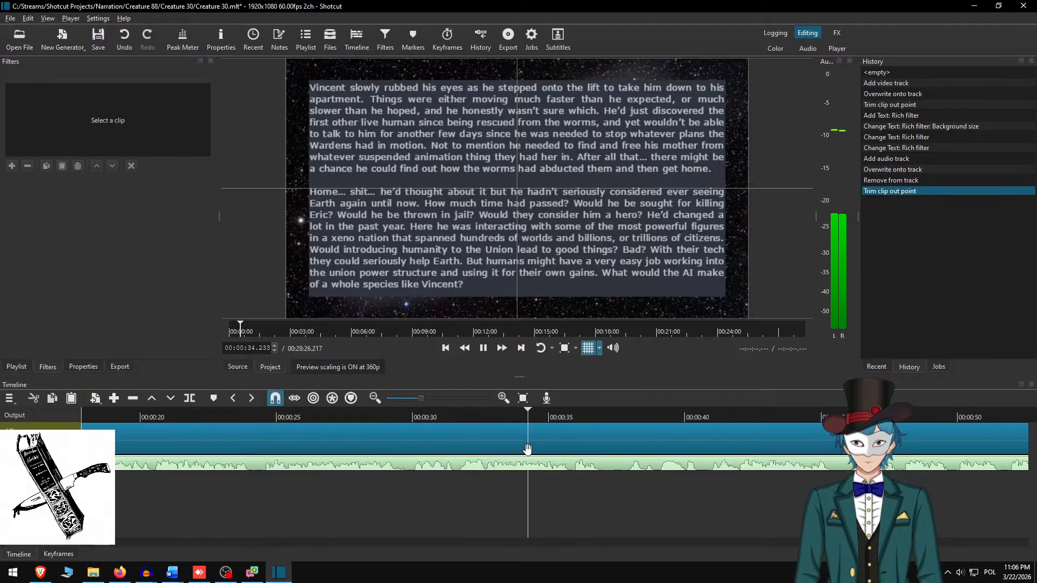
scroll(486, 454, "down", 3)
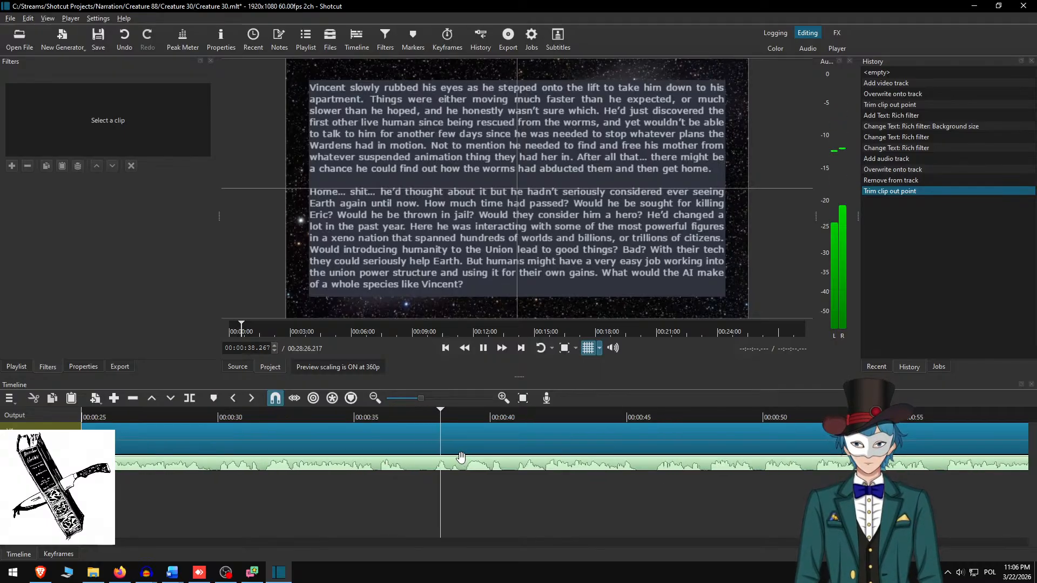
scroll(465, 464, "down", 3)
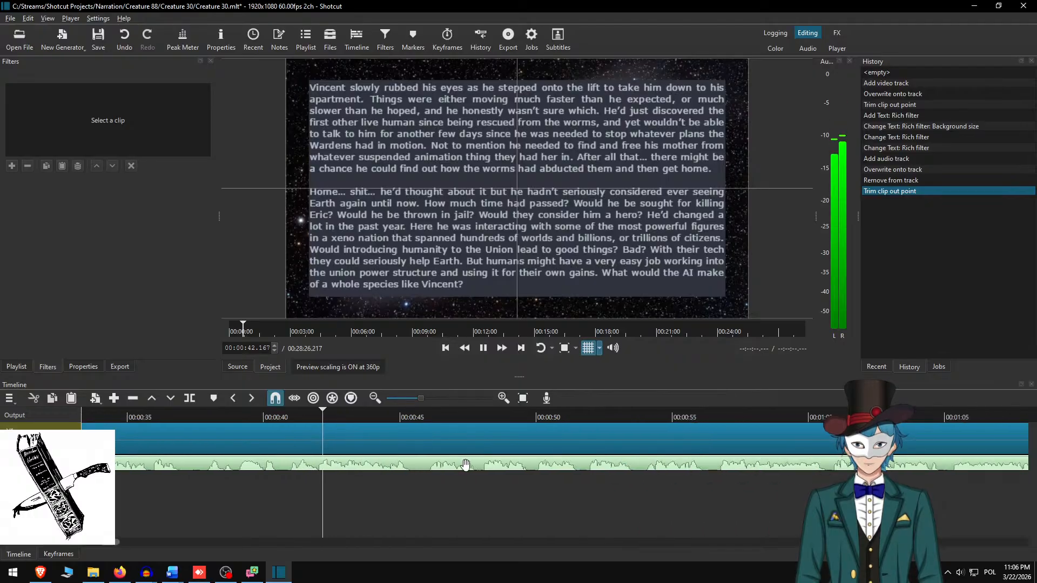
scroll(435, 462, "down", 2)
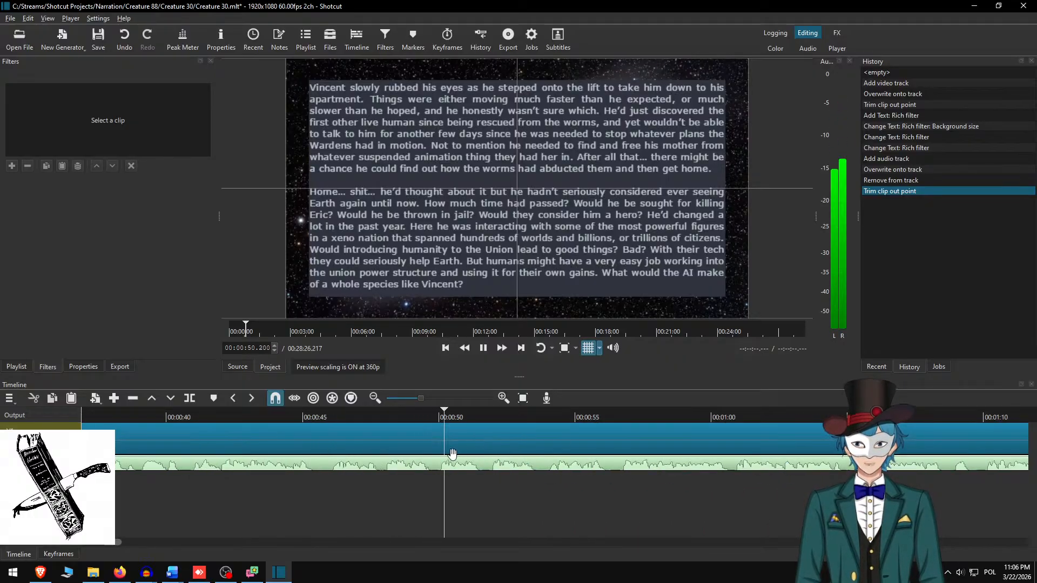
scroll(536, 438, "down", 1)
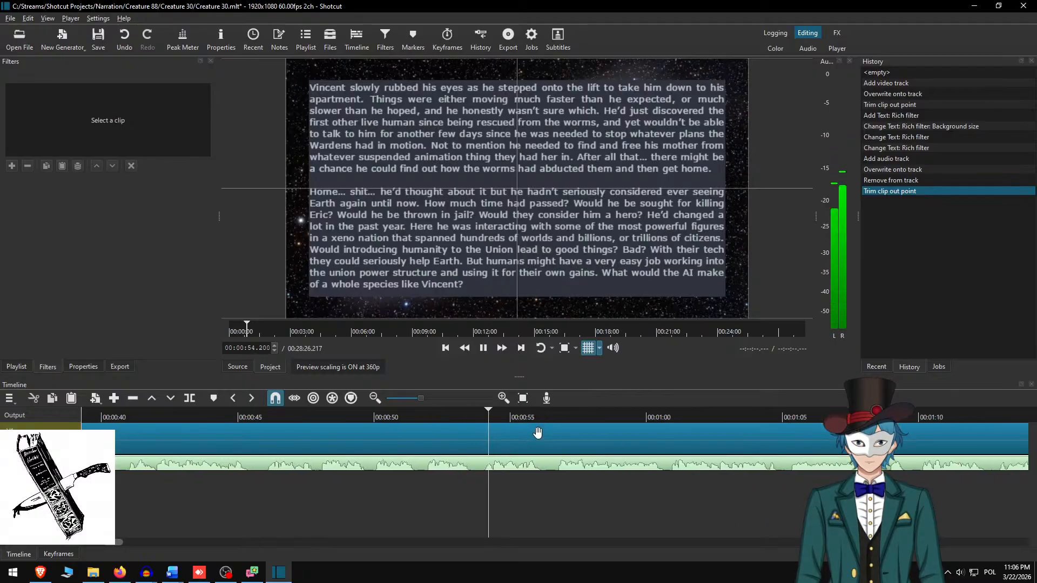
scroll(535, 432, "down", 3)
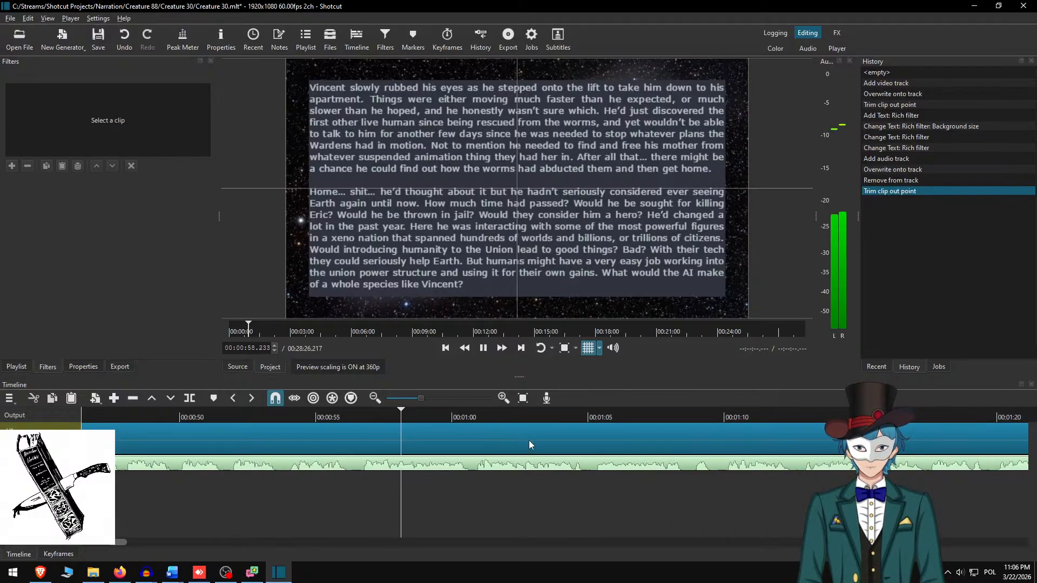
scroll(502, 436, "down", 2)
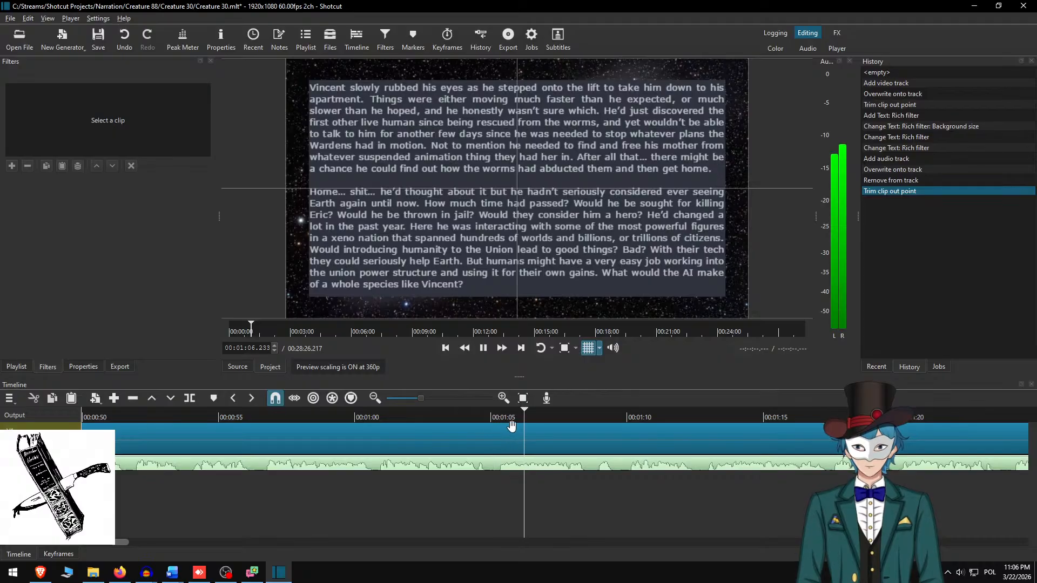
scroll(526, 436, "down", 2)
scroll(513, 436, "down", 2)
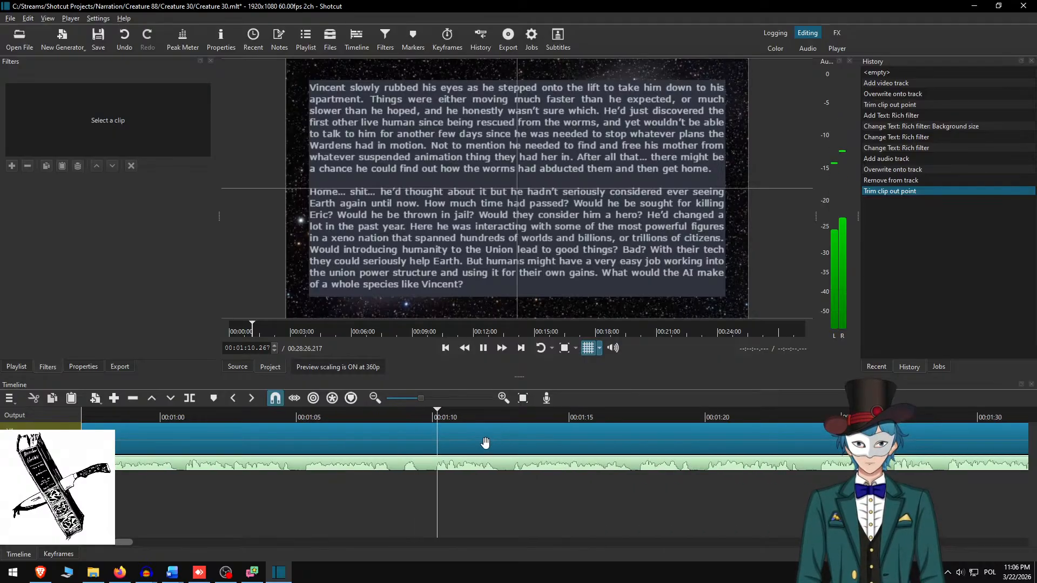
scroll(494, 447, "down", 2)
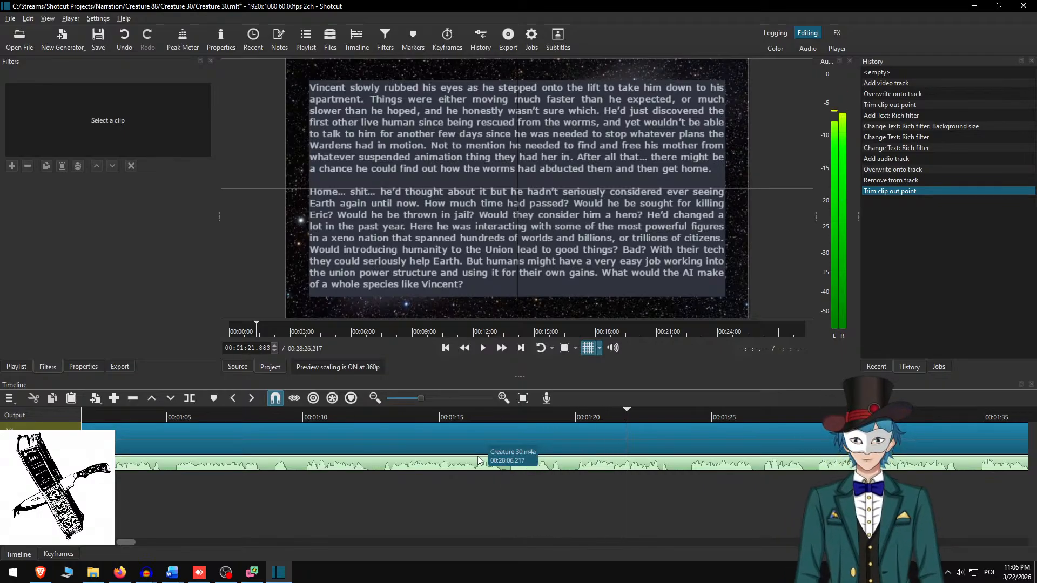
key("space")
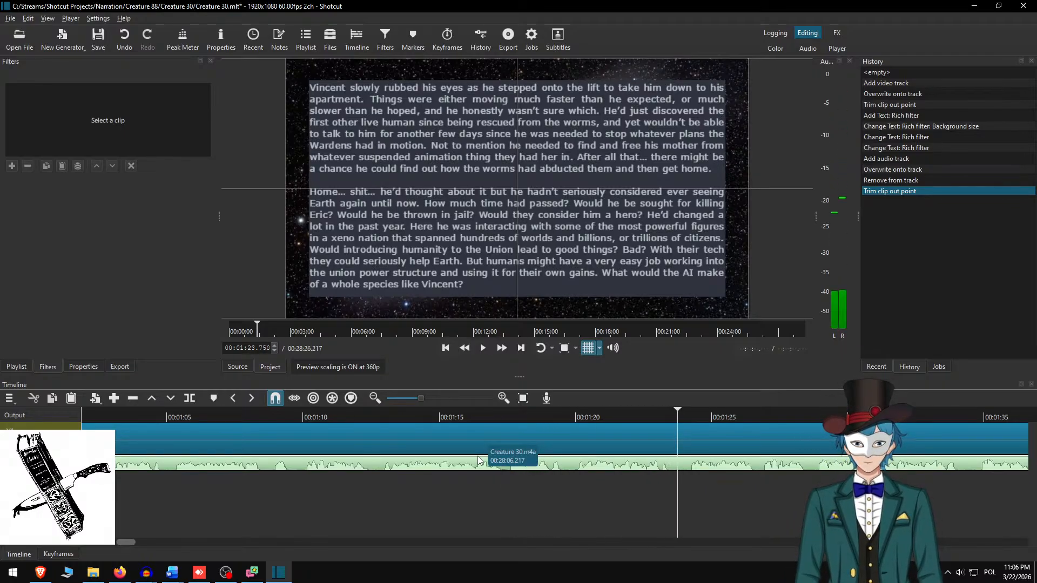
key("s")
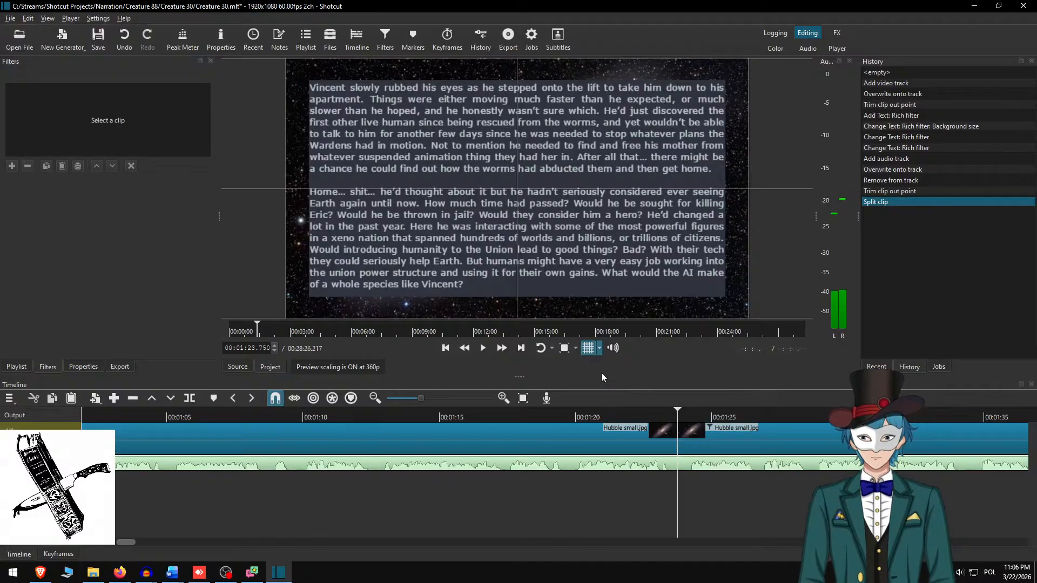
- Switch to Word, delete the two already used opening paragraphs, and copy the next two, from "Would they want him" through "Who the fuck are you?"
key("alt+Tab")
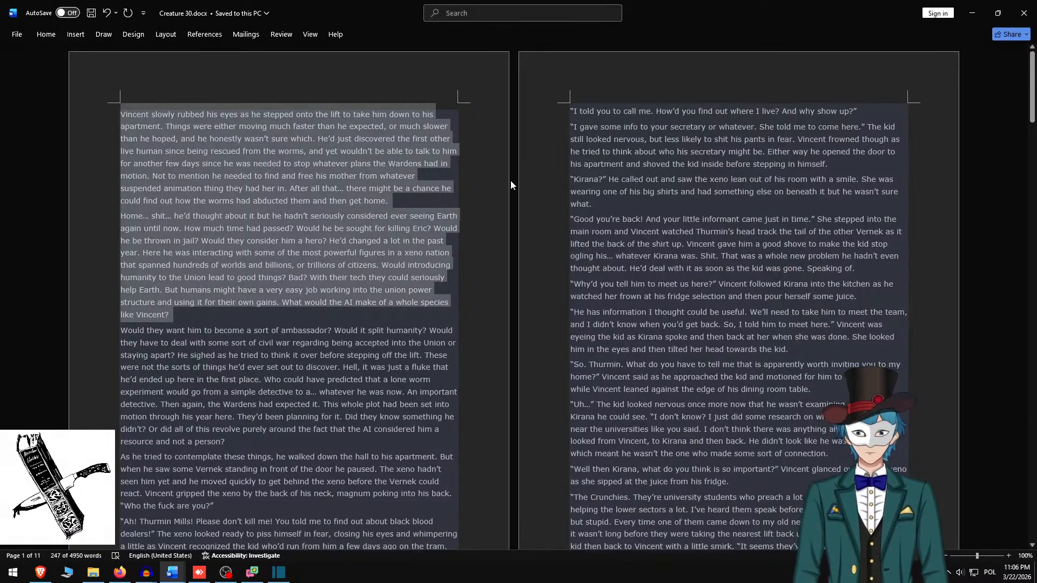
key("BackSpace")
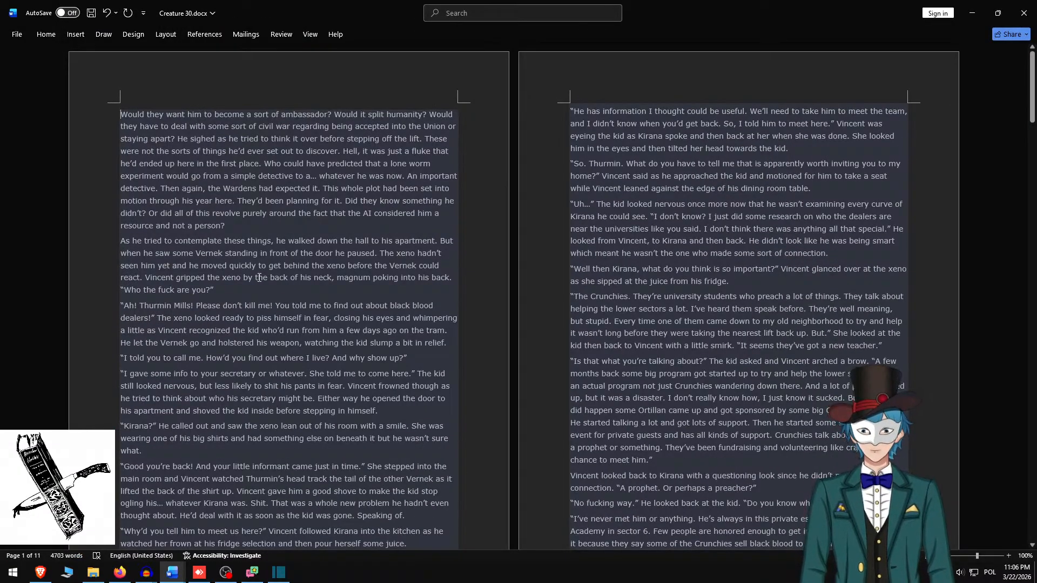
left_click(229, 294, "shift")
key("ctrl+c")
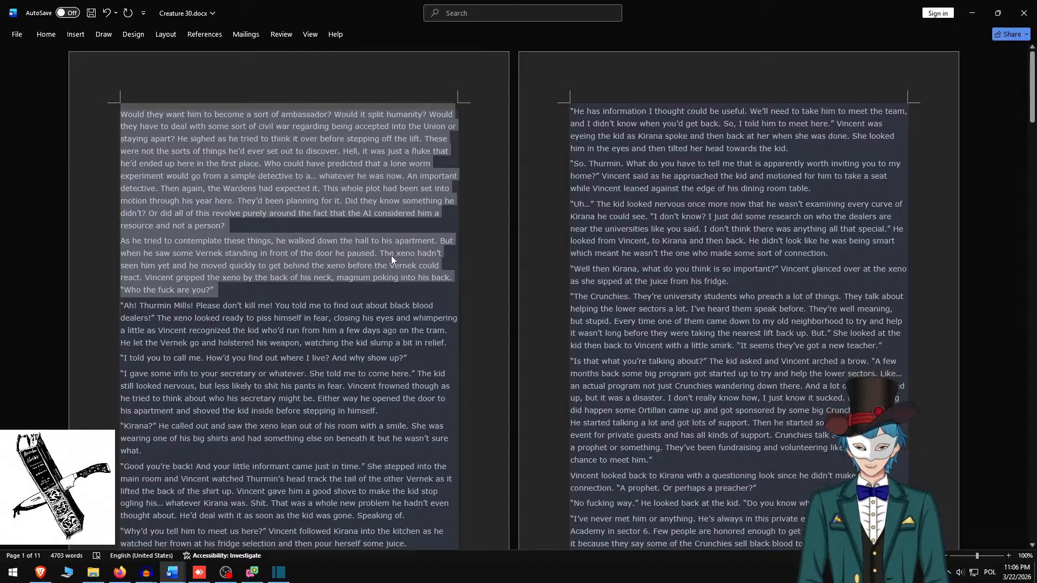
scroll(474, 283, "down", 20)
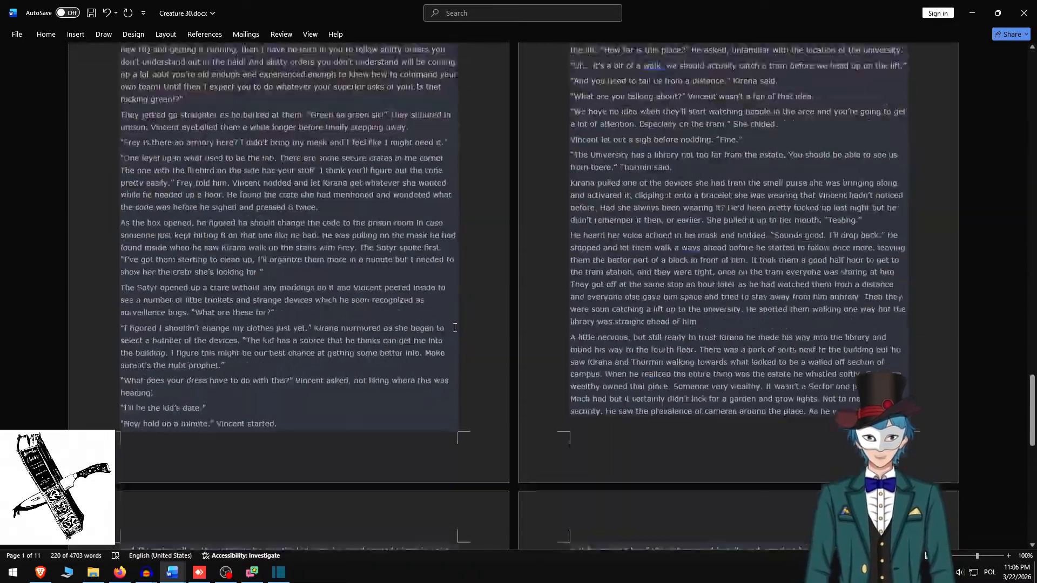
scroll(465, 324, "up", 20)
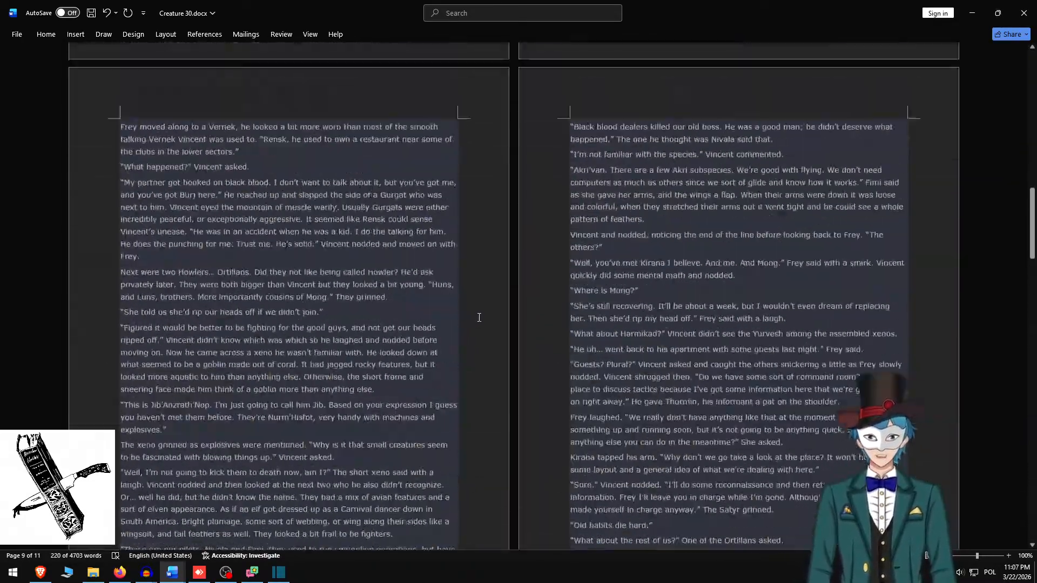
- Switch back to Shotcut and replace the rich text on the Hubble clip after the split with the copied paragraphs, separated by a blank line
key("alt+Tab")
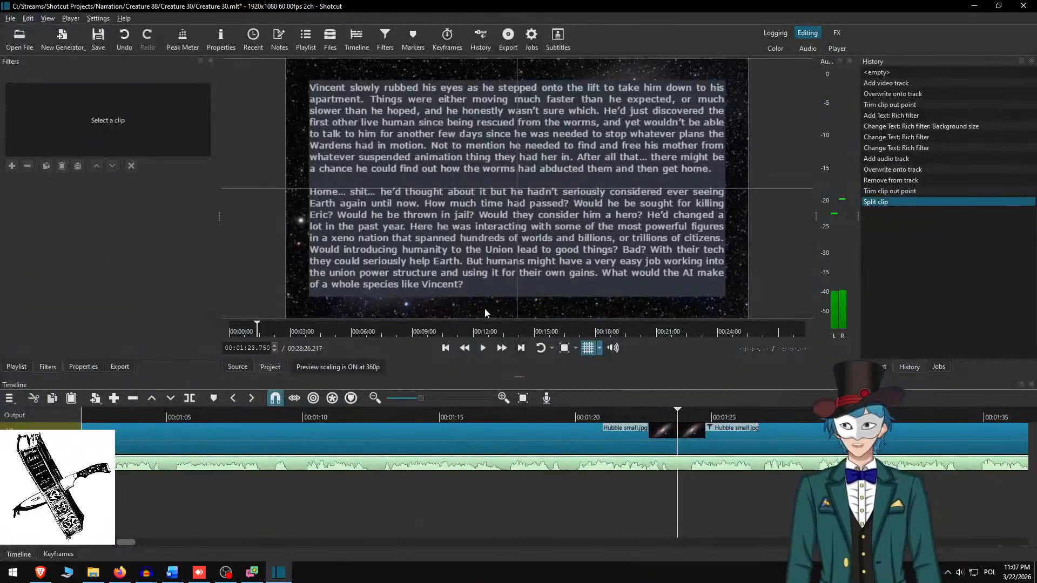
left_click(697, 448)
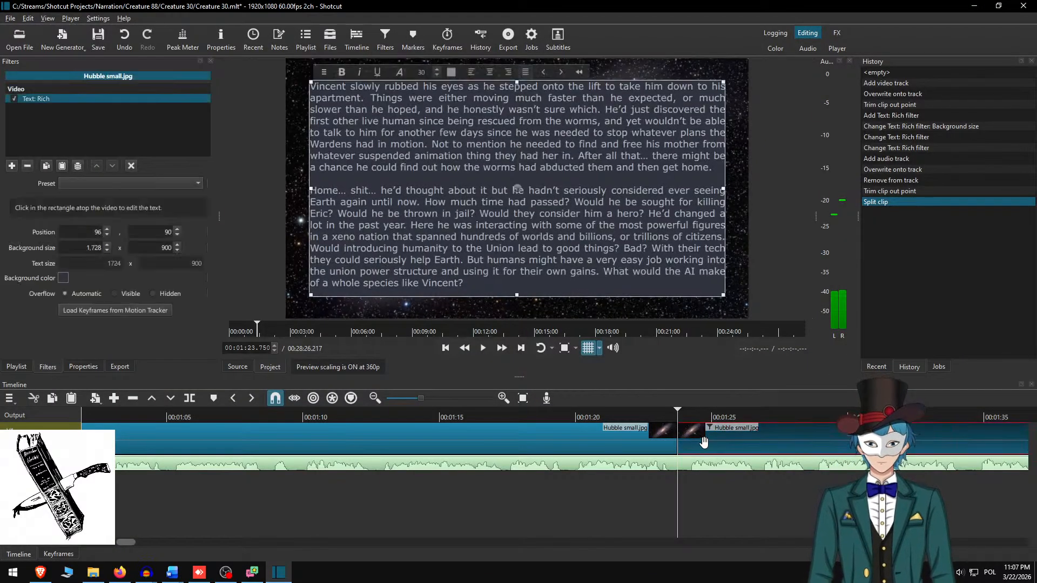
left_click(585, 266)
key("ctrl+a")
key("ctrl+v")
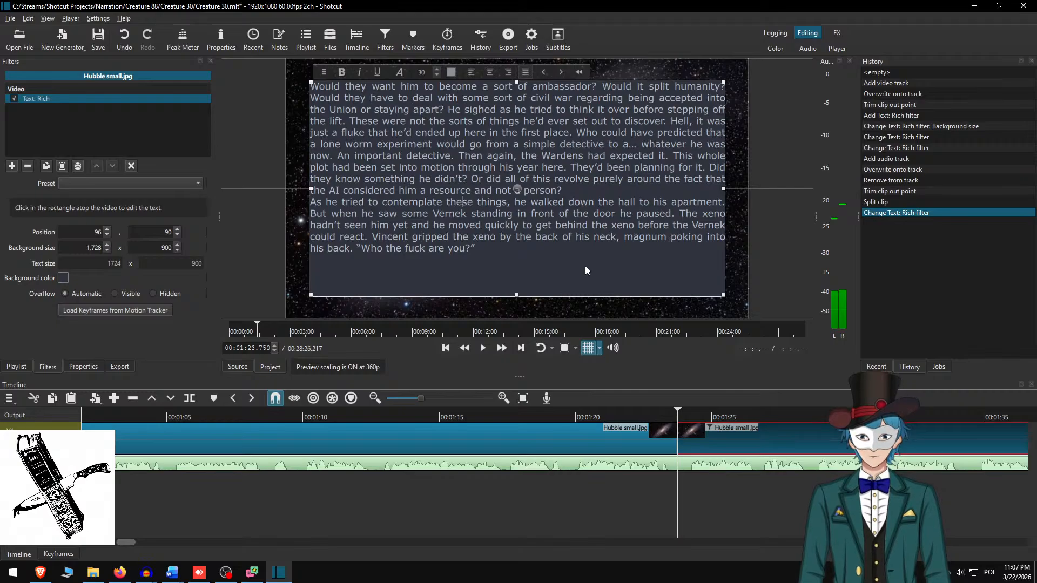
key("Return")
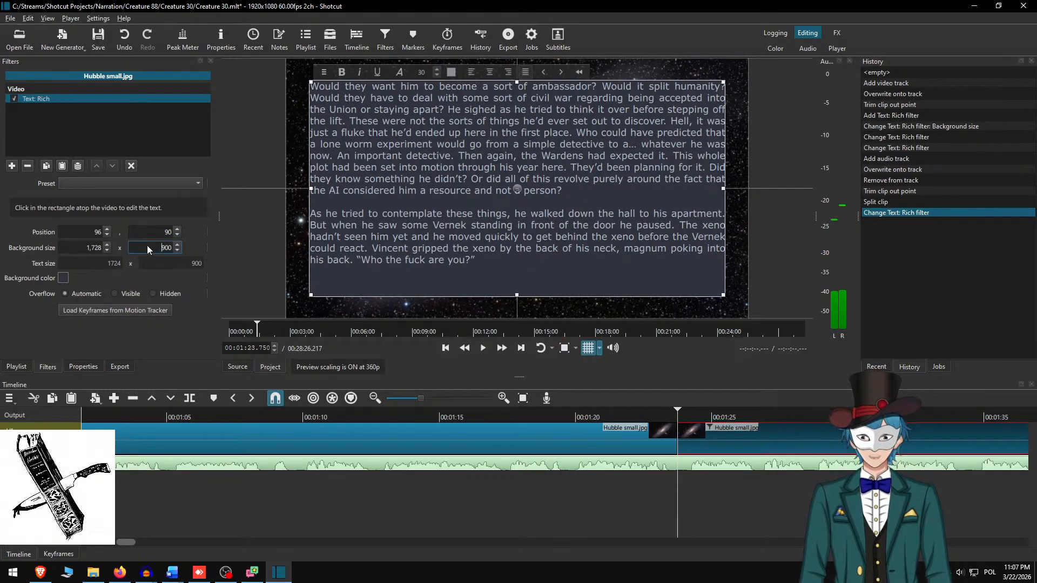
- Set the second text box's background height to 800 and centre it vertically at position 140
key("Delete")
type("8")
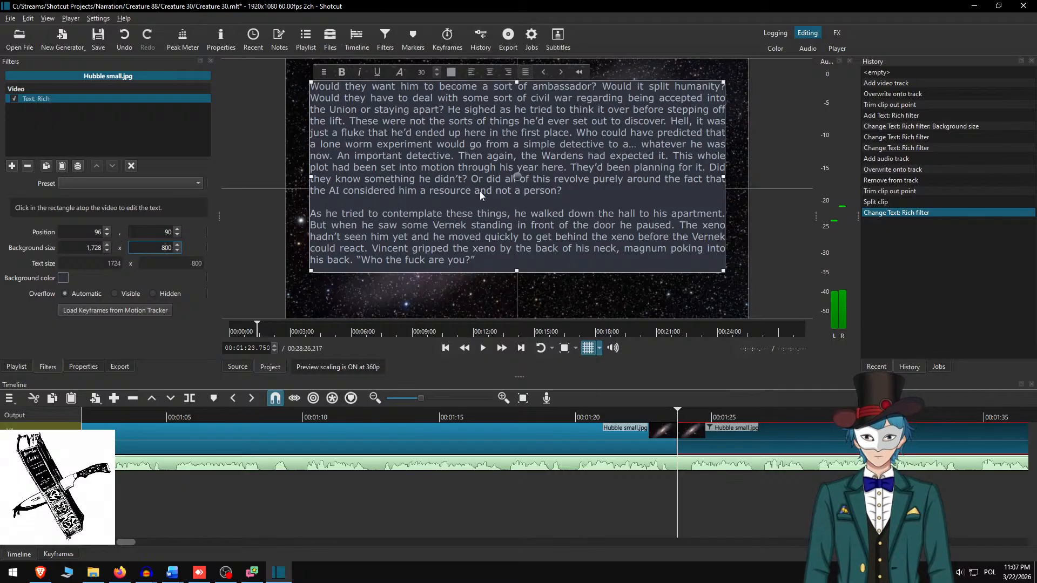
left_click_drag(516, 192, 516, 204)
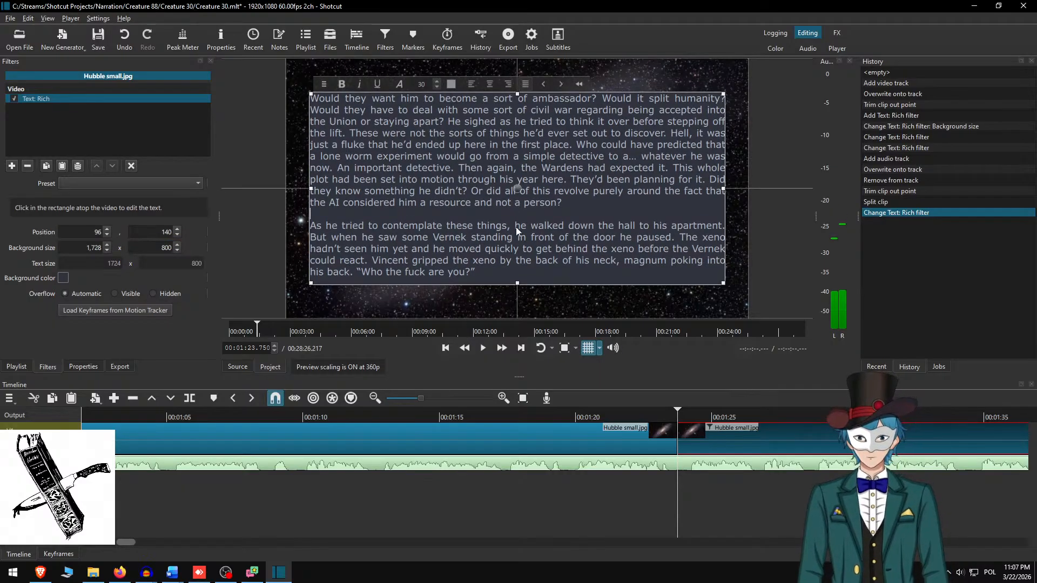
left_click(703, 438)
- Play the narration at fast speed across the previous split, pause where the displayed text ends, and split the Hubble clip at 00:02:33.683
left_click(606, 417)
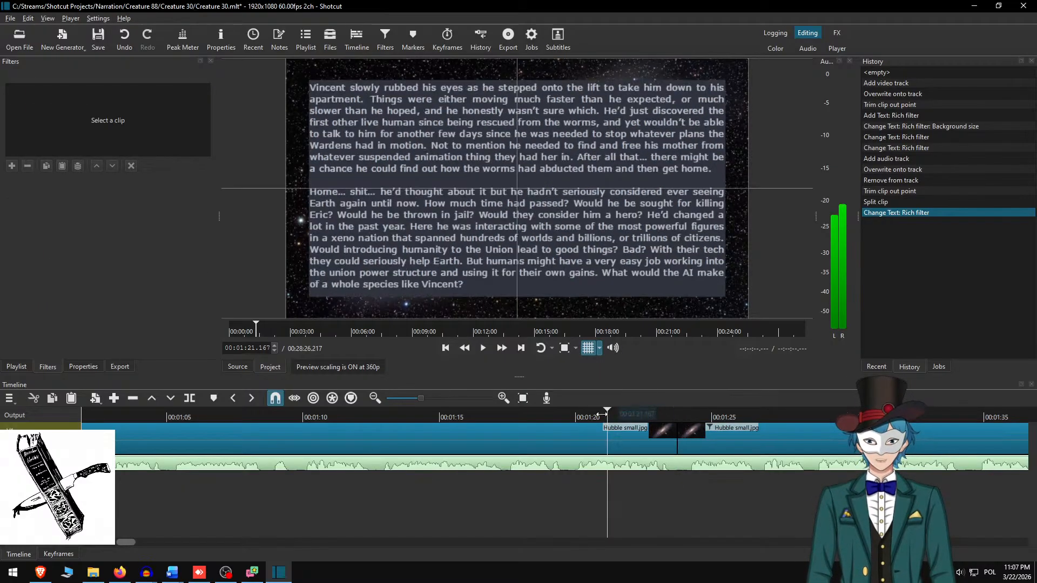
key("space")
left_click(502, 348)
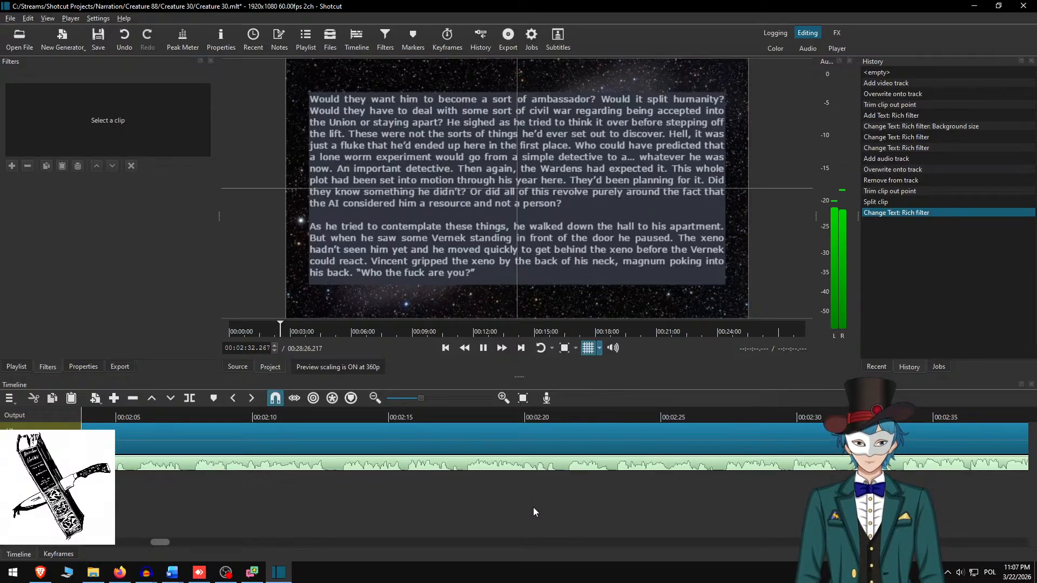
key("space")
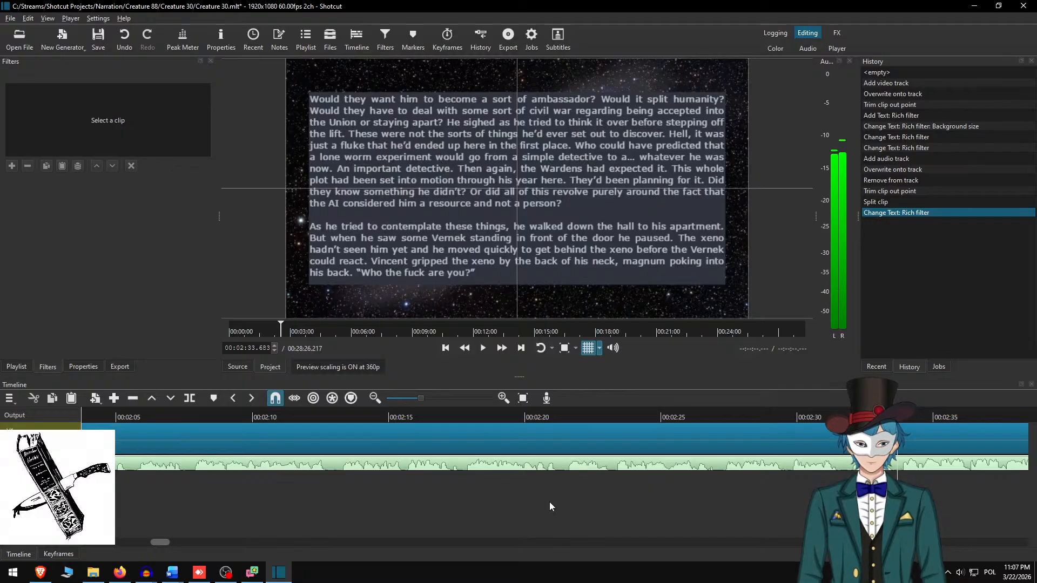
key("s")
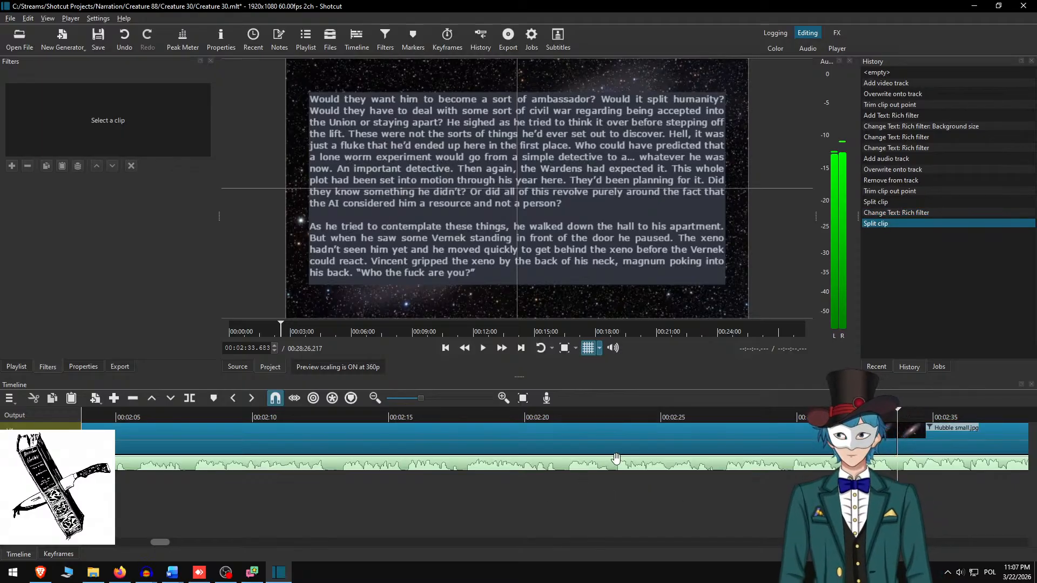
scroll(661, 478, "right", 5)
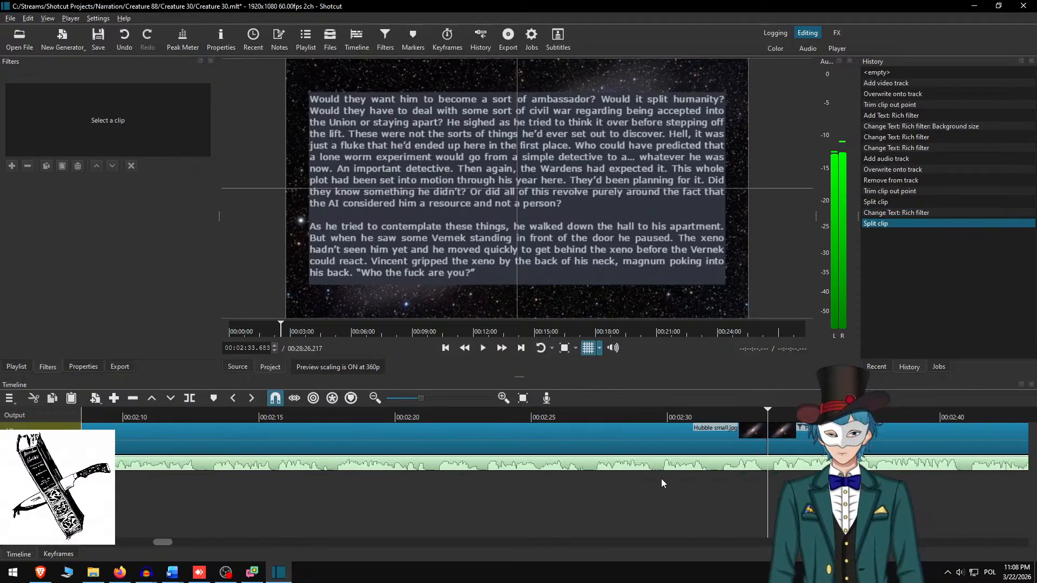
- Select the new Hubble clip, switch to Word, delete the already used paragraphs, and copy the next four, ending with “but he wasn’t sure what.”
left_click(566, 439)
key("alt+Tab")
key("Delete")
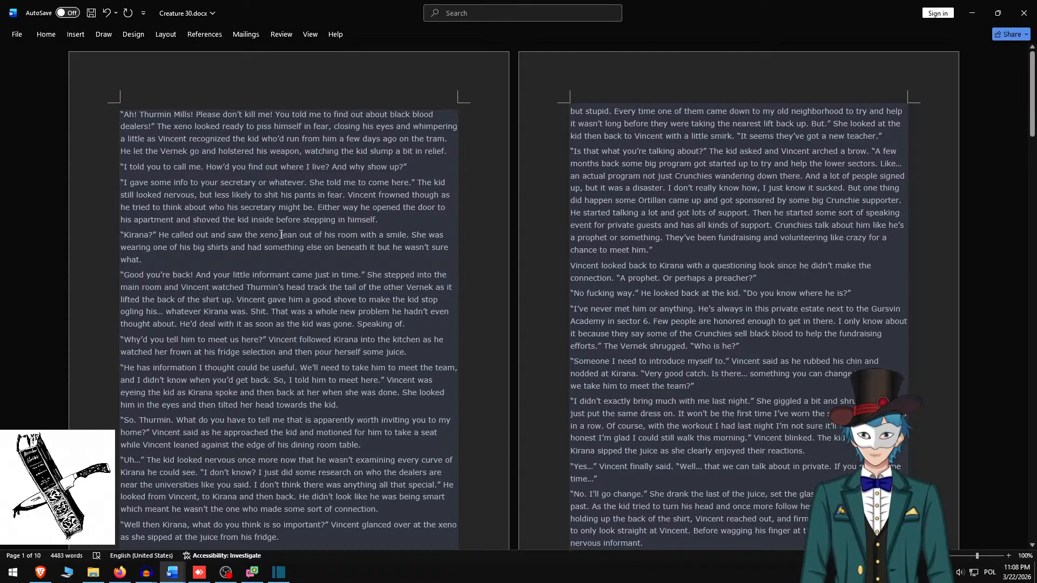
left_click(302, 252, "shift")
key("ctrl+c")
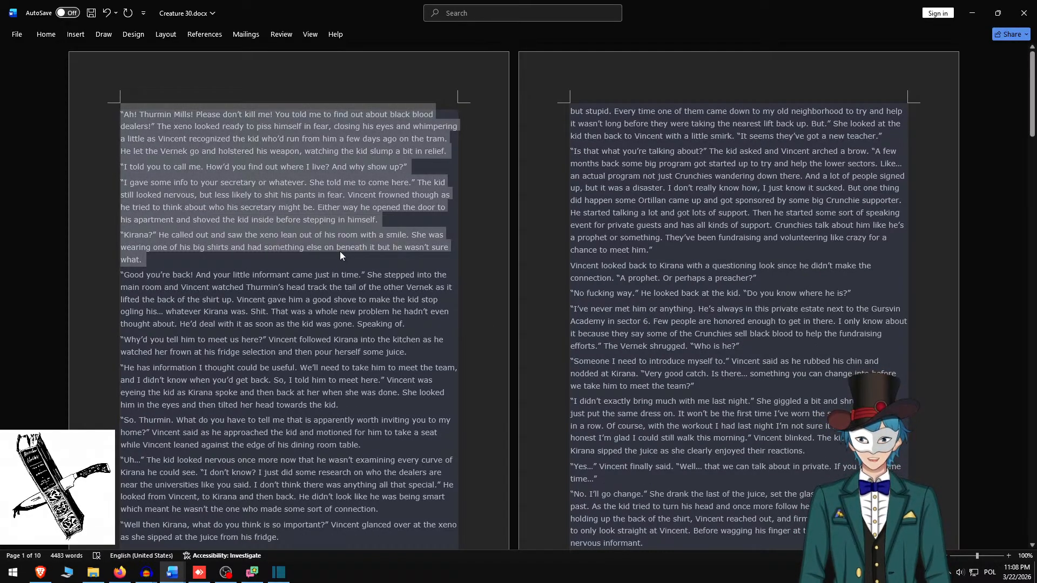
- Switch back to Shotcut and replace the rich text on the Hubble clip starting at 00:02:33.683 with the four copied paragraphs
key("alt+Tab")
key("ctrl+a")
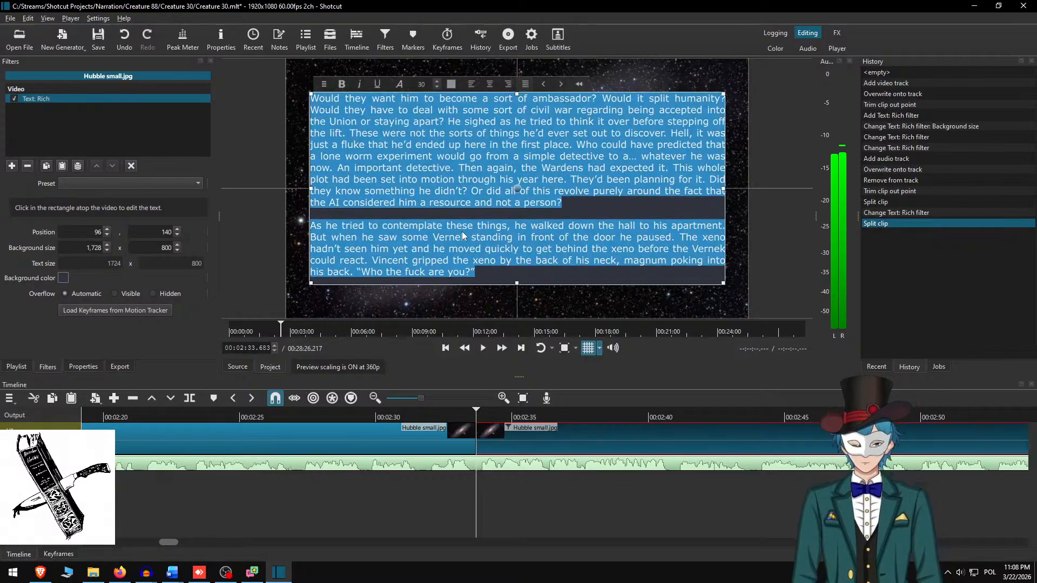
key("ctrl+v")
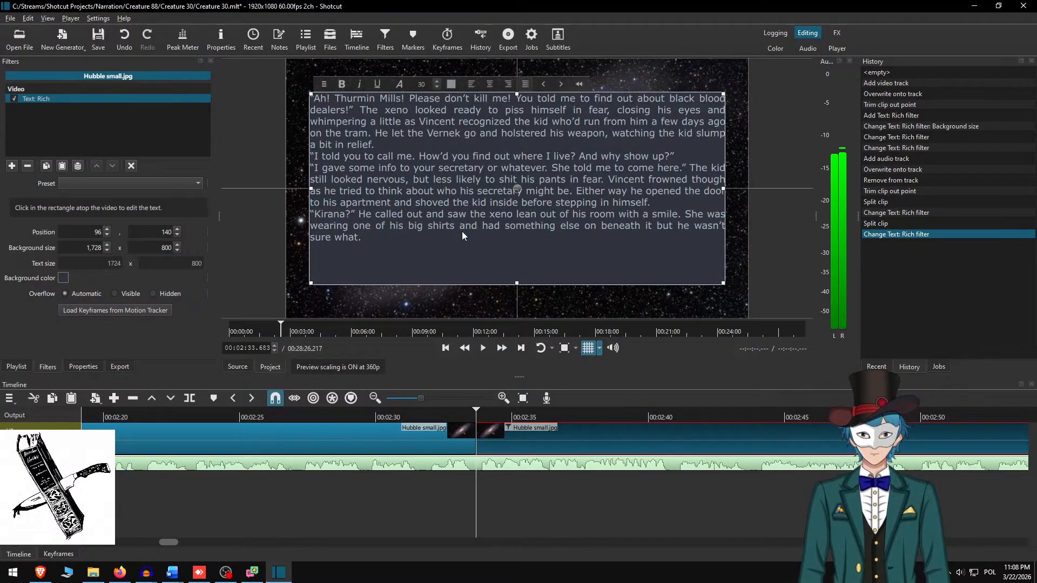
- Insert a blank line between each of the four pasted paragraphs in the text box
key("Up")
key("Up")
key("Home")
key("Return")
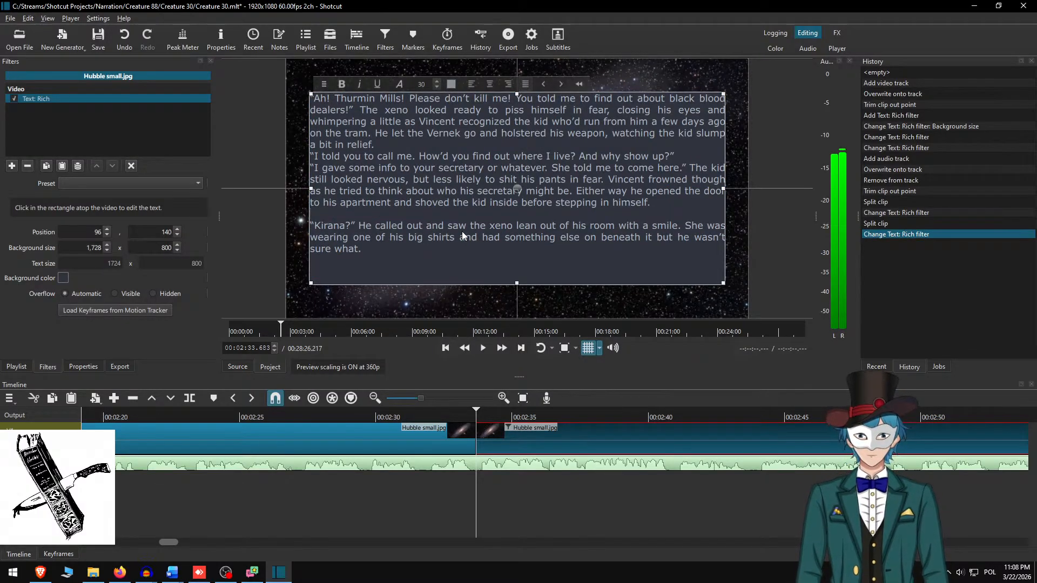
key("Up")
key("Up")
key("Up")
key("Up")
key("Up")
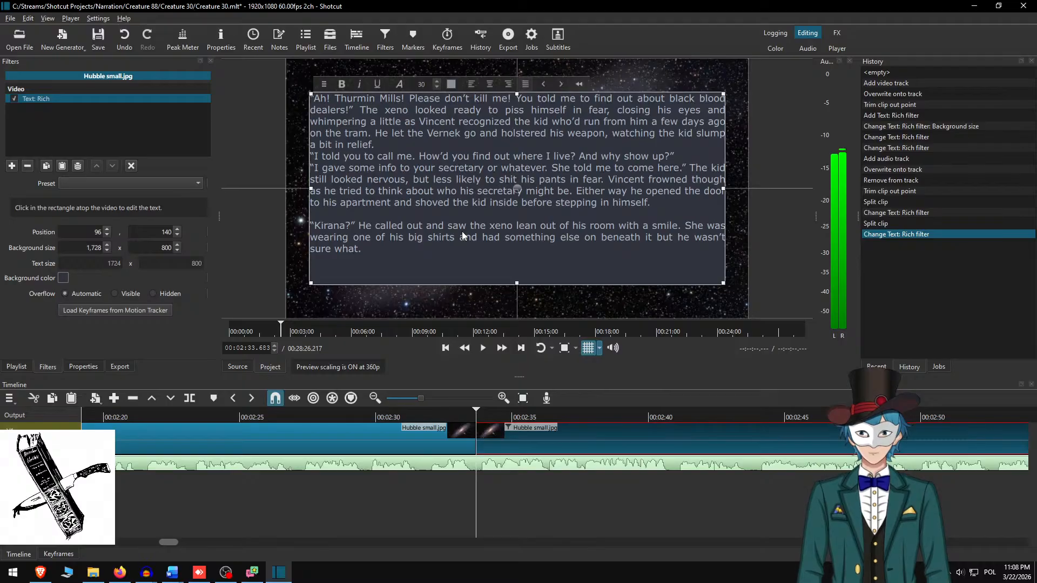
key("Return")
key("Up")
key("Up")
key("Return")
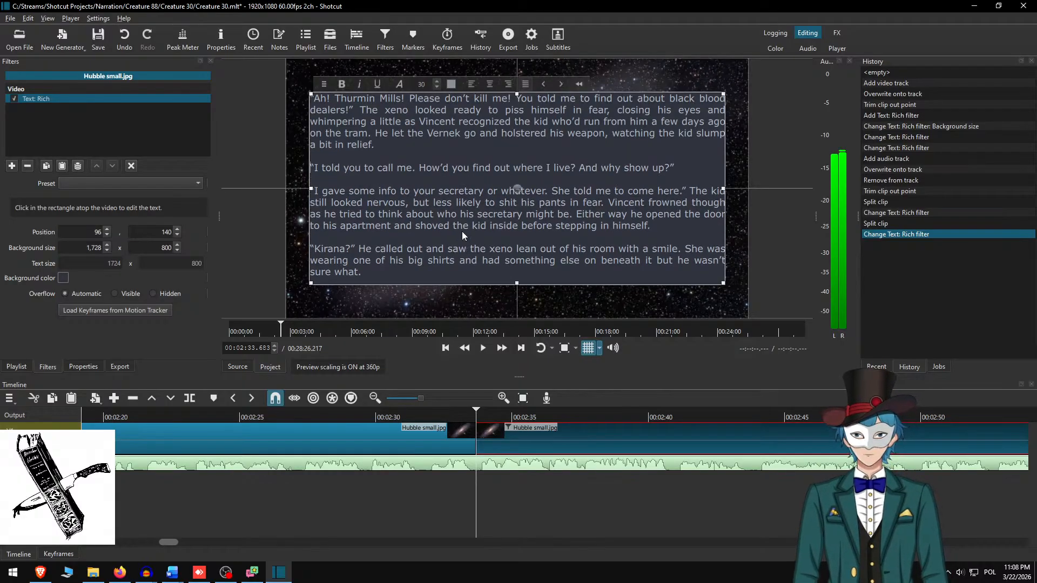
- Play the narration at fast speed from just before the latest split, pause where the text ends, and split the Hubble clip at 00:03:32.117
left_click(485, 427)
left_click(440, 415)
left_click(173, 572)
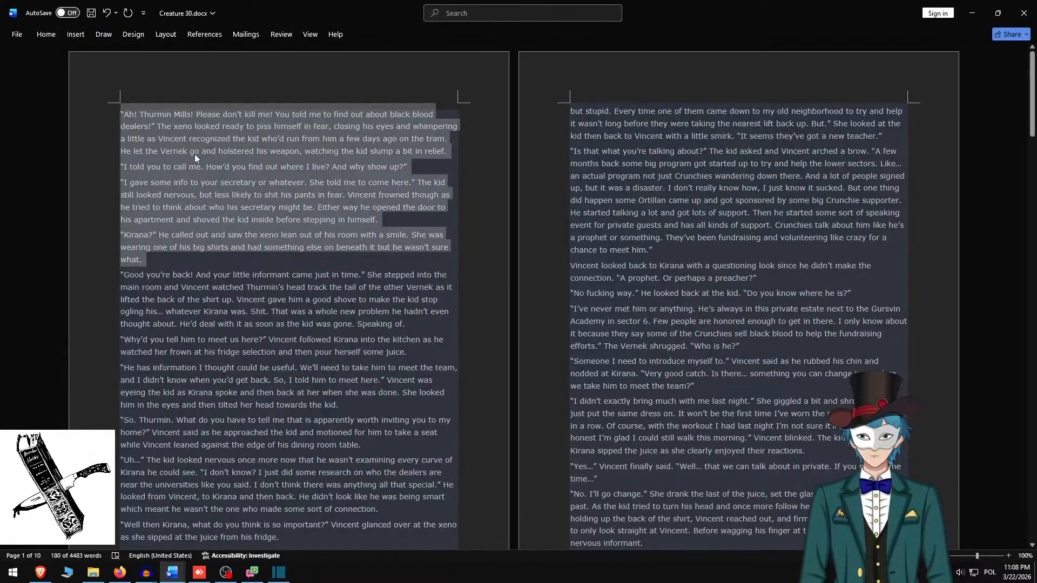
key("alt+Tab")
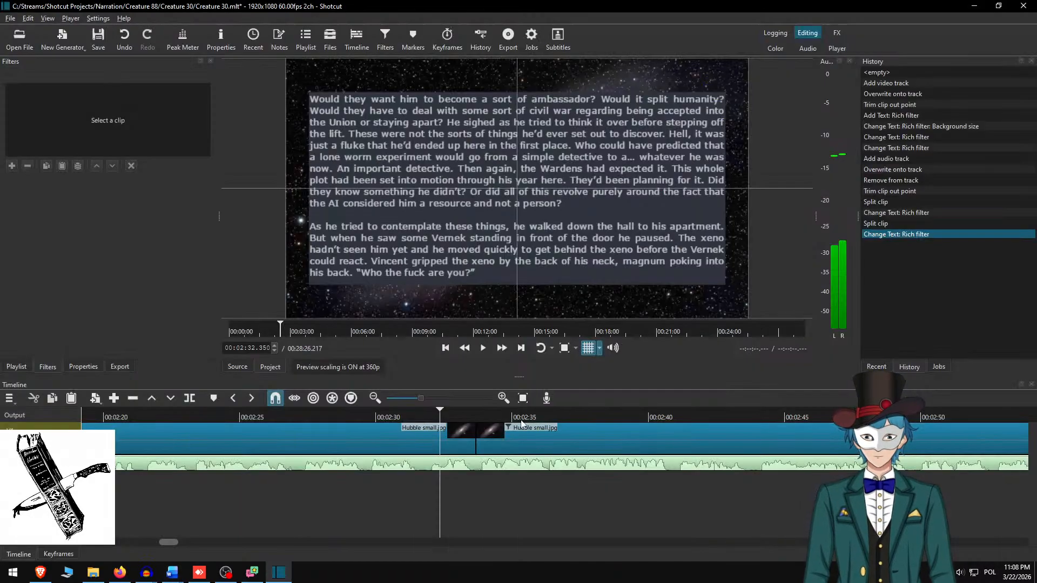
left_click(499, 349)
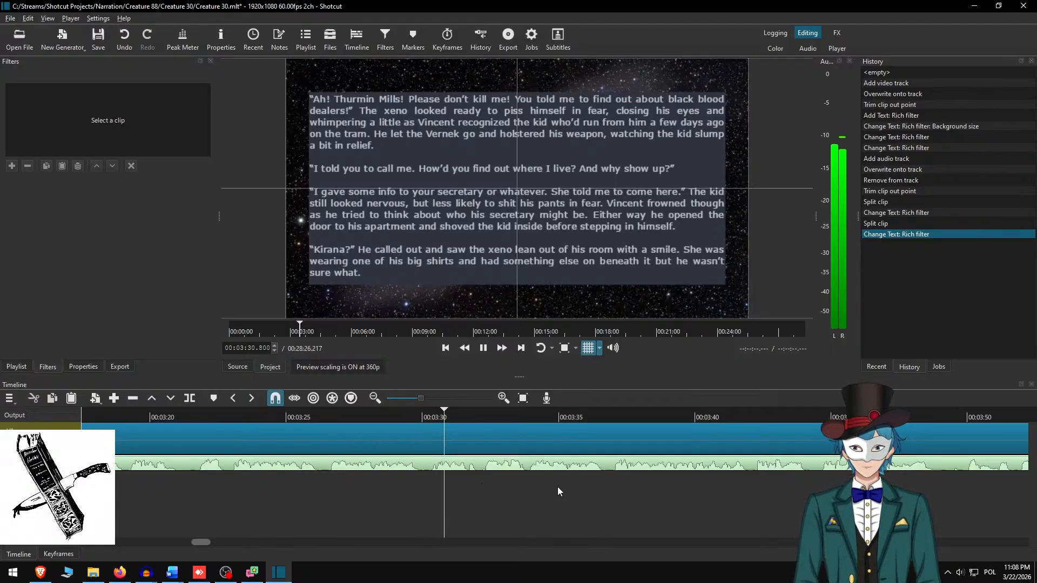
key("space")
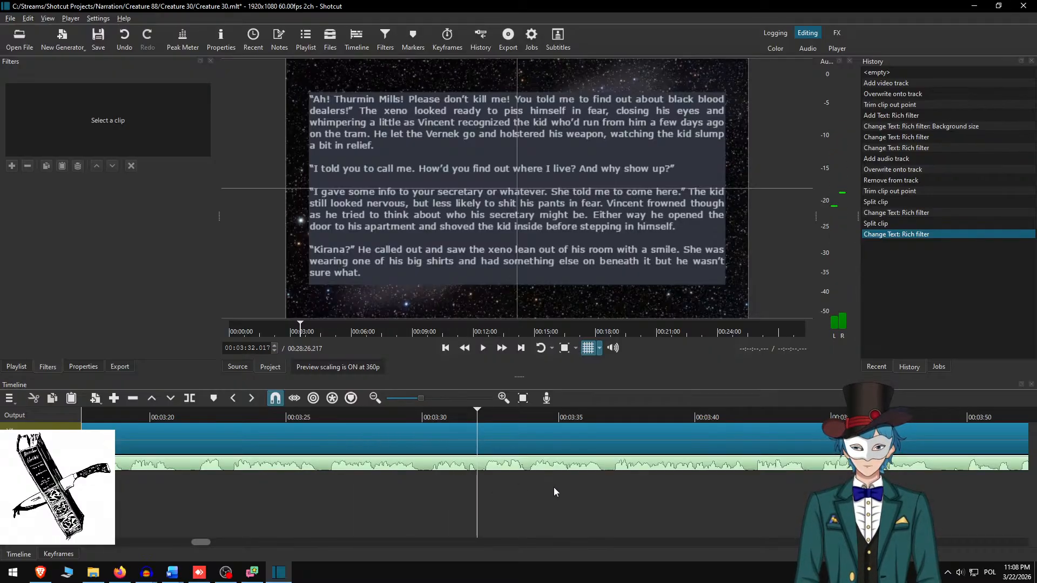
key("Right")
key("Right")
key("Right")
key("Right")
key("Right")
key("Right")
key("s")
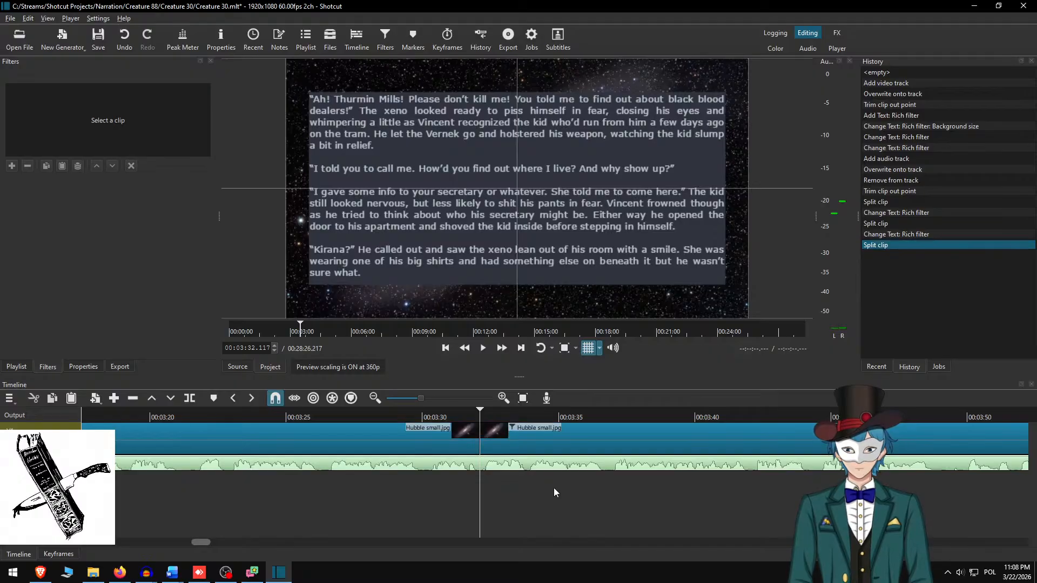
- Select the new Hubble clip, switch to Word, remove the four used paragraphs, and copy the next three, from “Good you’re back!” through “towards the kid.”
left_click(542, 434)
key("alt+Tab")
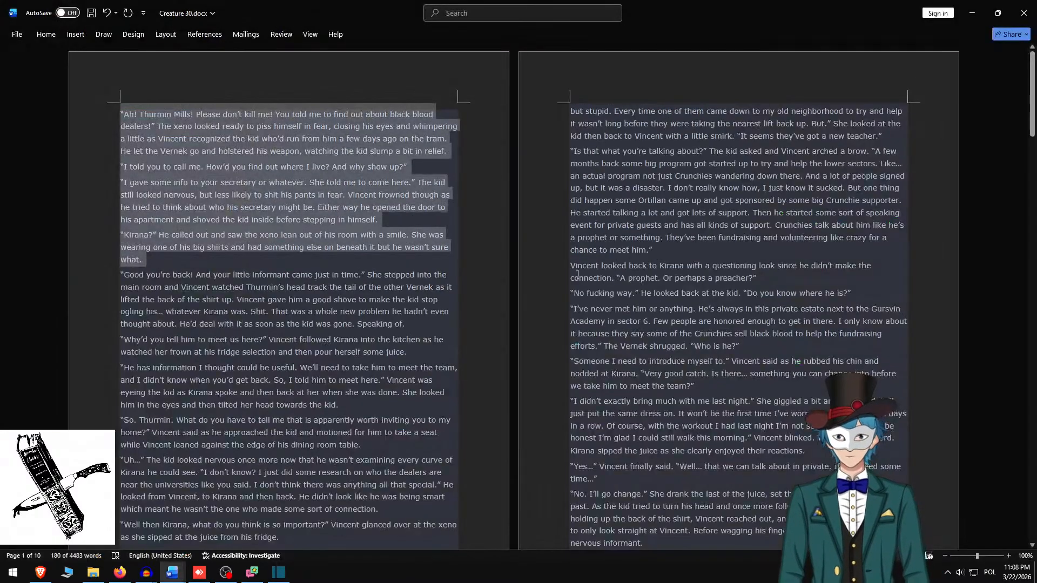
key("ctrl+x")
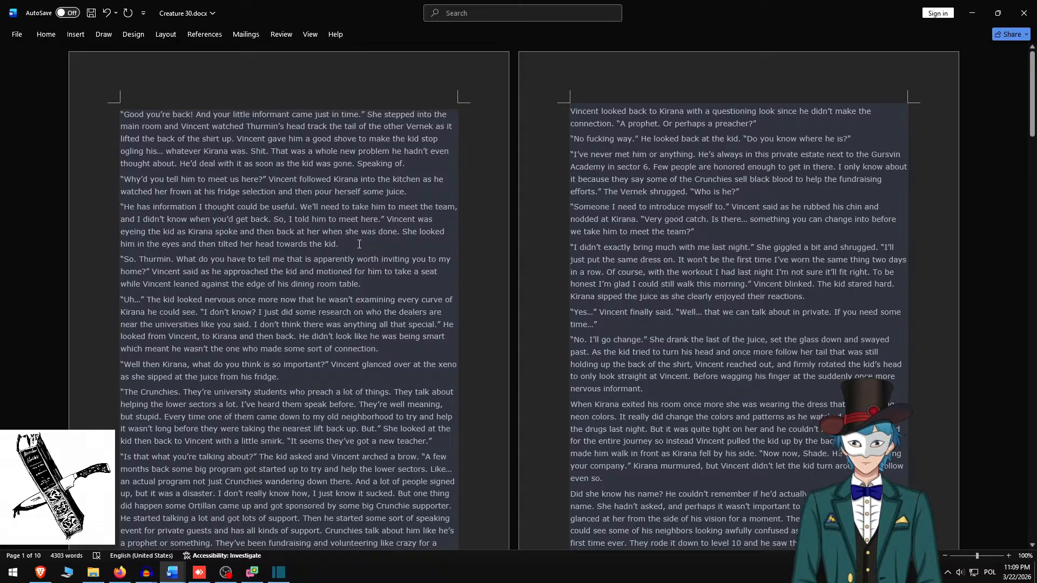
key("ctrl+shift+Home")
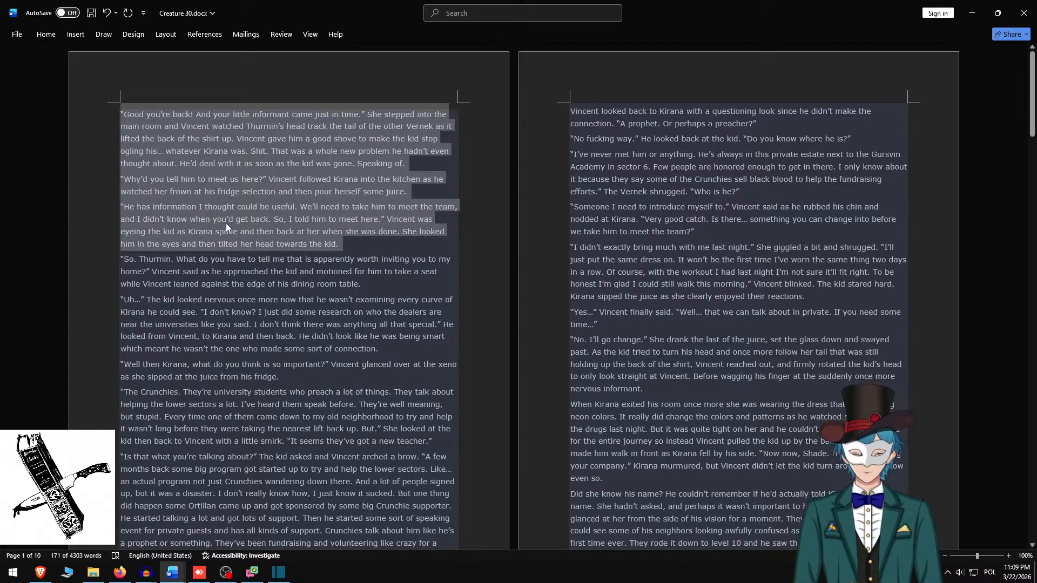
- Switch back to Shotcut and replace the rich text on the selected clip with the three copied paragraphs, separated by blank lines
key("alt+Tab")
key("ctrl+a")
key("ctrl+v")
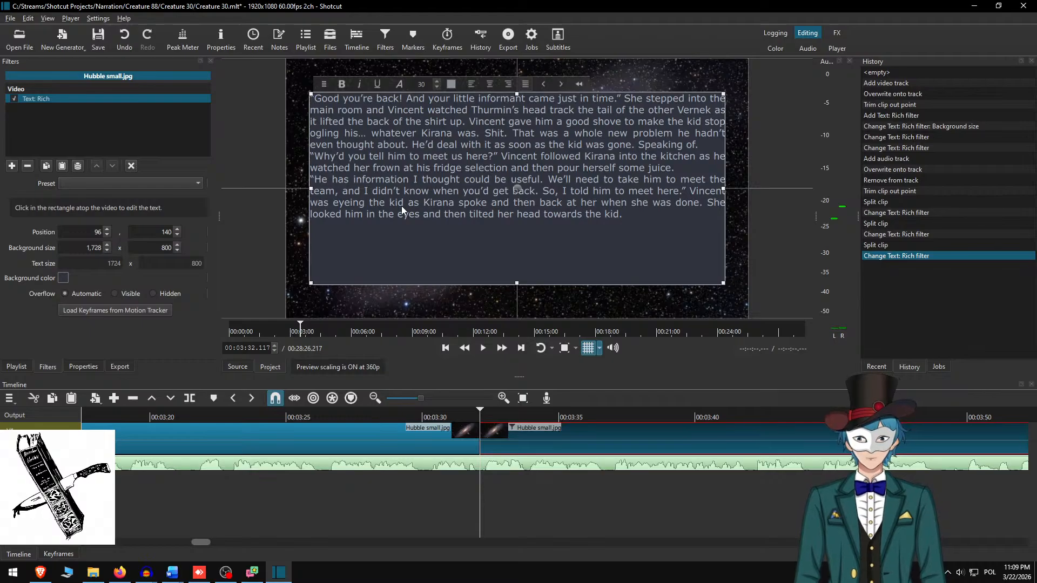
key("Return")
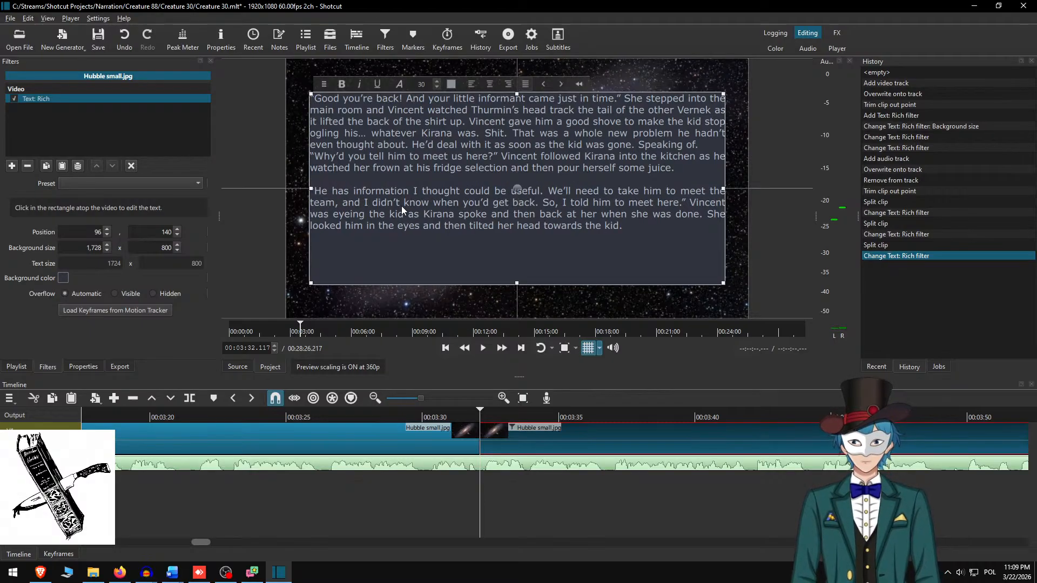
key("Return")
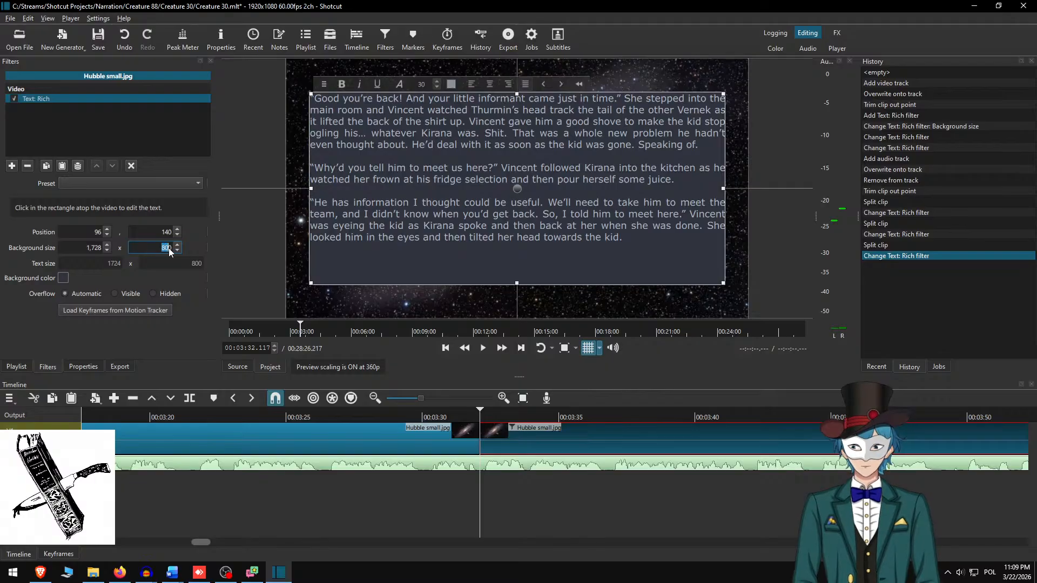
- Set this text box's background height to 650 and centre it vertically at position 215
type("650")
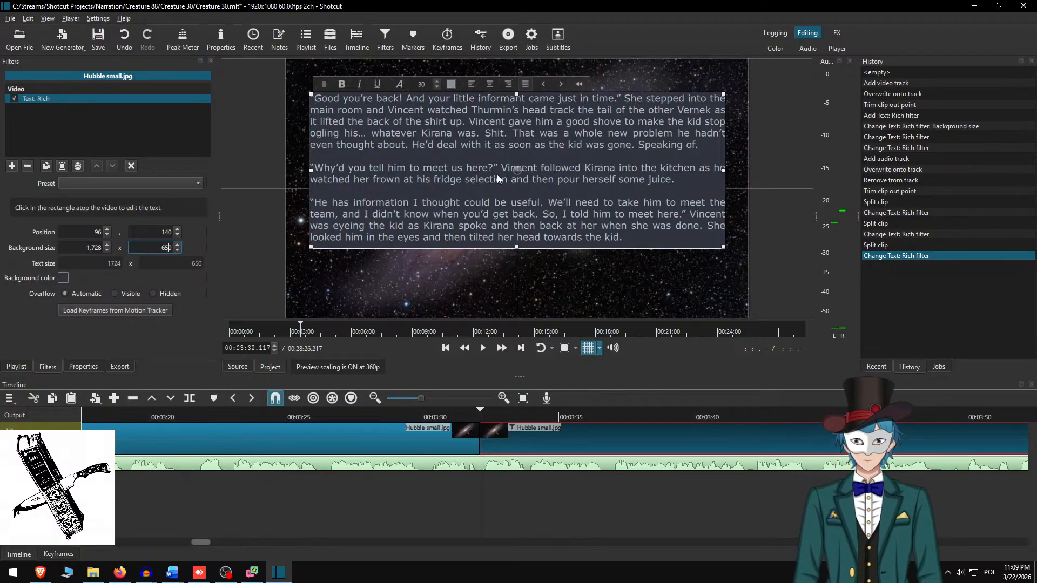
left_click_drag(515, 171, 517, 197)
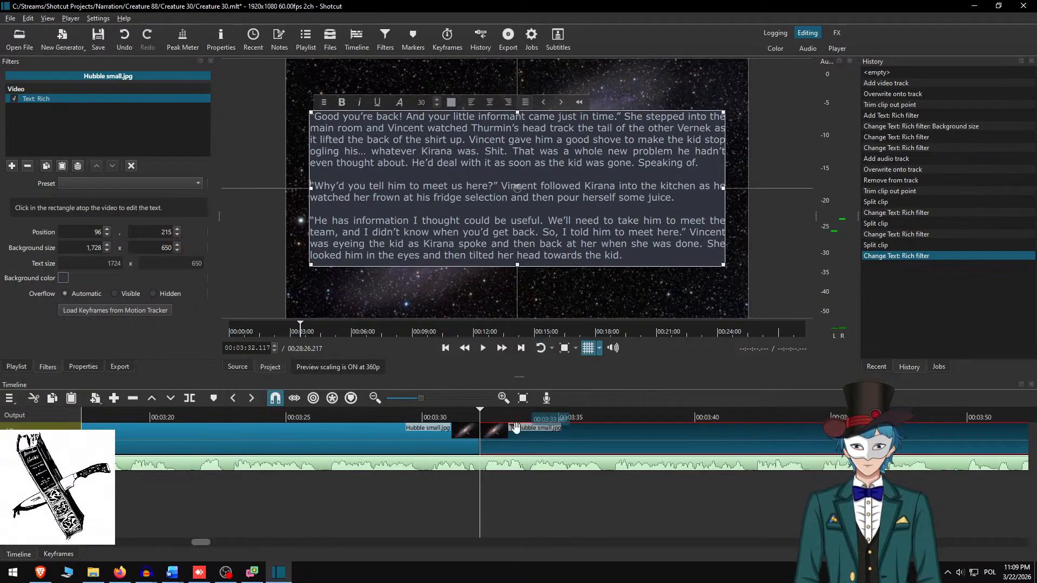
- Play the narration from just before the latest split, replaying where needed, pause where the text ends, and split the Hubble clip at 00:04:28.083
left_click_drag(448, 412, 430, 408)
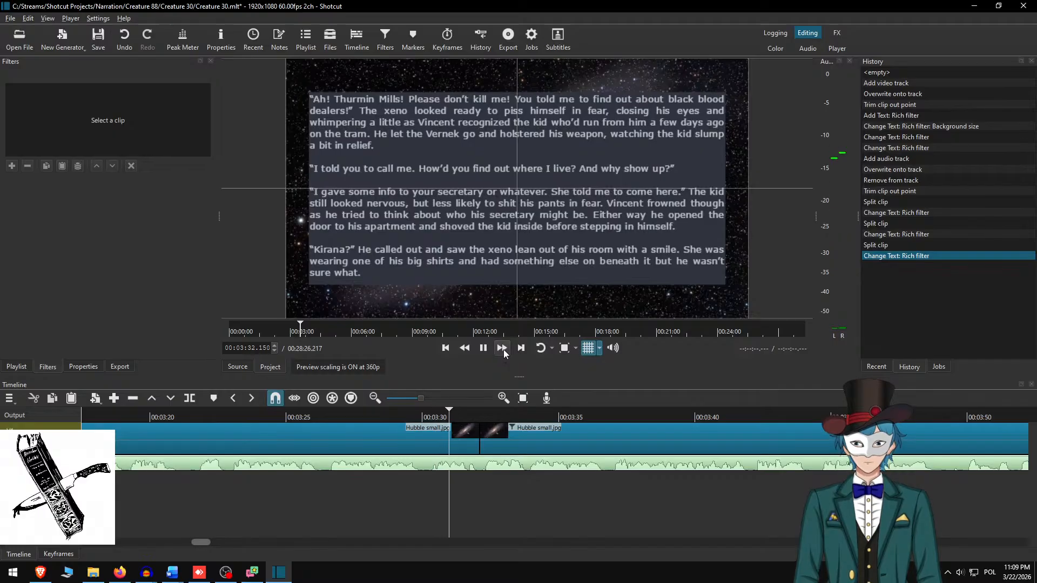
left_click(501, 348)
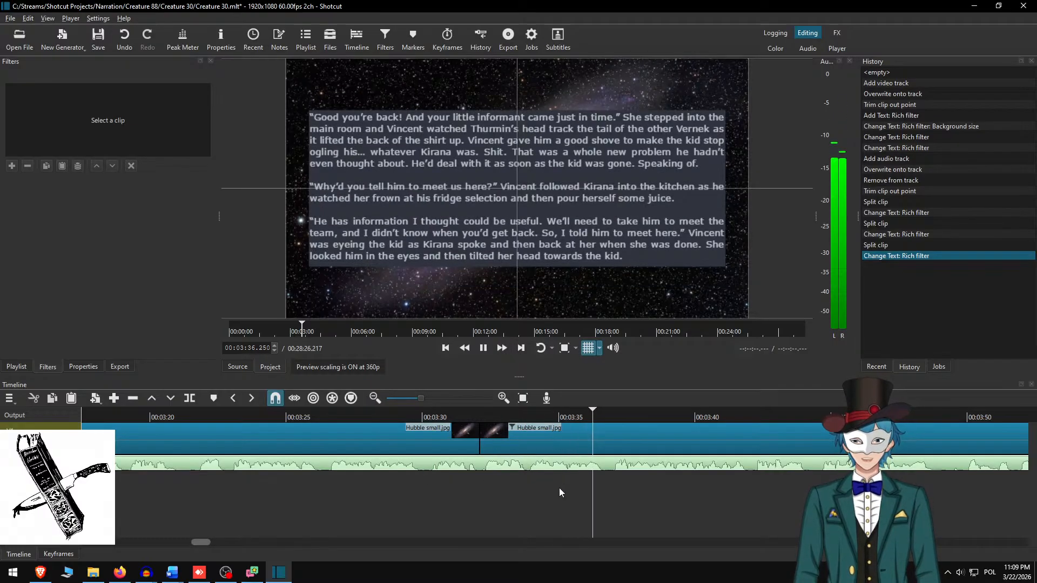
scroll(567, 453, "down", 10)
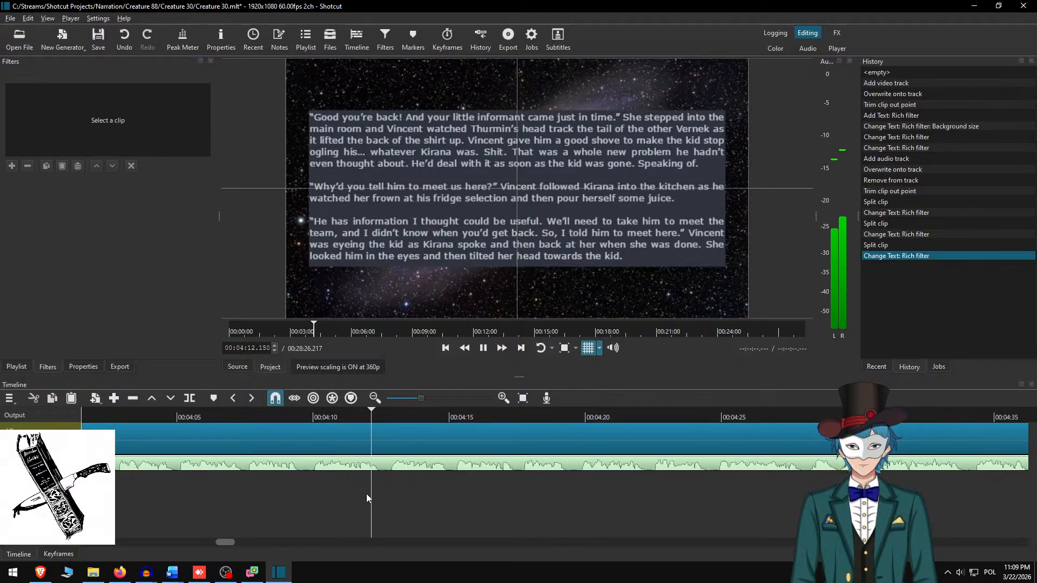
key("space")
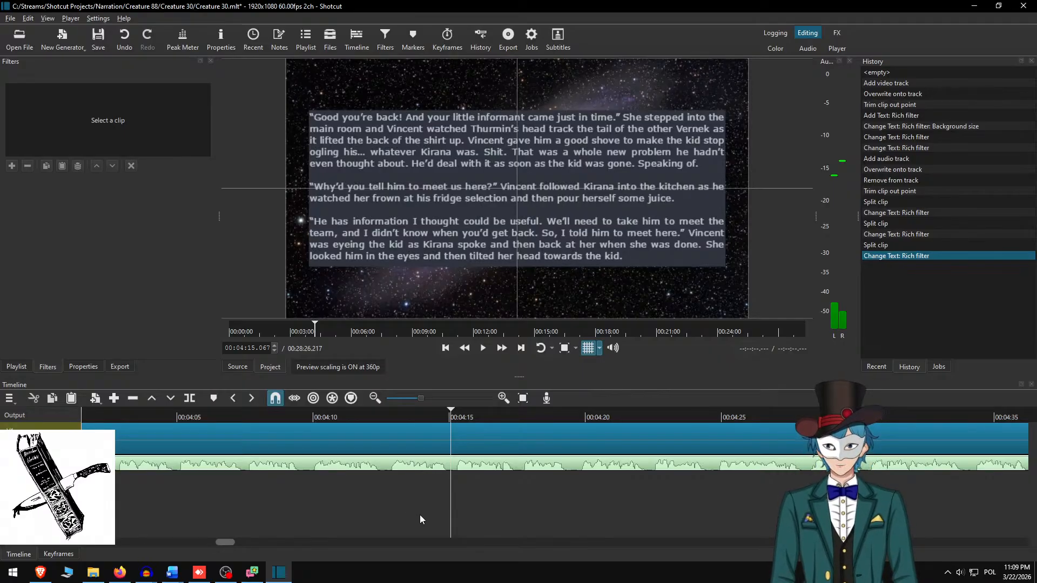
left_click(308, 420)
key("space")
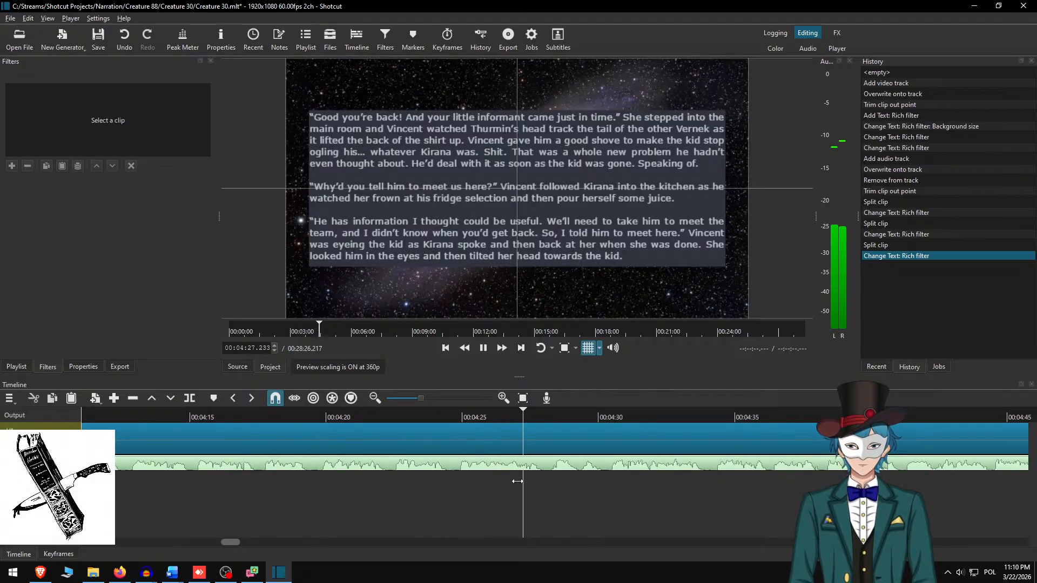
key("space")
key("s")
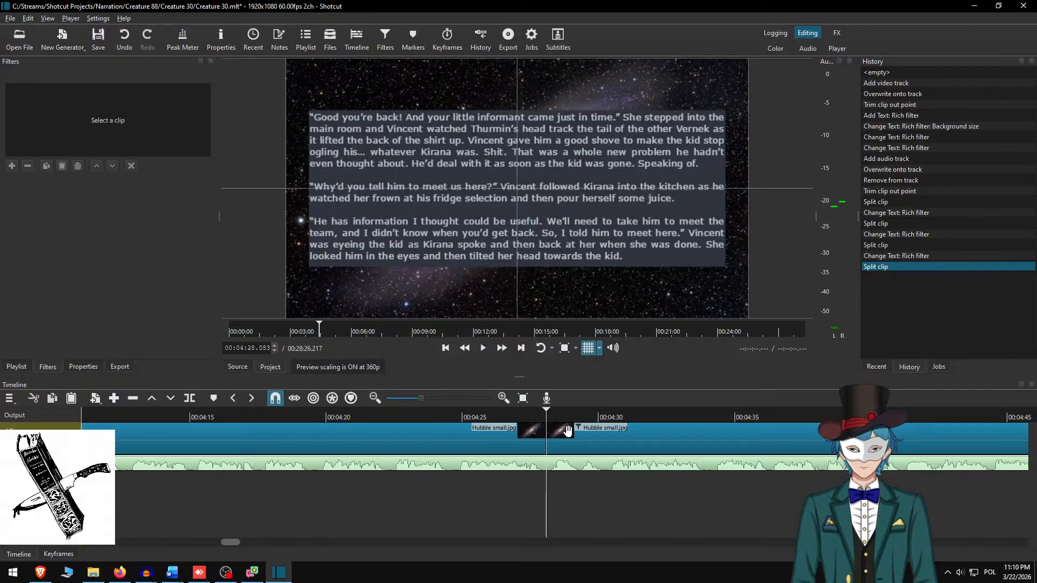
- Select the new Hubble clip, switch to Word, delete the three used paragraphs, and copy the next three, ending with “the juice from his fridge.”
left_click(566, 431)
key("alt+Tab")
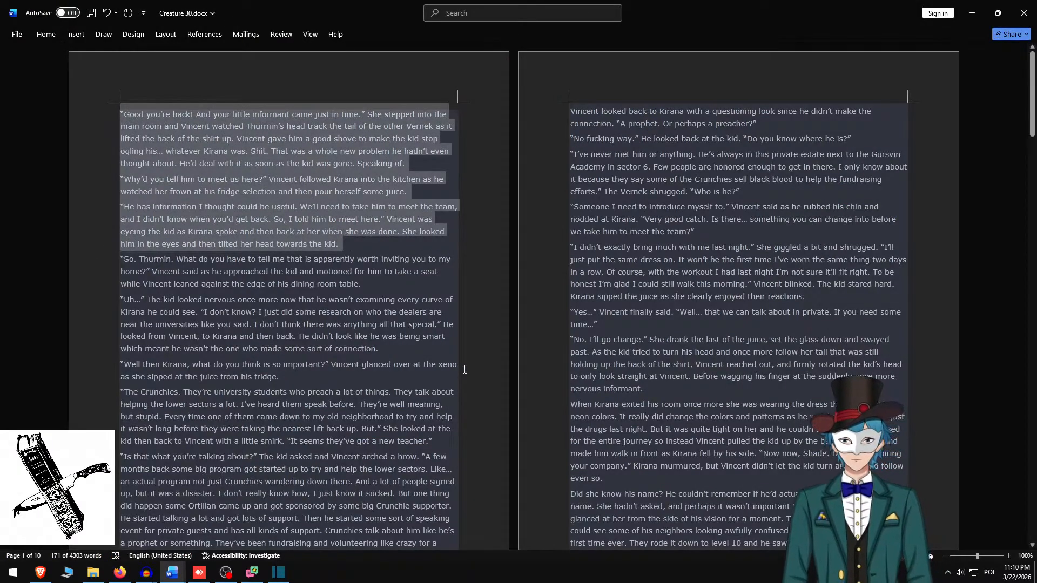
key("BackSpace")
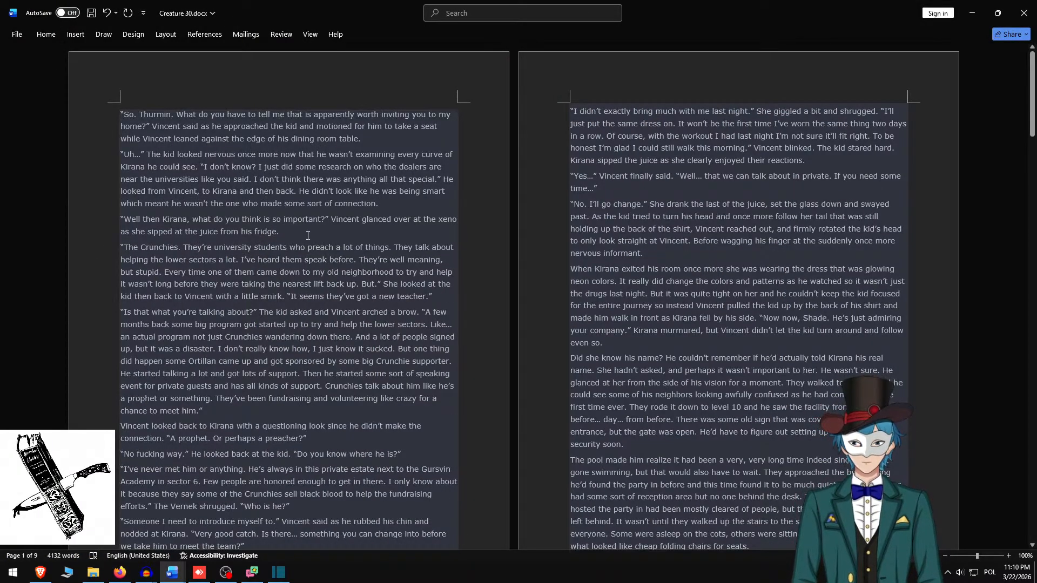
left_click(307, 235, "shift")
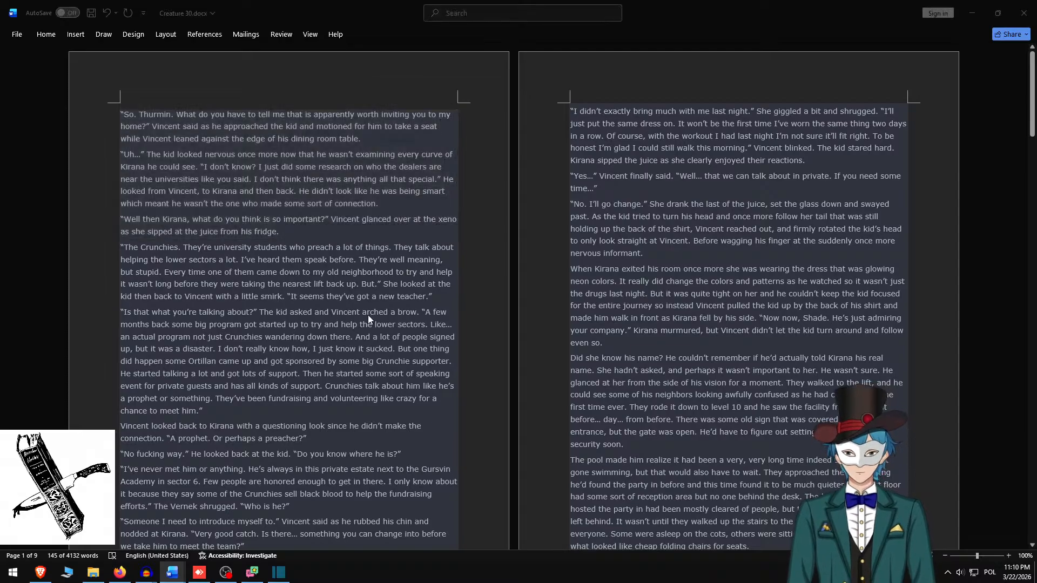
- Switch back to Shotcut and replace the rich text on the Hubble clip starting at 00:04:28.083 with the three copied paragraphs
key("alt+Tab")
key("ctrl+a")
key("ctrl+v")
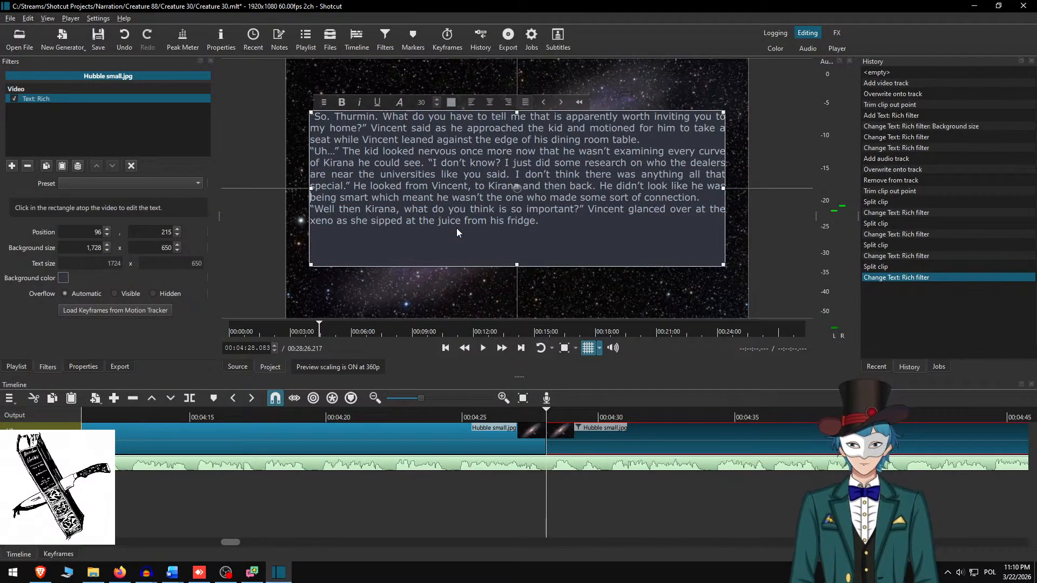
- Separate the three pasted paragraphs in the text box with blank lines before “Uh…” and “Well then Kirana”
key("Down")
key("Return")
key("Up")
key("Up")
key("Up")
key("Up")
key("Up")
key("Up")
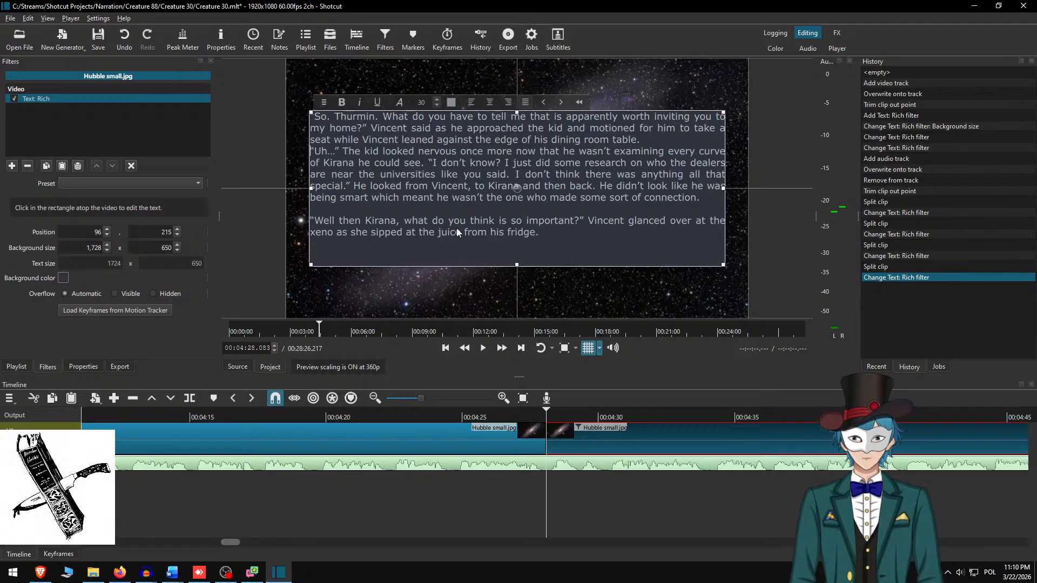
key("Return")
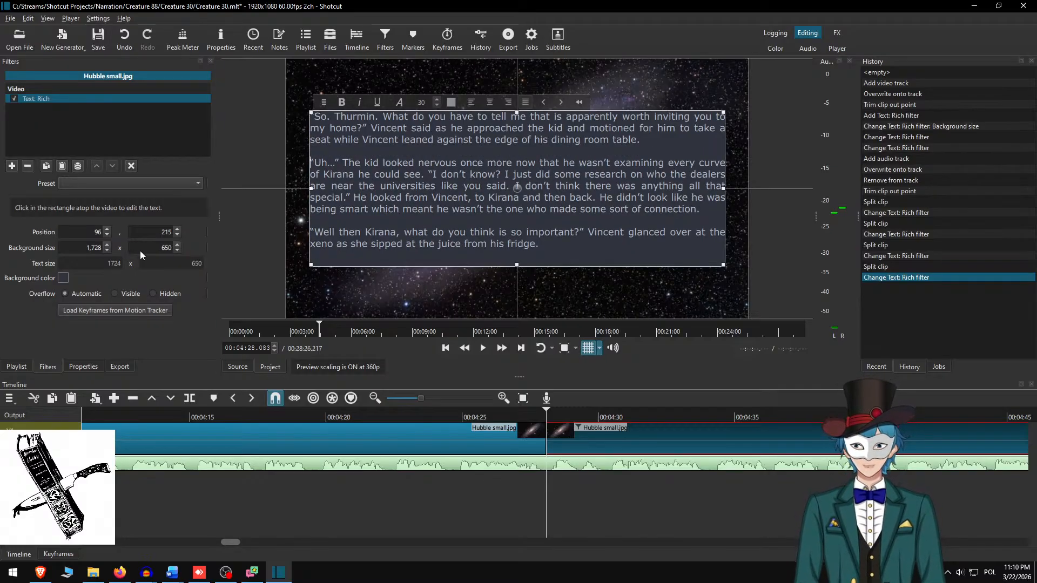
- Set this text box's background height to 600, centre it vertically at position 240, and leave text editing
key("BackSpace")
type("0")
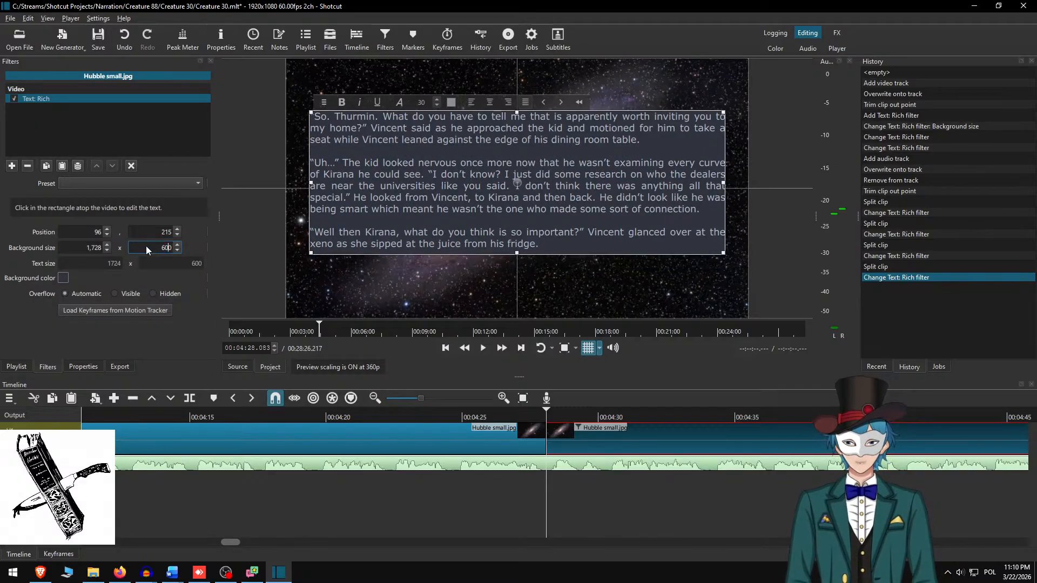
left_click_drag(513, 185, 513, 191)
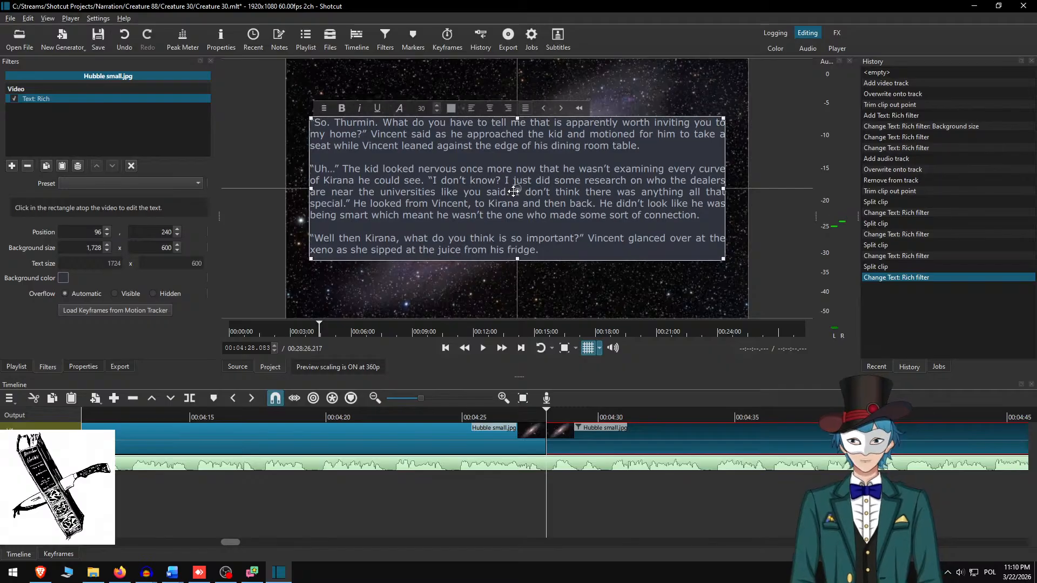
left_click(567, 430)
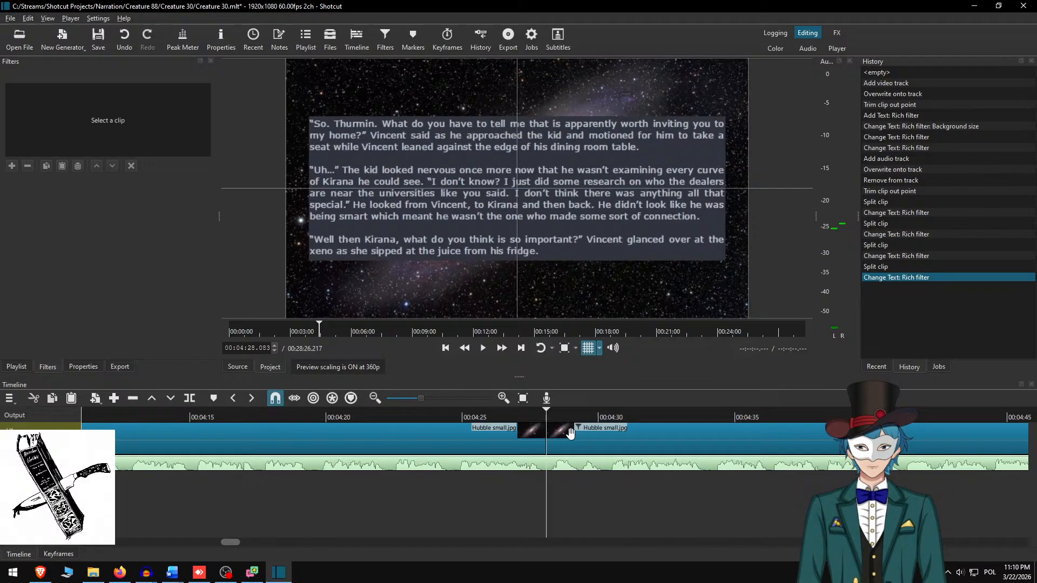
- Play the narration from just before the latest split, pause where the displayed text ends, and split the Hubble clip at 00:05:16.617
left_click(484, 418)
key("space")
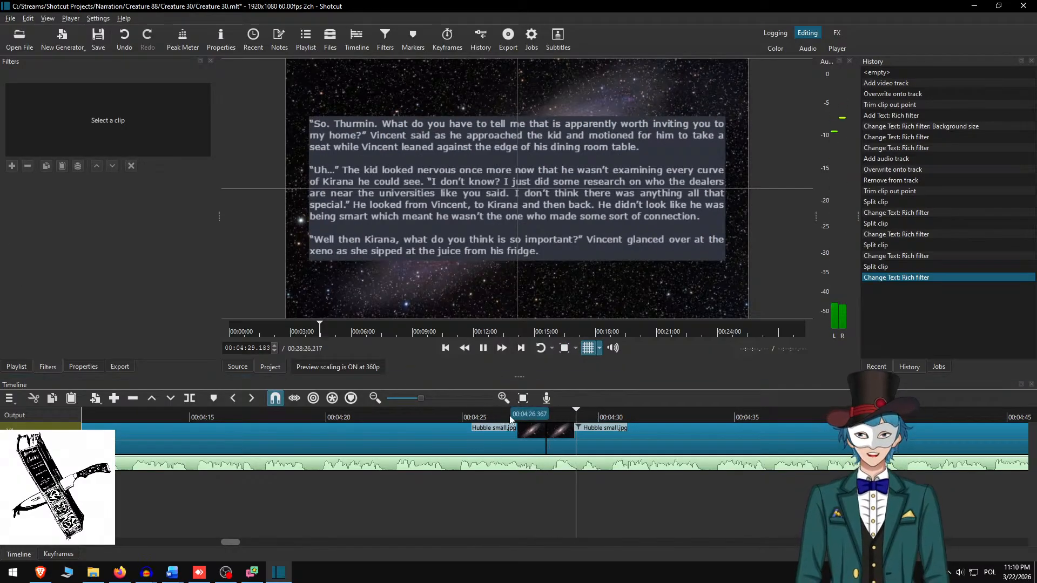
scroll(549, 440, "down", 10)
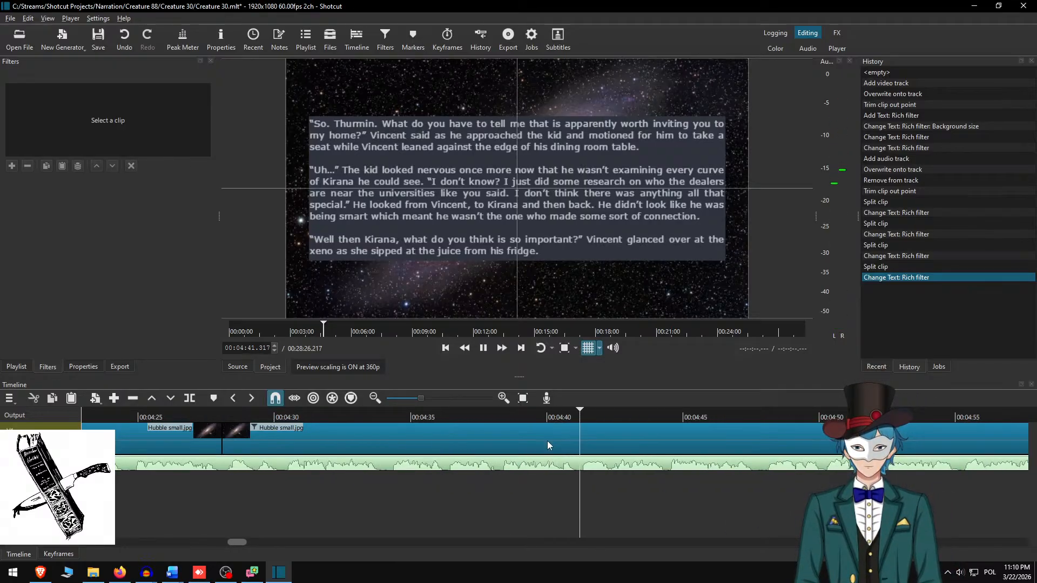
scroll(588, 459, "down", 12)
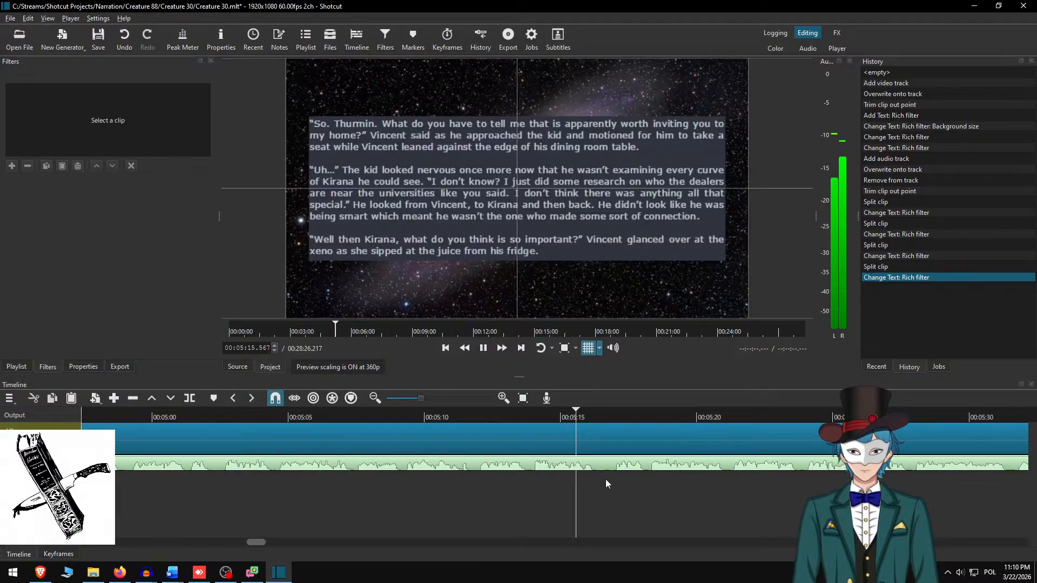
key("space")
key("s")
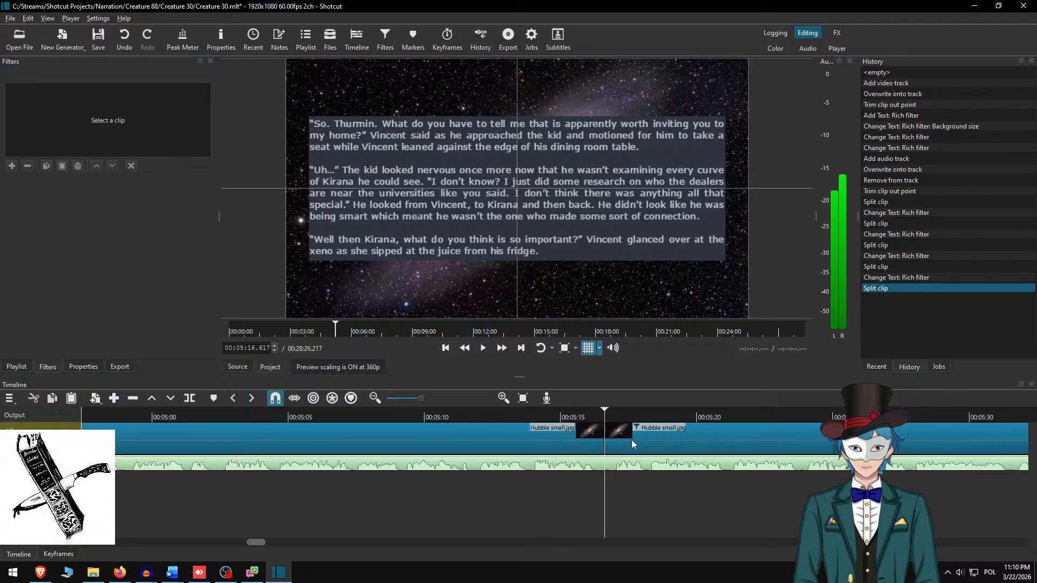
- Select the new Hubble clip, switch to Word, remove the three used paragraphs, and copy the next two, ending with “chance to meet him.”
left_click(630, 440)
key("alt+Tab")
key("ctrl+x")
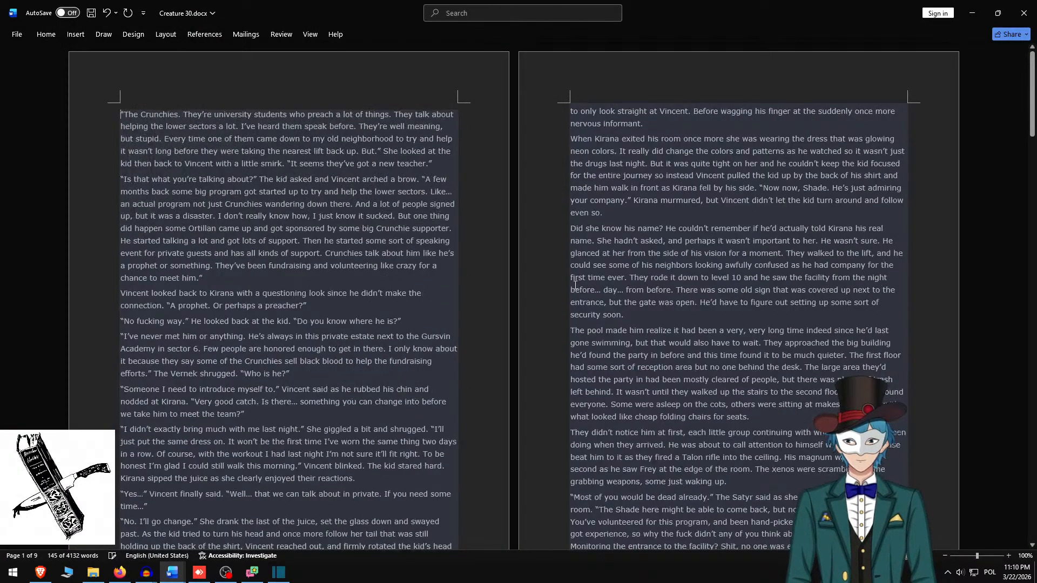
left_click(222, 277, "shift")
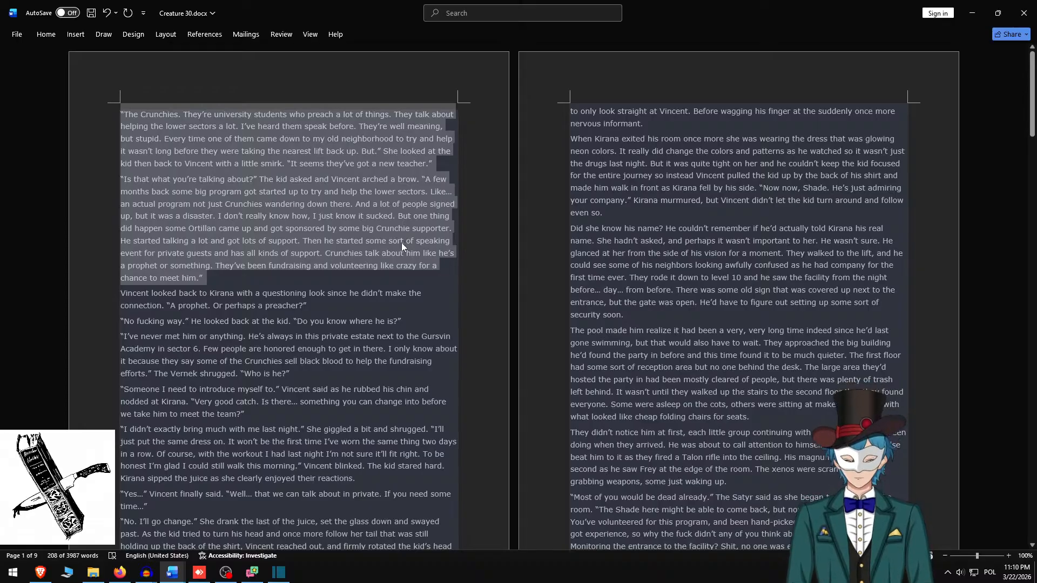
- Switch back to Shotcut and replace the rich text on the Hubble clip starting at 00:05:16.617 with the two copied paragraphs
key("alt+Tab")
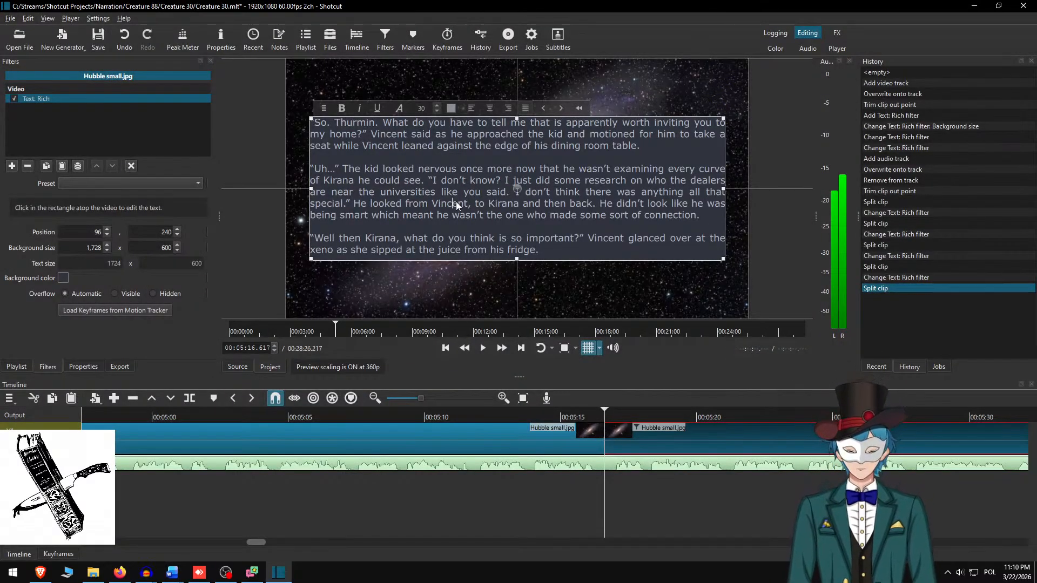
key("ctrl+a")
key("ctrl+v")
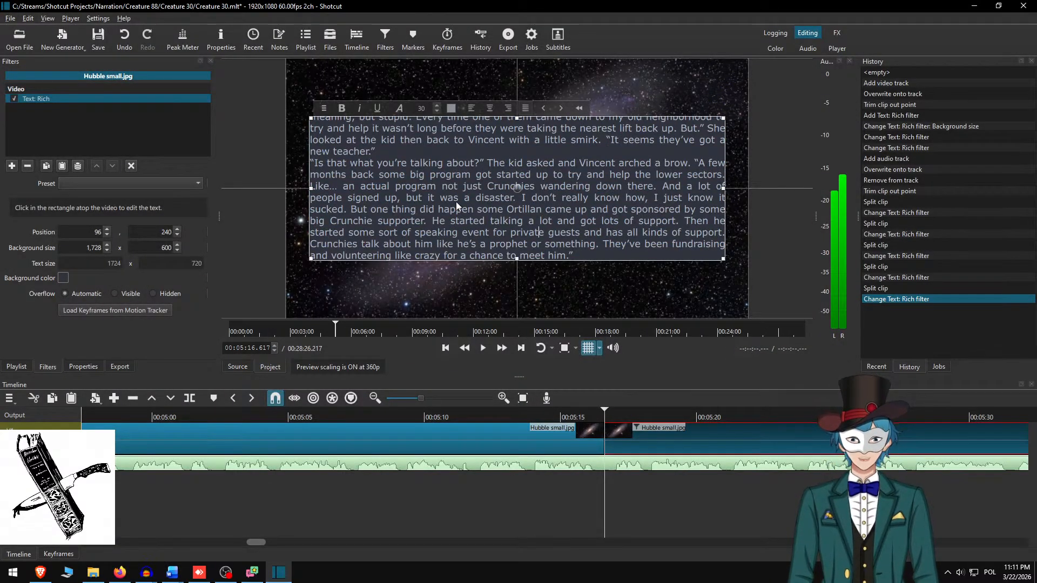
- Insert a blank line before the paragraph starting “Is that what you're talking about?” in the text box
key("Up")
key("Up")
key("Up")
key("Up")
key("Up")
key("Up")
key("Up")
key("Return")
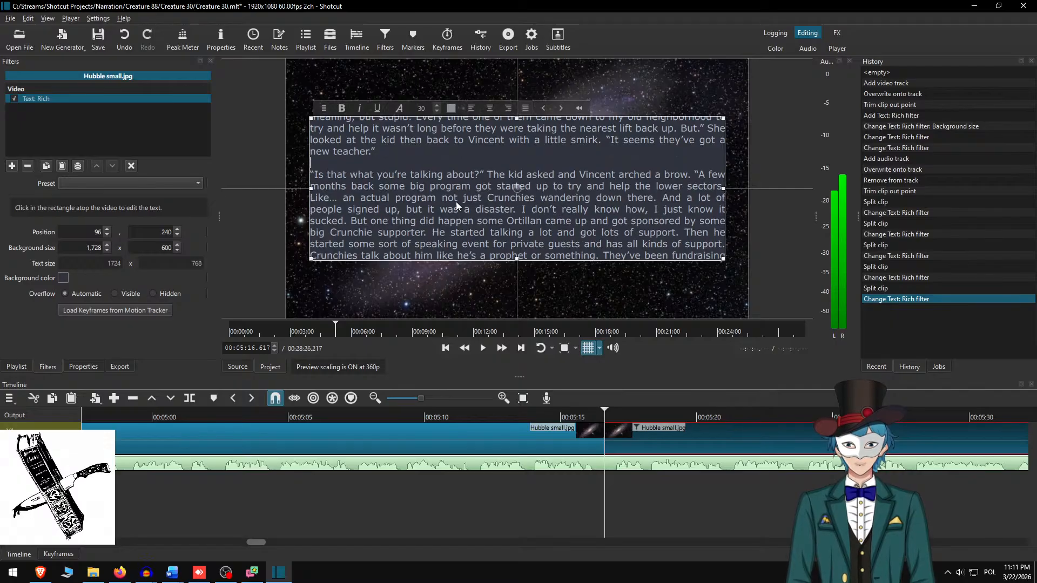
- Set this text box's background height to 800, centre it vertically at position 140, and leave text editing
scroll(455, 202, "up", 2)
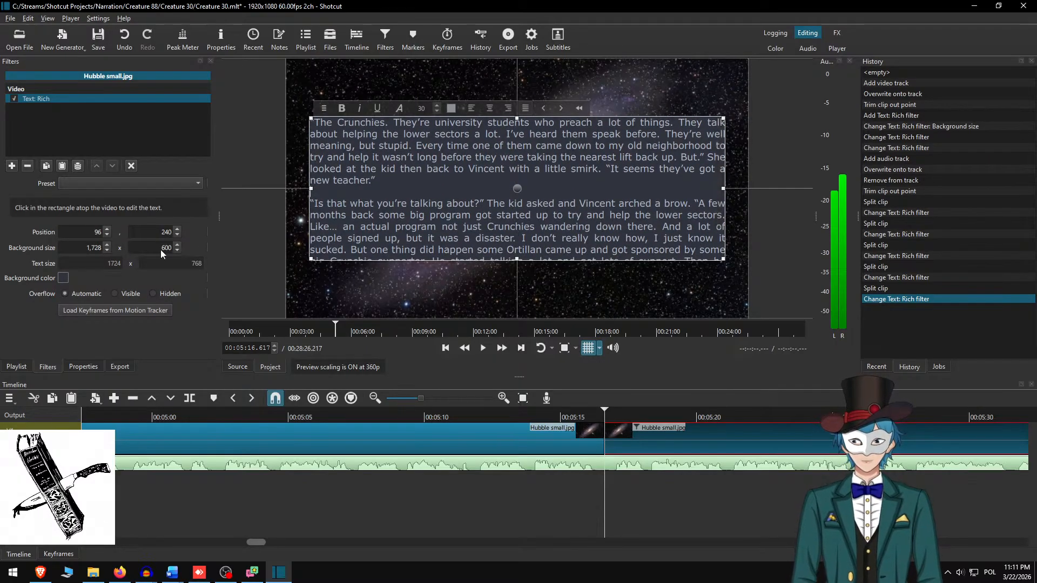
type("8")
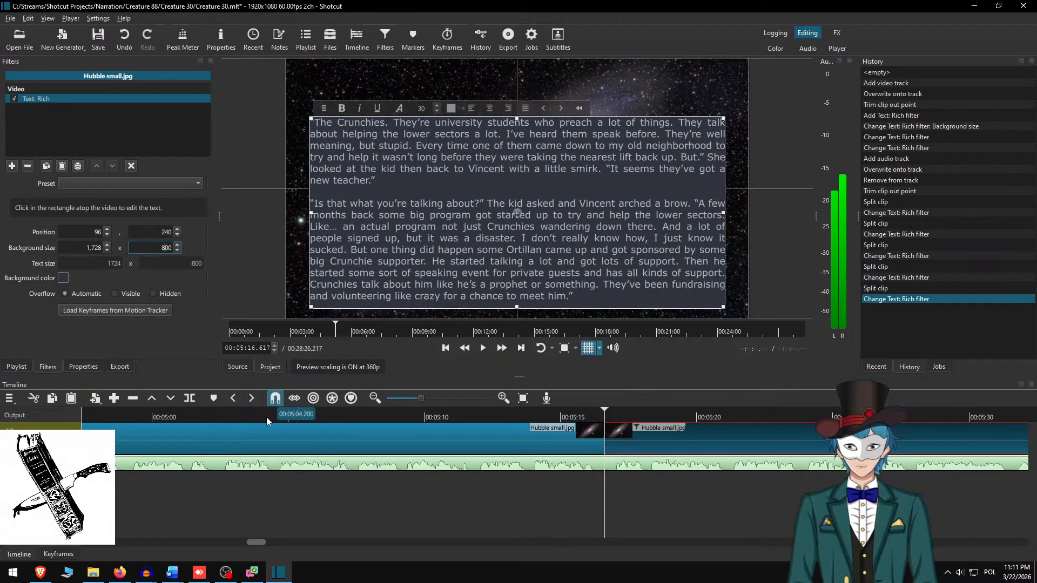
left_click_drag(519, 210, 519, 182)
left_click(615, 494)
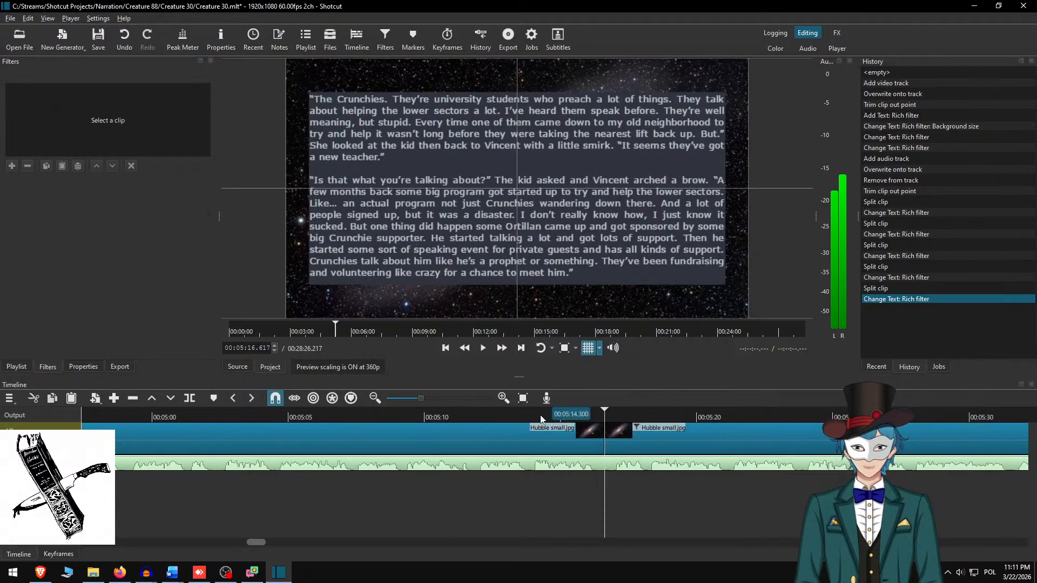
- Play the narration from just before the latest split, speed it up, pause where the text ends, and split the Hubble clip at 00:06:31.750
left_click(534, 416)
key("space")
left_click(507, 355)
scroll(421, 440, "down", 5)
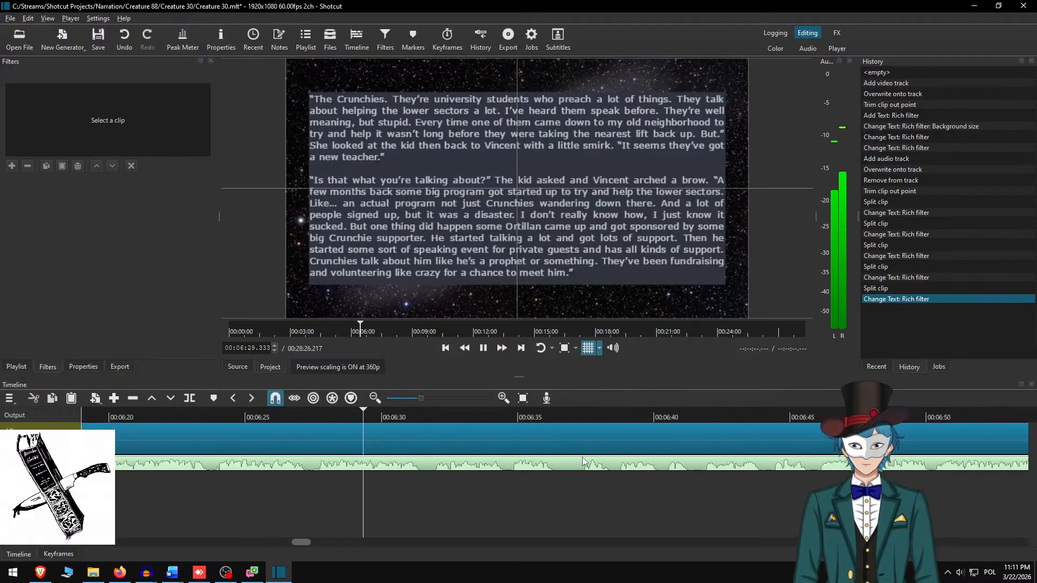
key("space")
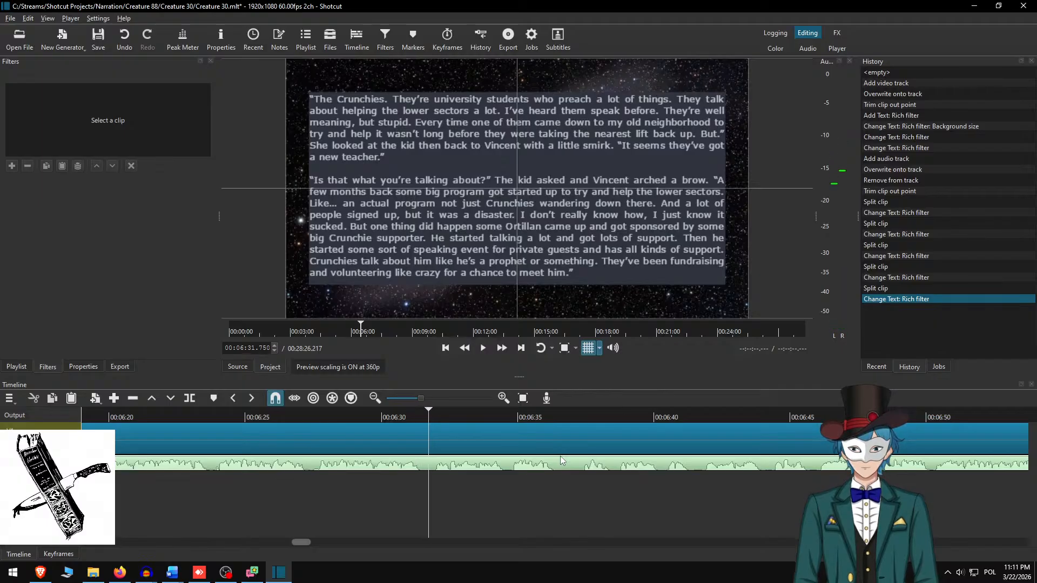
key("s")
- Select the new Hubble clip, switch to Word, delete the two used paragraphs, and copy the next four, ending with “meet the team?”
left_click(481, 436)
key("alt+Tab")
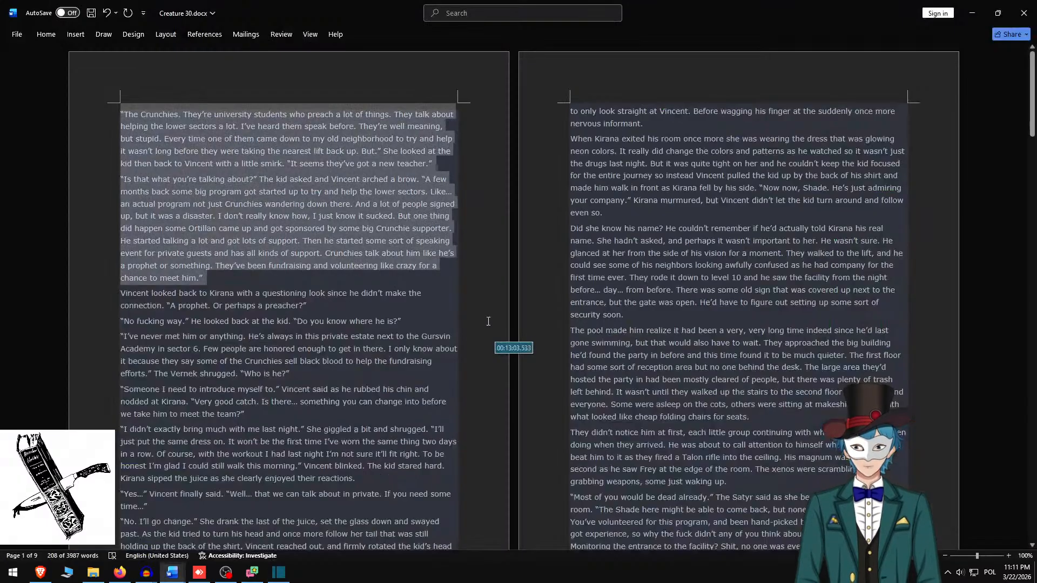
key("BackSpace")
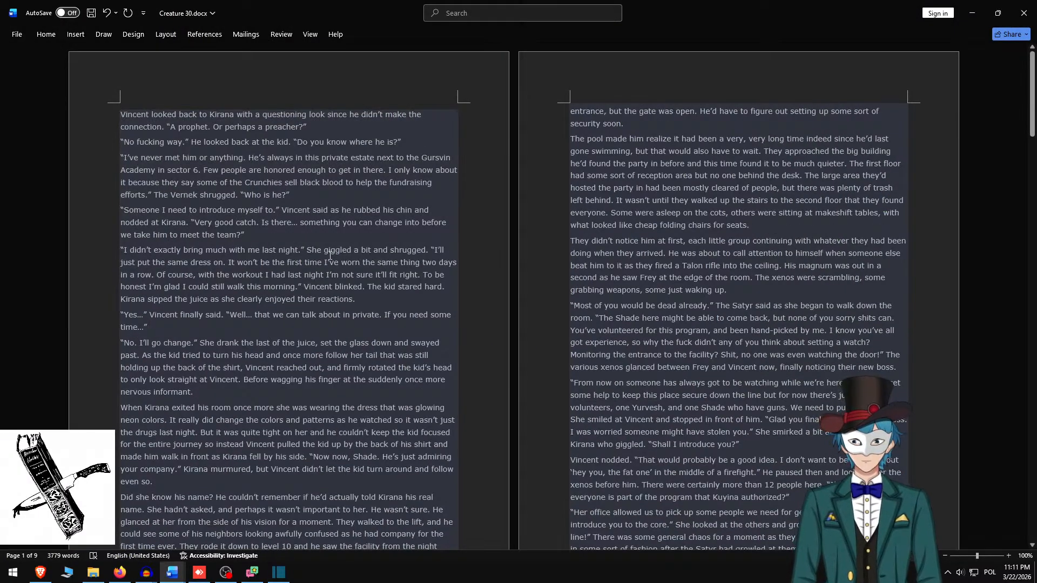
left_click(274, 231, "shift")
key("ctrl+c")
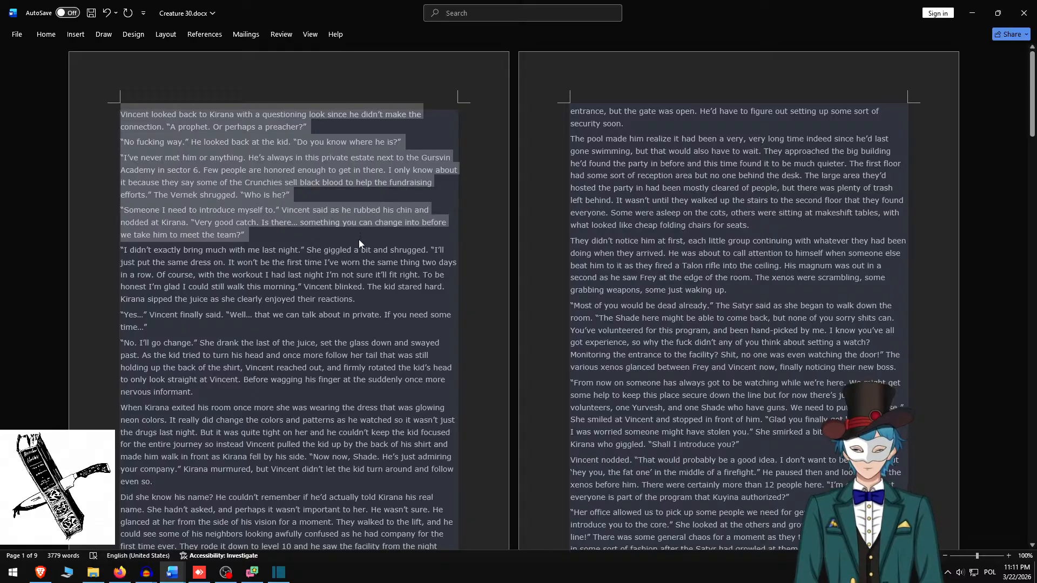
- Switch back to Shotcut and replace the rich text on the Hubble clip starting at 00:06:31.750 with the four copied paragraphs
key("alt+Tab")
key("ctrl+a")
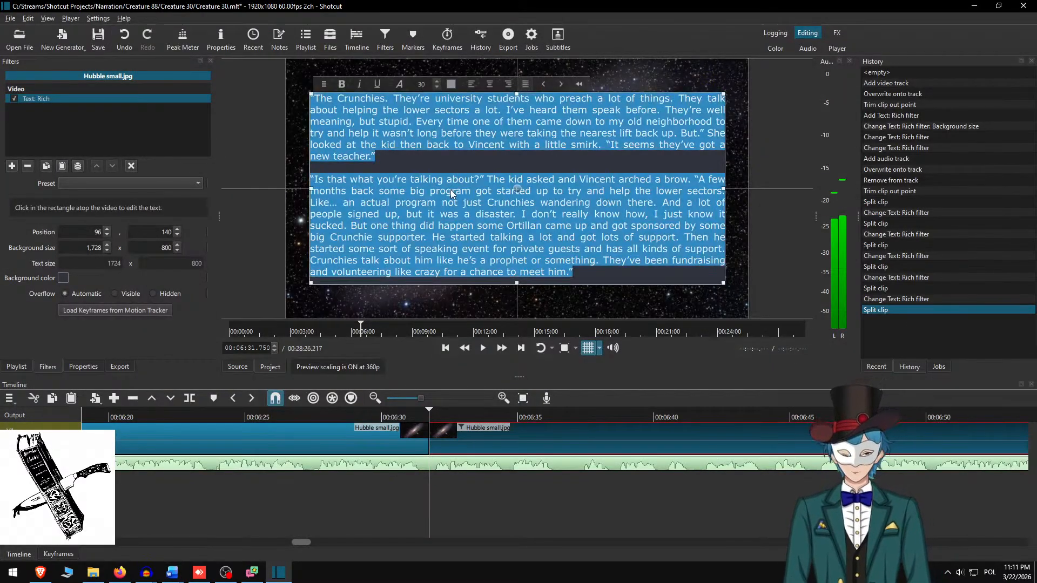
key("ctrl+v")
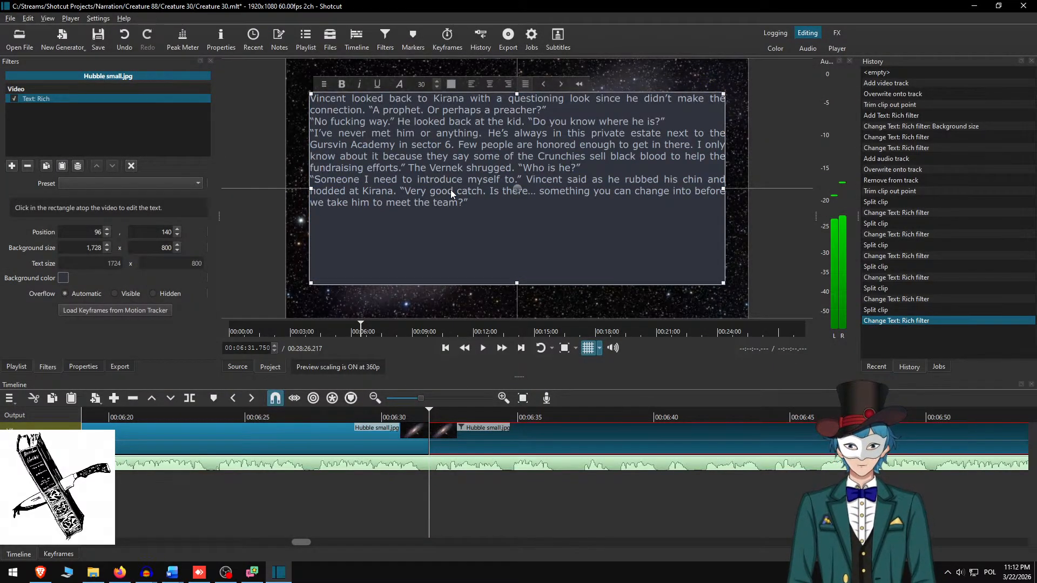
- Separate all four pasted paragraphs in the text box with blank lines
key("Return")
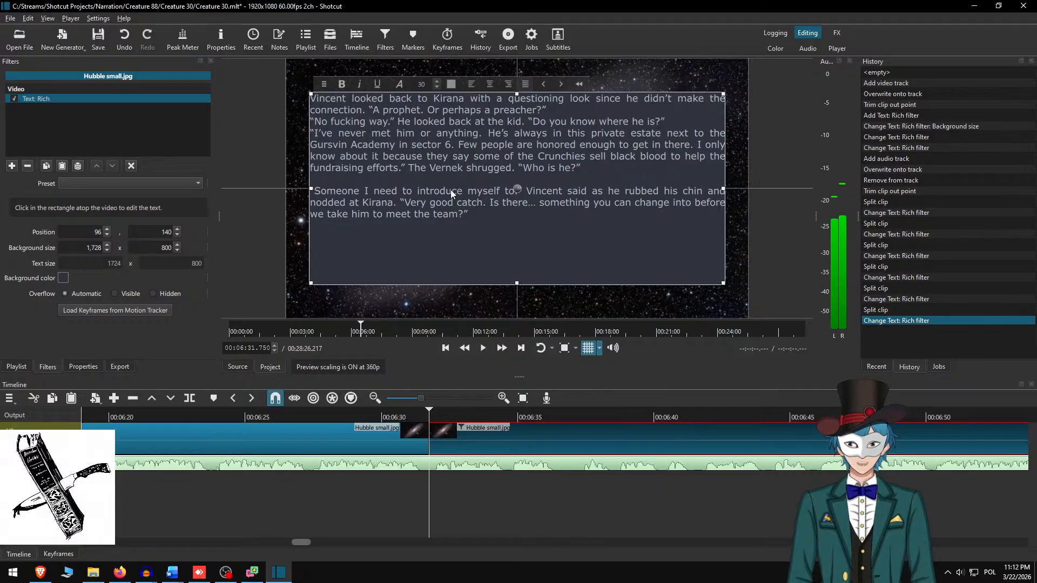
key("Up")
key("Up")
key("Up")
key("Up")
key("Up")
key("Return")
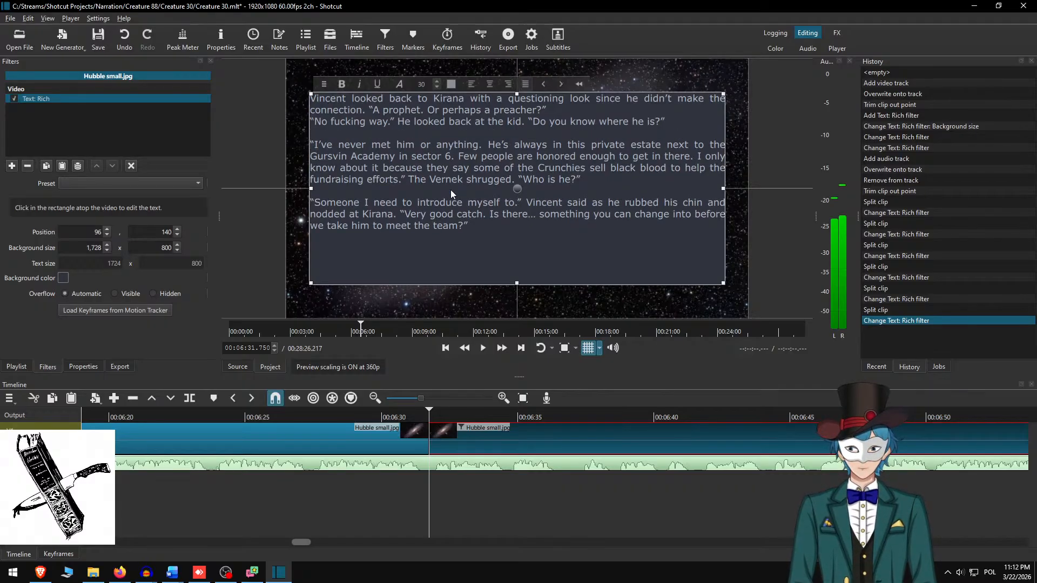
key("Up")
key("Up")
key("Return")
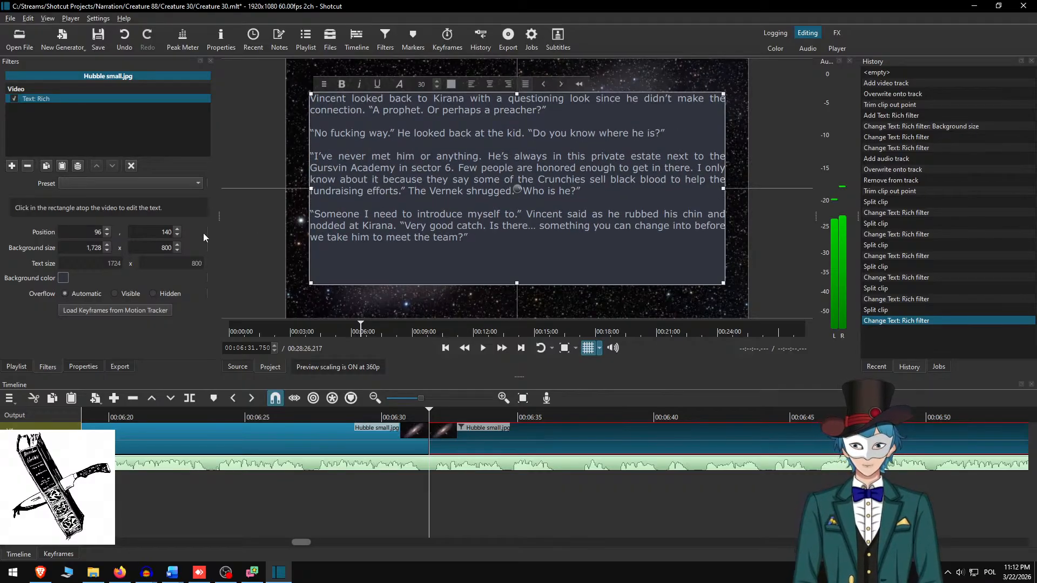
- Set this text box's background height to 650, centre it vertically at position 215, and leave text editing
type("6")
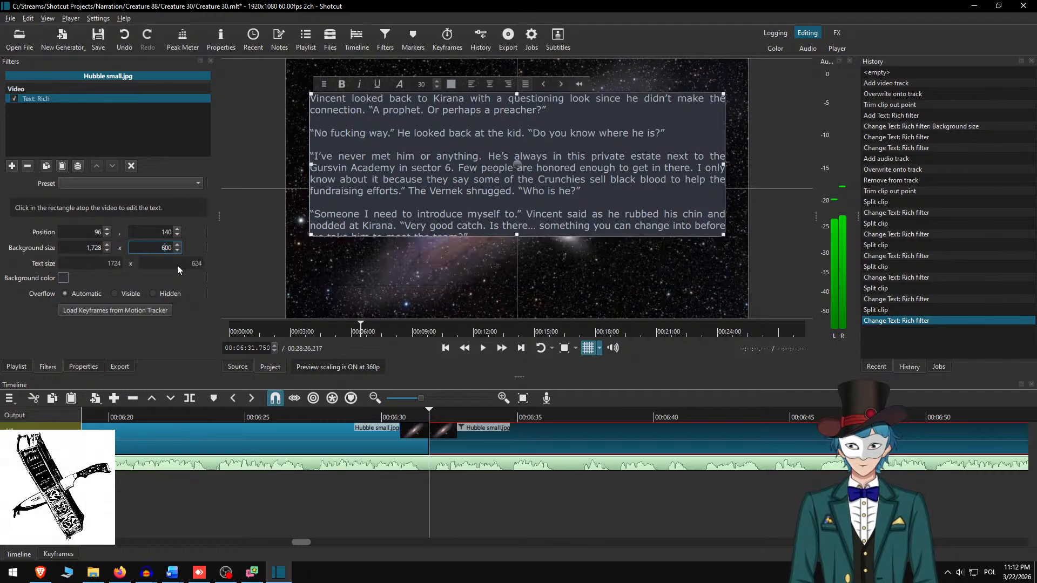
type("5")
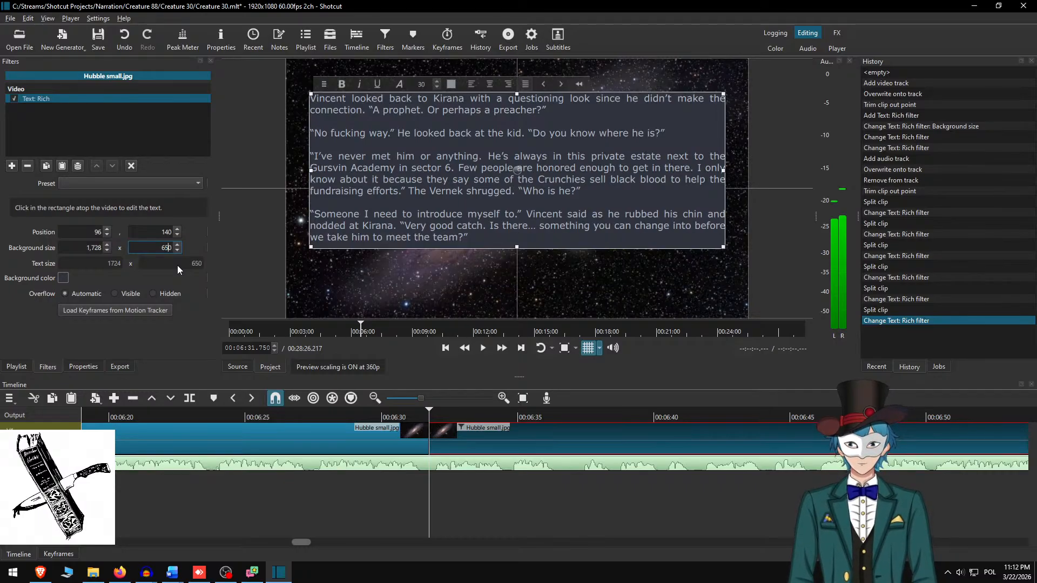
left_click_drag(518, 179, 520, 198)
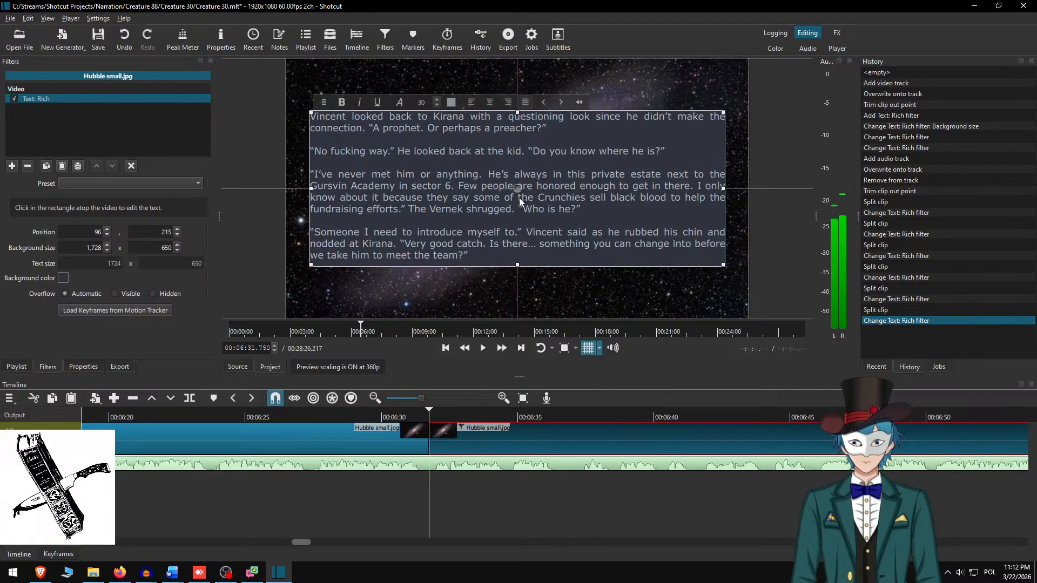
left_click(453, 433)
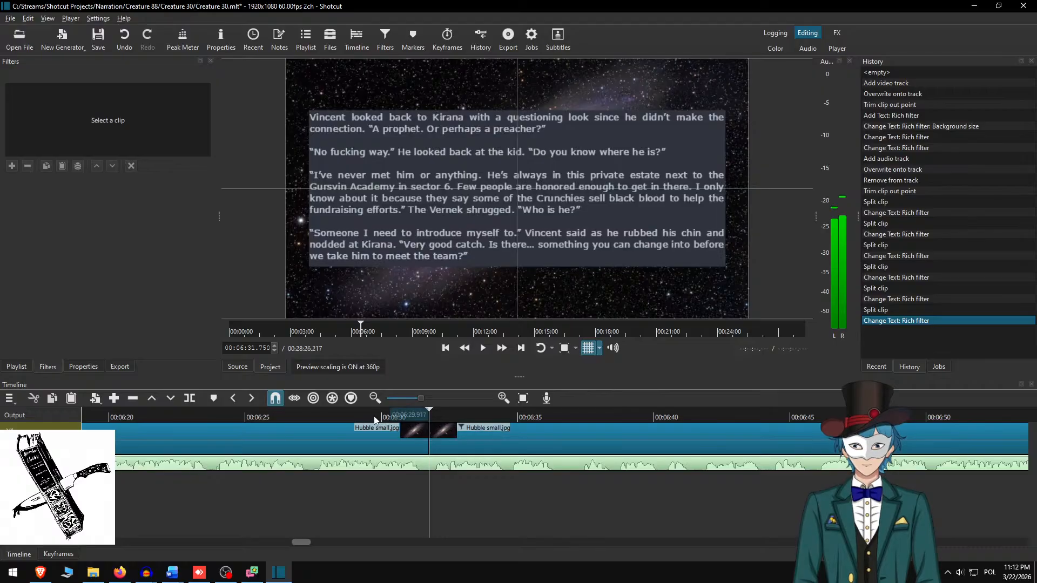
- Play the narration sped up from just before the latest split, pause where the text ends, and split the Hubble clip at about 00:07:20
left_click(375, 417)
key("space")
left_click(502, 349)
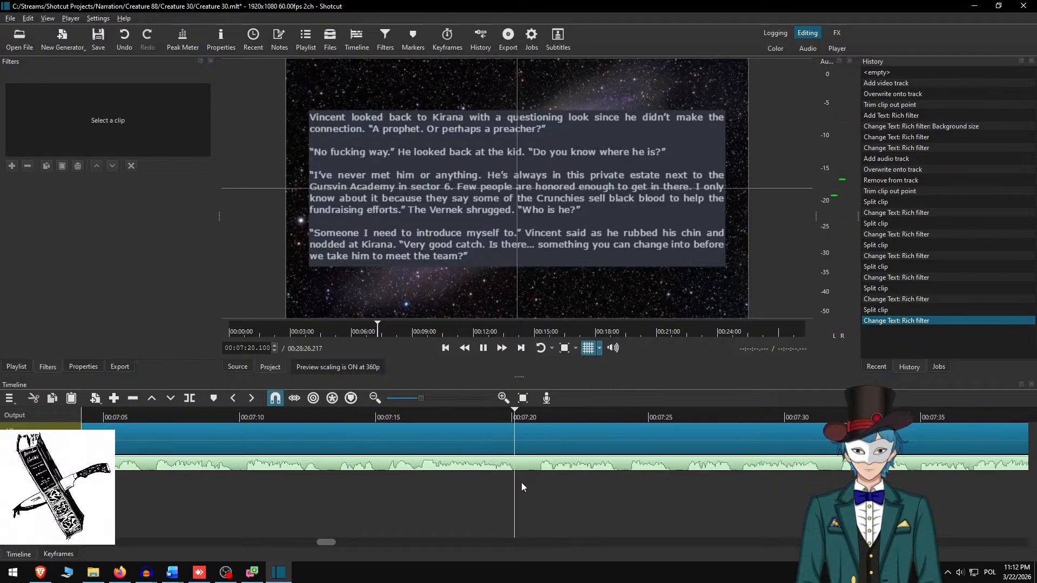
key("space")
key("s")
- Select the Hubble clip after the latest split, switch to Word, delete the used passage and copy the next three paragraphs
left_click(553, 434)
key("alt+Tab")
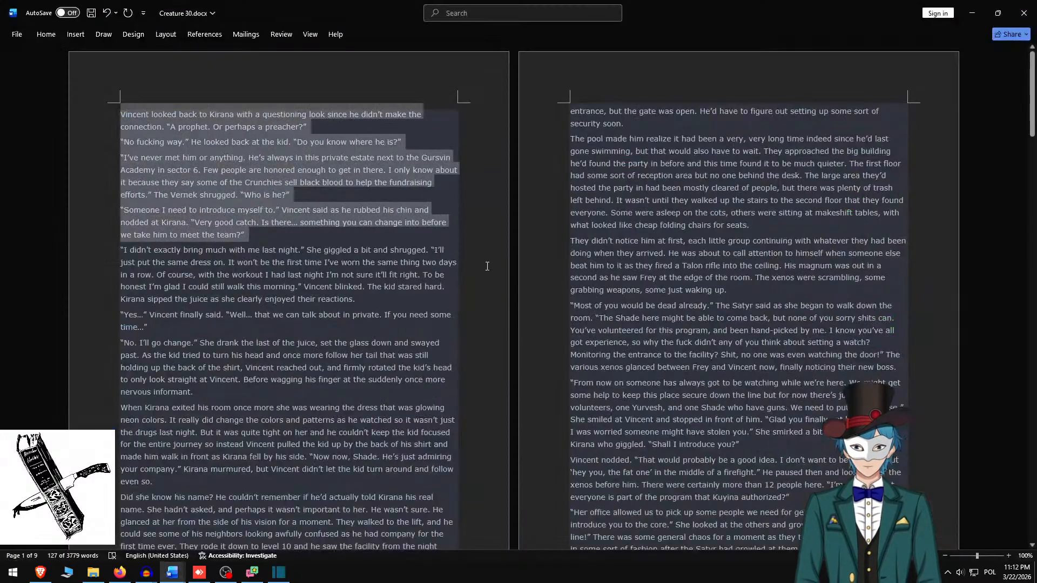
key("Delete")
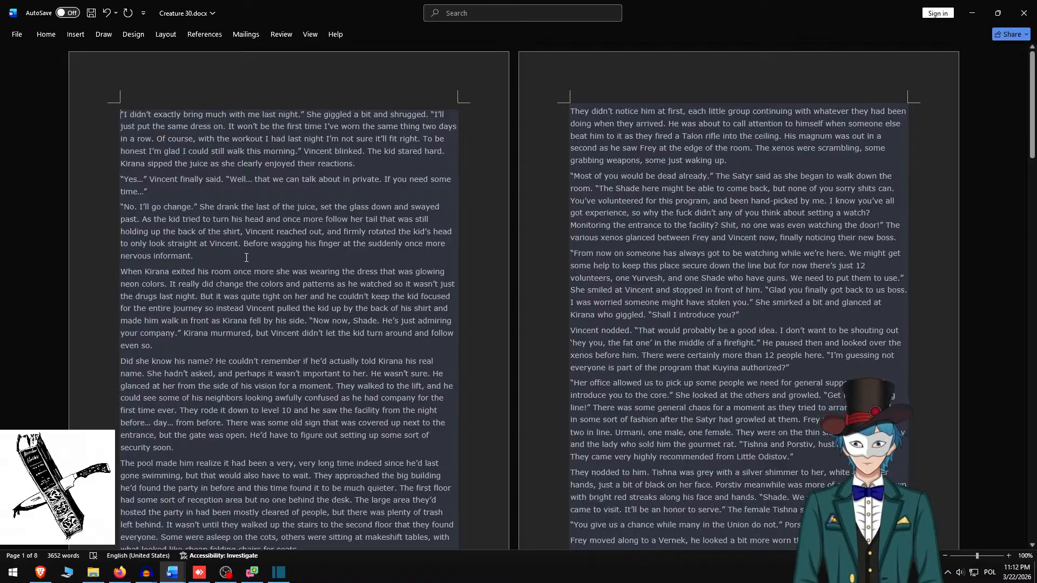
left_click(246, 258, "shift")
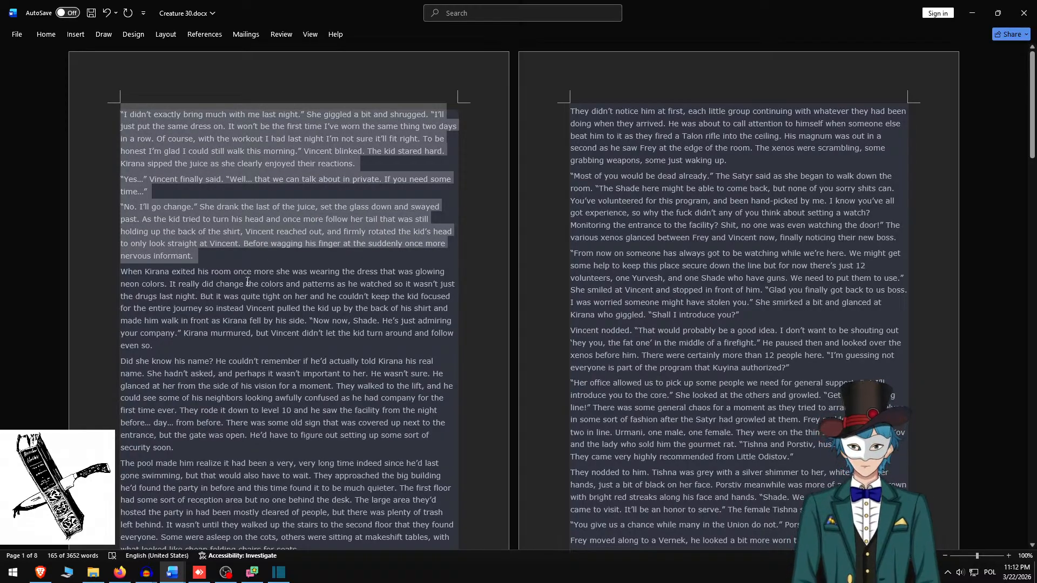
- Switch back to Shotcut and replace the clip's rich text with the three copied paragraphs, separated by blank lines
key("alt+Tab")
key("ctrl+a")
key("ctrl+v")
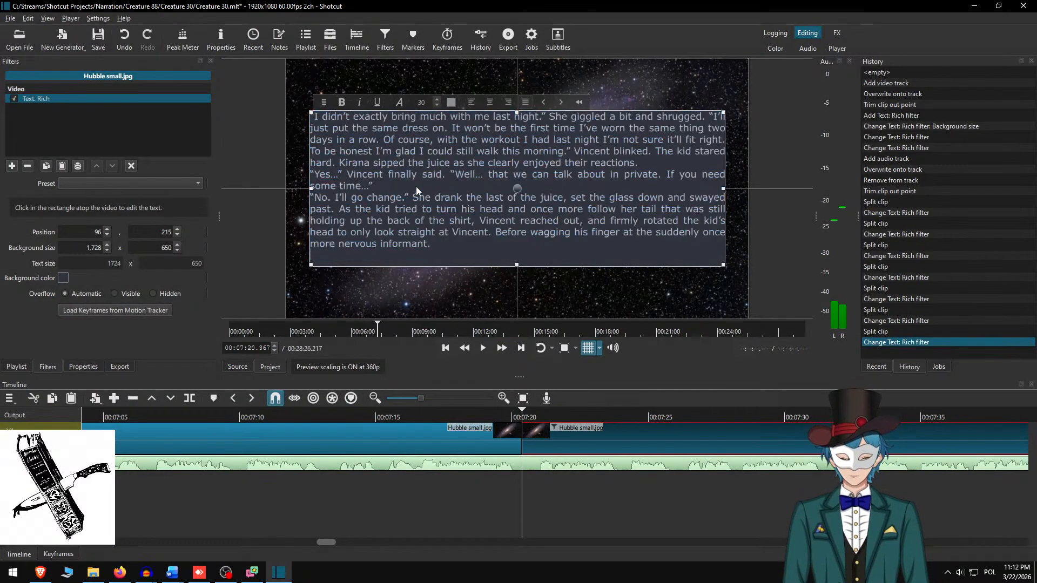
left_click(416, 186)
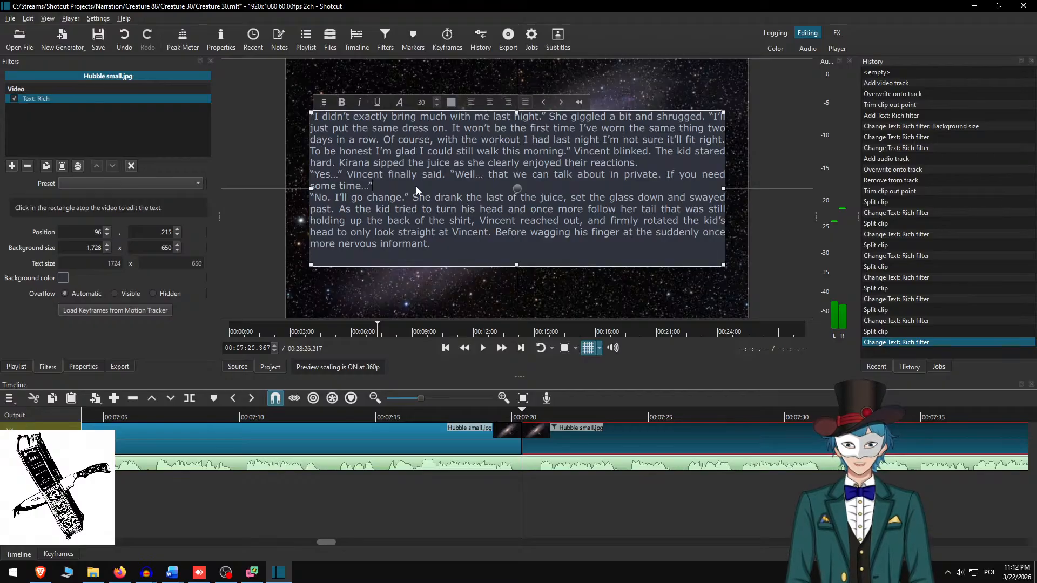
key("Return")
key("Return")
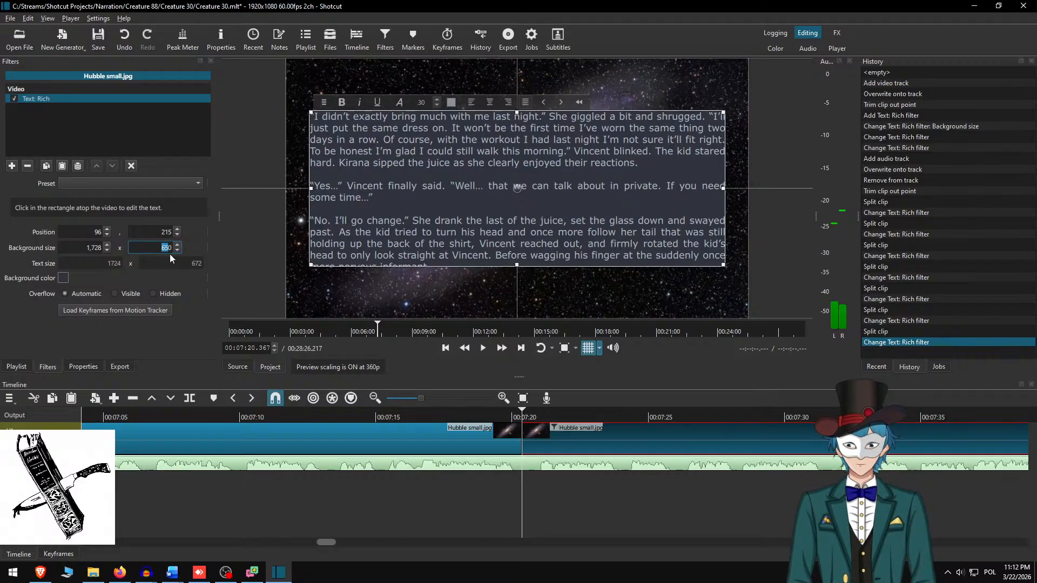
- Set this text box's background height to 700, centre it vertically at position 190, and leave text editing
type("700")
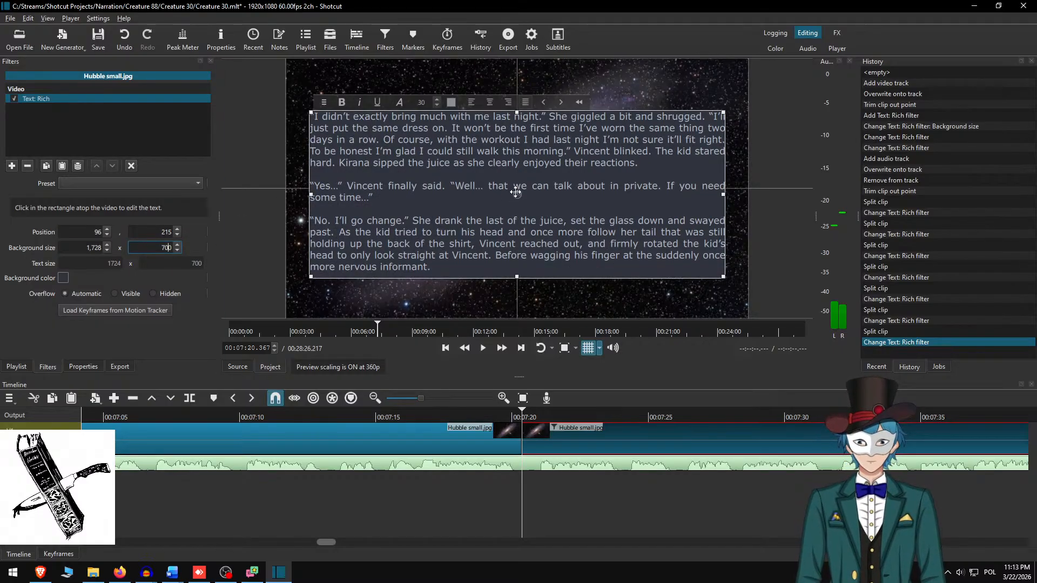
left_click_drag(515, 192, 513, 182)
left_click(532, 494)
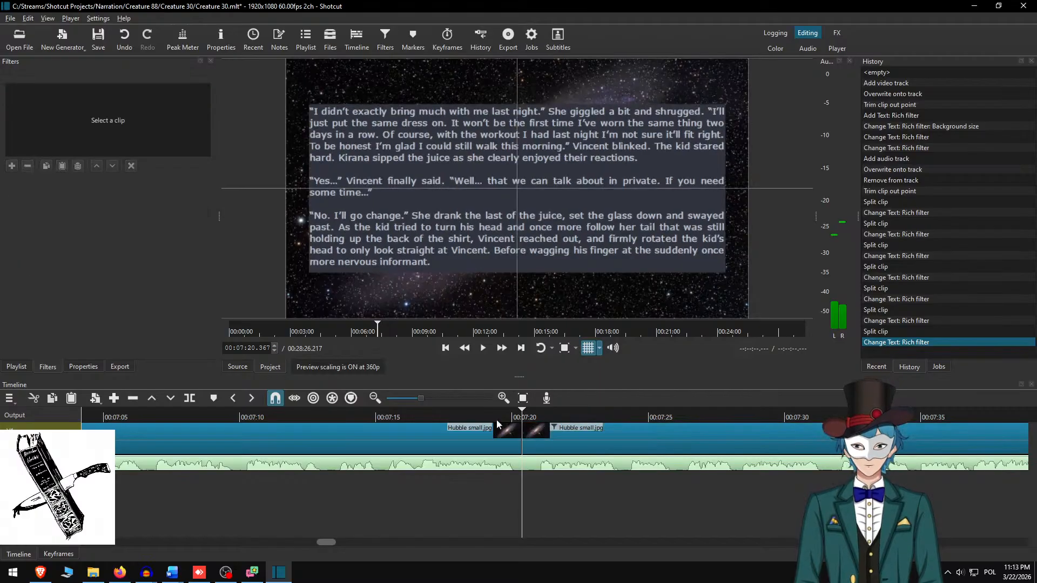
- Play the narration from just before the 00:07:20 split, pause where the text ends, and split the Hubble clip at 00:08:18.783
left_click(464, 417)
key("space")
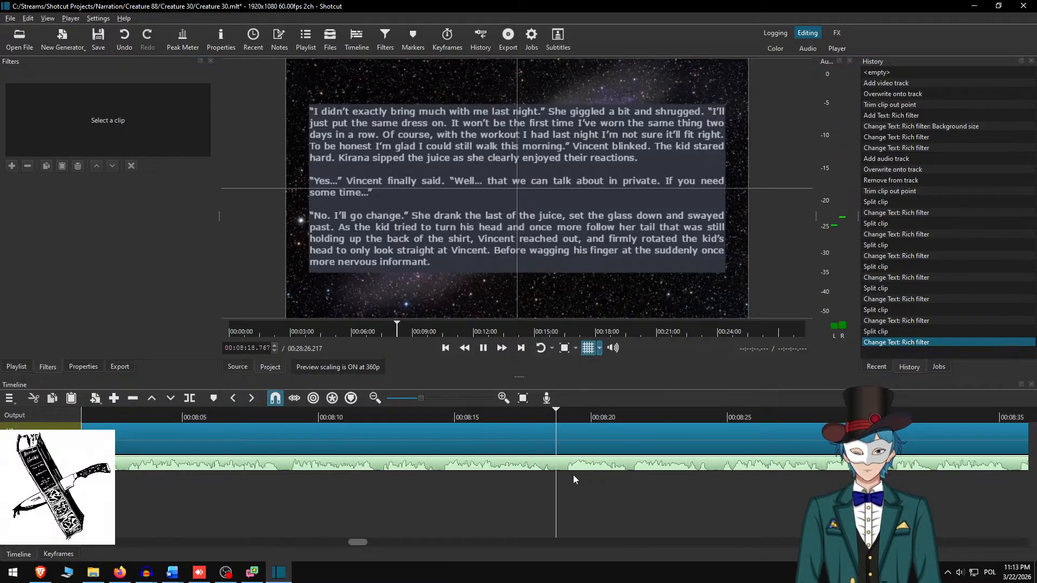
key("space")
key("s")
- Select the Hubble clip starting at 00:08:18.783, switch to Word, delete the used three paragraphs and copy the next two
left_click(584, 430)
key("alt+Tab")
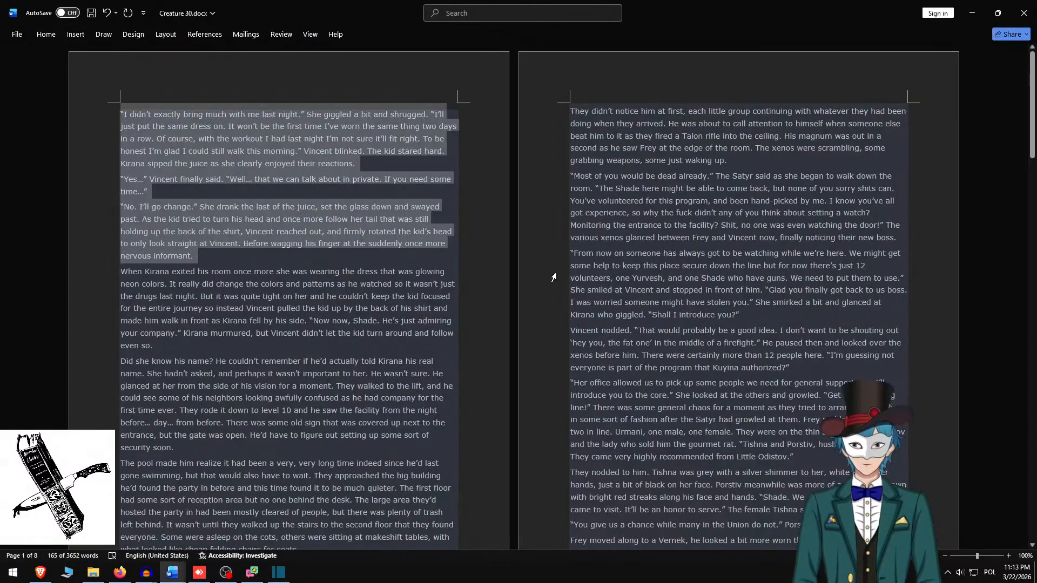
key("Delete")
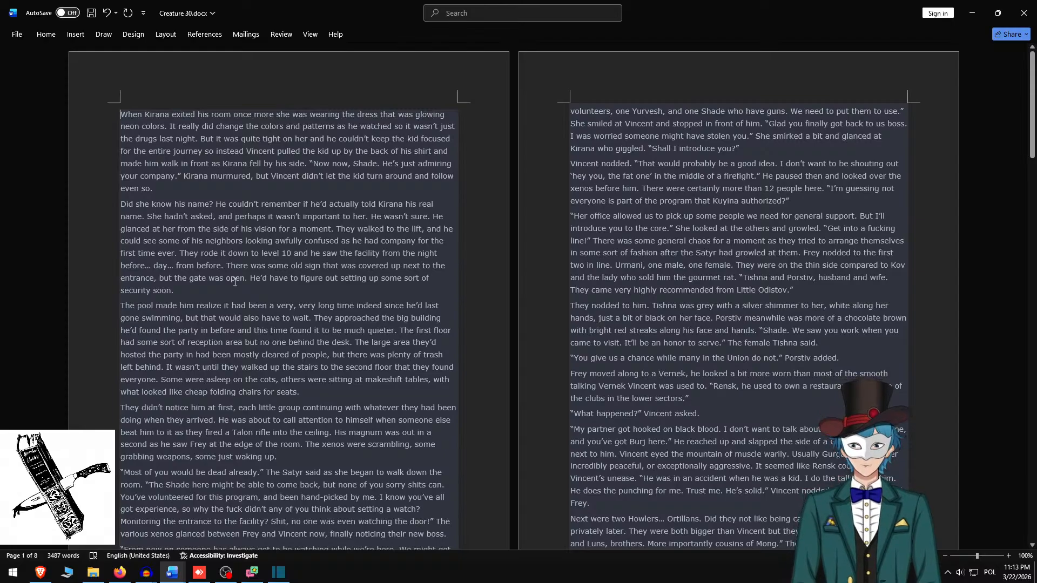
left_click(220, 295, "shift")
- Return to Shotcut and replace the selected clip's rich text with the two copied paragraphs, adding a blank line between them
key("alt+Tab")
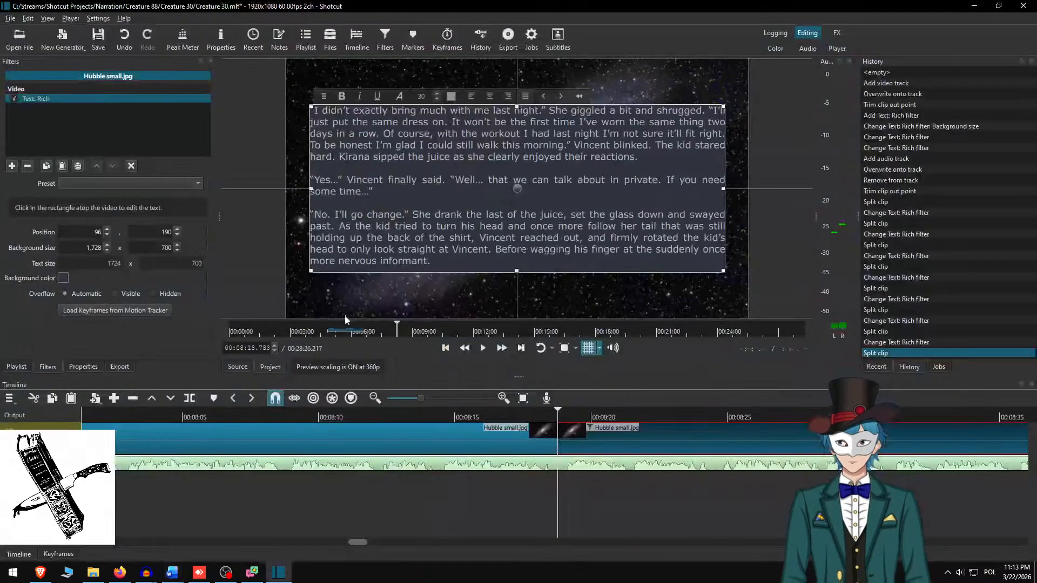
key("ctrl+a")
key("ctrl+v")
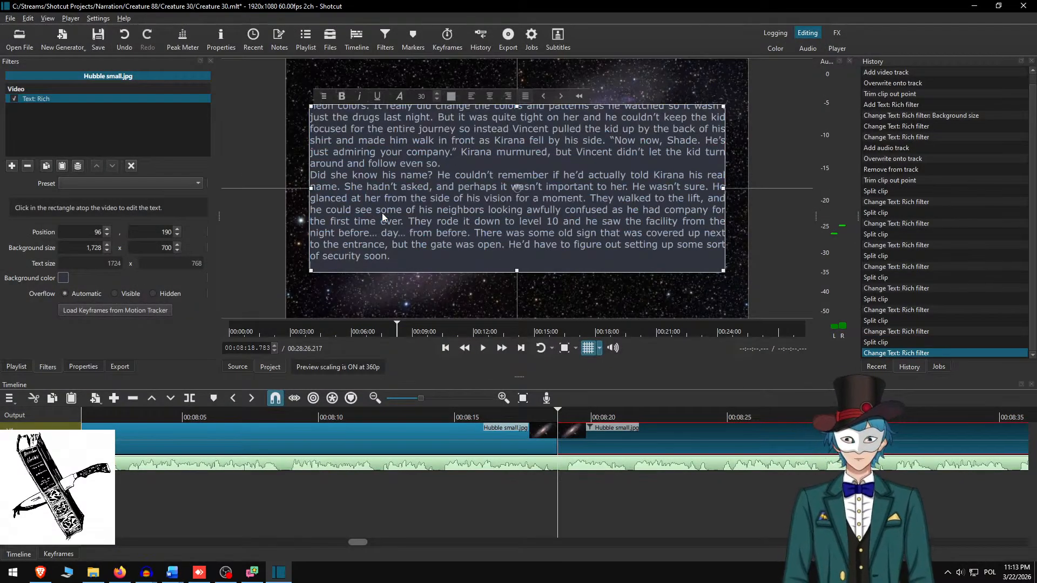
key("Up")
key("Up")
key("Up")
key("Up")
key("Up")
key("Up")
key("Up")
key("Up")
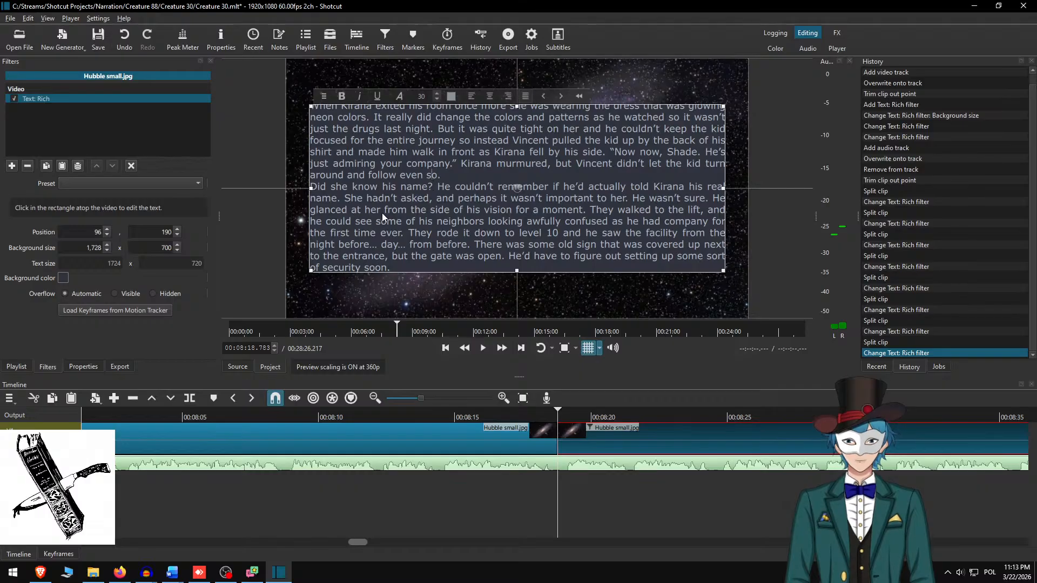
key("End")
key("Return")
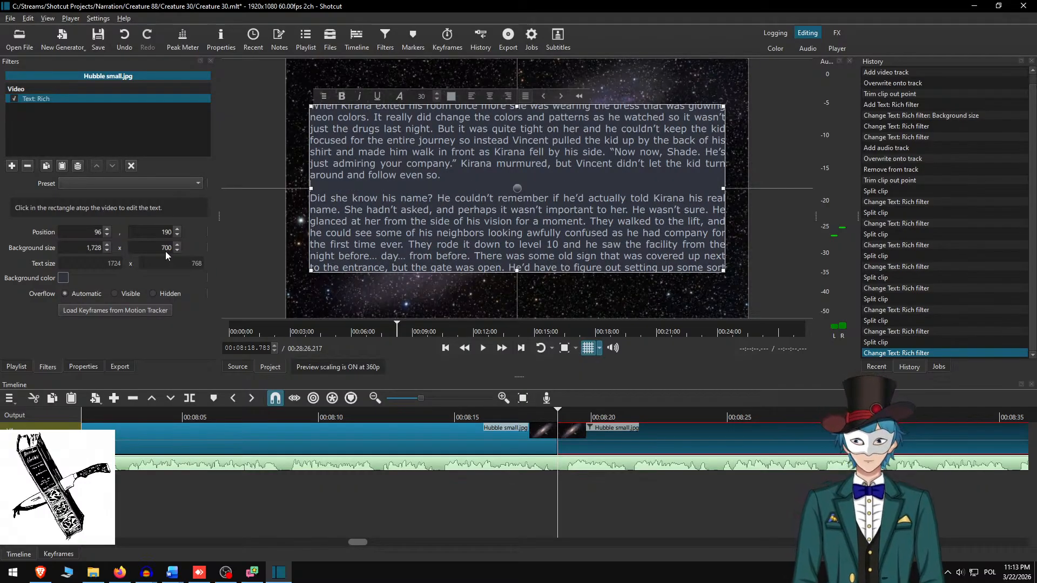
- Set the two-paragraph text box's background height to 800, centre it vertically at position 140, and deselect the clip
type("8")
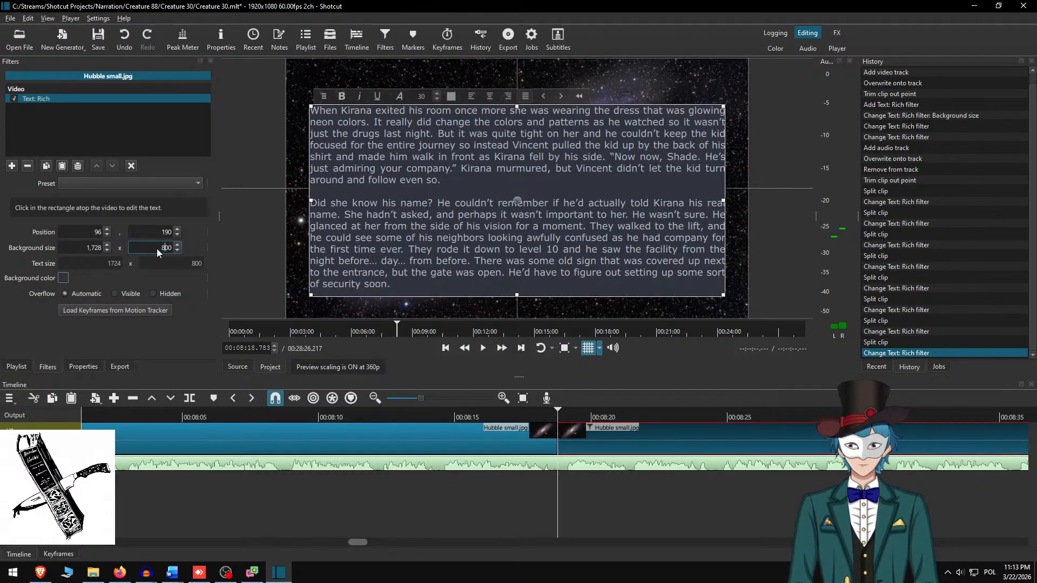
left_click_drag(518, 195, 515, 184)
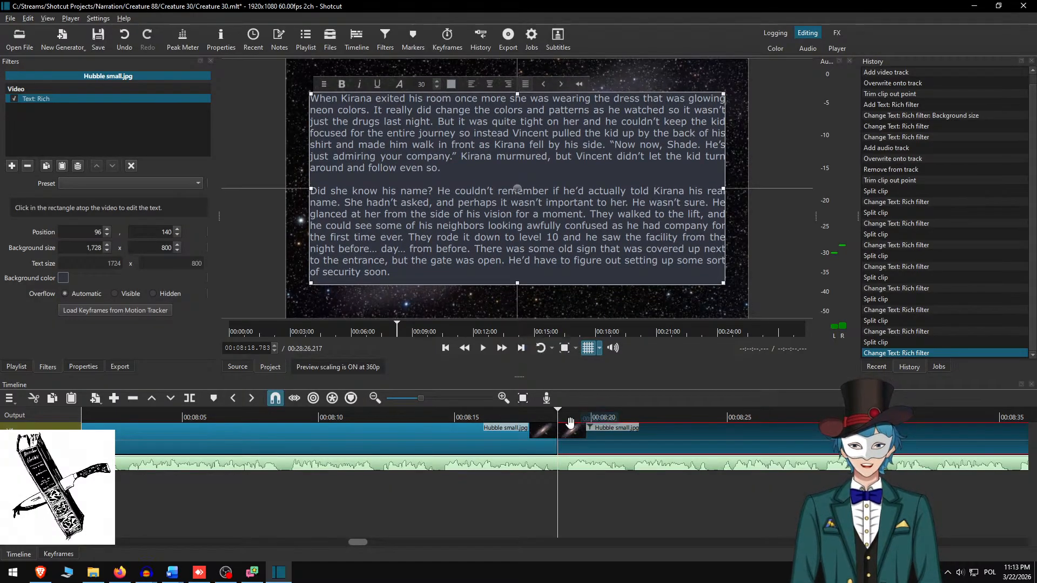
key("ctrl+d")
- Play the narration sped up from just before the 00:08:18 split to about 00:08:47, and go back to recheck the passage around 00:08:42
left_click(497, 414)
left_click(502, 348)
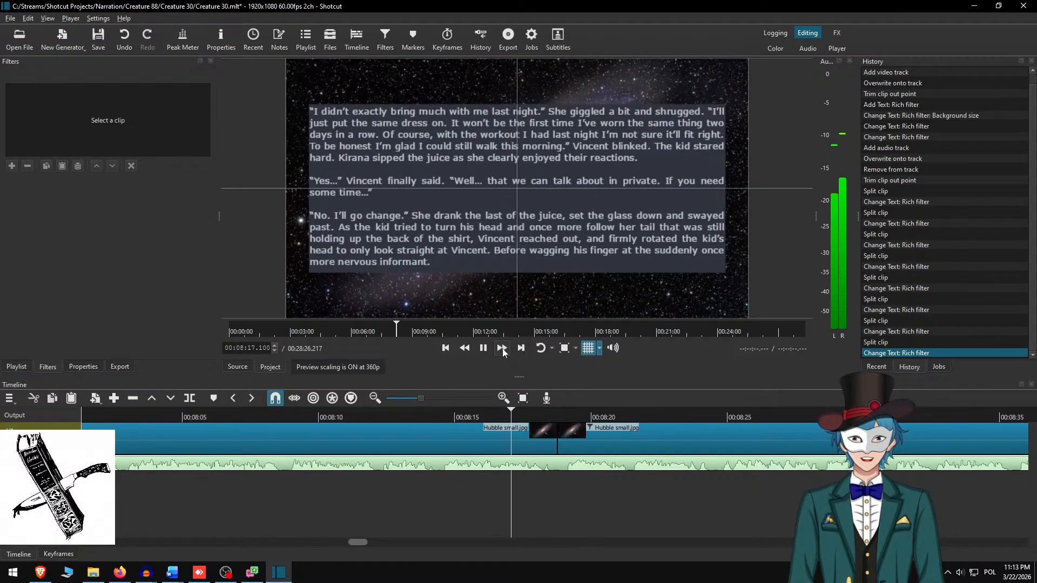
scroll(599, 475, "right", 3)
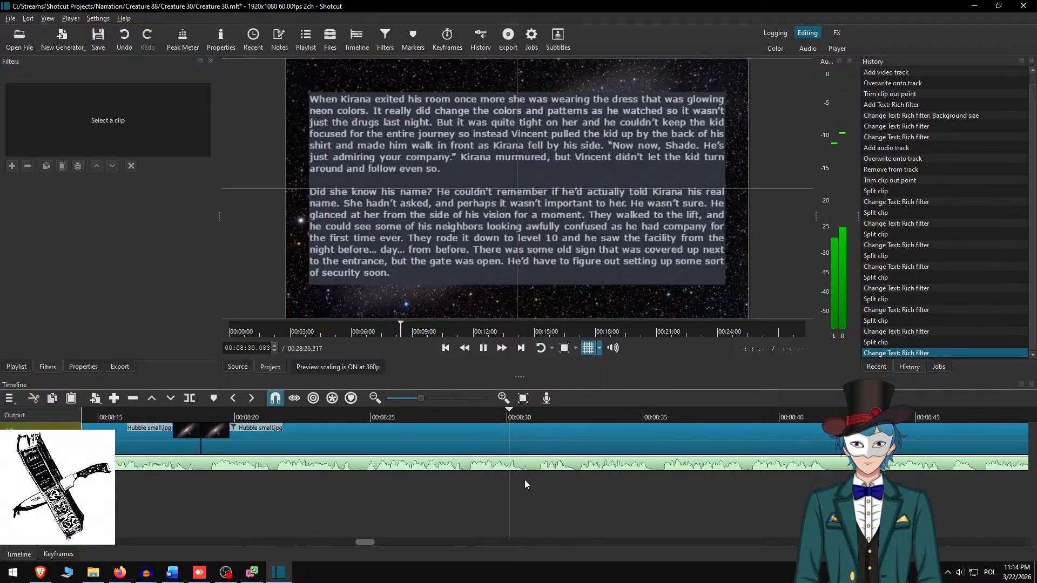
scroll(552, 469, "right", 1)
scroll(552, 468, "right", 4)
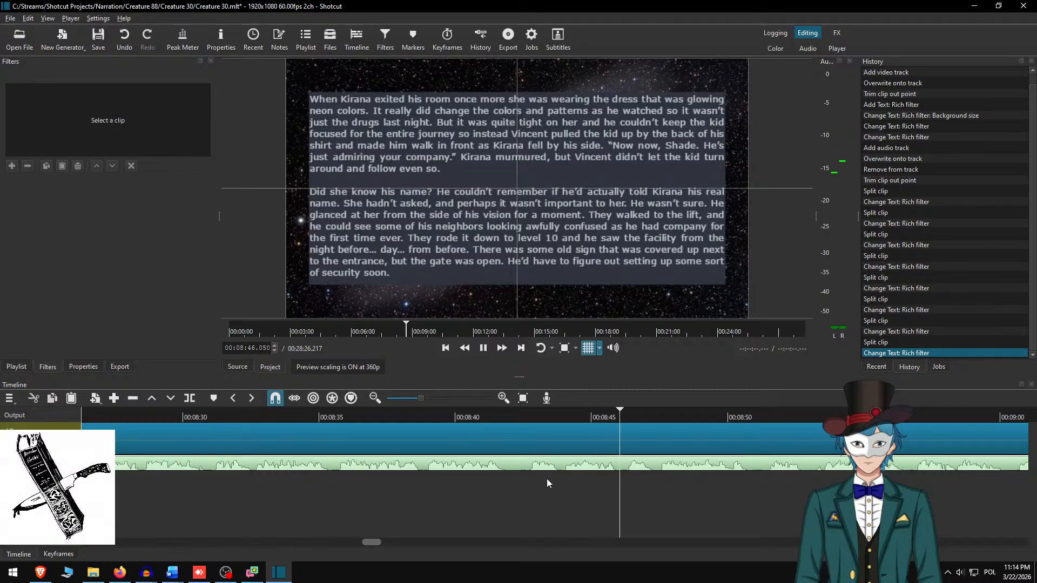
key("space")
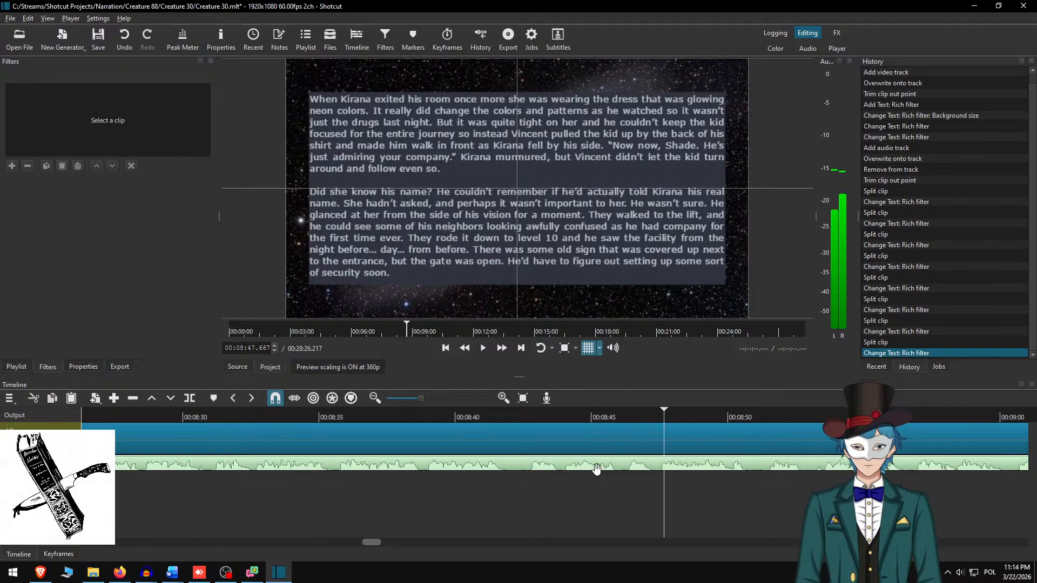
left_click(514, 419)
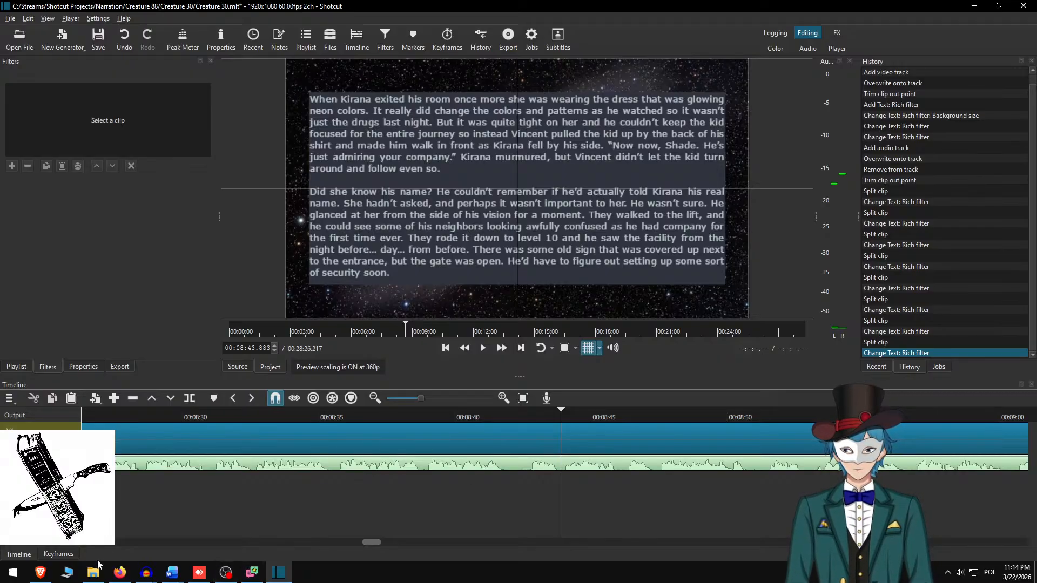
- Switch to the Creature 30 project in Audacity and listen to the narration from about 8:42 to 8:45
left_click(145, 572)
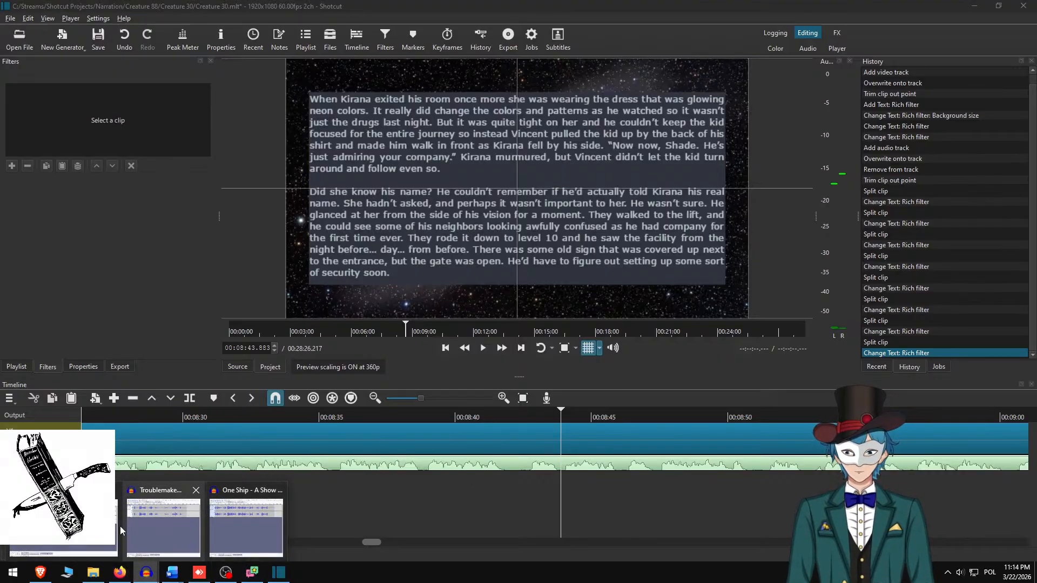
left_click(62, 527)
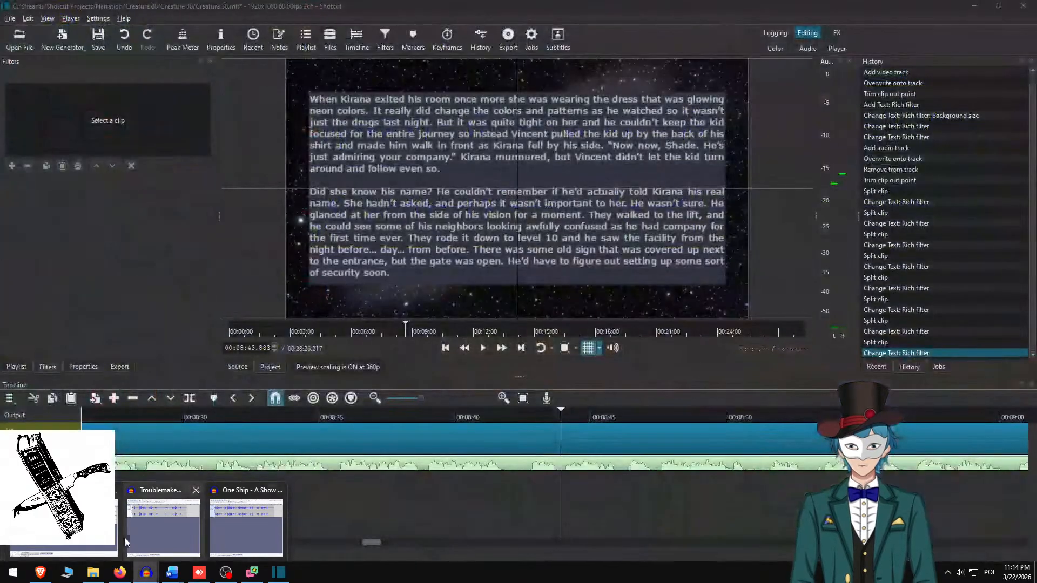
left_click(104, 541)
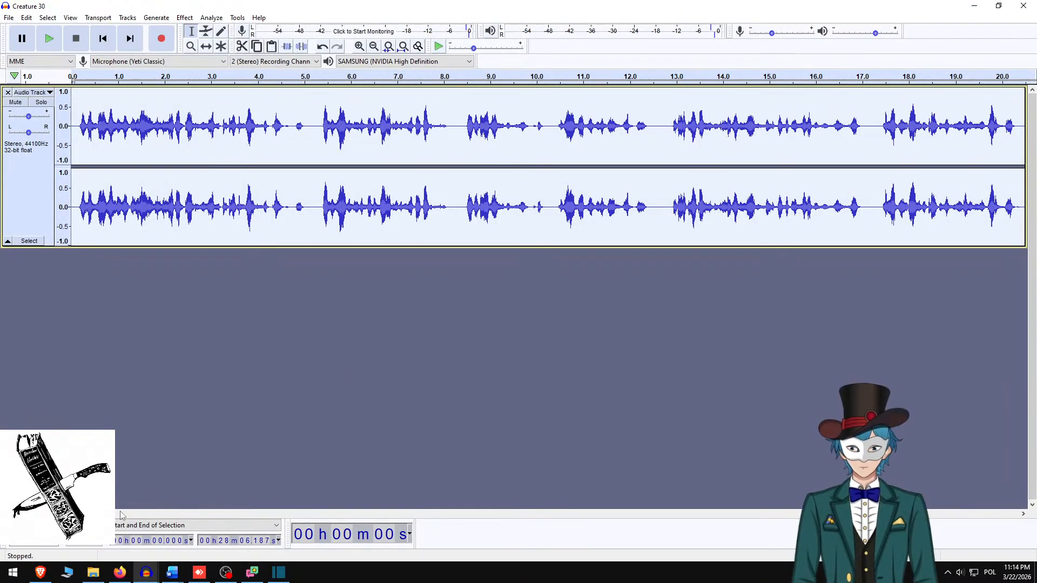
left_click_drag(16, 513, 371, 495)
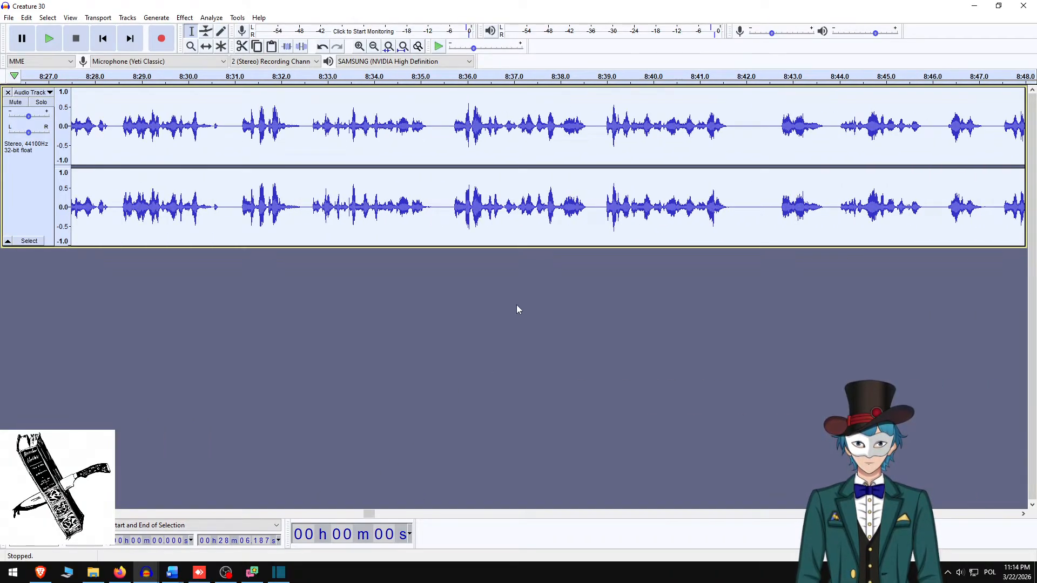
scroll(700, 152, "right", 1)
scroll(668, 177, "right", 6)
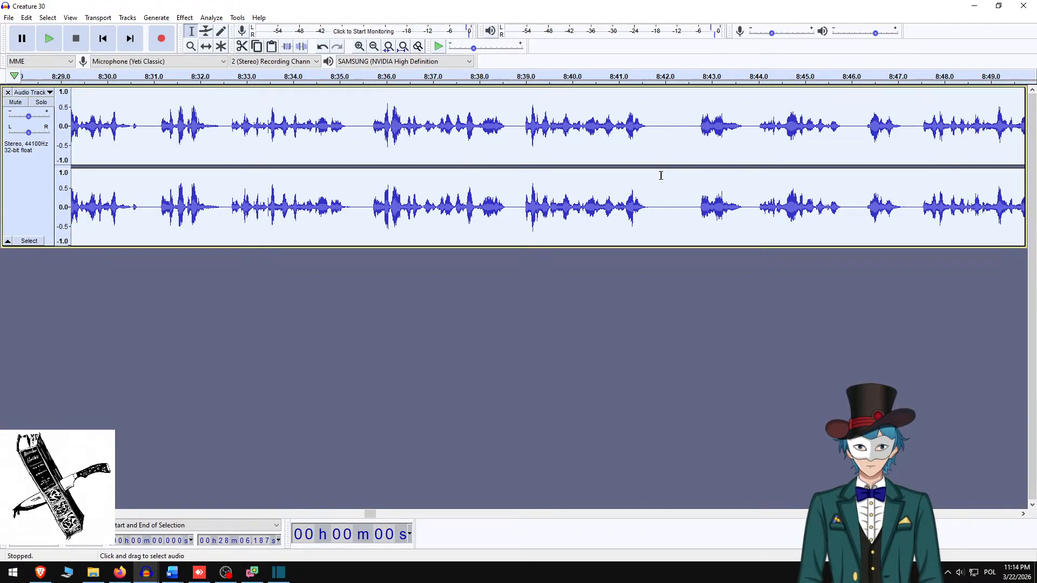
left_click(571, 162)
key("space")
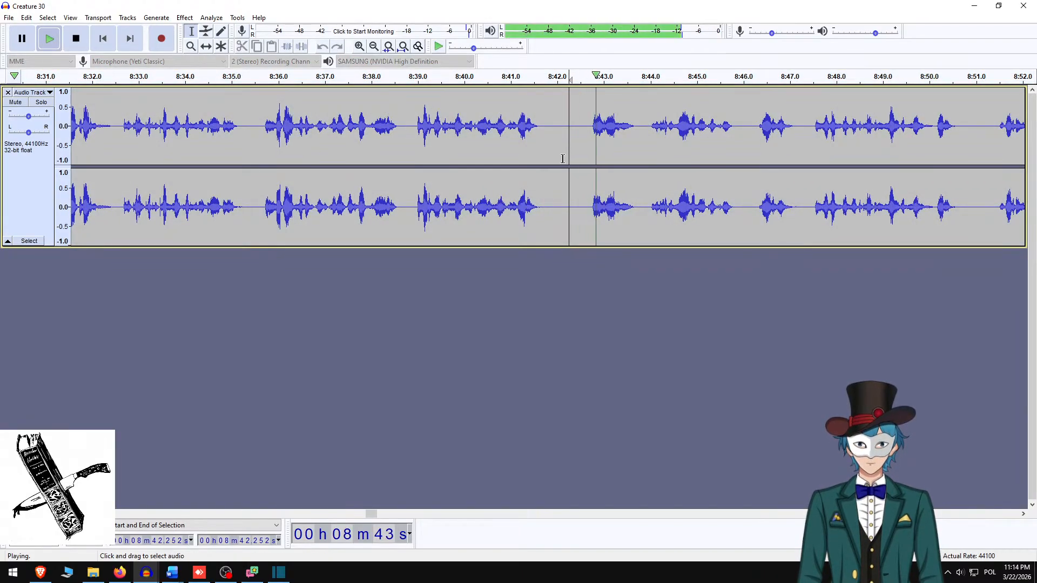
scroll(493, 169, "right", 4)
scroll(496, 172, "right", 2)
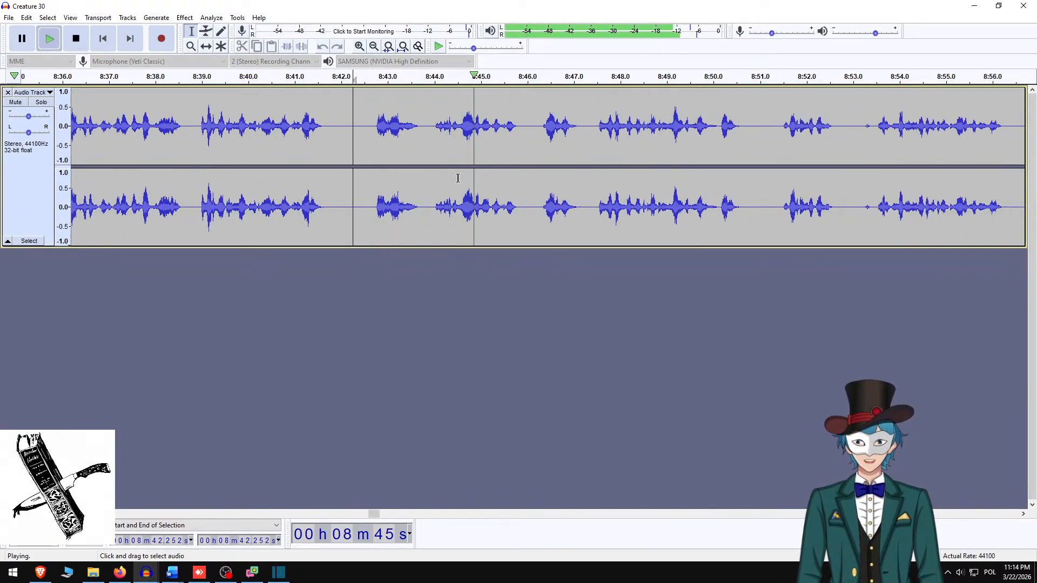
key("space")
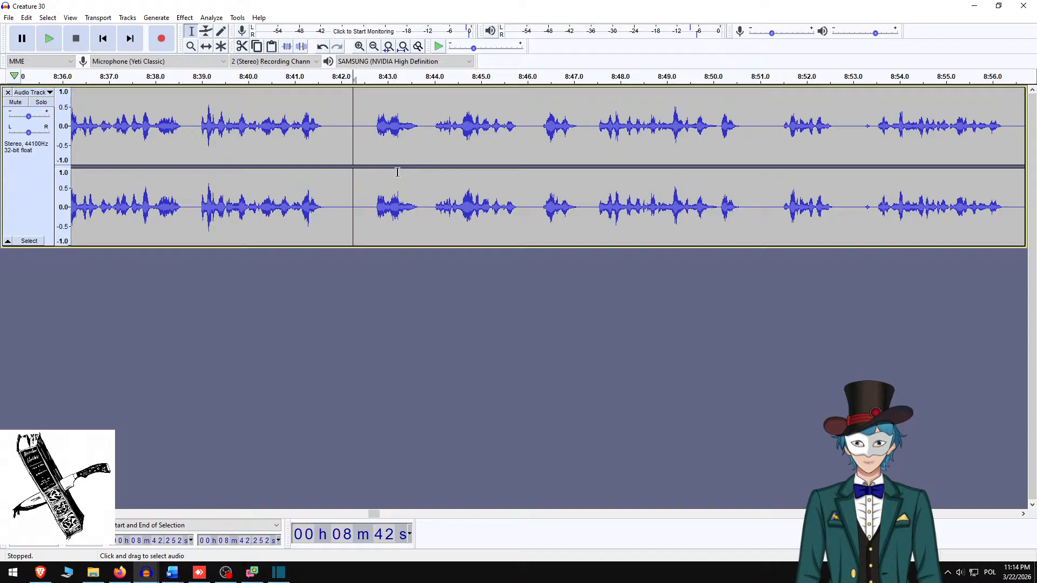
- Mute the original narration track, record a replacement take on a new track from about 8:42, and unmute the original
left_click(343, 131)
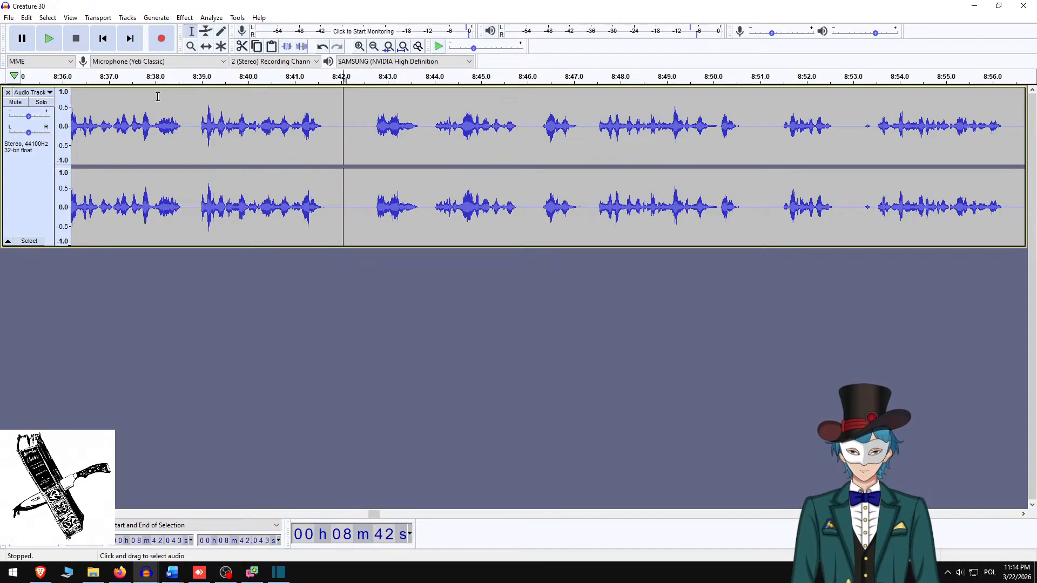
left_click(15, 102)
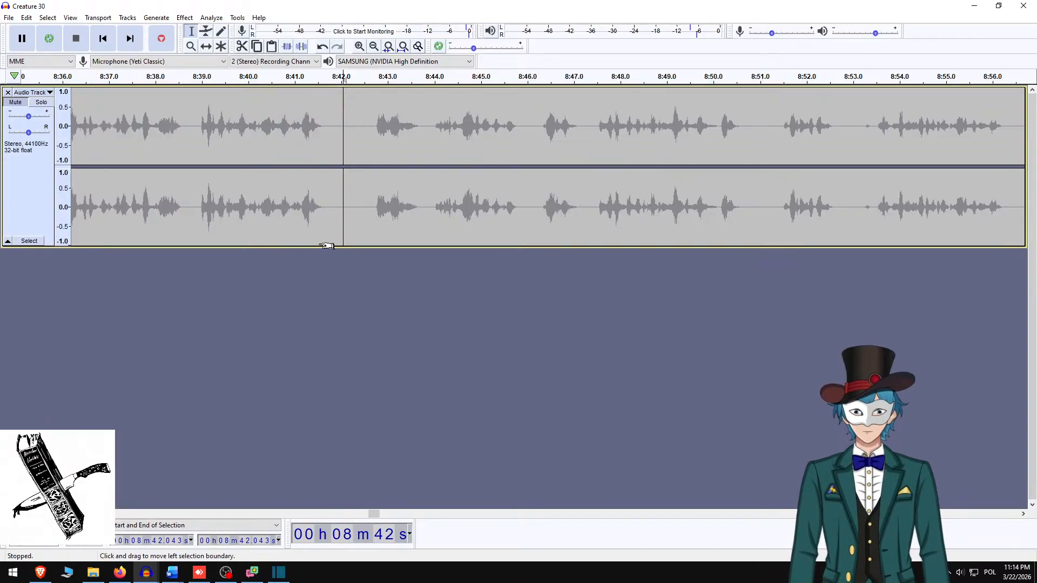
key("shift+r")
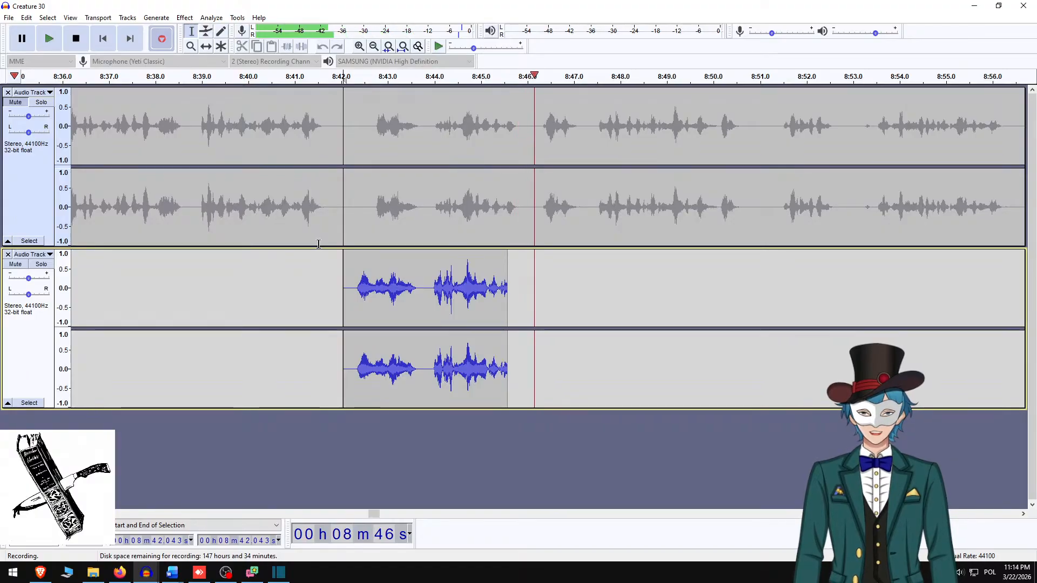
key("space")
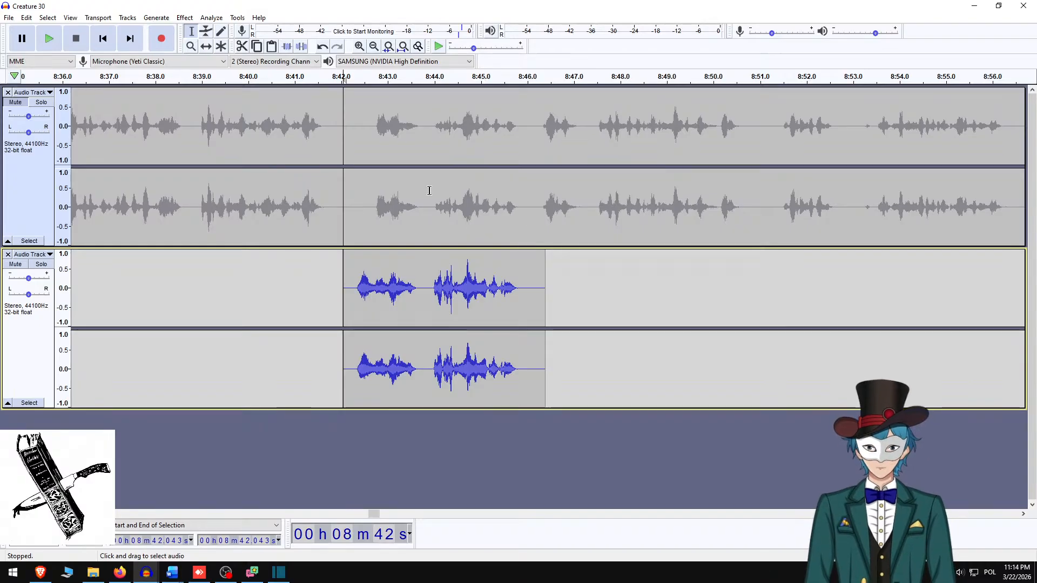
left_click(15, 103)
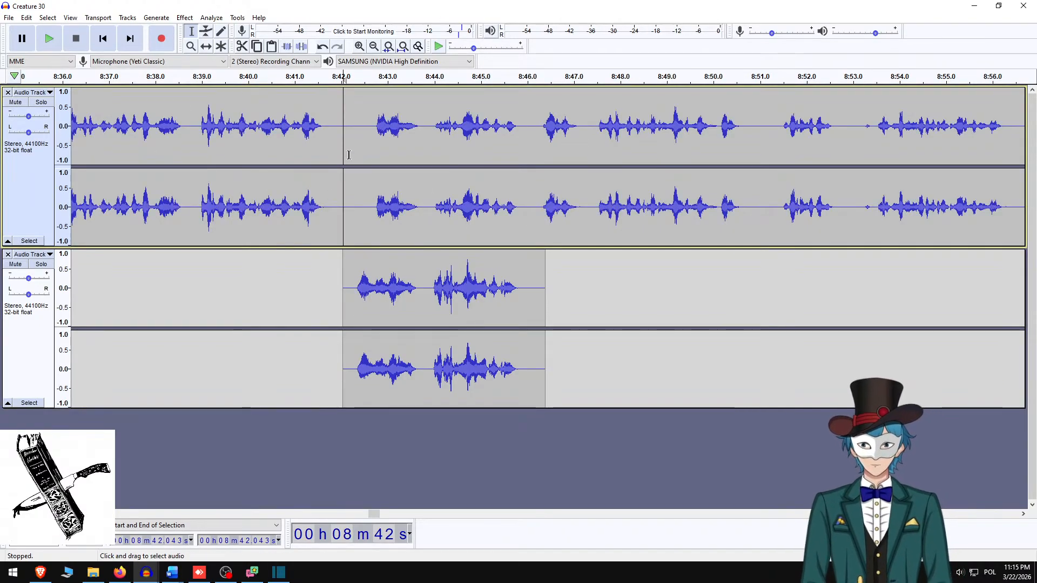
- Copy the replacement take from the second track and undo back to before the recording and the Normalize effect
left_click_drag(349, 155, 528, 163)
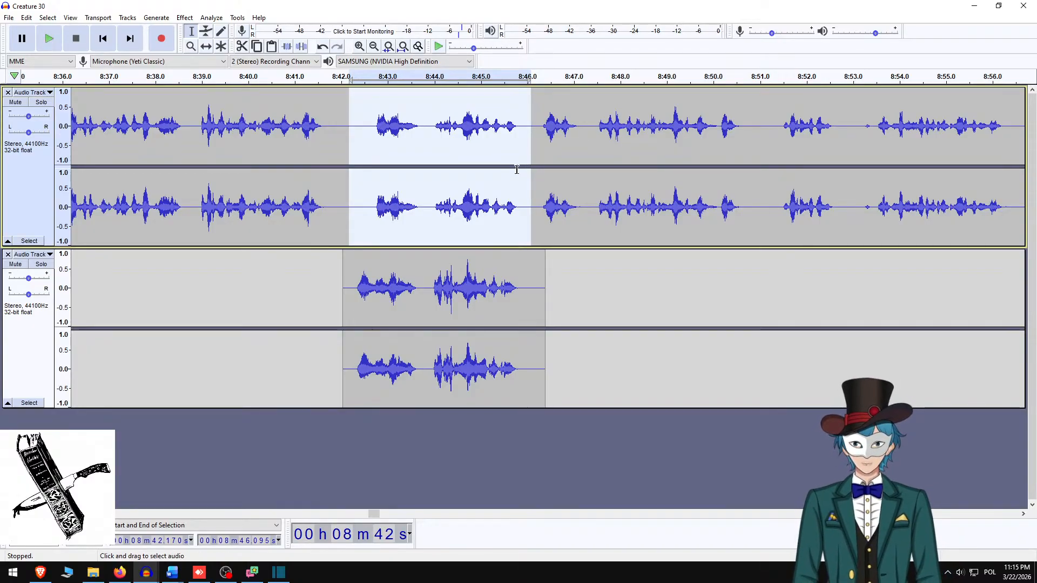
left_click(30, 331)
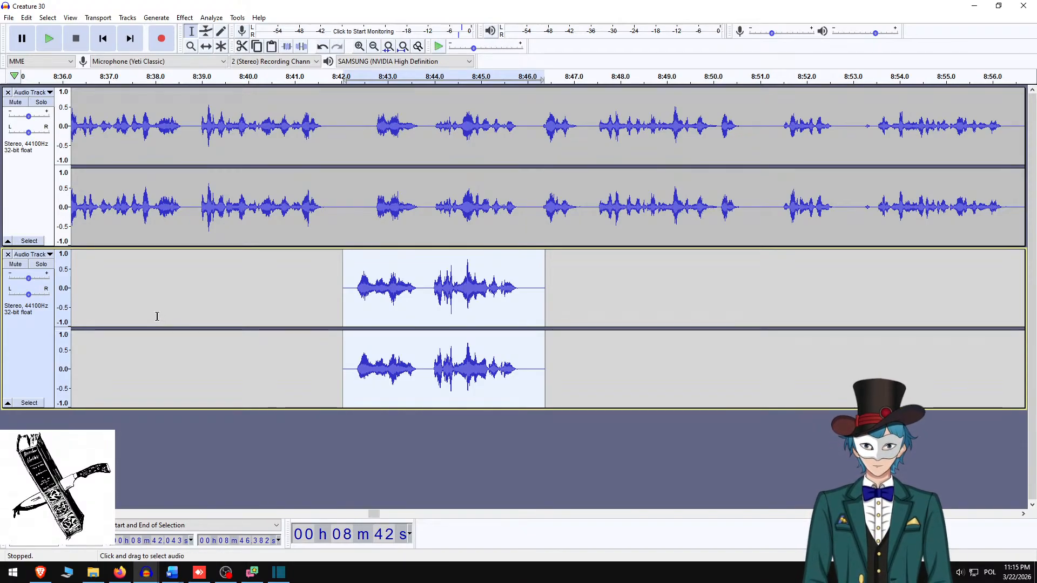
key("ctrl+z")
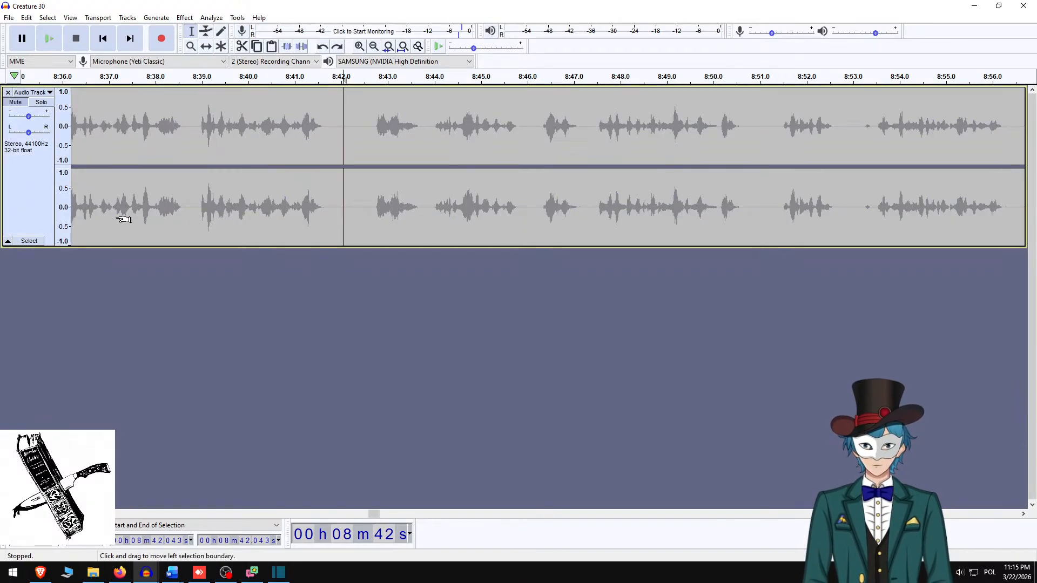
key("ctrl+a")
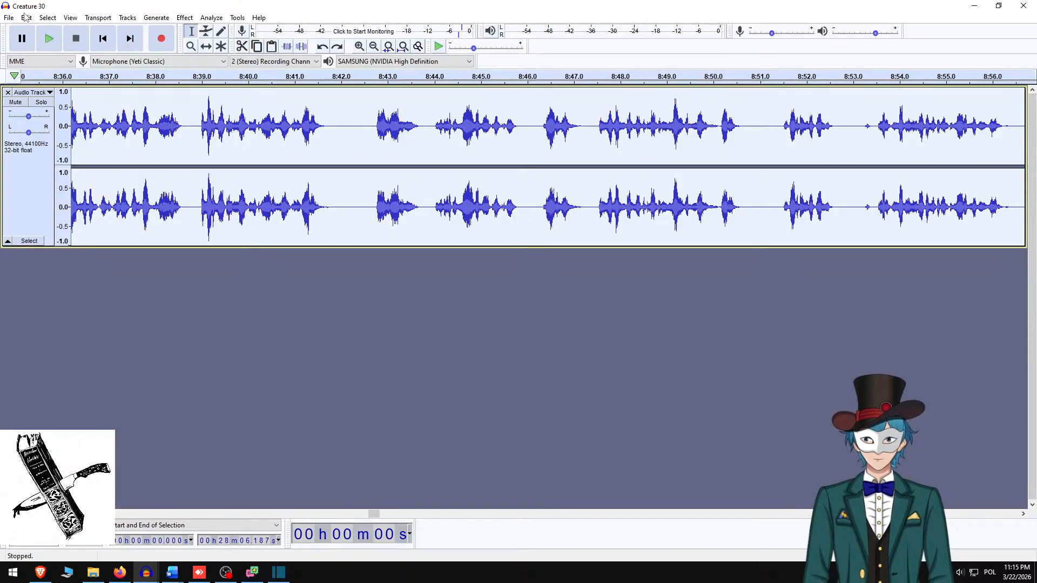
- Step back and forth through the undo history to compare the narration before and after Normalize, and clear the selection
left_click(26, 18)
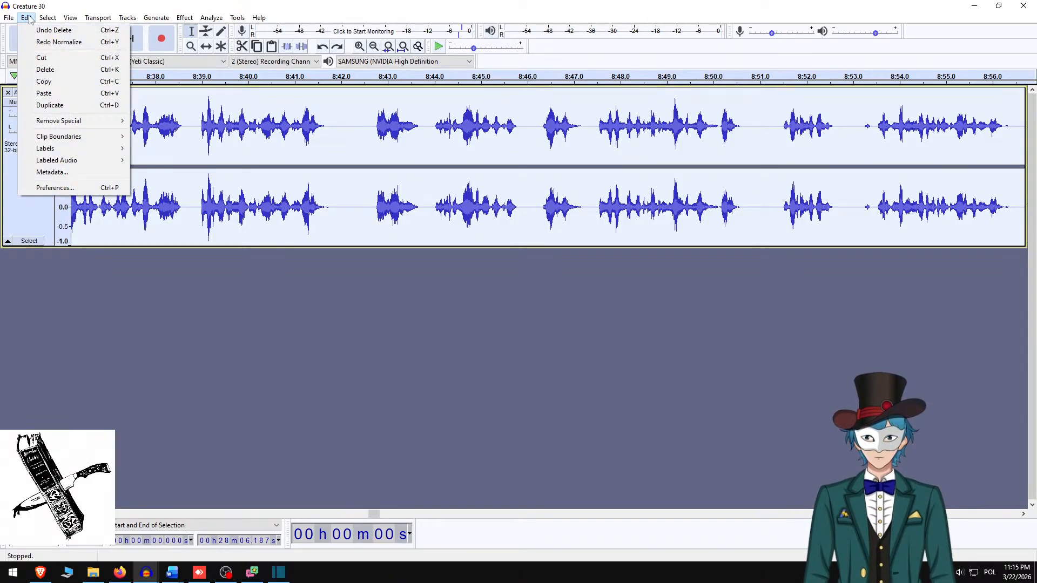
left_click(27, 18)
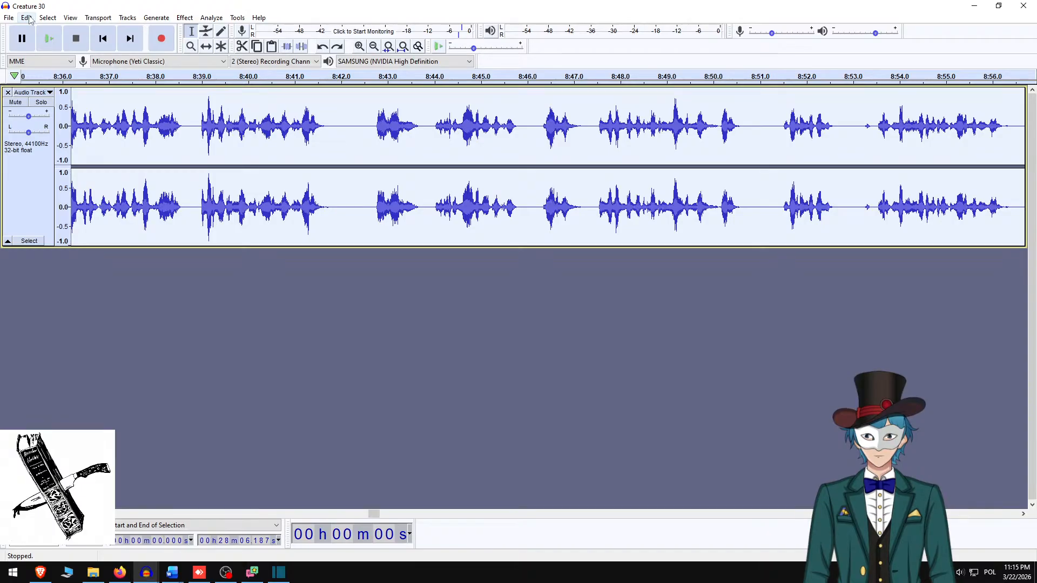
key("ctrl+z")
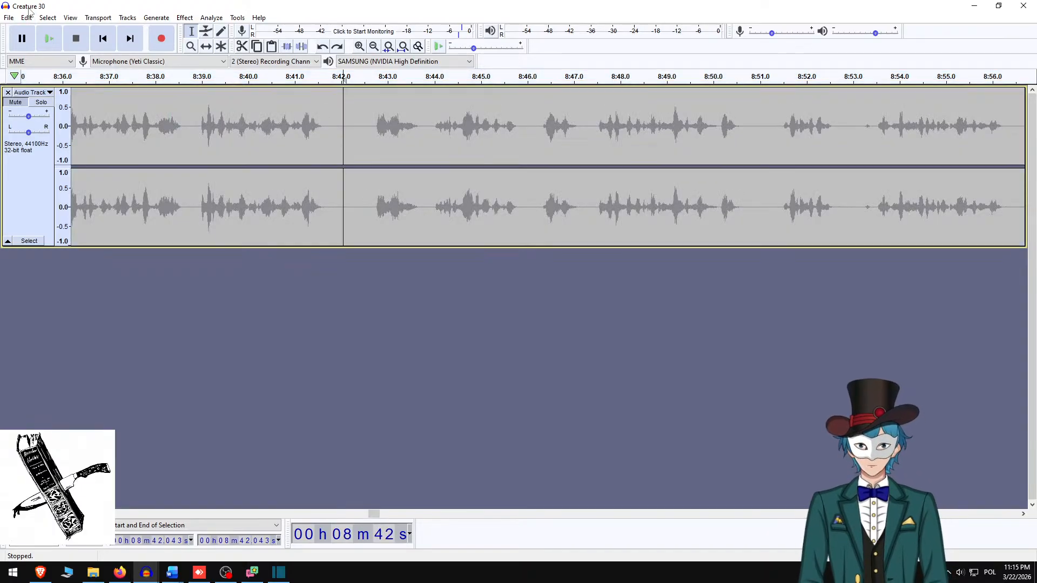
key("ctrl+y")
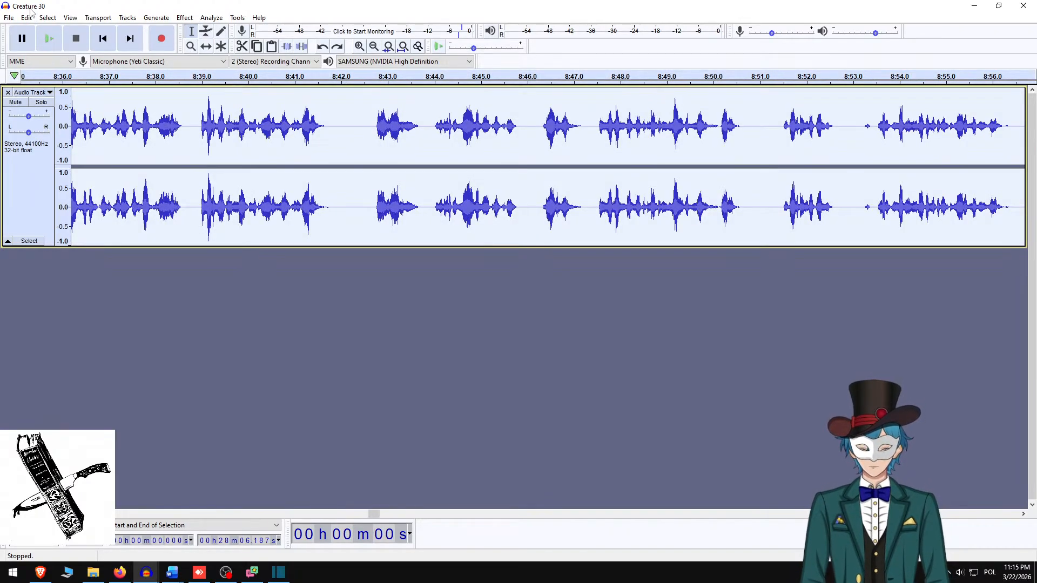
key("ctrl+z")
key("ctrl+y")
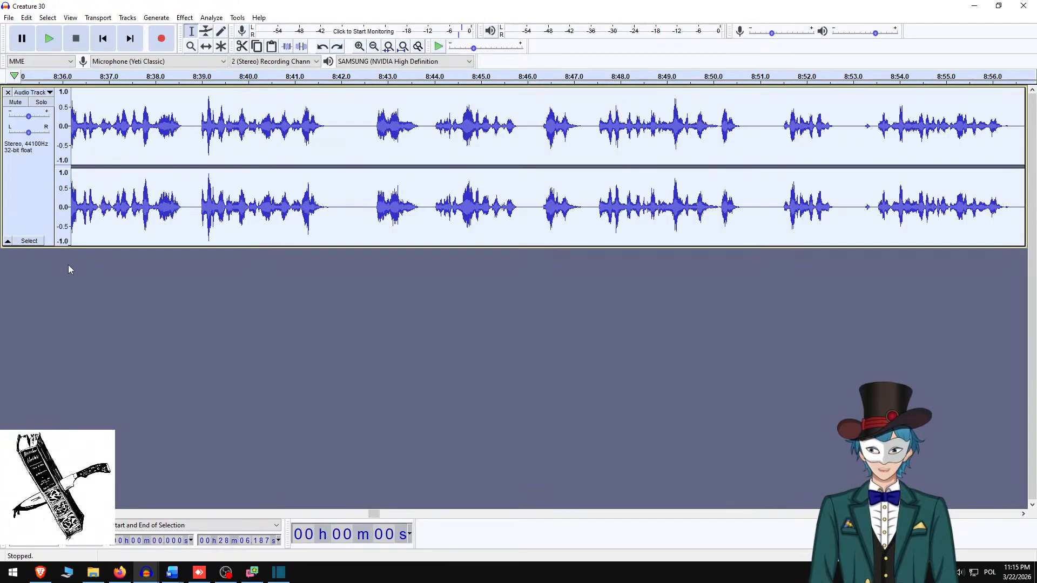
key("Delete")
key("ctrl+z")
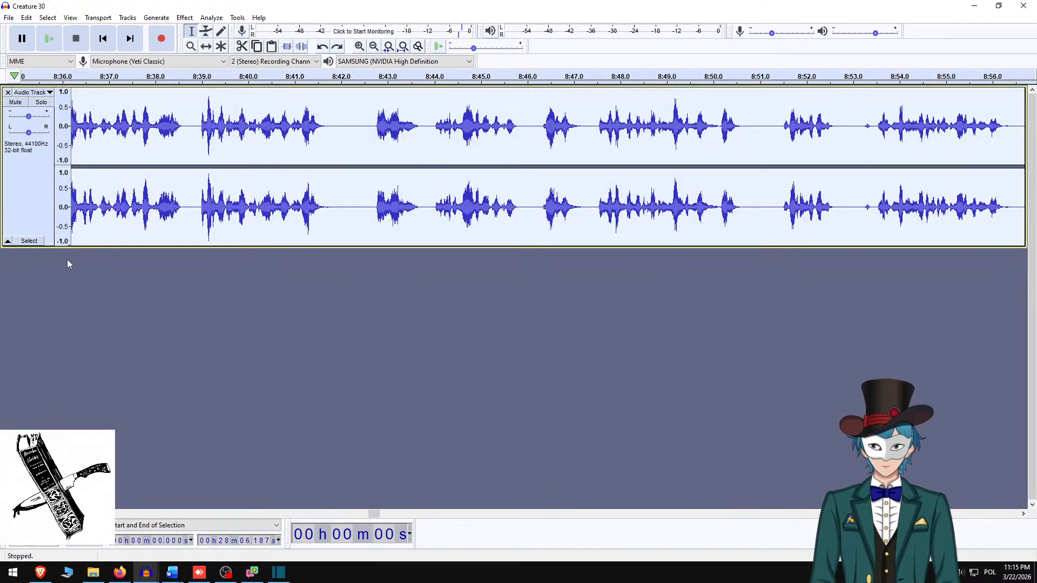
left_click(61, 299)
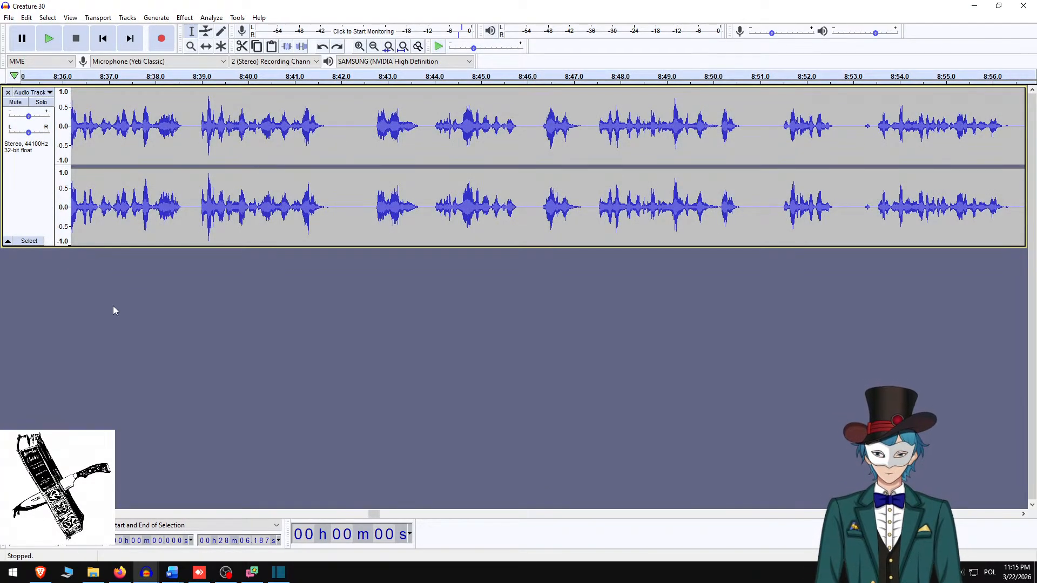
- Add a new stereo track below the narration, and undo the paste of the replacement take at the project start
key("ctrl+n")
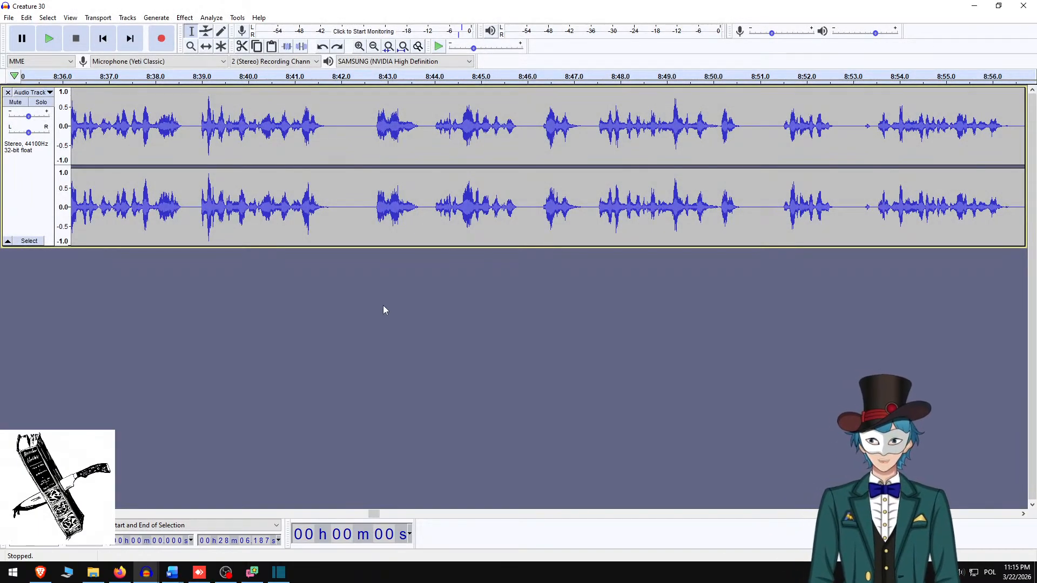
left_click(134, 19)
mouse_move(203, 31)
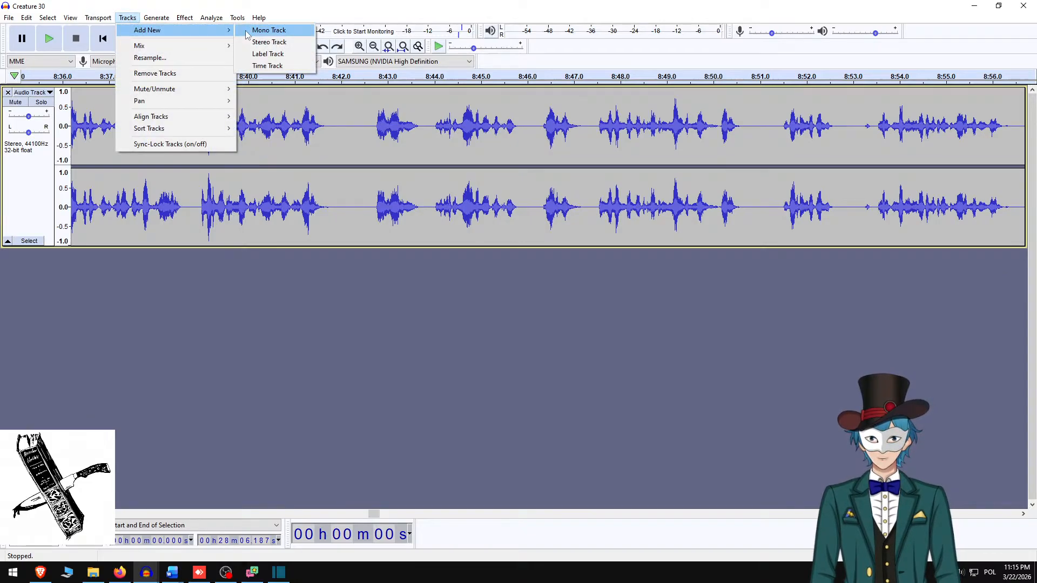
left_click(296, 43)
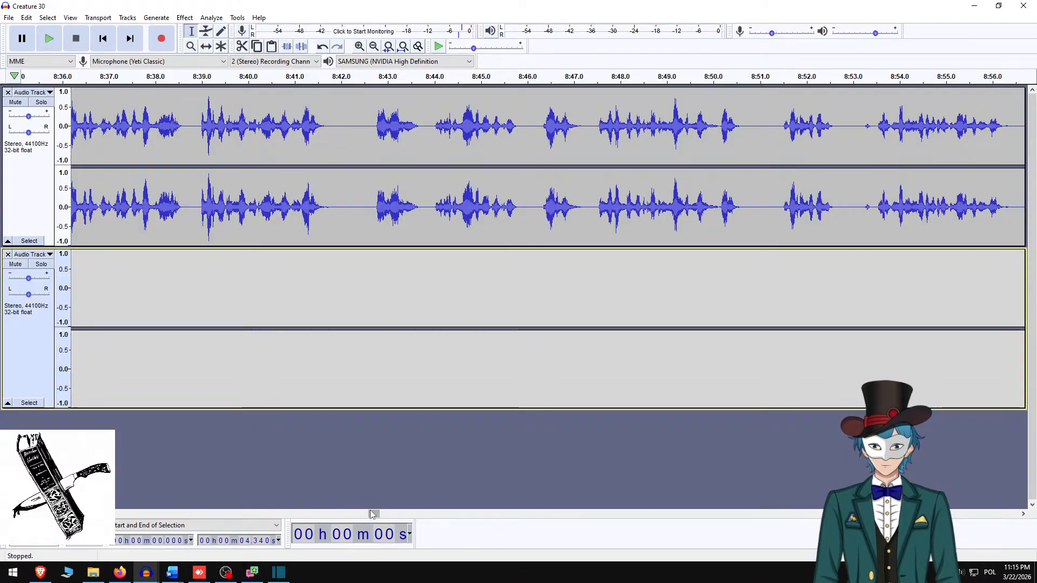
left_click_drag(371, 511, 60, 526)
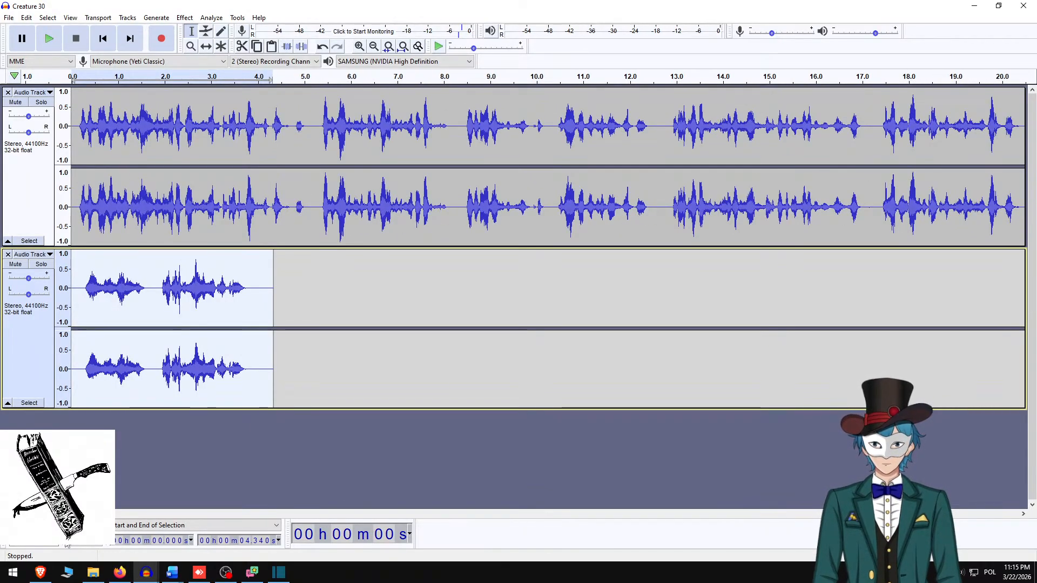
key("ctrl+z")
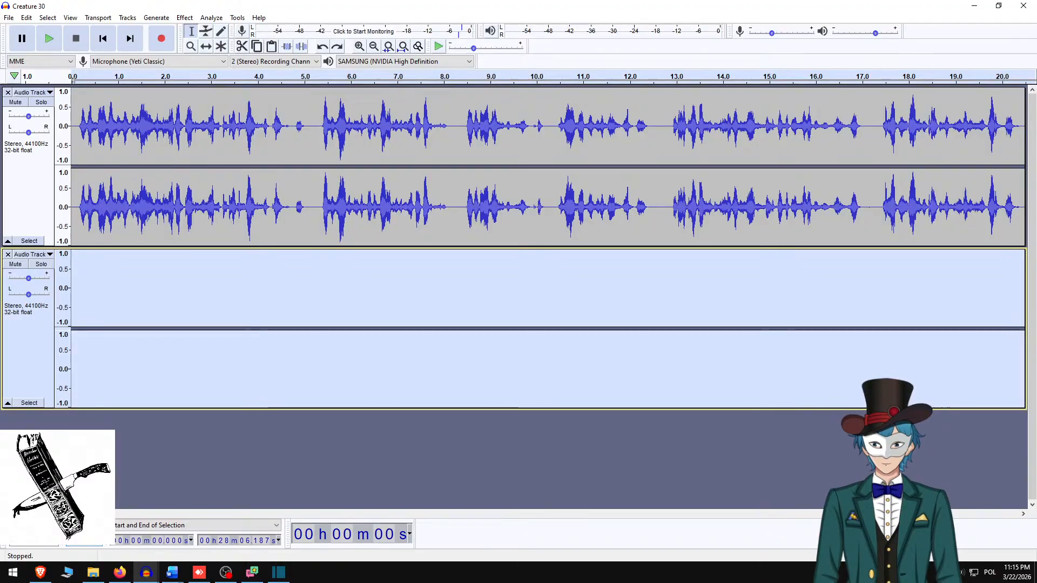
- Paste the replacement take on the new track near 8:42 and shift it to start at about 8:42.08, aligned with the original line
left_click_drag(59, 513, 369, 502)
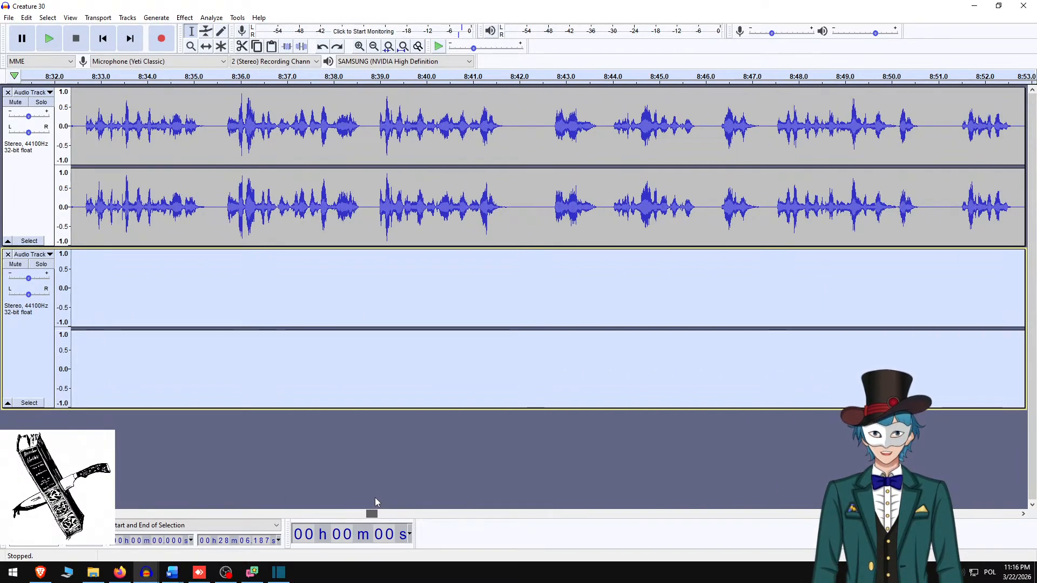
left_click(513, 290)
key("ctrl+v")
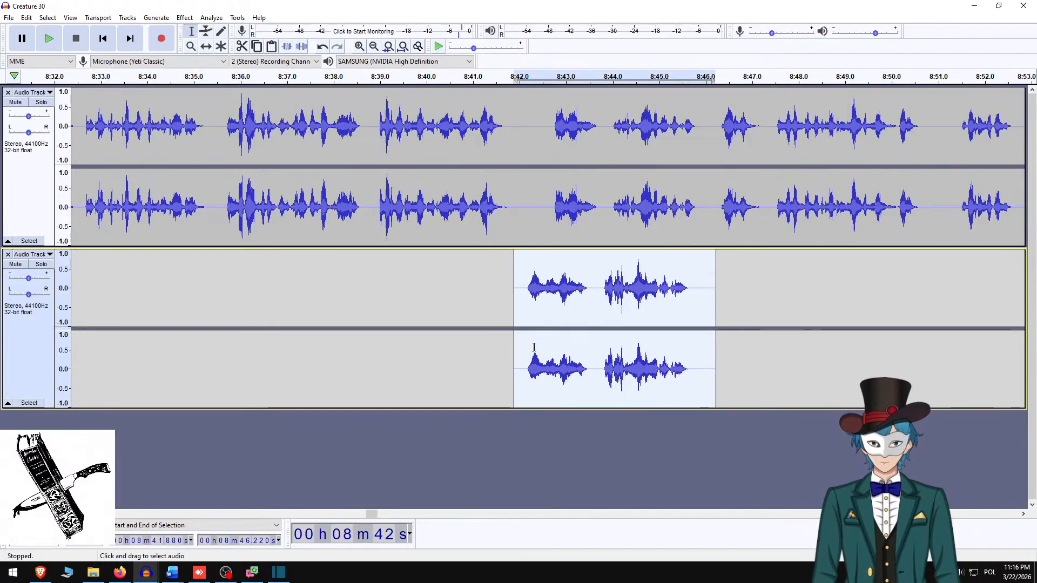
left_click(205, 46)
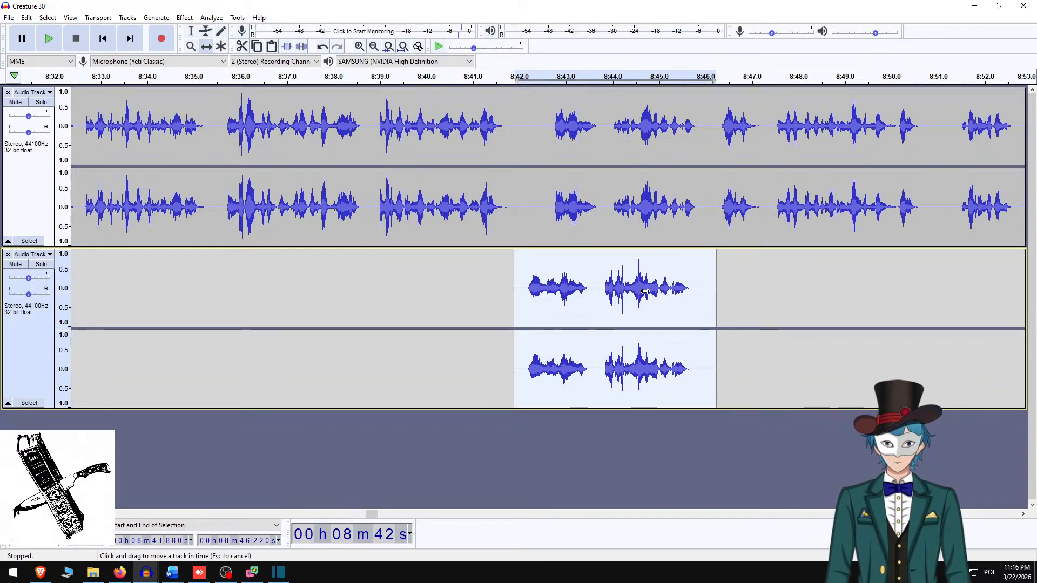
left_click_drag(643, 291, 652, 287)
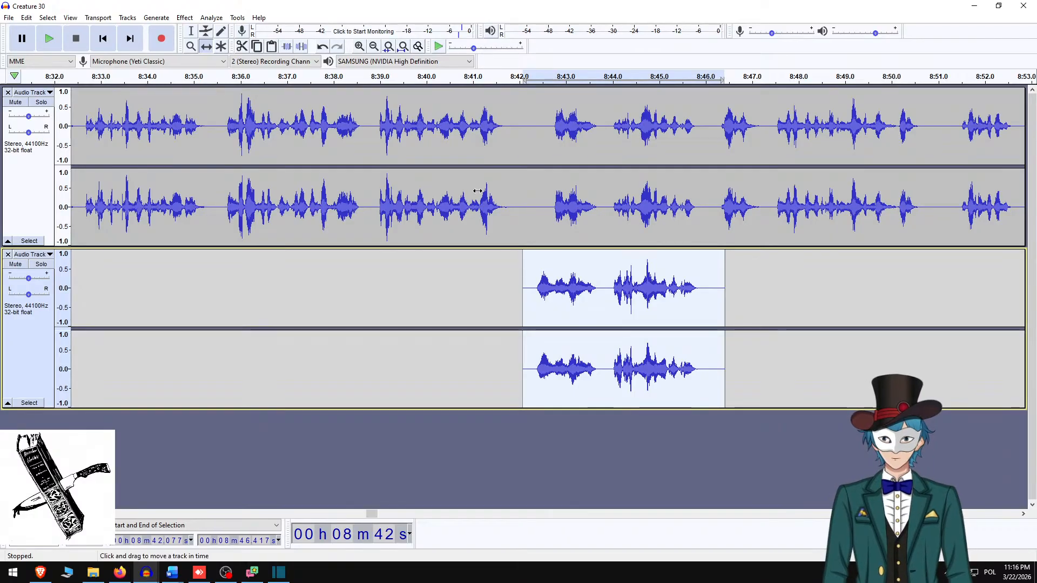
- Silence the original narration from about 8:42.26 to 8:46.10 and delete the new take's tail after about 8:46.11
left_click(191, 31)
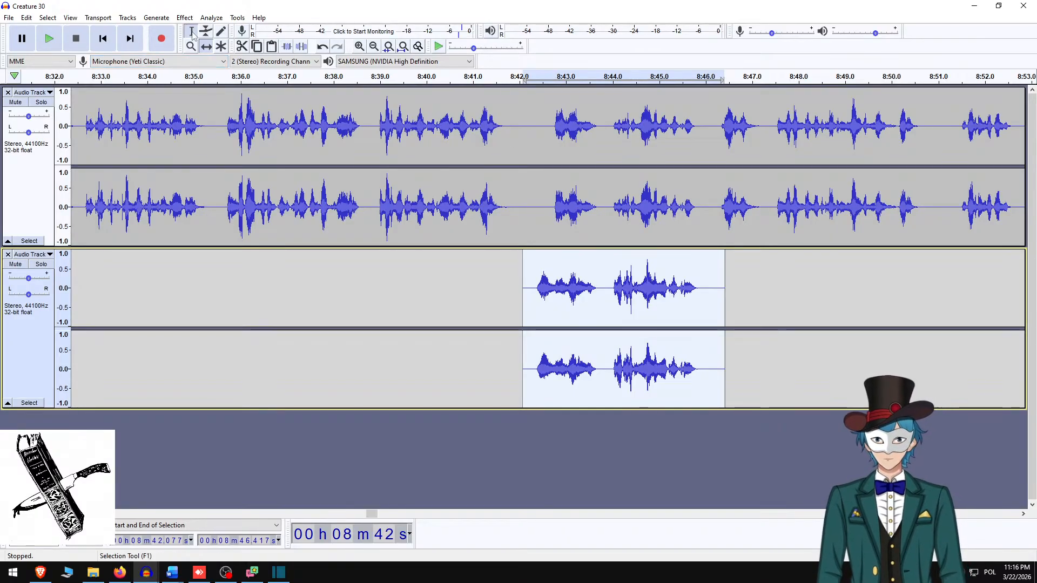
left_click_drag(532, 135, 709, 140)
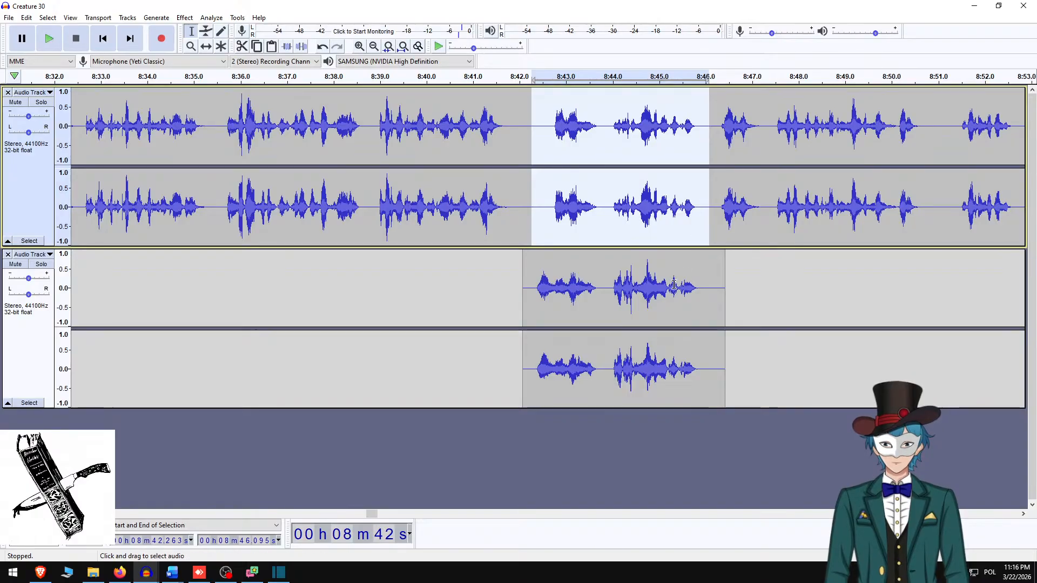
key("ctrl+l")
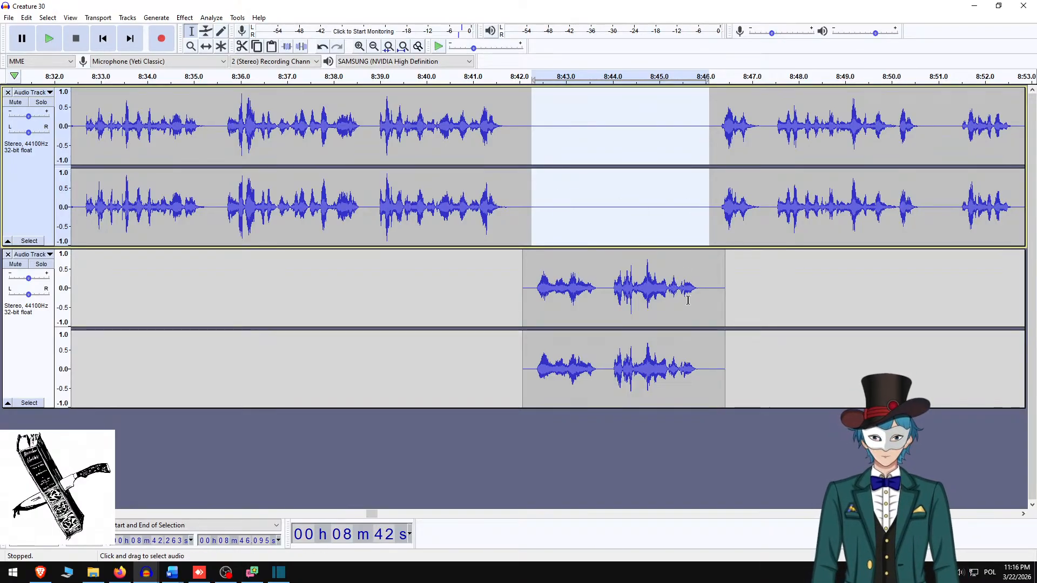
left_click_drag(710, 298, 749, 297)
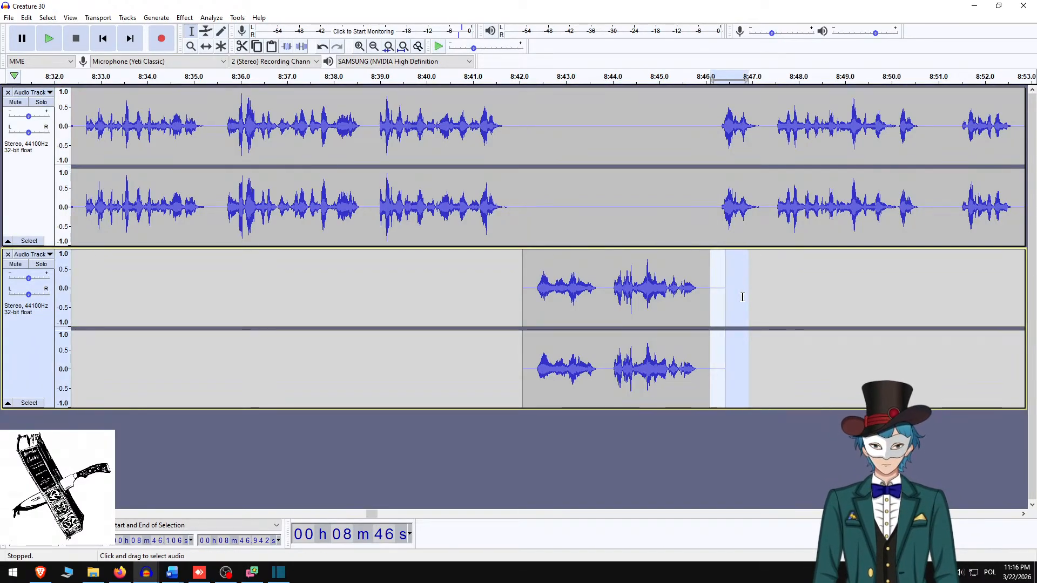
key("Delete")
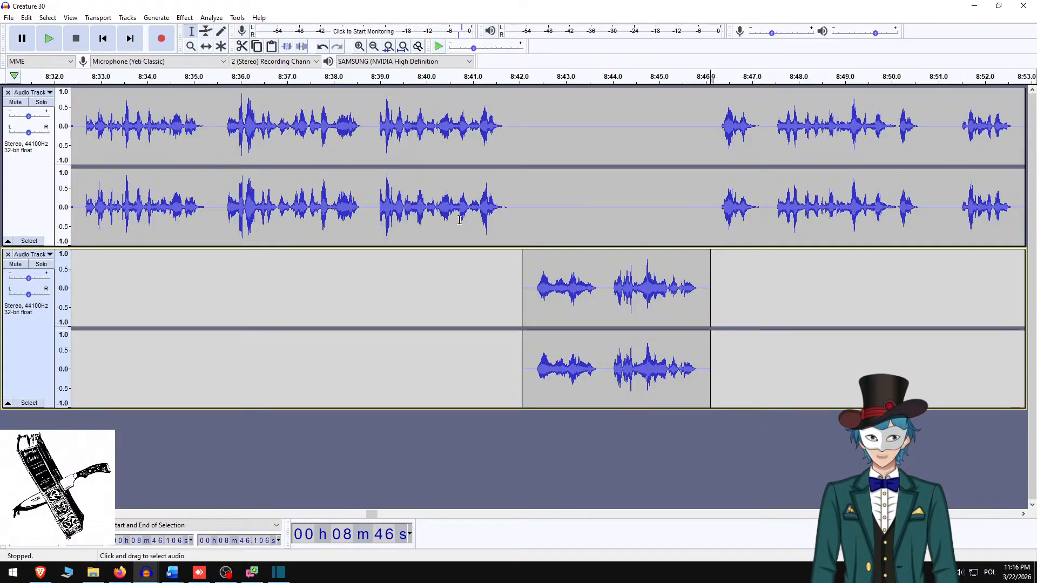
- Mix and render the original and replacement tracks into a single track, and save the project
left_click(26, 172)
left_click(34, 340, "shift")
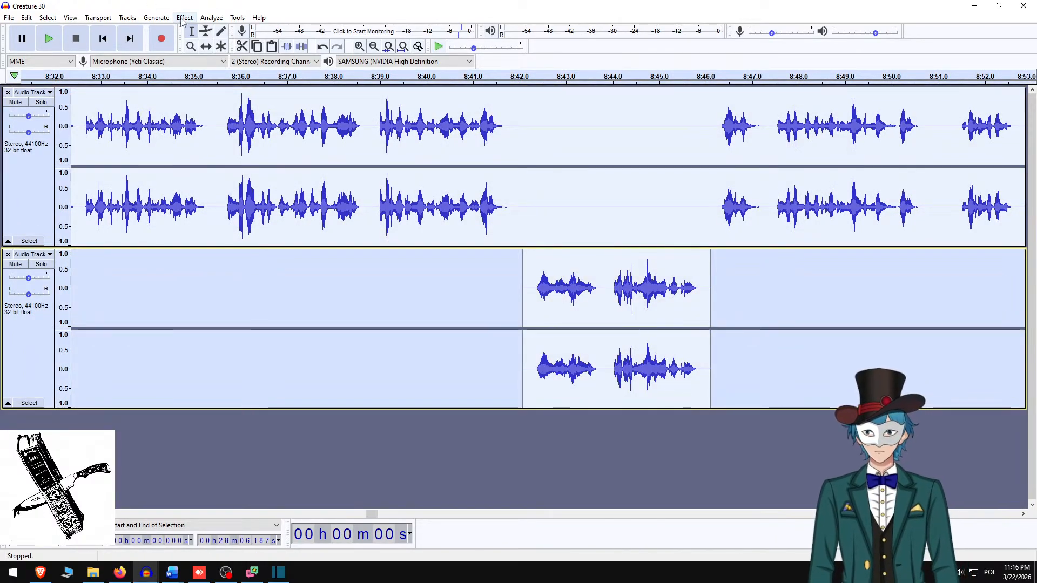
left_click(156, 17)
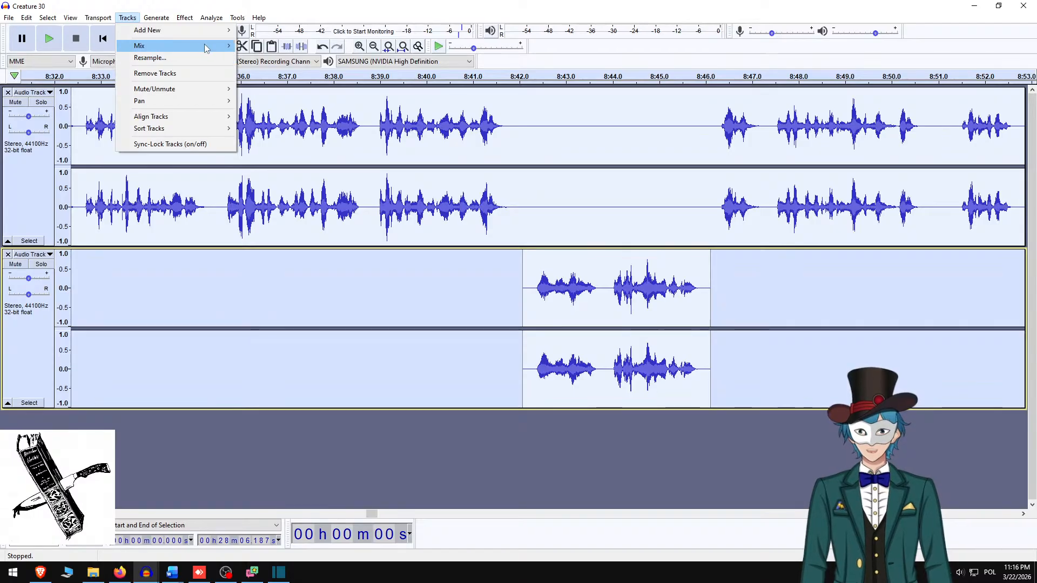
mouse_move(207, 46)
left_click(297, 59)
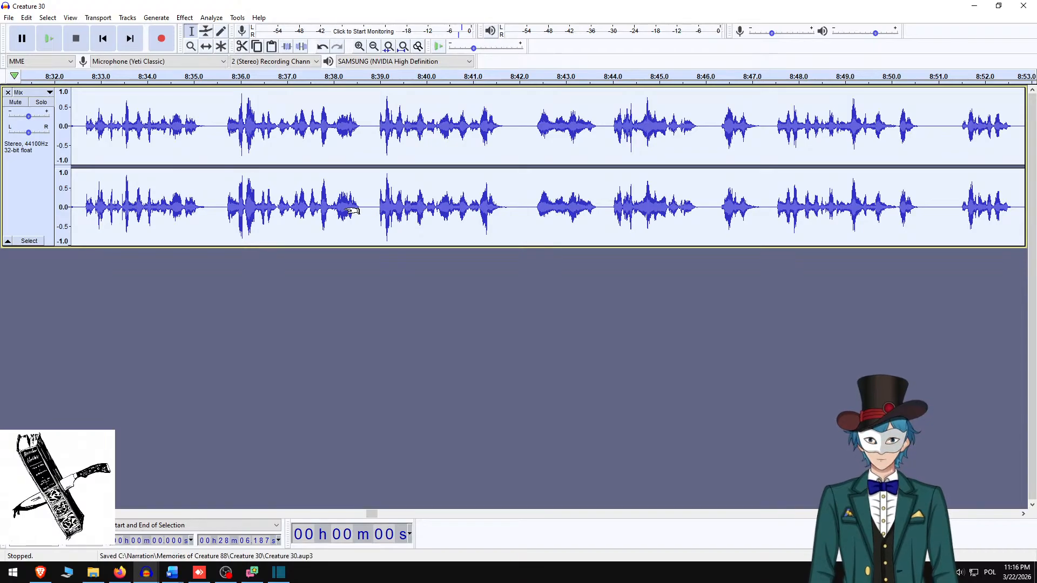
- Normalize the mixed track to a peak amplitude of -3.0 dB with DC offset removed
left_click(128, 17)
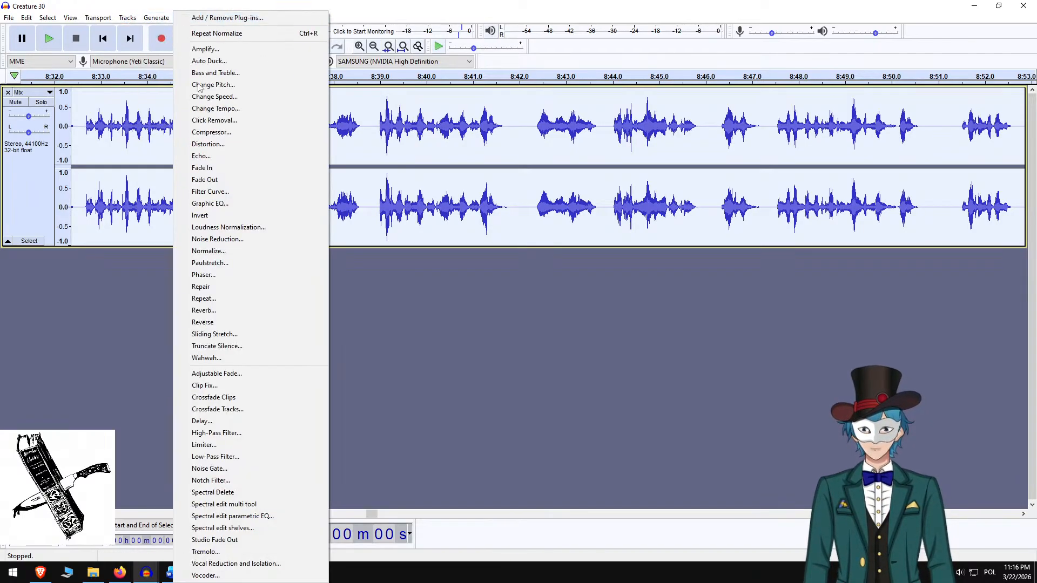
left_click(238, 253)
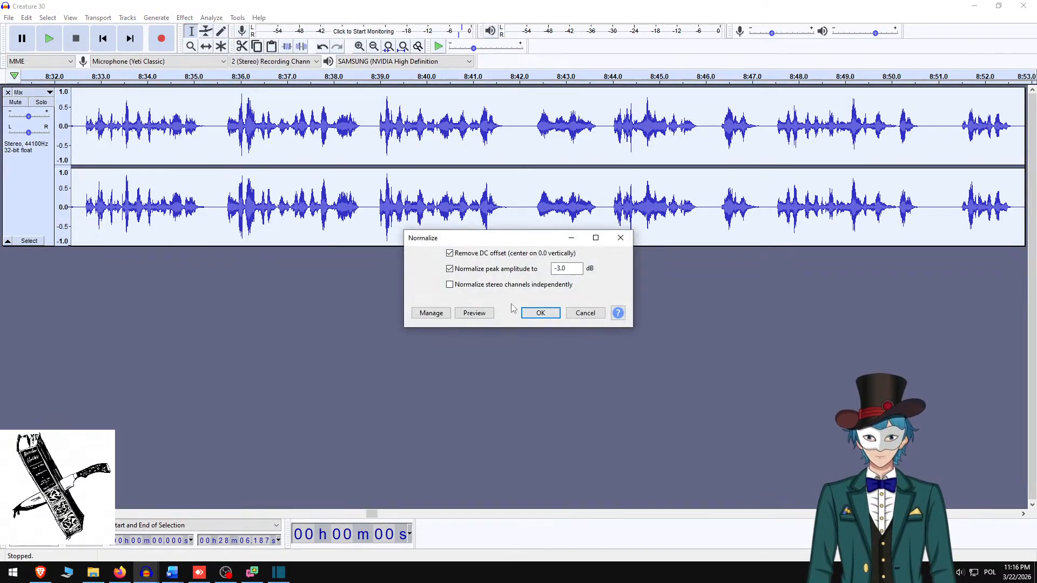
left_click(540, 313)
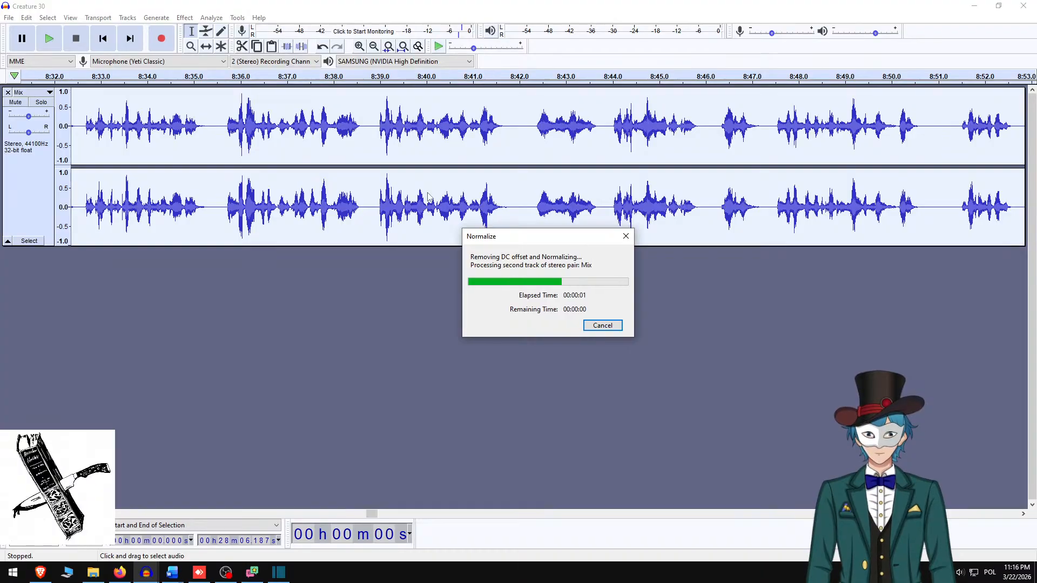
- Export the audio as the M4A file "Creature 30 v2.m4a" in the Creature 30 folder and switch back to Shotcut
key("ctrl+shift+e")
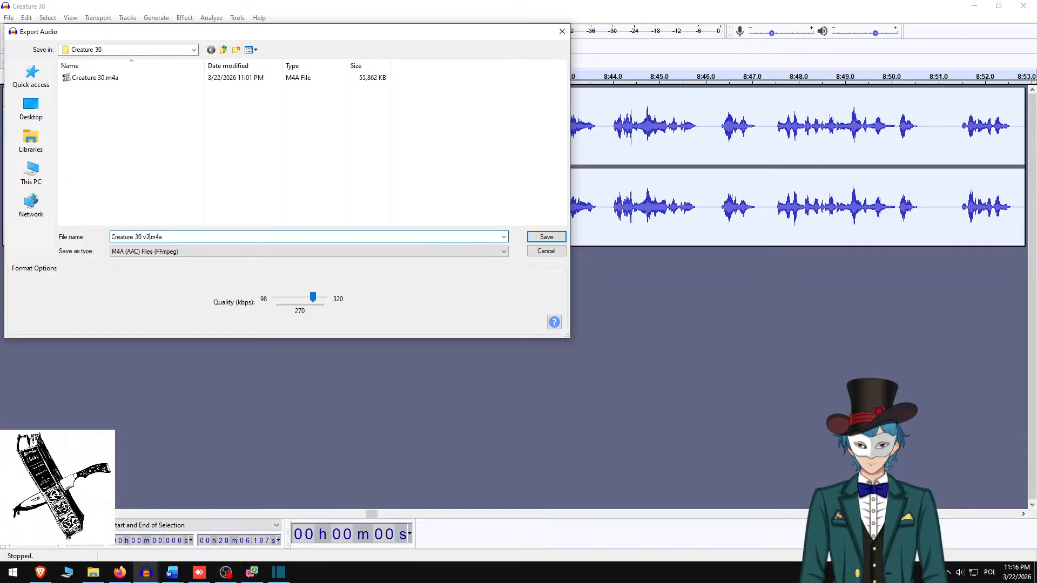
key("Return")
key("Return")
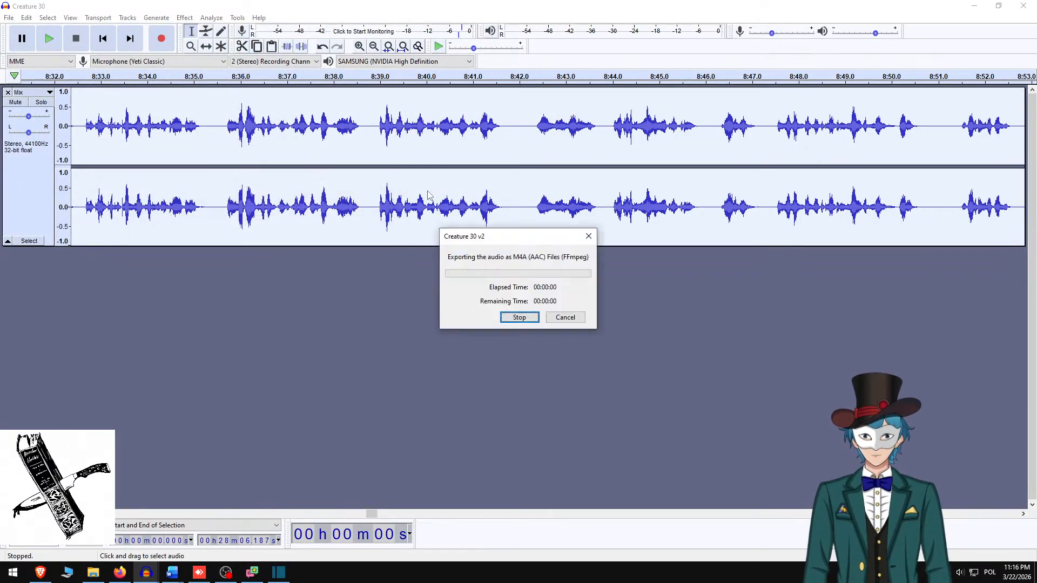
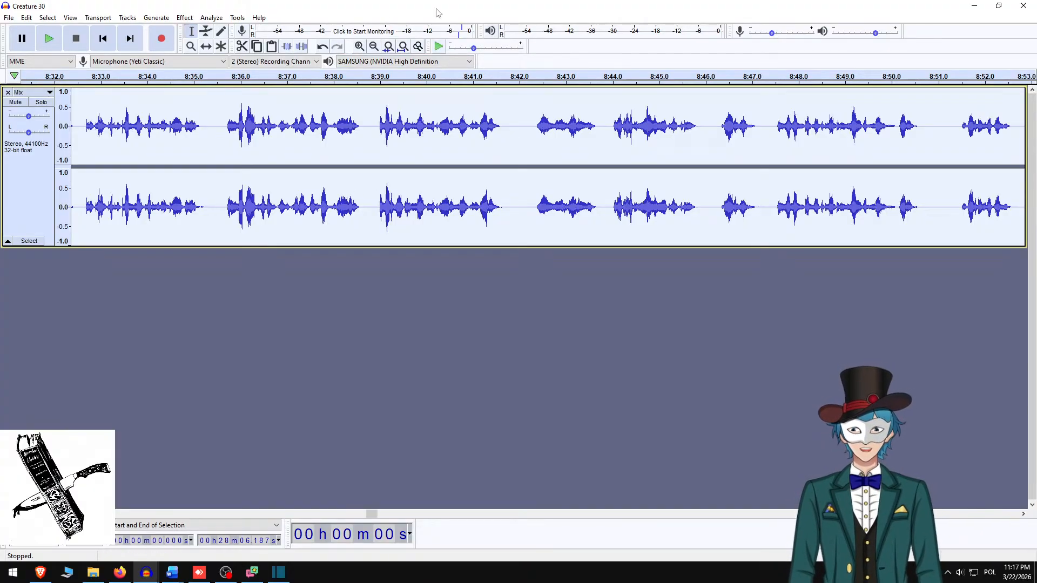
left_click_drag(508, 4, 0, 19)
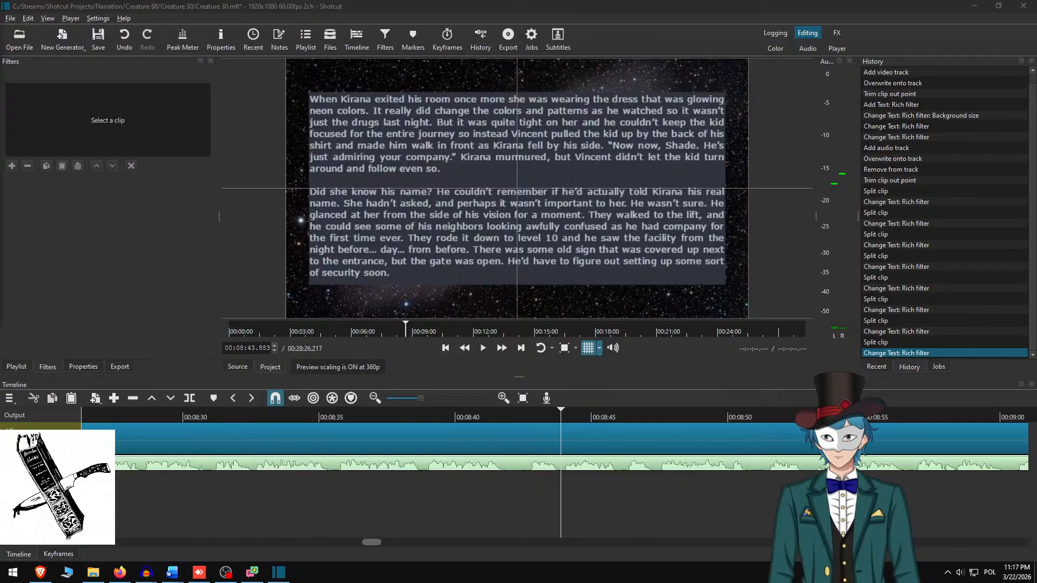
- Add a new audio track holding Creature 30 v2.m4a and ripple-delete the gap before it so the clip starts at the timeline's beginning
key("alt+Tab")
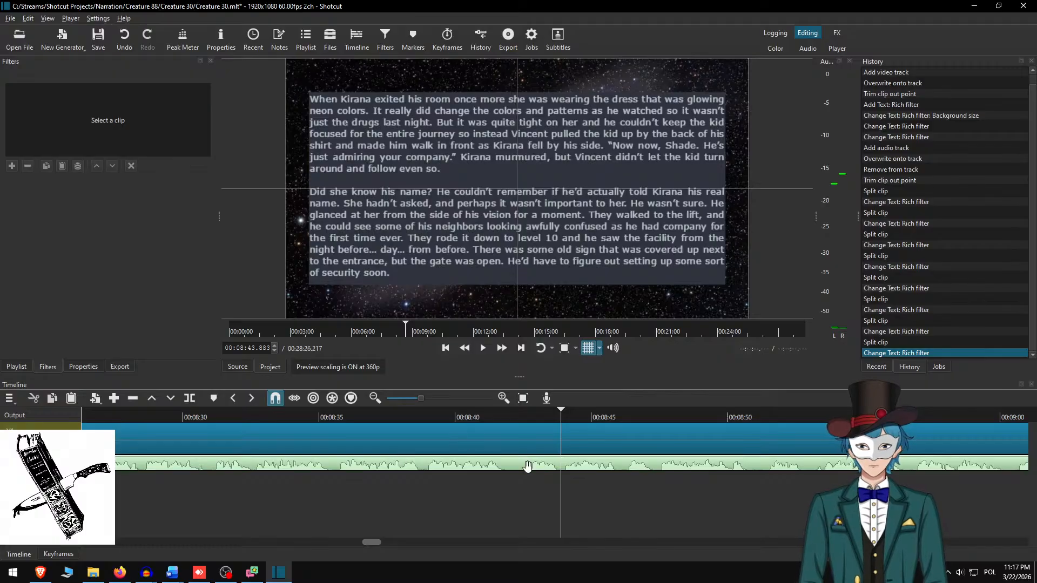
key("ctrl+u")
key("ctrl+o")
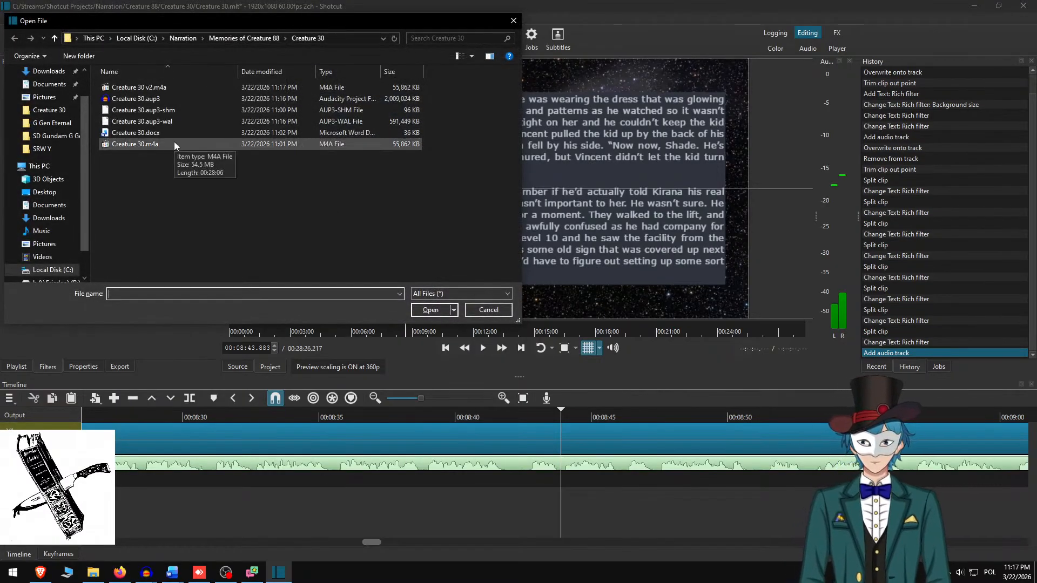
double_click(170, 87)
left_click_drag(517, 189, 589, 478)
right_click(520, 475)
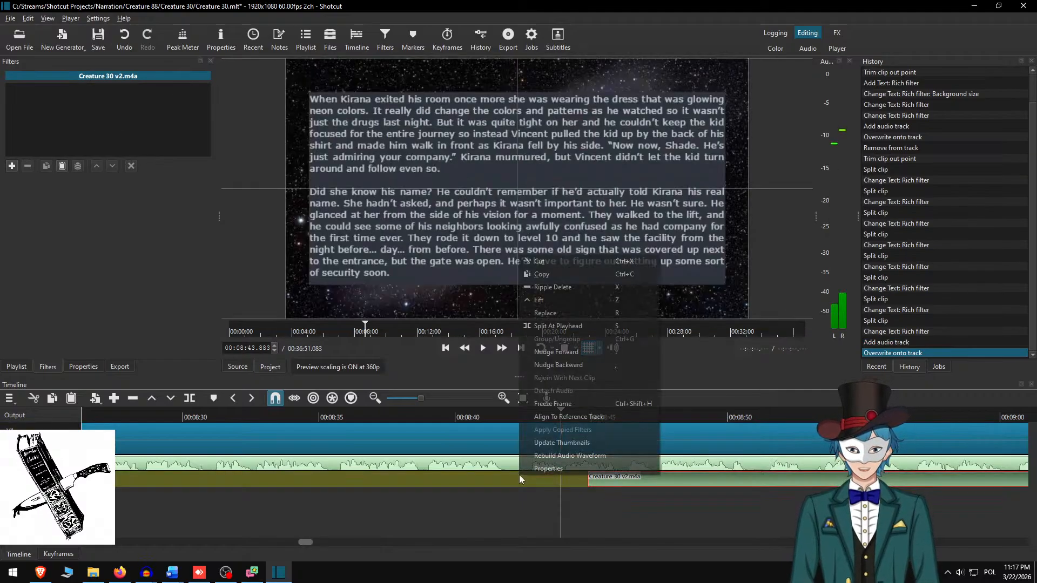
left_click(559, 287)
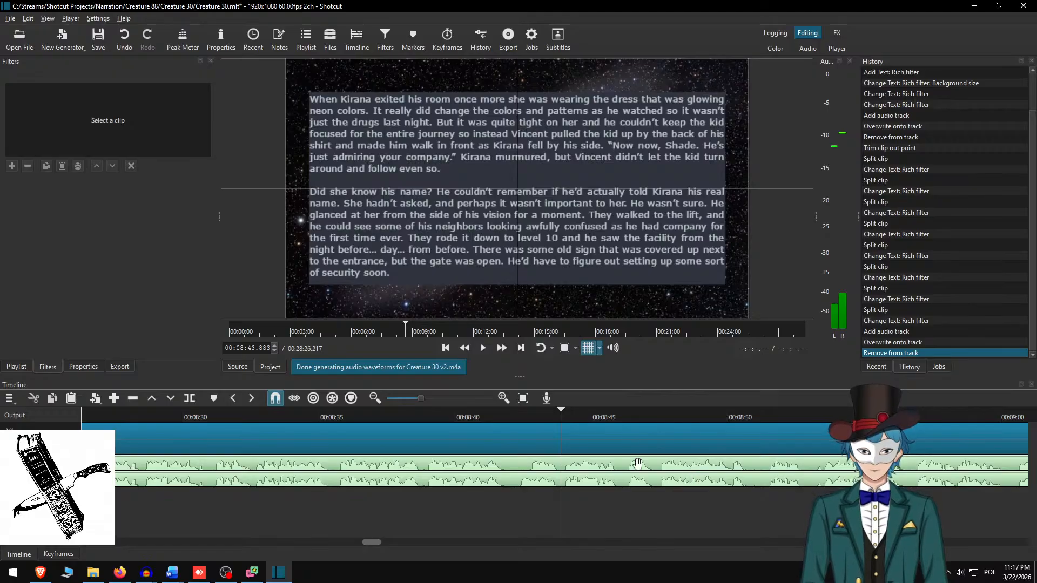
- Mute the original narration track and play the v2 audio through the corrected line around 8:42
key("ctrl+m")
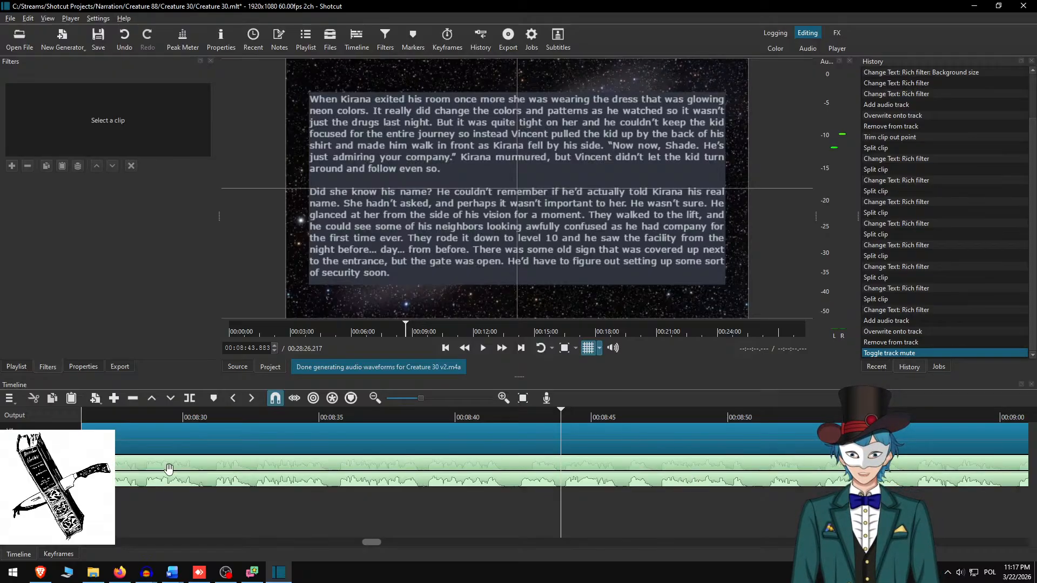
left_click(510, 420)
left_click(464, 419)
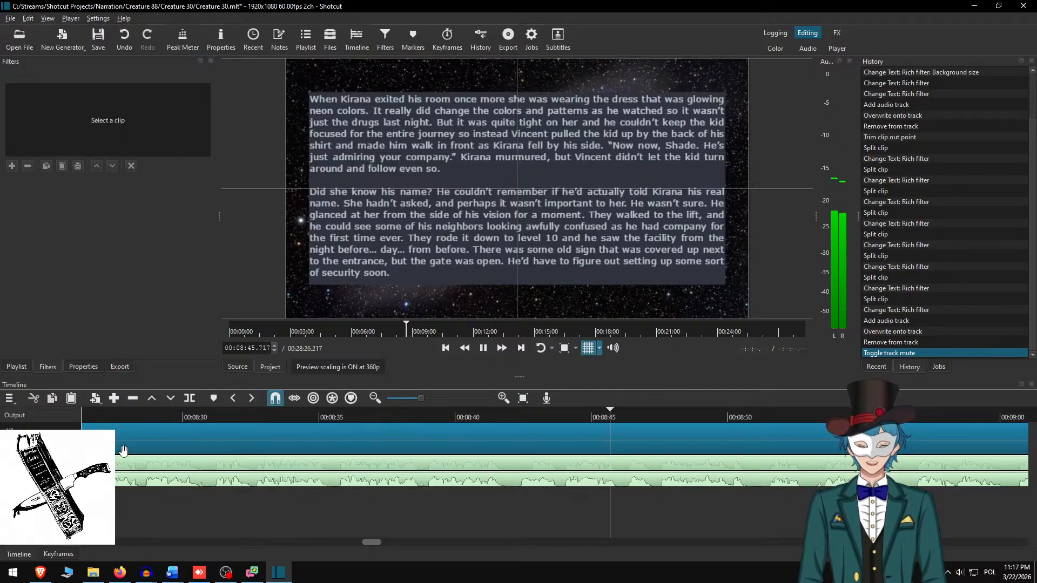
key("space")
- Remove the audio track containing the original narration
right_click(59, 463)
mouse_move(123, 482)
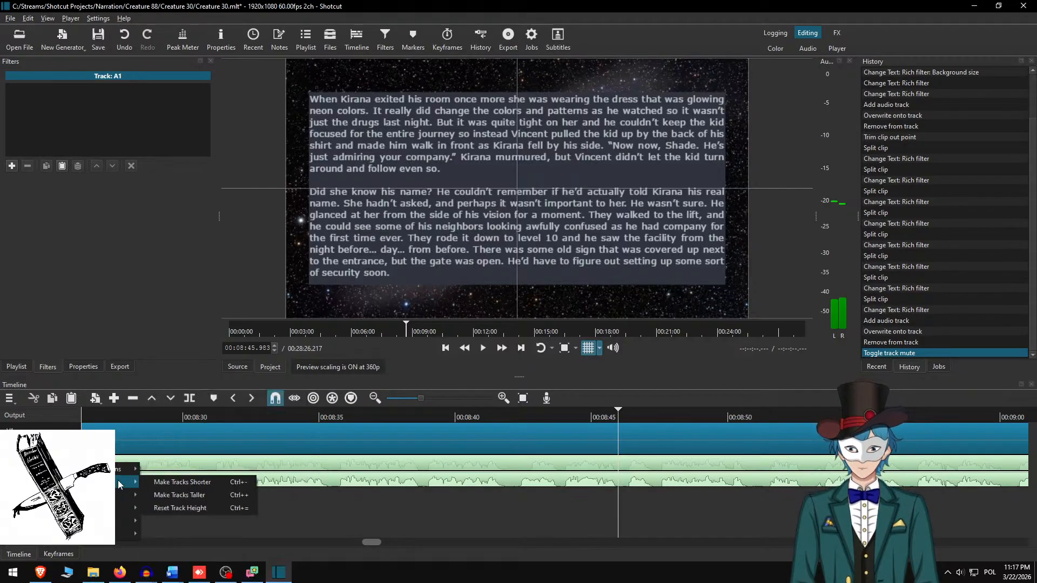
left_click(203, 501)
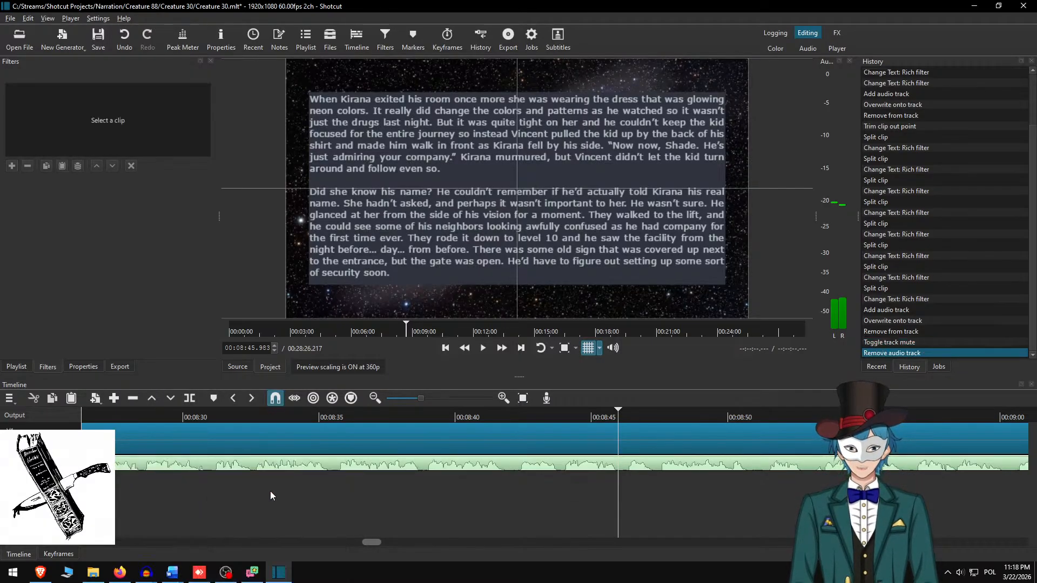
- Play the v2 narration from about 8:38 to check the corrected line and find where the displayed paragraphs end
left_click(423, 420)
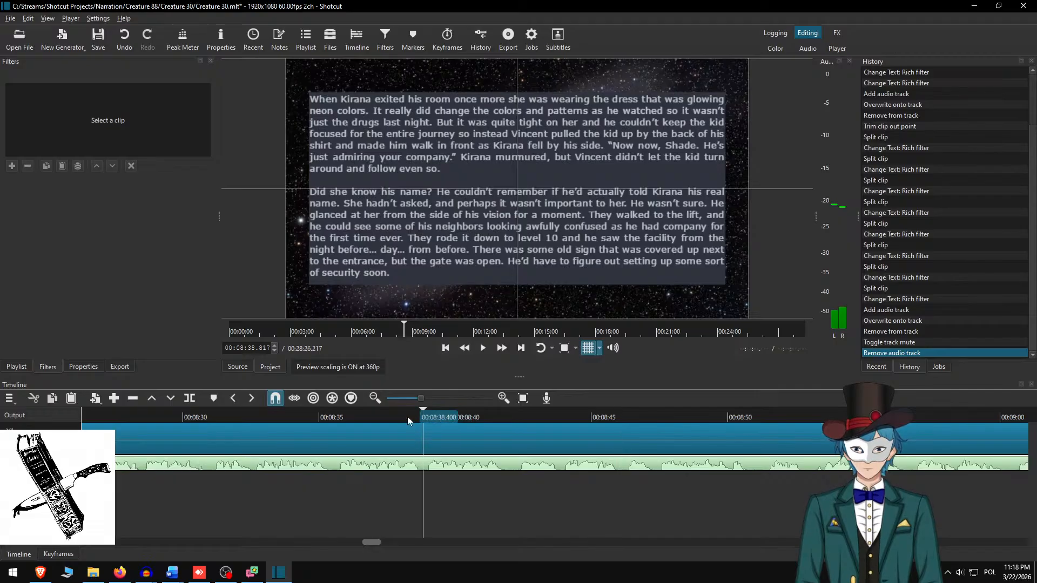
left_click(483, 348)
left_click(501, 348)
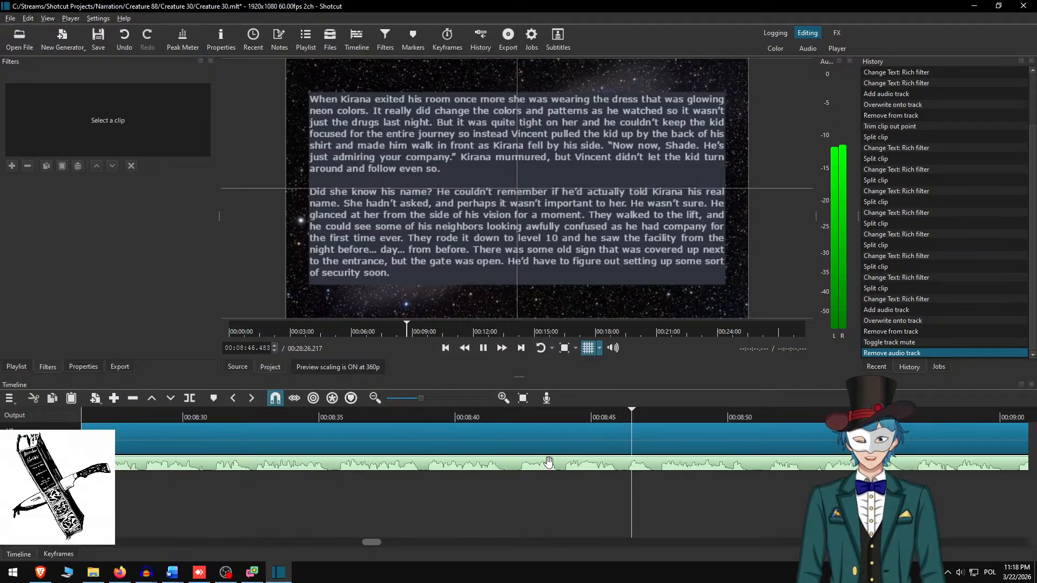
scroll(586, 460, "down", 11)
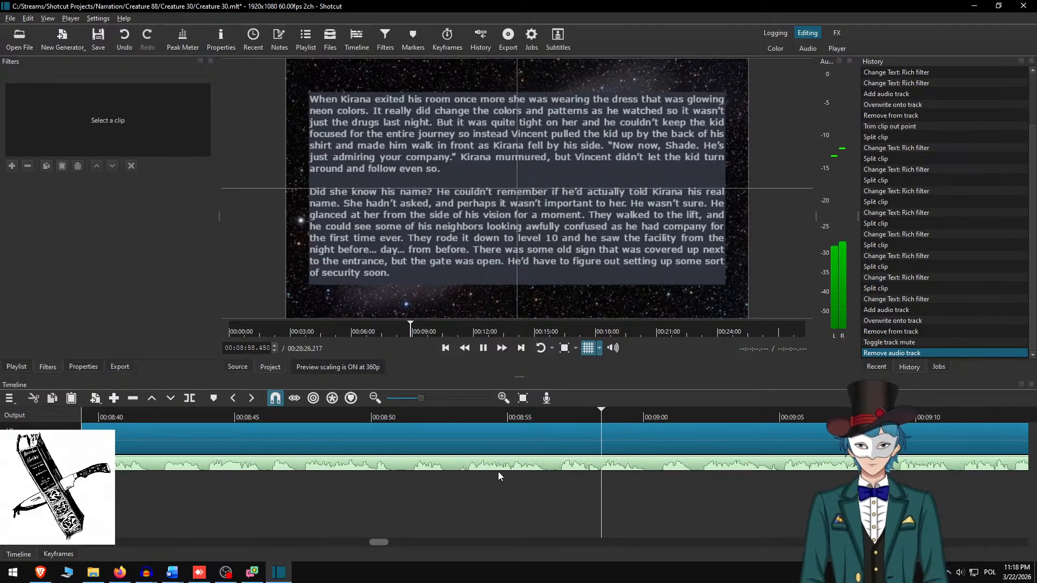
scroll(595, 479, "down", 6)
scroll(594, 478, "down", 4)
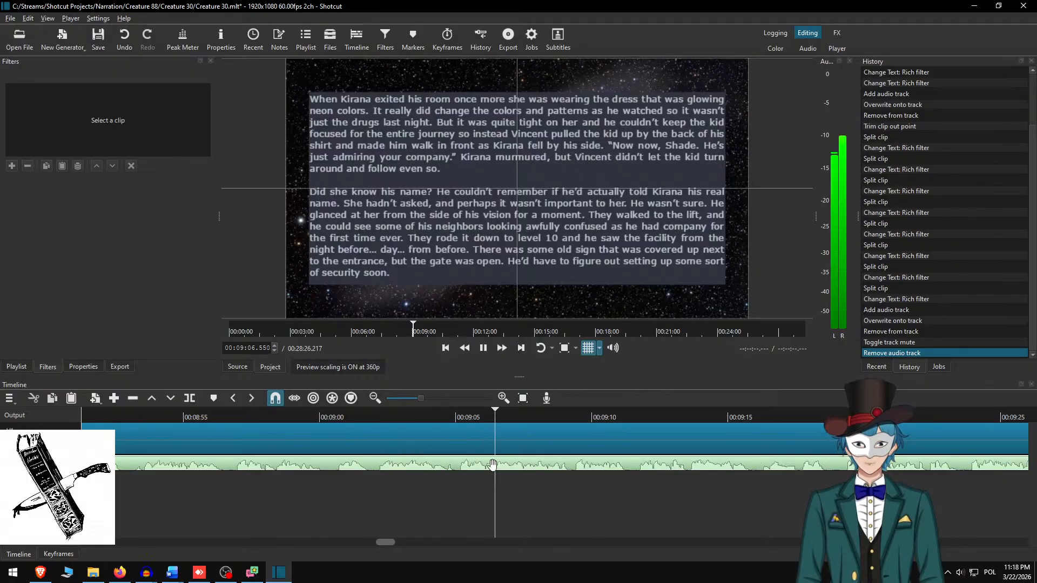
scroll(507, 464, "down", 1)
scroll(506, 464, "down", 4)
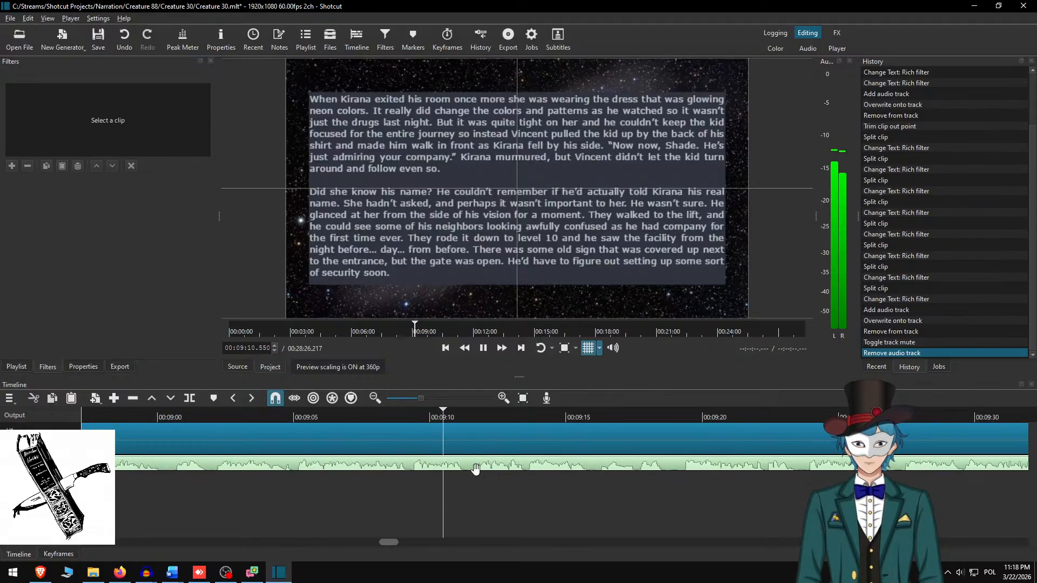
scroll(483, 468, "down", 3)
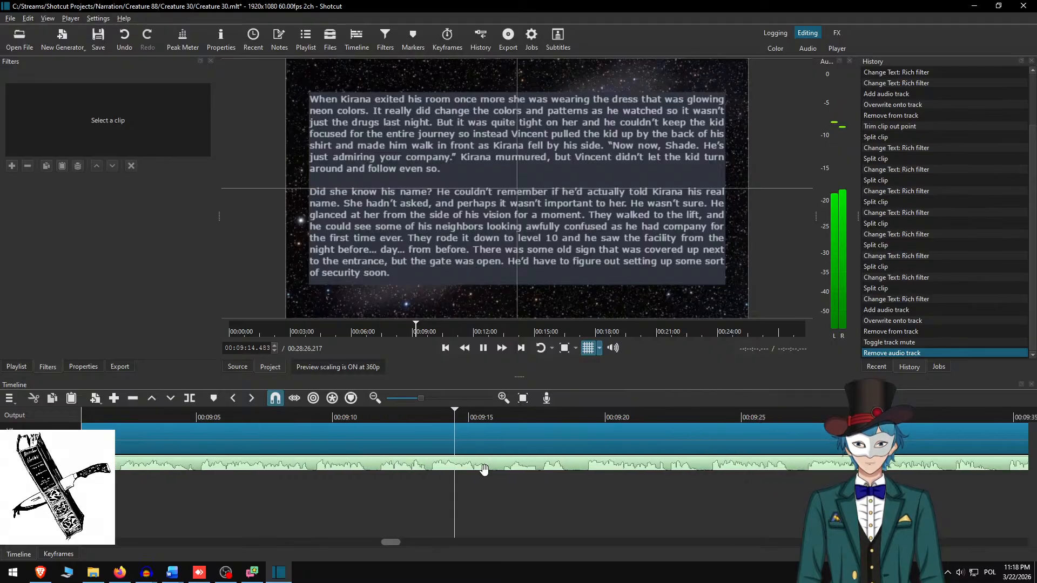
scroll(483, 469, "down", 2)
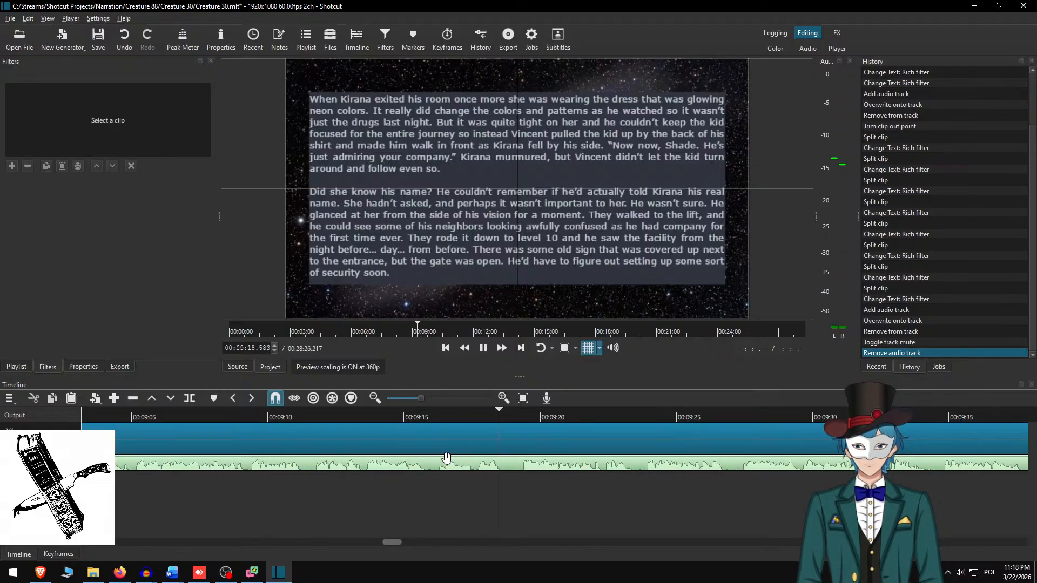
scroll(510, 479, "down", 7)
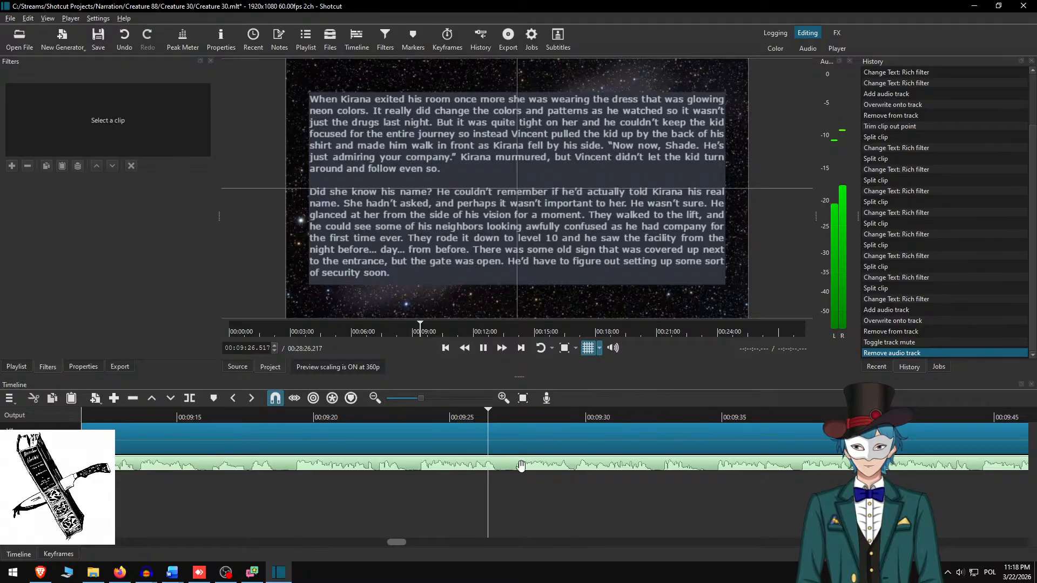
key("space")
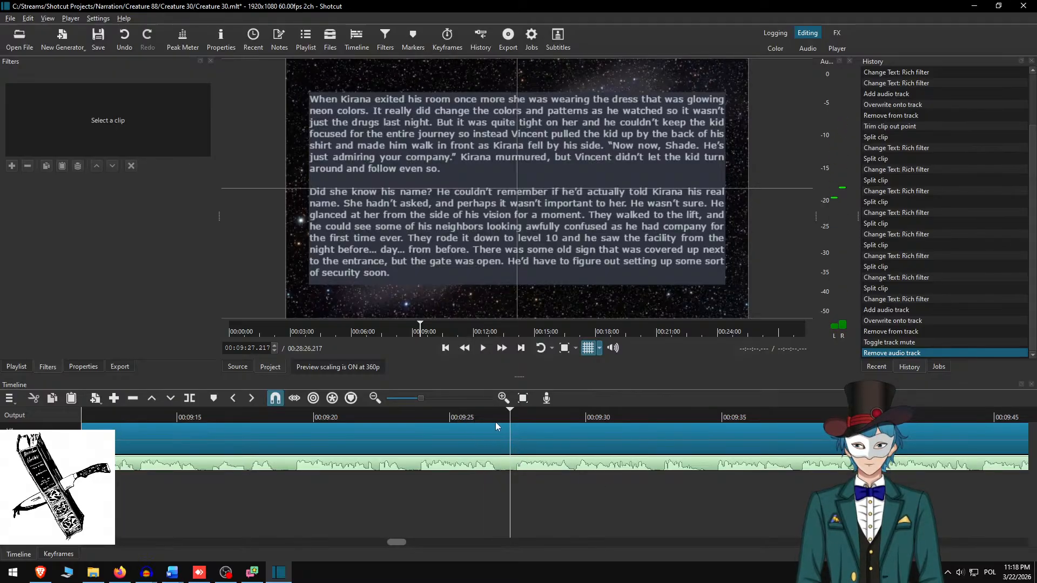
- Split the Hubble small.jpg background clip at 00:09:27.050, leaving the audio whole, and select the part after the cut
left_click(495, 418)
key("s")
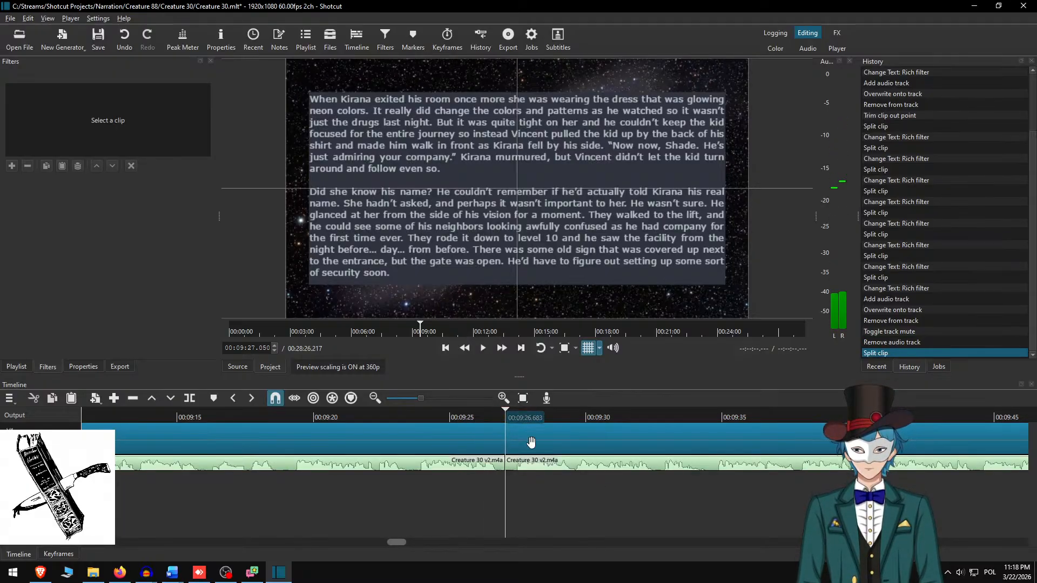
key("ctrl+z")
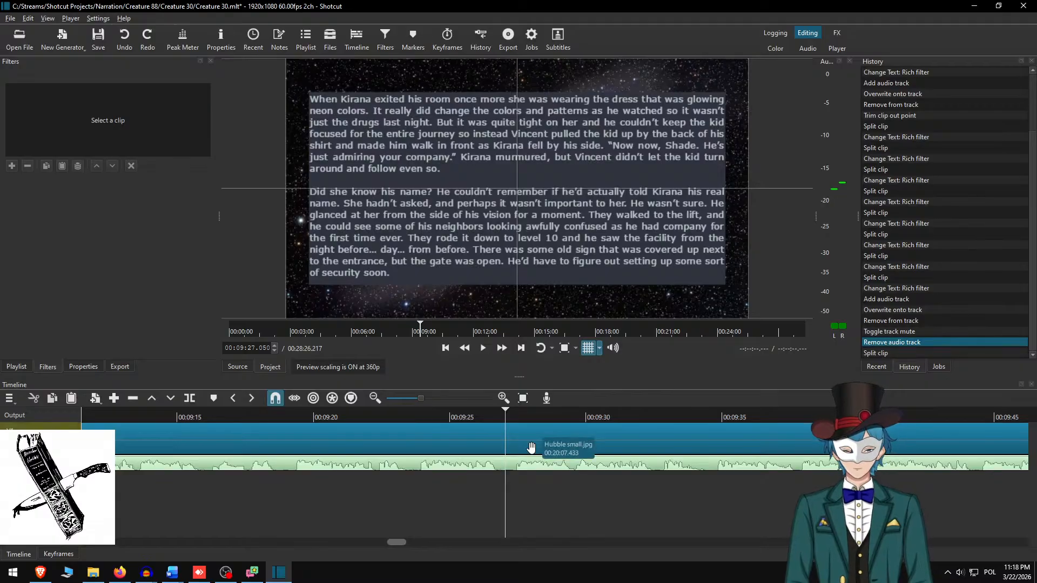
key("s")
left_click(530, 432)
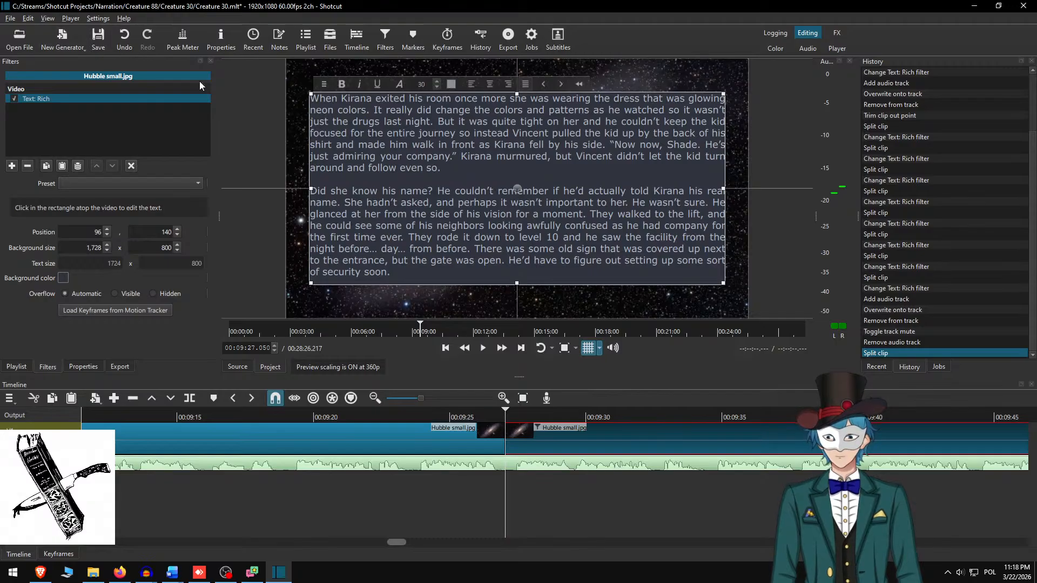
- In Word, delete the two used paragraphs, copy the next two from "The pool made him realize" to "some just waking up.", and return to Shotcut
key("alt+Tab")
key("alt+Tab")
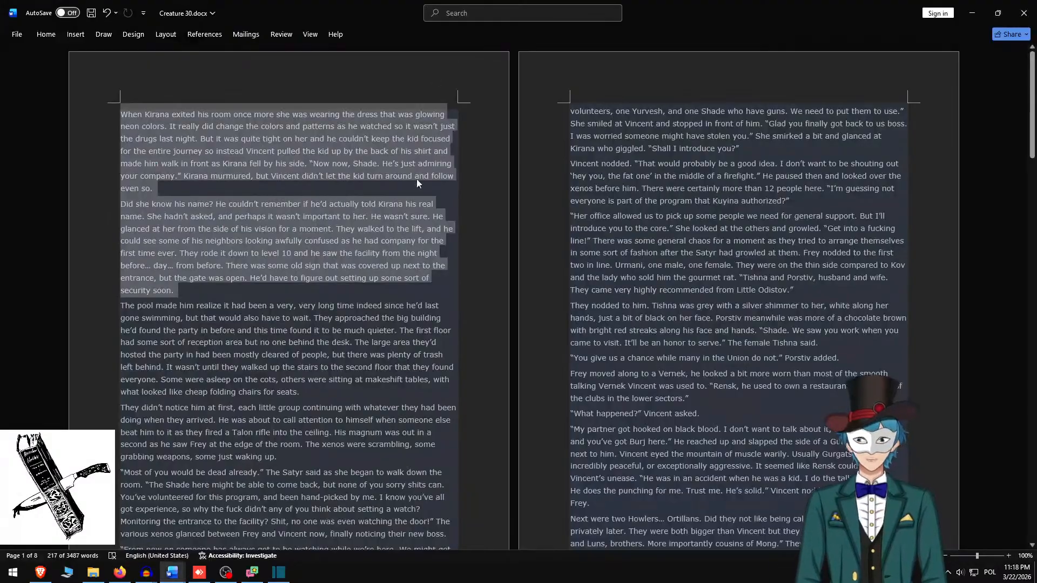
key("Delete")
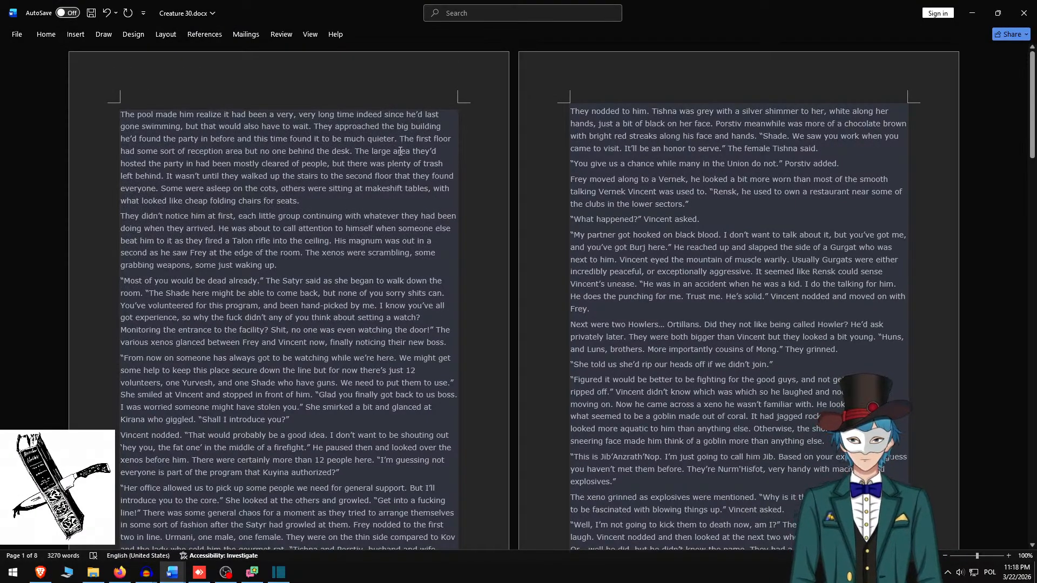
scroll(341, 223, "down", 10)
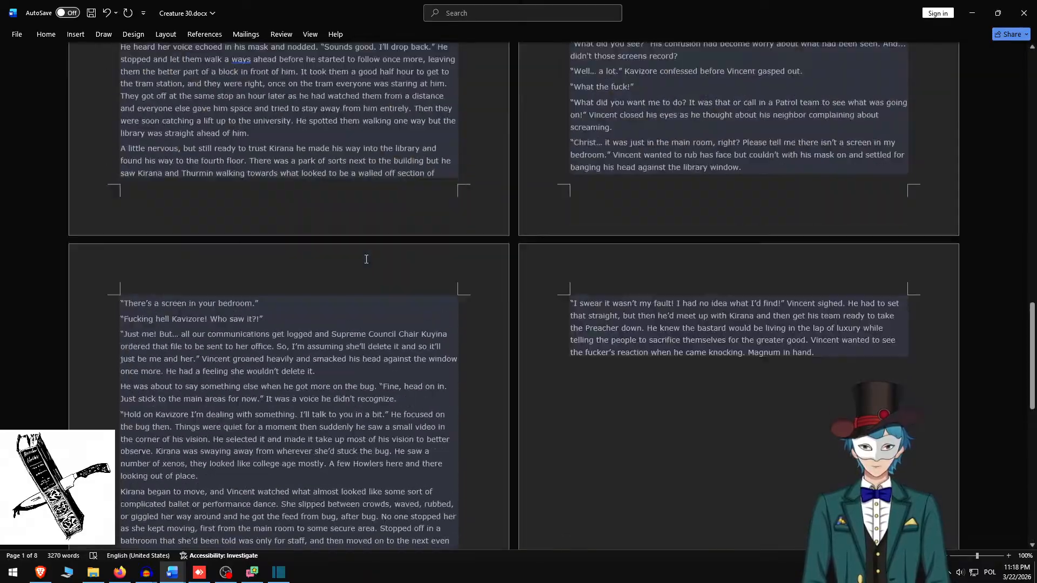
scroll(340, 254, "up", 10)
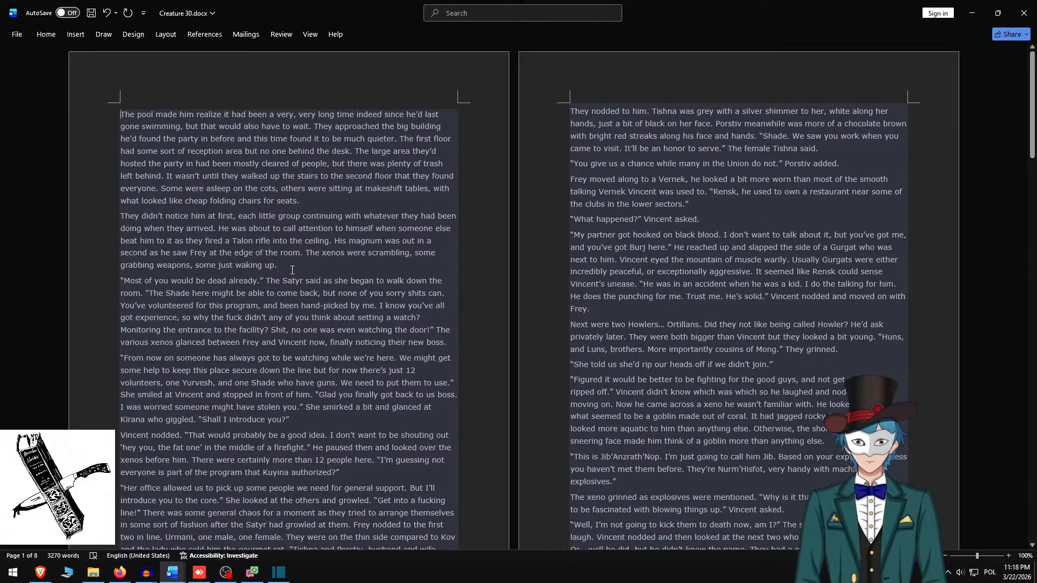
left_click(292, 269, "shift")
key("ctrl+c")
key("alt+Tab")
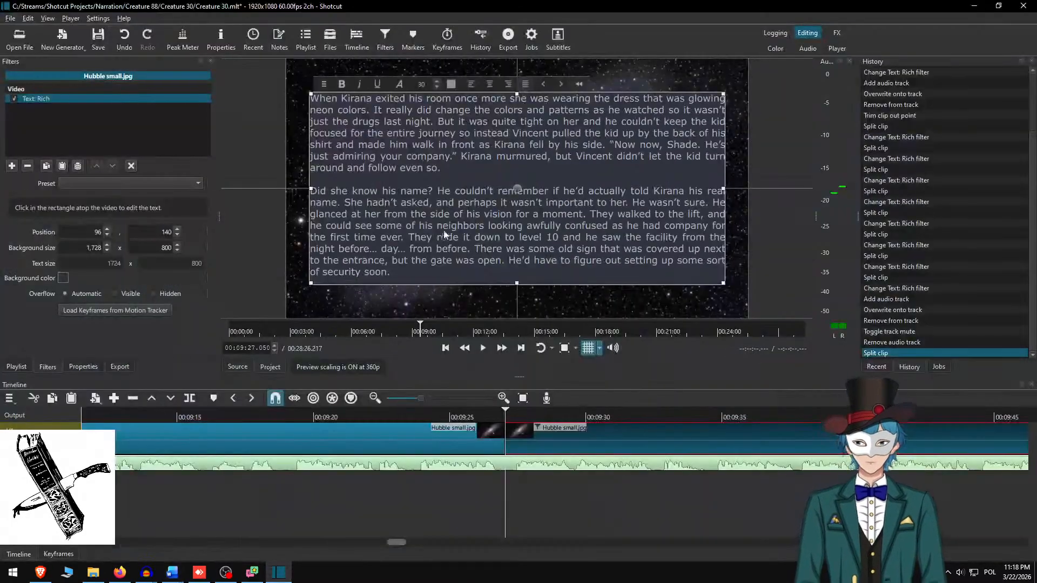
- Replace the selected clip's rich text with the copied paragraphs and insert a blank line between them
left_click(433, 190)
key("ctrl+a")
key("ctrl+v")
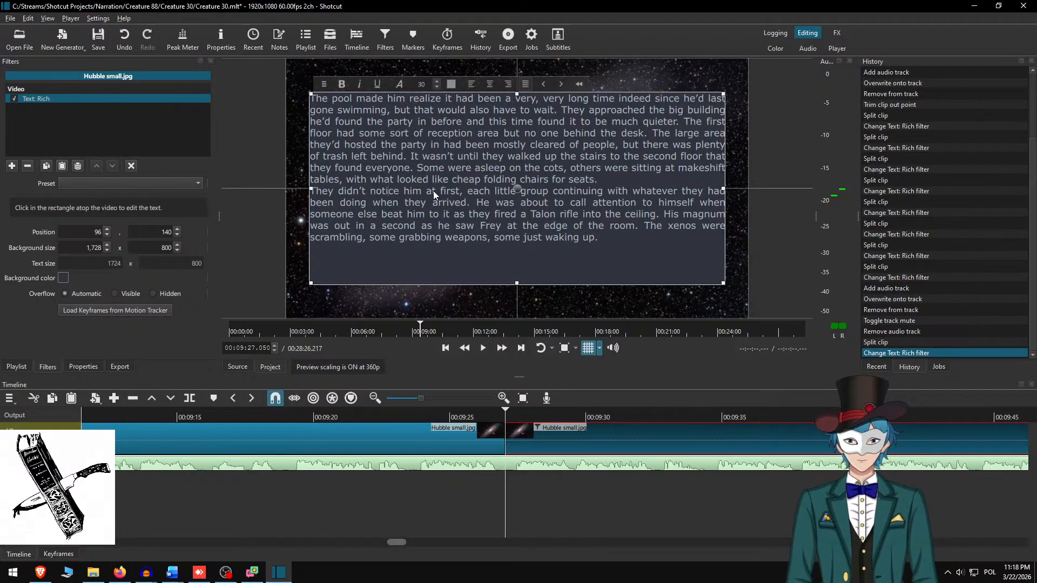
key("Return")
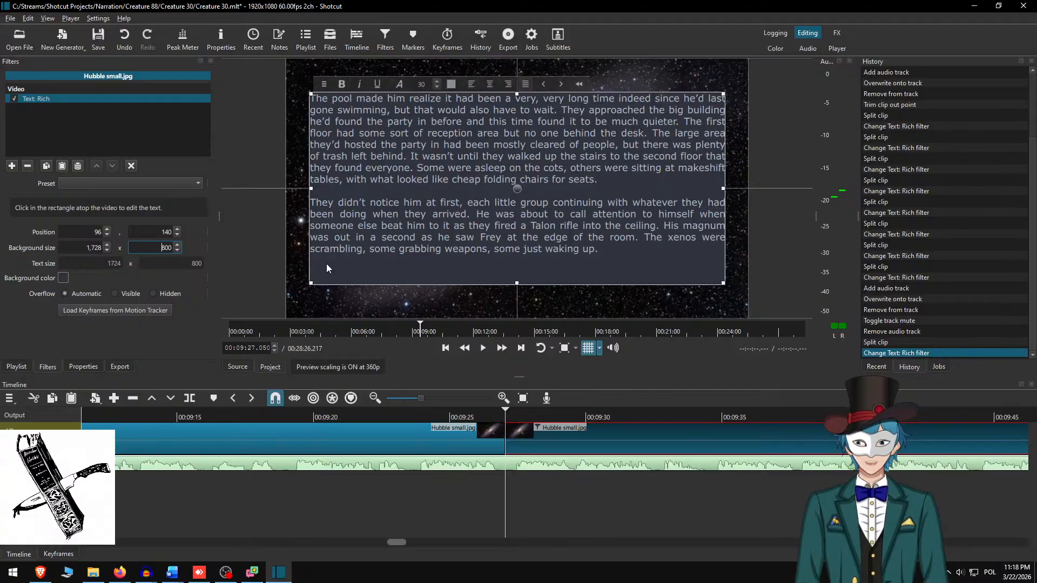
- Set the text background height to 700 and move the text box down to vertical position 190, centred in the frame
key("shift+Right")
key("shift+Right")
type("65")
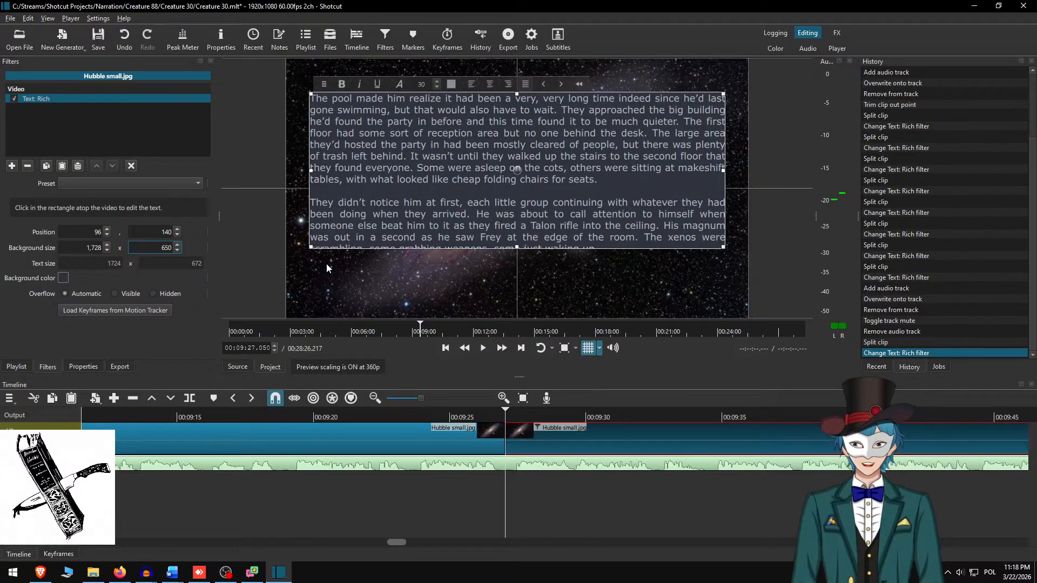
key("shift+Left")
key("shift+Left")
type("70")
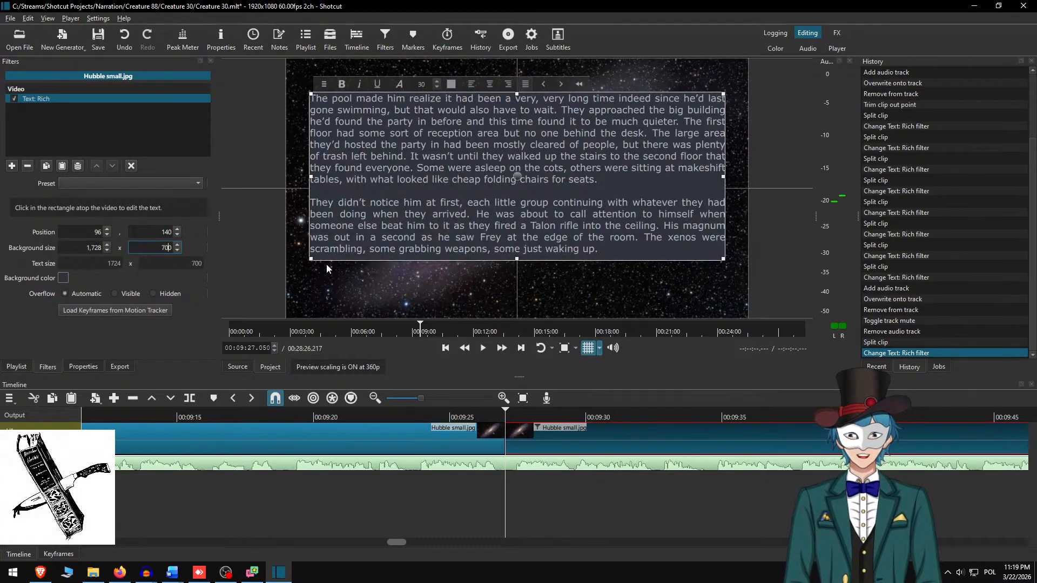
left_click_drag(517, 177, 516, 199)
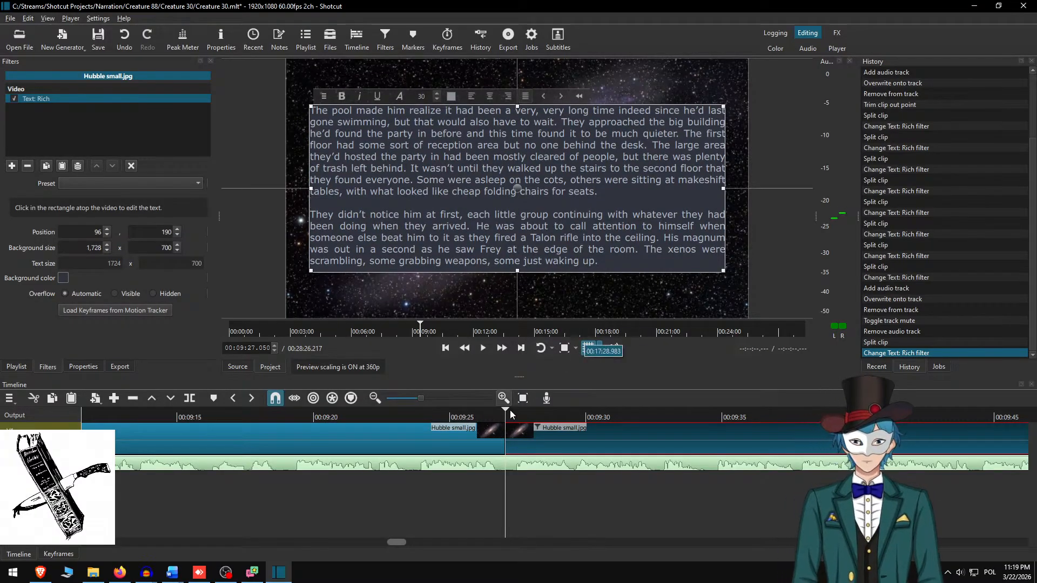
- Play the narration to the end of the displayed paragraphs and split the background clip at 00:10:22.900
left_click(522, 430)
left_click(431, 415)
left_click(505, 348)
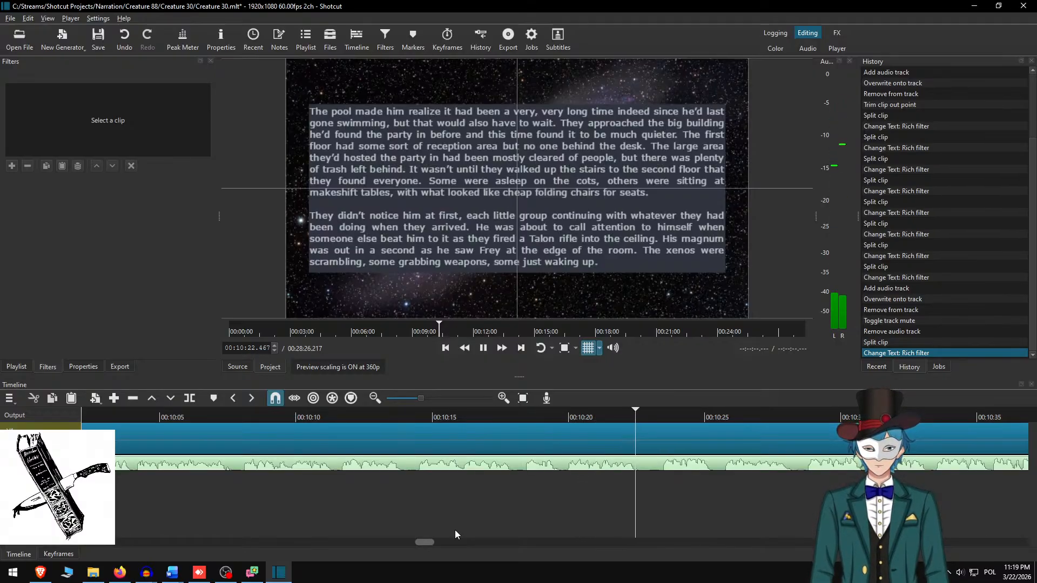
key("space")
key("s")
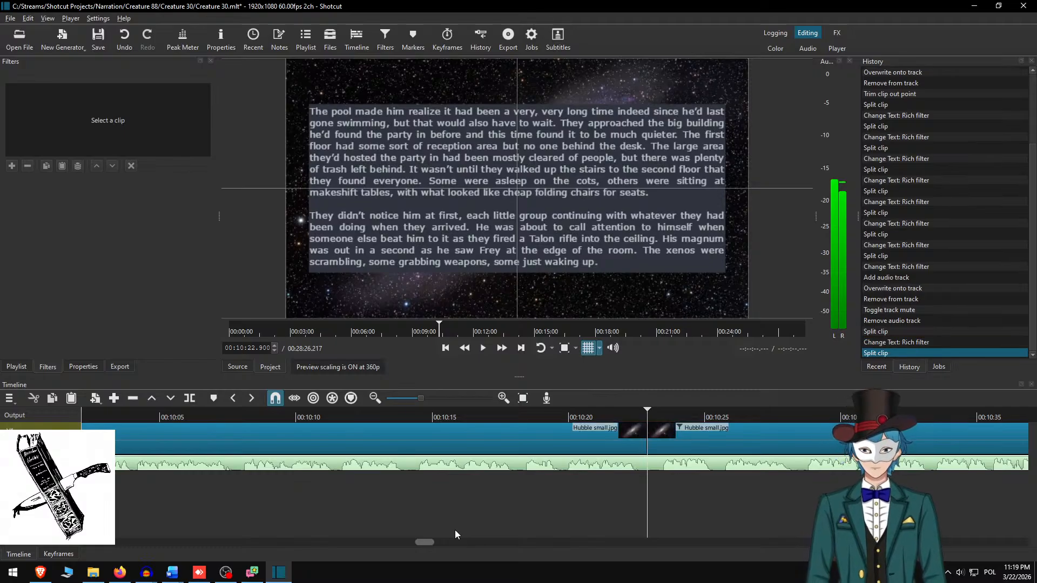
- In Word, delete the two used paragraphs, copy the next two from "Most of you would be dead already." to "Shall I introduce you?", and return to Shotcut
key("alt+Tab")
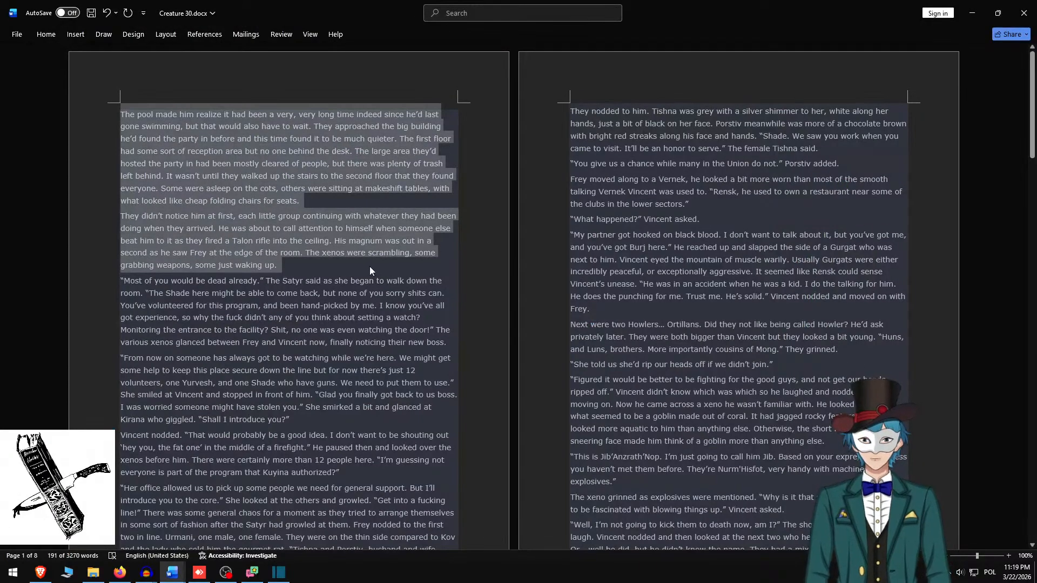
key("Delete")
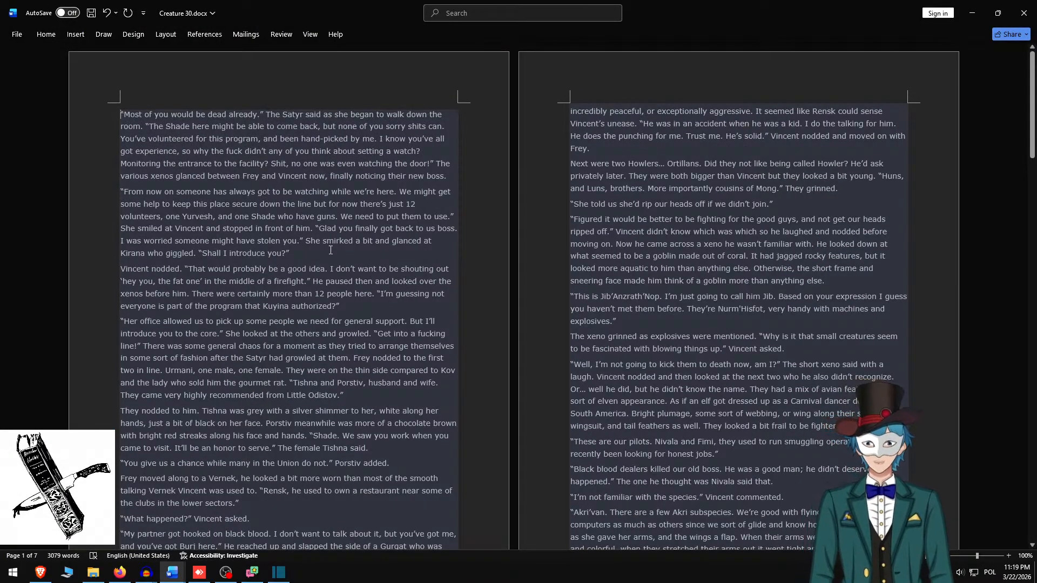
left_click(330, 256, "shift")
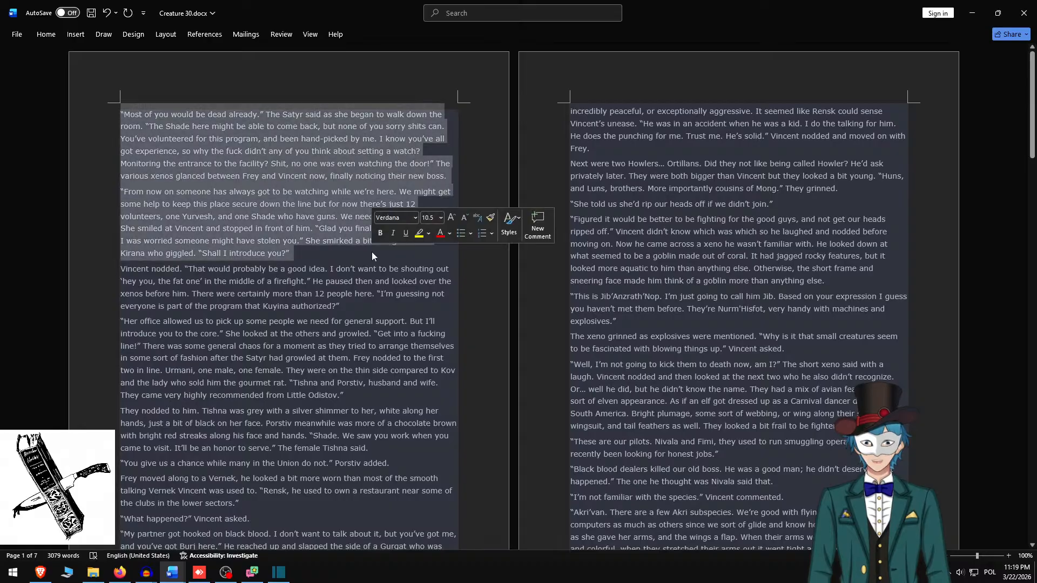
key("ctrl+c")
key("alt+Tab")
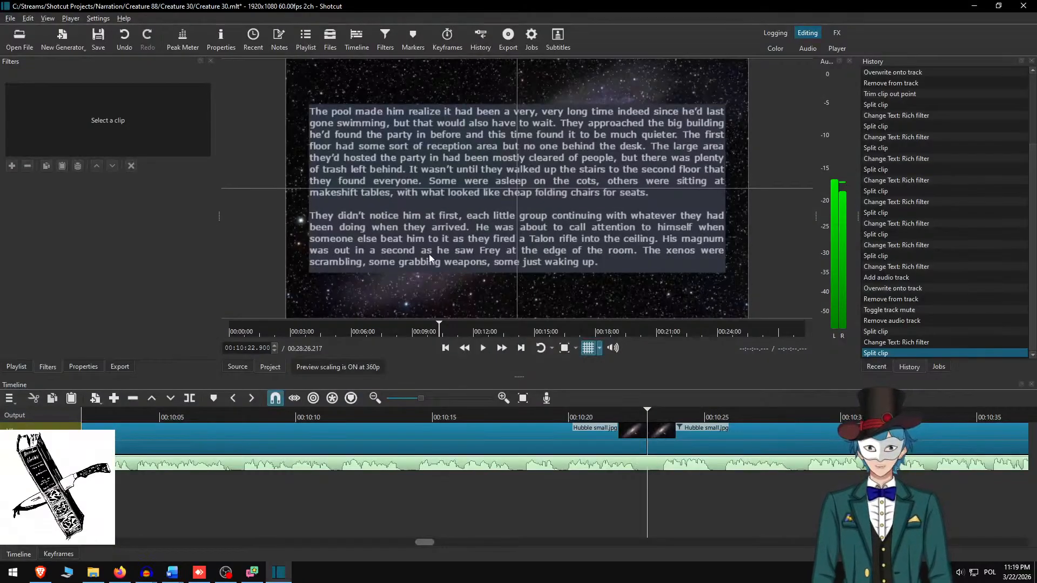
- Replace the rich text of the clip starting at 00:10:22.900 with the copied paragraphs and insert a blank line between them
left_click(661, 440)
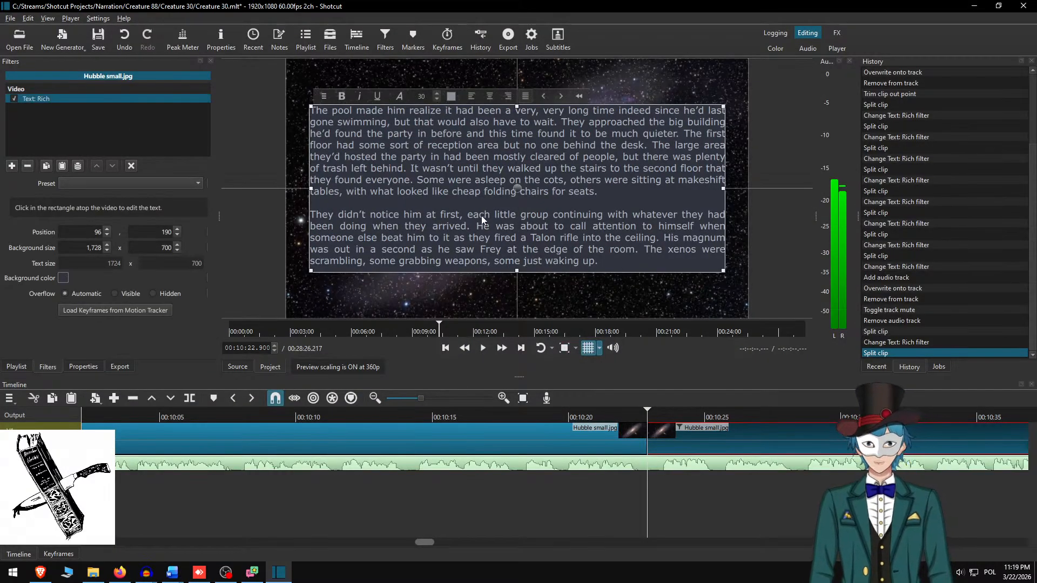
left_click(482, 220)
key("ctrl+a")
key("ctrl+v")
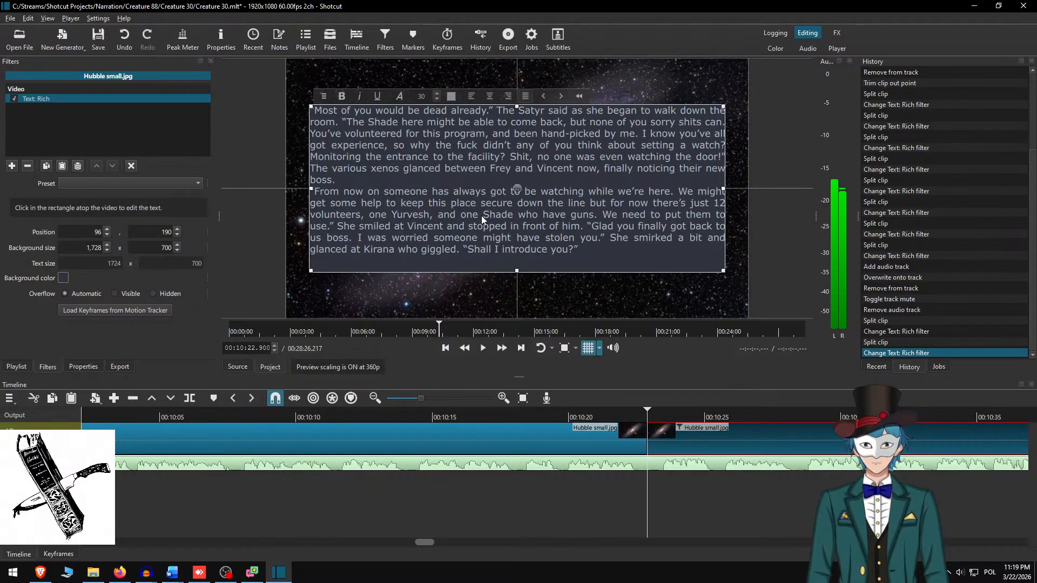
key("Return")
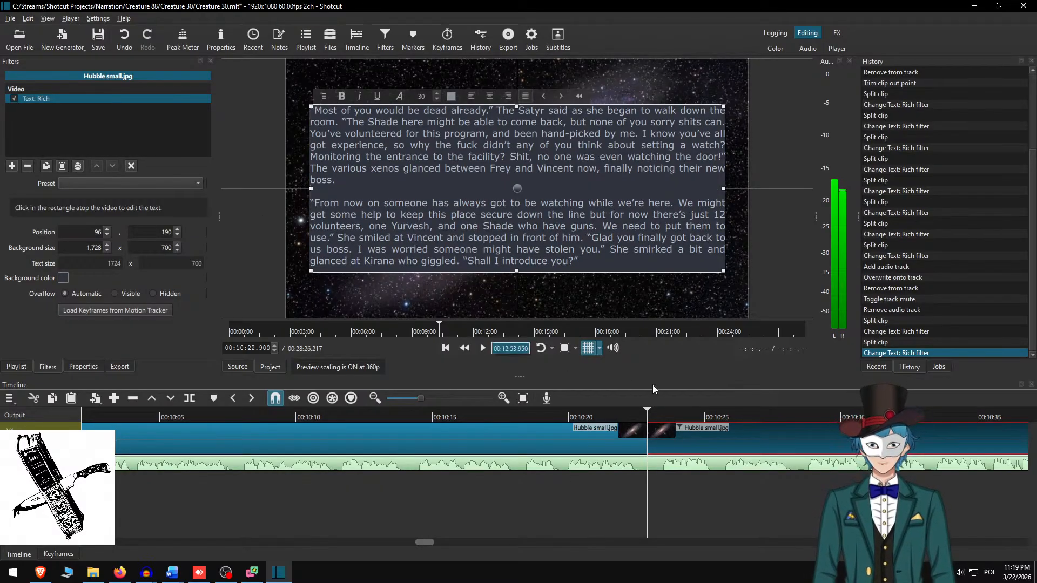
- Play the narration from just before the last cut to the end of the displayed paragraphs and split the background clip at 00:11:22.800
left_click(678, 432)
left_click(540, 414)
key("space")
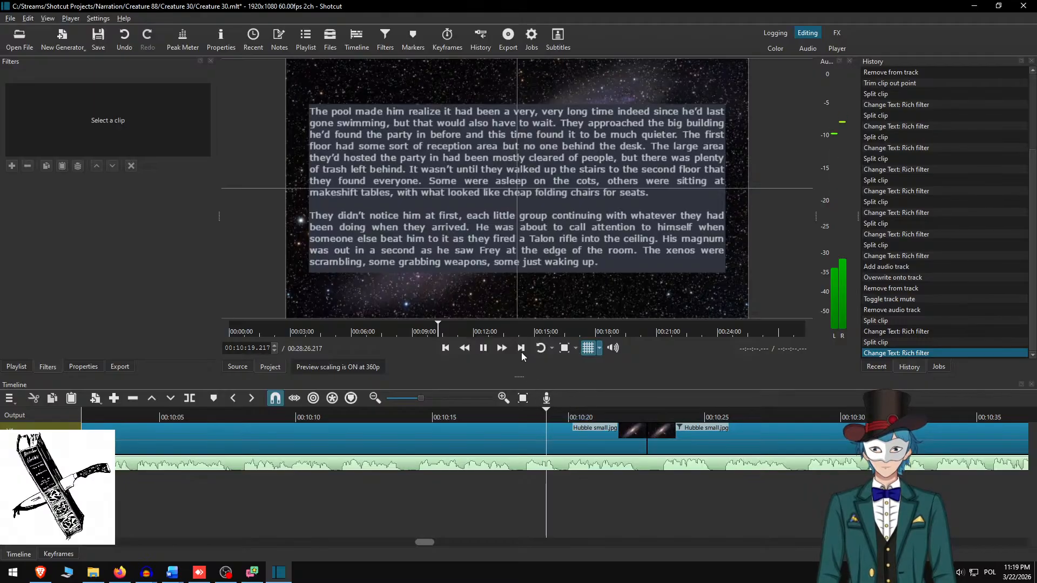
left_click(503, 348)
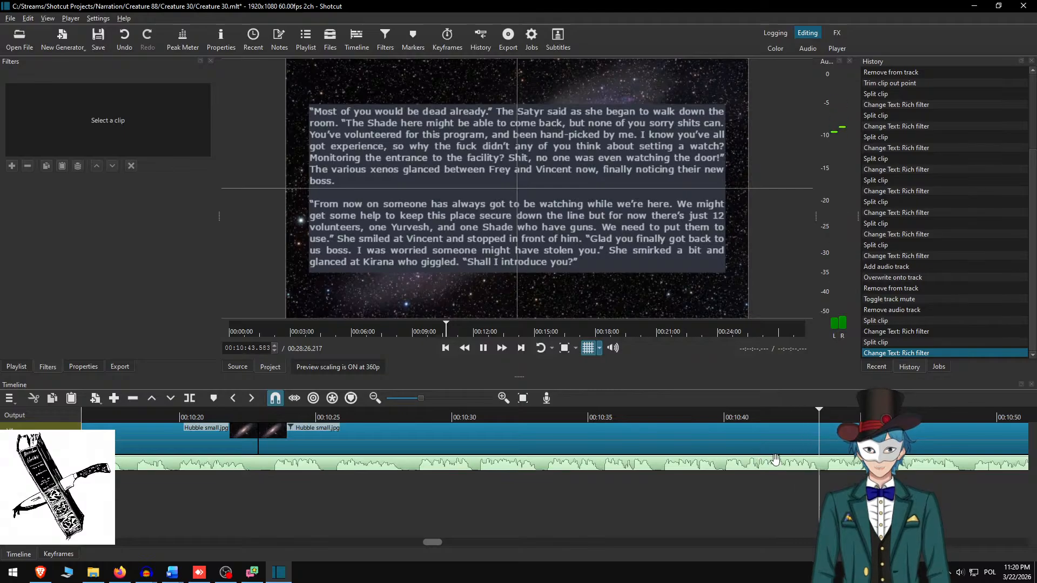
scroll(652, 472, "down", 7)
scroll(648, 466, "down", 1)
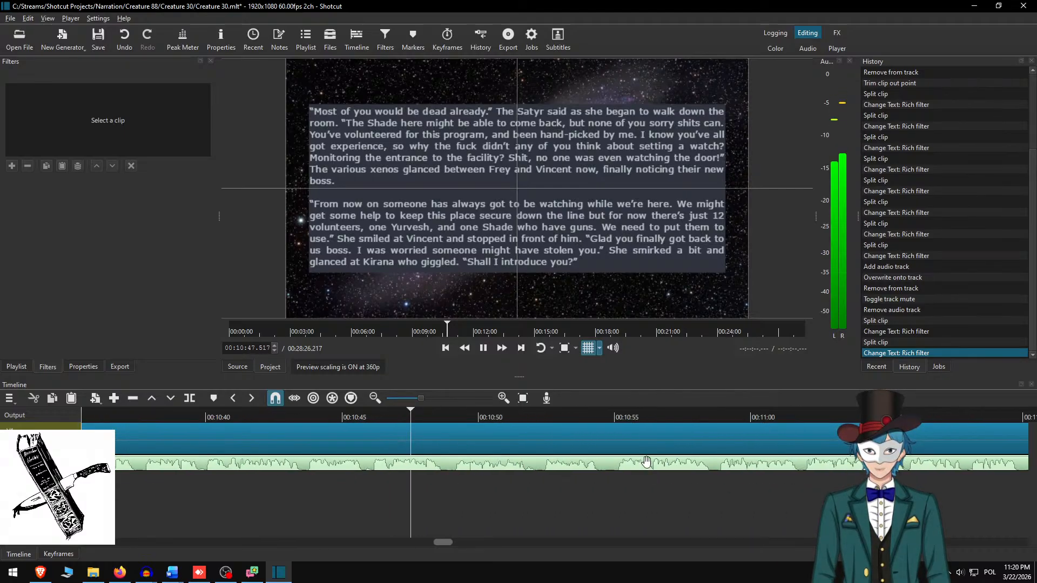
scroll(621, 460, "down", 2)
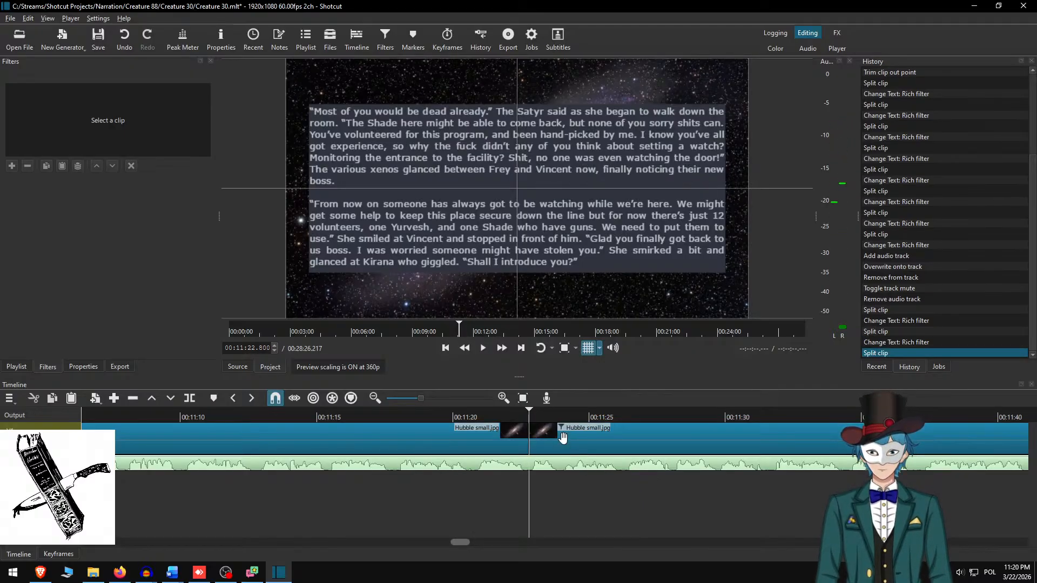
- In Word, delete the two used paragraphs, copy the next two ending with "highly recommended from Little Odistov.", and return to Shotcut
key("alt+Tab")
key("Delete")
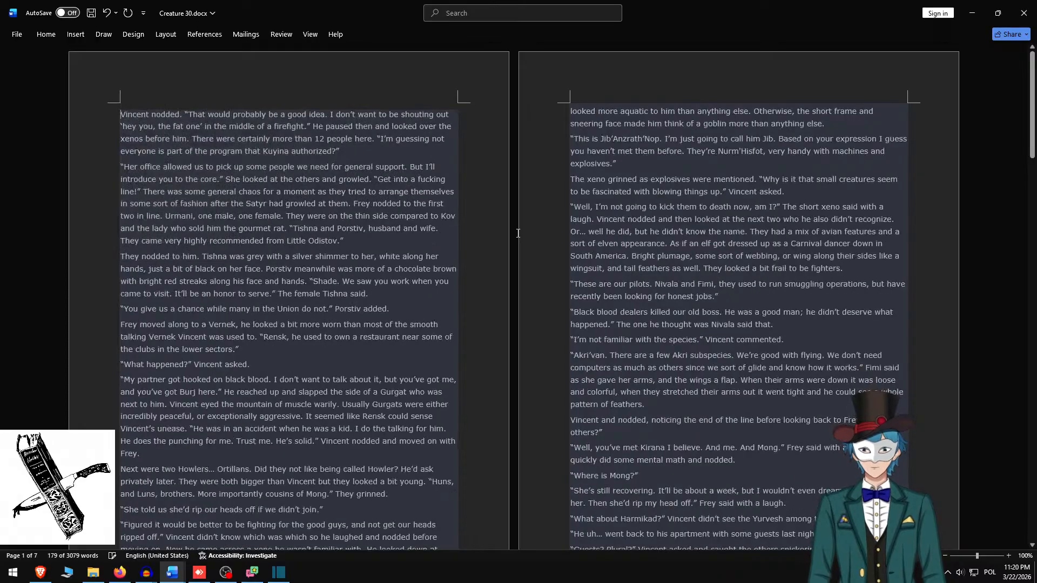
left_click(359, 242, "shift")
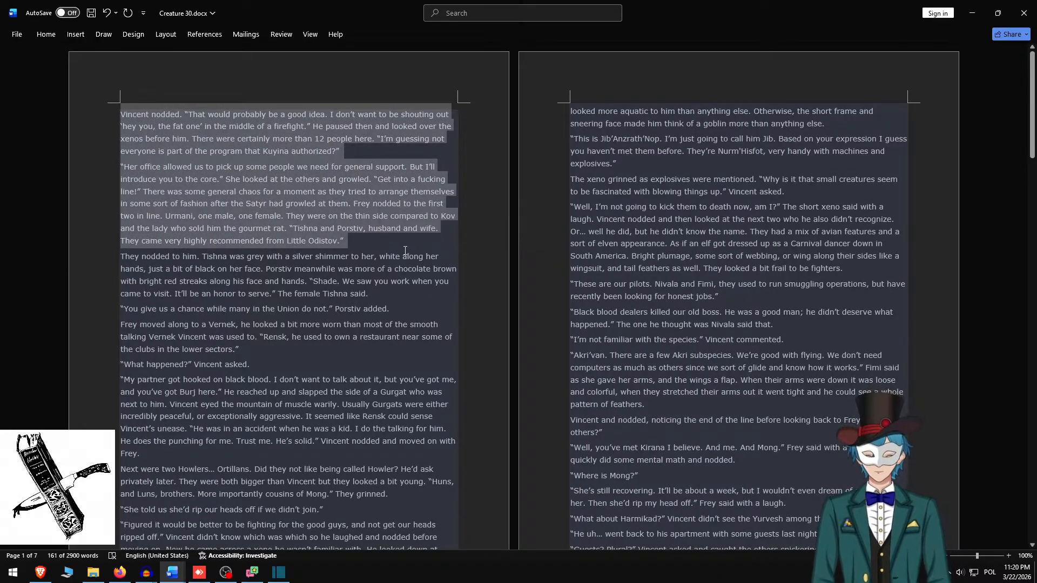
key("alt+Tab")
- Replace the rich text of the clip starting at 00:11:22.800 with the copied paragraphs and separate them with a blank line
key("ctrl+a")
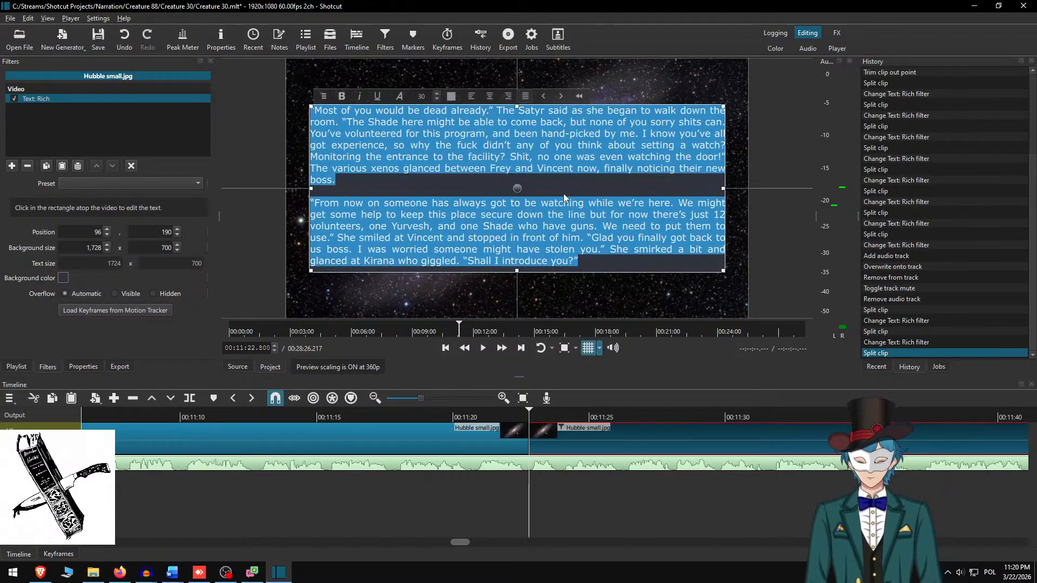
key("ctrl+v")
key("Up")
key("Up")
key("Up")
key("Up")
key("Up")
key("Up")
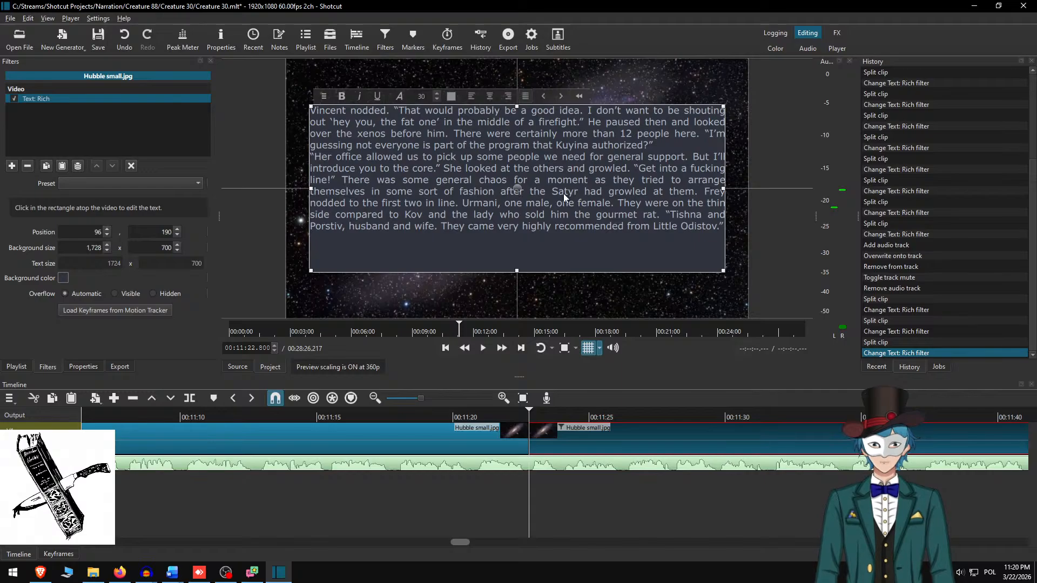
key("End")
key("Return")
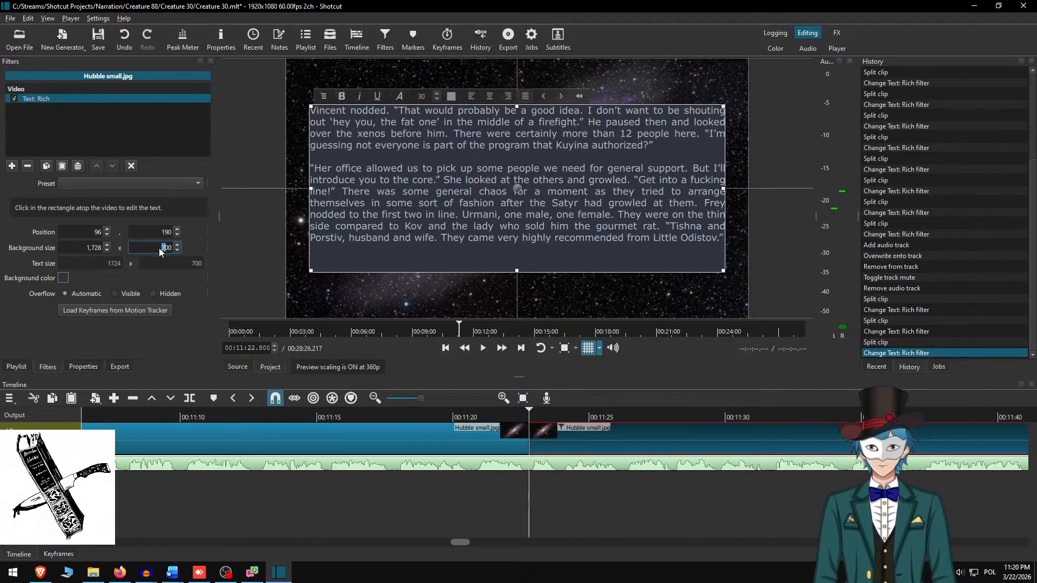
- Set the text background height to 600 and move the text box down to vertical position 240, centred in the frame
type("6")
left_click_drag(513, 173, 514, 186)
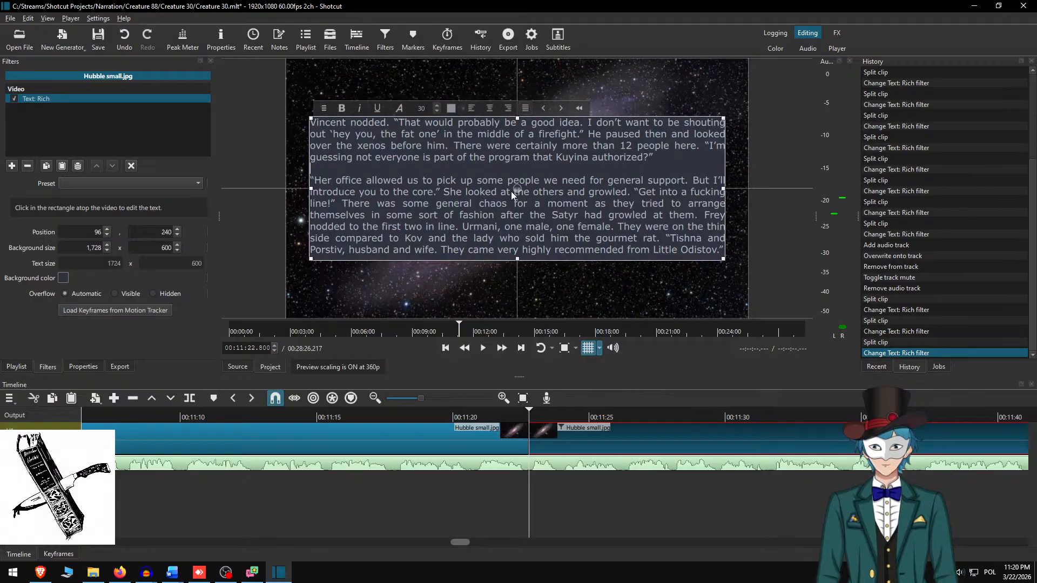
left_click(573, 430)
- Play the narration from about 00:11:20.617 to the end of the displayed paragraphs and split the background clip at 00:12:15.617
left_click(479, 416)
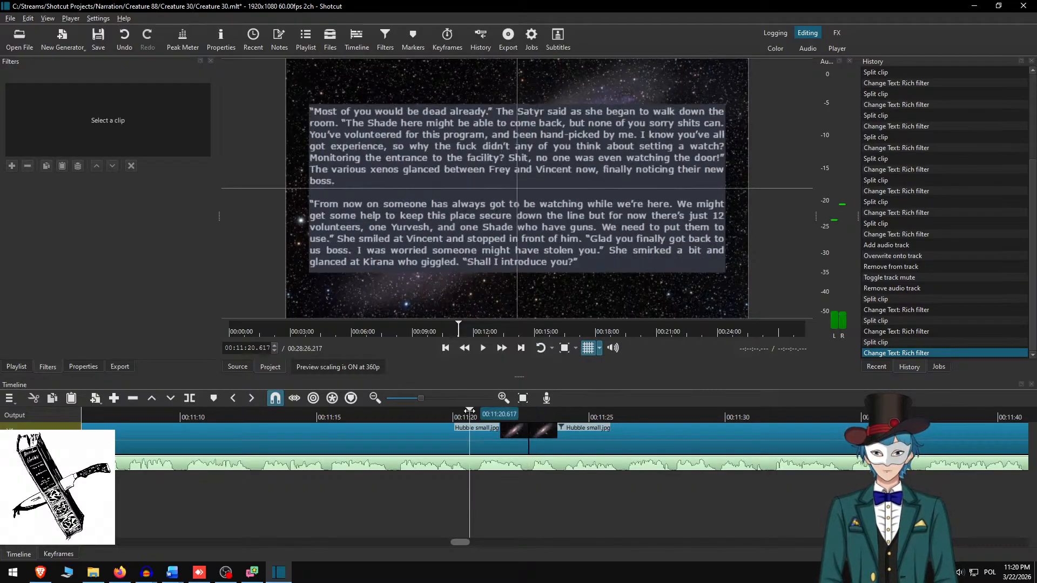
left_click(502, 347)
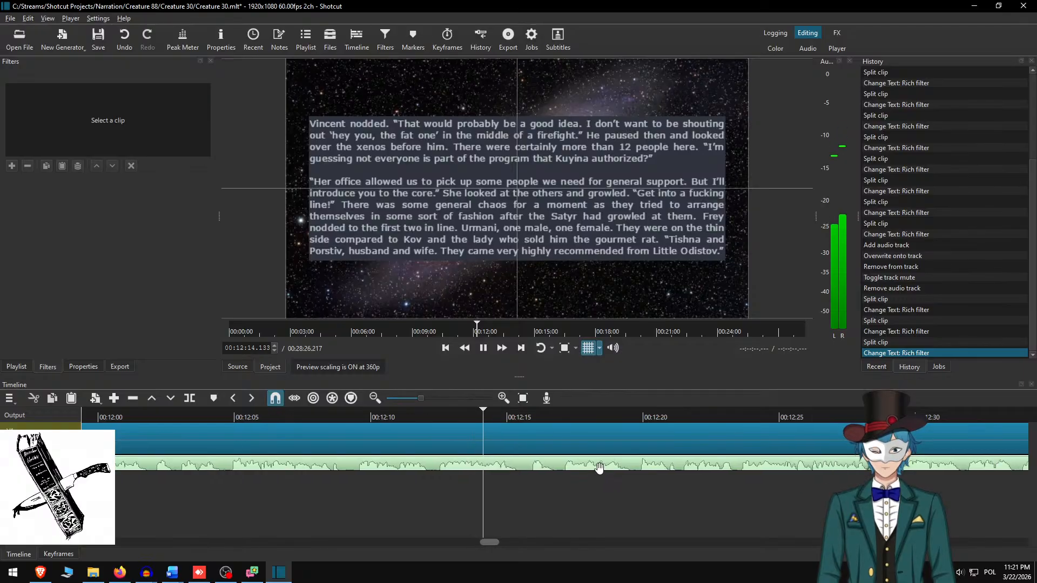
key("space")
key("s")
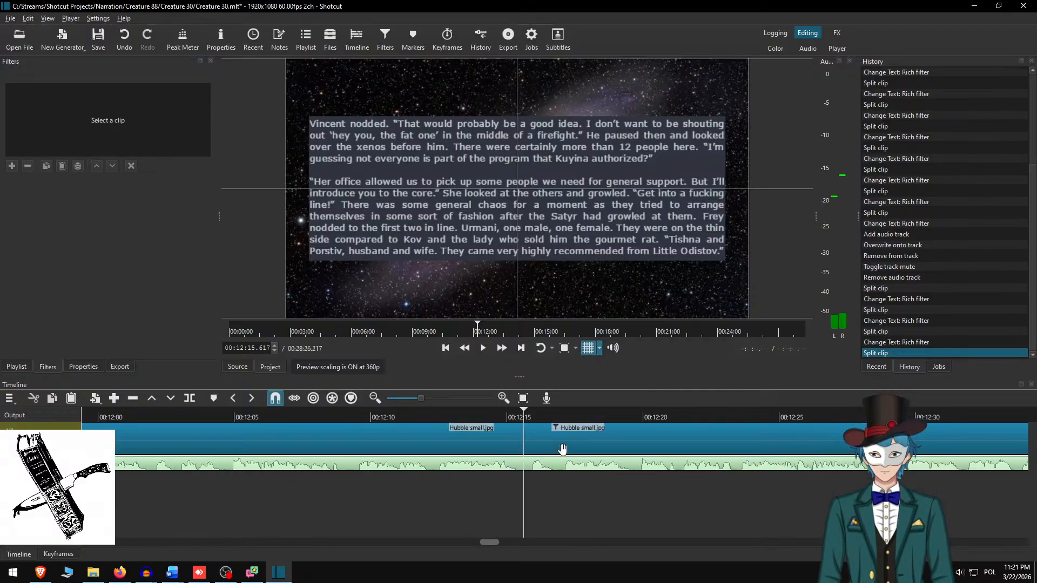
- In Word, delete the two used paragraphs, copy the next four from "They nodded to him." to the "What happened?" line, and return to Shotcut
key("alt+Tab")
key("Delete")
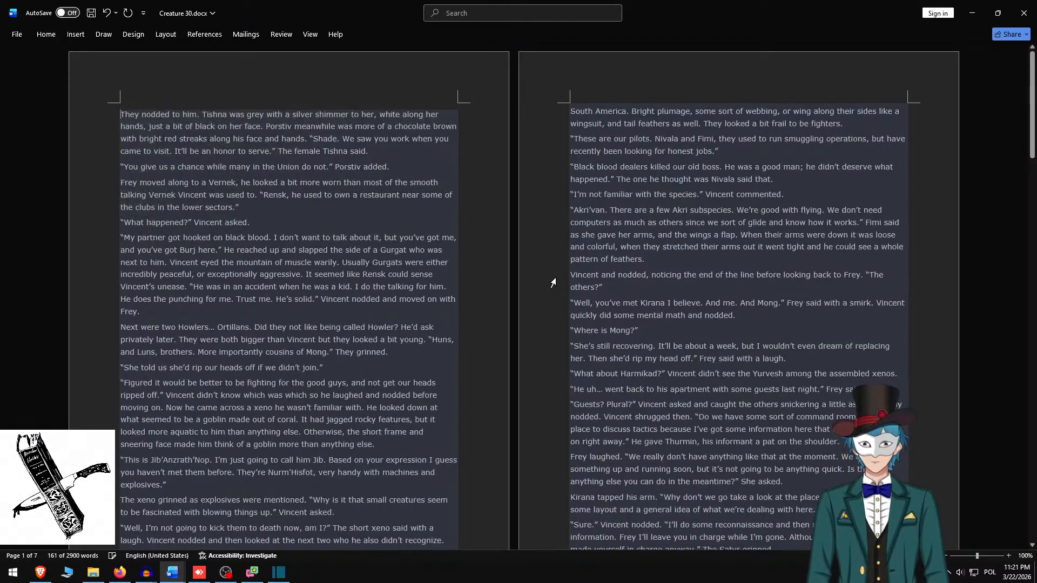
left_click(272, 223, "shift")
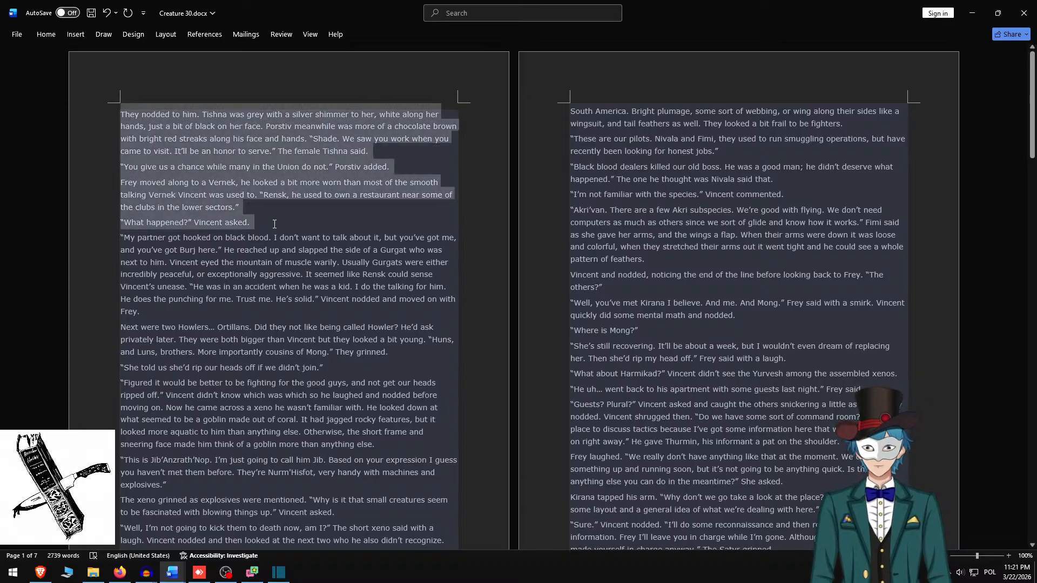
key("alt+Tab")
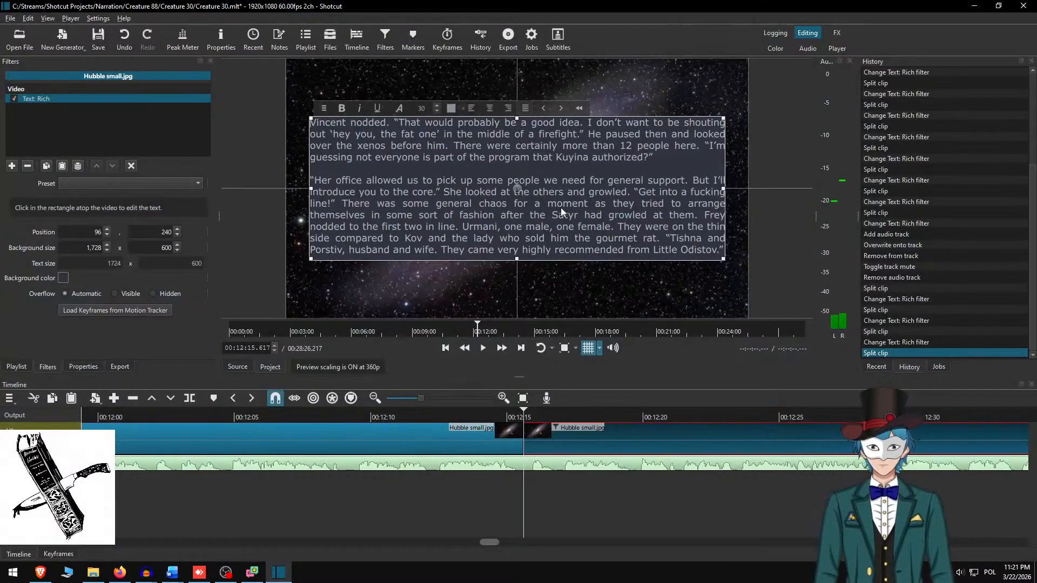
- Replace the rich text of the clip starting at 00:12:15.617 with the four copied paragraphs and insert blank lines between them
key("ctrl+a")
key("ctrl+v")
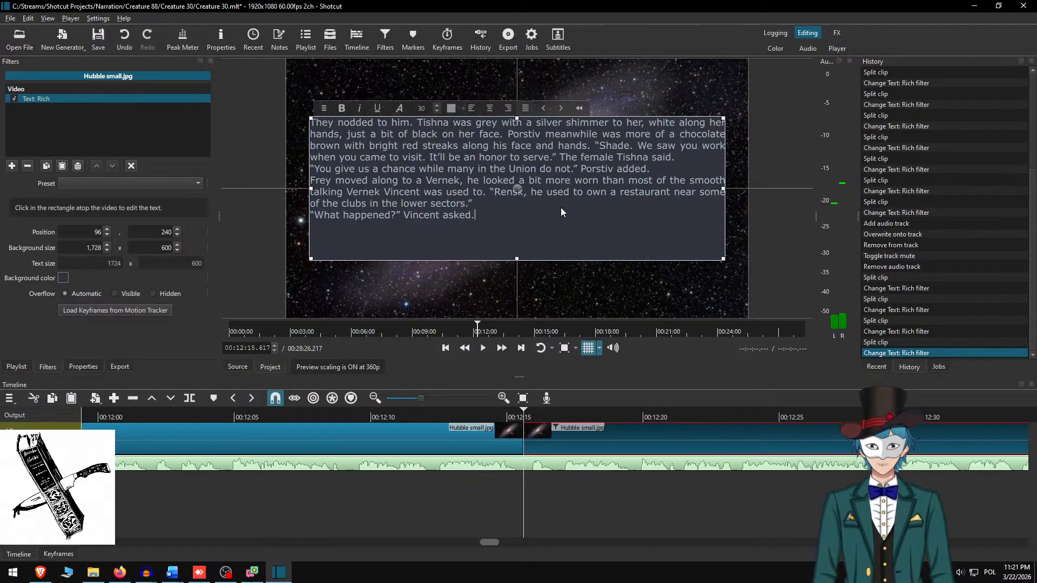
key("Home")
key("Return")
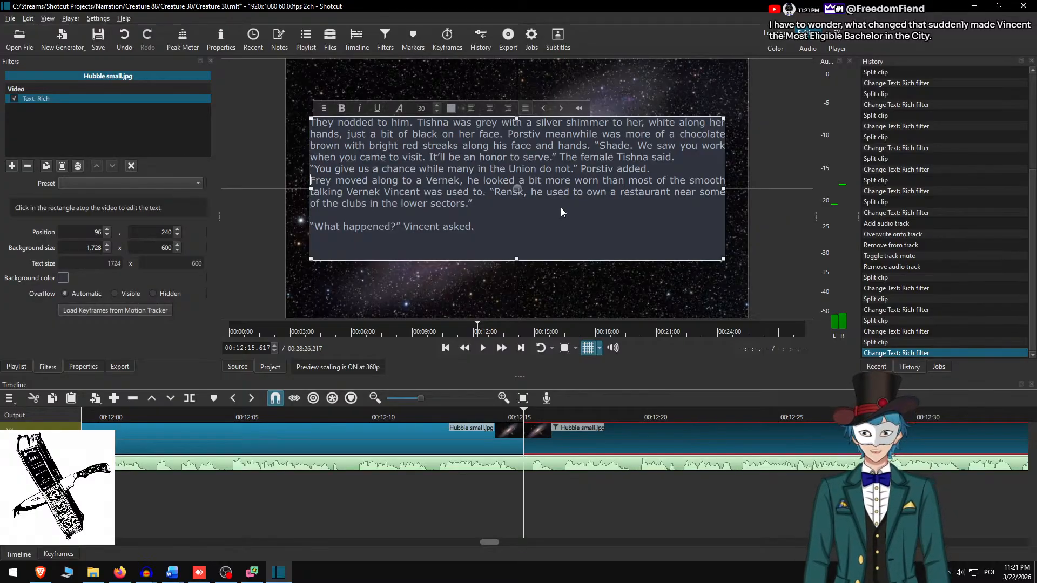
key("Return")
key("Up")
key("Return")
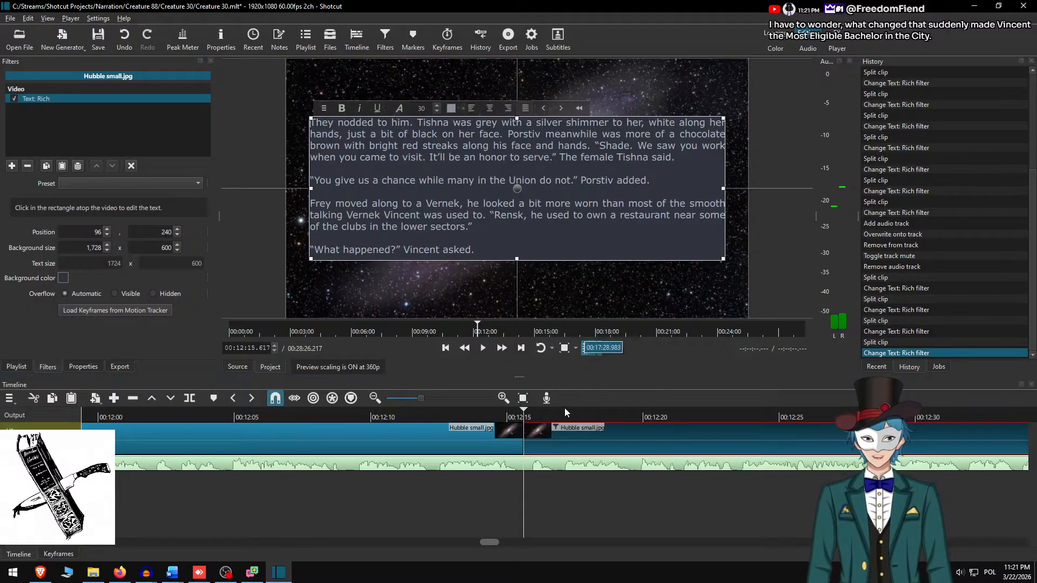
- Play the narration from about 00:12:12.800 to the end of the displayed paragraphs and split the background clip at 00:12:54.650
left_click(552, 423)
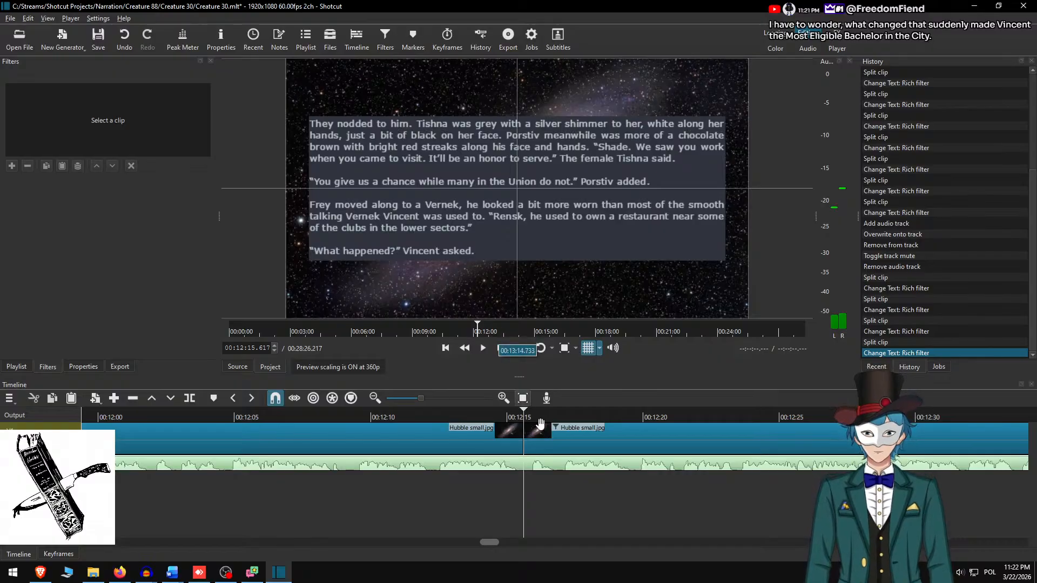
left_click(449, 413)
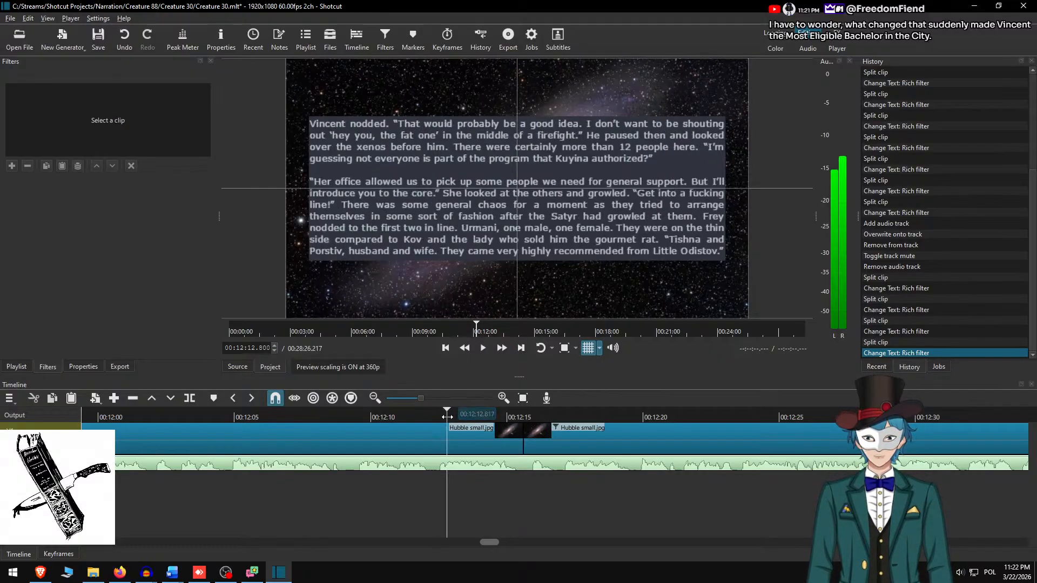
left_click(483, 347)
left_click(502, 348)
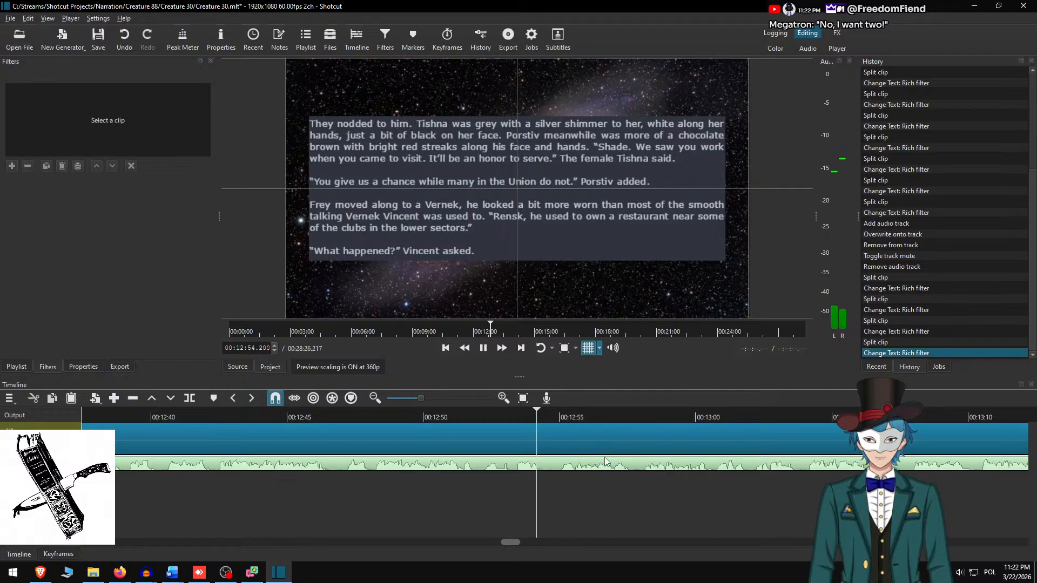
key("space")
key("s")
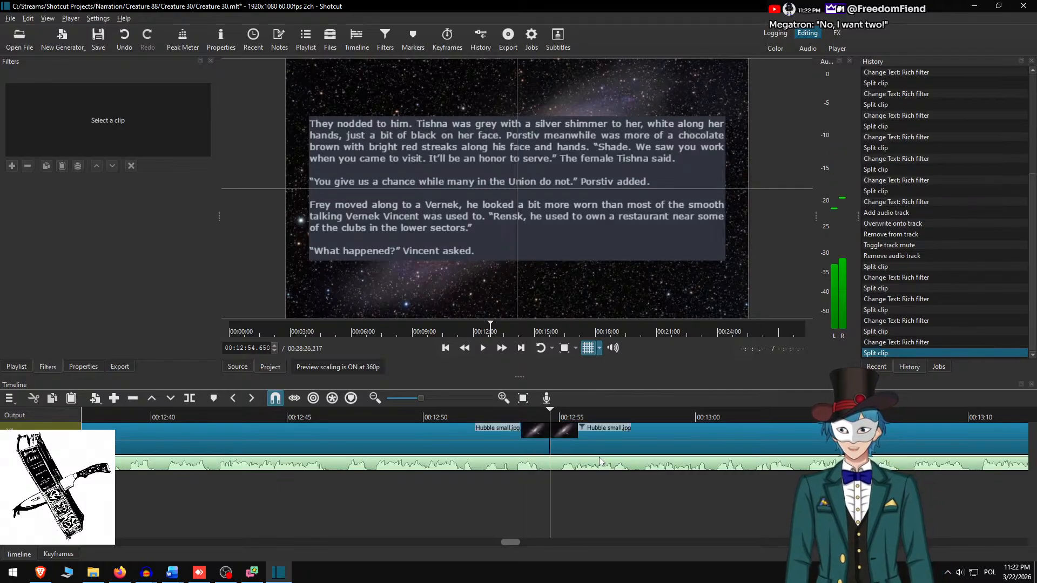
- Select the new clip, delete the four used paragraphs in Word, copy the next two from "My partner got hooked" to "They grinned.", and return to Shotcut
left_click(591, 431)
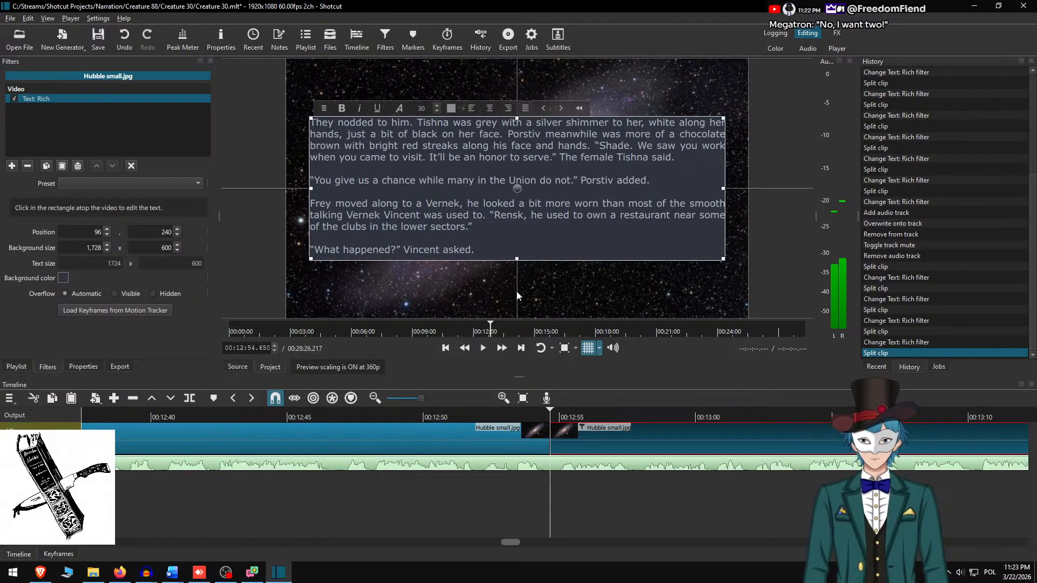
key("alt+Tab")
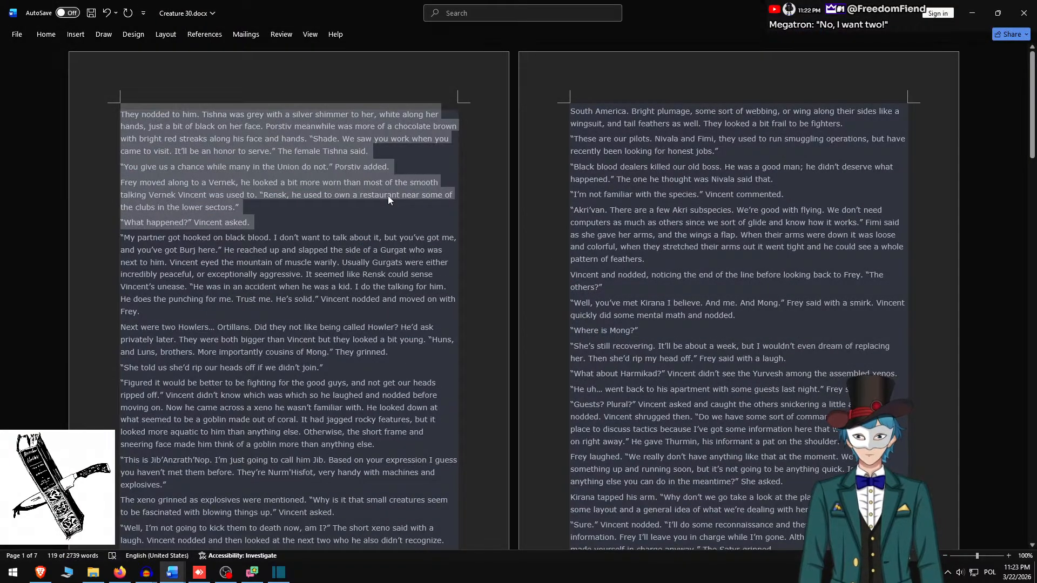
key("Delete")
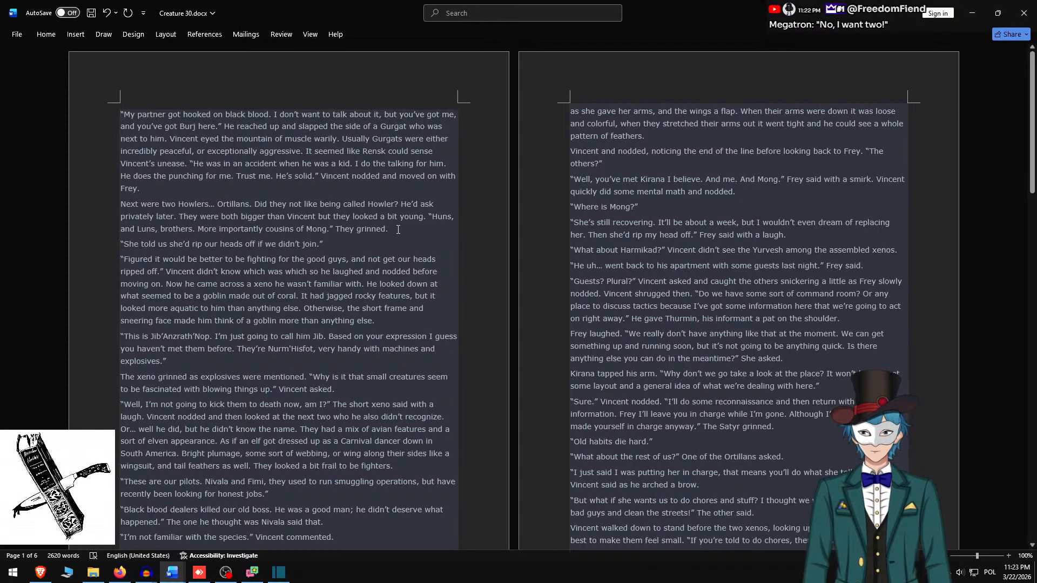
left_click(397, 229, "shift")
key("ctrl+c")
key("alt+Tab")
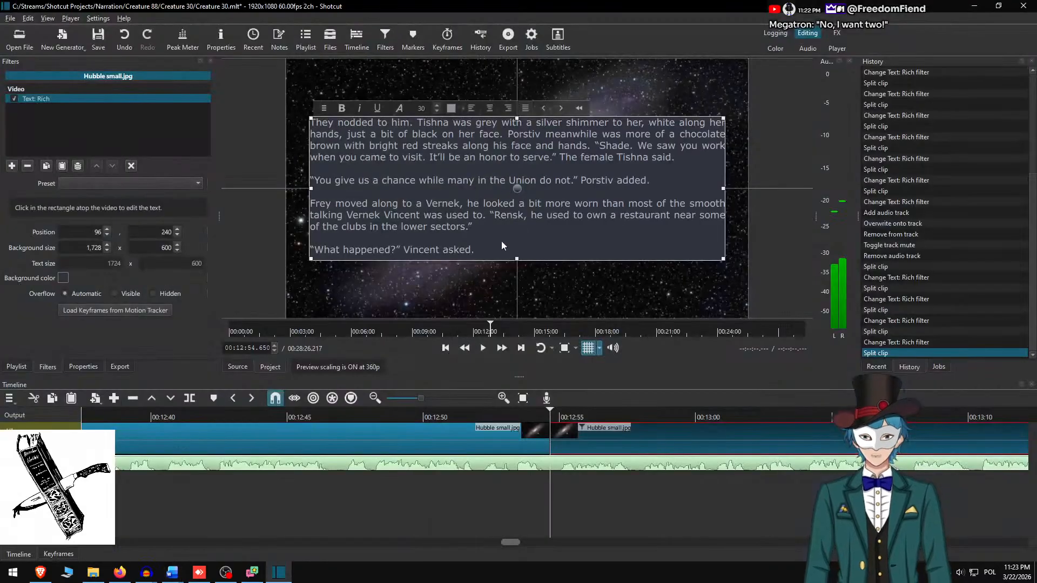
- Replace the rich text of the clip starting at 00:12:54.650 with the two copied paragraphs and insert a blank line between them
left_click(517, 198)
key("ctrl+a")
key("ctrl+v")
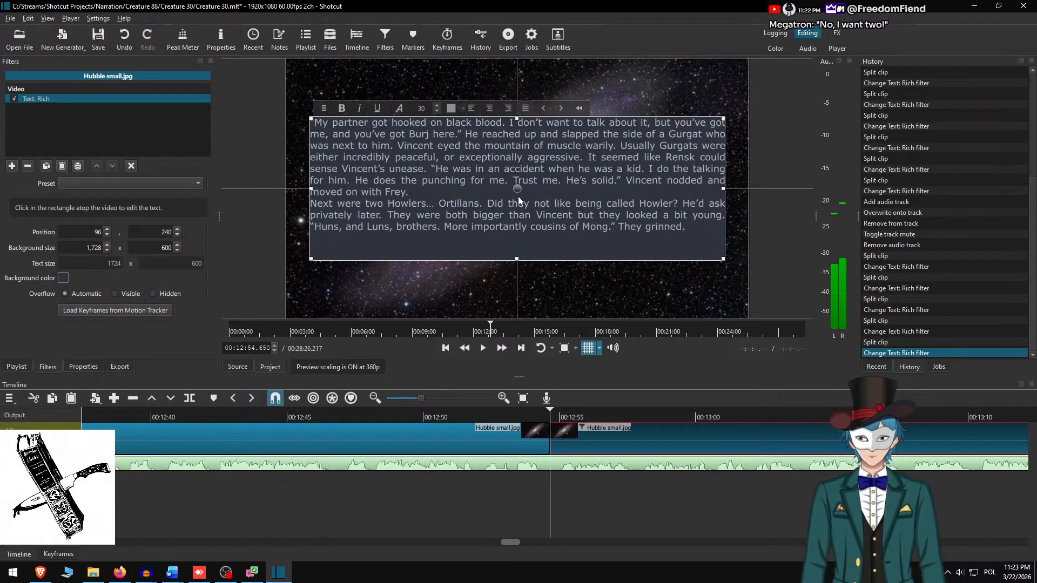
key("Up")
key("Return")
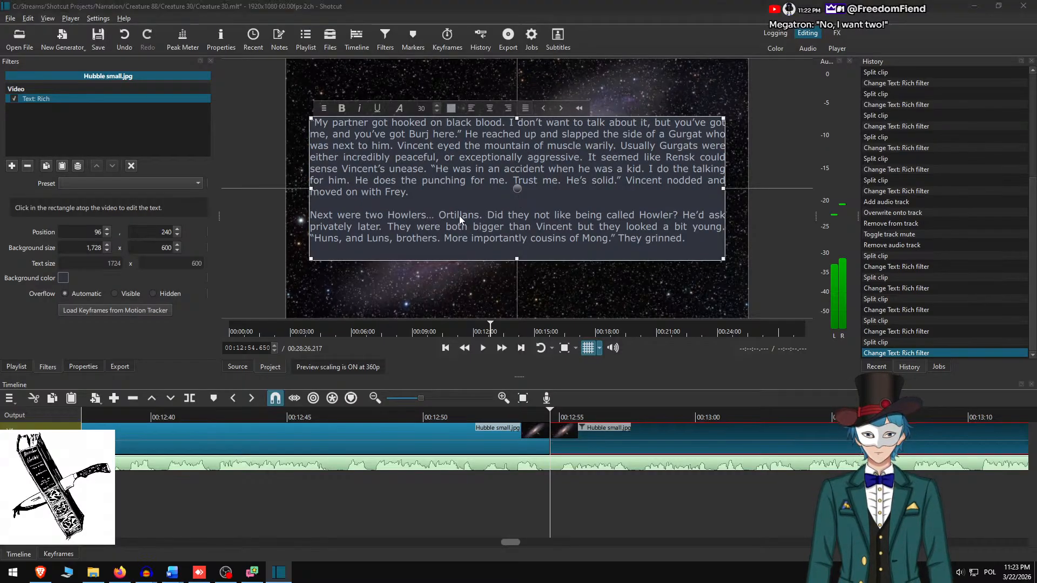
- Copy the line "She told us she'd rip our heads off if we didn't join." from Word and append it below the caption after a blank line
key("alt+Tab")
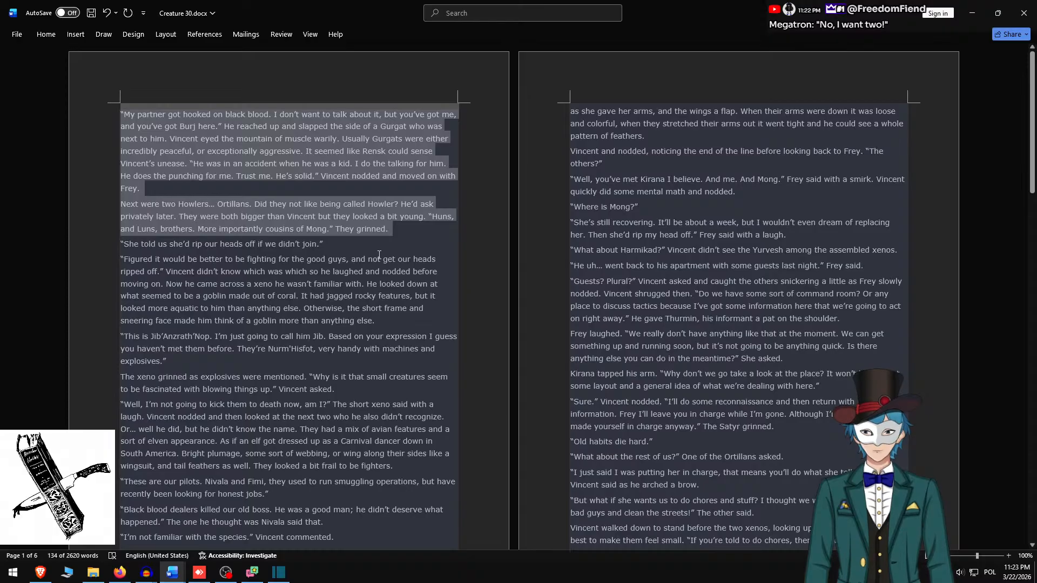
key("alt+Tab")
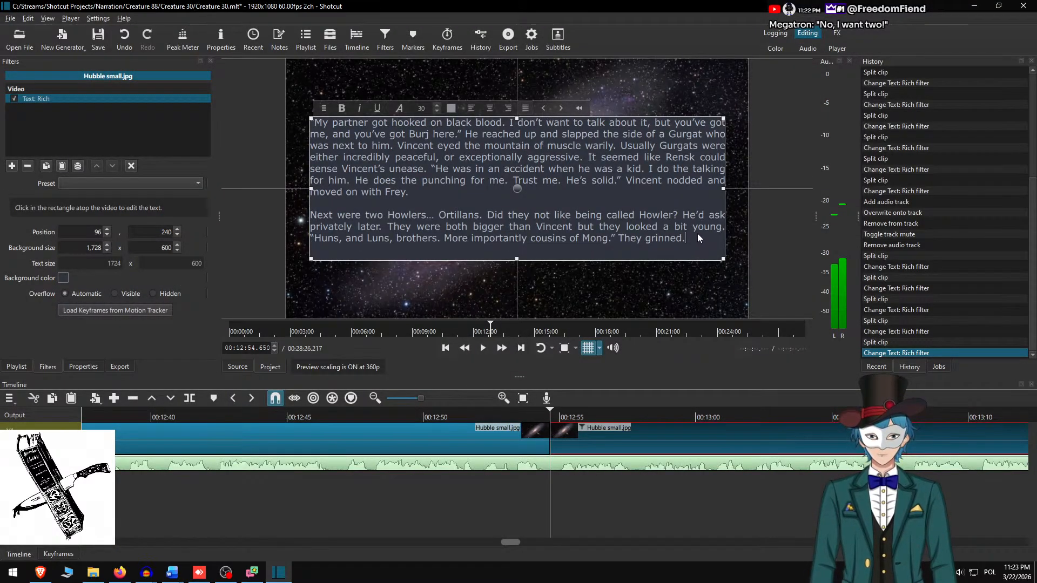
key("alt+Tab")
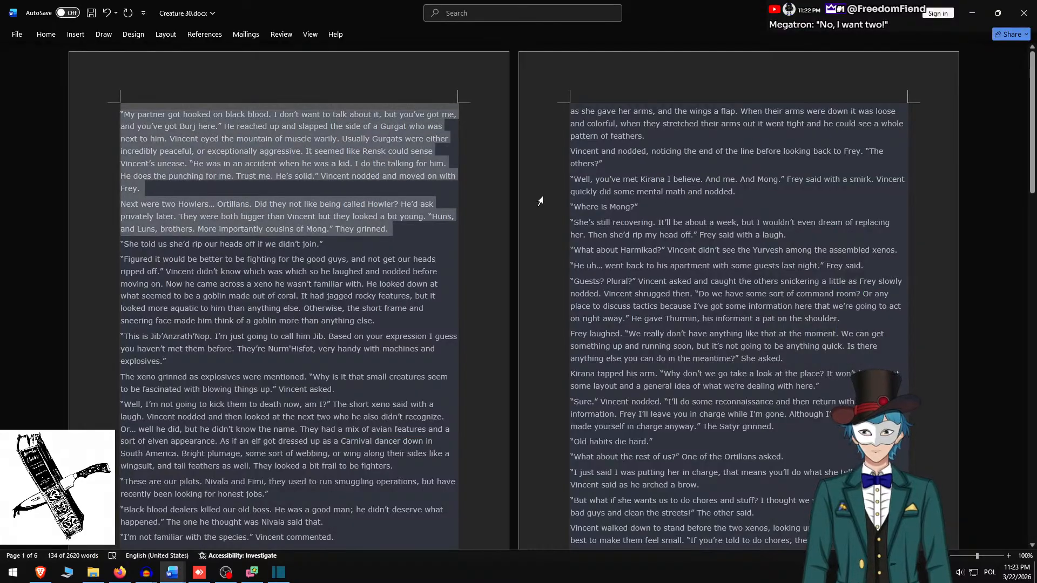
triple_click(226, 241)
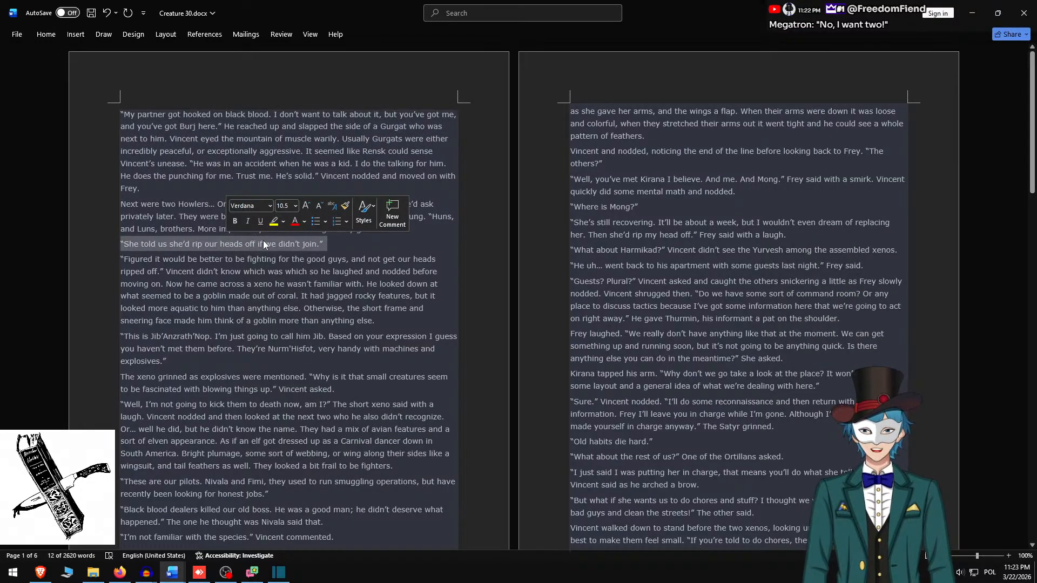
key("alt+Tab")
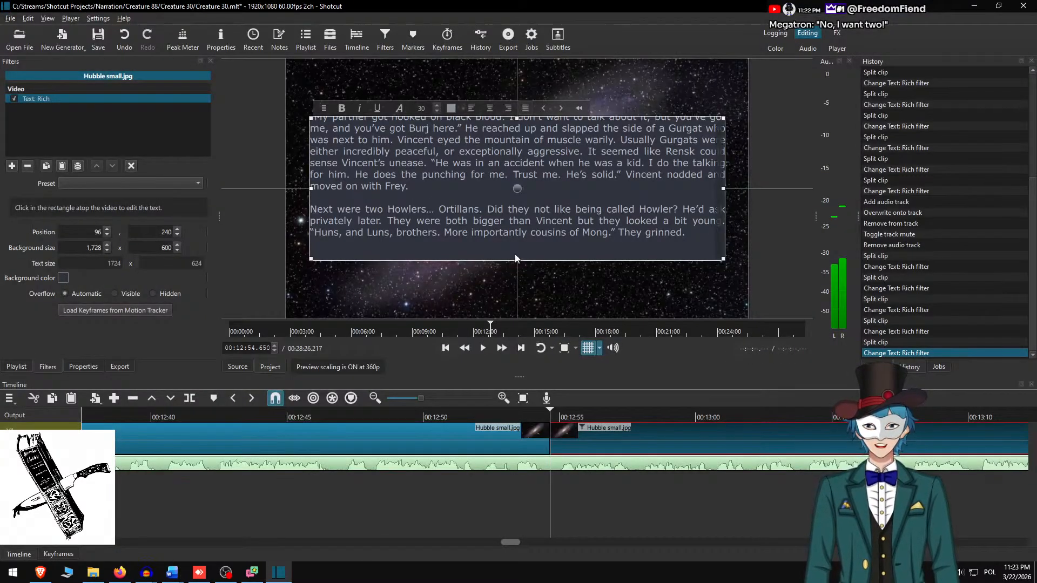
key("ctrl+v")
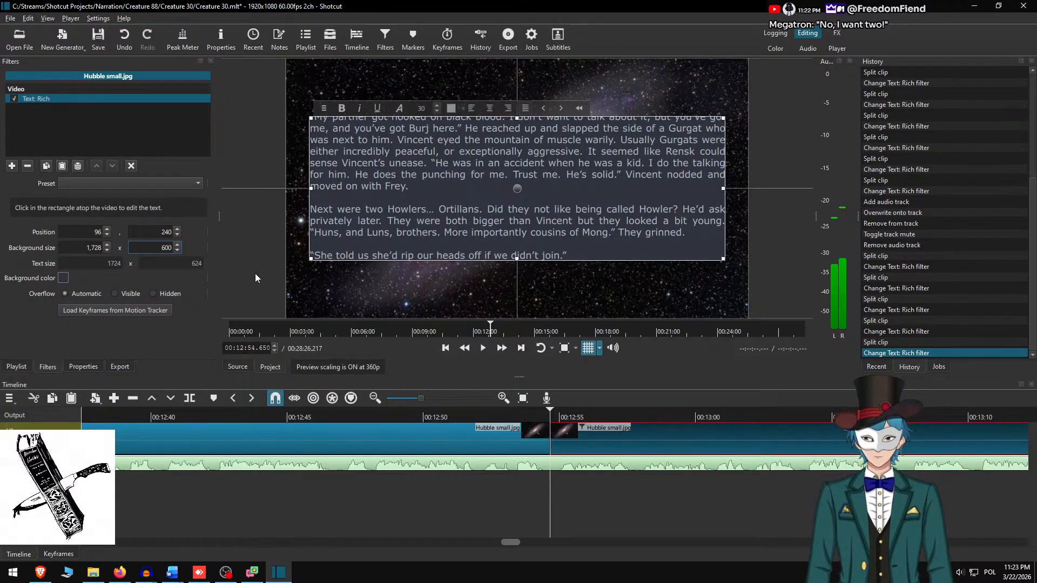
- Set the text background height to 650 and move the text box up to vertical position 215
key("shift+Right")
key("Right")
key("shift+Right")
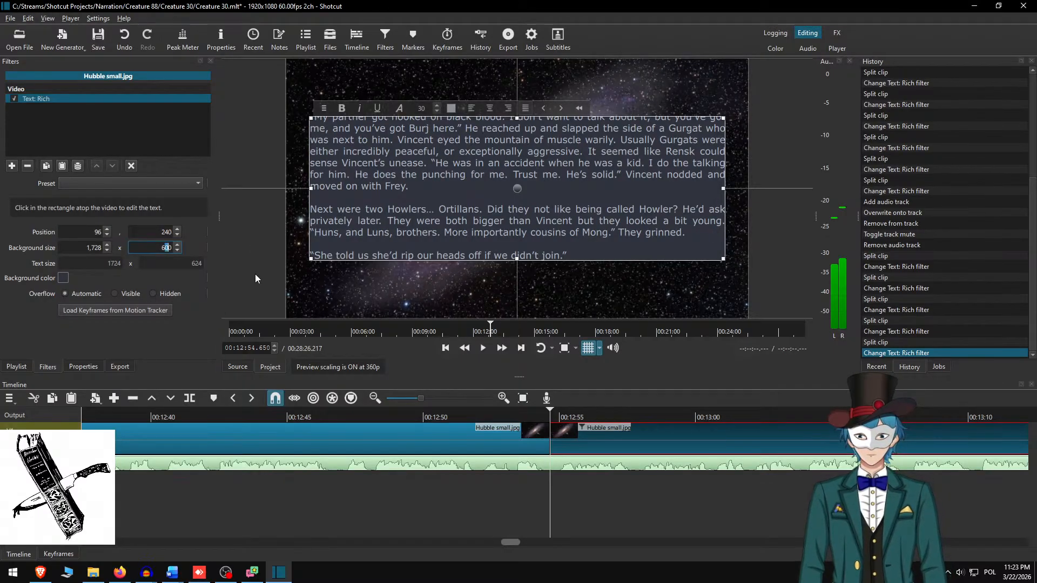
type("5")
left_click_drag(506, 188, 513, 183)
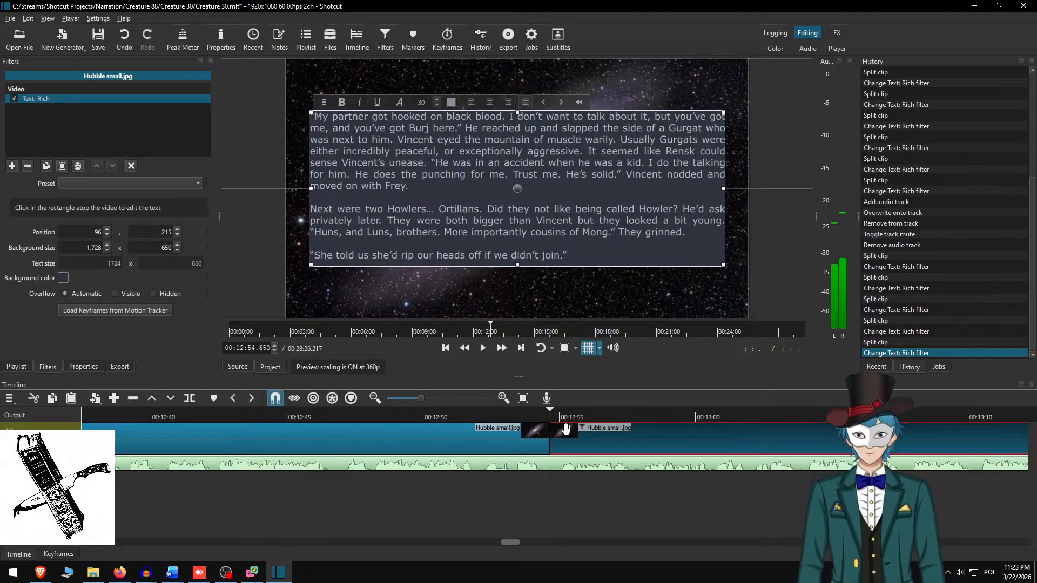
- Play the narration from about 00:12:51.467 to the end of the displayed paragraphs and split the background clip at 00:13:50.850
left_click(463, 414)
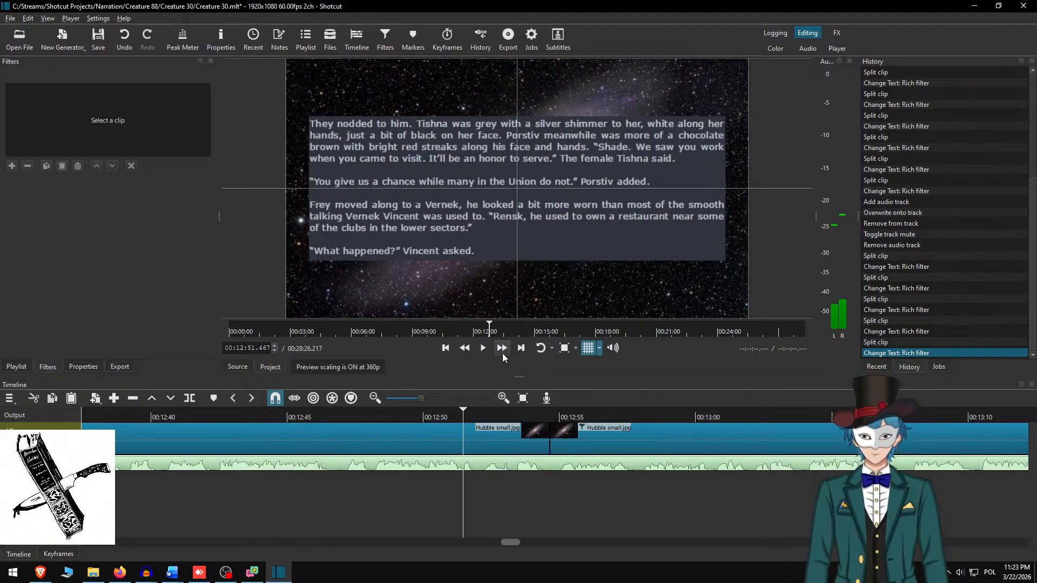
left_click(500, 348)
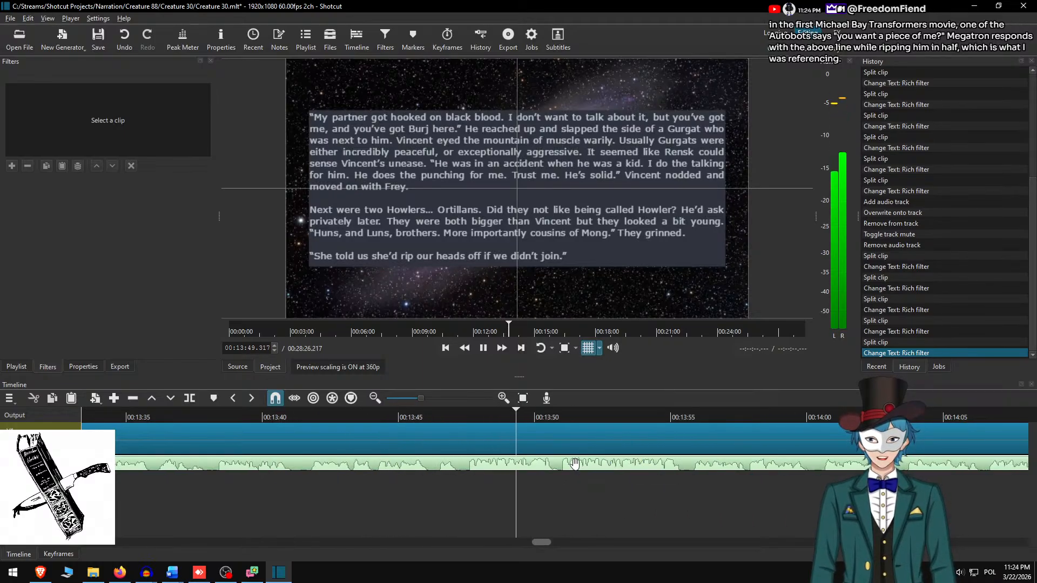
key("space")
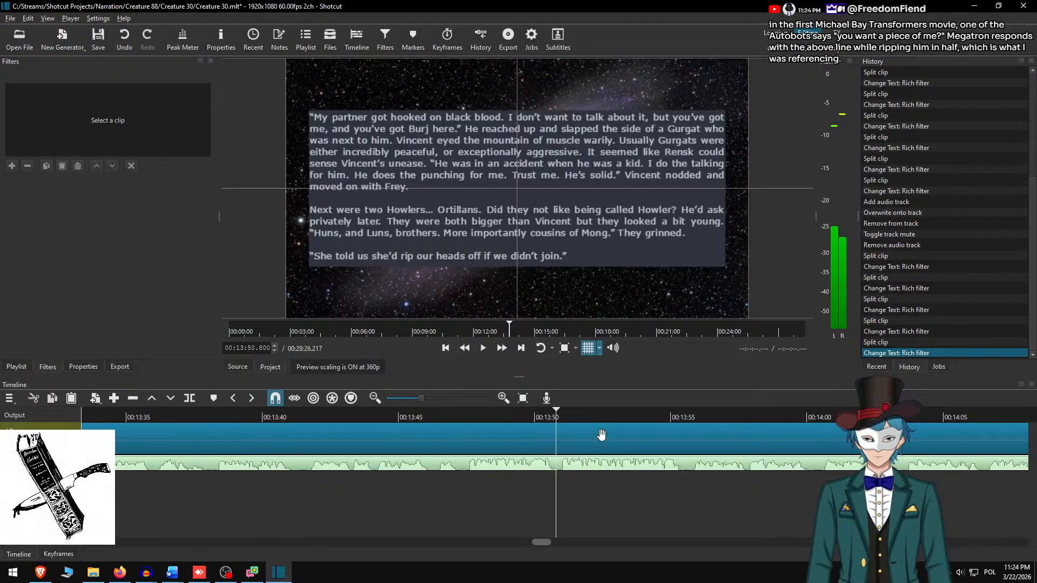
key("s")
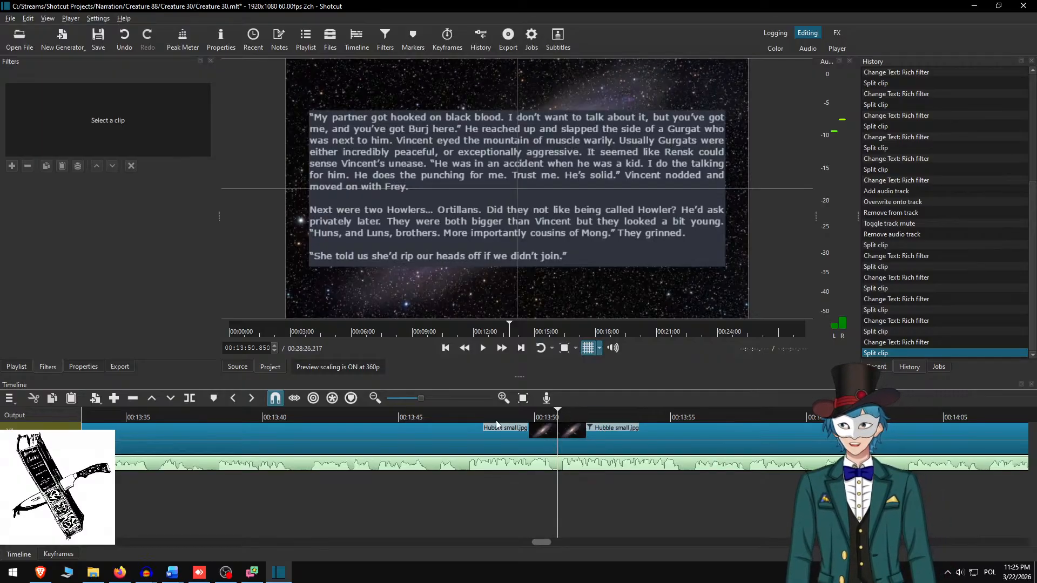
- Select the new clip after the split, put the playhead at 00:13:51.800, and switch to Word
left_click(508, 411)
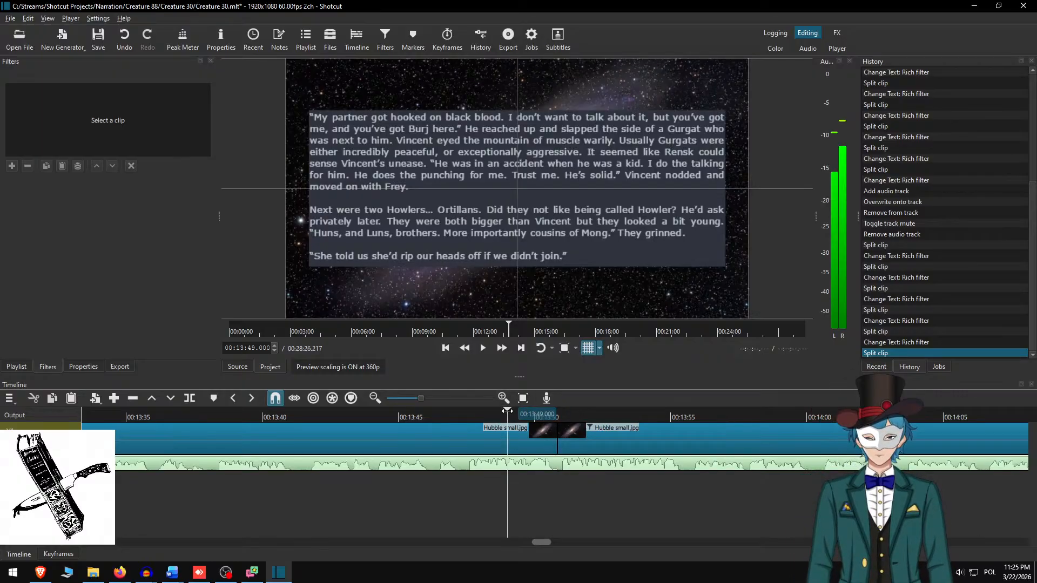
left_click(596, 437)
left_click(584, 414)
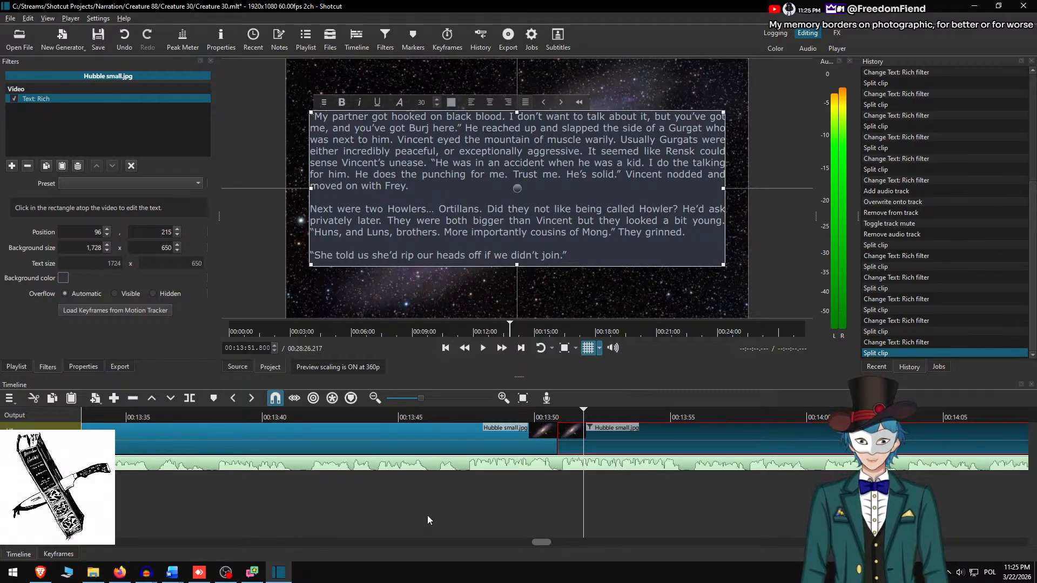
left_click(146, 572)
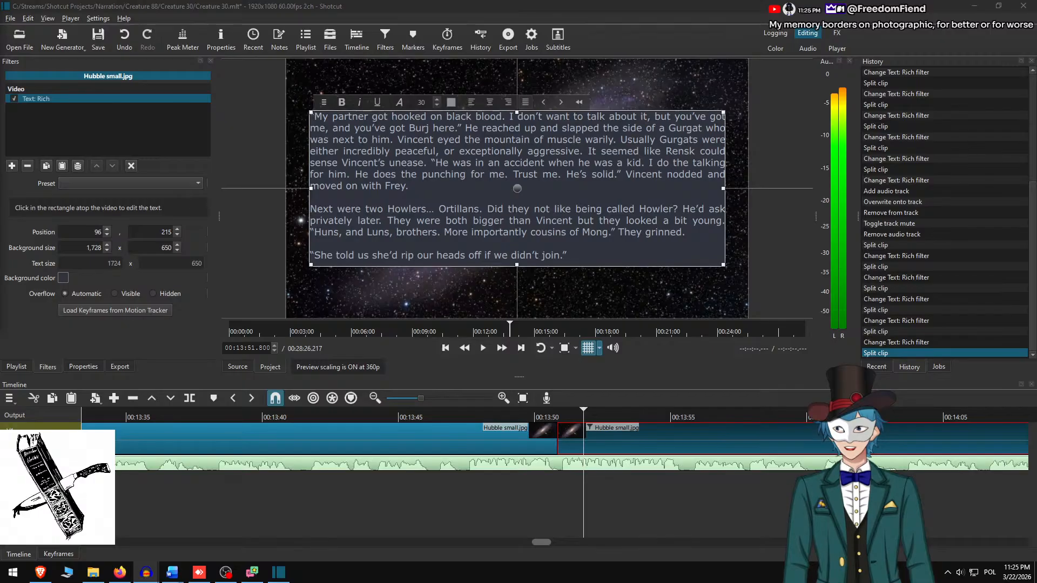
key("alt+Tab")
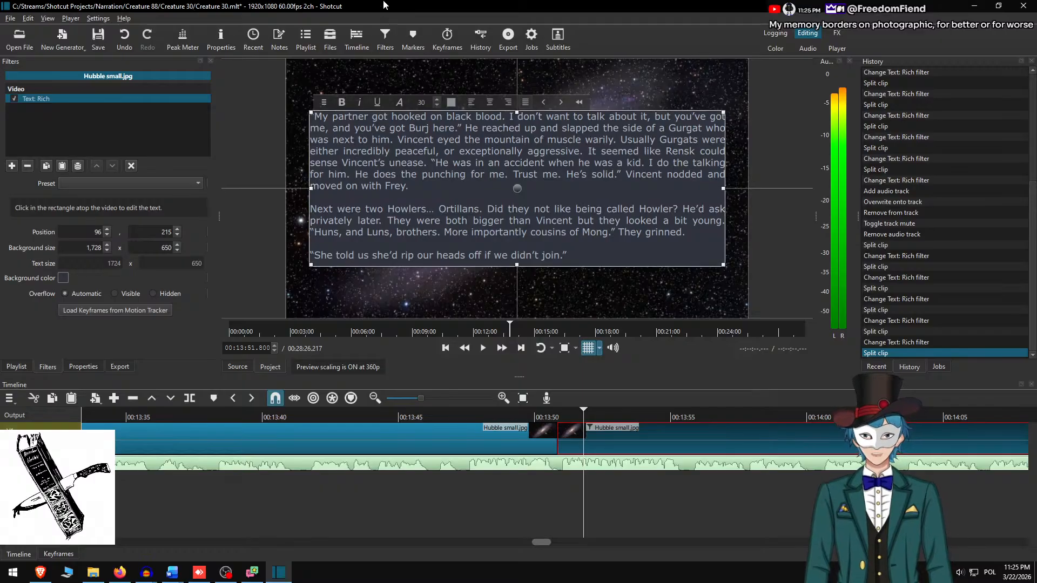
key("alt+Tab")
key("alt+Tab")
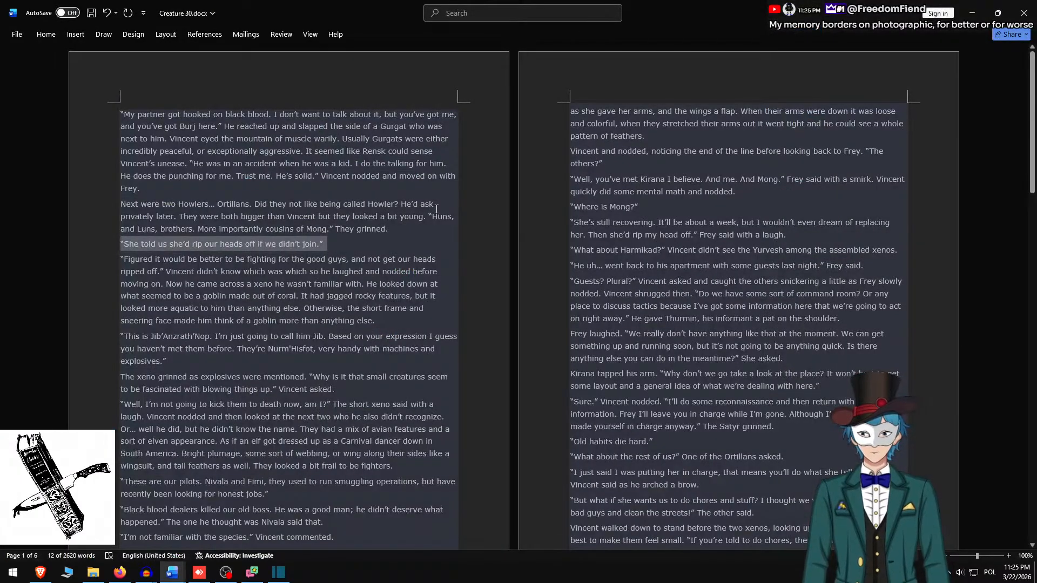
- Delete the three used paragraphs, copy the next three from "Figured it would be better" to "Vincent asked.", and return to Shotcut
key("ctrl+shift+Home")
key("Delete")
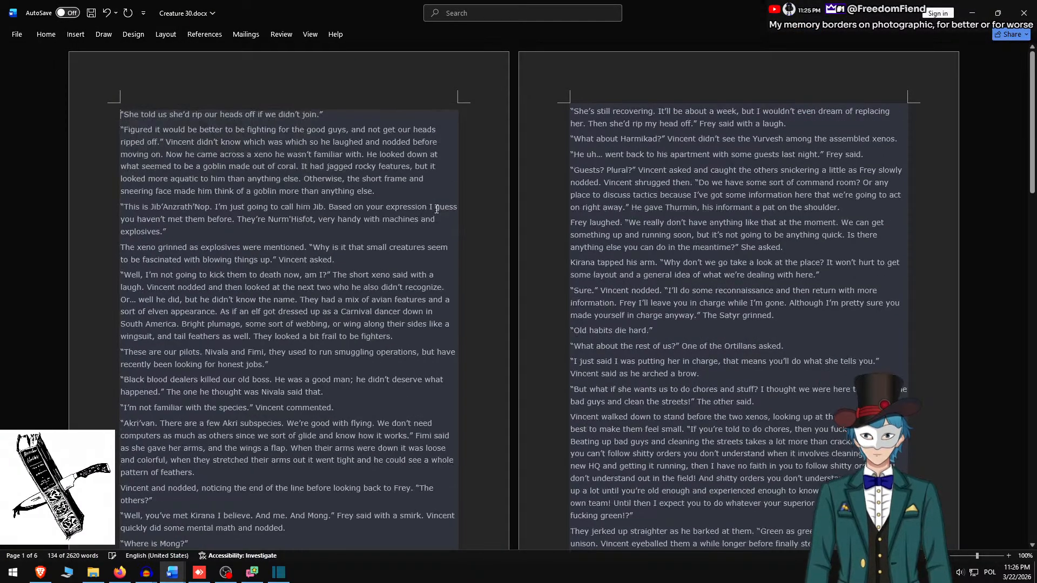
key("shift+Down")
key("Delete")
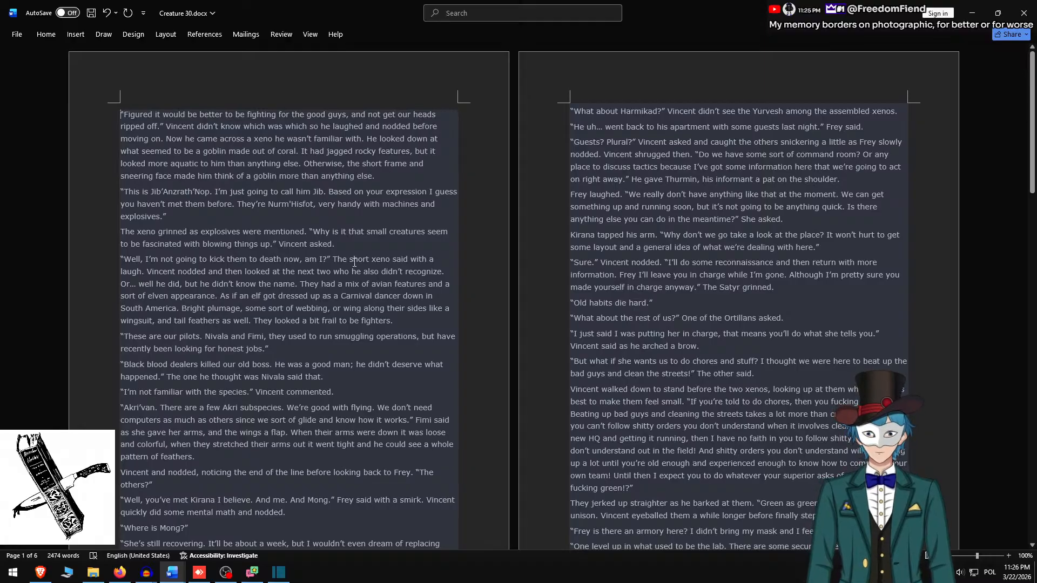
left_click(356, 242, "shift")
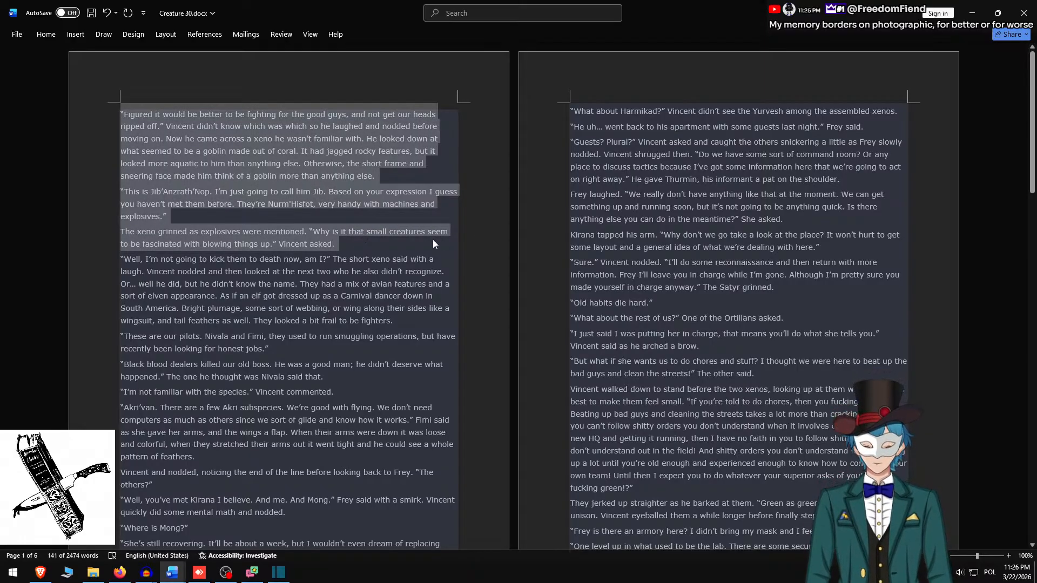
key("alt+Tab")
- Replace the rich text of the clip starting at 00:13:50.850 with the three copied paragraphs and insert blank lines between them
key("ctrl+a")
key("ctrl+v")
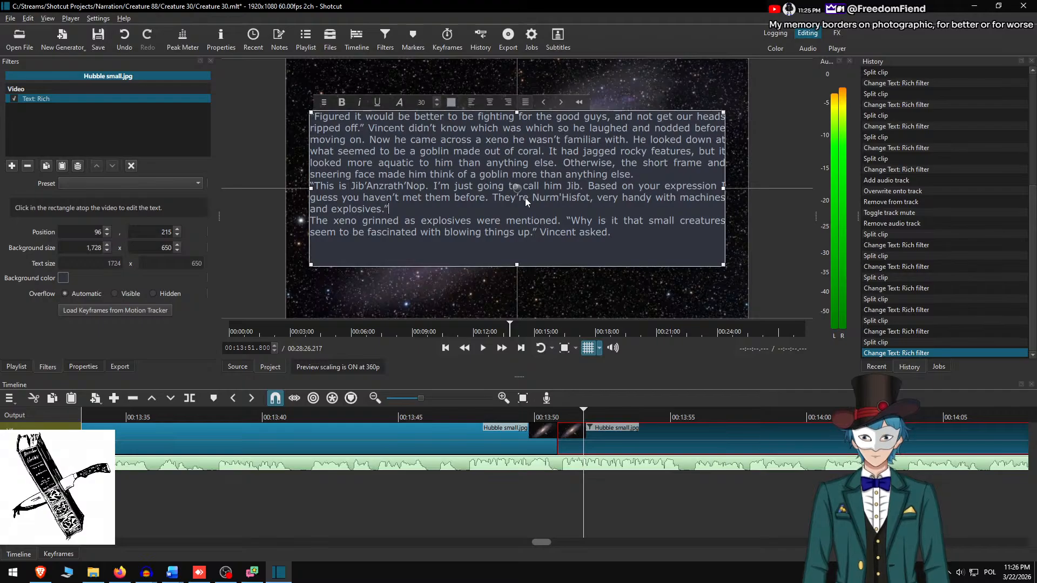
key("Return")
key("Return")
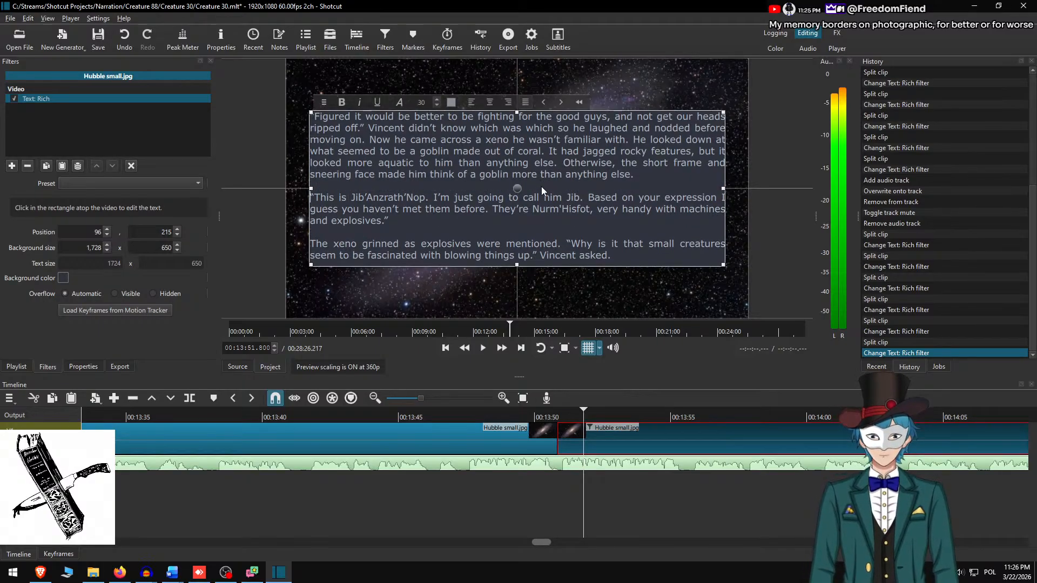
key("alt+Tab")
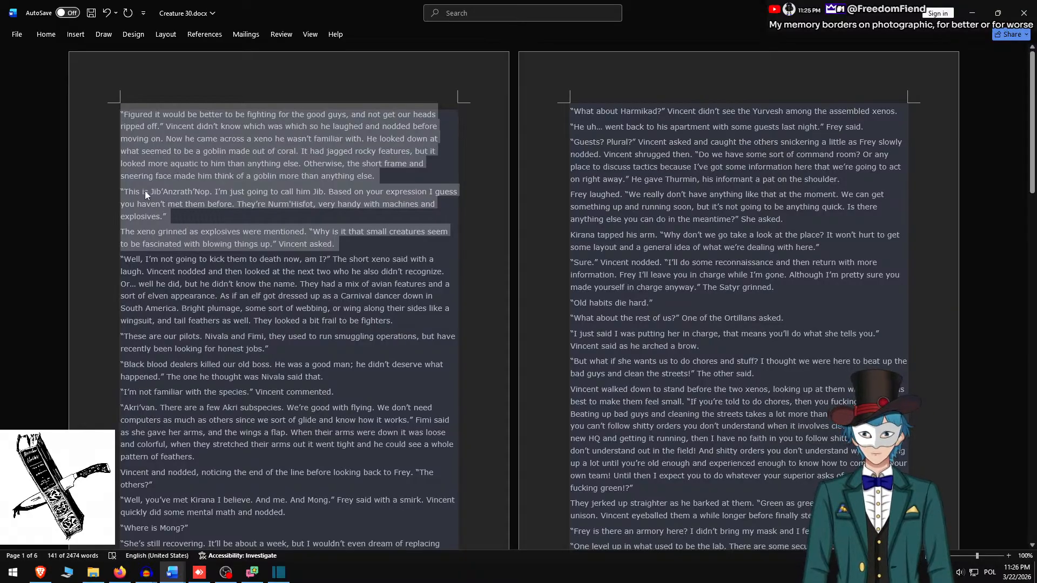
key("alt+Tab")
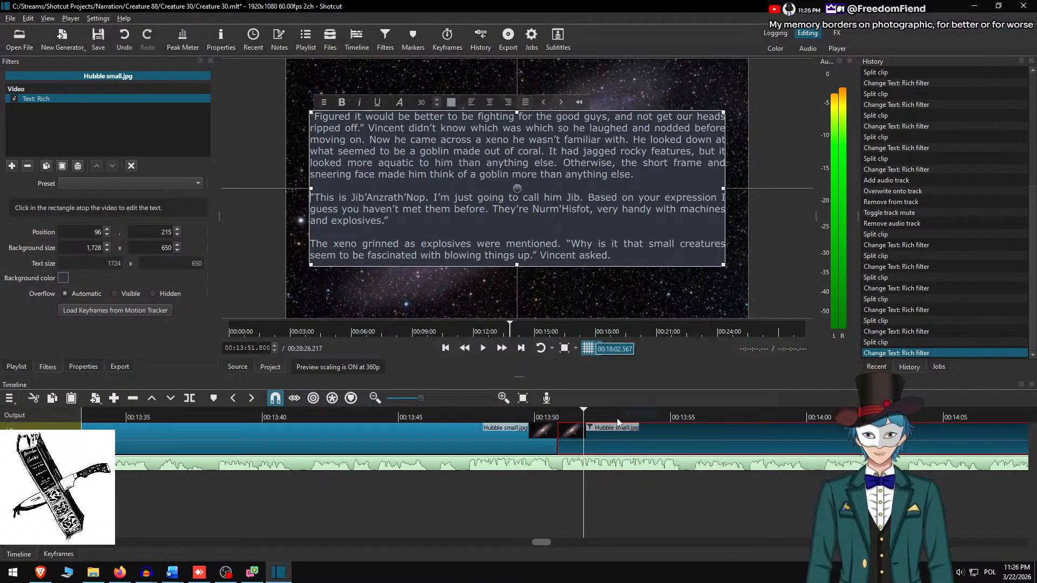
- Play the narration from about 00:13:48 to the end of the displayed paragraphs and split the background clip at 00:14:39.900
left_click(481, 414)
key("space")
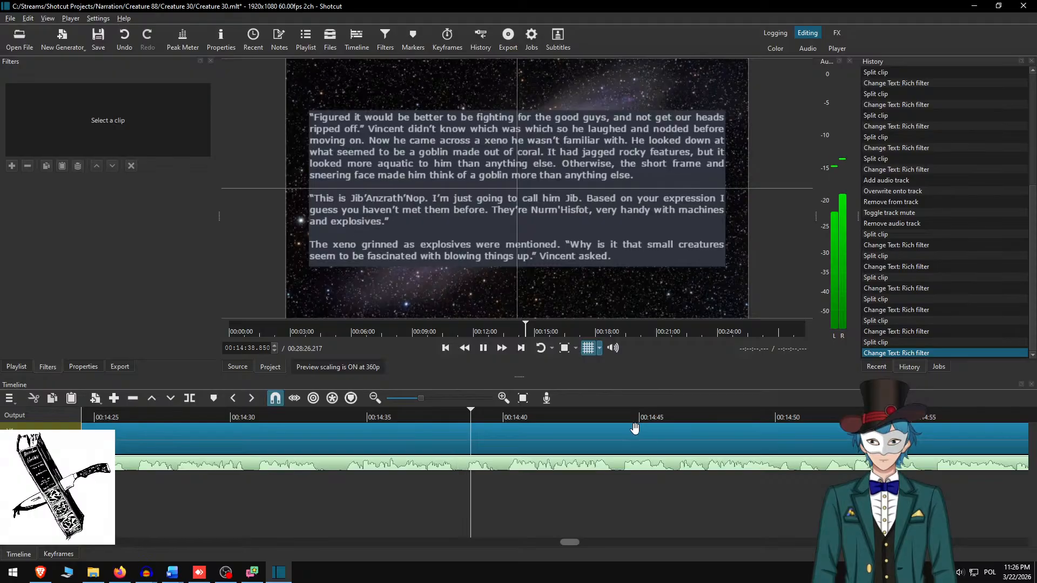
key("space")
key("s")
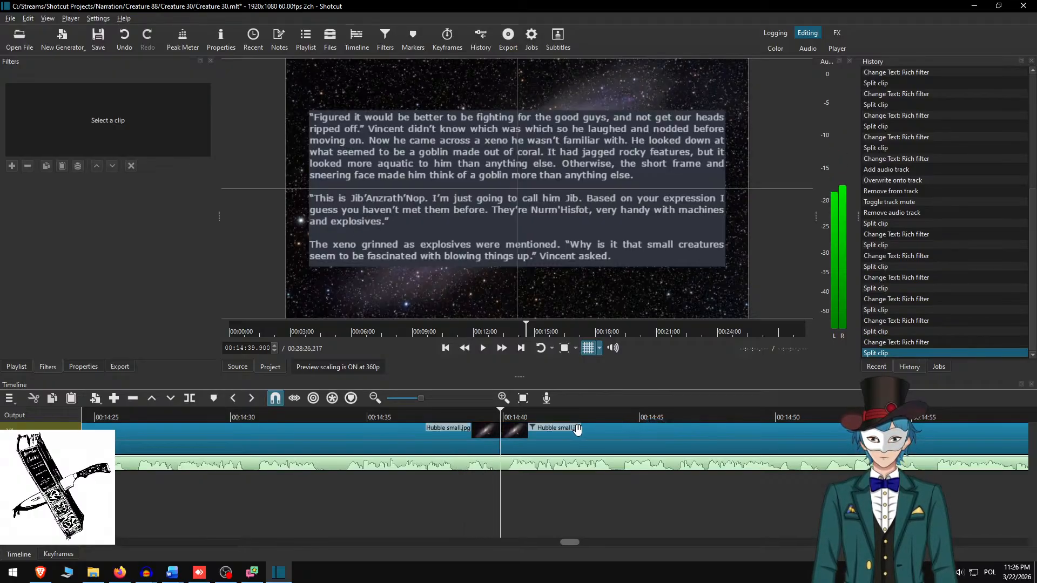
- Select the new clip, delete the three used paragraphs in Word, copy the next four through "I'm not familiar with the species." Vincent commented, and return to Shotcut
left_click(580, 427)
key("alt+Tab")
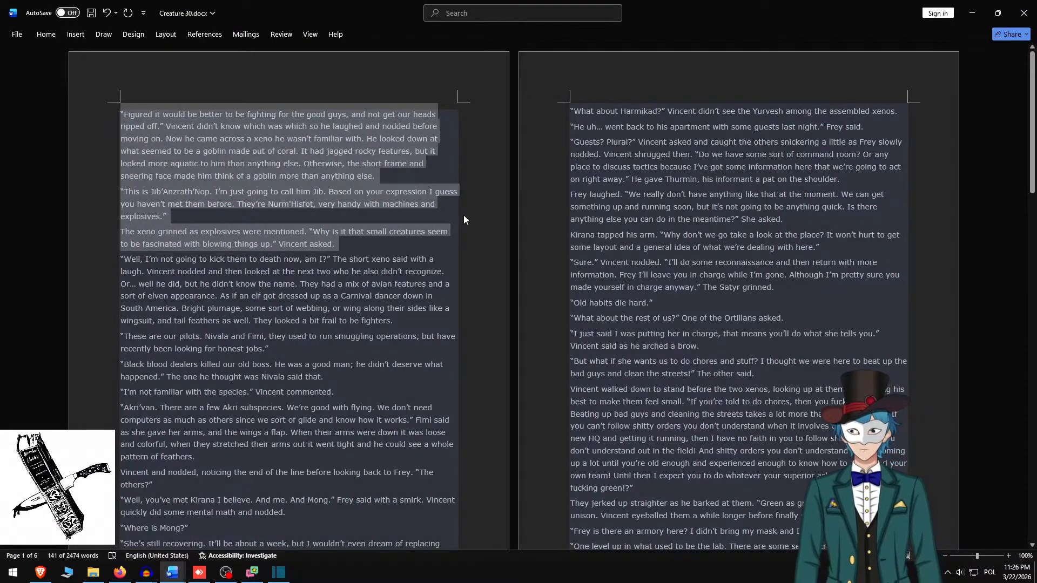
key("Delete")
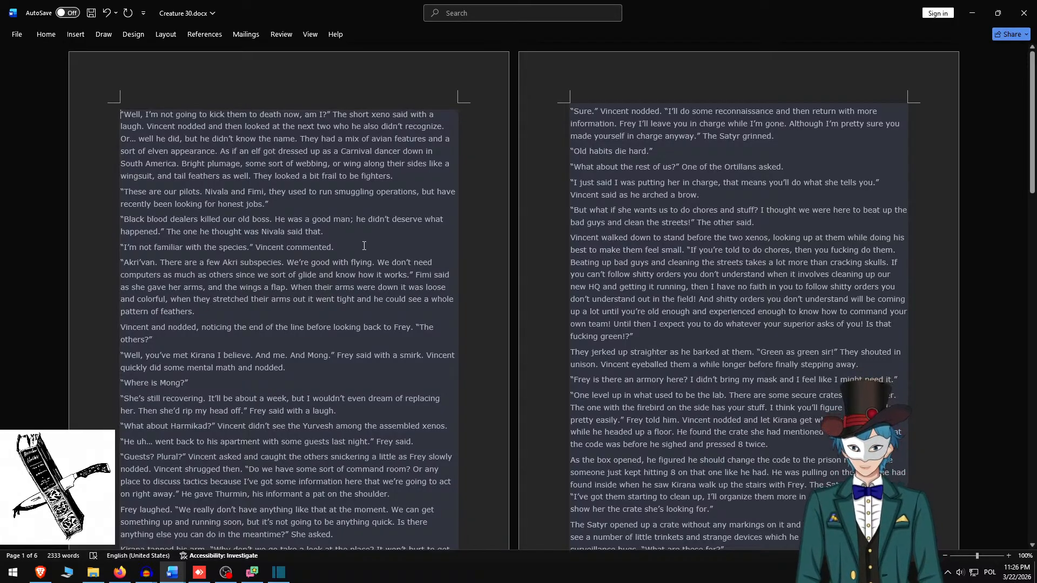
left_click(363, 247, "shift")
key("ctrl+c")
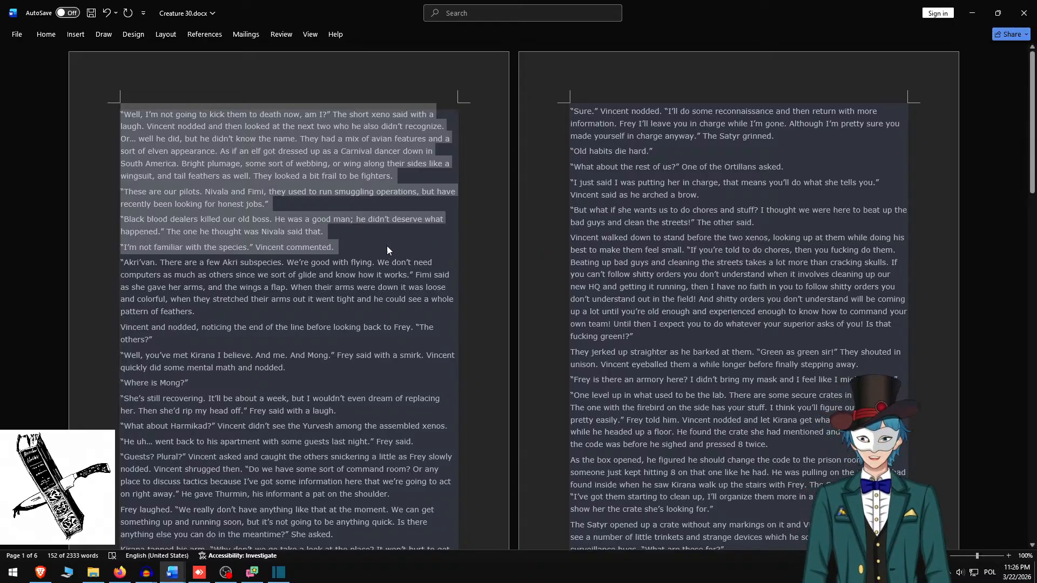
key("alt+Tab")
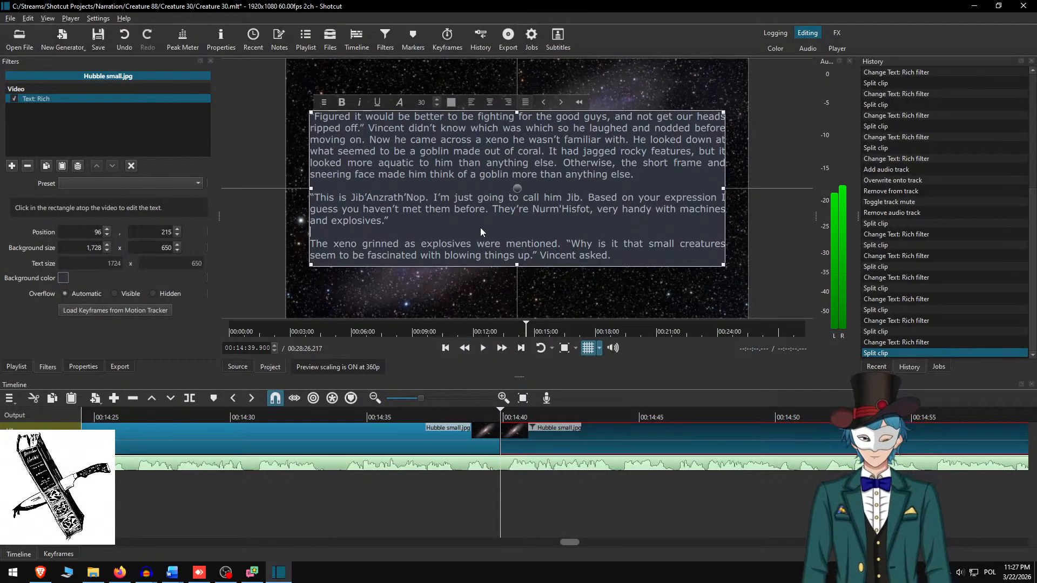
- Replace the rich text of the clip starting at 00:14:39.900 with the four copied paragraphs and insert blank lines between them
key("ctrl+a")
key("ctrl+v")
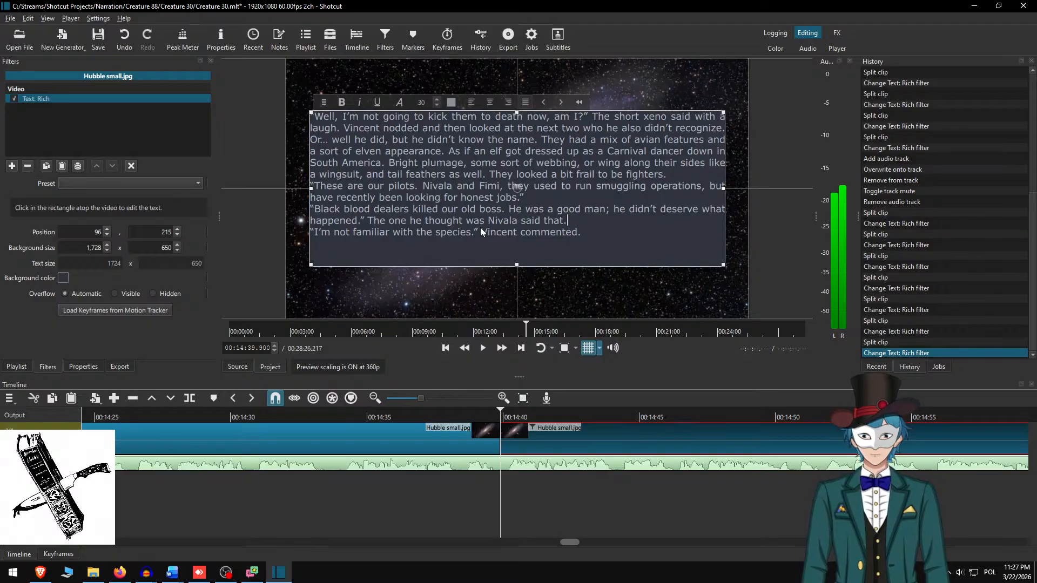
key("Return")
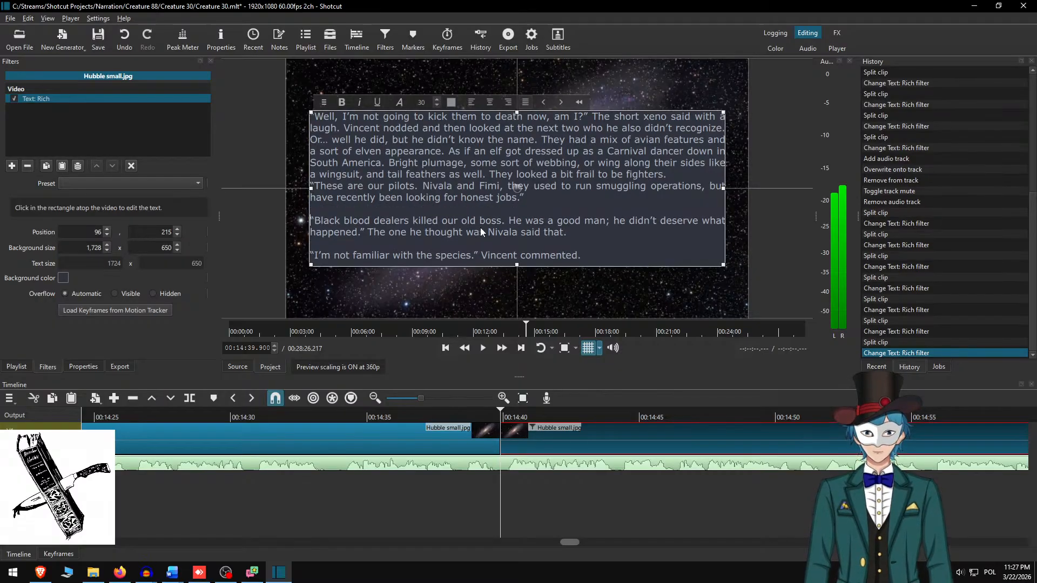
key("Return")
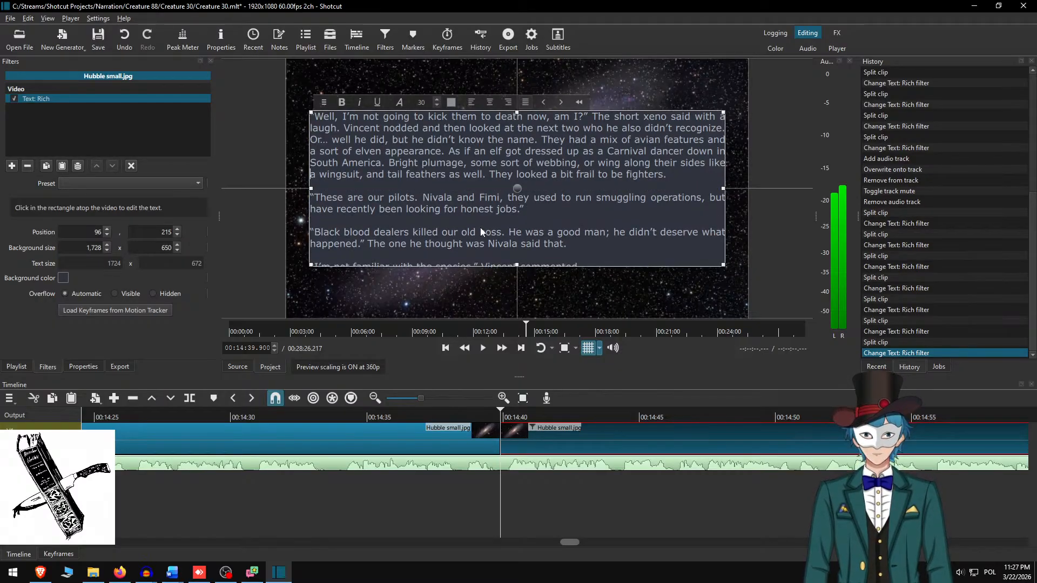
- Set the text background height of the clip at 00:14:39.900 to 700, centre it vertically at position 190, and deselect the clip
scroll(485, 230, "down", 3)
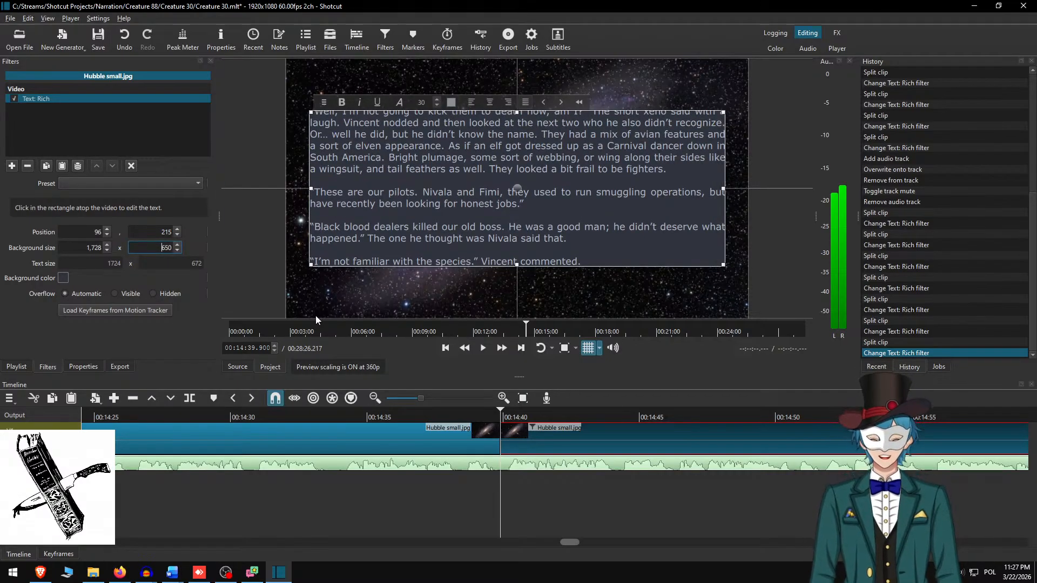
key("shift+Right")
key("shift+Right")
type("70")
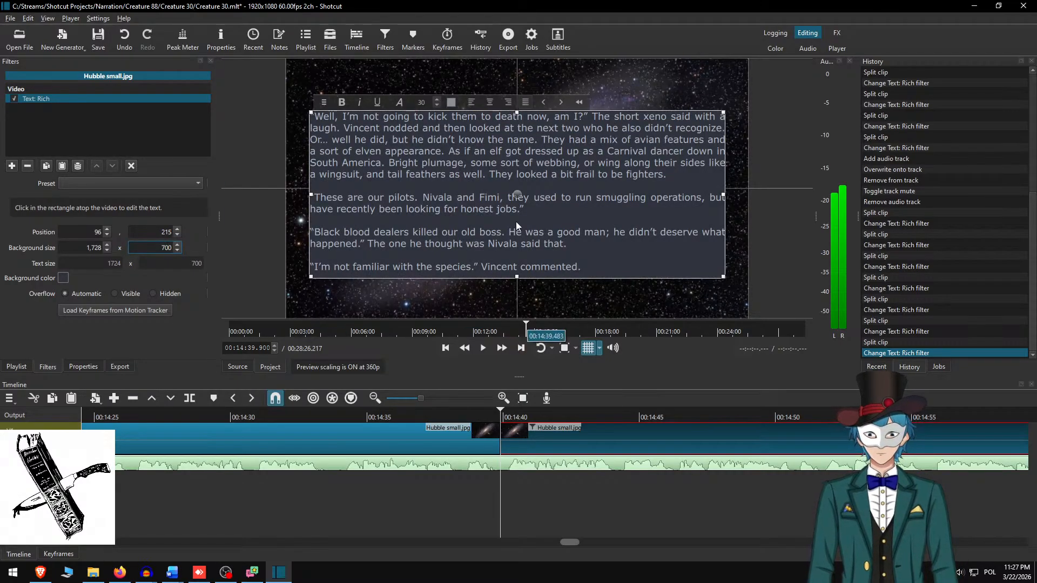
left_click_drag(516, 190, 517, 184)
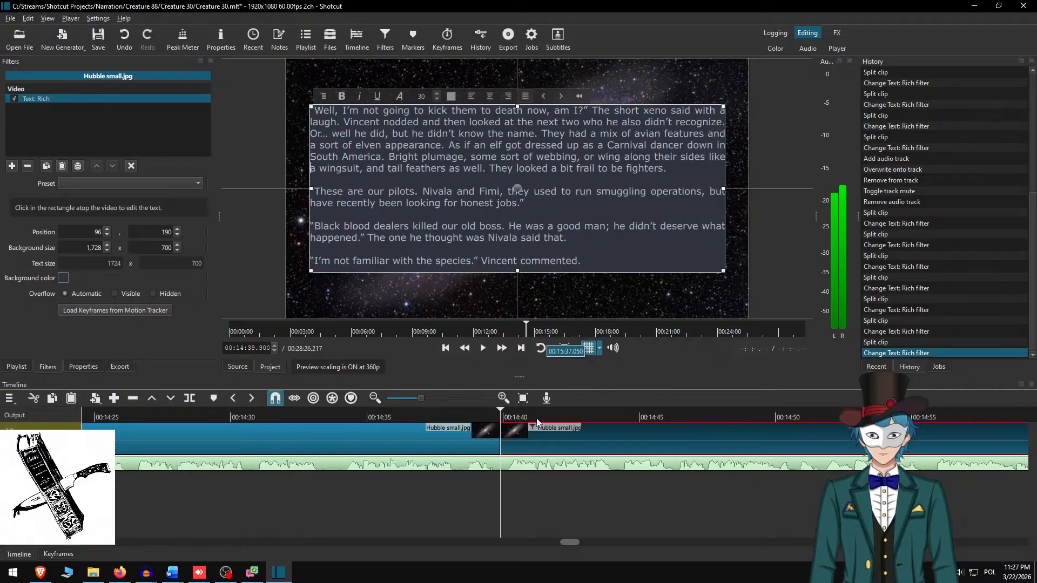
left_click(521, 436)
- Play the narration sped up from about 00:14:37 to the end of the displayed paragraphs and split the background clip at 00:15:37.683
left_click(421, 417)
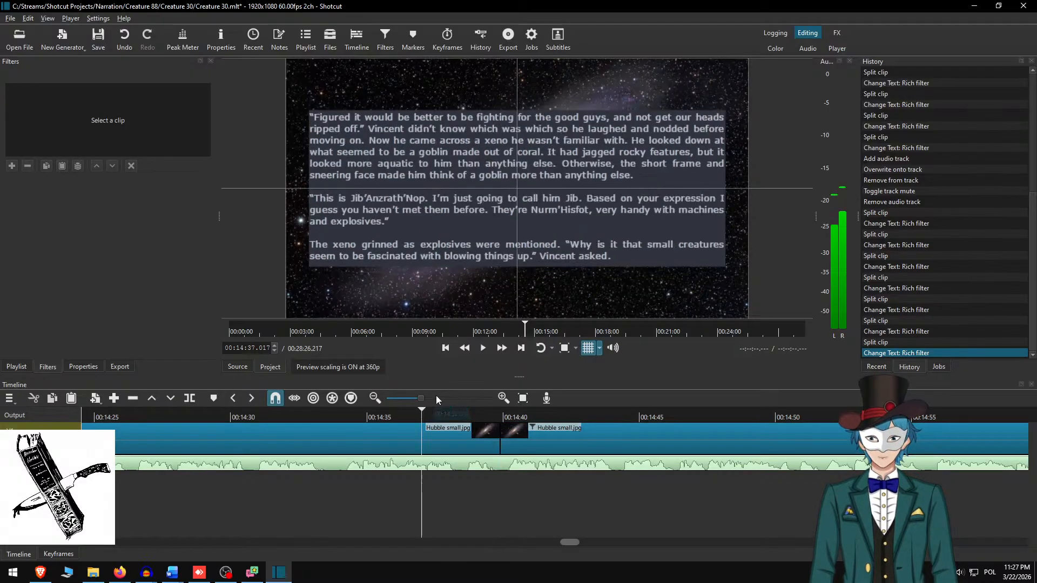
left_click(484, 349)
left_click(501, 348)
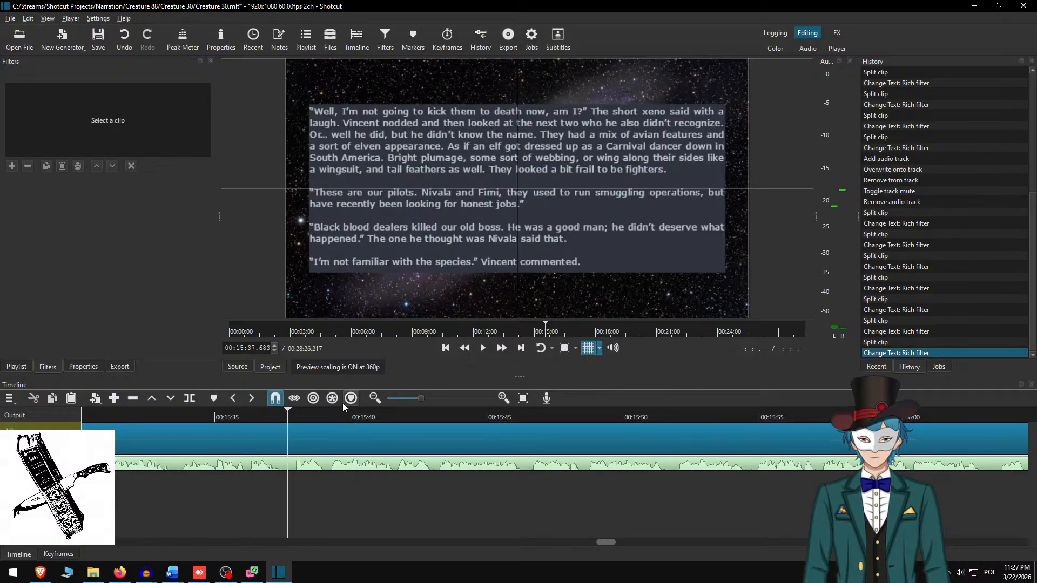
- Delete the four used paragraphs in Word, copy the next four through "Where is Mong?", and return to Shotcut
key("alt+Tab")
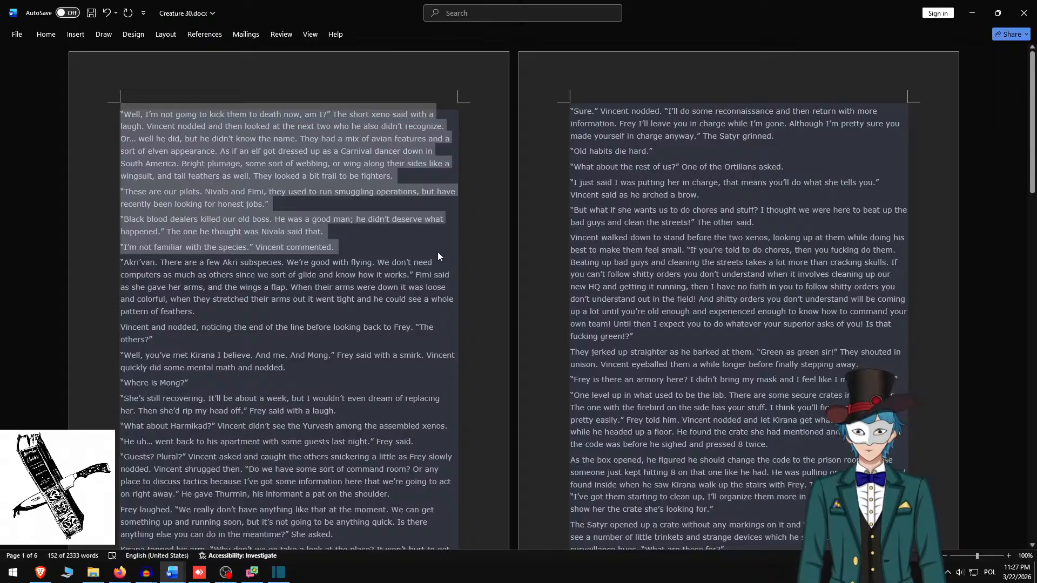
key("BackSpace")
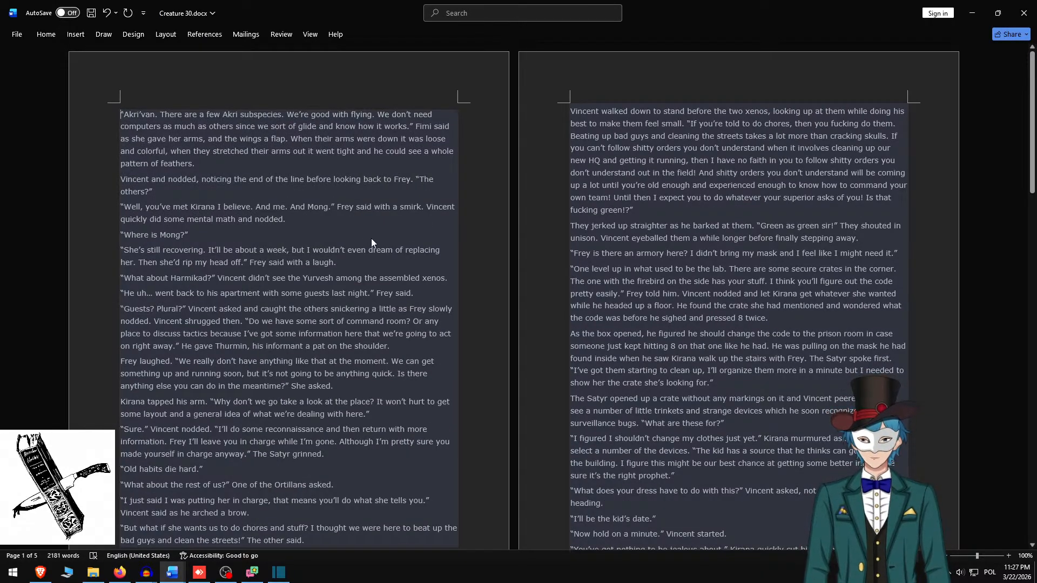
key("alt+Tab")
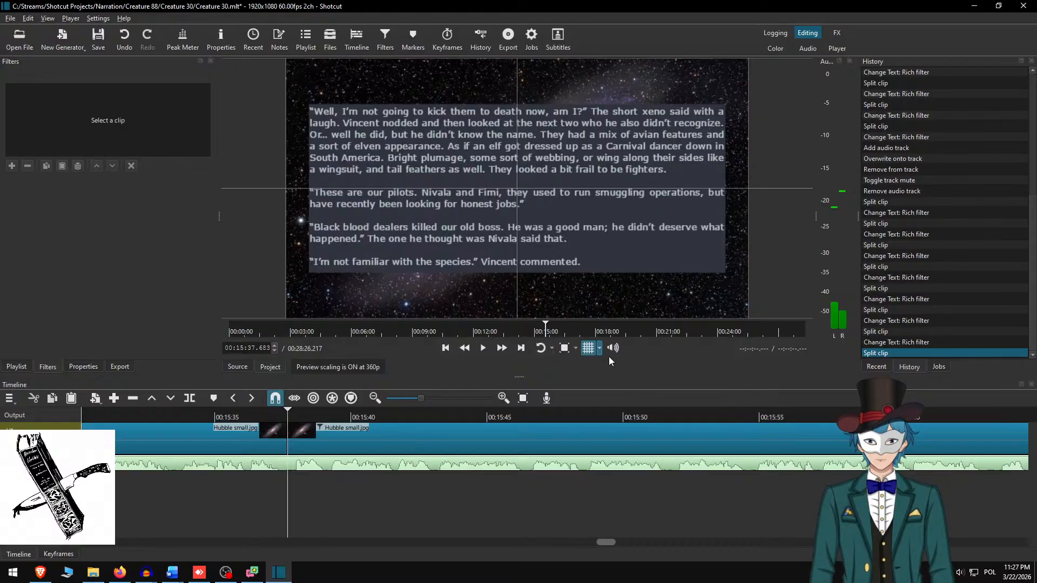
key("alt+Tab")
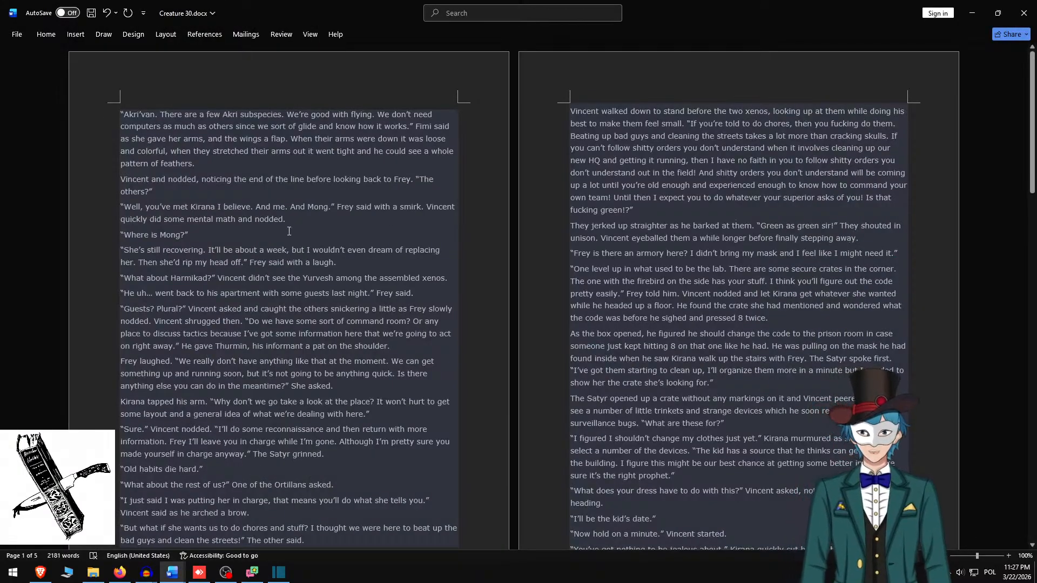
left_click(255, 235, "shift")
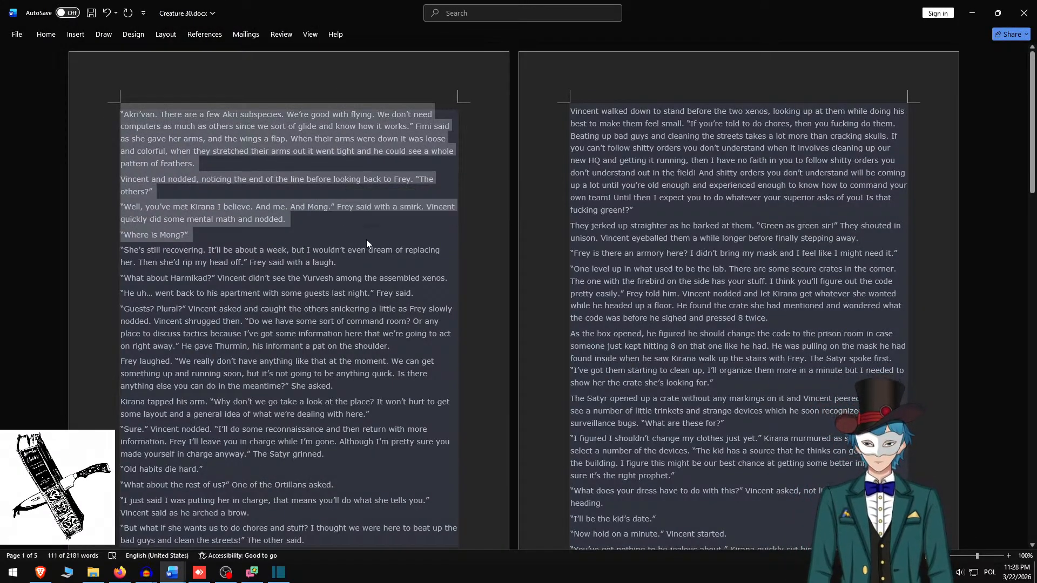
key("alt+Tab")
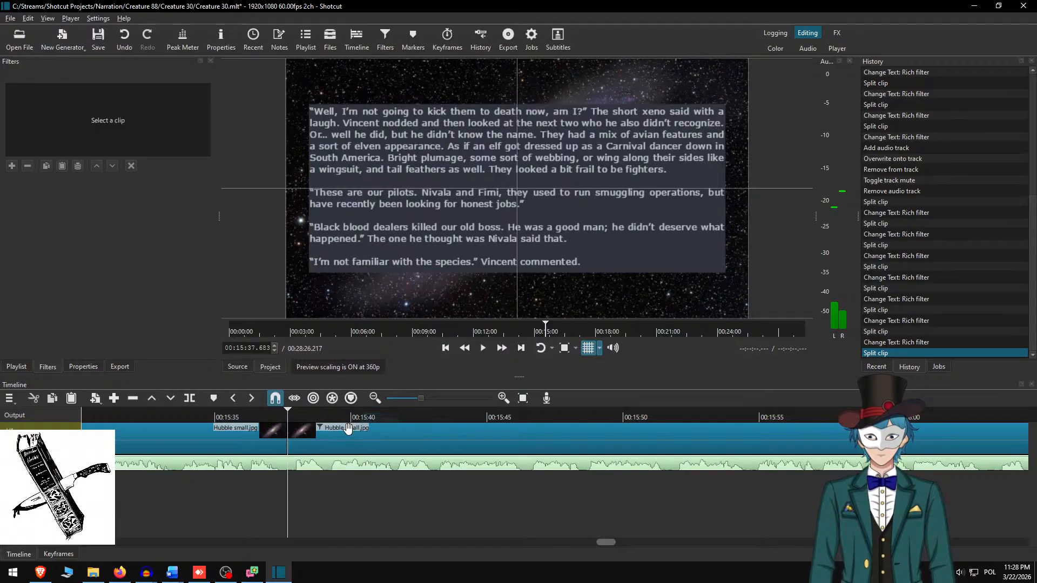
- Replace the rich text of the clip starting at 00:15:37.683 with the four copied paragraphs and insert blank lines between them
left_click(410, 234)
key("ctrl+a")
key("ctrl+v")
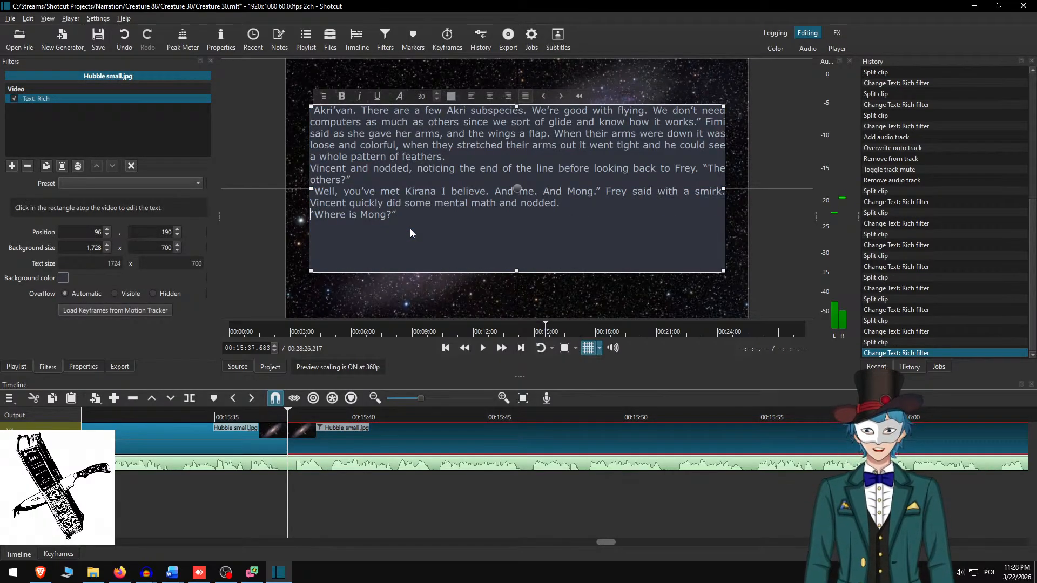
key("Home")
key("Return")
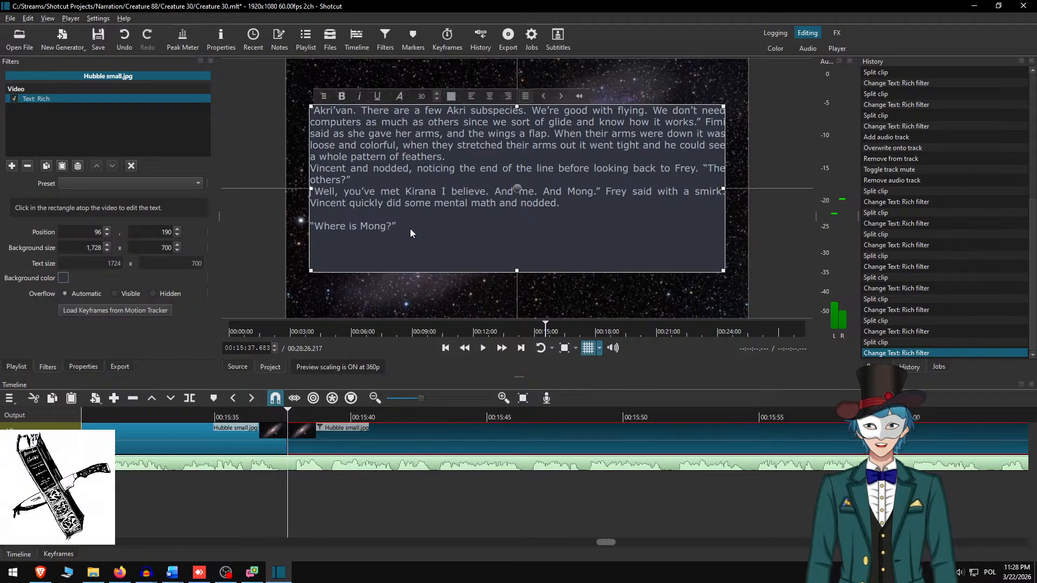
key("Up")
key("Up")
key("Up")
key("Return")
key("Up")
key("Up")
key("Up")
key("Return")
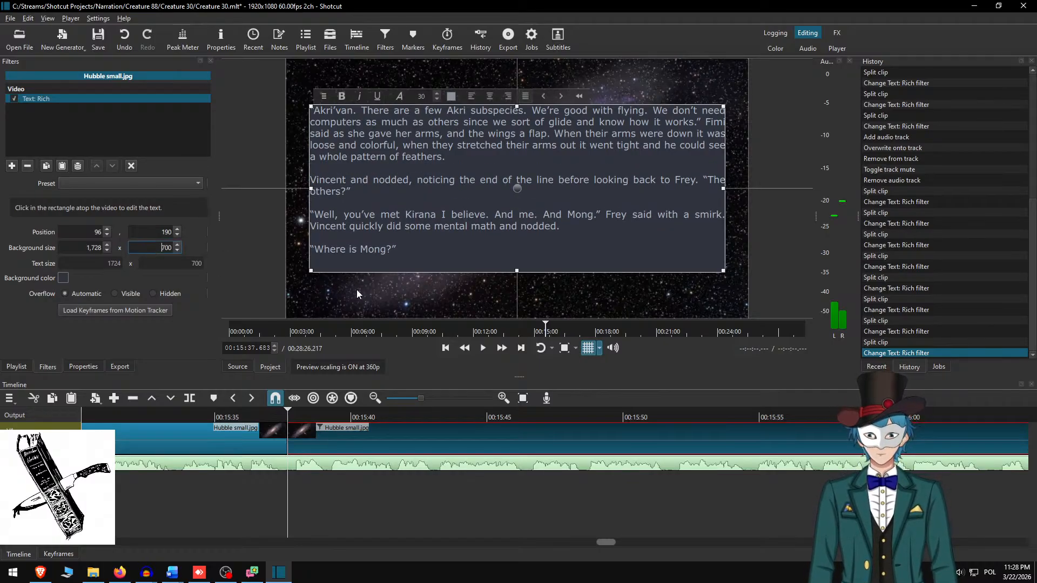
- Set this text's background height to 650, centre it vertically at position 215, and deselect the clip
type("650")
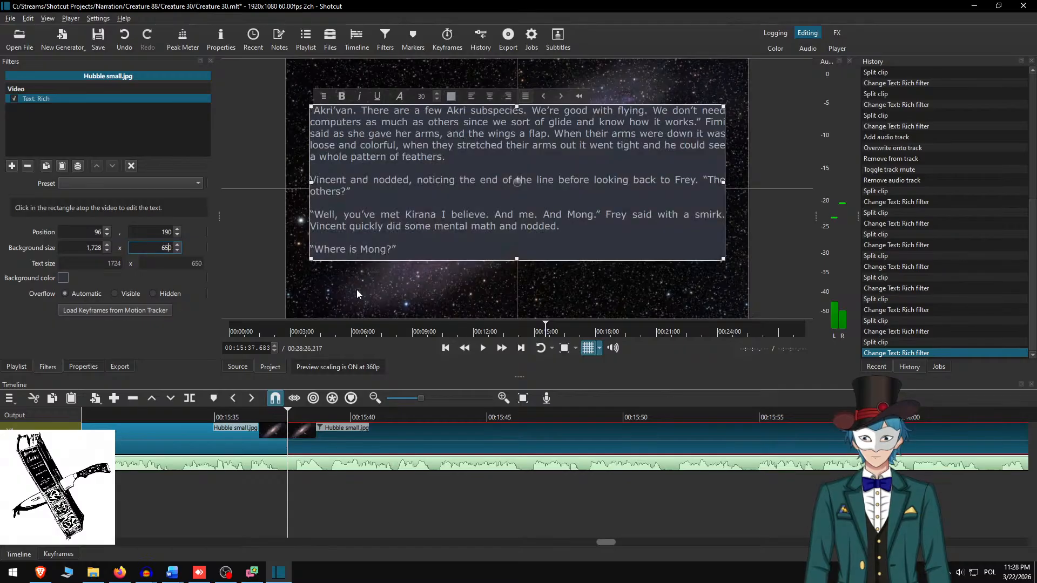
left_click_drag(517, 183, 517, 191)
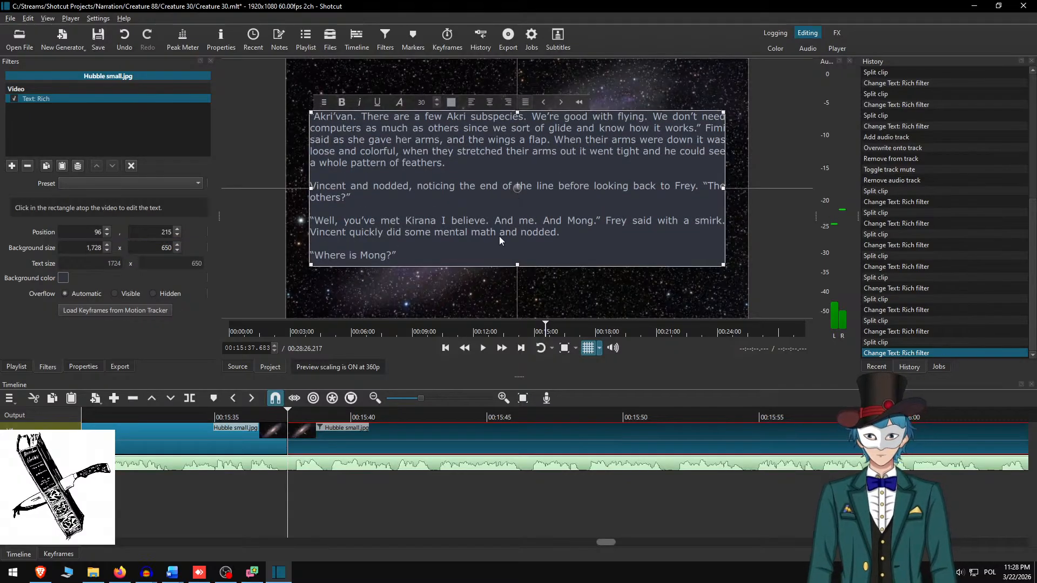
left_click(270, 494)
- Play the narration from about 00:15:35, replay the last second or so, and split the background clip at 00:16:15.667
left_click(218, 417)
key("space")
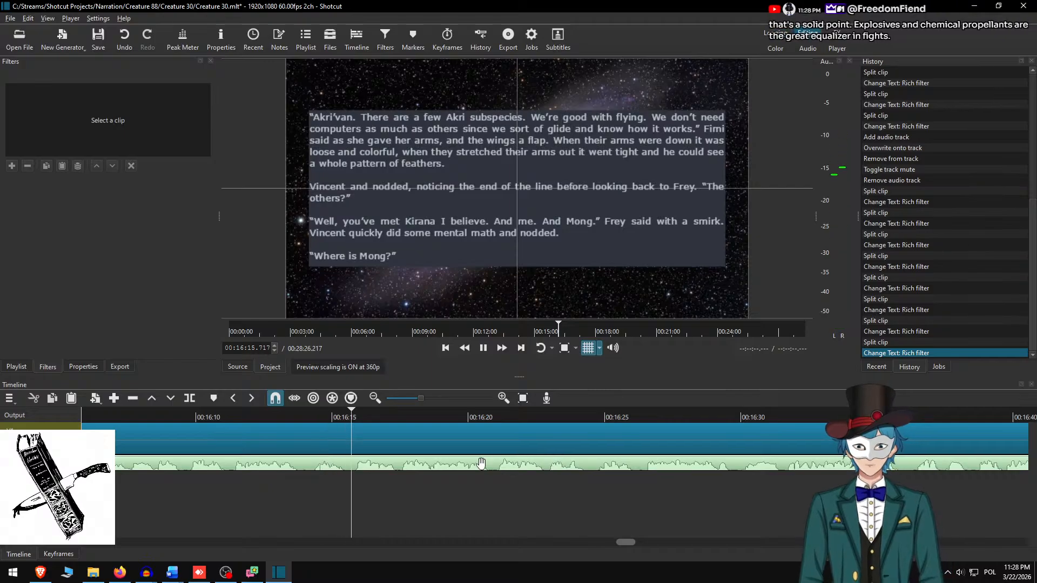
key("space")
left_click(322, 416)
key("space")
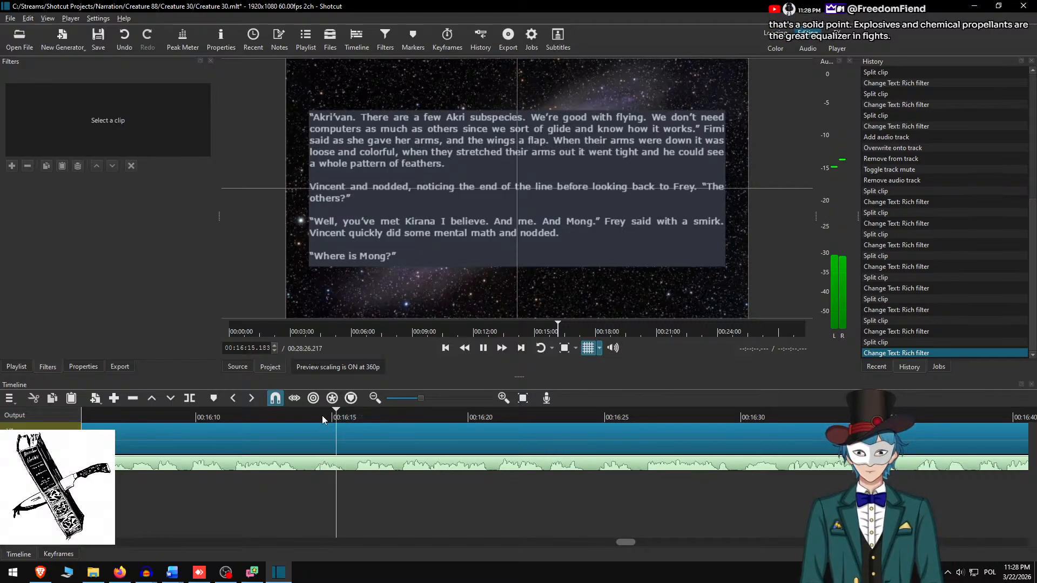
key("space")
key("s")
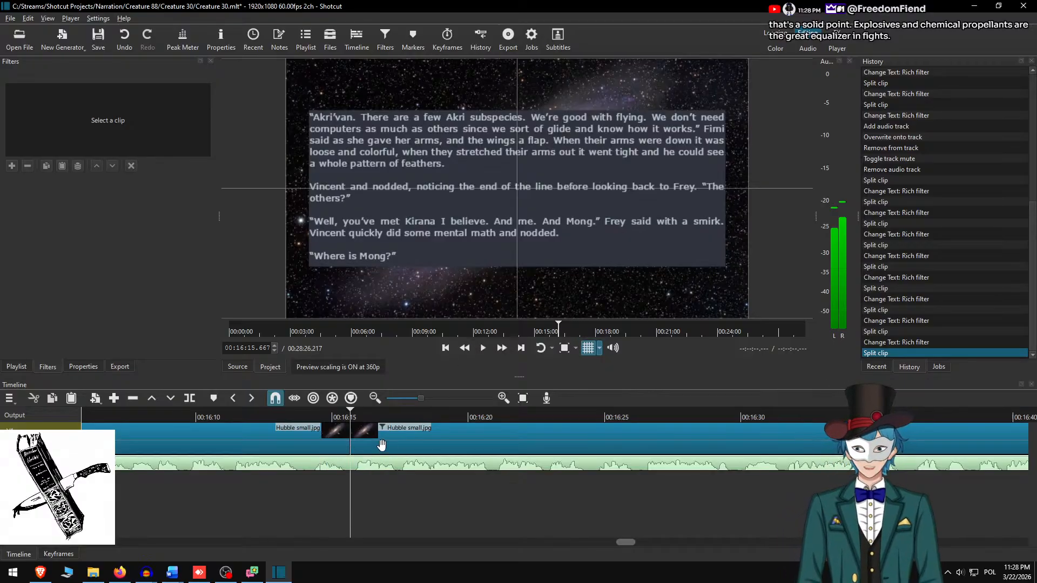
- Delete the four used paragraphs in Word, copy the next four through "his informant a pat on the shoulder.", and return to Shotcut
key("alt+Tab")
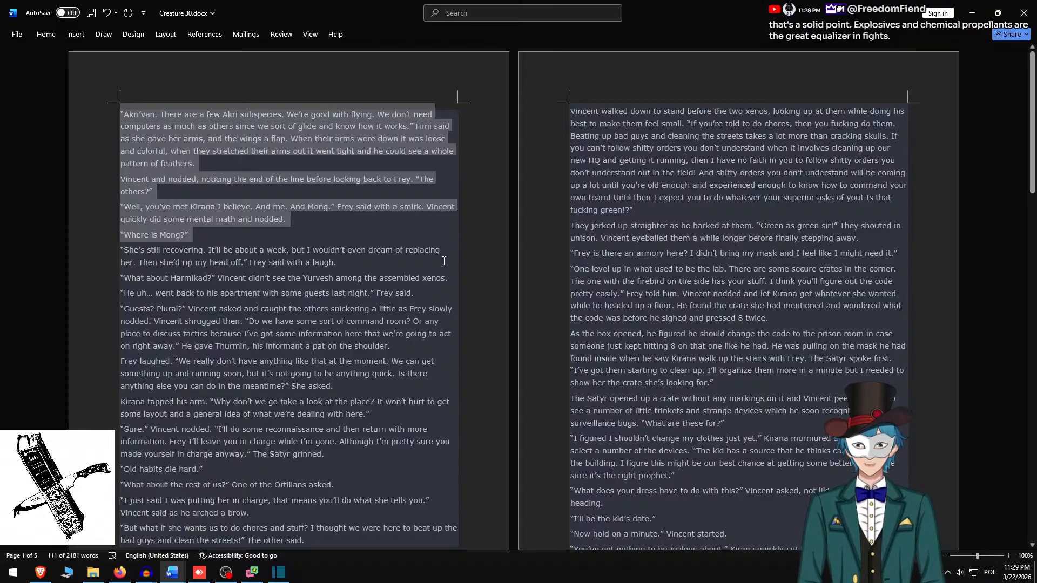
key("BackSpace")
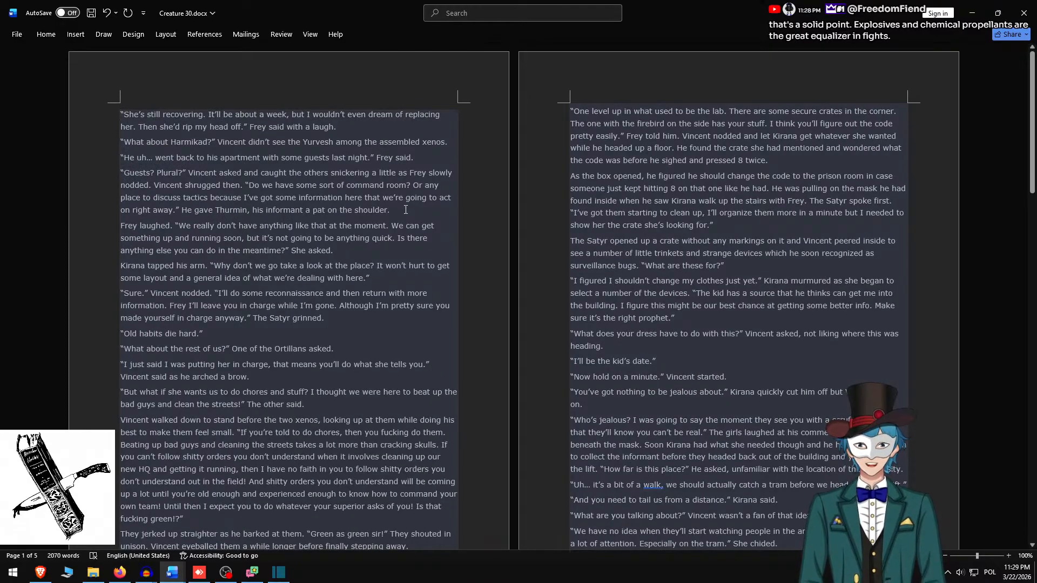
left_click(406, 210, "shift")
key("ctrl+c")
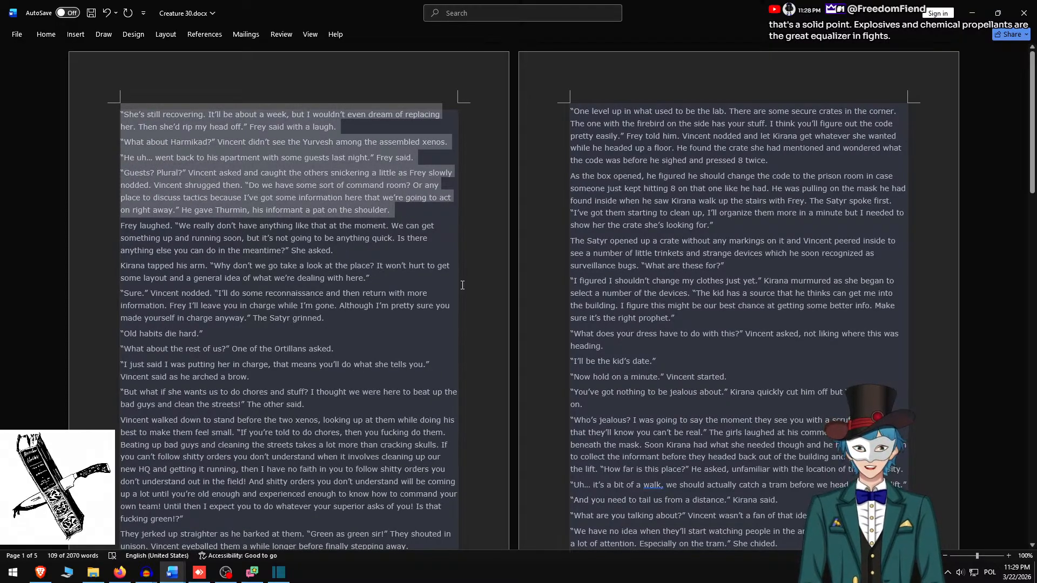
scroll(462, 284, "down", 20)
scroll(457, 334, "up", 10)
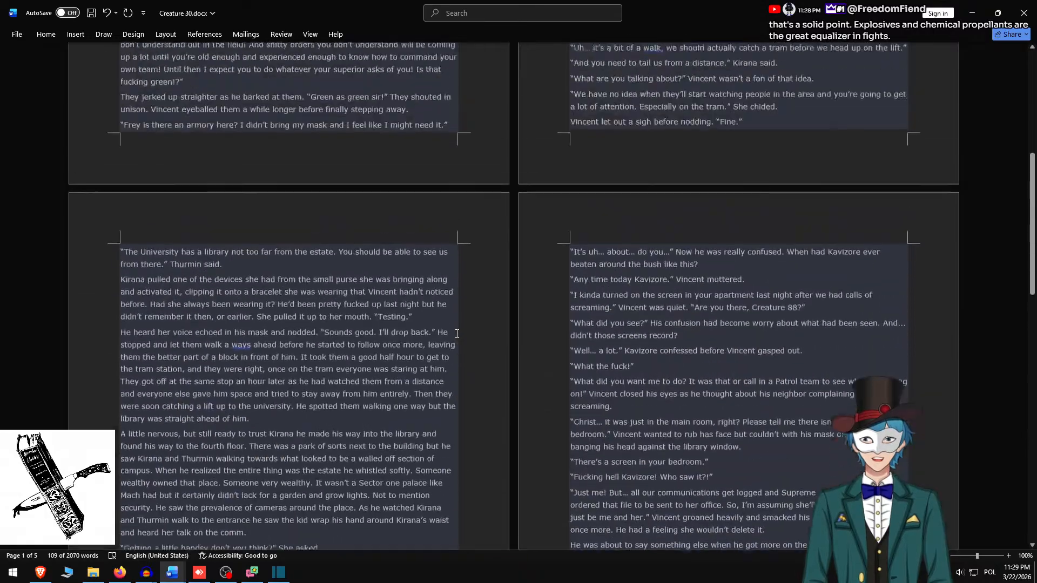
scroll(456, 334, "up", 8)
key("alt+Tab")
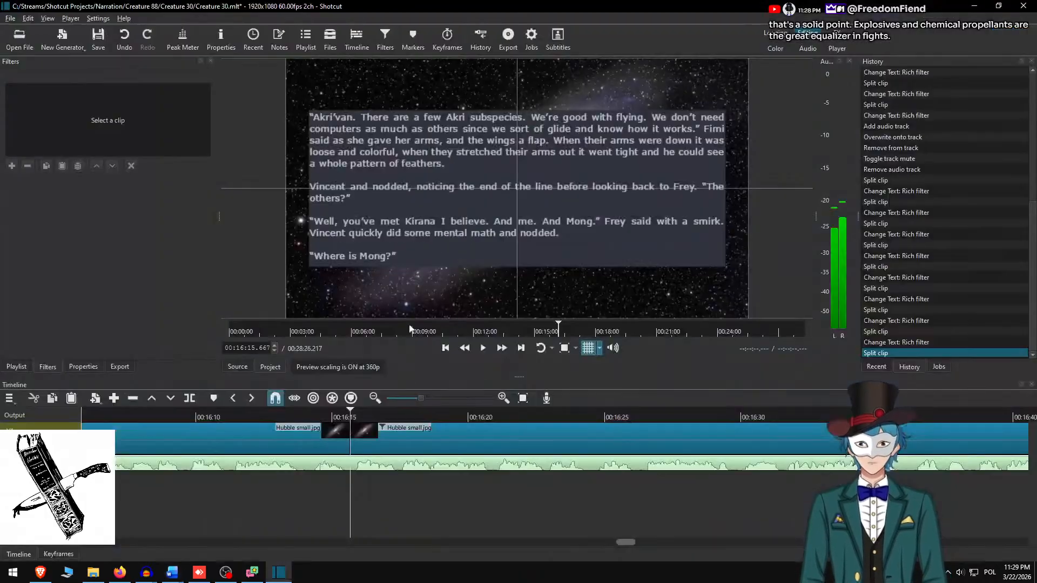
- Replace the rich text of the clip starting at 00:16:15.667 with the four copied paragraphs and insert blank lines between them
left_click(387, 427)
left_click(406, 213)
key("ctrl+a")
key("ctrl+v")
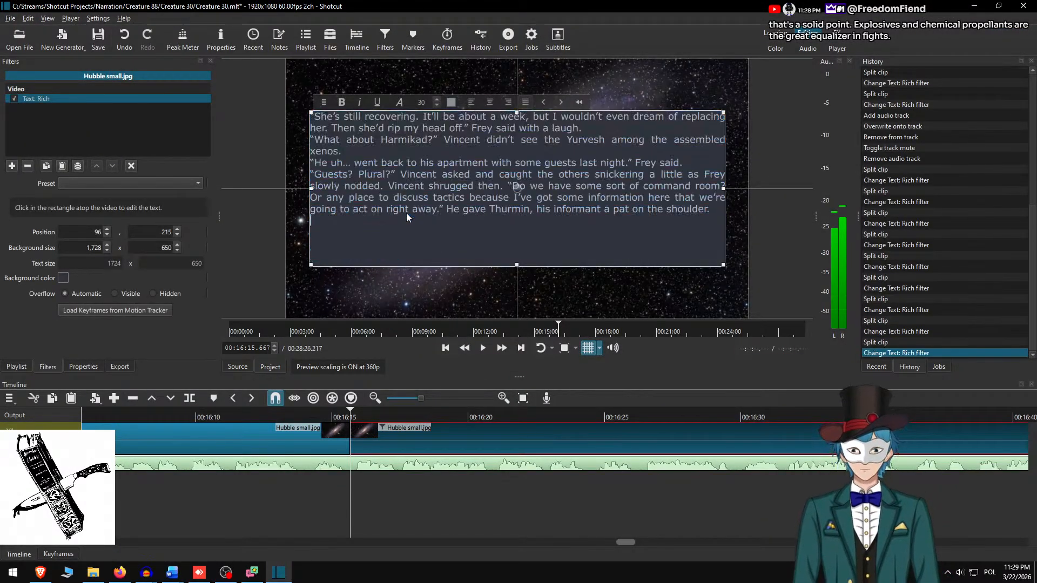
key("Up")
key("Home")
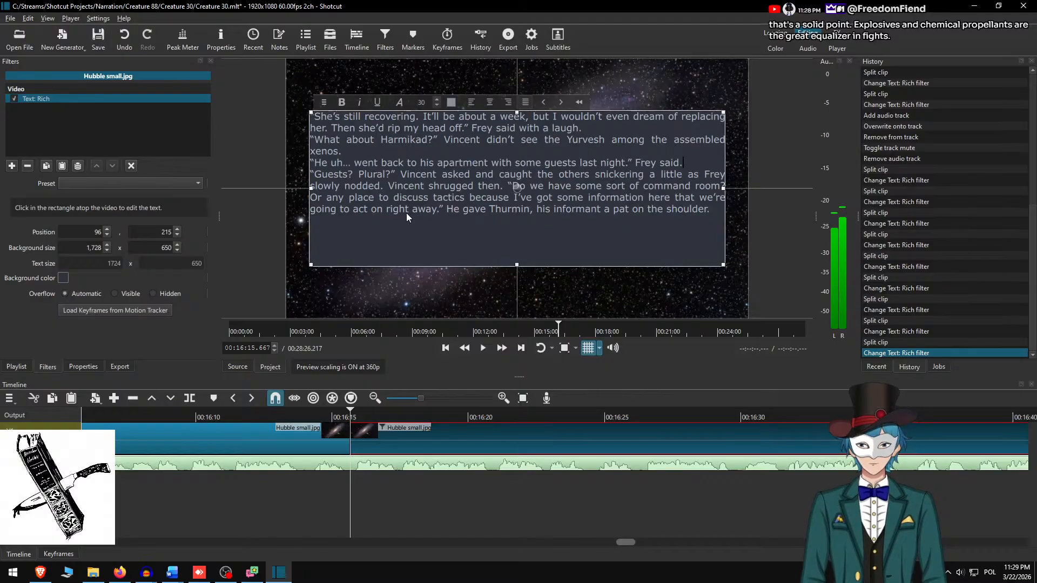
key("Return")
key("Up")
key("Up")
key("Return")
key("Up")
key("Up")
key("Up")
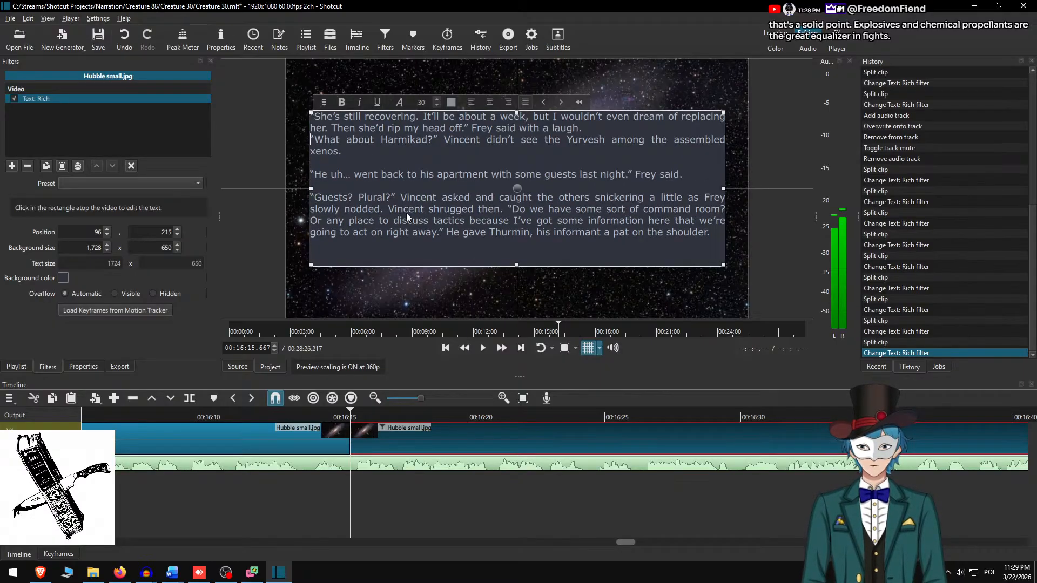
key("Return")
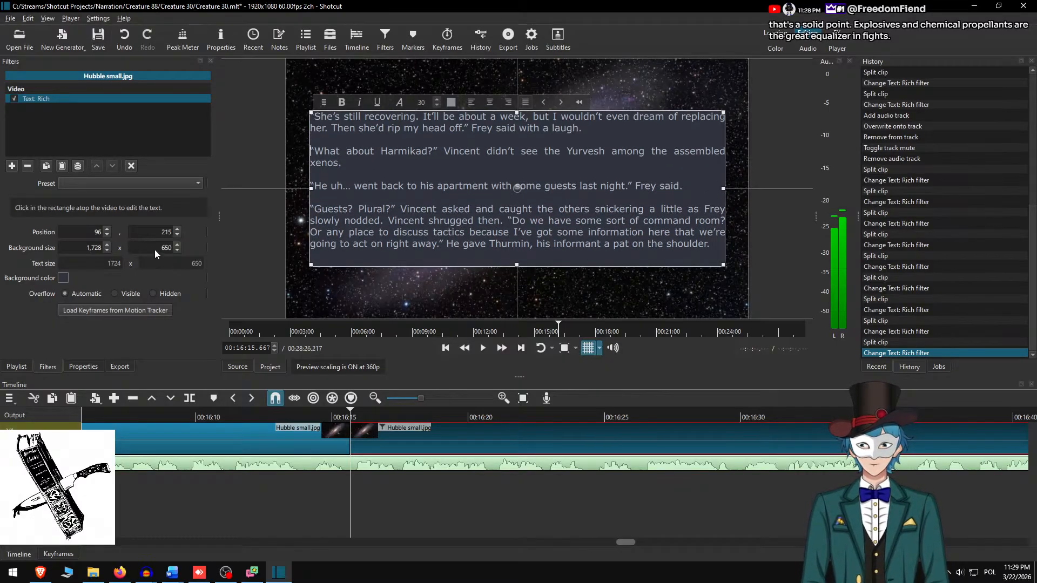
- Set this text's background height to 600, centre it vertically at position 240, and deselect the clip
type("0")
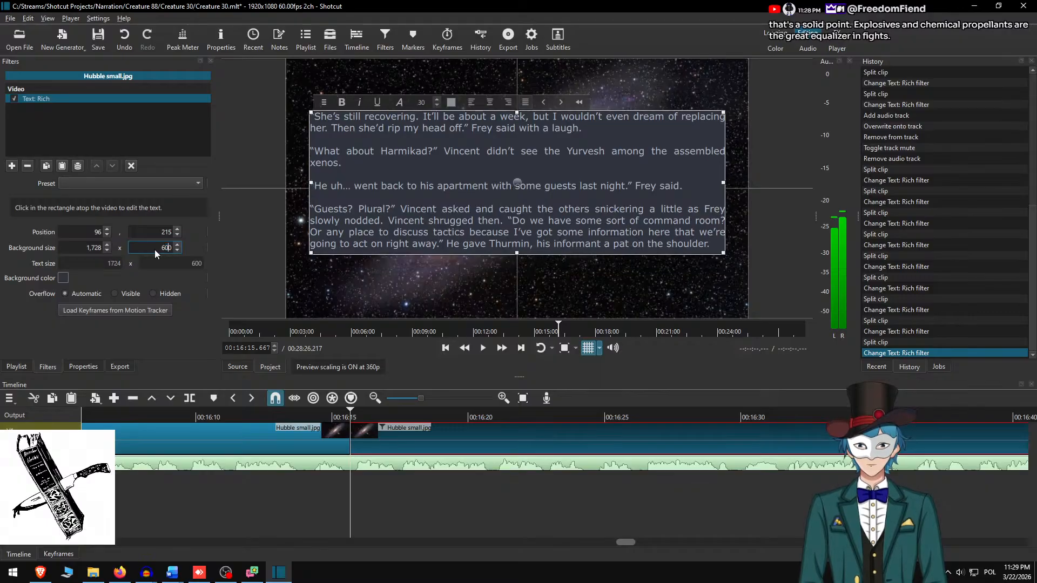
left_click_drag(516, 184, 516, 191)
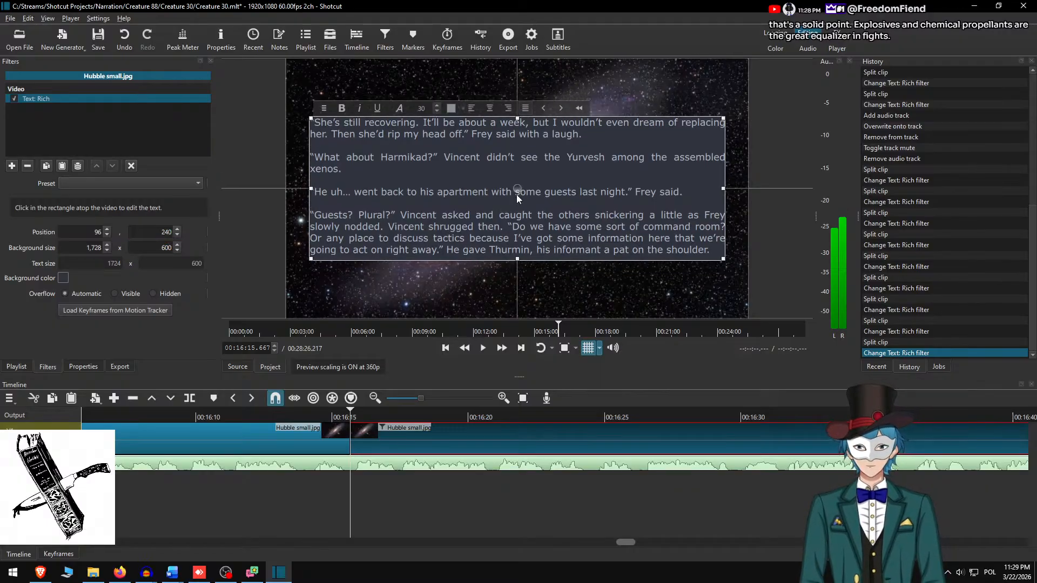
left_click(363, 426)
- Play the narration sped up from about 00:16:12, replay its last words, and split the background clip at 00:16:56.517
left_click(273, 417)
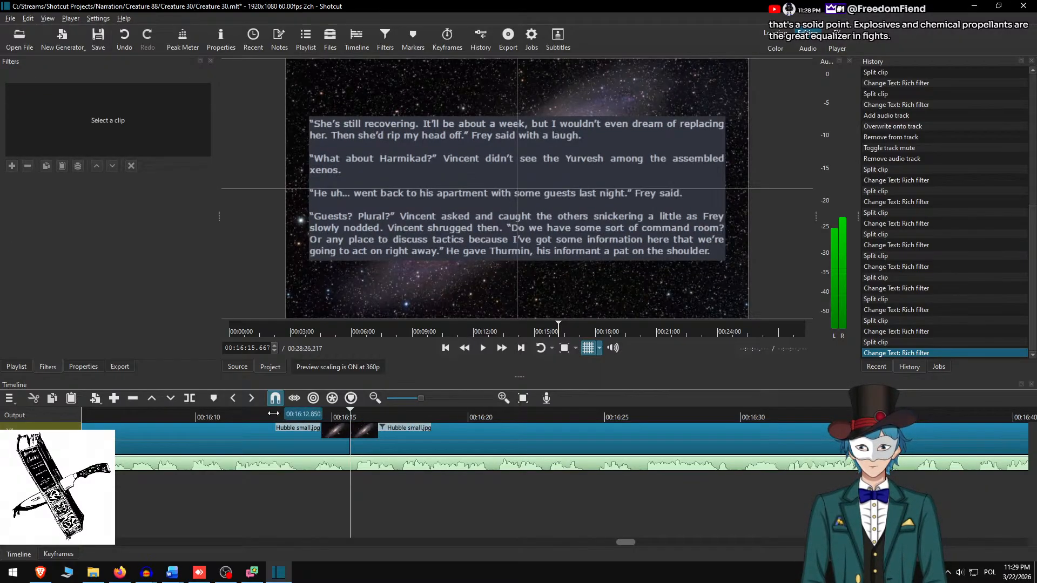
left_click(502, 350)
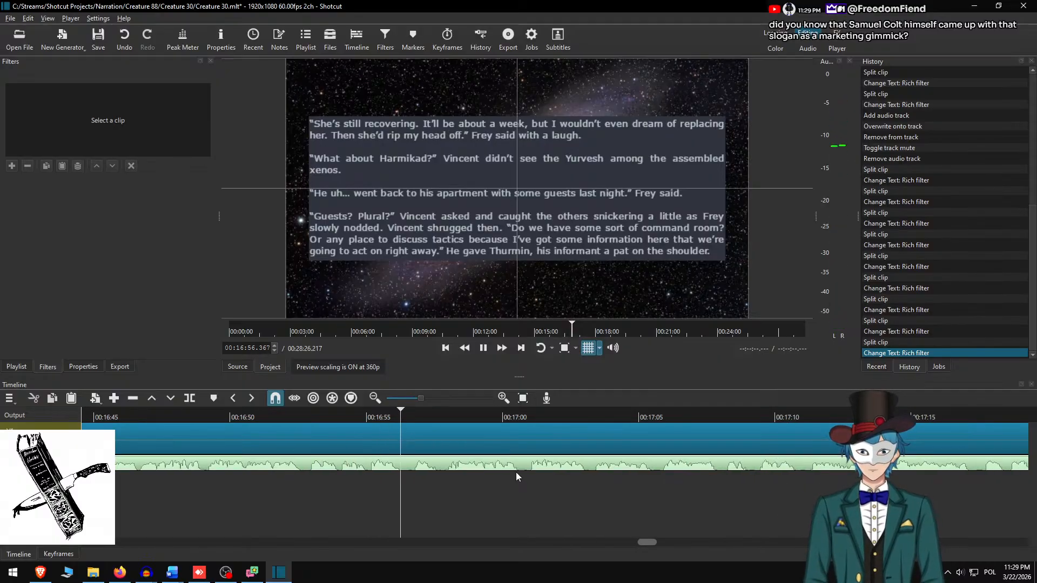
key("space")
left_click(374, 416)
key("space")
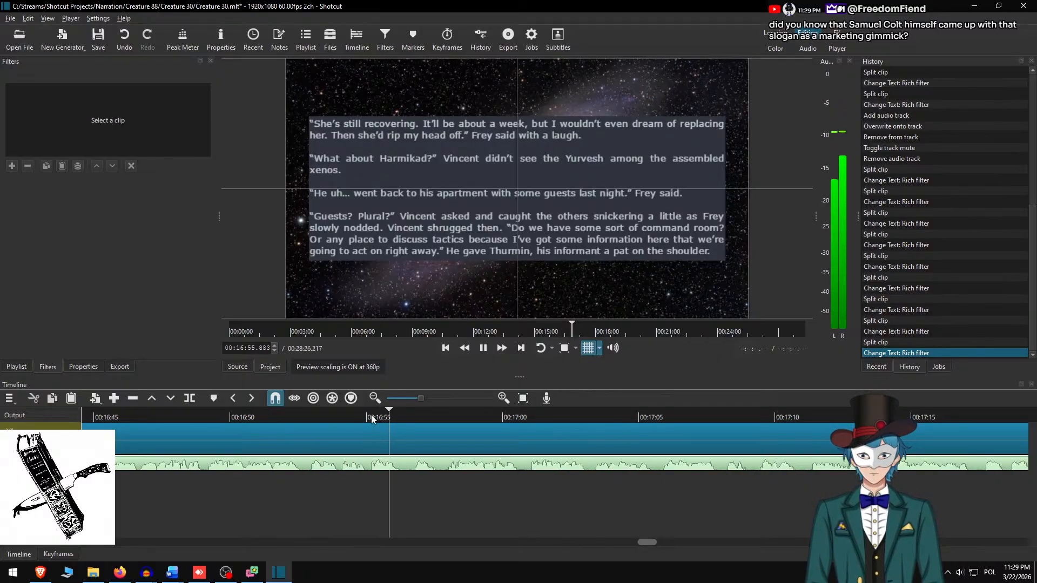
key("space")
key("s")
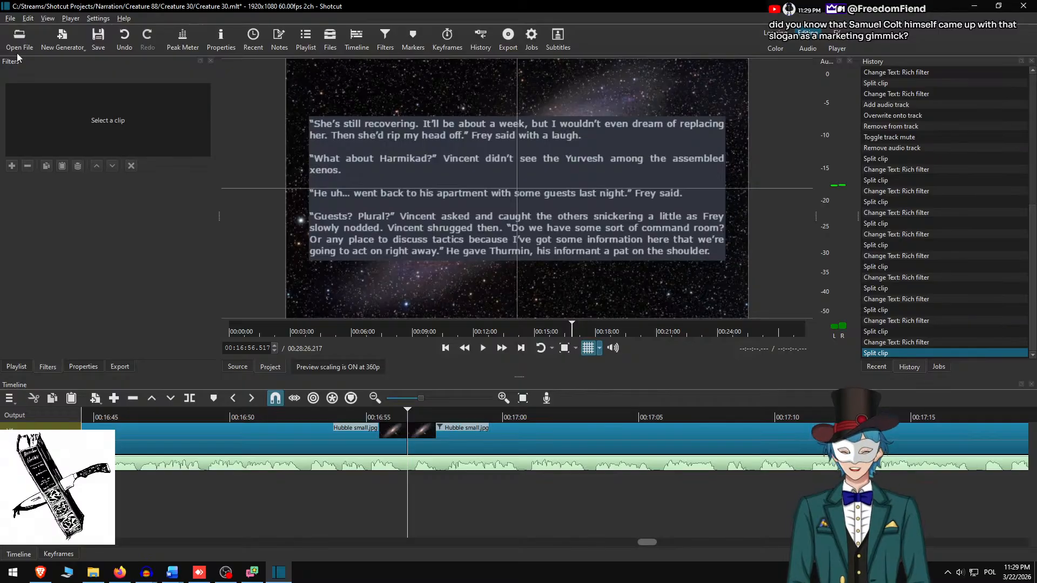
- Select the clip starting at 00:16:56.517 and switch to the Creature 30 document in Word
left_click(440, 428)
key("alt+Tab")
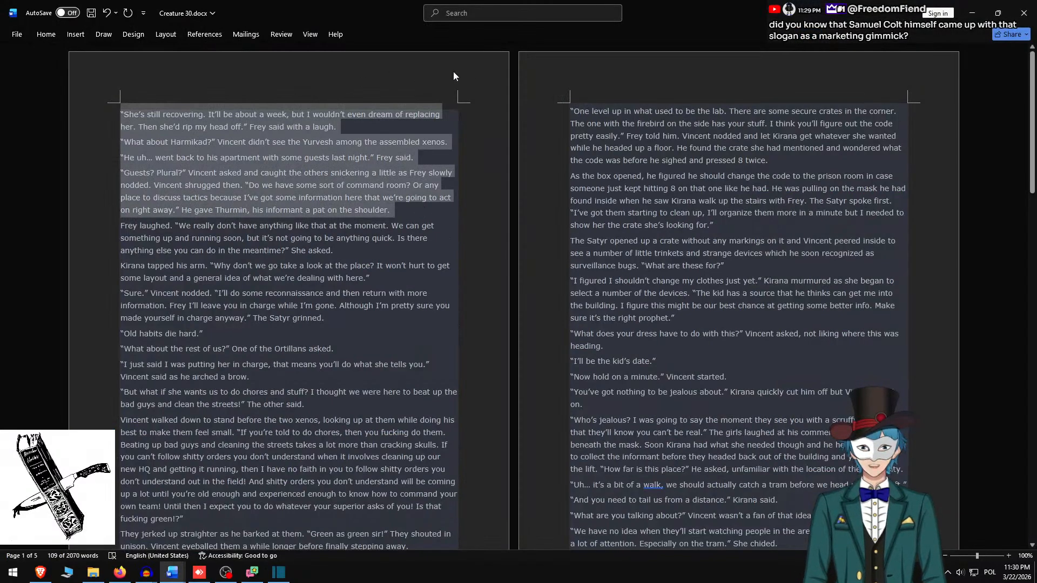
- Cut the used passage from the Word script and replace the Shotcut clip's text with the next four paragraphs, ending at “Old habits die hard.”
key("ctrl+x")
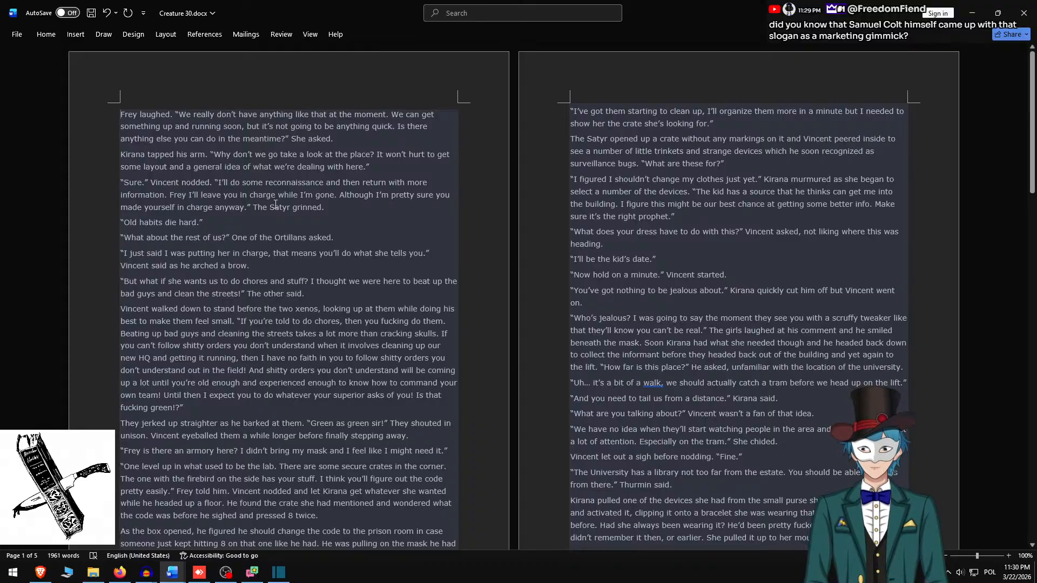
left_click(271, 220, "shift")
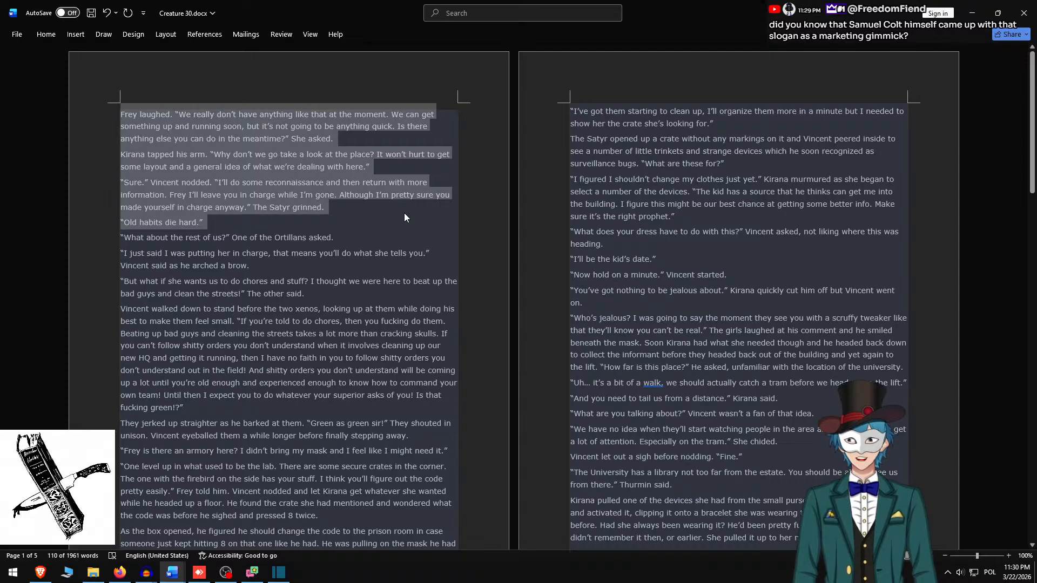
key("alt+Tab")
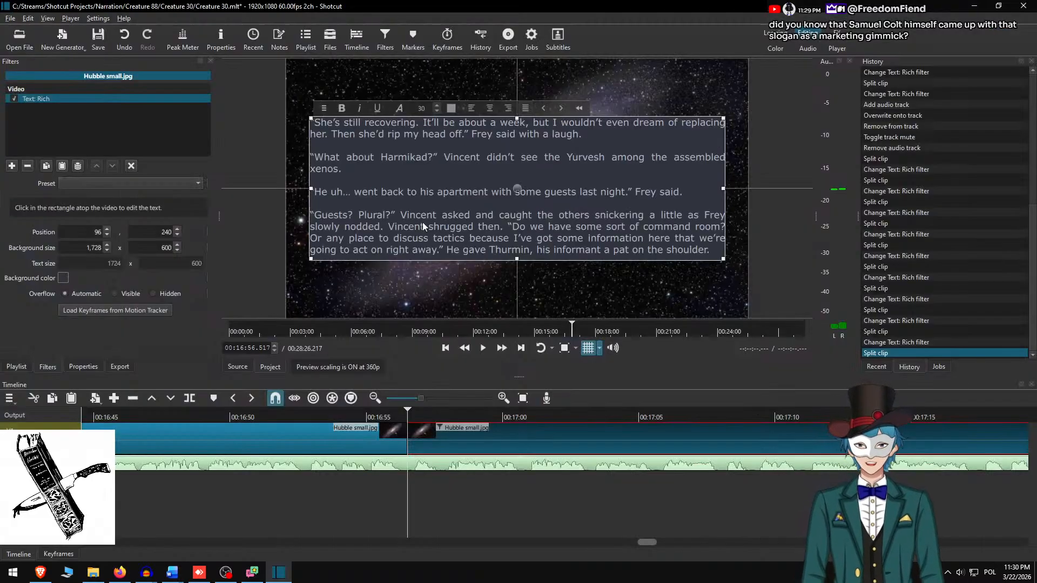
key("ctrl+a")
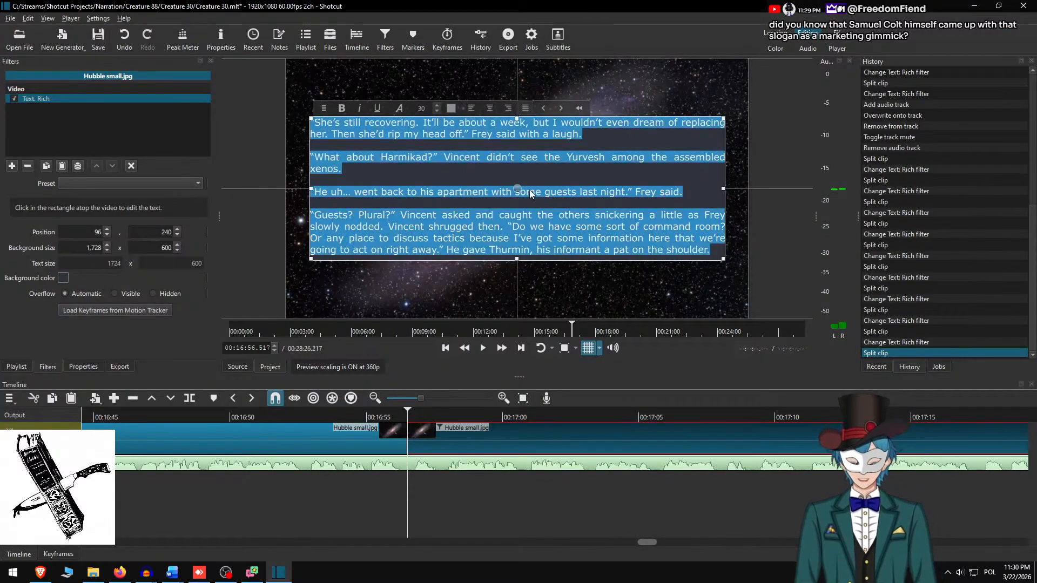
key("ctrl+v")
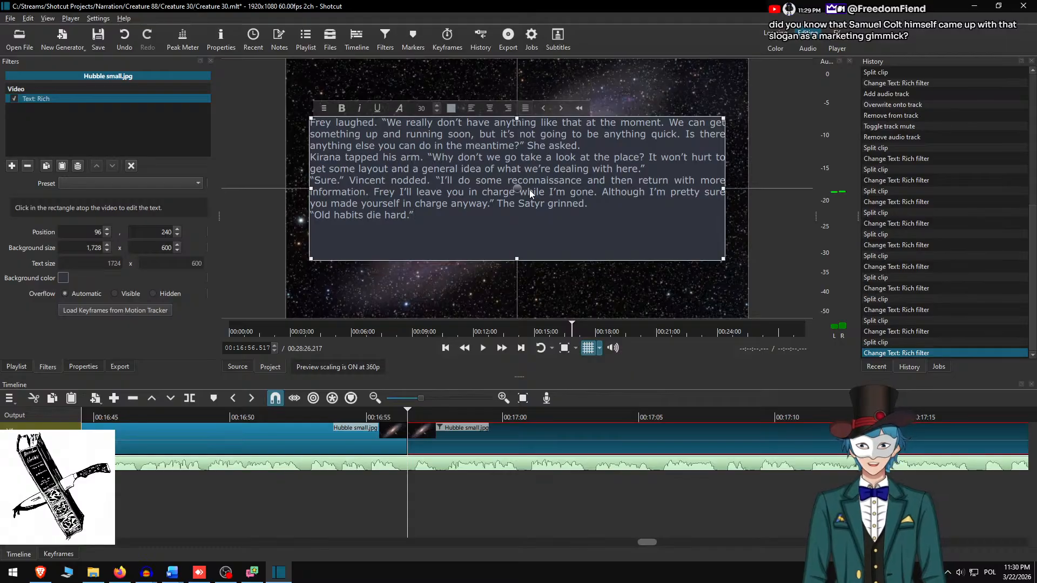
- Insert a blank line between each of the four pasted paragraphs in the rich text
key("Up")
key("End")
key("alt+Tab")
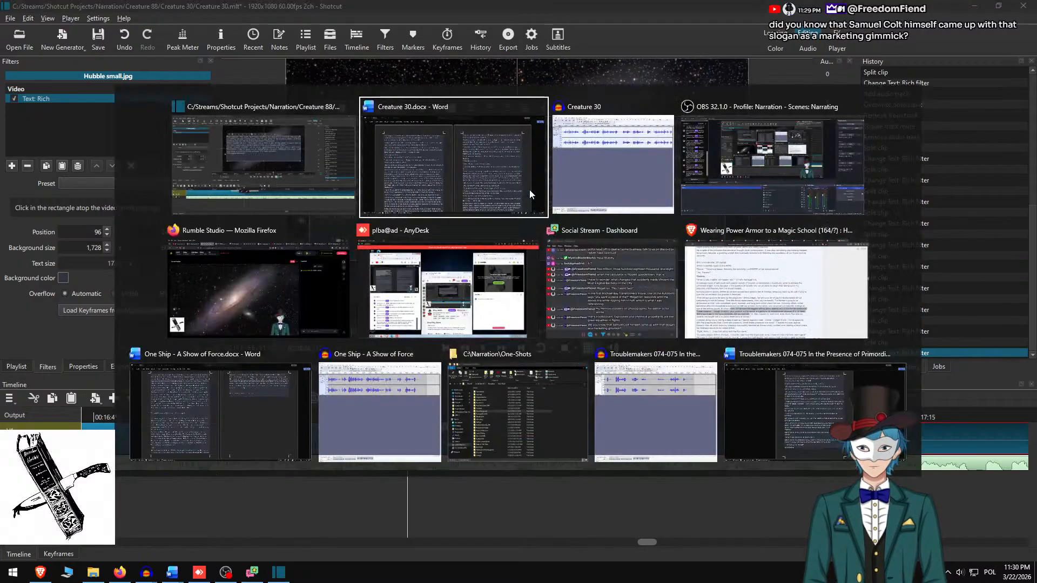
key("alt+Tab")
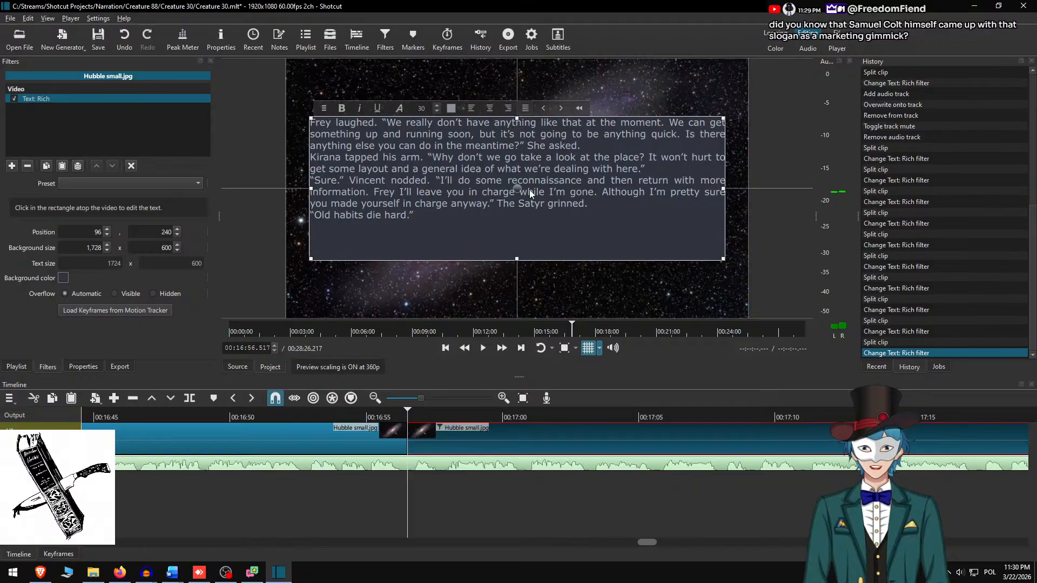
key("Return")
key("Return")
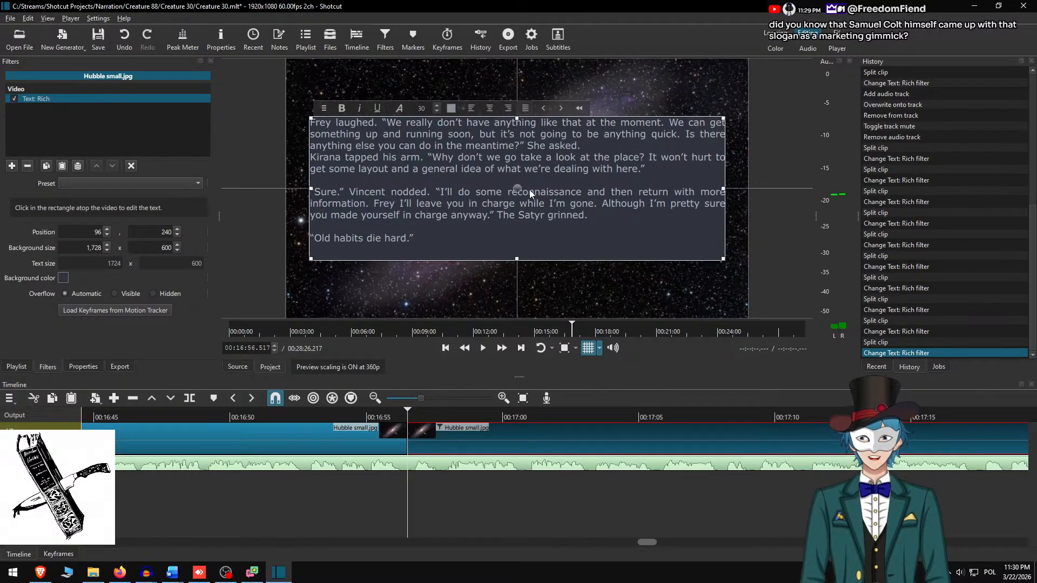
key("Return")
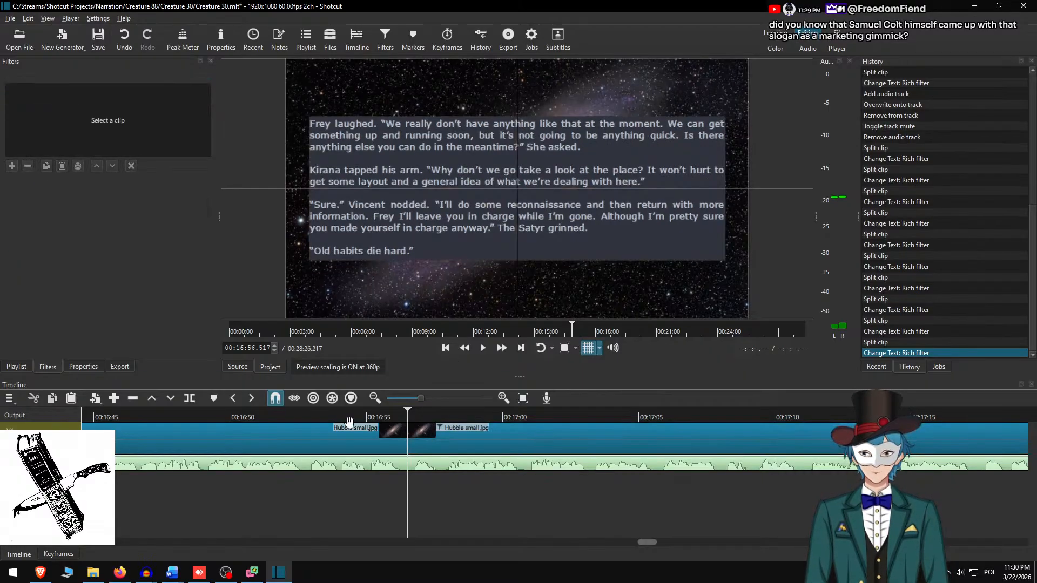
- Play the narration to the end of the displayed passage, split the image clip at 00:17:32.683, and select the part after the split
left_click(351, 415)
left_click(485, 349)
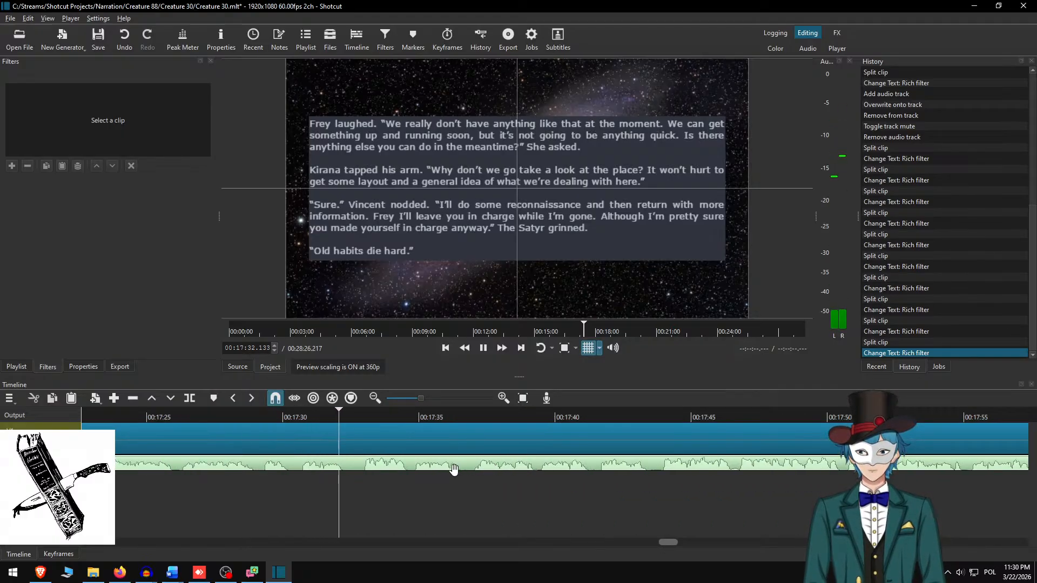
key("space")
key("s")
left_click(408, 432)
- Delete the used passage in Word and replace the Shotcut clip's text with the next four paragraphs, starting at “What about the rest of us?”
key("alt+Tab")
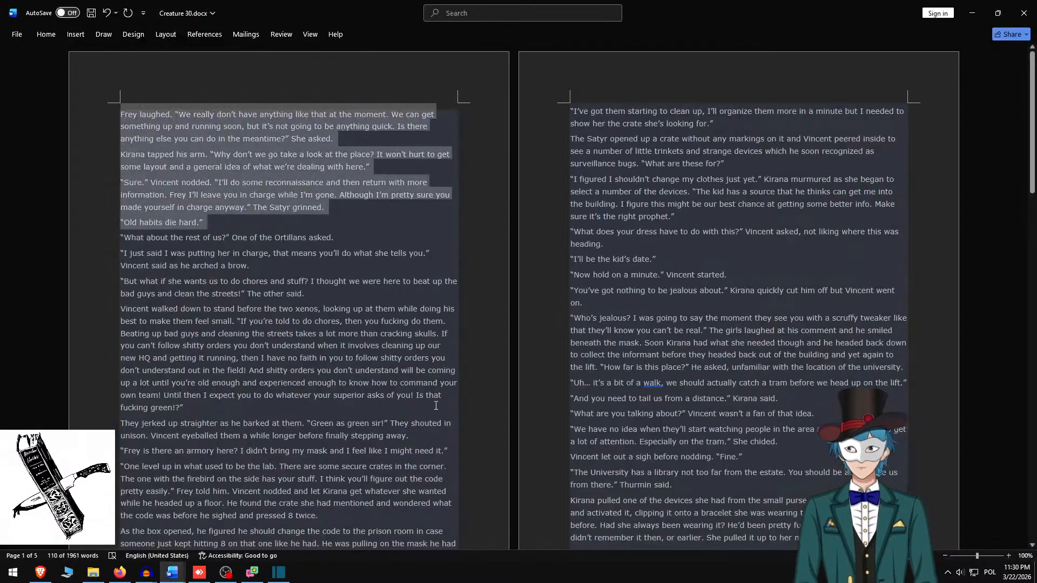
key("Delete")
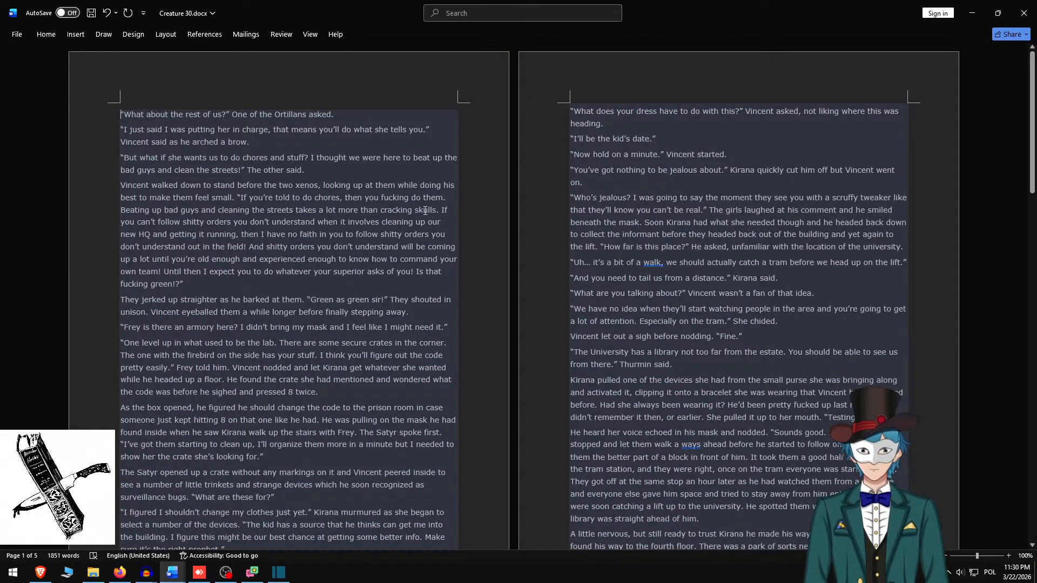
left_click(208, 290, "shift")
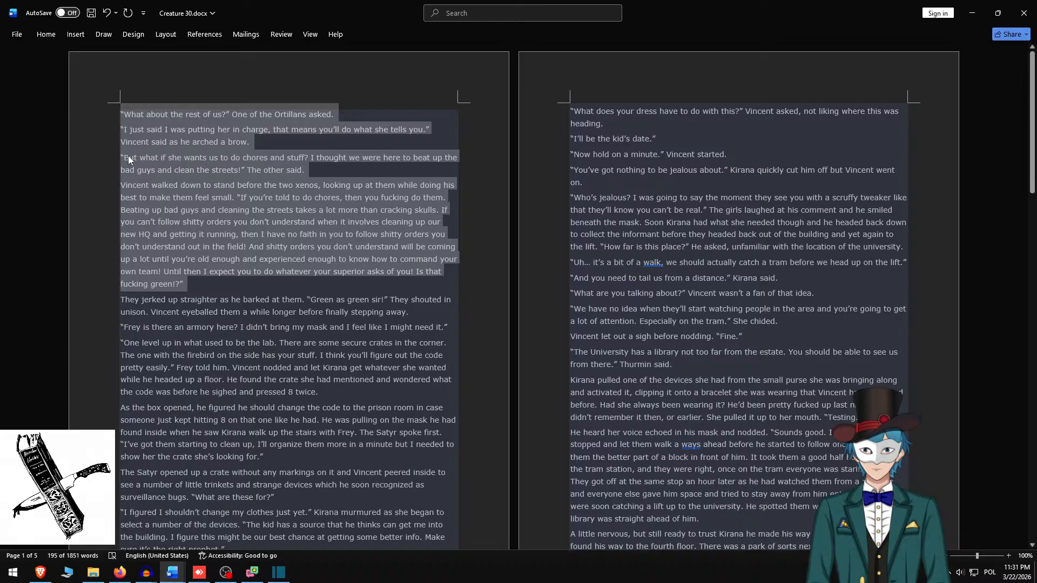
key("alt+Tab")
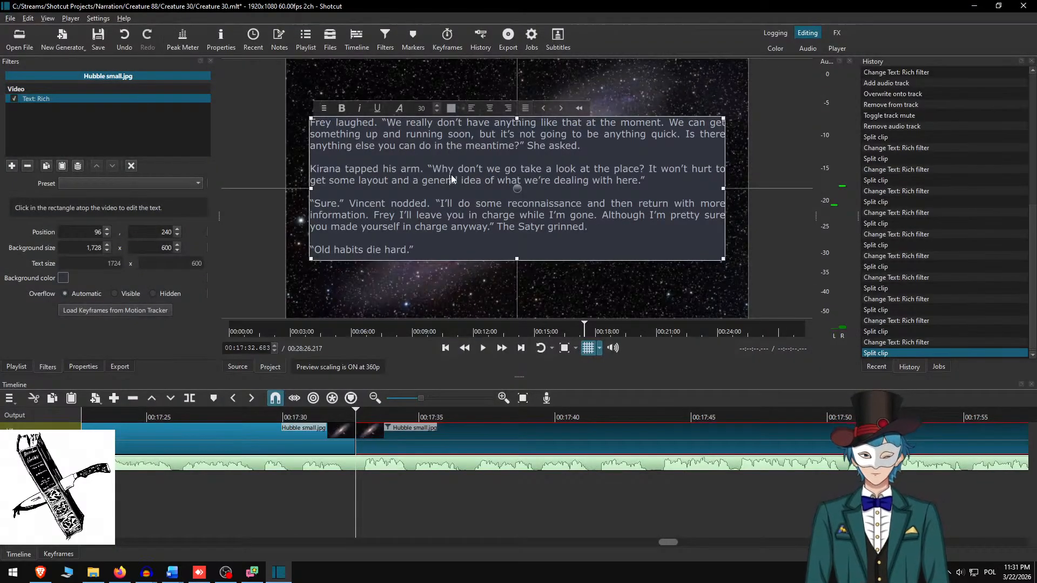
key("ctrl+a")
key("ctrl+v")
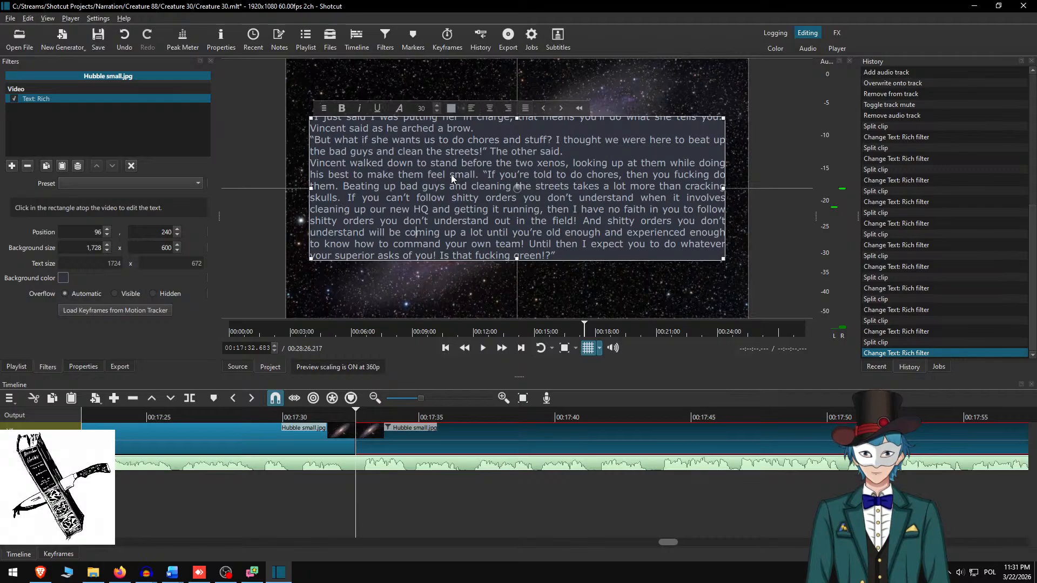
- Separate the pasted paragraphs, from “What about the rest of us?” to the long closing one, with blank lines
key("Up")
key("Up")
key("Up")
key("Up")
key("Up")
key("Up")
key("Up")
key("End")
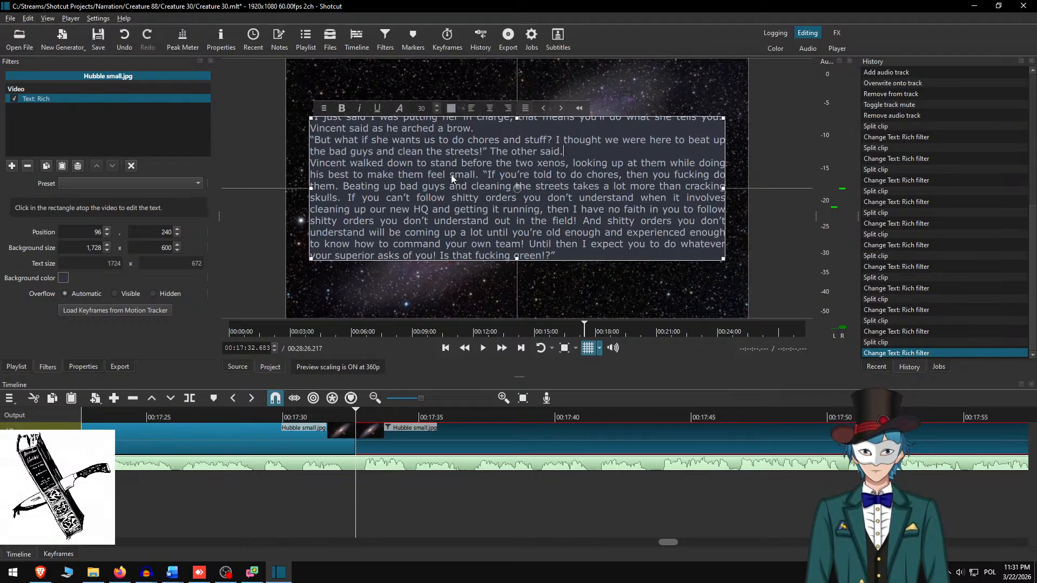
key("Return")
key("Up")
key("Up")
key("Up")
key("End")
key("Return")
key("Up")
key("Up")
key("Up")
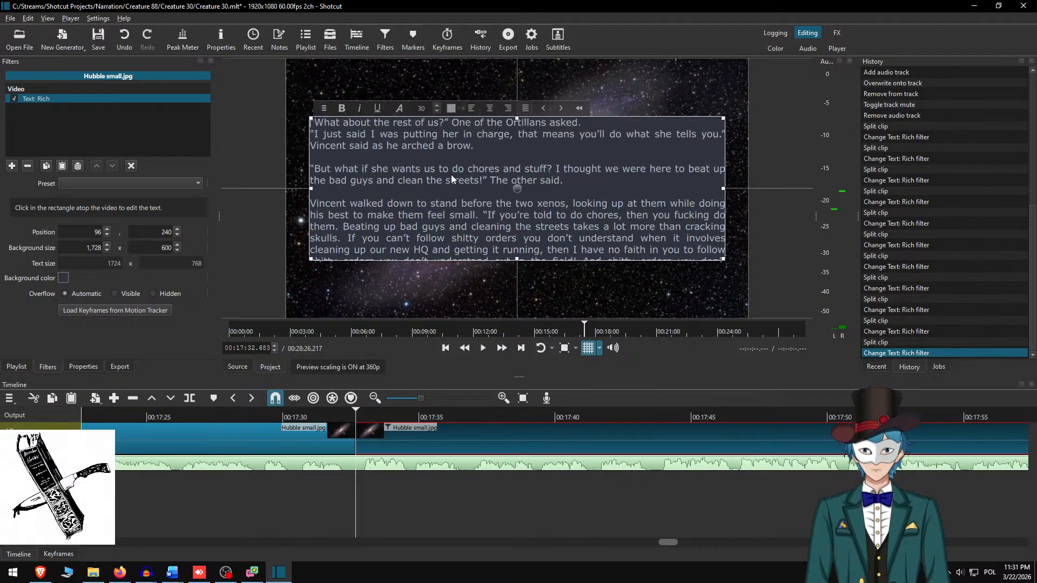
key("End")
key("Return")
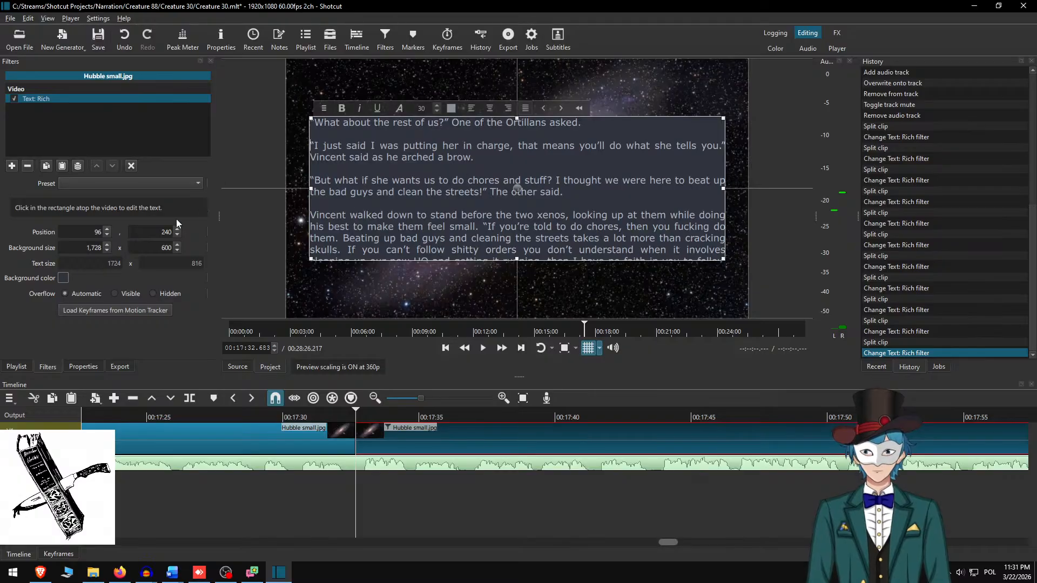
- Set the text background height to 850 and move the text box up to vertical position 115, centring it in the frame
double_click(160, 248)
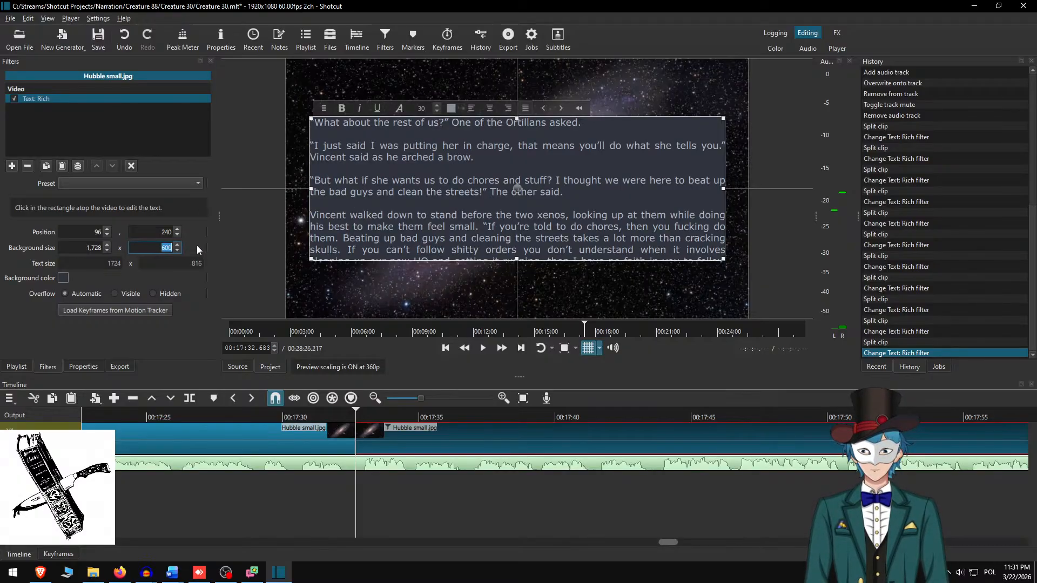
type("850")
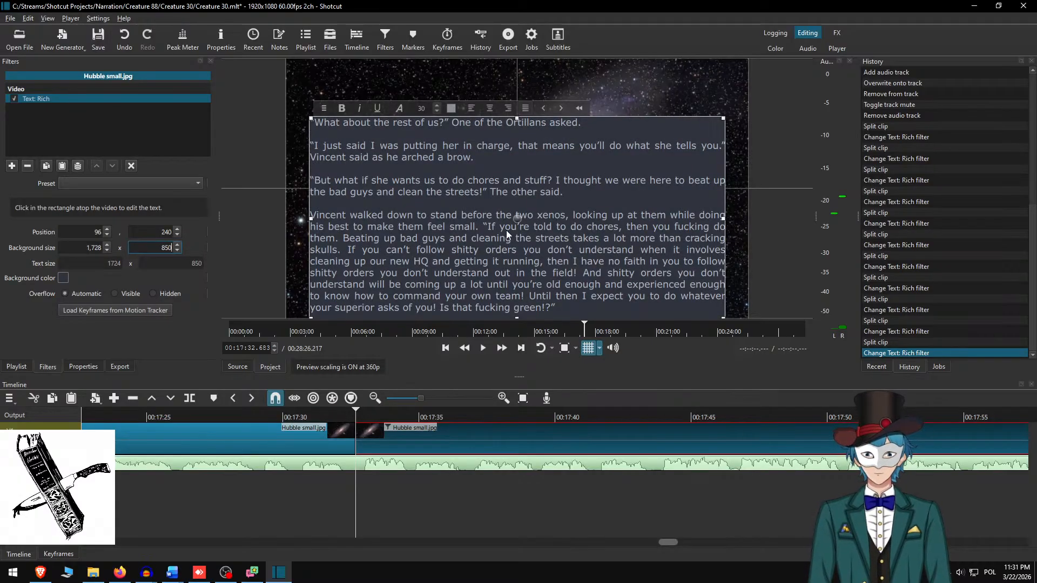
left_click_drag(518, 219, 516, 189)
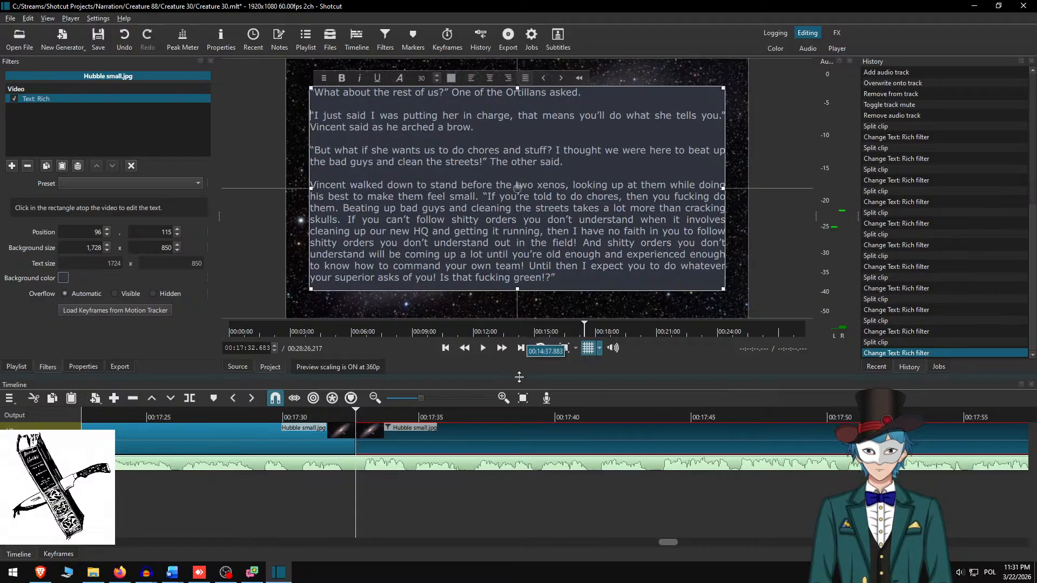
left_click(406, 436)
- Follow the narration from about 00:17:30 to the passage's end, split the image clip at 00:18:37.233, and select the part after the split
left_click(302, 416)
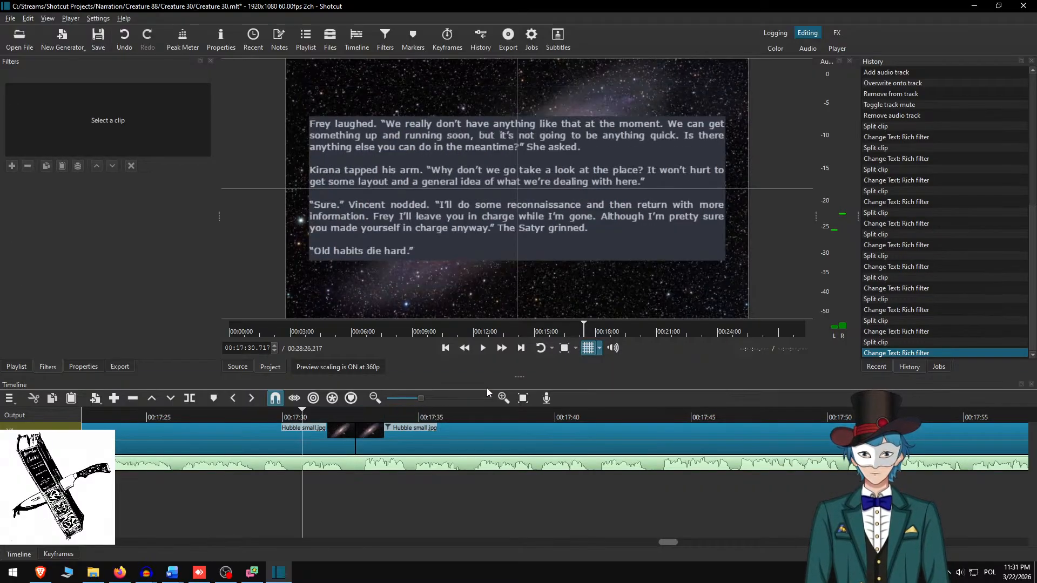
left_click(503, 347)
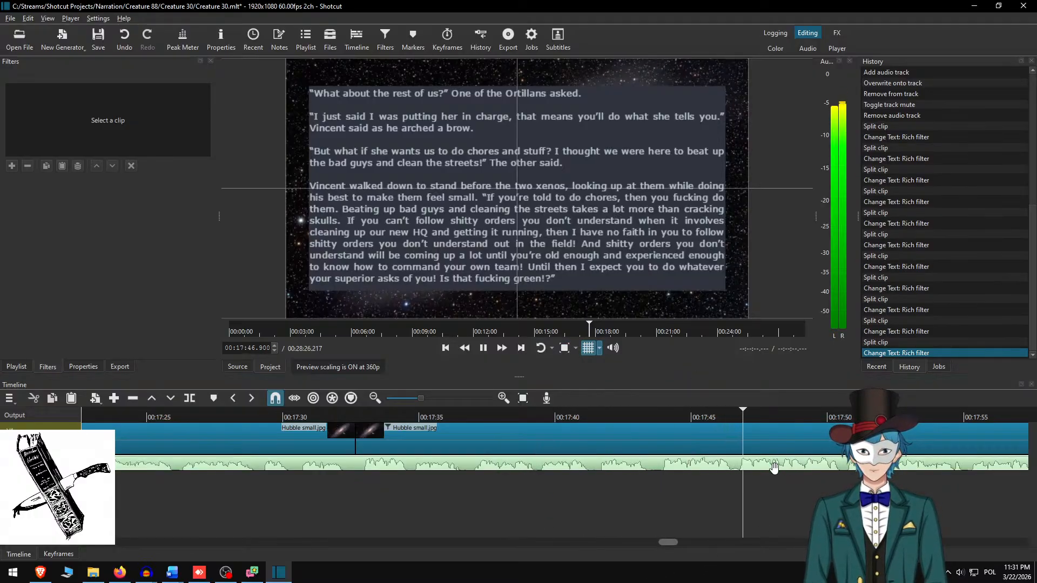
scroll(724, 467, "down", 5)
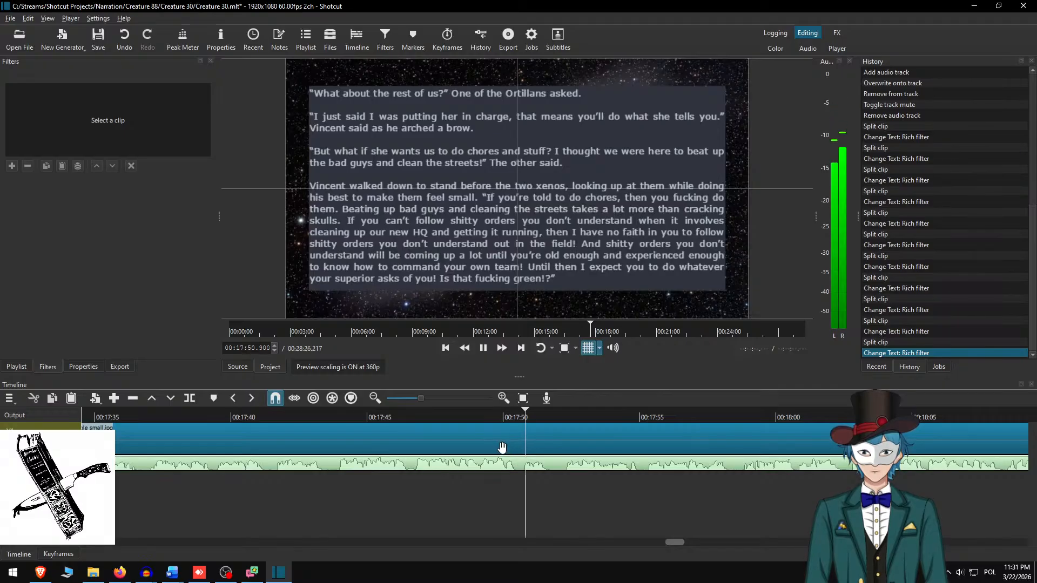
scroll(553, 445, "down", 4)
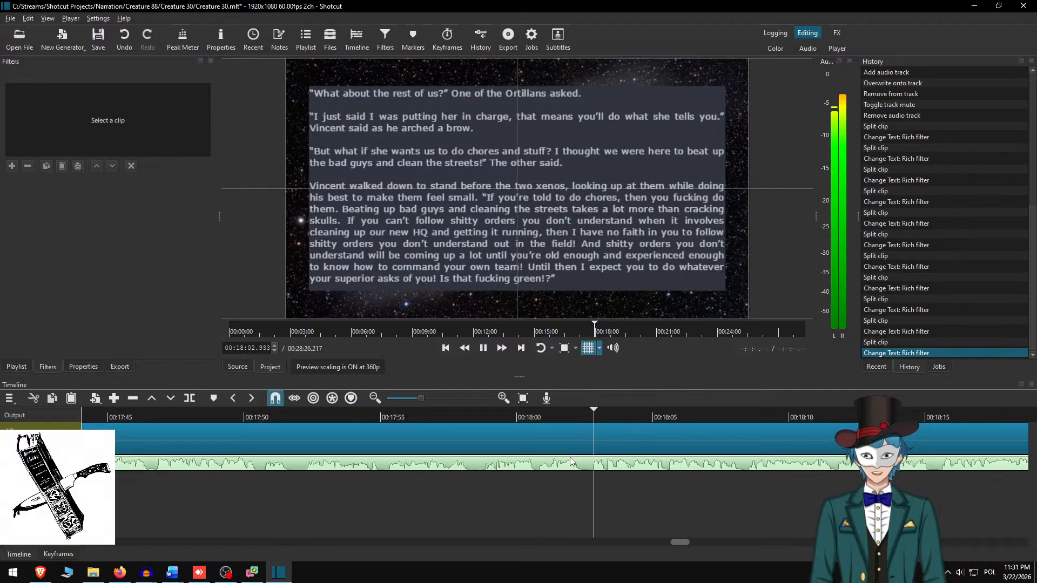
scroll(569, 457, "down", 4)
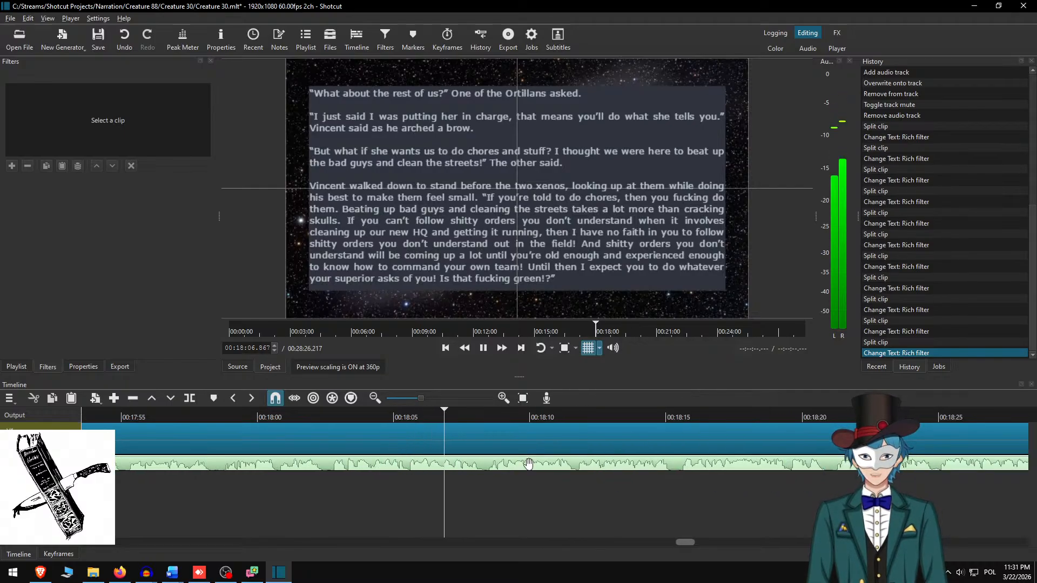
scroll(507, 477, "down", 4)
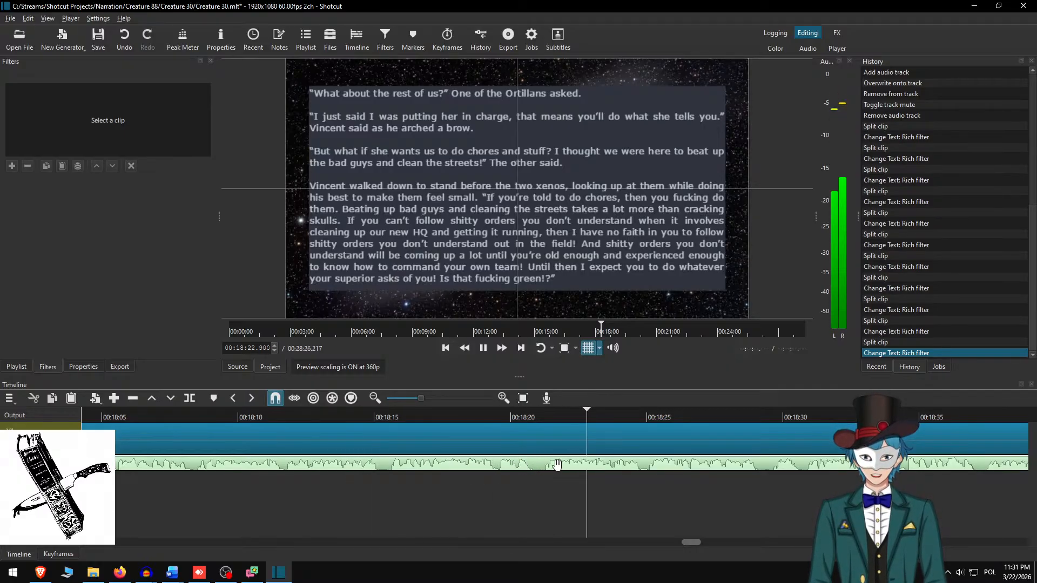
scroll(556, 475, "down", 3)
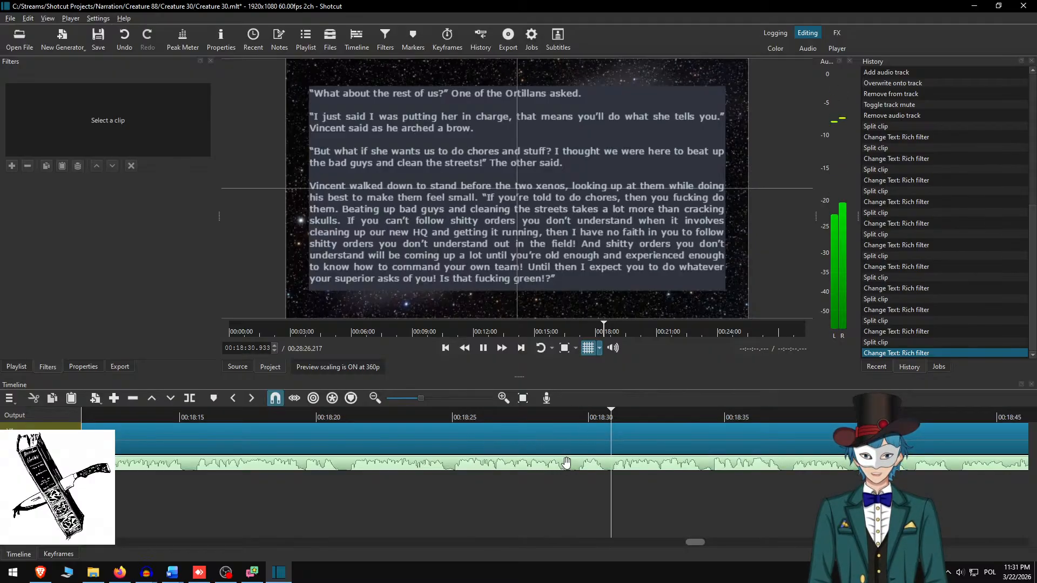
scroll(594, 464, "down", 6)
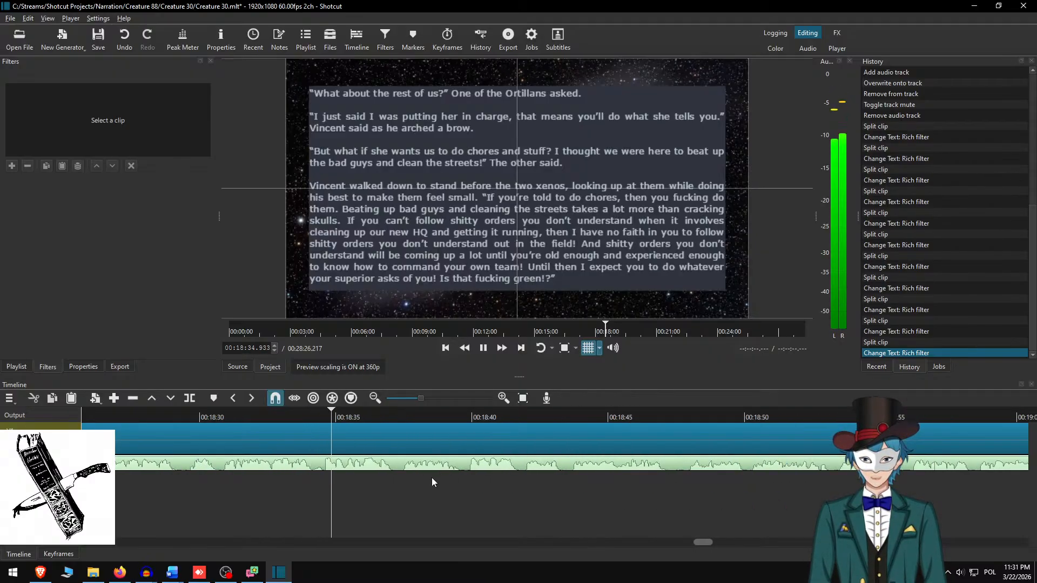
key("space")
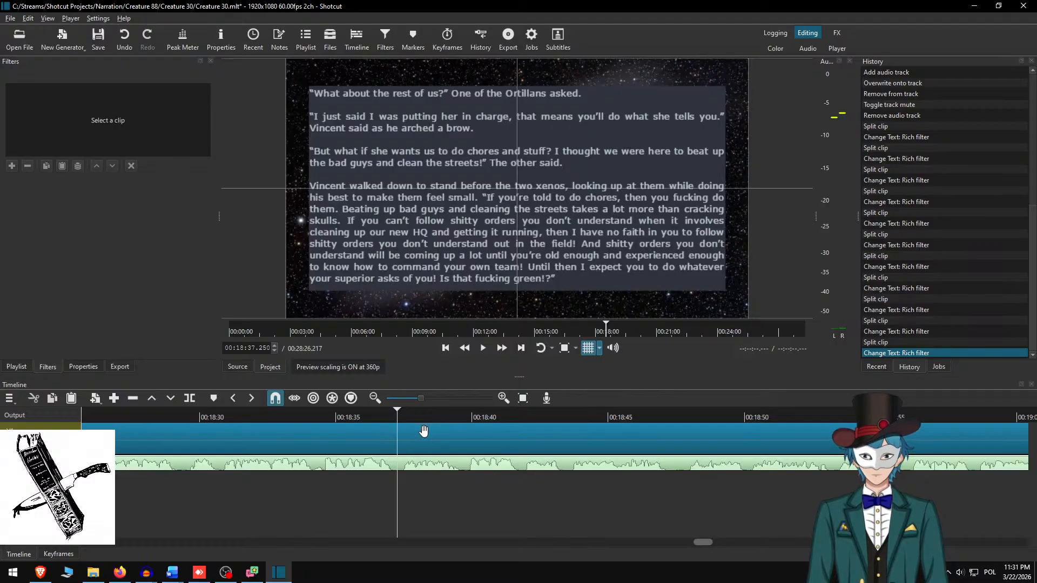
key("s")
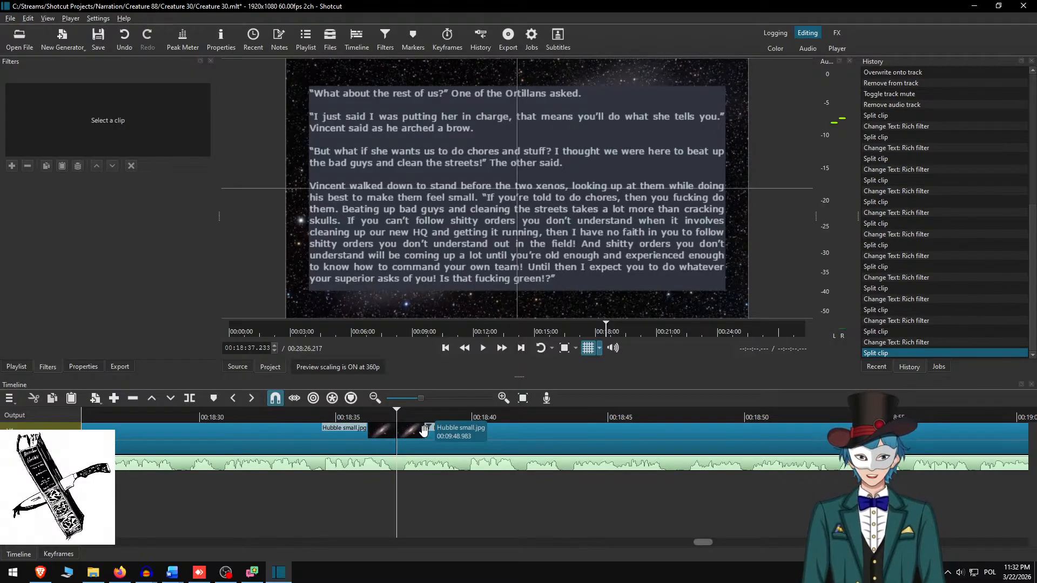
left_click(423, 430)
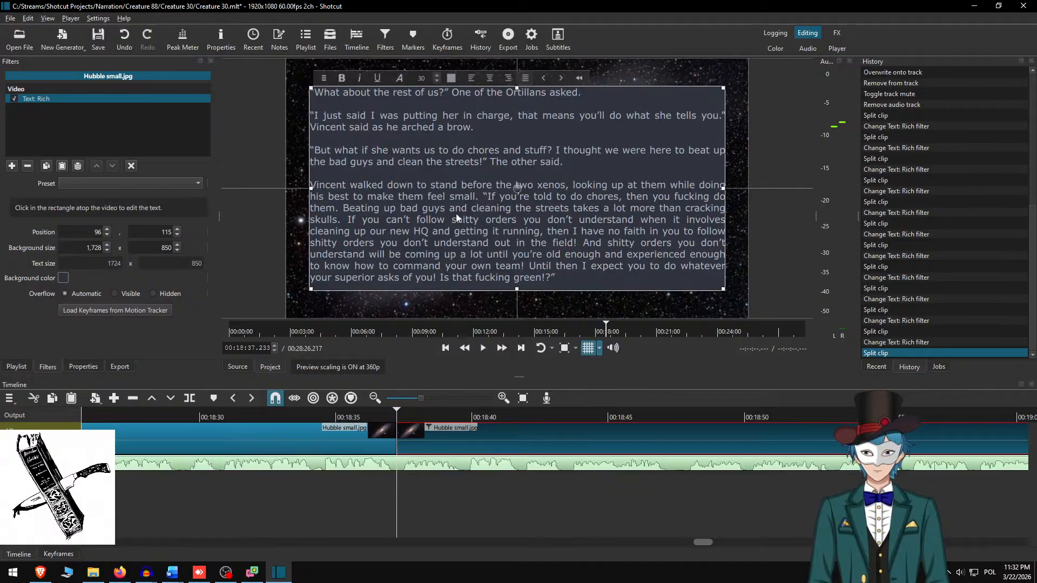
- Delete the used passage in Word and replace the Shotcut clip's text with the next four paragraphs, starting at “They jerked up straighter”
key("alt+Tab")
key("ctrl+x")
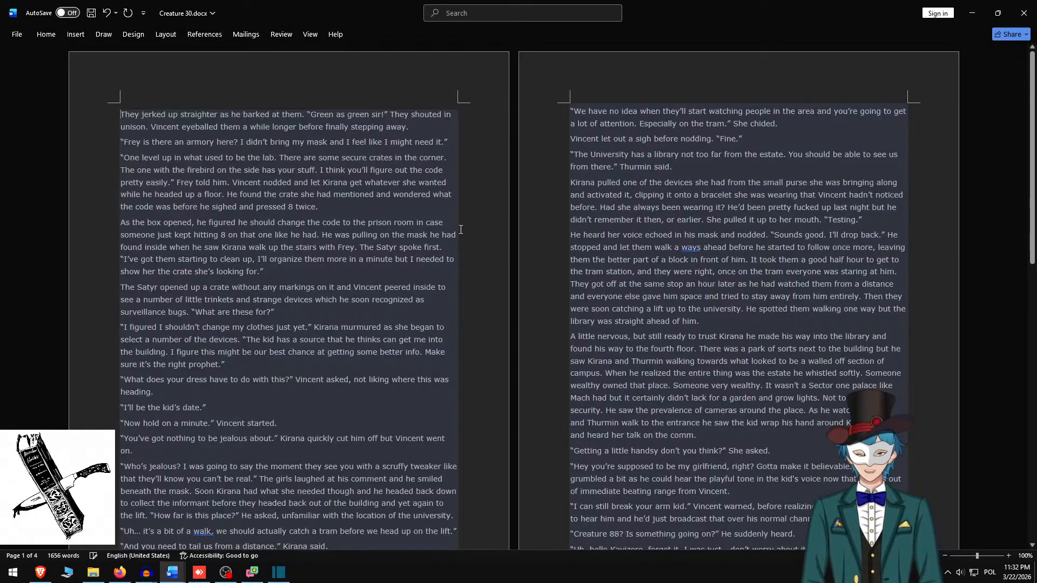
scroll(453, 242, "down", 12)
scroll(354, 340, "up", 12)
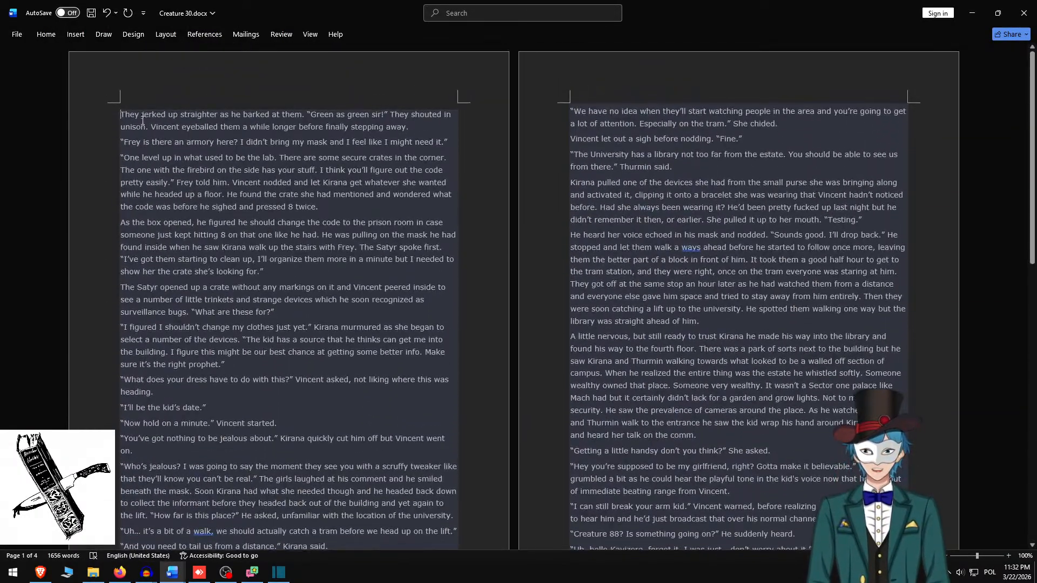
left_click(355, 204, "shift")
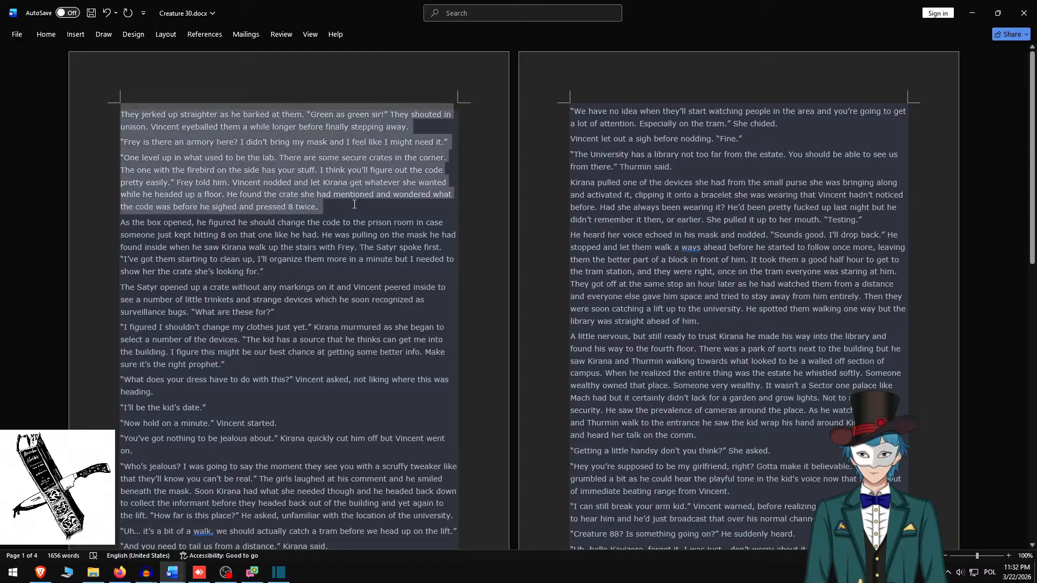
left_click(278, 265, "shift")
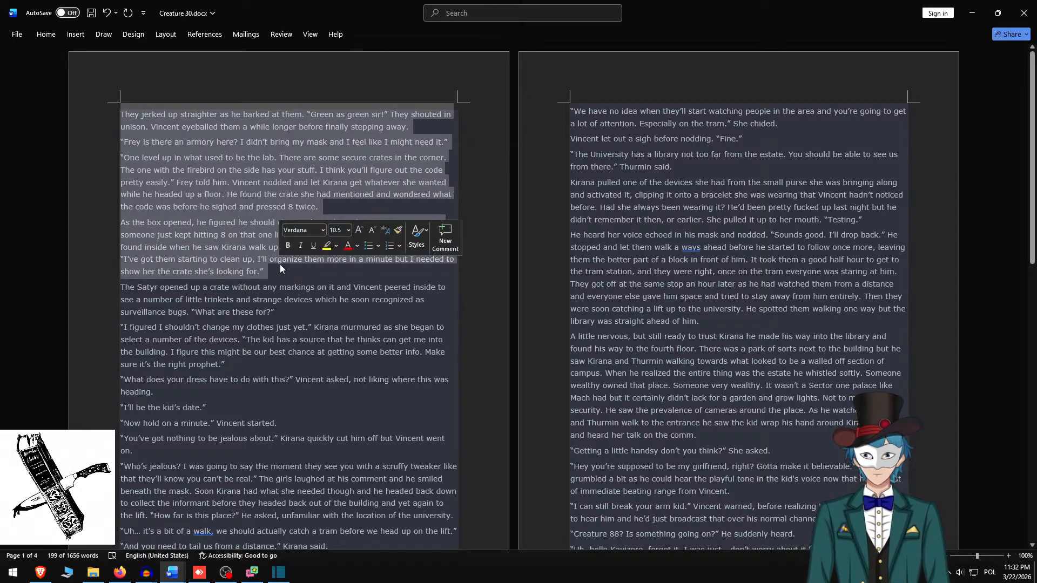
key("alt+Tab")
left_click(566, 125)
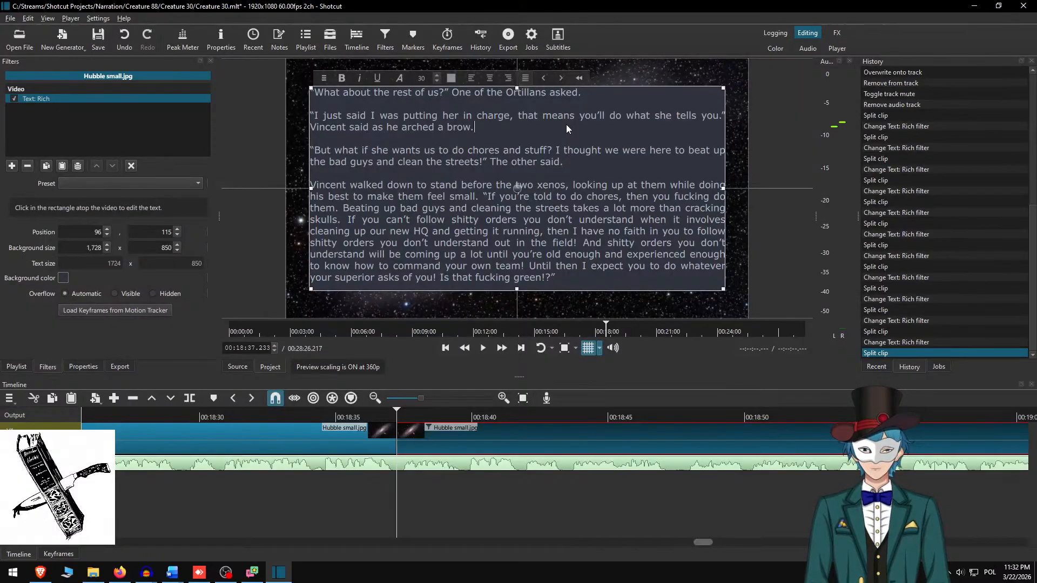
key("ctrl+a")
key("ctrl+v")
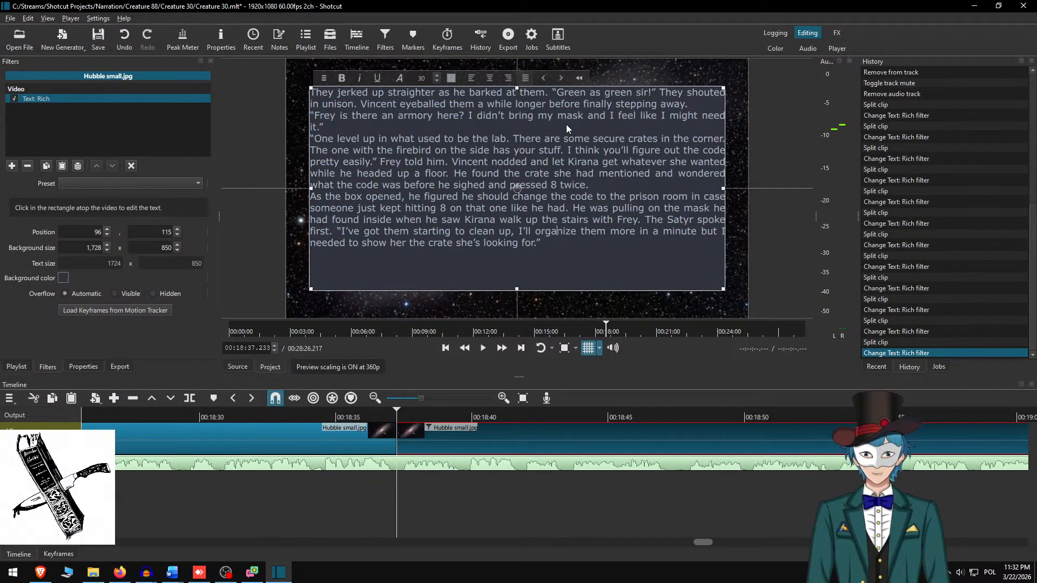
- Separate the pasted paragraphs with blank lines and delete the last paragraph, starting at “As the box opened”, from the clip's text
key("Return")
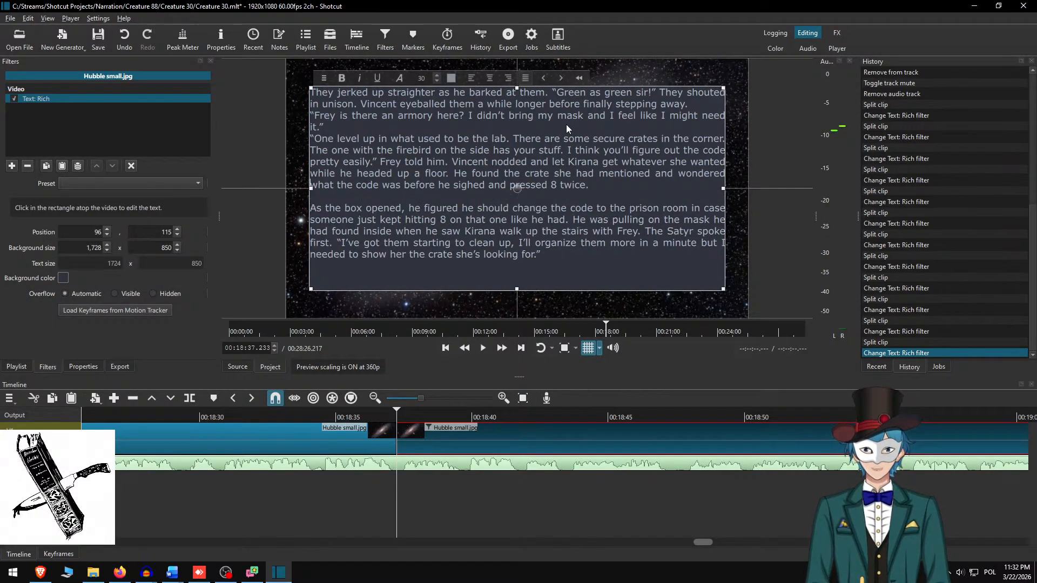
key("Return")
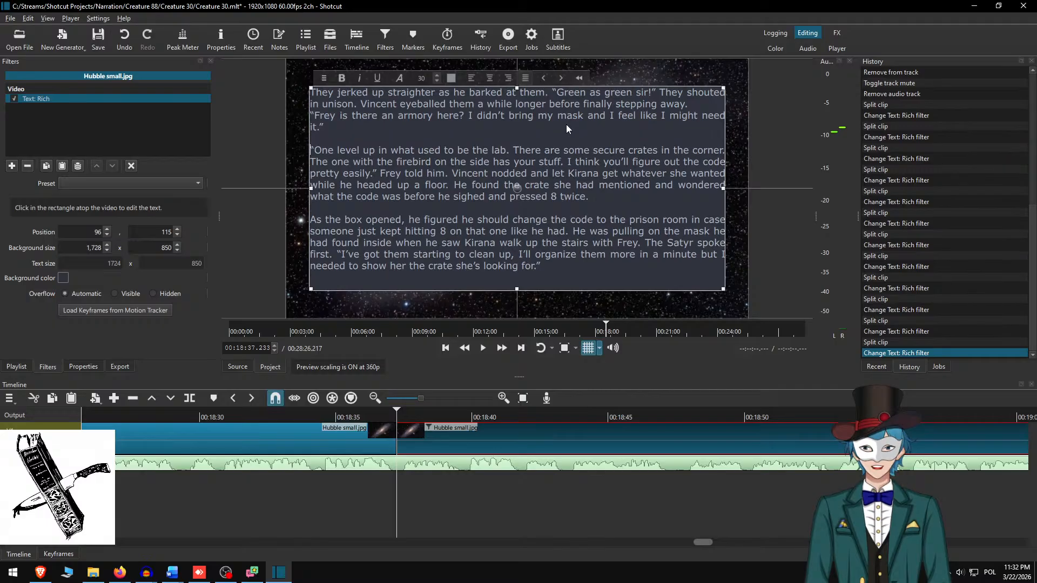
key("Return")
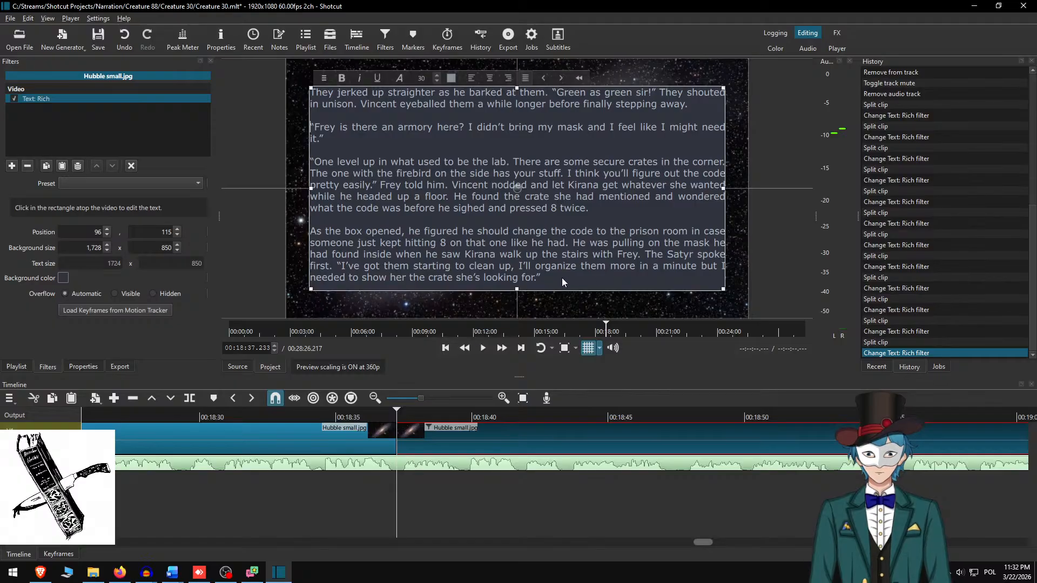
left_click_drag(561, 278, 634, 209)
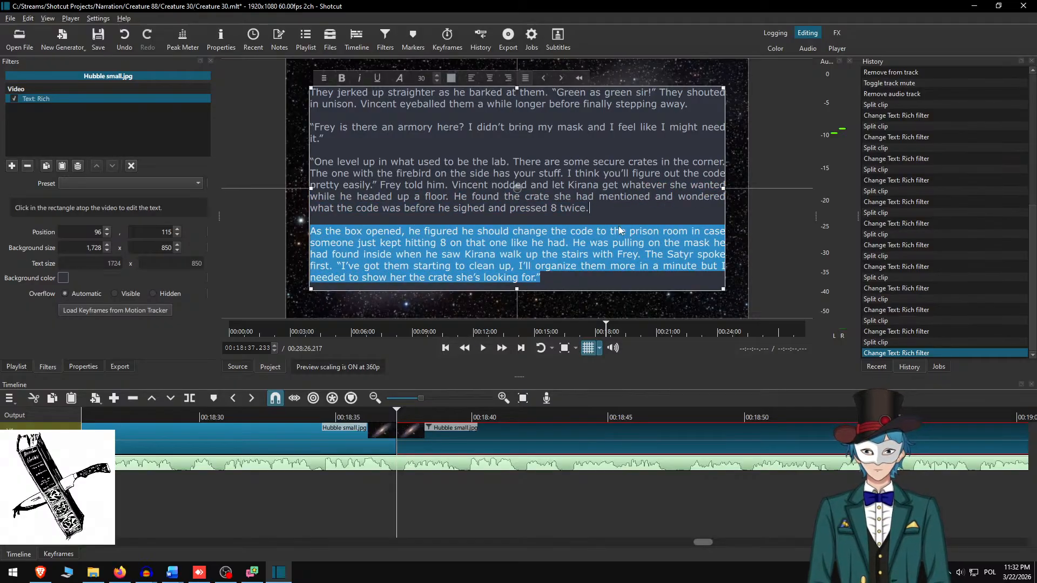
key("Delete")
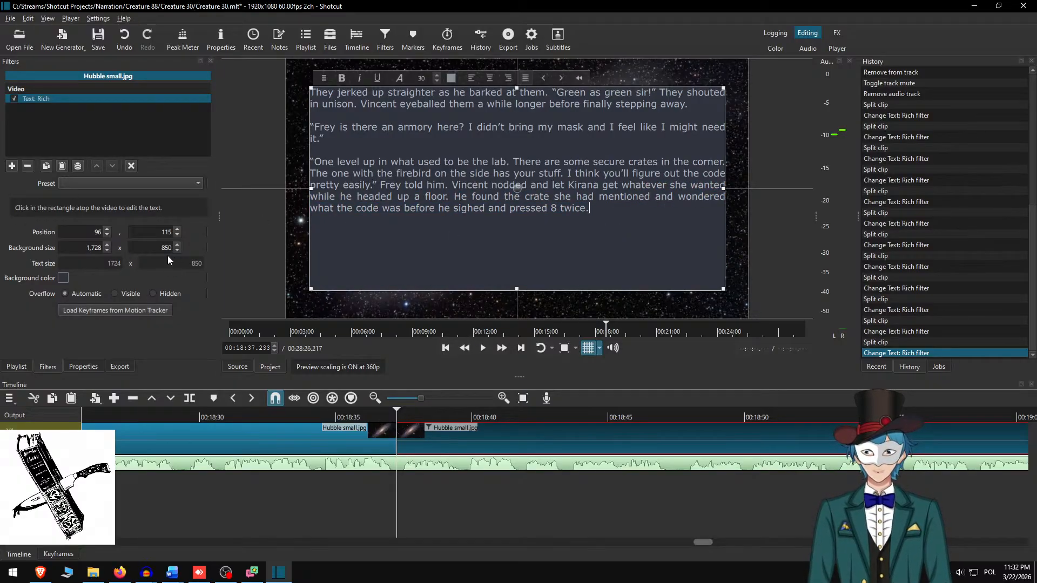
- Set the text background height to 550 and move the text box down to vertical position 265, centring it in the frame
key("Delete")
type("5")
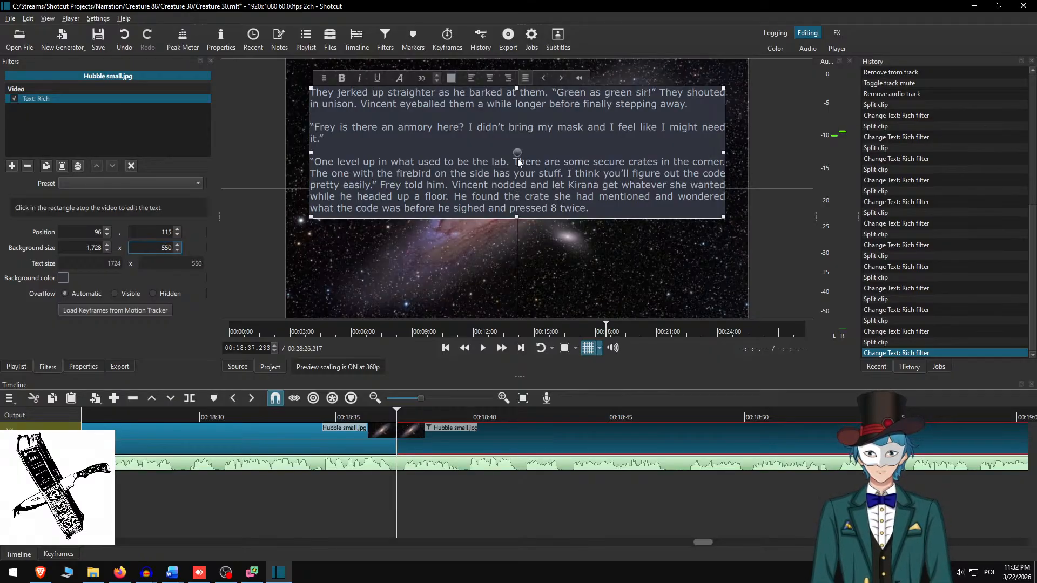
left_click_drag(517, 155, 517, 190)
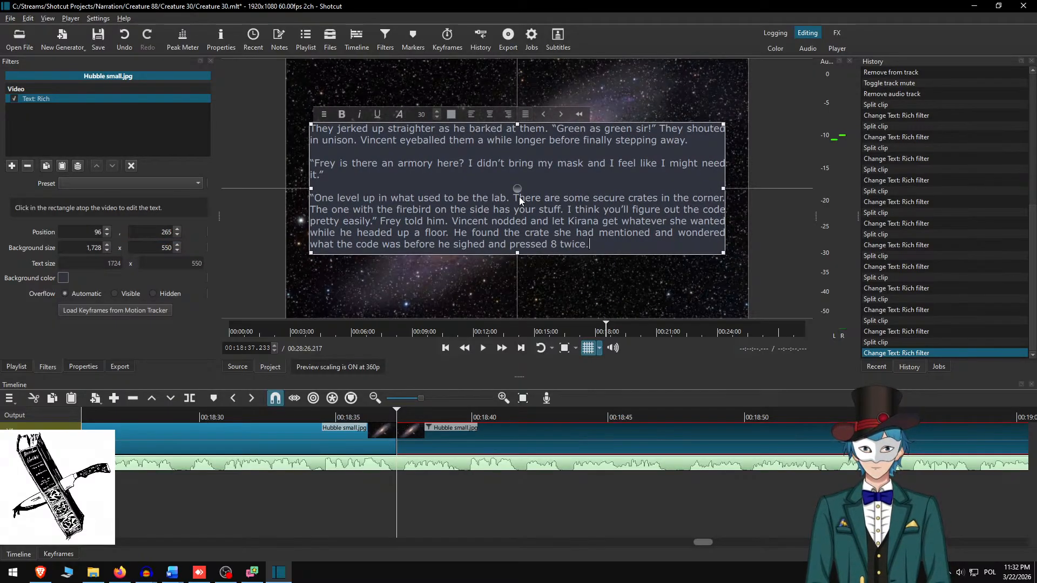
- Follow the narration from about 00:18:35, split the image clip at 00:19:16.467, select the part after the split and switch to Word
left_click(386, 497)
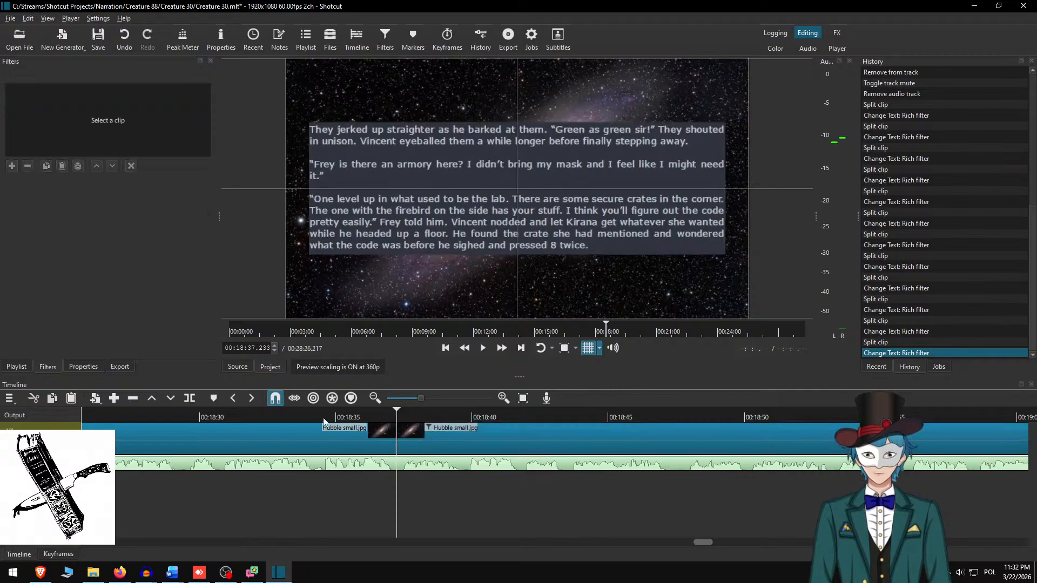
left_click(334, 415)
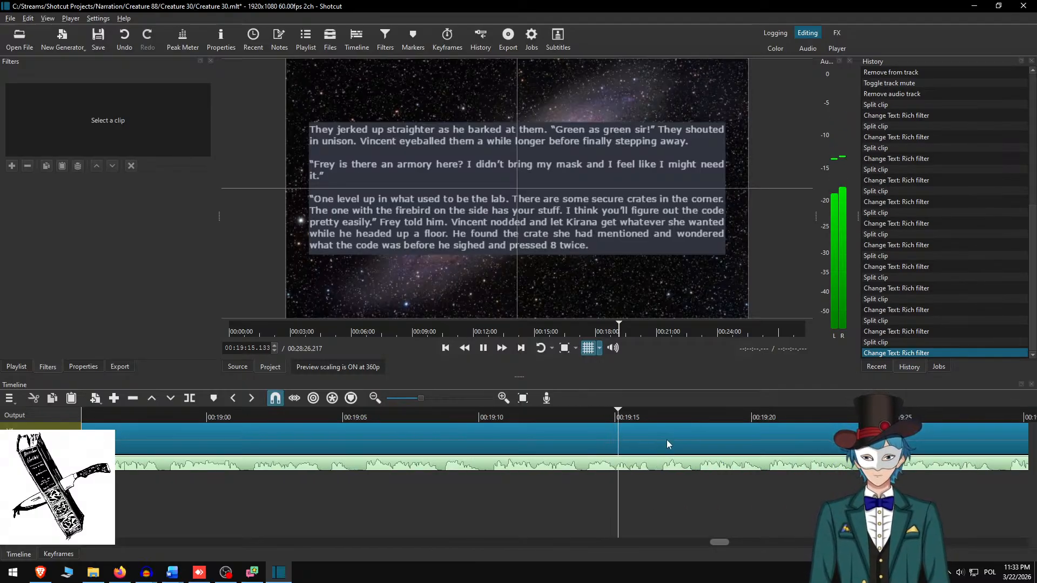
key("space")
key("s")
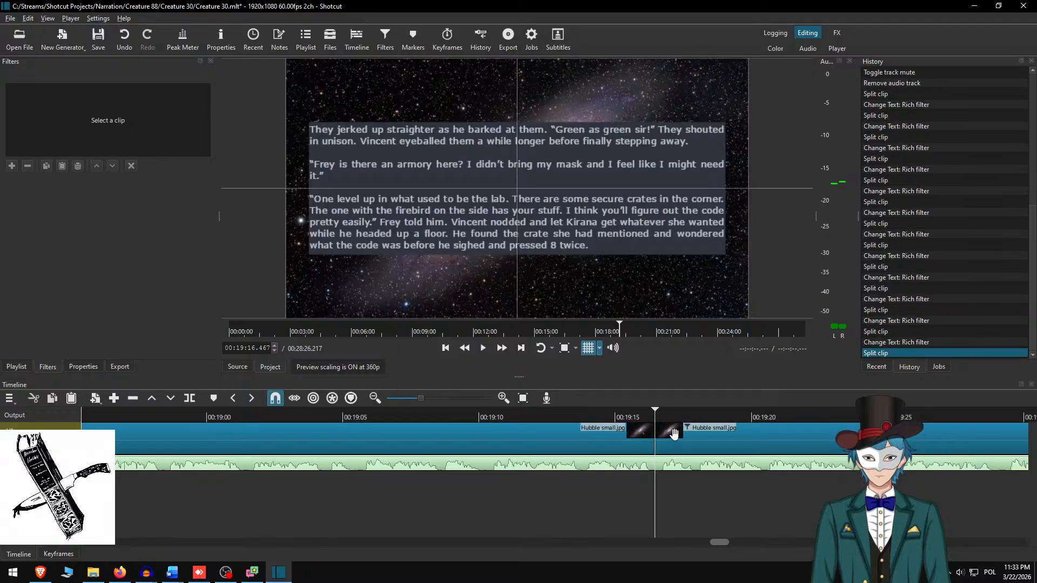
left_click(673, 434)
key("alt+Tab")
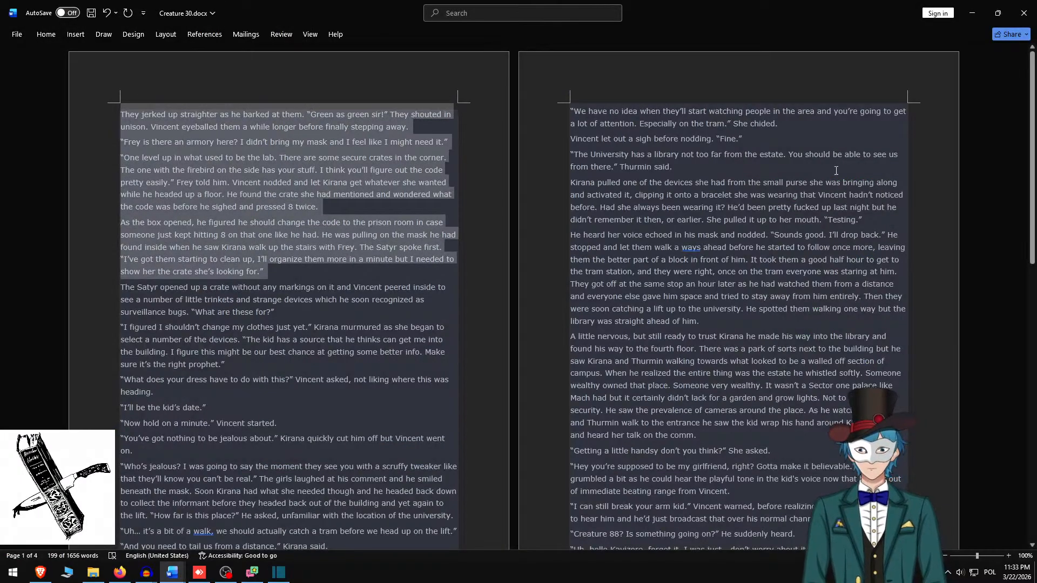
key("BackSpace")
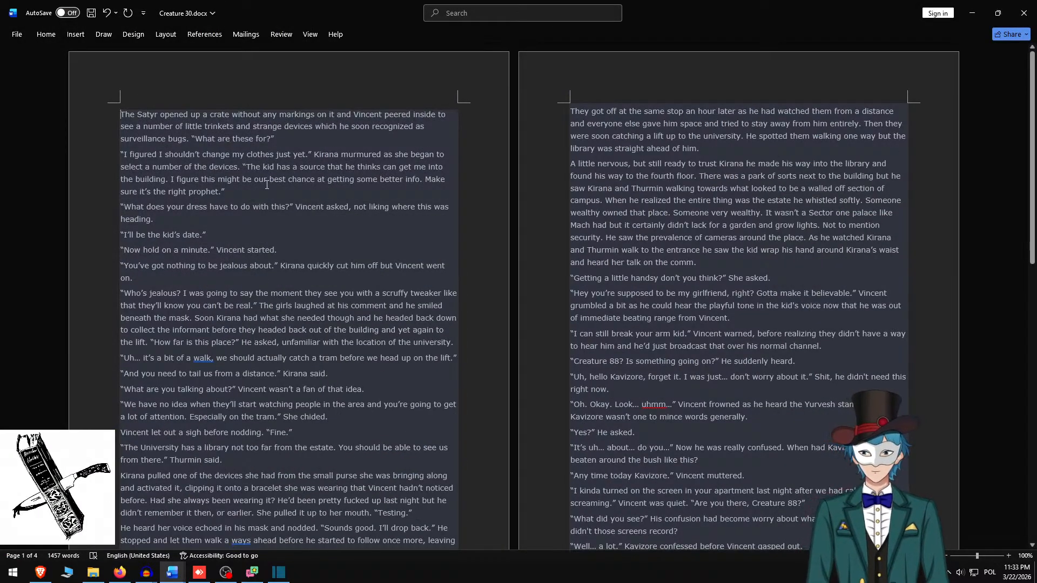
left_click(222, 233, "shift")
key("alt+Tab")
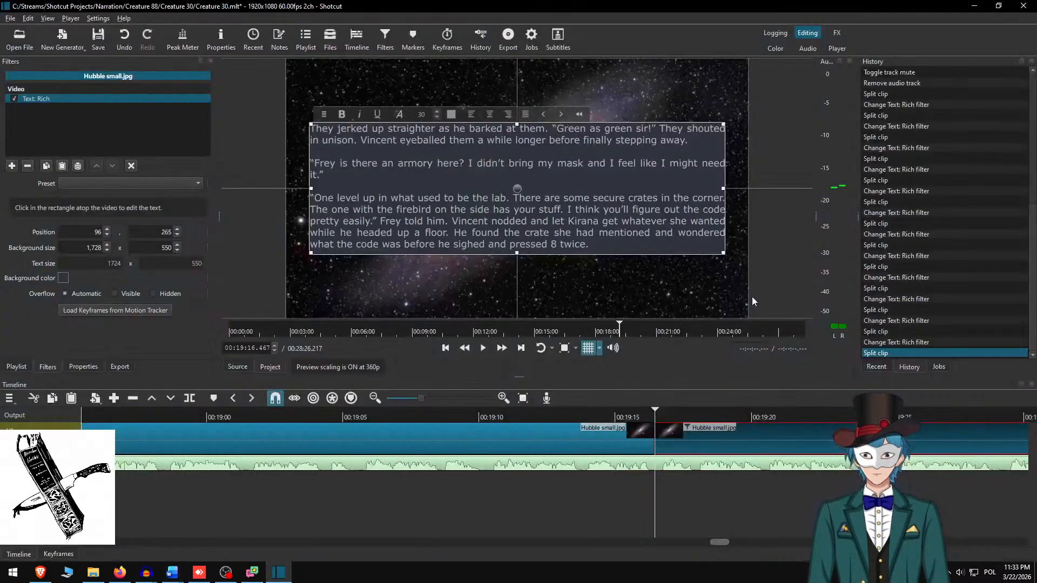
key("alt+Tab")
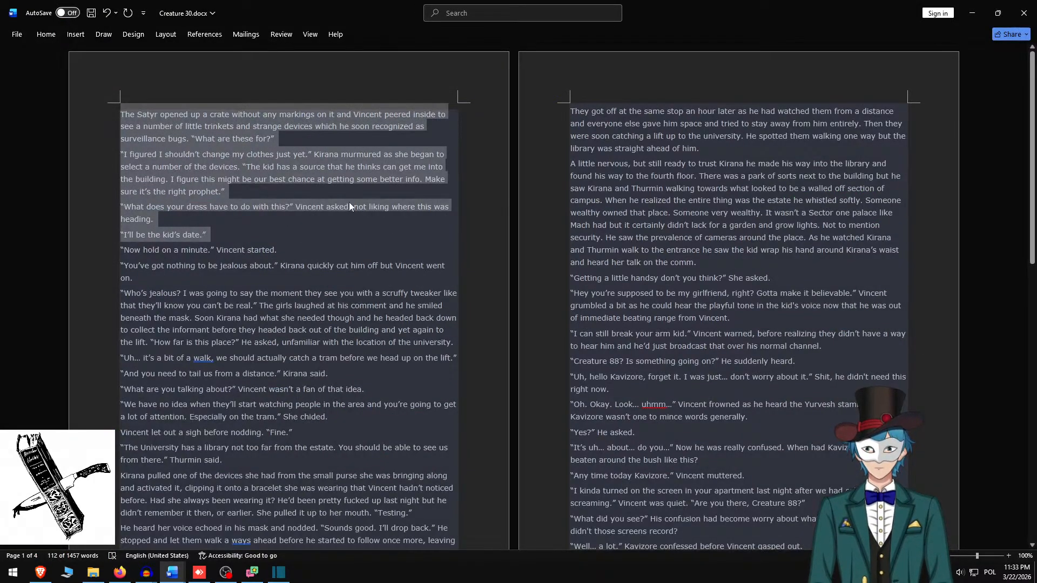
left_click(261, 131)
key("ctrl+z")
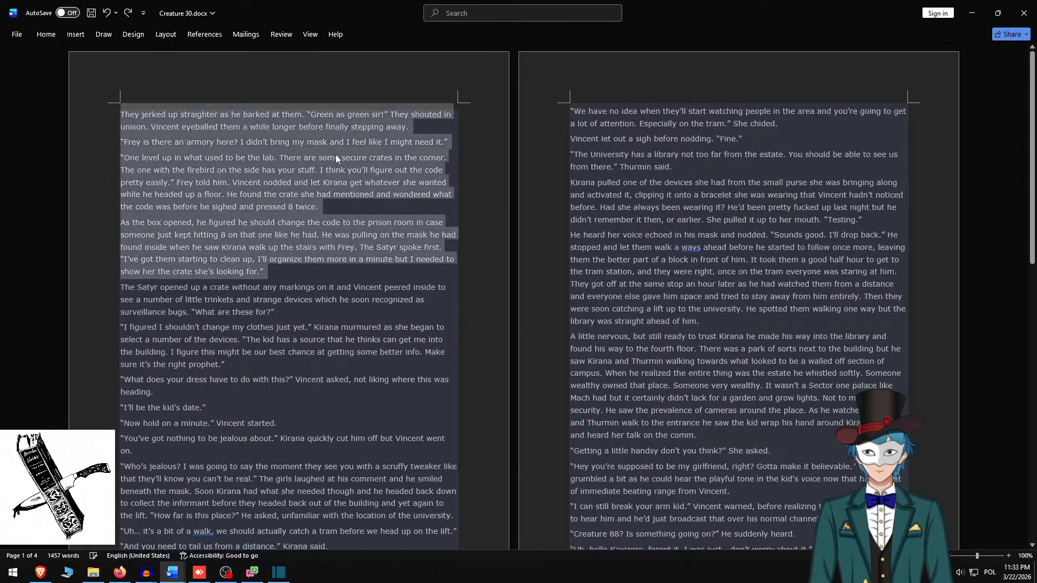
- Delete the first three paragraphs in Word and replace the Shotcut clip's text with the next three, starting at “As the box opened”
left_click(348, 203, "shift")
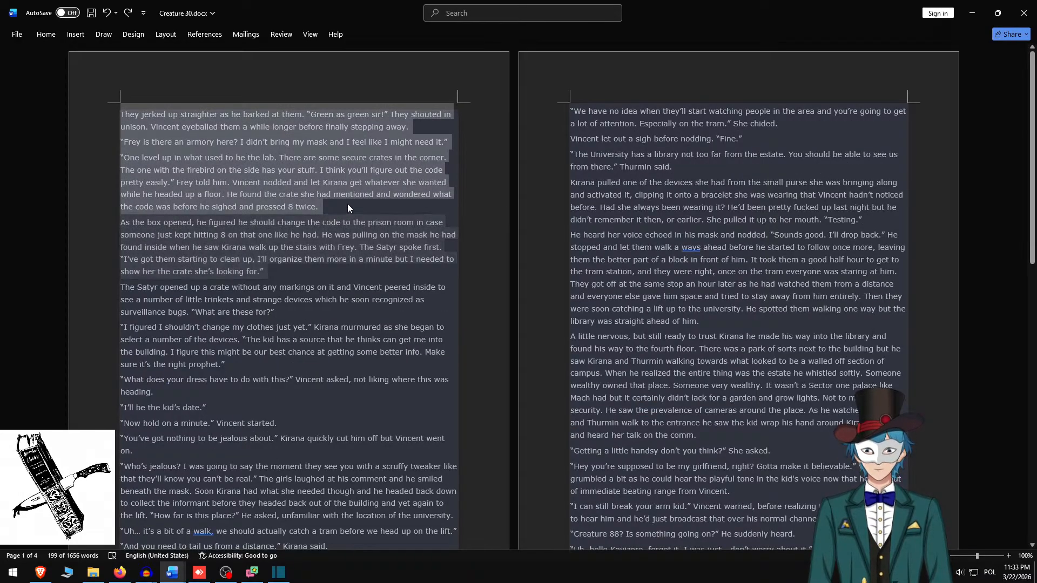
key("Delete")
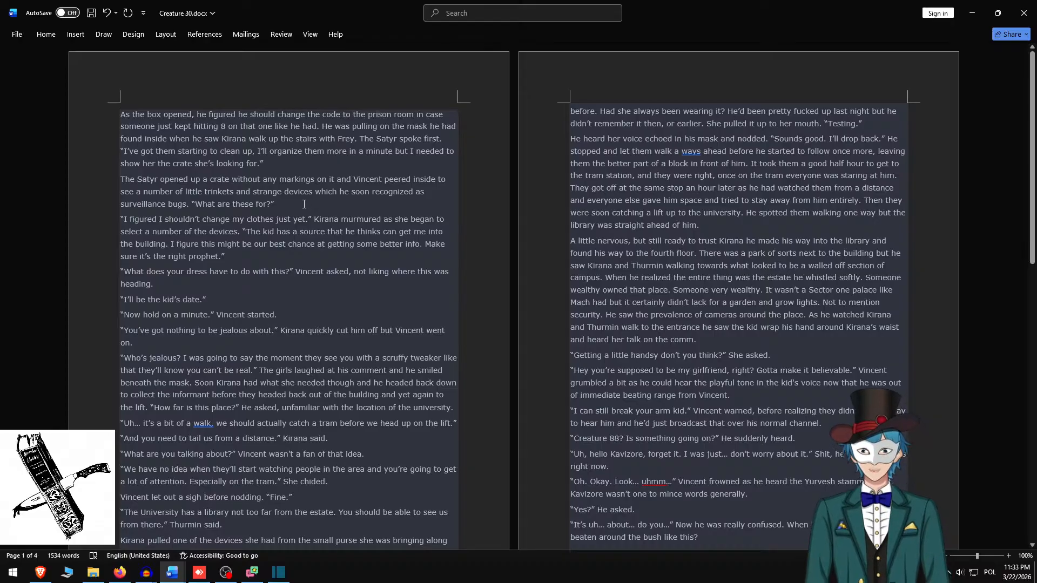
left_click(269, 260, "shift")
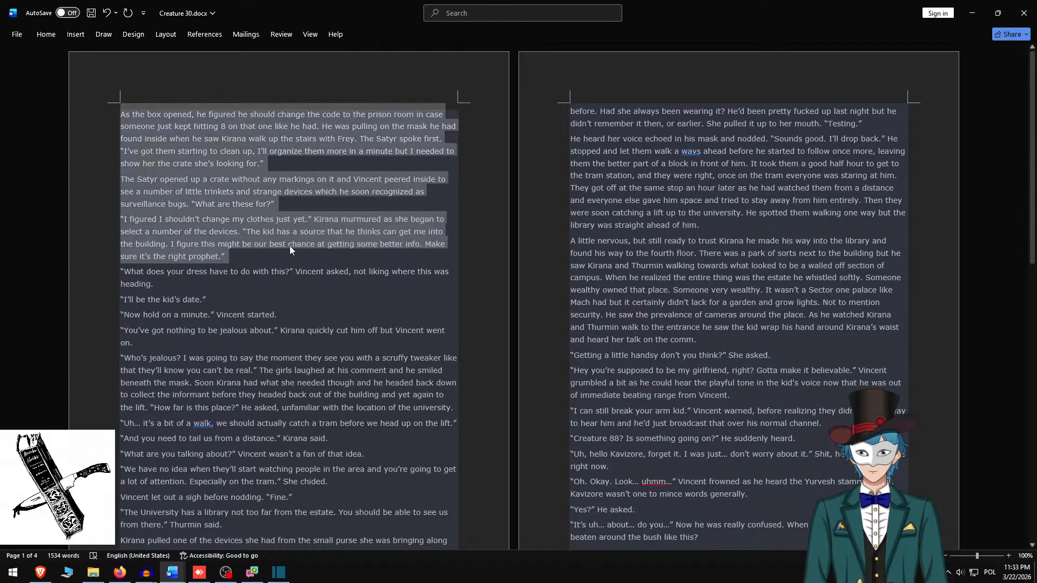
key("ctrl+c")
key("alt+Tab")
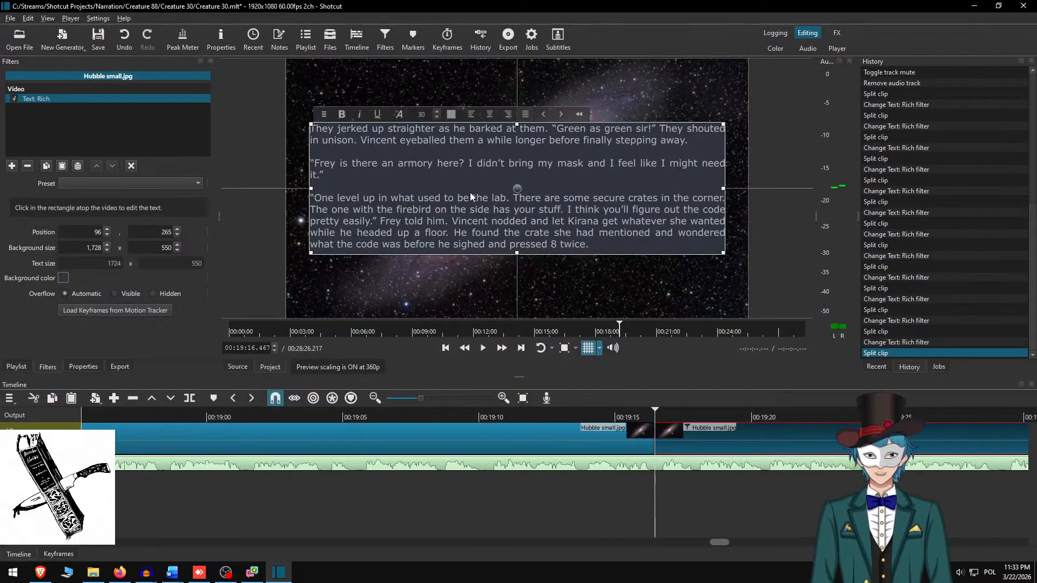
key("ctrl+a")
key("ctrl+v")
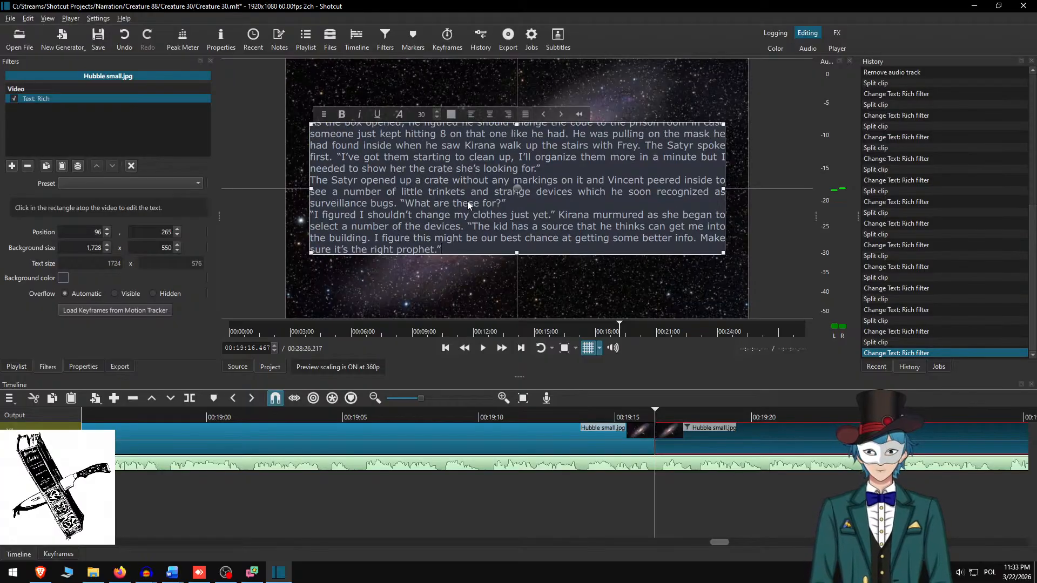
- Separate the three pasted paragraphs with blank lines before “The Satyr opened up a crate” and “I figured I shouldn’t change my clothes”
key("Return")
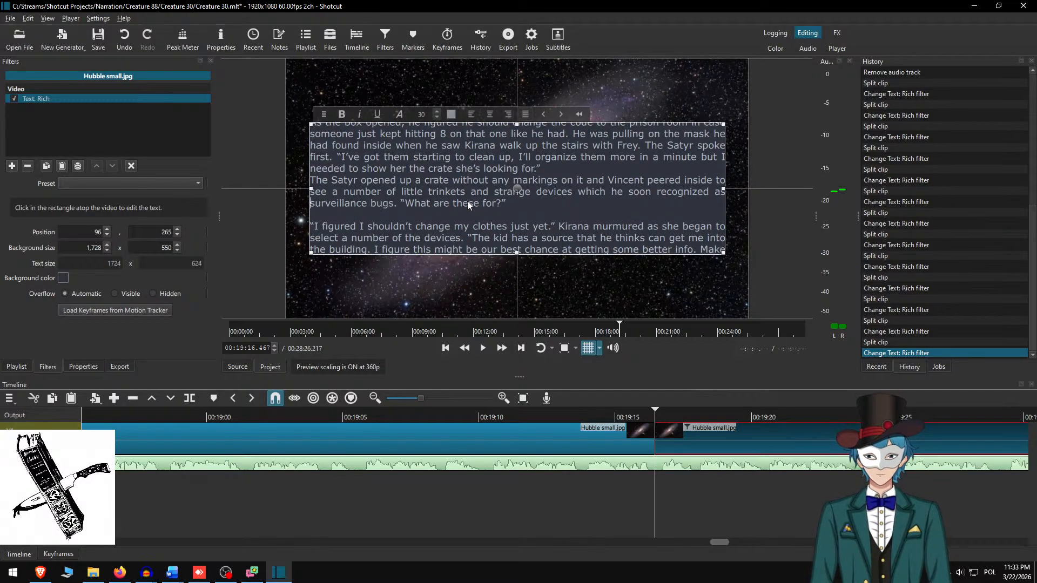
key("Return")
scroll(520, 219, "up", 1)
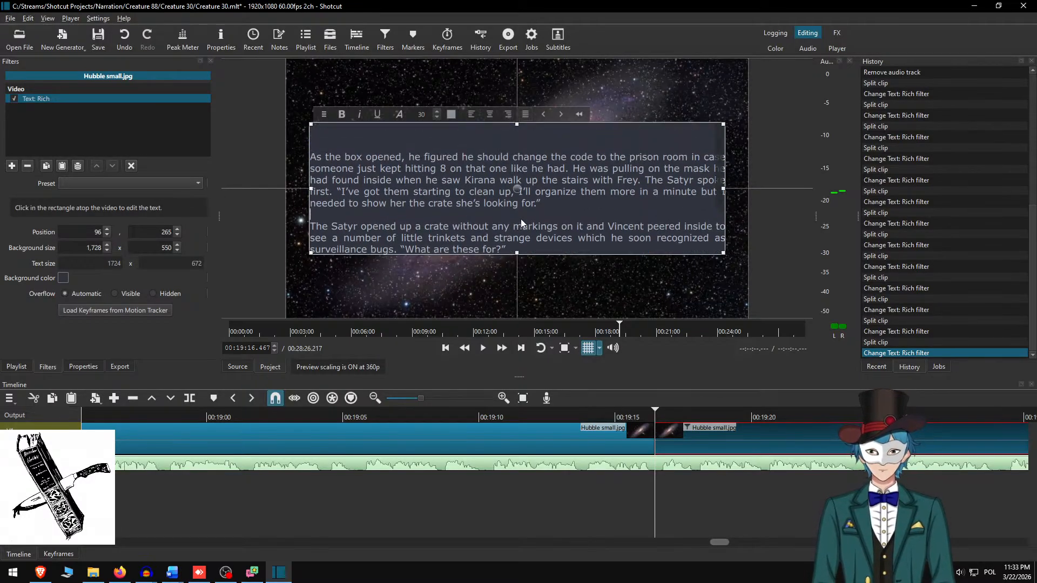
scroll(520, 219, "down", 1)
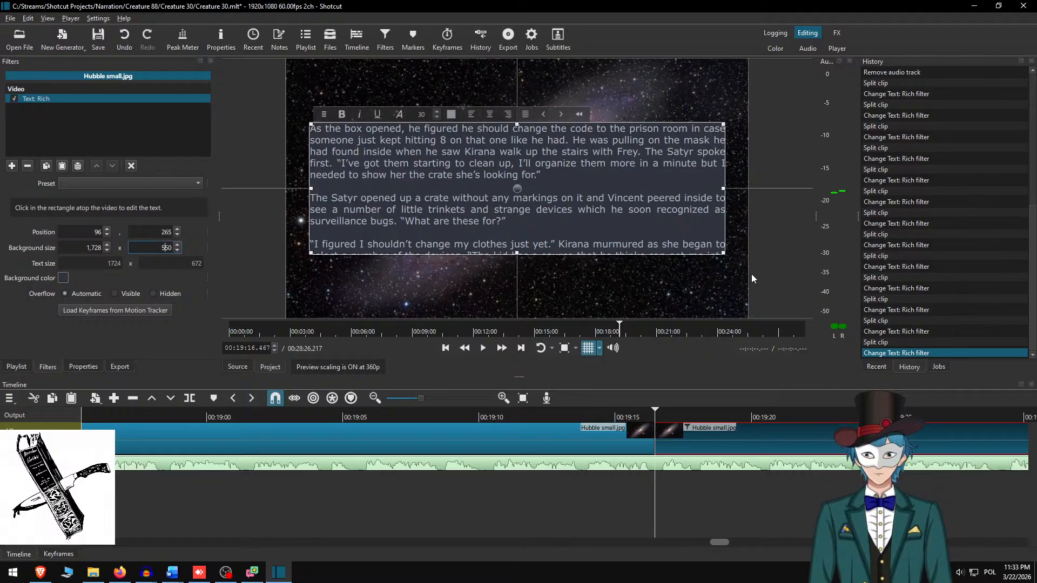
- Set the text background height to 700 and move the text box up to vertical position 190, centring it in the frame
key("BackSpace")
key("Delete")
type("70")
key("Return")
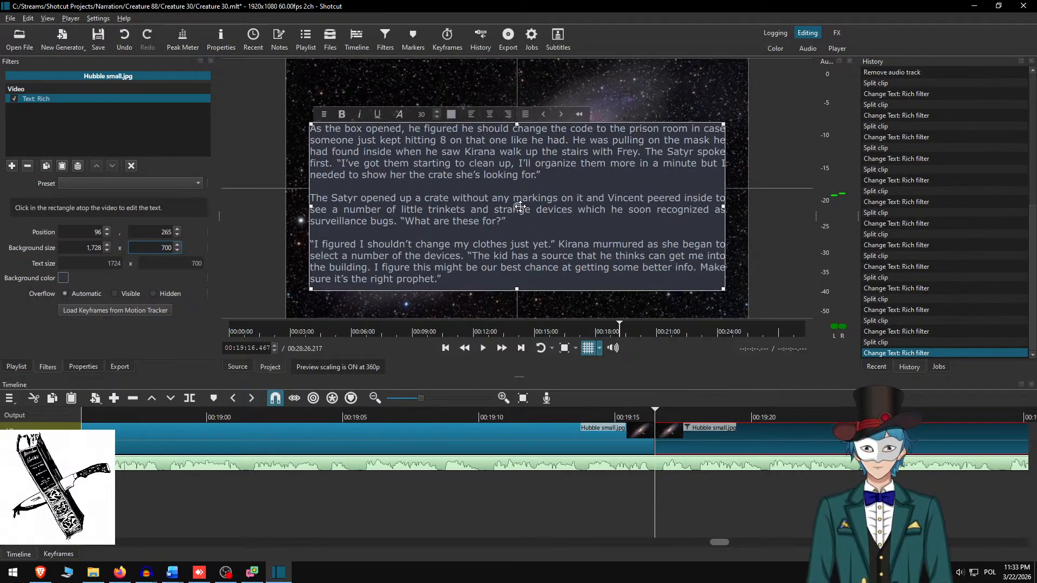
left_click_drag(519, 205, 516, 188)
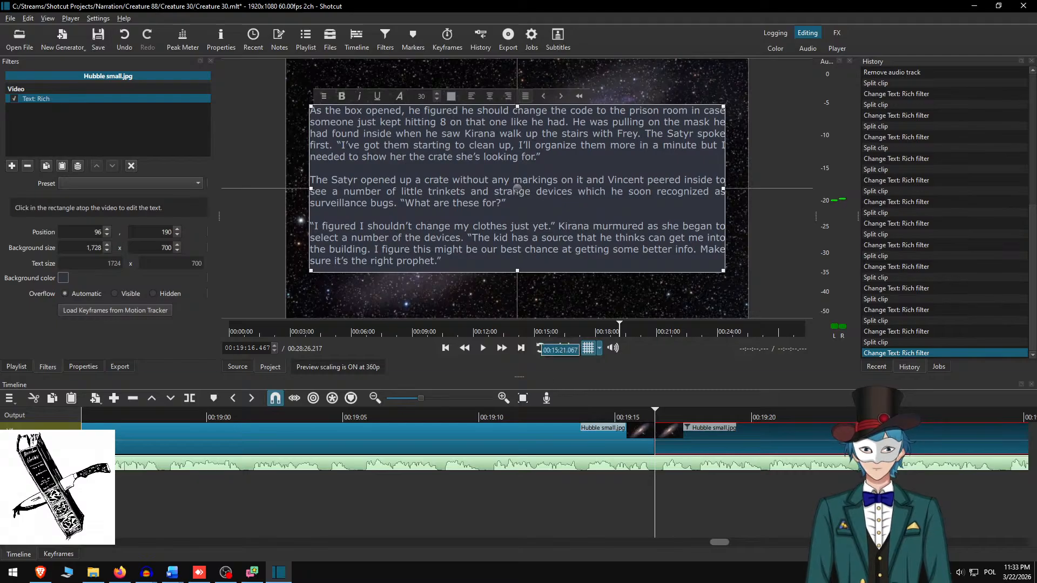
- Follow the narration from about 00:19:13 to the end of the “As the box opened” passage and split the image clip at 00:20:06.133
left_click(507, 410)
left_click(563, 416)
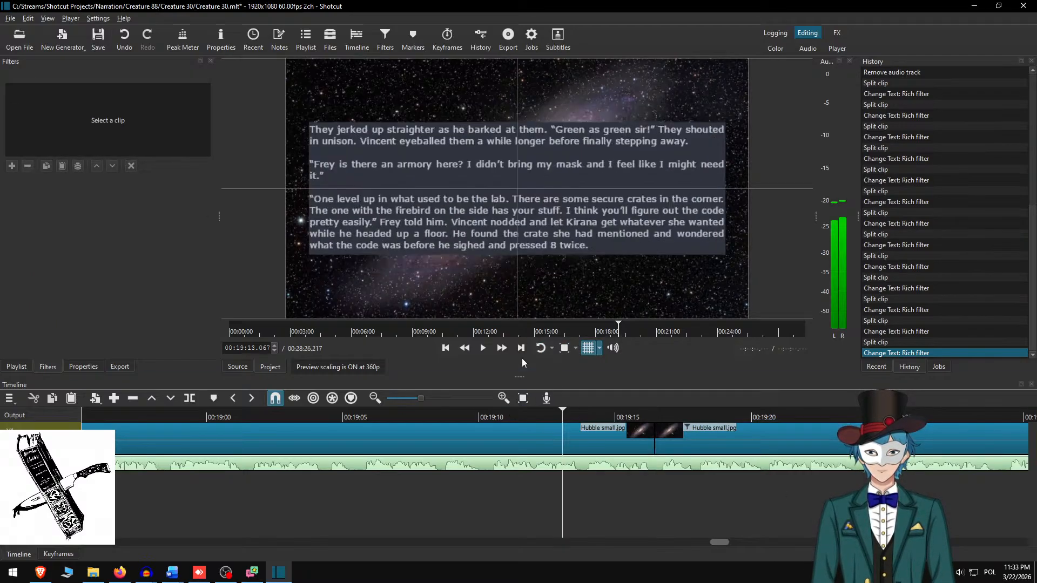
left_click(502, 349)
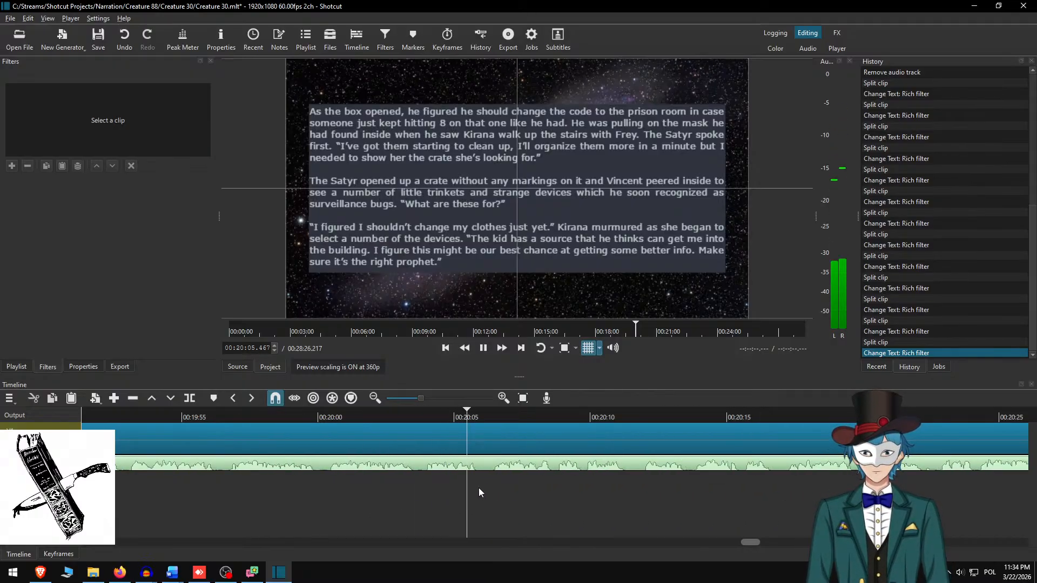
key("space")
key("Left")
key("Left")
key("Left")
key("Left")
key("Left")
key("Left")
key("Left")
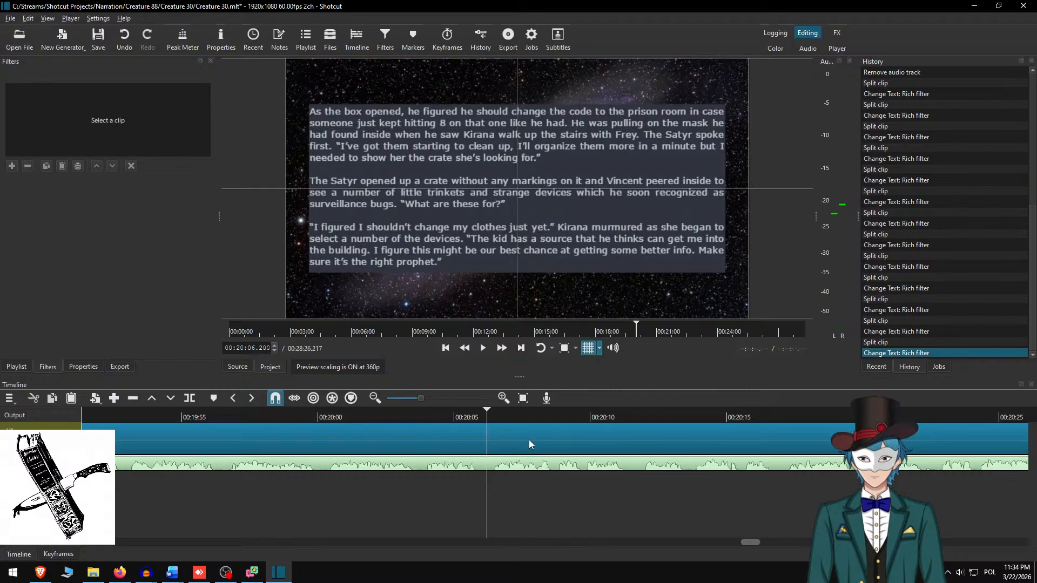
key("s")
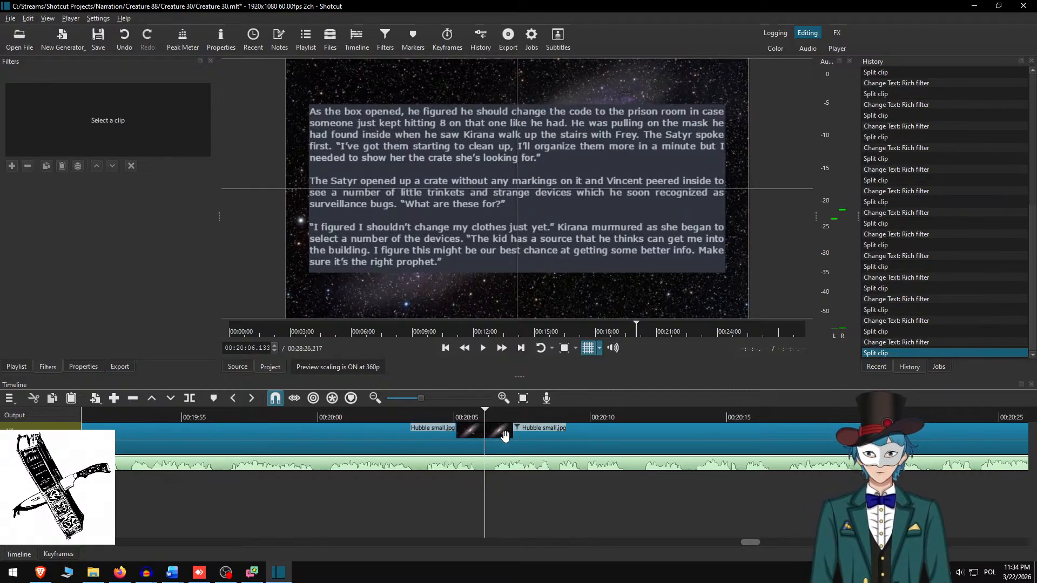
- Delete the used paragraphs in Word and replace the new Shotcut clip's text with the next five, starting at “What does your dress have to do with this?”
key("alt+Tab")
key("Delete")
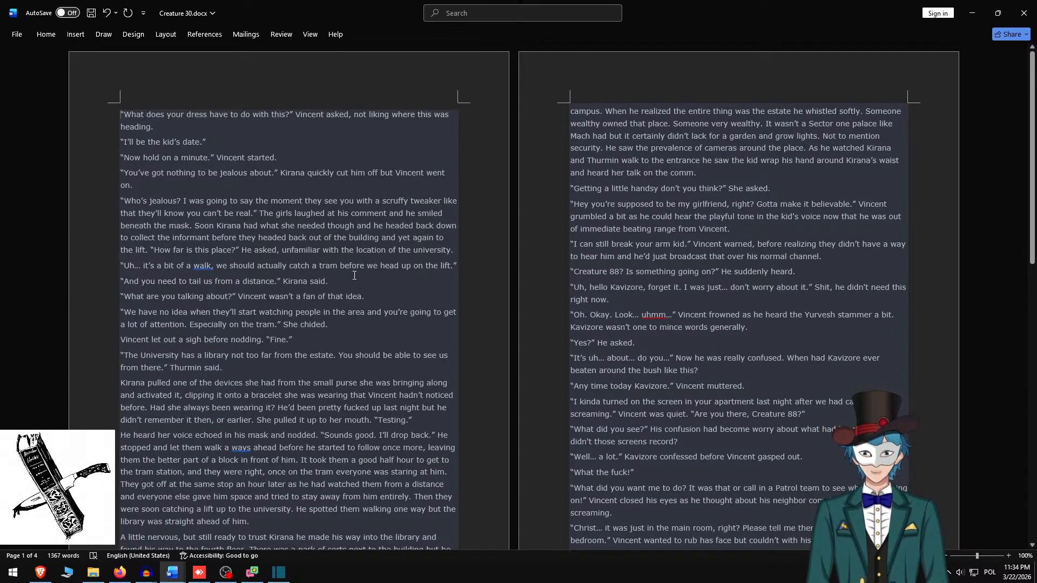
left_click(459, 252, "shift")
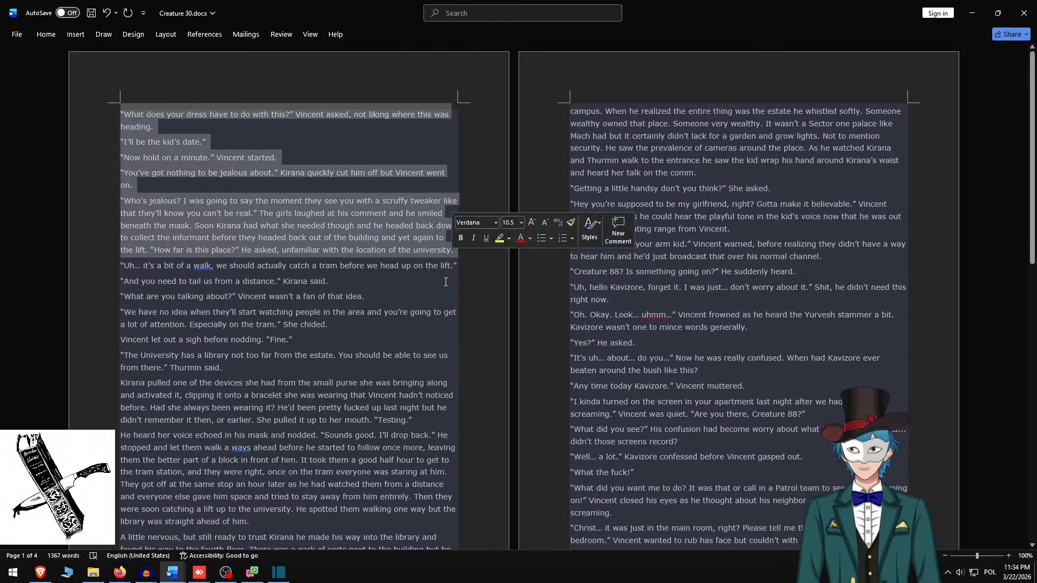
key("alt+Tab")
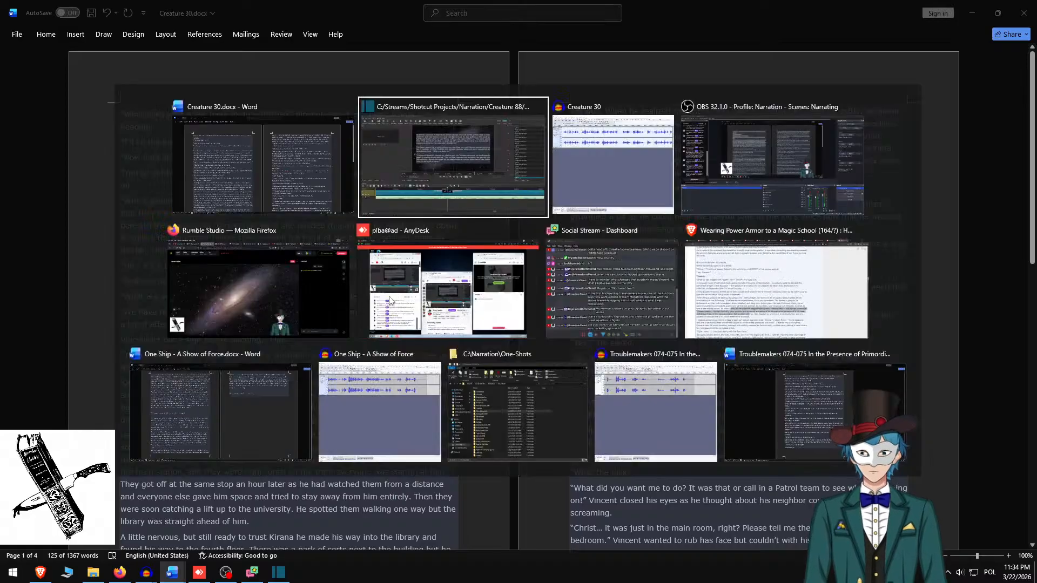
left_click(562, 428)
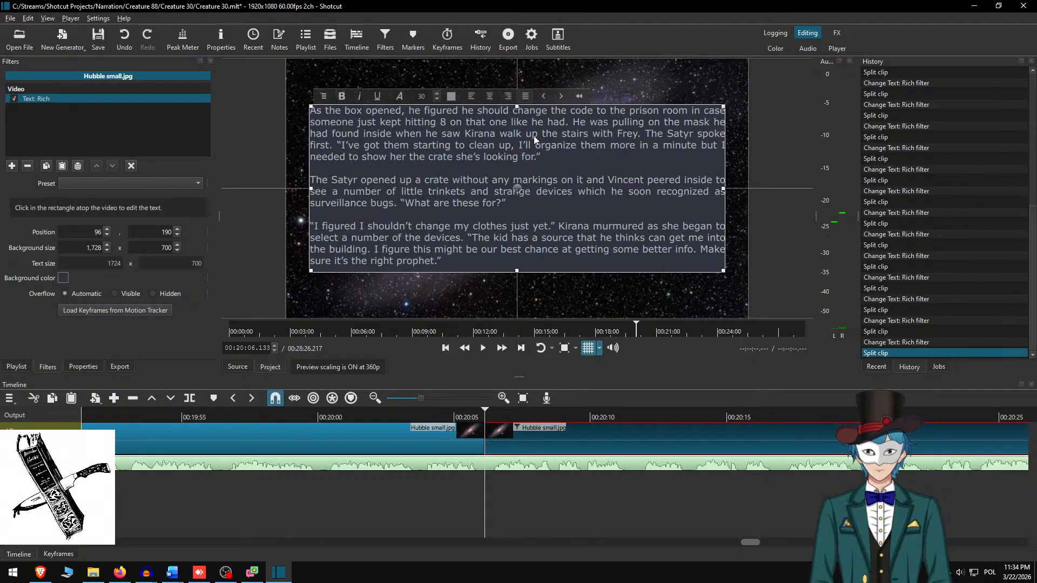
key("ctrl+a")
key("ctrl+v")
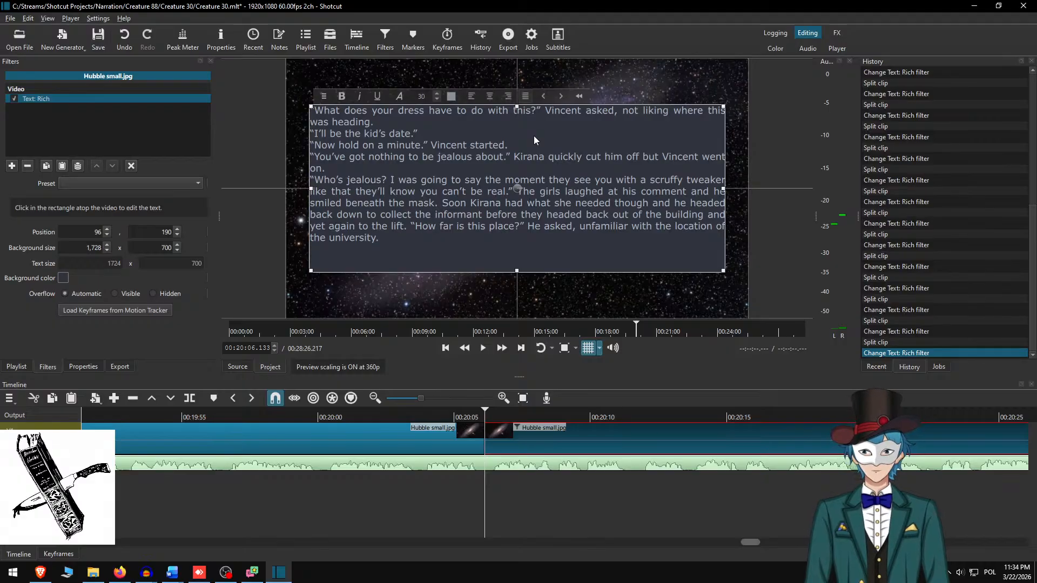
- Separate the five pasted paragraphs from one another with blank lines, from “I’ll be the kid’s date” through “Who’s jealous?”
key("Up")
key("Up")
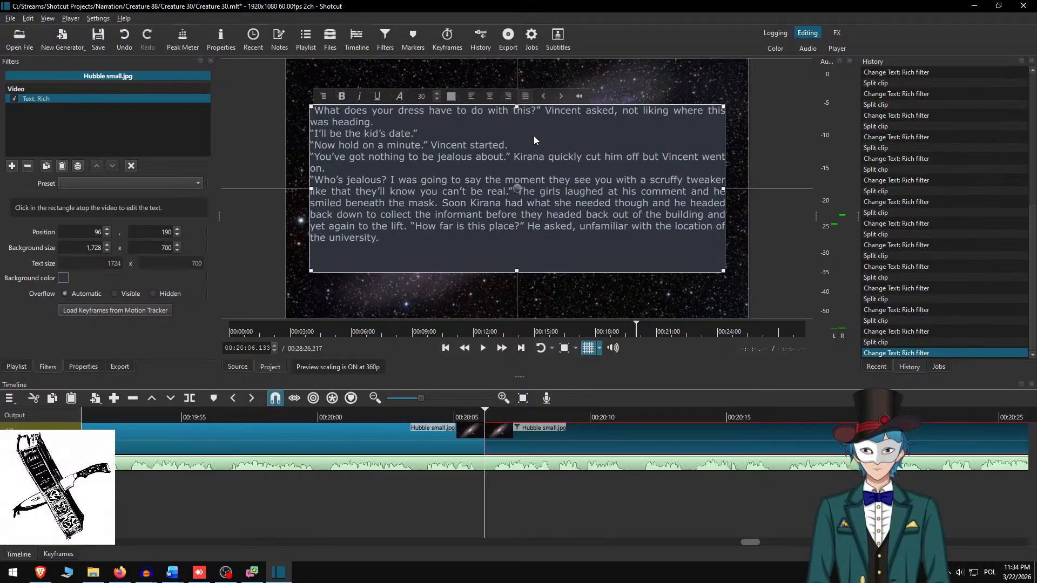
key("Return")
key("Up")
key("Up")
key("Return")
key("Up")
key("Up")
key("Return")
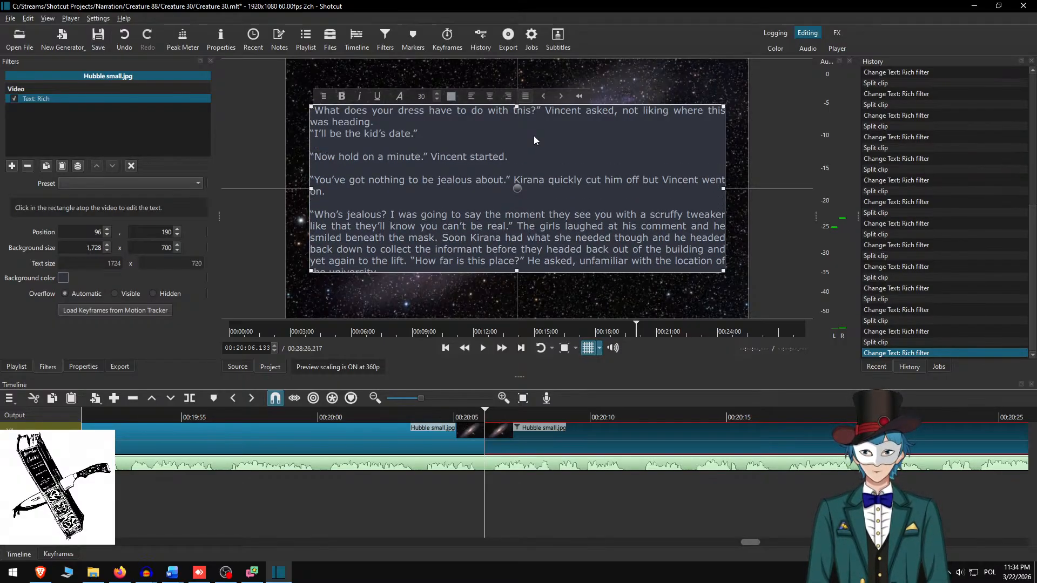
key("Up")
key("Up")
key("Return")
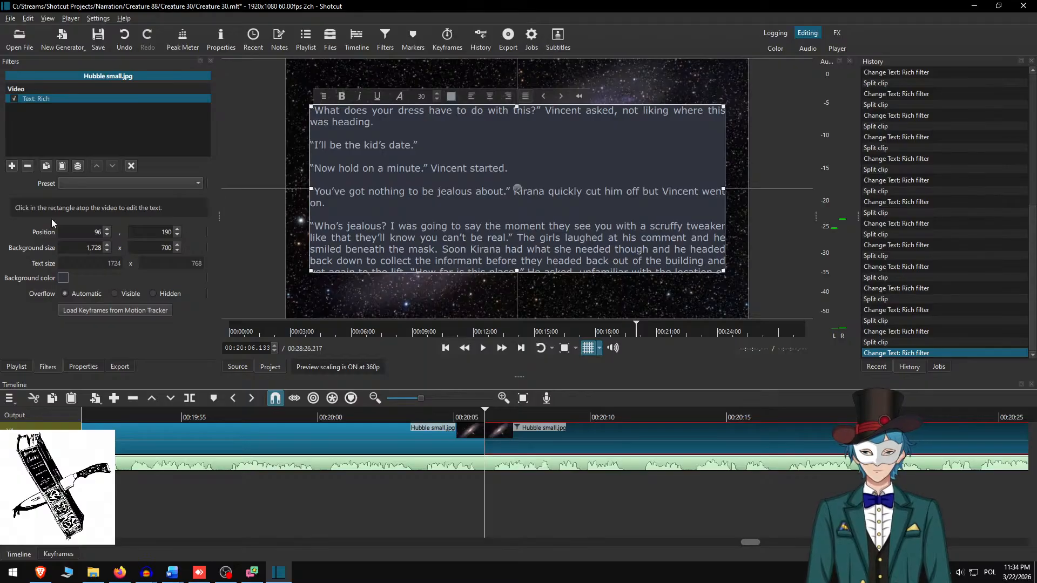
- Set the text background height to 800 and move the text box up to vertical position 140, centring it in the frame
type("8")
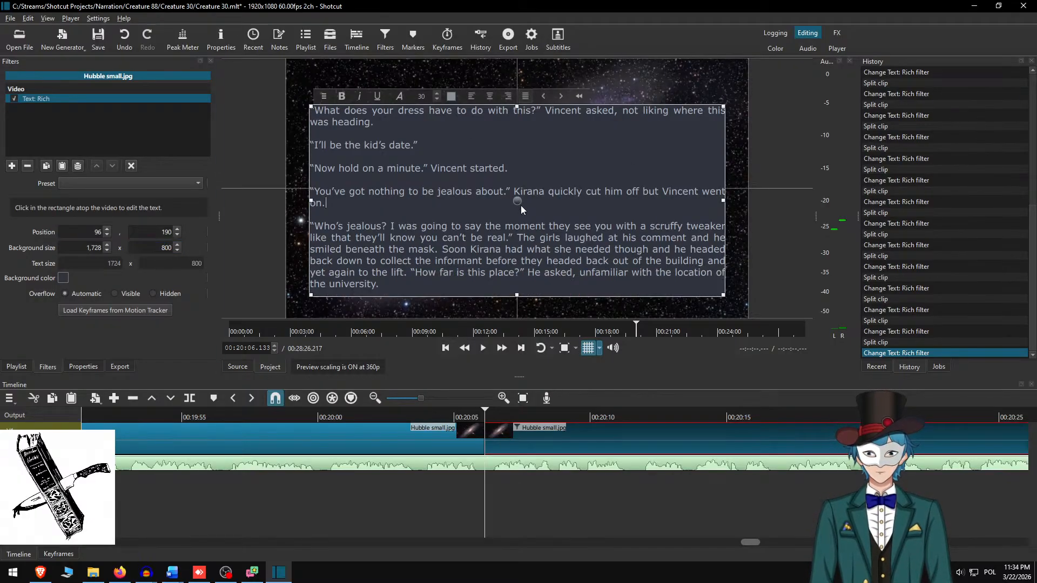
left_click_drag(514, 206, 514, 193)
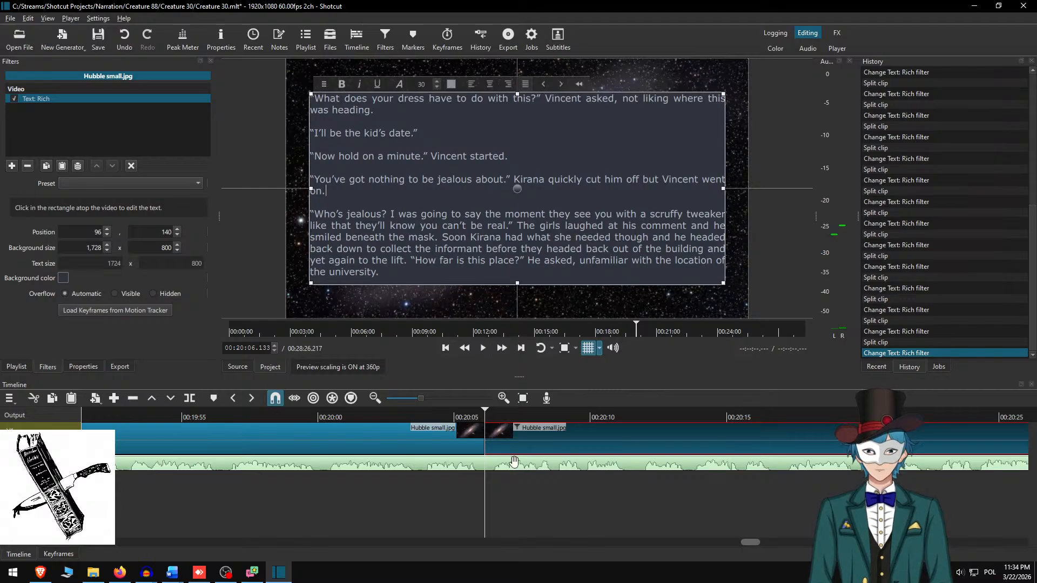
left_click(502, 425)
- Follow the narration from about 00:20:04 to the end of the “What does your dress” passage and split the image clip at 00:20:47.417
left_click(429, 413)
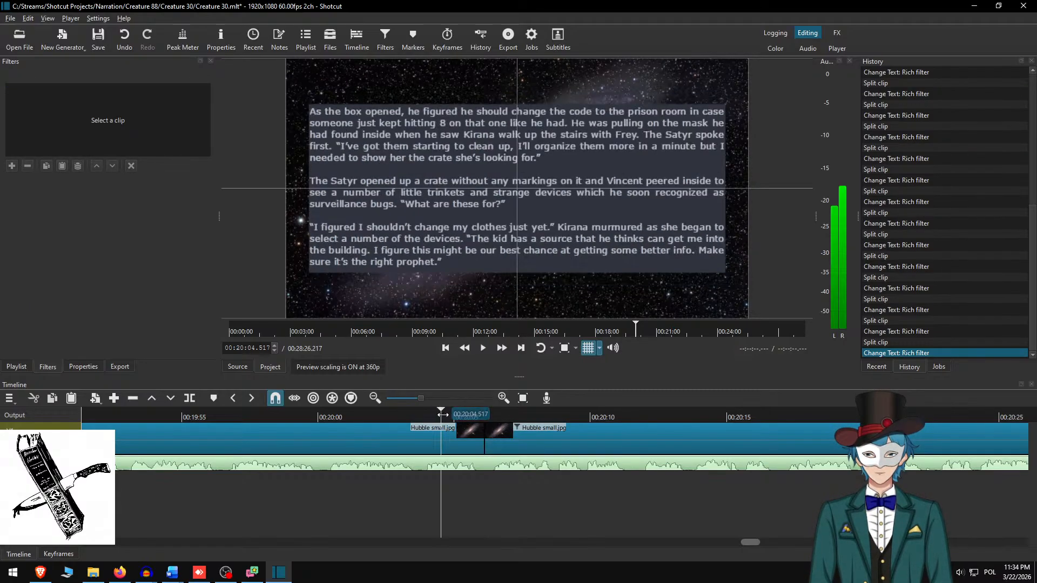
left_click(502, 348)
left_click(502, 348)
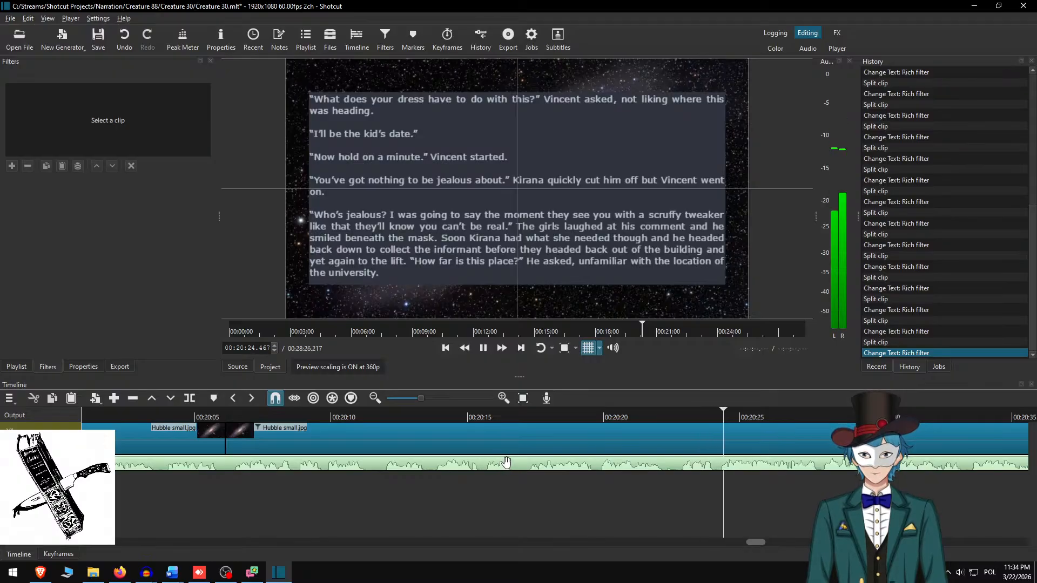
scroll(540, 489, "down", 6)
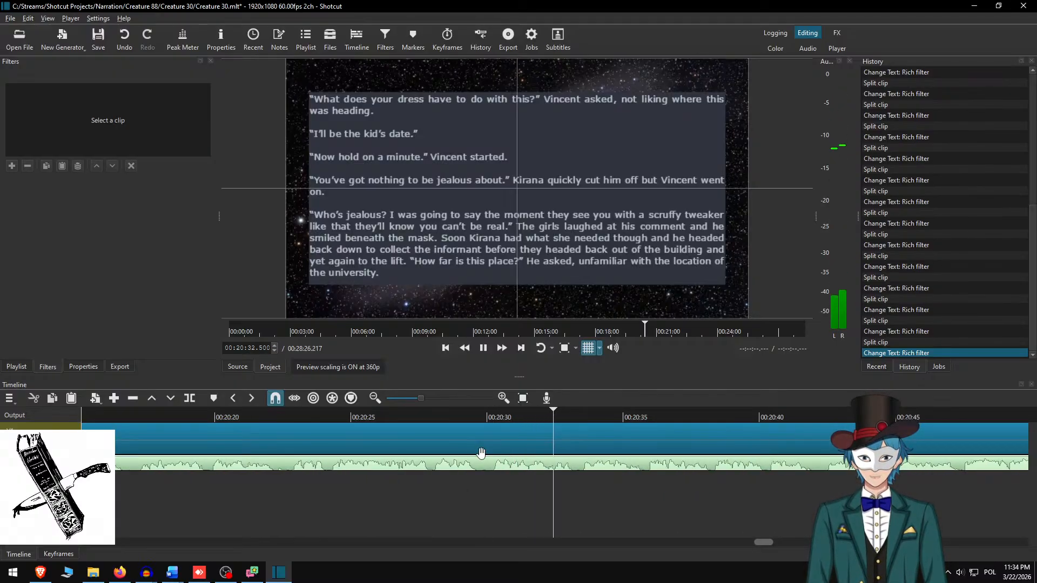
scroll(463, 462, "down", 5)
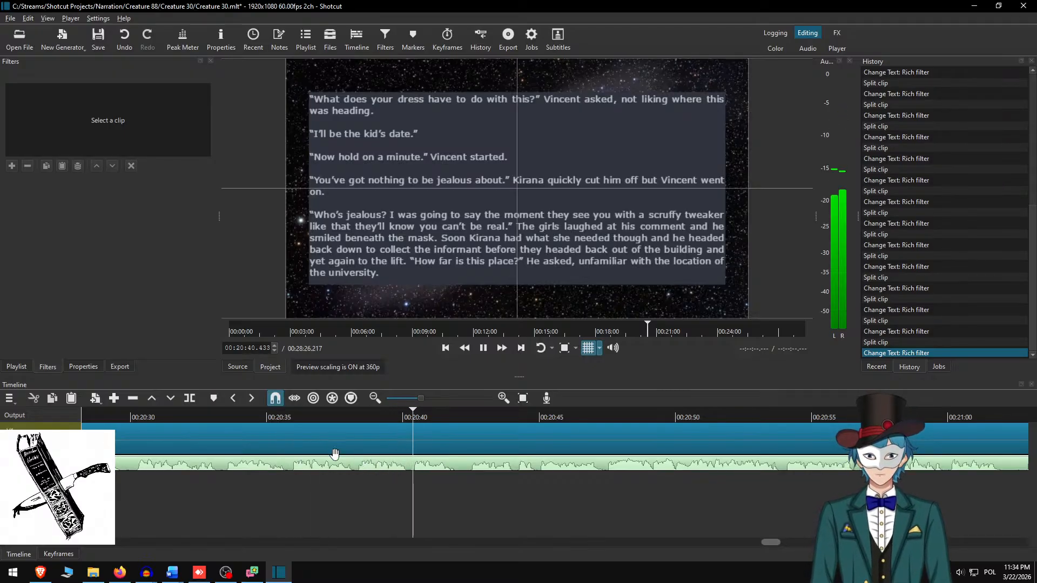
key("space")
key("space")
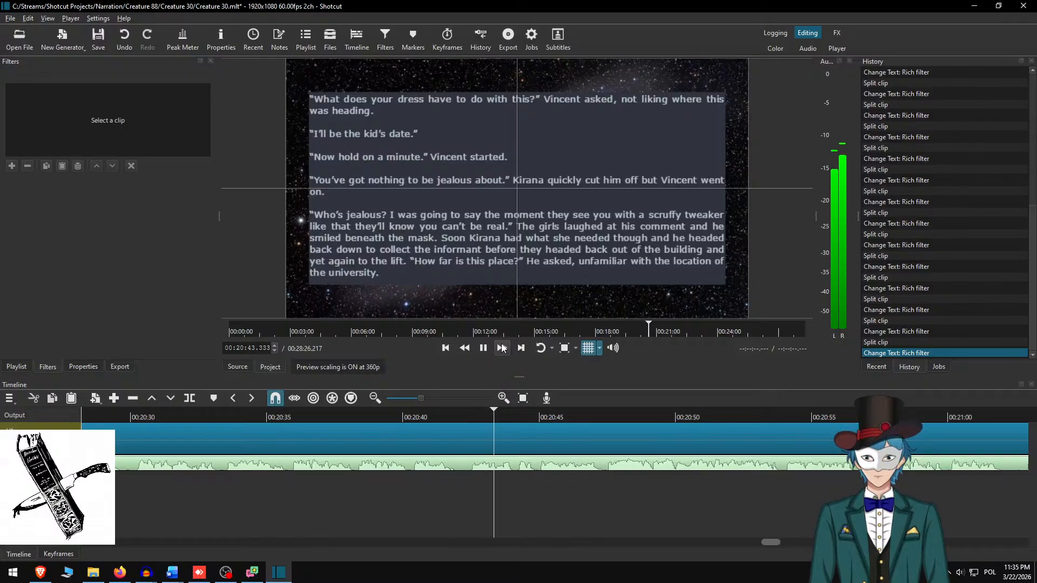
key("space")
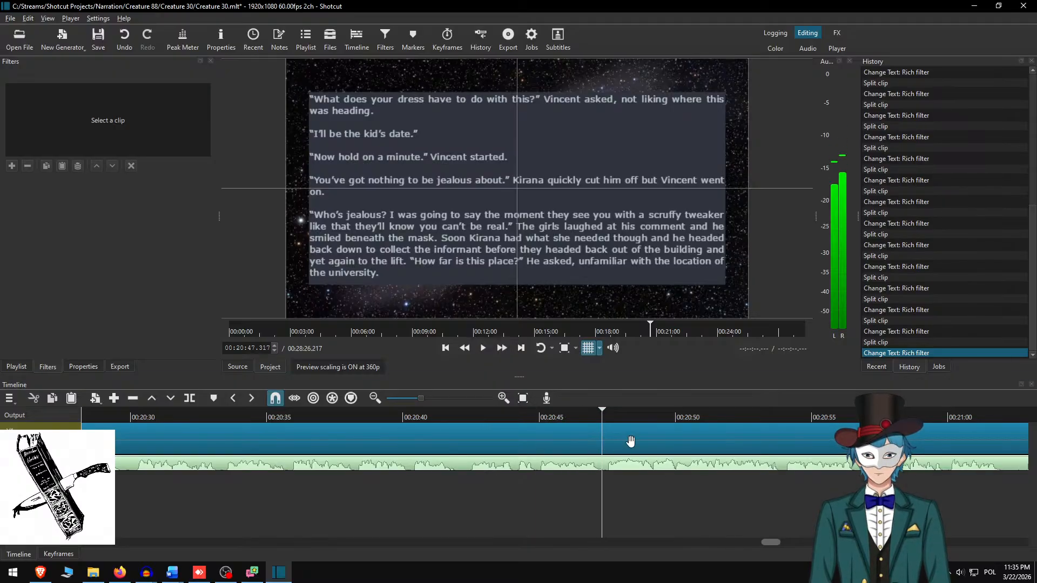
key("space")
key("space")
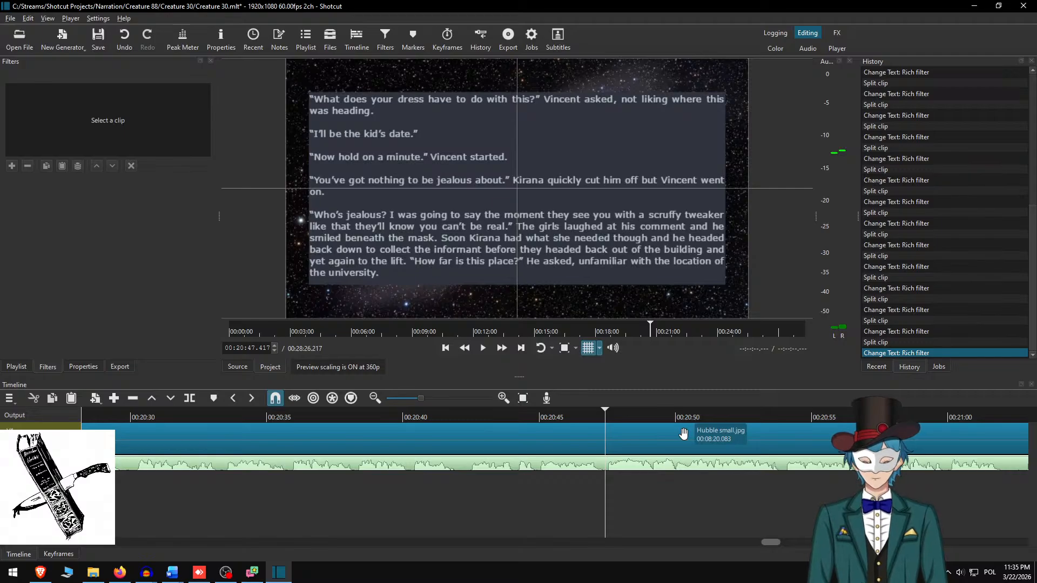
key("s")
- Delete the used paragraphs in Word and replace the new Shotcut clip's text with the next six, starting at “Uh… it’s a bit of a walk”
left_click(683, 432)
key("alt+Tab")
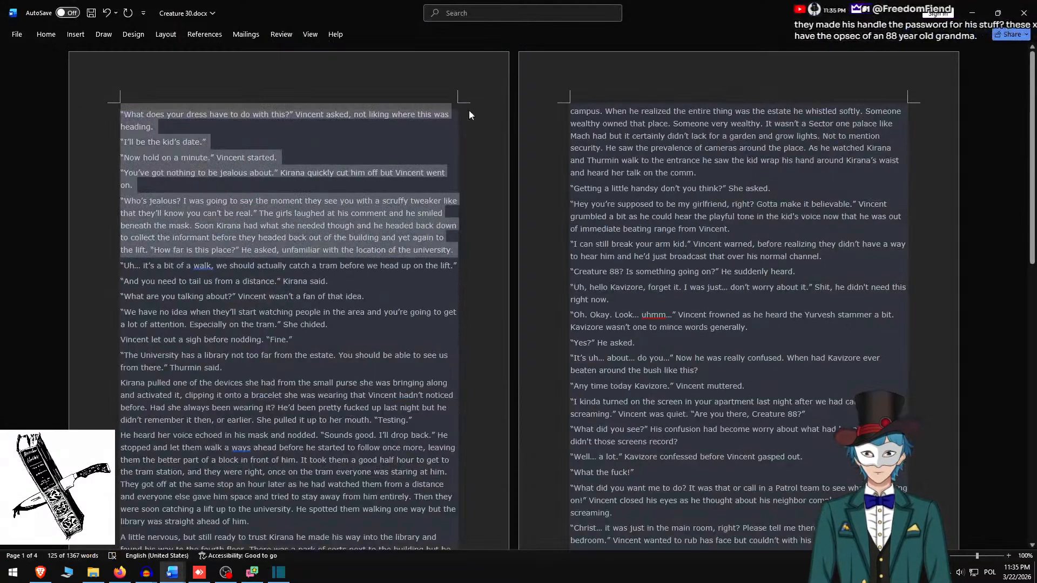
scroll(468, 110, "down", 3)
key("Delete")
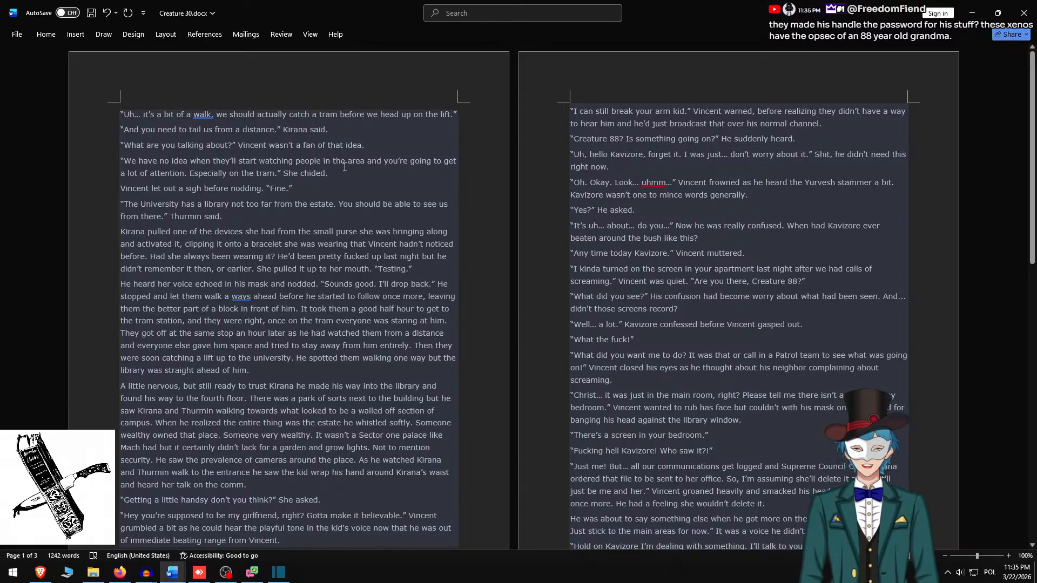
left_click(257, 223, "shift")
key("ctrl+c")
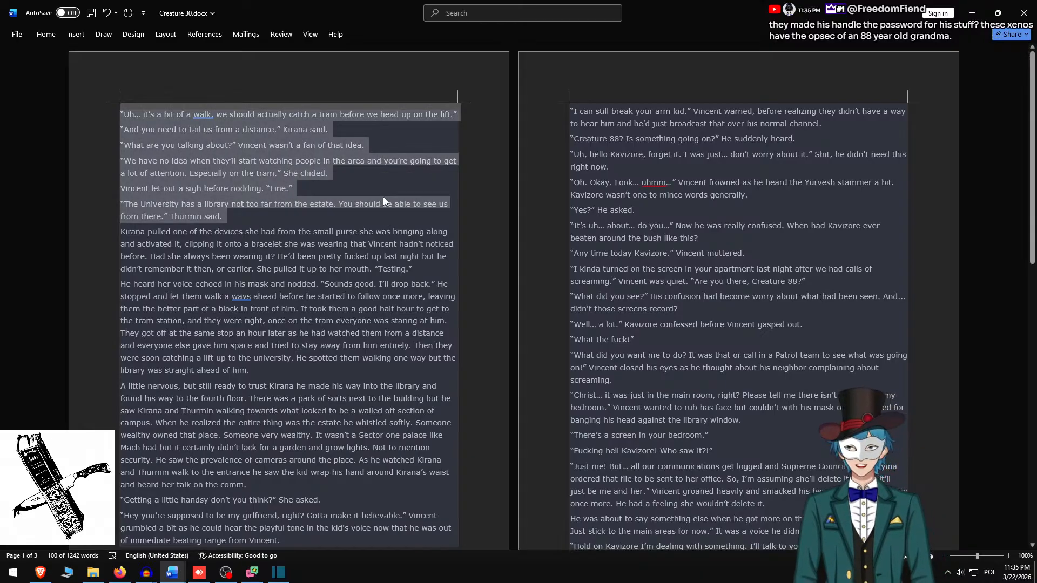
key("alt+Tab")
left_click(438, 187)
key("ctrl+a")
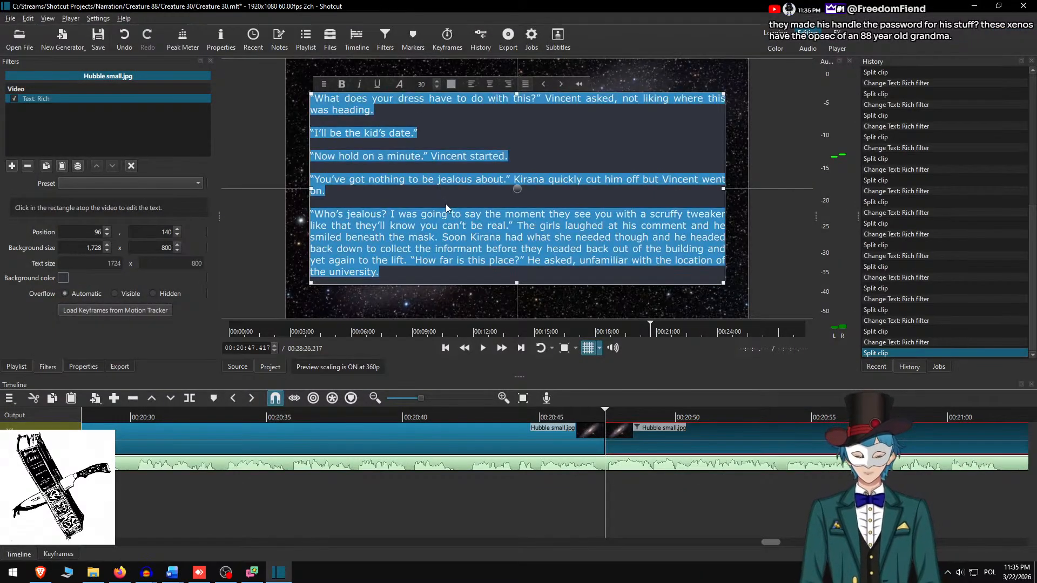
key("ctrl+v")
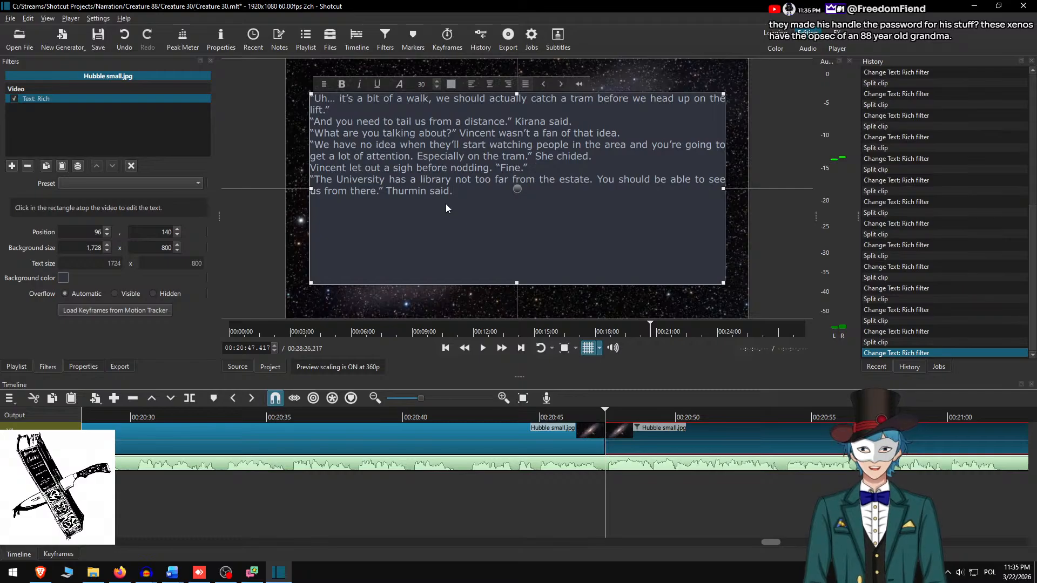
- Insert blank lines before “And you need to tail us”, “What are you talking about?”, “We have no idea” and “The University has a library”
key("Return")
key("Up")
key("Up")
key("Up")
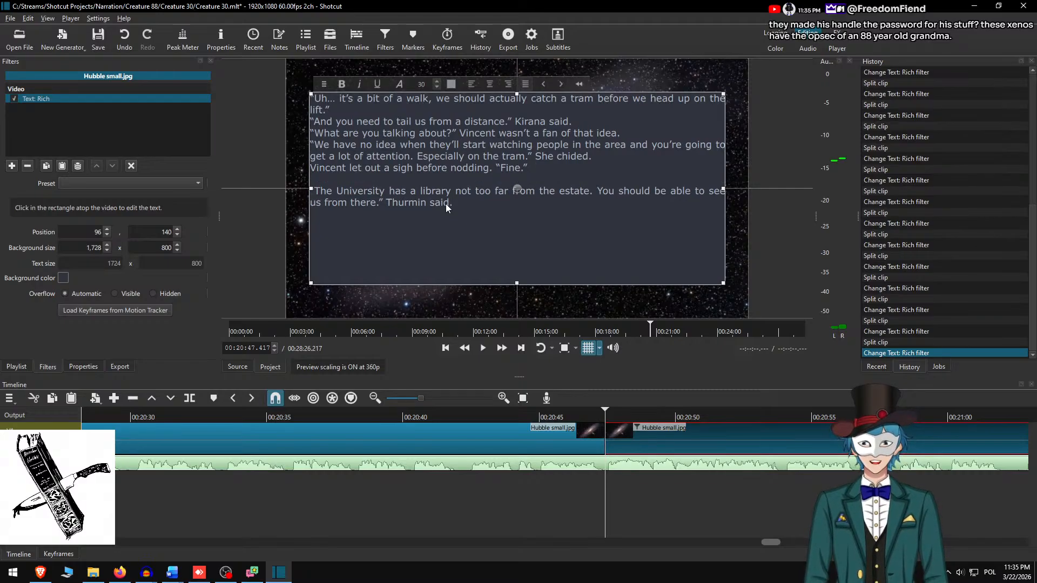
key("Return")
key("Up")
key("Up")
key("Return")
key("Up")
key("Up")
key("Return")
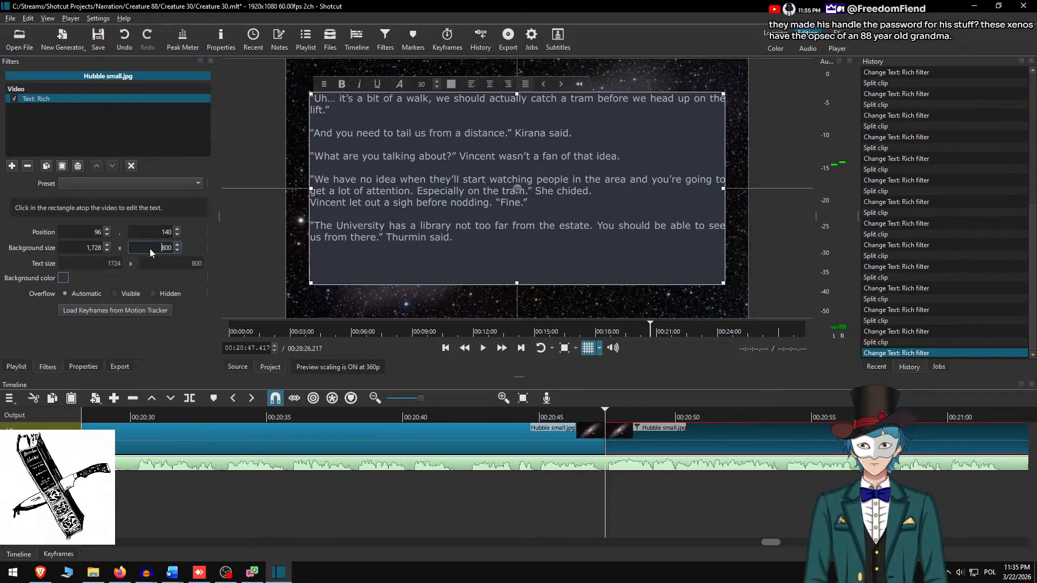
- Set the text background height to 650, move the text box down to vertical position 215 to centre it, and deselect the clip
type("650")
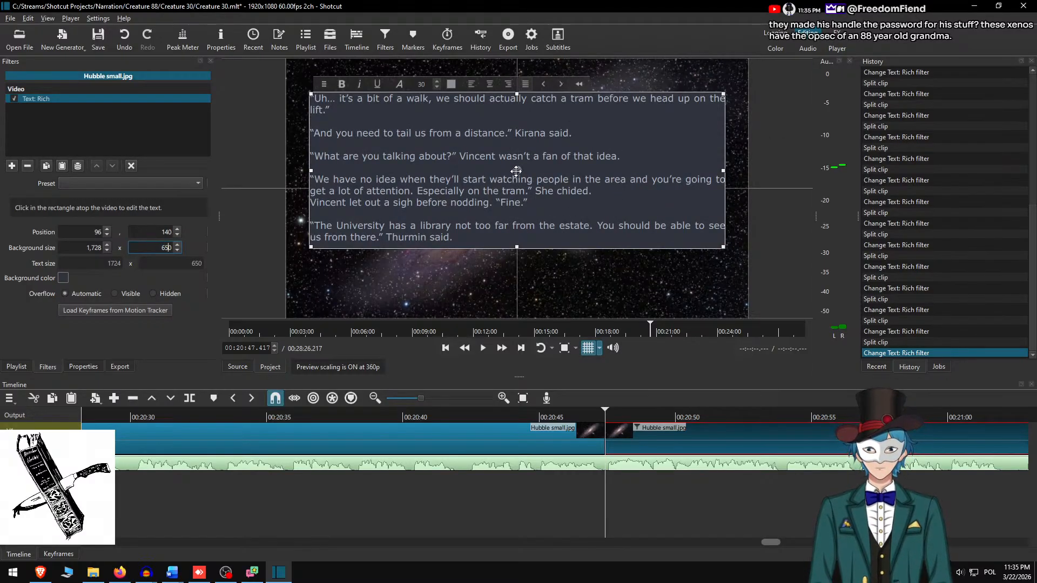
mouse_move(516, 171)
left_mouse_down()
mouse_move(518, 214)
mouse_move(516, 189)
left_mouse_up()
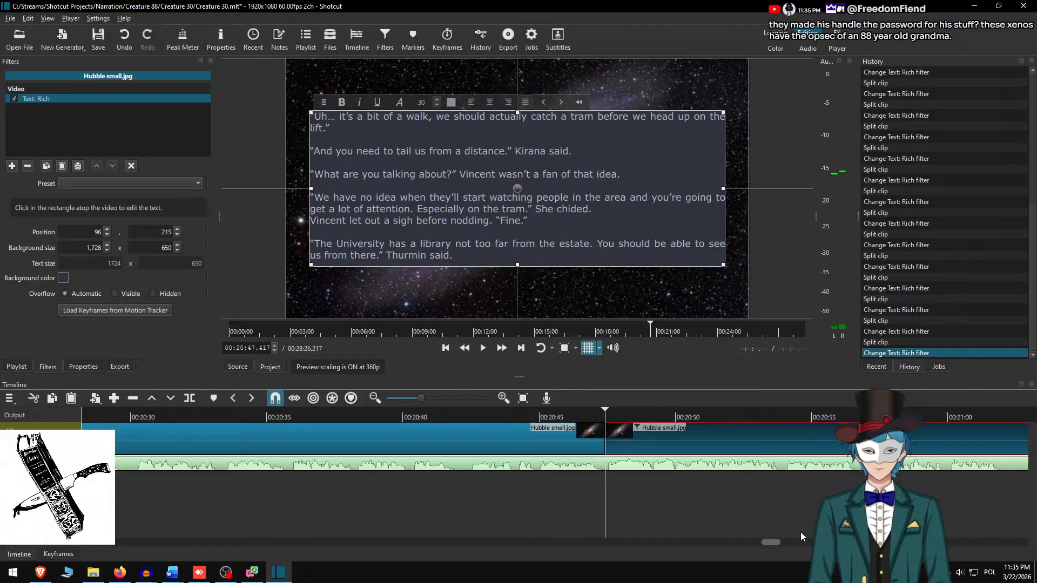
left_click(626, 441, "ctrl")
- Follow the narration to the end of the “it’s a bit of a walk” passage and split the image clip at 00:21:24.583
scroll(411, 440, "down", 5)
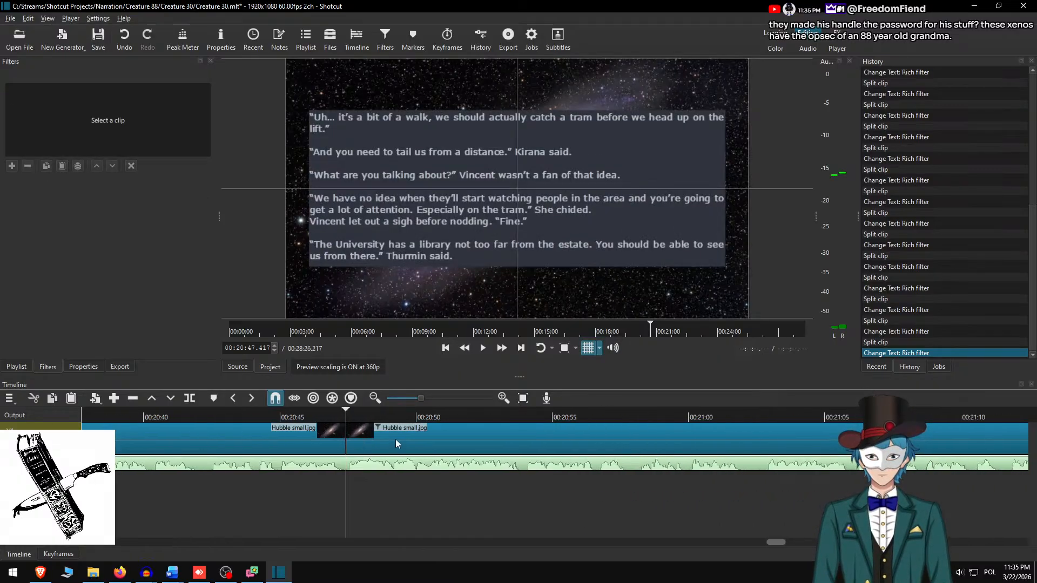
key("space")
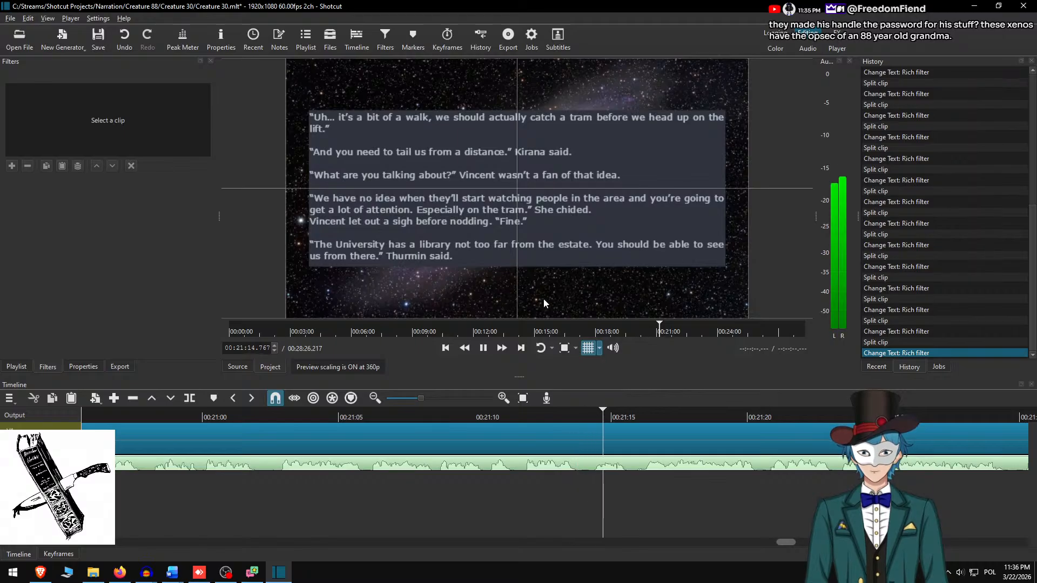
scroll(486, 490, "down", 2)
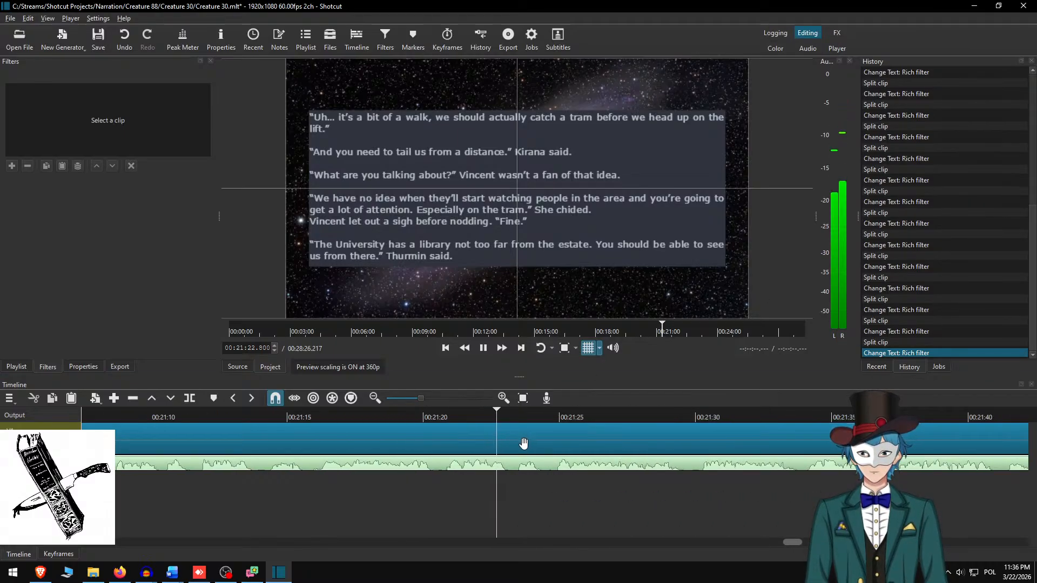
key("space")
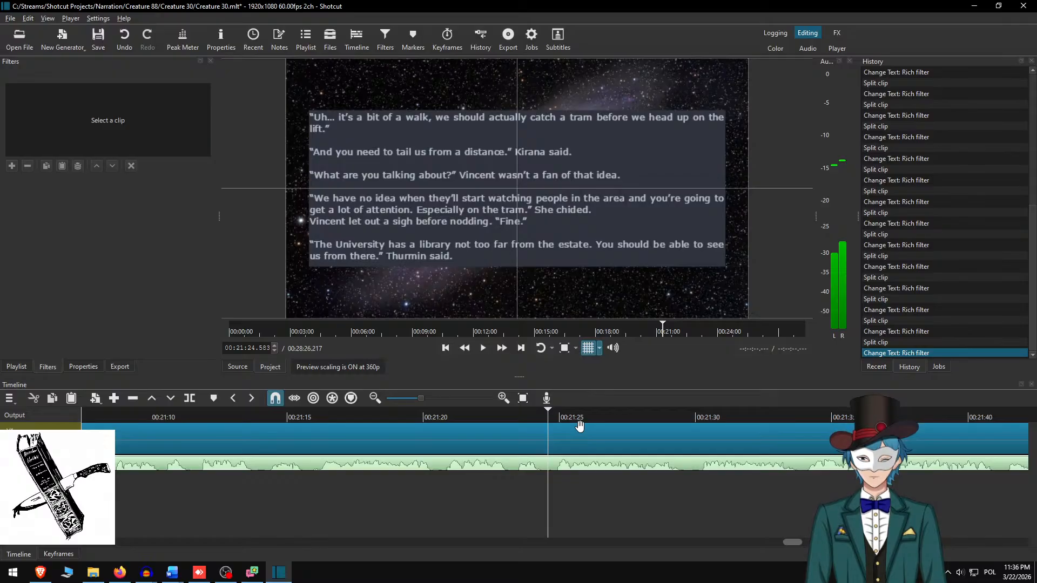
- Delete the used paragraphs in Word and replace the new Shotcut clip's text with the next two, separated by a blank line, ending “straight ahead of him”
key("alt+Tab")
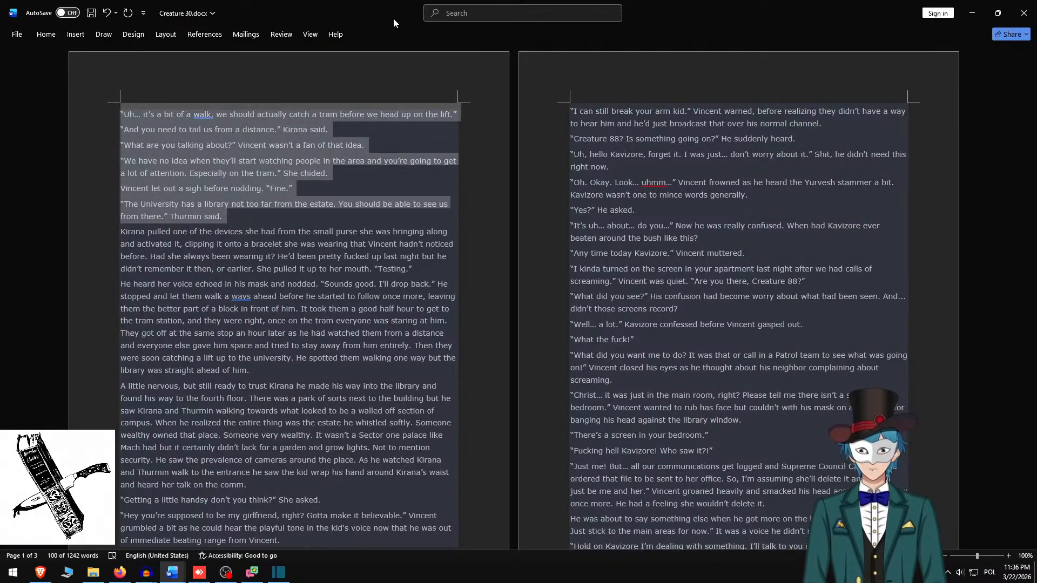
key("Delete")
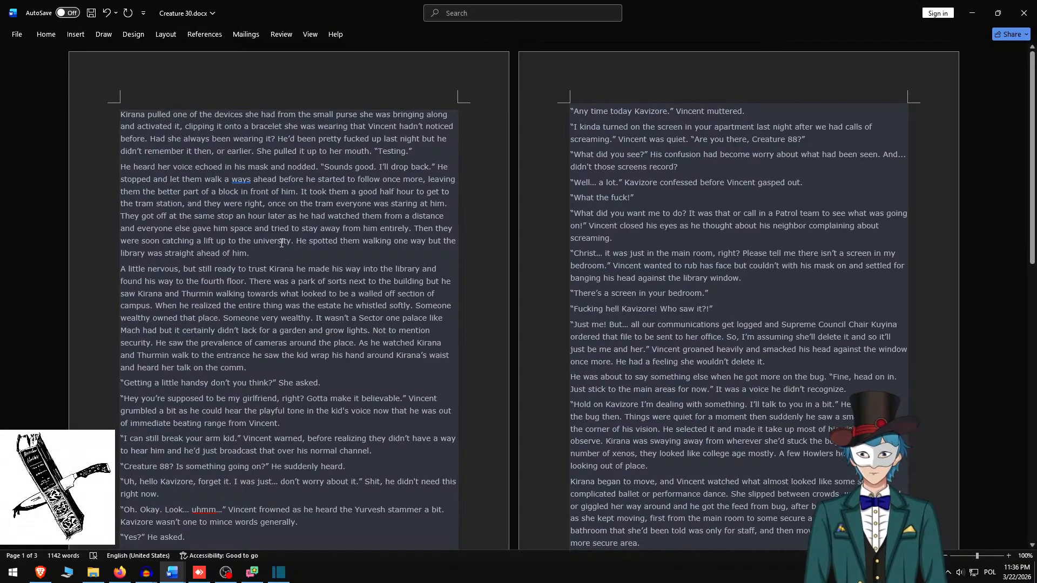
left_click(282, 243, "shift")
left_click(281, 252, "shift")
key("ctrl+c")
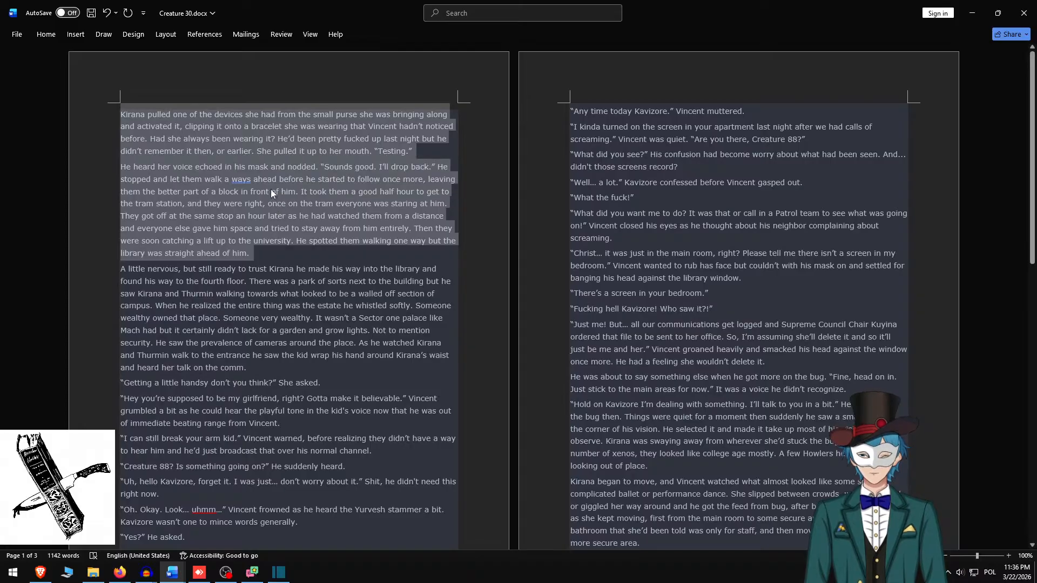
key("alt+Tab")
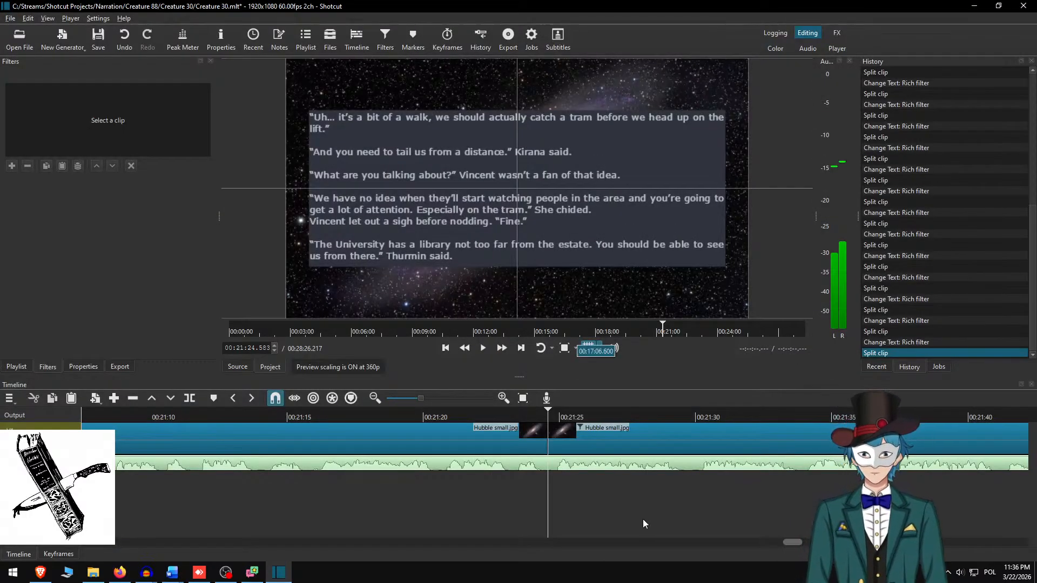
left_click(574, 440)
key("ctrl+a")
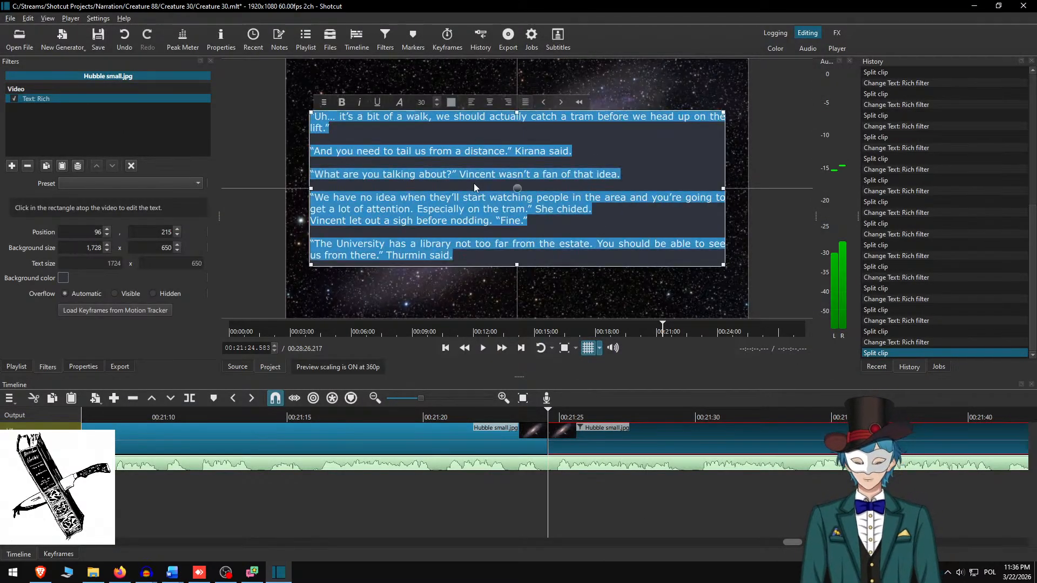
key("ctrl+v")
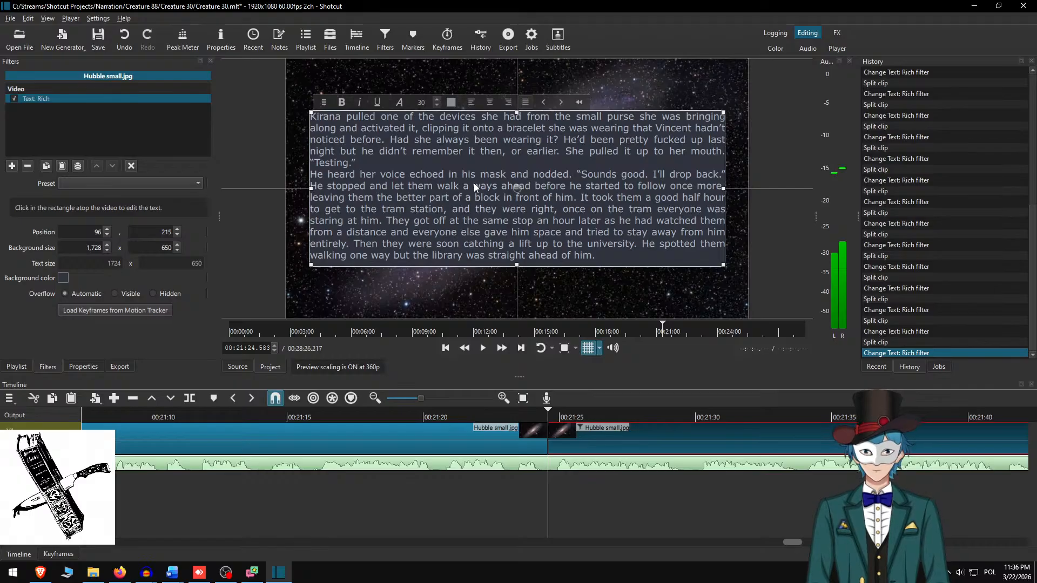
key("Return")
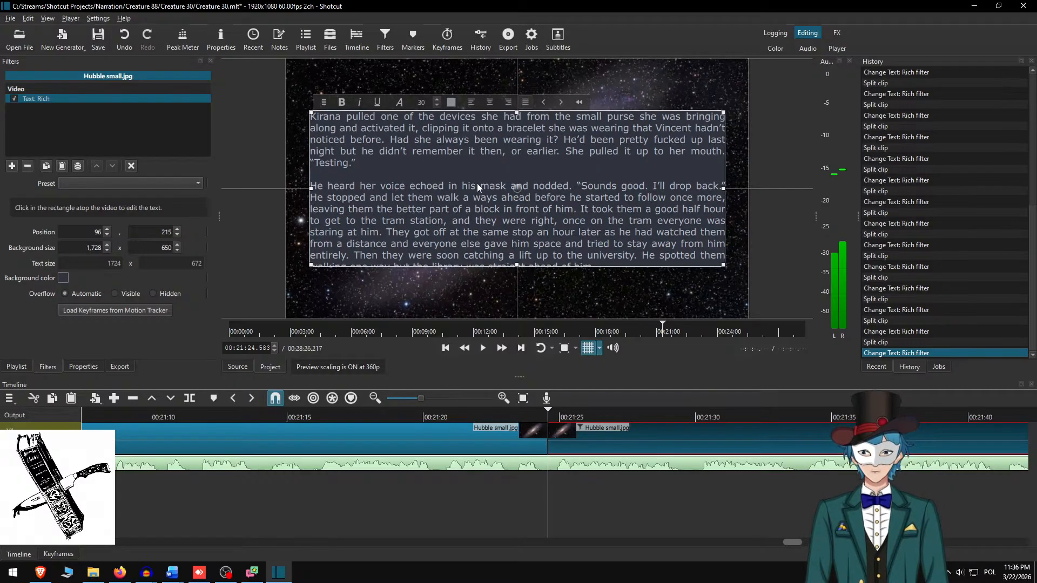
- Set the text background height to 700, move the text box up to vertical position 190 to centre it, and deselect the clip
left_click(154, 247)
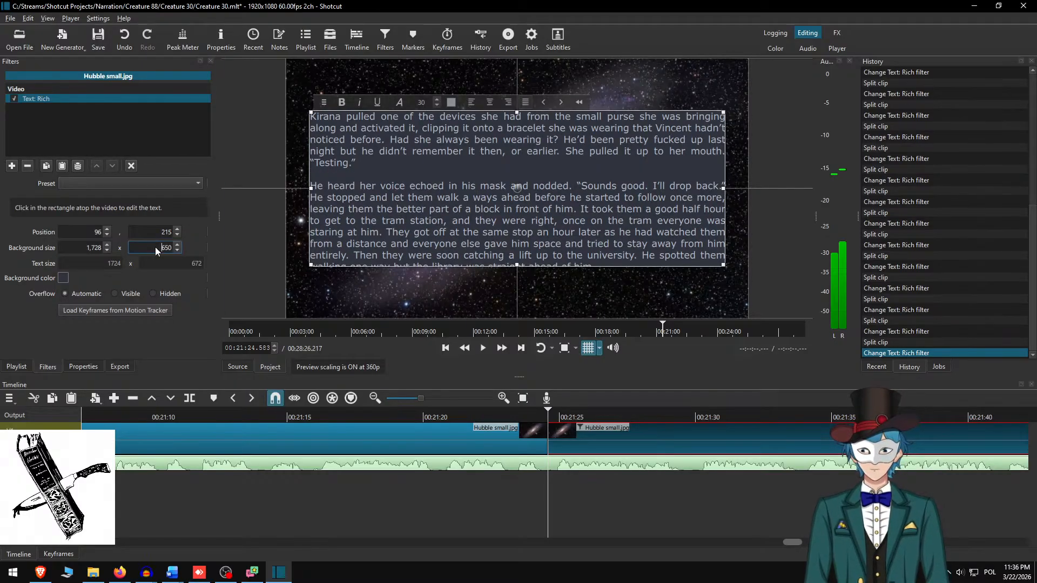
key("shift+Right")
type("70")
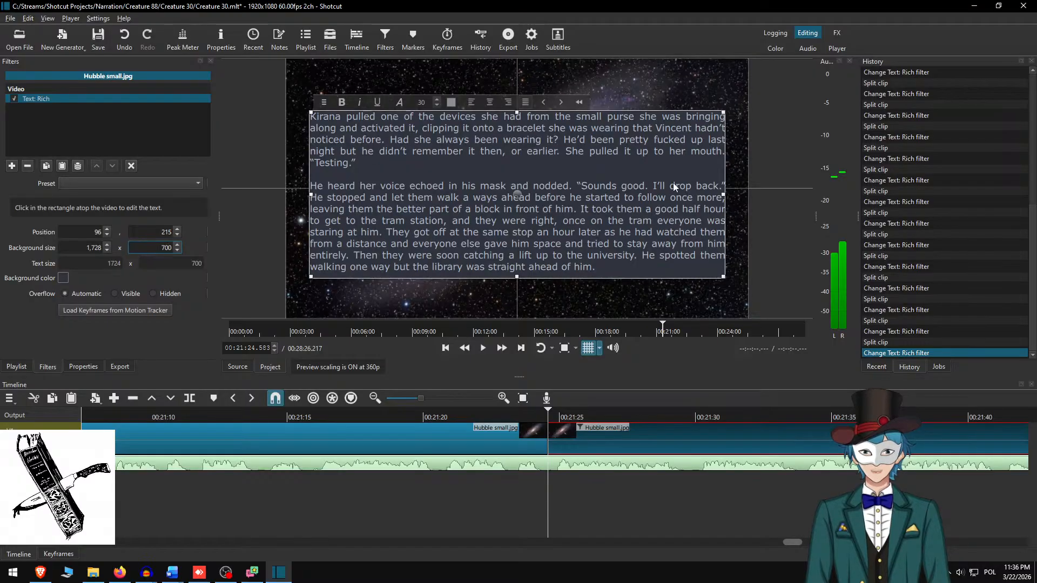
left_click_drag(511, 190, 517, 185)
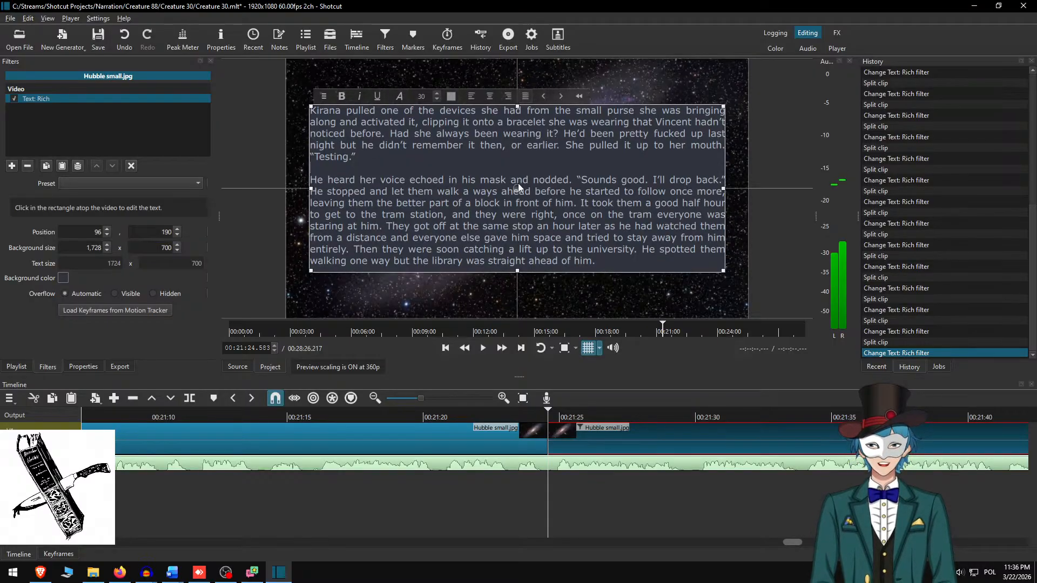
left_click(466, 416)
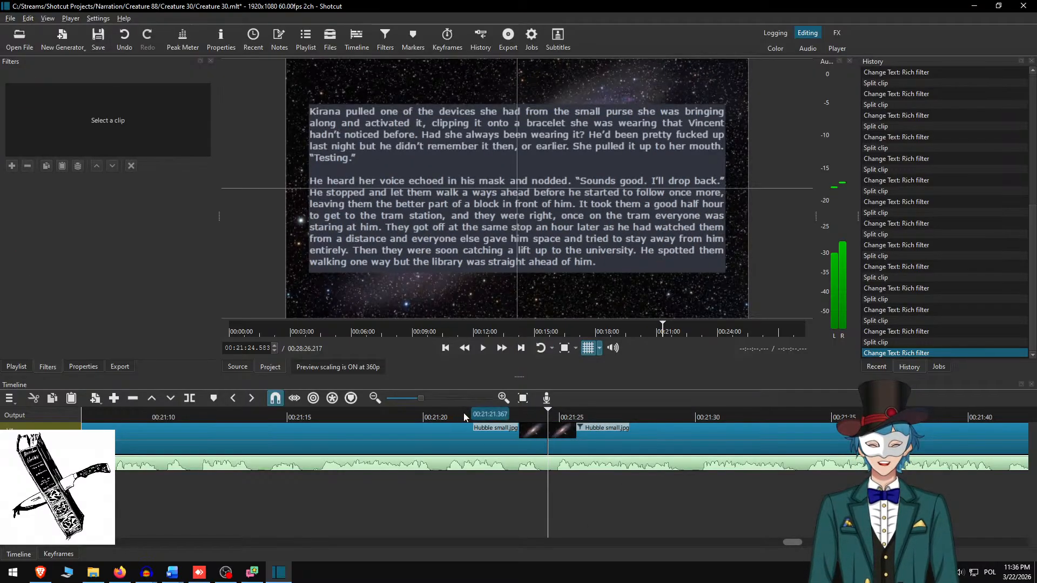
- Follow the narration to the end of the “straight ahead of him” passage and split the image clip at 00:22:22.050
key("space")
left_click(522, 347)
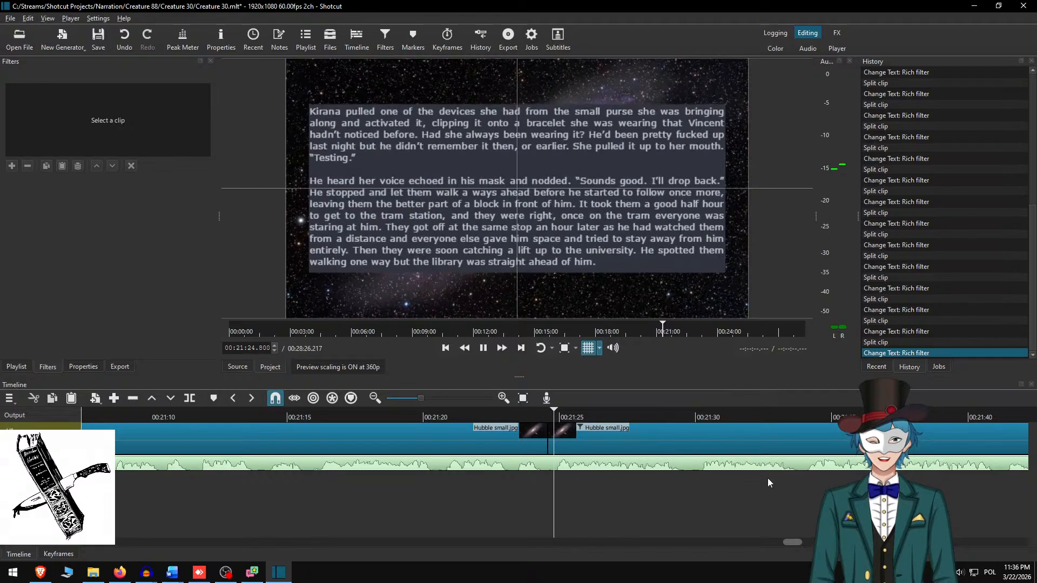
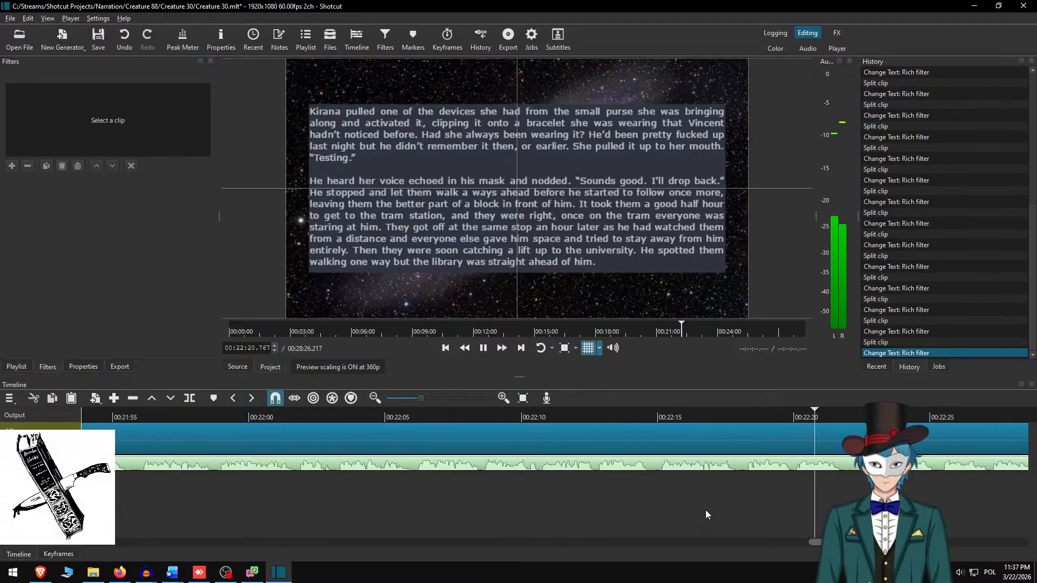
key("space")
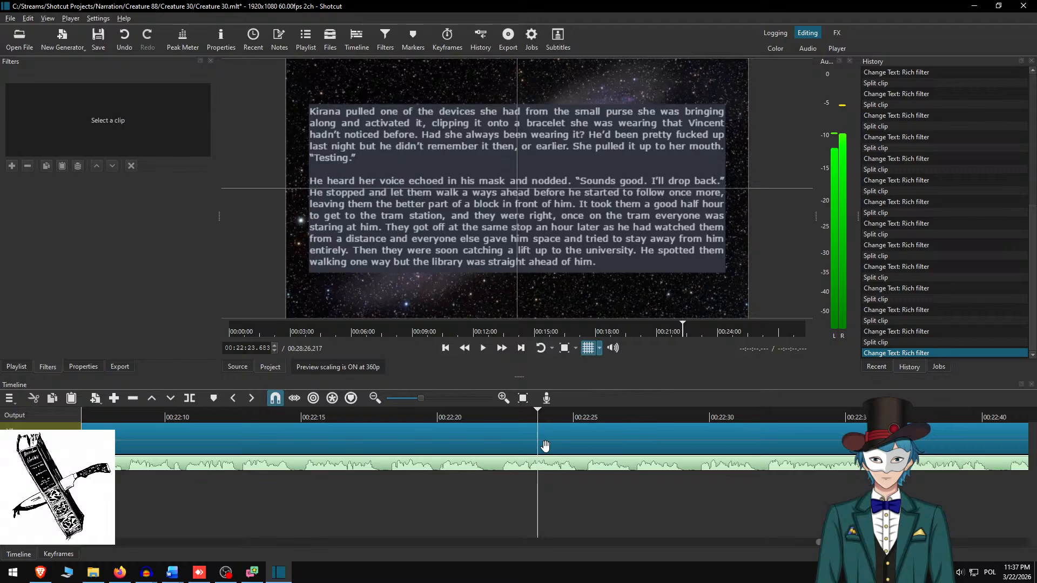
left_click(415, 415)
key("space")
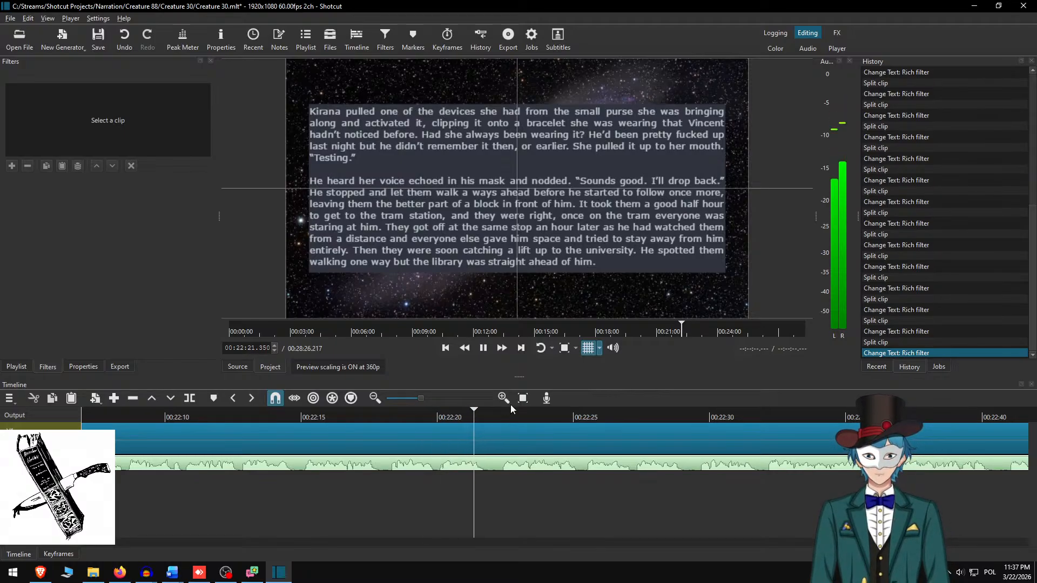
key("space")
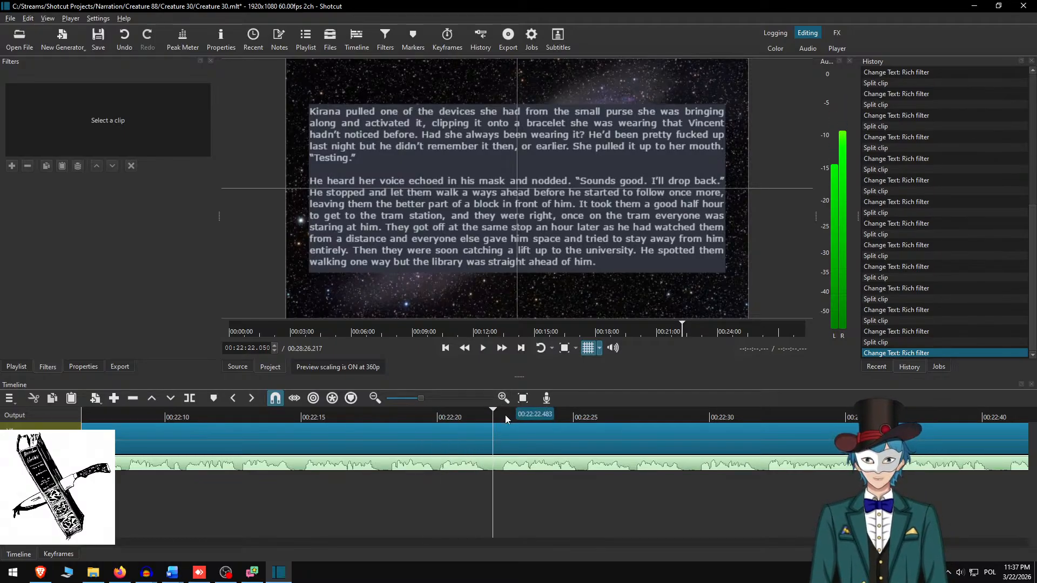
key("s")
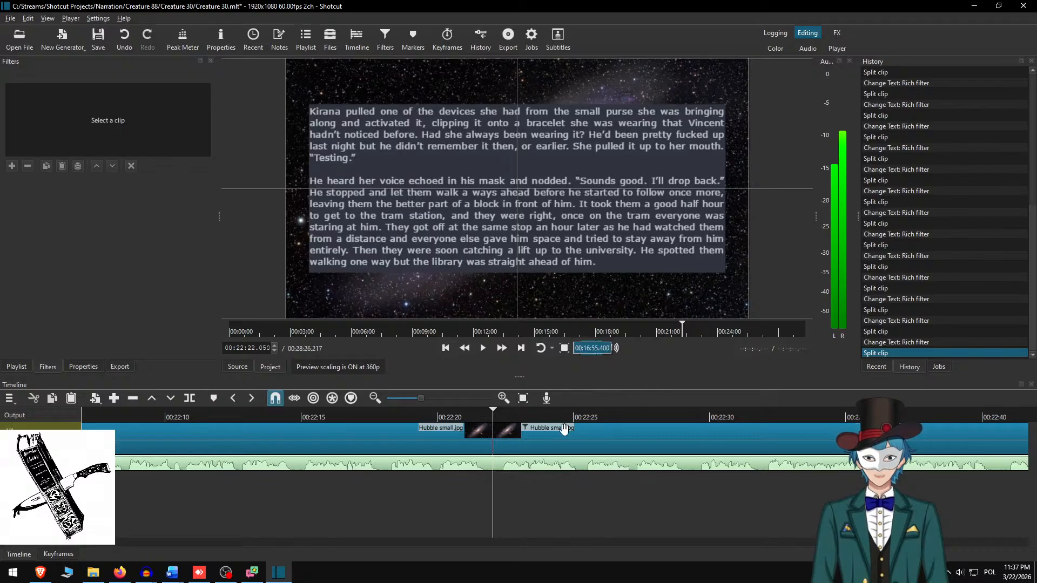
- Remove the used paragraphs in Word and replace the new Shotcut clip's text with the next three, starting at “A little nervous”
left_click(516, 443)
key("alt+Tab")
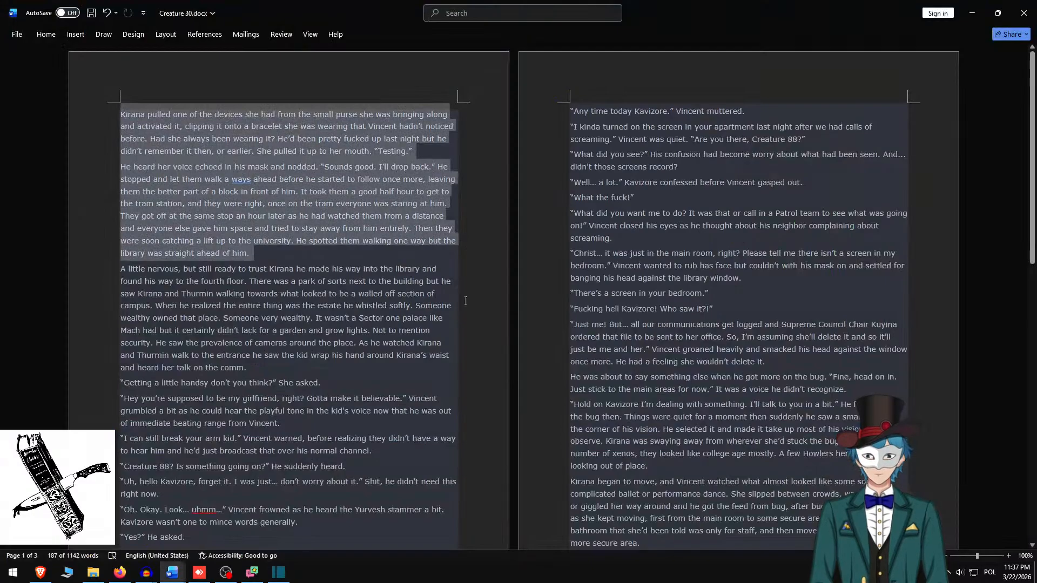
key("ctrl+x")
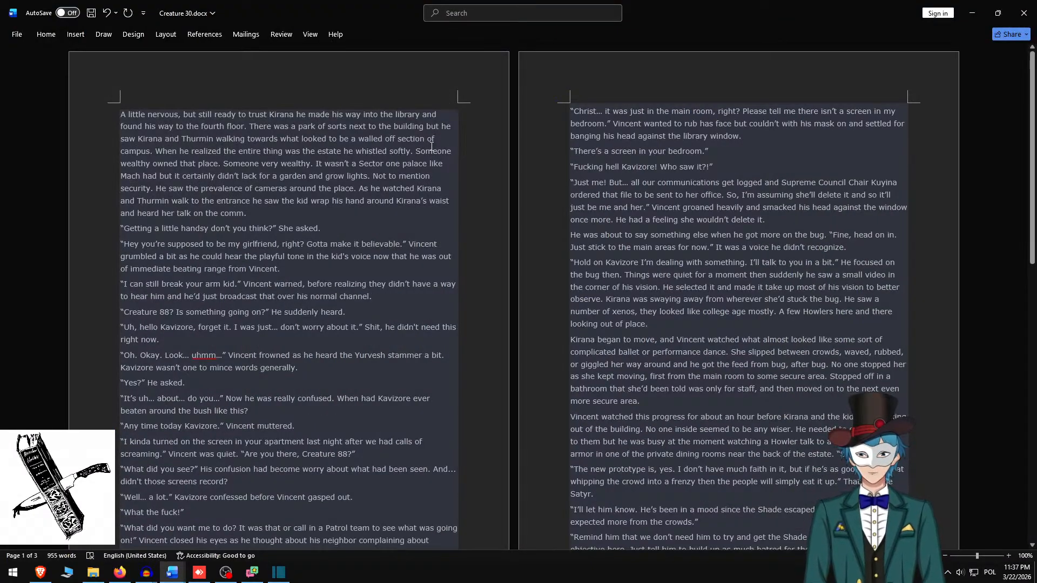
left_click(313, 265, "shift")
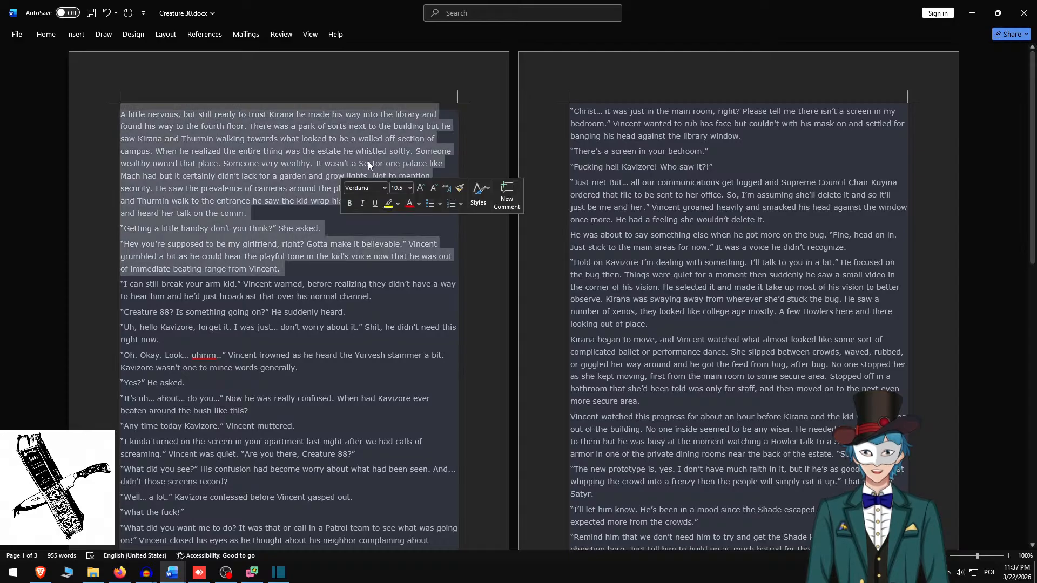
key("alt+Tab")
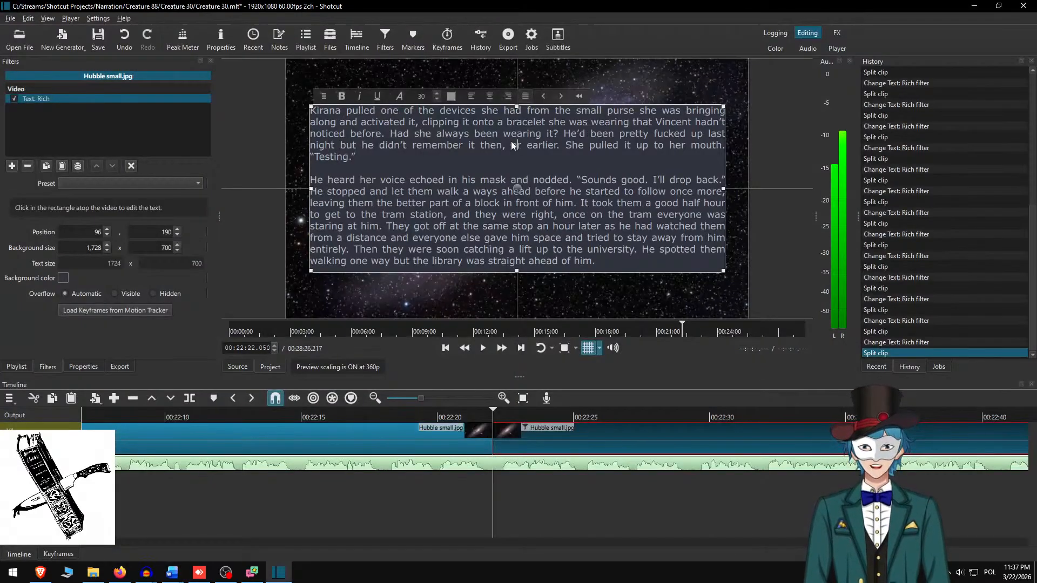
key("ctrl+a")
key("ctrl+v")
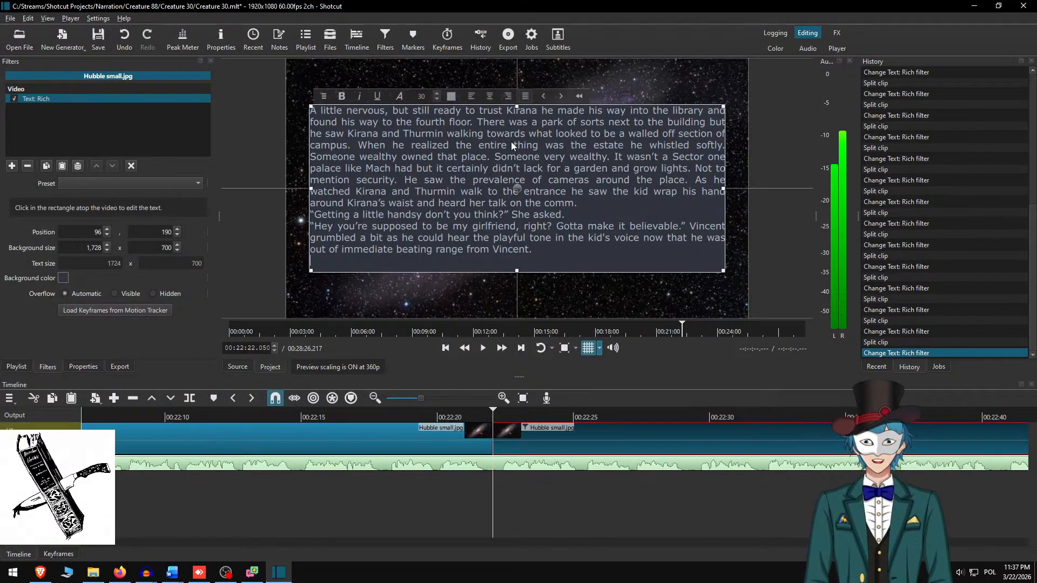
- Insert a blank line before “Getting a little handsy” and remove the “Hey you’re supposed to be my girlfriend” paragraph from the text box
key("Return")
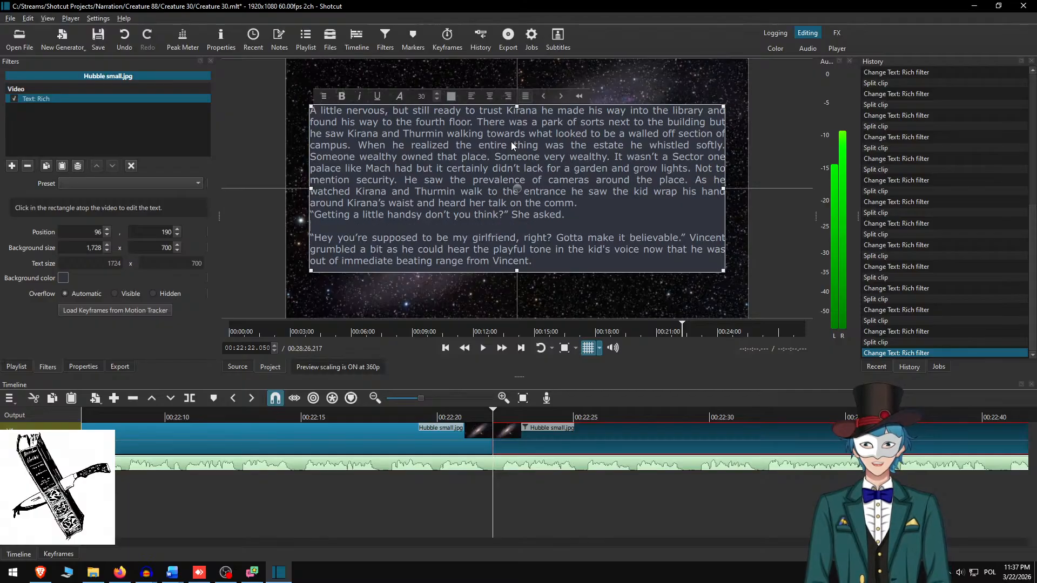
key("Return")
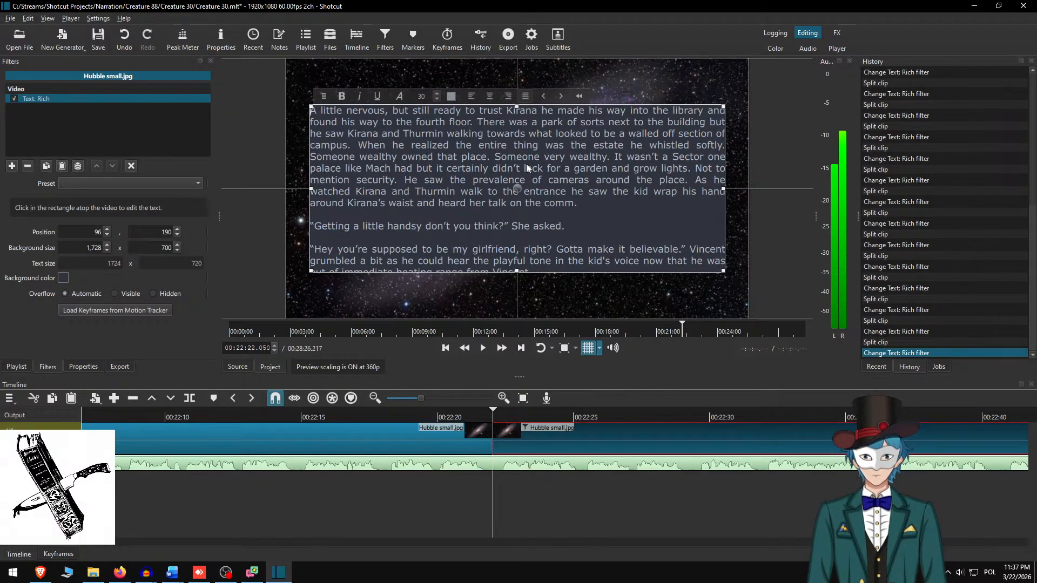
scroll(484, 247, "down", 1)
key("alt+Tab")
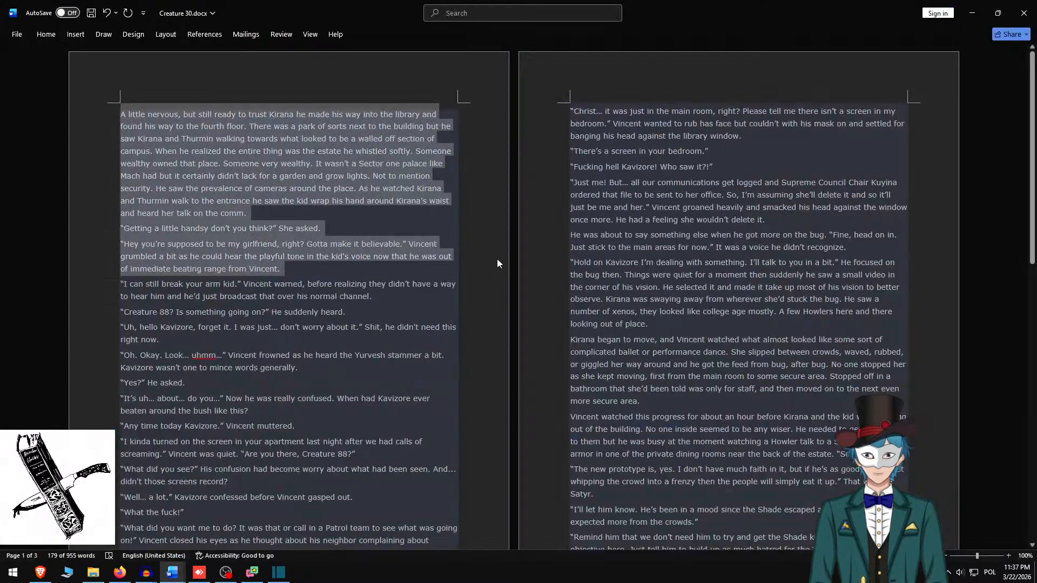
key("alt+Tab")
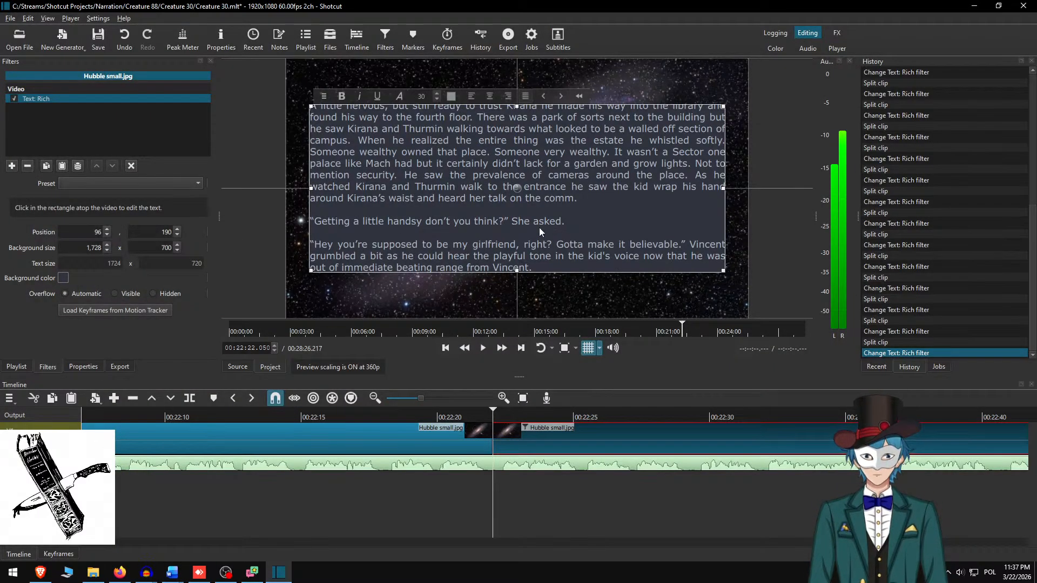
key("shift+ctrl+End")
key("BackSpace")
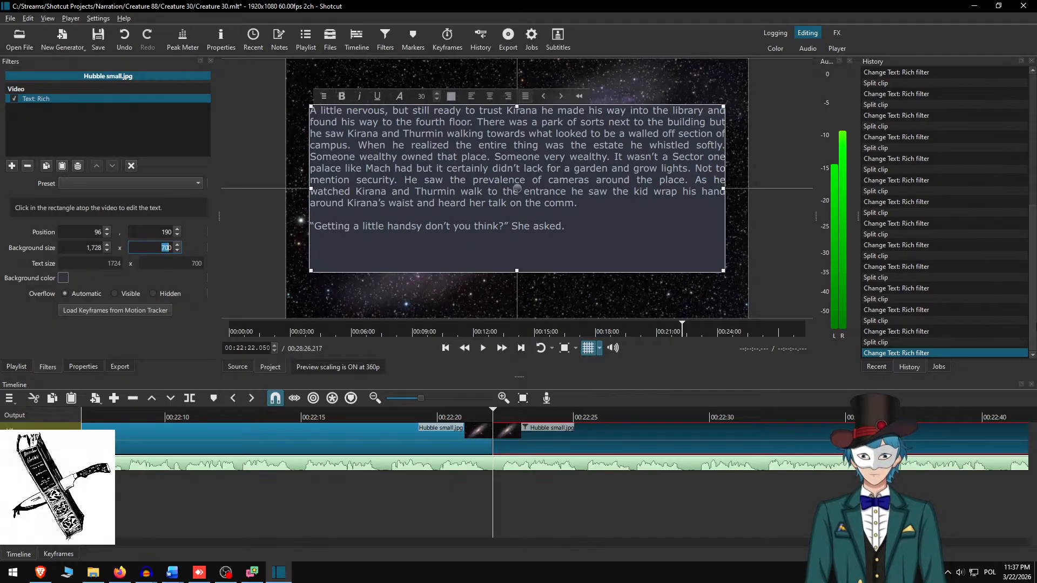
- Set the text background height to 550 and move the text box down to vertical position 265 to centre it on the frame
type("550")
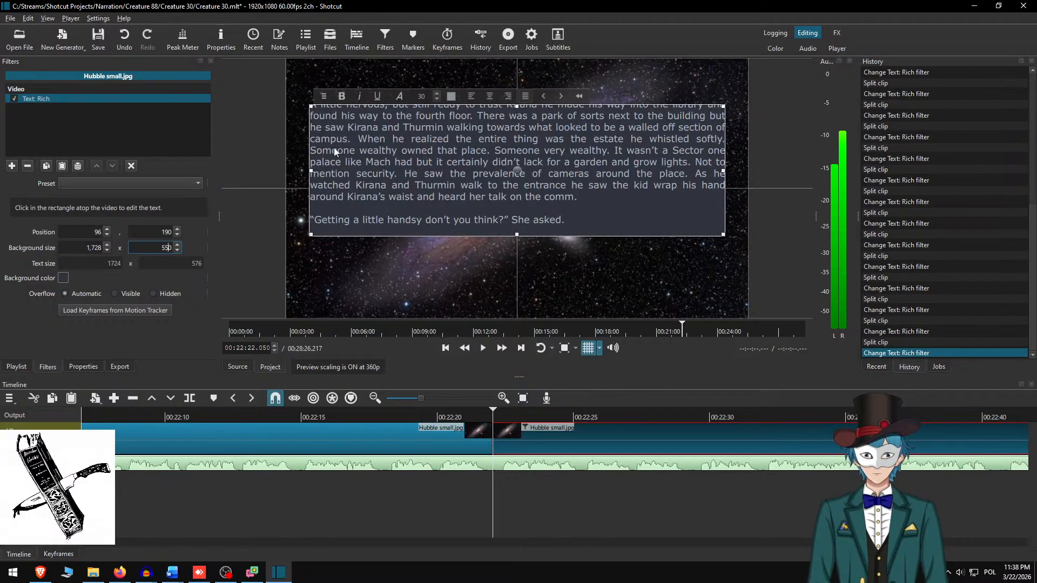
scroll(471, 149, "up", 2)
scroll(476, 154, "down", 2)
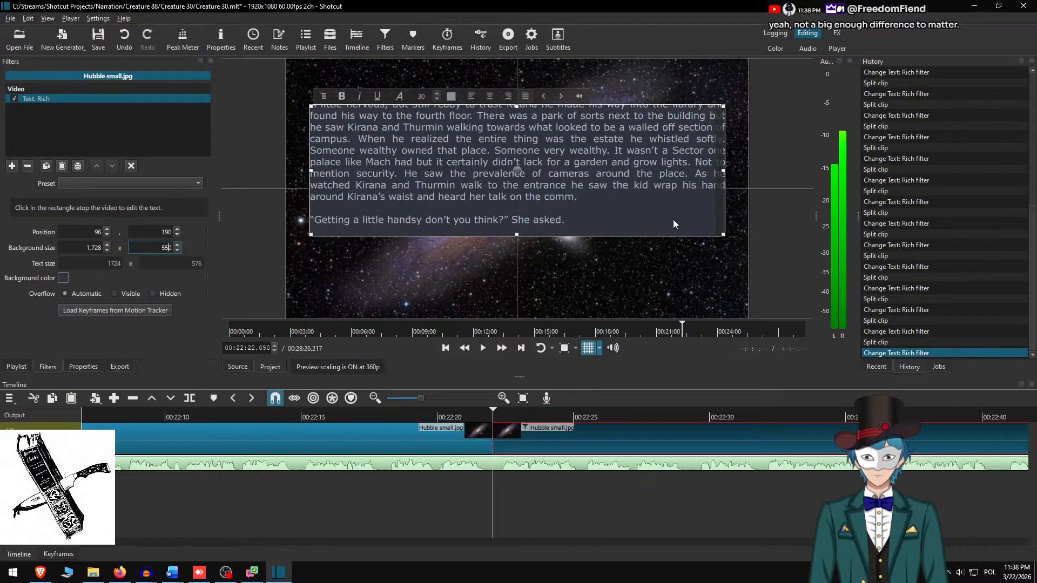
left_click(603, 212)
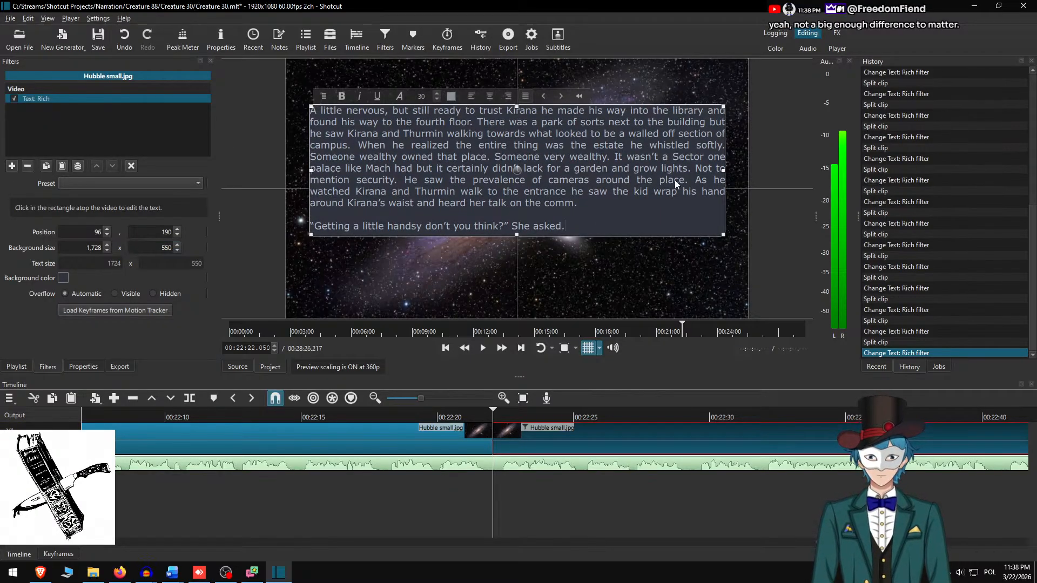
mouse_move(516, 170)
left_mouse_down()
mouse_move(516, 197)
mouse_move(516, 188)
left_mouse_up()
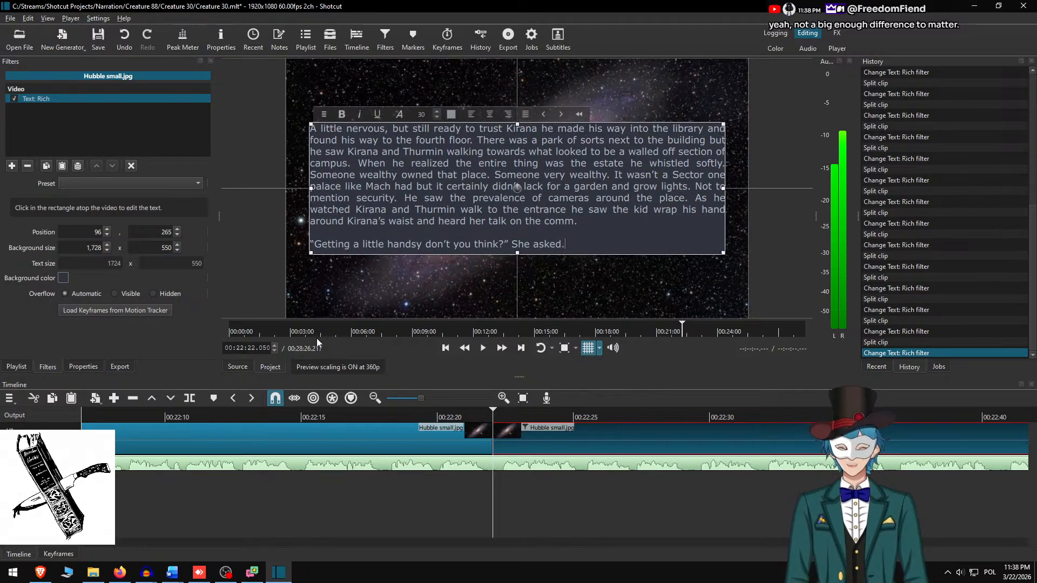
- Shorten the Word selection to end after “Getting a little handsy don’t you think?” She asked., and deselect the clip back in Shotcut
key("alt+Tab")
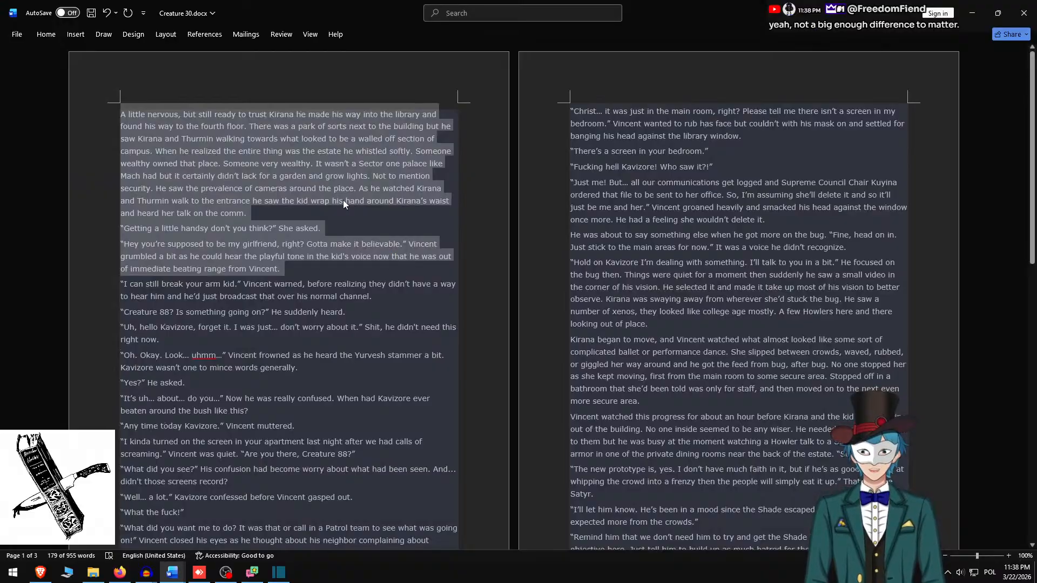
left_click_drag(351, 231, 352, 229)
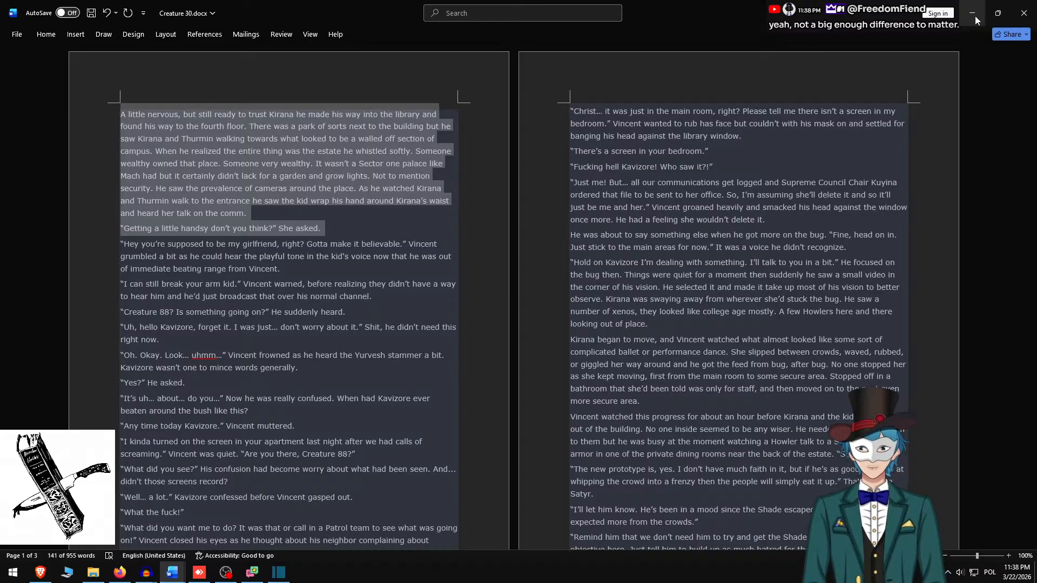
key("alt+Tab")
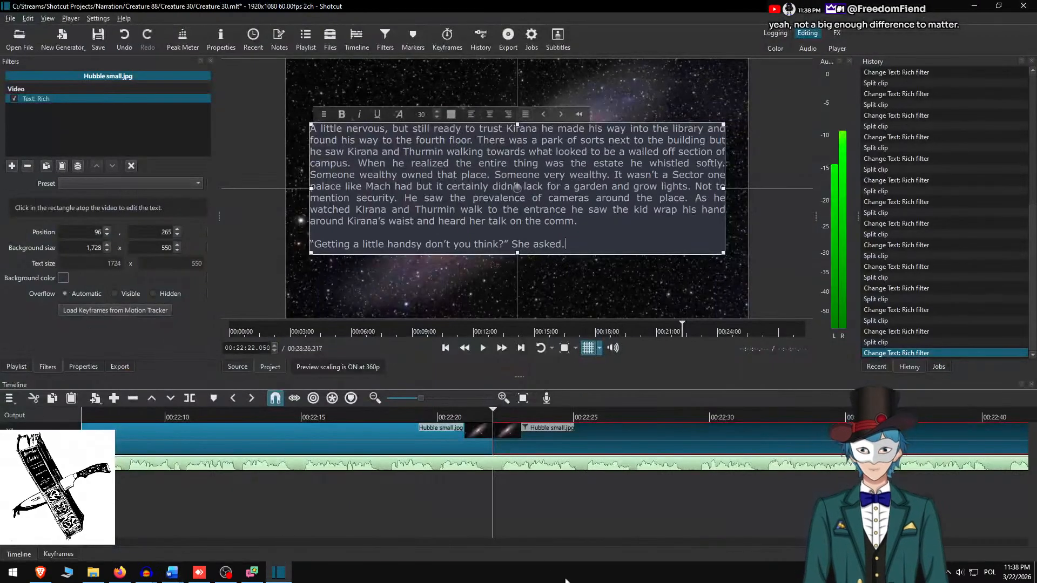
key("ctrl+d")
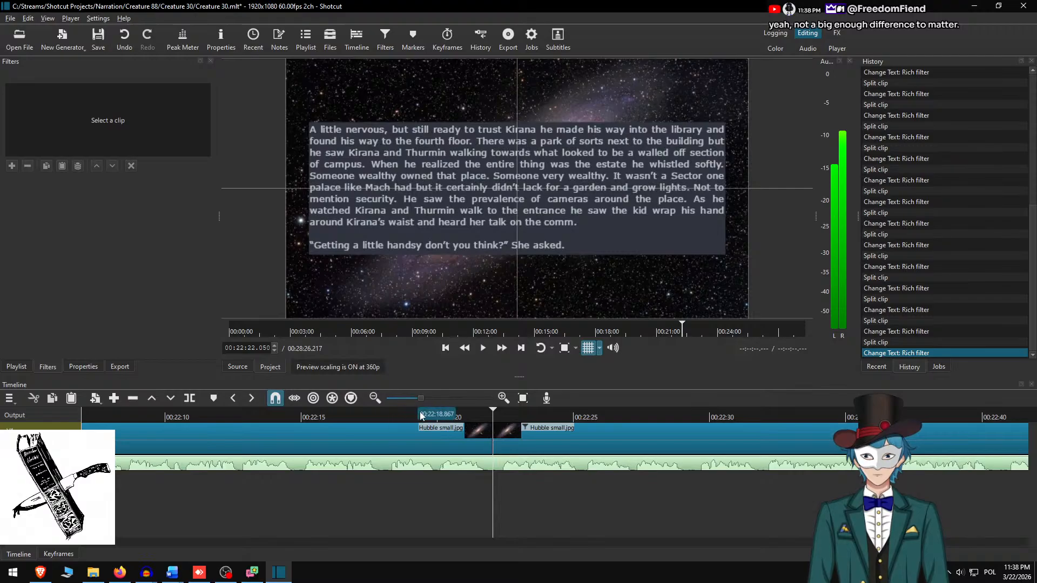
- Play back the “A little nervous” passage and insert a comma before “but it certainly didn’t lack for a garden”
left_click(421, 414)
left_click(483, 348)
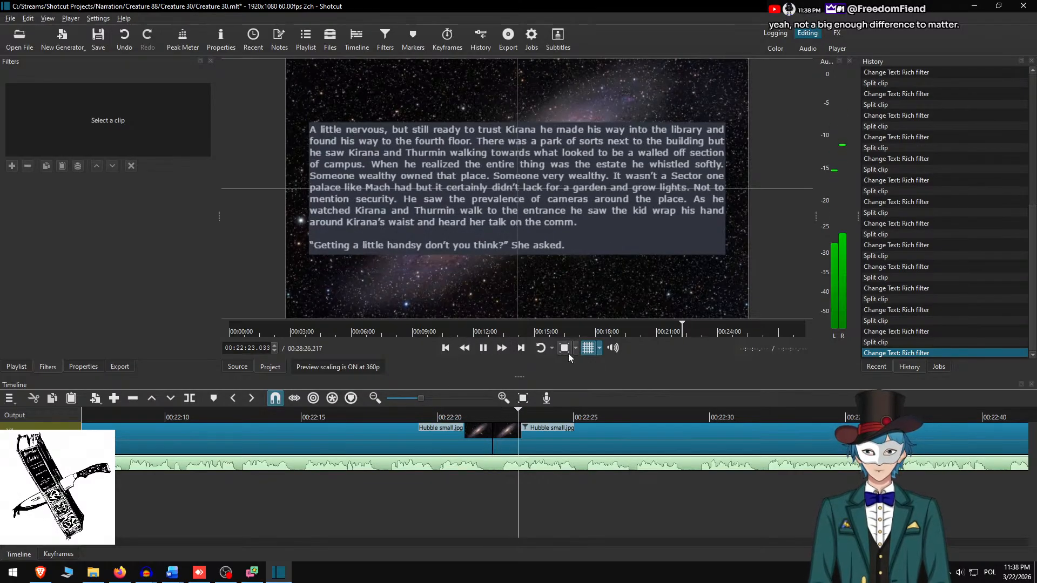
scroll(600, 490, "down", 6)
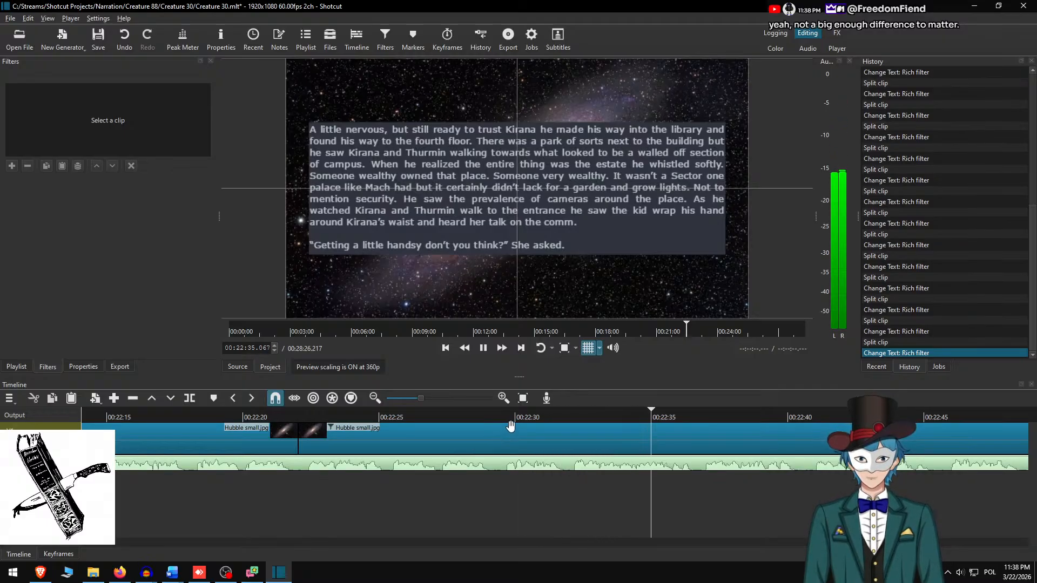
scroll(601, 461, "down", 7)
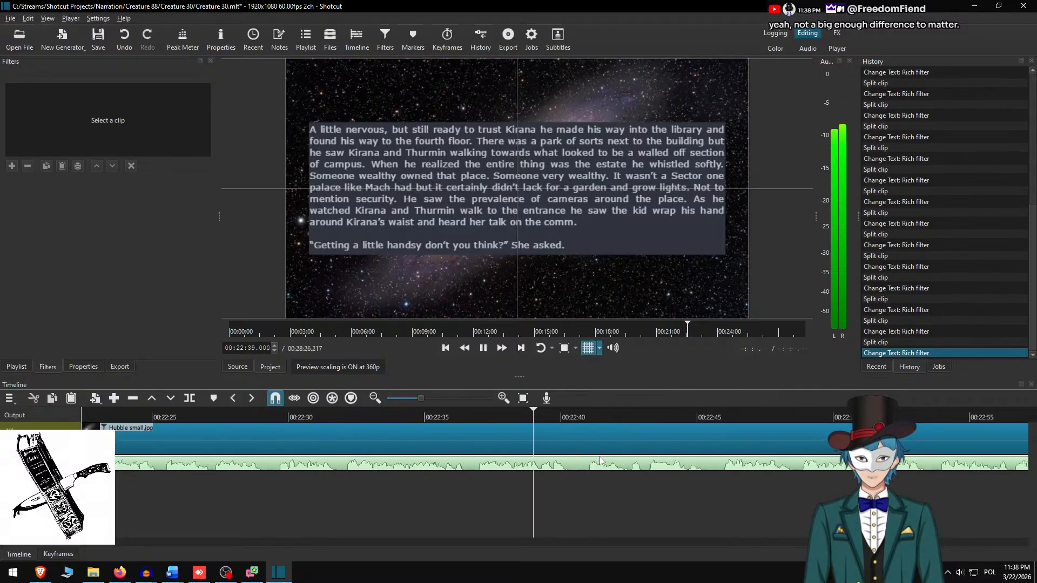
scroll(601, 461, "down", 4)
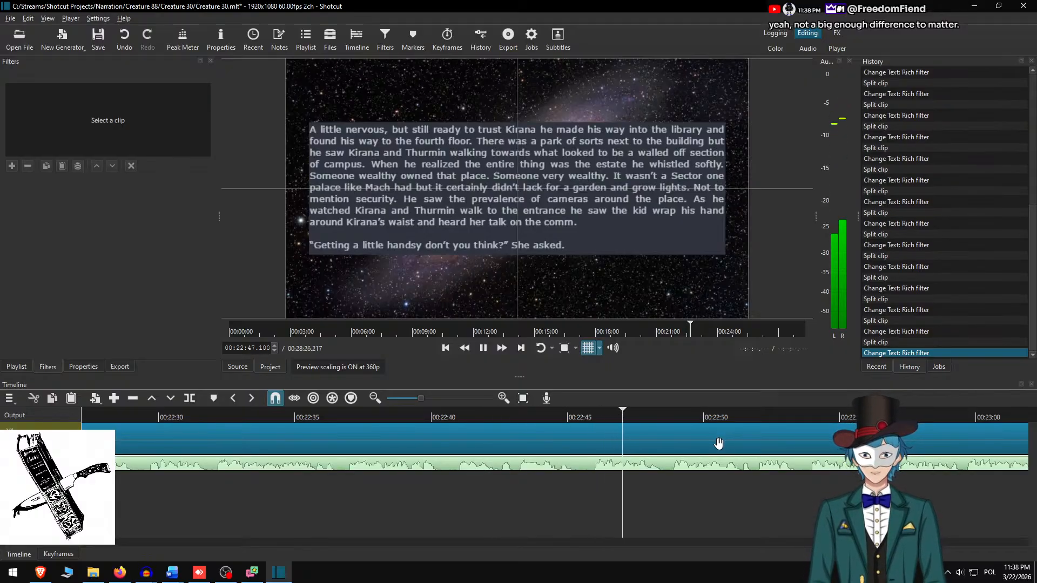
scroll(702, 456, "down", 10)
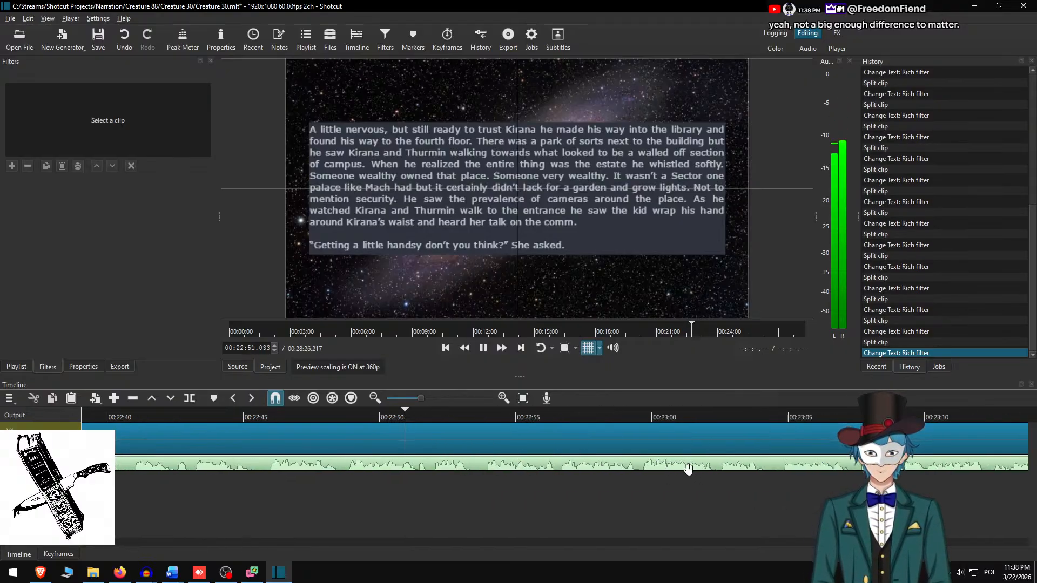
left_click(413, 432)
key("space")
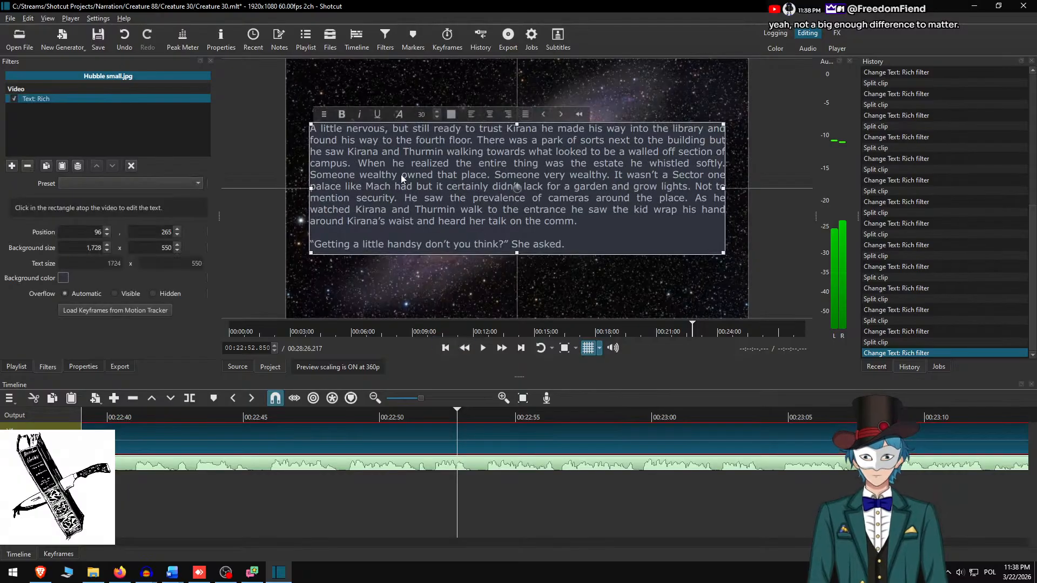
left_click(415, 186)
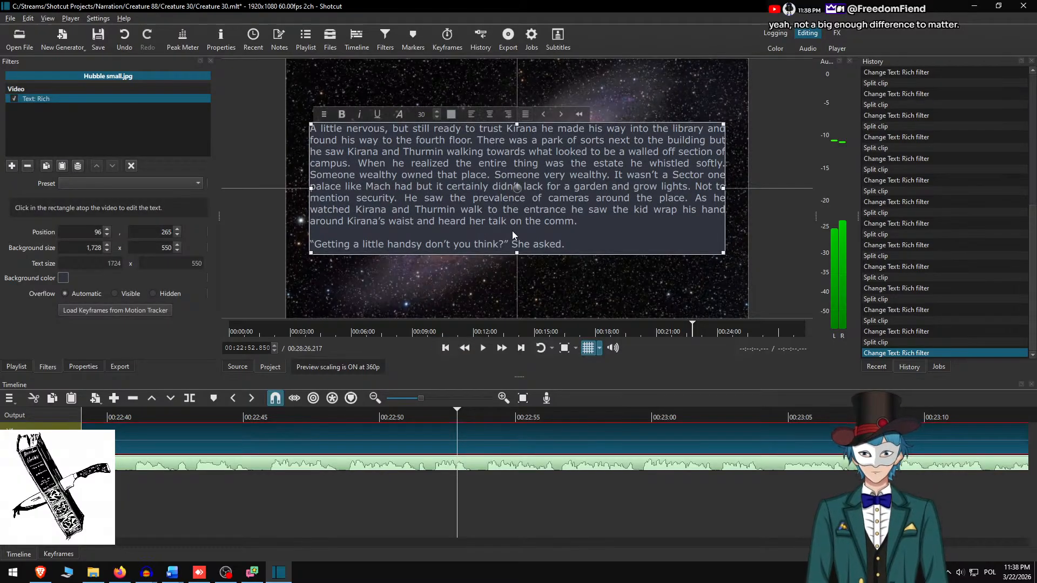
type(",")
- Play the narration on to the end of this passage and split the background clip at 00:23:08.700
left_click(437, 415)
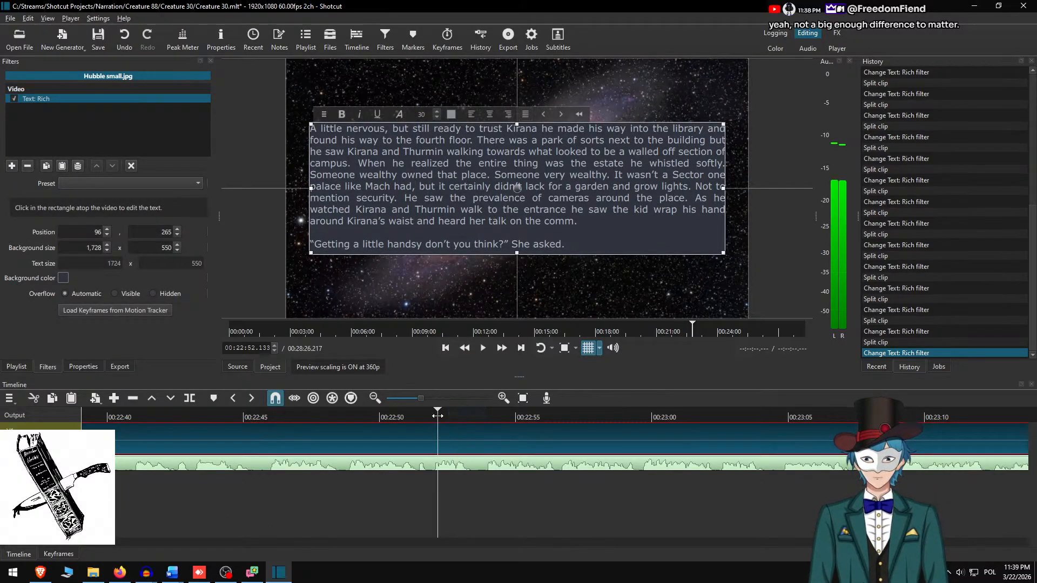
left_click(287, 415)
left_click(483, 348)
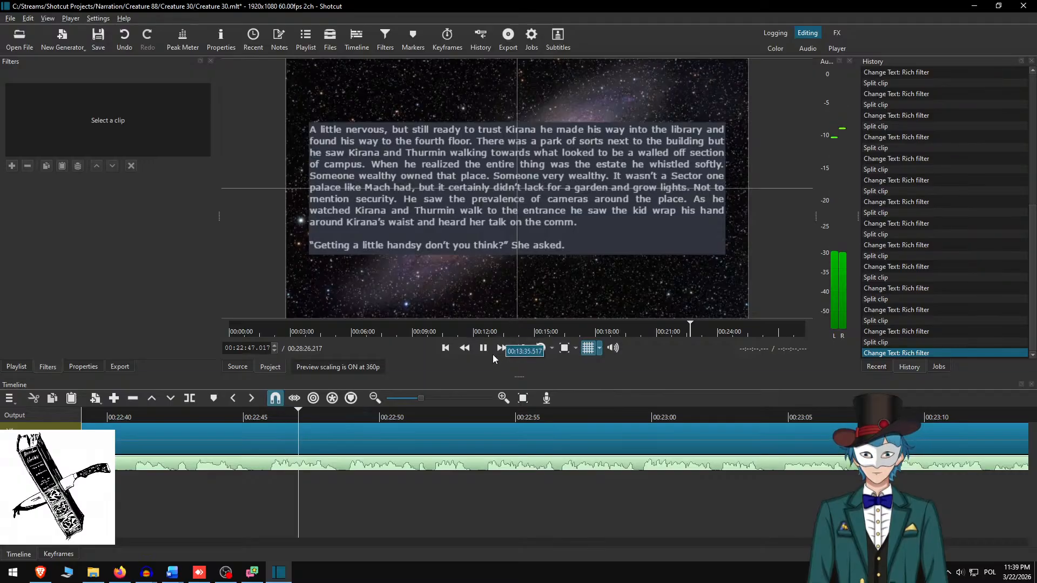
left_click(504, 349)
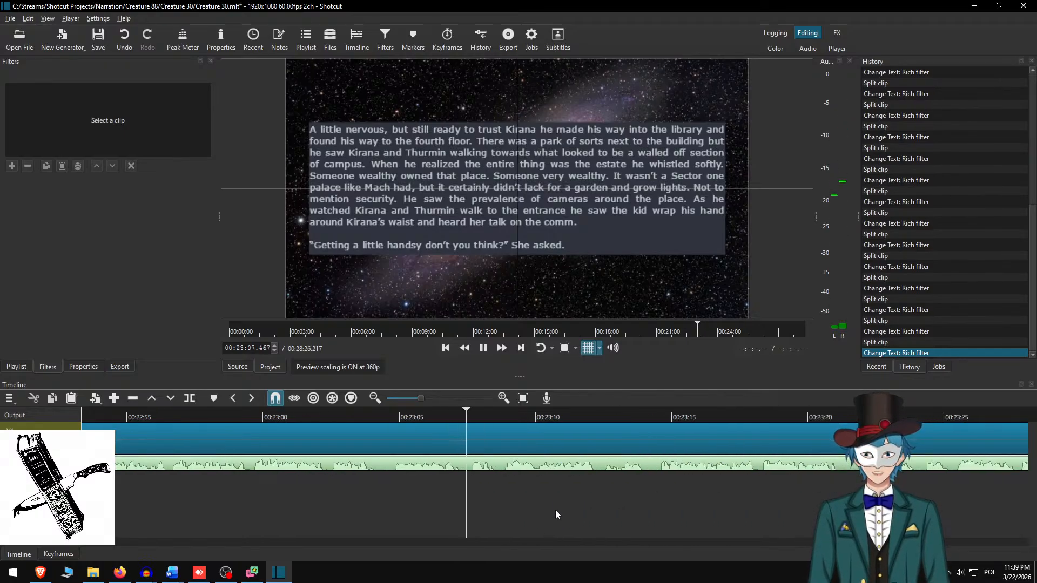
key("space")
key("s")
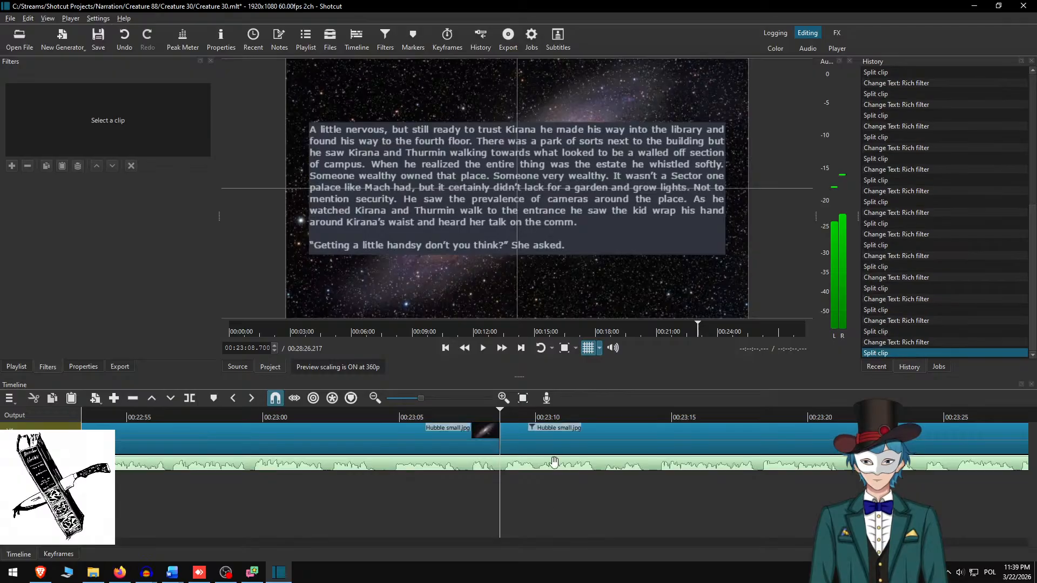
- Cut the used paragraphs in Word and replace the new Shotcut clip's text with the next four, starting at “Hey you’re supposed to be my girlfriend”
key("alt+Tab")
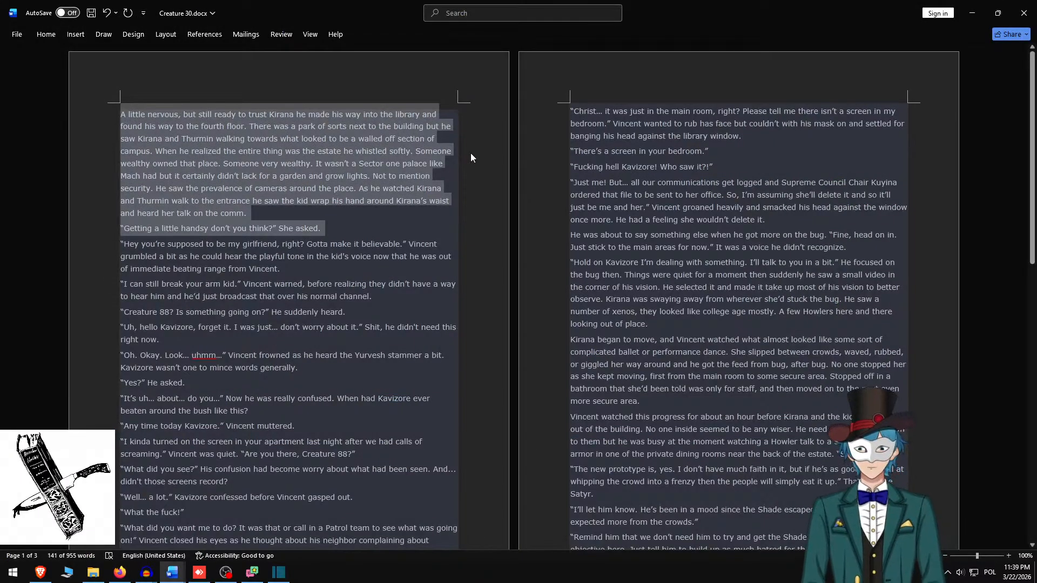
key("ctrl+x")
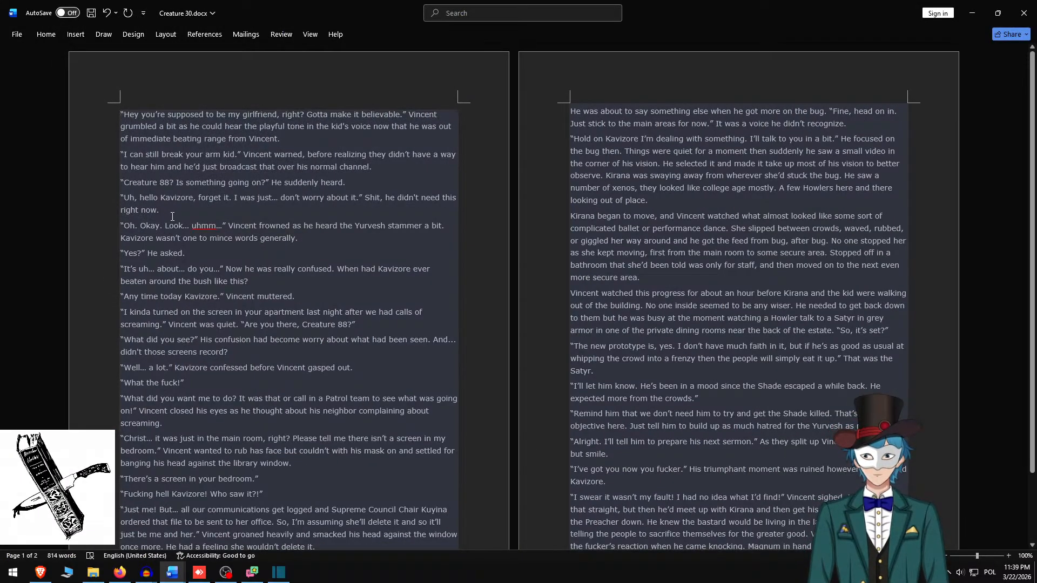
left_click(172, 217, "shift")
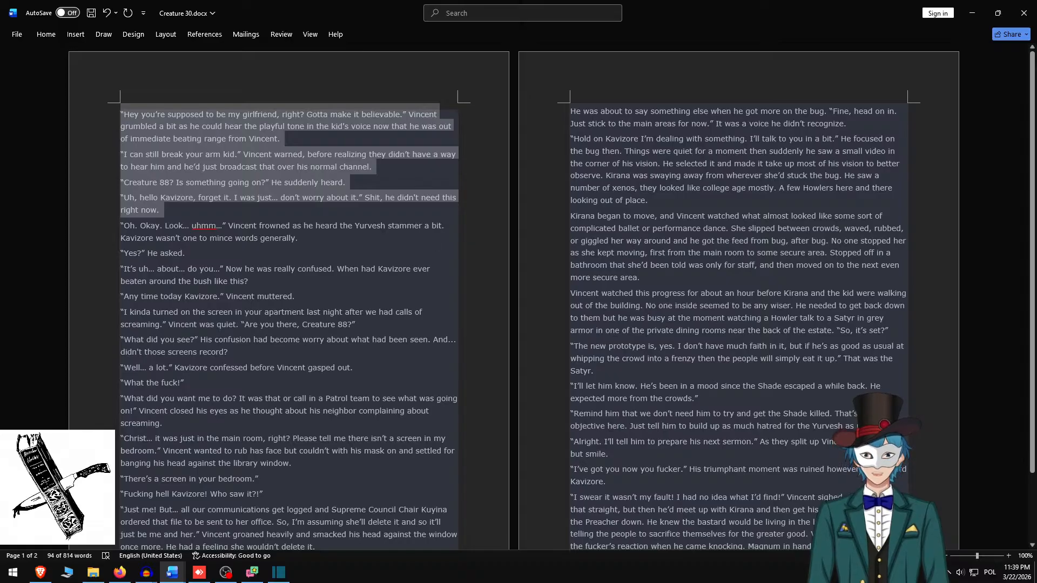
key("alt+Tab")
key("ctrl+a")
key("ctrl+v")
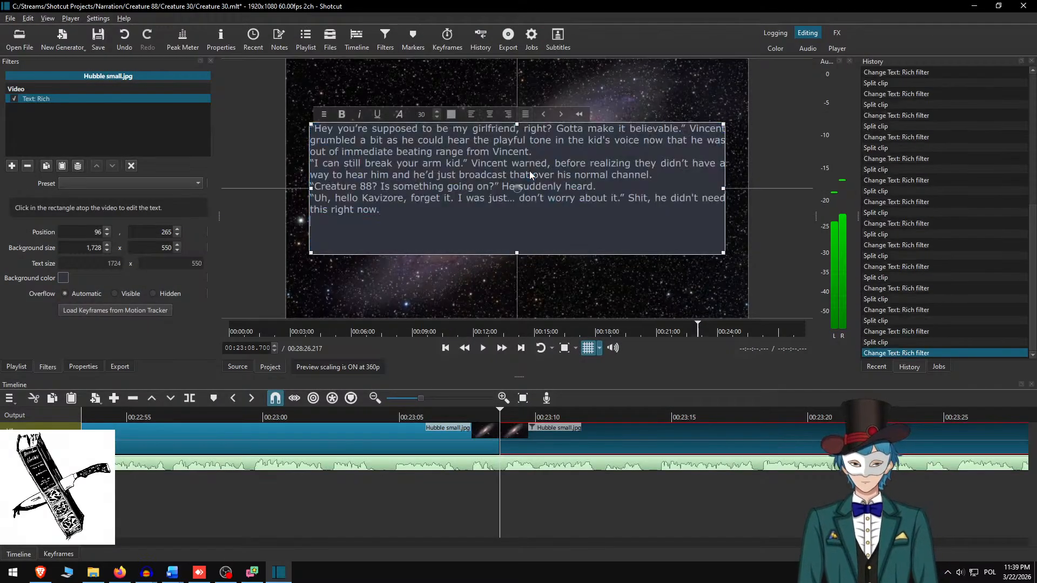
- Separate the four paragraphs in the text box with blank lines
key("Return")
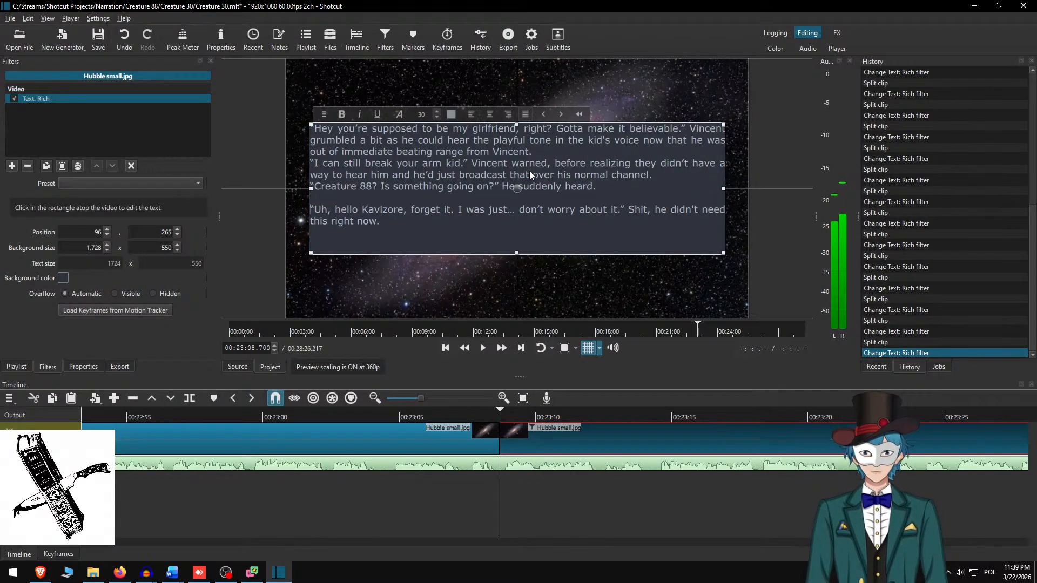
key("Down")
key("Return")
key("Return")
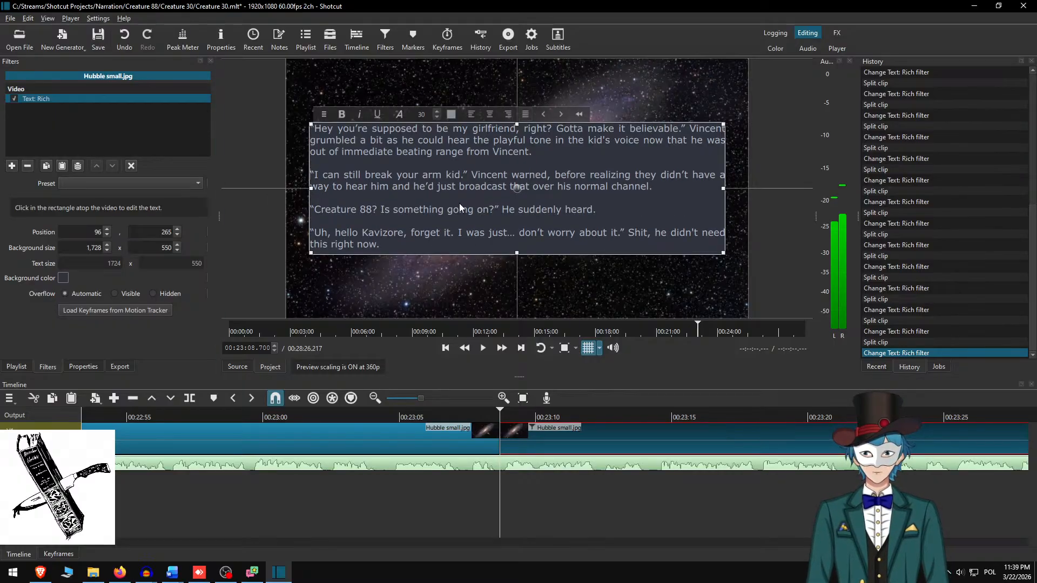
- Copy the “Oh. Okay. Look… uhmm…” paragraph from Word and add it at the end of the Shotcut text box
key("alt+Tab")
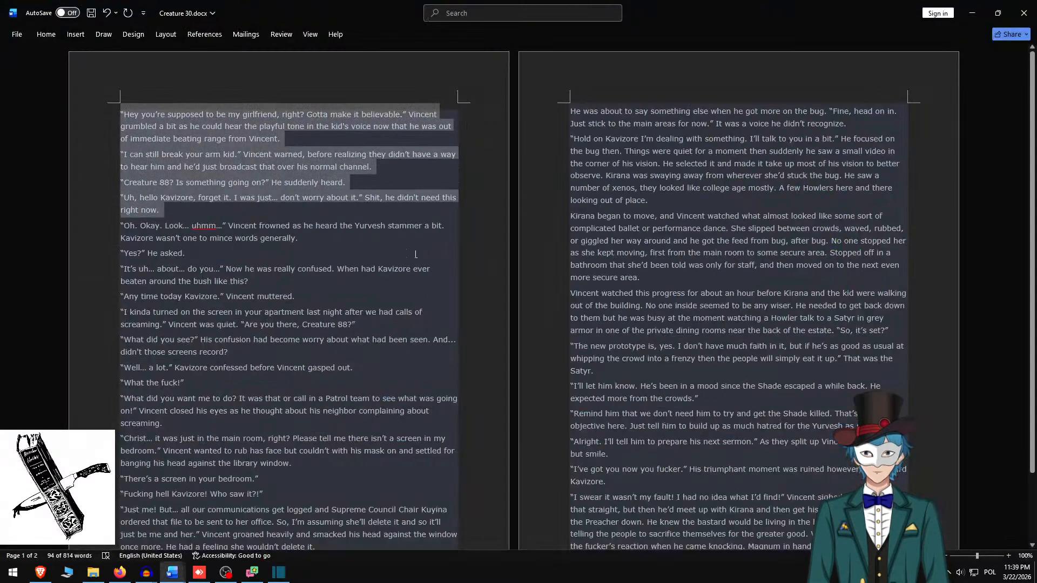
triple_click(305, 236)
key("alt+Tab")
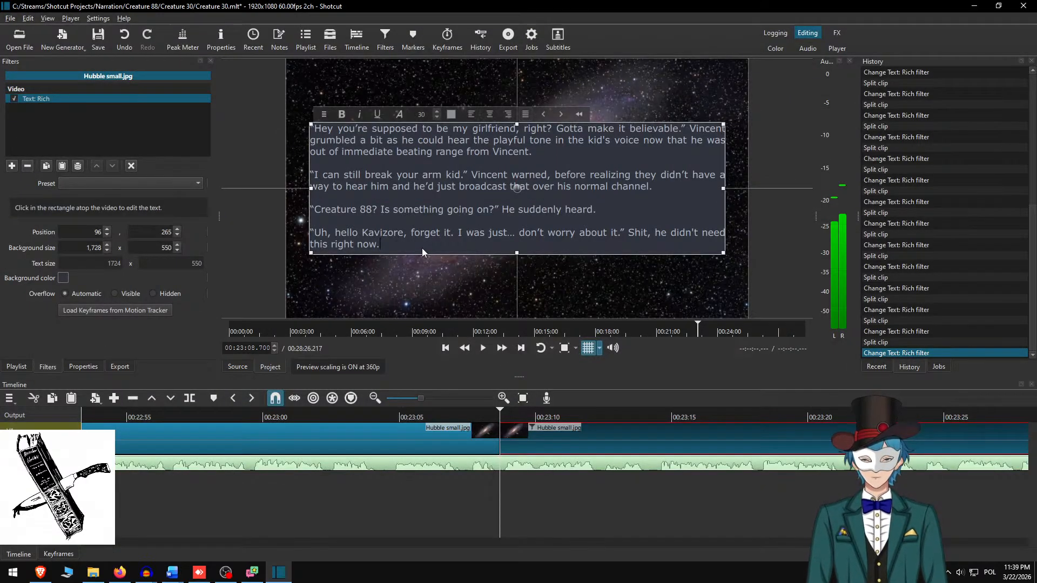
key("ctrl+v")
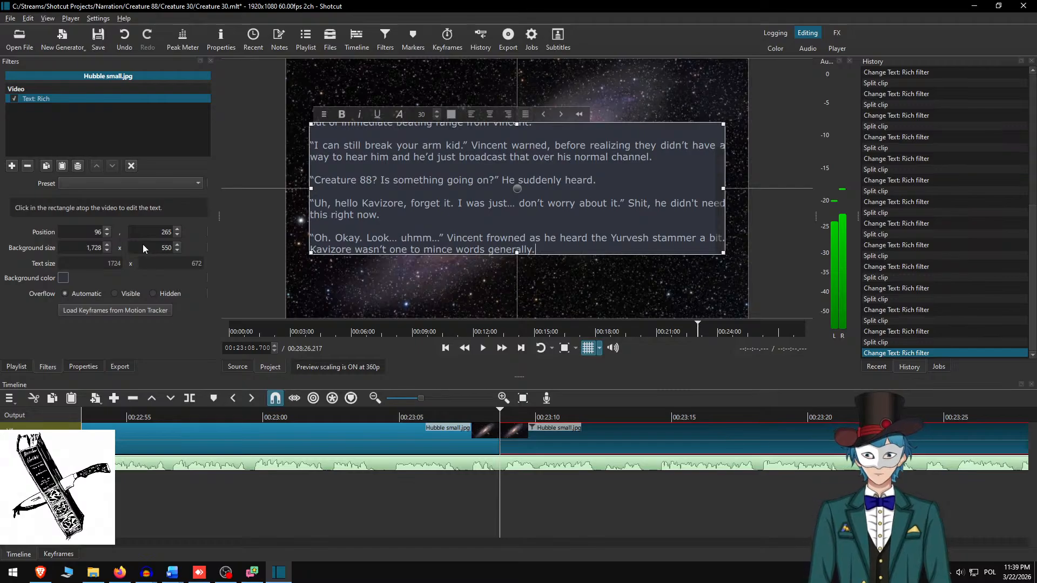
- Set the text background height to 700, move the text box up to vertical position 190, and deselect the clip
type("700")
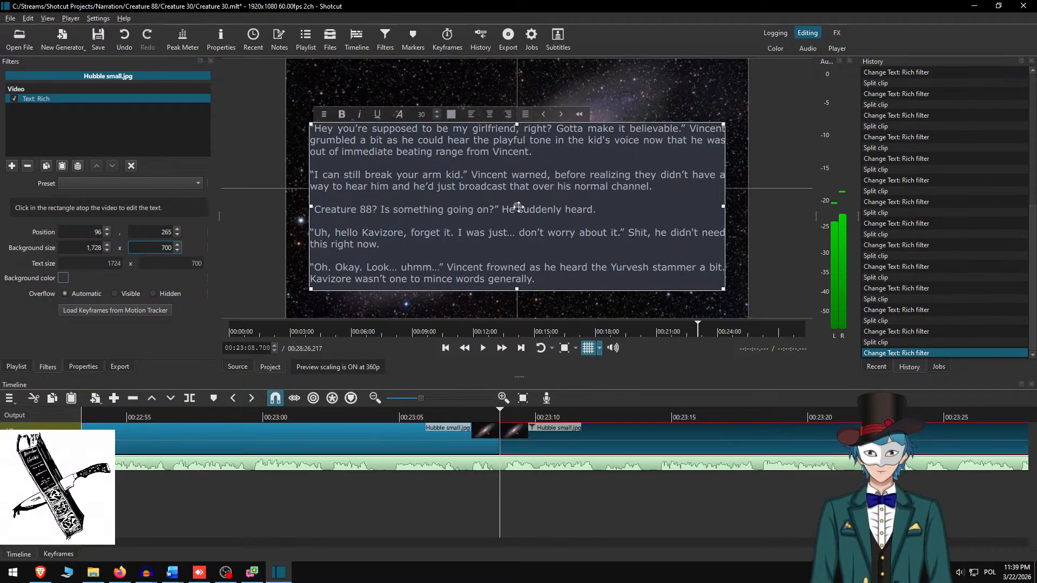
left_click_drag(518, 207, 510, 178)
left_click(567, 483)
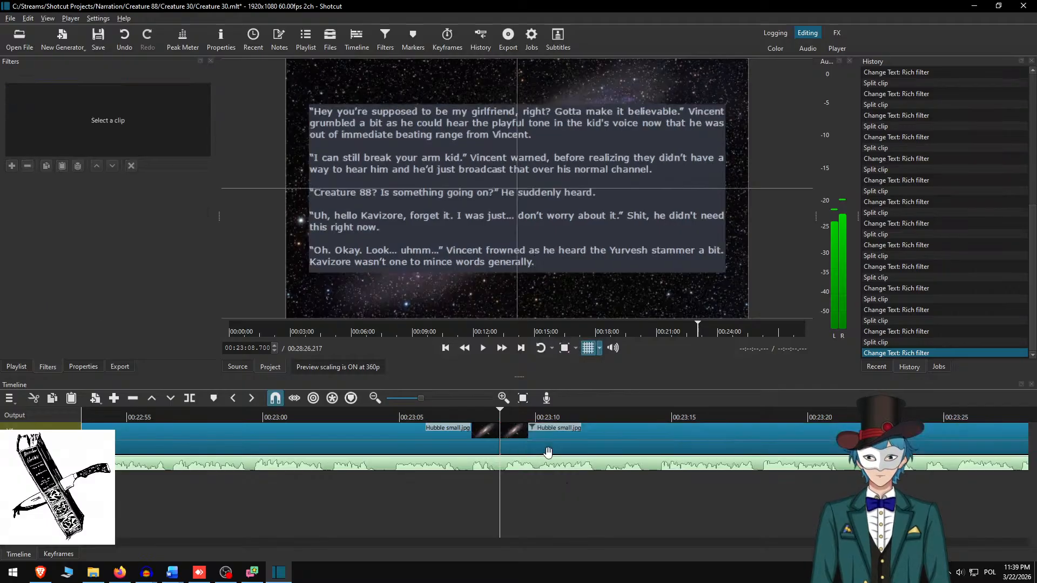
- Play through the “Hey you’re supposed to be my girlfriend” passage and split the background clip at 00:23:55.567
left_click(455, 415)
left_click(505, 347)
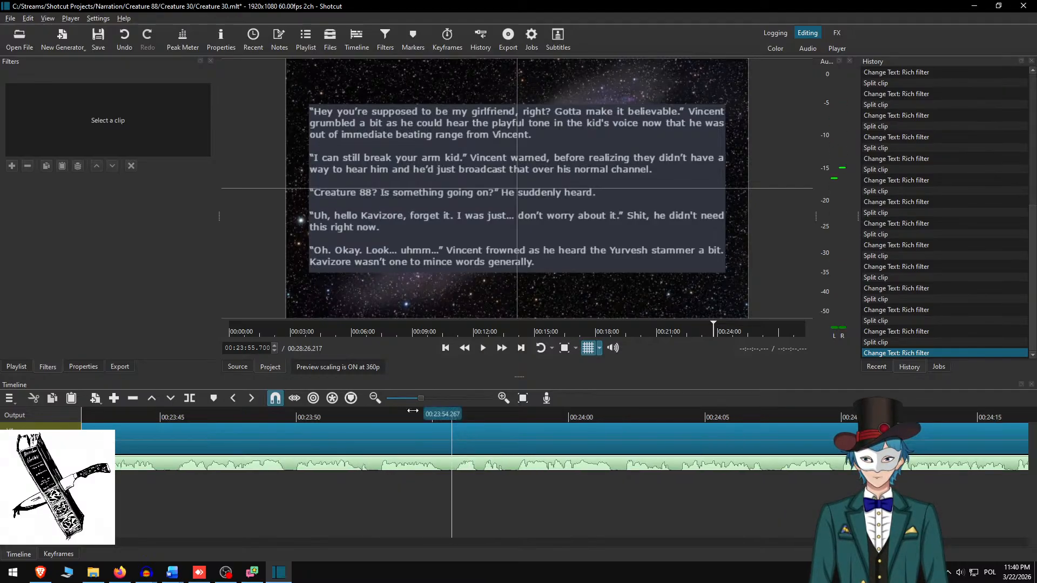
key("s")
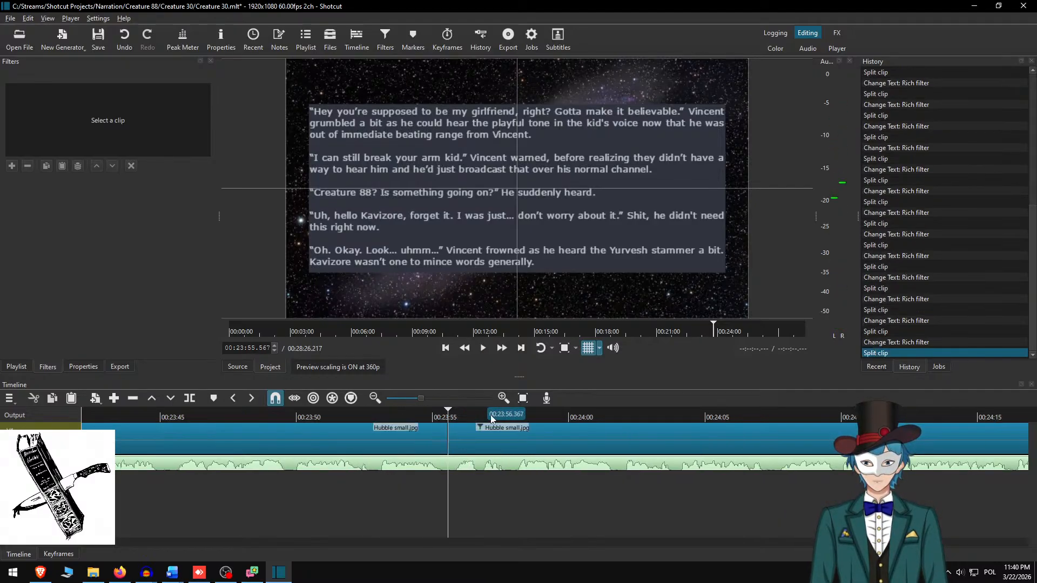
- Delete the used paragraphs in Word and replace the new Shotcut clip's text with the passage from “Yes?” He asked. through “What the fuck!”
left_click(483, 447)
key("alt+Tab")
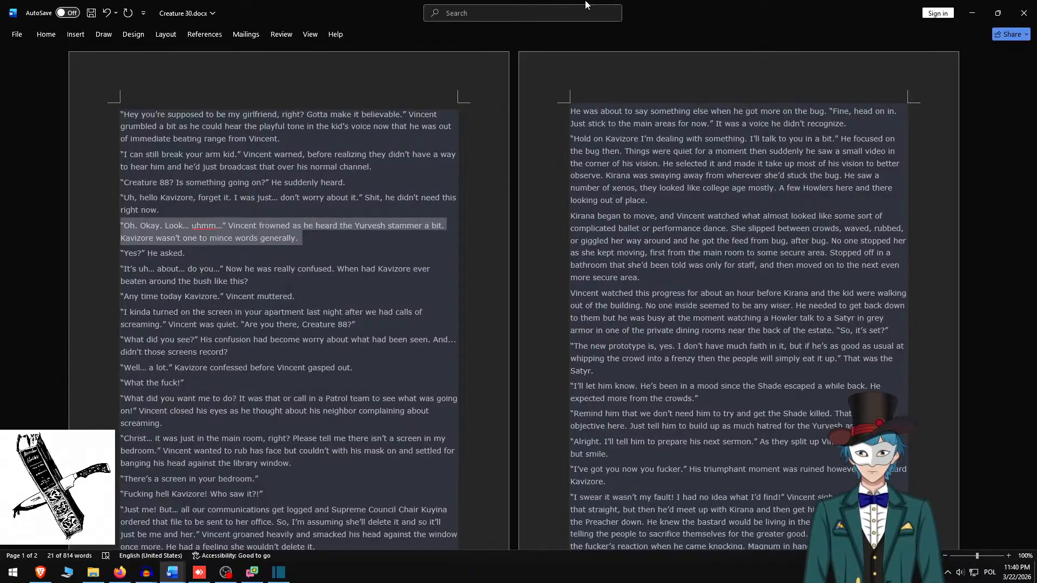
key("ctrl+shift+Home")
key("Delete")
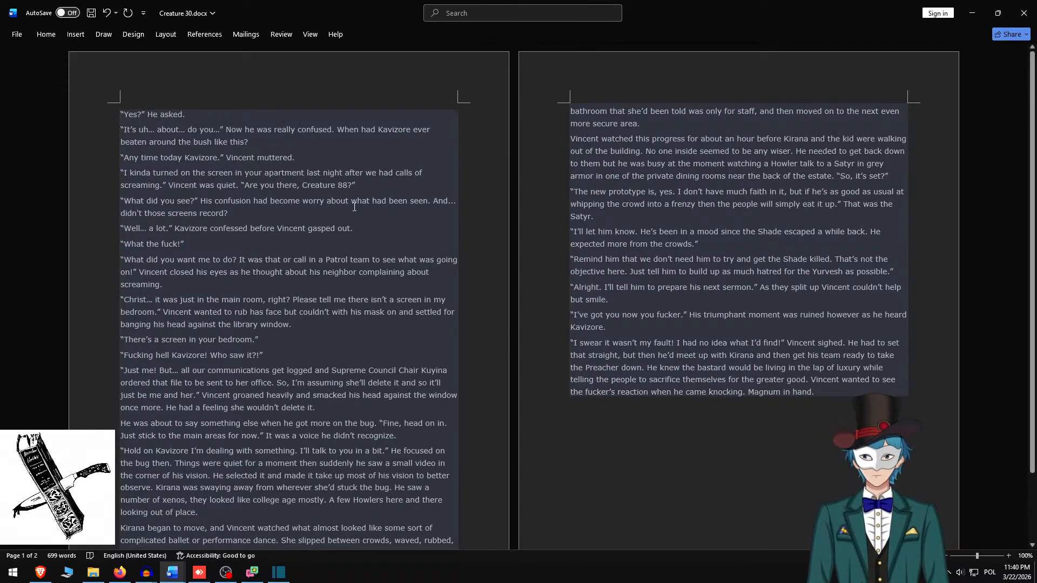
left_click(204, 246, "shift")
key("ctrl+c")
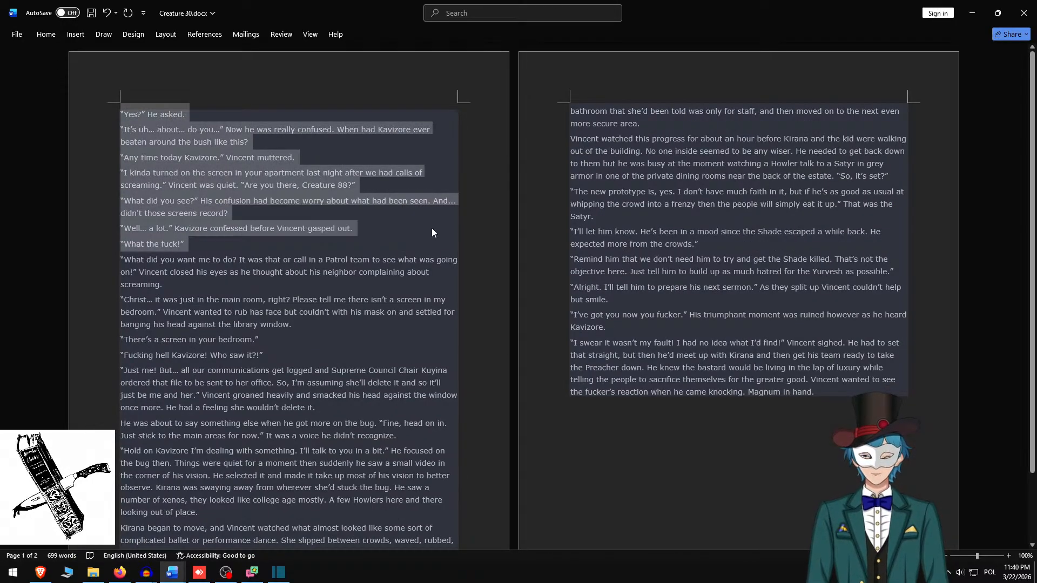
key("alt+Tab")
key("ctrl+a")
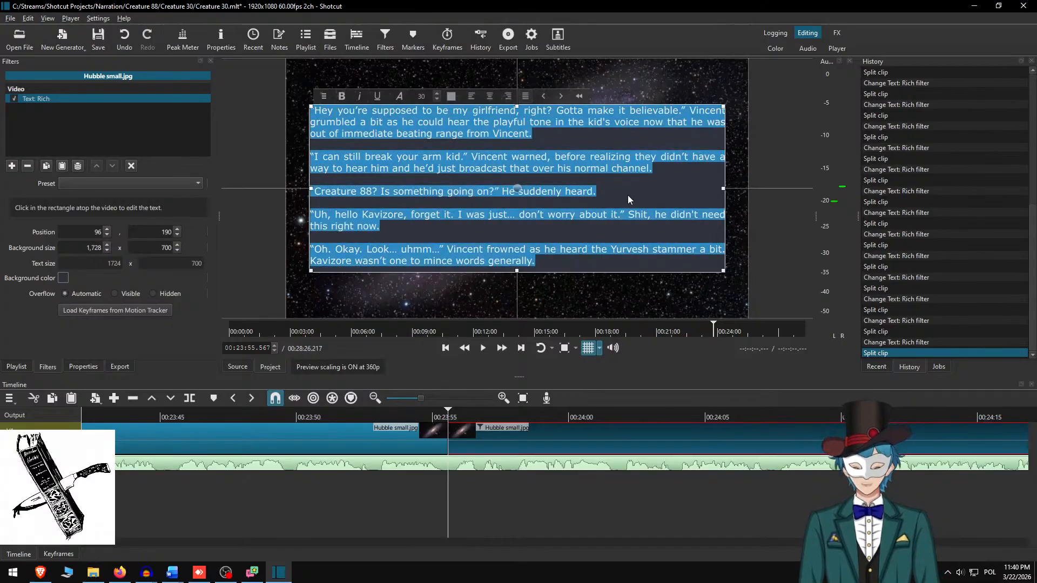
key("ctrl+v")
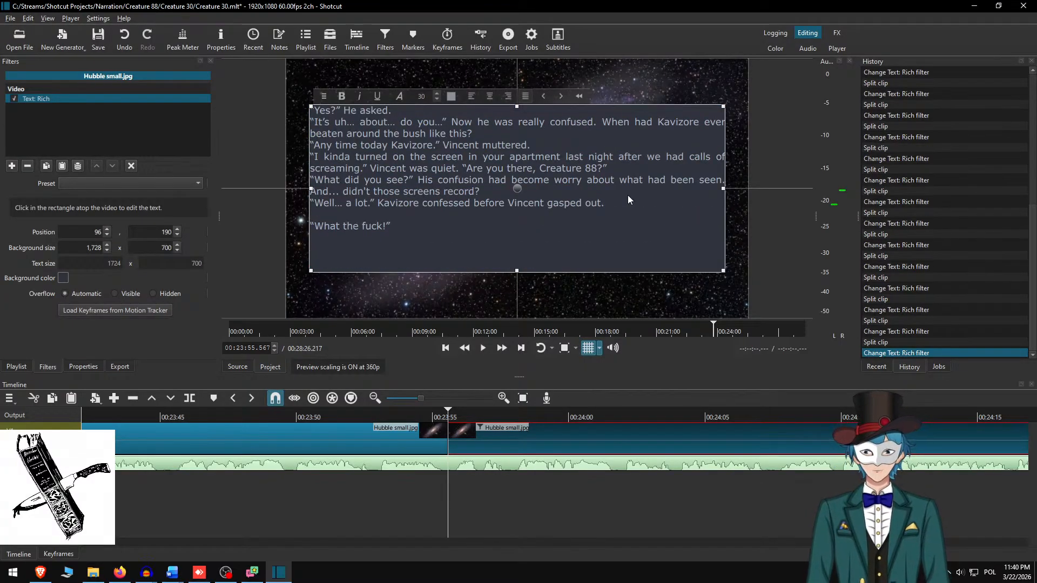
- Insert blank lines between the remaining paragraphs of the “Yes?” He asked. passage in the text box
key("Return")
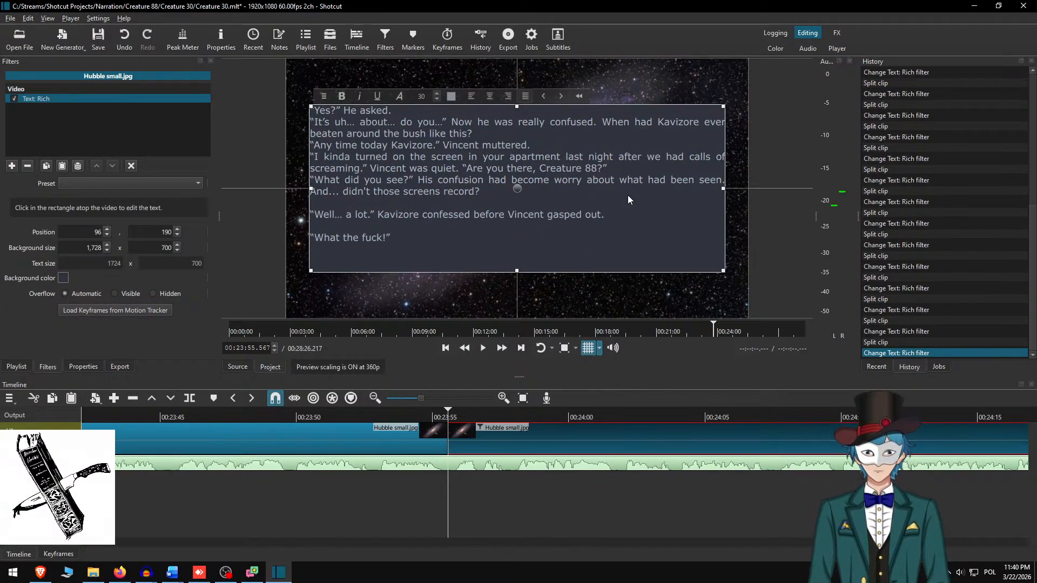
key("Return")
key("Return")
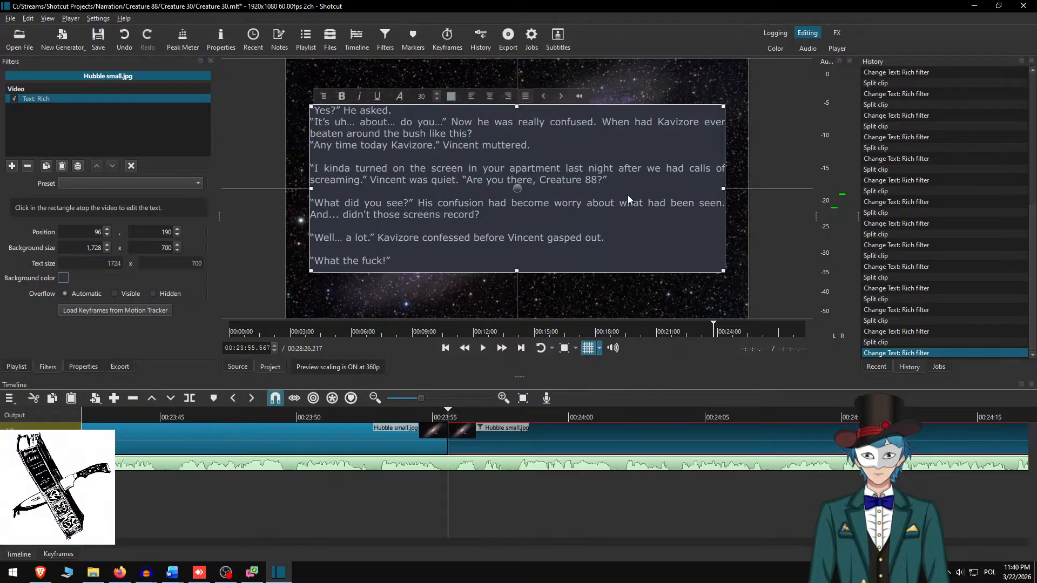
key("Return")
key("Return")
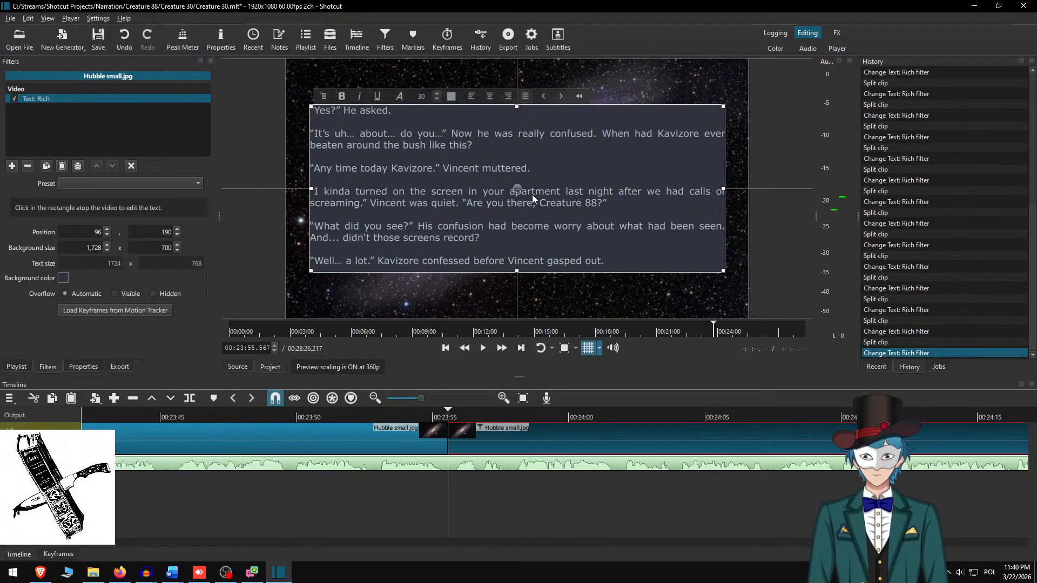
- Remove “What the fuck!” from the text box, and shorten the Word selection to end after the “Well… a lot.” paragraph before returning to Shotcut
left_click(654, 259)
key("ctrl+shift+End")
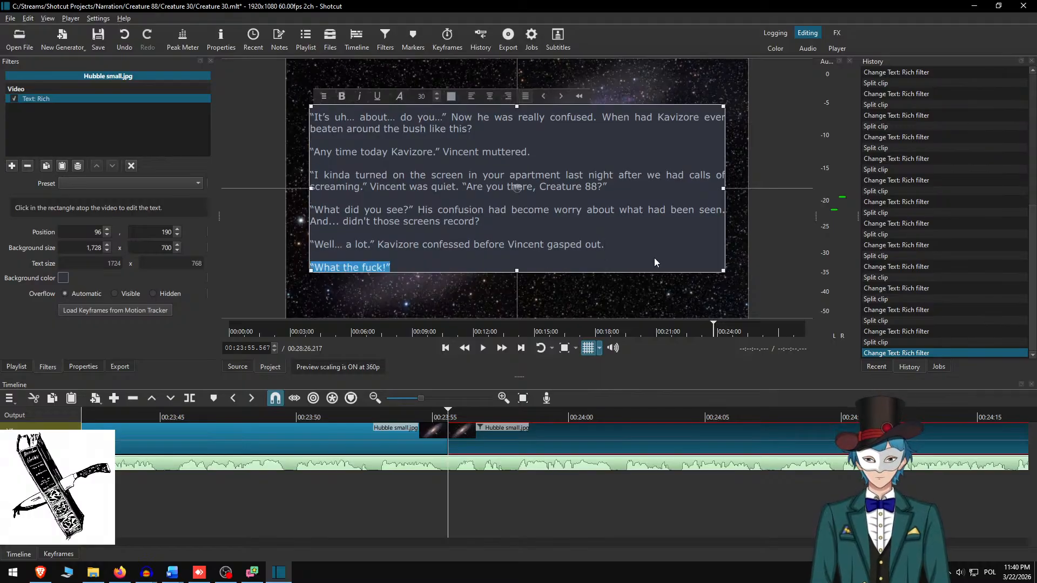
key("ctrl+x")
key("alt+Tab")
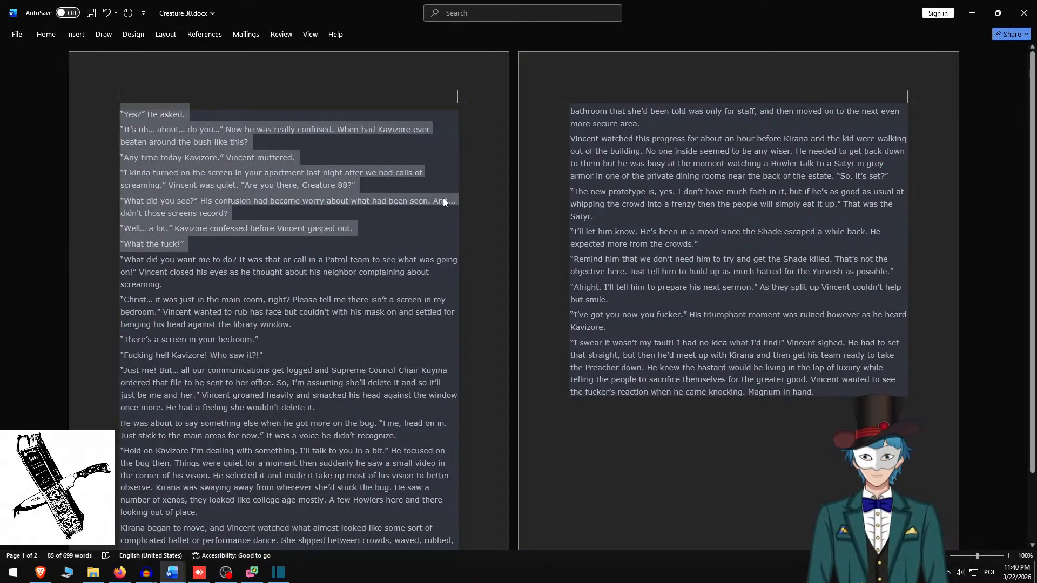
left_click(420, 231, "shift")
key("alt+Tab")
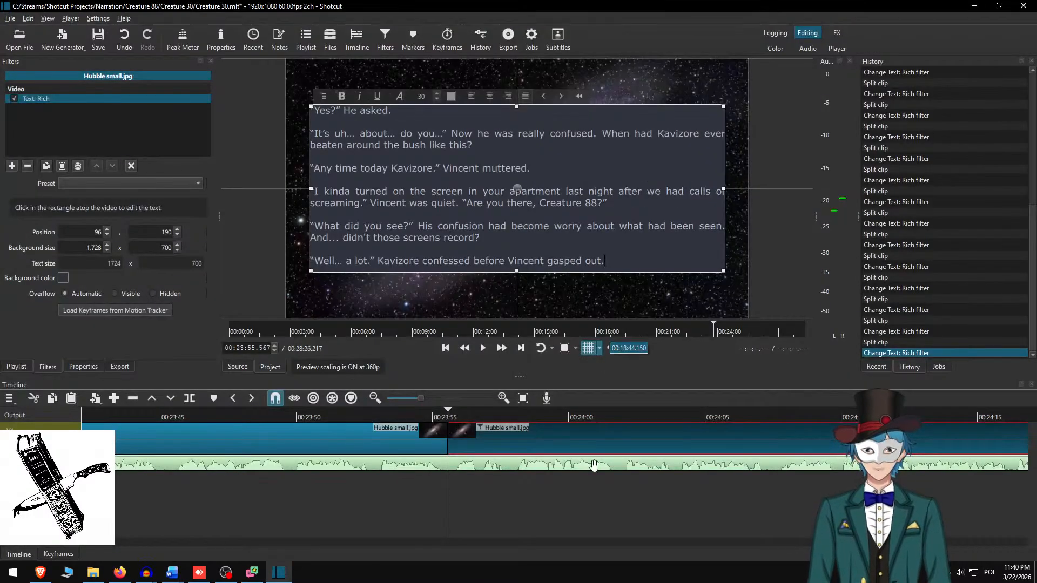
- Play through the “Yes?” He asked. passage and split the background clip at 00:24:38.833
left_click(447, 417)
left_click(380, 418)
key("space")
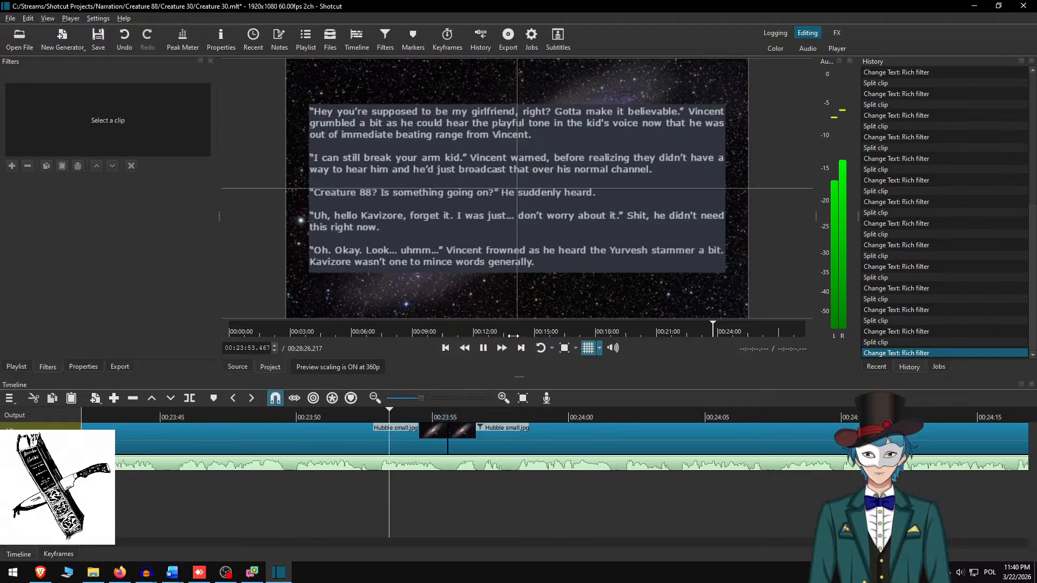
left_click(521, 348)
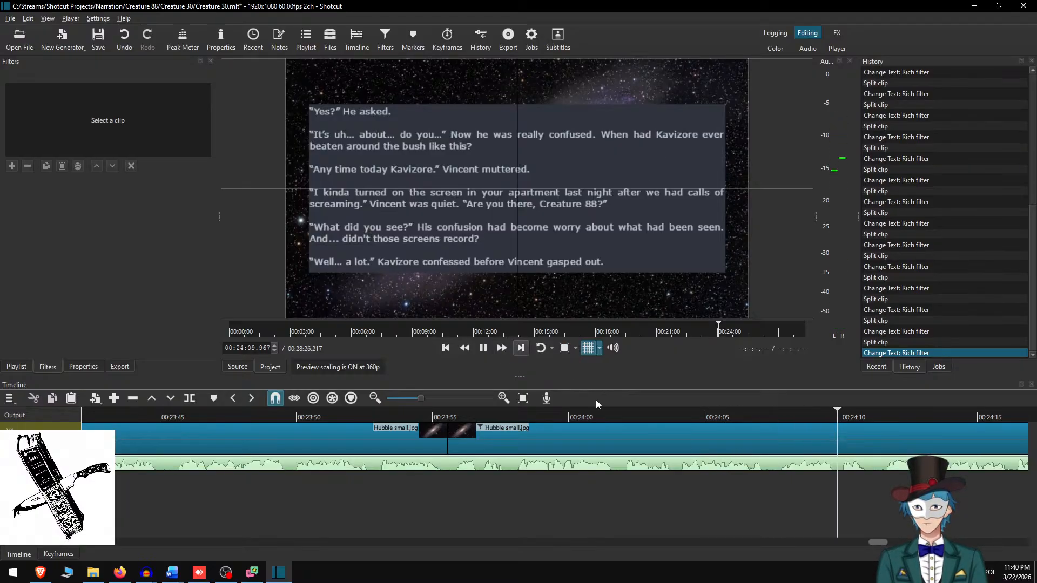
left_click(594, 458)
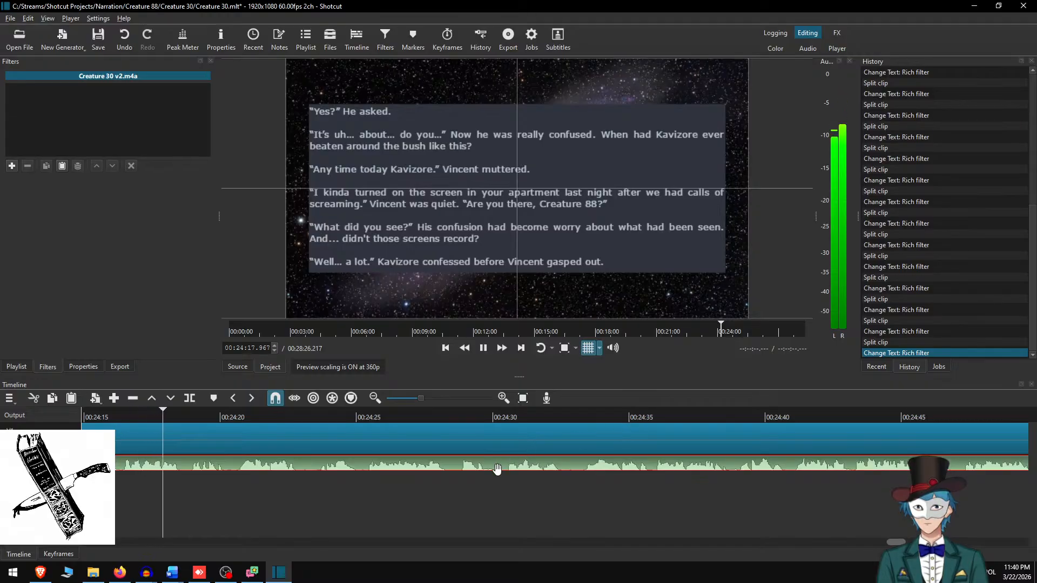
left_click(495, 435)
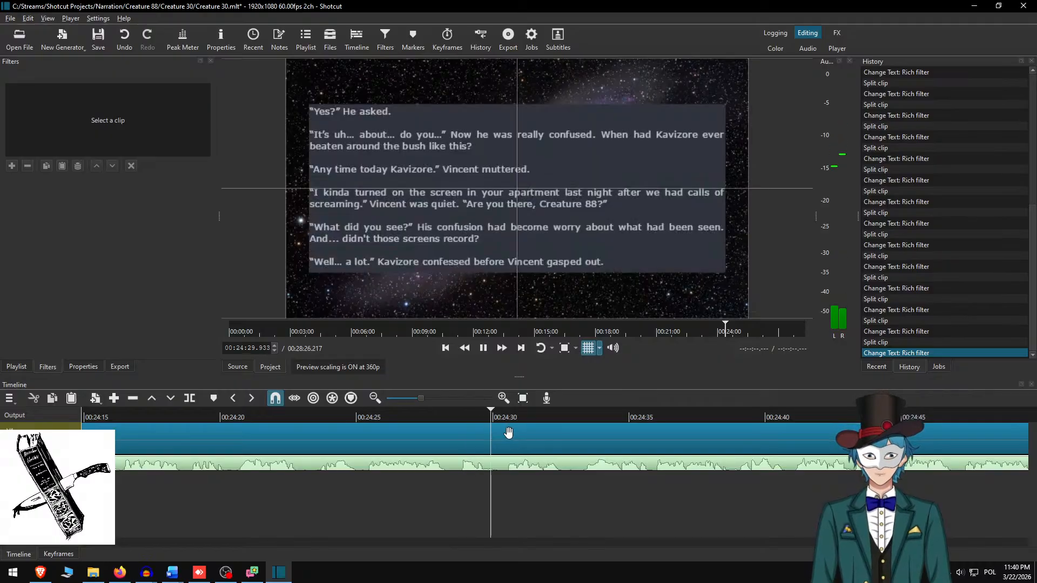
scroll(490, 436, "down", 5)
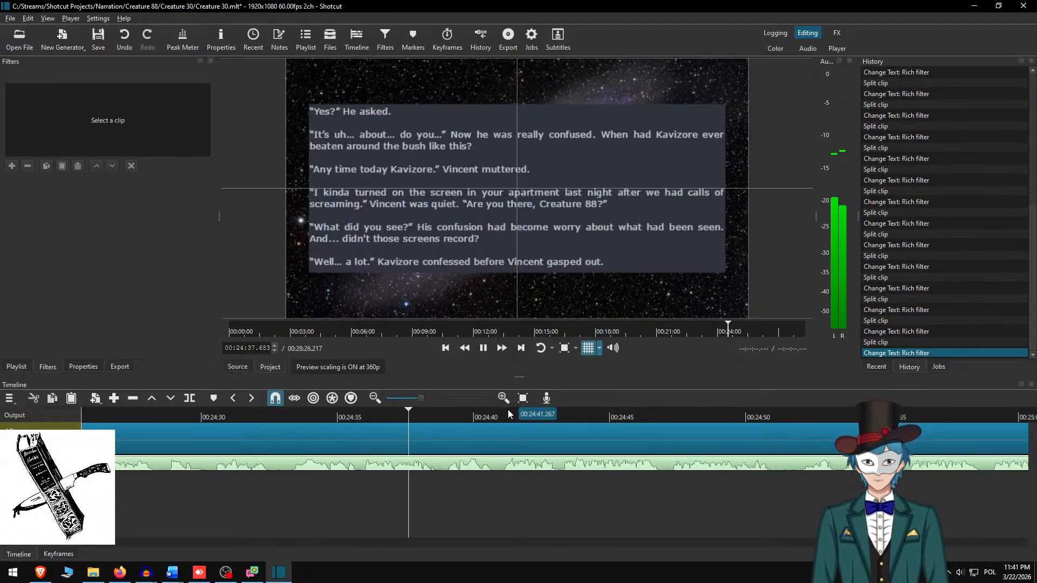
key("space")
key("s")
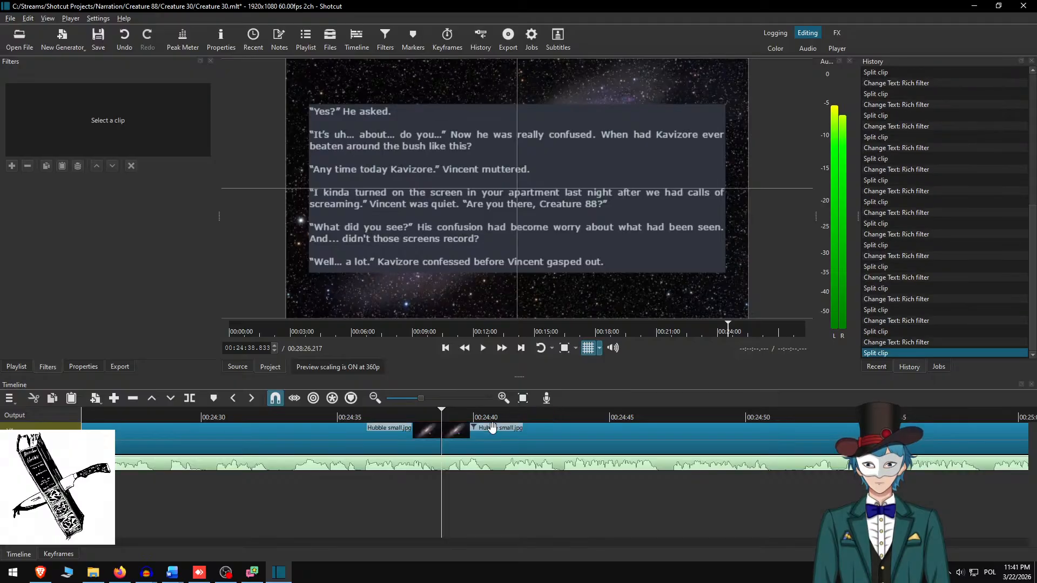
- Delete the used paragraphs in Word and replace the new Shotcut clip's text with the passage from “What the fuck!” through “Who saw it?!”
left_click(482, 431)
key("alt+Tab")
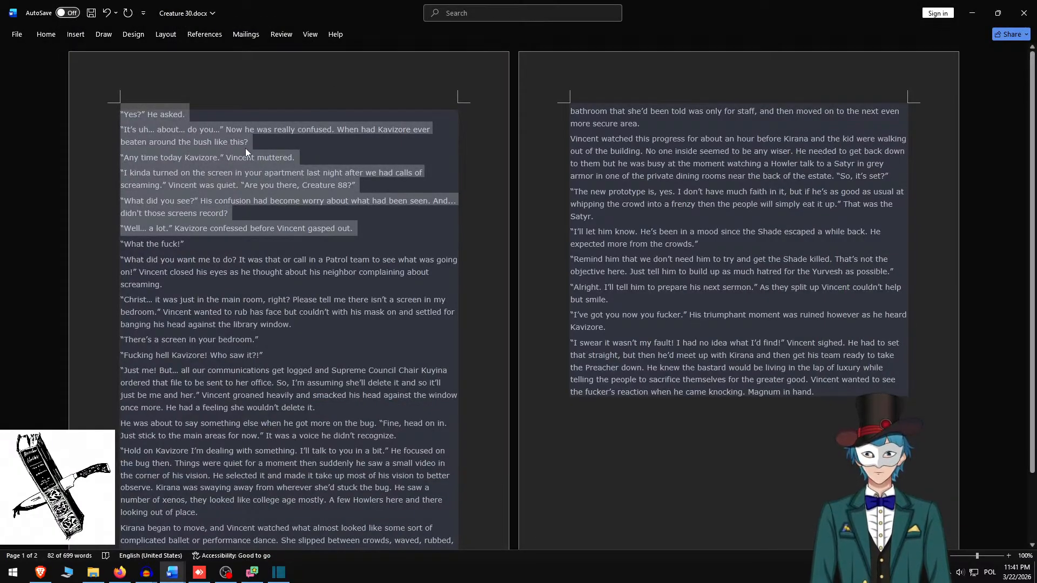
key("BackSpace")
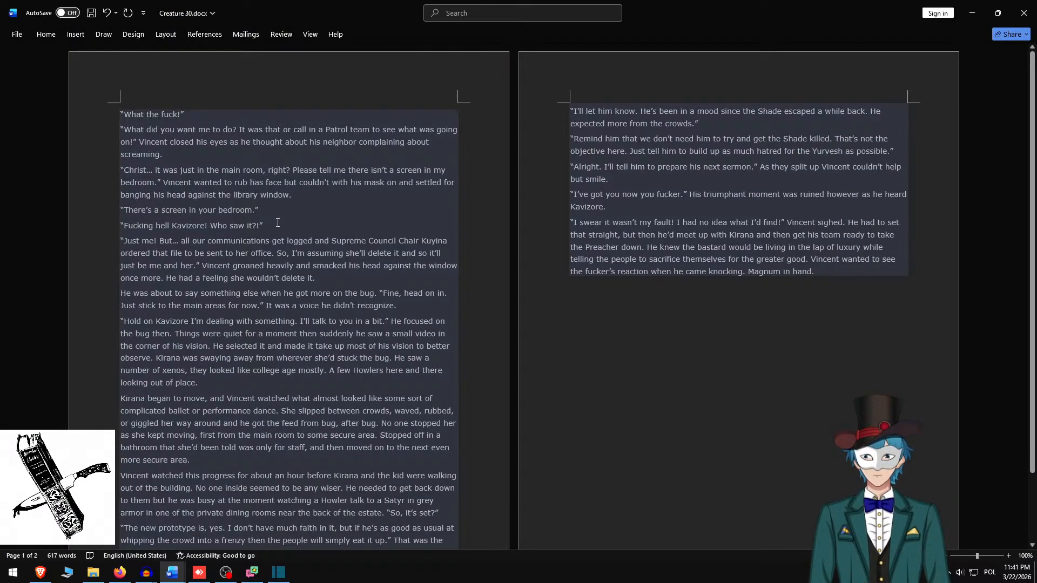
left_click(278, 223, "shift")
key("alt+Tab")
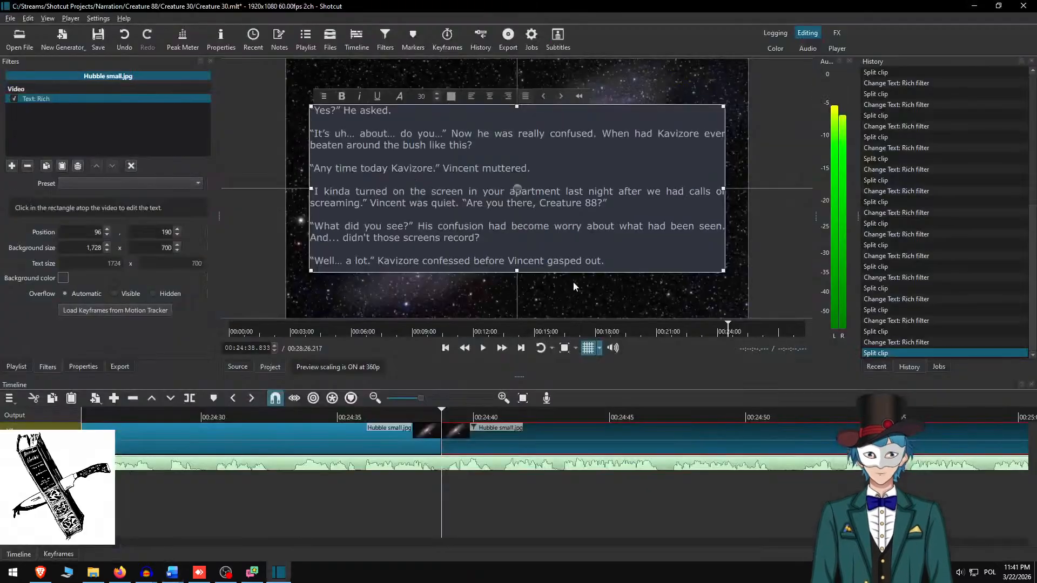
key("ctrl+a")
key("ctrl+v")
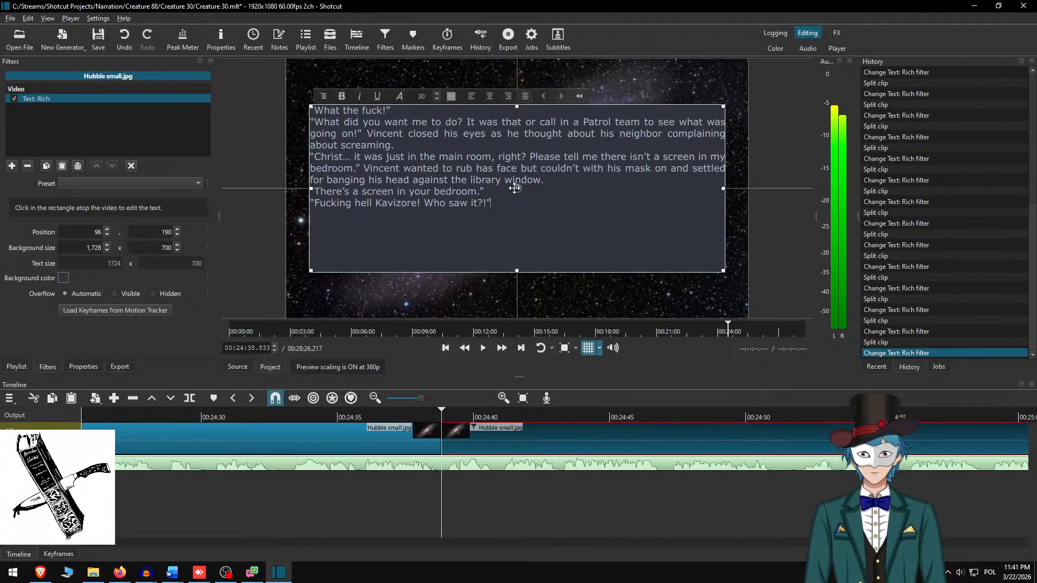
- Insert blank lines between the “What the fuck!” passage's paragraphs, and refit the text box to height 650 at vertical position 215
key("Return")
key("Up")
key("Return")
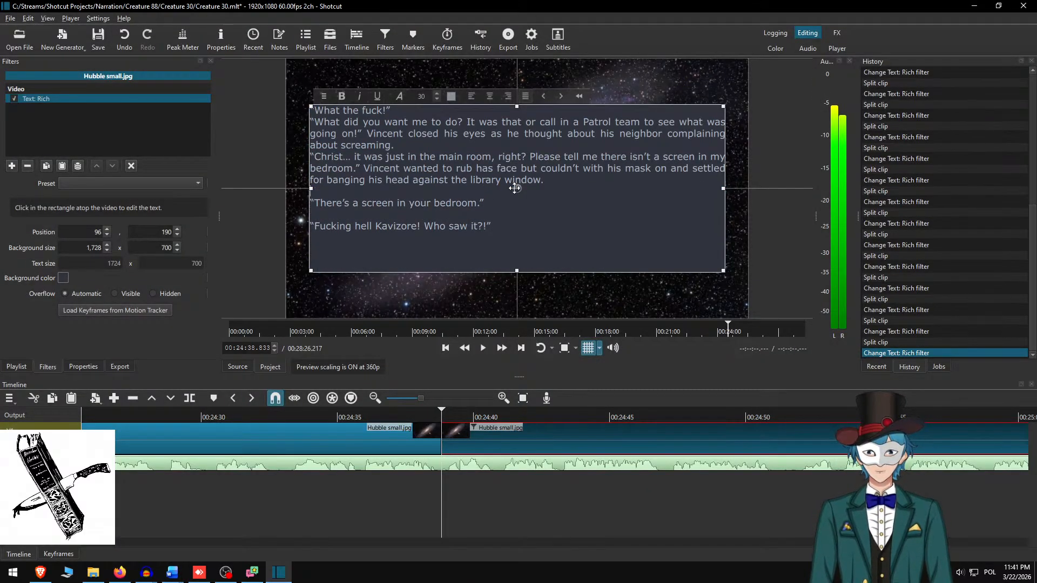
key("Return")
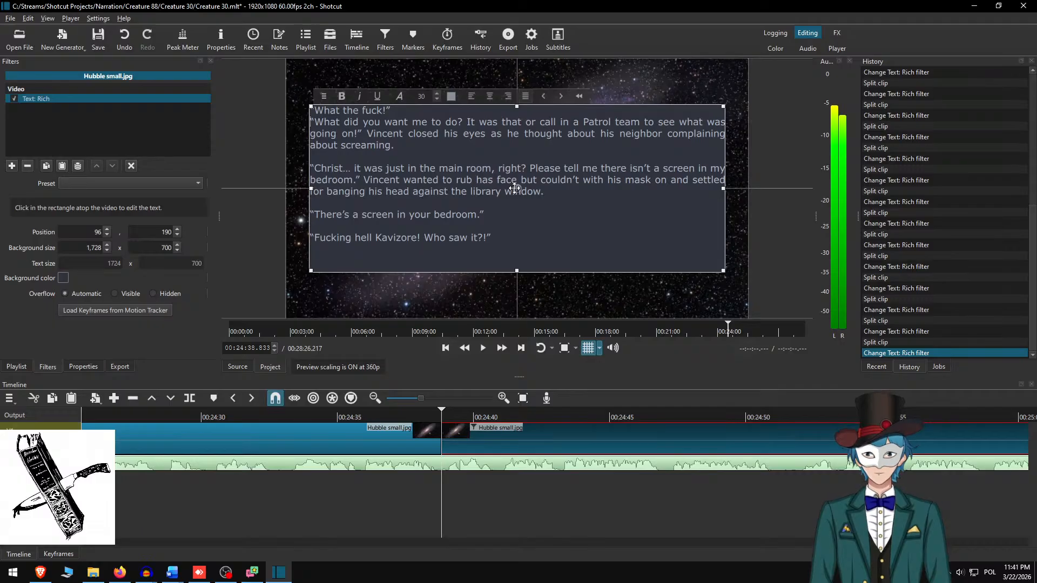
key("Return")
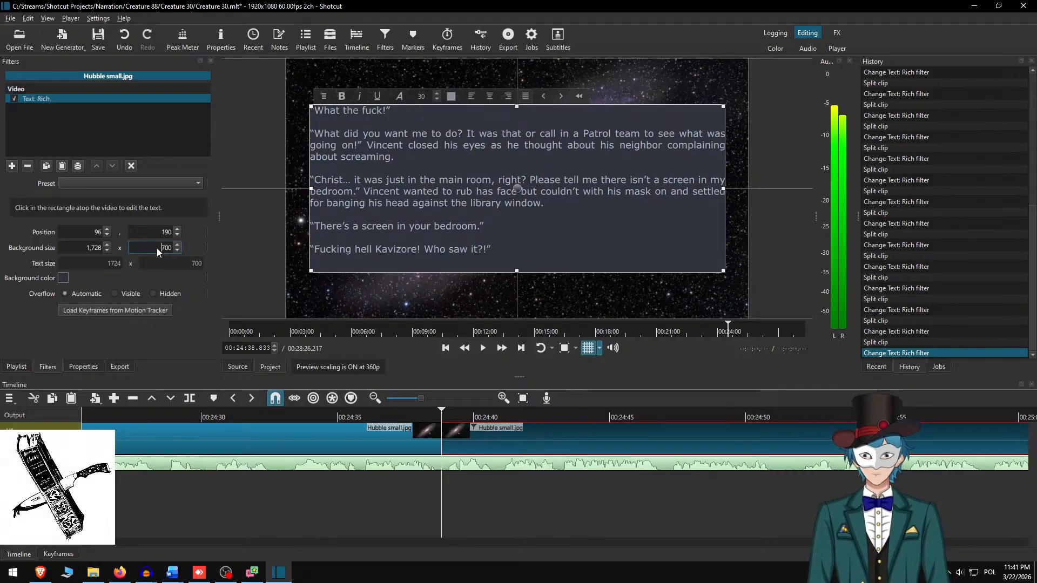
type("650")
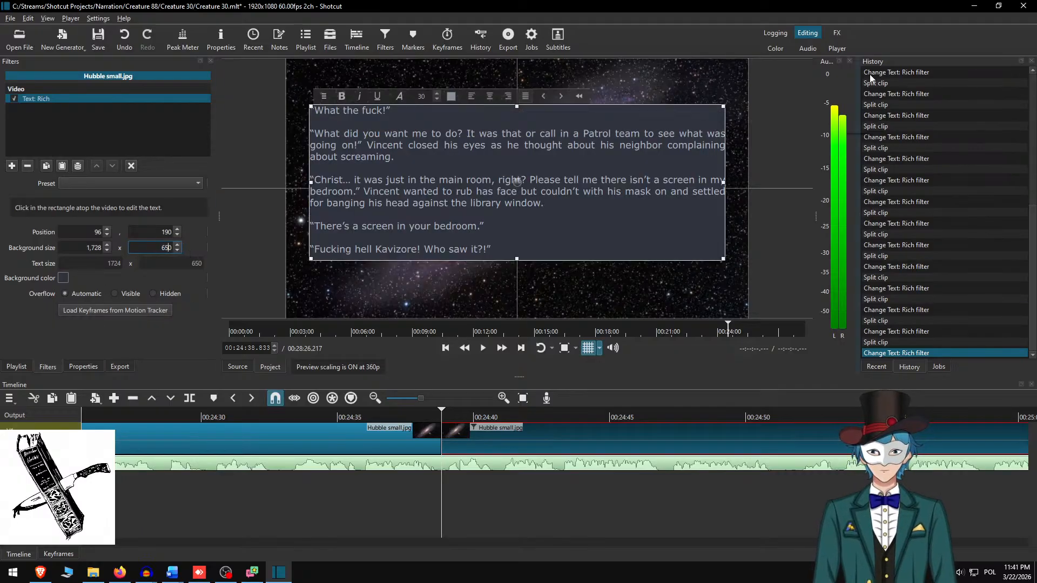
left_click_drag(519, 179, 519, 198)
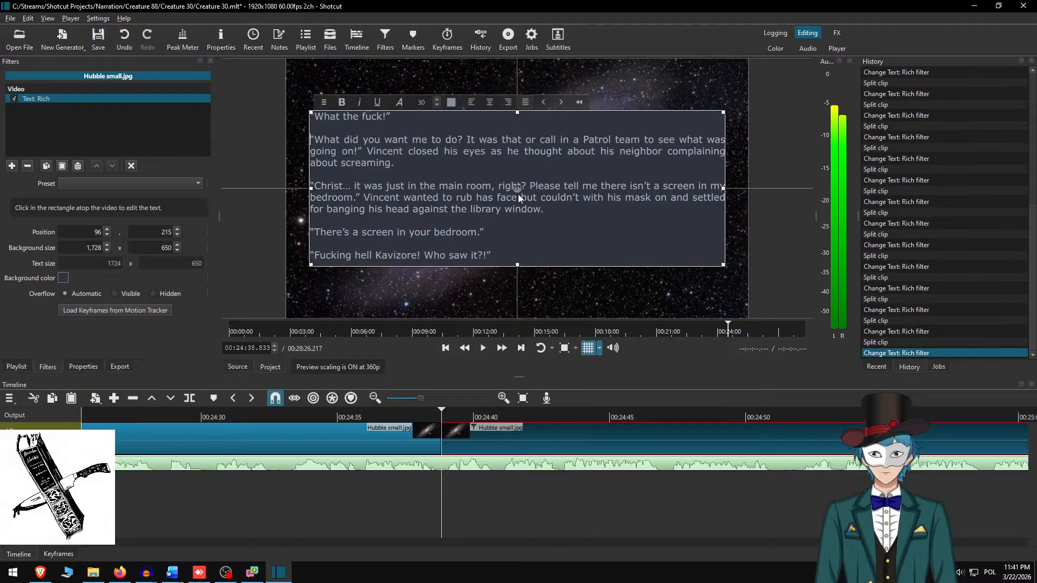
- Play through the “What the fuck!” passage and split the background clip at 00:25:11.967
left_click(364, 417)
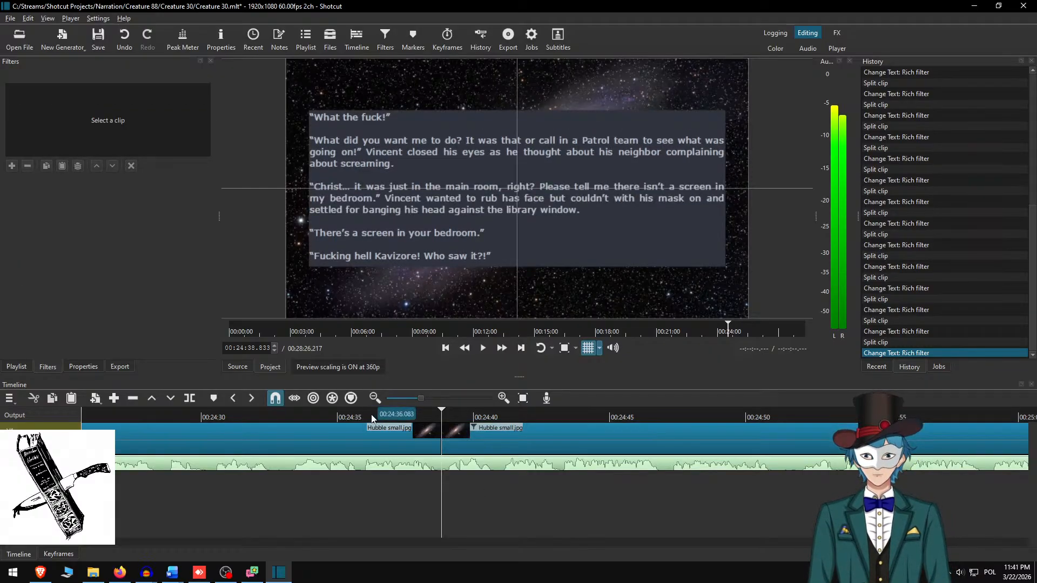
left_click(500, 349)
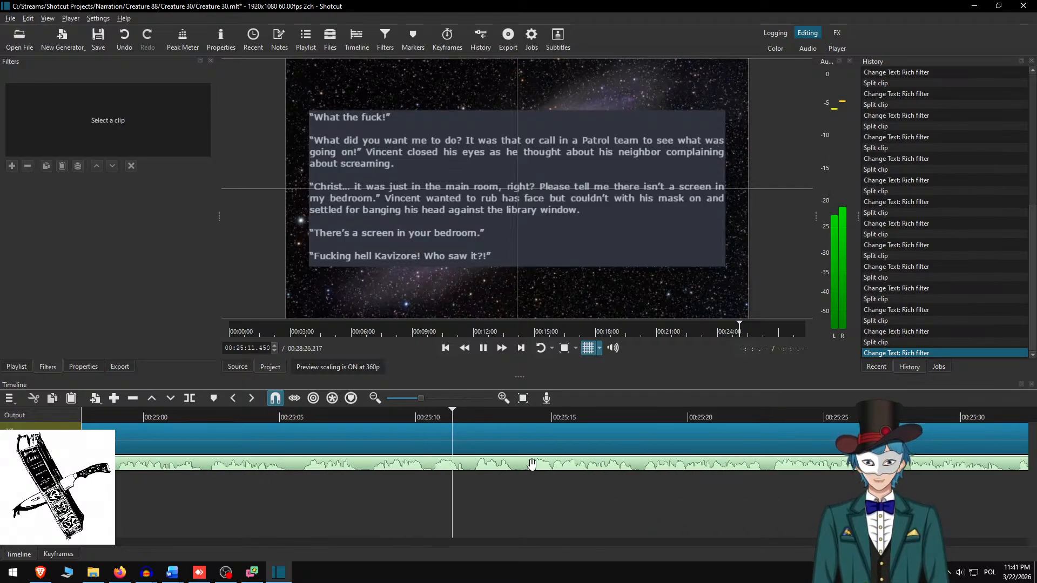
key("space")
key("z")
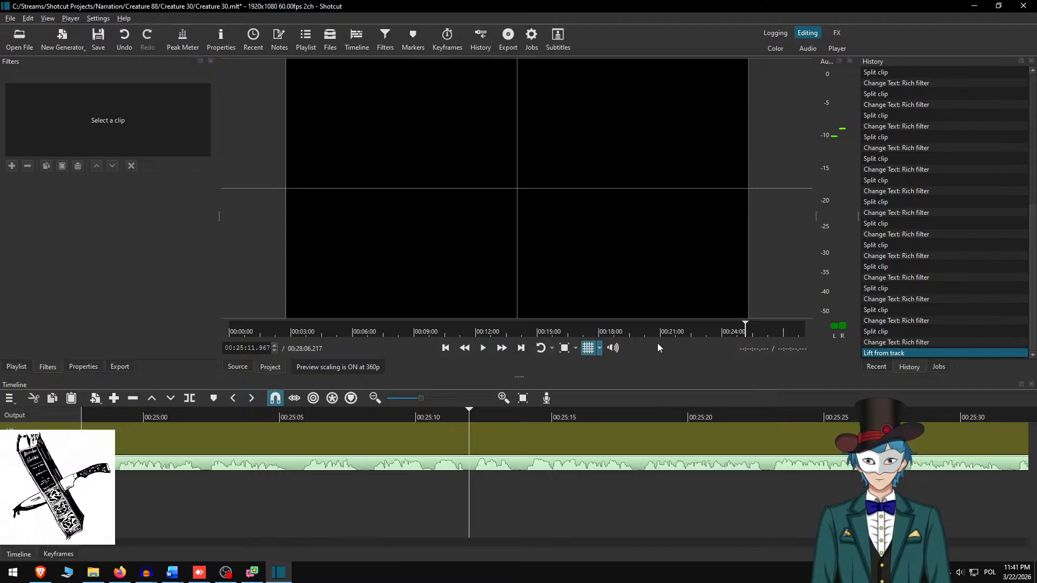
key("ctrl+z")
key("s")
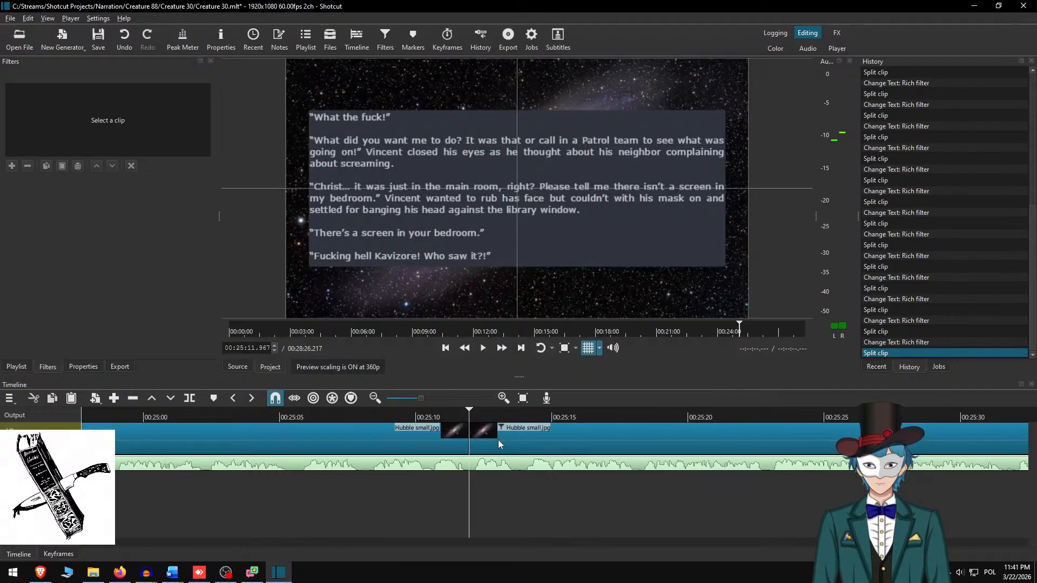
- Delete the used paragraphs in Word and replace the new Shotcut clip's text with the passage from “Just me! But…” through “looking out of place.”
left_click(499, 440)
key("alt+Tab")
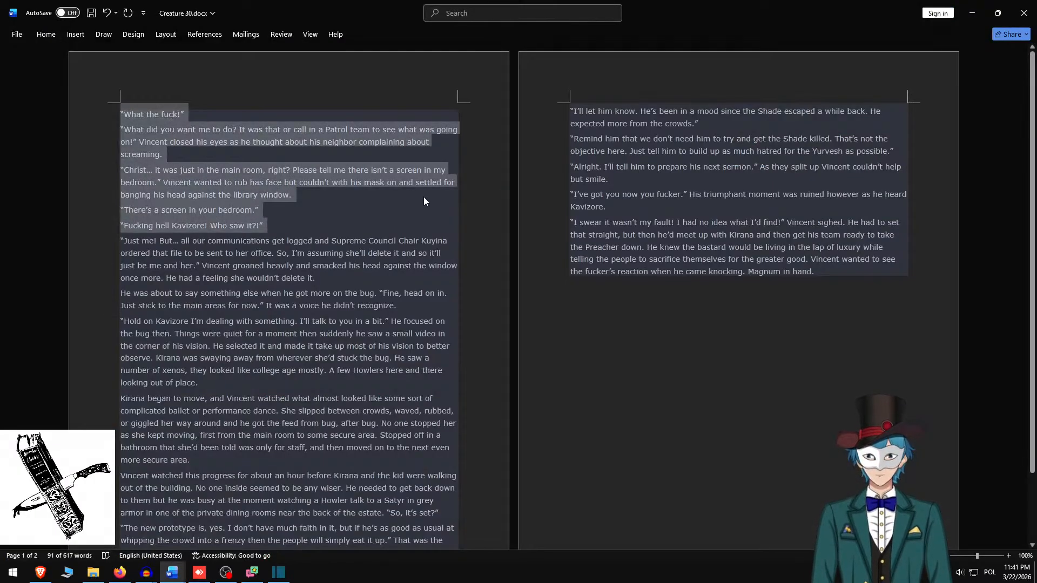
key("Delete")
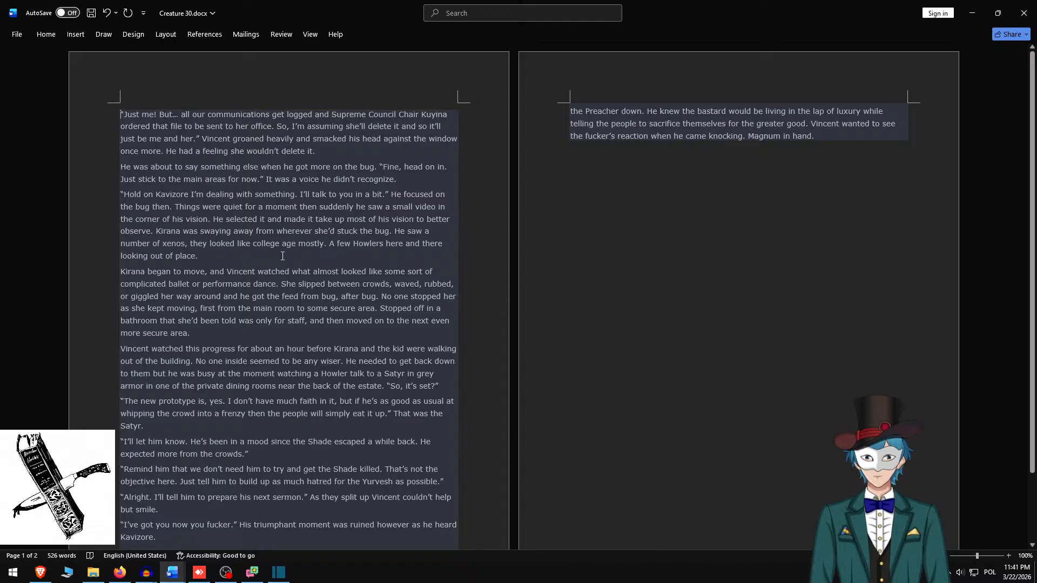
left_click(222, 256, "shift")
key("ctrl+c")
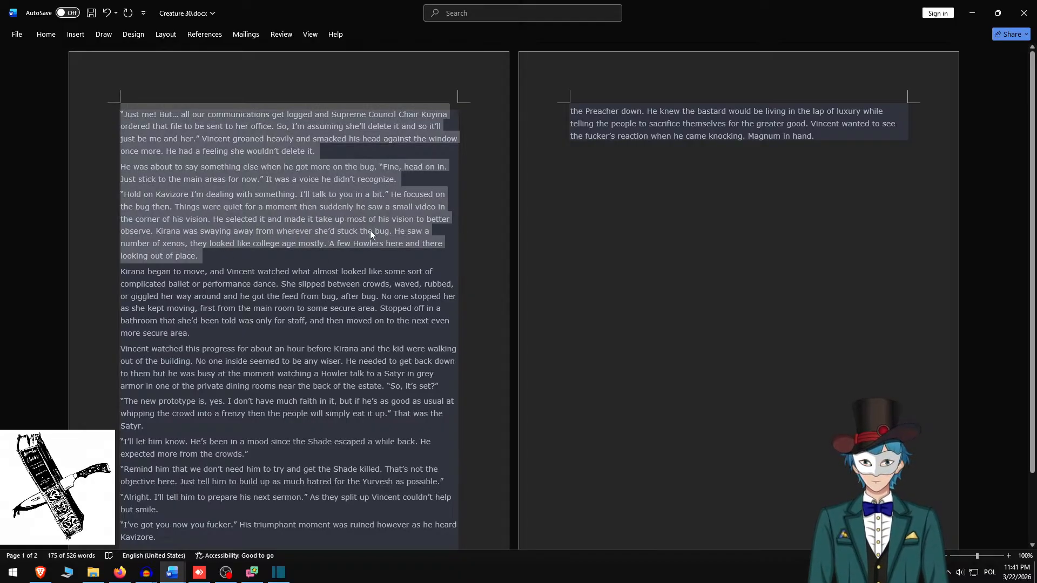
key("alt+Tab")
left_click(619, 161)
key("ctrl+a")
key("ctrl+v")
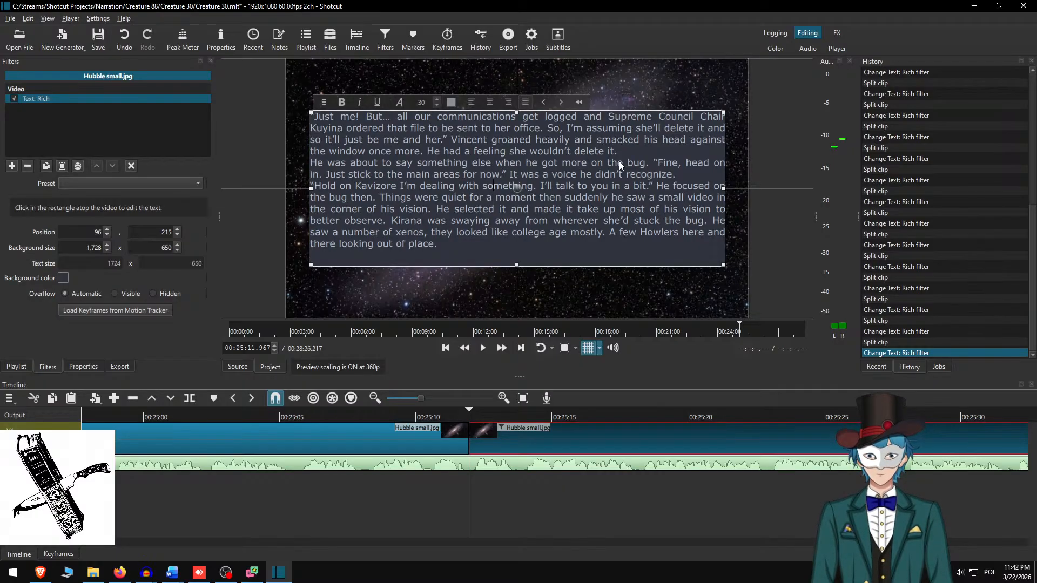
- Insert blank lines between the “Just me!” passage's paragraphs, and refit the text box to height 700 at vertical position 190
key("Return")
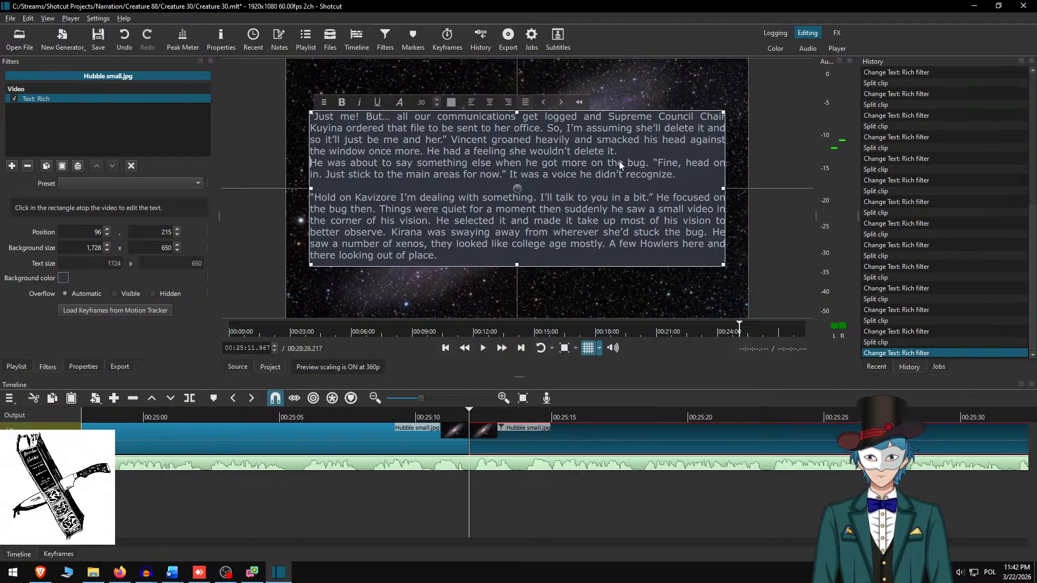
key("Return")
scroll(547, 231, "down", 3)
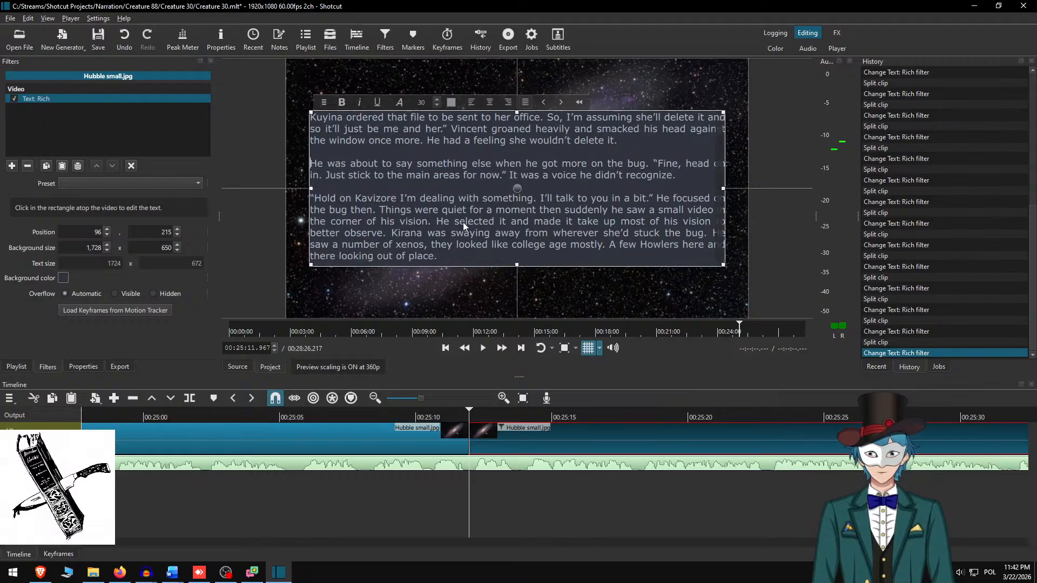
left_click(153, 249)
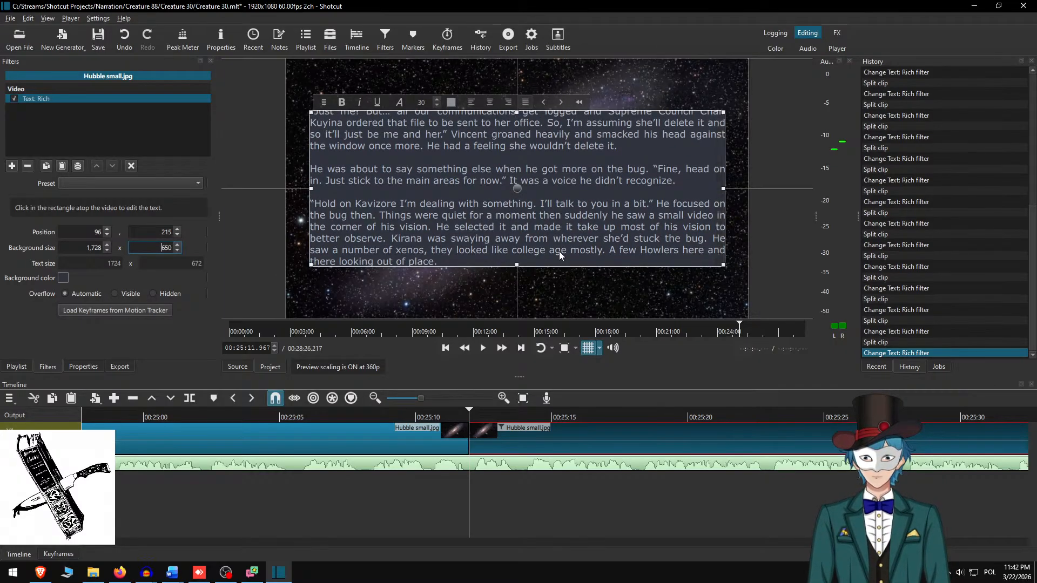
type("700")
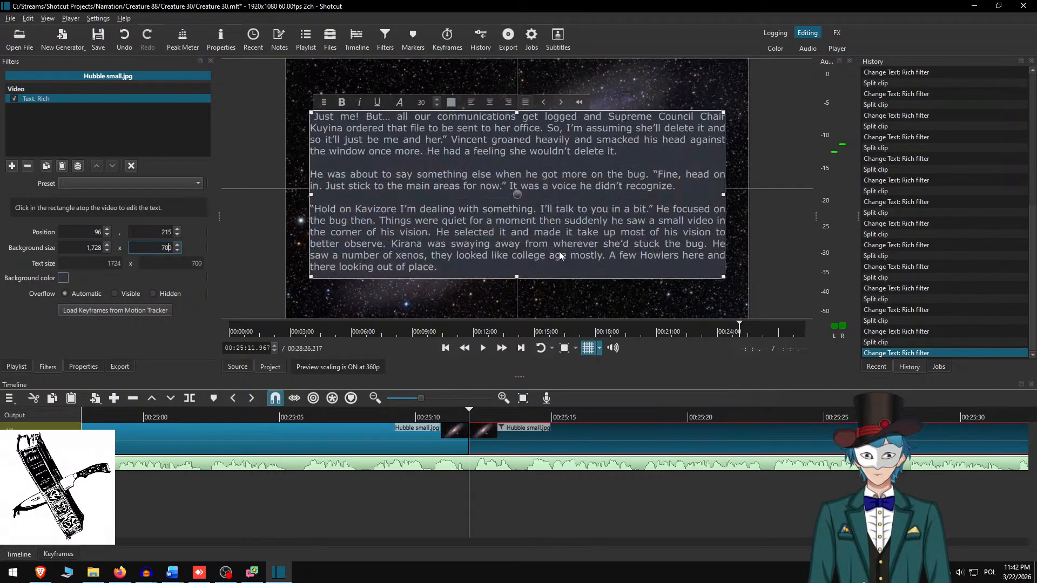
left_click_drag(518, 197, 514, 187)
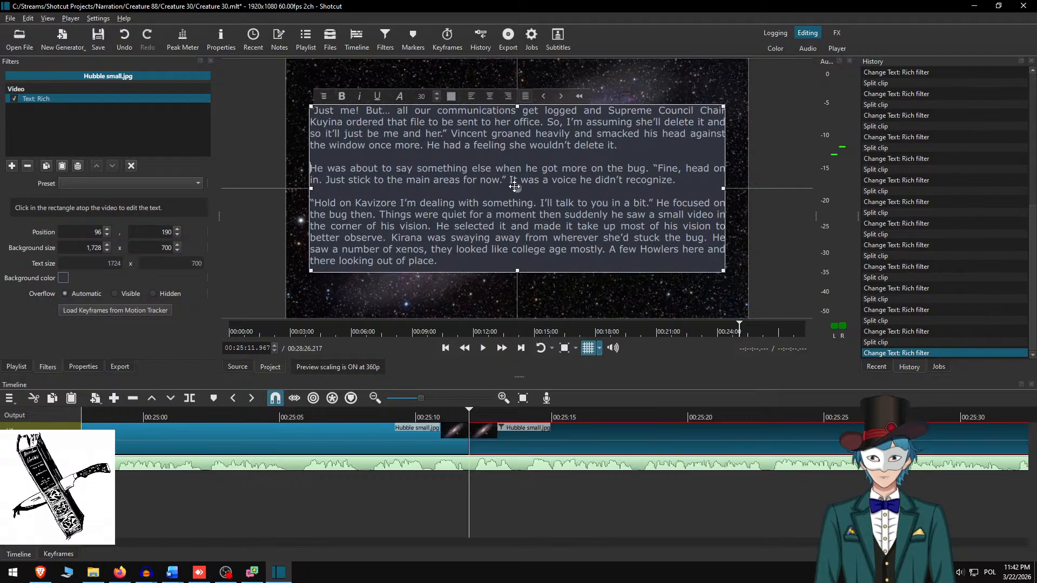
left_click(504, 429, "ctrl")
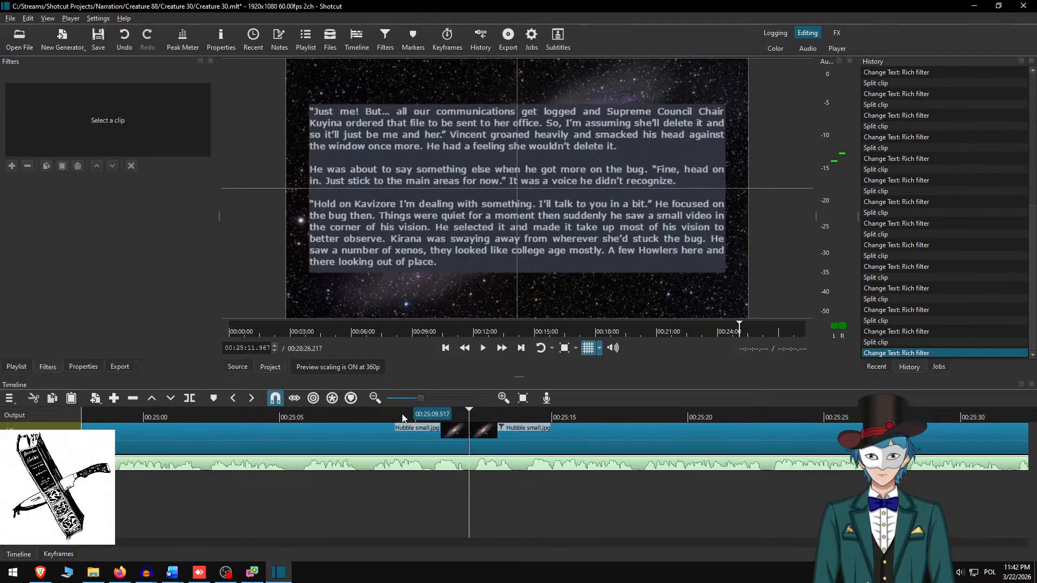
- Play through the “Just me!” passage and split the background clip at 00:26:12.917
left_click(402, 416)
key("space")
left_click(507, 351)
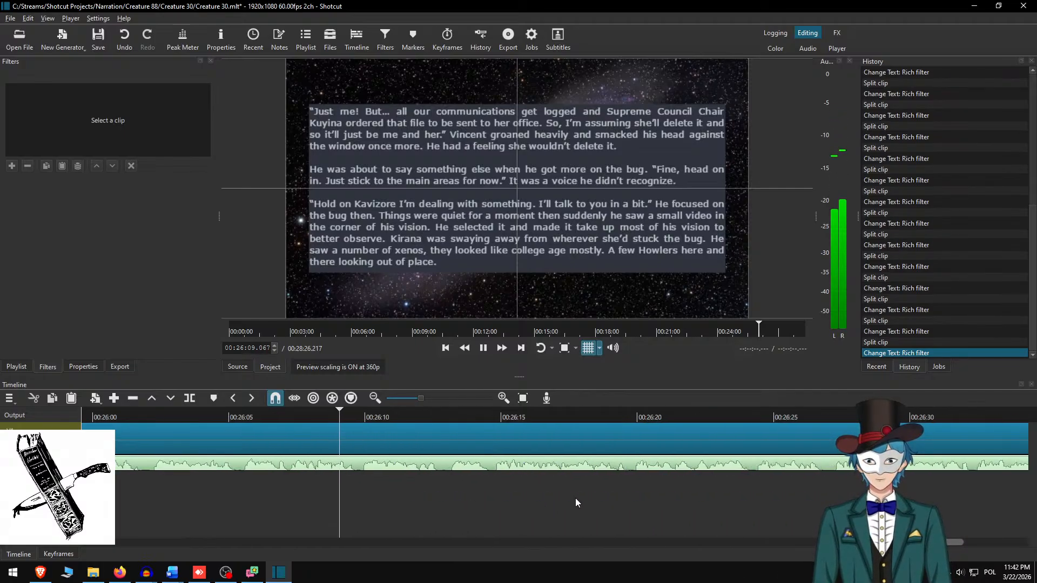
key("space")
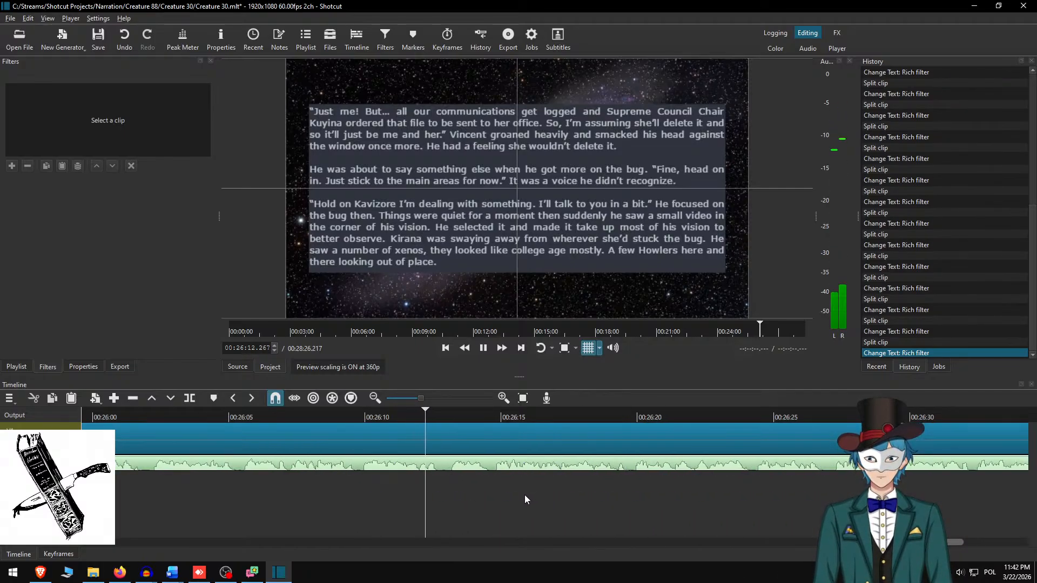
key("s")
- Delete the used paragraphs in Word and replace the new Shotcut clip's text with the next two paragraphs, ending “So, it's set?”
left_click(489, 432)
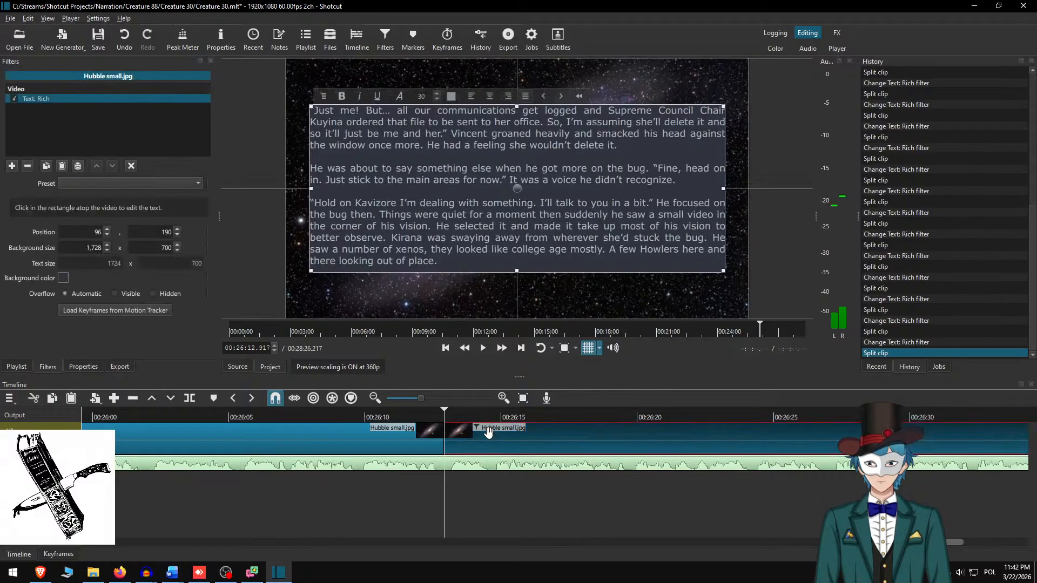
key("alt+Tab")
key("Delete")
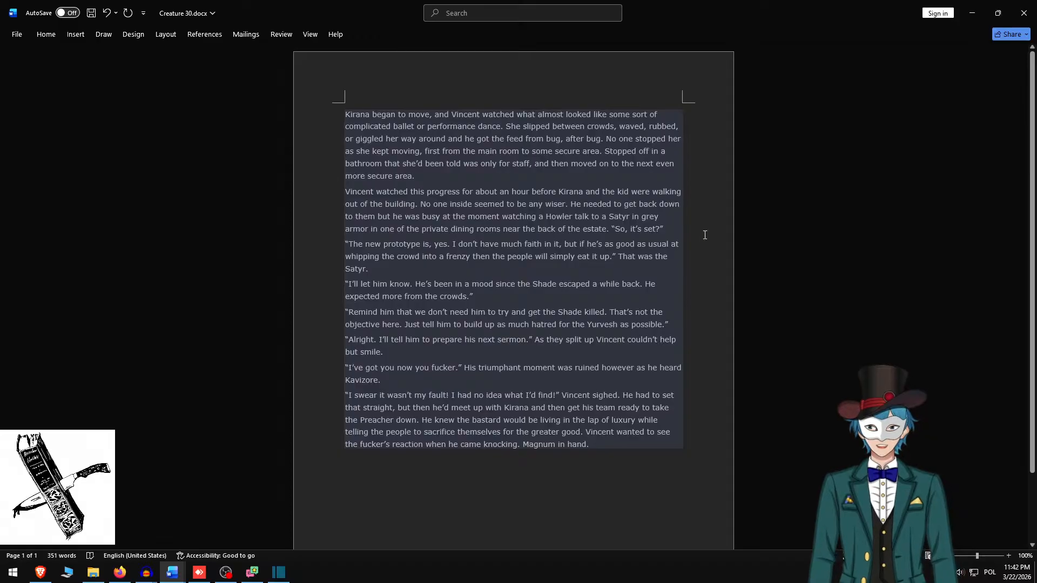
left_click(673, 225, "shift")
key("ctrl+c")
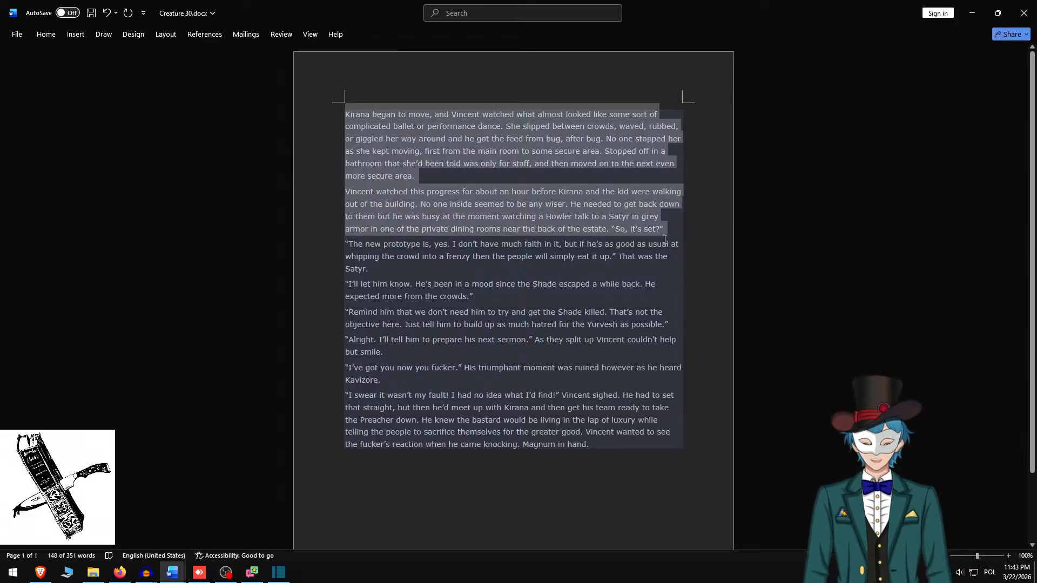
key("alt+Tab")
key("ctrl+a")
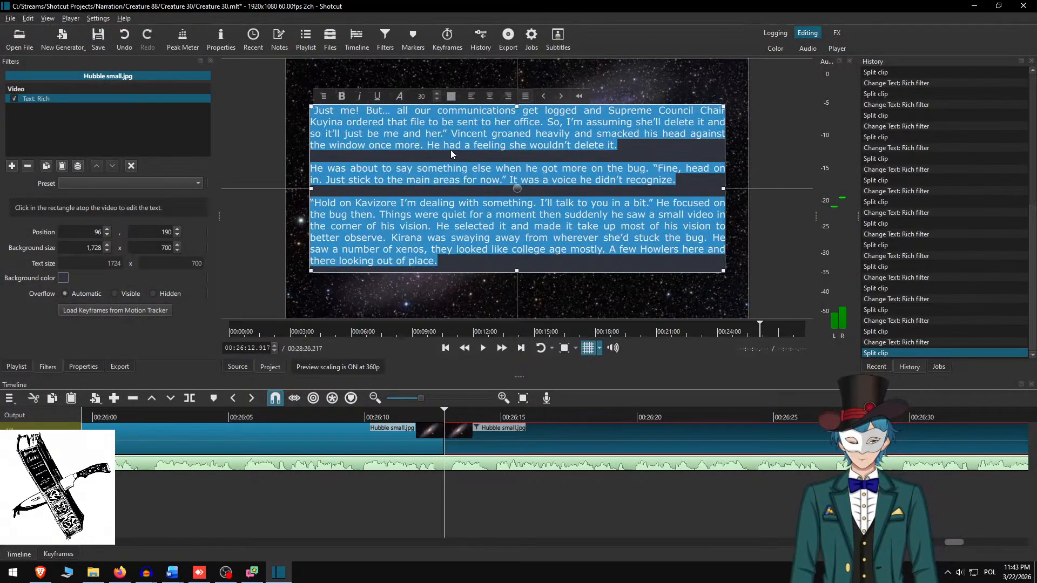
key("ctrl+v")
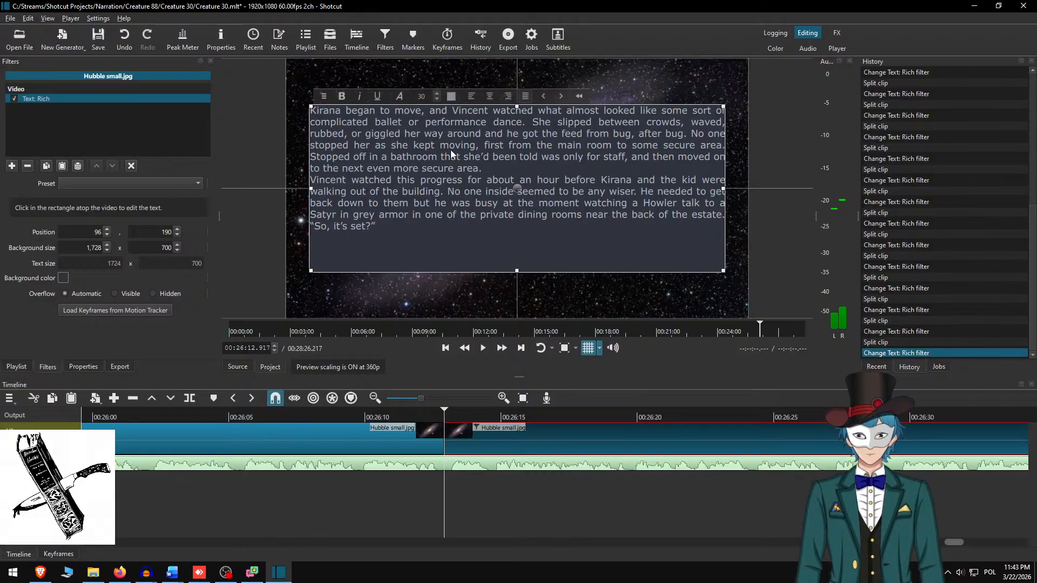
- Insert a blank line between the “So, it's set?” passage's two paragraphs, and refit the text box to height 600 at vertical position 240
key("Return")
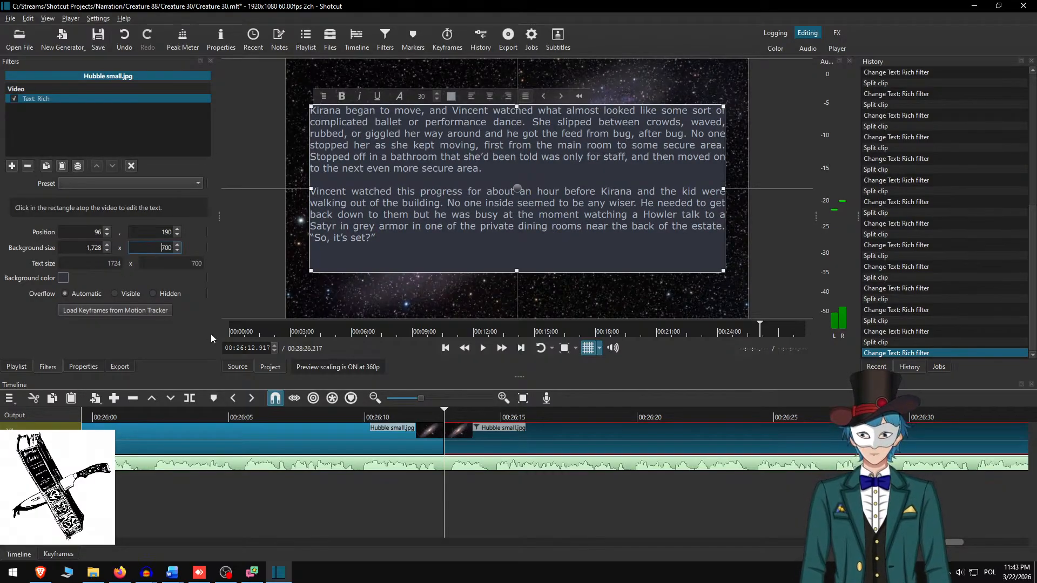
key("Delete")
type("6")
key("Return")
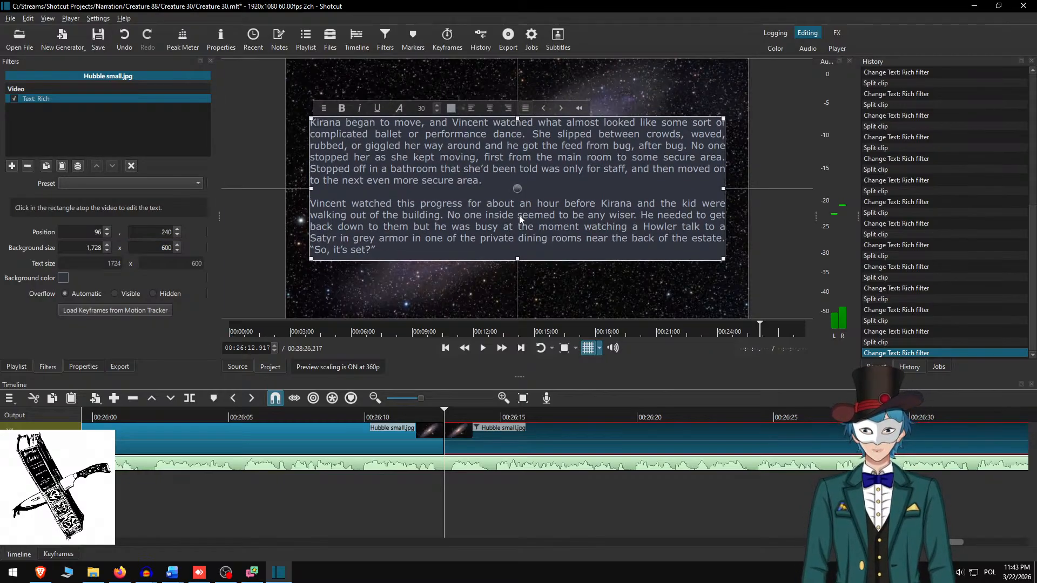
left_click(441, 434)
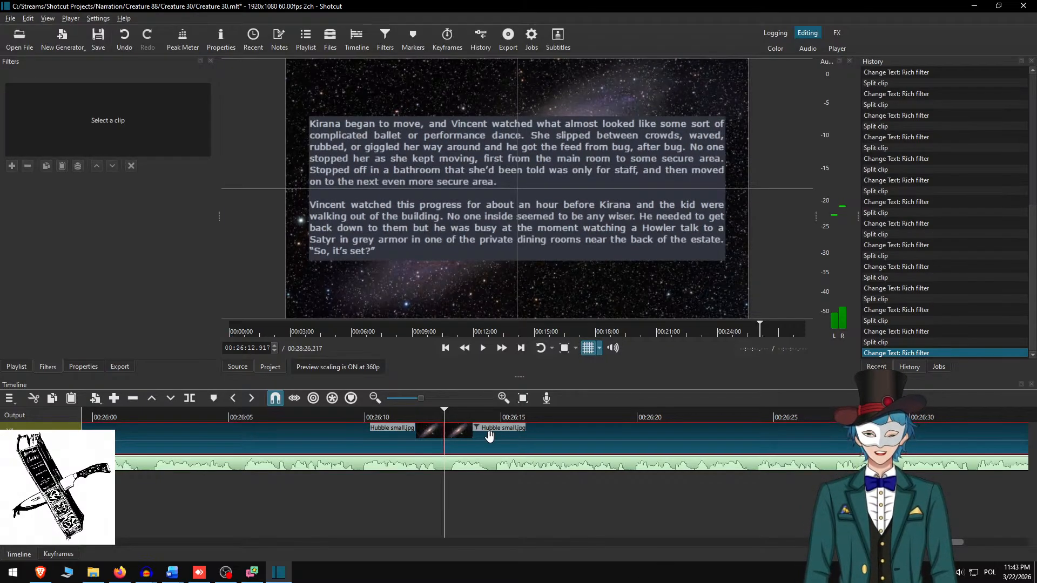
left_click(479, 433)
left_click(478, 433)
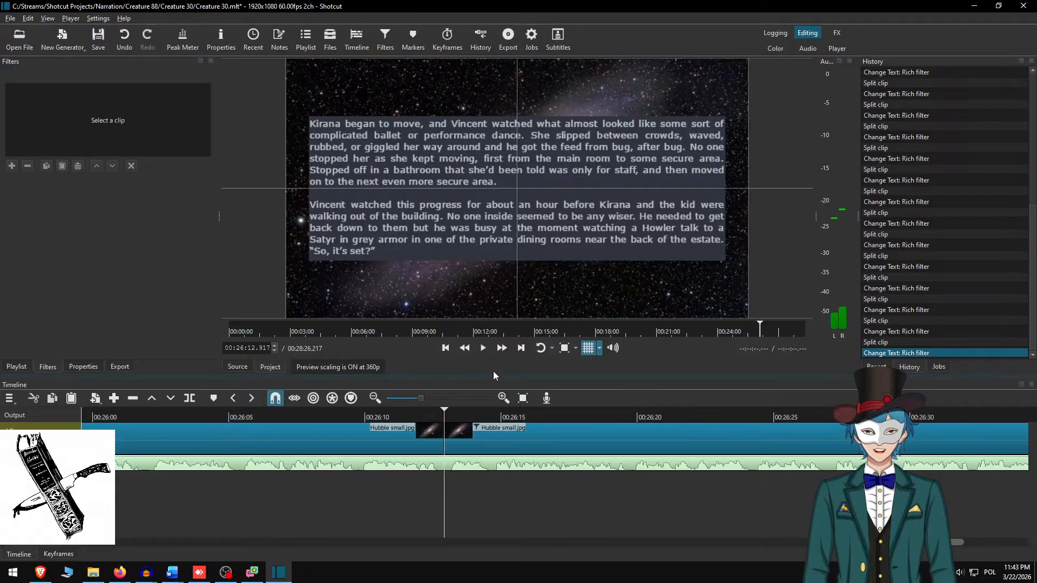
- Play through the “So, it's set?” passage and split the background clip at 00:26:58.617
left_click(370, 419)
key("space")
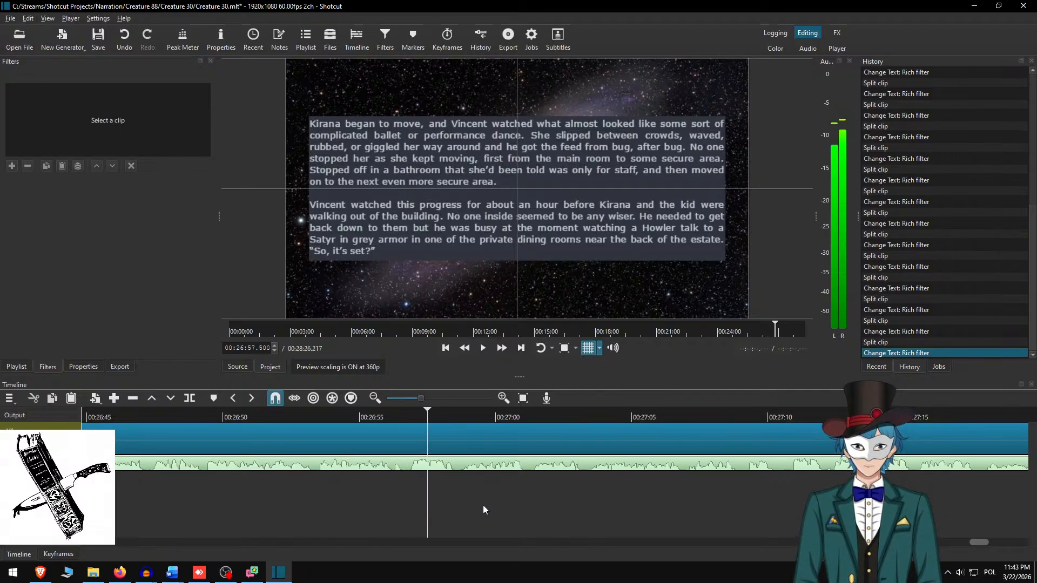
key("alt+Tab")
key("alt+Tab")
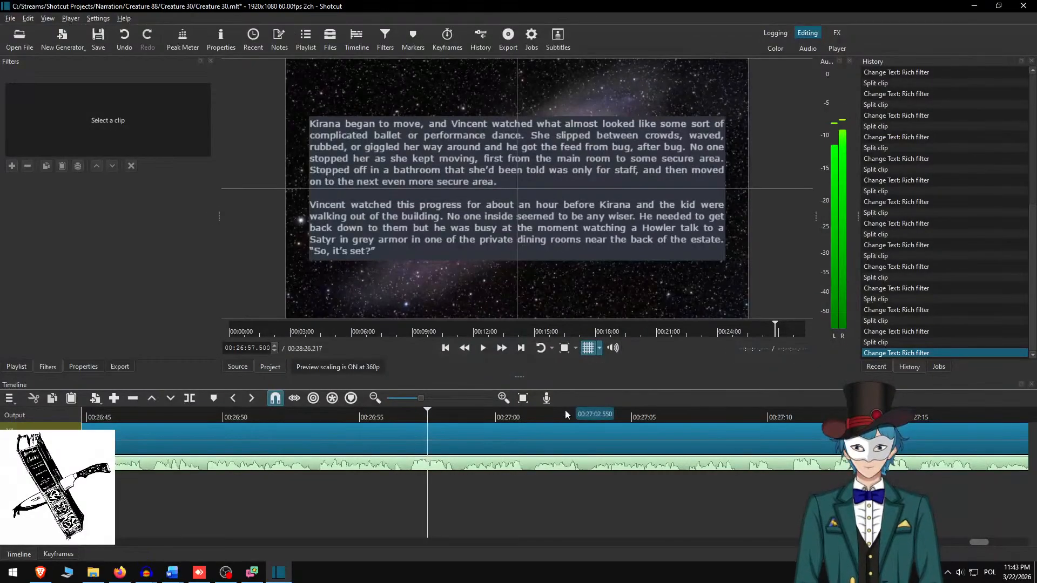
key("space")
key("s")
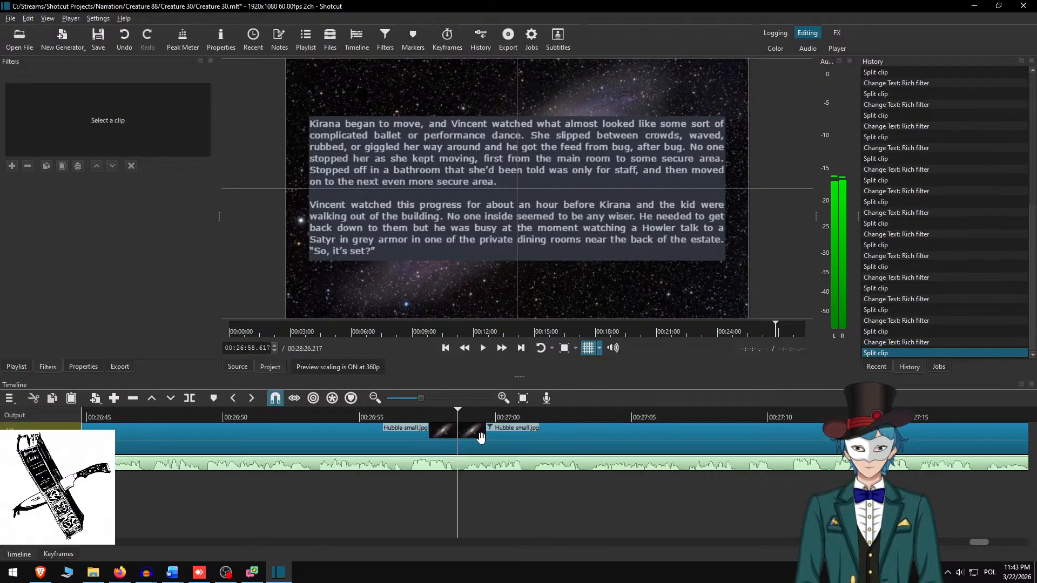
- Delete the used paragraphs in Word and replace the new Shotcut clip's text with the passage from “The new prototype is” through “as possible.”
left_click(477, 434)
key("alt+Tab")
key("Delete")
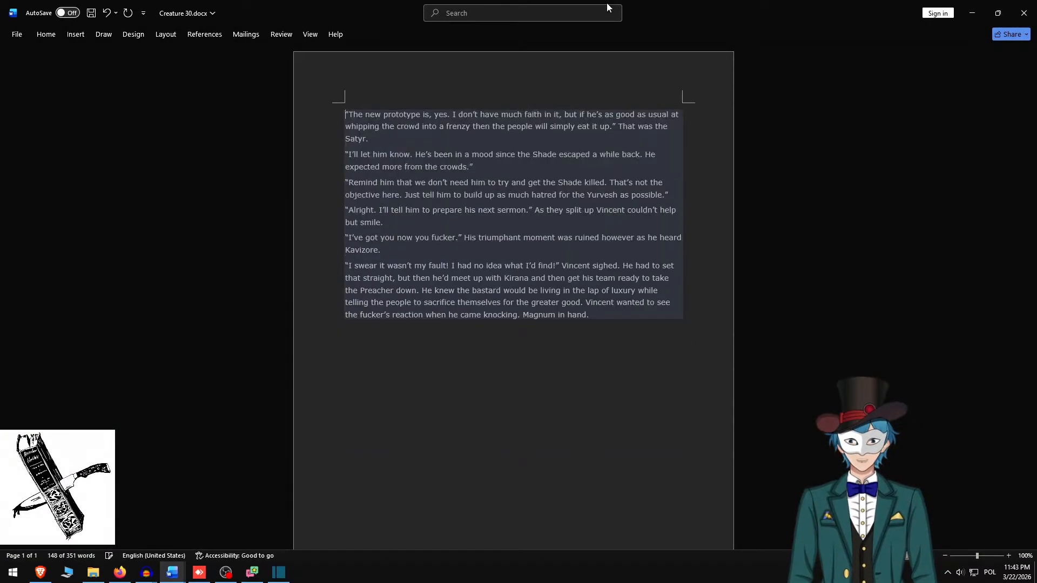
left_click(673, 194, "shift")
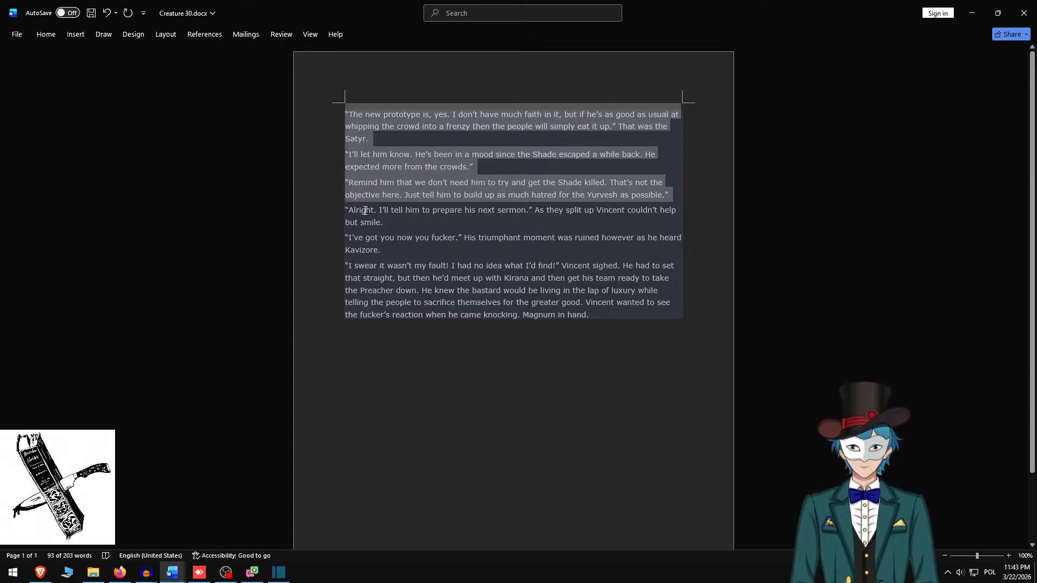
key("alt+Tab")
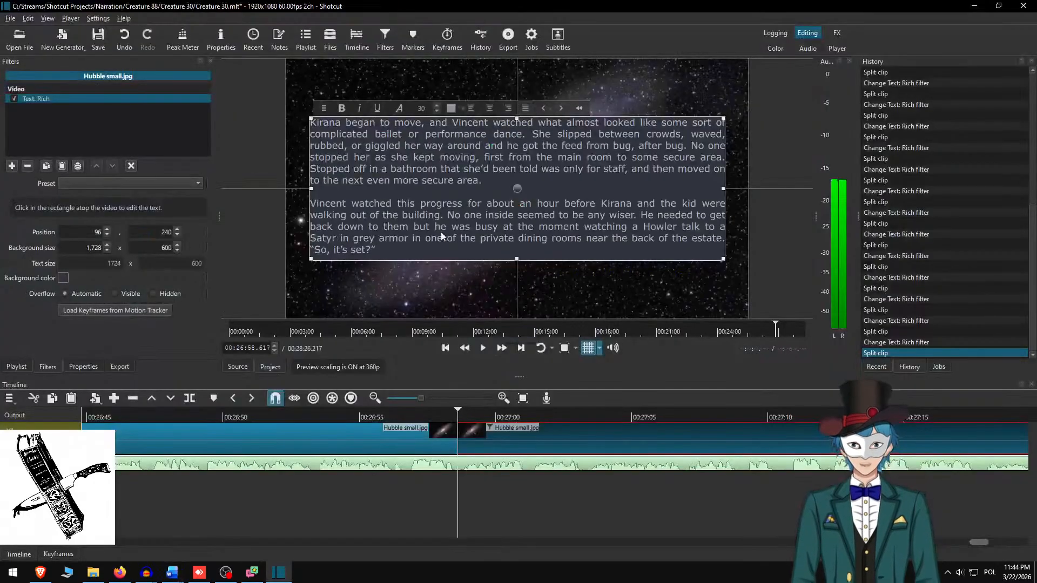
key("ctrl+a")
key("ctrl+v")
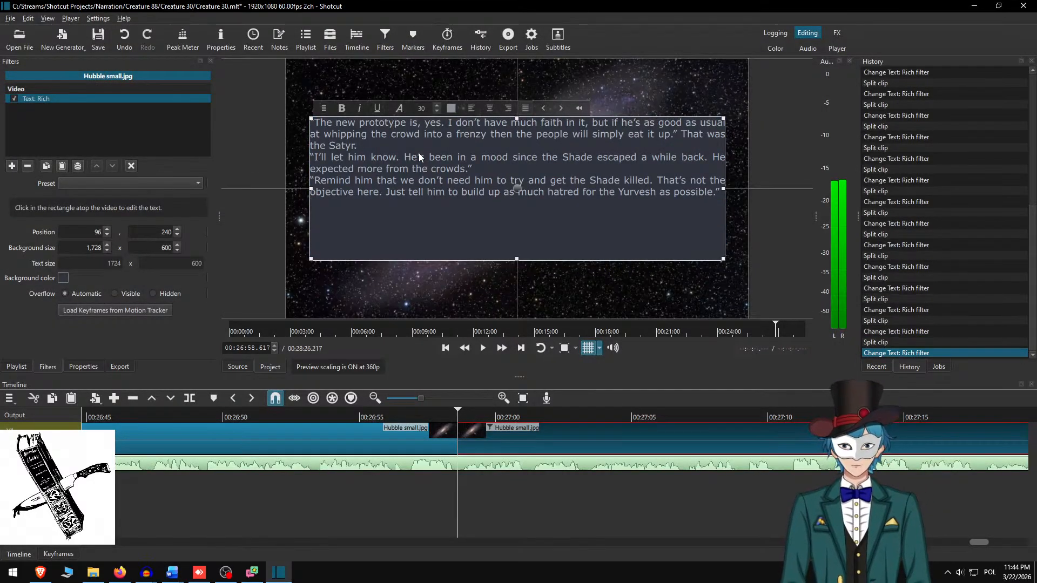
- Insert blank lines between the “The new prototype” passage's paragraphs, and refit the text box to height 450 at vertical position 315
key("Return")
key("Up")
key("Up")
key("Up")
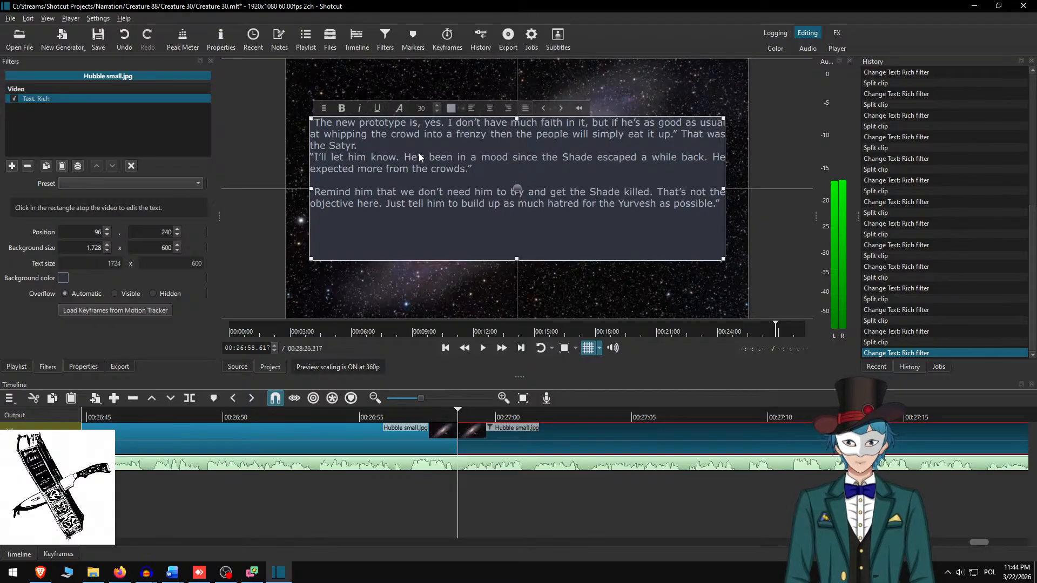
key("Return")
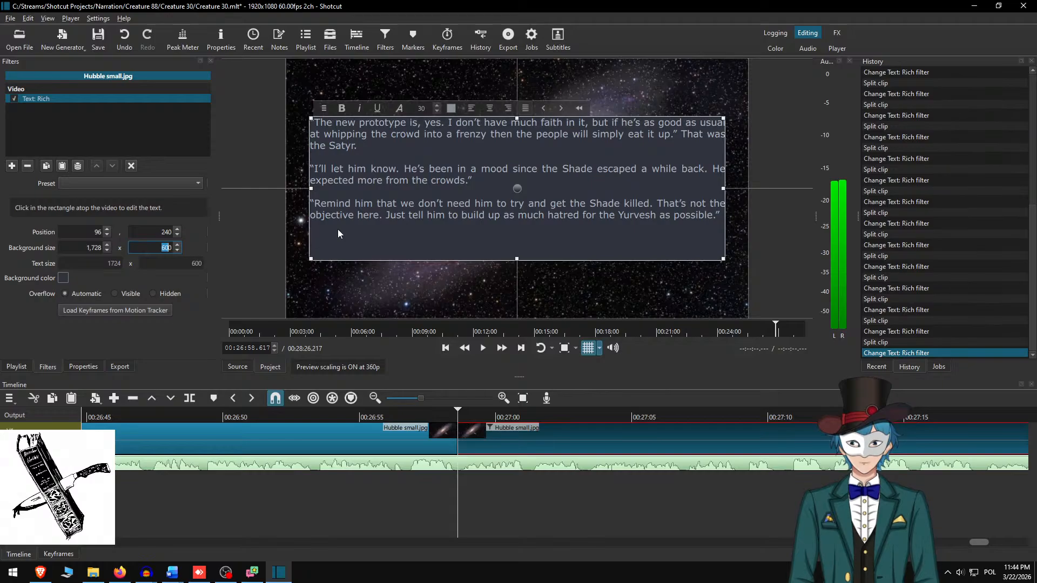
type("5")
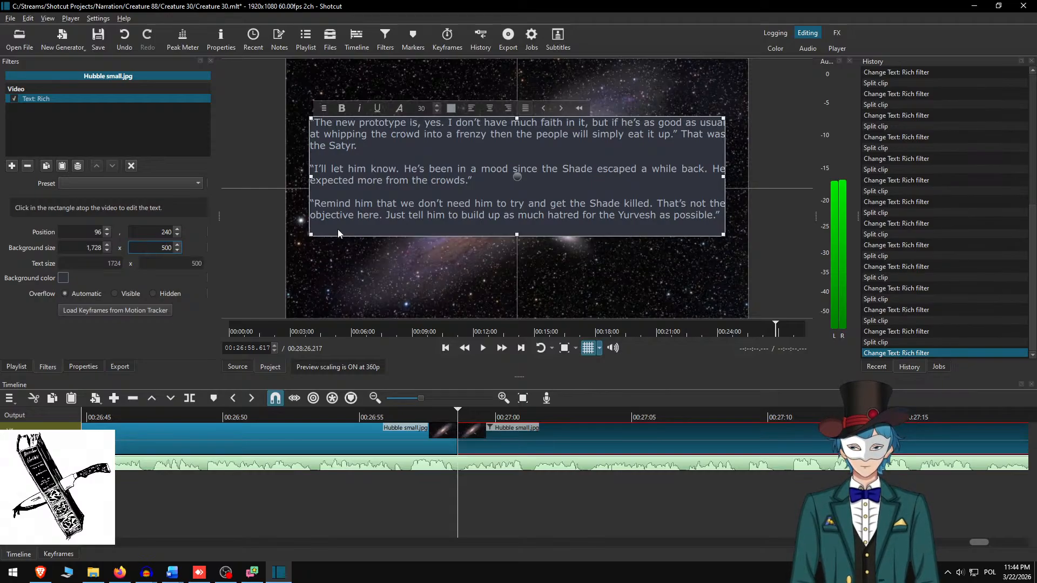
key("shift+Right")
key("shift+Right")
type("45")
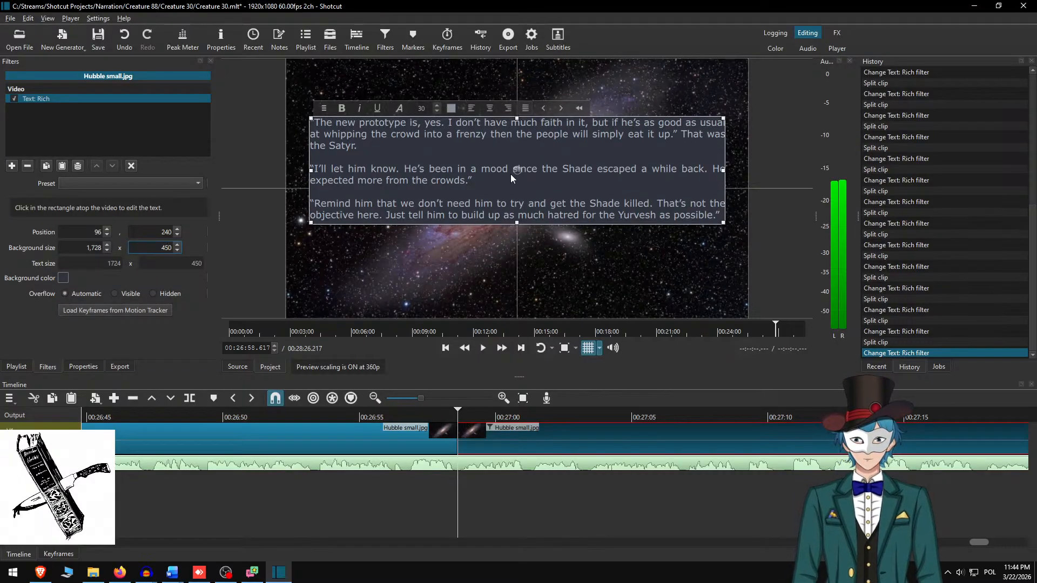
left_click_drag(519, 167, 516, 188)
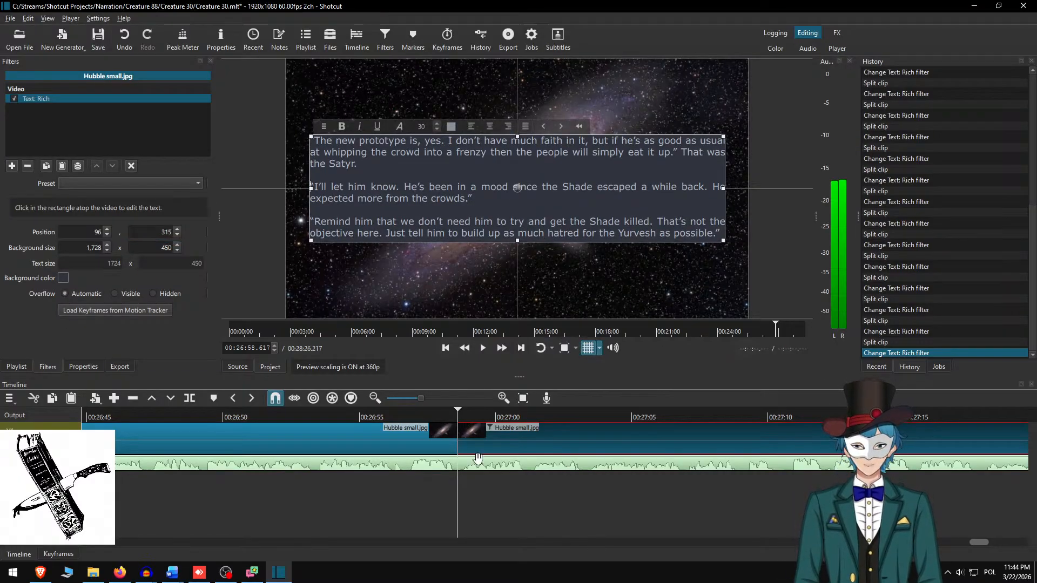
left_click(466, 433)
- Play through the “The new prototype” passage and split the background clip at 00:27:27.550
left_click(383, 415)
key("space")
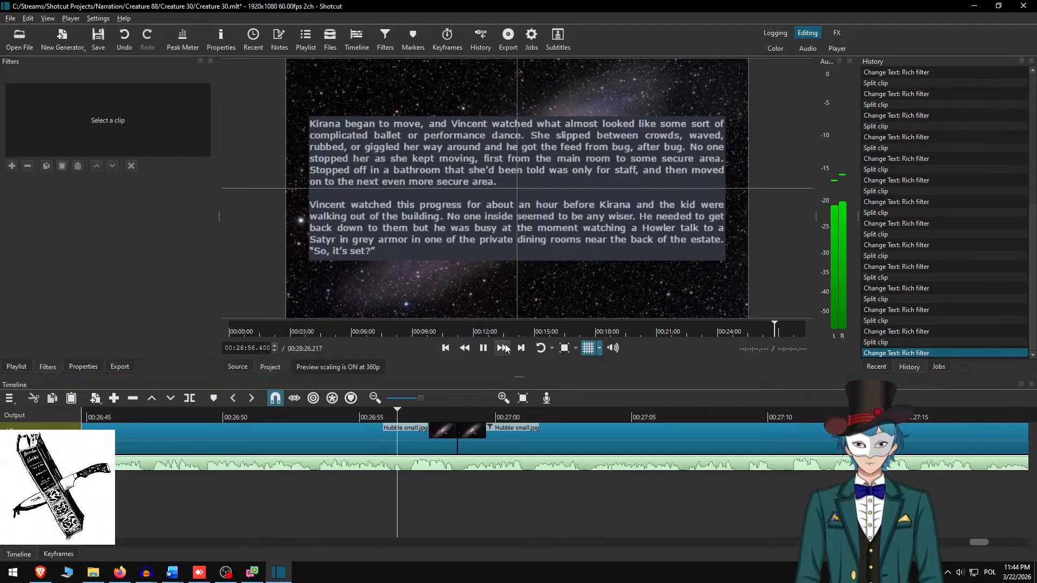
left_click(504, 347)
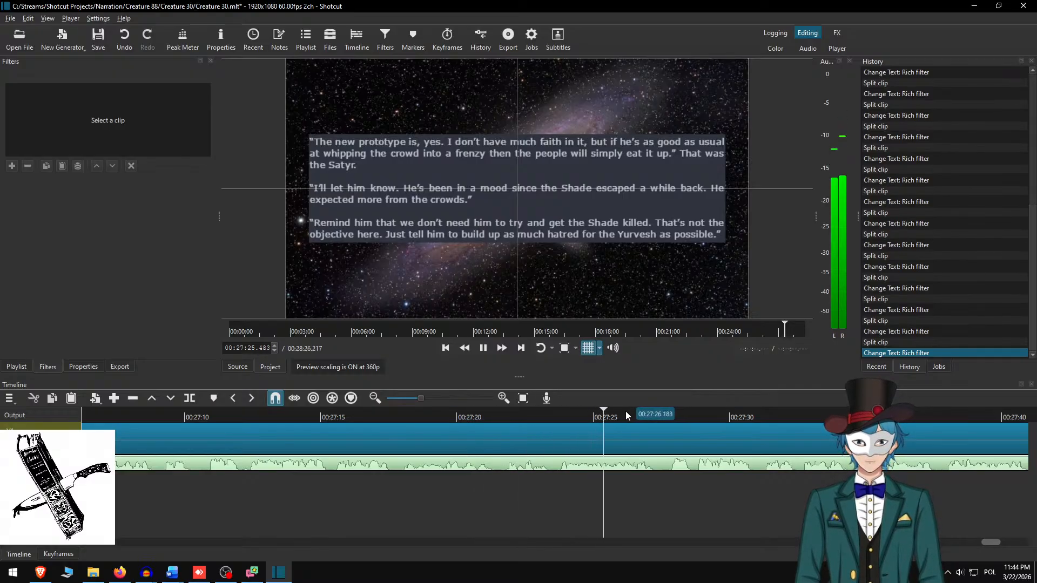
key("space")
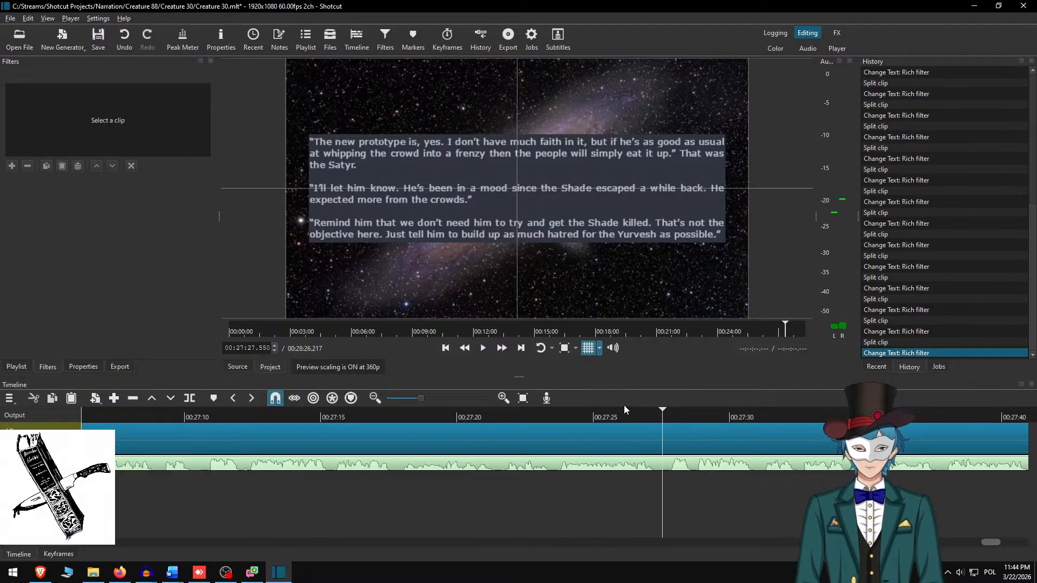
key("s")
- Delete the used paragraphs in Word and replace the new Shotcut clip's text with all the remaining script, without trailing empty lines
left_click(672, 433)
key("alt+Tab")
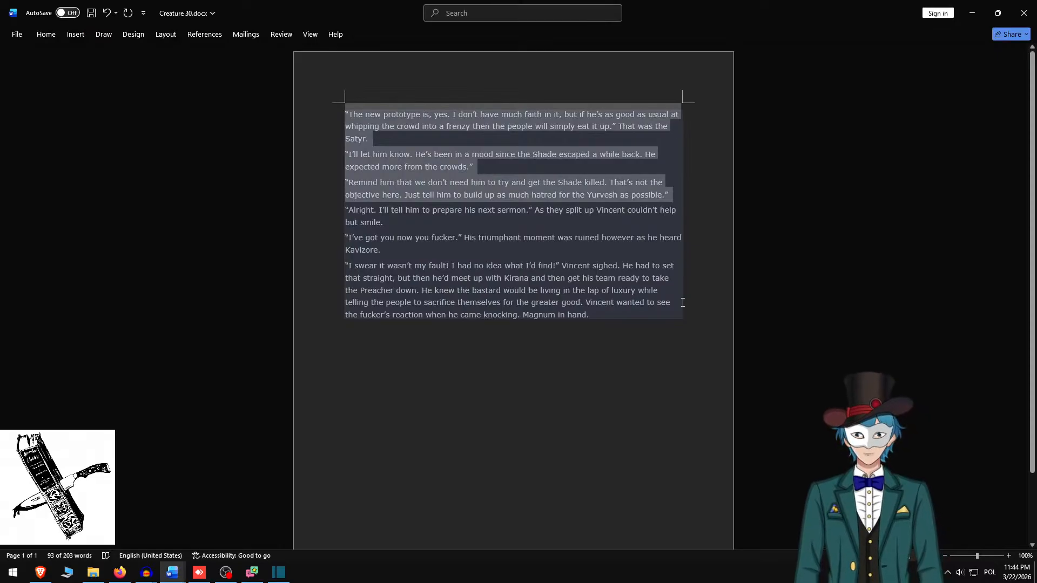
key("Delete")
key("ctrl+a")
key("ctrl+c")
key("alt+Tab")
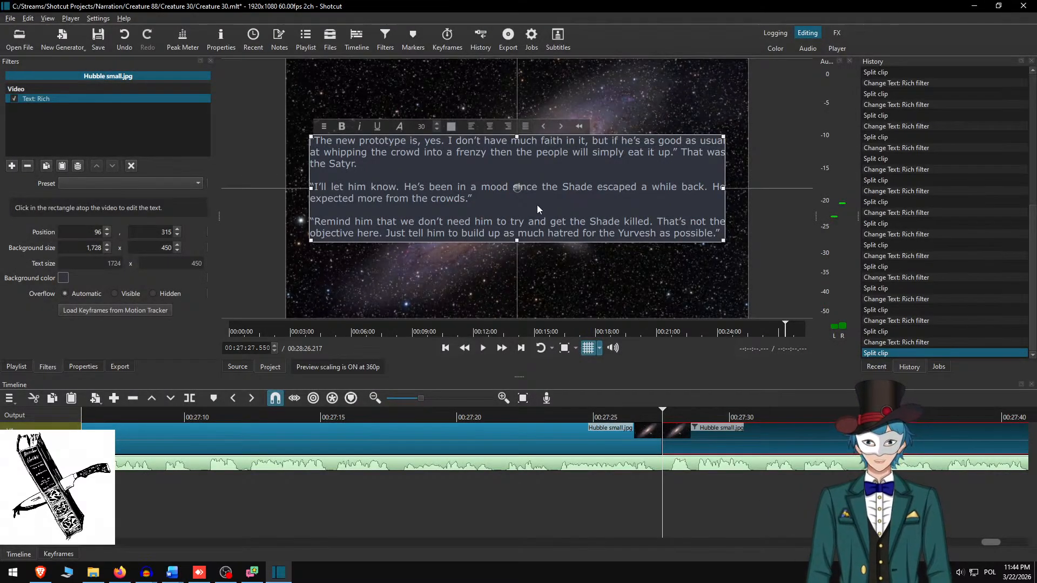
key("ctrl+a")
key("ctrl+v")
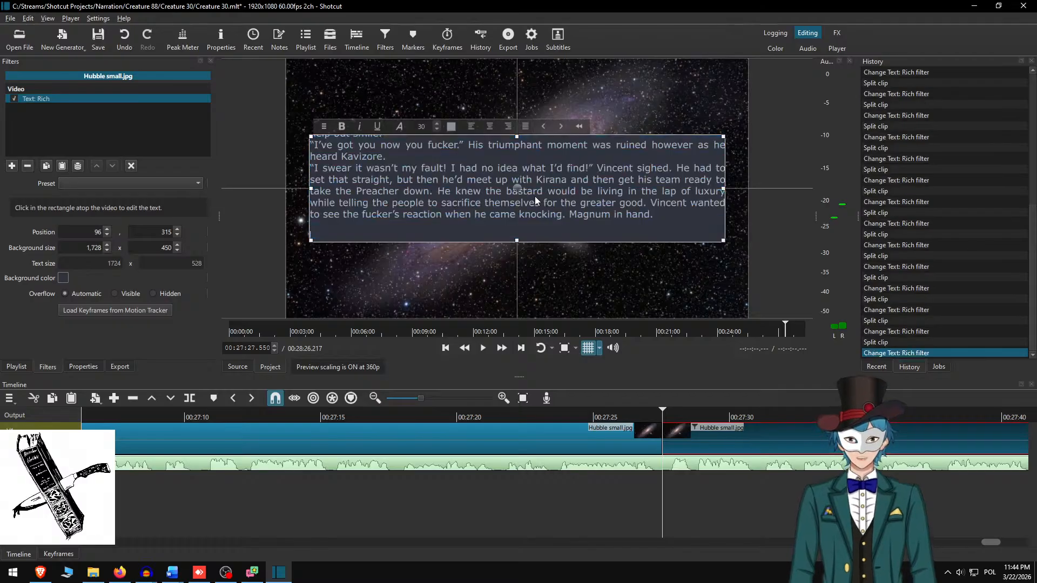
key("BackSpace")
key("BackSpace")
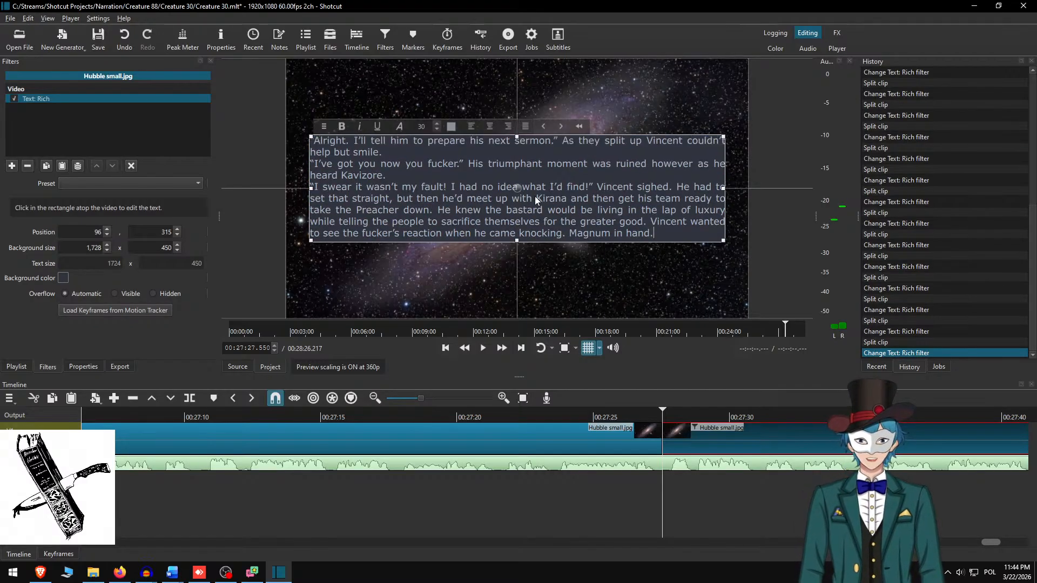
- Insert blank lines between the “Alright” passage's paragraphs, and refit the text box to height 550 at vertical position 265
key("Return")
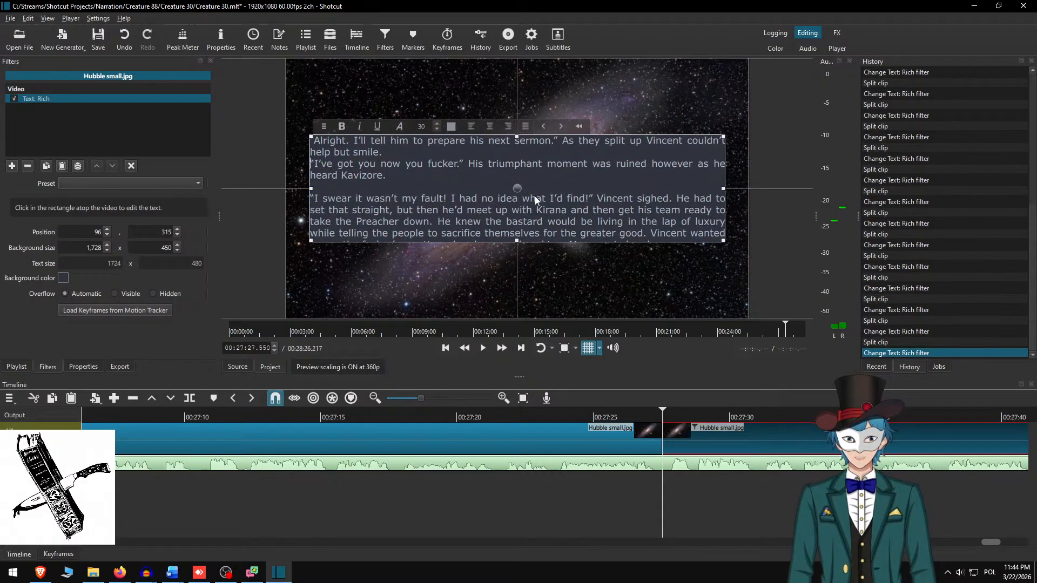
key("Up")
key("Up")
key("Return")
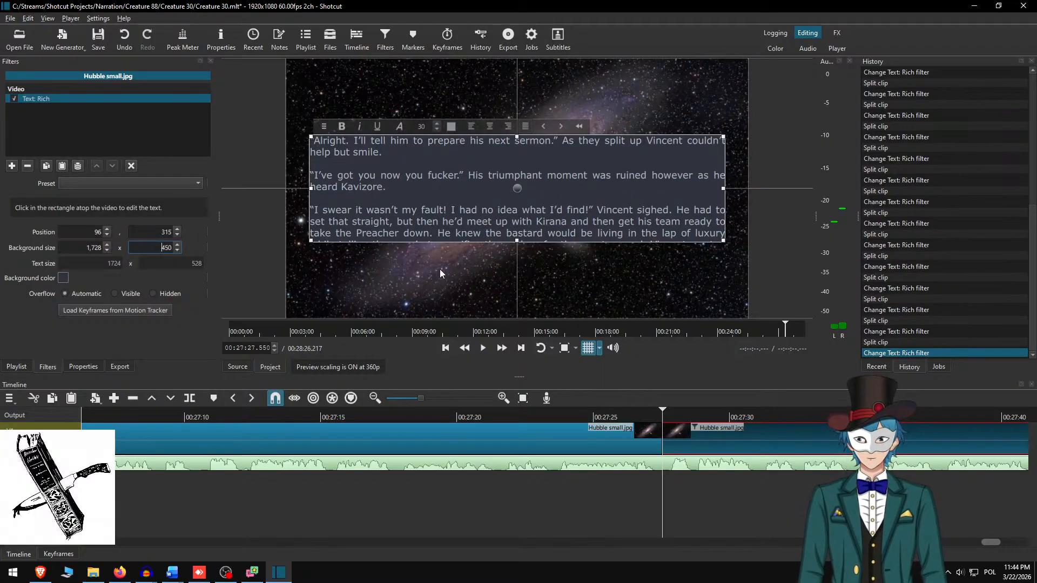
type("5")
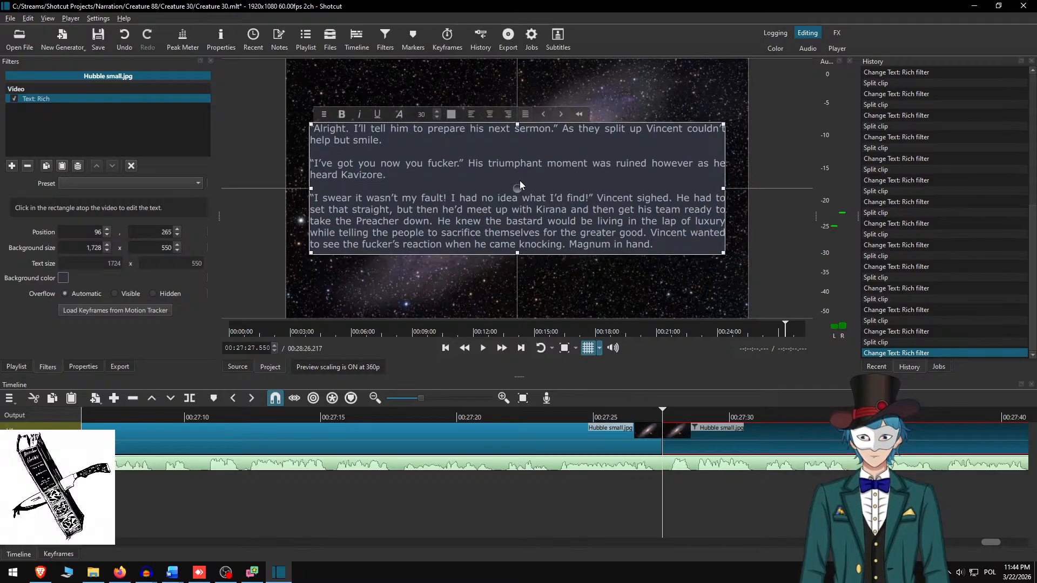
left_click(683, 427)
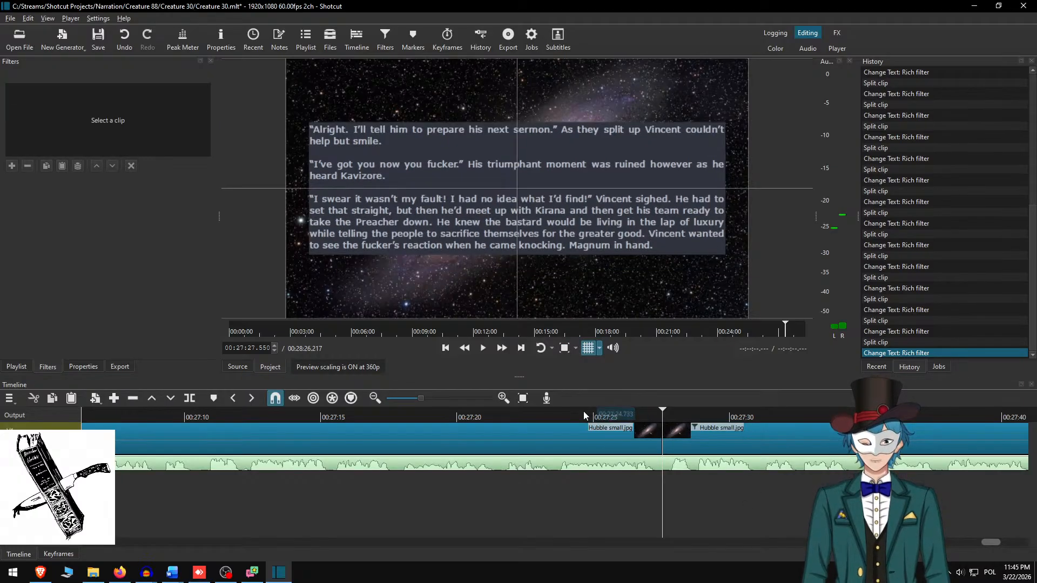
- Play through the final “Alright” passage and split the background clip where the narration audio ends, at 00:28:06.217
left_click(582, 413)
left_click(483, 349)
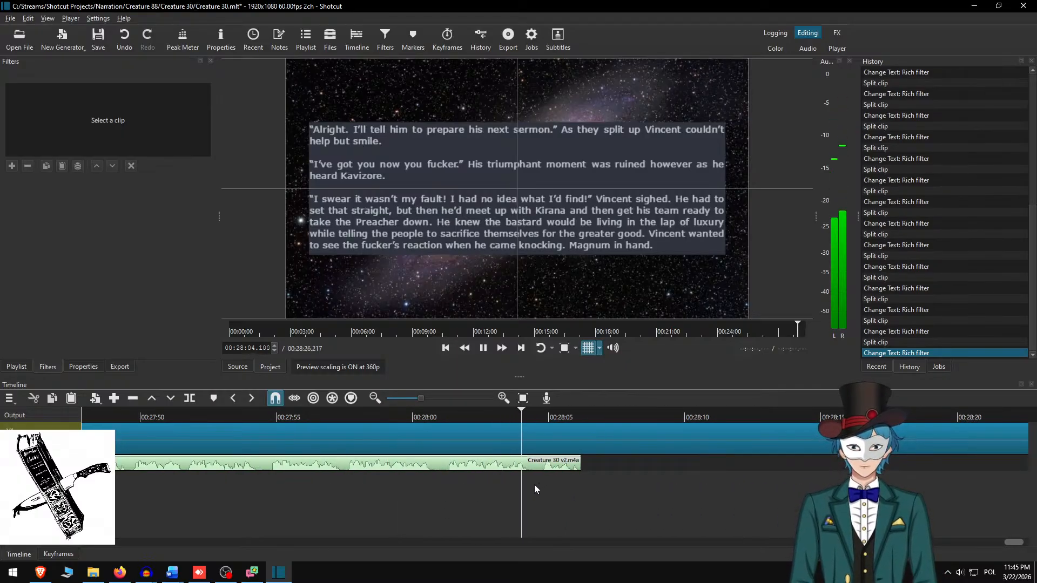
key("space")
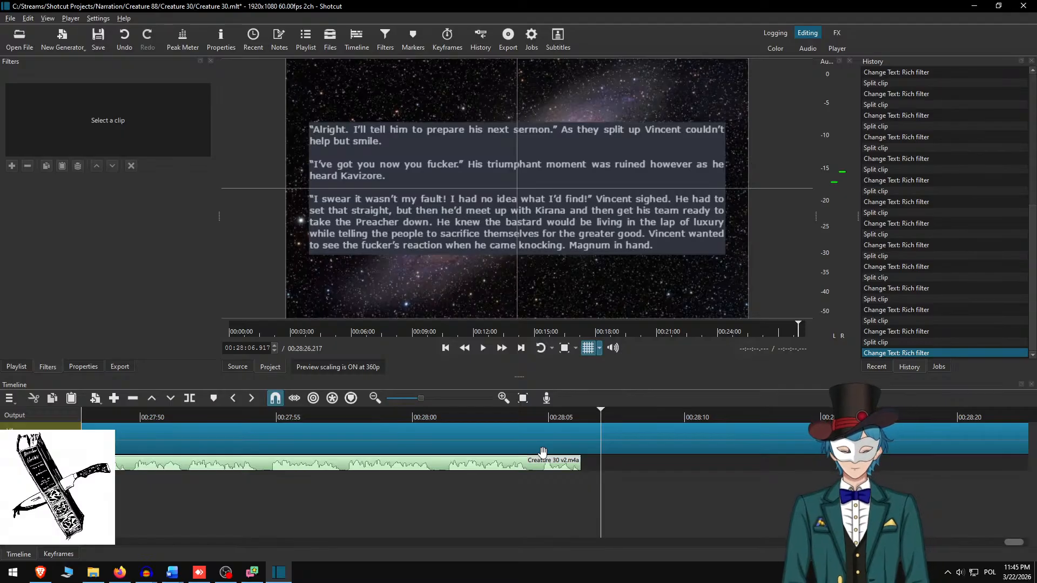
key("s")
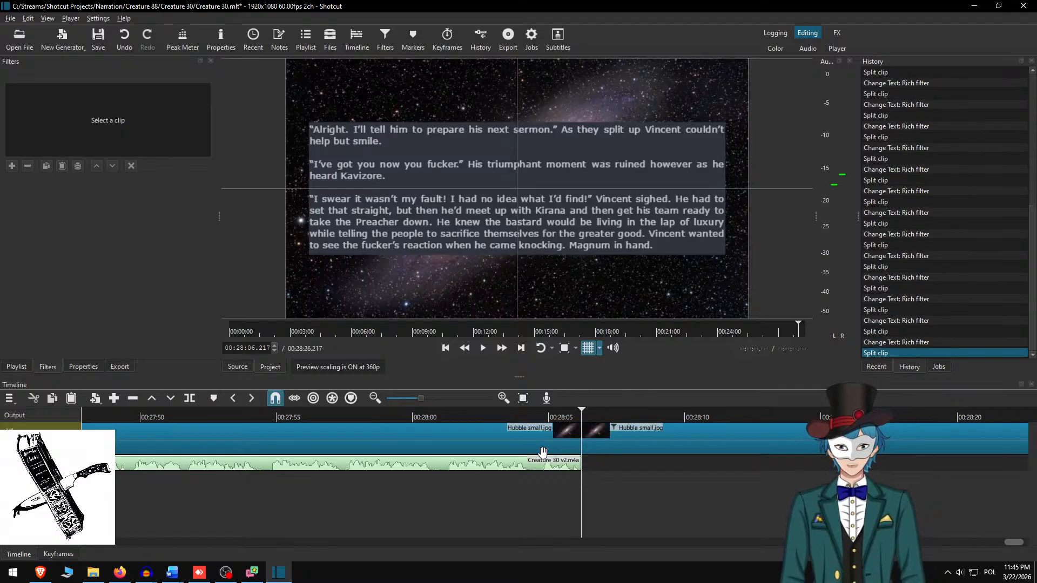
- Remove the Text: Rich filter from the last background clip after the narration and save the project
left_click(660, 425)
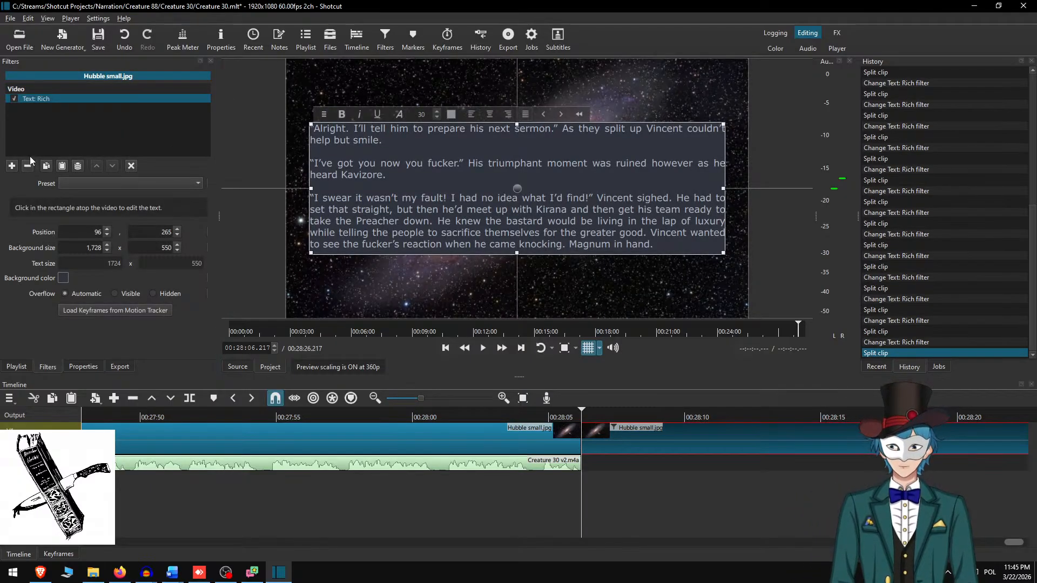
left_click(131, 165)
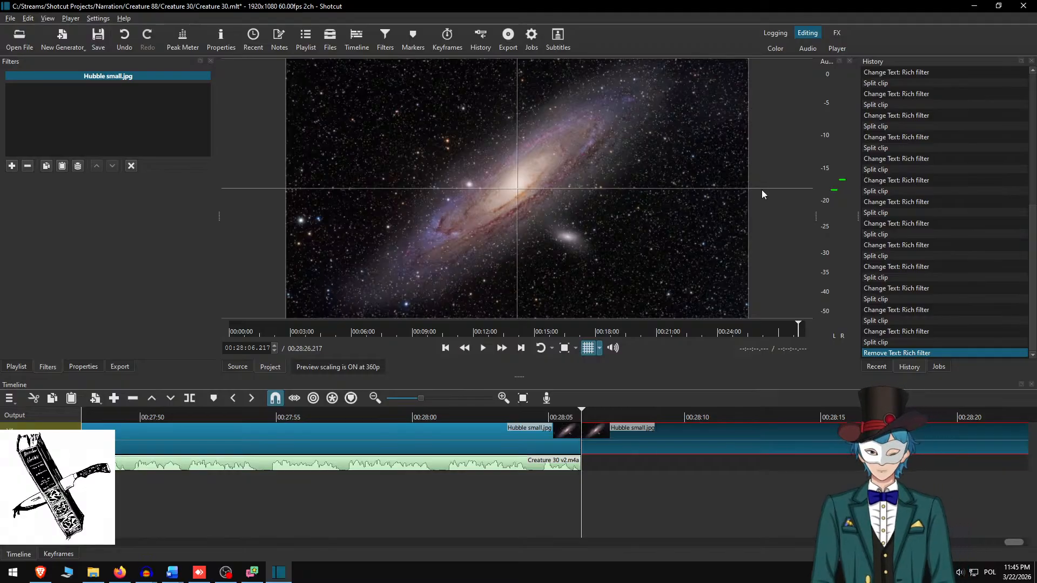
key("ctrl+s")
- Start exporting the video and browse to the Narration\Memories of Creature 88 folder on Local Disk (C:)
key("ctrl+e")
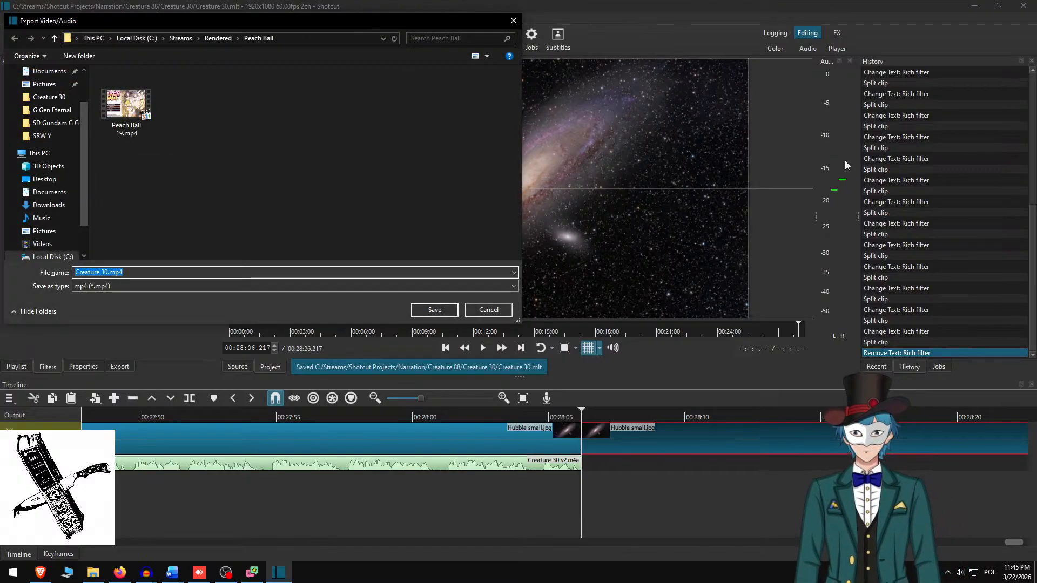
key("alt+Up")
key("alt+Up")
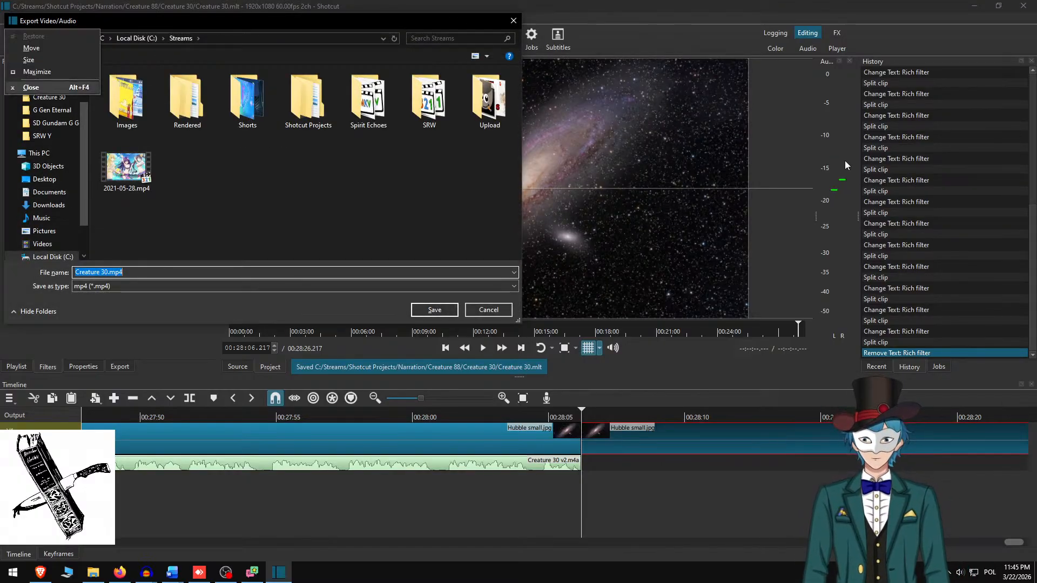
key("alt+Up")
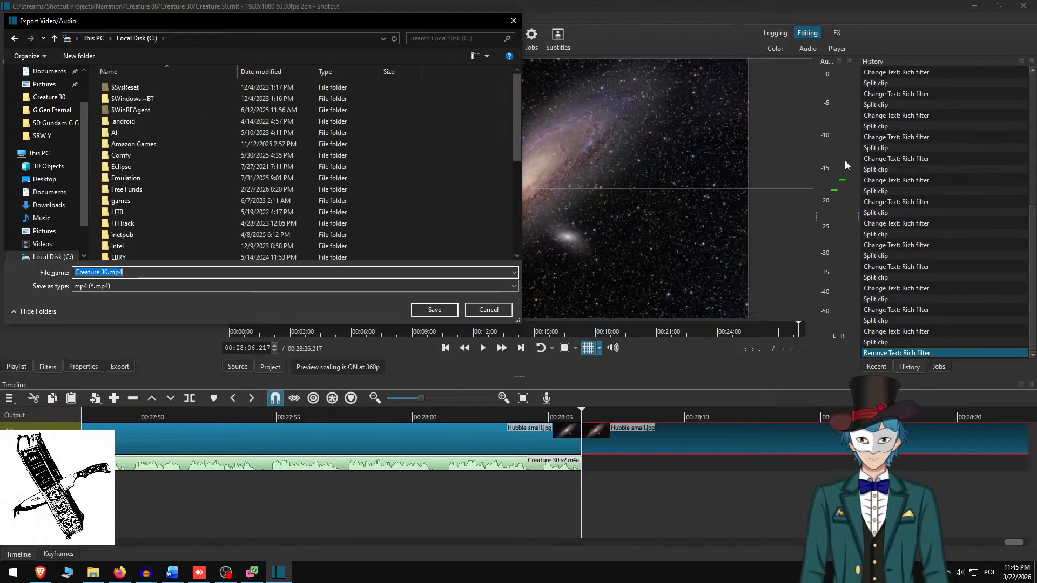
type("Narration")
key("Return")
type("o")
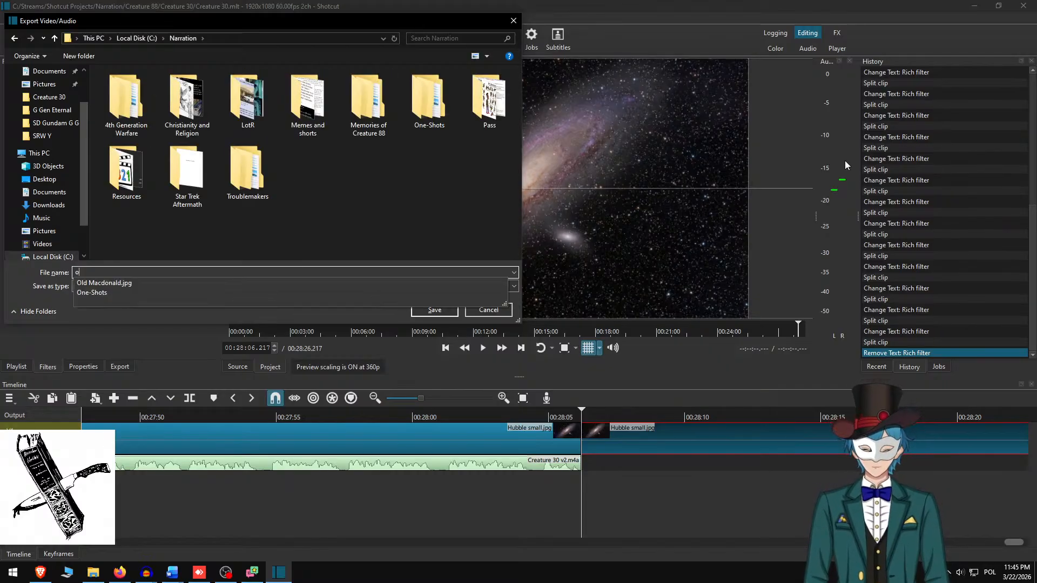
key("BackSpace")
type("memo")
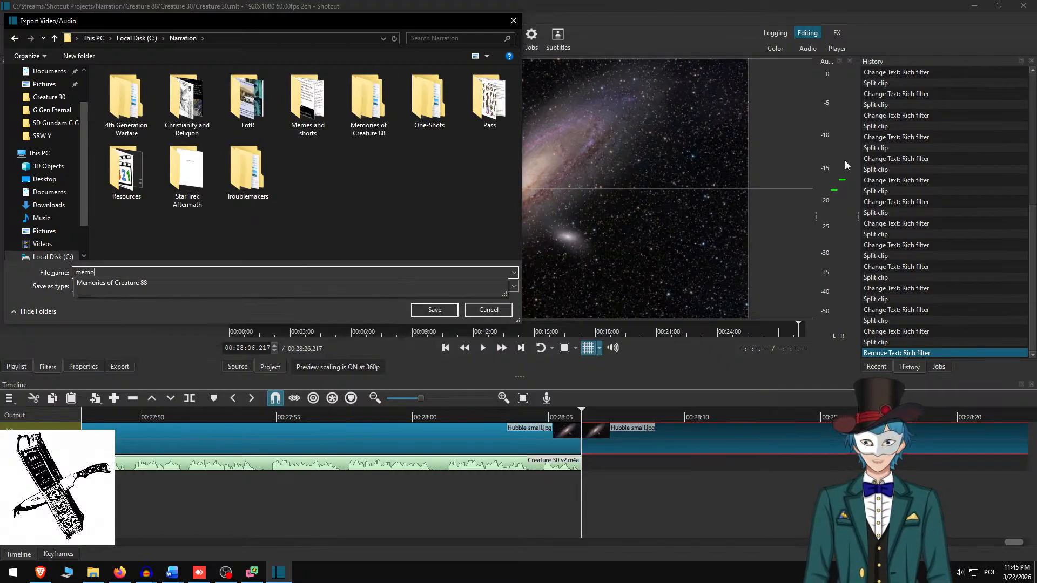
key("Down")
key("Return")
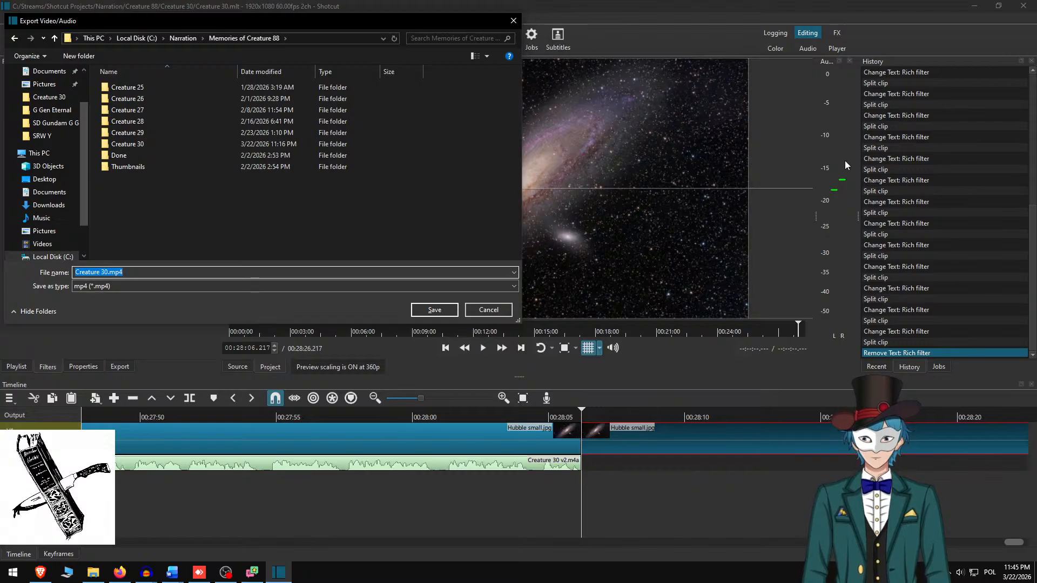
- Export the video as Creature 30.mp4 into the Creature 30 folder
type("c")
key("Up")
key("Return")
key("Return")
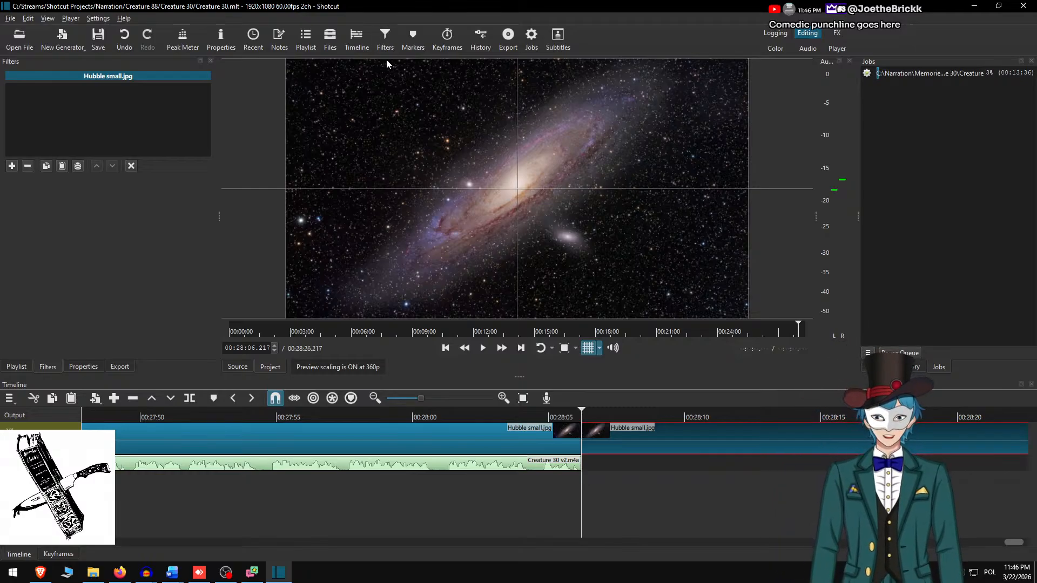
- Save the project and begin a new one with its projects folder set to Shotcut Projects\Narration\Troublemakers
scroll(743, 468, "right", 3)
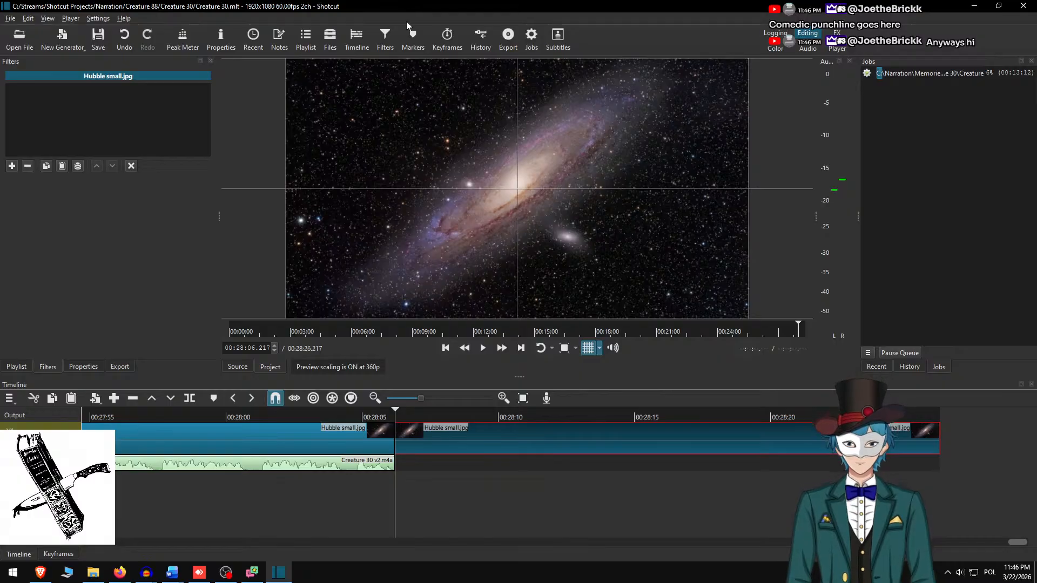
key("ctrl+s")
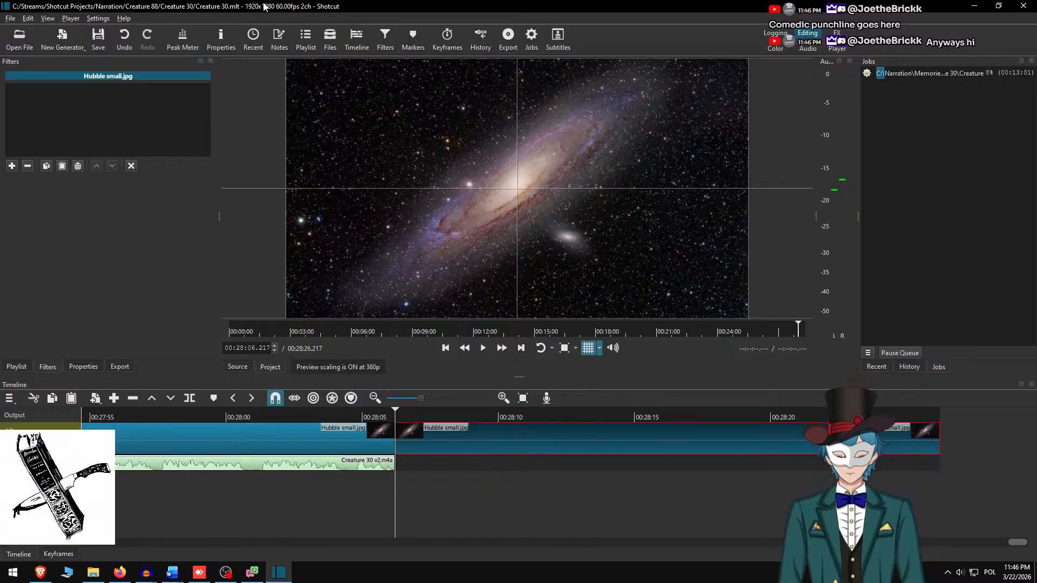
key("ctrl+n")
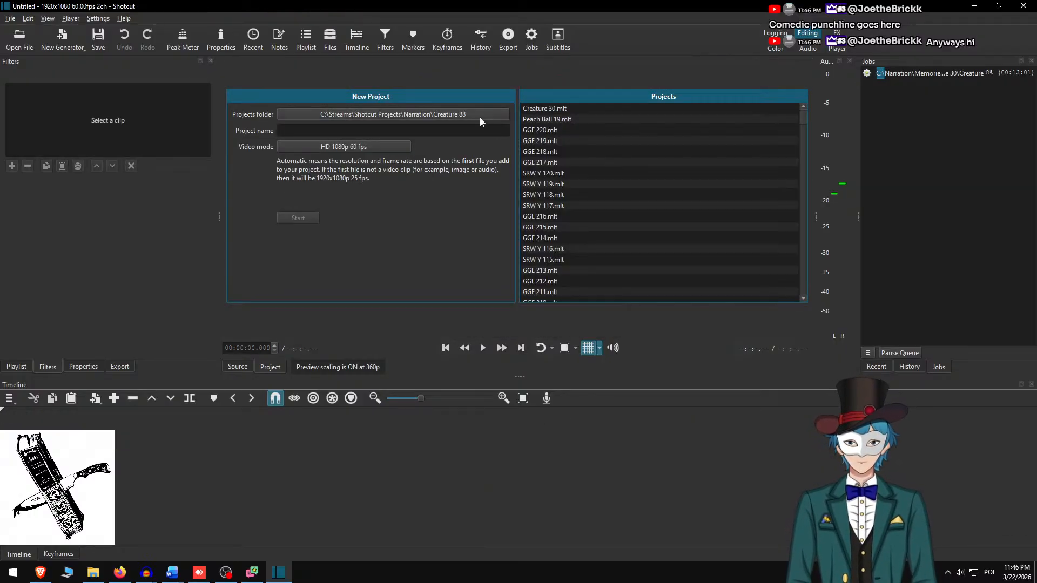
left_click(479, 119)
left_click(269, 40)
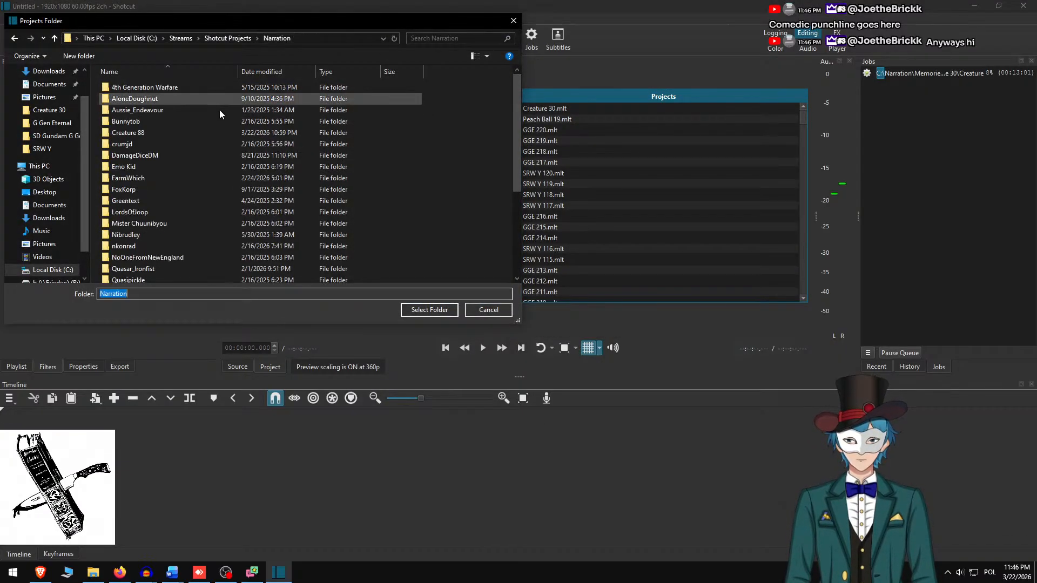
left_click(215, 114)
key("t")
key("t")
key("Return")
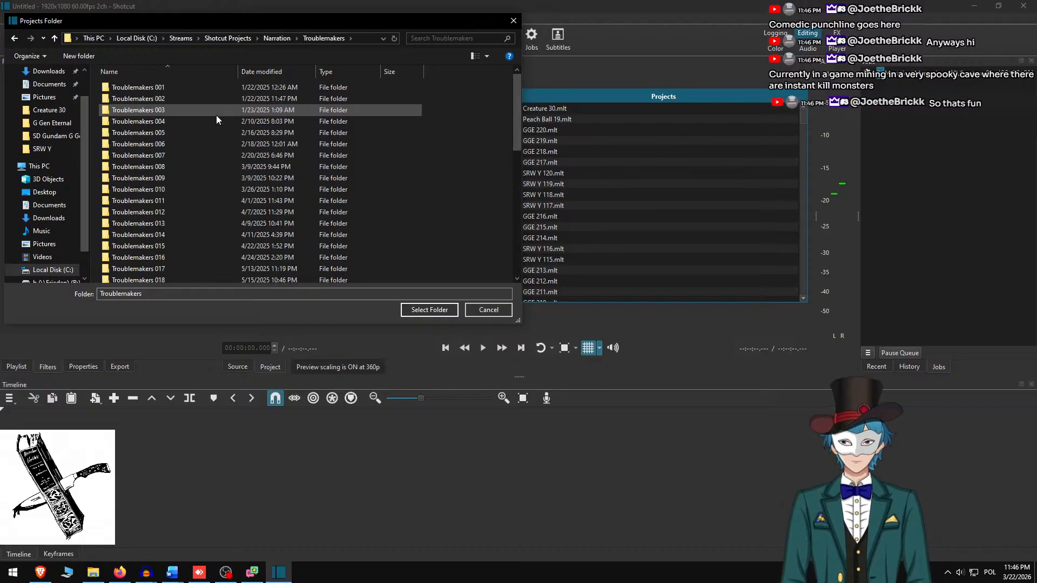
scroll(367, 233, "down", 5)
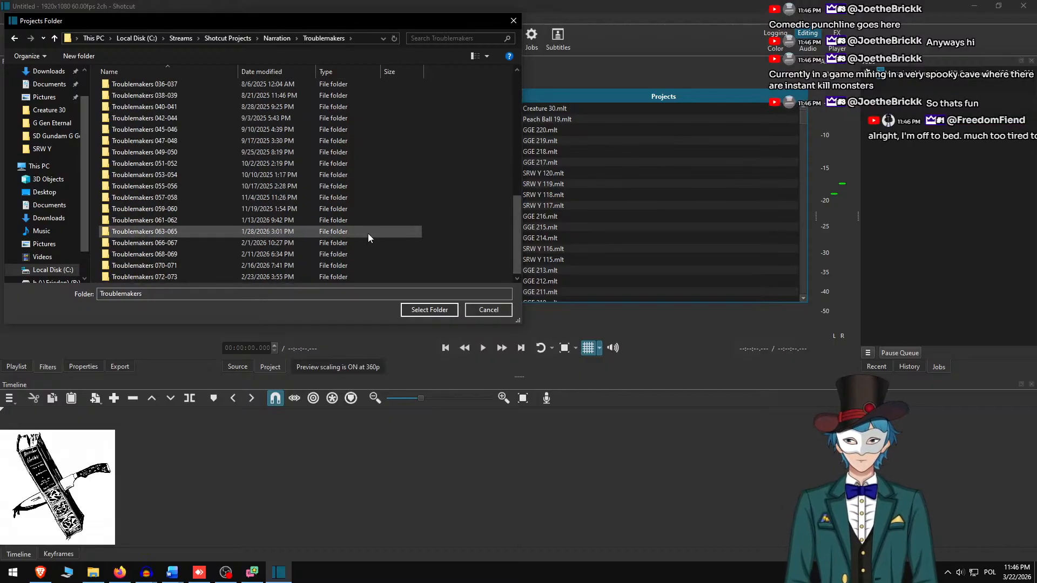
left_click(428, 310)
- Name the new project Troublemakers 074-075, check the existing folders in its projects folder, and create it
left_click(348, 133)
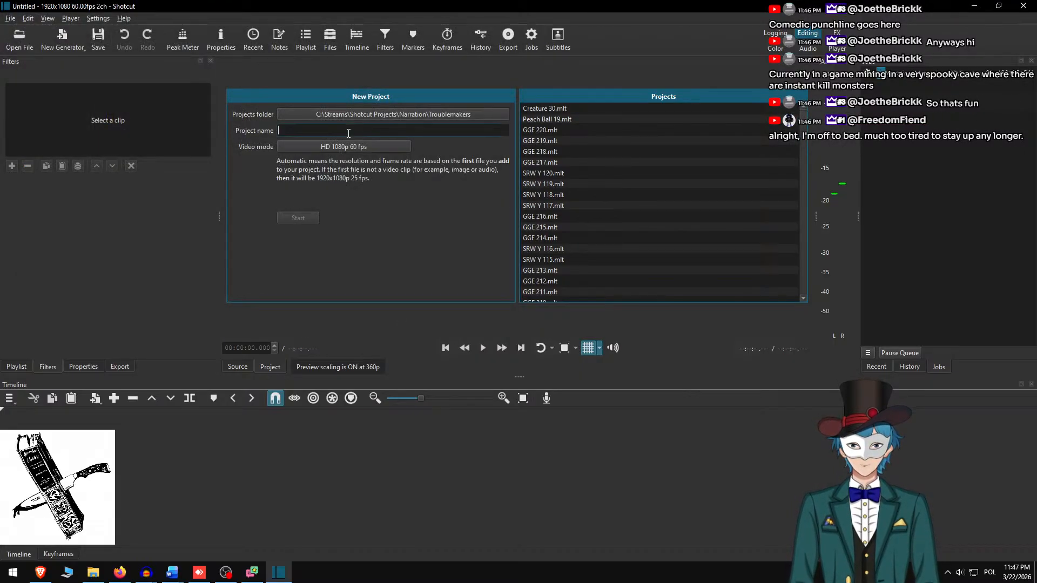
type("Troublemaker")
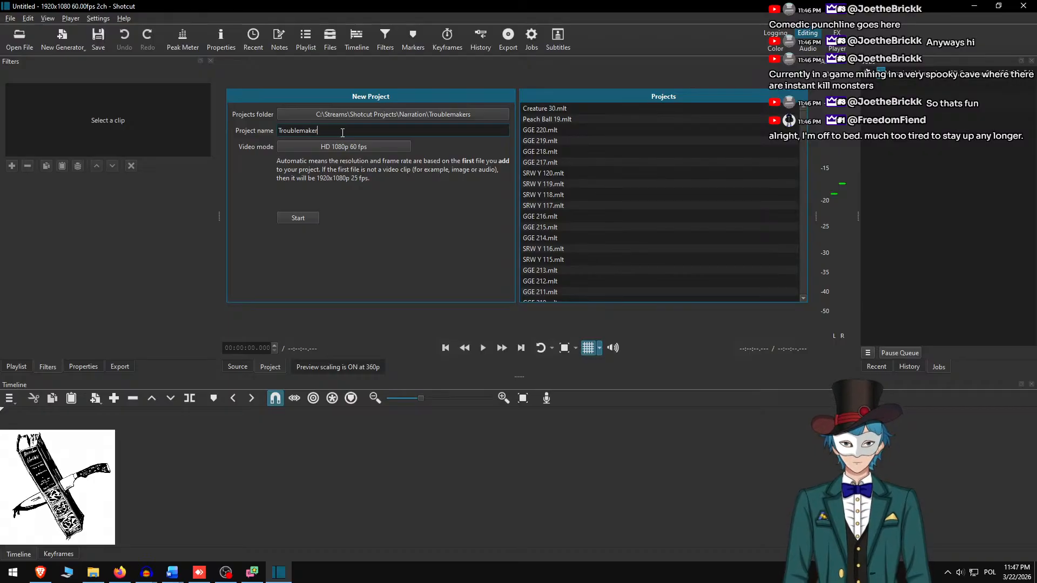
type("s 074")
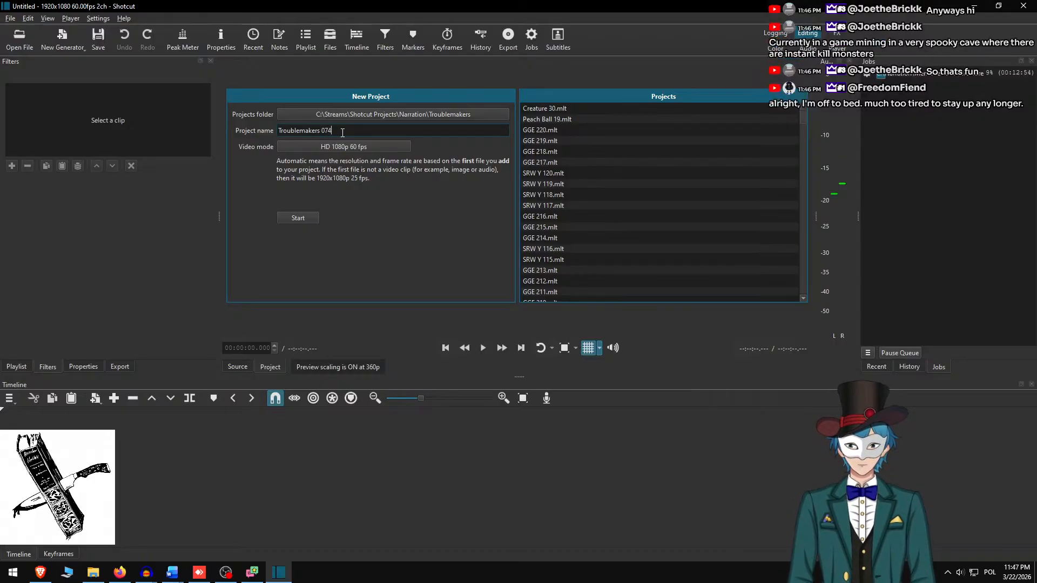
type("-075")
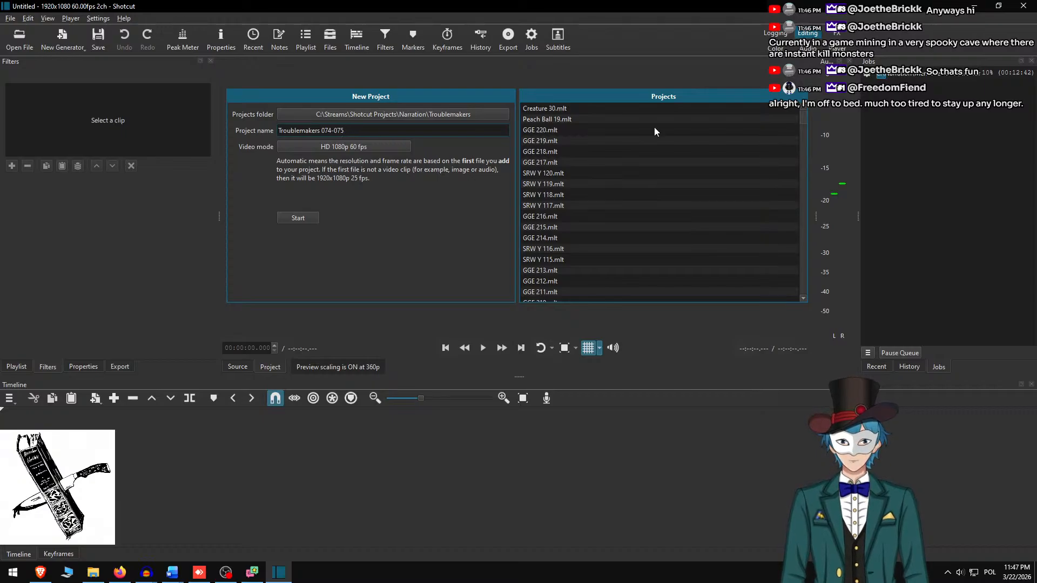
left_click(340, 115)
scroll(405, 190, "down", 10)
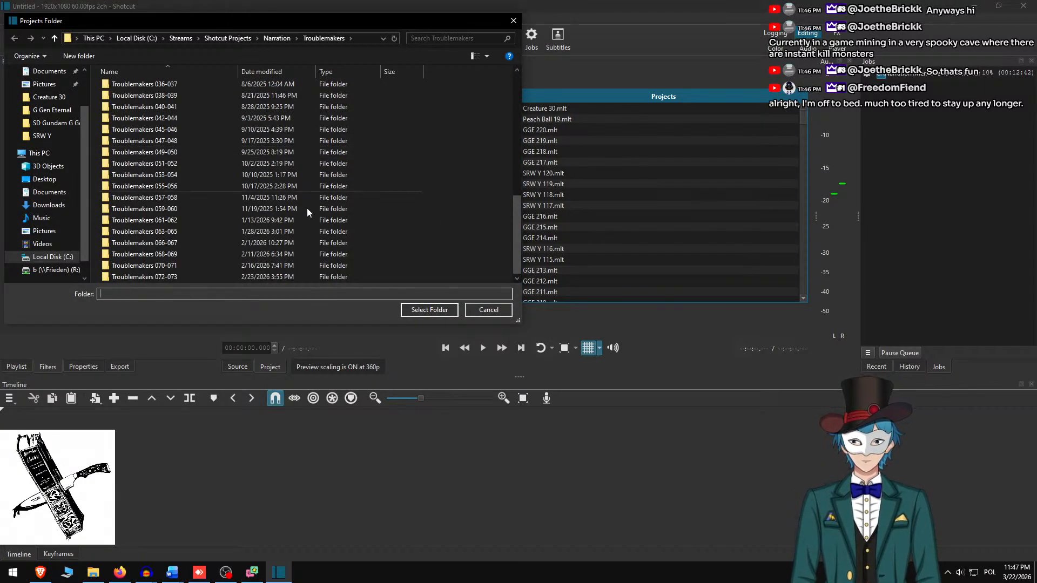
left_click(427, 311)
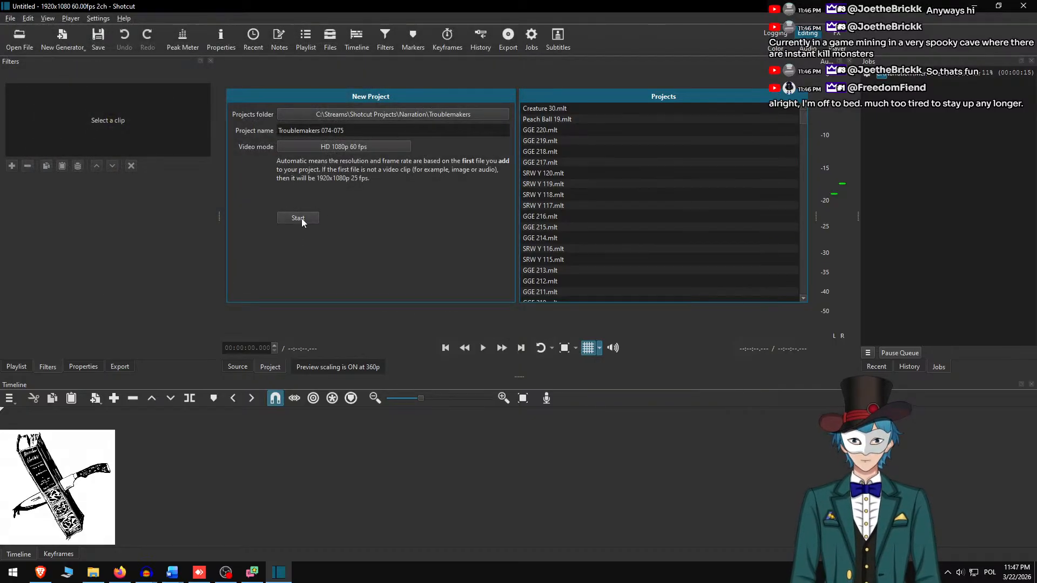
left_click(301, 218)
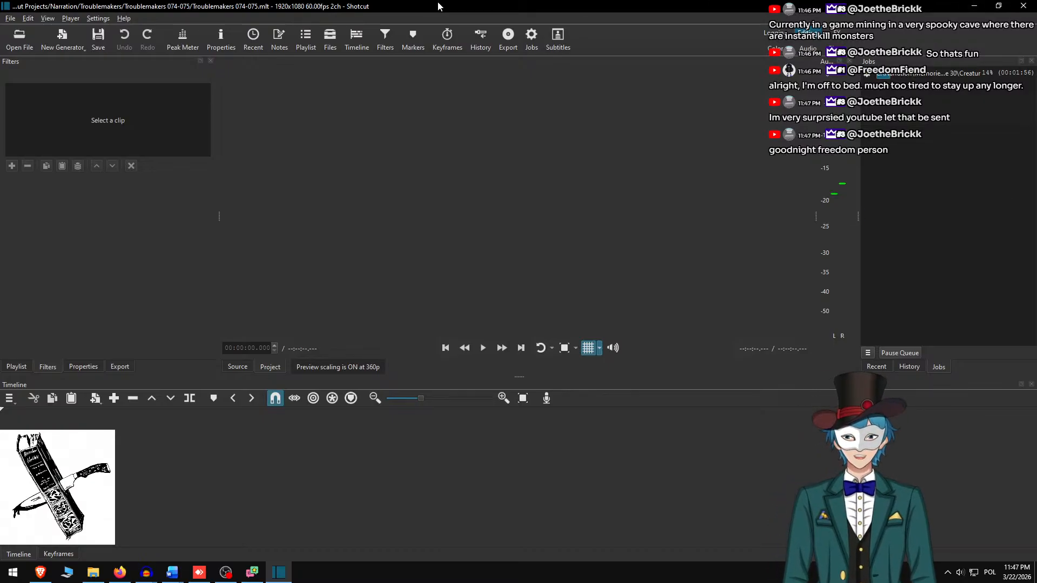
- Begin opening a media file and browse to the Narration folder on Local Disk (C:)
key("ctrl+o")
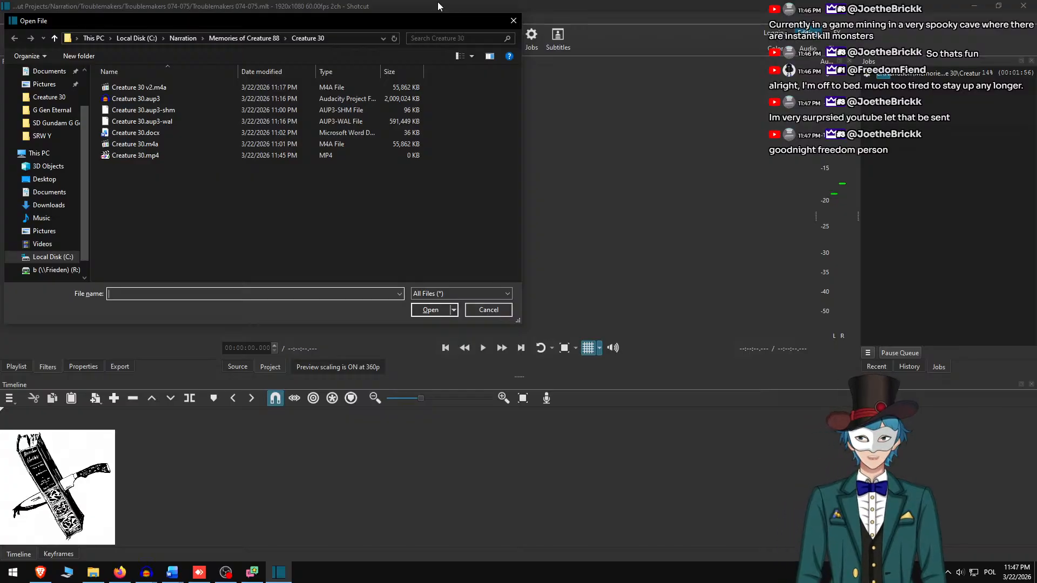
key("alt+Up")
key("alt+Up")
type("Tr")
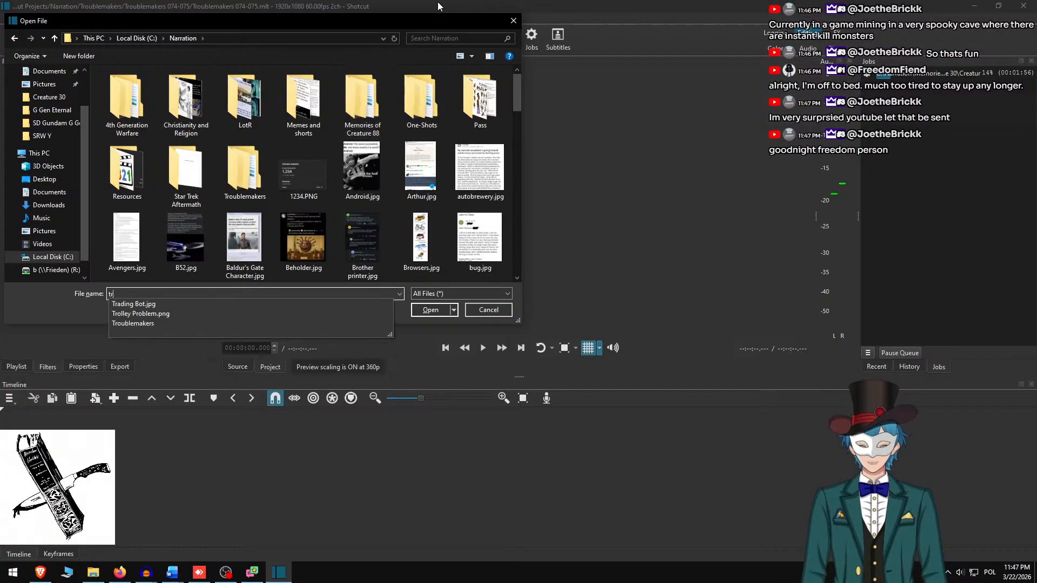
key("Down")
key("Down")
key("Down")
key("Return")
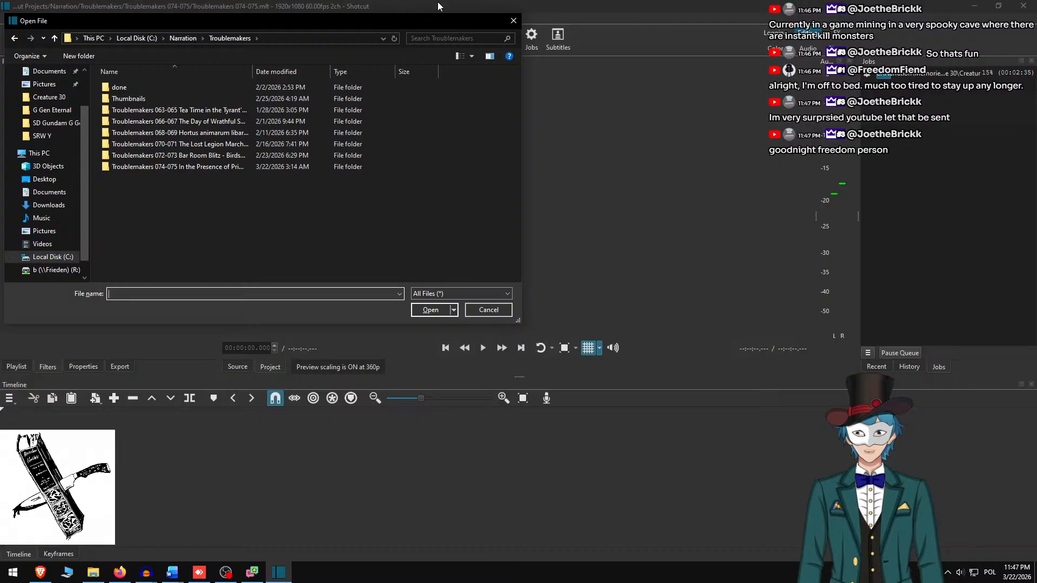
key("alt+Up")
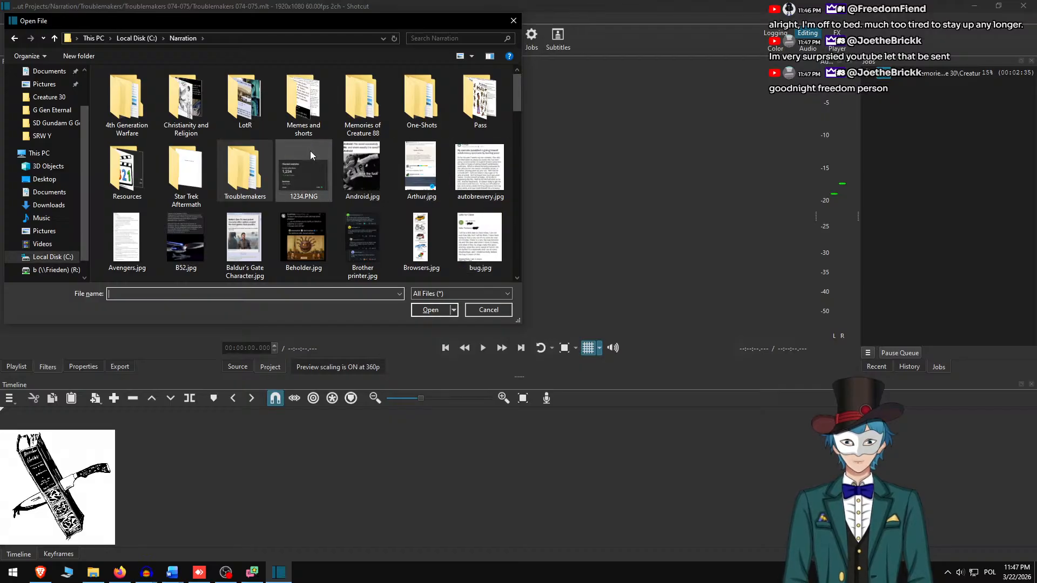
- Open the background image Hubble small.jpg from the Narration folder and add it to the empty timeline
left_click(352, 150)
type("hu")
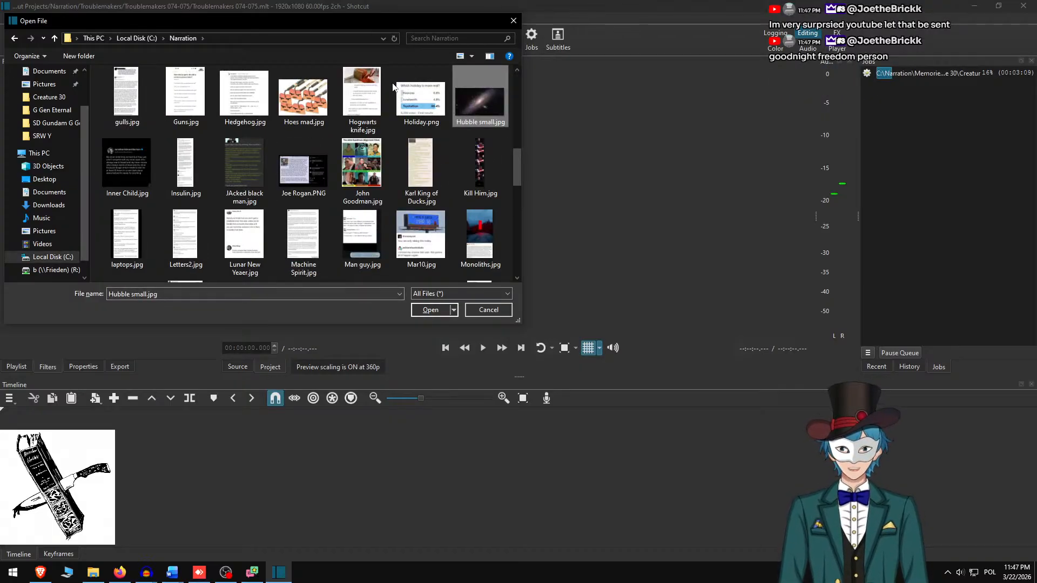
key("Return")
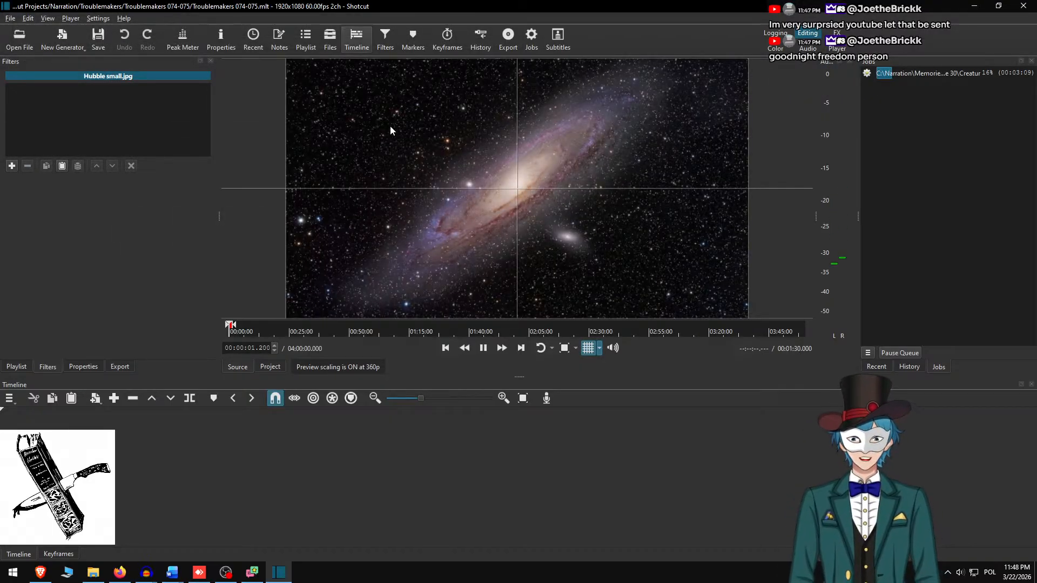
left_click_drag(391, 128, 358, 468)
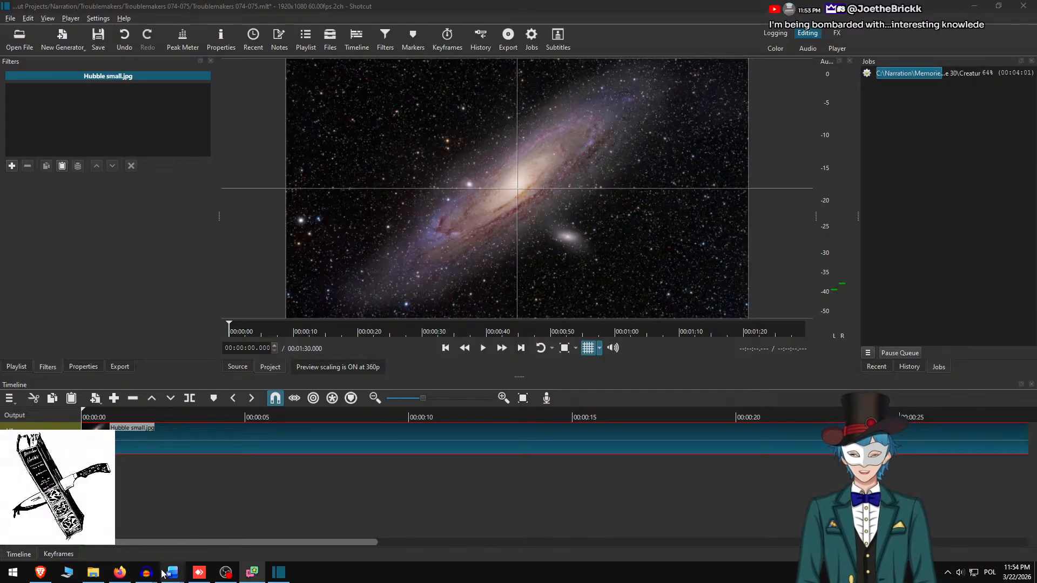
- Switch to the Creature 30.docx script in Word, undo all the passage deletions until the full text is back, then save and close it
mouse_move(171, 577)
left_click(70, 532)
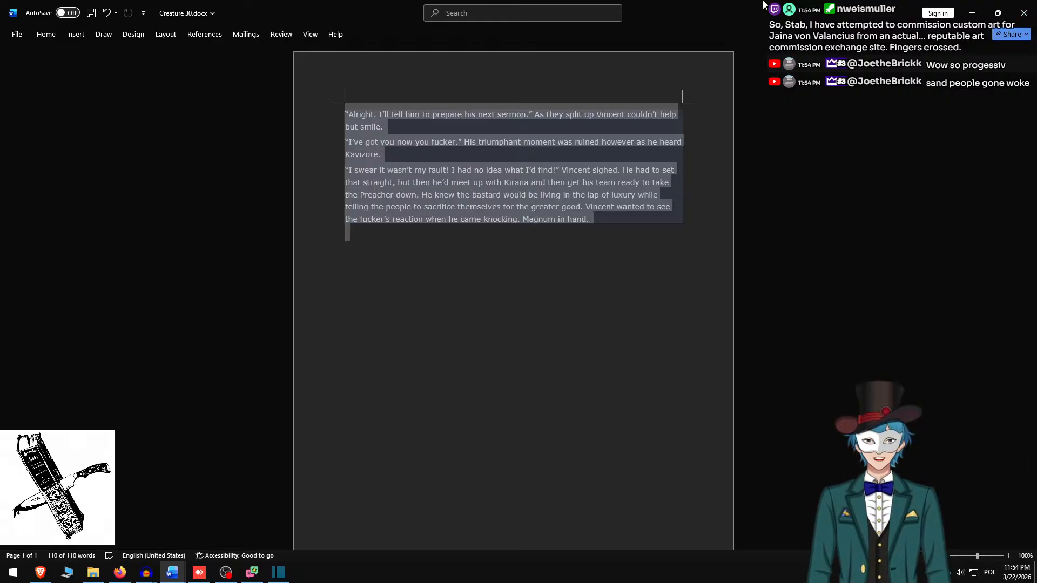
left_click(532, 195)
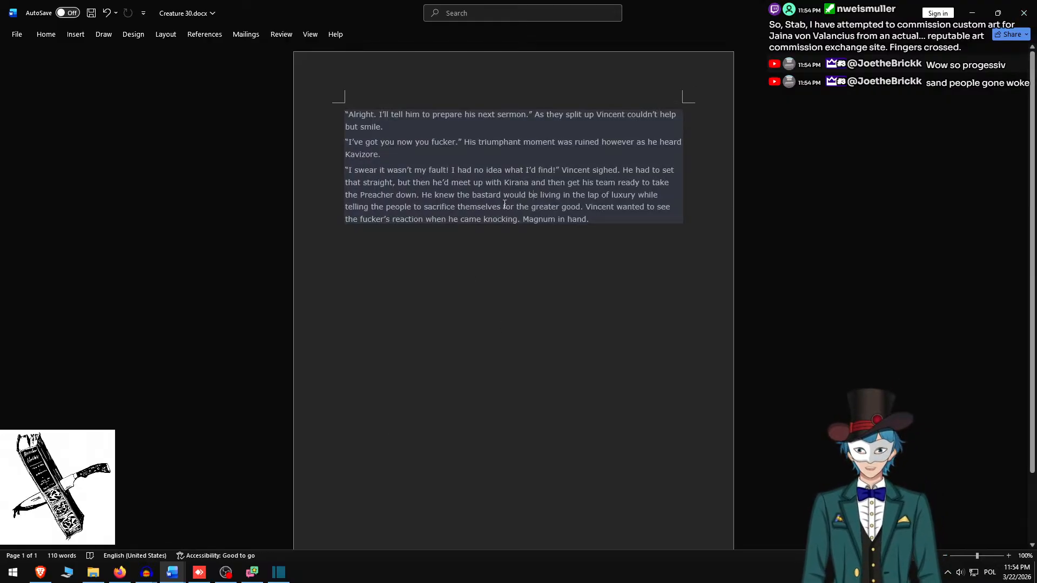
key("ctrl+z")
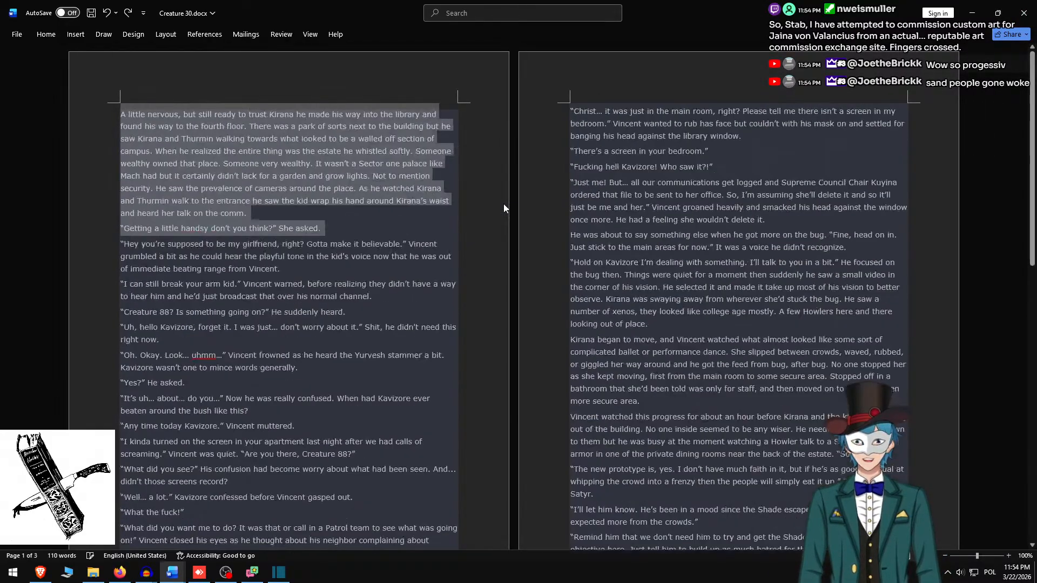
key("ctrl+z")
key("ctrl+z")
key("ctrl+z")
key("ctrl+z")
key("ctrl+z")
key("ctrl+z")
key("ctrl+z")
key("ctrl+z")
key("ctrl+z")
key("ctrl+z")
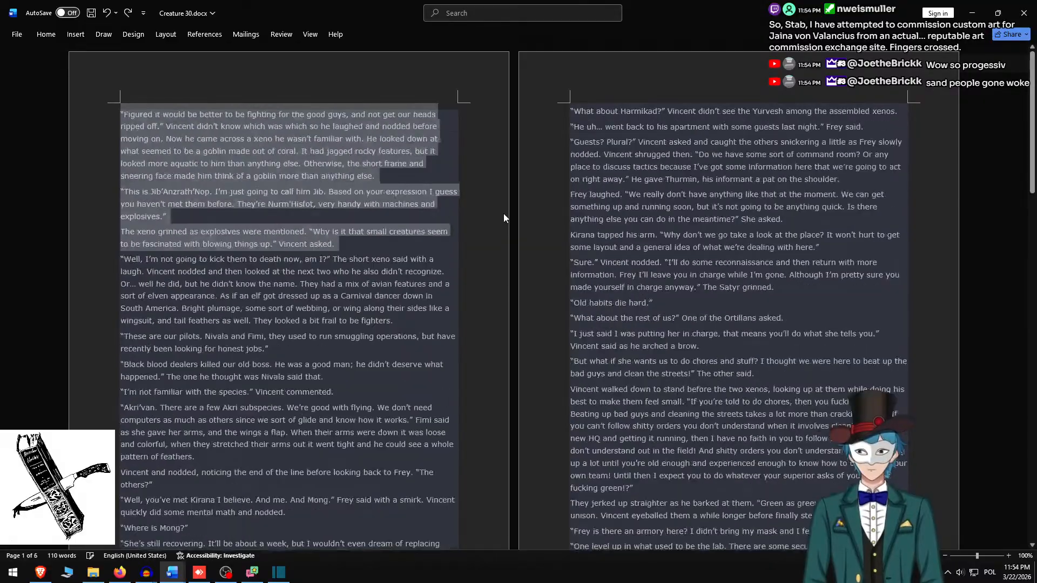
key("ctrl+z")
key("ctrl+z")
key("ctrl+z")
key("ctrl+z")
key("ctrl+z")
key("ctrl+z")
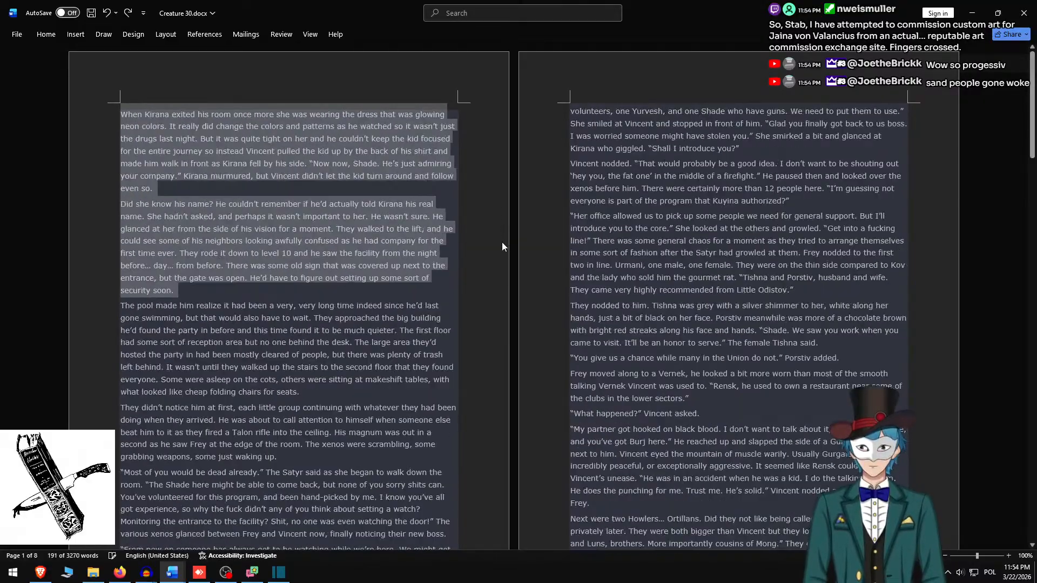
key("ctrl+z")
key("ctrl+z")
key("ctrl+z")
key("ctrl+z")
key("ctrl+z")
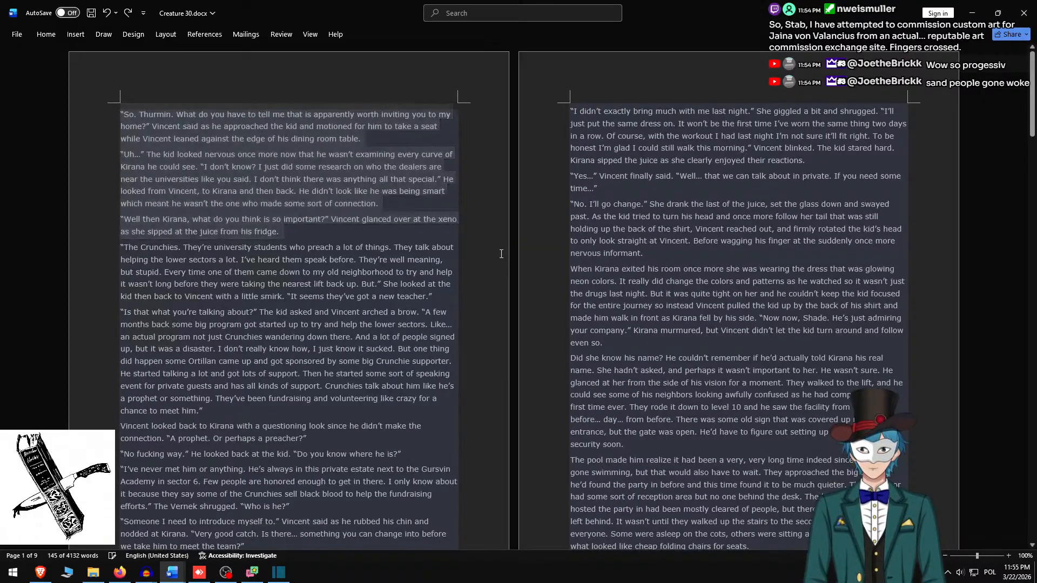
key("ctrl+z")
key("ctrl+z")
key("ctrl+z")
key("ctrl+z")
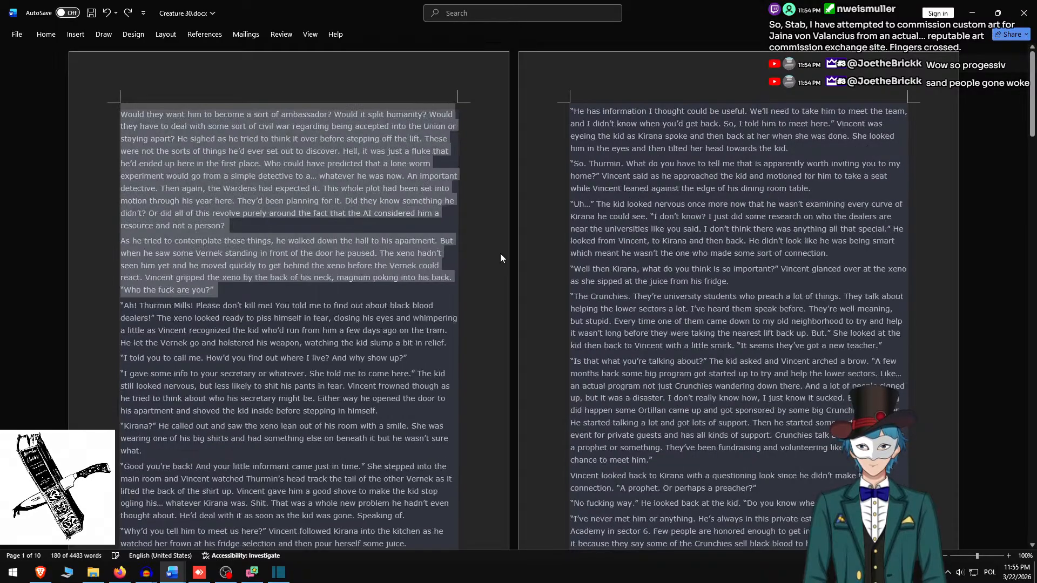
key("ctrl+z")
key("ctrl+z")
key("ctrl+z")
key("ctrl+s")
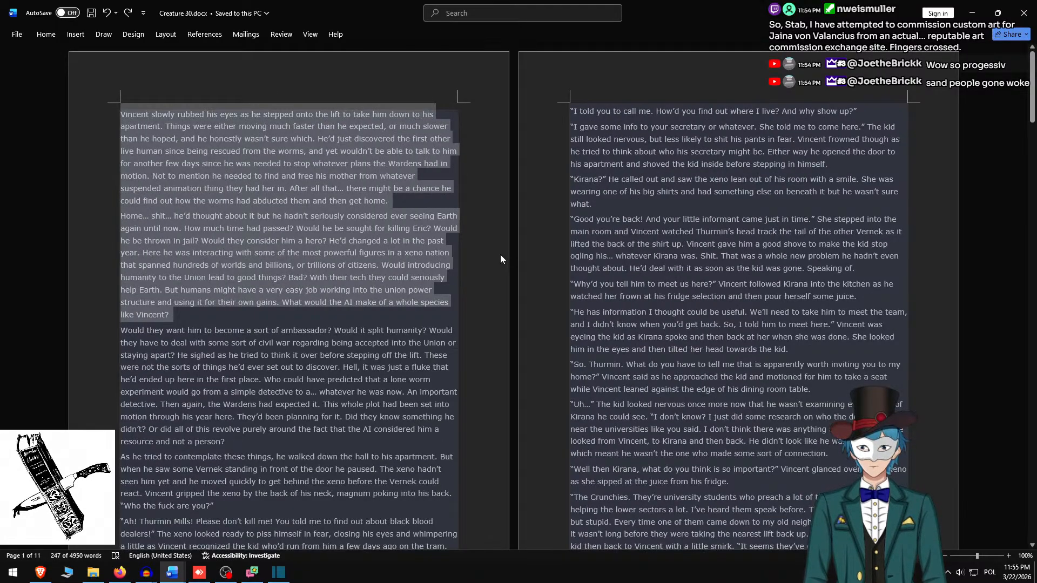
left_click(1032, 4)
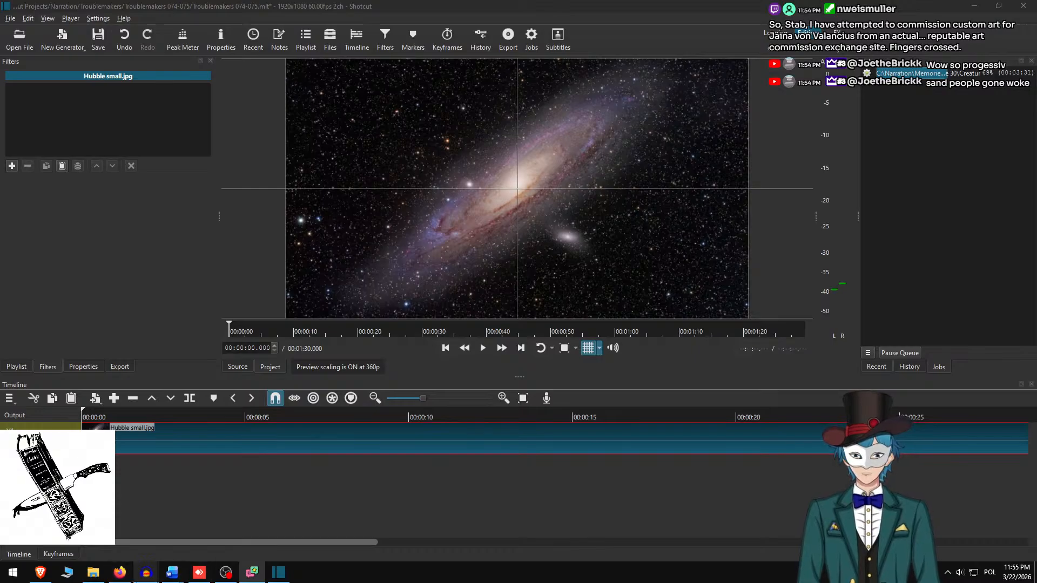
- Switch to Audacity and move its recording window onto this display, maximized
mouse_move(145, 572)
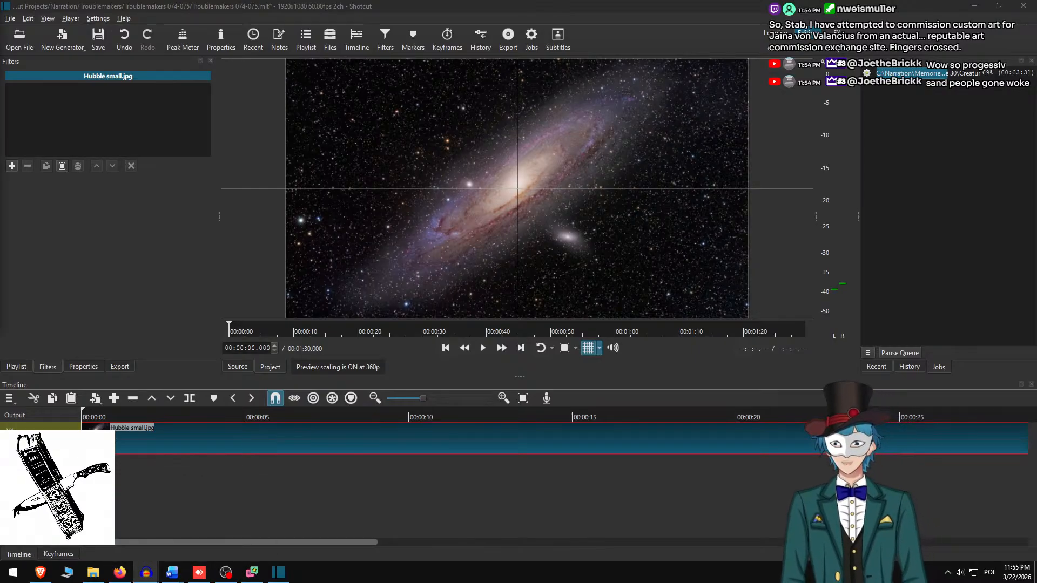
left_click_drag(0, 178, 540, 0)
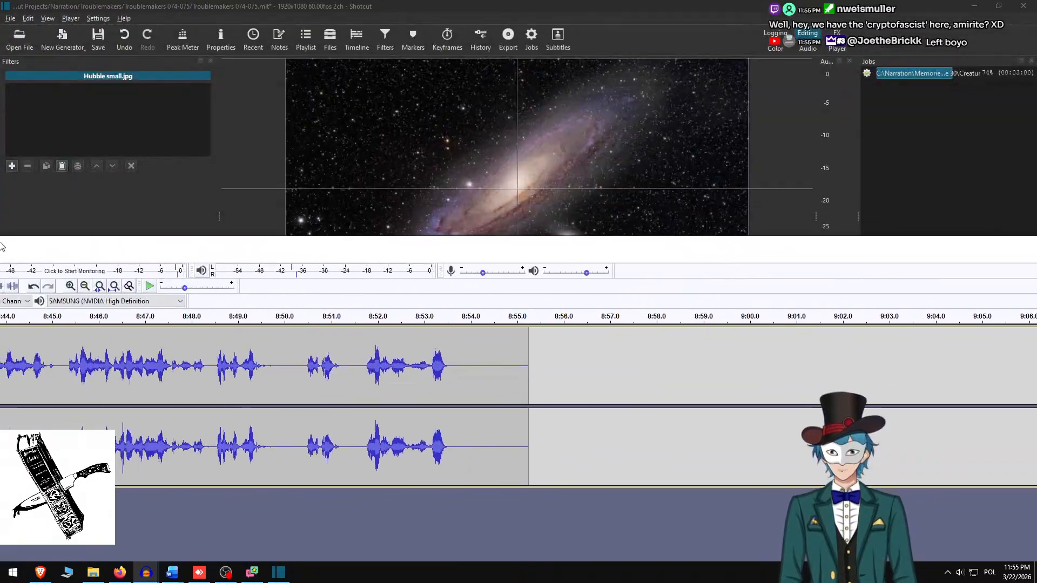
left_click_drag(0, 245, 107, 1)
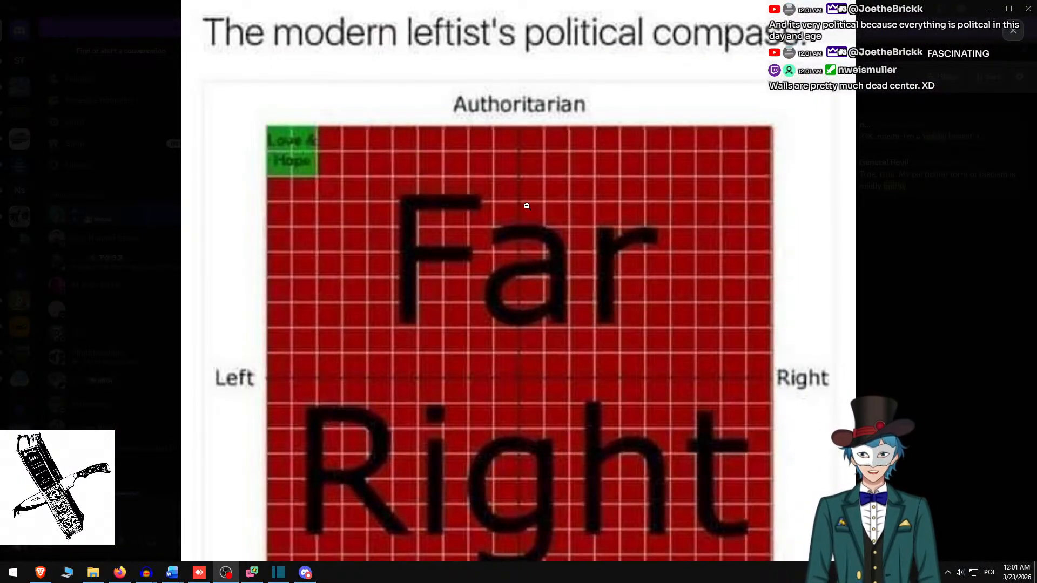
scroll(530, 202, "down", 2)
scroll(542, 218, "down", 1)
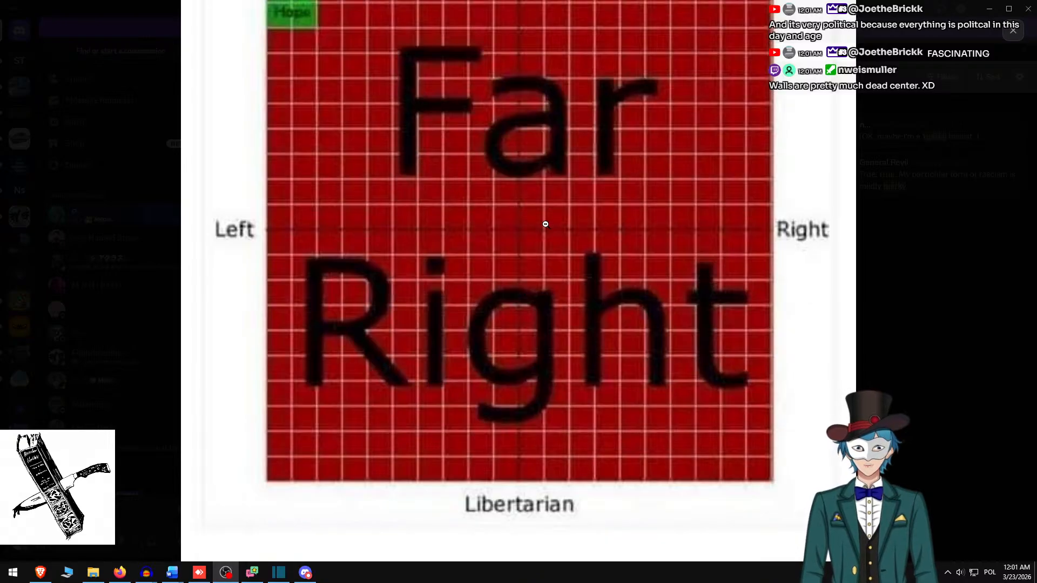
scroll(544, 218, "up", 2)
scroll(548, 203, "up", 1)
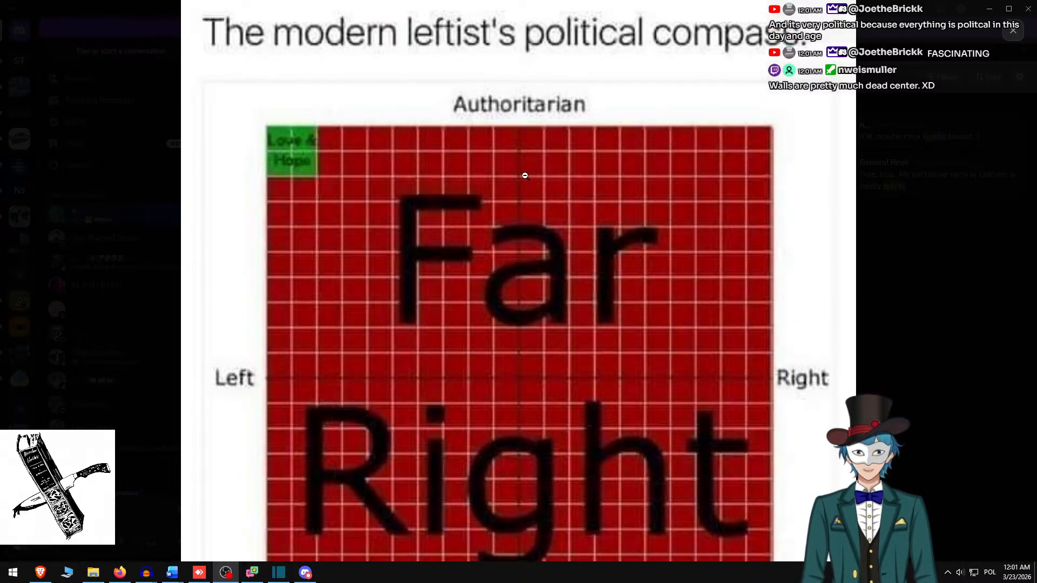
scroll(537, 161, "down", 2)
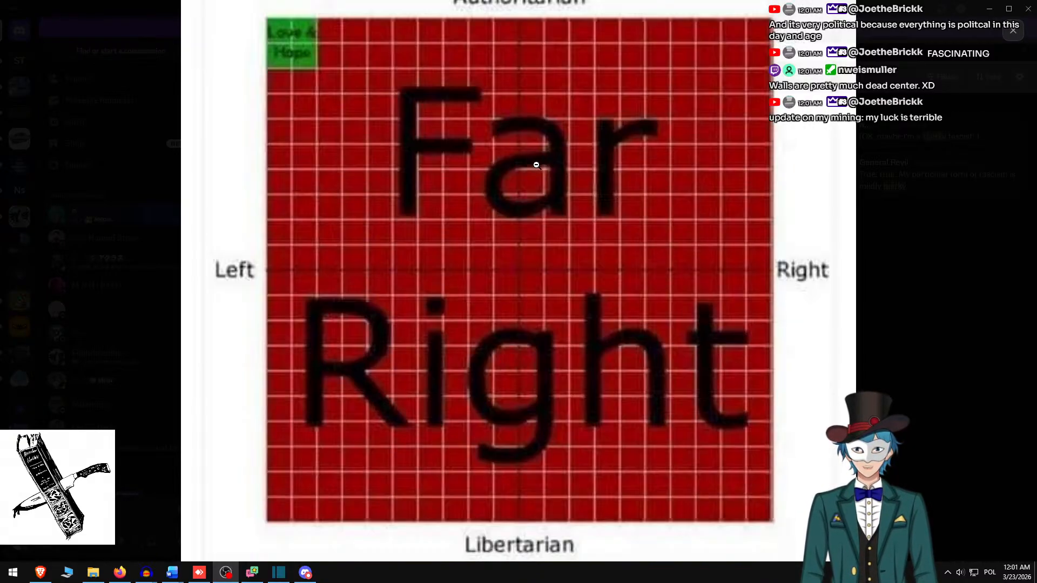
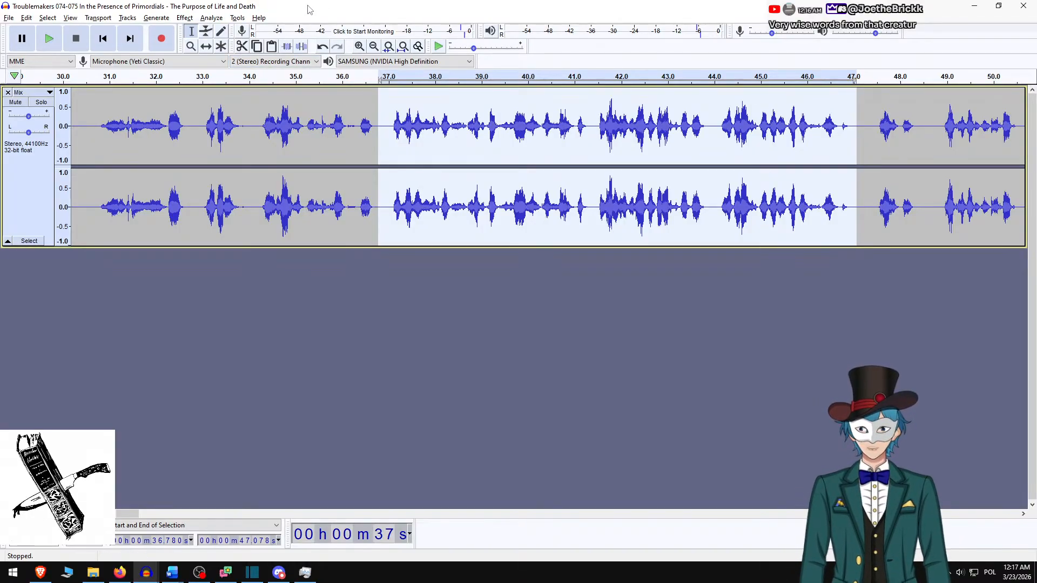
- Switch to Shotcut, add the Troublemakers 074-075 v2.m4a narration on a new audio track, and remove the gap before the clip
left_click(252, 571)
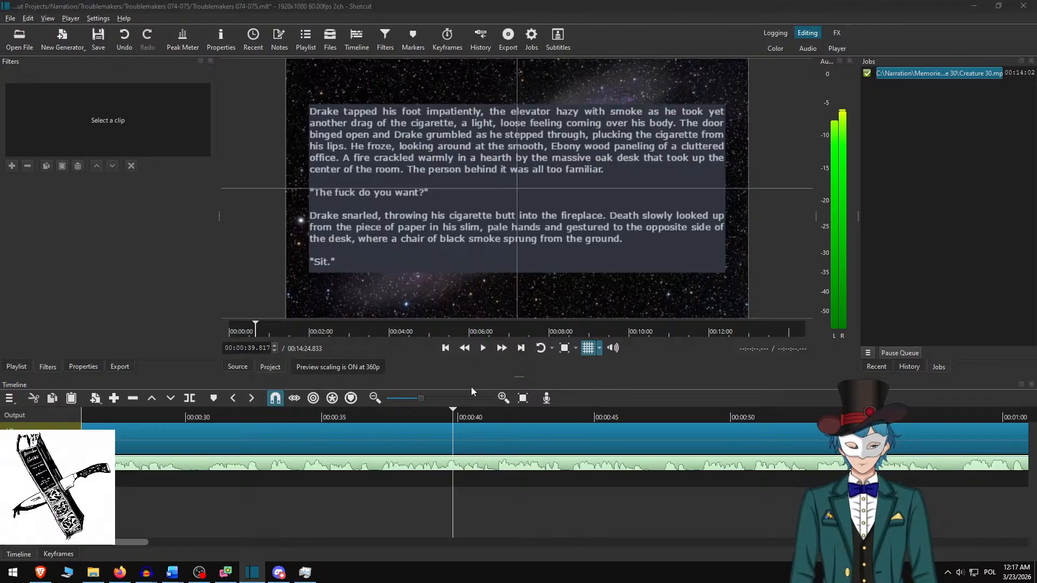
key("ctrl+o")
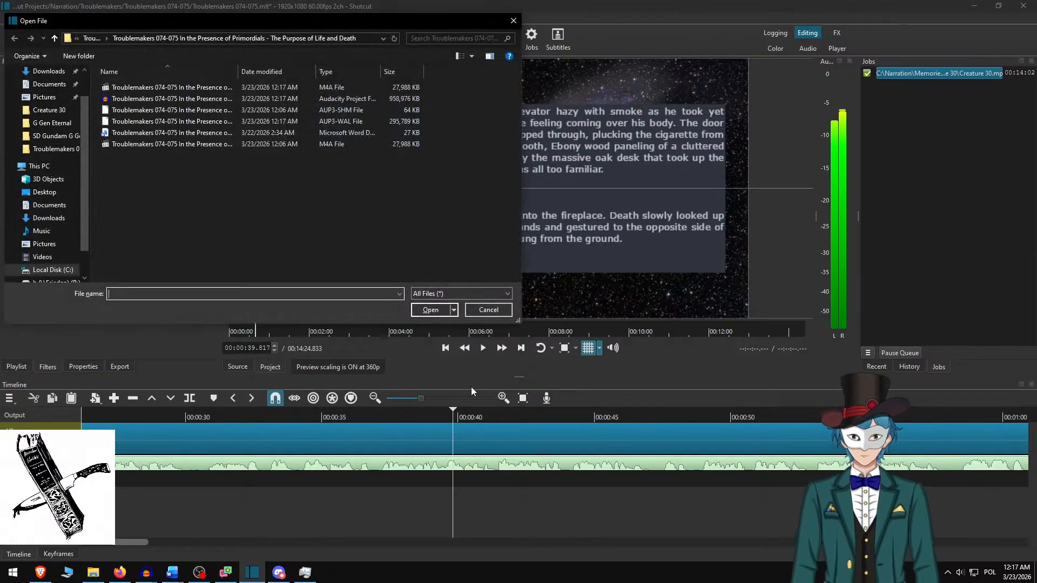
double_click(151, 88)
left_click_drag(325, 514, 396, 483)
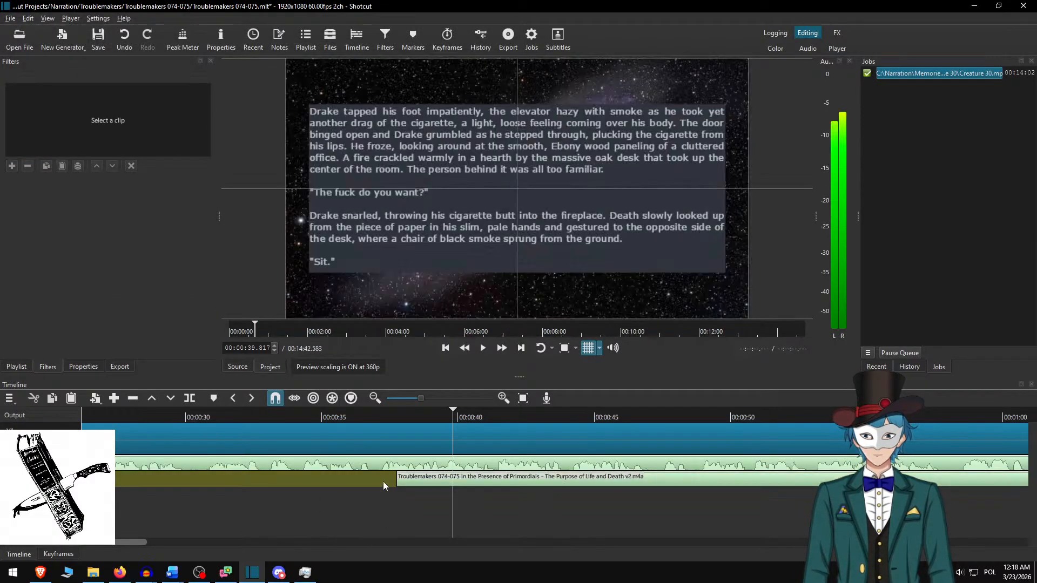
right_click(366, 481)
left_click(455, 295)
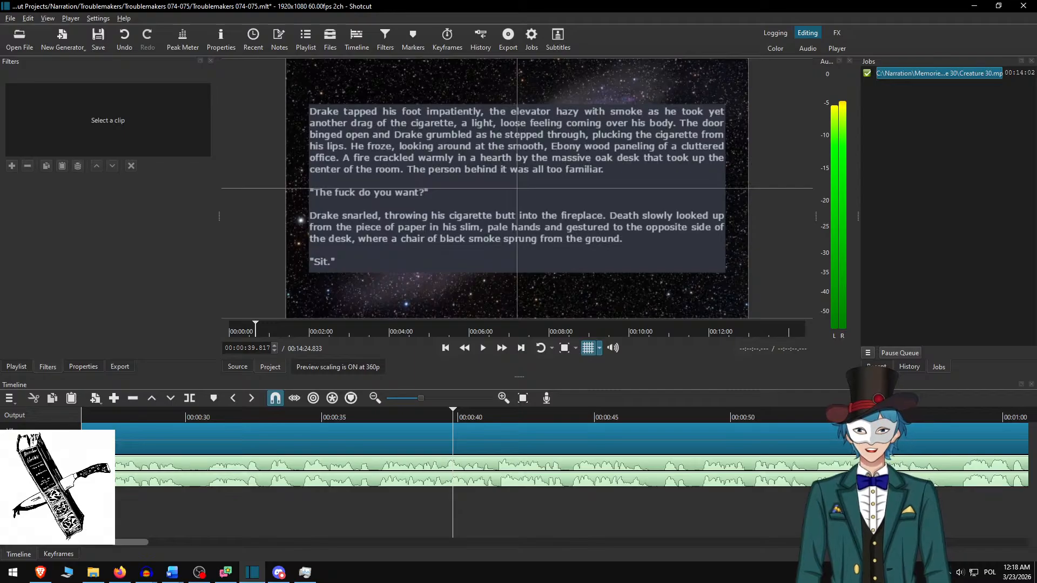
- Remove the audio track A1 that holds the old narration
right_click(65, 459)
mouse_move(122, 479)
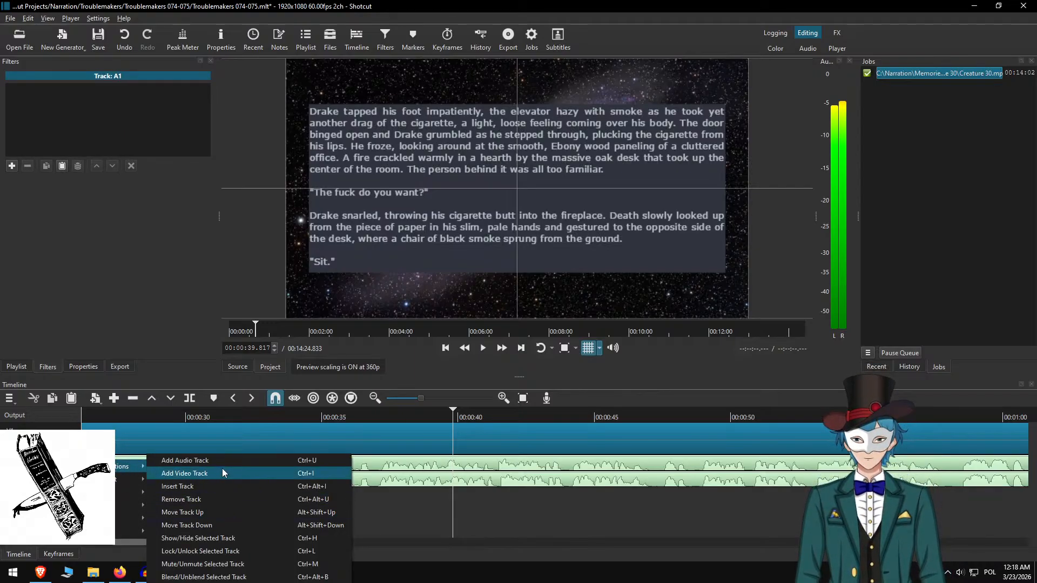
left_click(207, 498)
- Play back the replaced narration from about 00:00:35 and again from about 00:00:32 to check the corrected passage
left_click(339, 418)
key("space")
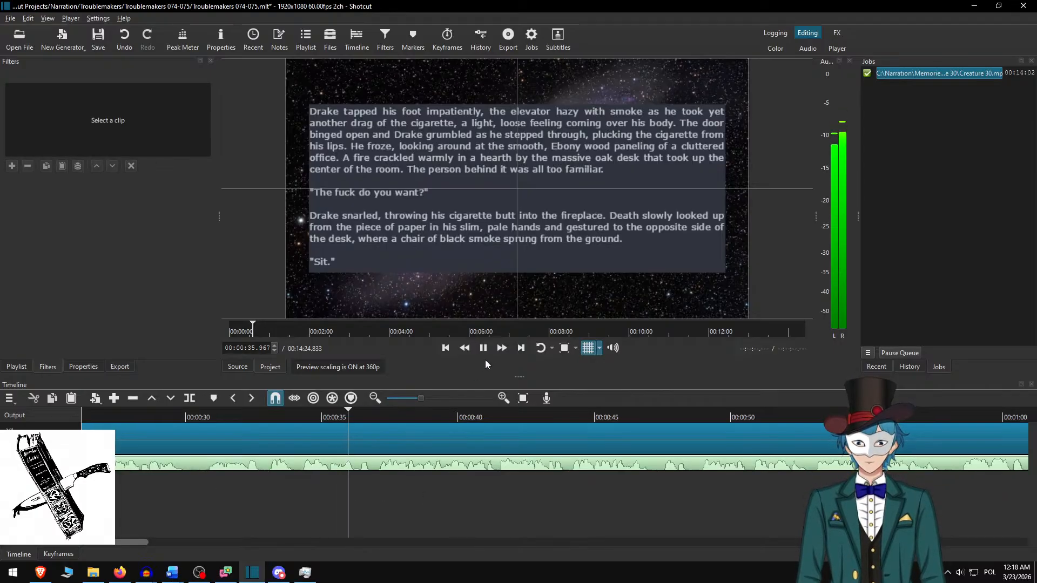
left_click(503, 347)
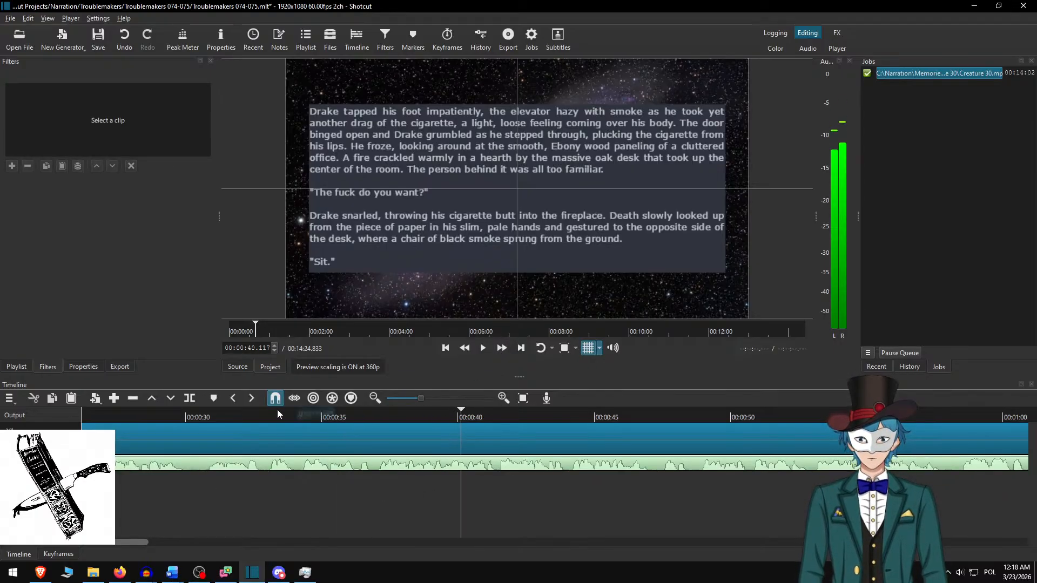
left_click(253, 415)
key("space")
left_click(499, 349)
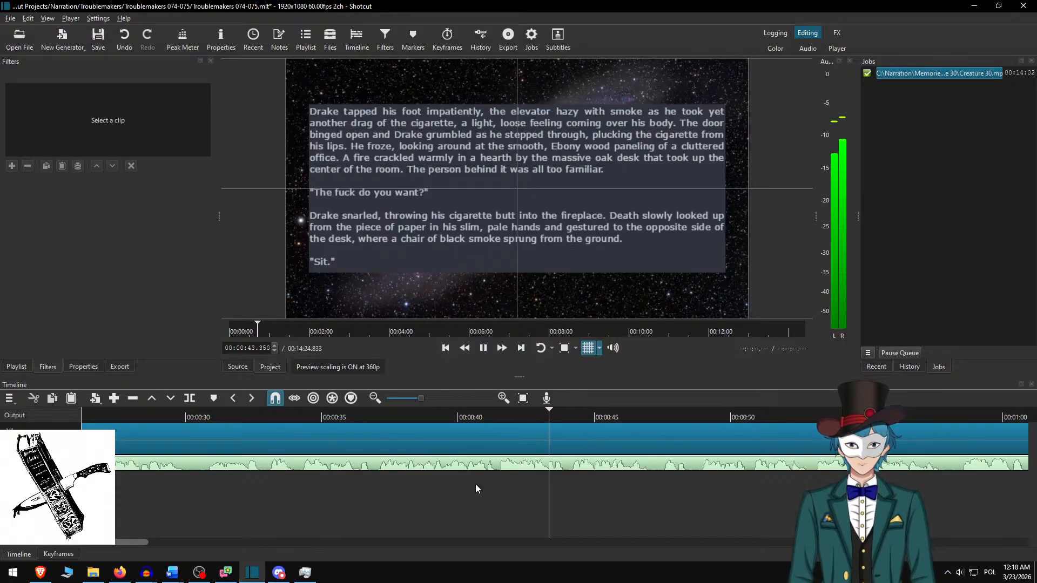
- Pause playback at 00:00:48.800, split the Hubble small.jpg background clip there instead of the audio, and select the part after the cut
scroll(478, 491, "down", 10)
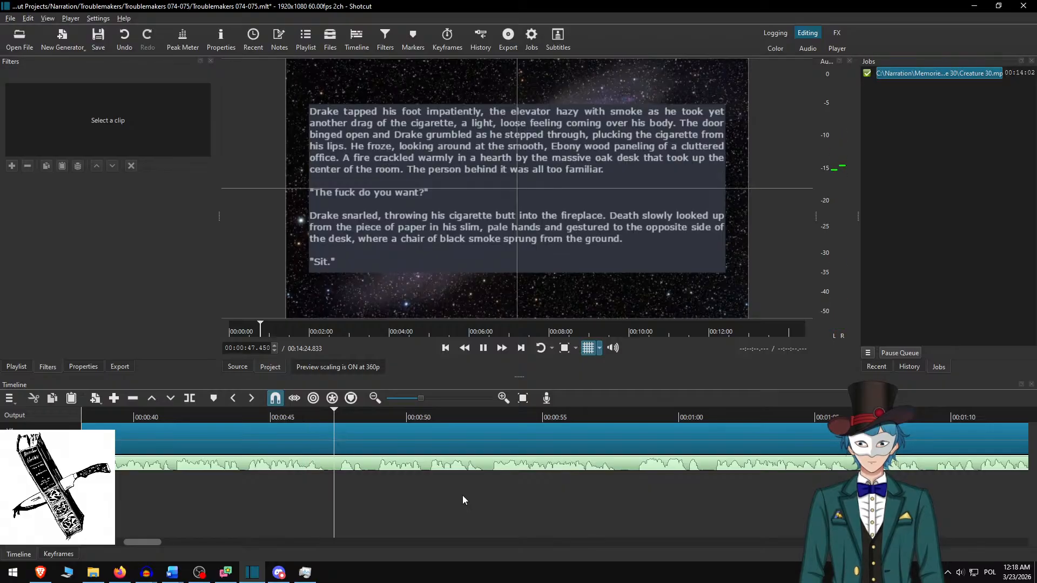
key("space")
key("s")
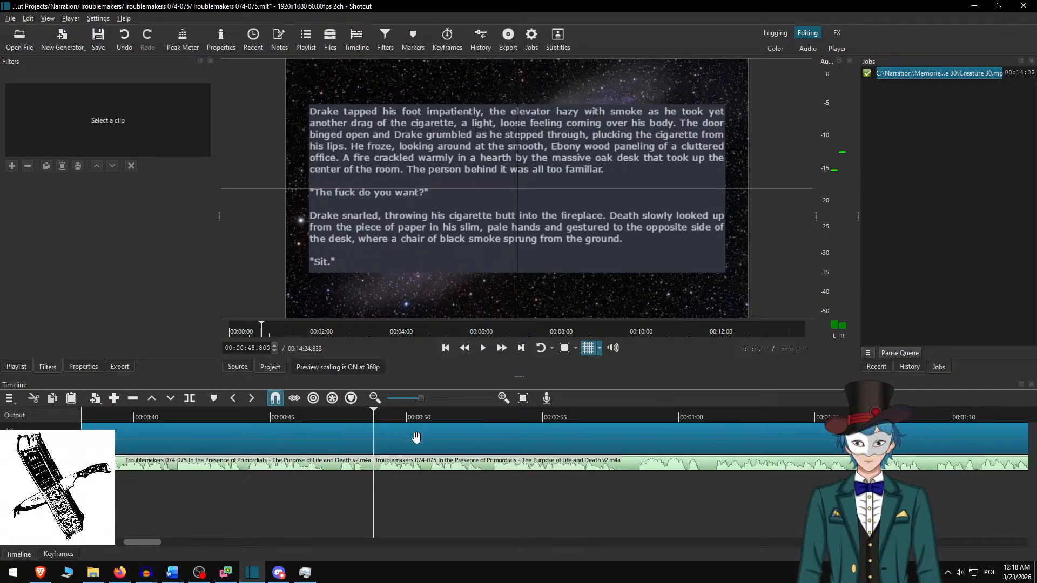
key("ctrl+z")
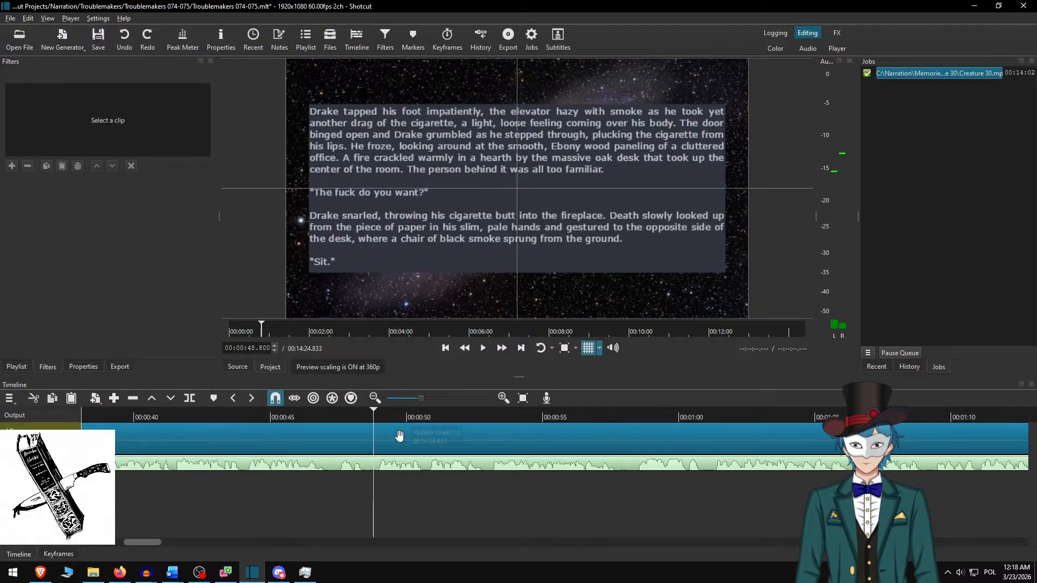
key("s")
left_click(400, 435)
- In the Troublemakers 074-075 Word script, delete the used passage and copy from "Drake was about to protest" through "You're losing it, Drake."
key("alt+Tab")
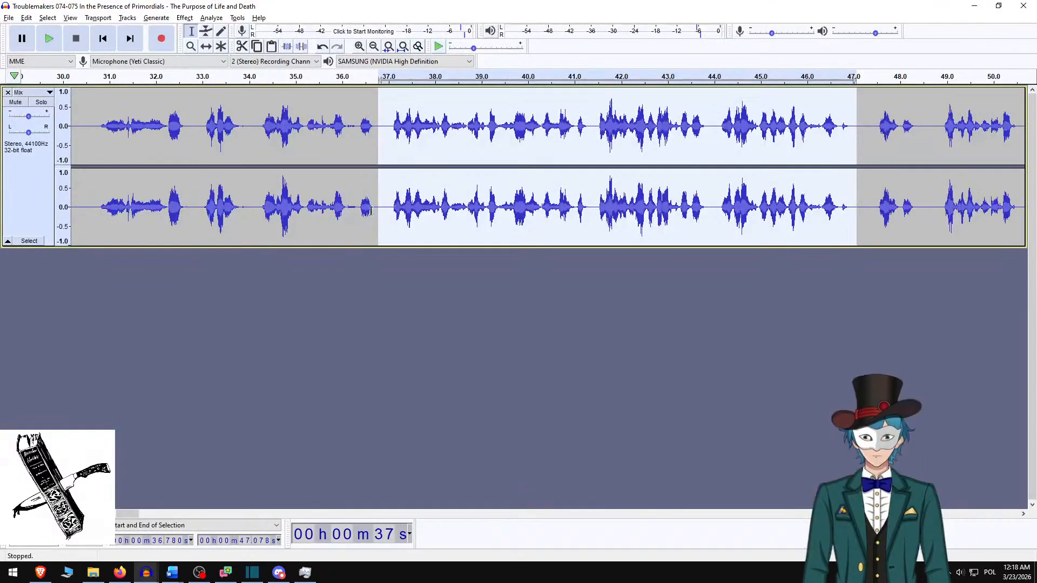
key("alt+Tab")
key("alt+Tab")
key("alt+Tab")
key("alt+Tab")
key("alt+Tab")
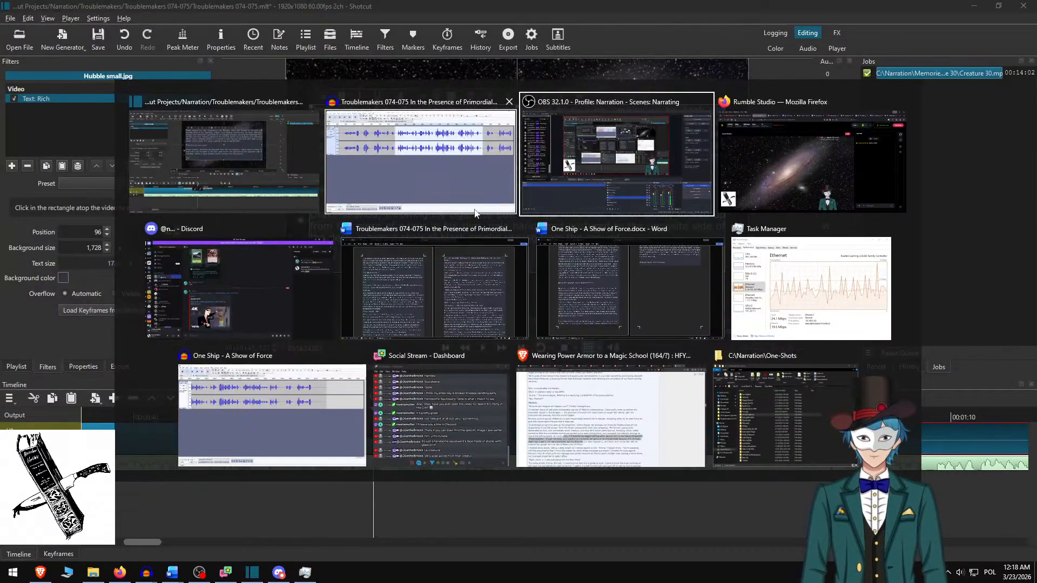
key("alt+Tab")
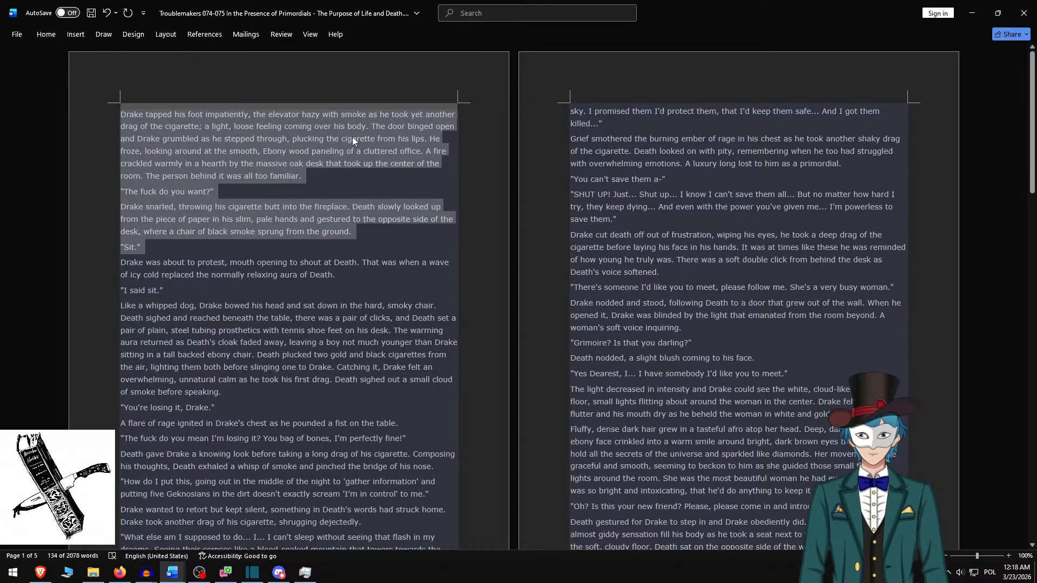
key("Delete")
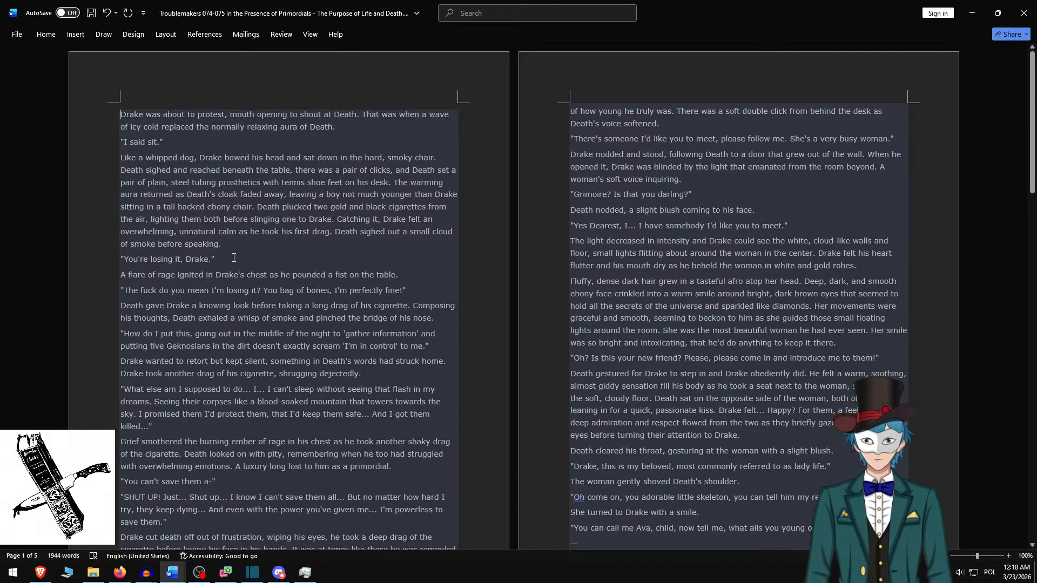
left_click(235, 258, "shift")
key("ctrl+c")
- Return to Shotcut and replace all the rich text on the selected background clip with the copied passage
key("alt+Tab")
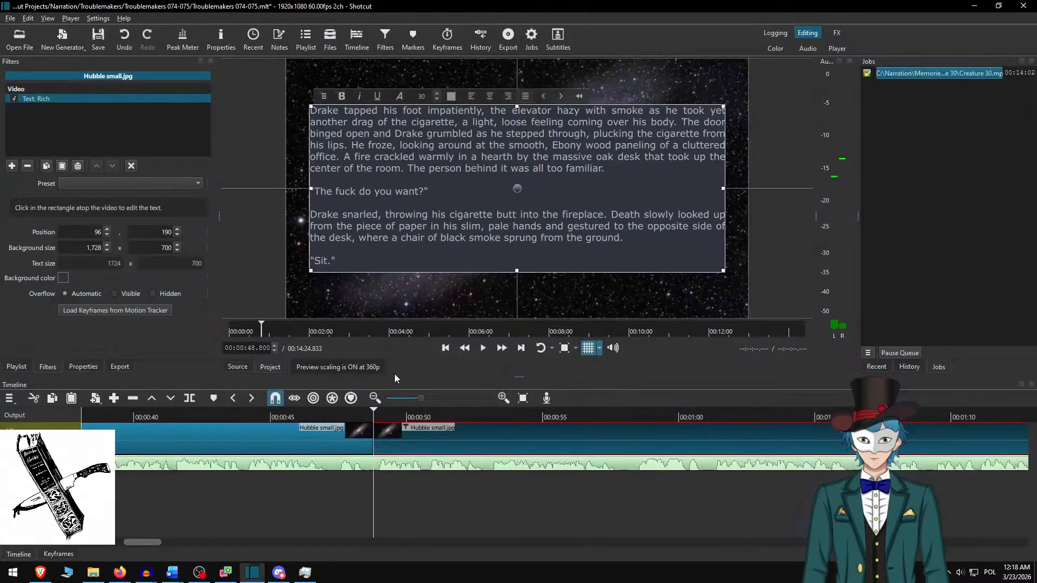
key("ctrl+a")
key("ctrl+v")
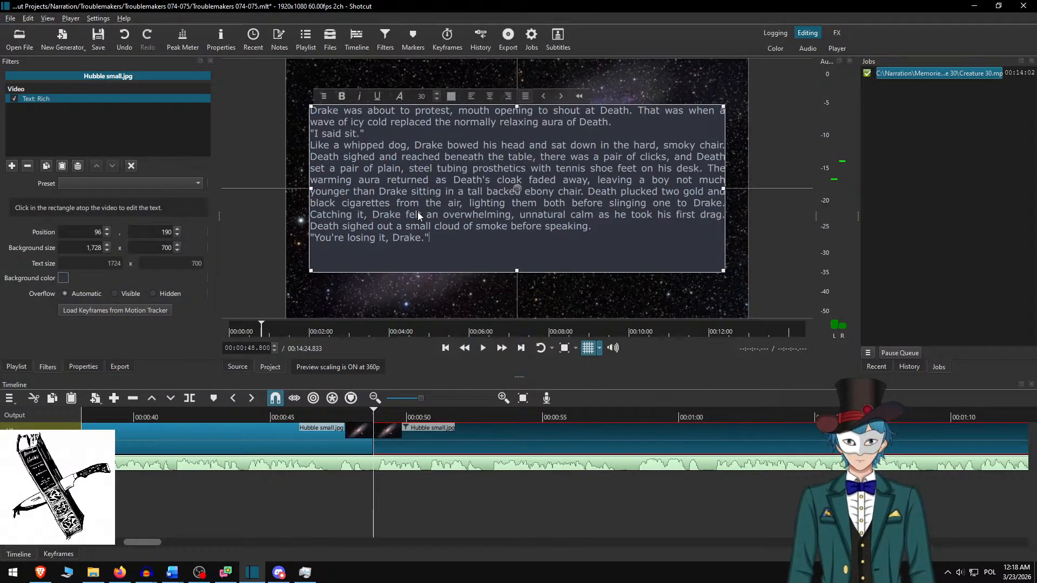
- Insert blank lines between all the paragraphs of the pasted passage, from "Drake was about to protest" to "You're losing it, Drake."
key("Home")
key("Return")
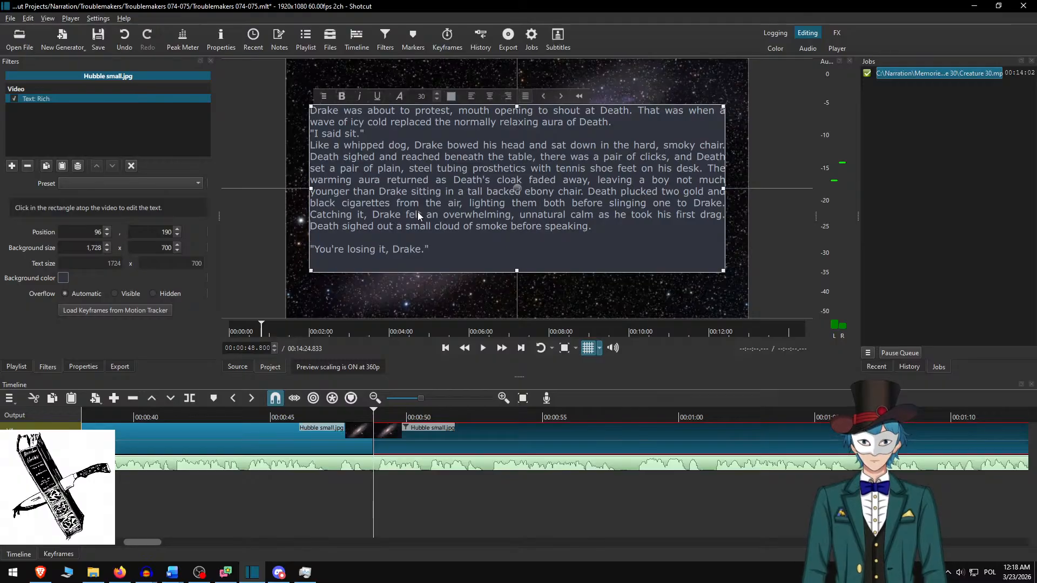
key("Up")
key("Up")
key("Up")
key("Return")
key("Up")
key("Up")
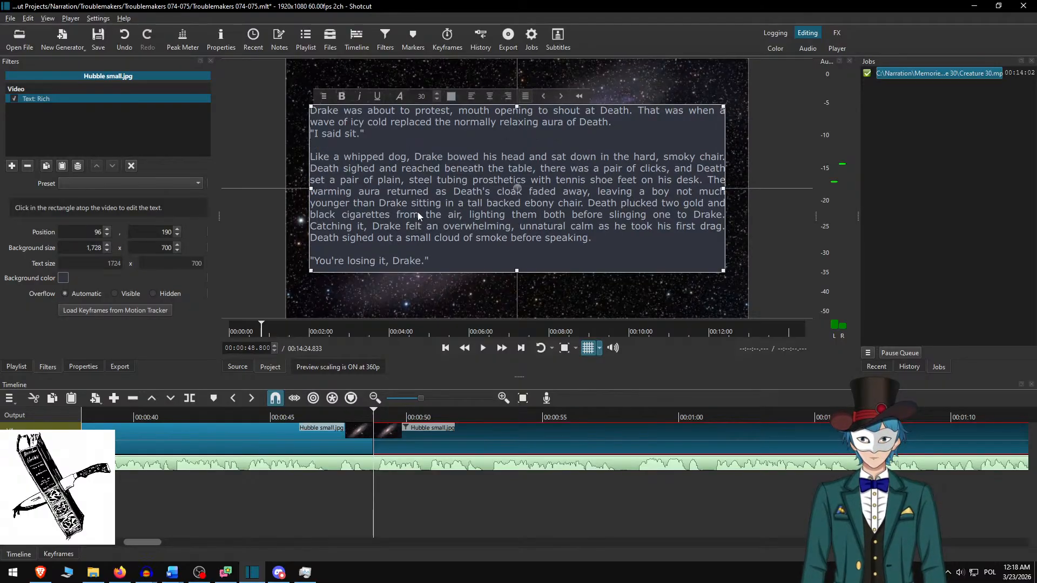
key("Return")
key("ctrl+shift+End")
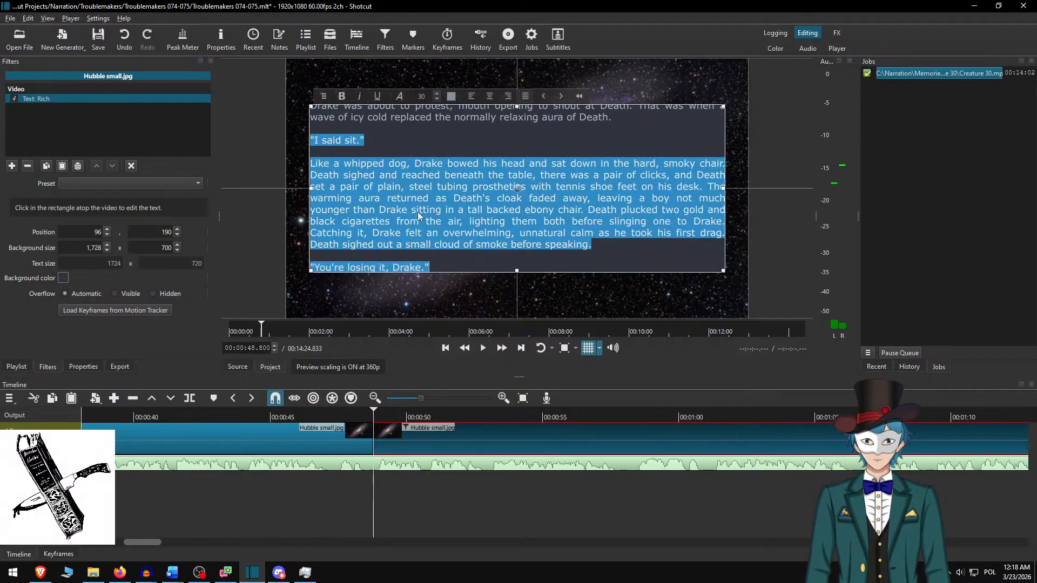
key("Up")
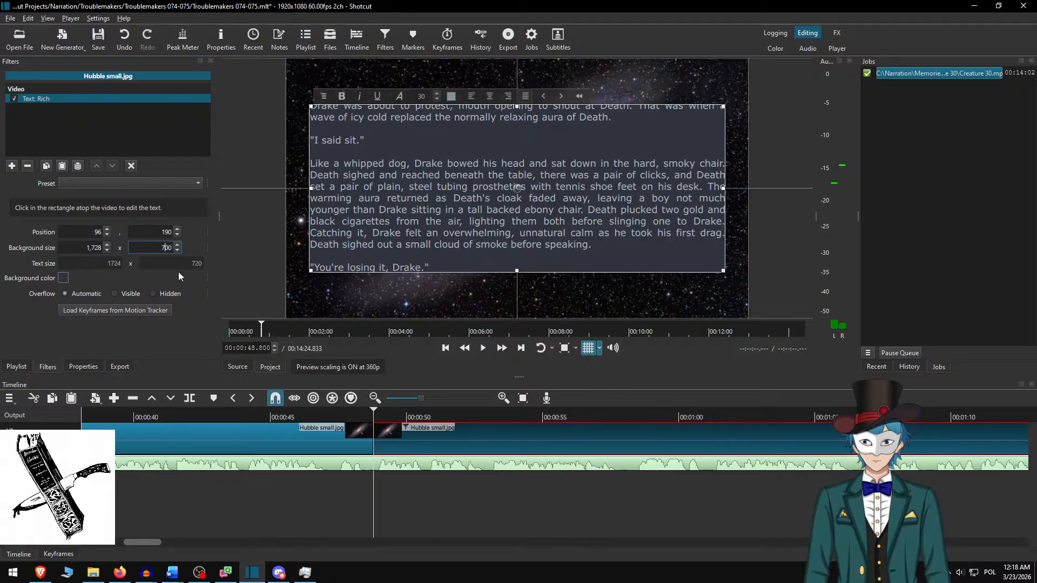
- Set the rich text background height to 750 and recentre the box vertically at position 96, 165
type("5")
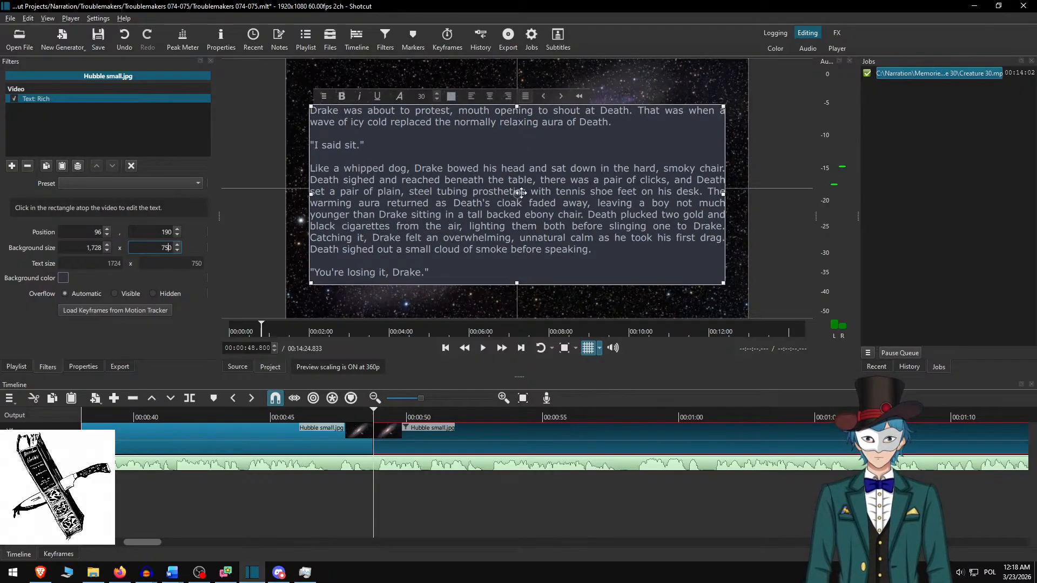
left_click_drag(521, 183, 521, 180)
left_click(409, 495)
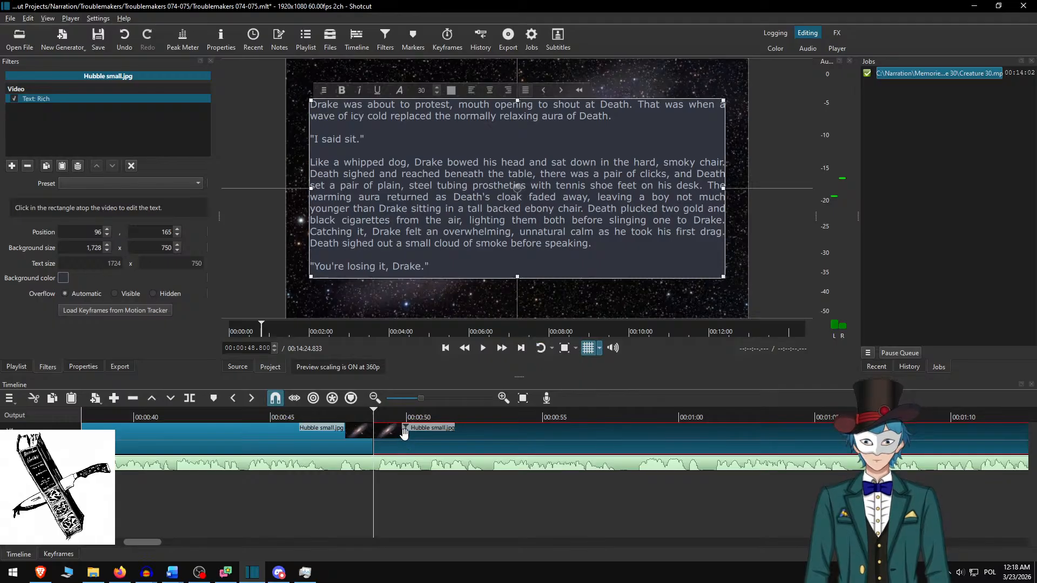
- Play the narration quickly from about 00:00:47, pause at 00:01:45.517, split the Hubble small.jpg clip there, and select the part after the cut
left_click(341, 414)
left_click(483, 348)
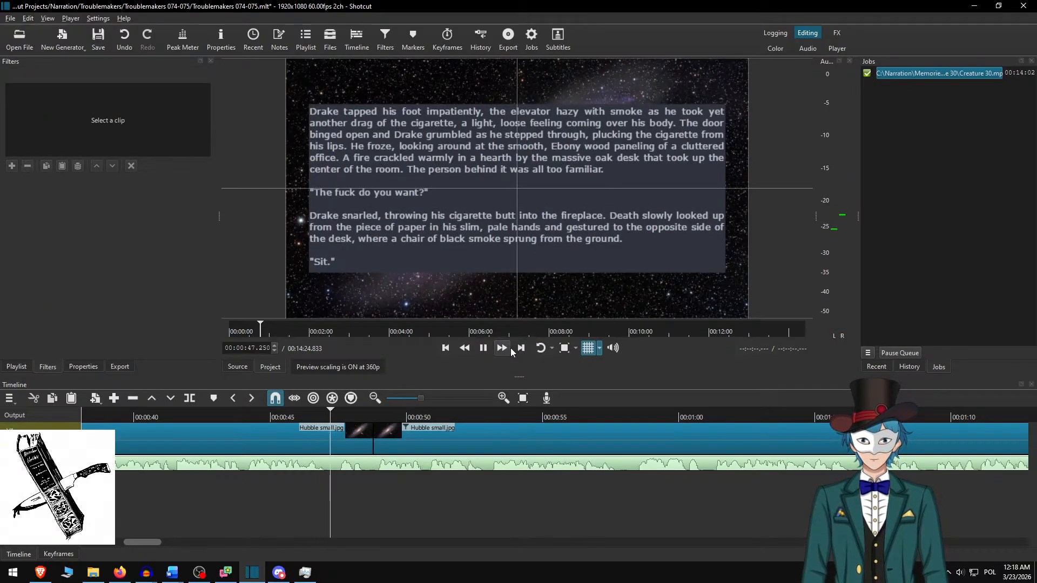
left_click(501, 348)
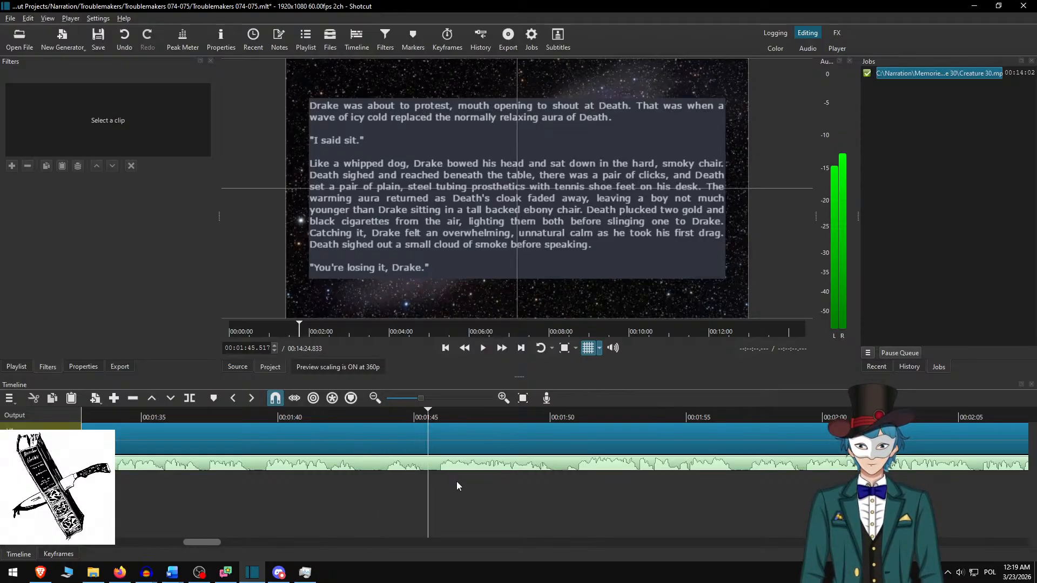
left_click(455, 432)
- In the Troublemakers 074-075 Word script, delete the used passage and copy from "A flare of rage ignited" through "shrugging dejectedly."
key("alt+Tab")
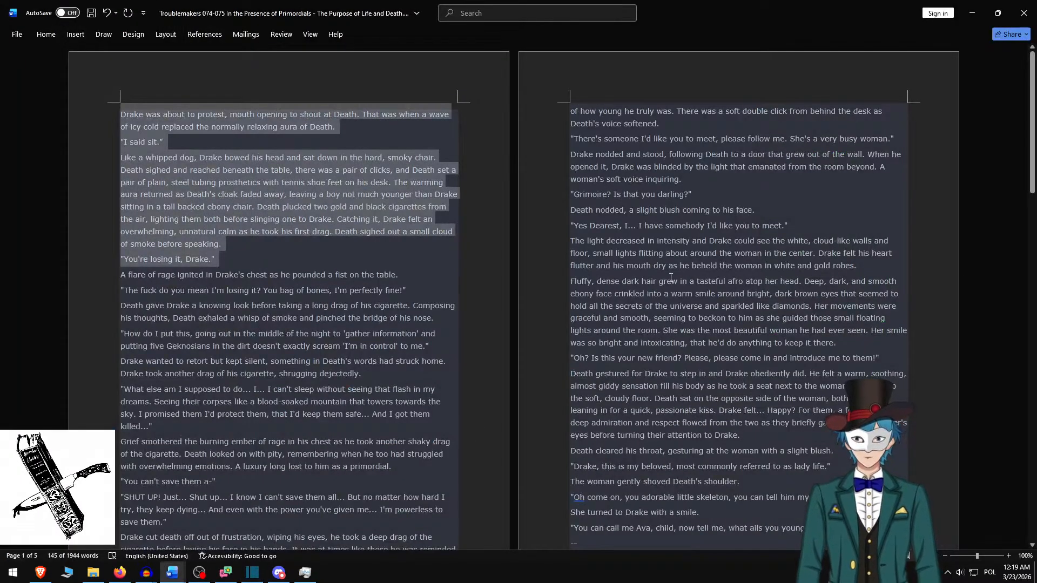
left_click(670, 277)
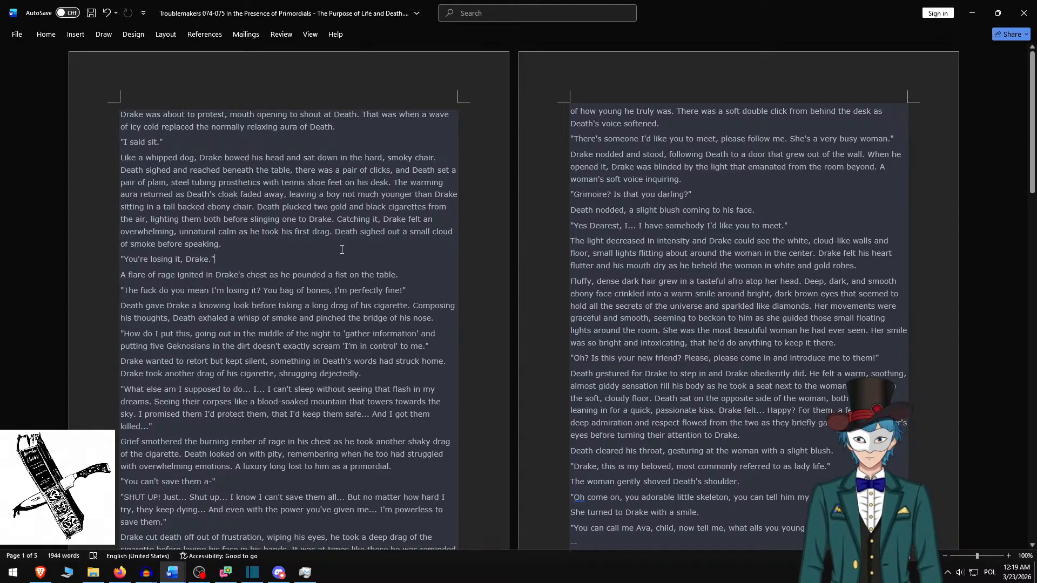
key("ctrl+z")
key("ctrl+z")
key("alt+Tab")
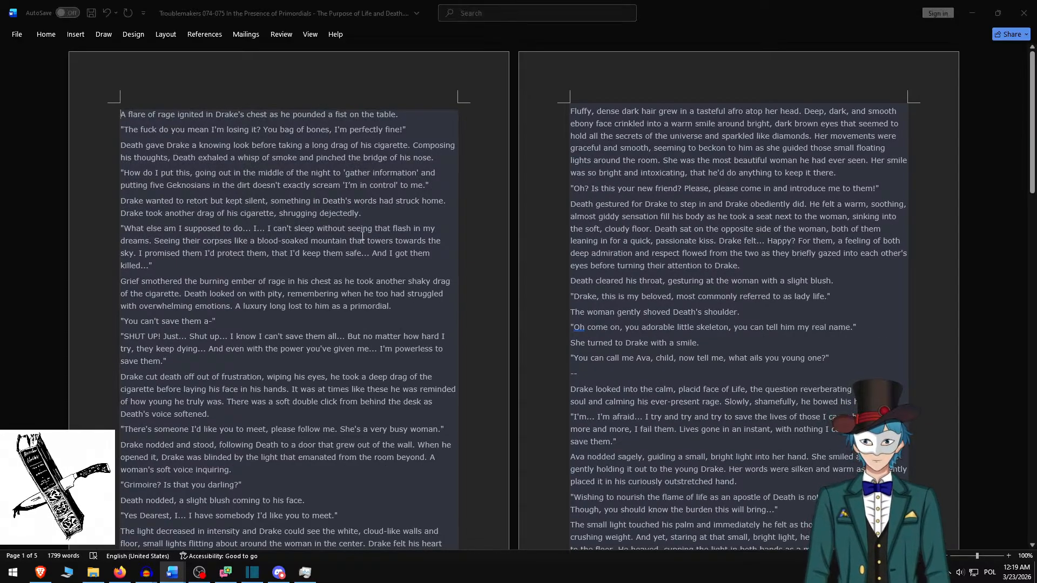
key("alt+Tab")
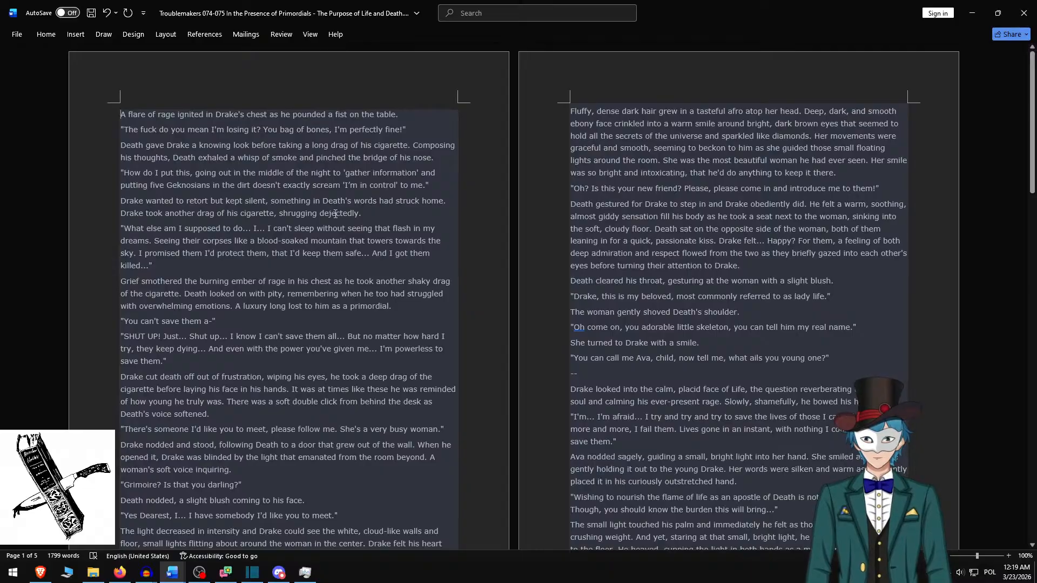
left_click(381, 225, "shift")
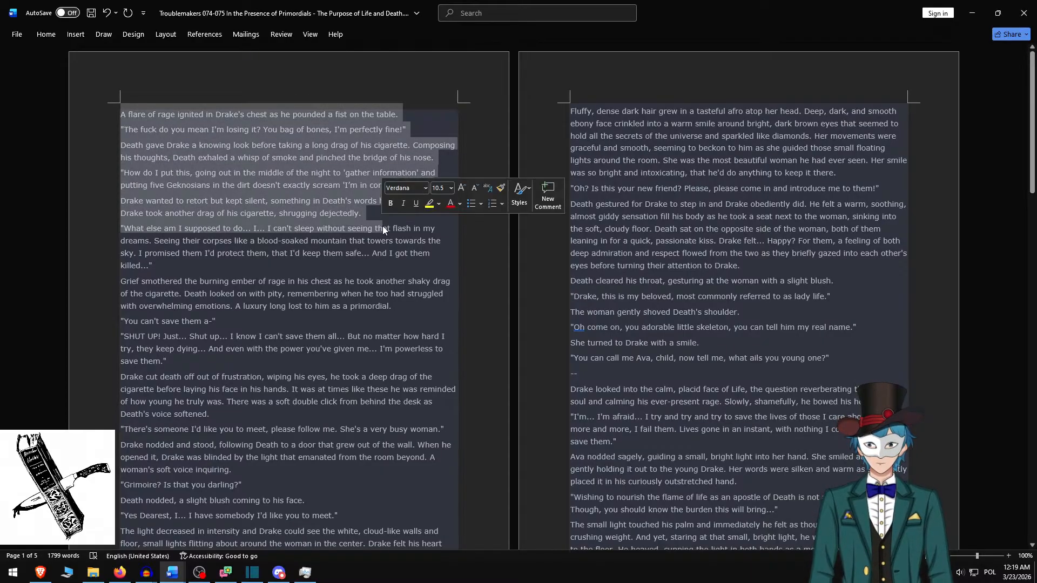
left_click(388, 209, "shift")
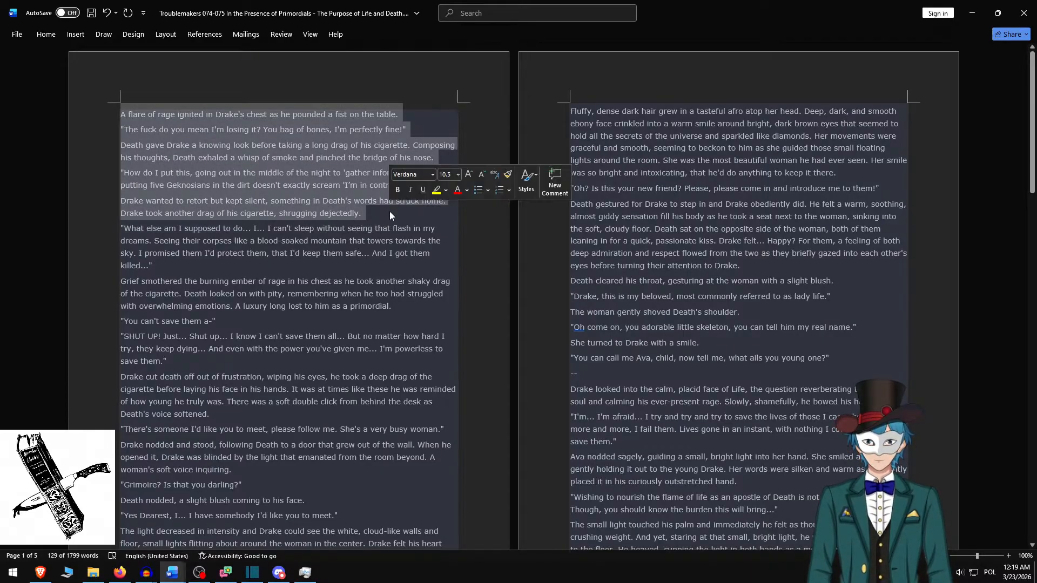
- Return to Shotcut, replace the selected clip's rich text with the copied "A flare of rage" passage, and separate its paragraphs with blank lines
key("alt+Tab")
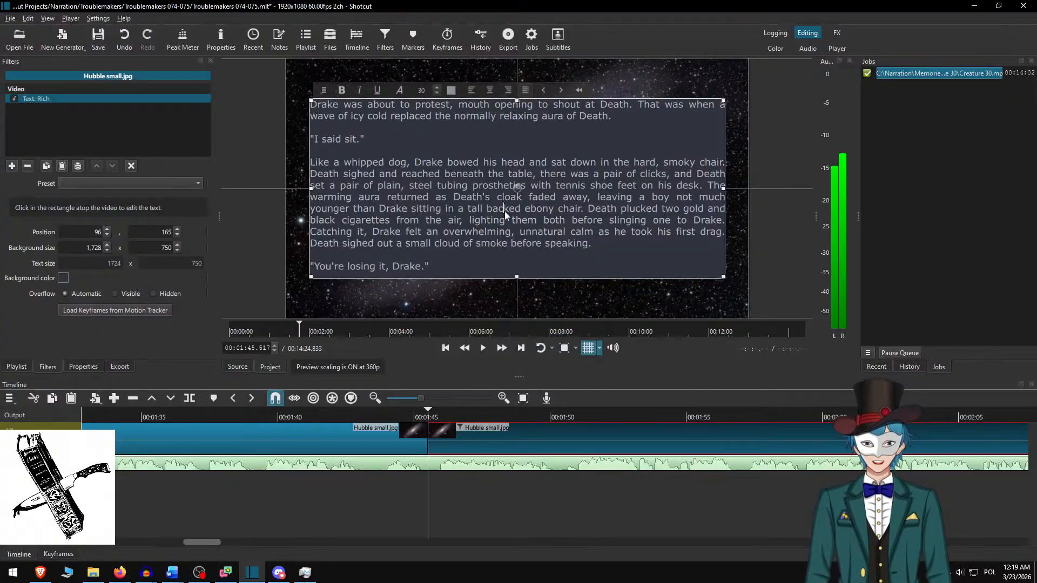
key("ctrl+a")
key("ctrl+v")
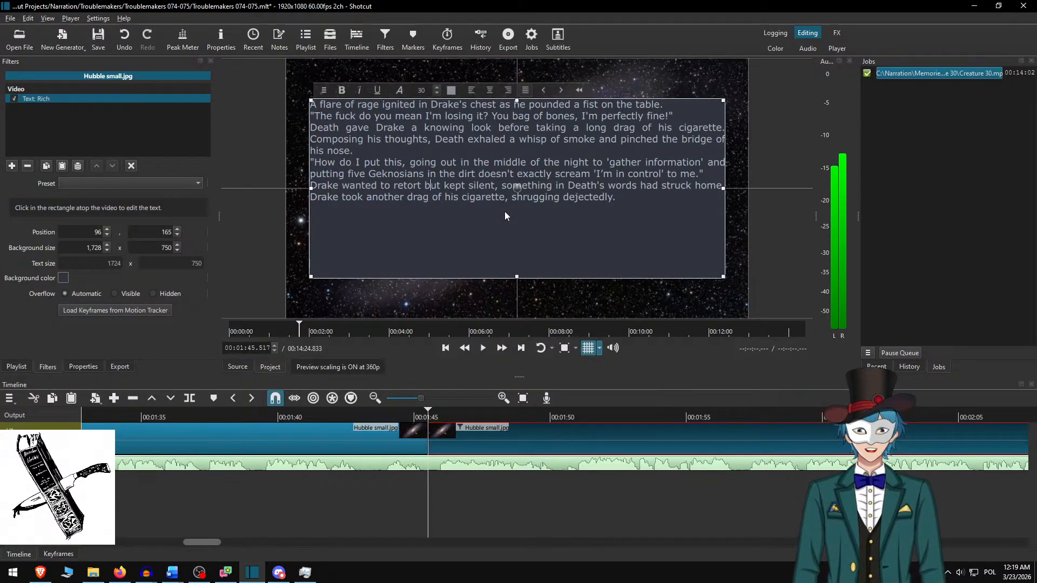
key("Return")
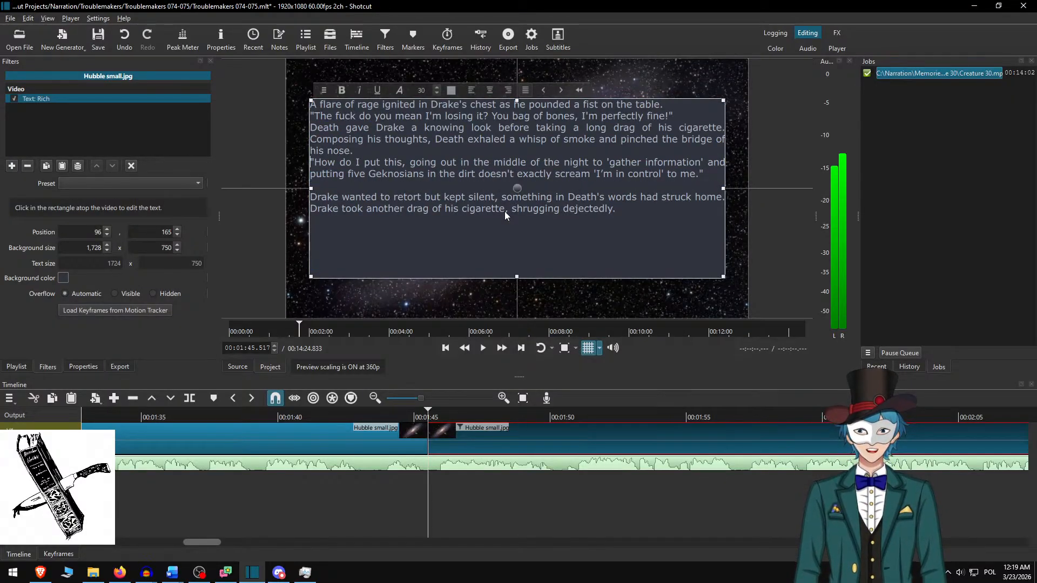
key("Return")
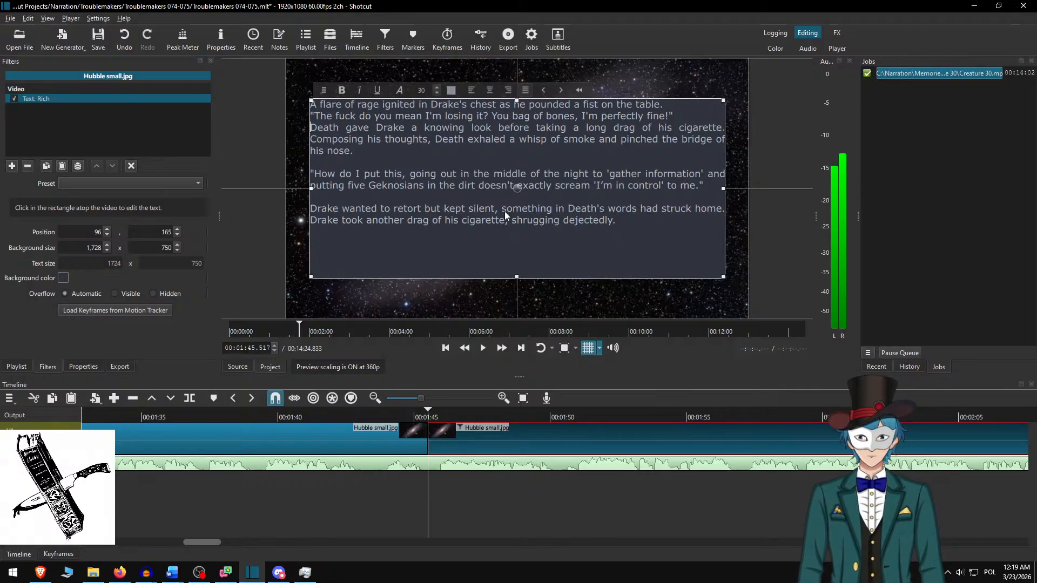
key("Return")
key("Return")
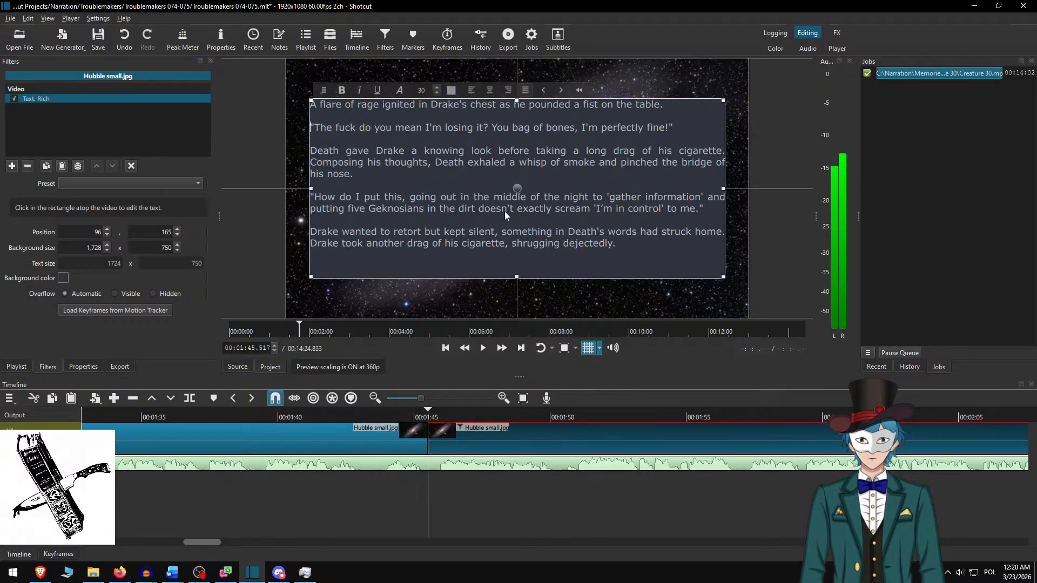
- Set the "A flare of rage" text background height to 650 and recentre the box vertically at position 96, 215
key("alt+Tab")
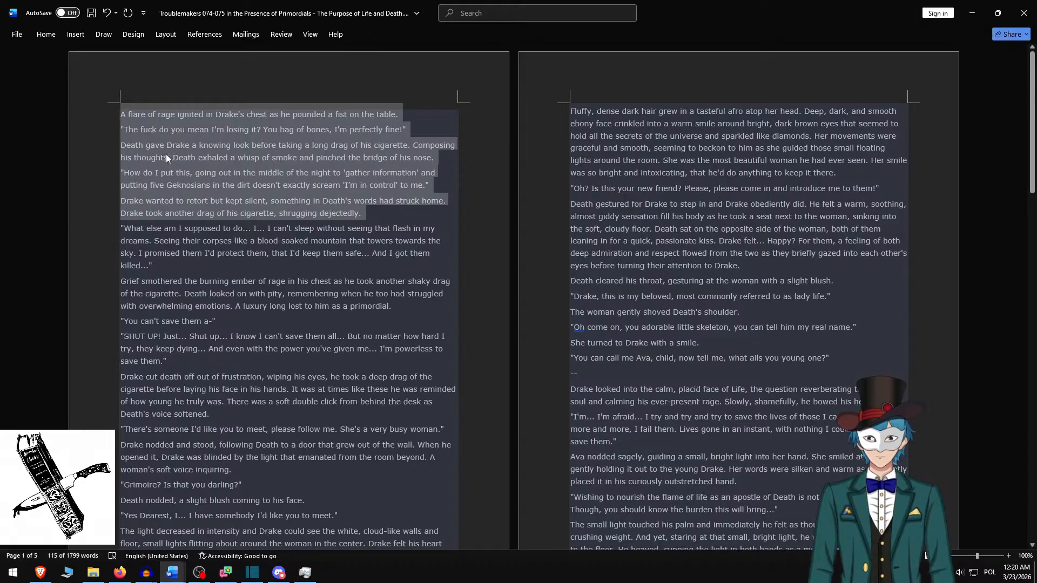
key("alt+Tab")
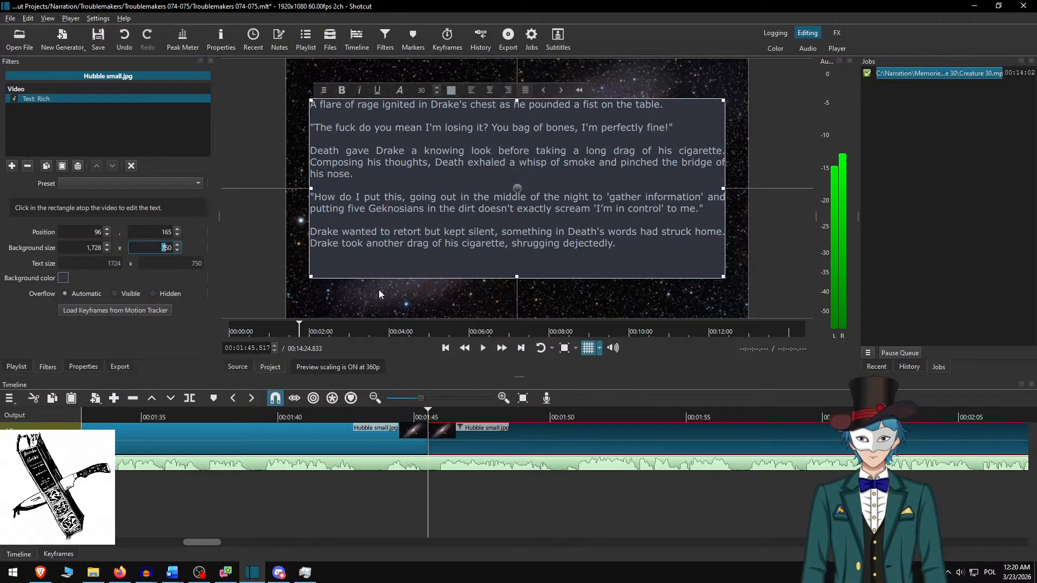
type("6")
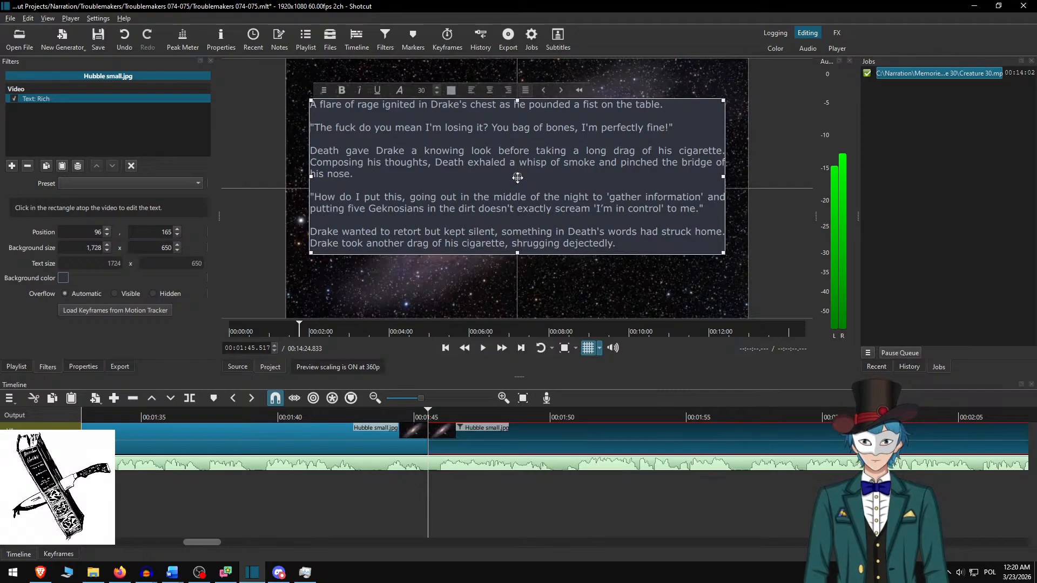
left_click(460, 428)
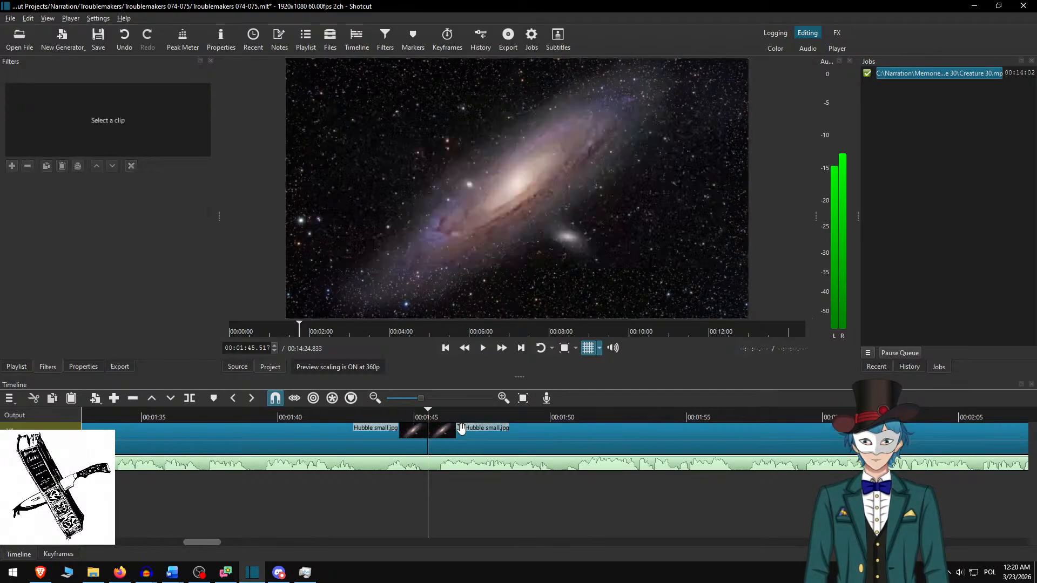
- Play the narration quickly from about 00:01:41, pause at 00:02:32.500, split the Hubble small.jpg clip there, and select the part after the cut
left_click(323, 416)
left_click(502, 348)
left_click(501, 348)
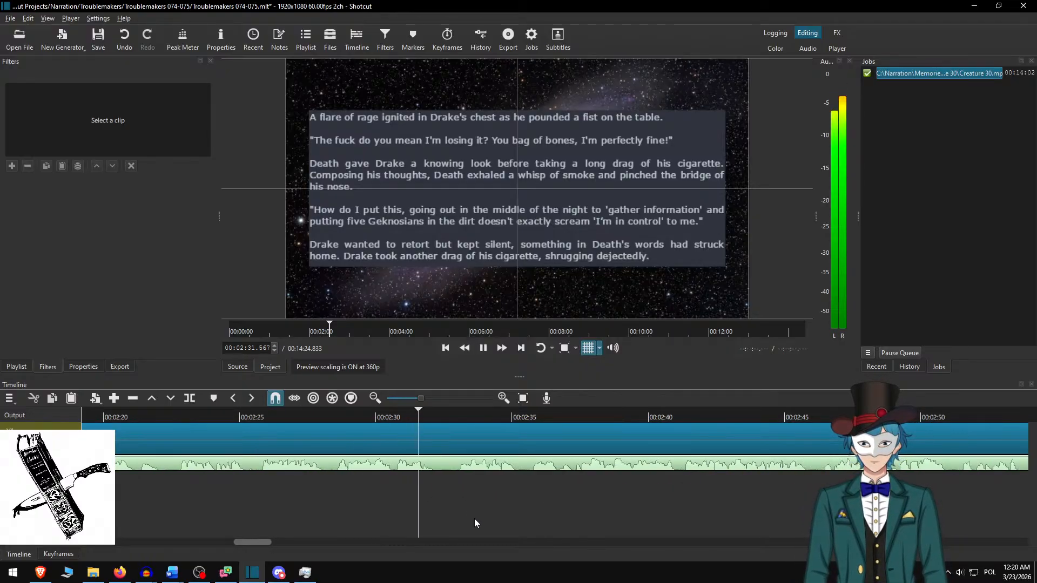
key("space")
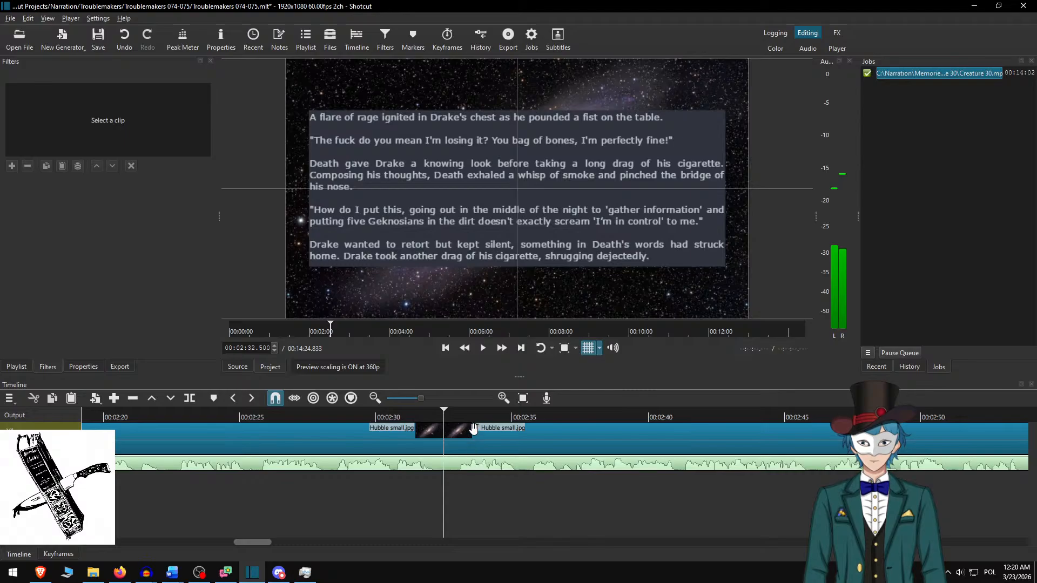
left_click(473, 429)
- In the Word script, delete the used passage and copy from "What else am I supposed to do" through "I'm powerless to save them."
key("alt+Tab")
key("Delete")
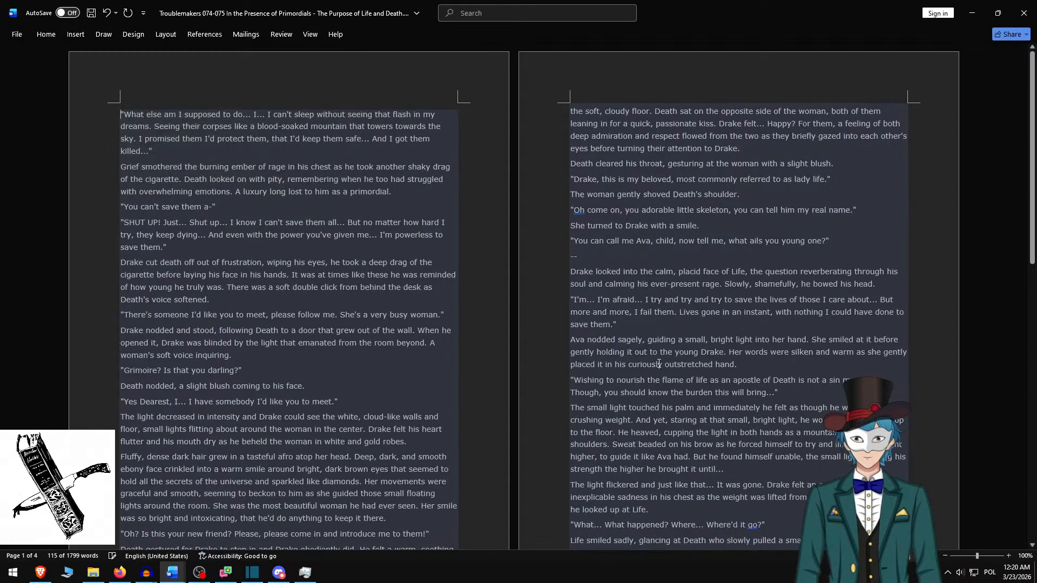
key("alt+Tab")
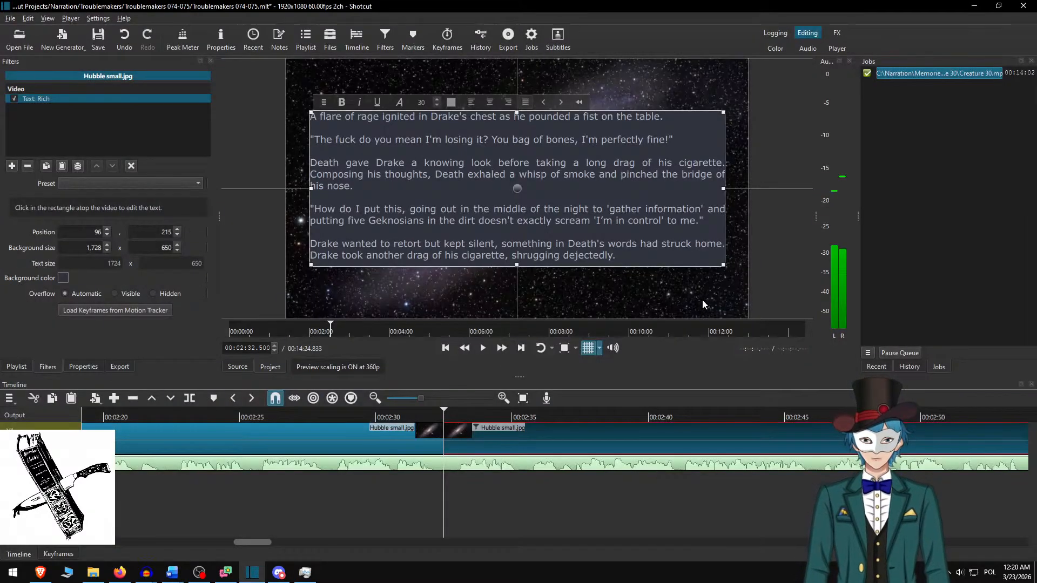
key("alt+Tab")
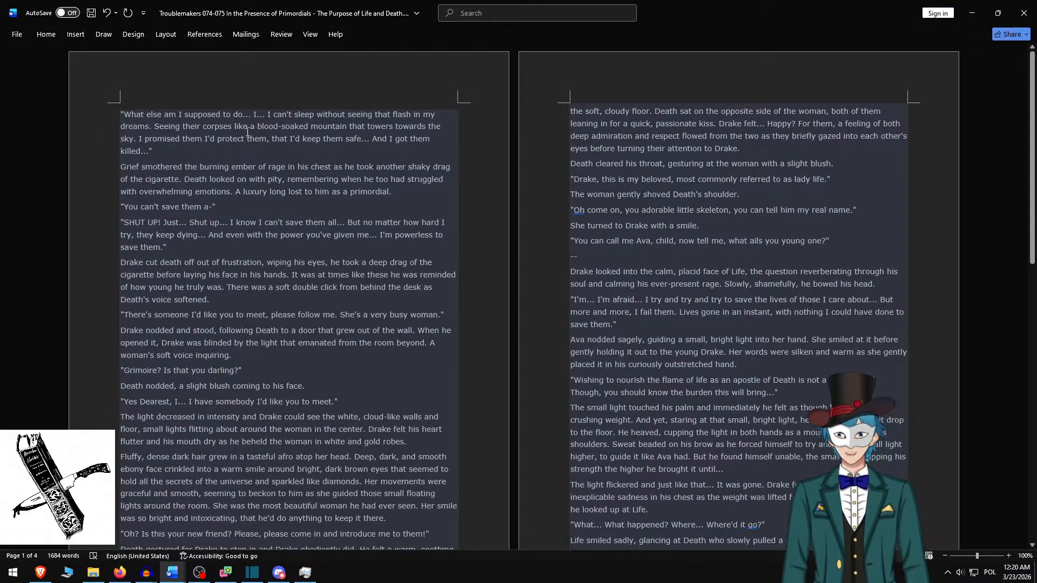
left_click(215, 247, "shift")
key("ctrl+c")
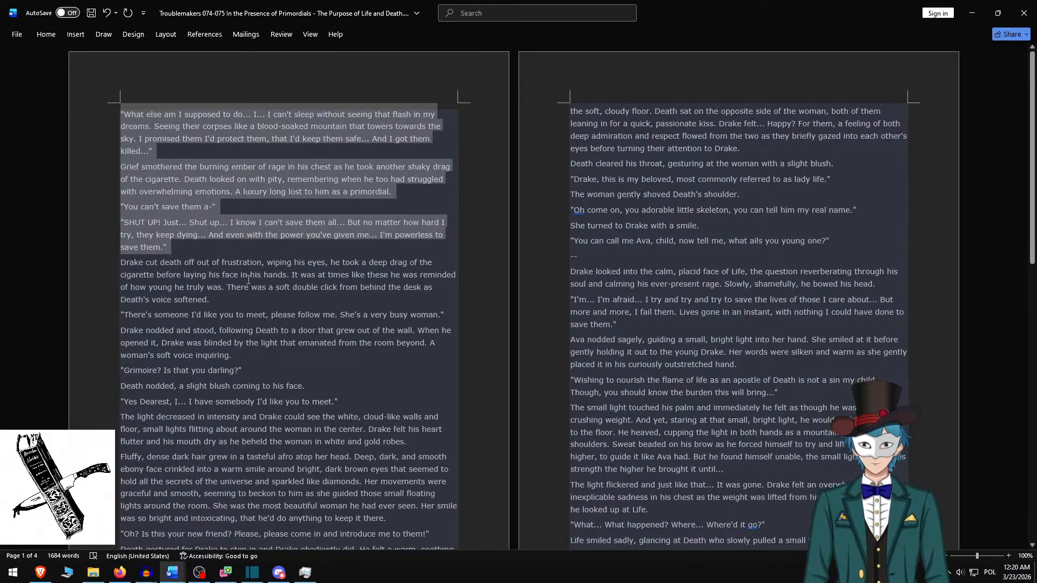
- Return to Shotcut and replace all the rich text on the selected clip with the copied "What else am I supposed to do" passage
key("alt+Tab")
left_click(441, 206)
key("ctrl+a")
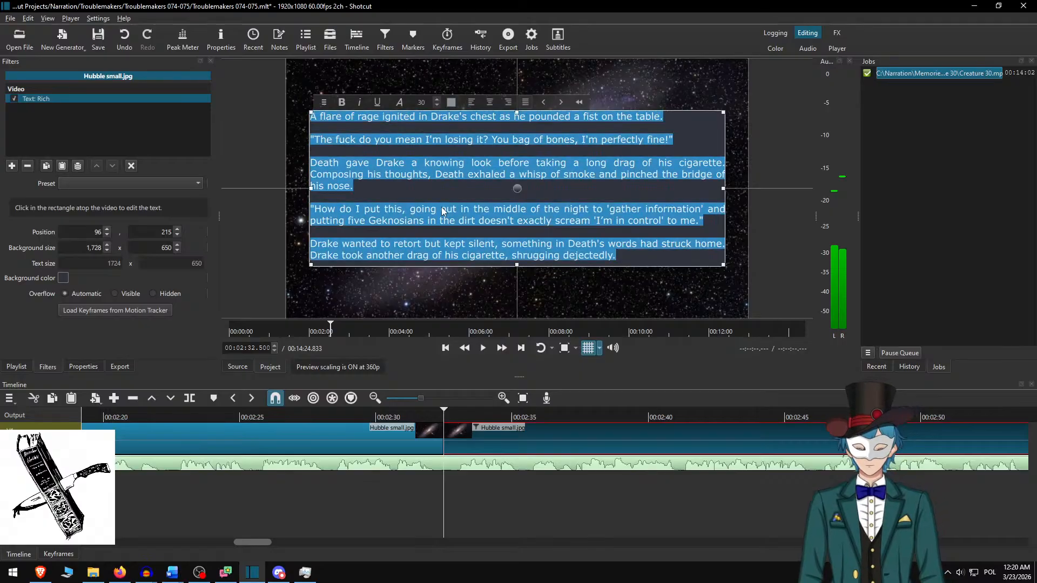
key("ctrl+v")
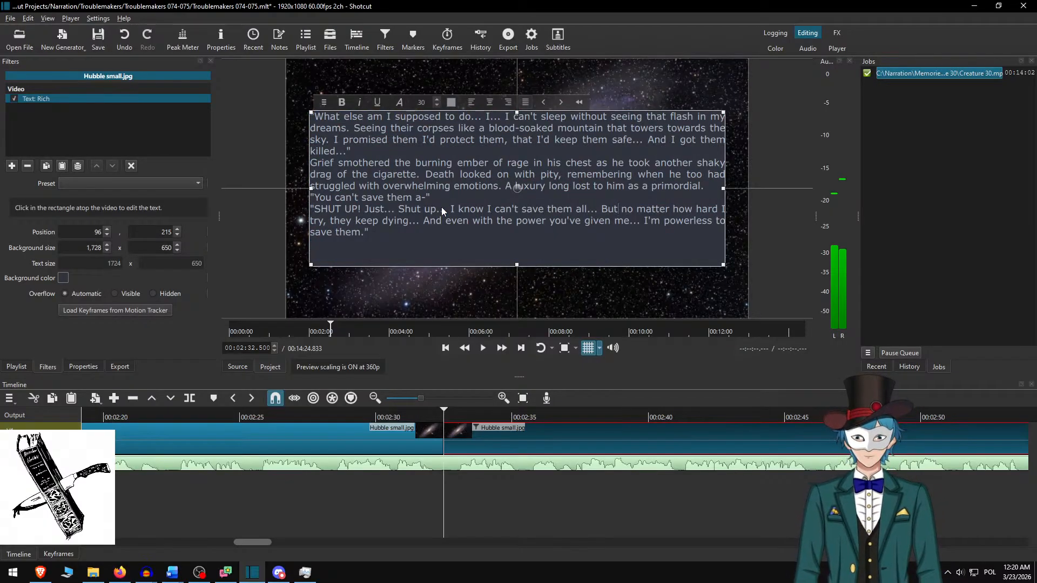
- Separate the pasted paragraphs with blank lines and fit the text box with a background height of 700 at position 96, 190
key("Return")
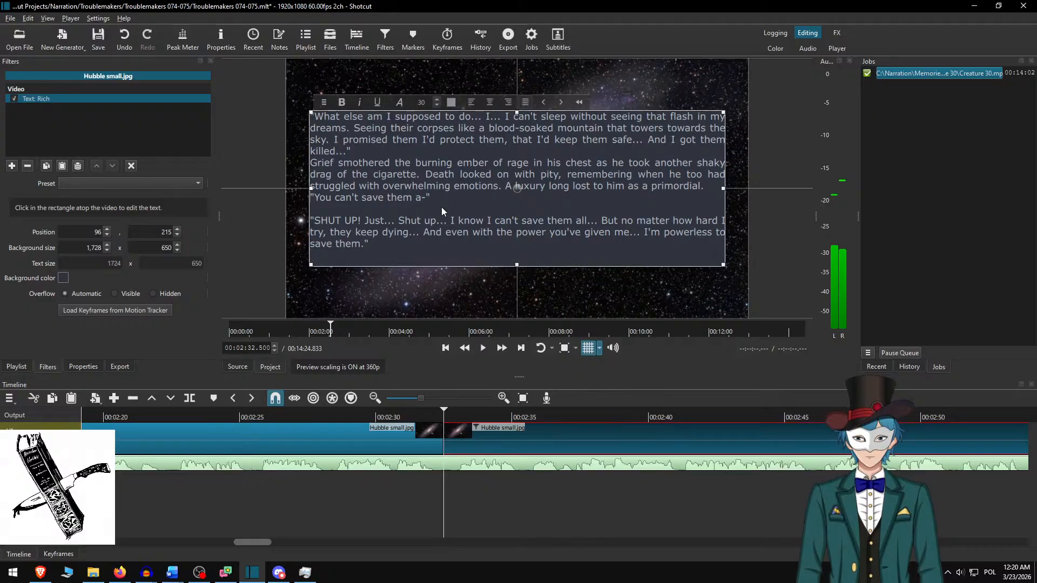
key("Return")
key("Return")
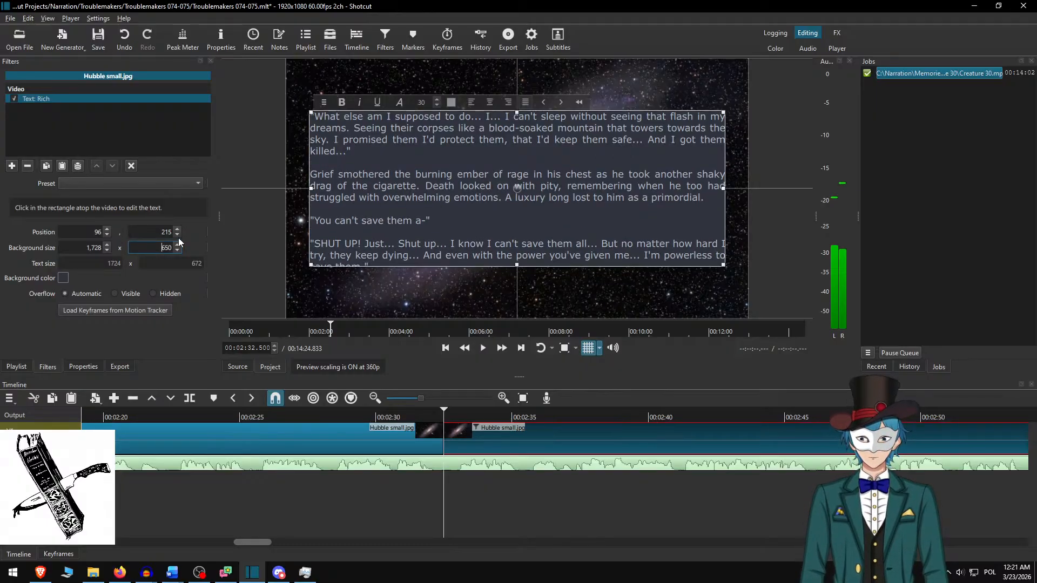
type("700")
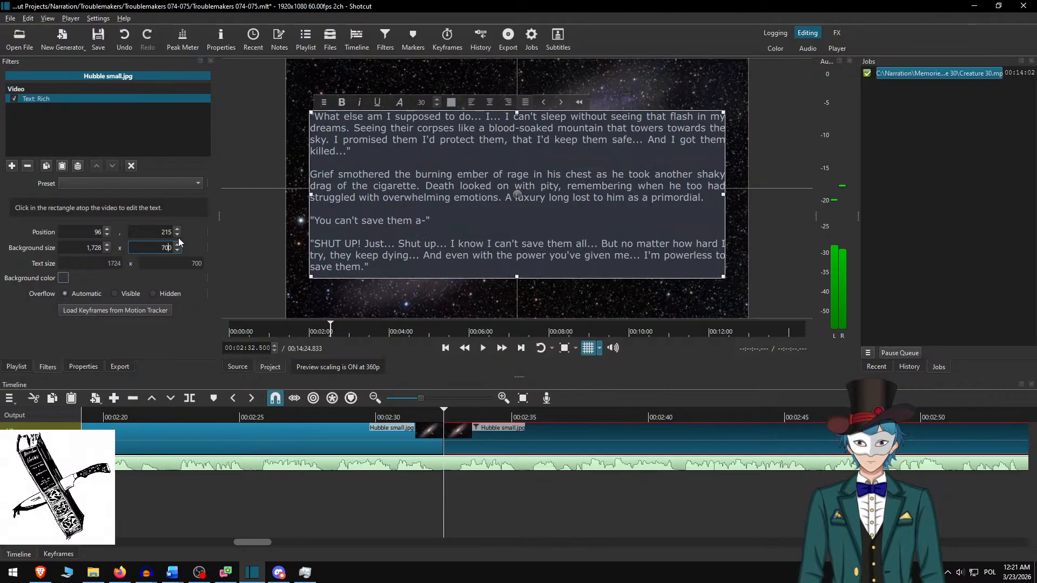
left_click_drag(516, 191, 514, 177)
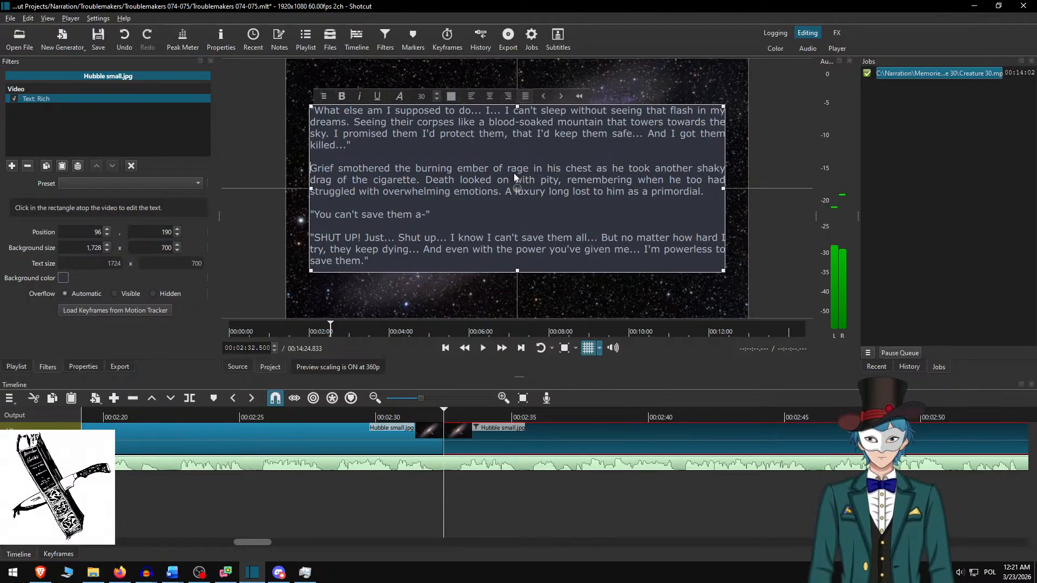
- Play the narration quickly from about 00:02:29, pause at 00:03:31.083, split the Hubble small.jpg clip there, and select the part after the cut
left_click(468, 492)
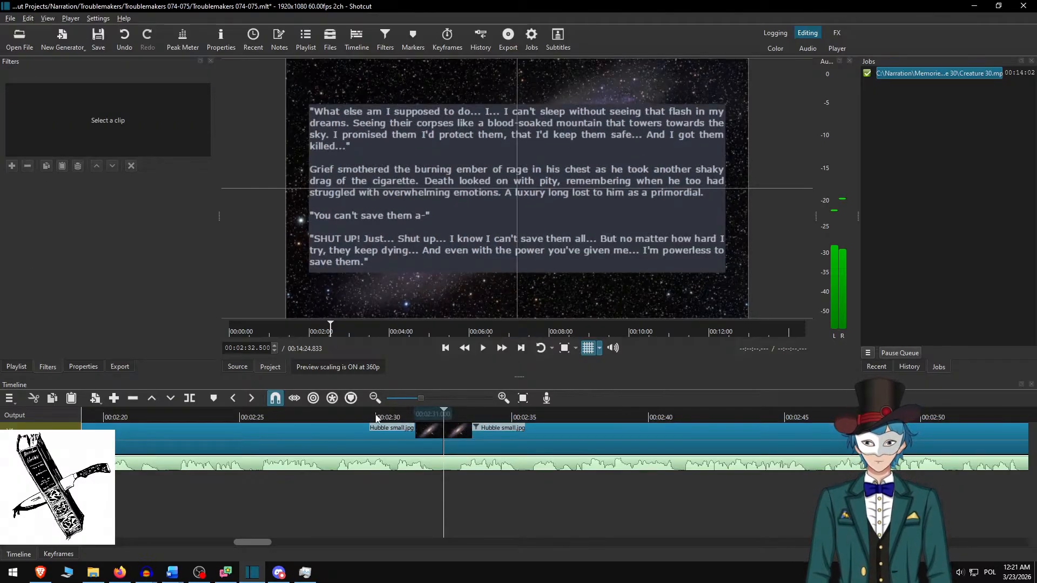
left_click(357, 417)
key("space")
left_click(502, 348)
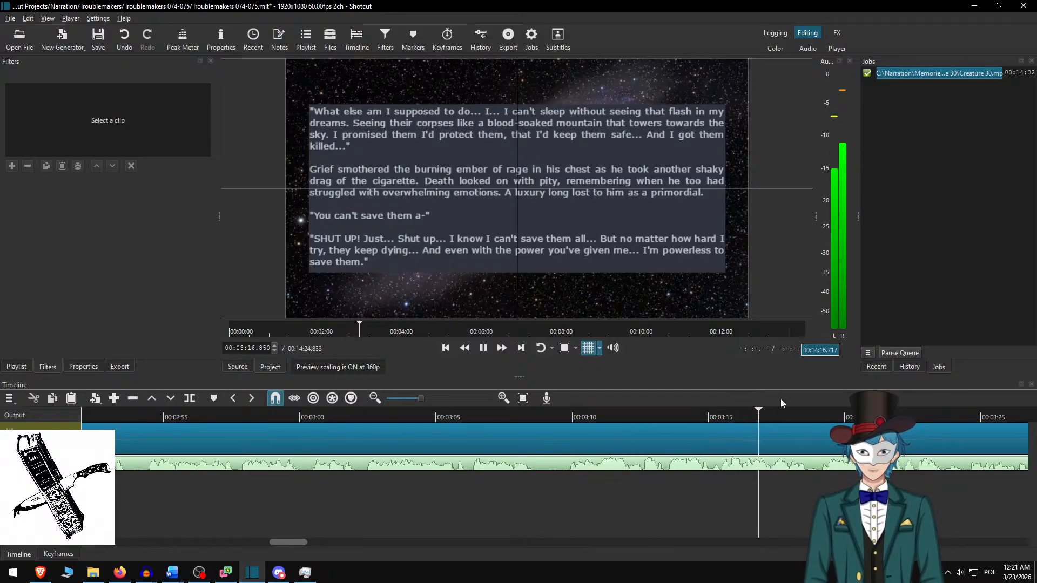
scroll(632, 478, "down", 5)
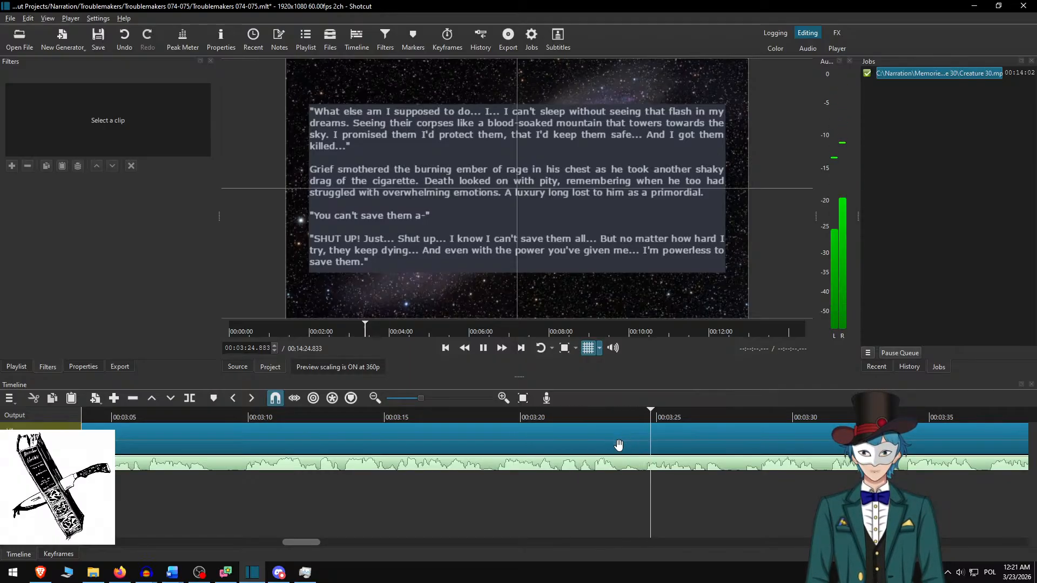
scroll(621, 445, "down", 4)
scroll(637, 454, "down", 1)
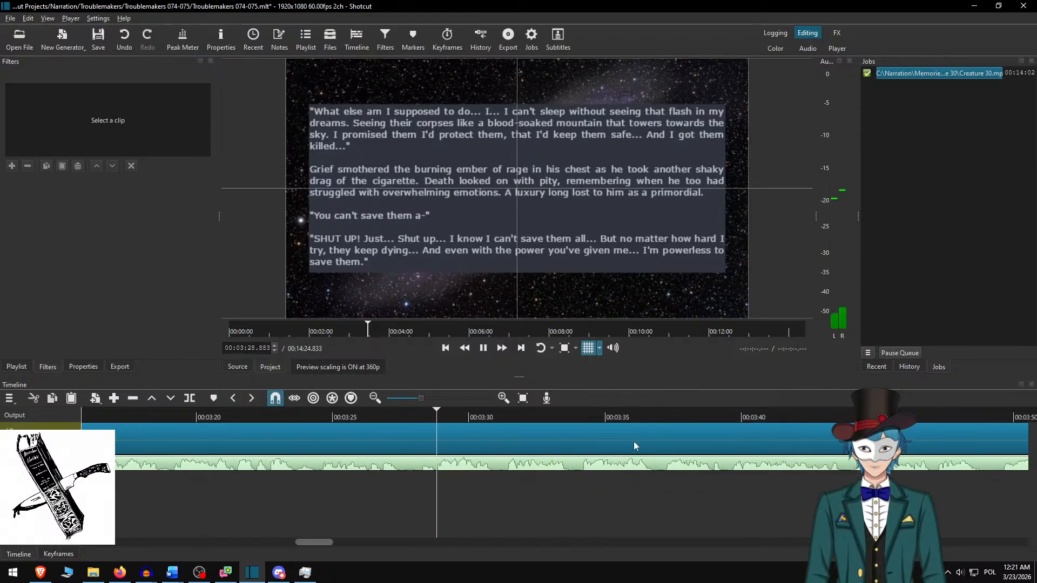
key("space")
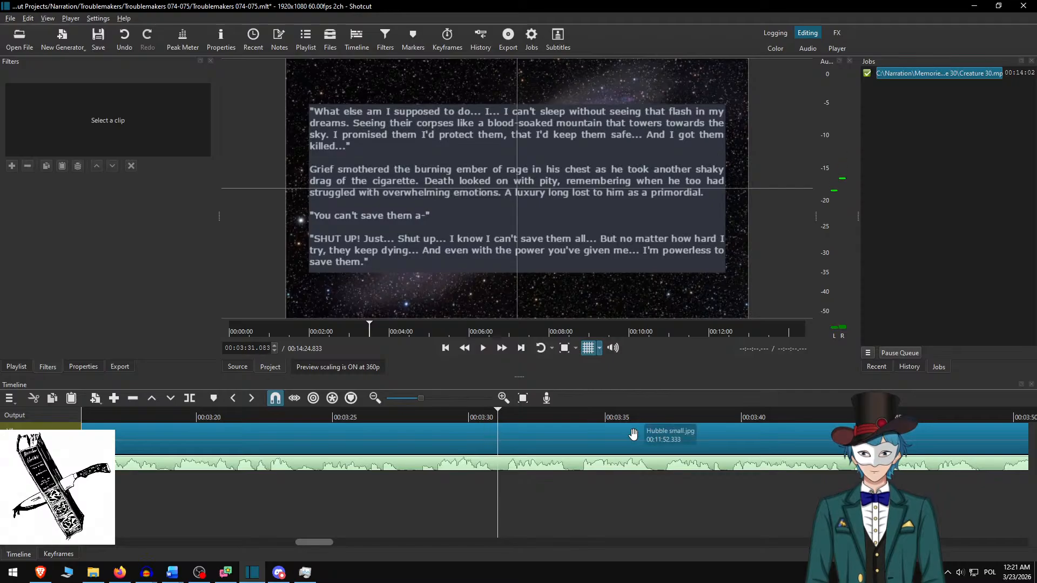
left_click(563, 432)
- In the Word script, delete the used passage and copy from "Drake cut death off" through "Death nodded, a slight blush coming to his face."
key("alt+Tab")
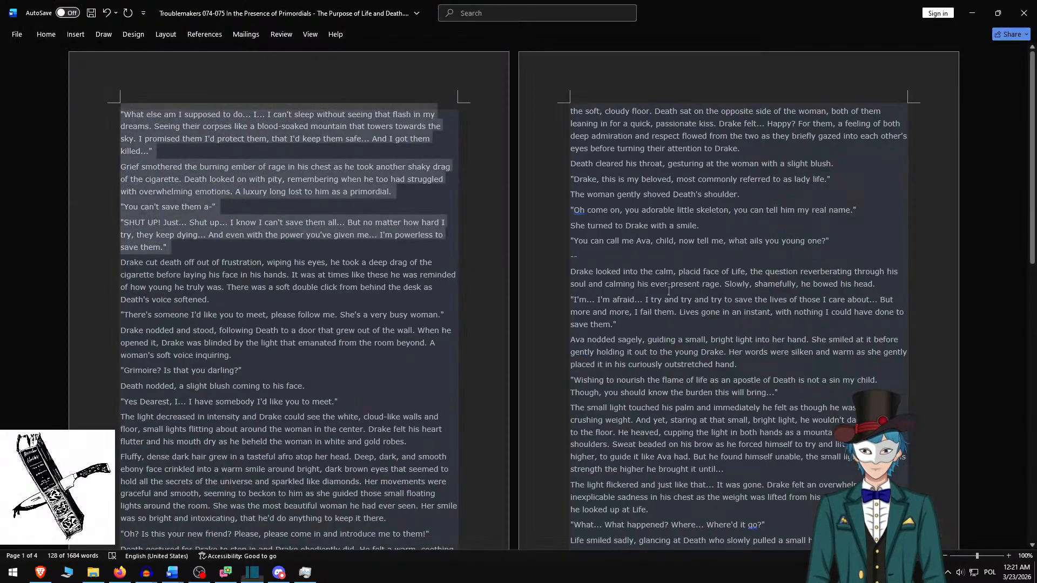
key("Delete")
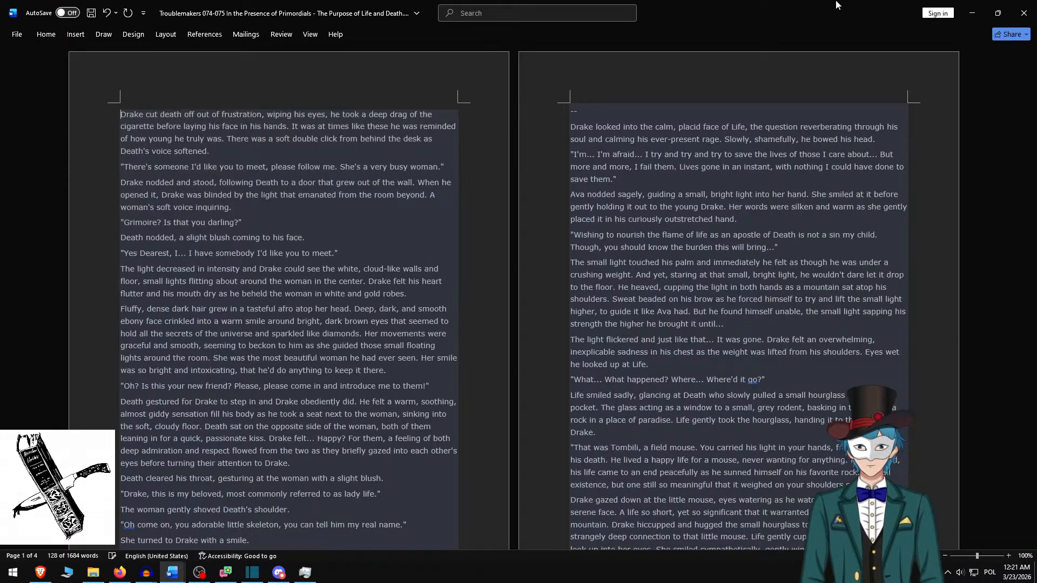
left_click(307, 236, "shift")
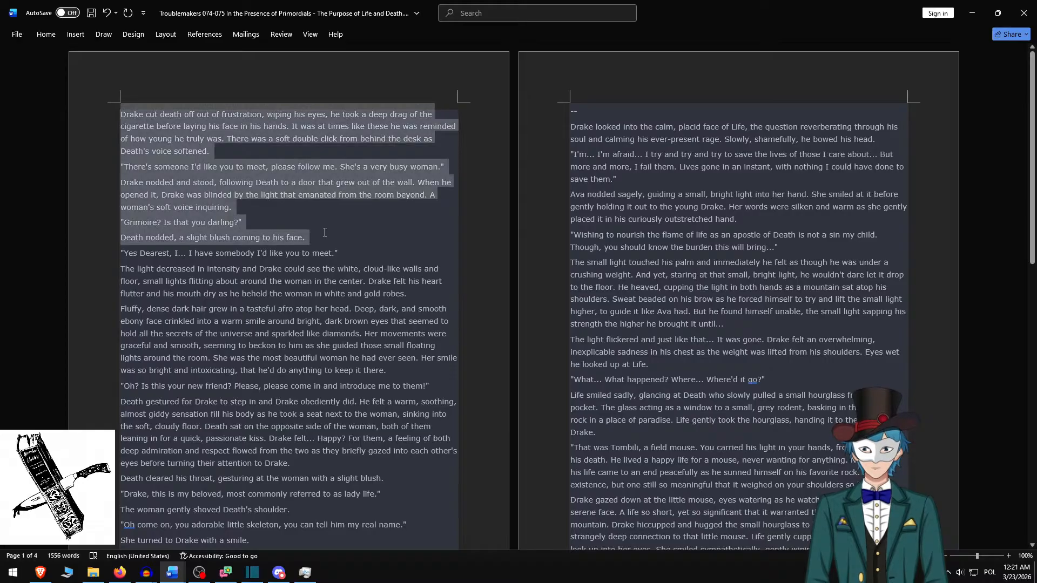
key("ctrl+c")
- Return to Shotcut and replace all the rich text on the selected clip with the copied "Drake cut death off" passage
key("alt+Tab")
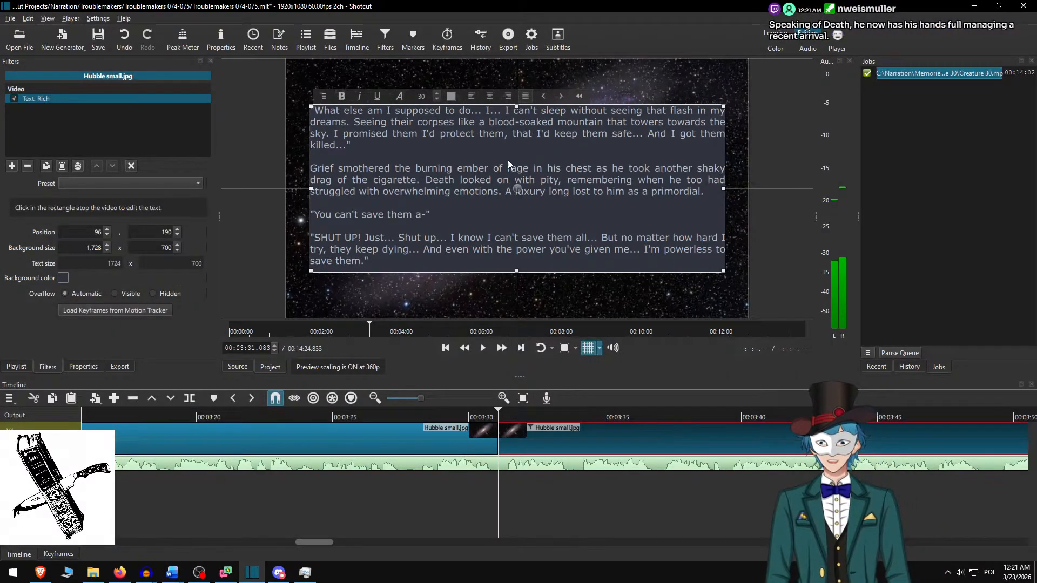
left_click(460, 134)
key("ctrl+a")
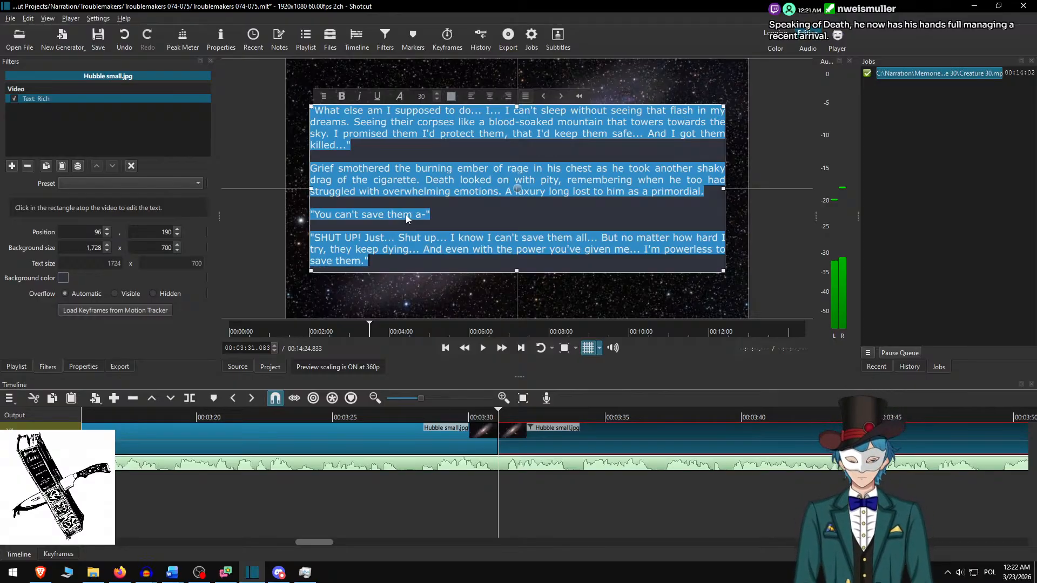
key("ctrl+v")
- Insert blank lines after the paragraphs ending "Death's voice softened.", "A woman's soft voice inquiring." and "Is that you darling?"
key("Up")
key("Up")
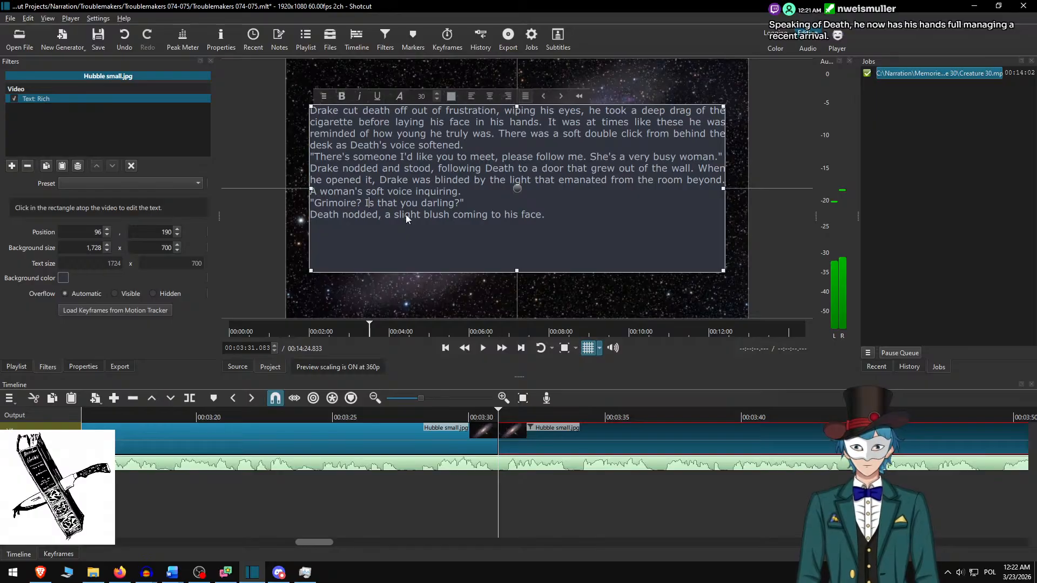
key("End")
key("Return")
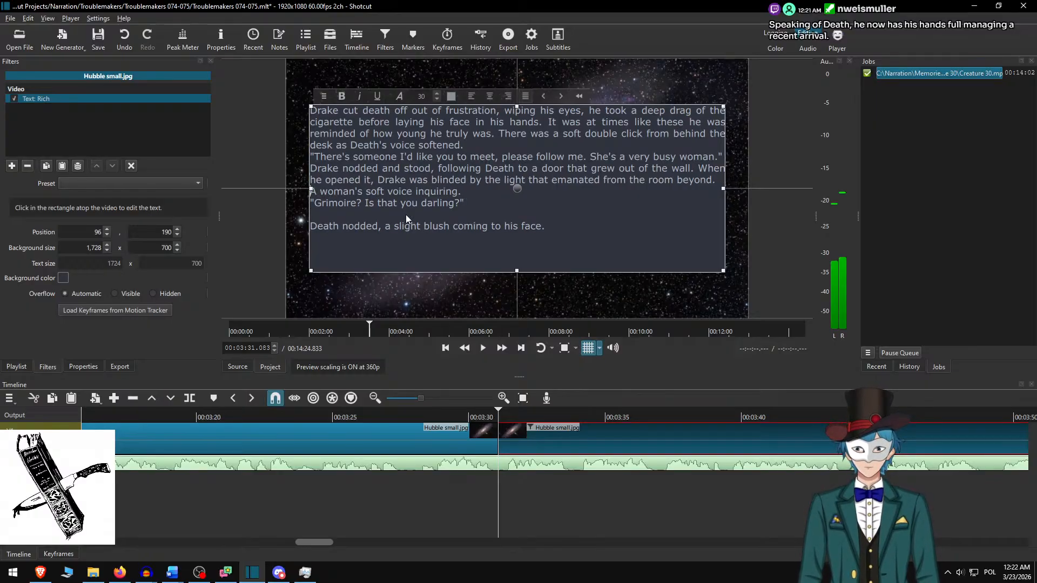
key("End")
key("Return")
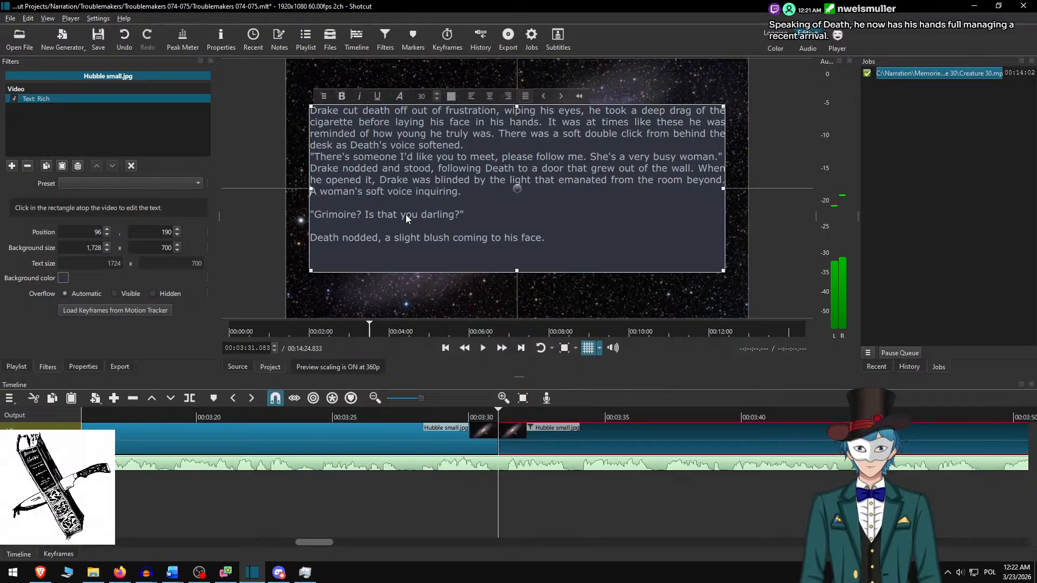
key("Up")
key("Up")
key("Up")
key("Up")
key("Up")
key("End")
key("Return")
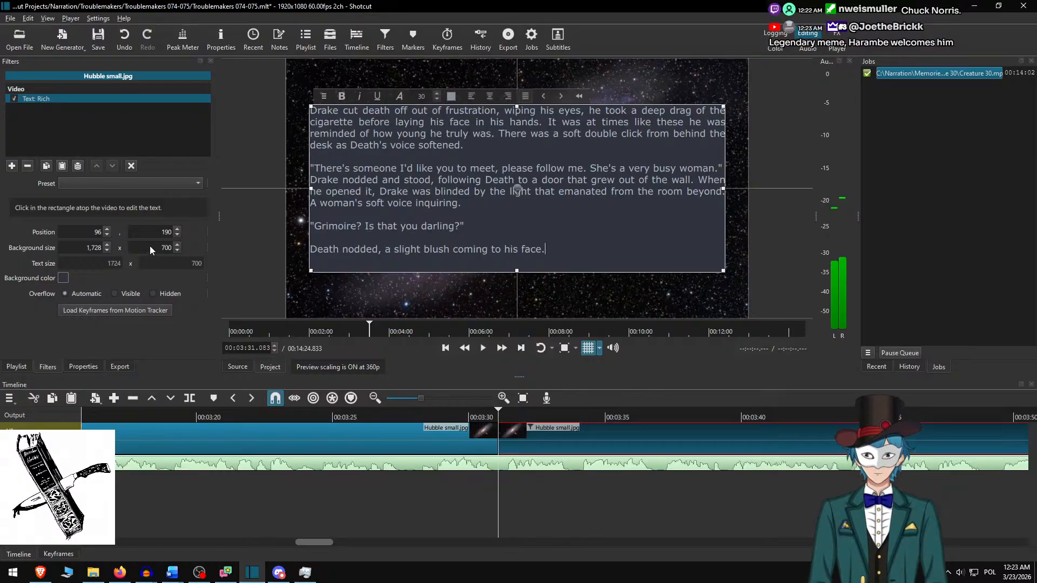
- Set the text box's background height to 650, centre it vertically in the frame at position 96, 215, and deselect the clip
type("650")
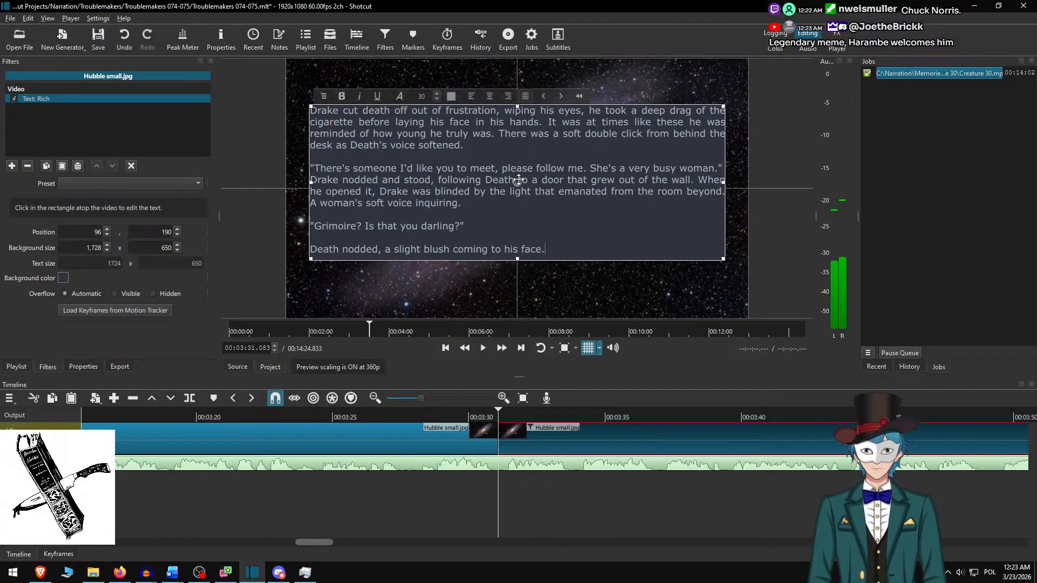
left_click(517, 200)
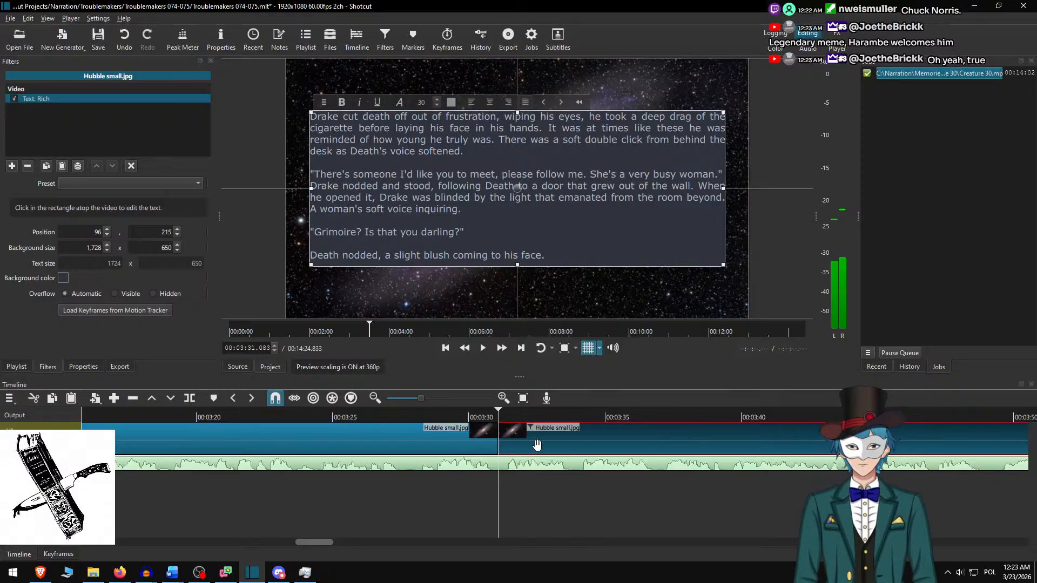
left_click(506, 433)
- Play the narration quickly from 00:03:27.633, pause at 00:04:14.467, split the Hubble small.jpg clip there, and select the part after the cut
left_click(404, 414)
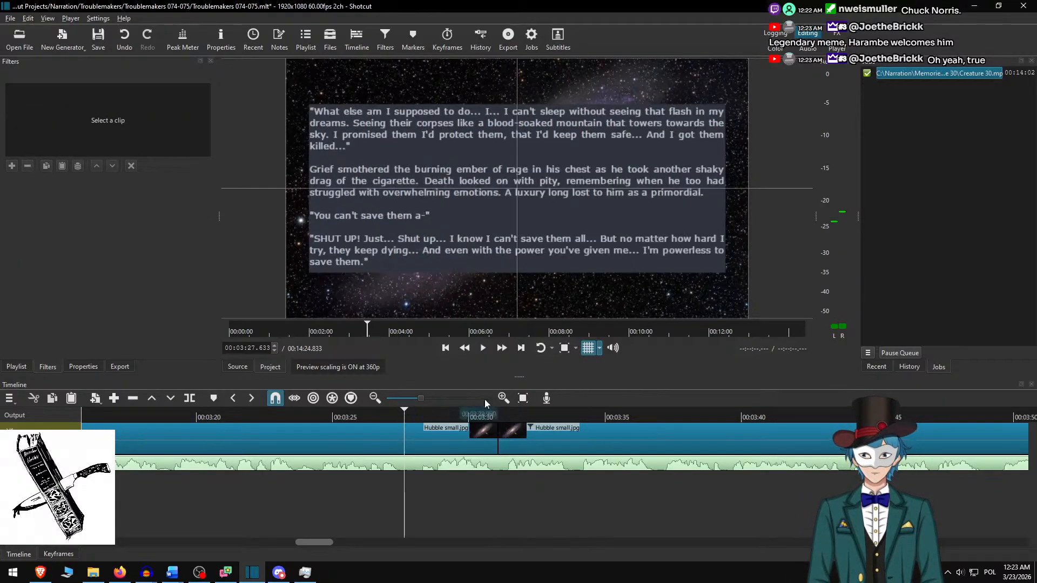
left_click(508, 347)
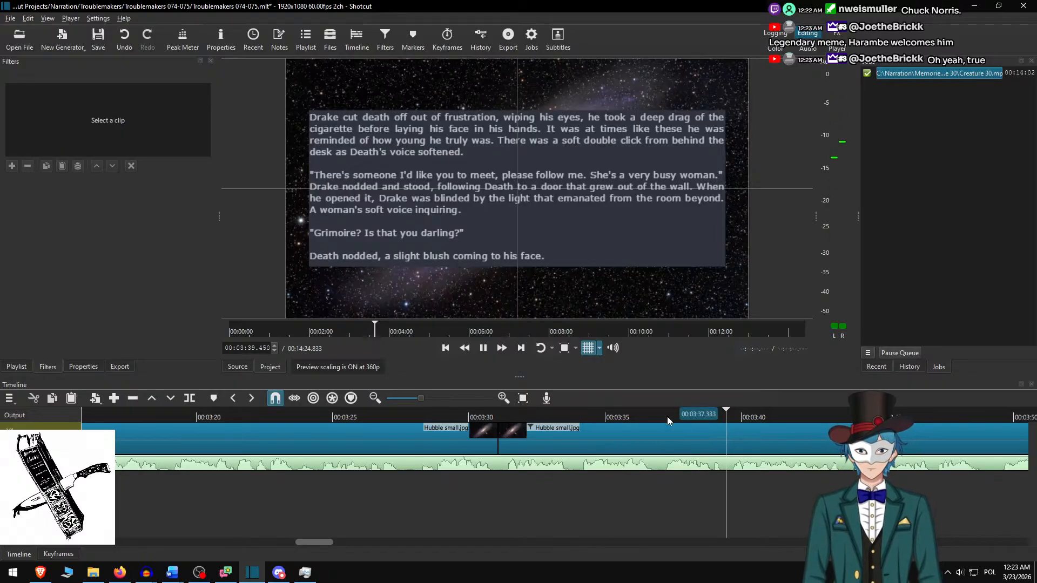
scroll(644, 426, "down", 7)
scroll(631, 437, "down", 8)
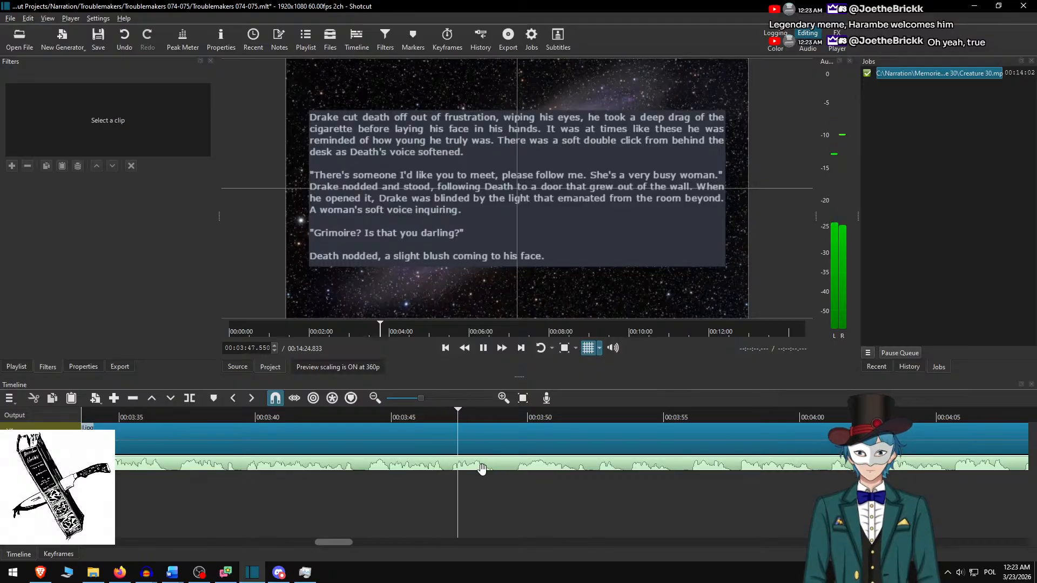
scroll(466, 496, "down", 1)
scroll(466, 502, "down", 4)
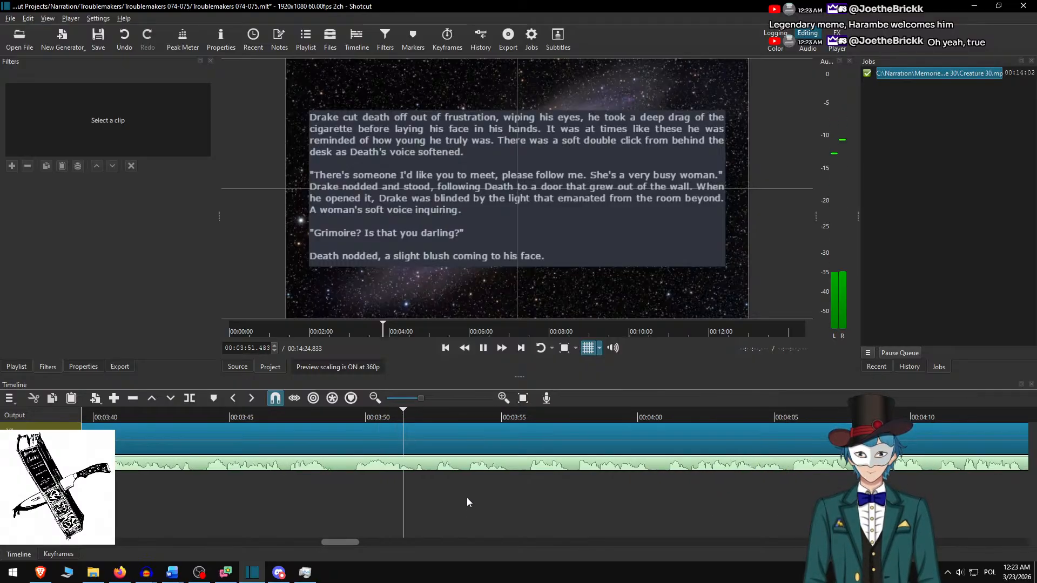
scroll(467, 493, "down", 6)
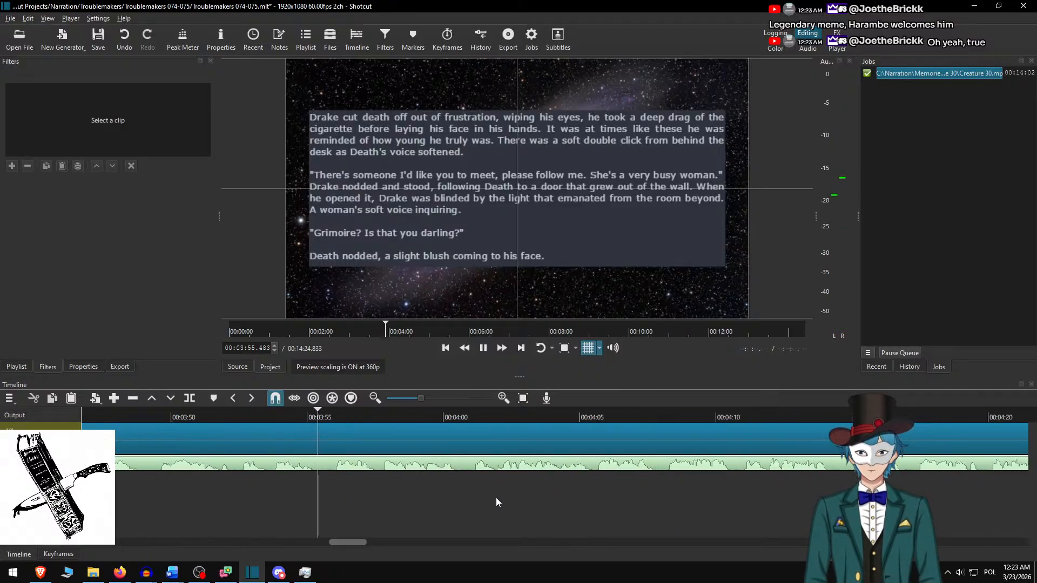
scroll(459, 498, "down", 3)
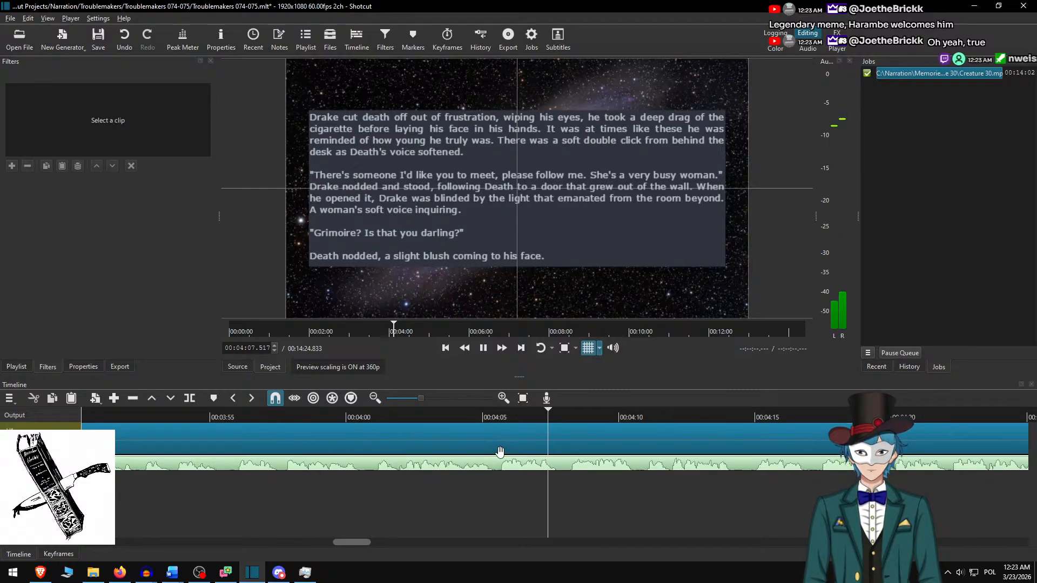
scroll(535, 463, "down", 5)
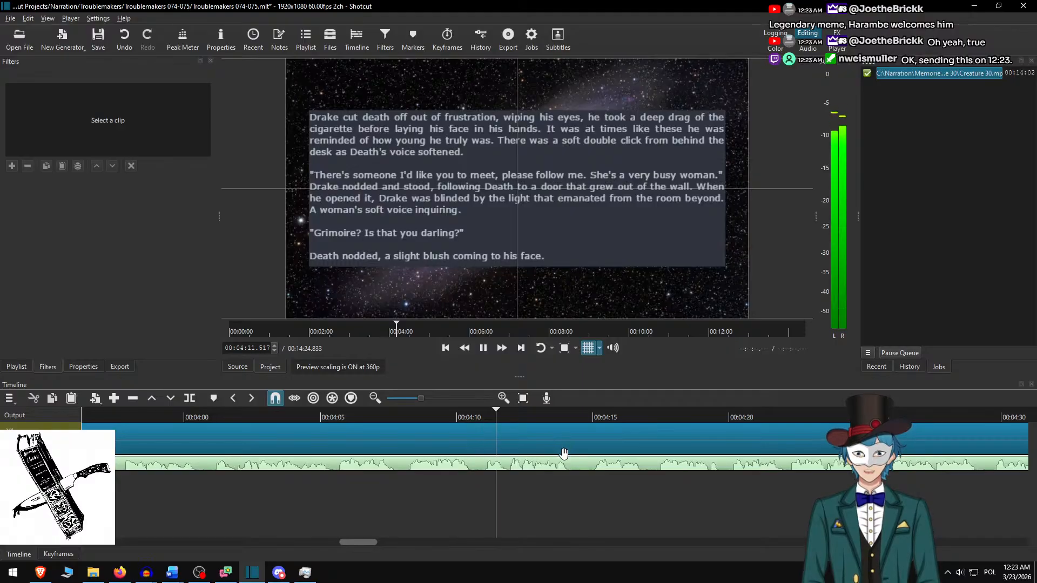
scroll(545, 463, "down", 7)
key("space")
key("space")
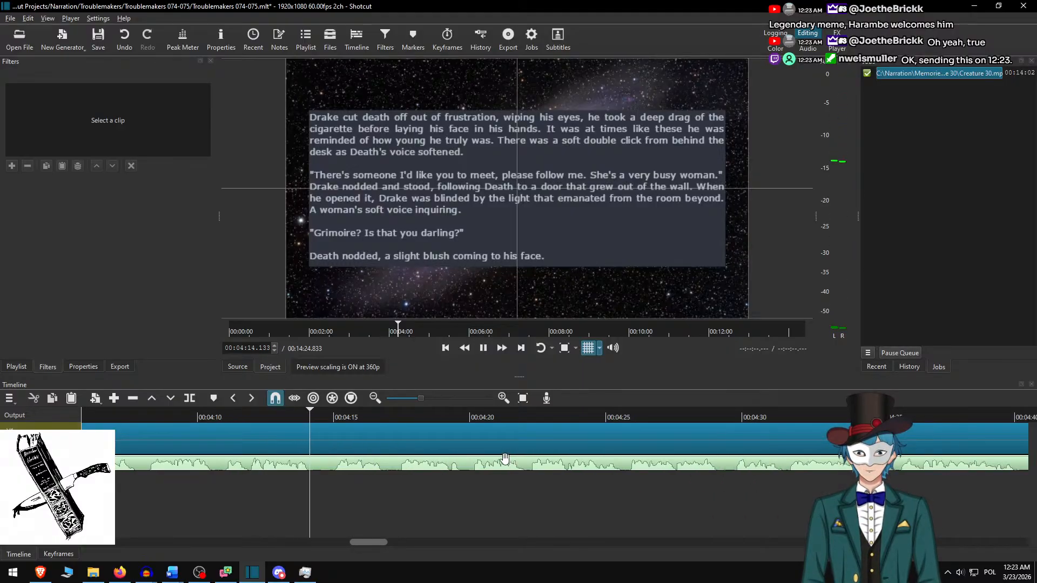
key("space")
key("s")
left_click(361, 433)
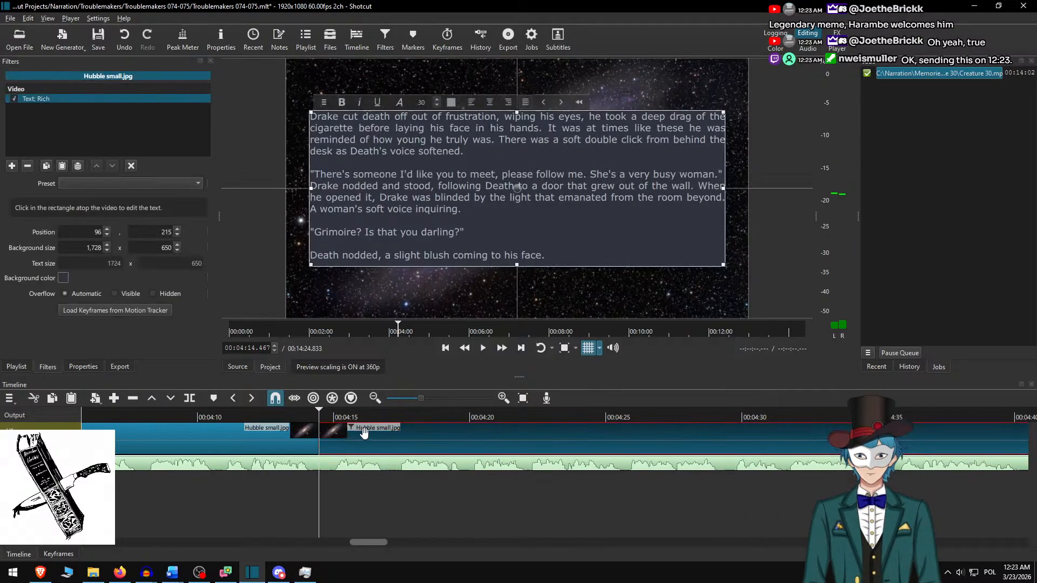
- In the Word script, delete the used passage and copy from "Yes Dearest" through "he'd do anything to keep it there."
key("alt+Tab")
key("Delete")
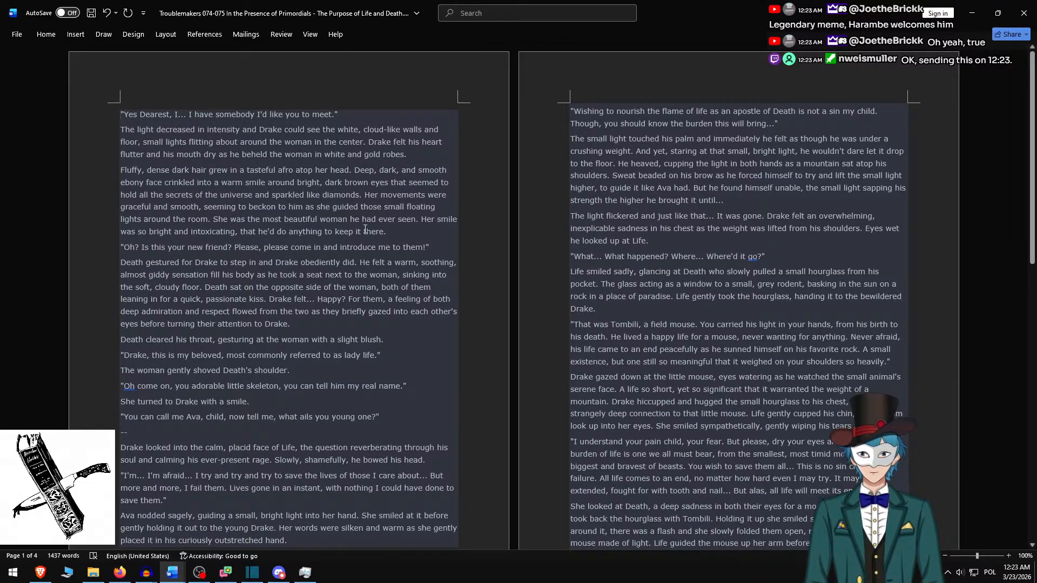
left_click(406, 237, "shift")
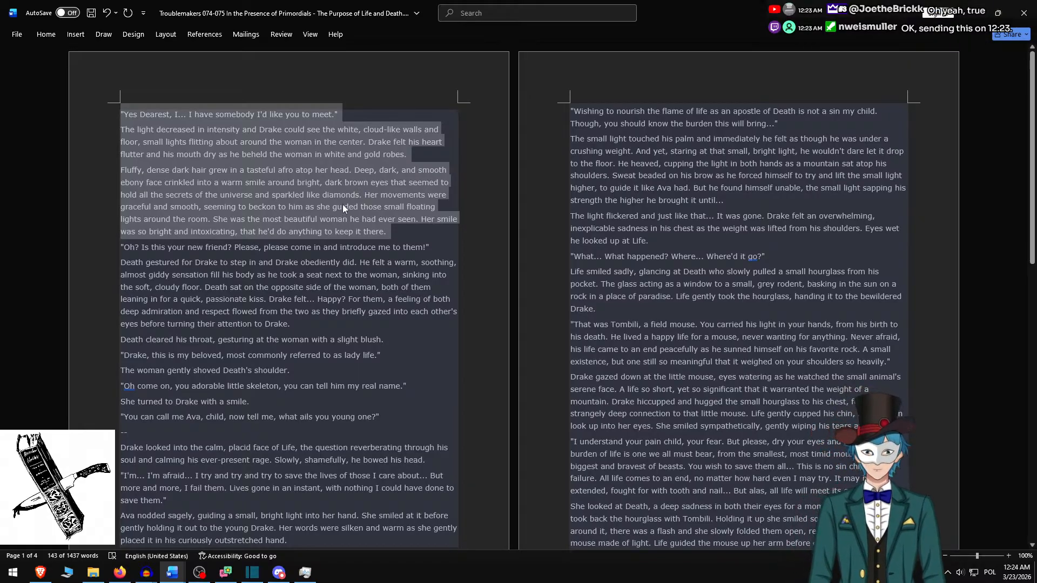
- Return to Shotcut and replace all the rich text on the selected clip with the copied "Yes Dearest" passage
key("alt+Tab")
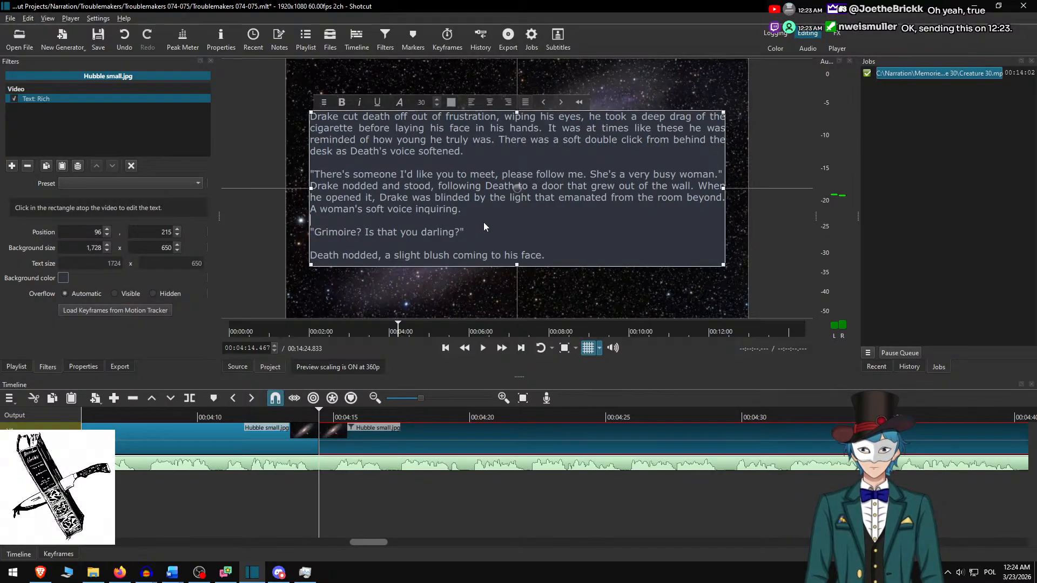
key("ctrl+a")
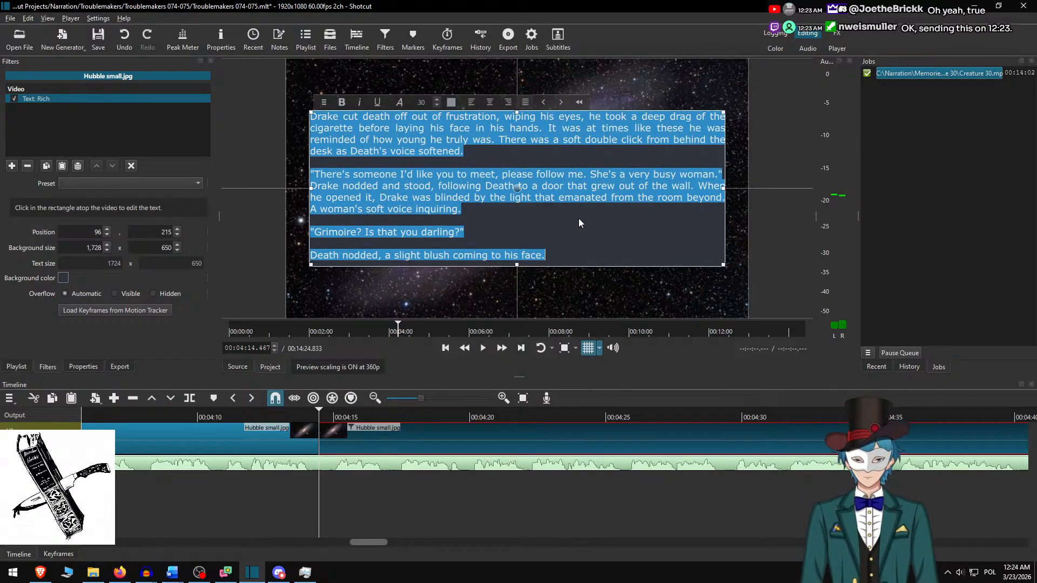
type("\"Yes Dearest, I... I have somebody I'd like you to meet.\" The light decreased in intensity and Drake could see the white, cloud-like walls and floor, small lights flitting about around the woman in the center. Drake felt his heart flutter and his mouth dry as he beheld the woman in white and gold robes. Fluffy, dense dark hair grew in a tasteful afro atop her head. Deep, dark, and smooth ebony face crinkled into a warm smile around bright, dark brown eyes that seemed to hold all the secrets of the universe and sparkled like diamonds. Her movements were graceful and smooth, seeming to beckon to him as she guided those small floating lights around the room. She was the most beautiful woman he had ever seen. Her smile was so bright and intoxicating, that he'd do anything to keep it there.")
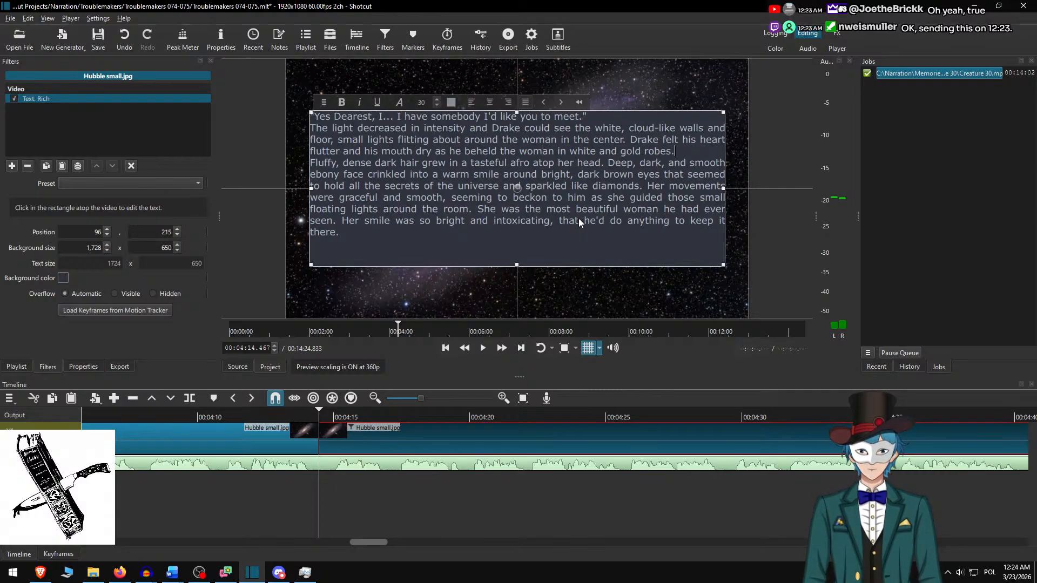
- Separate the three pasted "Yes Dearest" paragraphs with blank lines and deselect the clip
key("Return")
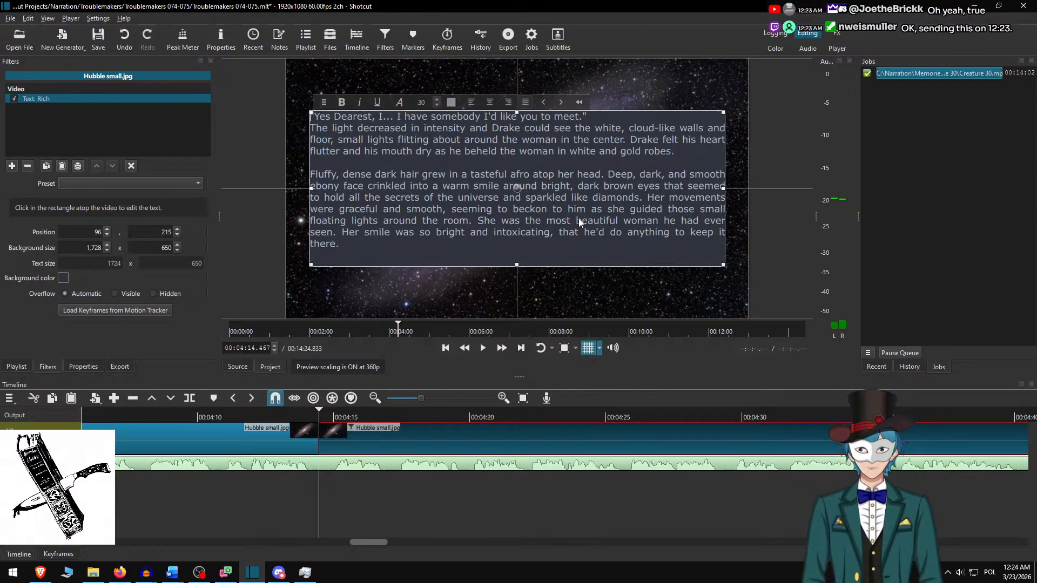
key("Return")
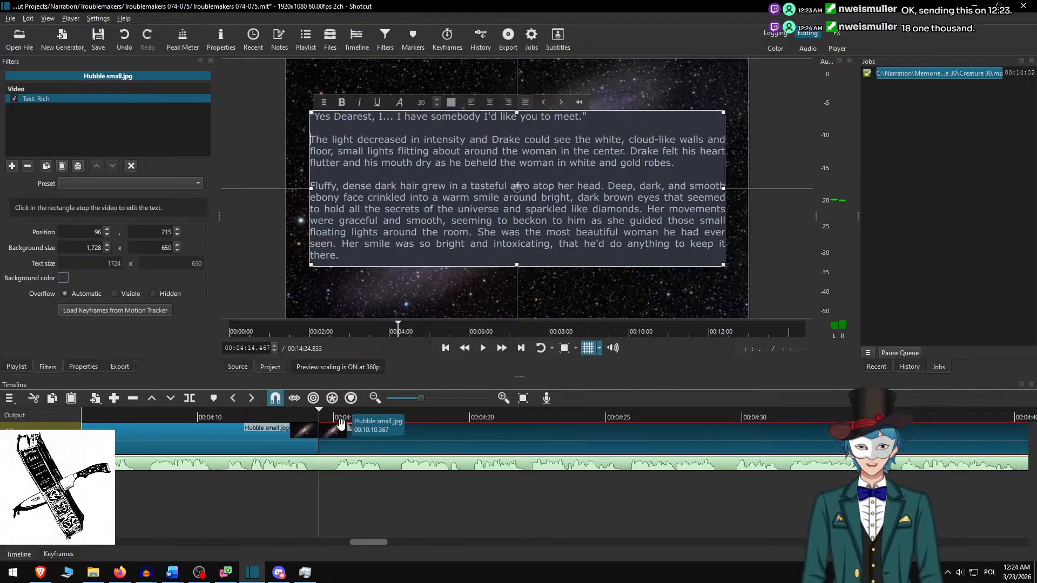
left_click(362, 431)
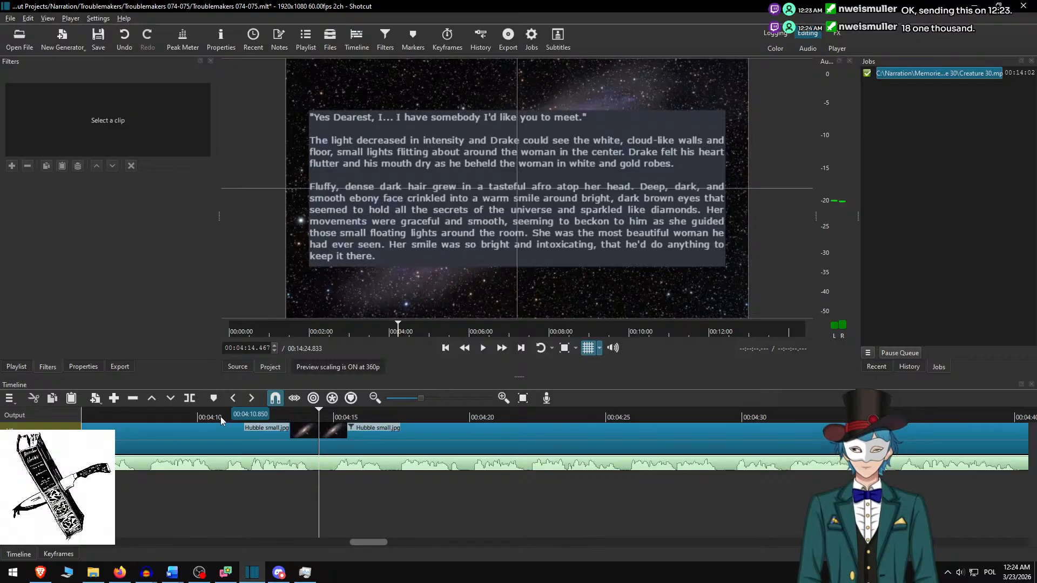
- Play the narration from 00:04:10.850, pause at 00:05:08.667, split the Hubble small.jpg clip there, and select the part after the cut
left_click(221, 416)
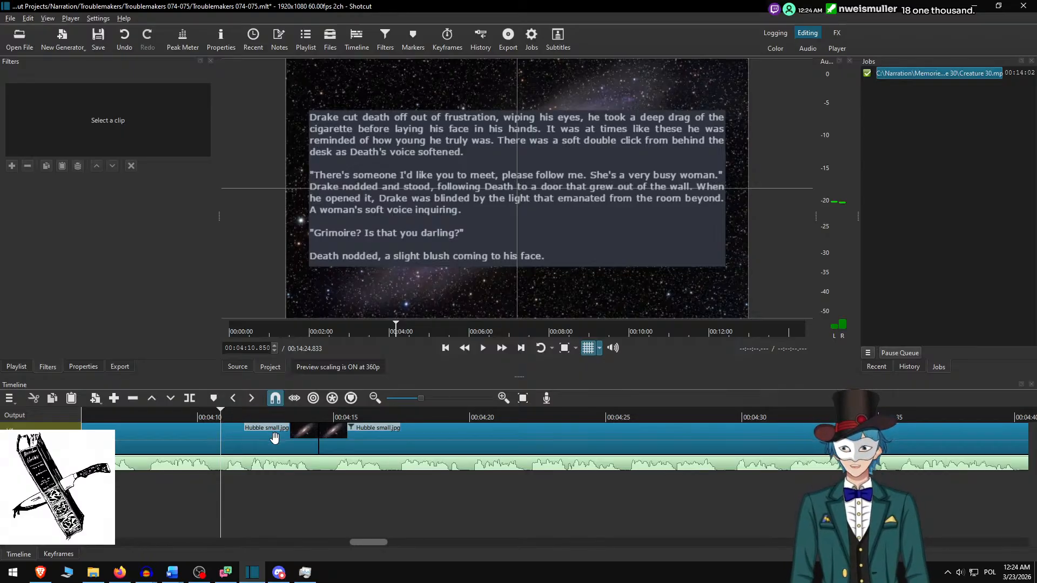
left_click(508, 348)
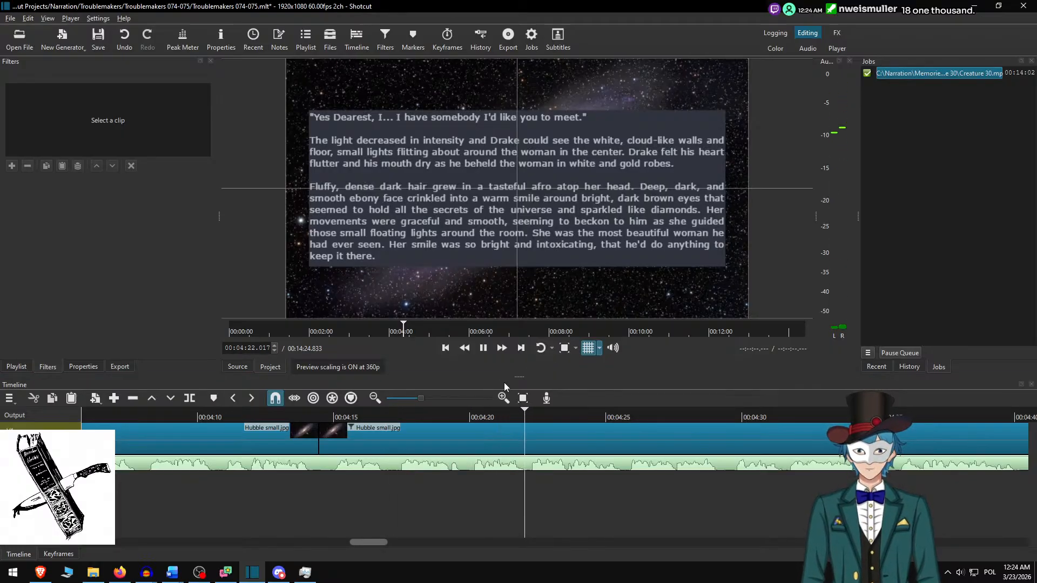
scroll(514, 455, "down", 6)
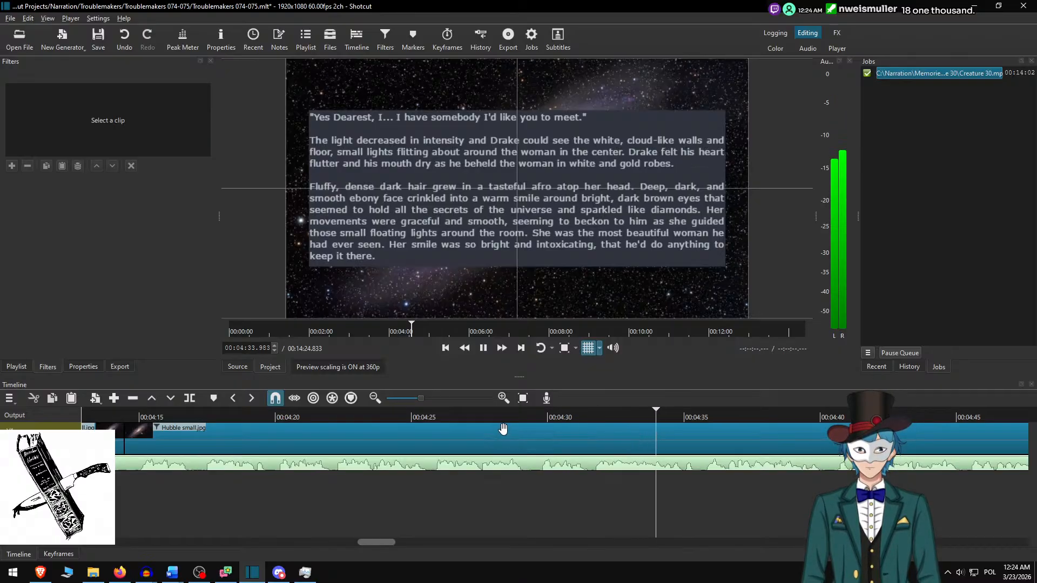
scroll(641, 460, "down", 6)
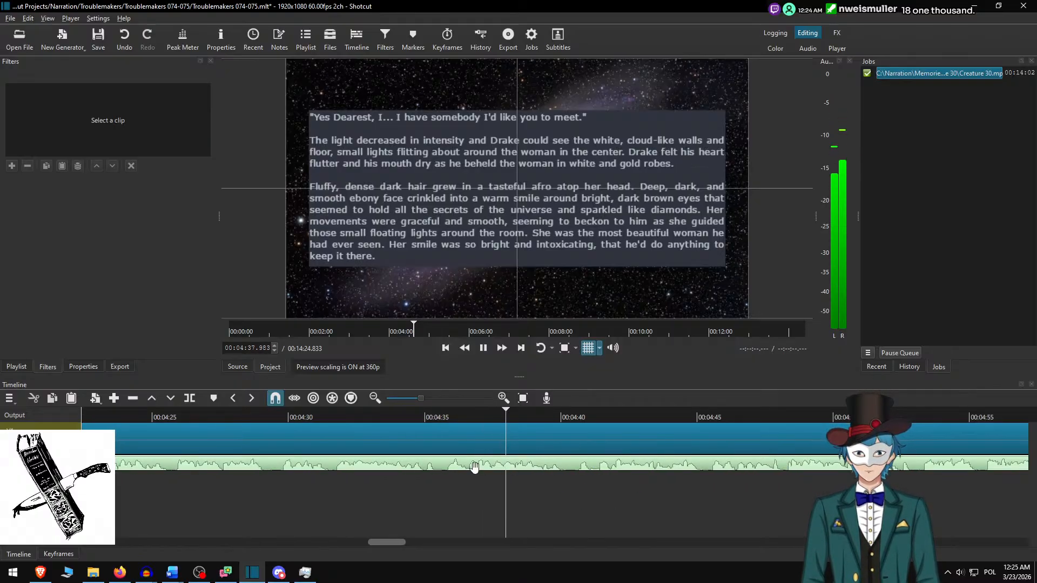
scroll(467, 469, "down", 7)
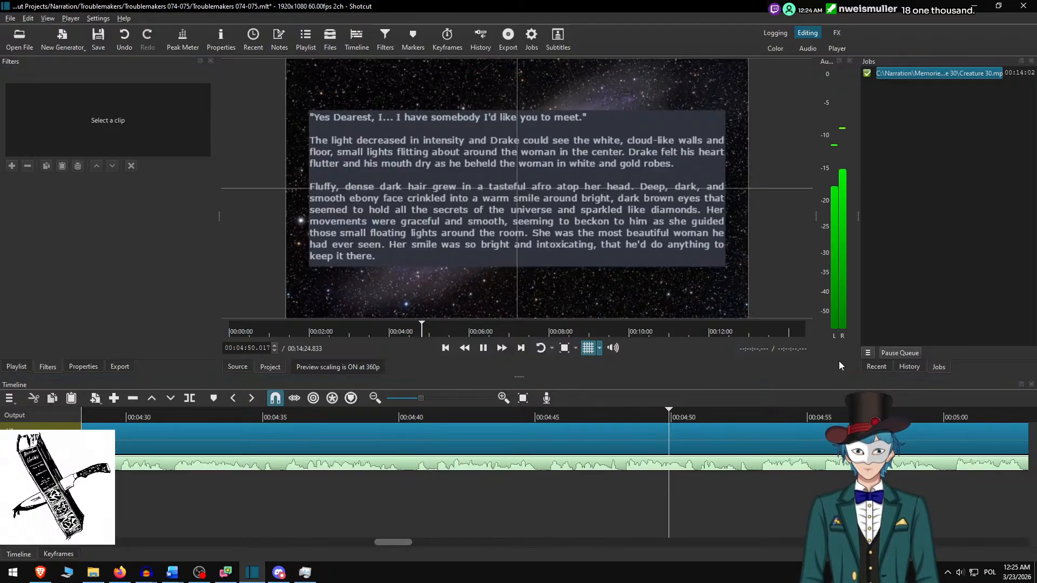
scroll(618, 466, "down", 13)
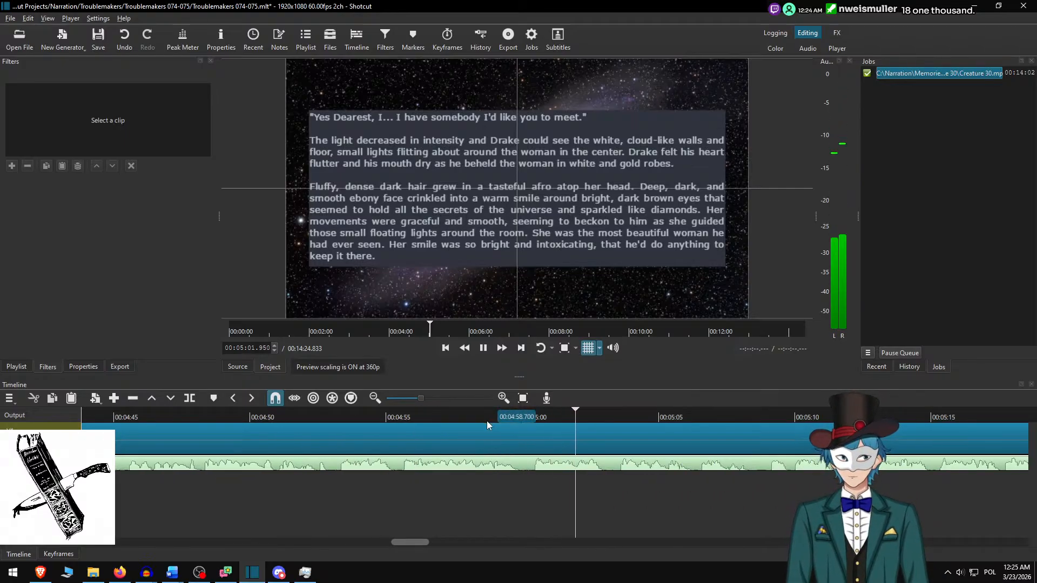
scroll(542, 474, "down", 11)
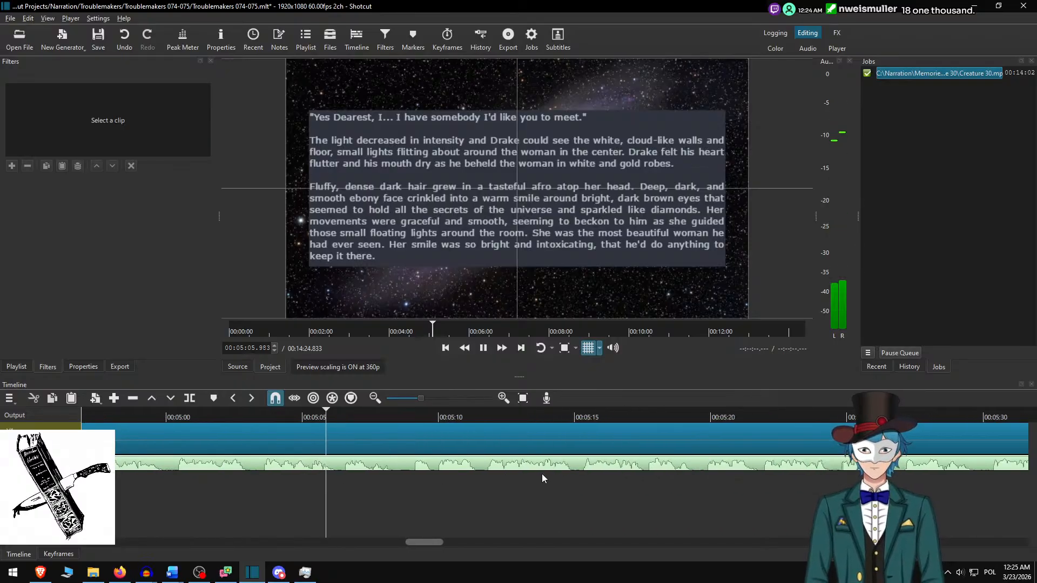
key("space")
key("space")
key("space")
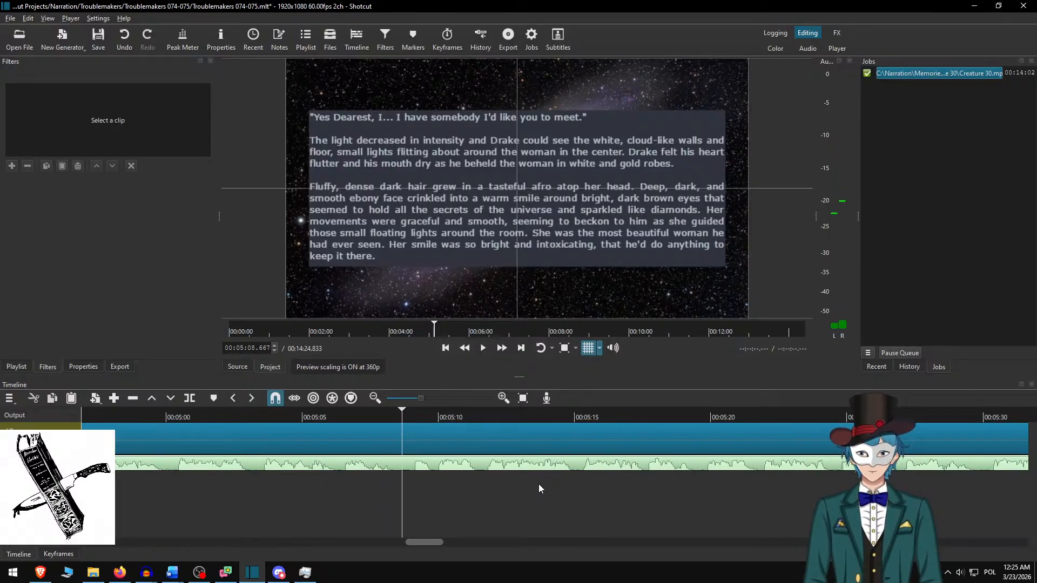
key("s")
left_click(466, 427)
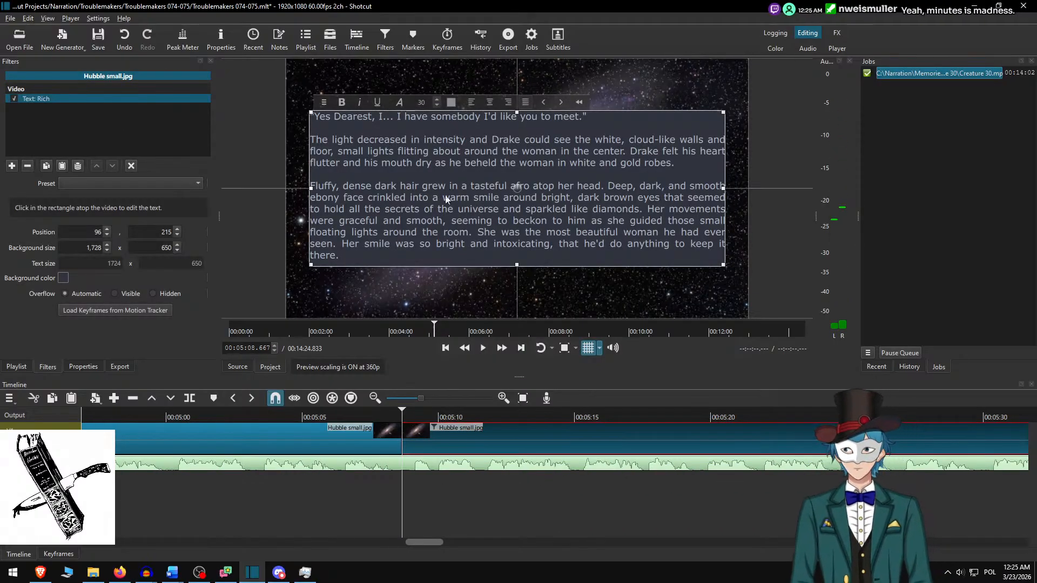
- Switch to the Troublemakers 074-075 script in Word
key("alt+Tab")
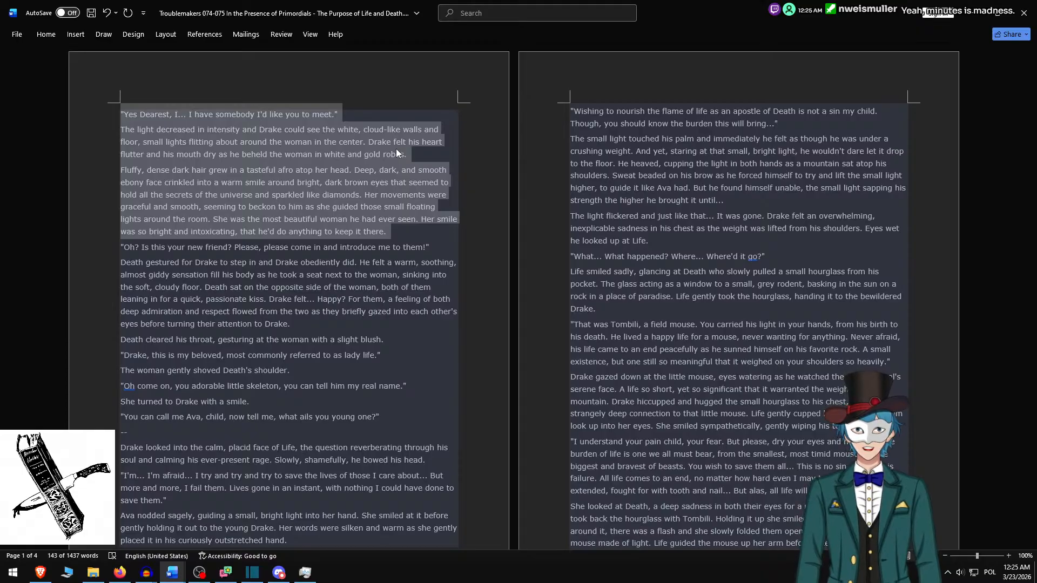
- Delete the selected used passage and copy the next one, from "Oh? Is this your new friend?" to "turning their attention to Drake."
key("Delete")
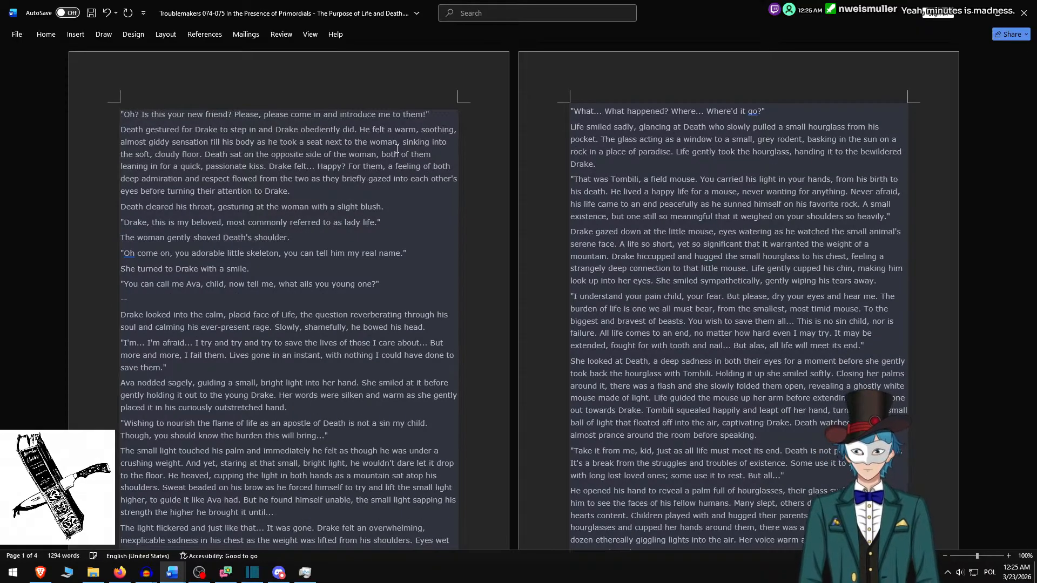
left_click(387, 204, "shift")
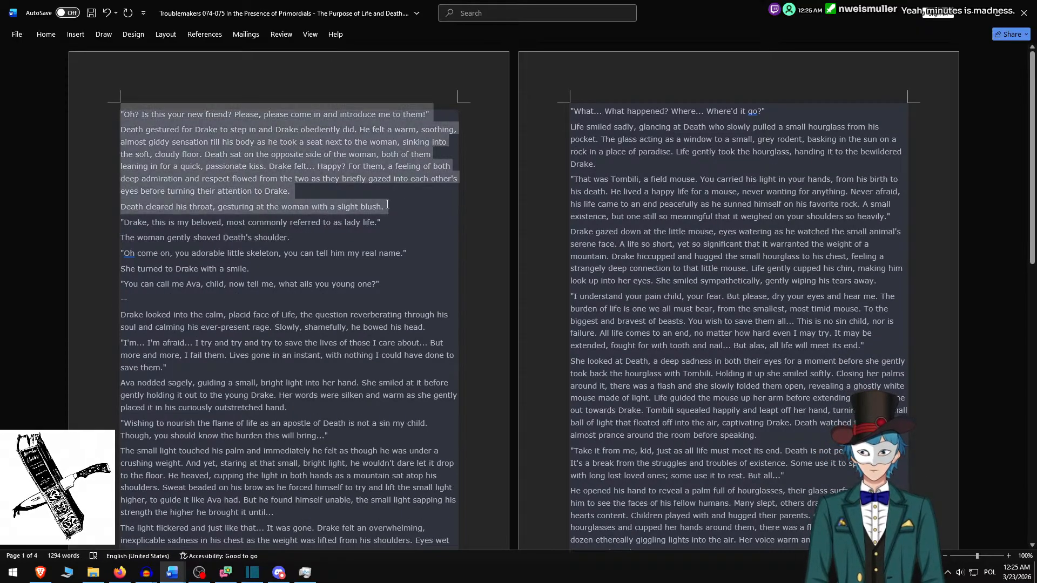
left_click(303, 193, "shift")
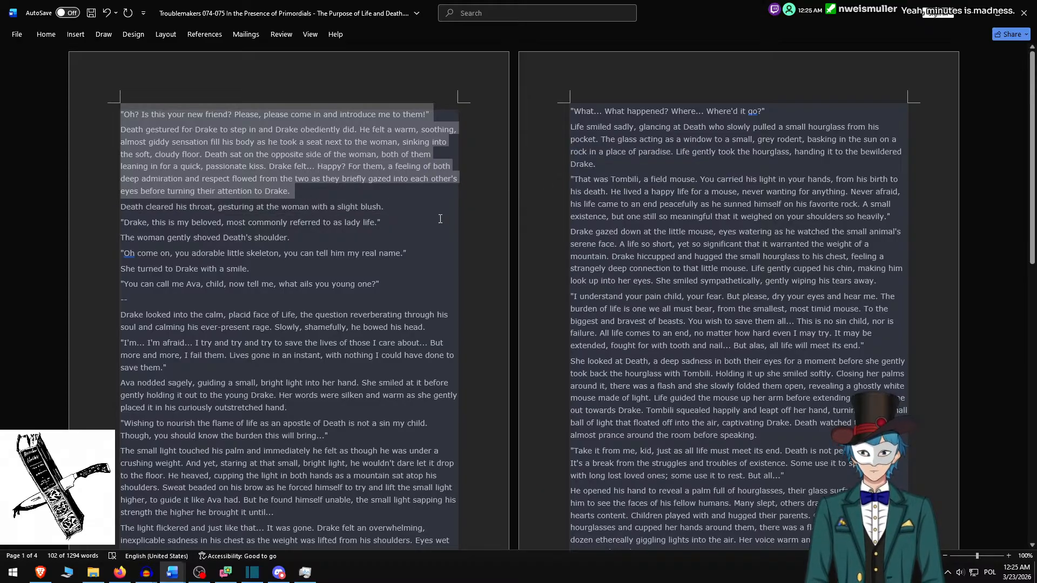
key("ctrl+c")
- Switch to Shotcut, replace the clip's rich text with the copied passage, and insert a blank line after the opening line of dialogue
left_click(252, 572)
left_click(413, 211)
key("ctrl+a")
key("ctrl+v")
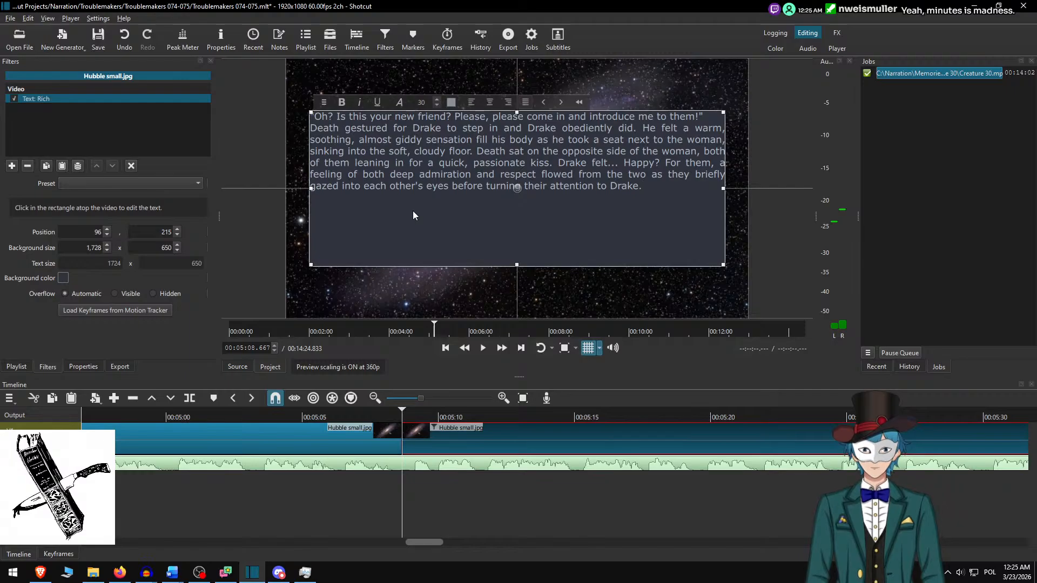
key("Up")
key("Up")
key("Up")
key("Up")
key("Up")
key("Return")
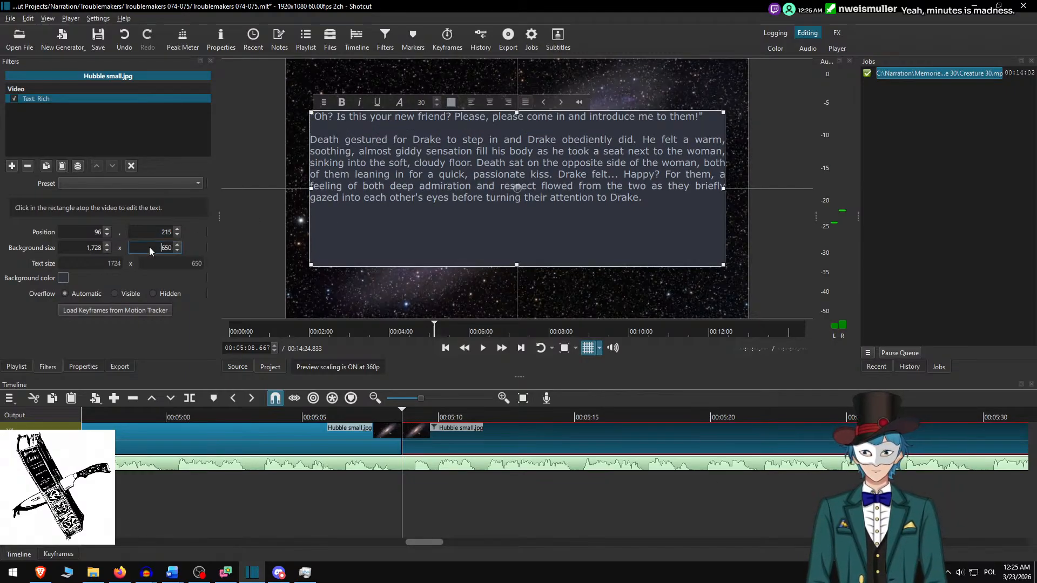
- Set the text box's background height to 400 and centre the box vertically in the frame at Y position 340
left_click(164, 248)
type("4")
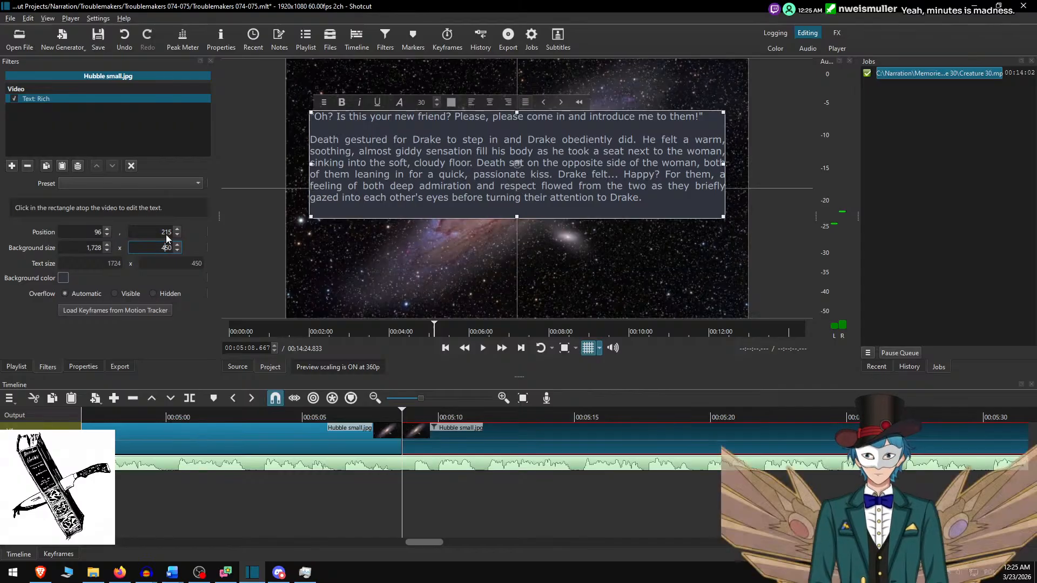
key("shift+Right")
type("0")
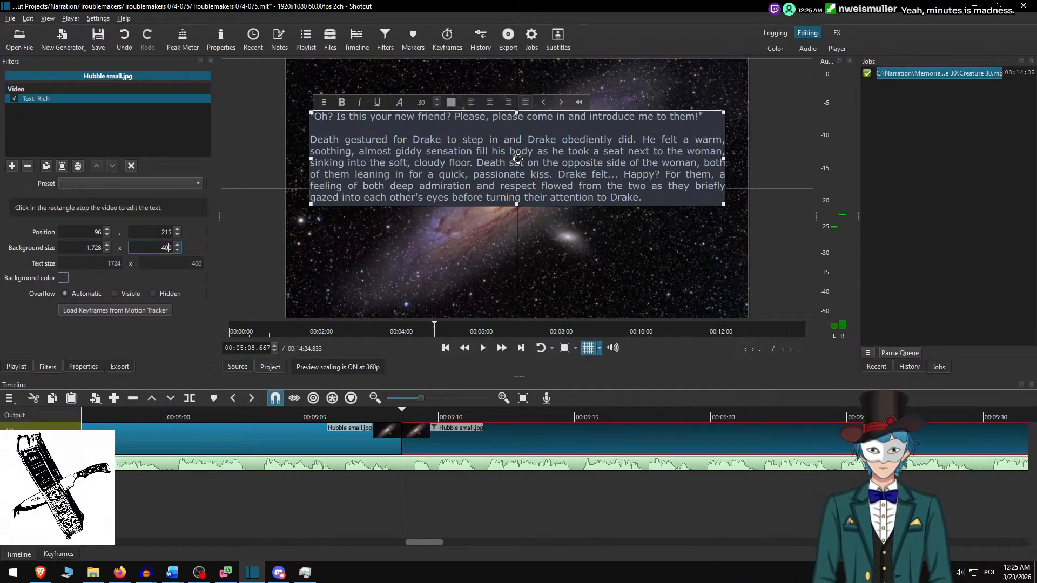
left_click_drag(517, 160, 513, 202)
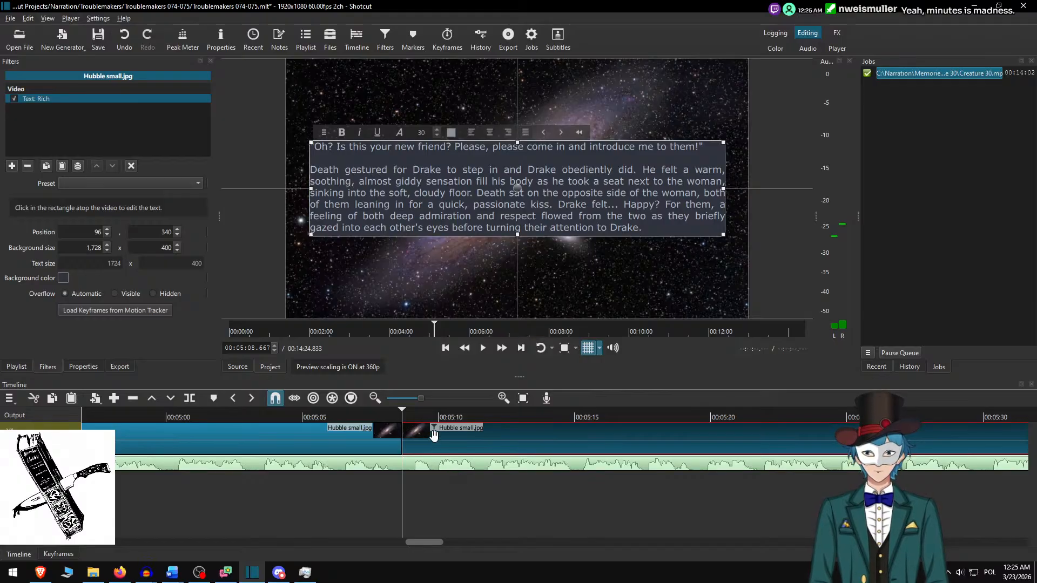
- Play the video from about 00:05:06 to 00:05:26 to check the narration against the new text
left_click(403, 493)
left_click(331, 417)
key("space")
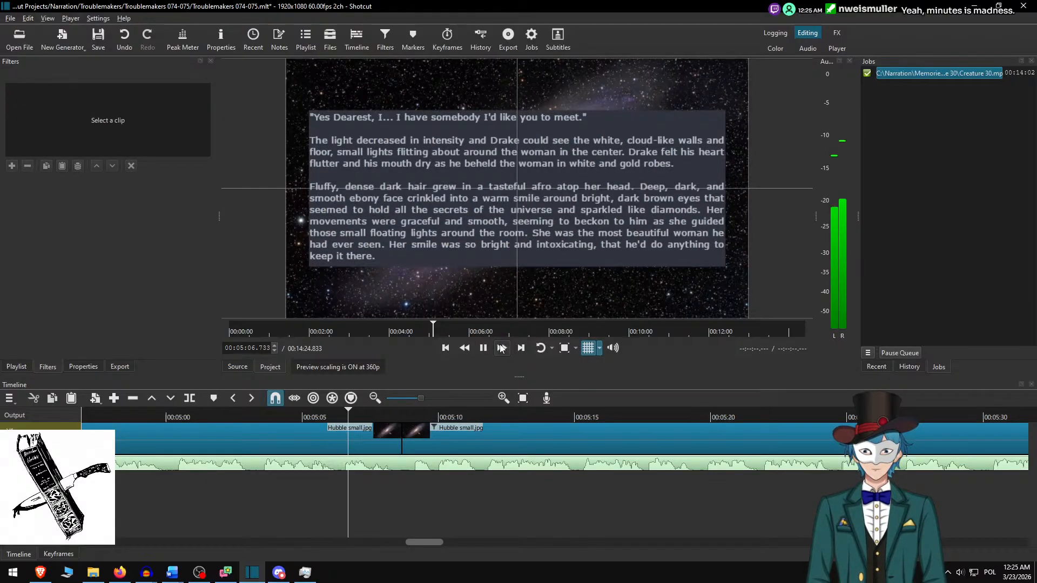
left_click(501, 348)
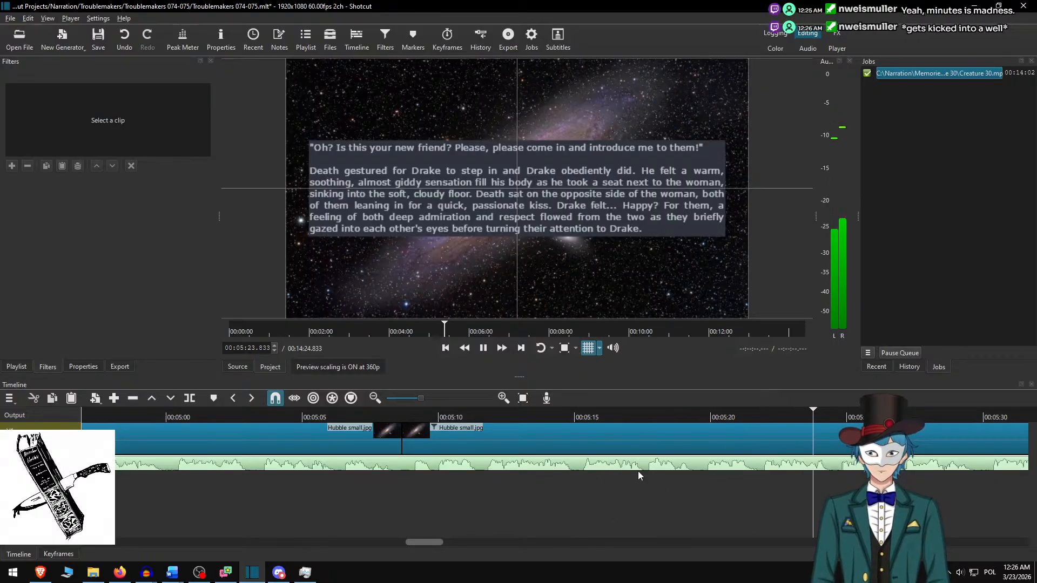
key("space")
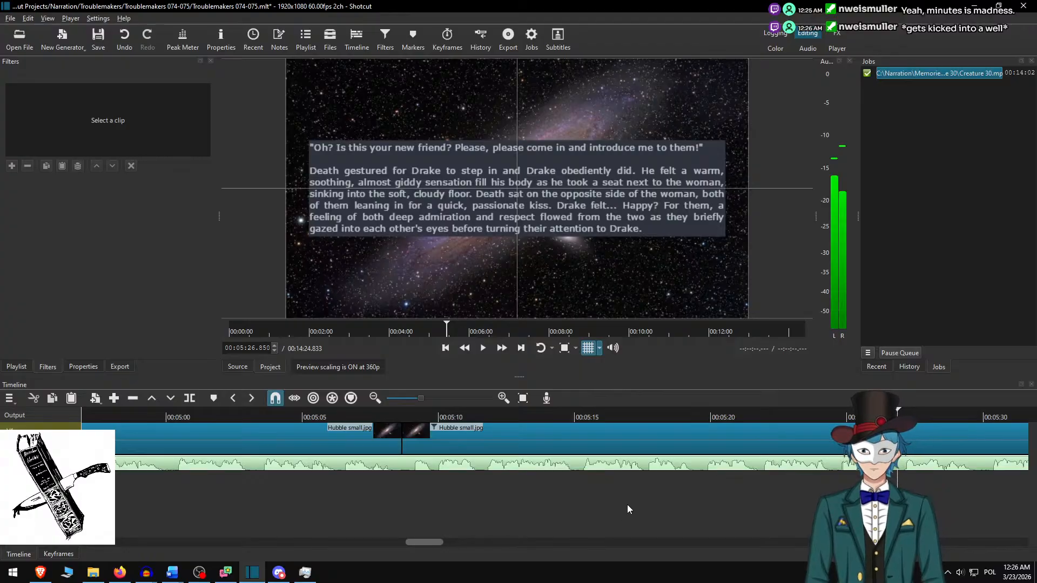
scroll(626, 437, "right", 3)
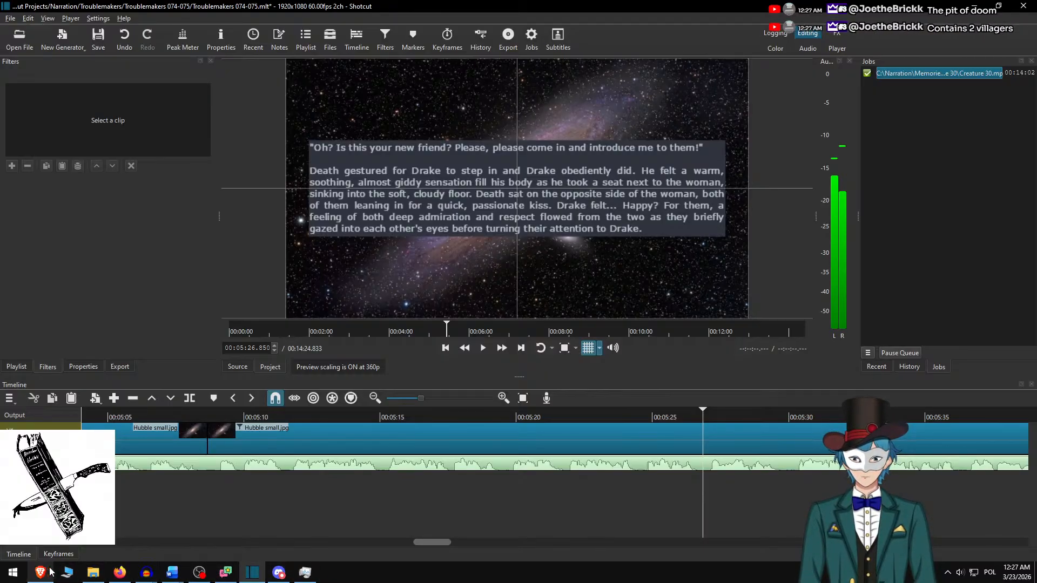
- Switch to Audacity and listen to the Mix track from about 5:15, comparing the narration with the text in the video
left_click(104, 547)
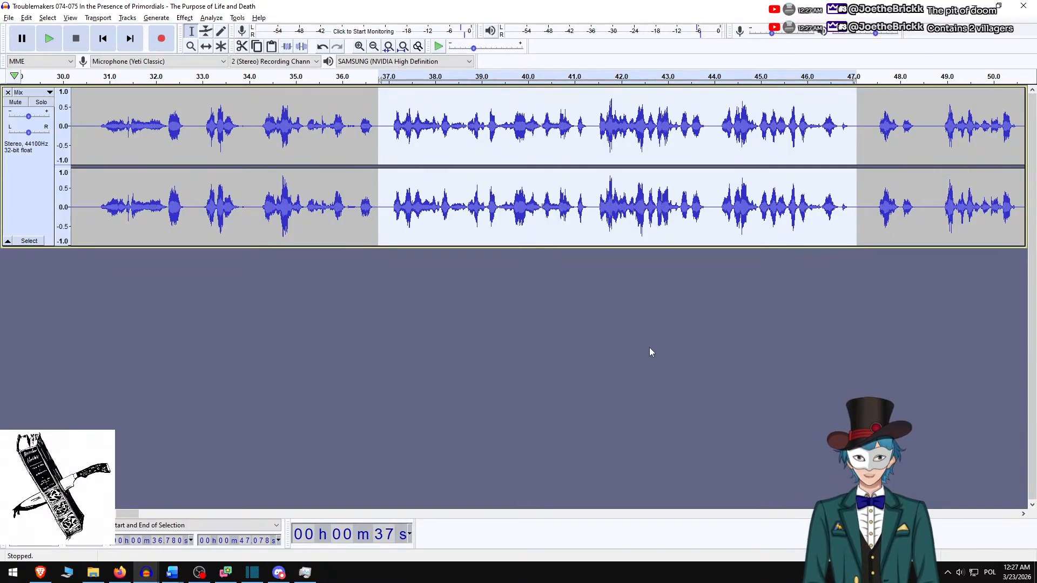
left_click_drag(135, 513, 446, 497)
key("alt+Tab")
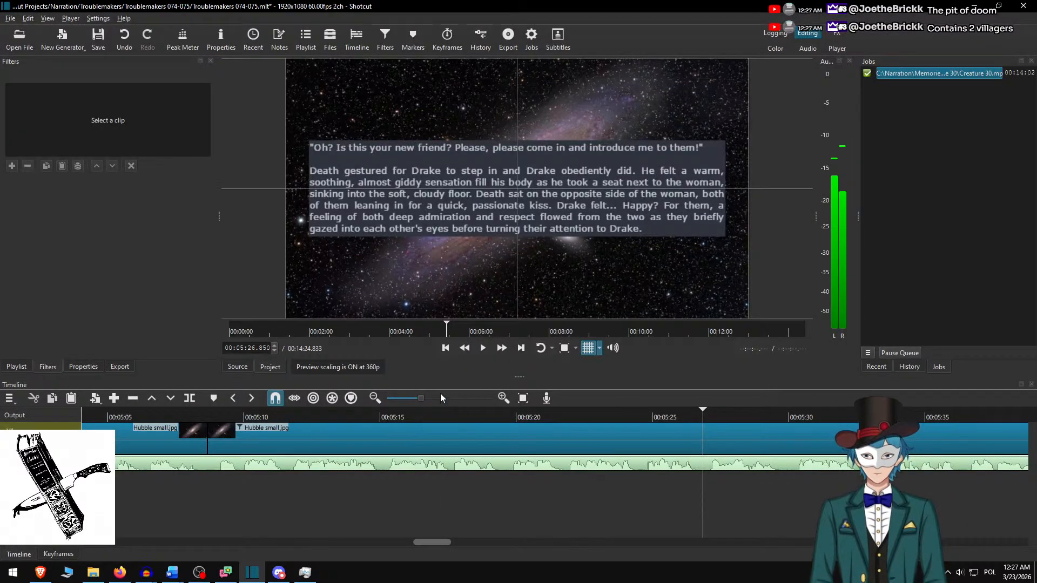
key("alt+Tab")
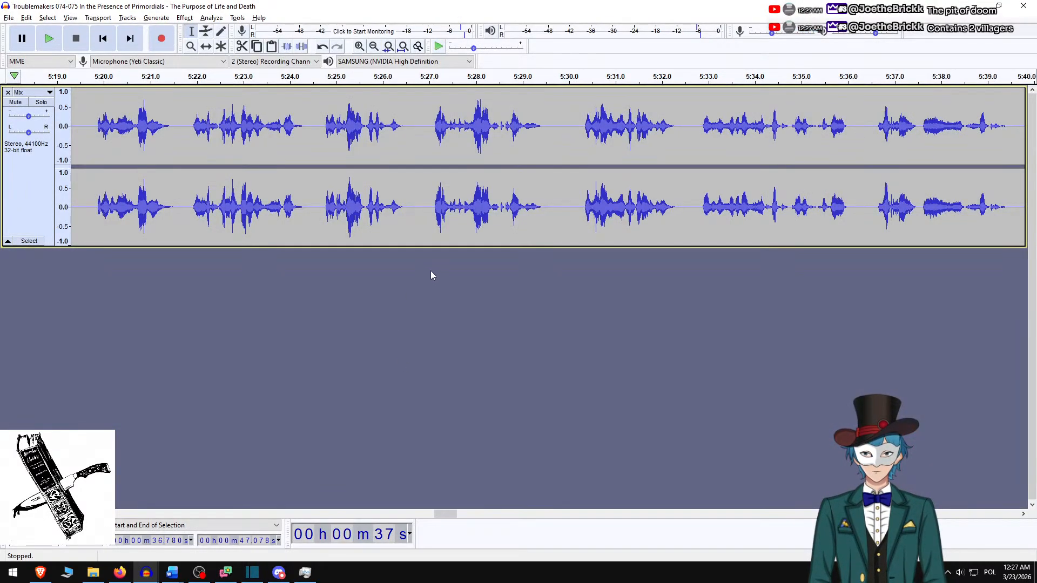
scroll(345, 249, "left", 4)
scroll(340, 248, "left", 10)
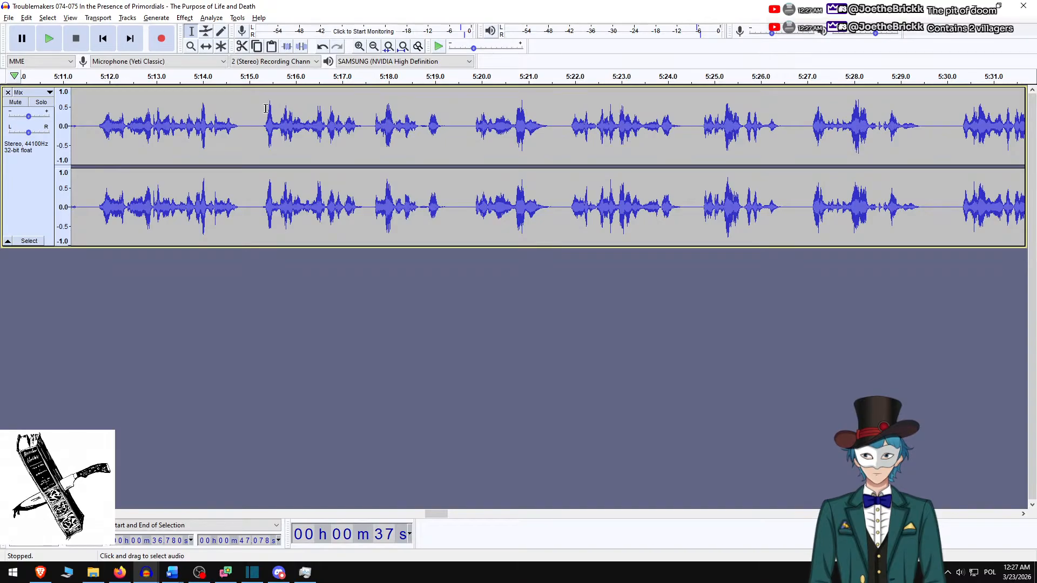
left_click(258, 128)
key("space")
key("alt+Tab")
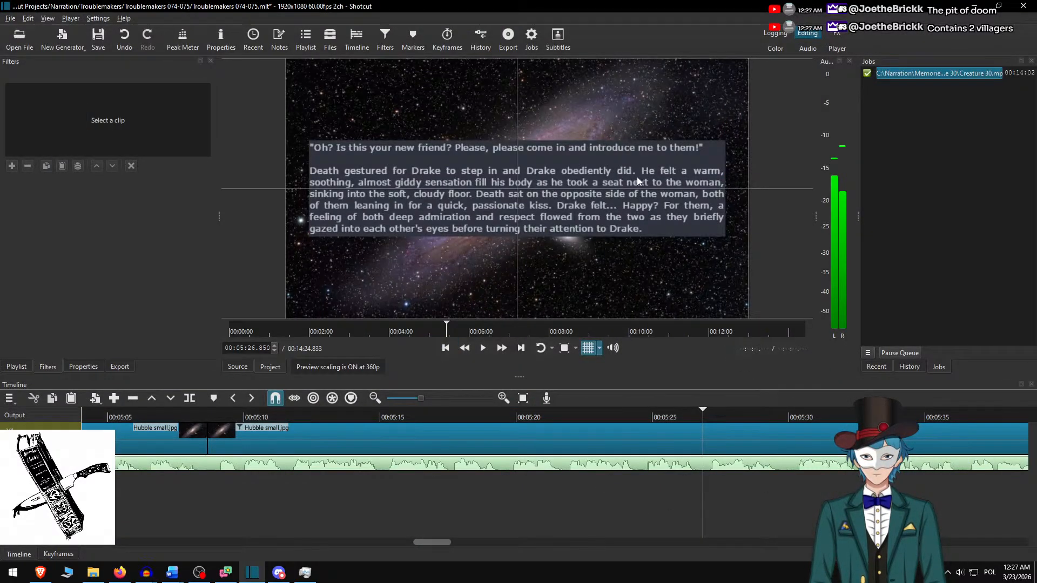
key("alt+Tab")
key("space")
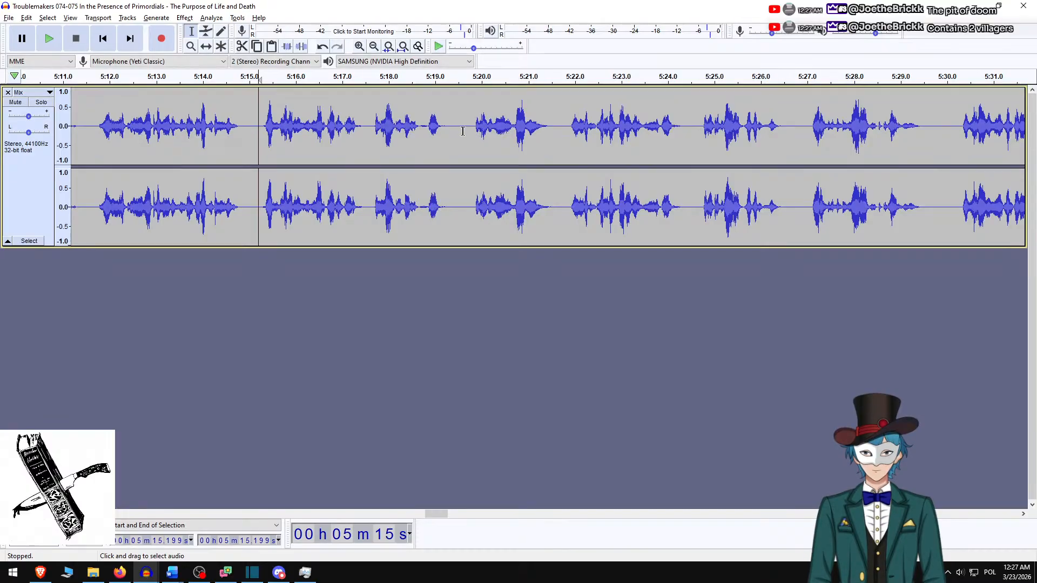
- Place the cursor at 5:19.472 in the narration, listen to the phrase from there, and mute the Mix track
left_click(457, 135)
key("space")
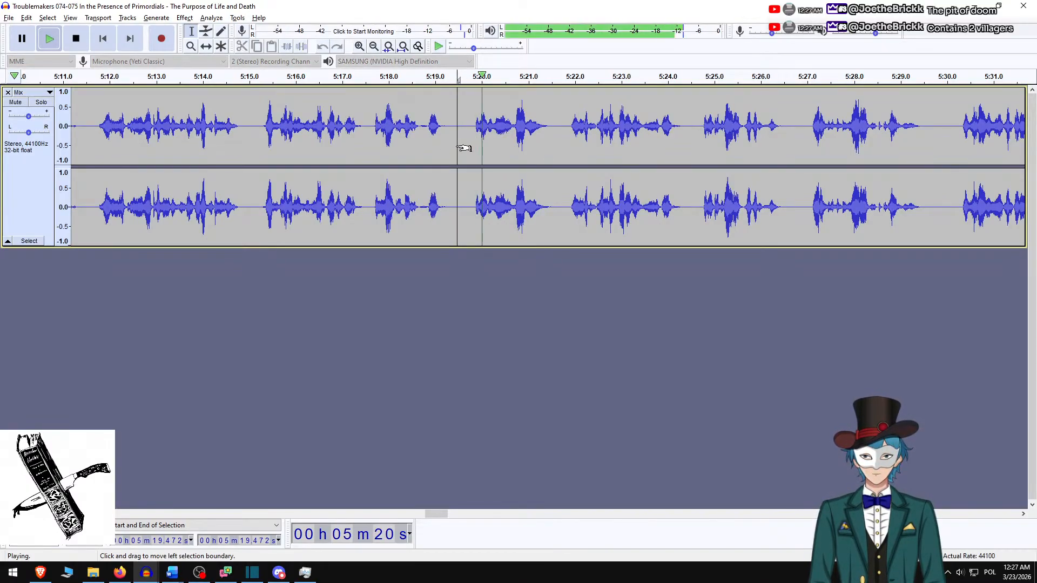
key("space")
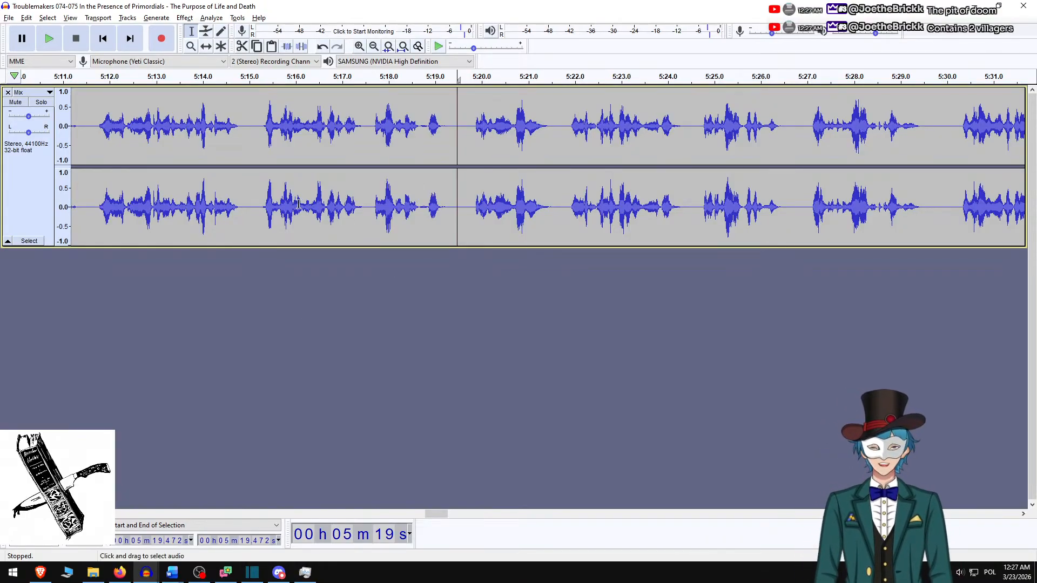
left_click(24, 103)
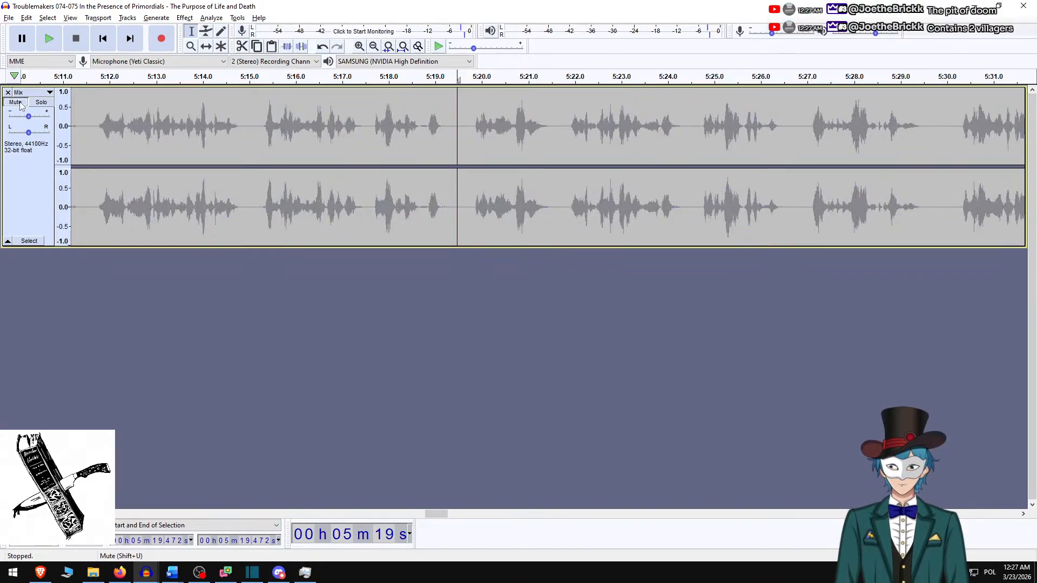
- Review the retake recorded from 5:19.472 on the new track below the muted Mix track, and undo the last change
key("alt+Tab")
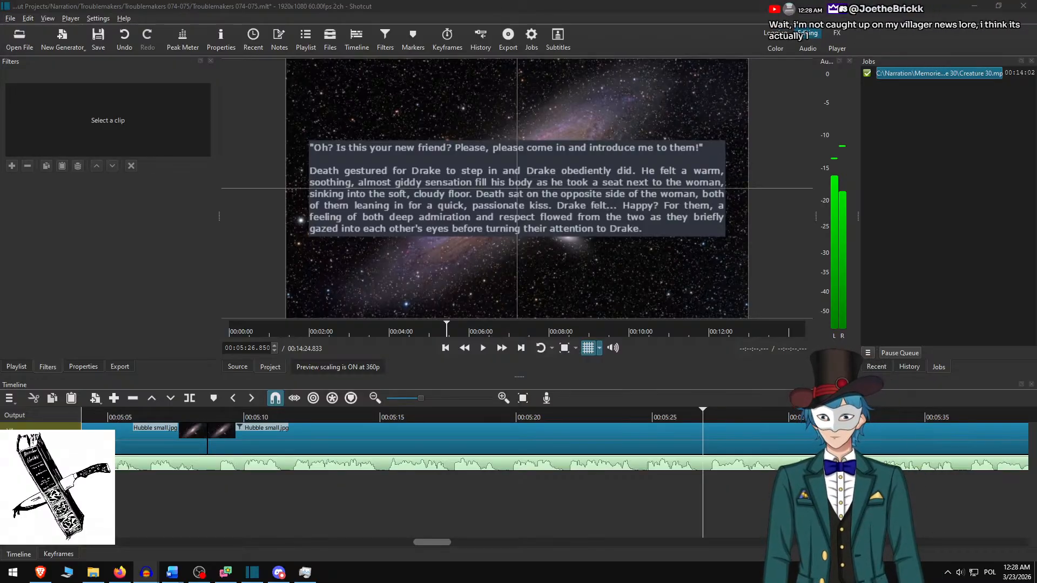
left_click_drag(0, 314, 452, 0)
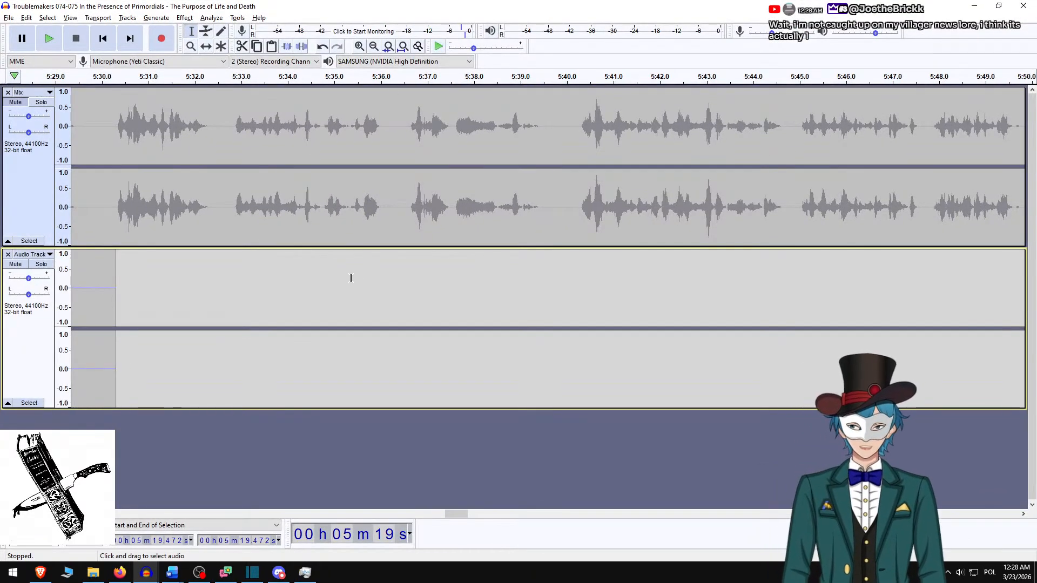
scroll(331, 280, "left", 14)
scroll(280, 264, "left", 9)
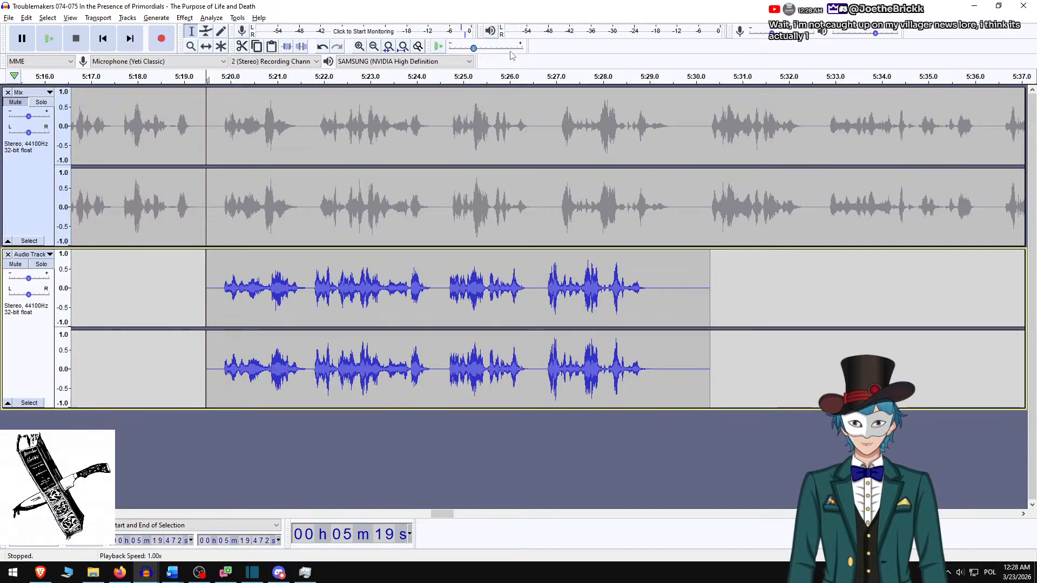
key("ctrl+z")
- Export the corrected narration as a new M4A (AAC) file with the suffix v3, accepting the metadata tags
left_click_drag(562, 4, 1036, 22)
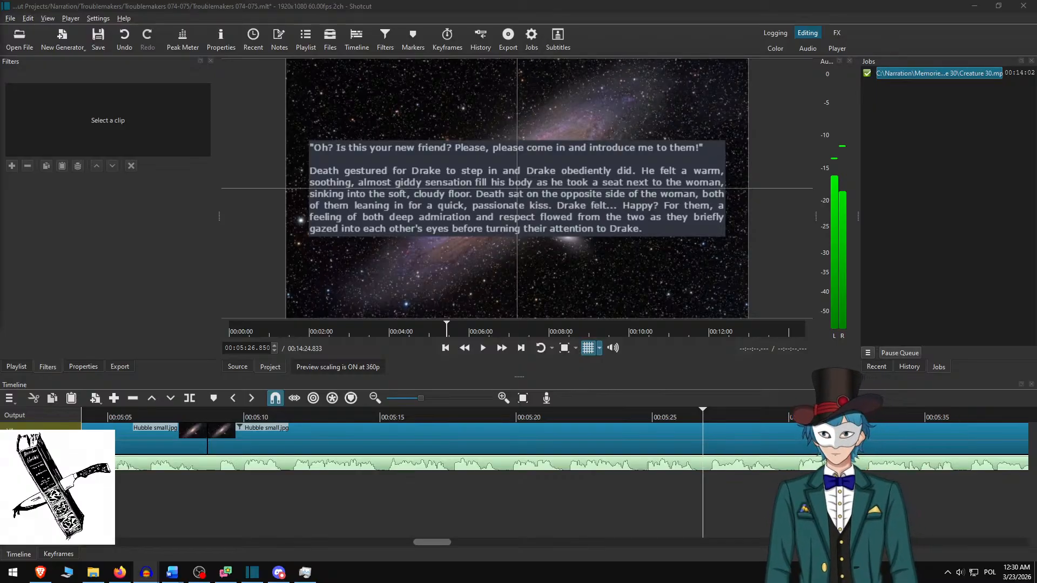
key("Return")
key("Return")
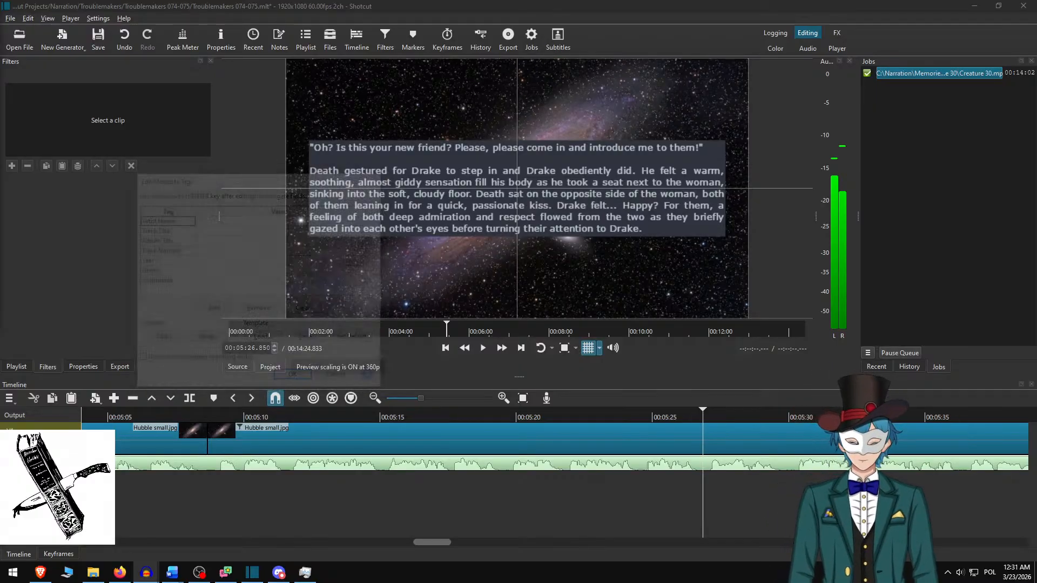
left_click(619, 8)
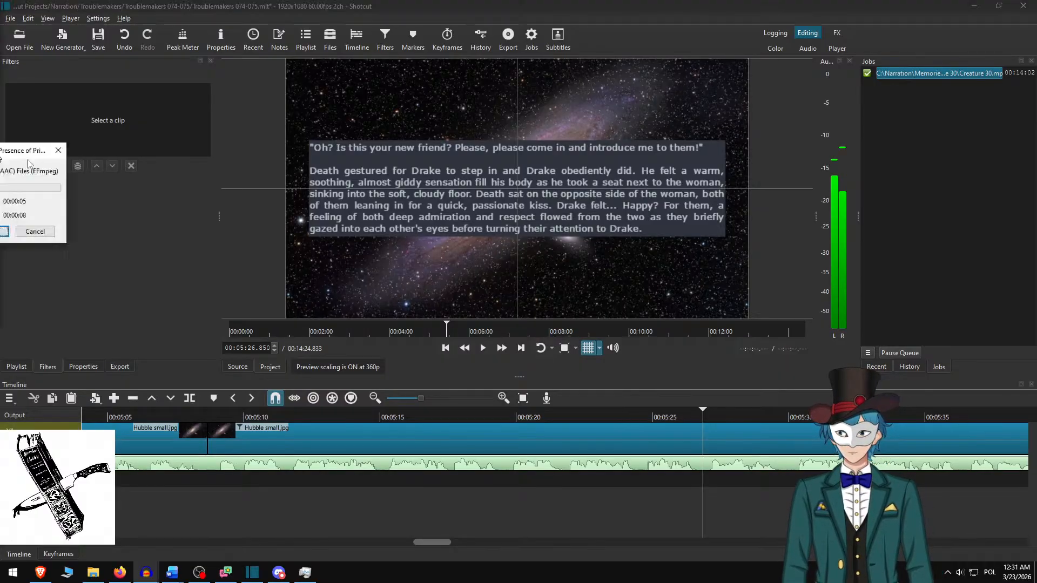
left_click_drag(28, 160, 629, 176)
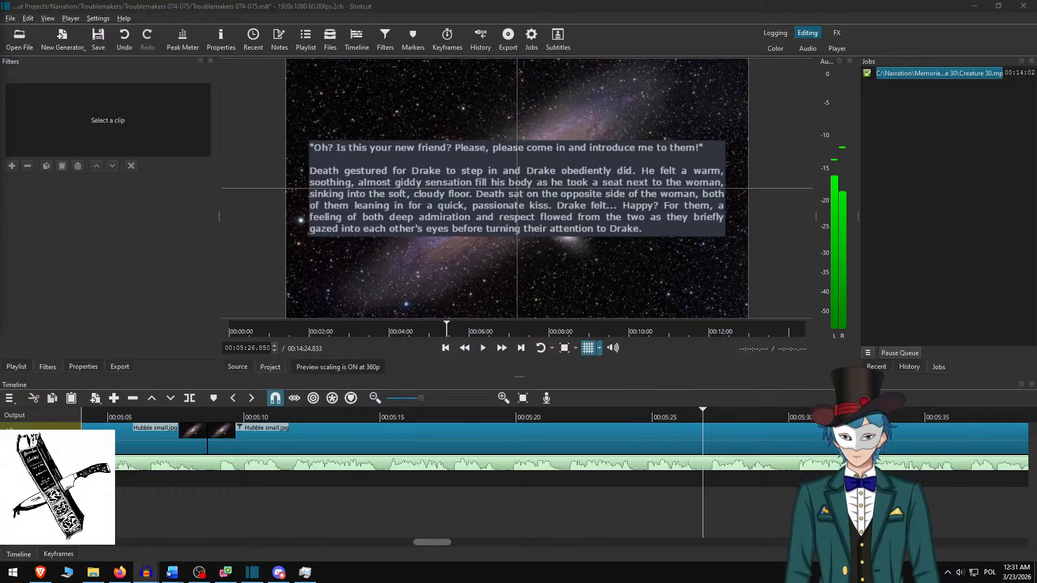
- Open the v3 M4A narration in Shotcut, place it on a new audio track, and ripple delete the gap before it
left_click(452, 5)
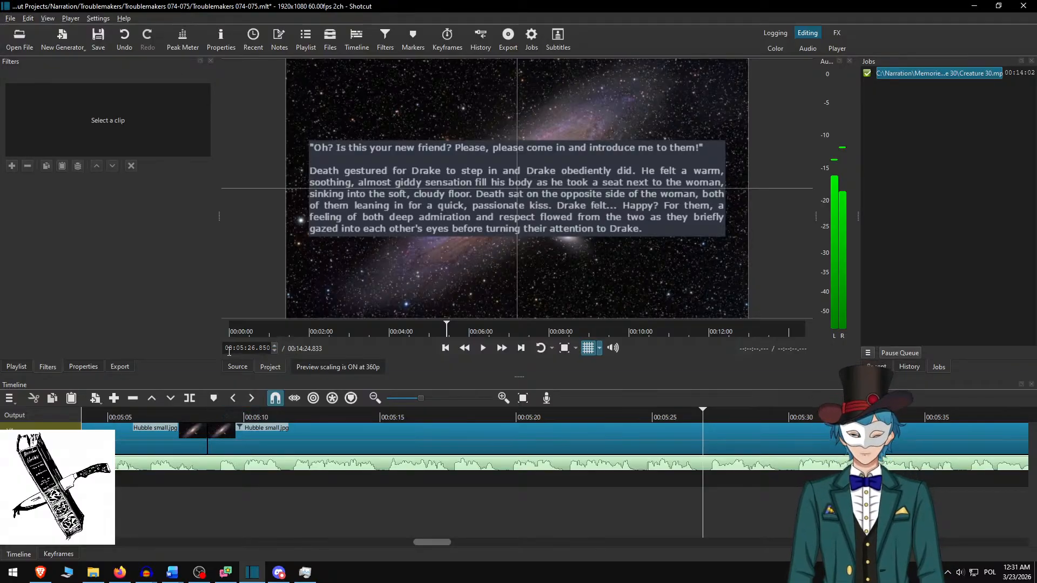
key("ctrl+o")
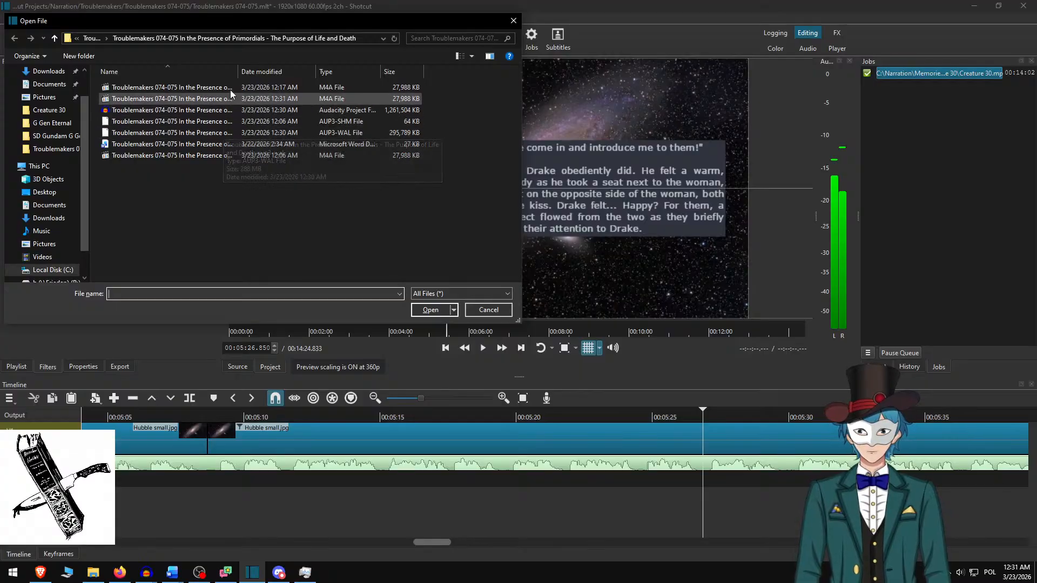
left_click(218, 98)
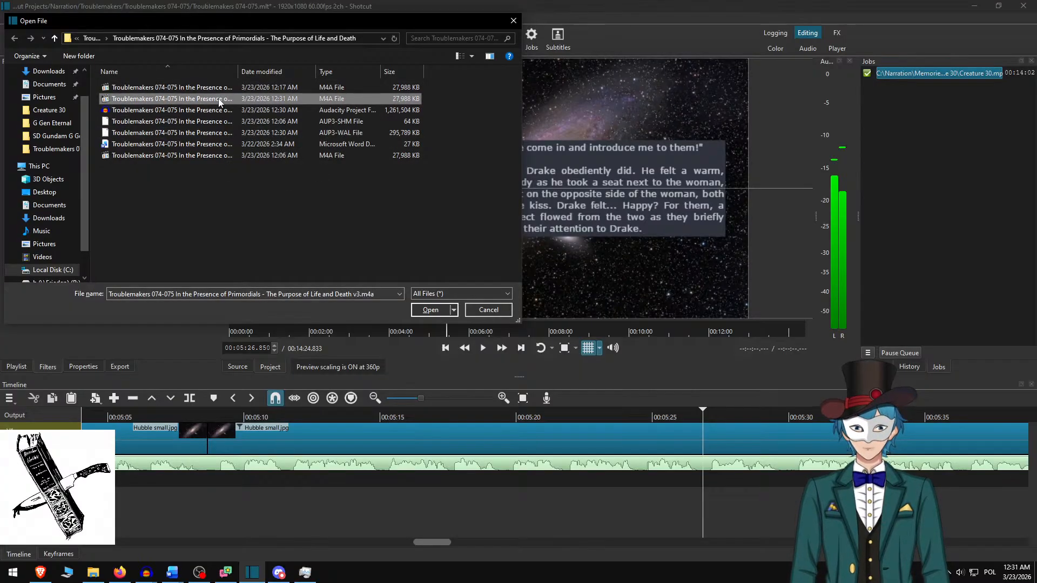
double_click(218, 98)
left_click_drag(401, 110, 621, 476)
right_click(593, 476)
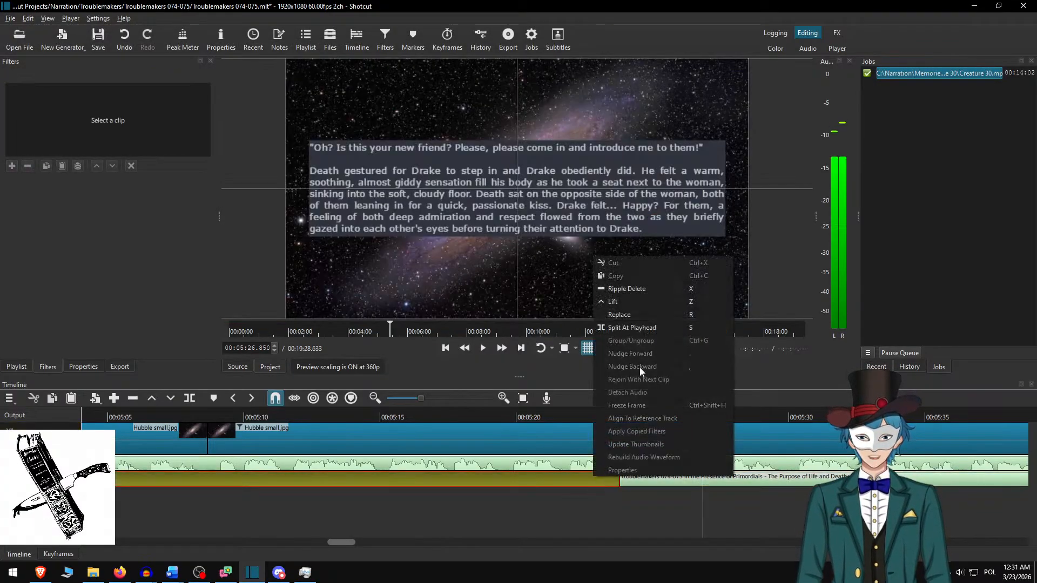
left_click(637, 292)
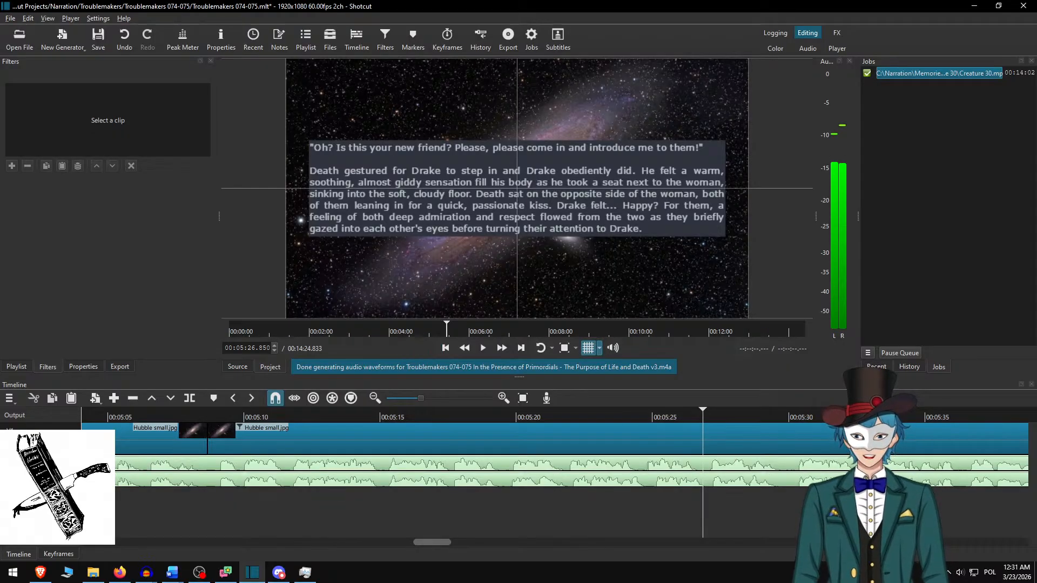
- Remove audio track A1 with the old narration from the timeline
right_click(57, 460)
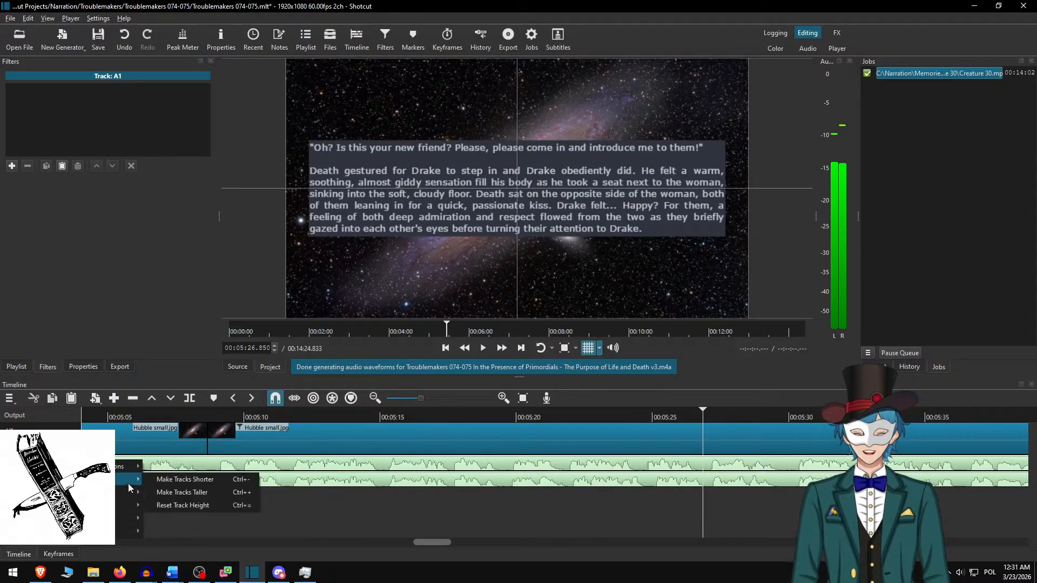
mouse_move(130, 466)
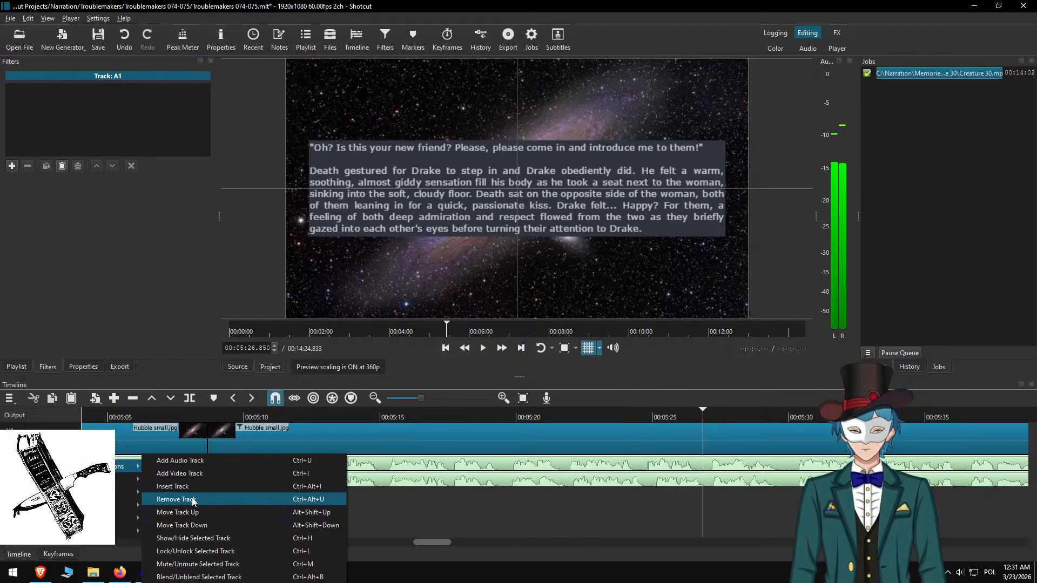
left_click(189, 500)
- Play the narration from about 5:21 and again from about 5:14 to check the corrected phrase
left_click(546, 419)
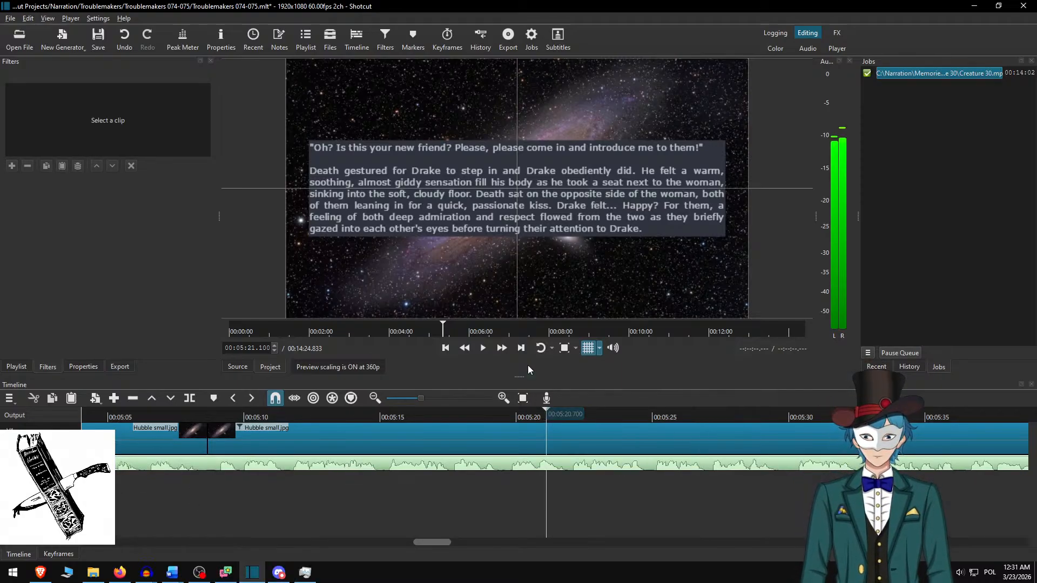
key("space")
left_click(500, 349)
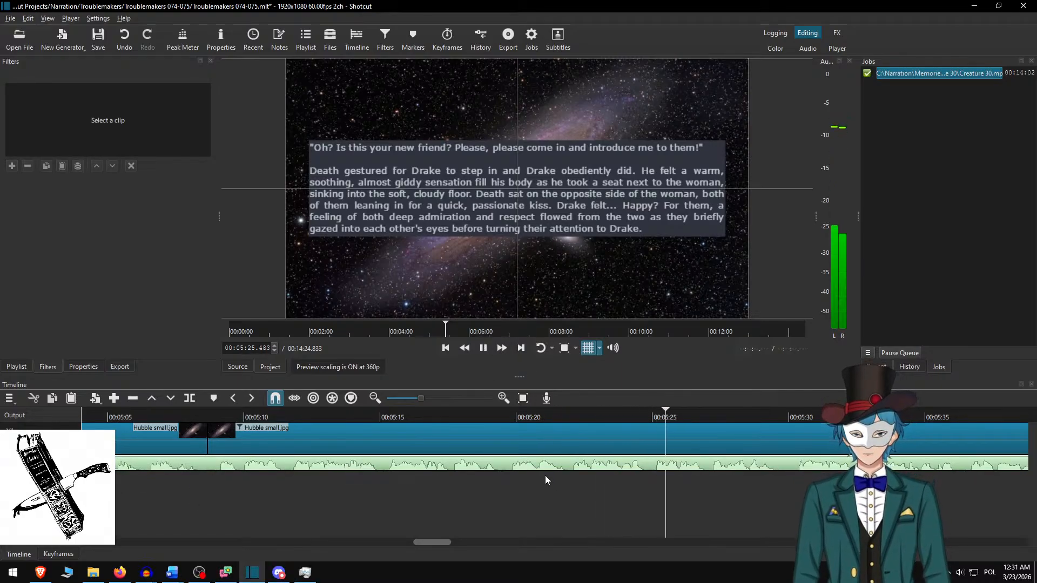
key("space")
left_click(355, 417)
key("space")
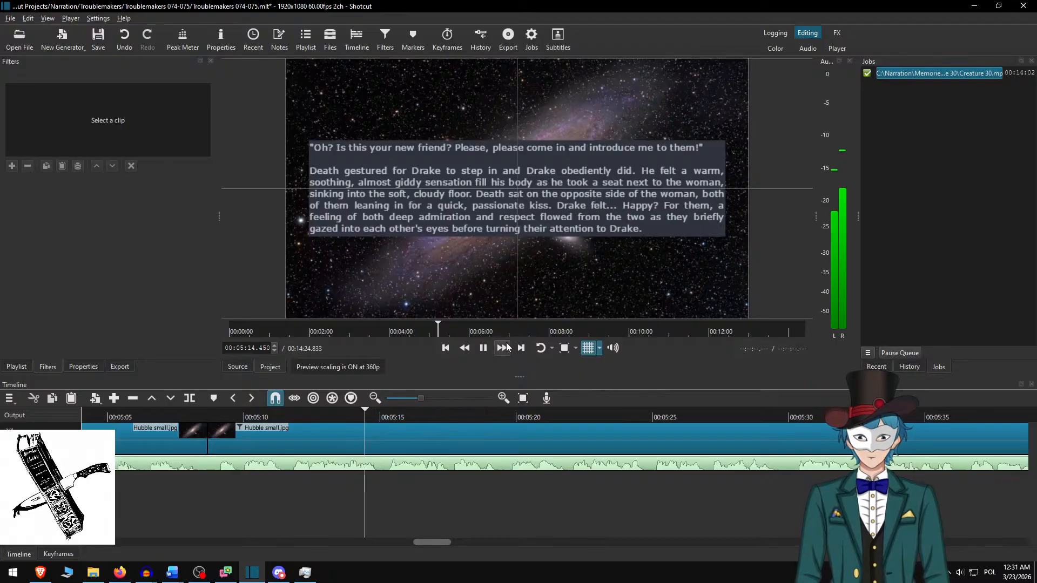
left_click(501, 348)
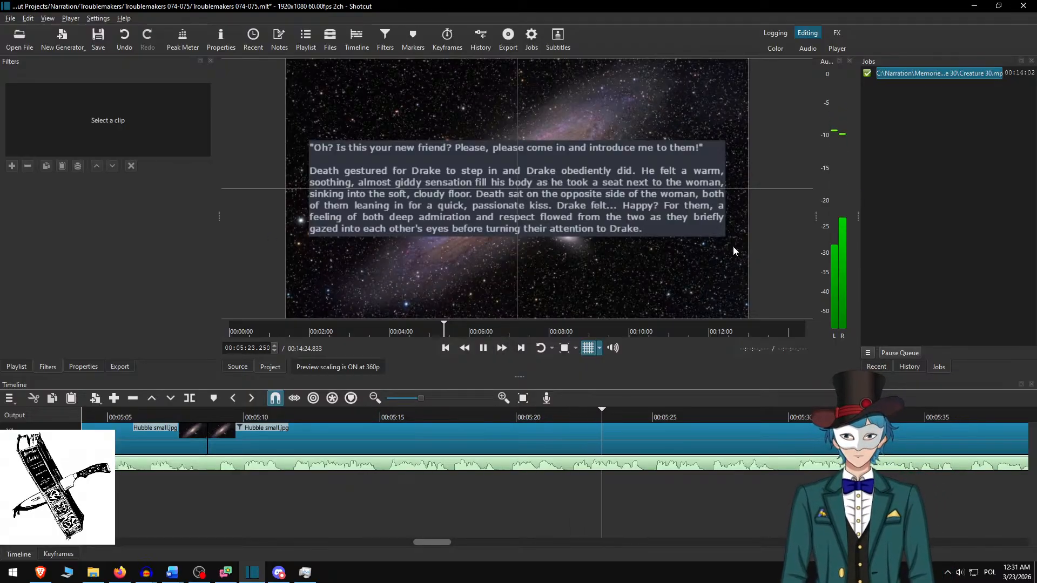
- Follow the narration on to 5:50.217 and split the Hubble background clip there
scroll(671, 449, "down", 1)
scroll(672, 450, "down", 4)
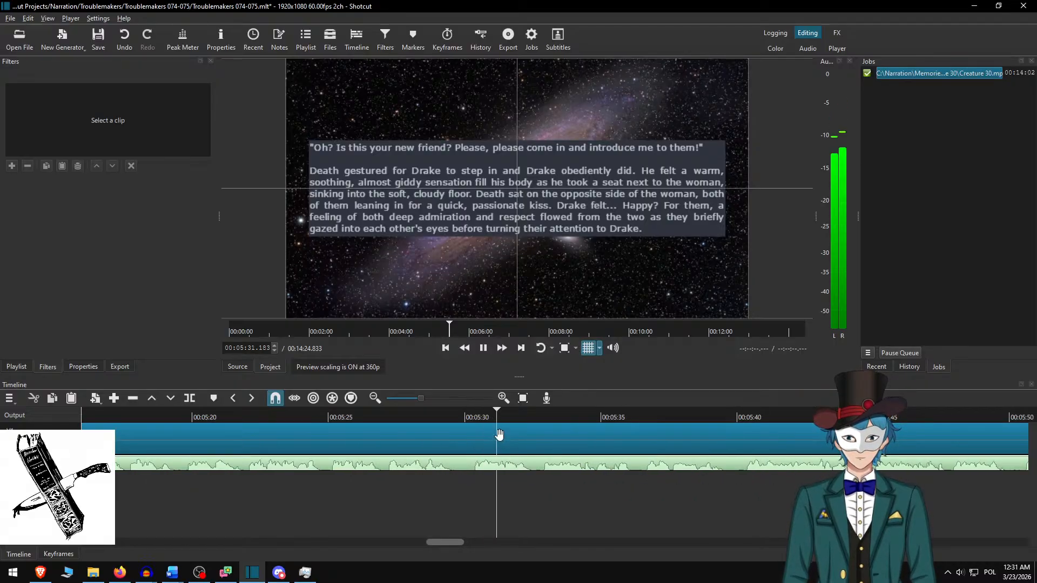
scroll(578, 428, "down", 4)
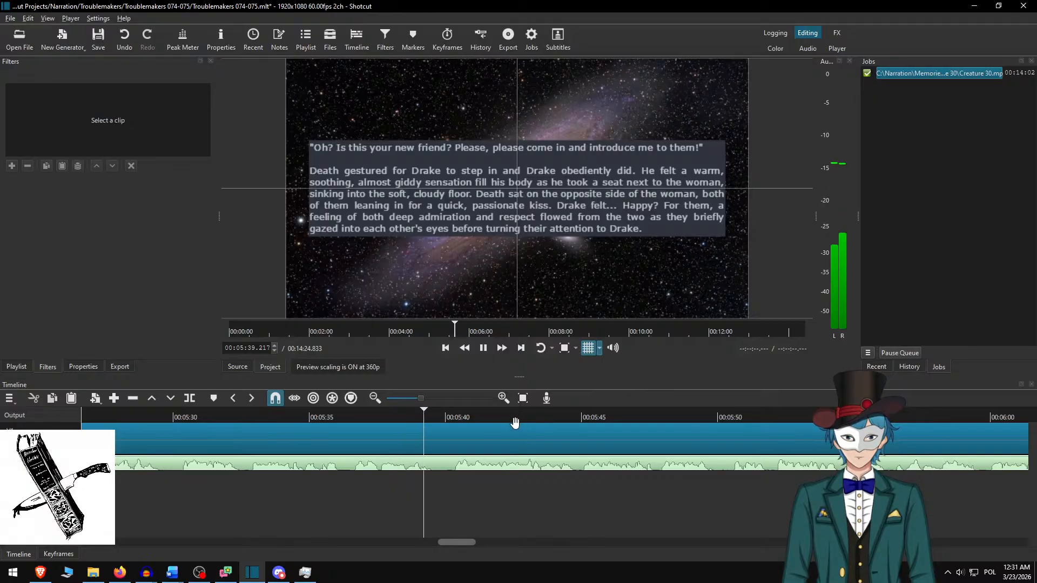
scroll(486, 464, "down", 5)
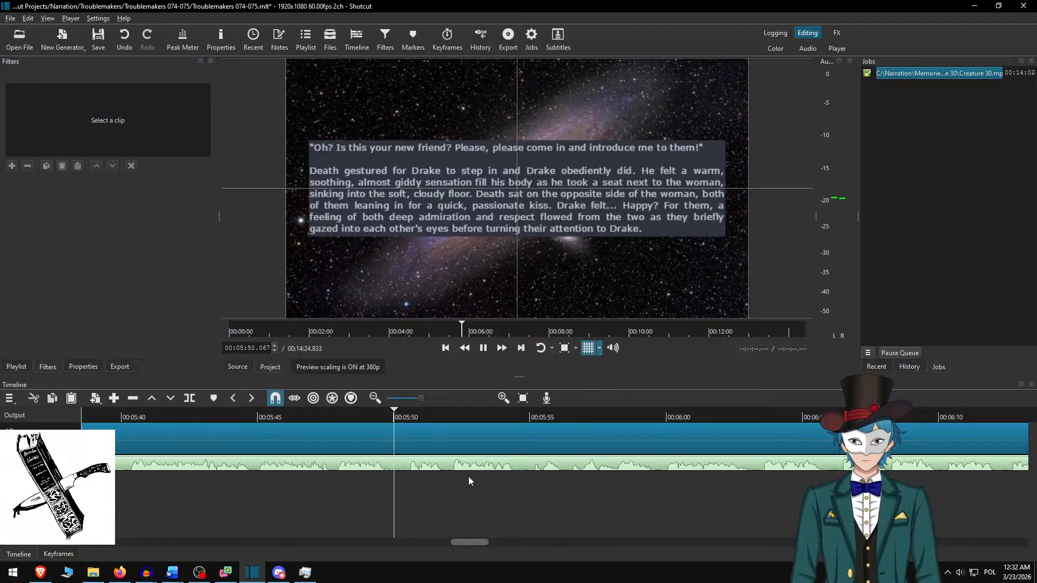
key("space")
key("s")
key("ctrl+z")
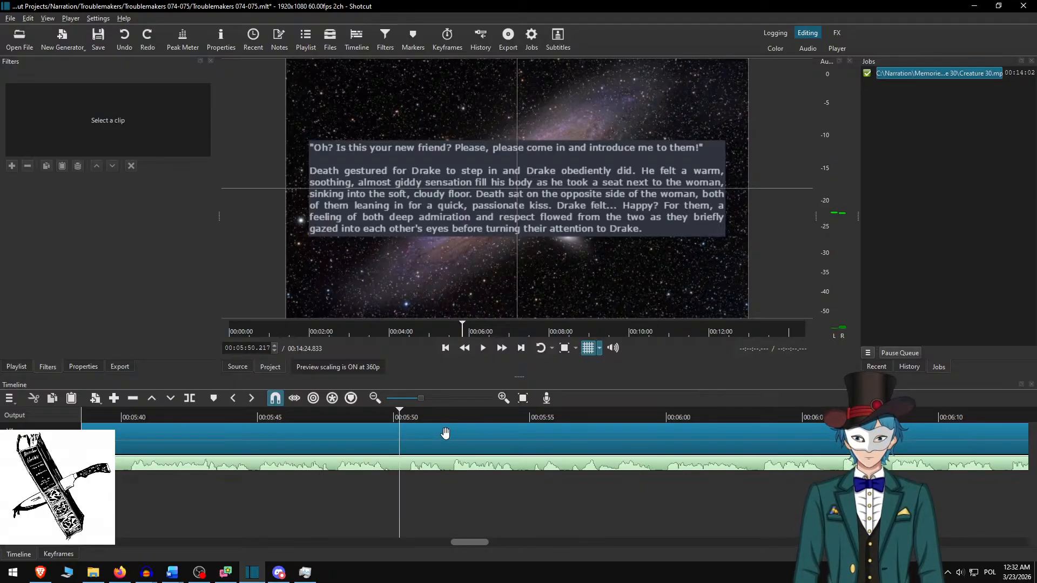
key("s")
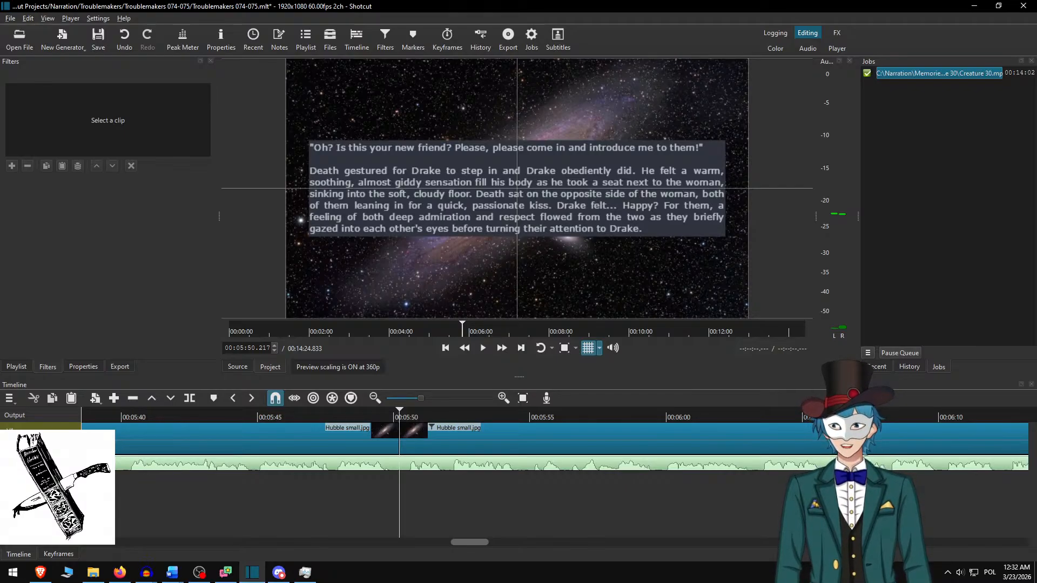
left_click(146, 572)
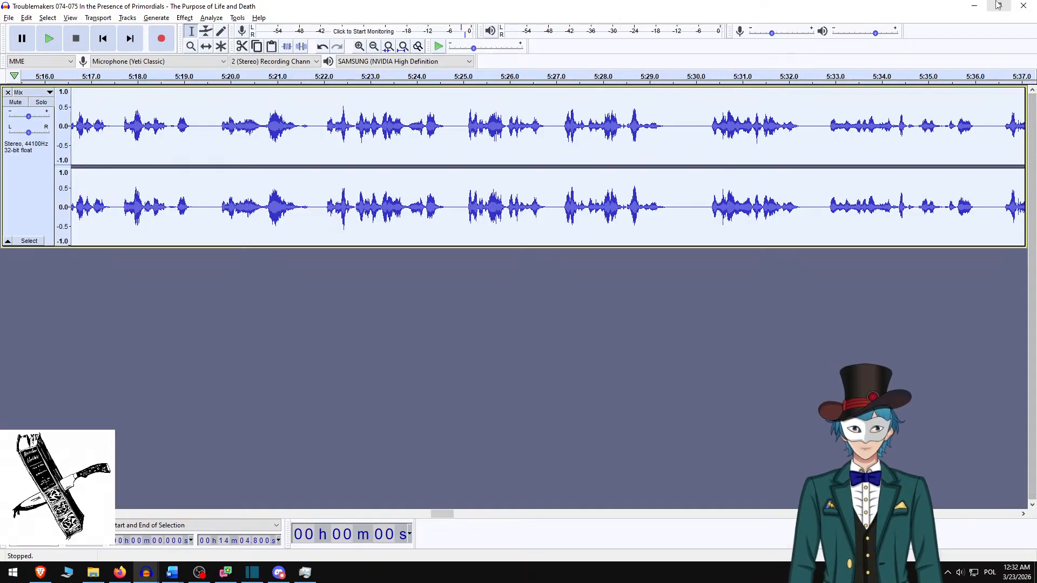
left_click(974, 5)
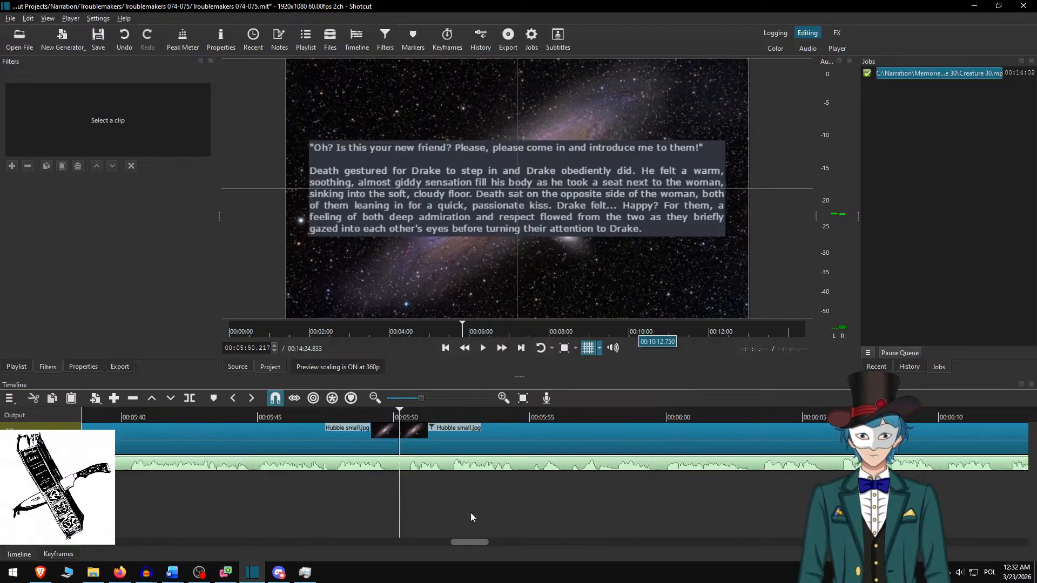
- Select the clip after the split, switch to the Word script, and delete the already used passage at its start
left_click(446, 424)
key("alt+Tab")
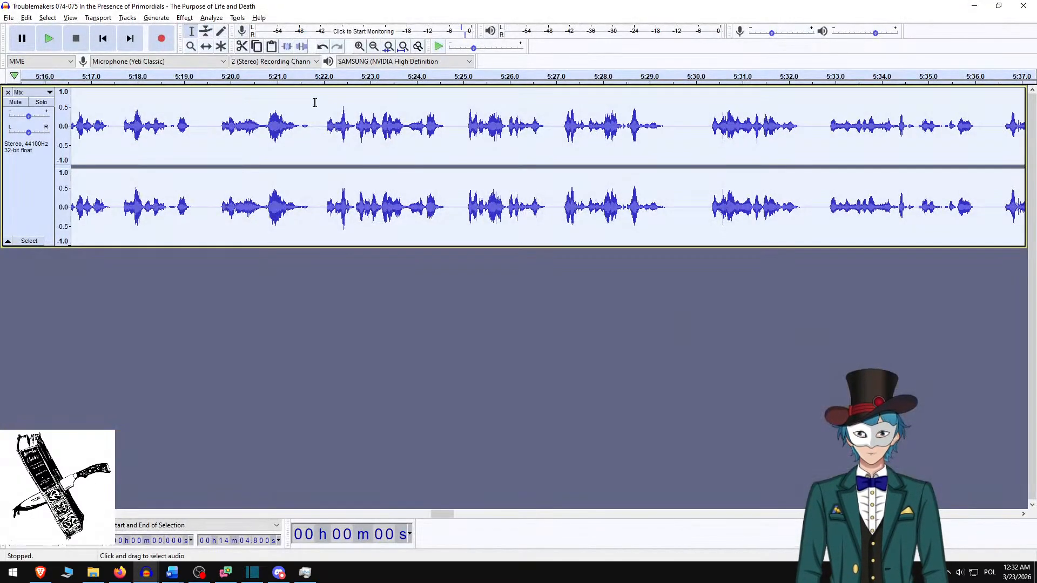
key("alt+Tab")
key("alt+Tab")
key("alt+Tab")
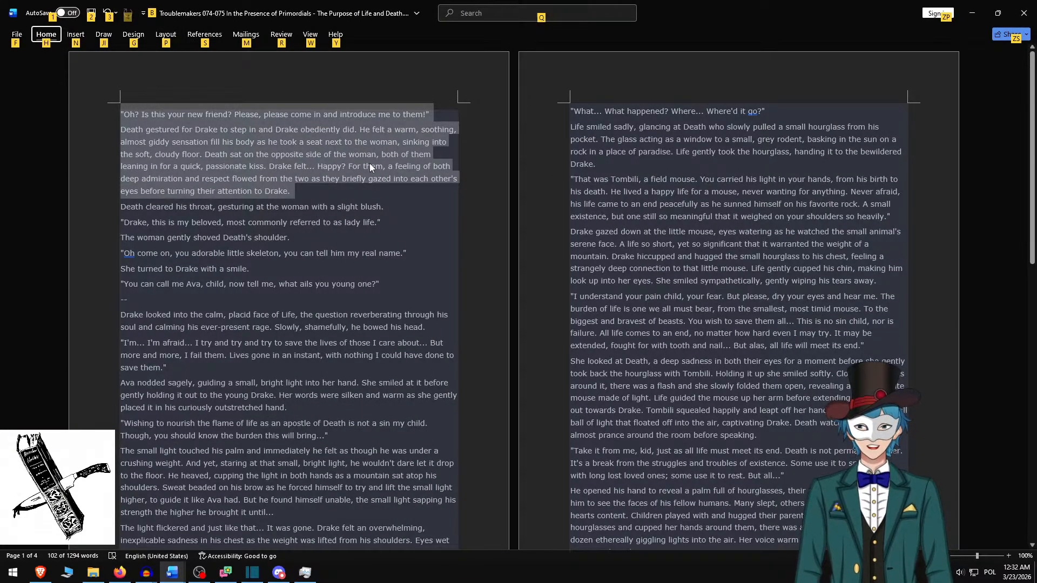
left_click(254, 153)
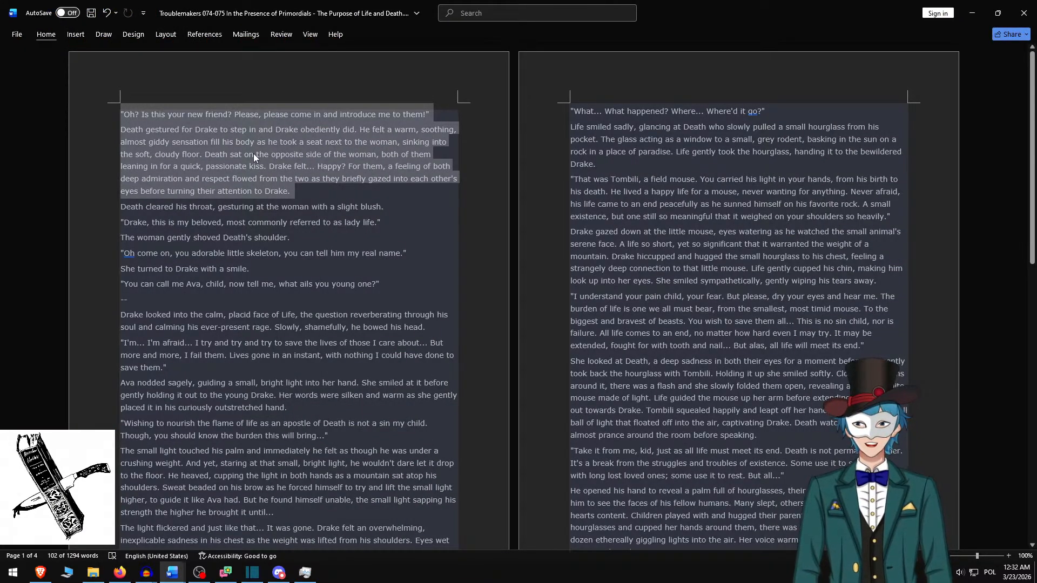
key("Delete")
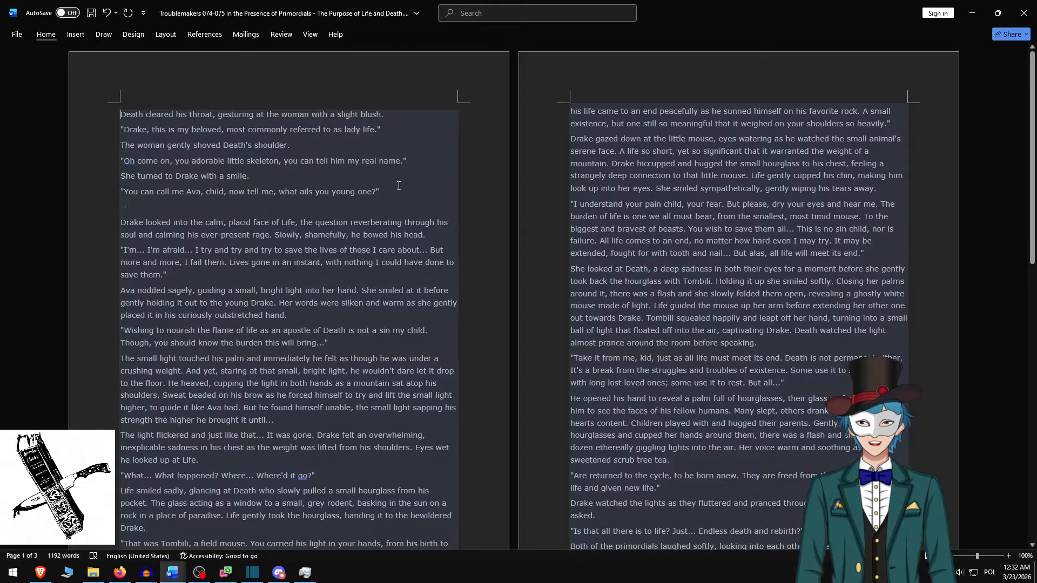
- Copy the script from "Death cleared his throat" to "what ails you young one?" and replace the new Shotcut clip's rich text with it
left_click(406, 187, "shift")
key("ctrl+c")
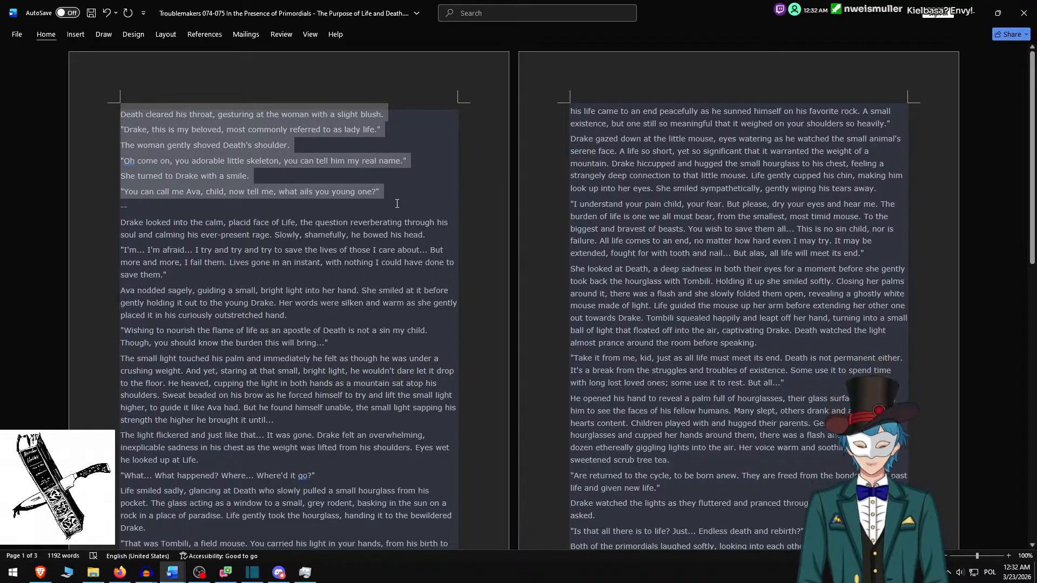
key("alt+Tab")
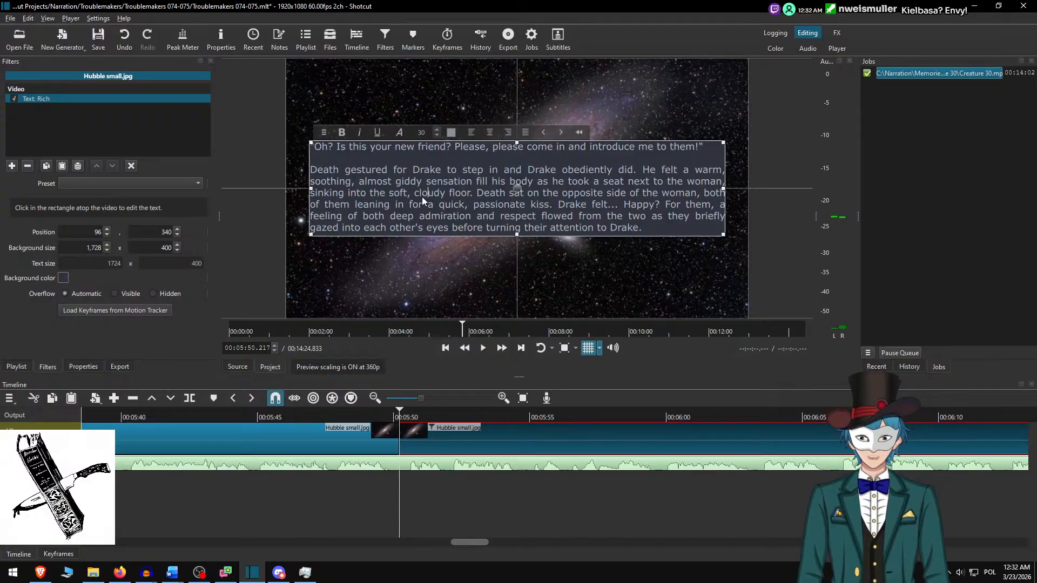
key("ctrl+a")
key("ctrl+v")
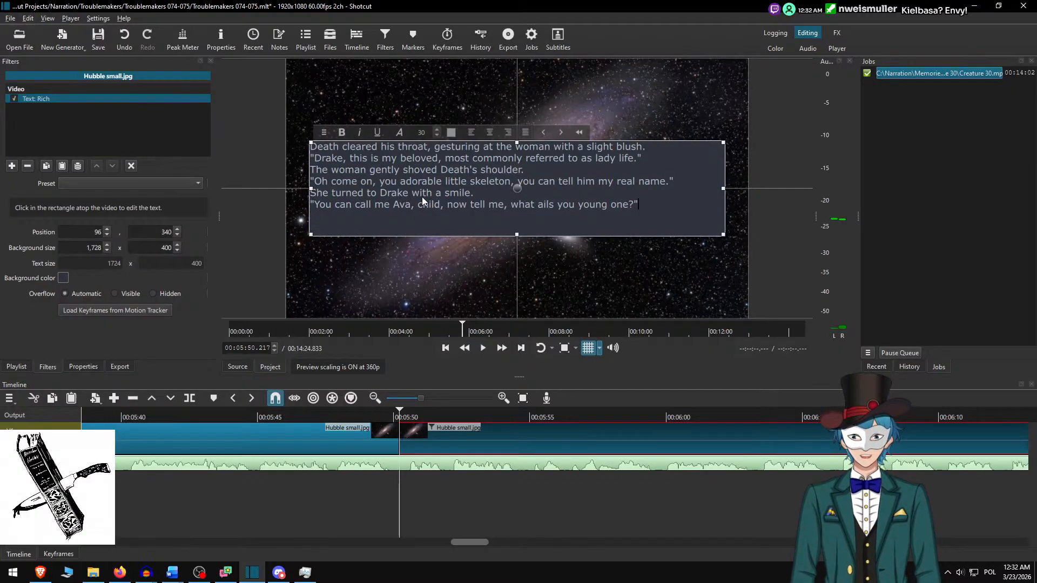
- Insert blank lines before the paragraphs starting "Drake, this is", "The woman gently", "Oh come on" and "You can call me Ava"
key("Up")
key("Return")
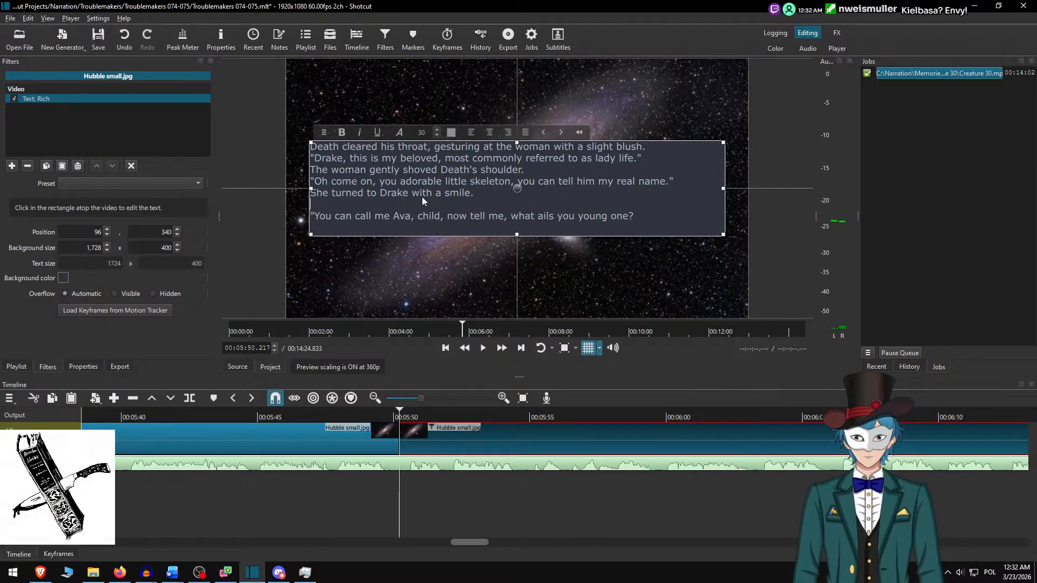
key("Up")
key("Up")
key("Return")
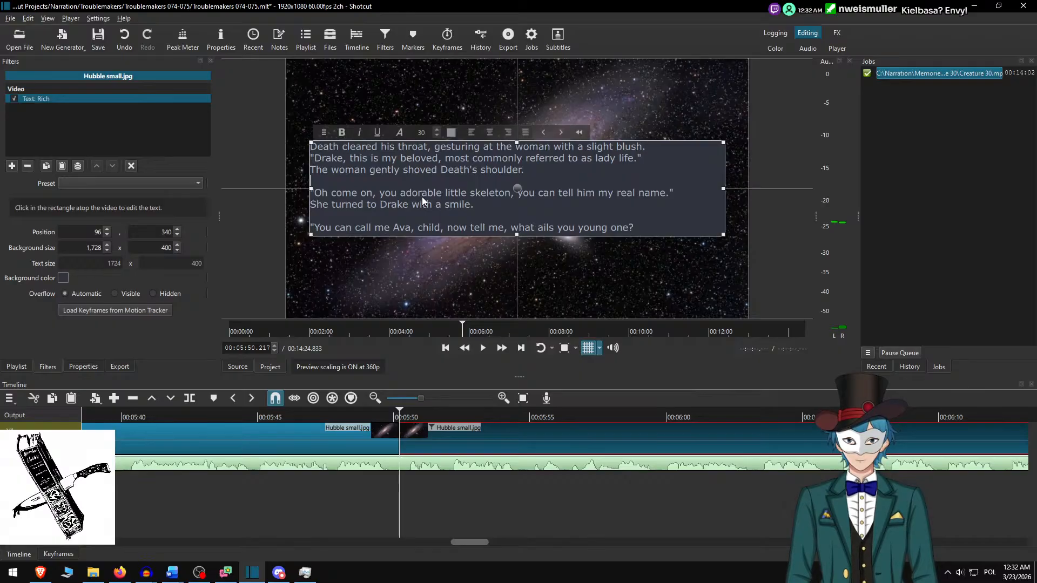
key("Up")
key("Return")
key("Up")
key("Up")
key("Return")
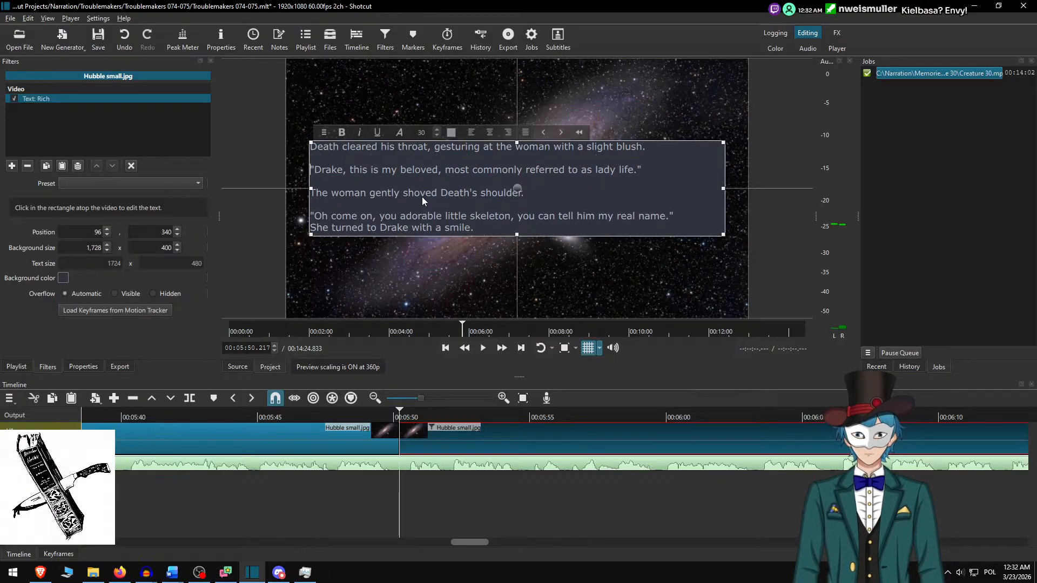
- Set the text background height to 500 and deselect the clip
left_click(151, 250)
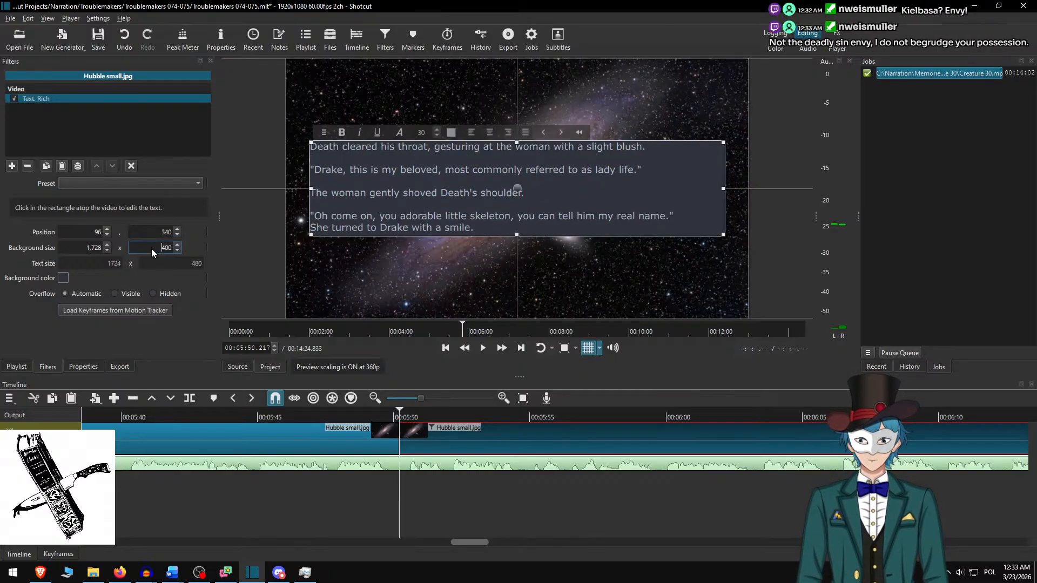
key("BackSpace")
type("5")
key("Return")
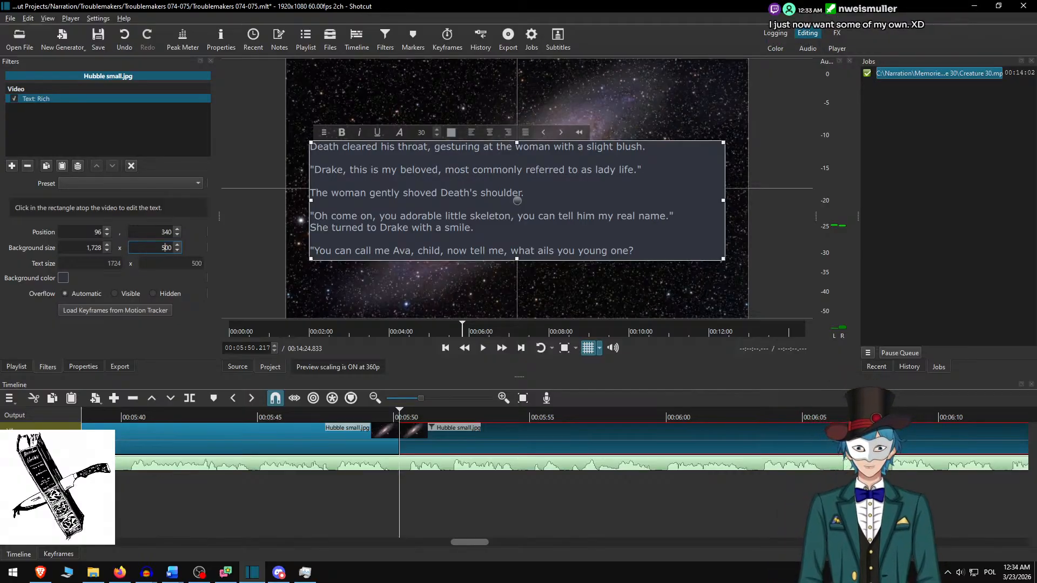
left_click(468, 429)
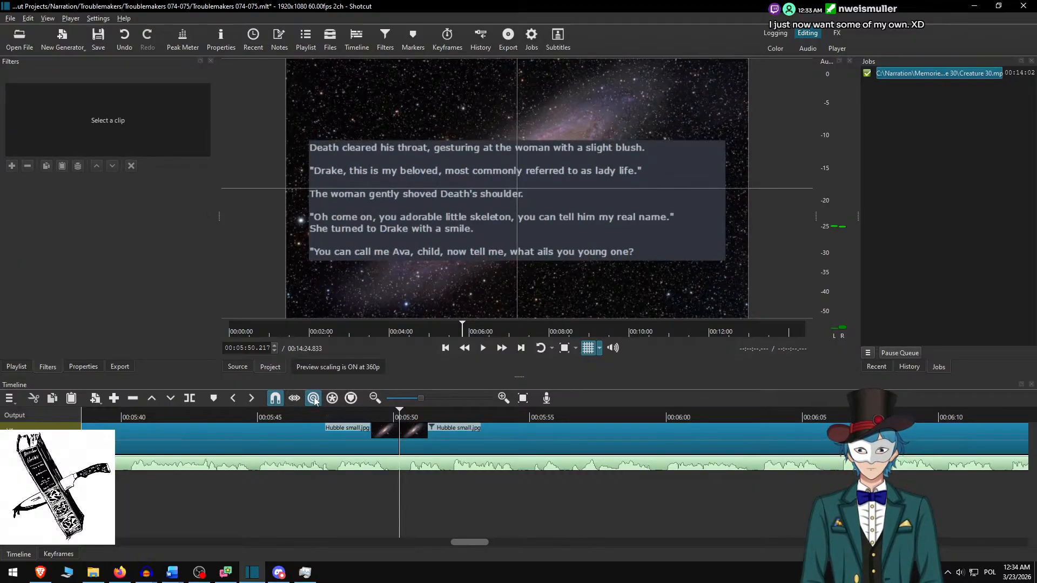
- Play from about 5:47 across the split to check the text change against the narration
left_click(322, 415)
key("space")
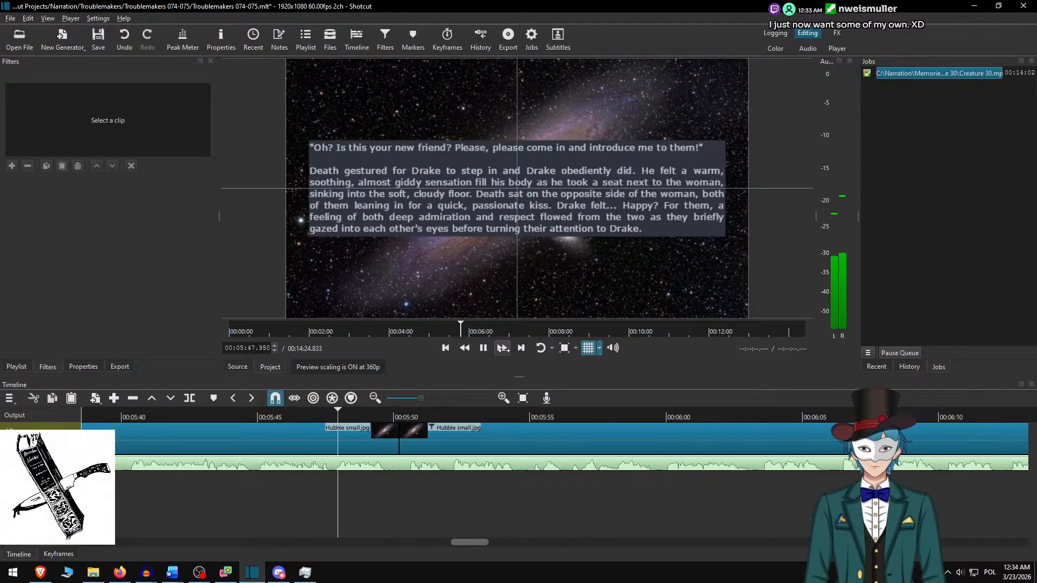
left_click(506, 350)
left_click(507, 351)
key("space")
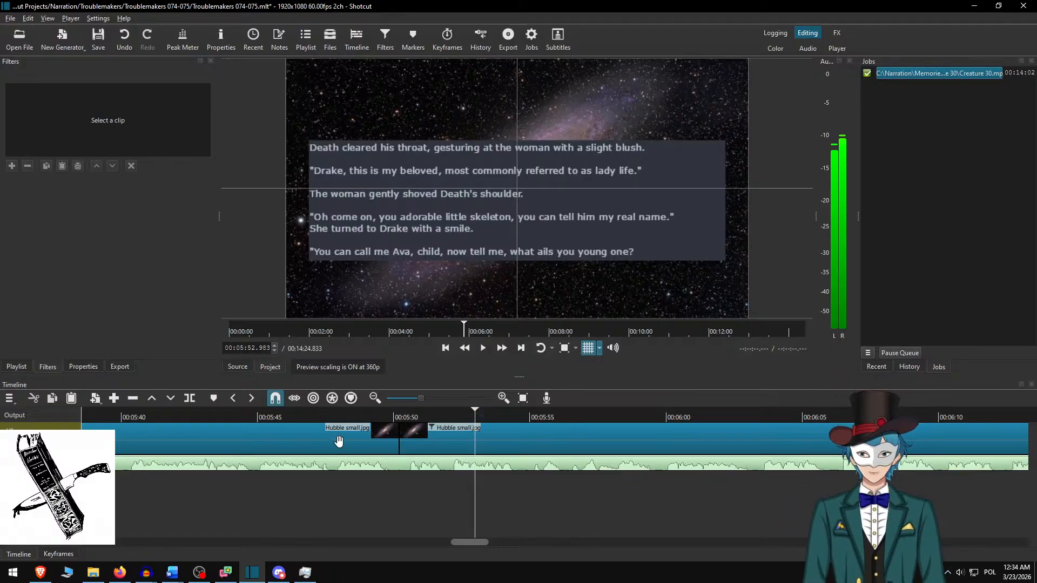
- Listen to the passage again from about 5:47 through to its end and split the Hubble background clip at 6:21.283
left_click(318, 414)
left_click(480, 350)
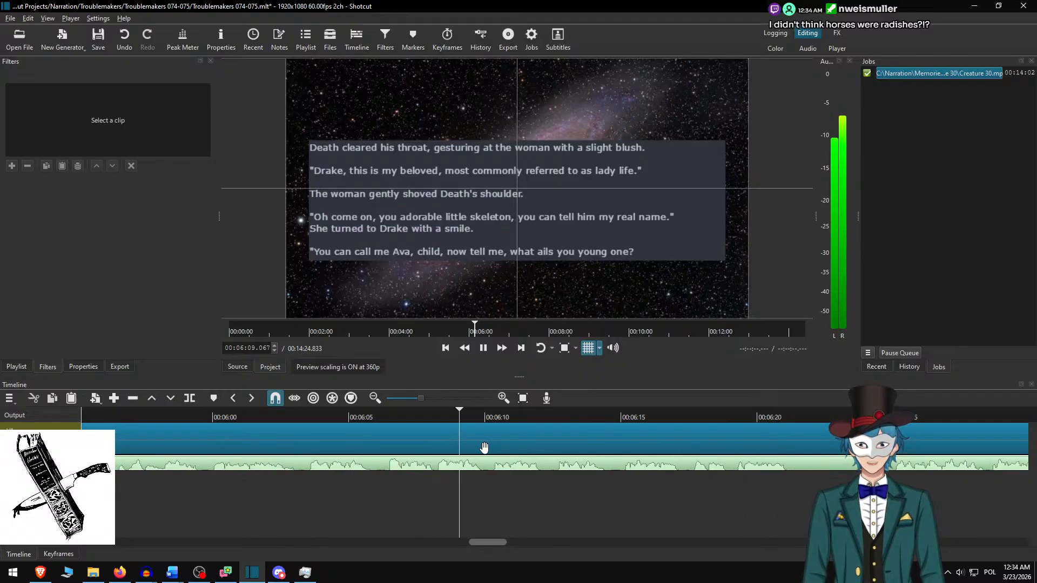
scroll(583, 445, "down", 1)
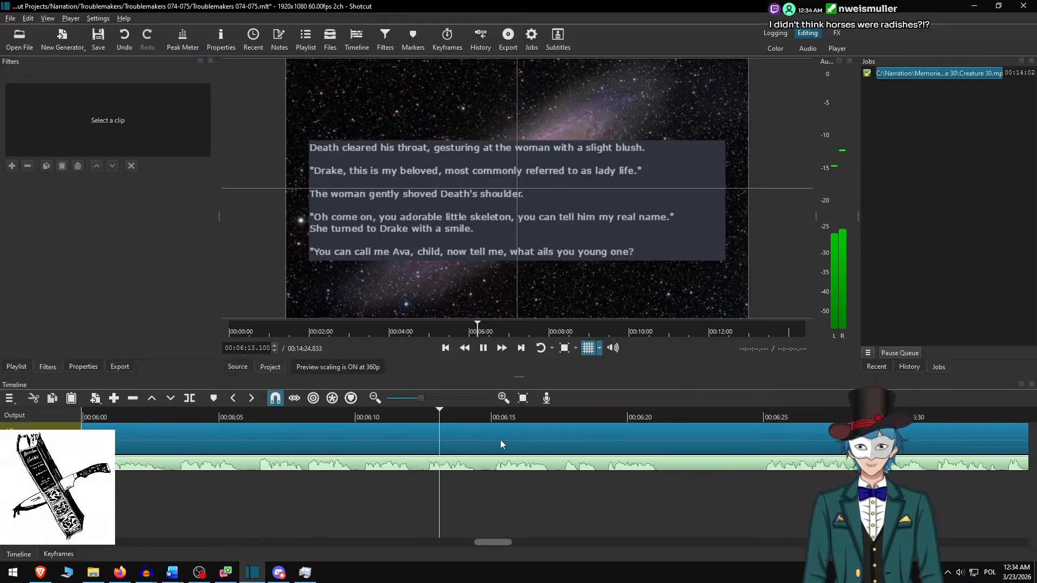
scroll(442, 440, "down", 6)
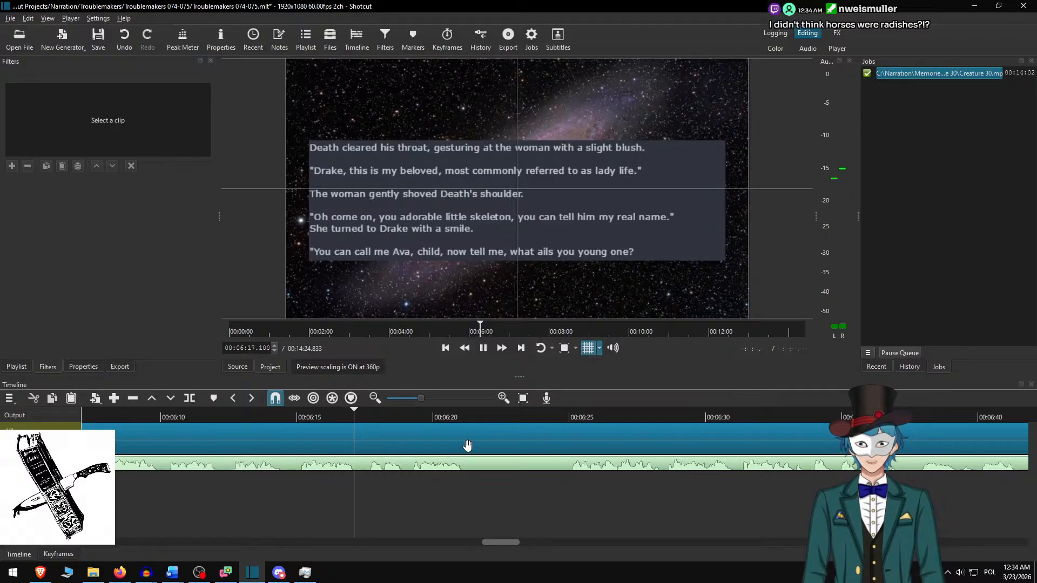
key("space")
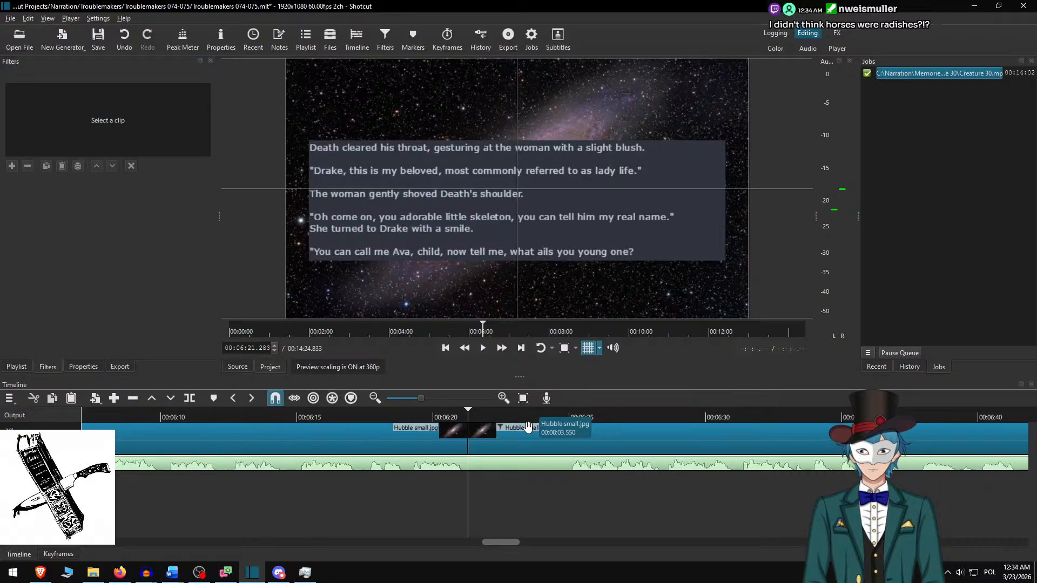
- Place the playhead at 6:22.283, one second after the new split
key("Page_Down")
key("Page_Up")
key("Page_Down")
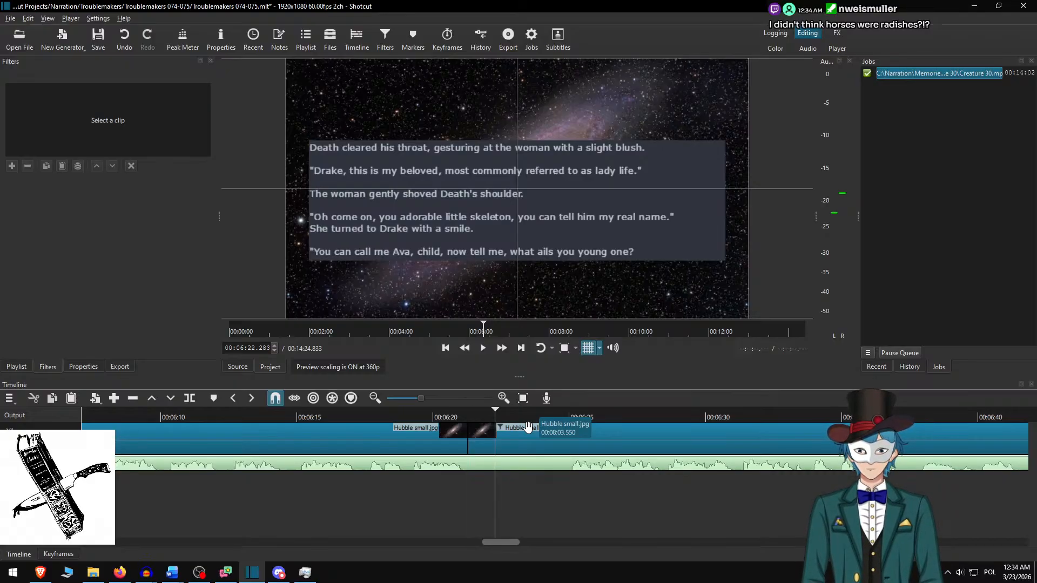
key("Page_Down")
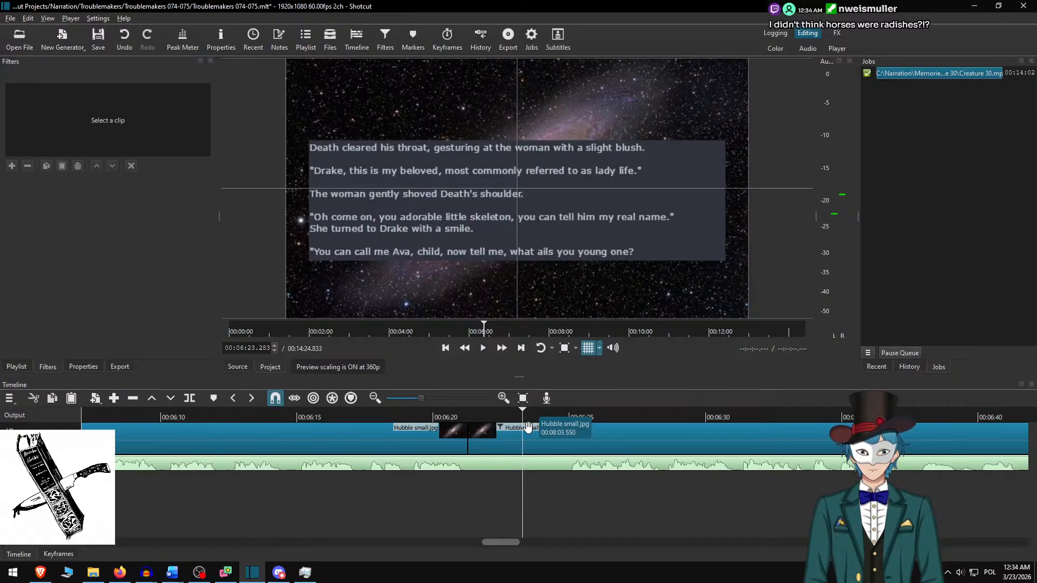
key("Page_Up")
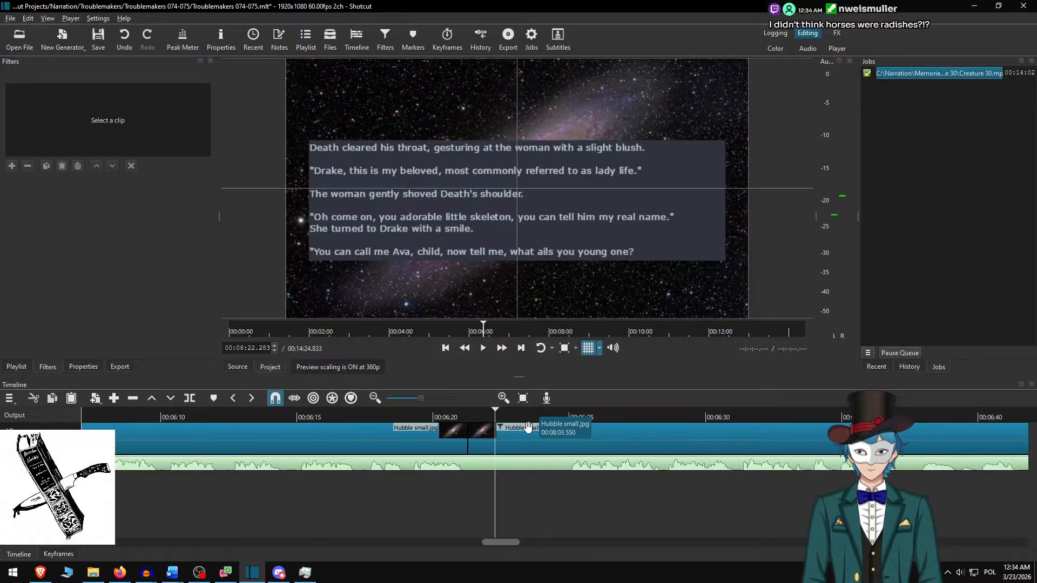
- Split both the Hubble background and narration tracks at 6:23.283 and again at 6:24.950, playing the narration between the two cuts
key("Page_Down")
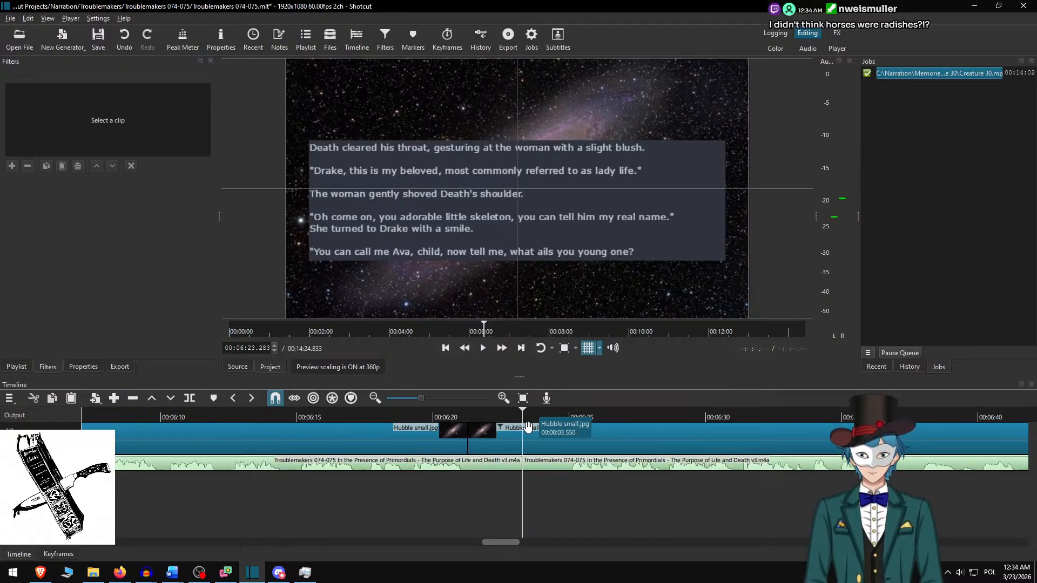
key("space")
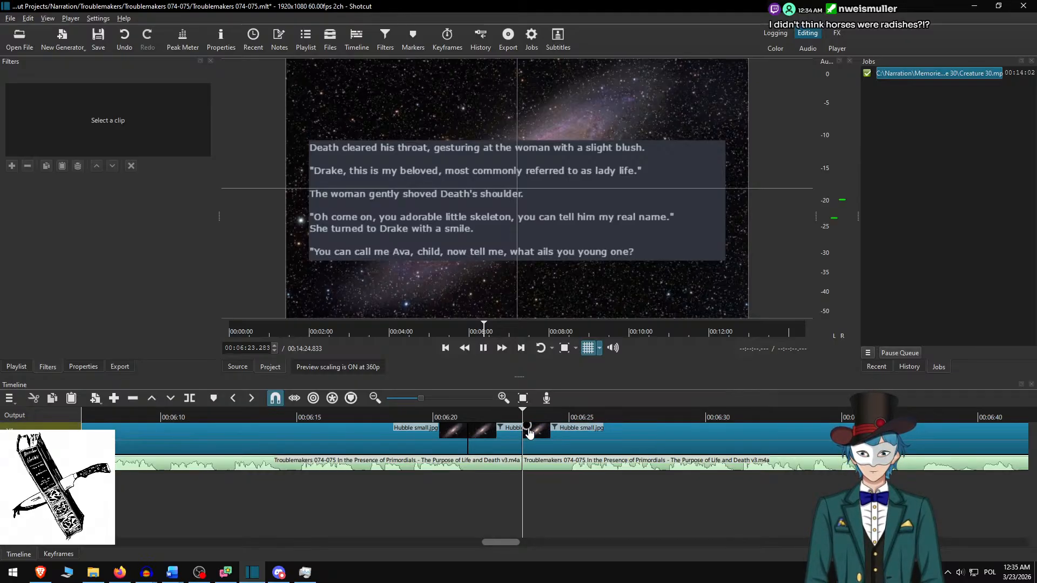
key("space")
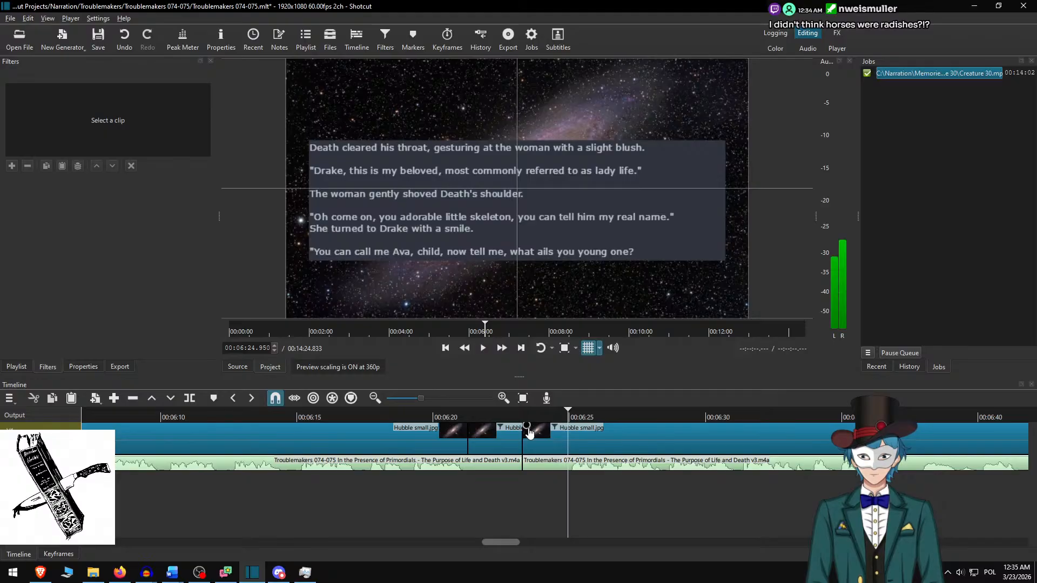
key("s")
key("Down")
key("s")
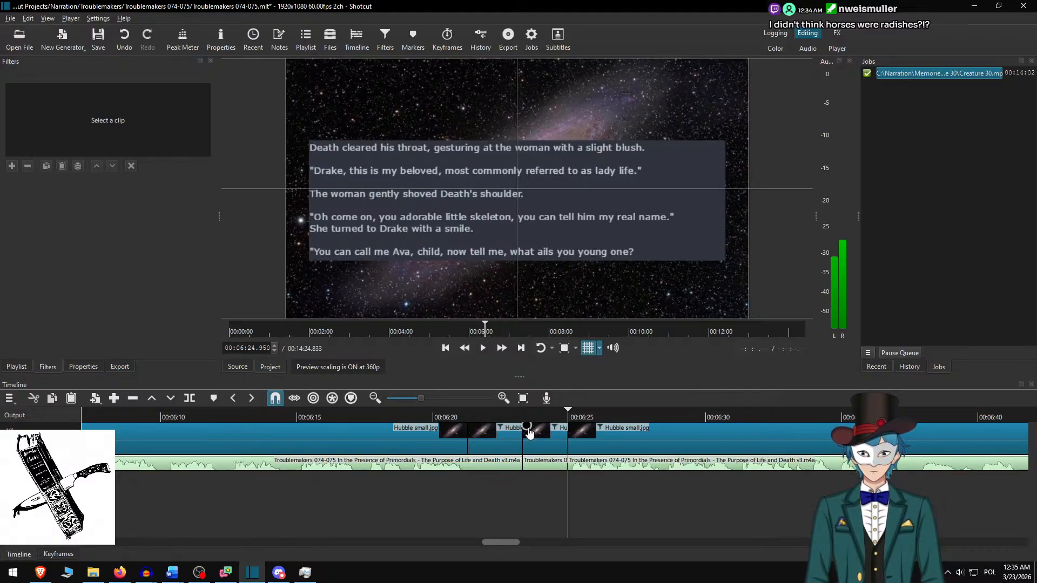
- Ripple delete the background and narration segments between 6:23.283 and 6:24.950
key("Left")
key("Left")
key("Left")
key("Left")
key("Left")
key("x")
key("Up")
key("x")
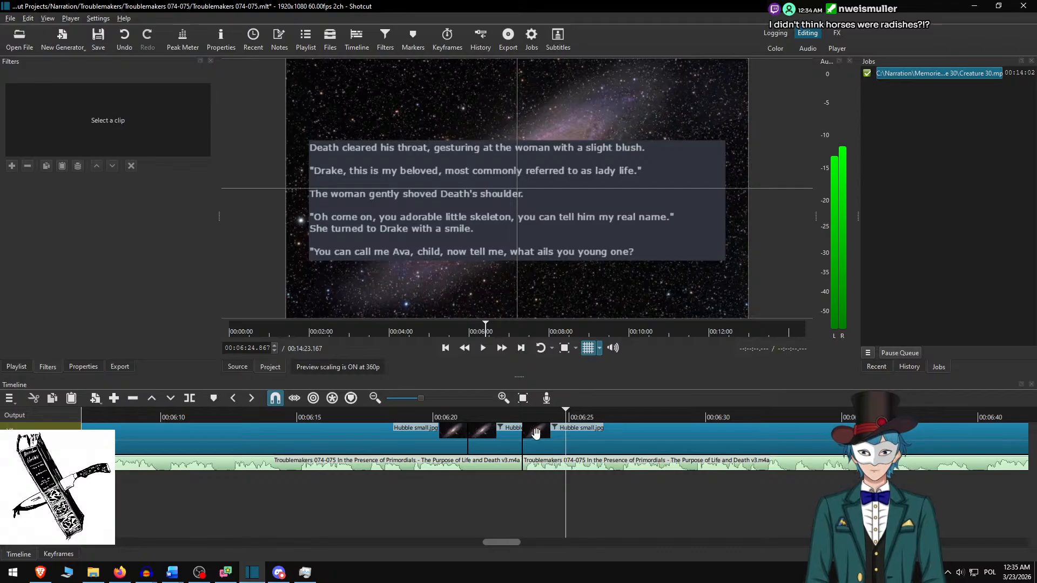
- Replace the story passage in the short Hubble clip between 6:21.283 and 6:23.283 with "75"
left_click(492, 435)
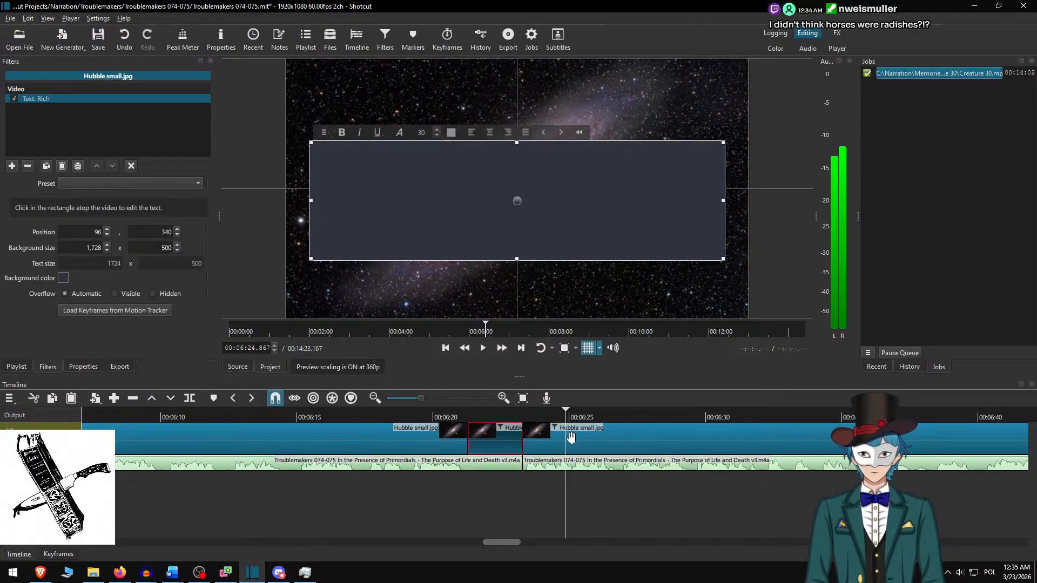
left_click(498, 415)
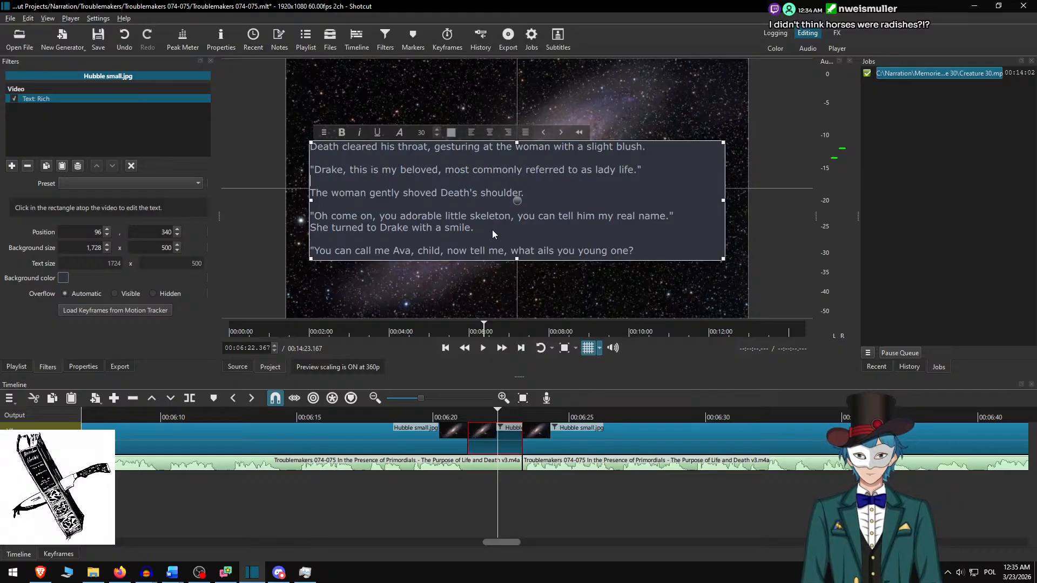
key("ctrl+a")
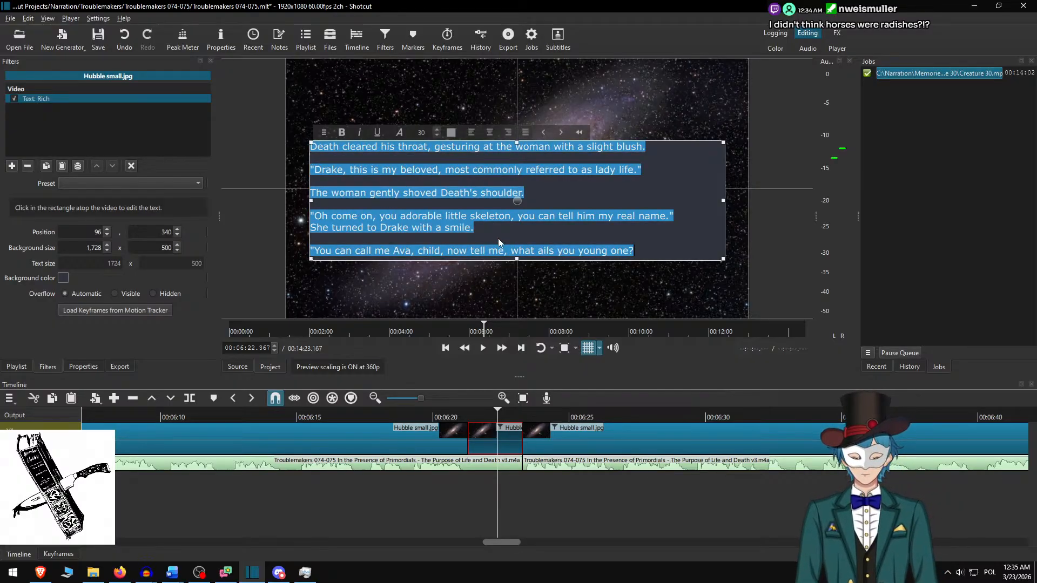
key("BackSpace")
type("75")
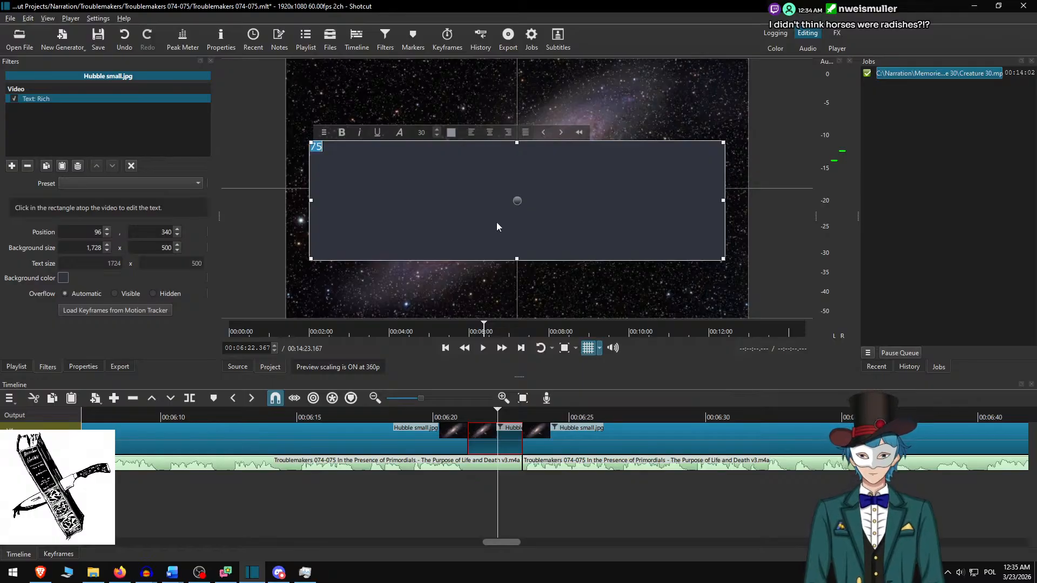
- Set the "75" text to size 100, center it, and shrink its background to 1264 x 350 at position 560, 490
double_click(421, 132)
type("100")
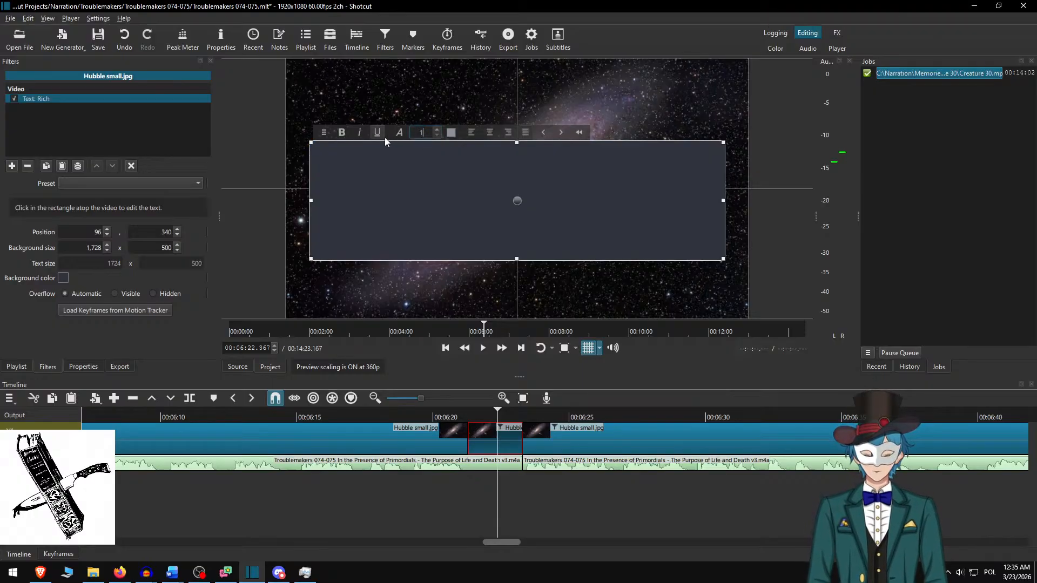
left_click(493, 132)
left_click_drag(318, 141, 427, 184)
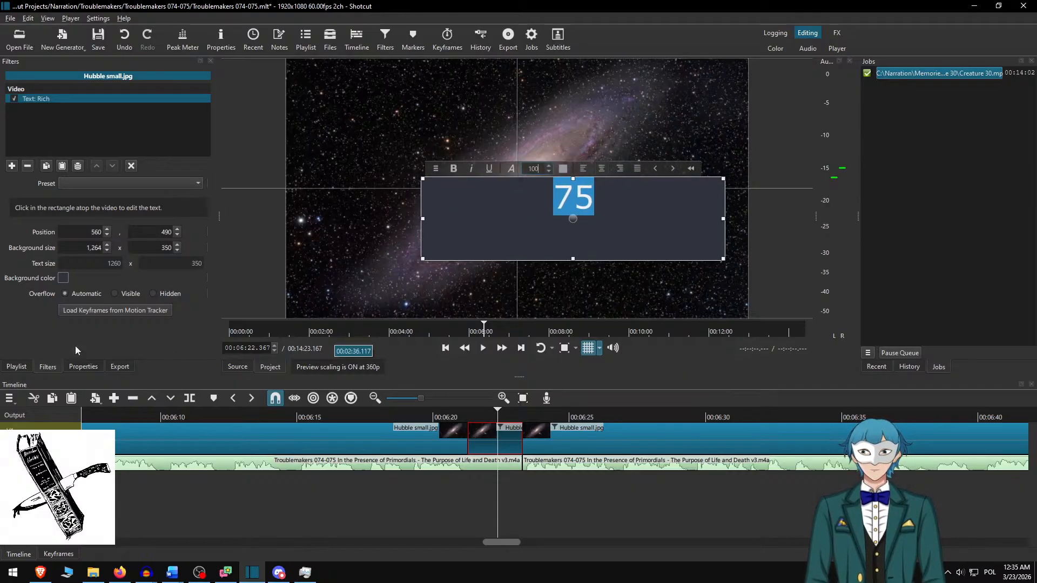
- Switch to File Explorer and open the Troublemakers 072-073 Bar Room Blitz - Birdsong folder under C:\Narration\Troublemakers
left_click(93, 572)
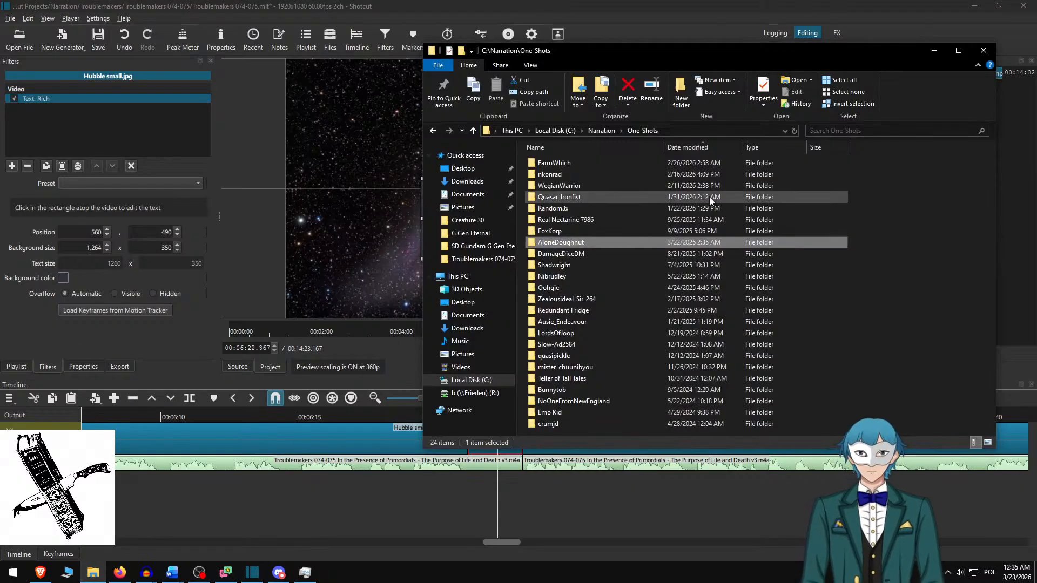
key("alt+Up")
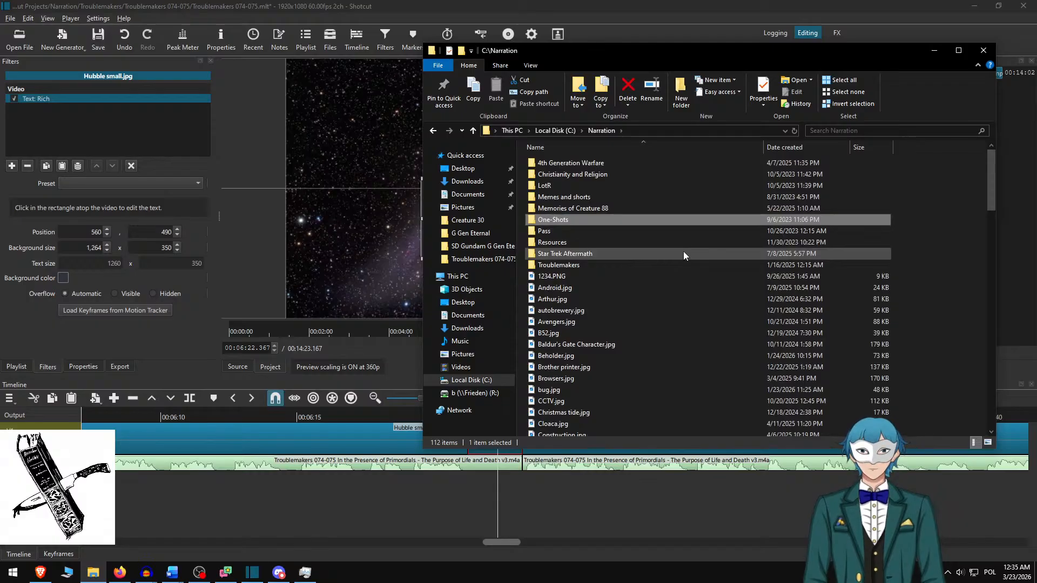
key("t")
key("Return")
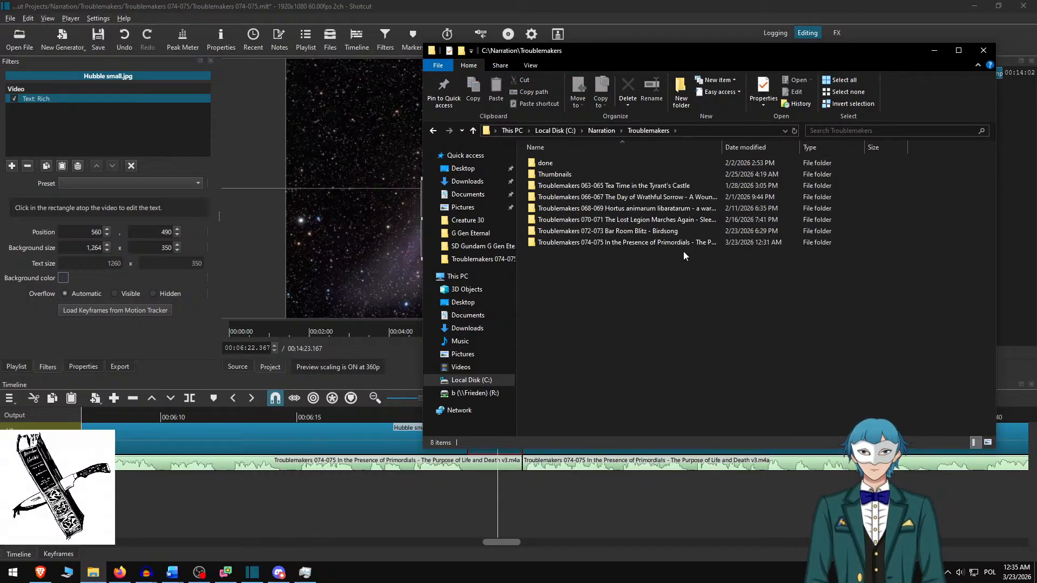
key("End")
key("Up")
key("Return")
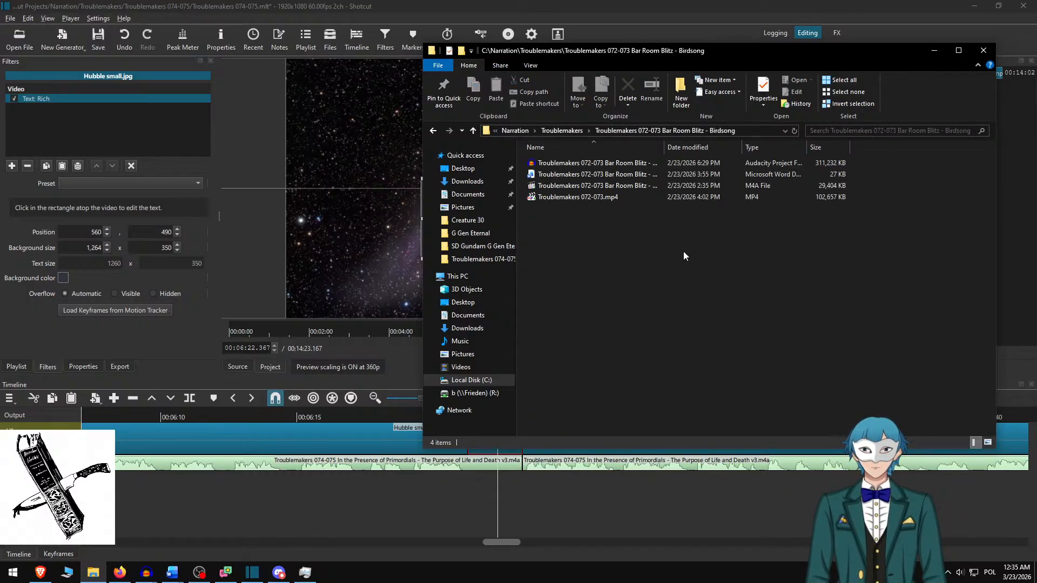
- Open Troublemakers 072-073.mp4 in the media player and postpone the MPC-HC update
key("Down")
key("Down")
key("Down")
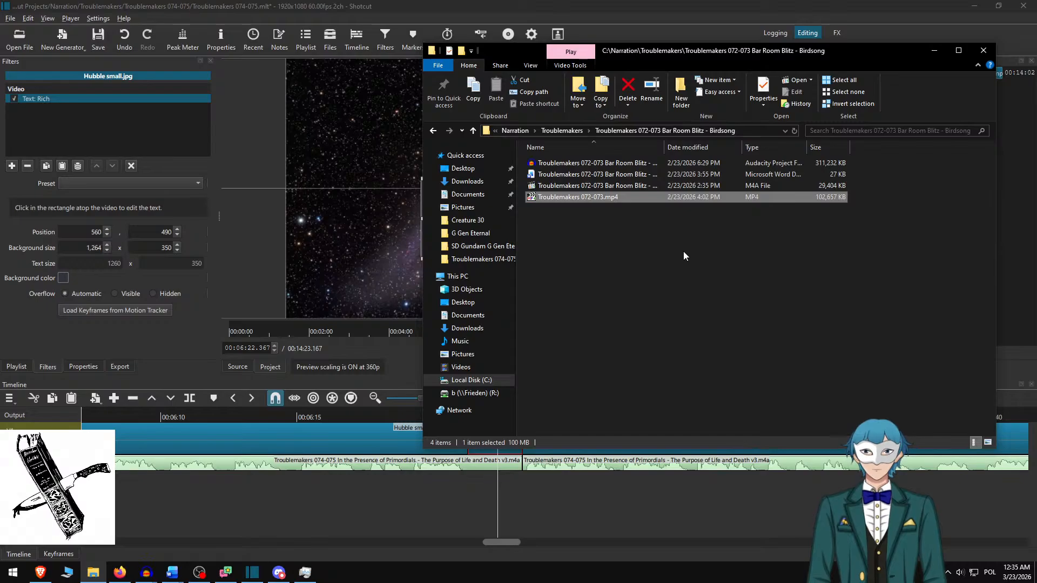
key("Return")
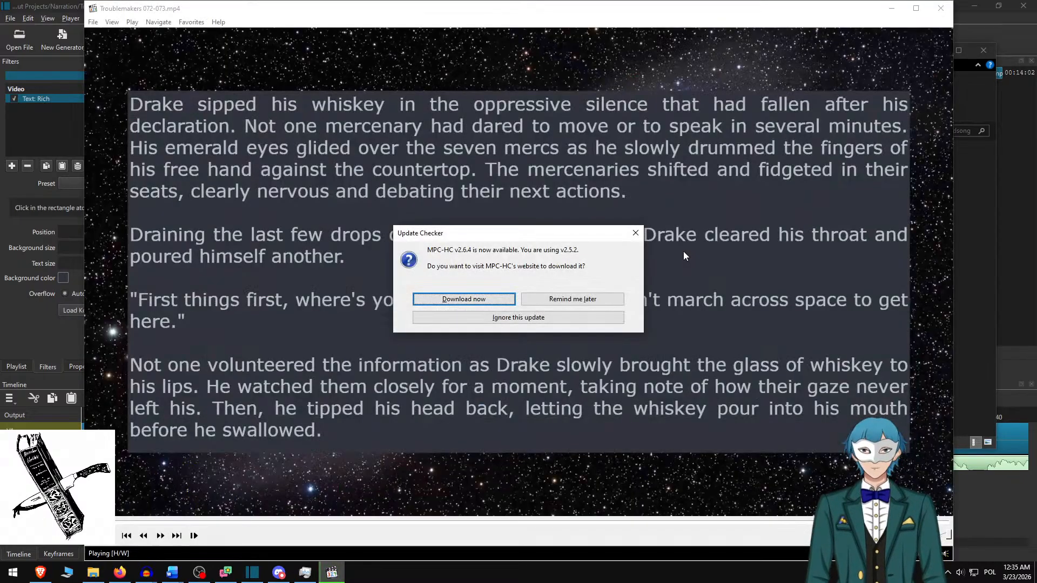
key("Tab")
key("Return")
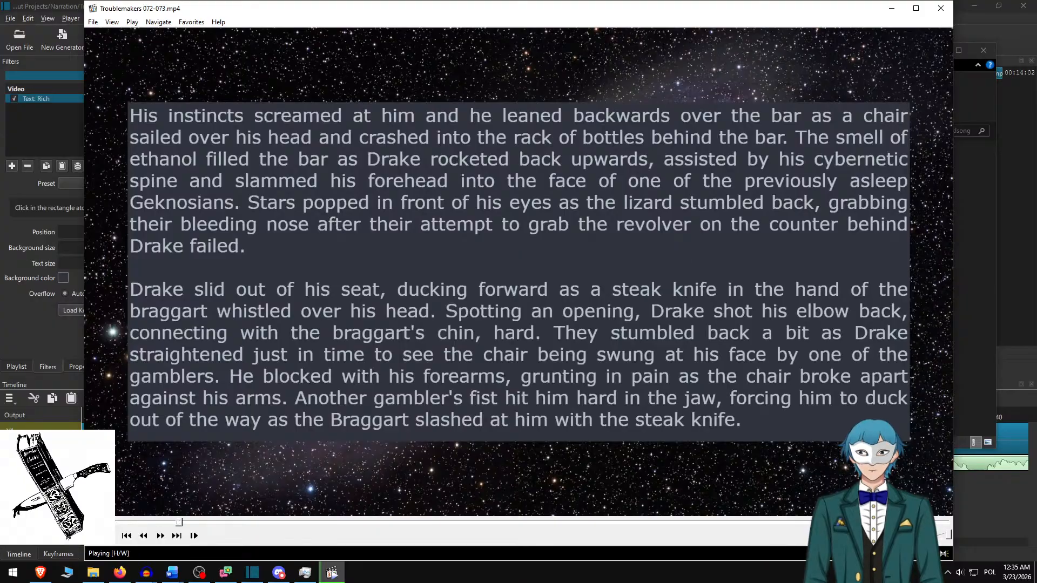
- Pause the previous episode's video and skip forward through it, looking for the number card between chapters 72 and 73
key("space")
key("Right")
key("Right")
key("Right")
key("Right")
key("Right")
key("Right")
key("Right")
key("Right")
key("Right")
key("Right")
key("Right")
key("Right")
key("Right")
key("Right")
key("Right")
key("Right")
key("Right")
key("Right")
key("Right")
key("Right")
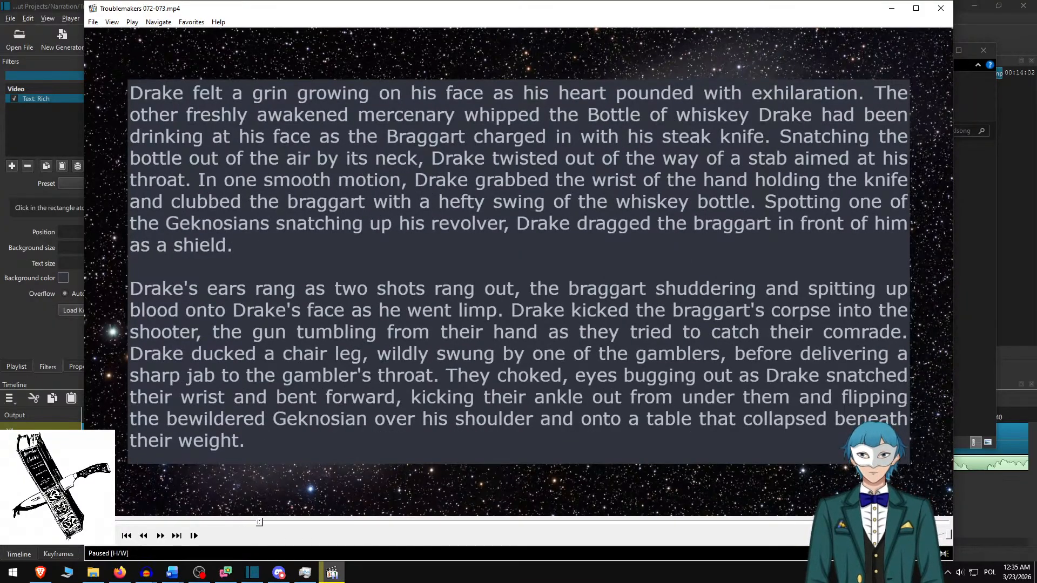
key("Right")
key("Right")
key("Right")
key("Right")
key("Right")
key("Right")
key("Right")
key("Right")
key("Right")
key("Right")
key("Right")
key("Right")
key("Right")
key("Right")
key("Right")
key("Right")
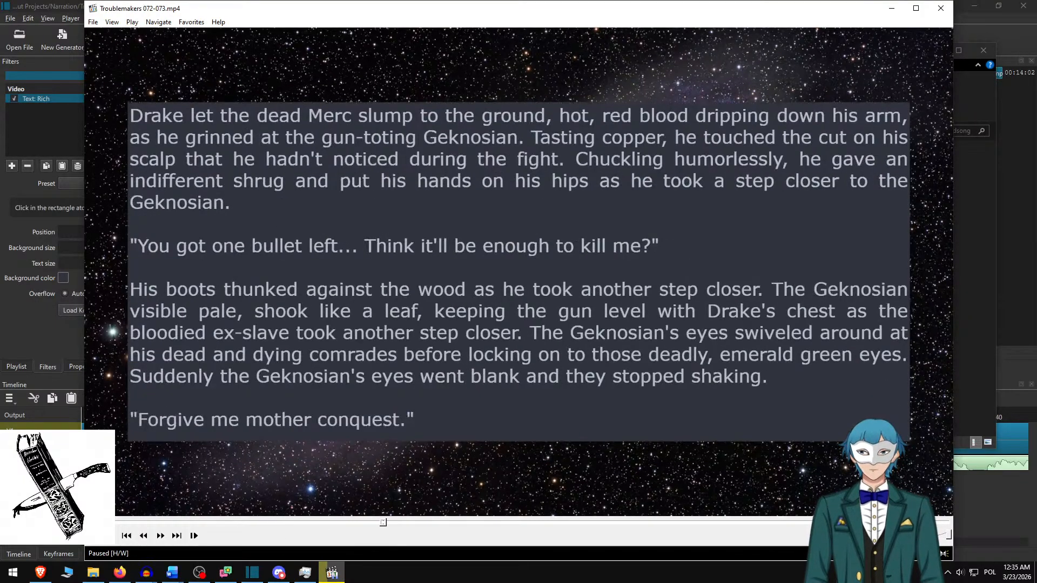
key("Right")
key("Right")
key("Right")
key("Right")
key("Right")
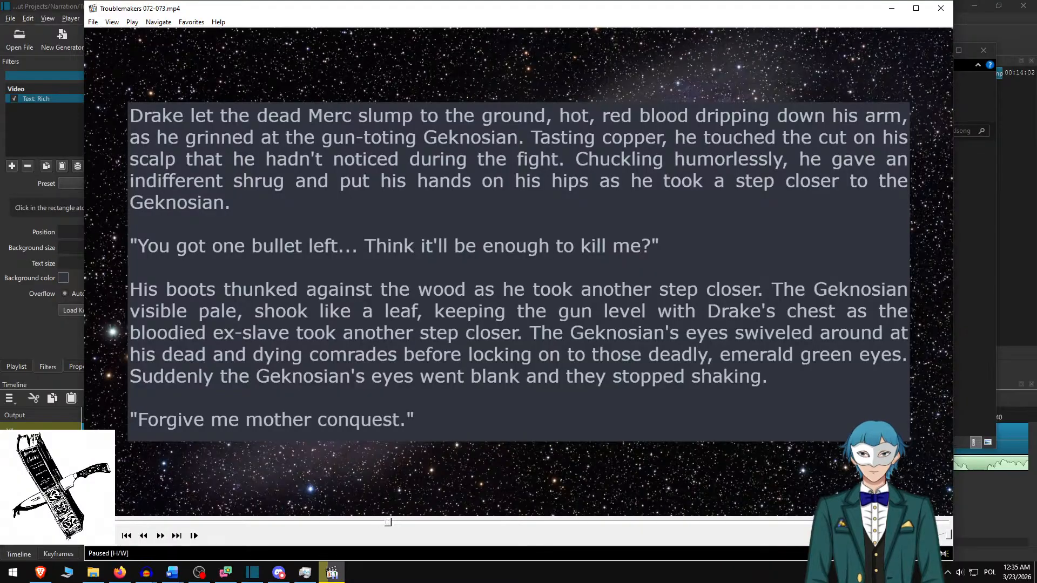
key("Right")
key("Right")
key("Right")
key("Right")
key("Right")
key("Right")
key("Right")
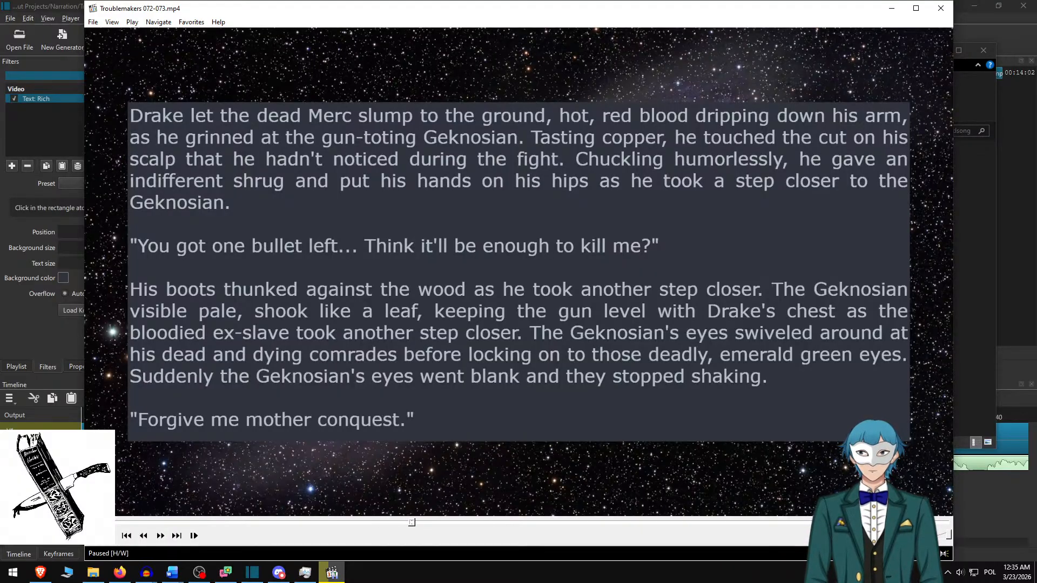
key("Right")
key("Right")
key("Right")
key("Right")
key("Right")
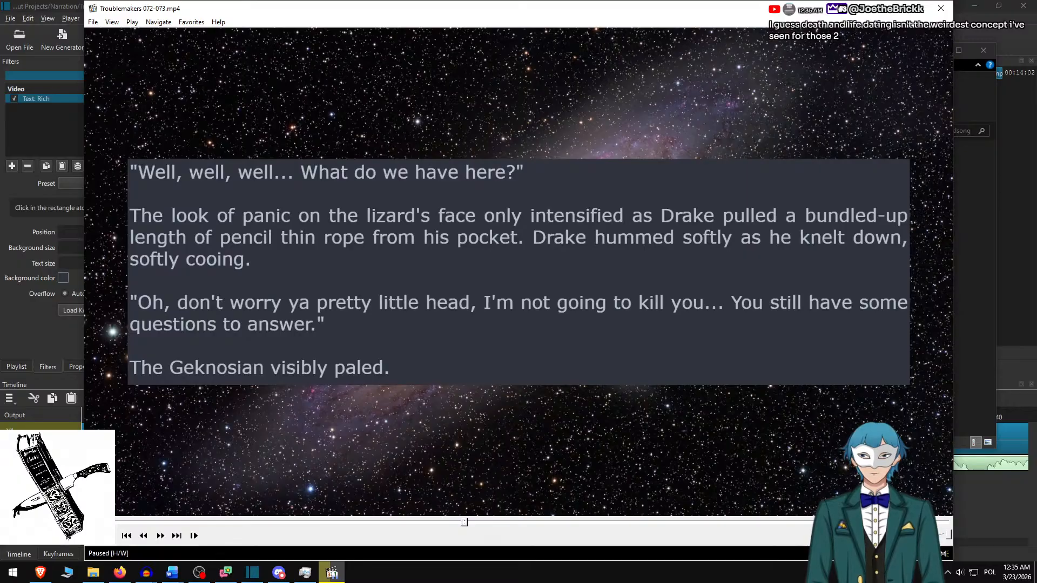
key("Right")
key("Right")
key("Right")
key("Right")
key("Right")
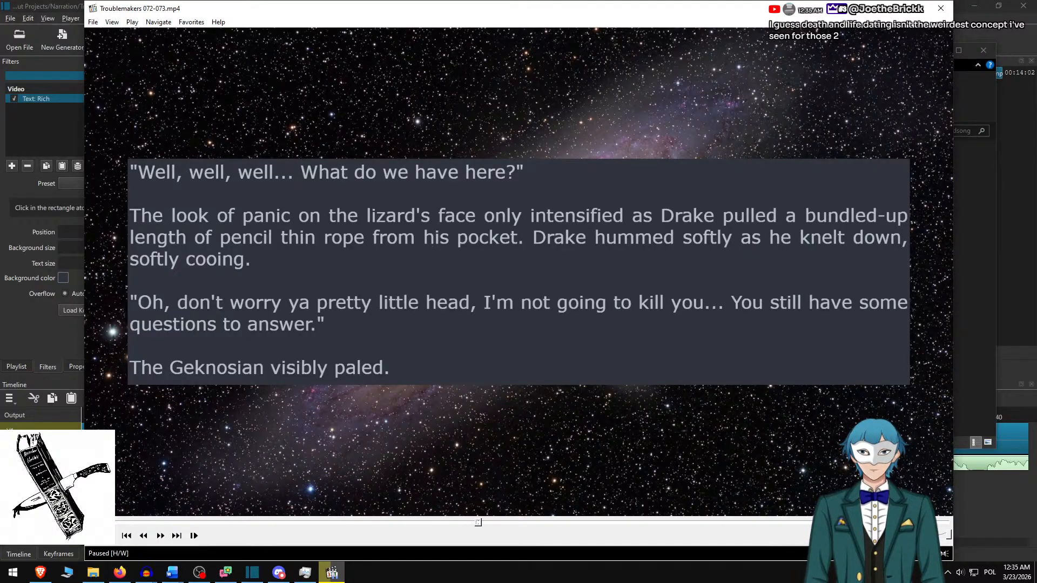
key("Right")
key("Right")
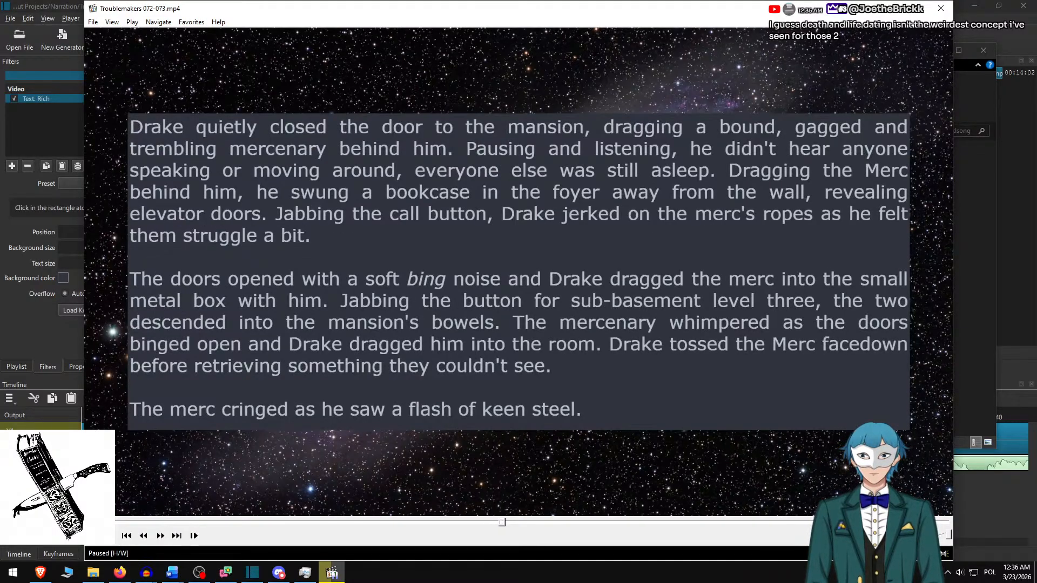
key("Right")
key("Right")
key("Right")
key("Right")
key("Right")
key("Right")
key("Right")
key("Right")
key("Right")
key("Right")
key("Right")
key("Right")
key("Right")
key("Right")
key("Right")
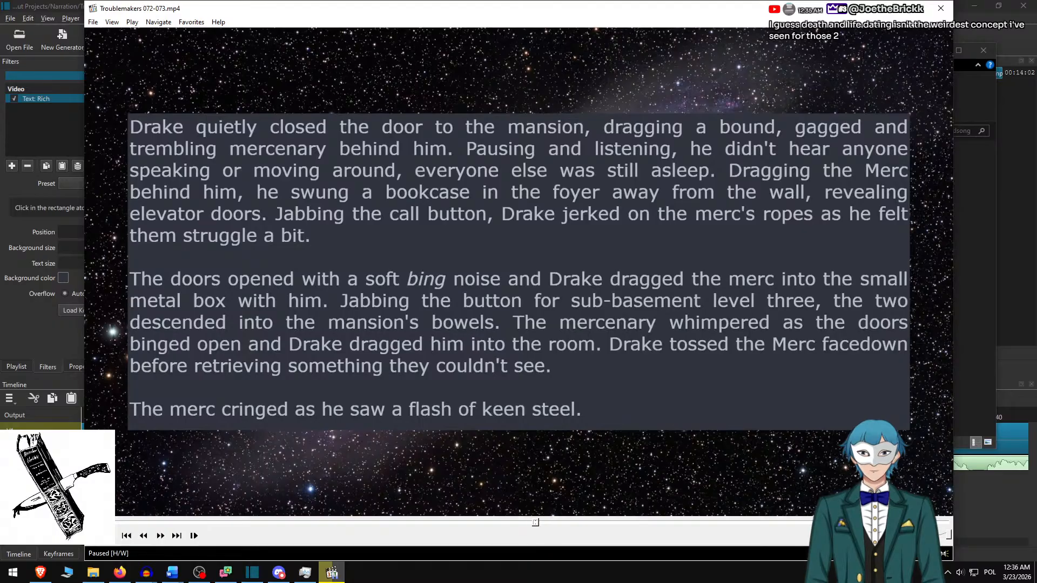
key("Right")
key("Right")
key("Right")
key("Right")
key("Right")
key("Right")
key("Right")
key("Right")
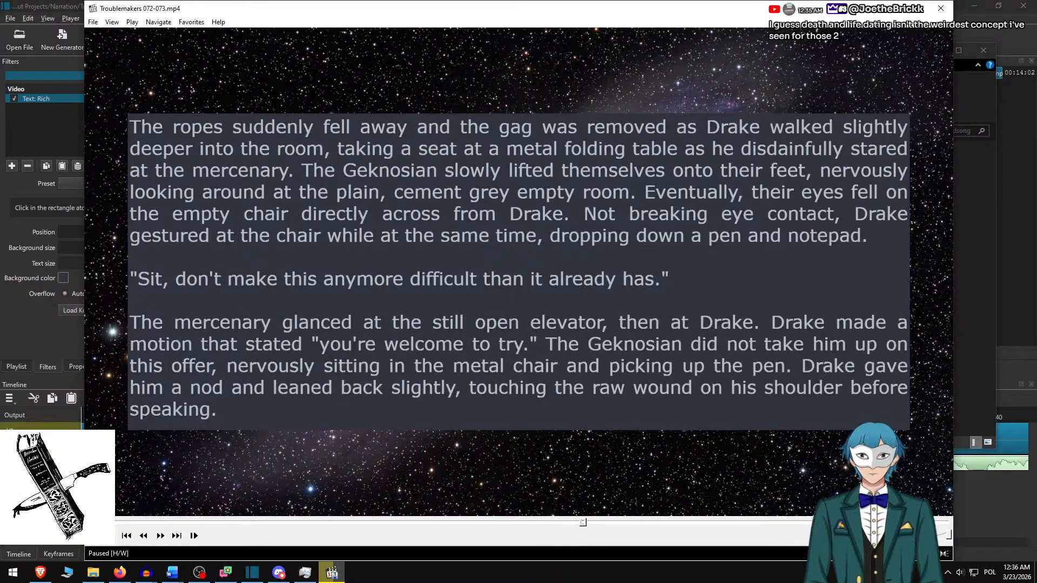
key("Right")
key("Right")
key("Right")
key("Right")
key("Right")
key("Right")
key("Right")
key("Right")
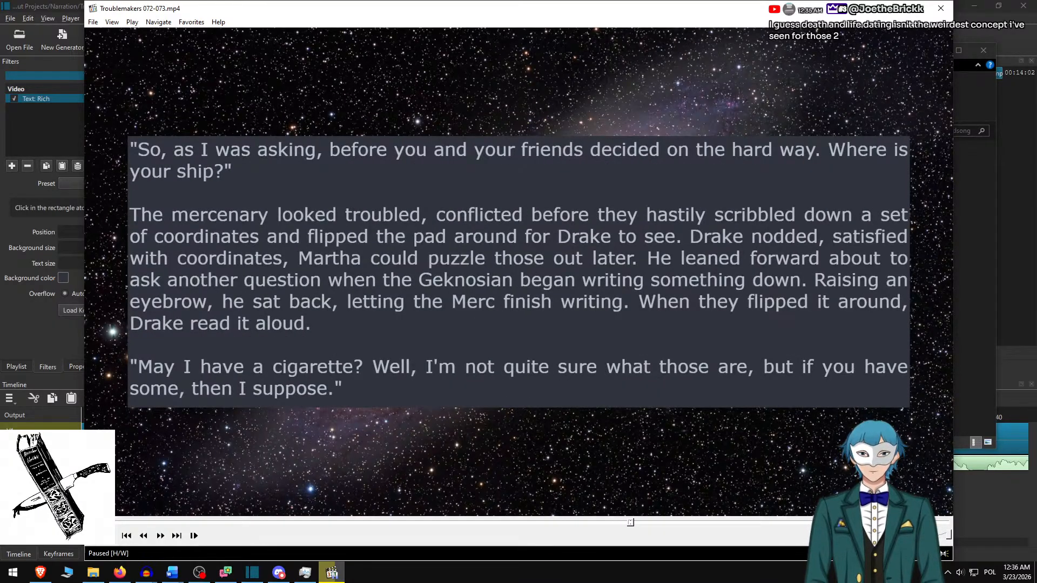
key("Right")
key("Right")
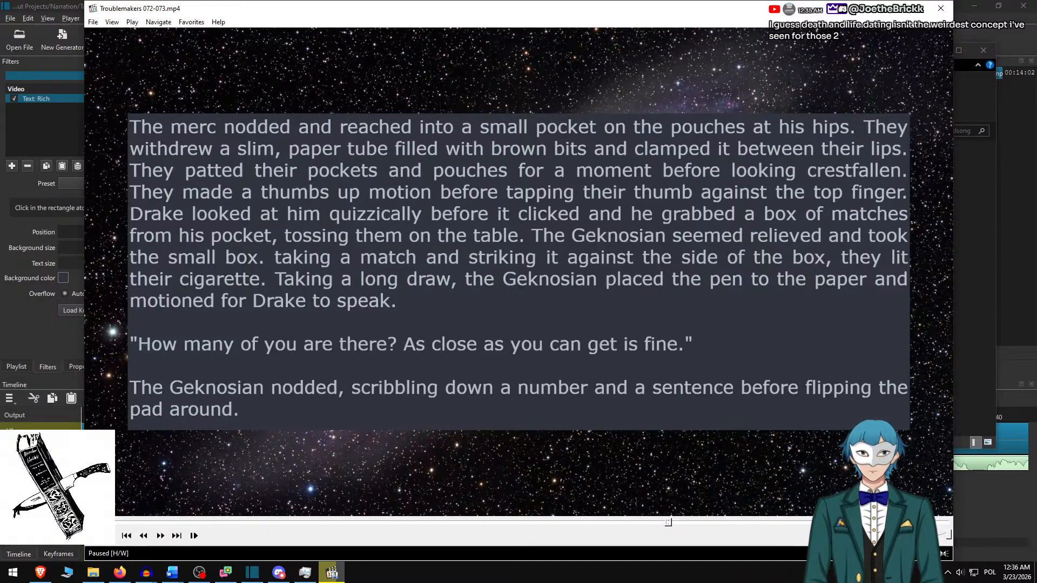
- Skip backward through the previous episode's video to find its chapter number card and pause playback on it
key("Left")
key("Left")
key("Left")
key("Left")
key("Left")
key("Left")
key("Left")
key("Left")
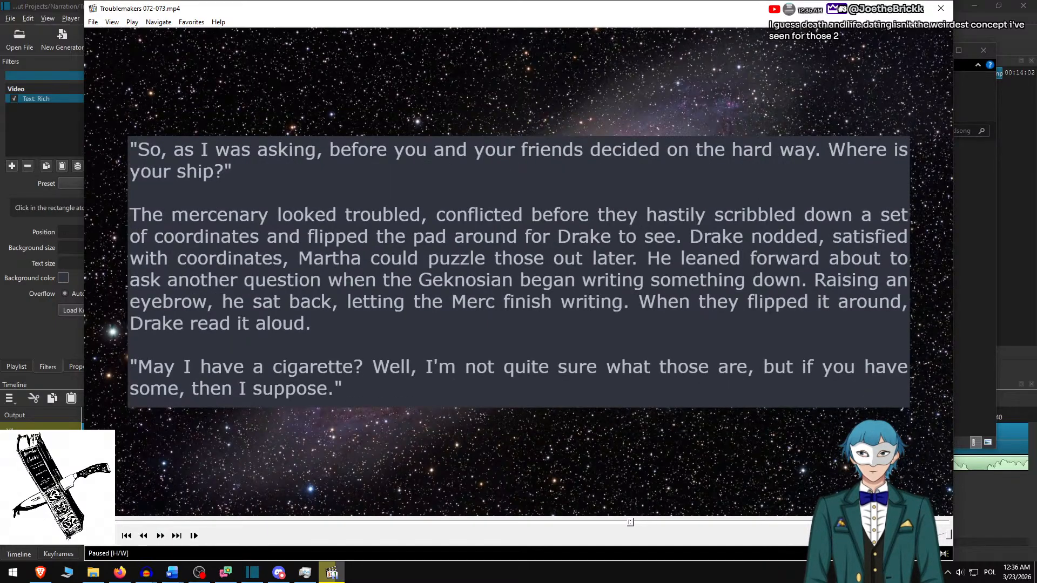
key("Left")
key("Left")
key("Left")
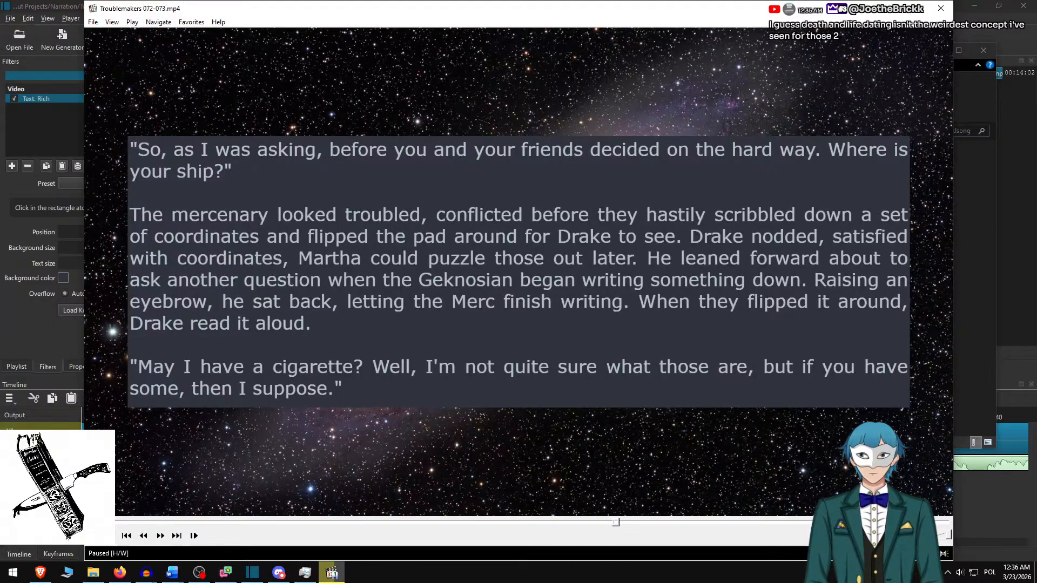
key("Left")
key("Left")
key("Left")
key("Left")
key("Left")
key("Left")
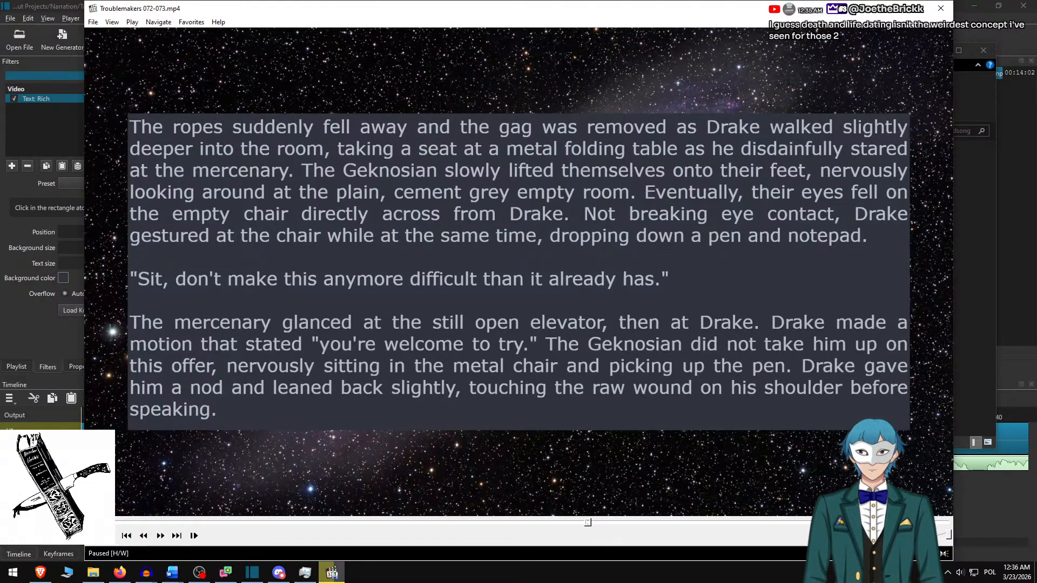
key("Left")
key("Left")
key("Left")
key("Left")
key("Left")
key("Left")
key("Left")
key("Left")
key("Left")
key("Left")
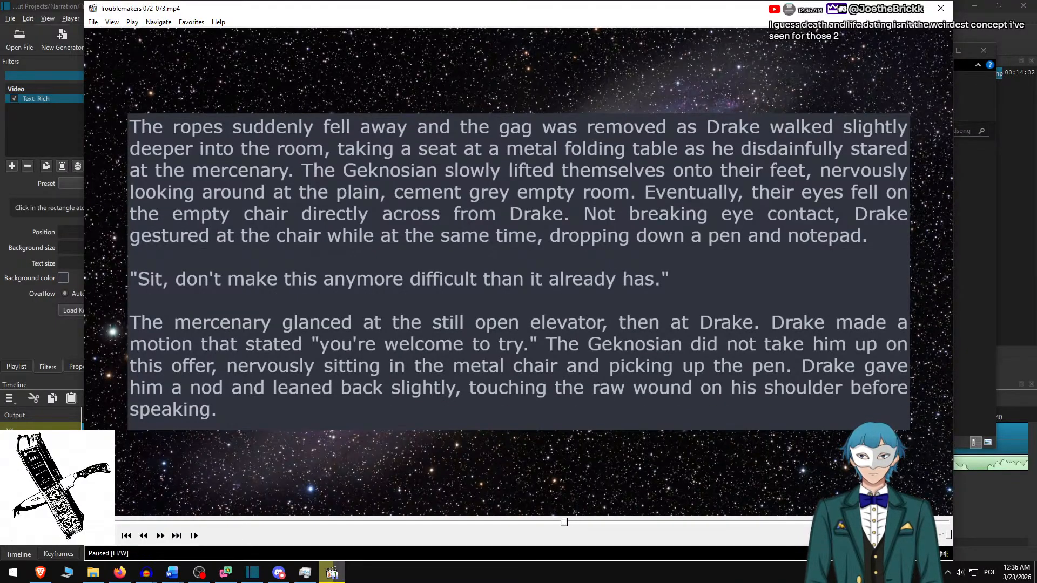
key("Left")
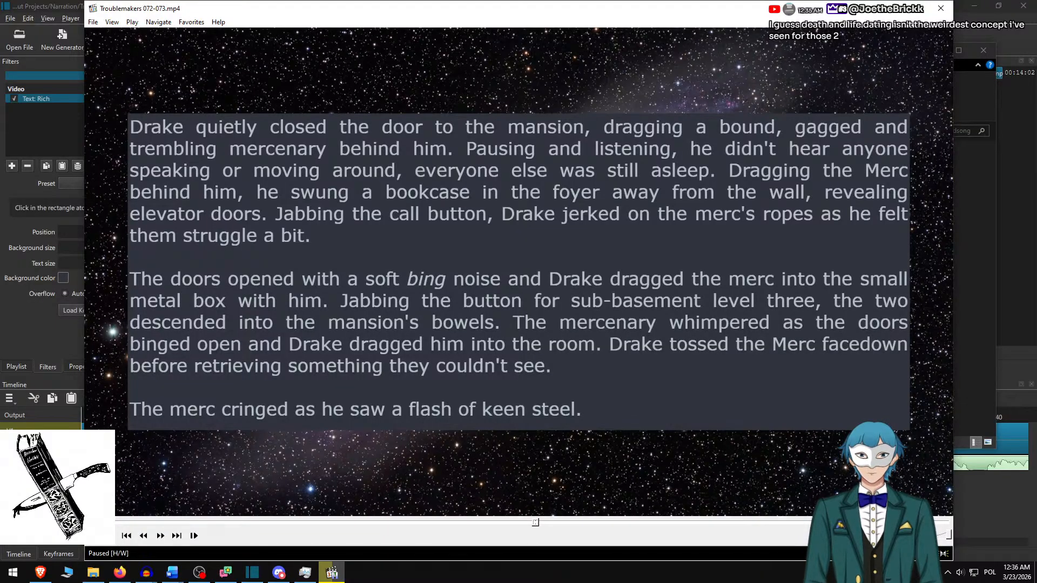
key("Left")
key("Left")
key("Left")
key("Left")
key("Left")
key("Left")
key("Left")
key("Left")
key("Left")
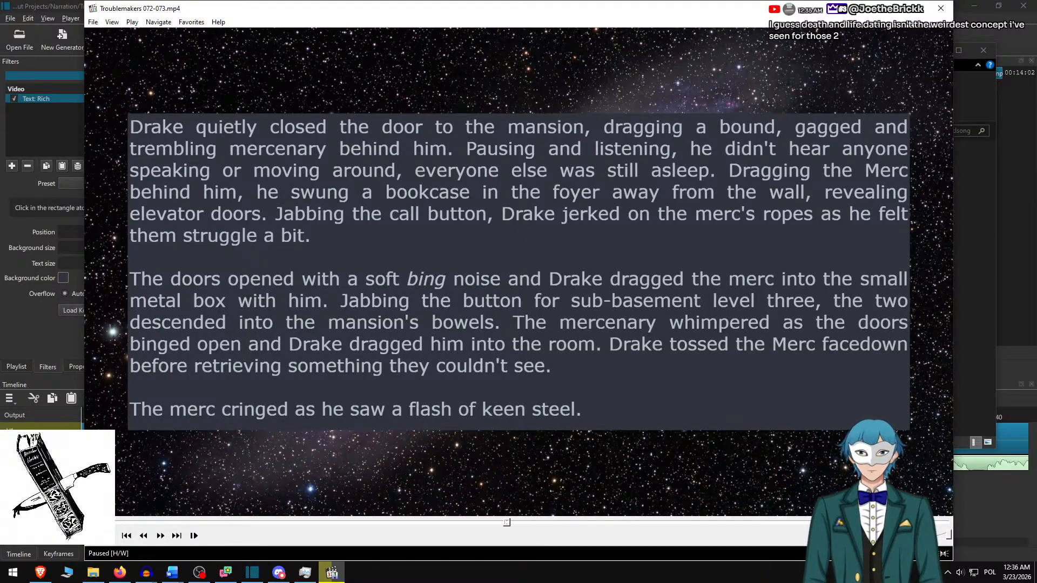
key("Left")
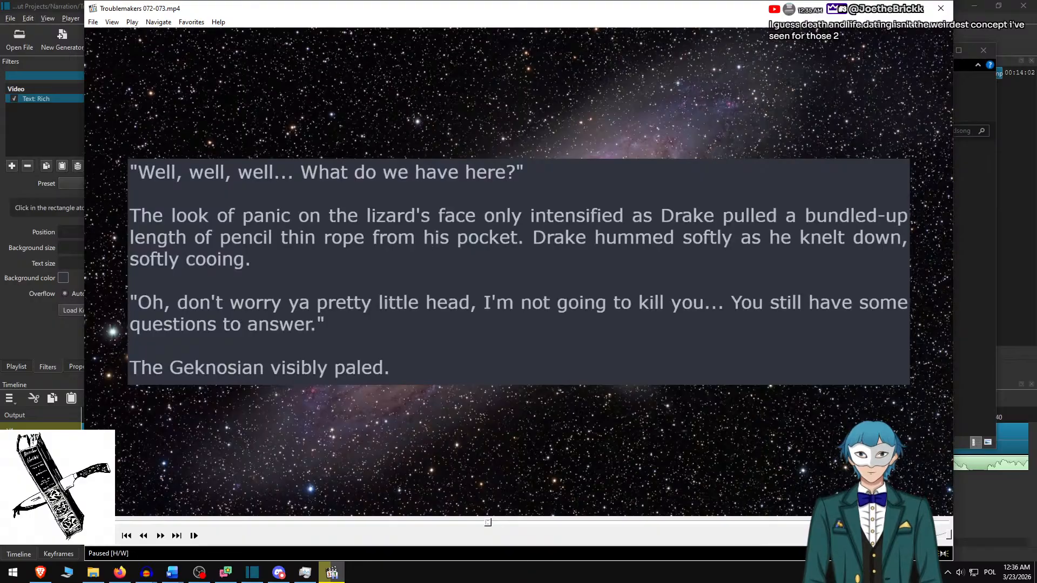
key("space")
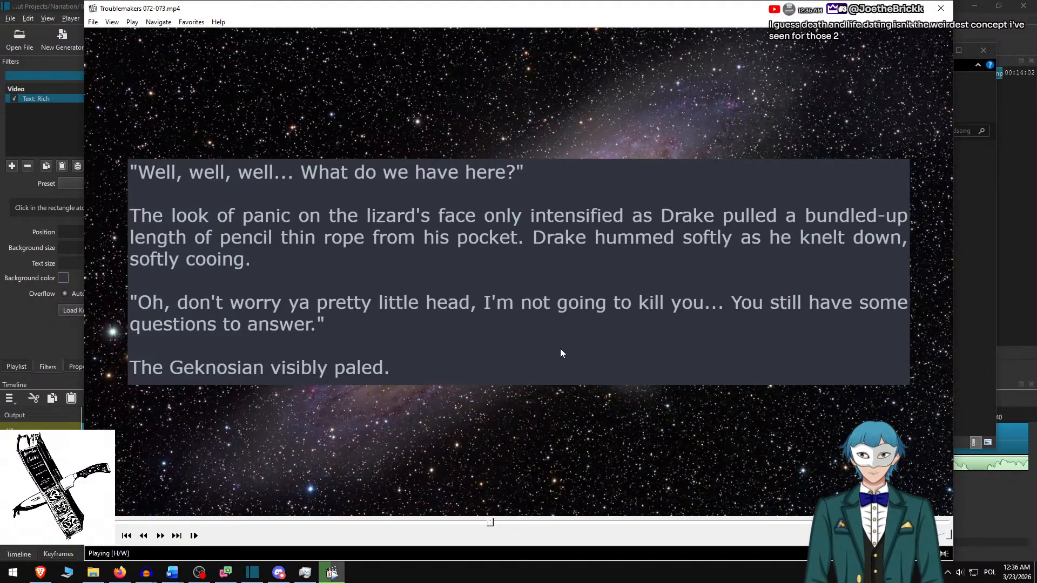
key("space")
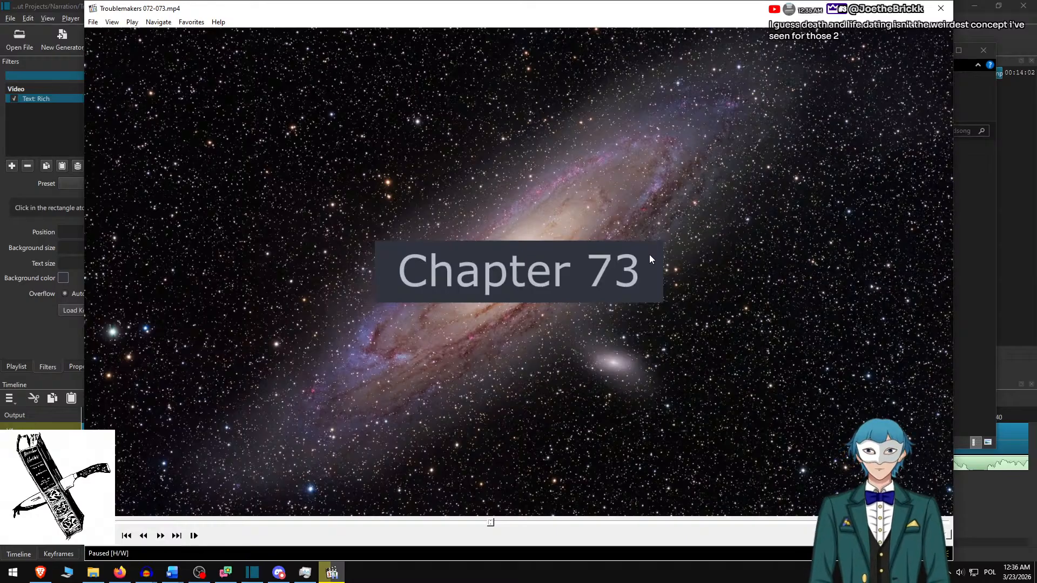
- Switch to Shotcut, change the card's text to "Chapter 75", and shrink its background to 861 x 191, centered at position 530, 445
key("alt+Tab")
key("alt+Tab")
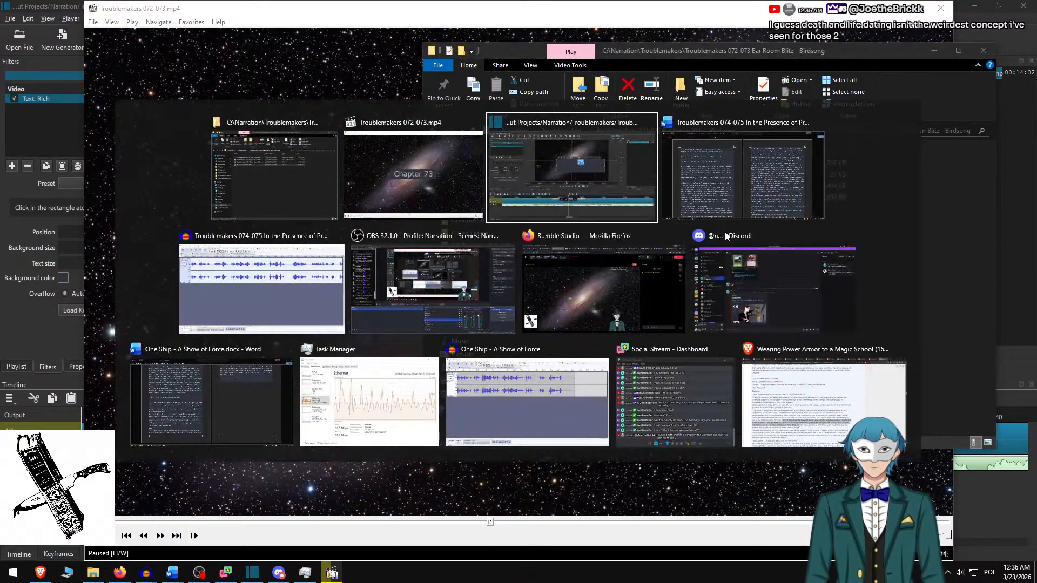
left_click(546, 226)
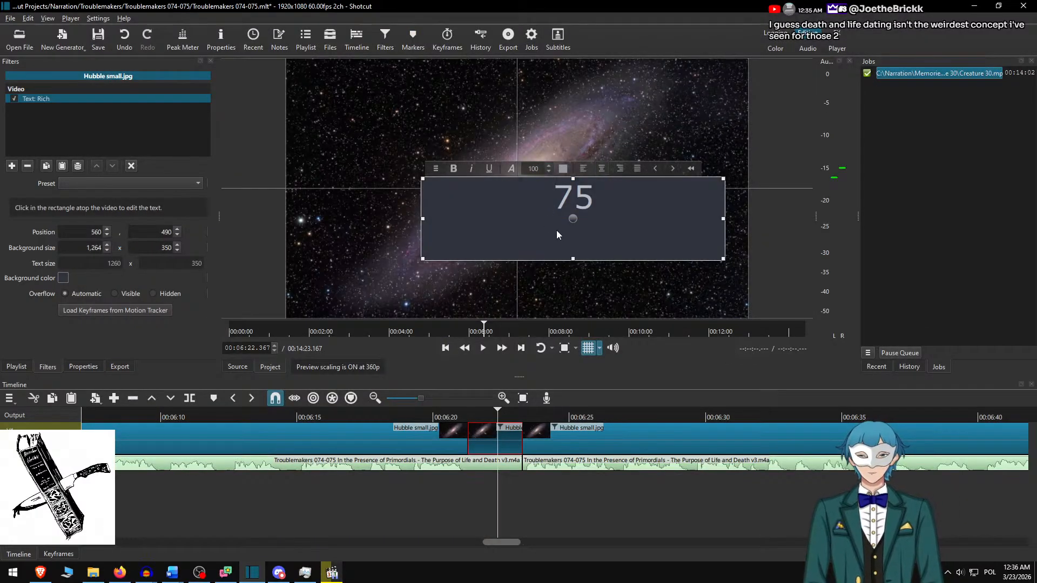
key("alt+Tab")
key("alt+Tab")
key("Tab")
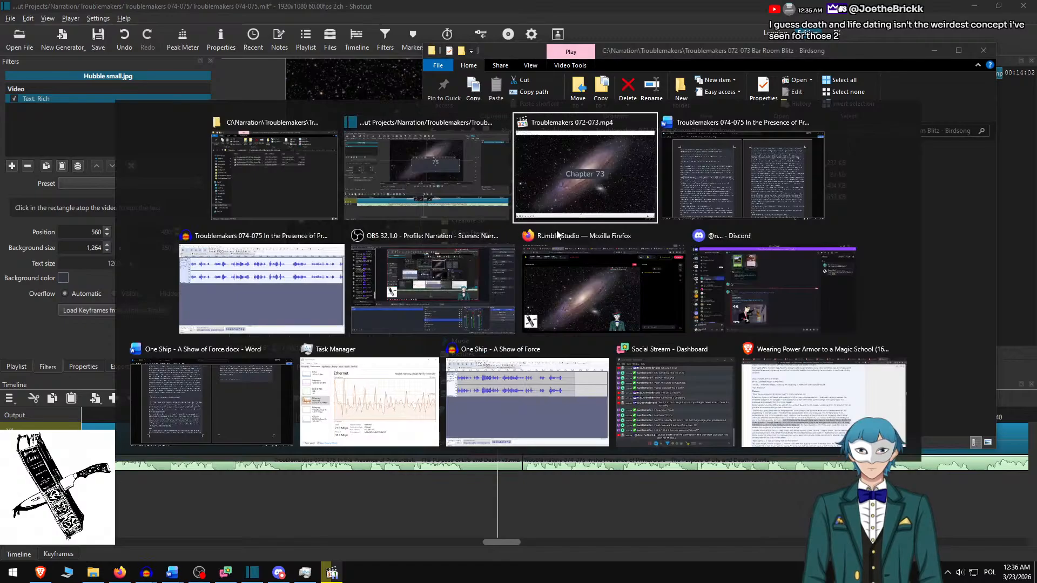
key("alt+Tab")
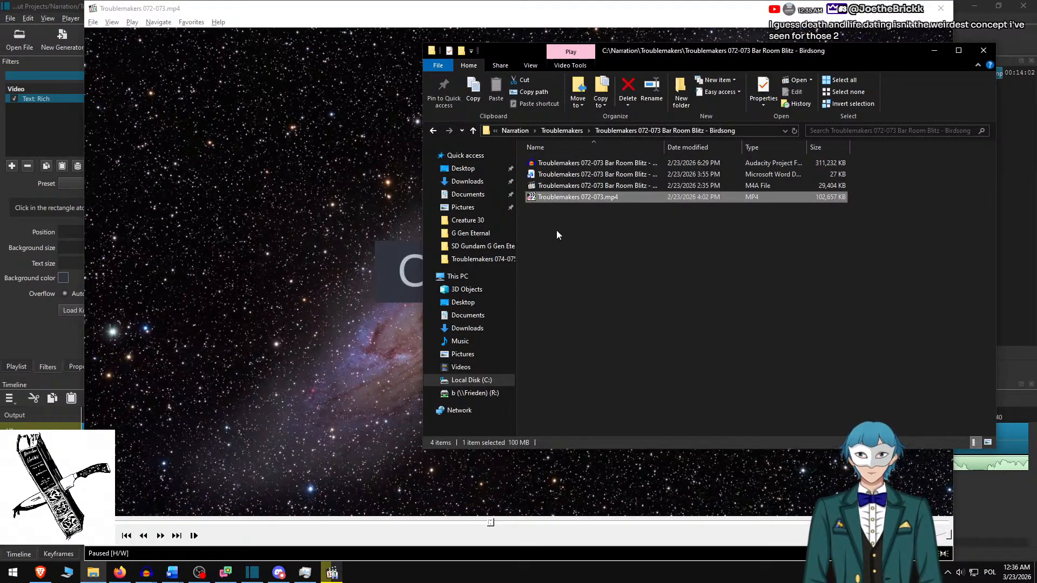
key("alt+Tab")
key("Tab")
type("C")
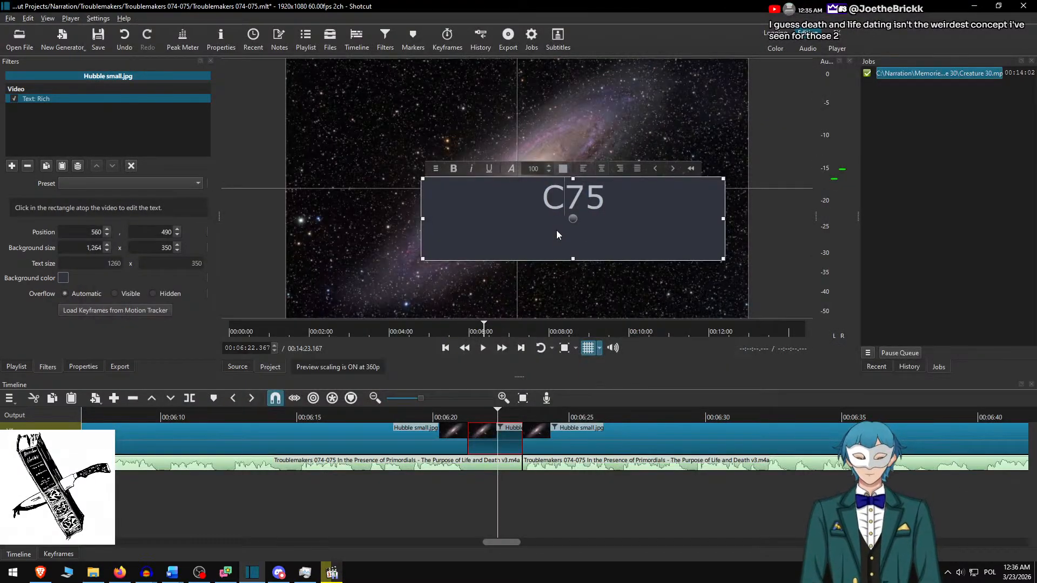
type("hapter")
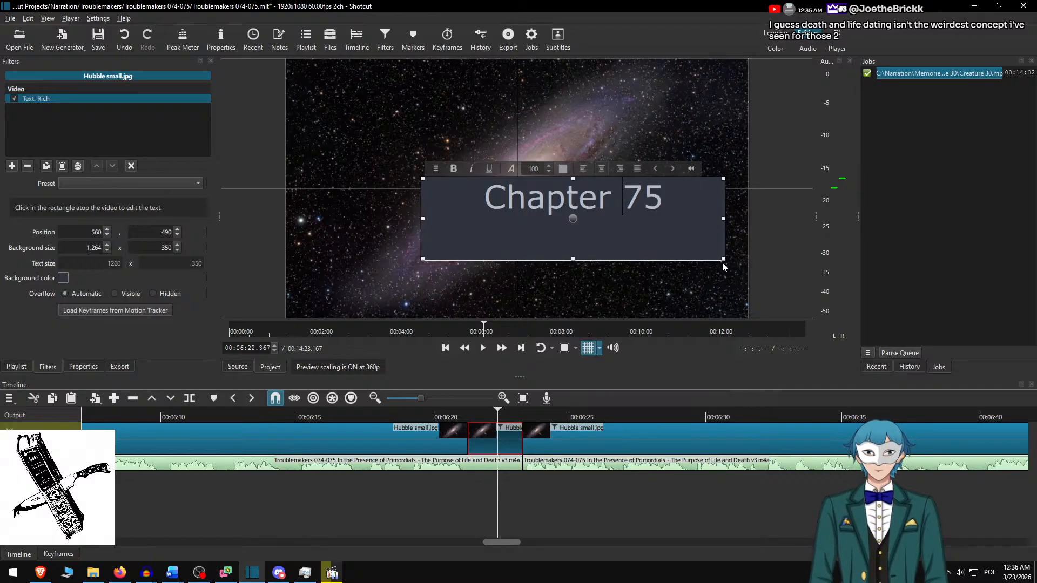
left_click_drag(722, 263, 621, 213)
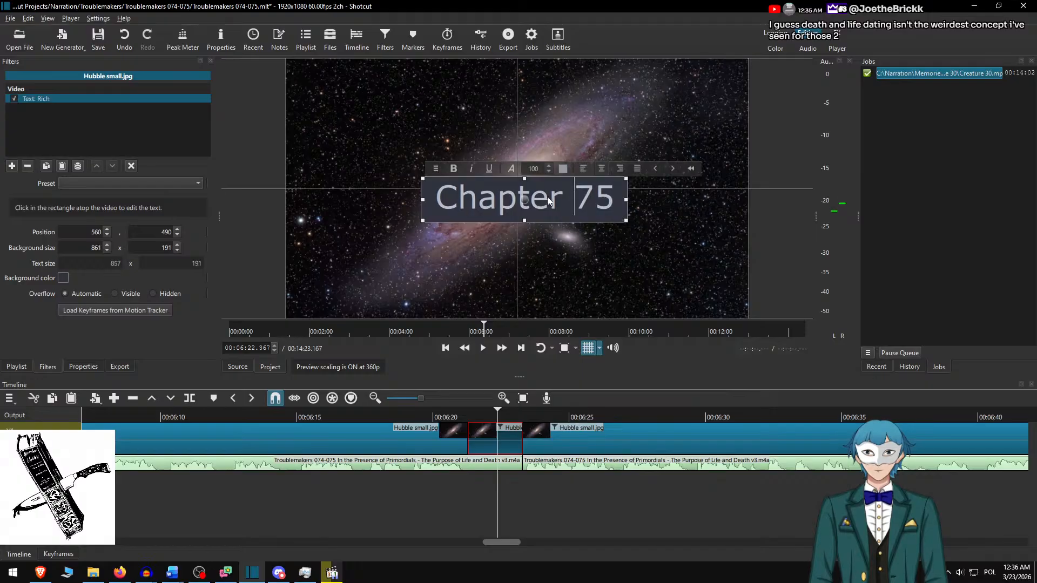
left_click_drag(524, 201, 517, 190)
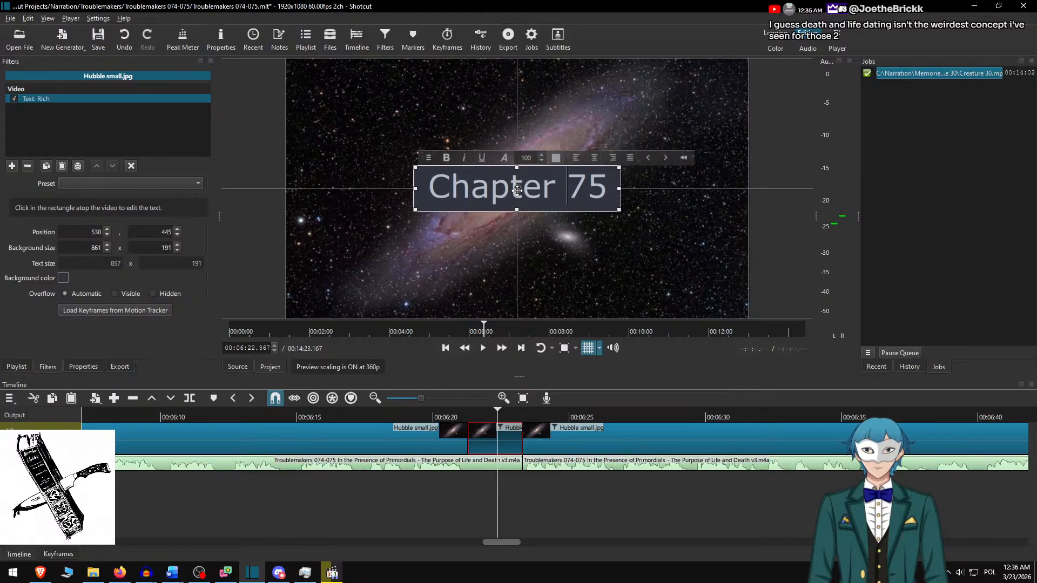
- Switch to the Word story document and delete the used passage ending in "what ails you young one?" along with the "--" separator
left_click(547, 418)
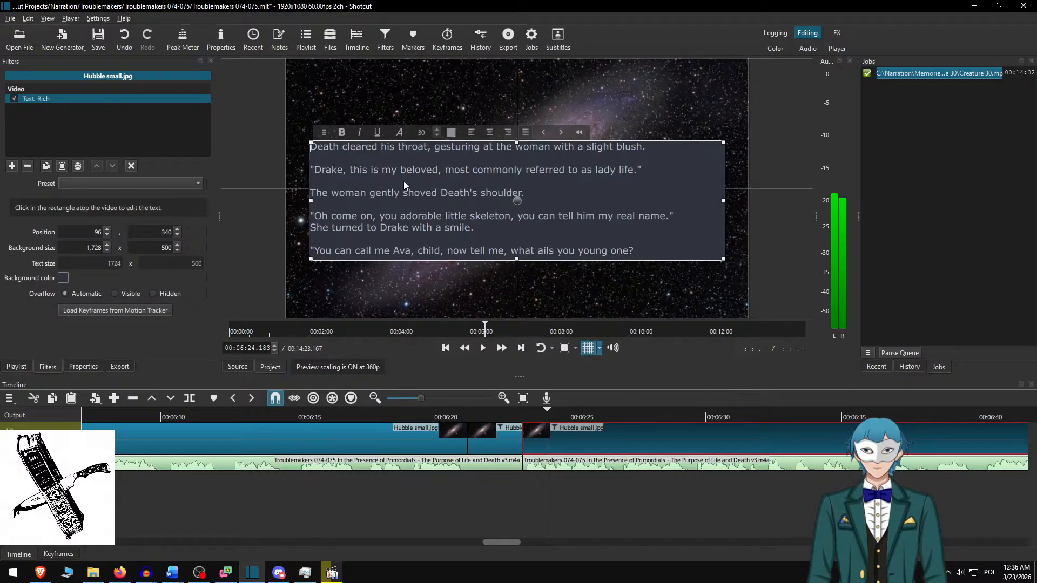
key("alt+Tab")
key("alt+Tab")
key("alt+Tab")
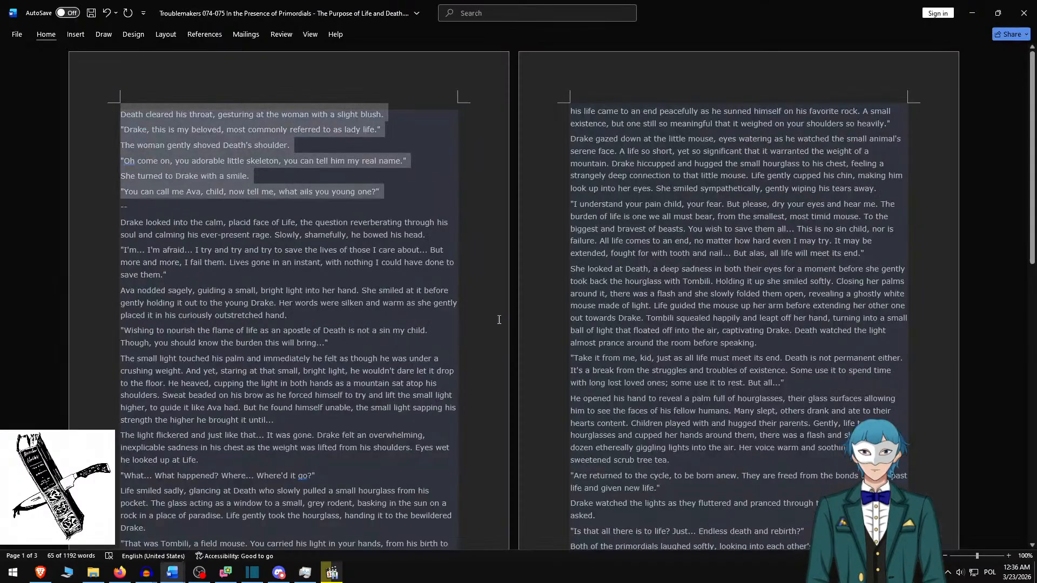
key("Delete")
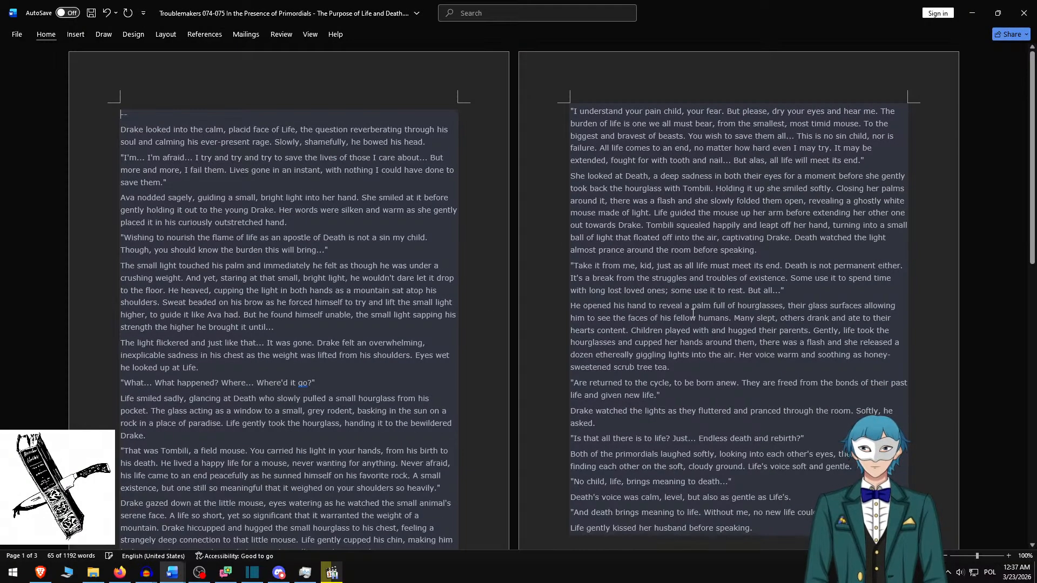
key("Delete")
key("Delete")
key("Delete")
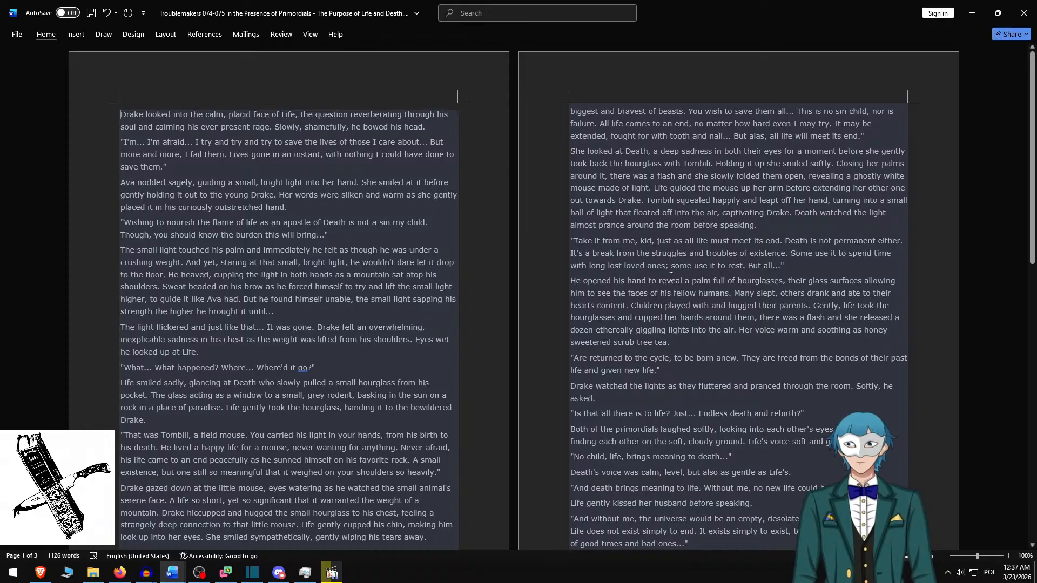
- Replace the text after the chapter card in Shotcut with the paragraphs from "Drake looked into" through "outstretched hand.", adding blank lines between them
left_click(309, 207, "shift")
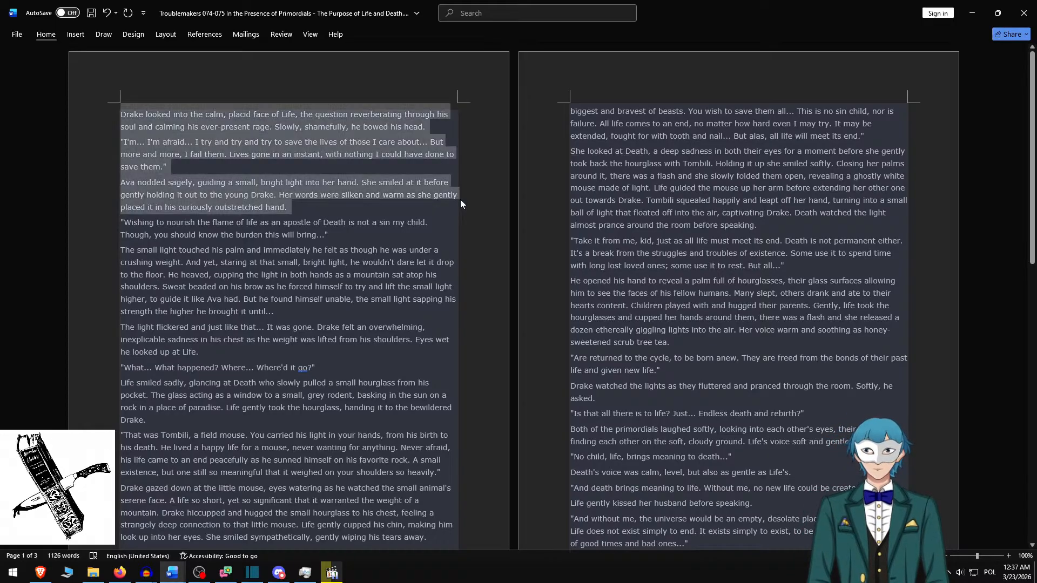
key("alt+Tab")
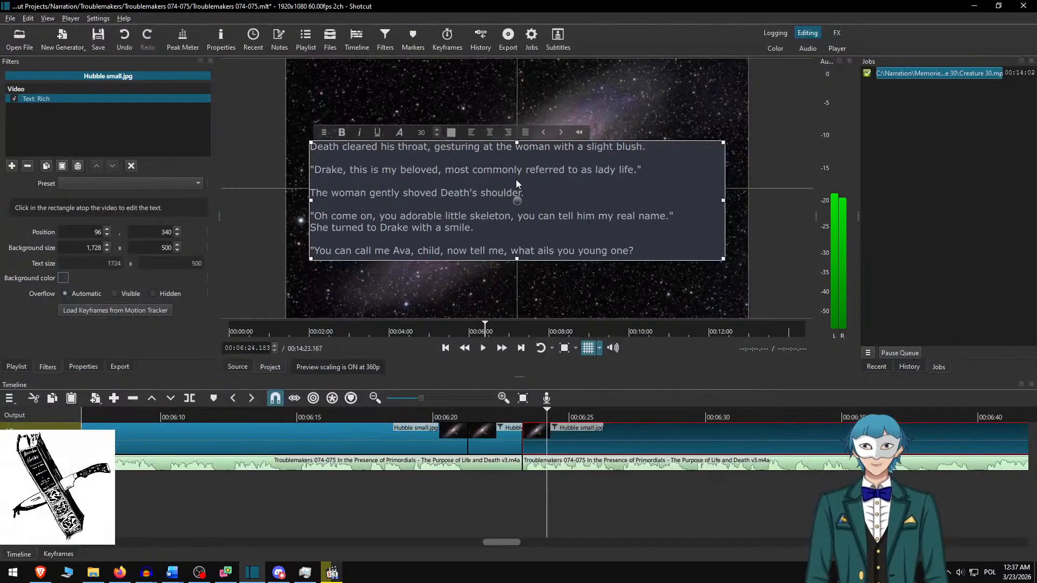
key("ctrl+a")
type("Drake looked into the calm, placid face of Life, the question reverberating through his soul and calming his ever-present rage. Slowly, shamefully, he bowed his head. \"I'm... I'm afraid... I try and try and try to save the lives of those I care about... But more and more, I fail them. Lives gone in an instant, with nothing I could have done to save them.\" Ava nodded sagely, guiding a small, bright light into her hand. She smiled at it before gently holding it out to the young Drake. Her words were silken and warm as she gently placed it in his curiously outstretched hand.")
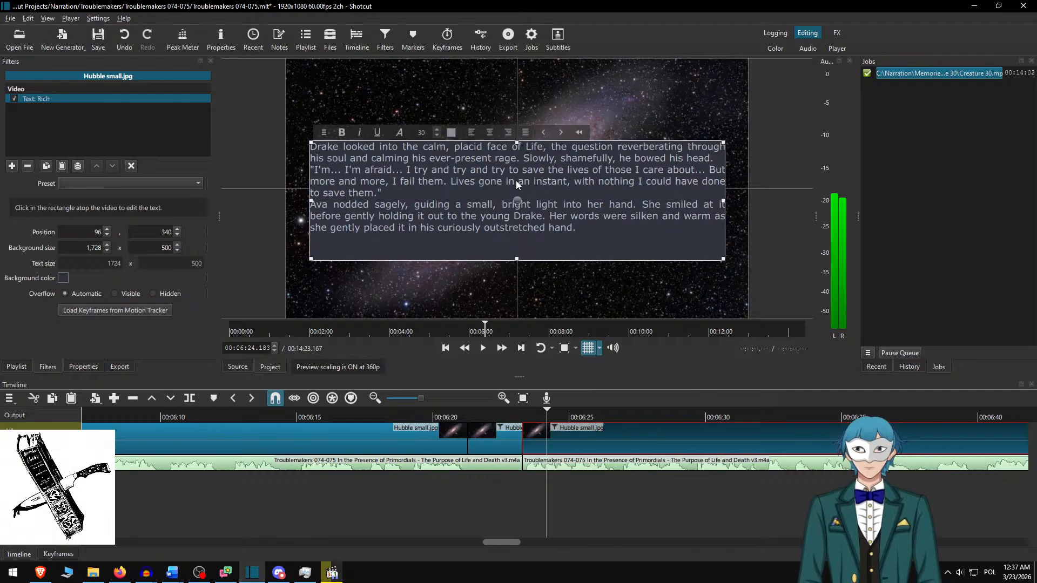
key("Return")
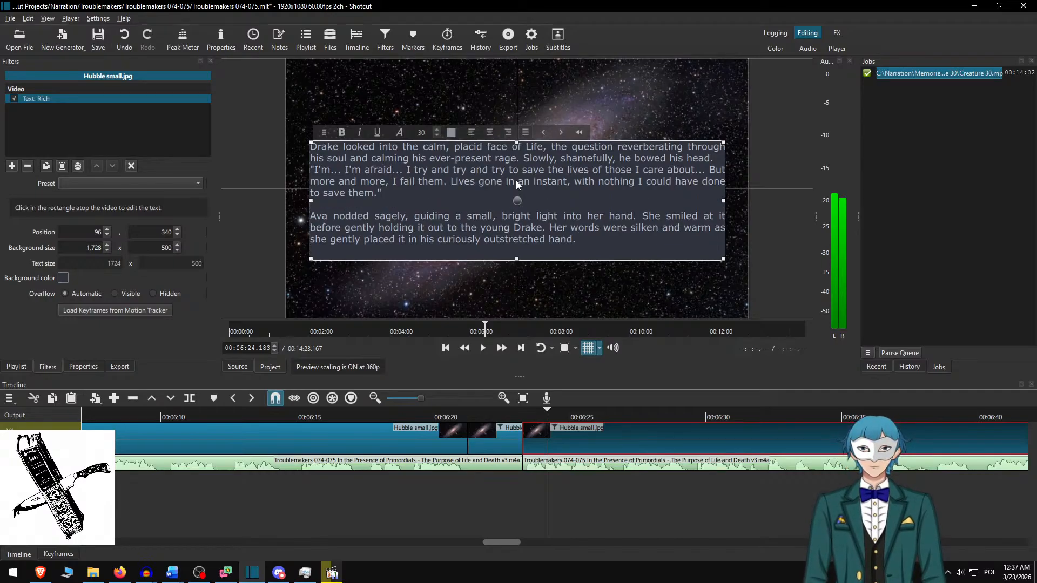
key("Return")
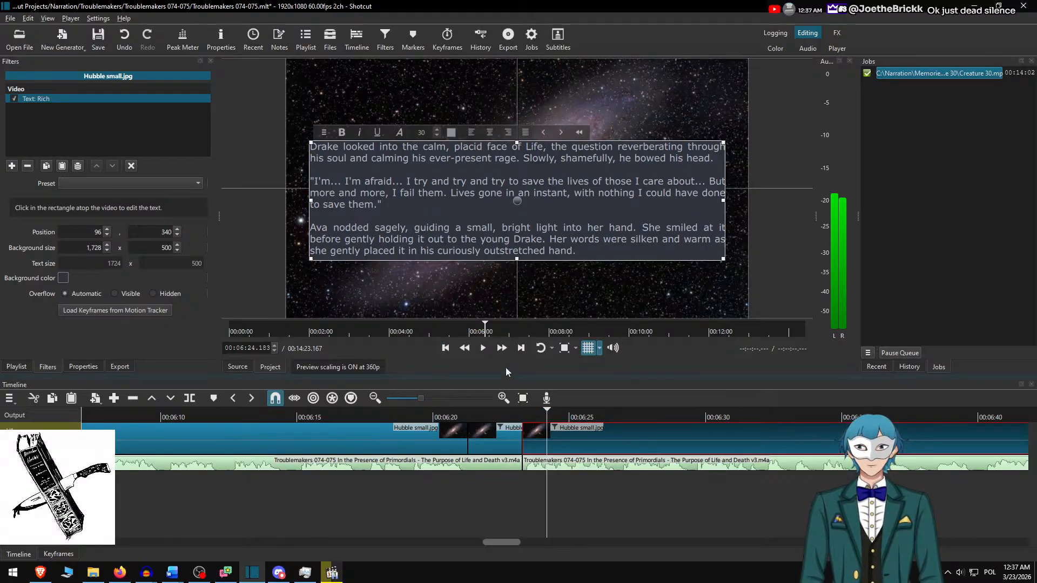
- Copy the story's "Wishing to nourish the flame of life" paragraph from Word and add it at the end of the Shotcut text
key("alt+Tab")
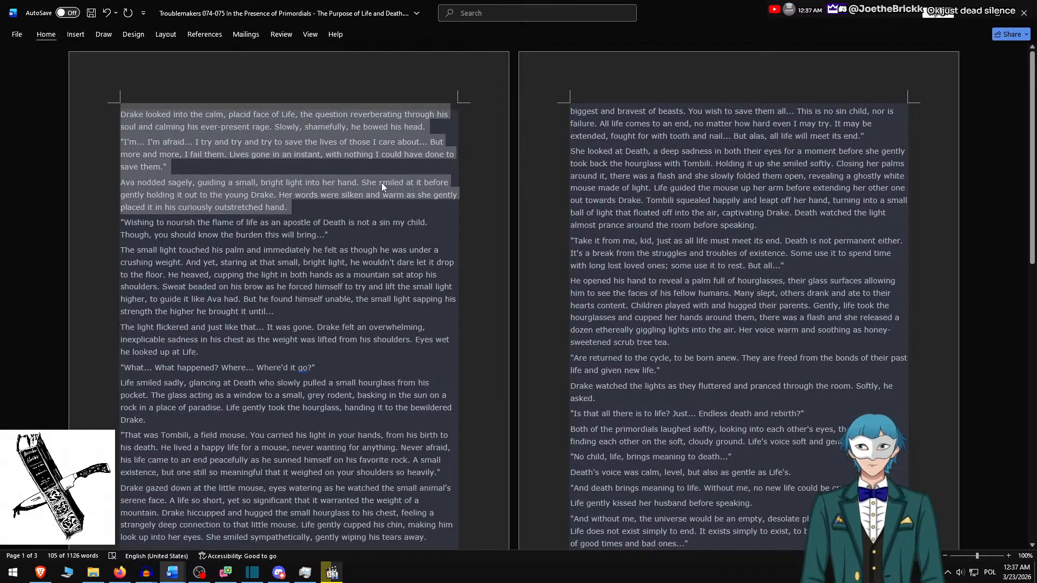
key("alt+Tab")
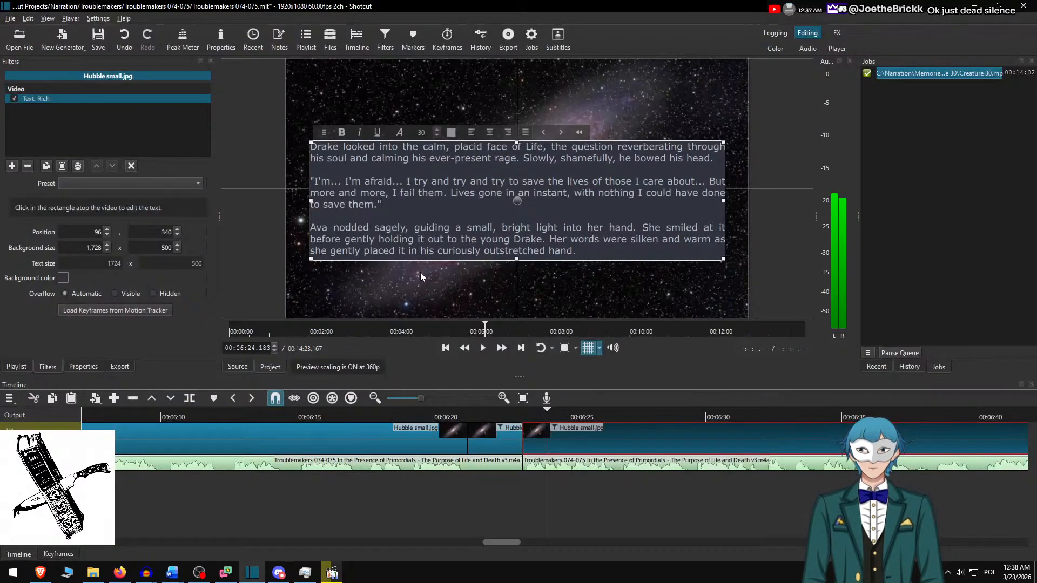
key("alt+Tab")
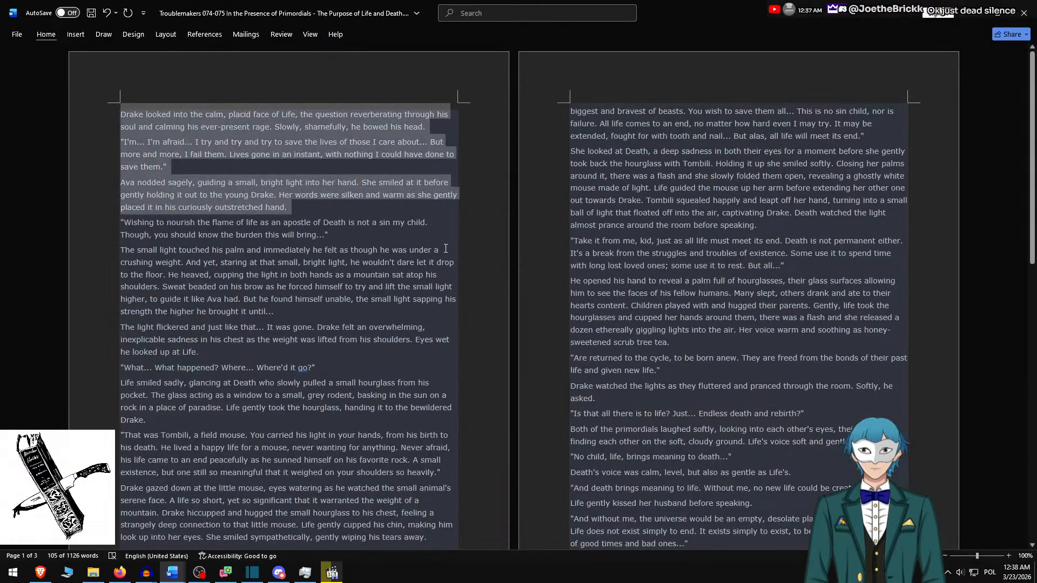
left_click_drag(342, 238, 107, 225)
key("ctrl+c")
key("alt+Tab")
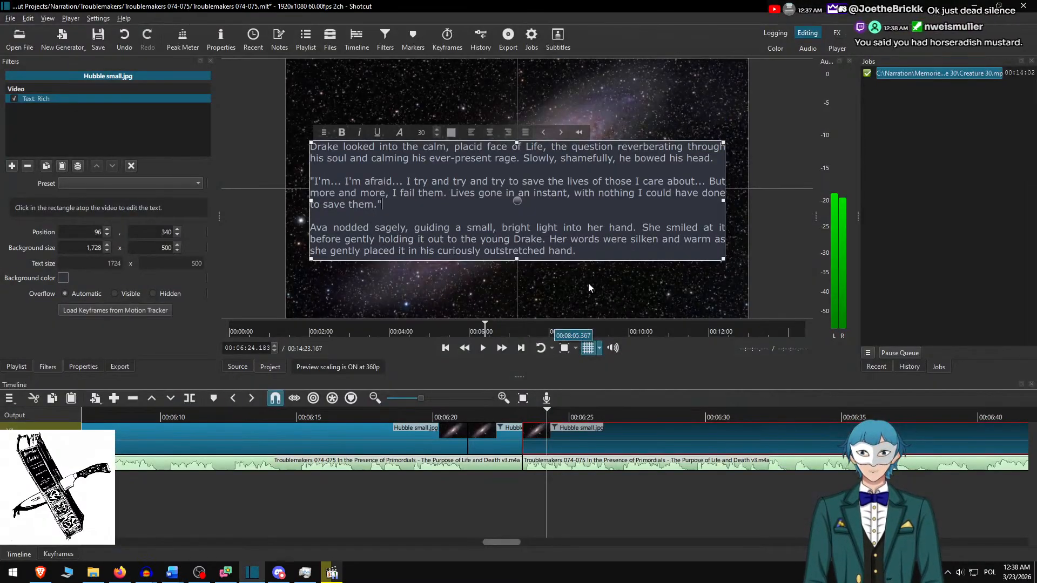
key("ctrl+v")
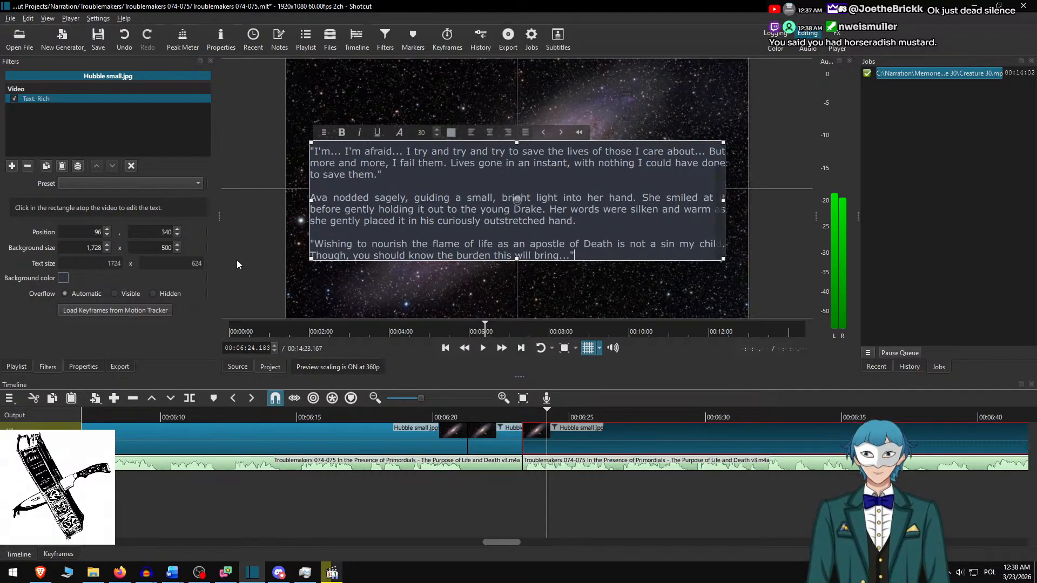
- Set the story text's background height to 650, move it up to position 96, 215, and return the playhead to the Chapter 75 card
type("650")
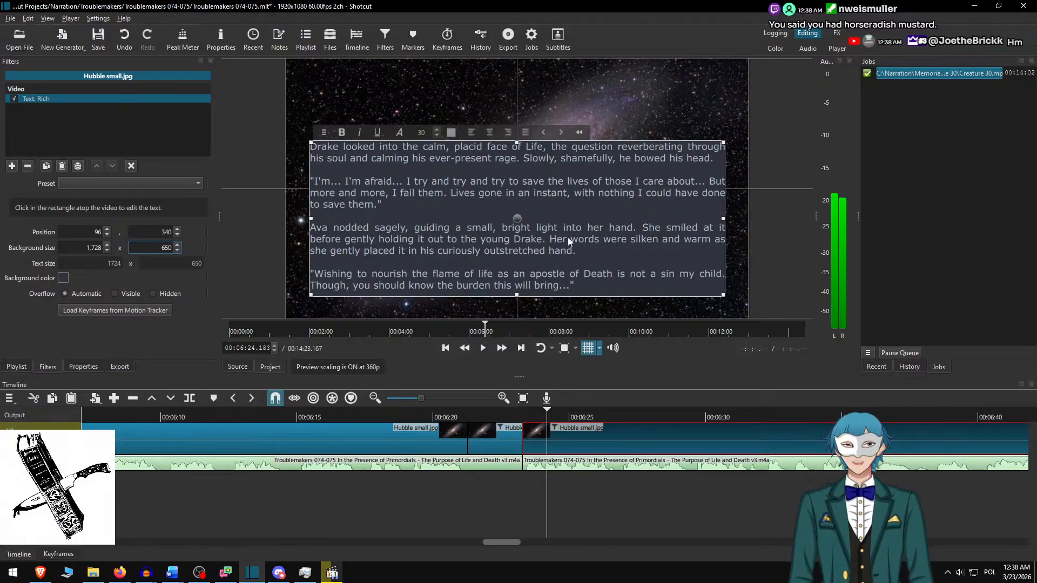
left_click_drag(517, 216, 524, 176)
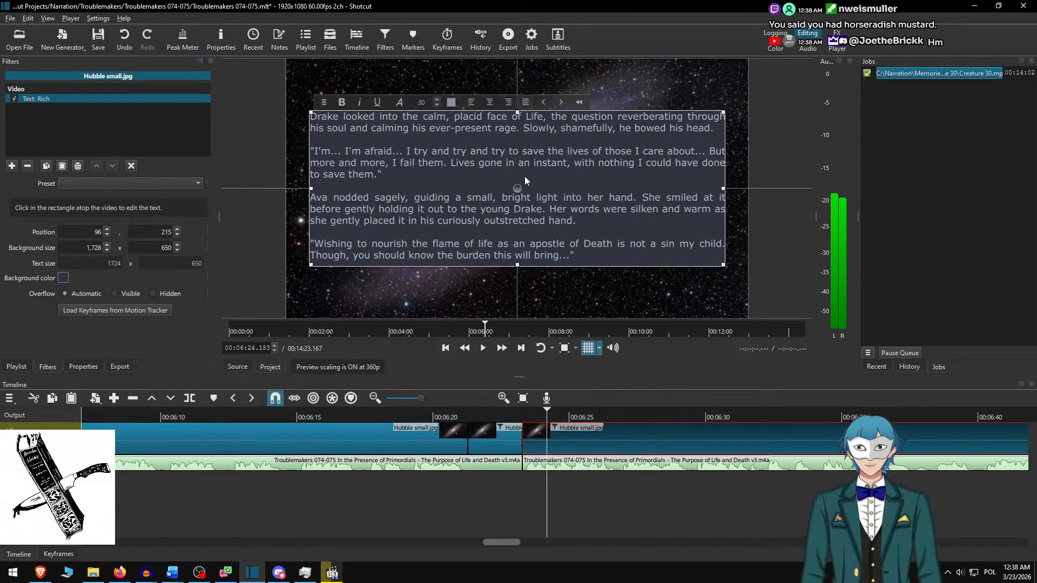
left_click_drag(575, 428, 579, 430)
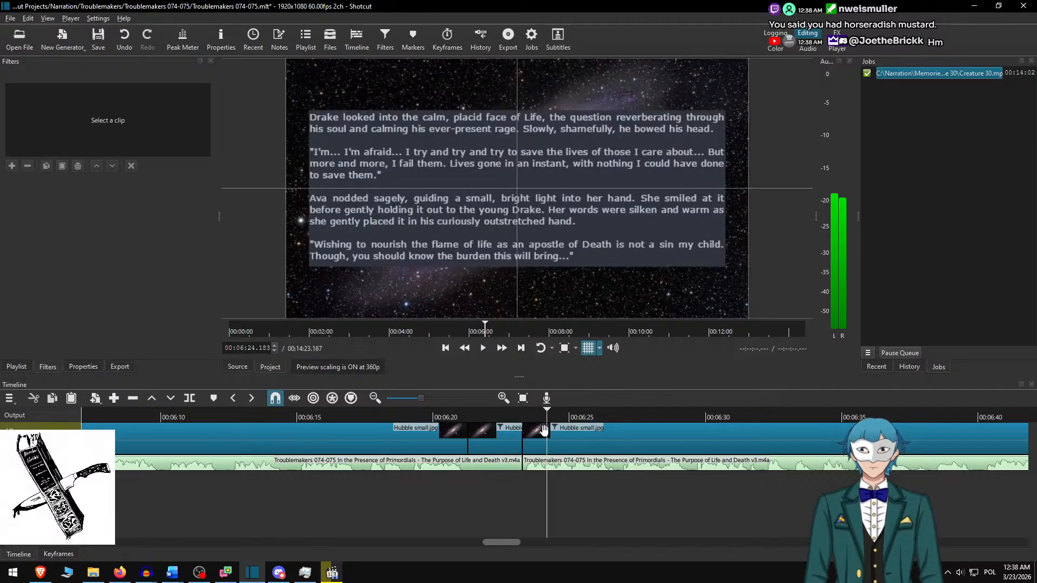
left_click(488, 415)
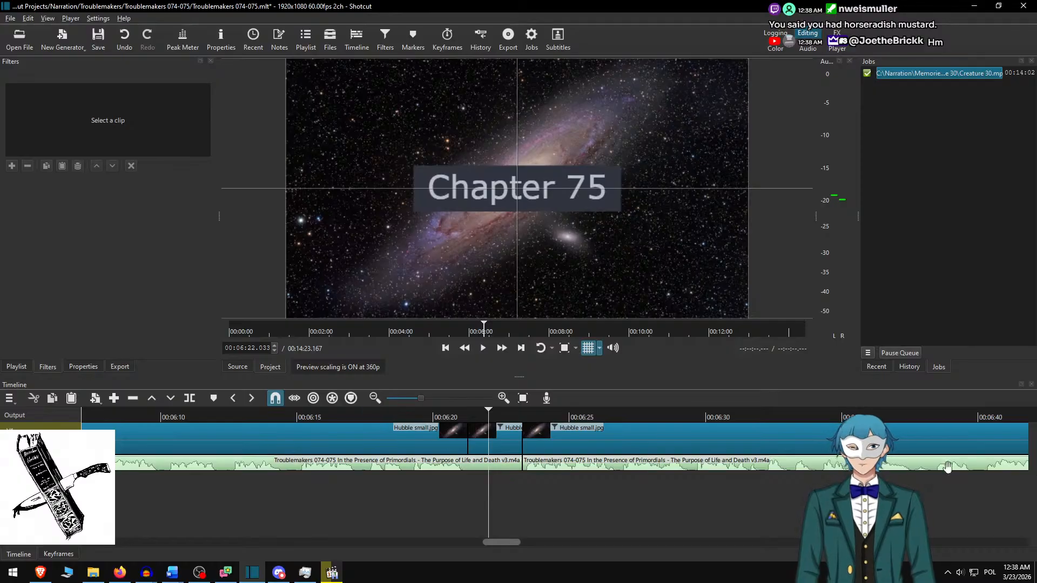
- Play the narration from the Chapter 75 card, split the Hubble background clip at 00:07:19.533 and select the part after the cut
left_click(501, 348)
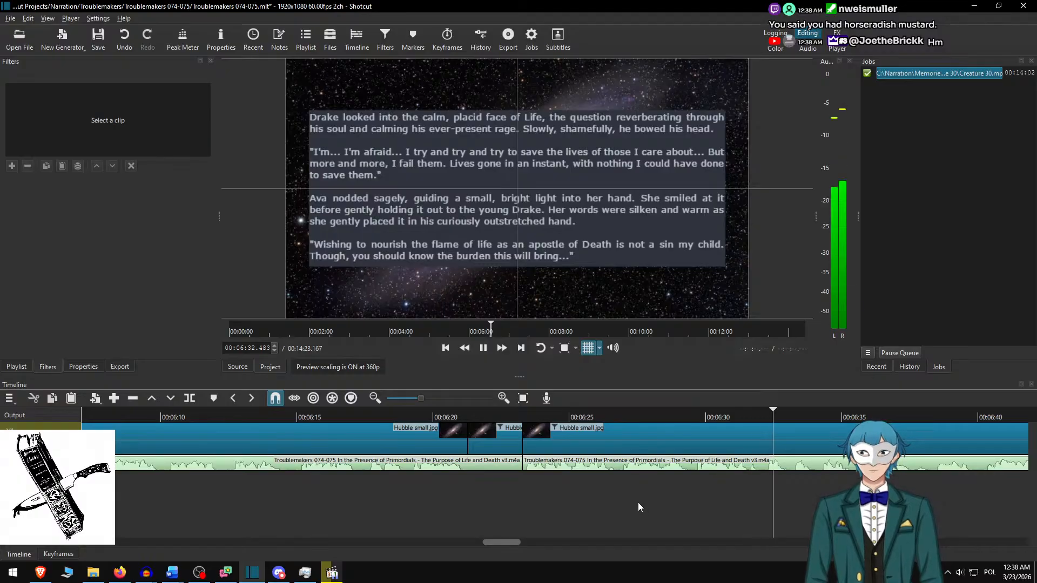
scroll(701, 461, "down", 8)
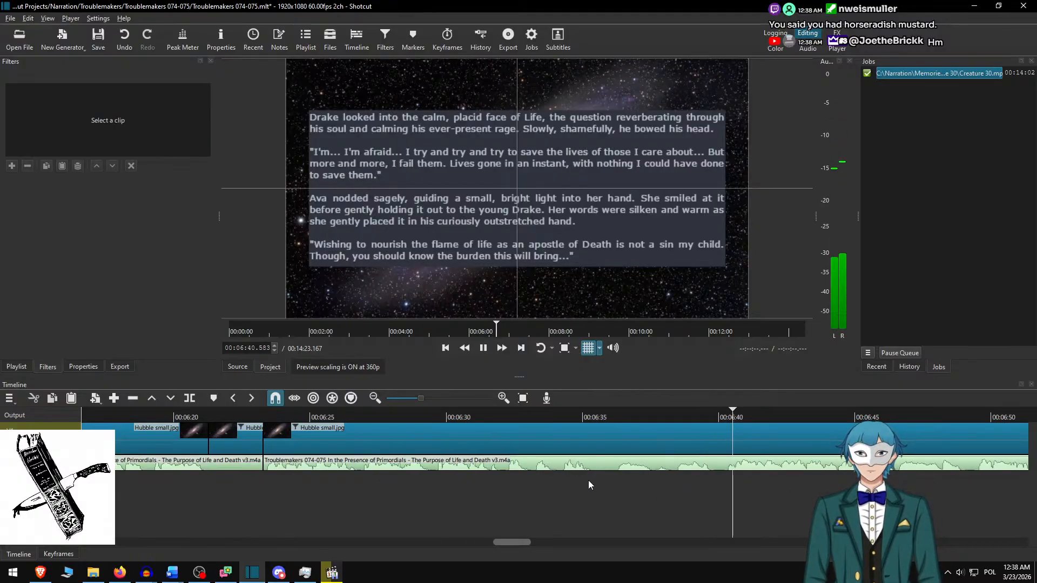
scroll(677, 475, "down", 12)
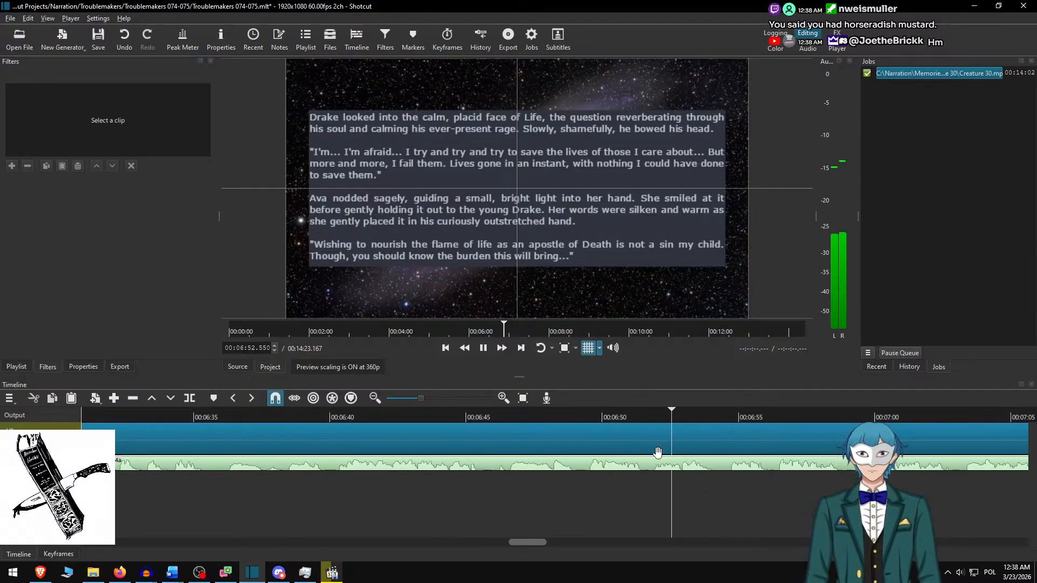
scroll(661, 473, "down", 10)
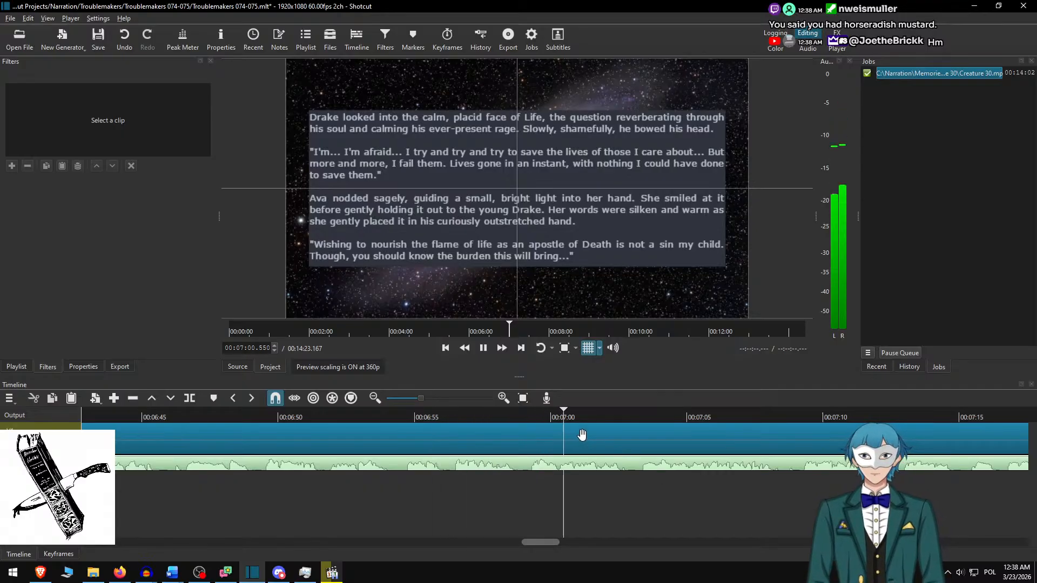
scroll(660, 442, "down", 7)
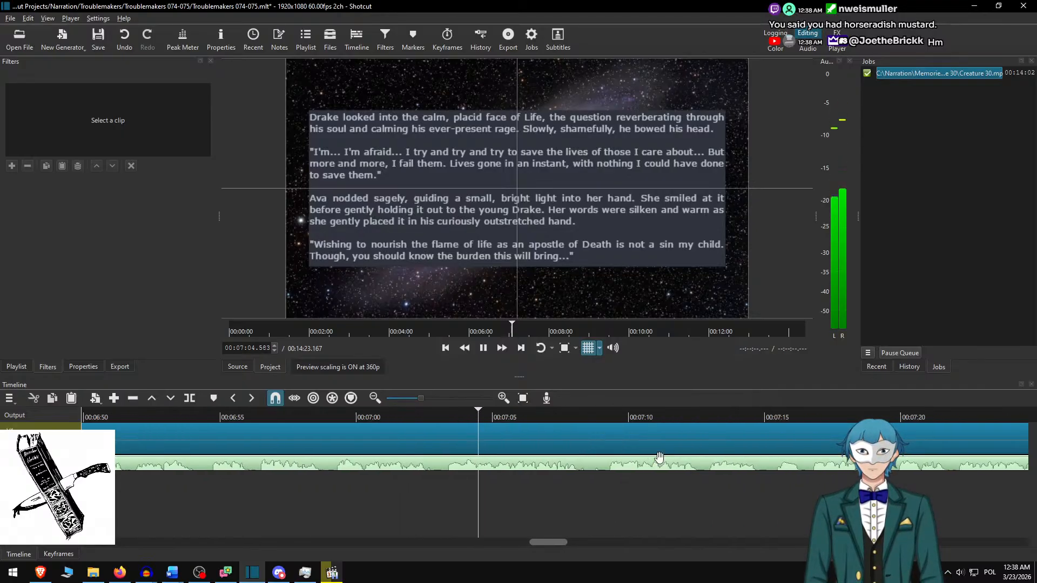
scroll(669, 456, "down", 4)
scroll(672, 458, "down", 5)
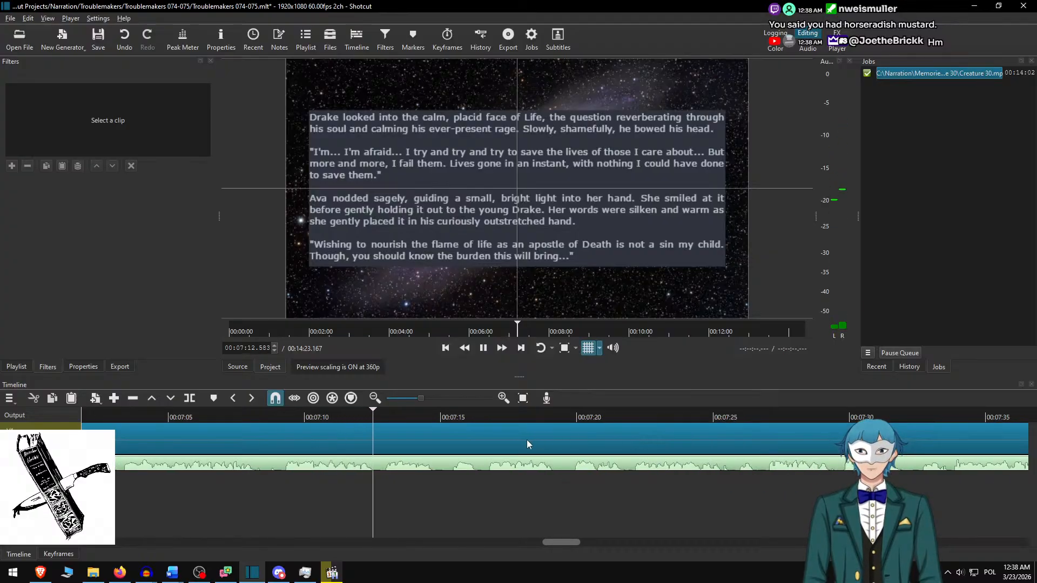
scroll(516, 429, "down", 2)
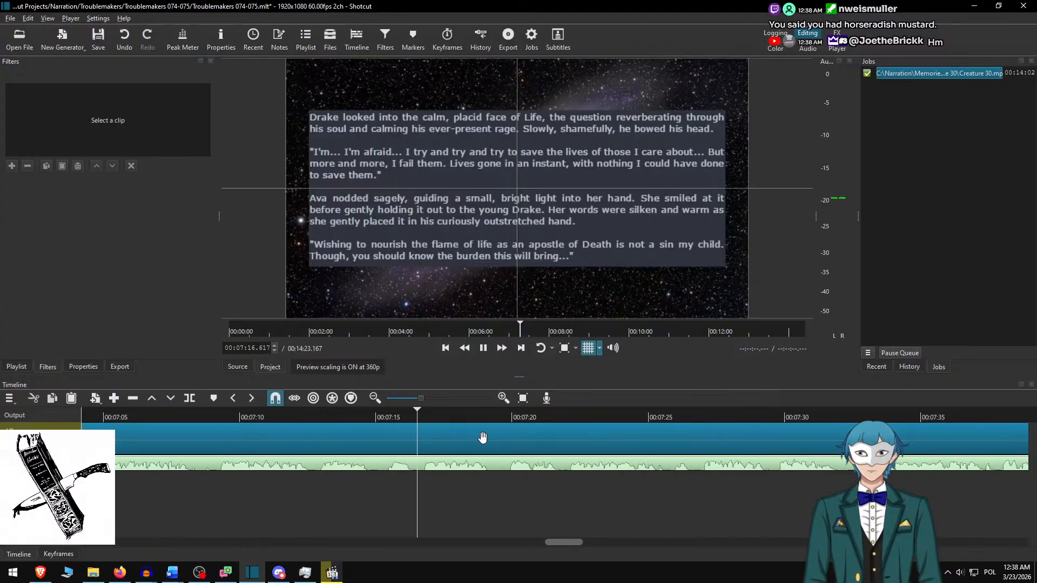
key("space")
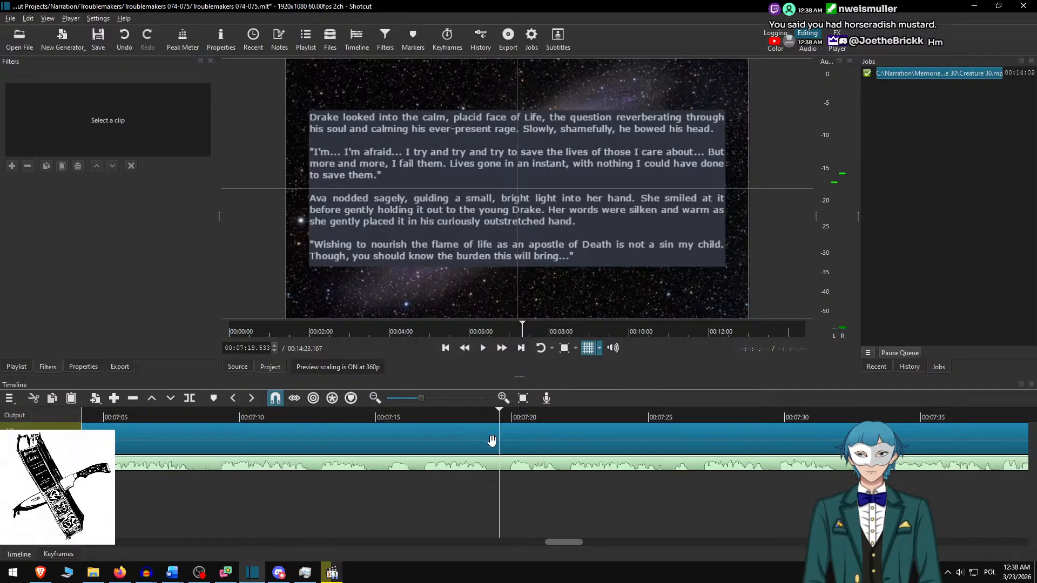
left_click(521, 429)
- In the Word story document, delete the used passage ending in "this will bring..." and copy from "The small light touched" through "Where'd it go?"
key("alt+Tab")
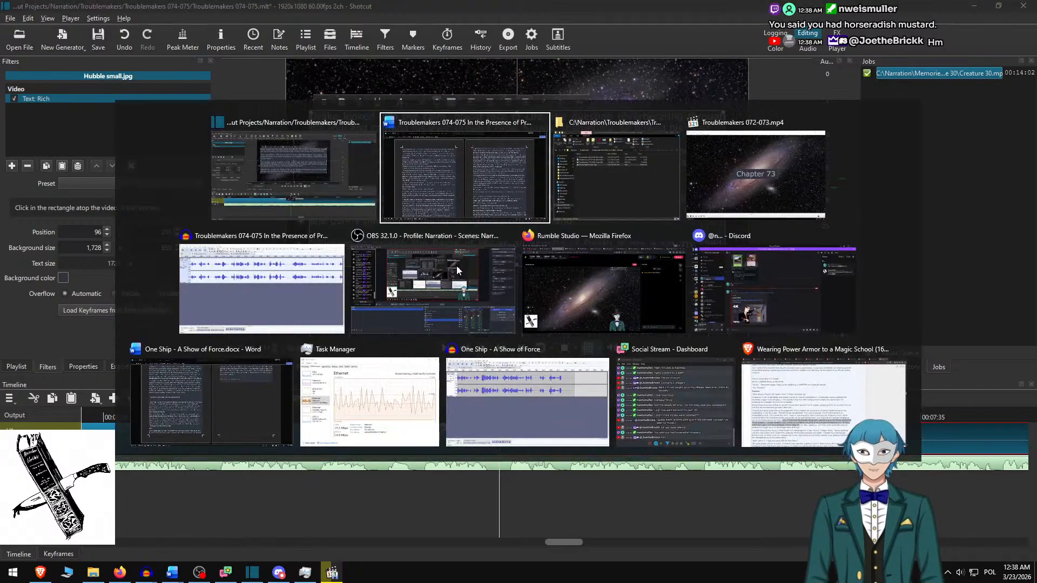
key("ctrl+shift+Home")
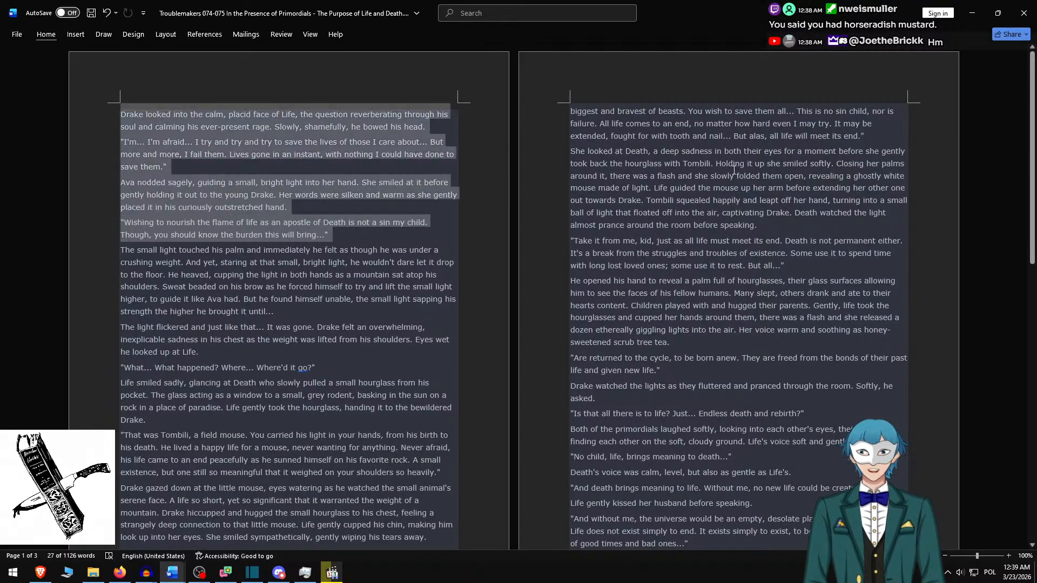
key("Delete")
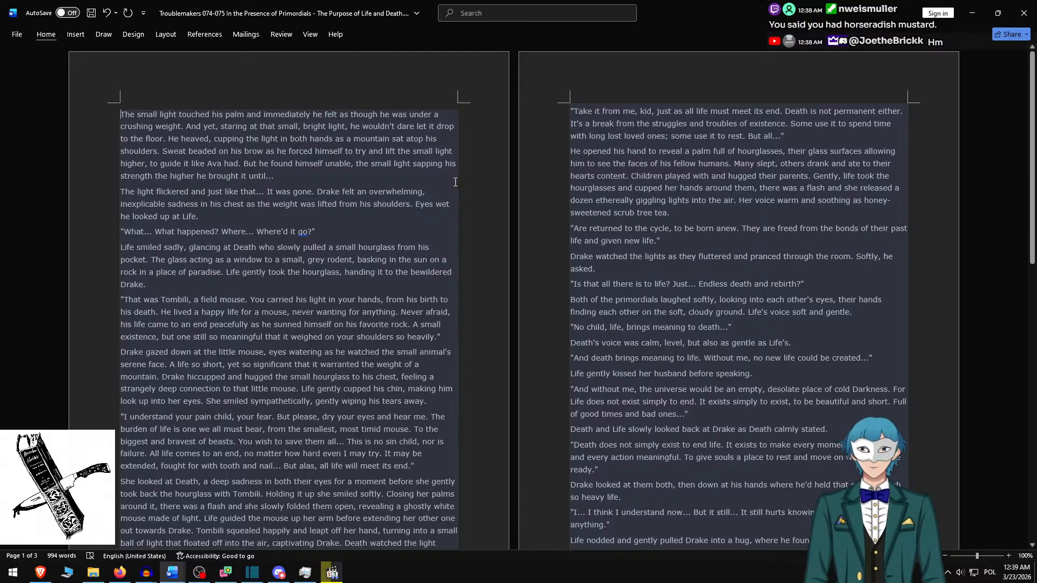
left_click(349, 237, "shift")
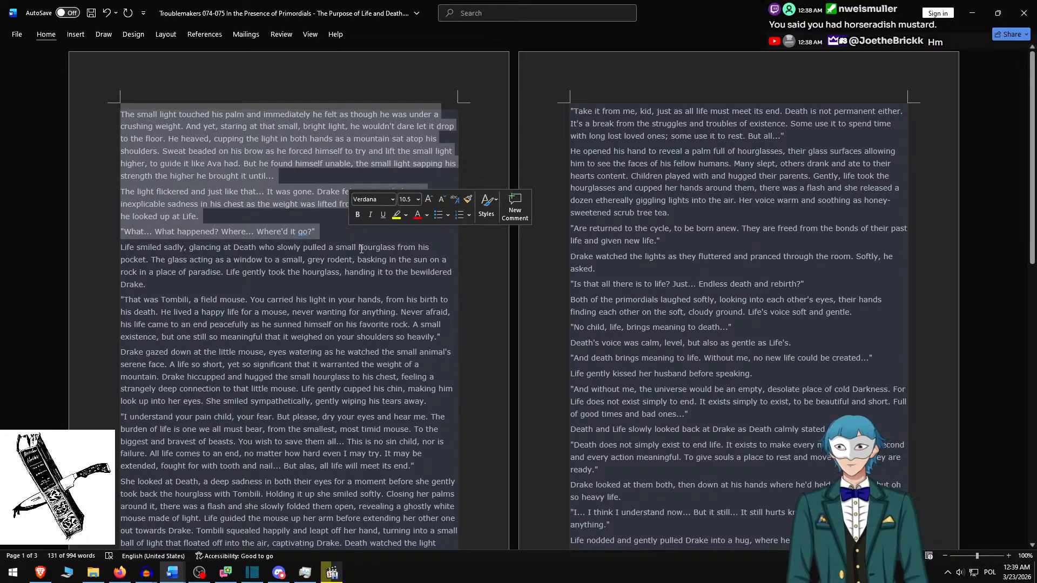
key("ctrl+c")
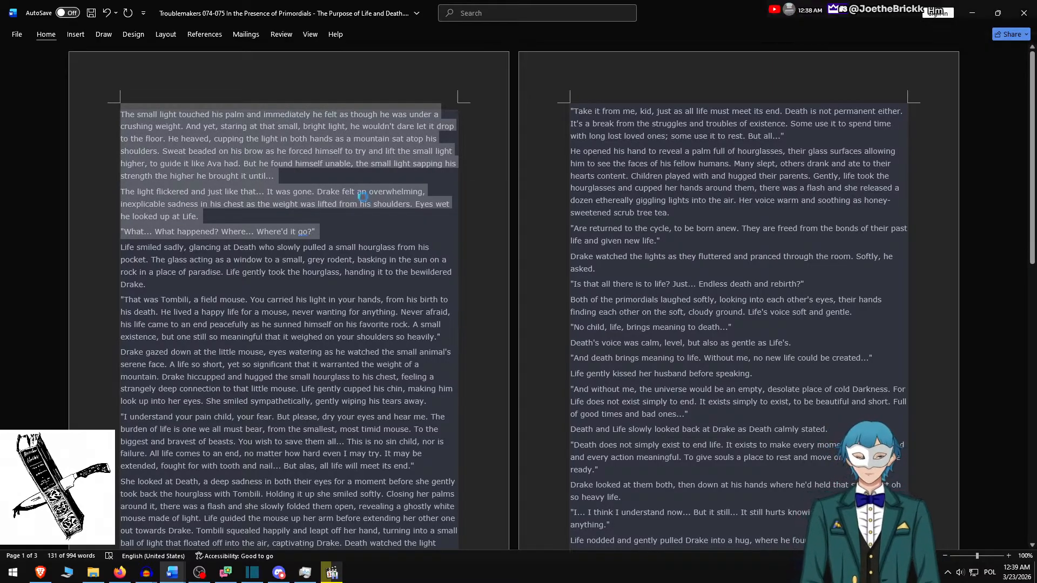
- Back in Shotcut, replace the new clip's text with the copied "The small light touched" passage and add blank lines between its paragraphs
key("alt+Tab")
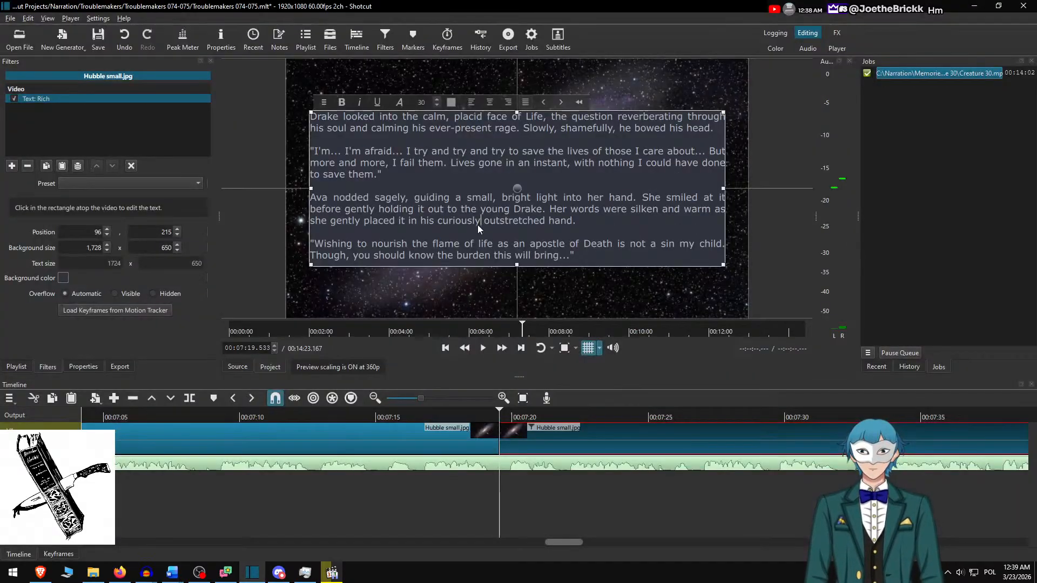
key("ctrl+a")
key("ctrl+v")
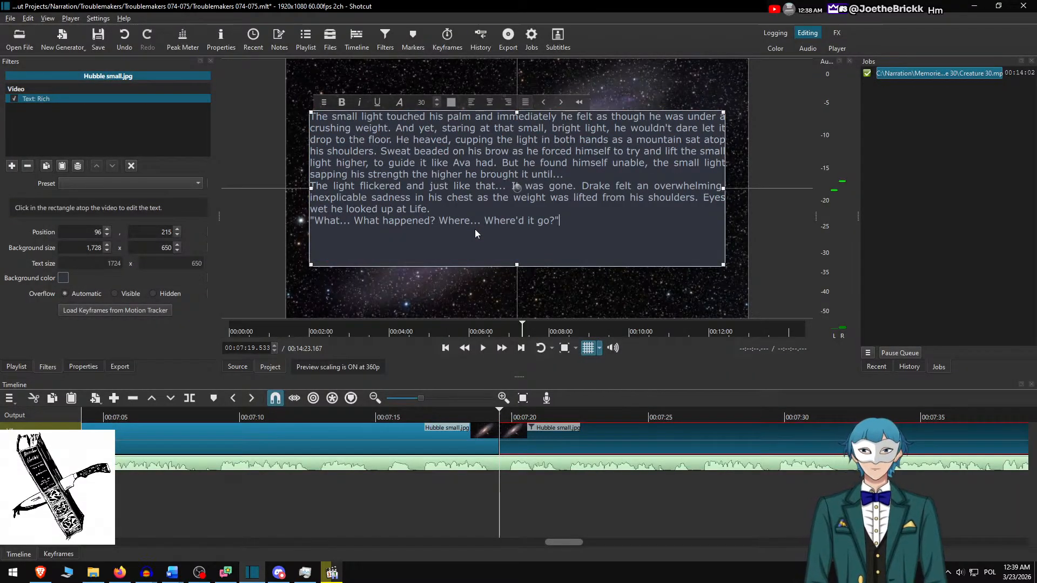
key("Home")
key("Return")
key("Up")
key("Up")
key("Up")
key("Up")
key("Return")
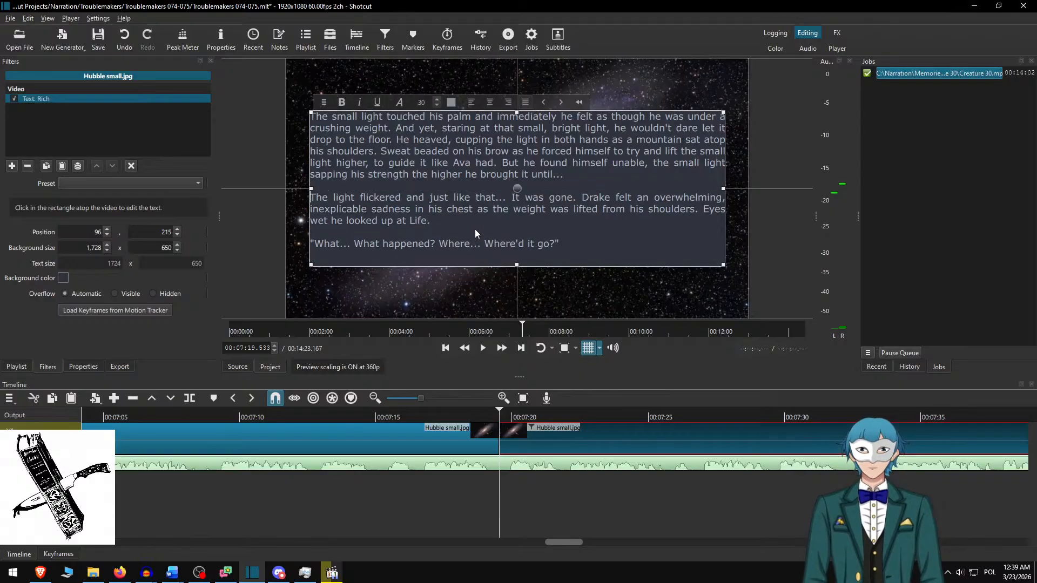
- Set the text's background height to 600 and move the text box down to position 96, 240
left_click(156, 247)
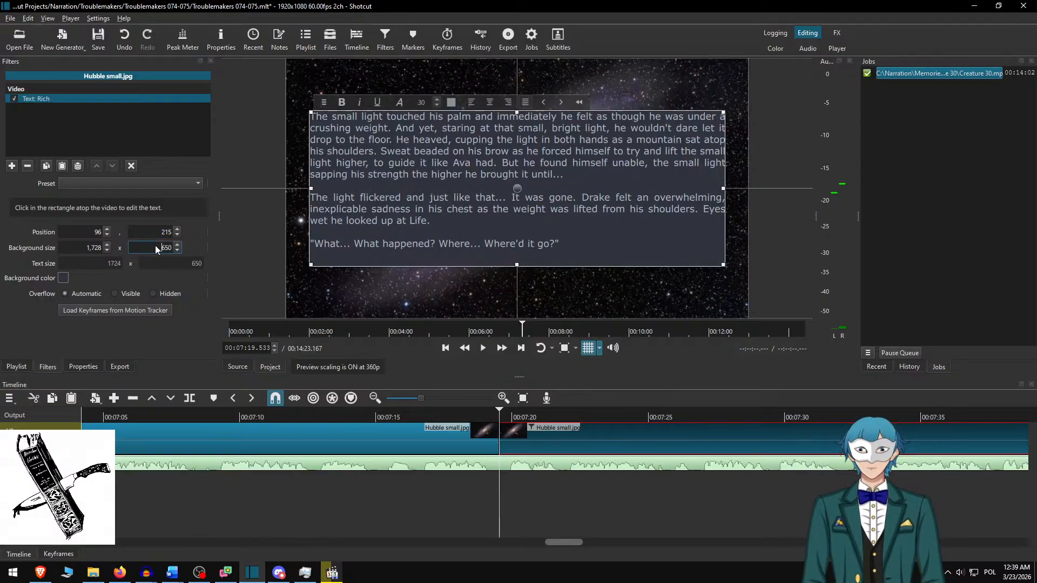
key("BackSpace")
type("0")
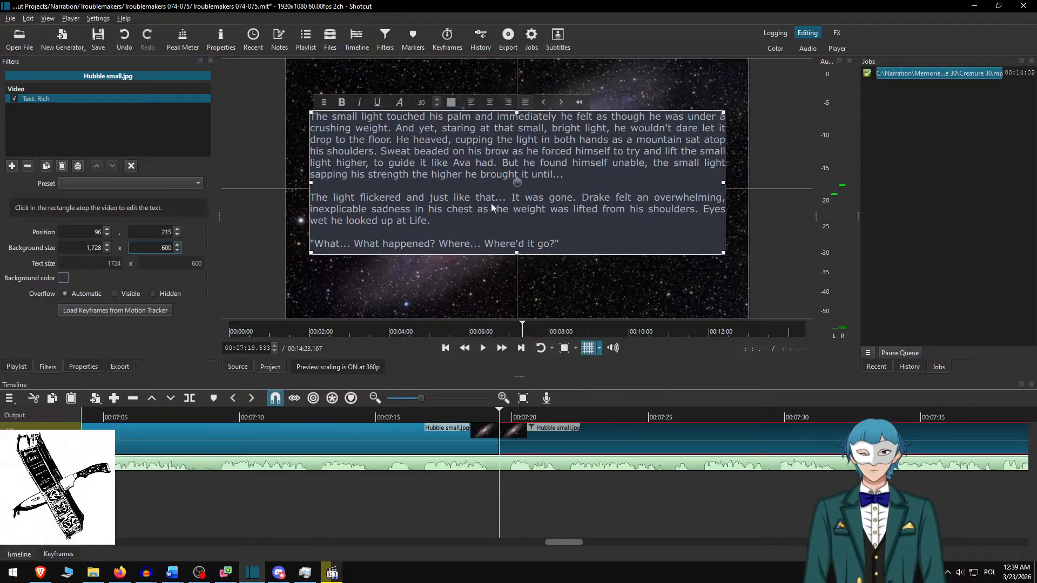
left_click_drag(518, 184, 517, 190)
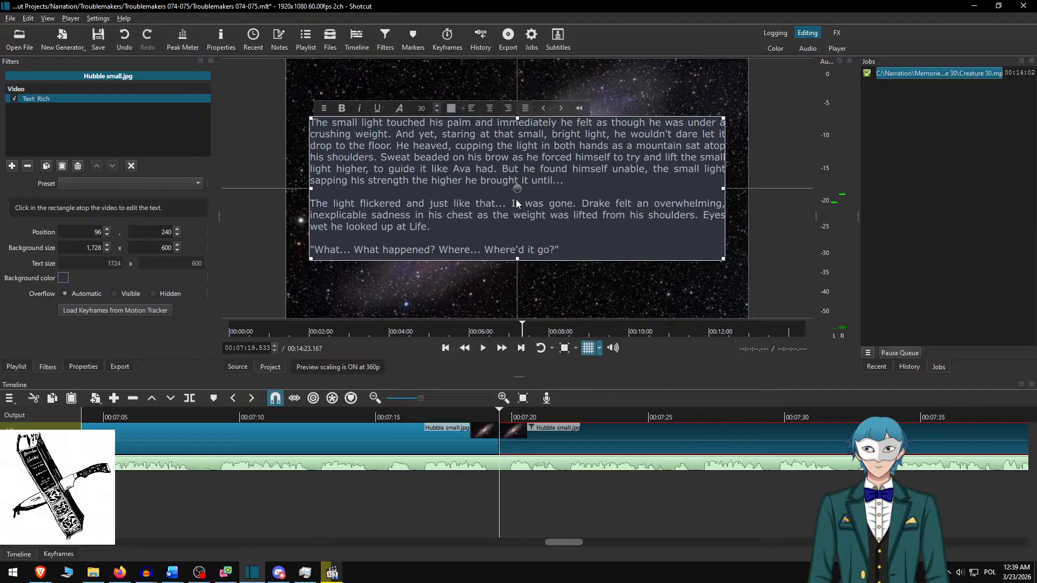
- Play the narration from just before the last cut and split the Hubble background clip at 00:08:14.150
left_click(537, 434)
left_click(443, 416)
key("space")
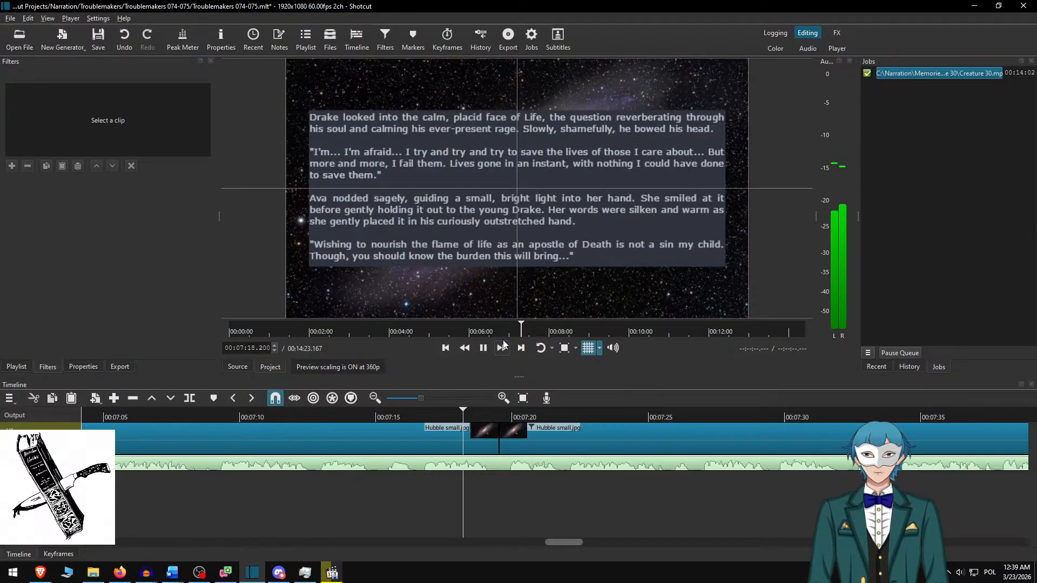
left_click(512, 416)
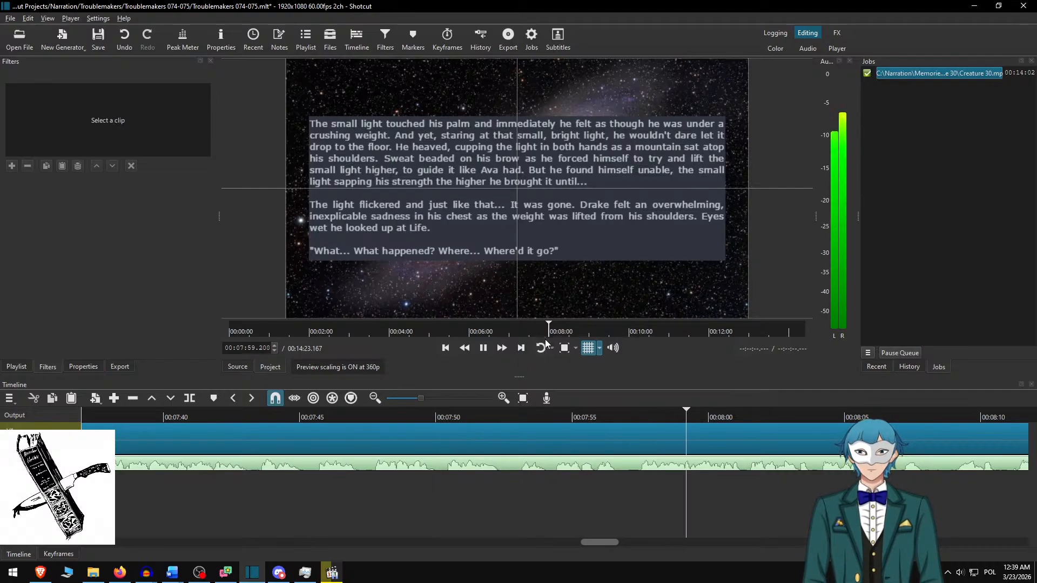
scroll(631, 462, "down", 3)
scroll(621, 466, "down", 4)
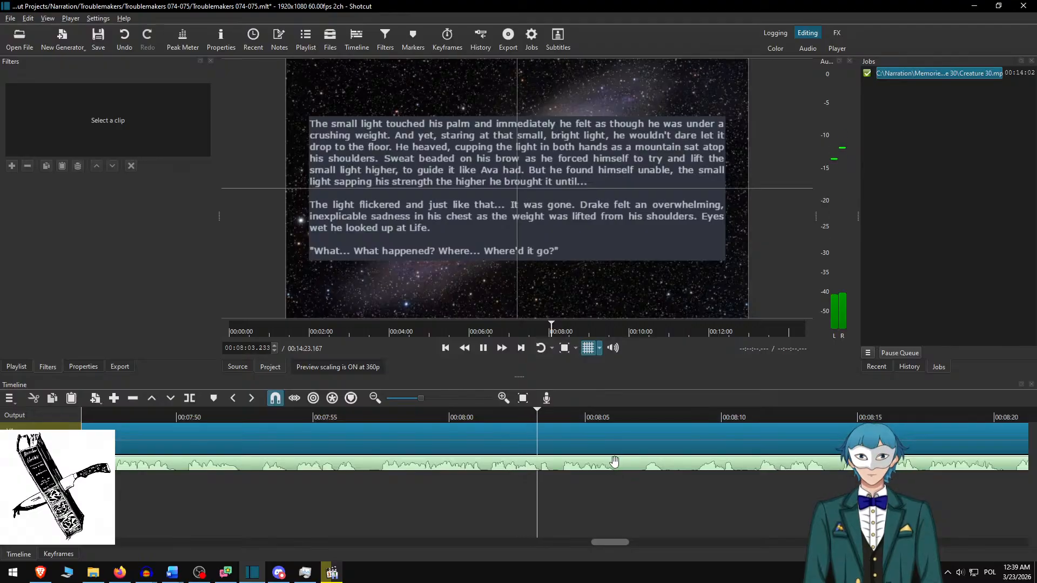
scroll(540, 468, "down", 5)
scroll(538, 469, "down", 2)
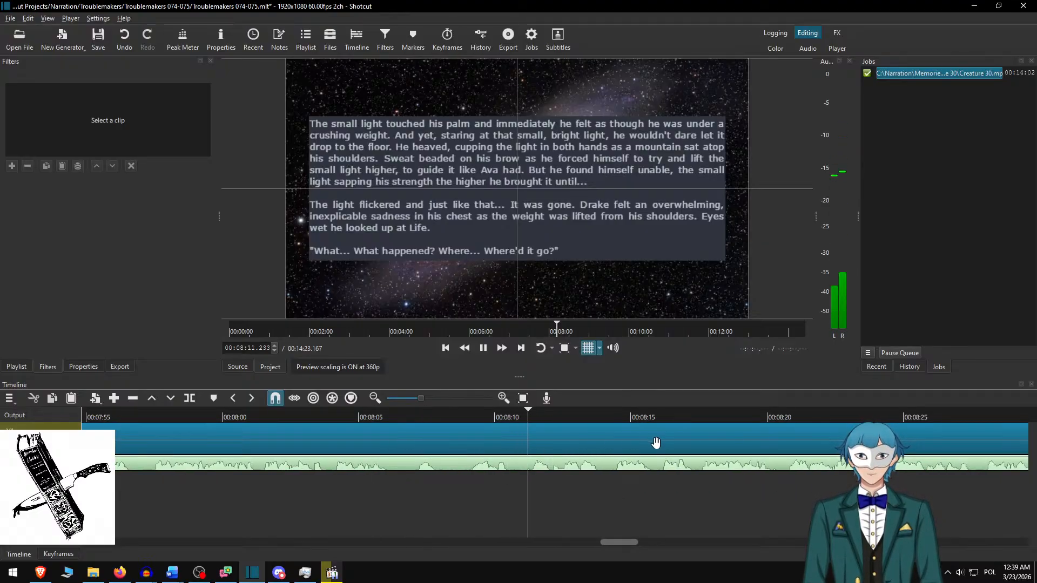
key("space")
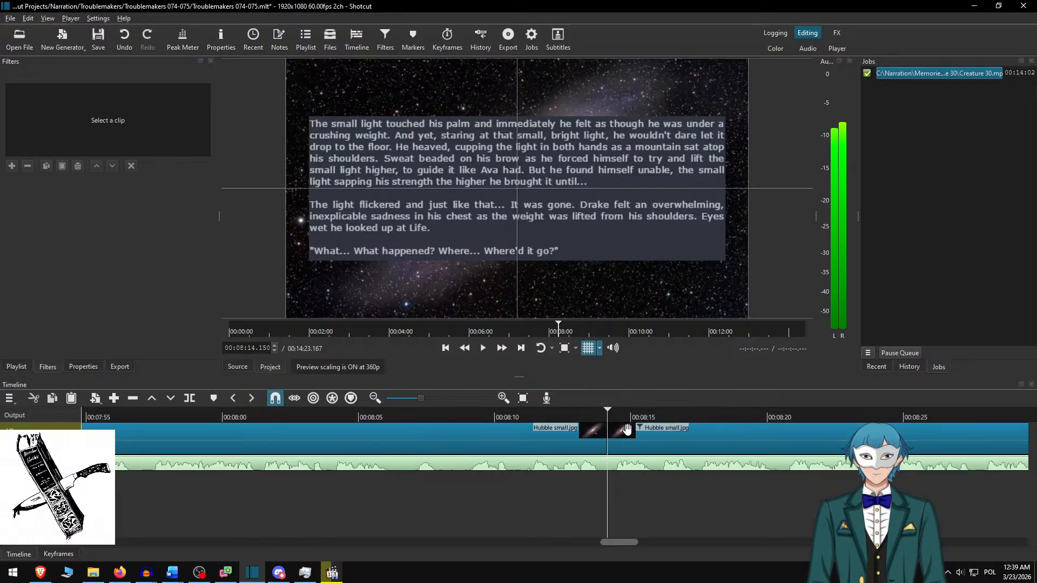
- In the Word document, delete the used passage ending in "Where'd it go?" and copy from "Life smiled sadly" through "wiping his tears away."
key("alt+Tab")
key("Delete")
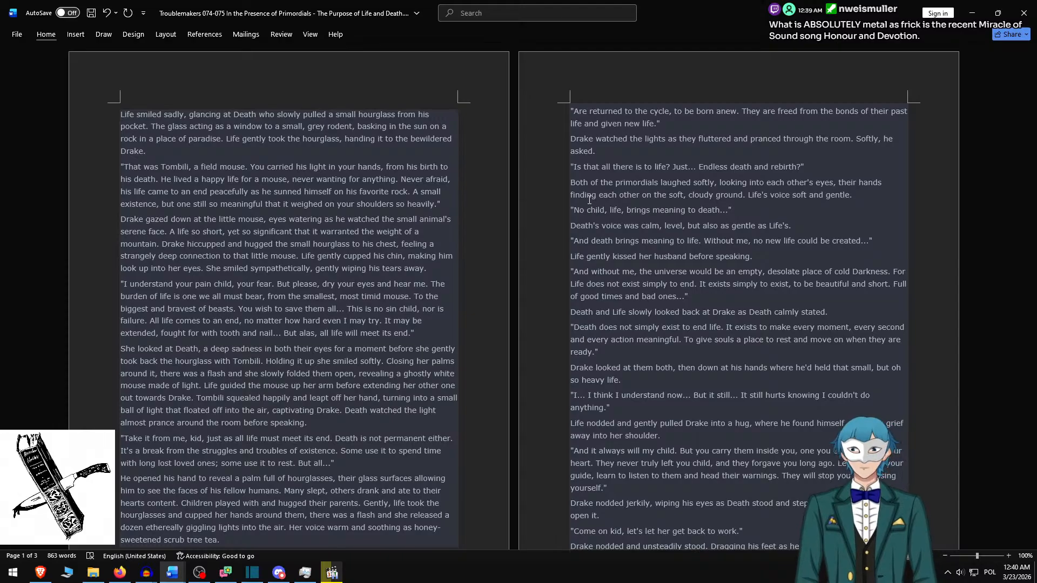
type("1")
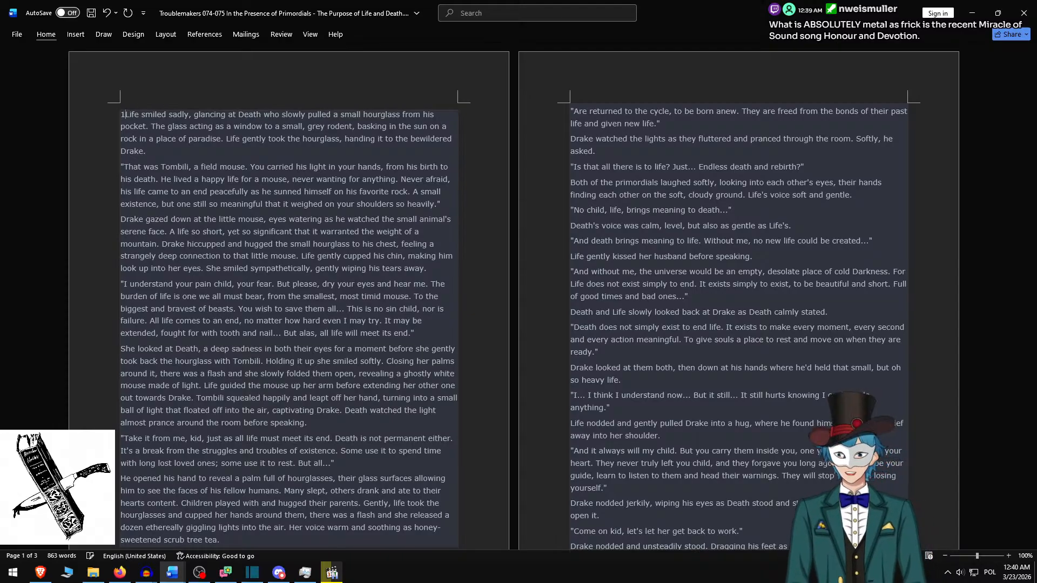
key("BackSpace")
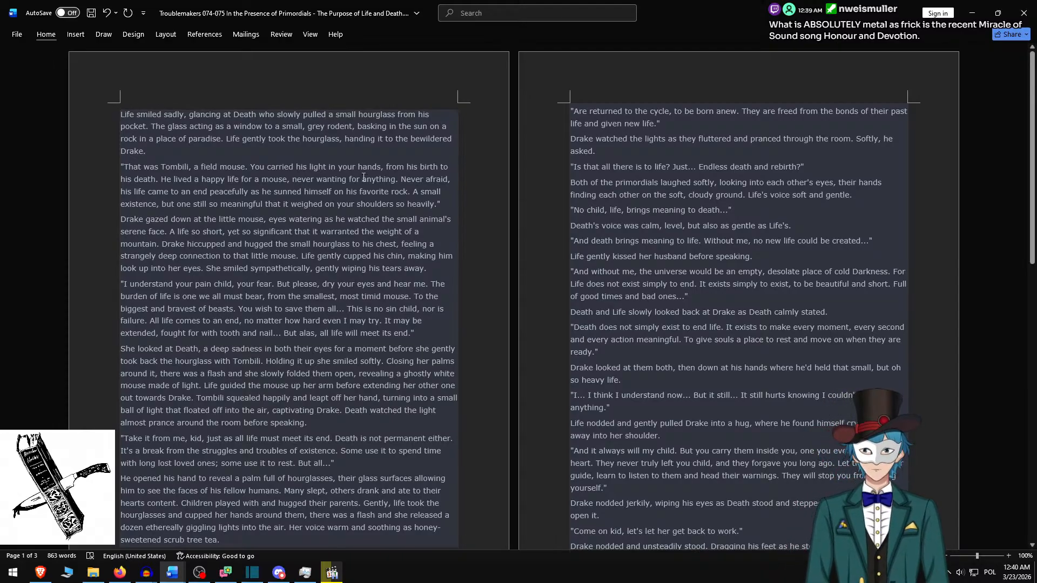
left_click(440, 265, "shift")
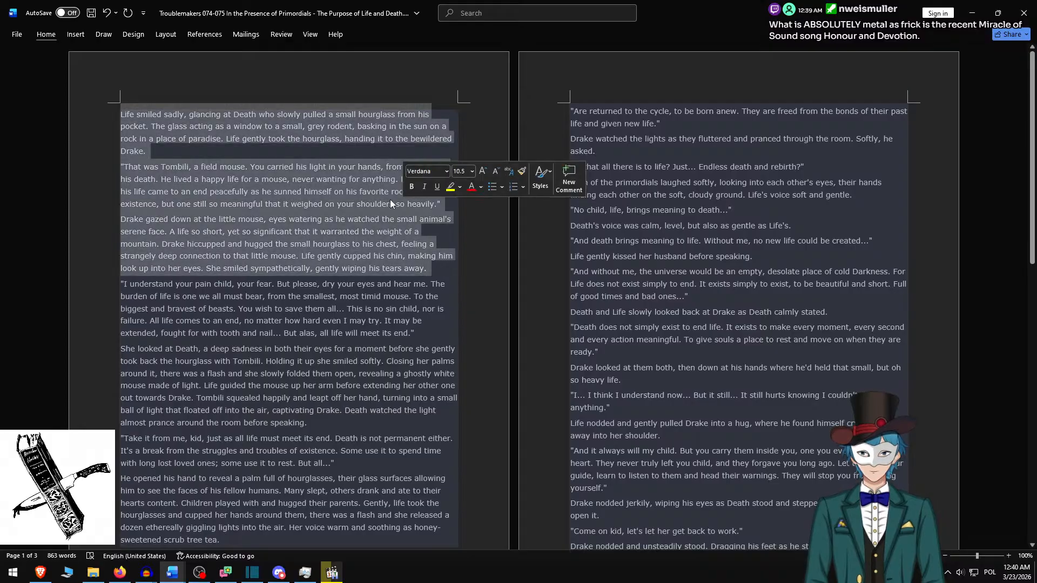
- Replace the text after the new cut in Shotcut with the copied "Life smiled sadly" passage, adding blank lines between its paragraphs
key("alt+Tab")
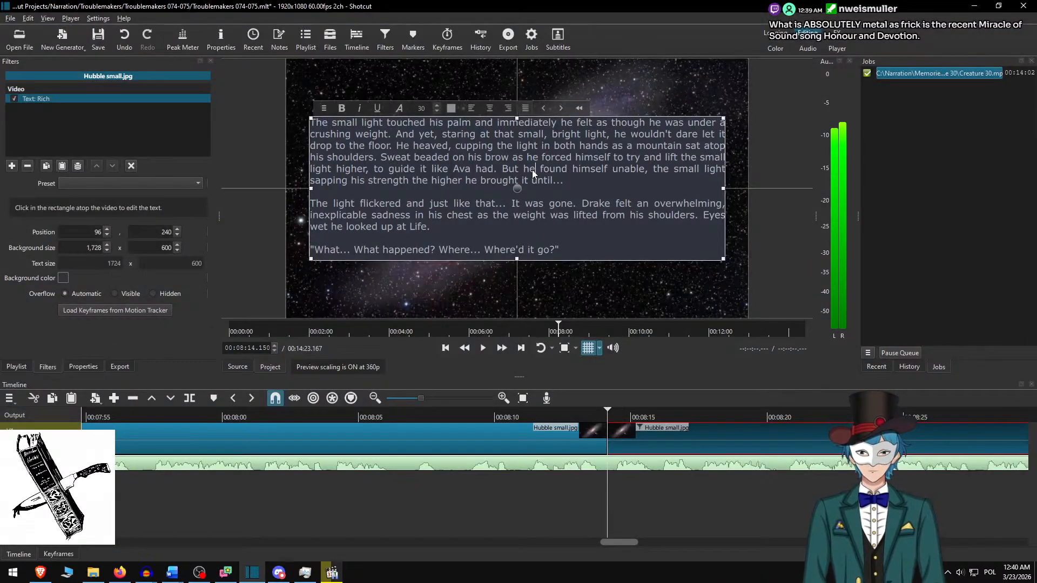
key("ctrl+a")
key("ctrl+v")
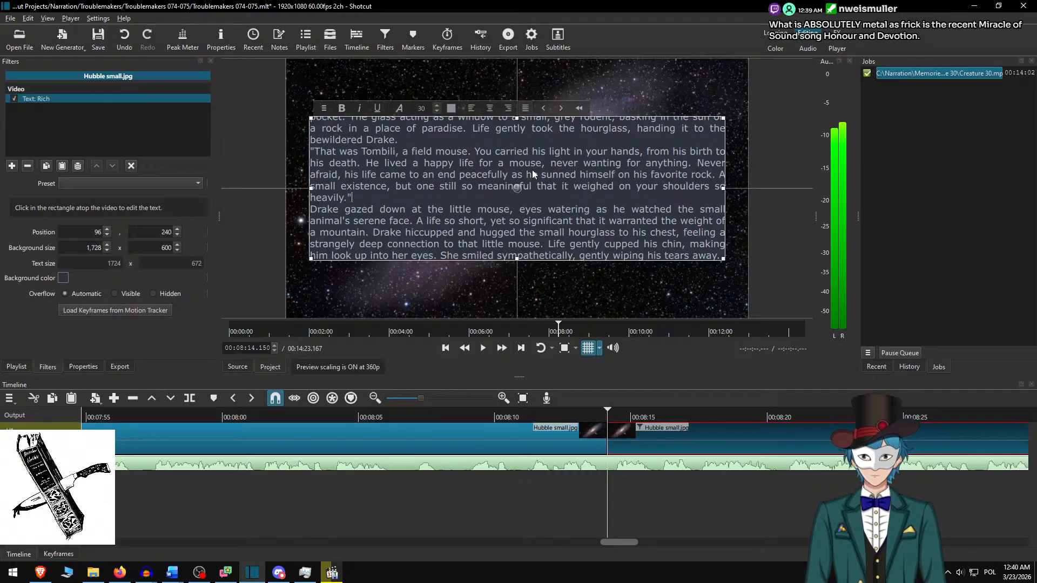
key("Return")
key("Return")
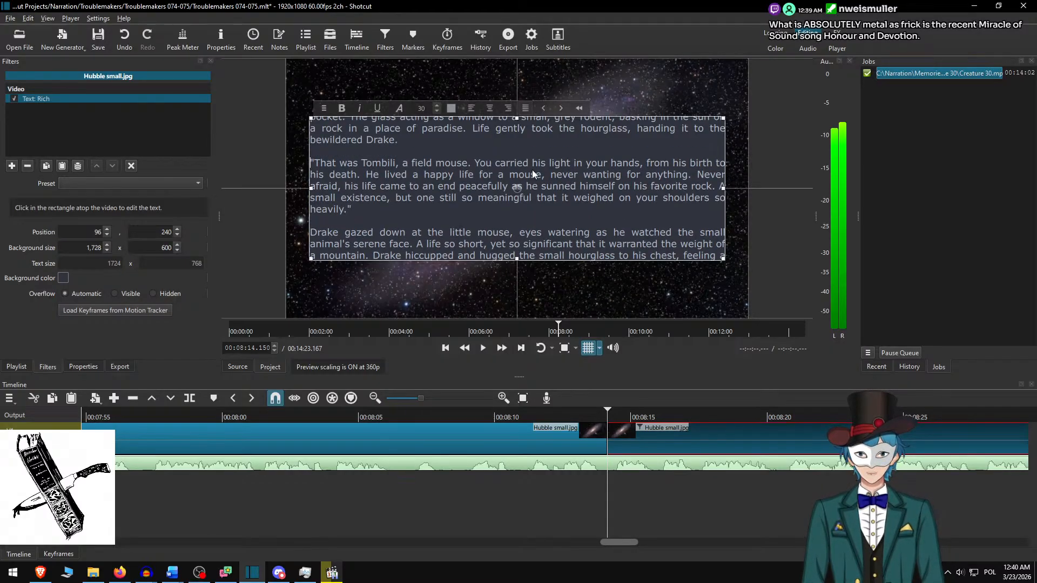
- Delete the overflowing "Drake gazed down at the little mouse" paragraph from the end of the Shotcut text
key("Down")
key("Down")
key("Down")
key("Down")
key("Down")
key("Down")
key("ctrl+shift+End")
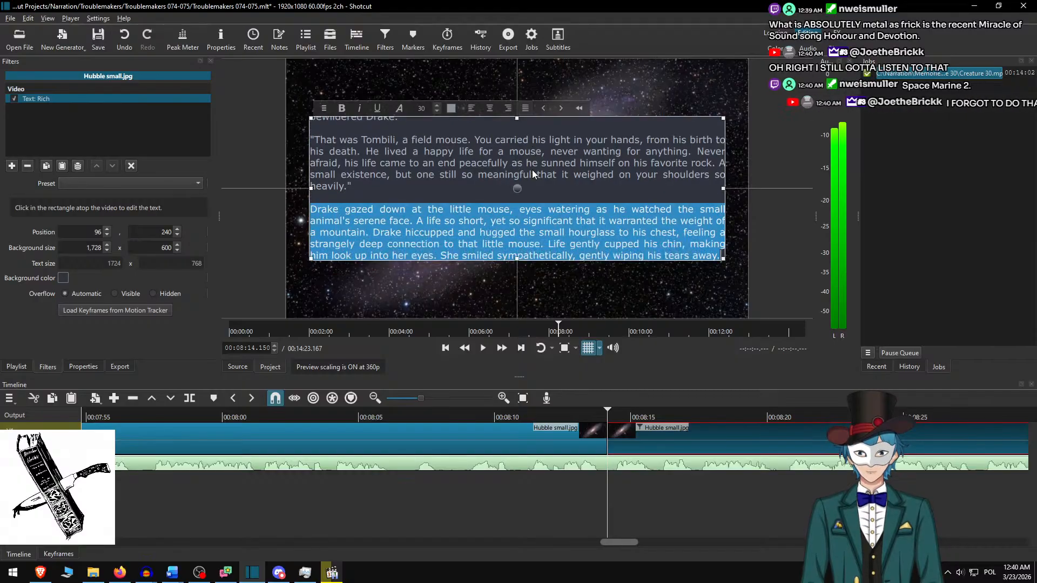
key("Delete")
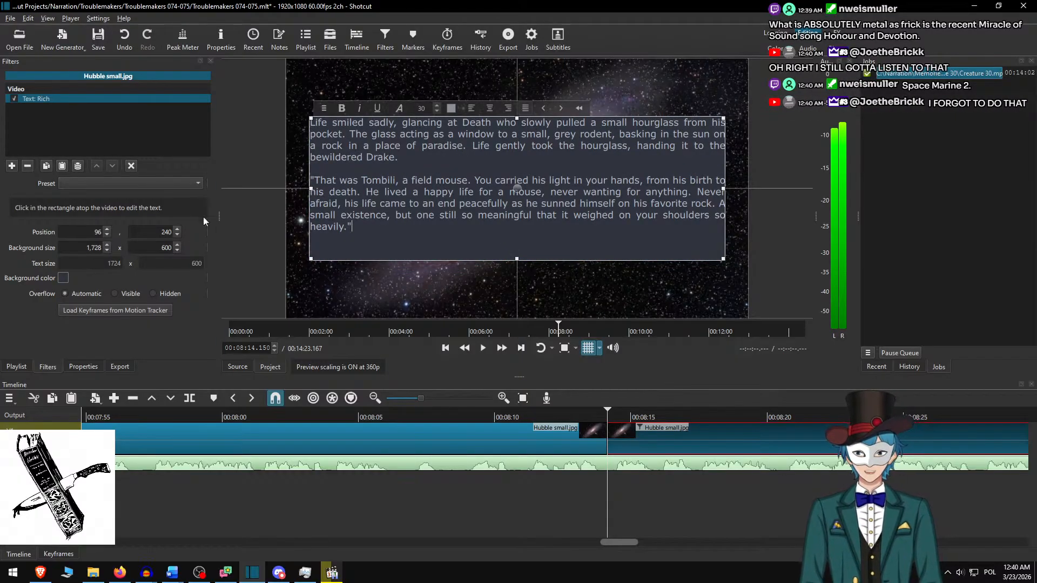
- Reduce the text's background height to 500 and move the text box down to position 96, 290
type("5")
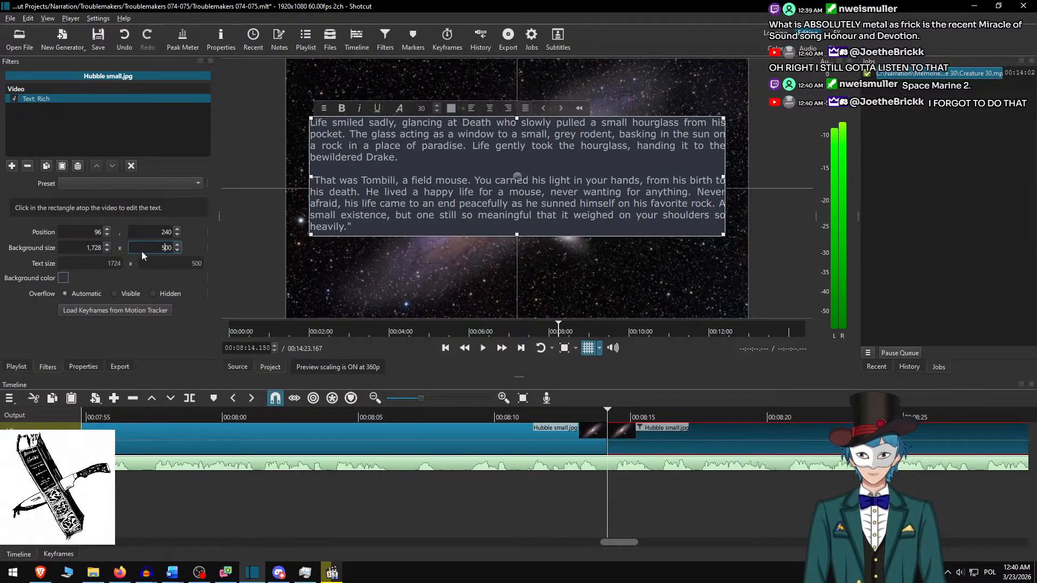
left_click_drag(518, 177, 518, 188)
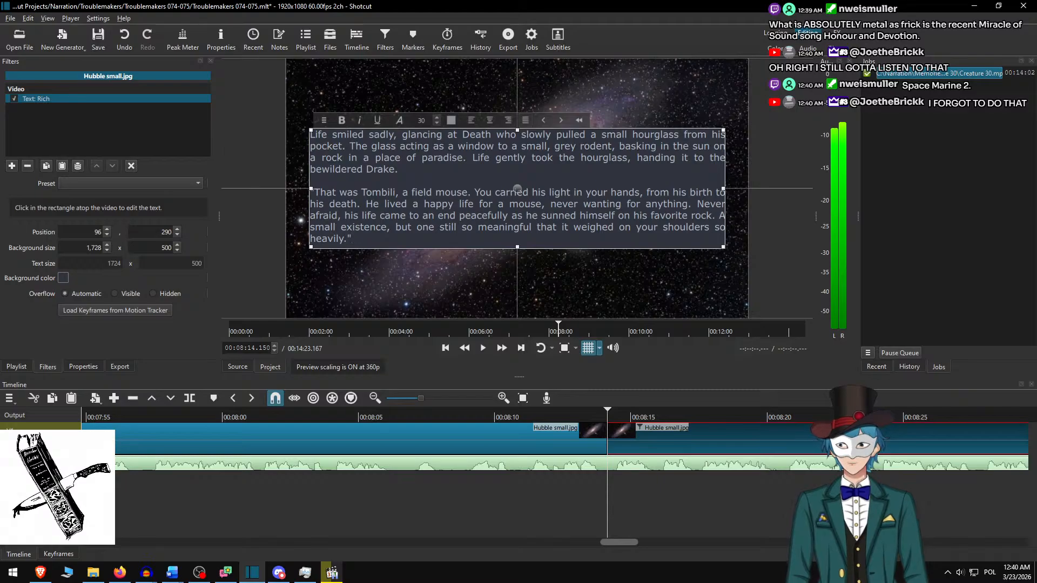
- Play the narration from just before the last cut and split the Hubble small.jpg clip at 00:08:55.567, selecting the new section
left_click(653, 429)
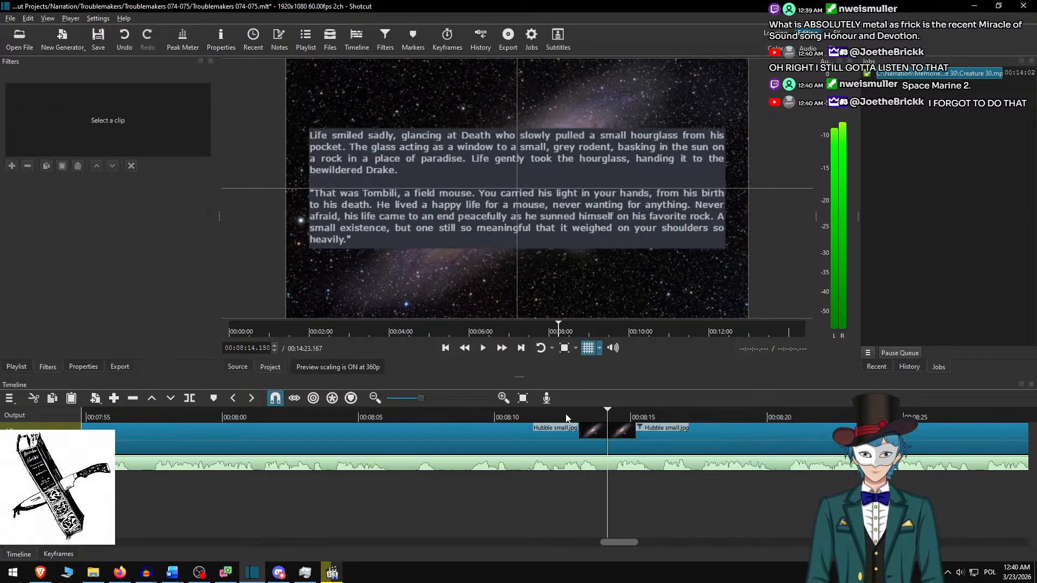
left_click(518, 417)
key("space")
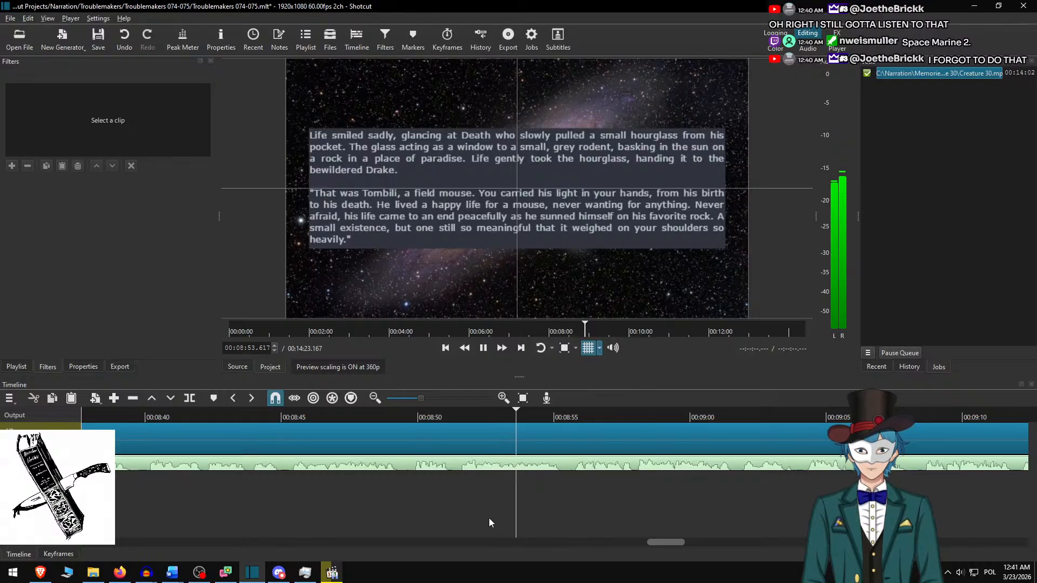
key("space")
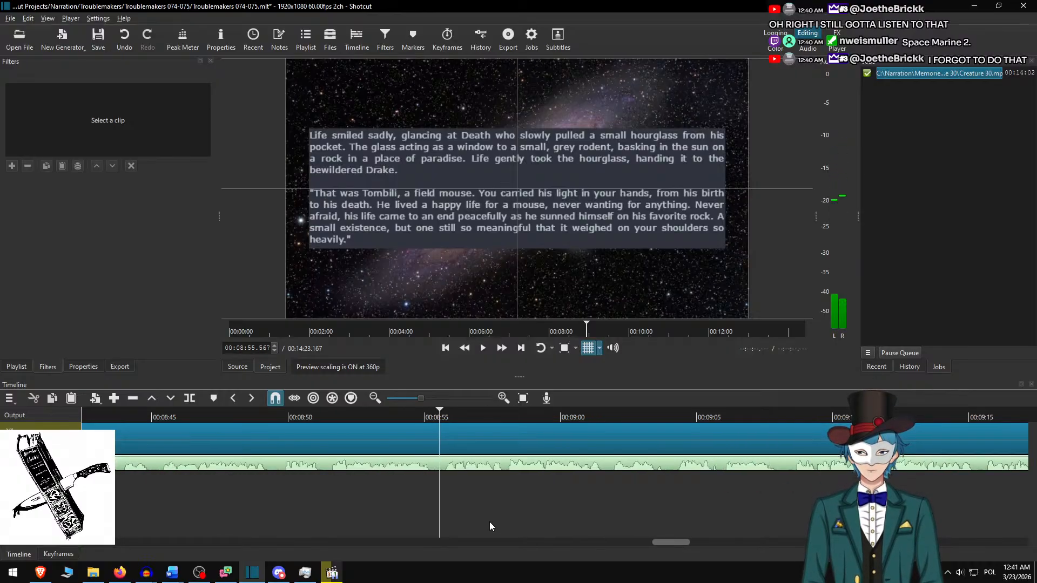
key("s")
left_click(461, 425)
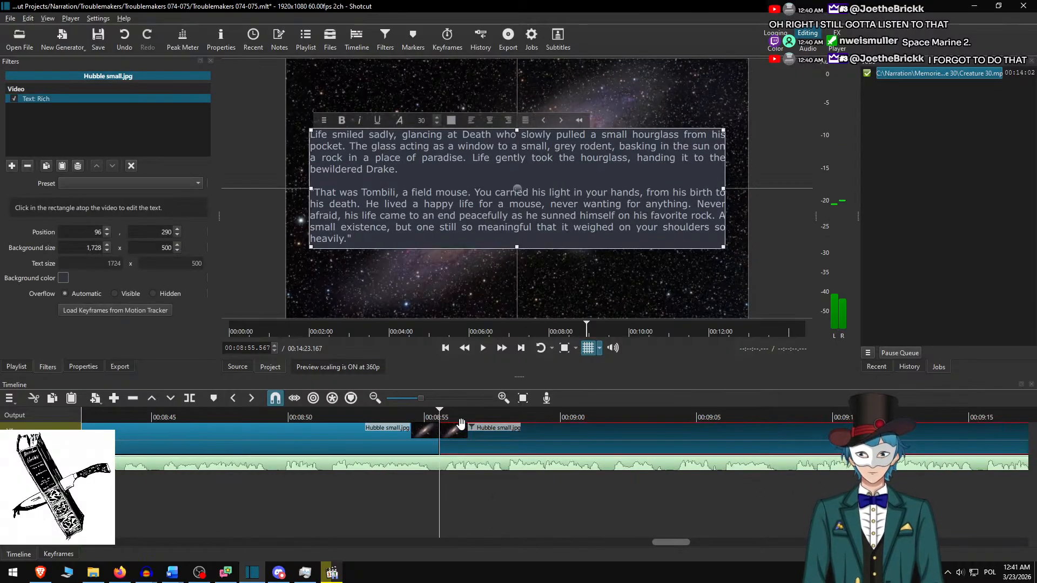
- In the Word document, delete the used passage and copy from "I understand your pain child" through "prance around the room before speaking."
key("alt+Tab")
key("BackSpace")
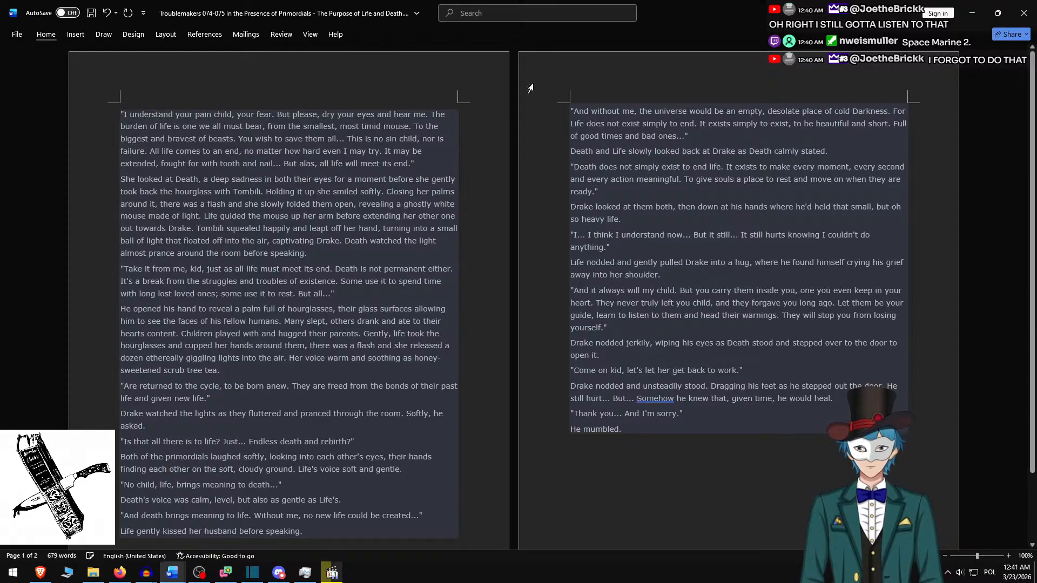
left_click(328, 251, "shift")
key("ctrl+c")
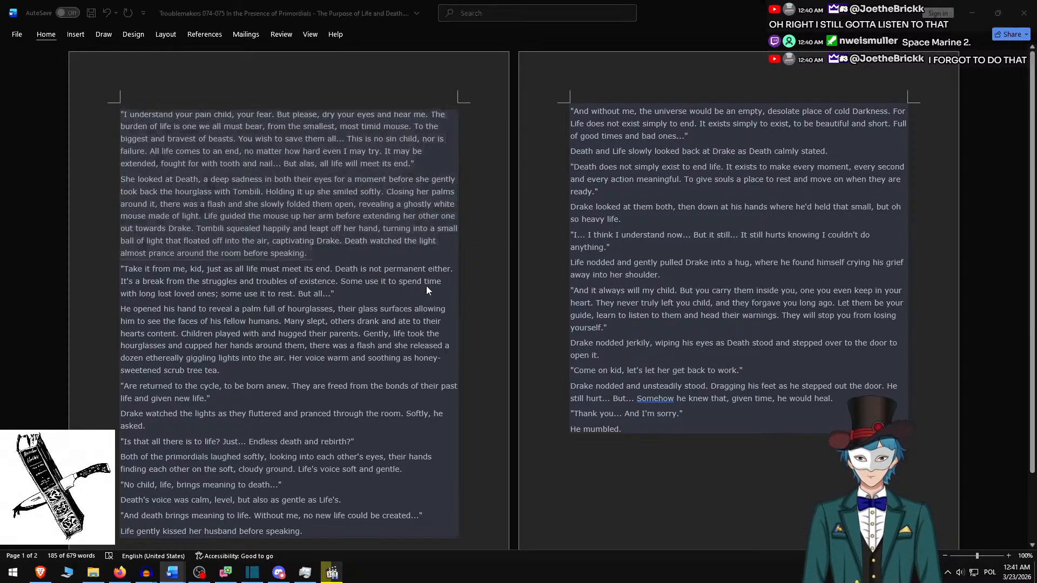
- Replace the text after the new cut in Shotcut with the copied "I understand your pain child" passage, separating its paragraphs with a blank line
key("alt+Tab")
key("ctrl+a")
key("ctrl+v")
key("BackSpace")
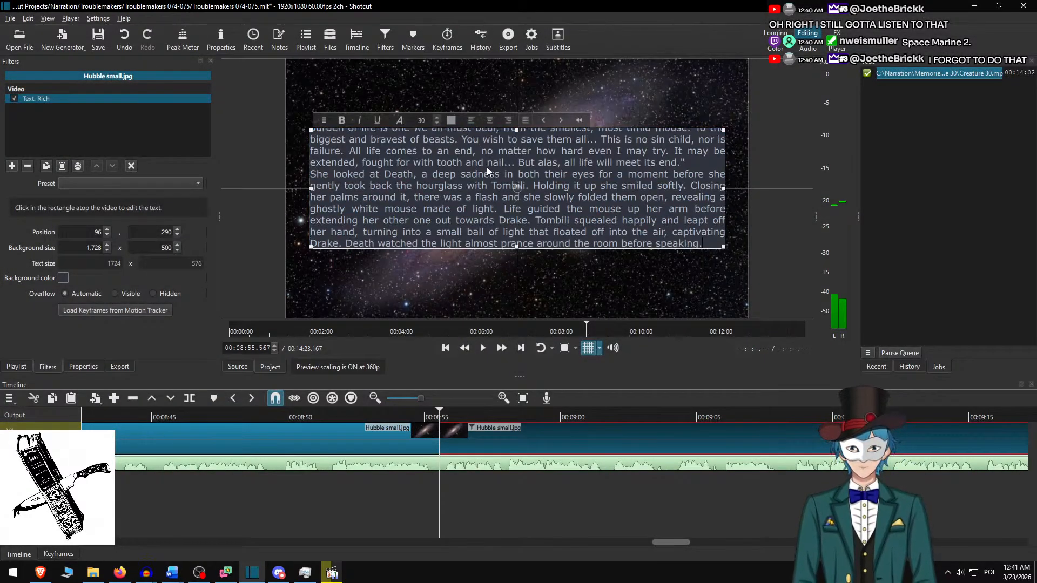
key("Up")
key("Up")
key("Up")
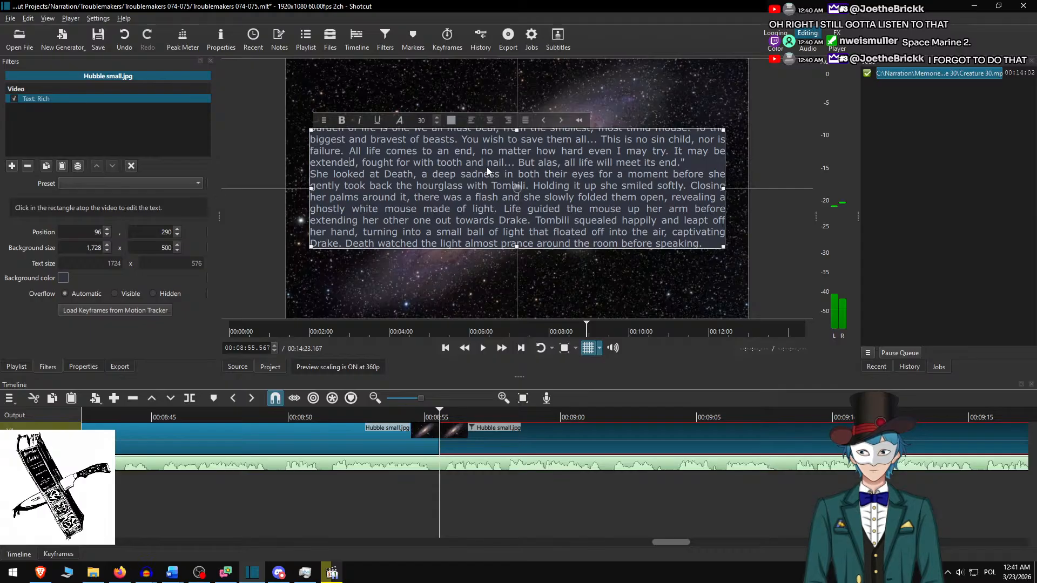
key("End")
key("Return")
- Set the text's background height to 650 and move the text box up to position 96, 215
left_click_drag(169, 248, 152, 249)
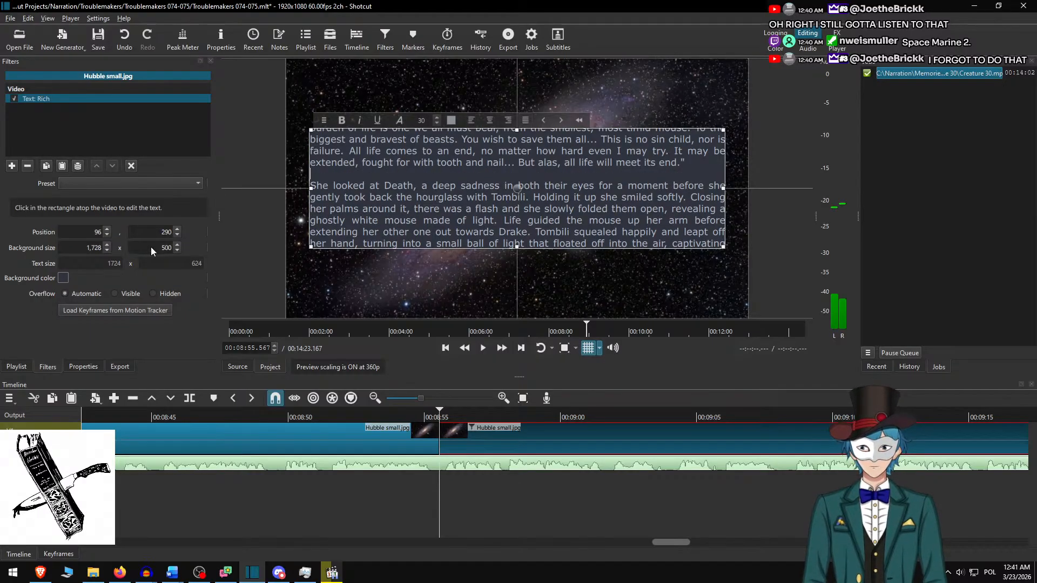
type("65")
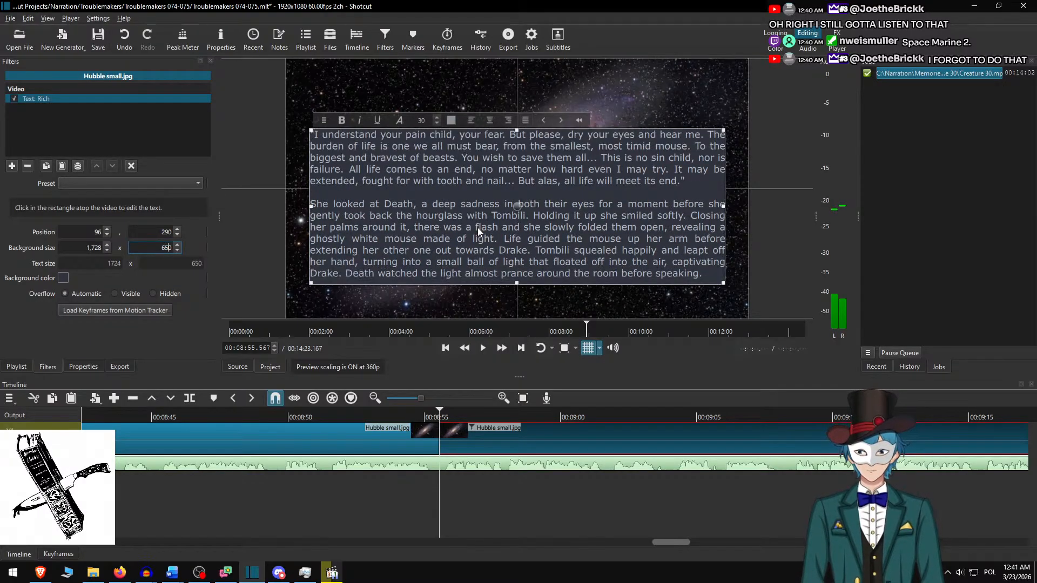
left_click_drag(514, 204, 511, 186)
left_click(470, 488)
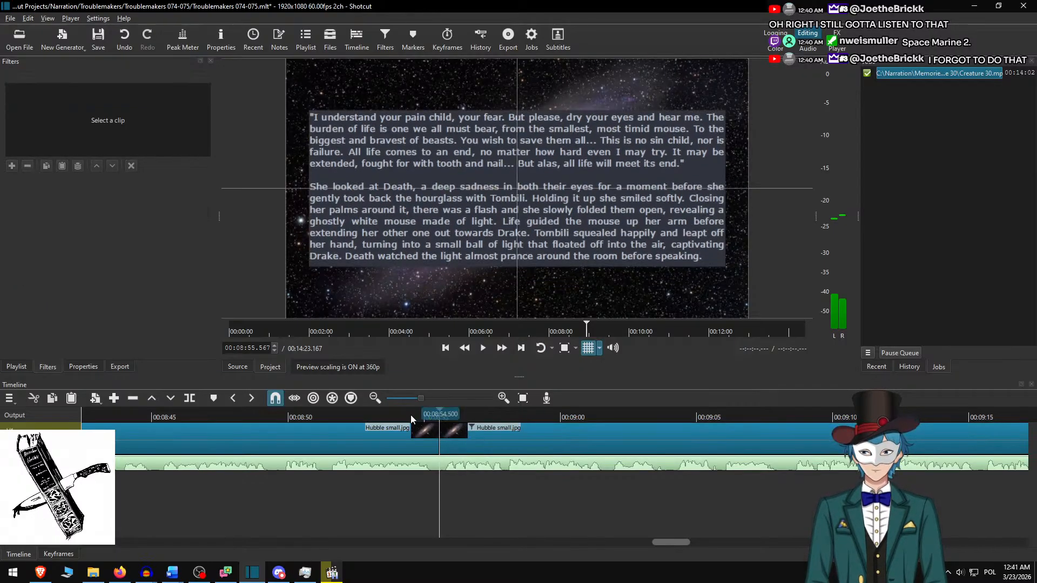
- Play the narration across the new cut to check the displayed passage against the audio
left_click(393, 415)
key("space")
left_click(507, 351)
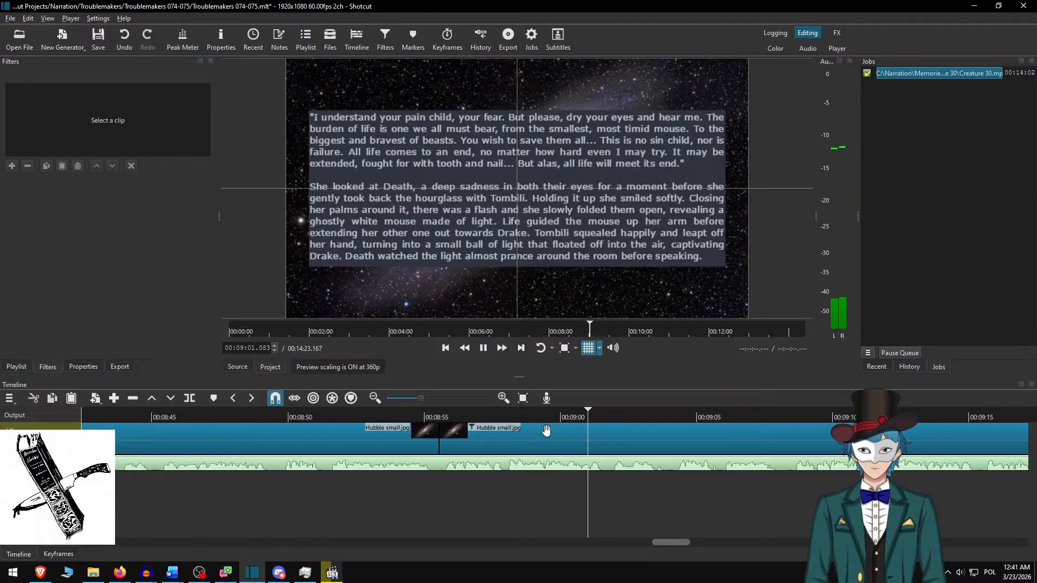
- In the Word document, restore the deleted passage and delete only the part ending in "it weighed on your shoulders so heavily."
key("alt+Tab")
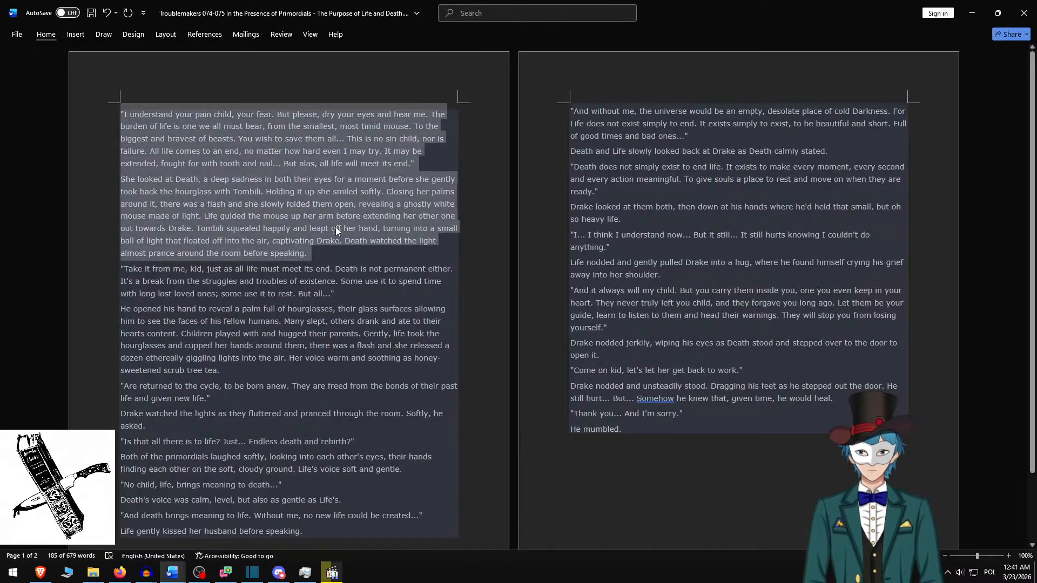
scroll(338, 258, "up", 3)
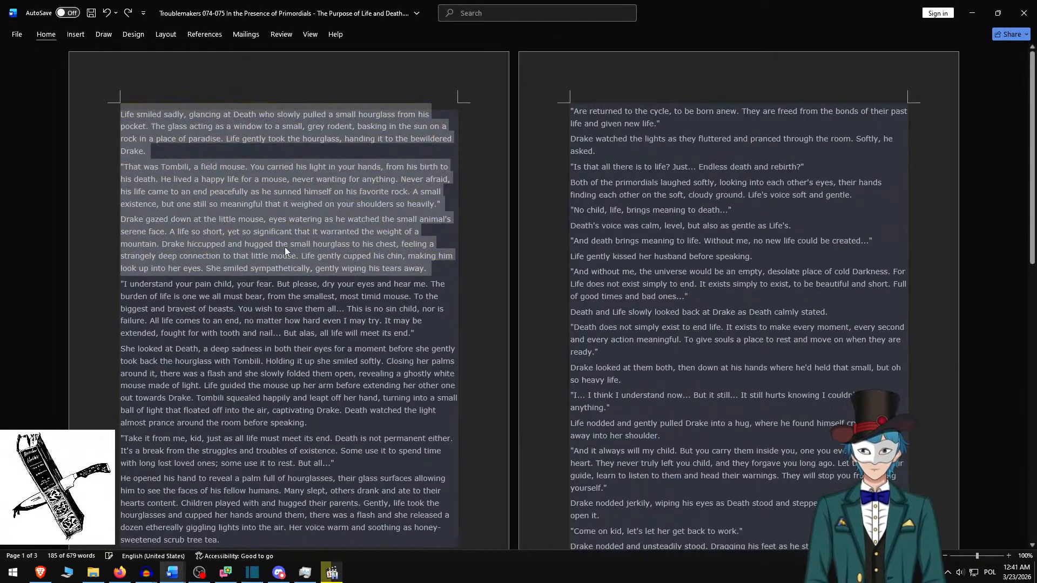
left_click(175, 231)
left_click_drag(119, 217, 141, 233)
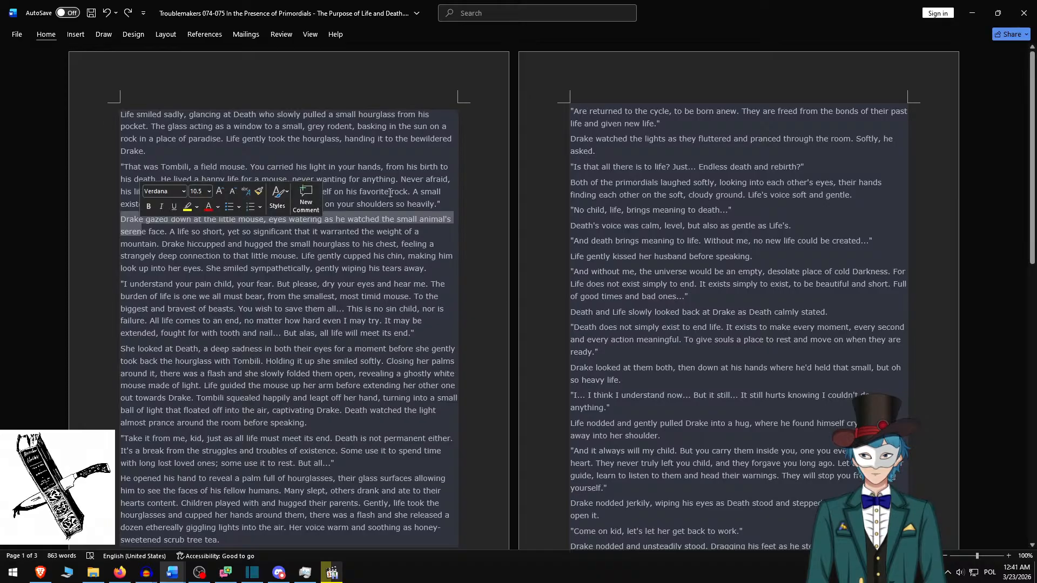
left_click(451, 205)
key("ctrl+shift+Home")
key("Delete")
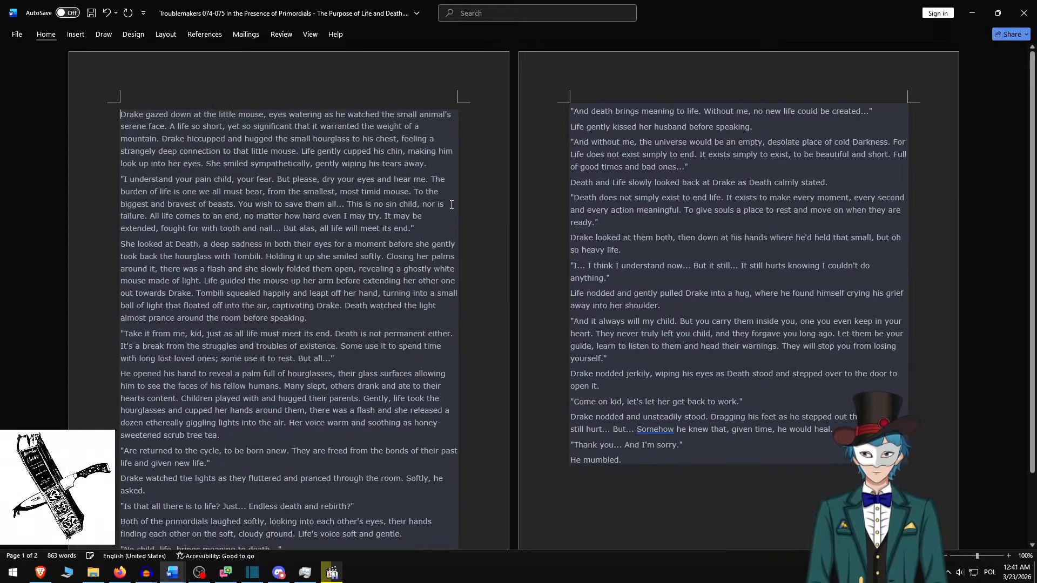
- Copy "Drake gazed down" through "all life will meet its end" and replace the Shotcut text after the cut with it, separating the paragraphs
left_click(421, 227, "shift")
key("ctrl+c")
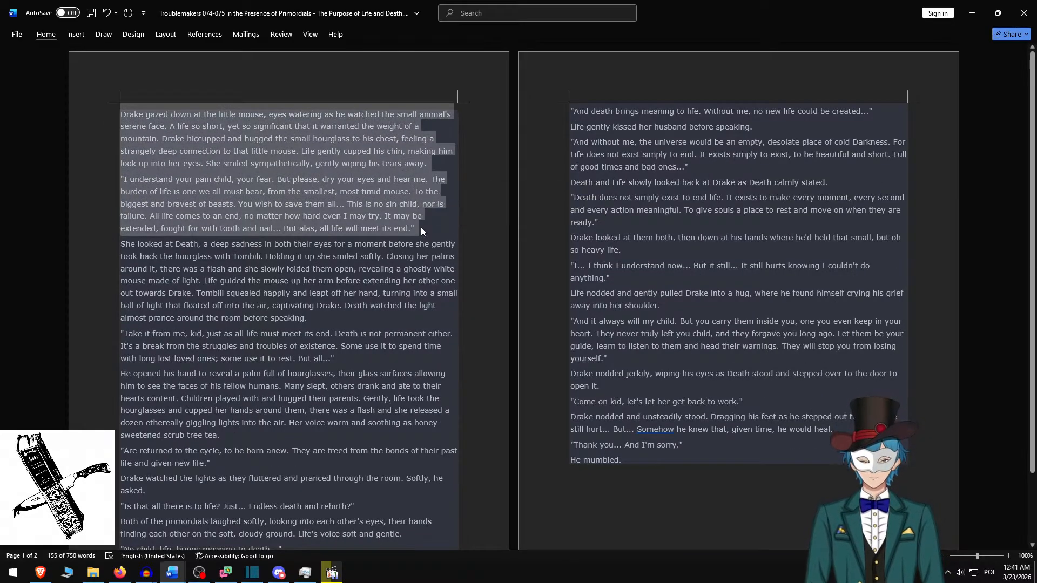
left_click(252, 572)
left_click(551, 434)
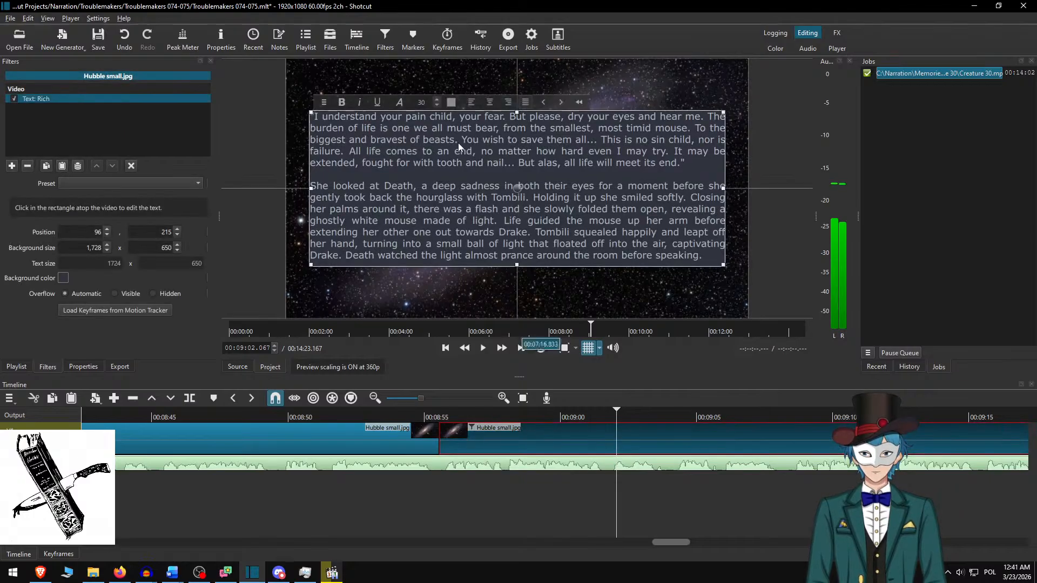
left_click(458, 143)
key("ctrl+a")
key("ctrl+v")
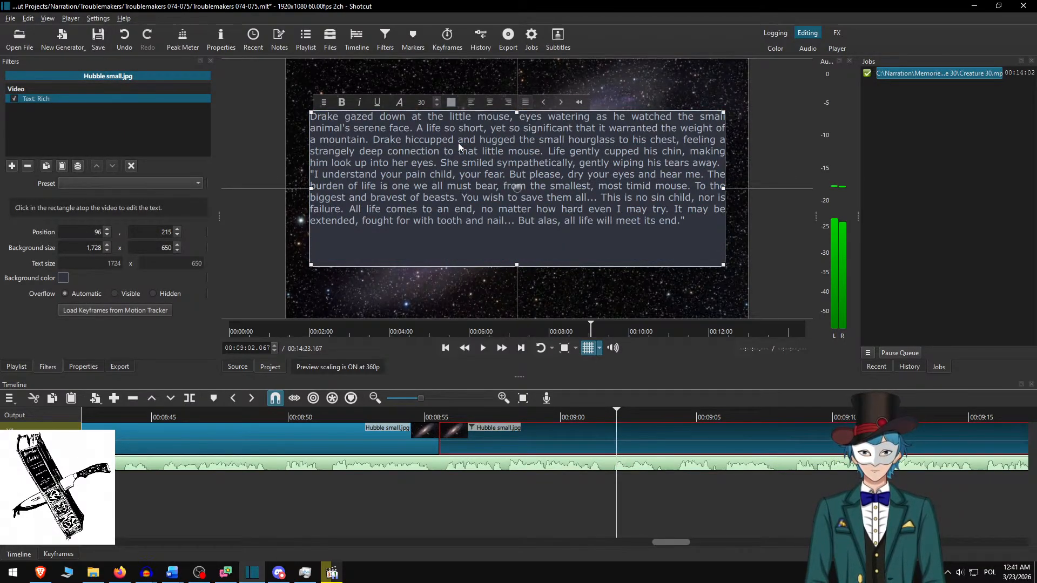
key("Return")
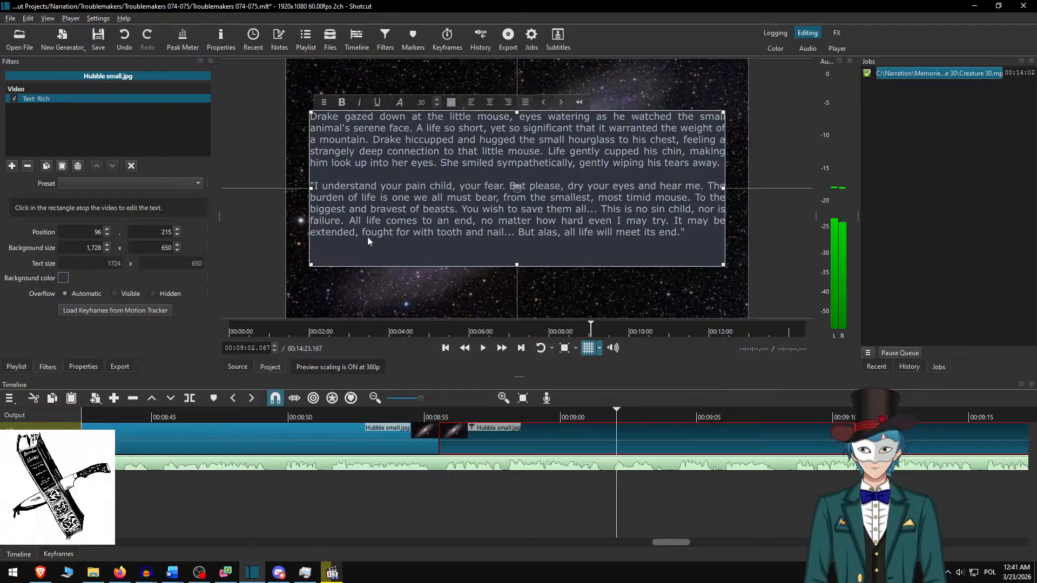
- Reduce the text's background height to 550 and move the text box down to the vertical centre of the frame
left_click(169, 248)
key("BackSpace")
type("5")
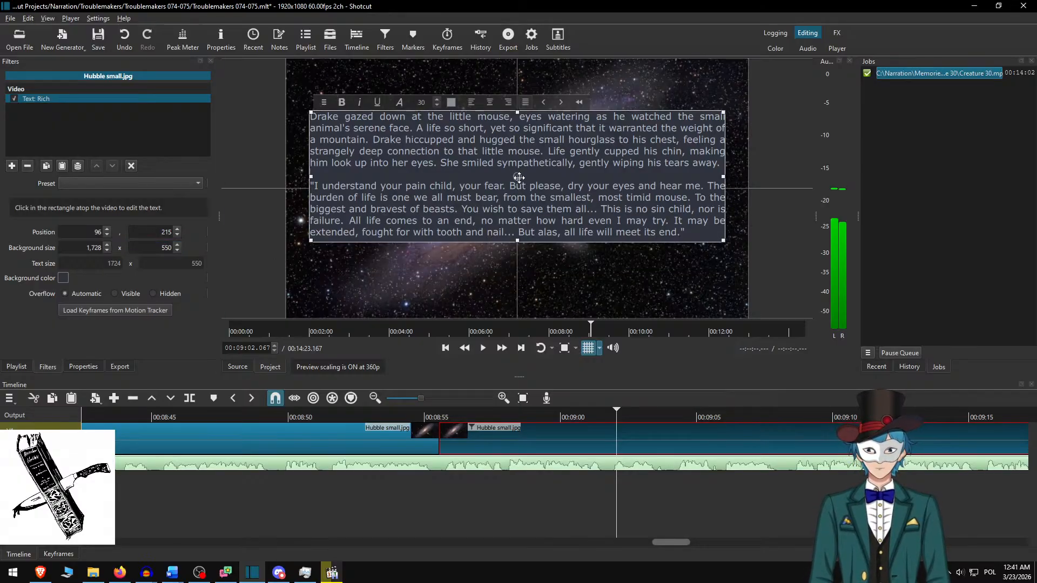
left_click_drag(517, 176, 518, 189)
left_click(580, 437)
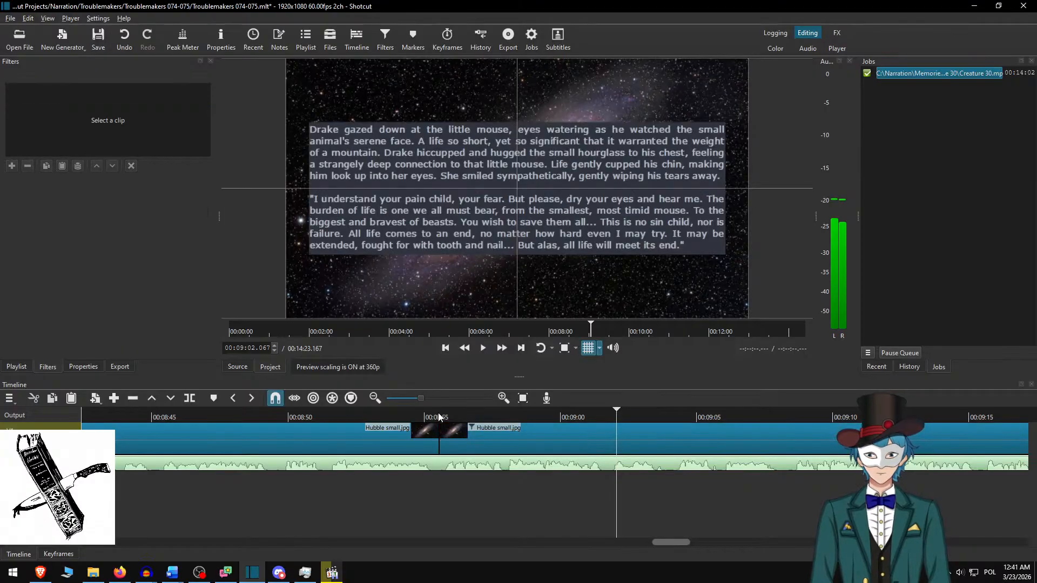
- Play the narration across the cut again, listening on to about 00:09:07 to compare the audio with the "Drake gazed down" text
left_click(348, 413)
left_click(483, 348)
left_click(506, 348)
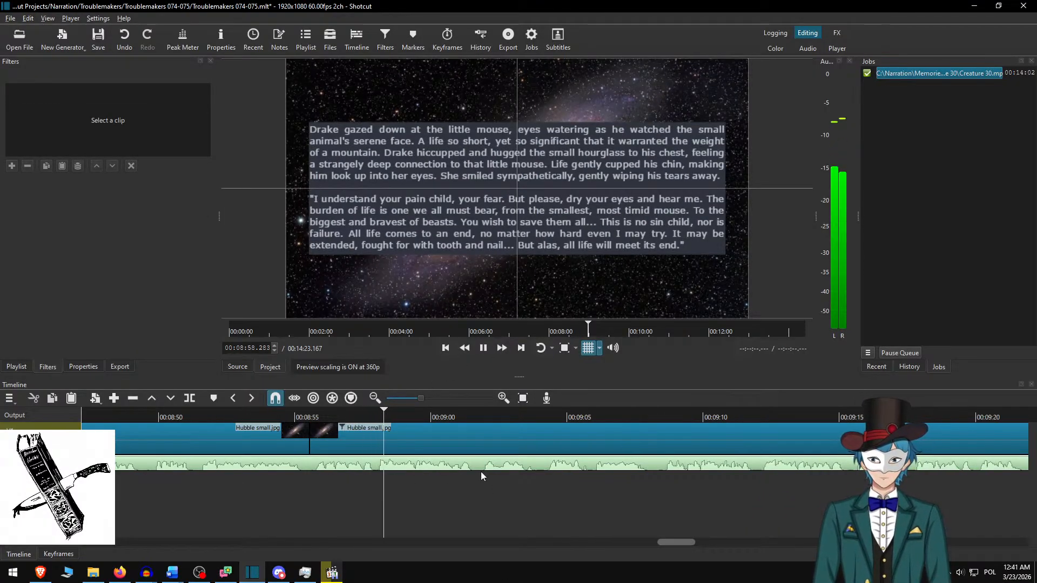
key("space")
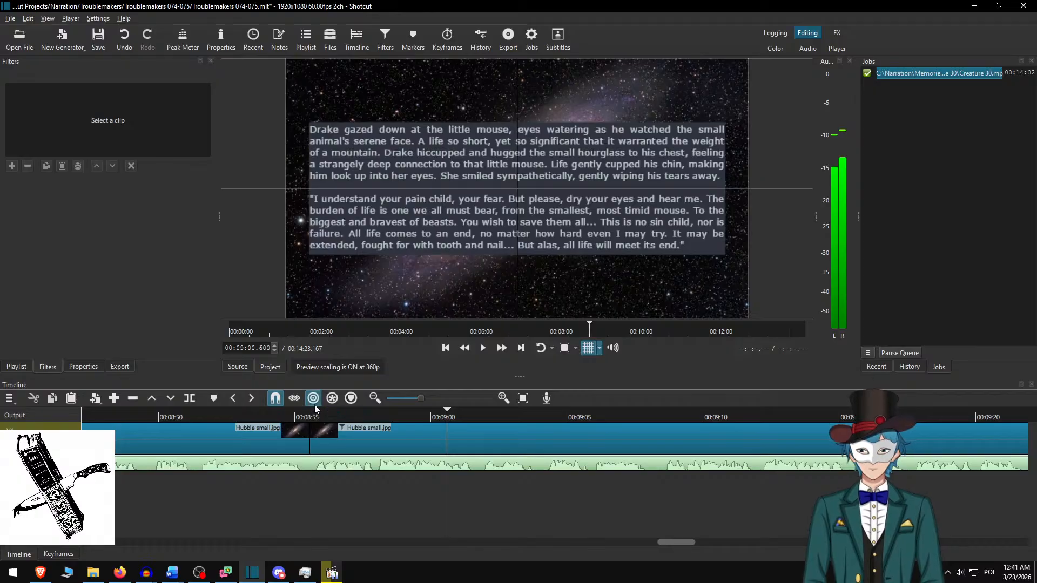
left_click(304, 416)
key("space")
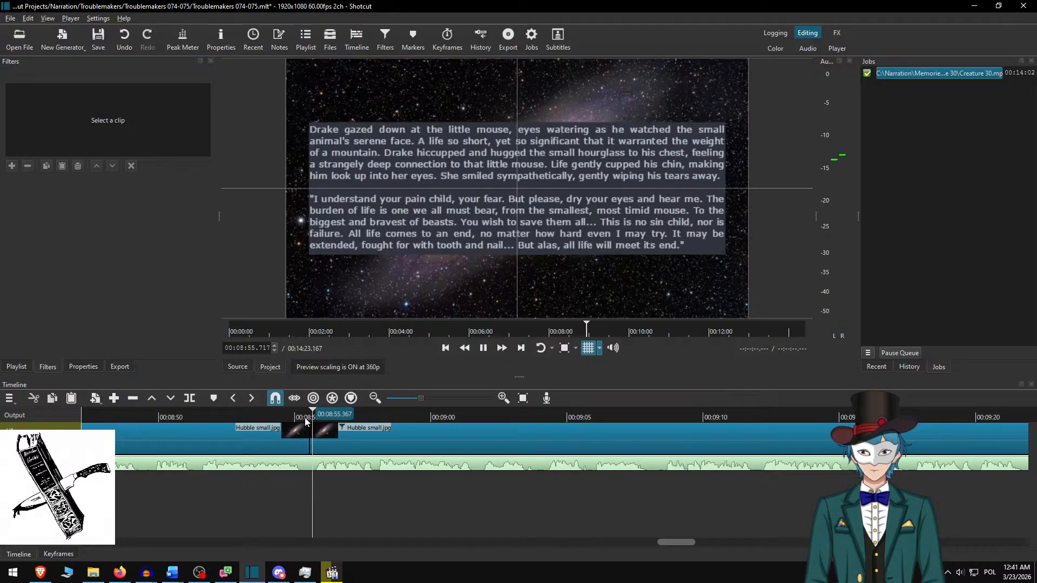
left_click(501, 348)
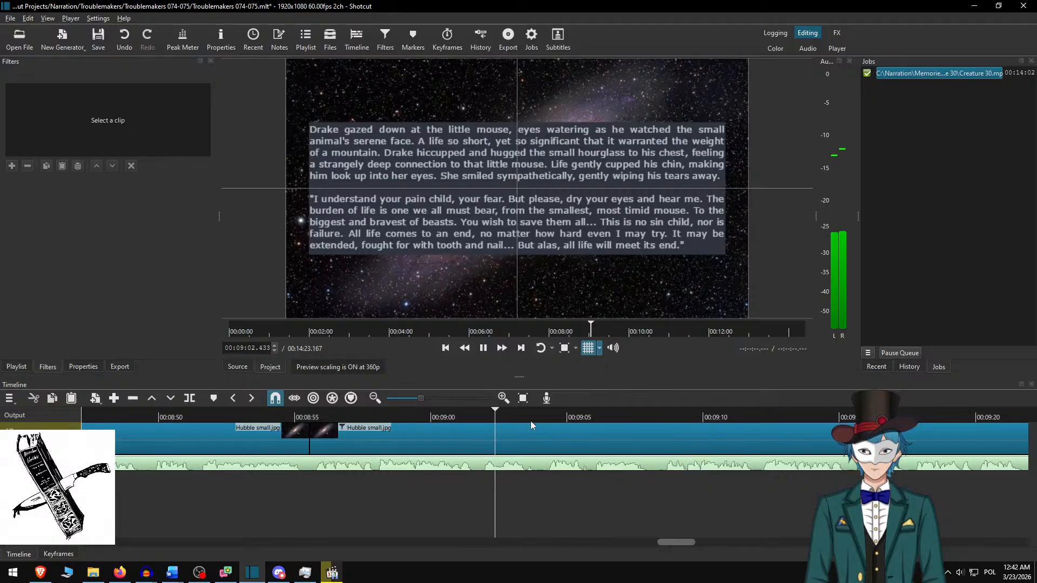
scroll(464, 409, "down", 2)
scroll(585, 419, "down", 1)
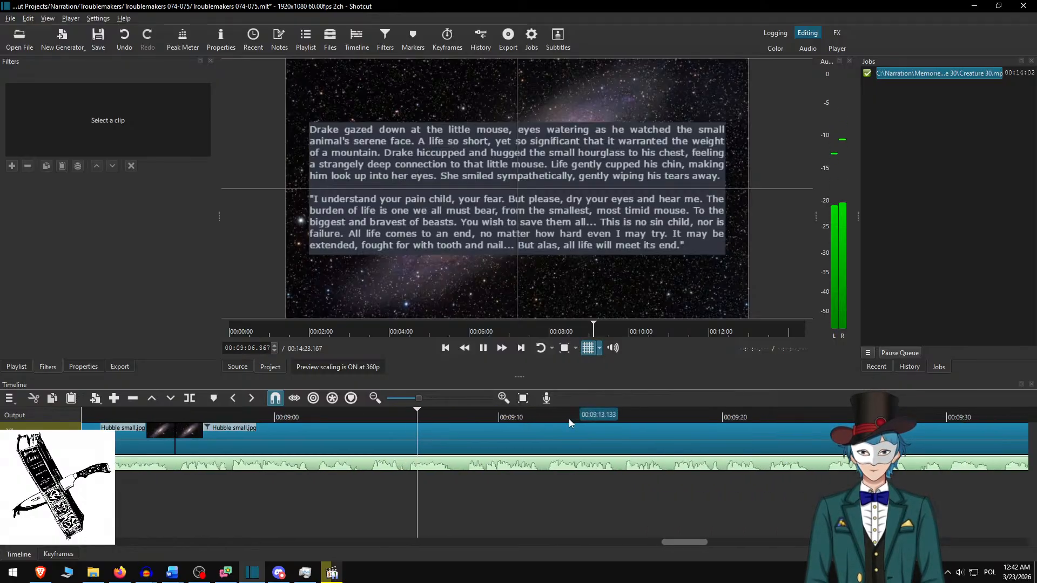
key("space")
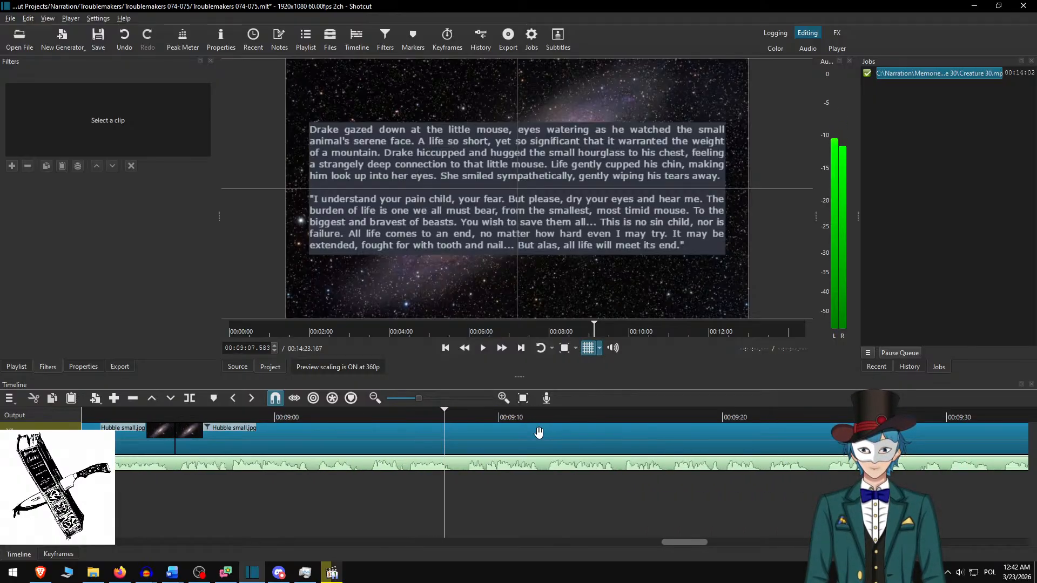
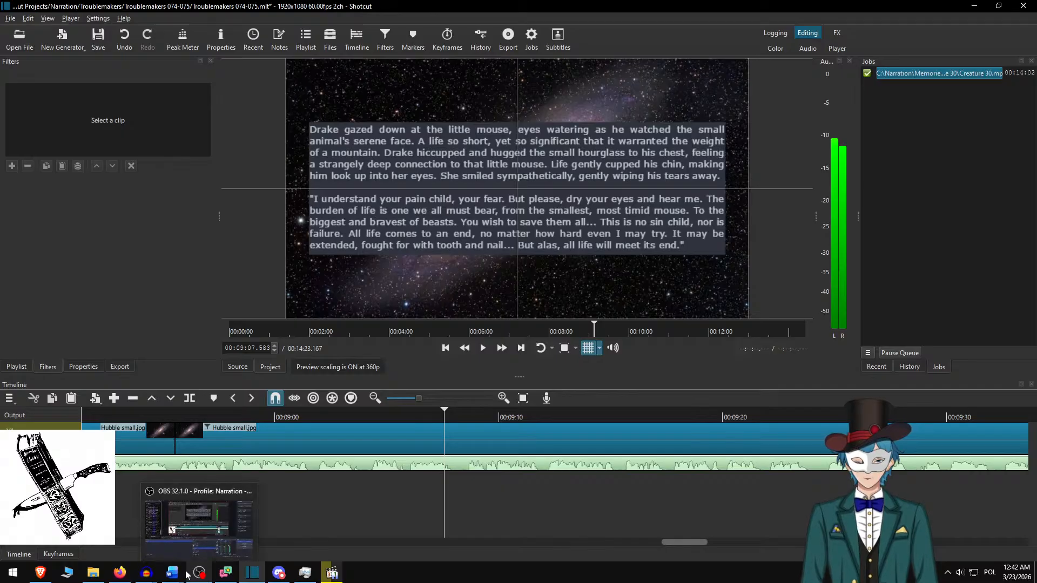
- Switch to Audacity and play the recording from about 9:03 to check the line there
left_click(144, 577)
key("alt+Tab")
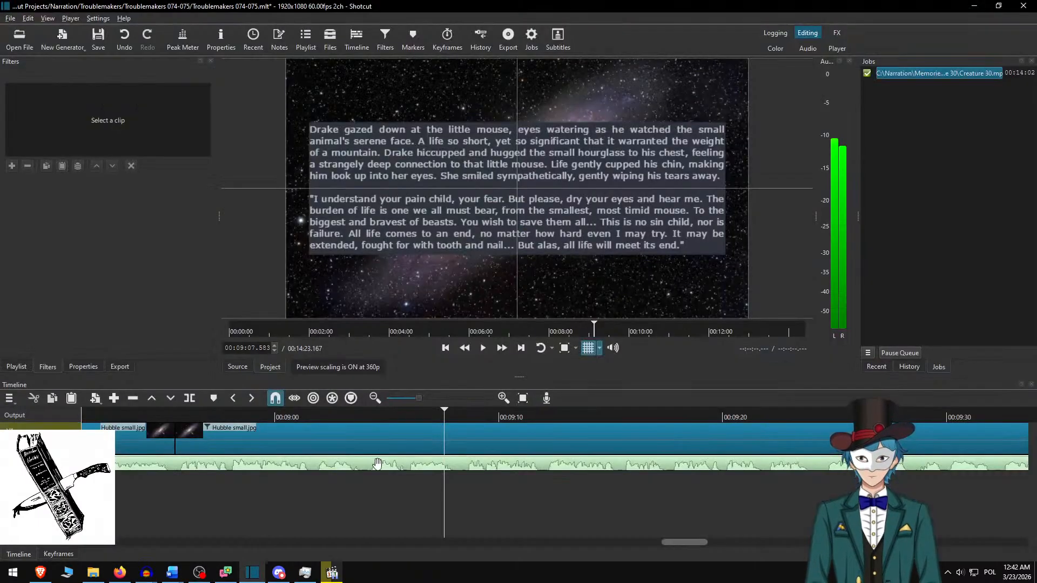
key("alt+Tab")
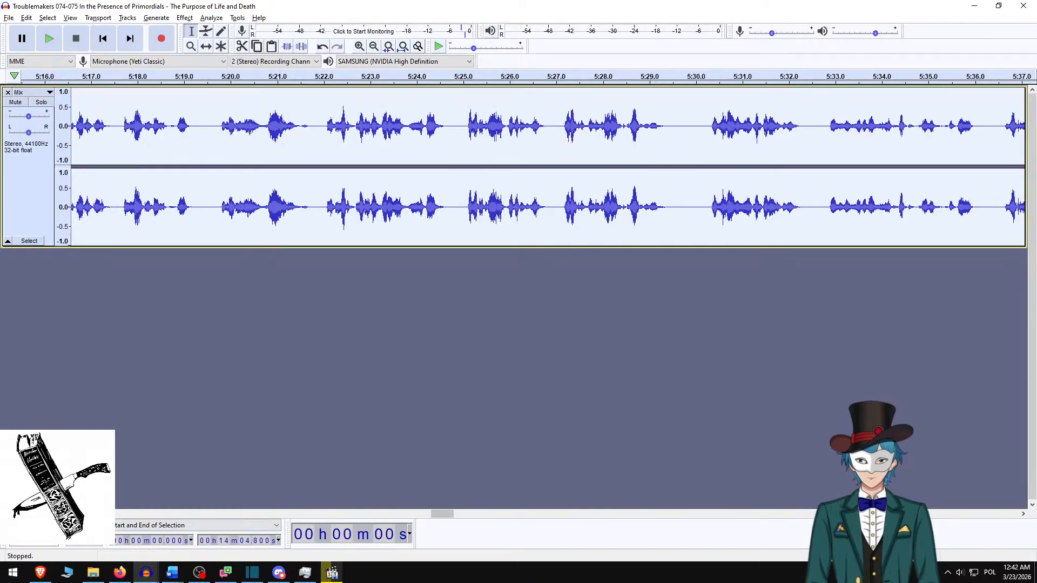
left_click_drag(442, 513, 676, 508)
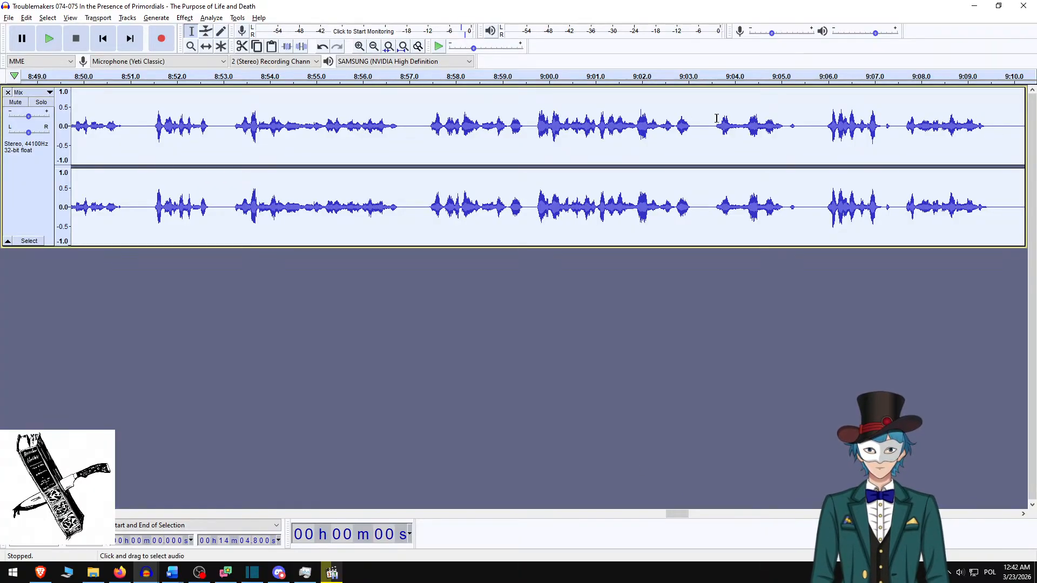
left_click(702, 136)
key("space")
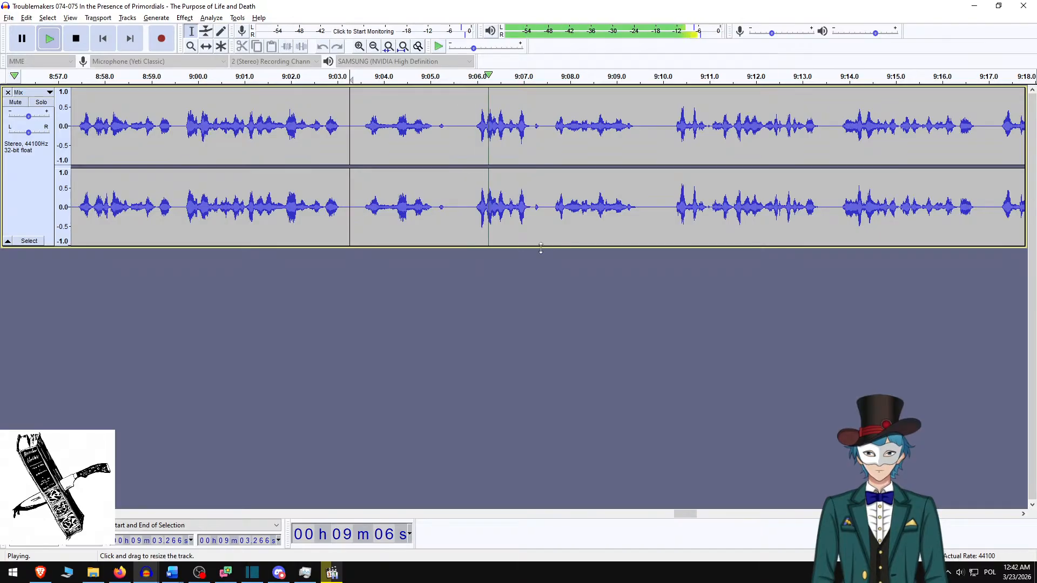
key("space")
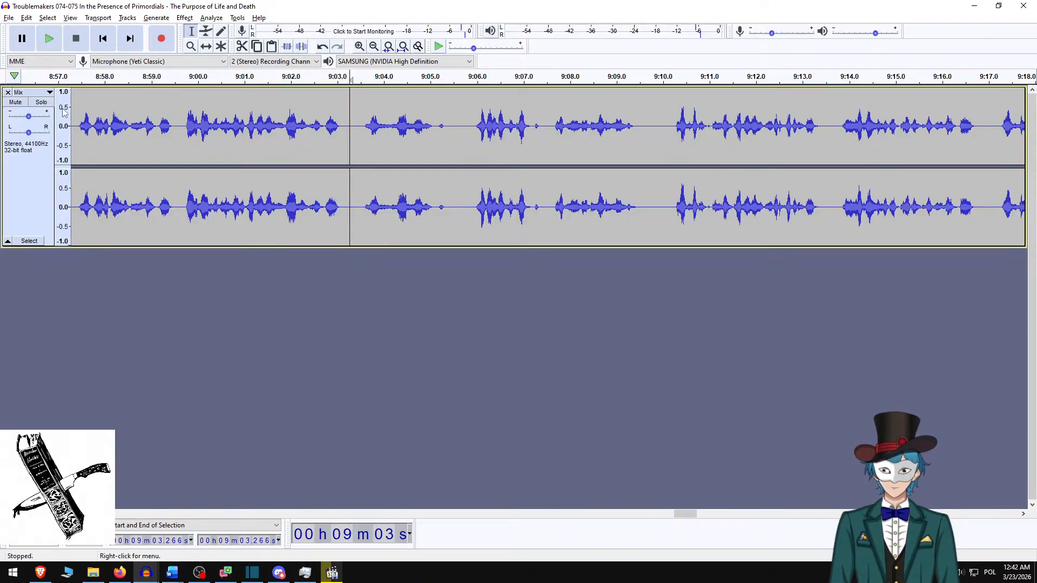
- Undo the Normalize effect on the recording and play it again from about 9:03
left_click(47, 17)
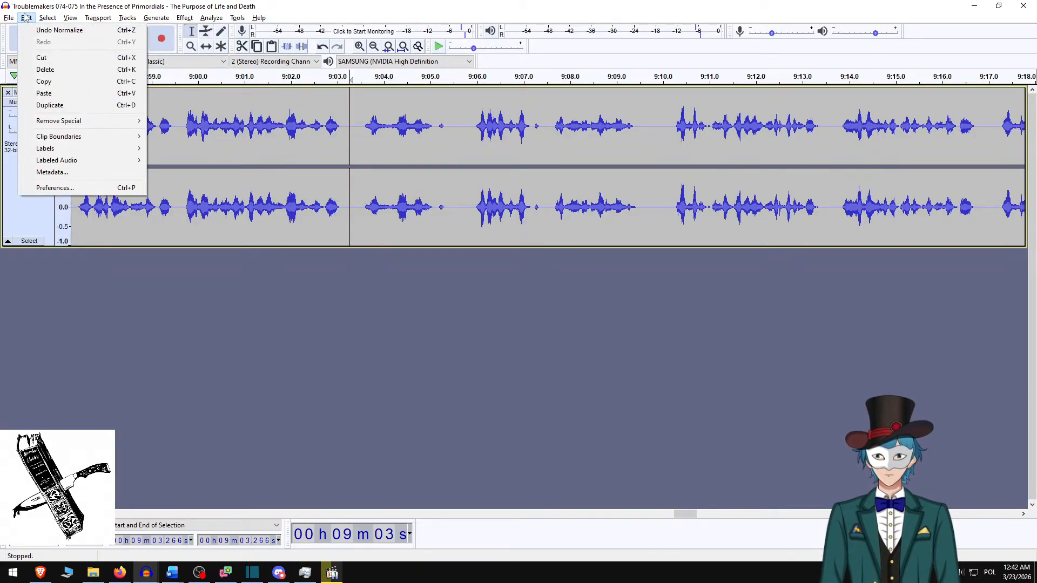
left_click(37, 32)
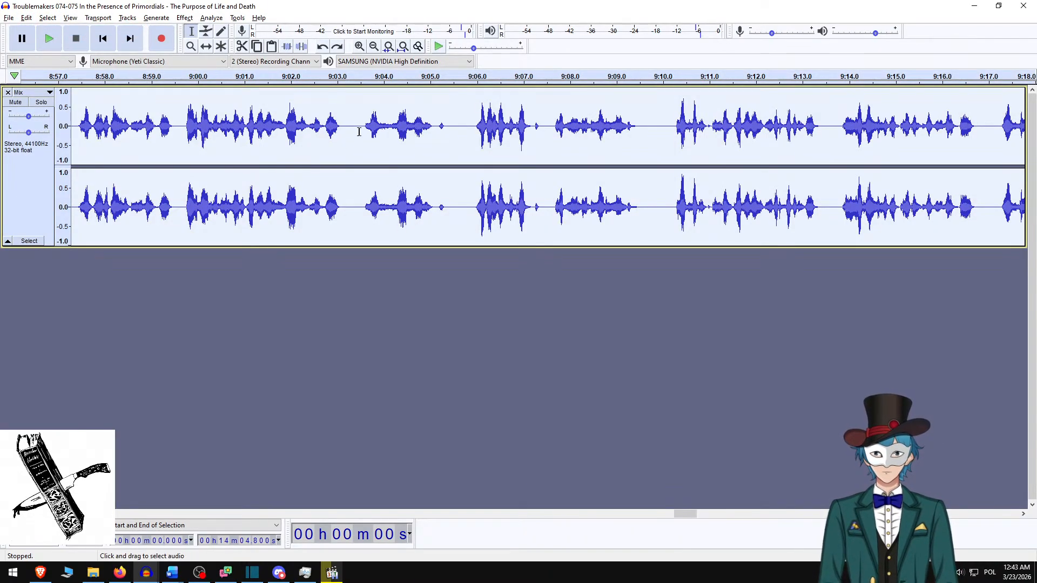
left_click(352, 139)
key("space")
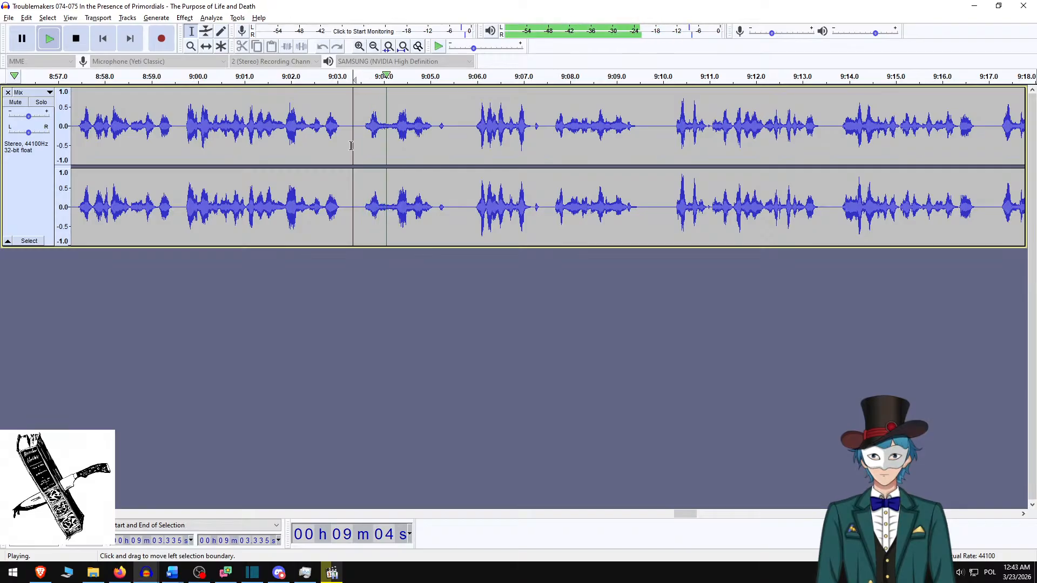
key("space")
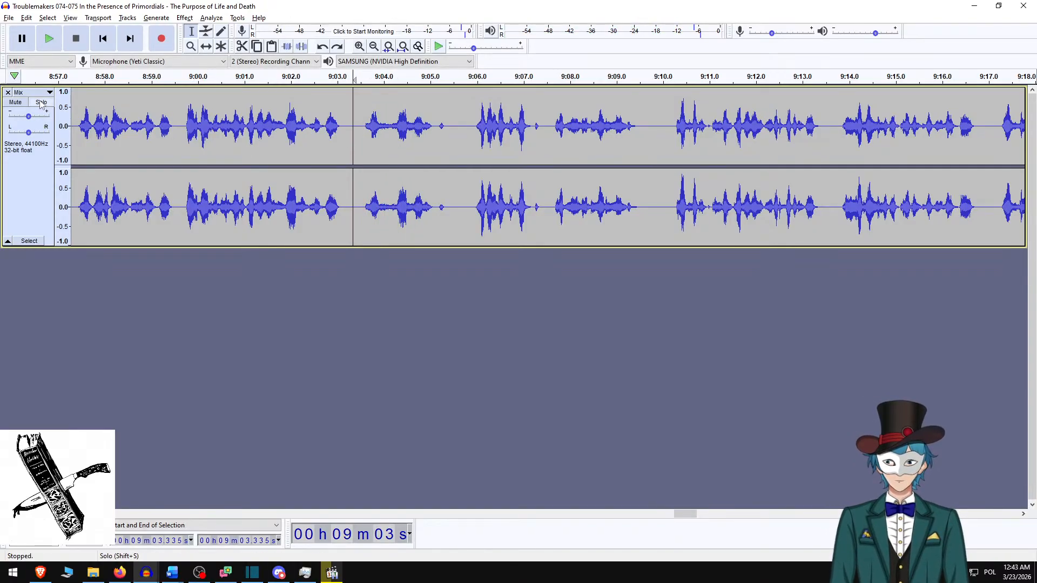
- Mute the Mix track and record a new take of the line on a separate track starting at about 9:03.3
left_click(16, 102)
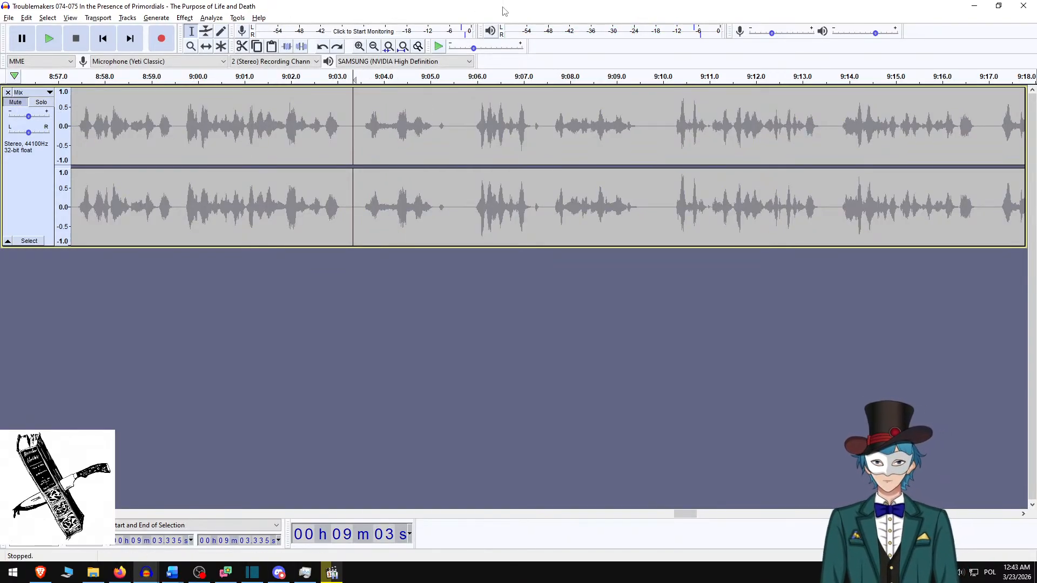
left_click_drag(506, 7, 506, 0)
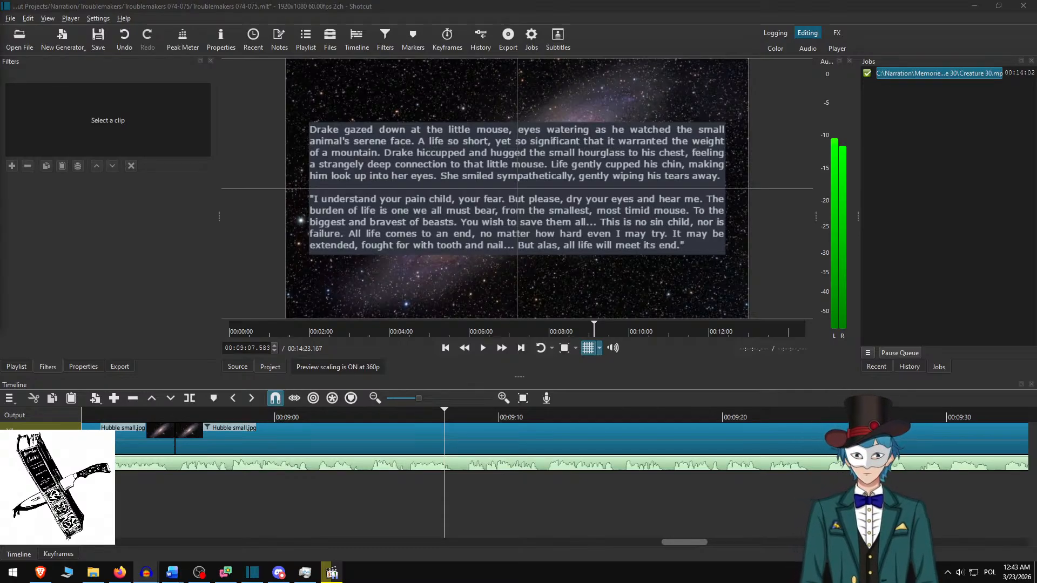
left_click(634, 2)
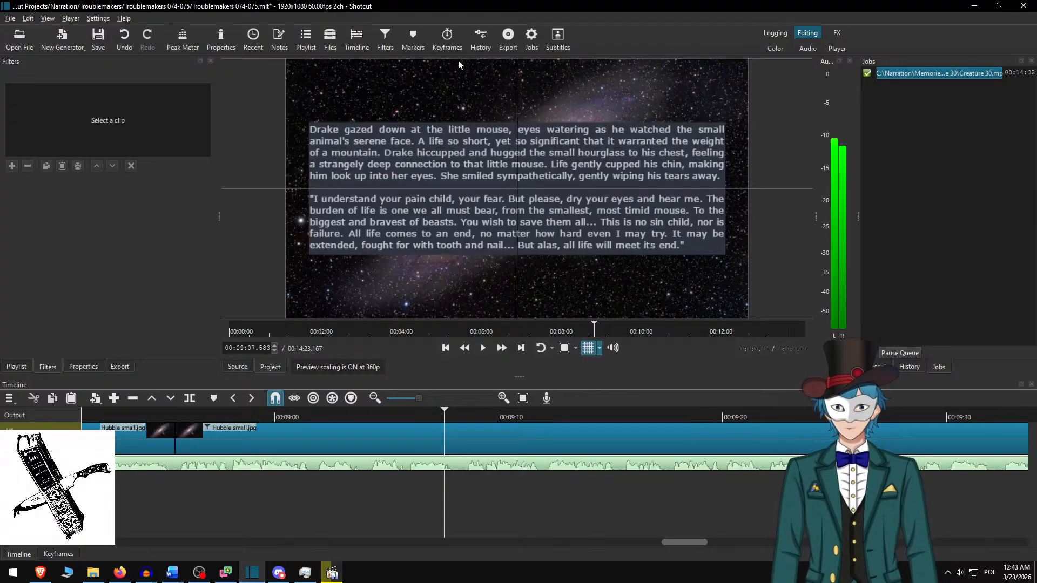
key("alt+Tab")
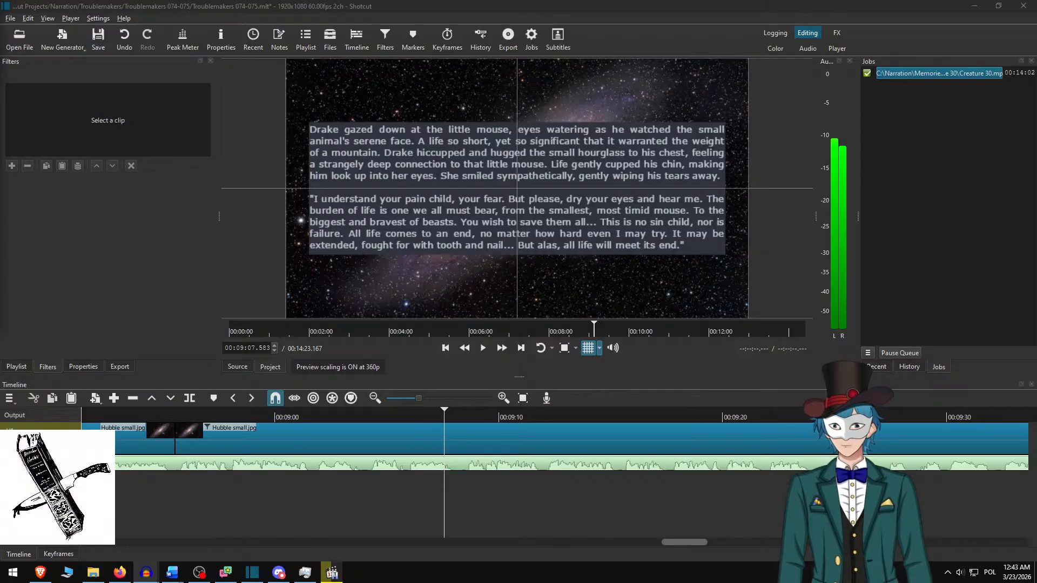
left_click_drag(0, 162, 548, 2)
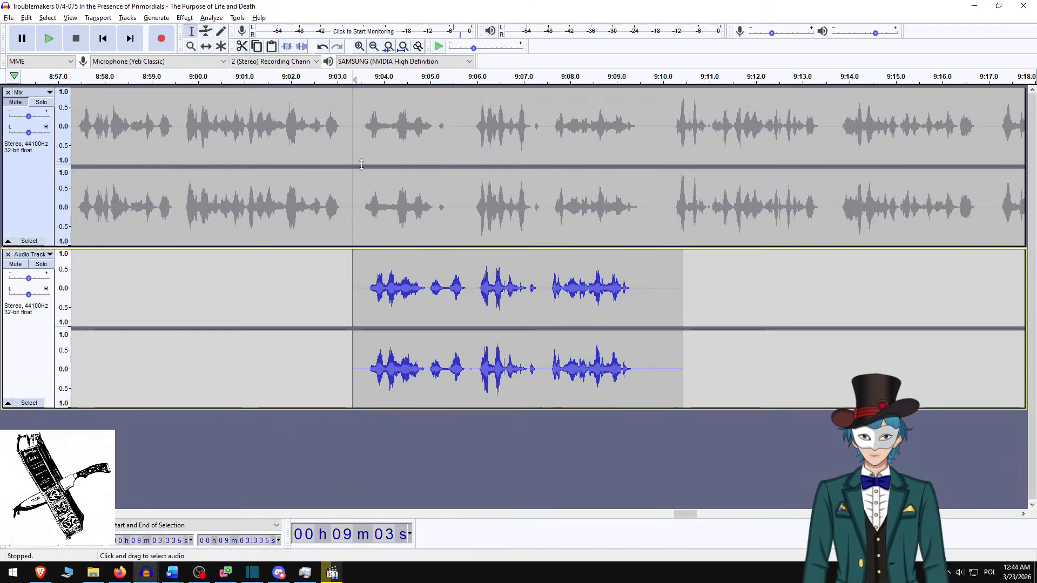
- Unmute the Mix track and silence its old take from about 9:03.5 to 9:09.7
left_click(17, 102)
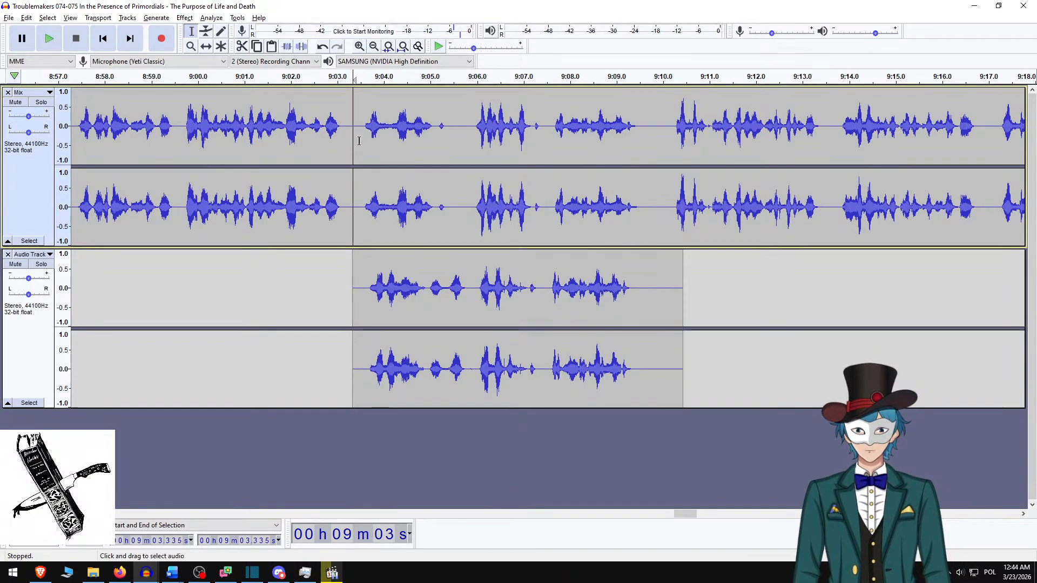
left_click_drag(359, 141, 646, 143)
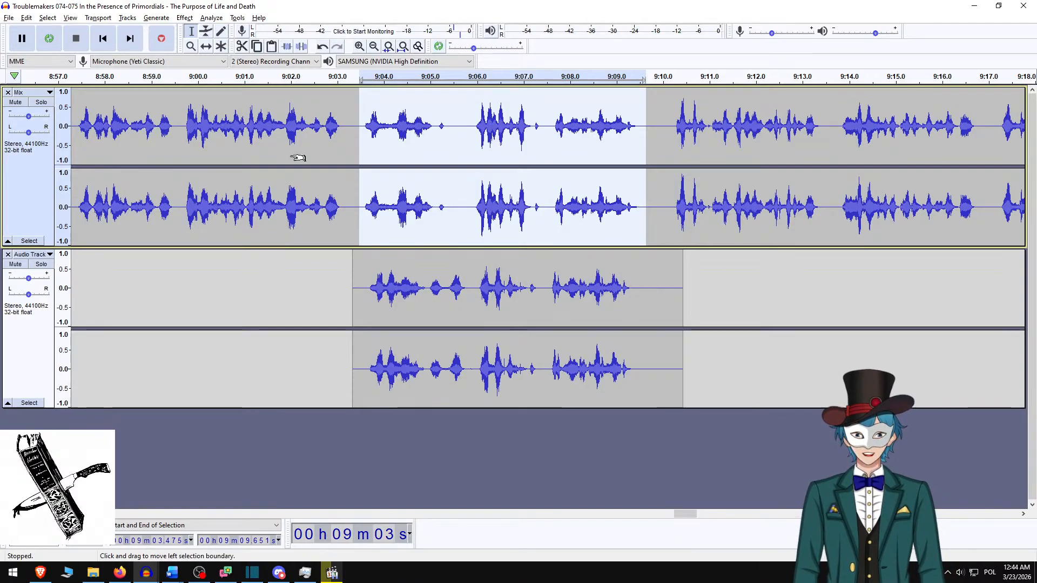
key("ctrl+l")
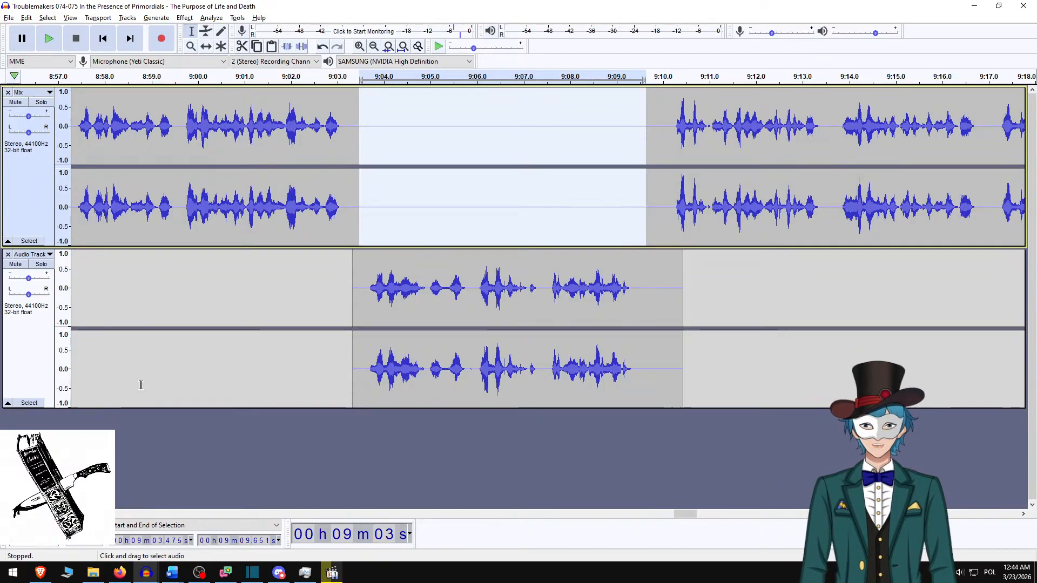
- Select both the Mix track and the new take and mix and render them into one track
left_click(47, 354)
left_click(49, 211, "ctrl")
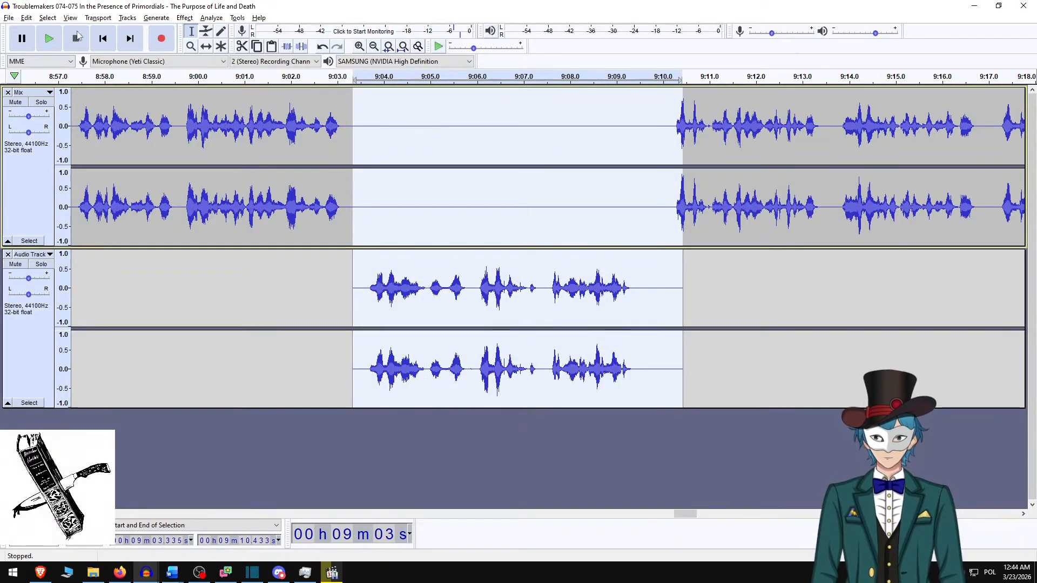
left_click(126, 18)
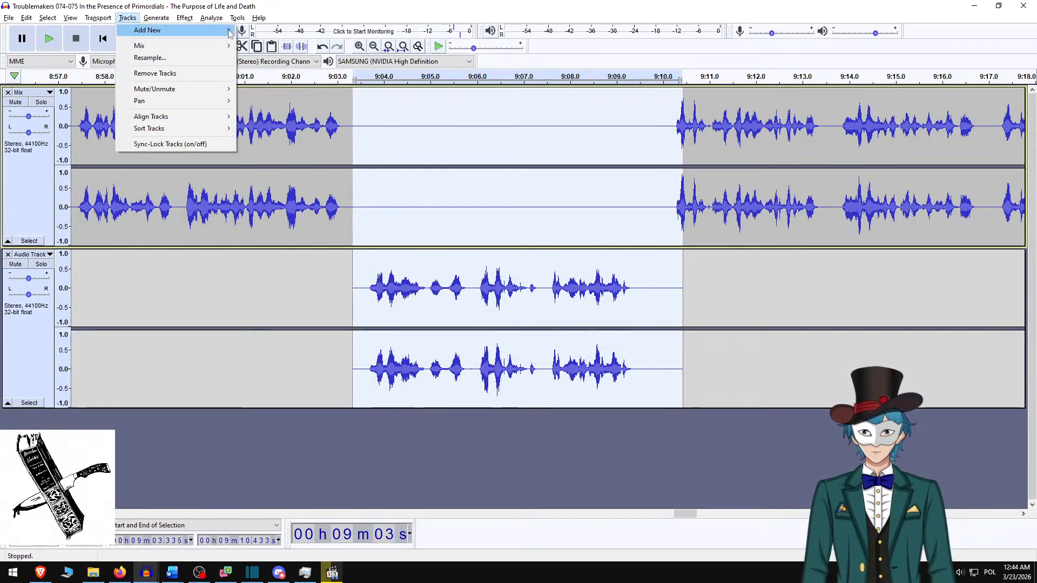
mouse_move(179, 46)
left_click(274, 58)
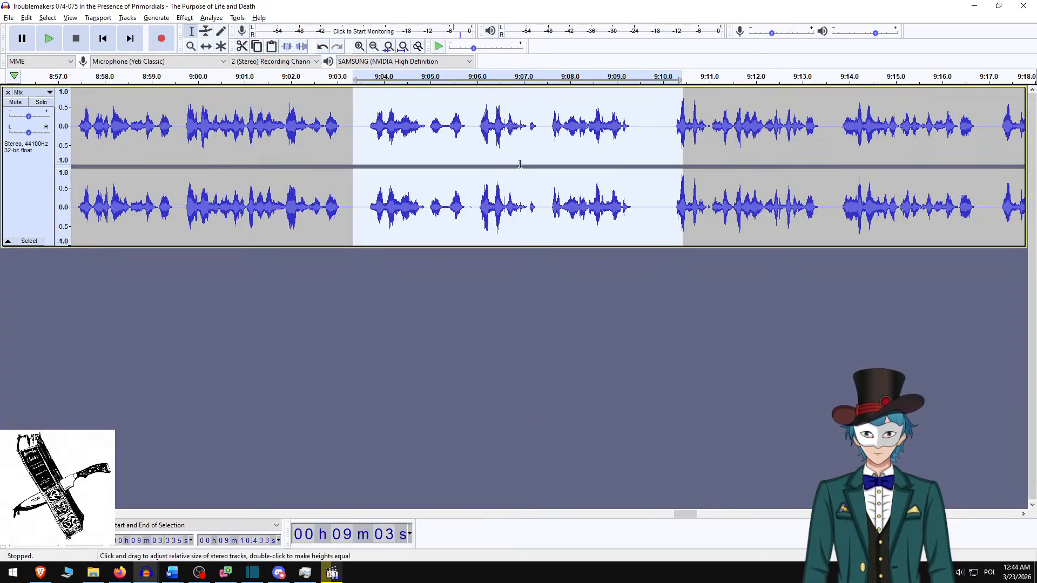
left_click(205, 46)
left_click_drag(487, 133, 492, 134)
key("ctrl+z")
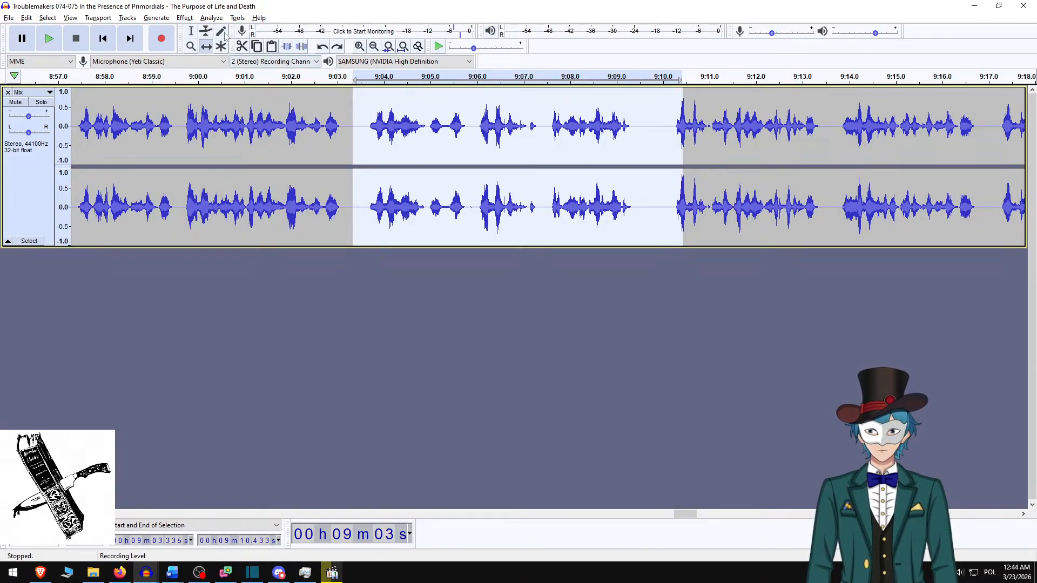
left_click(191, 30)
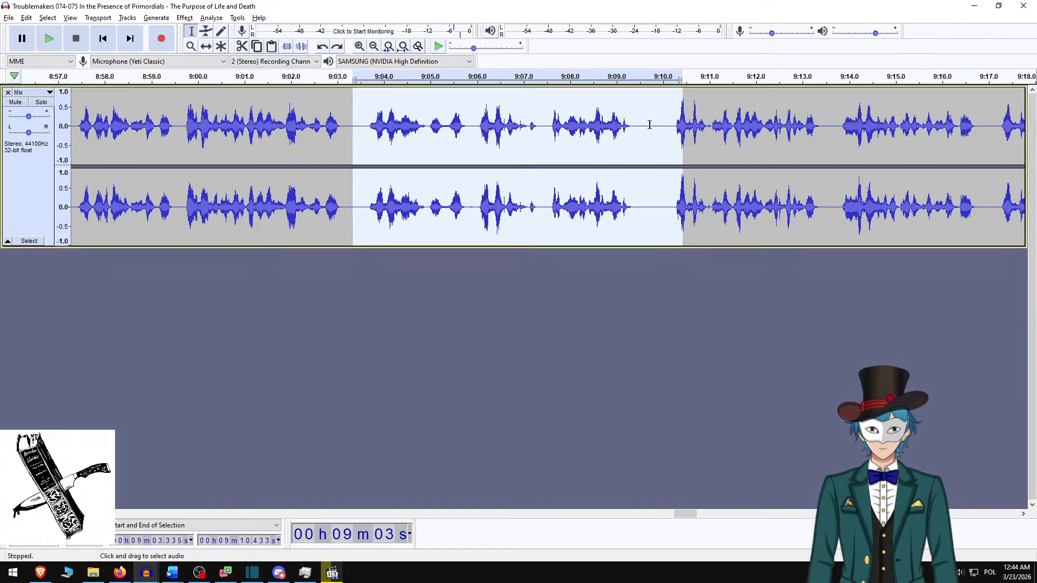
- Delete the short stretch of silence from about 9:09.56 to 9:09.84 and play across the cut
left_click_drag(641, 129, 654, 128)
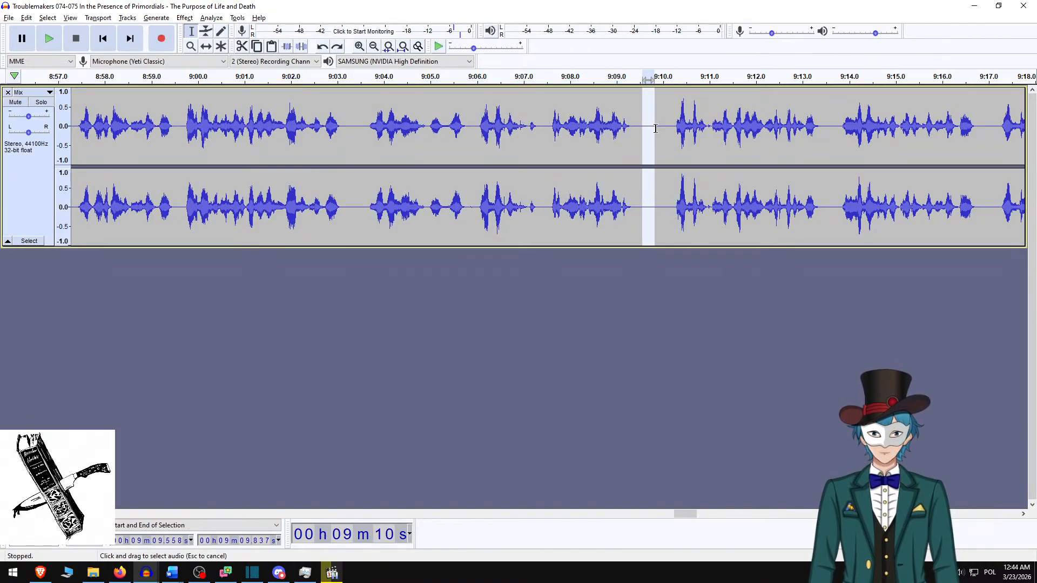
key("Delete")
left_click(560, 138)
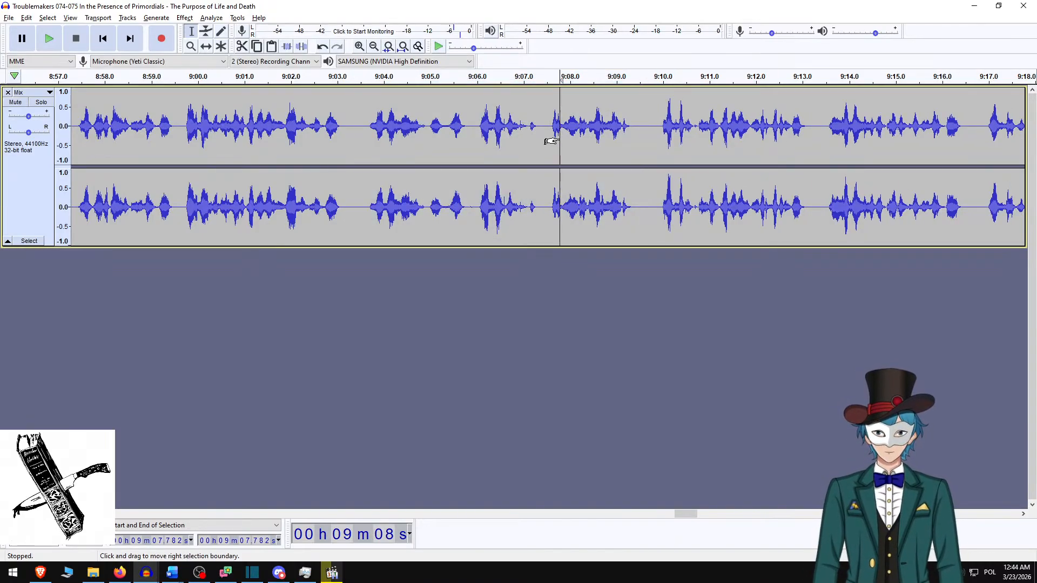
key("space")
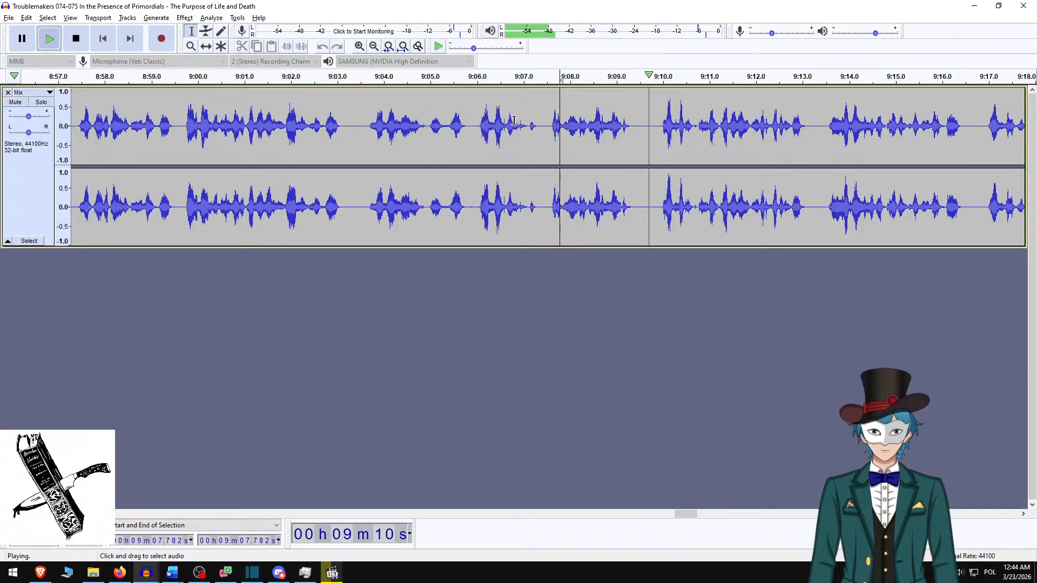
key("space")
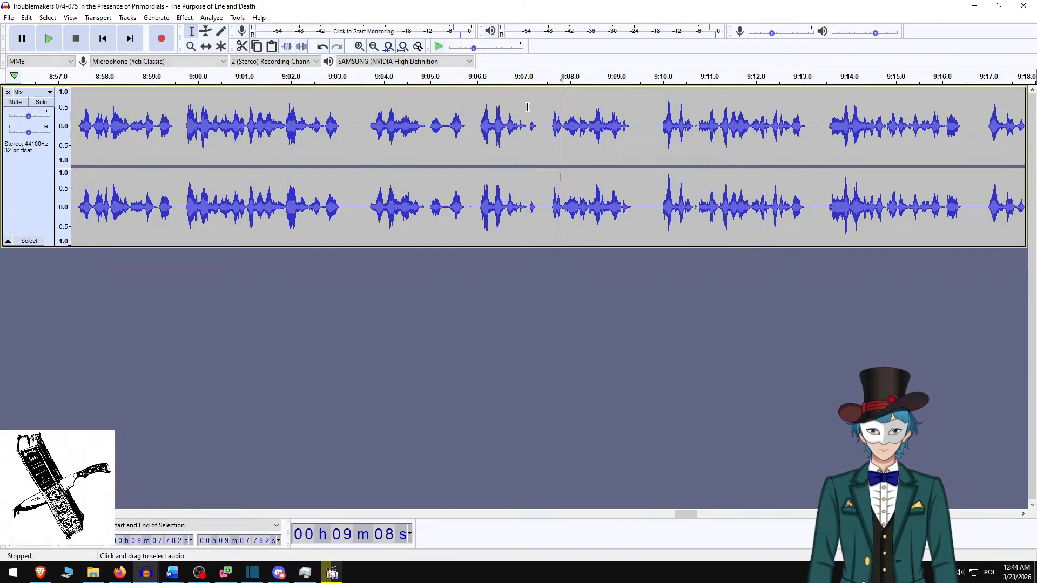
- Replay the end of the new take, starting again from about 9:06.5, to check the pause after it
key("space")
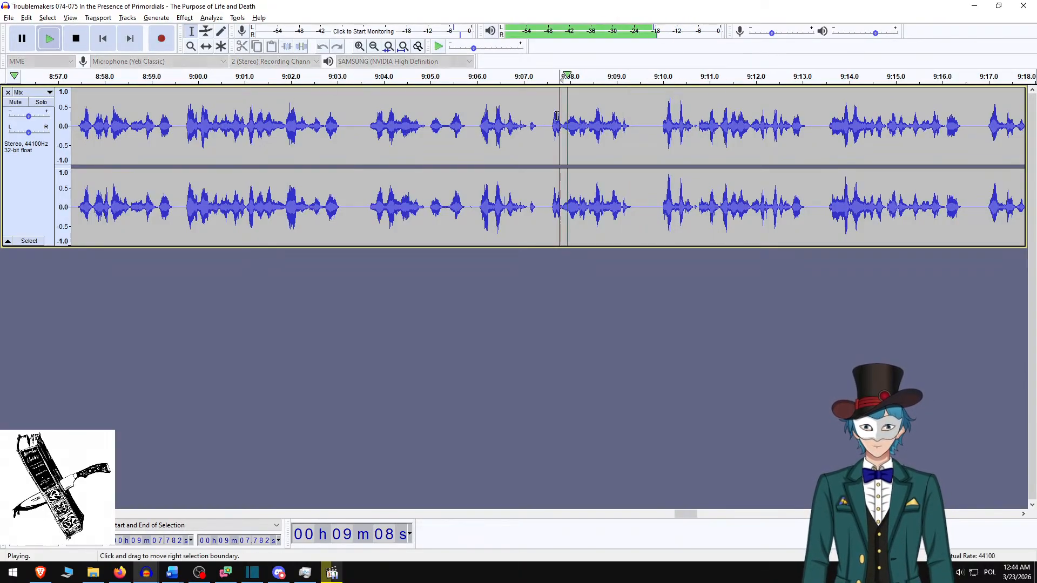
key("space")
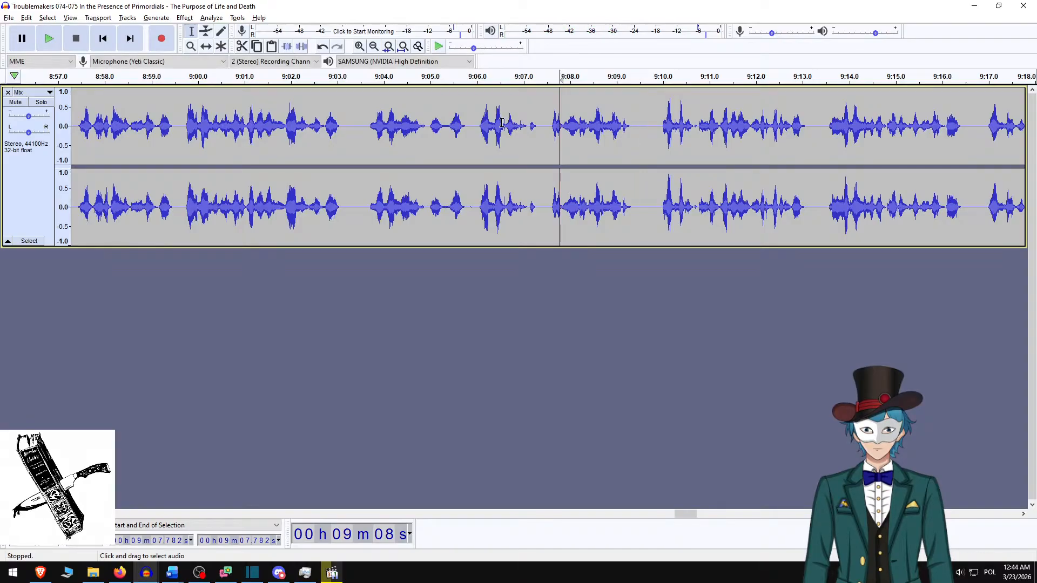
left_click(502, 126)
key("space")
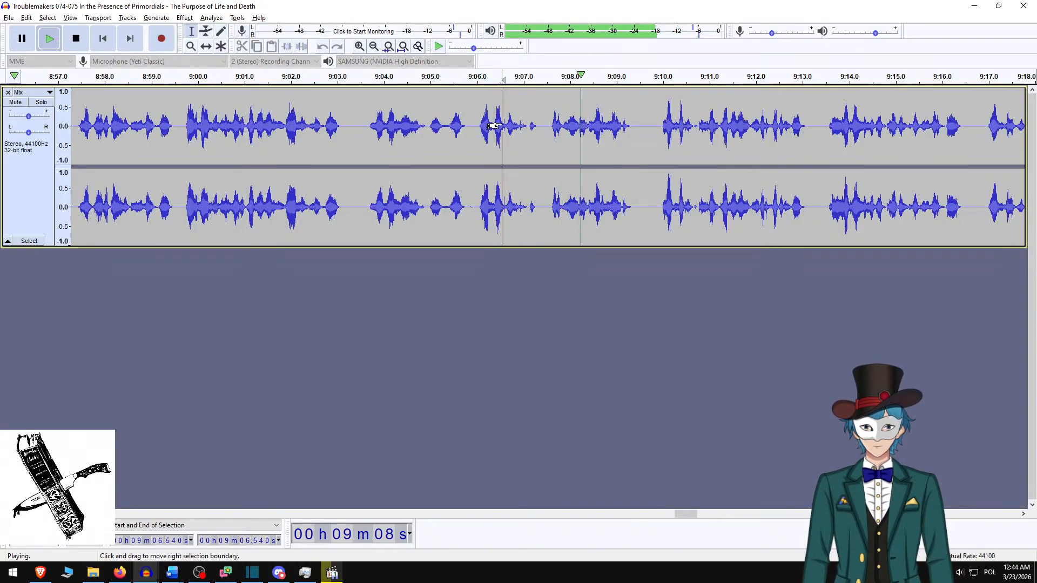
key("space")
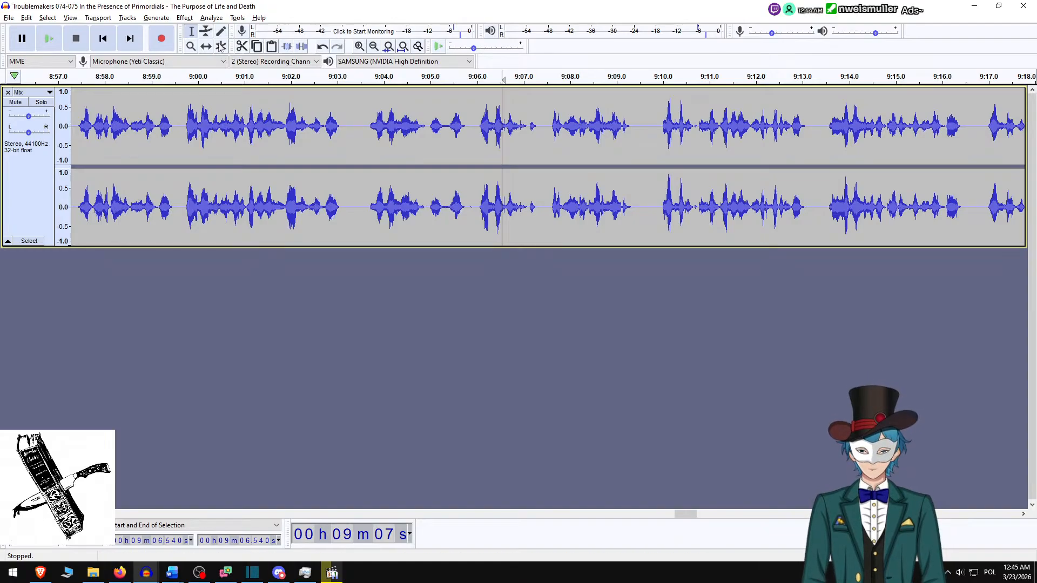
- Select the entire Mix track and normalize its peak amplitude to -3.0 dB with the DC offset removed
left_click(97, 17)
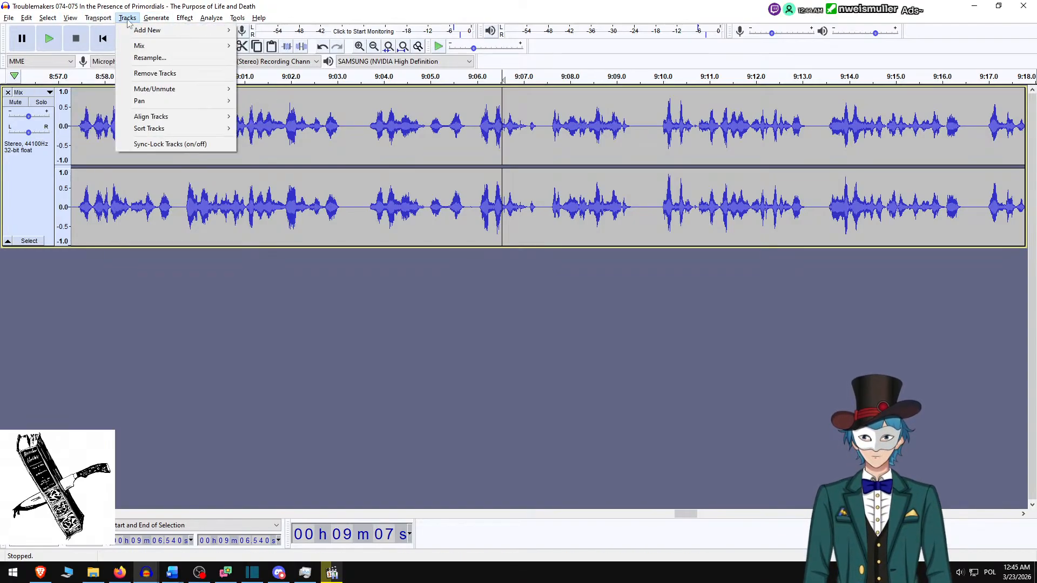
left_click(206, 10)
key("ctrl+a")
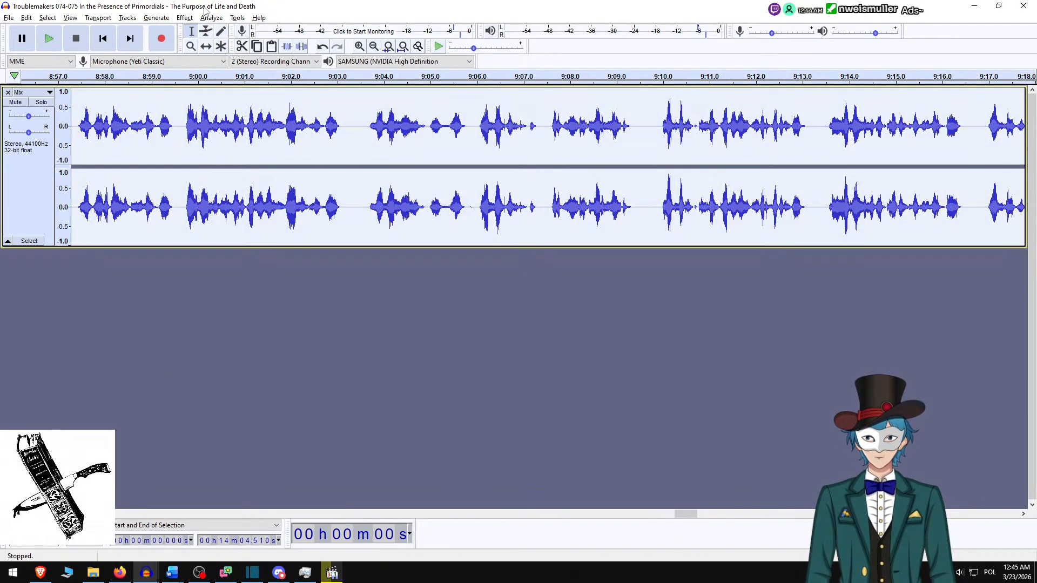
left_click(156, 18)
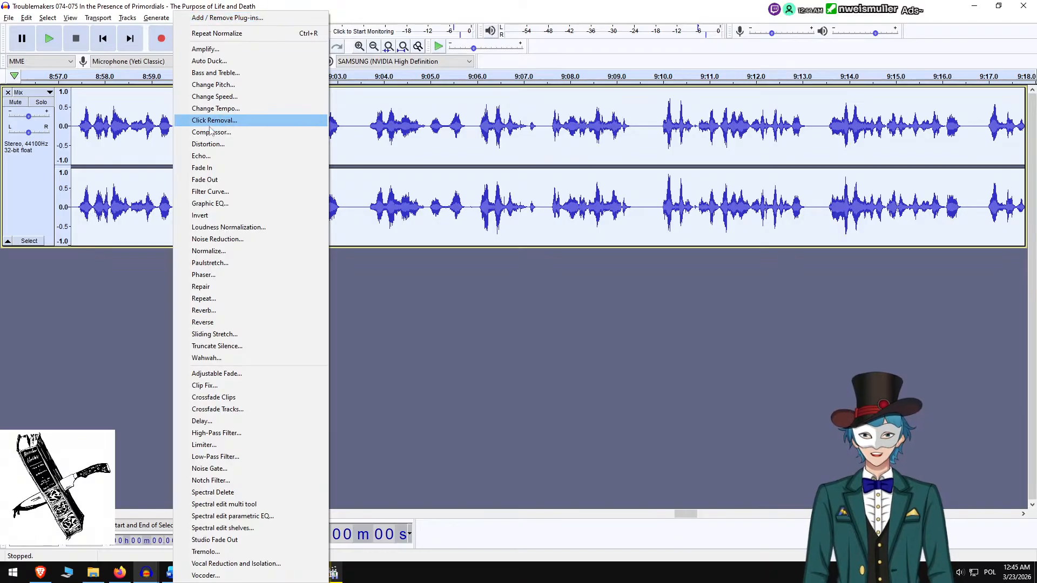
mouse_move(60, 19)
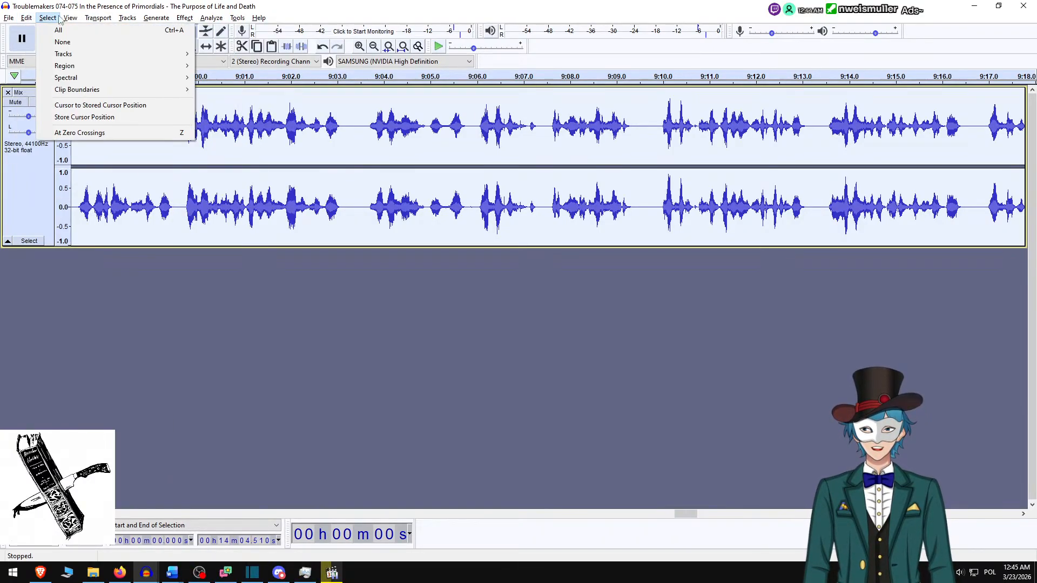
mouse_move(184, 17)
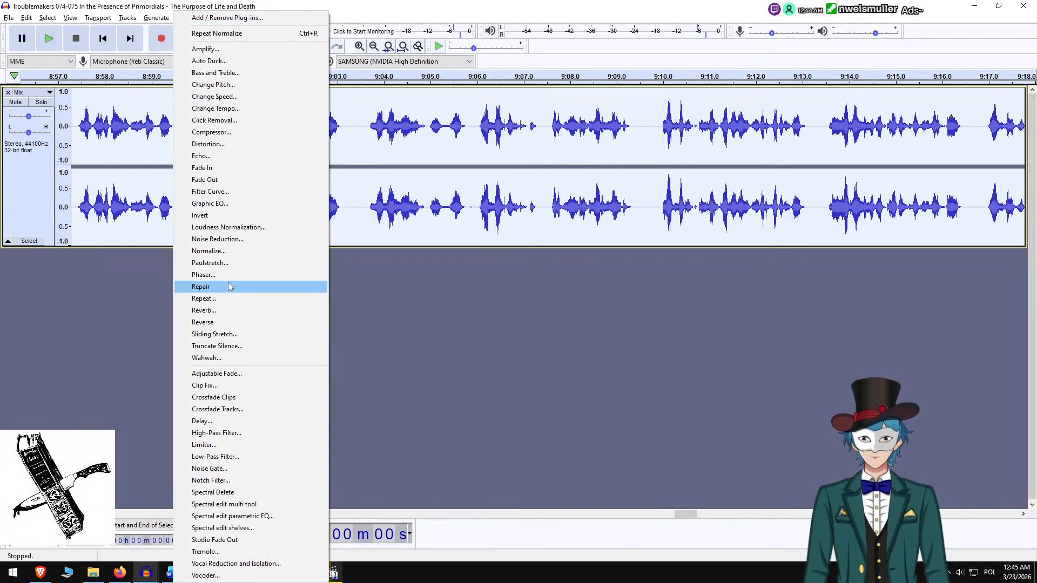
left_click(229, 251)
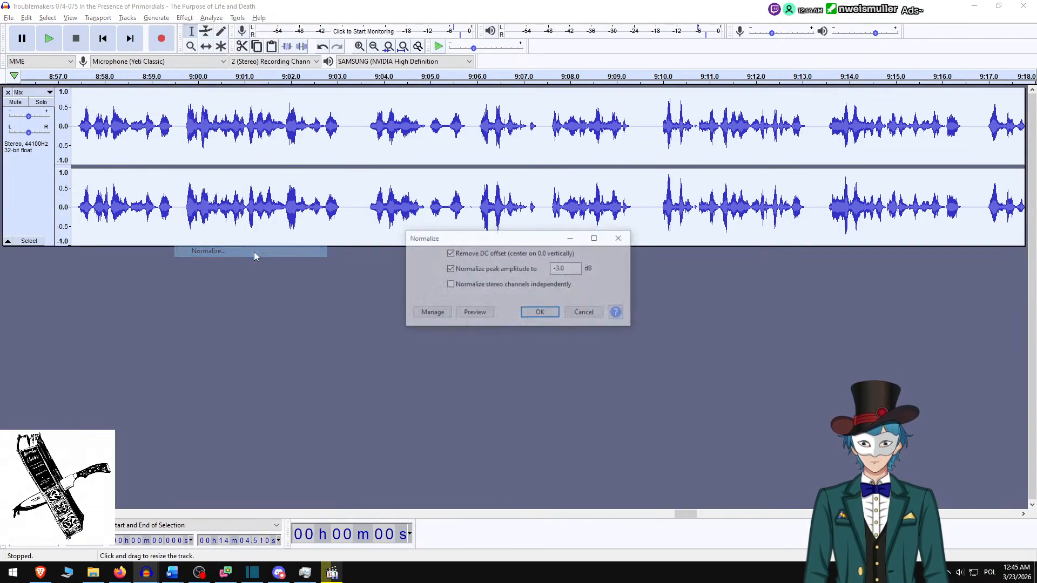
left_click(541, 313)
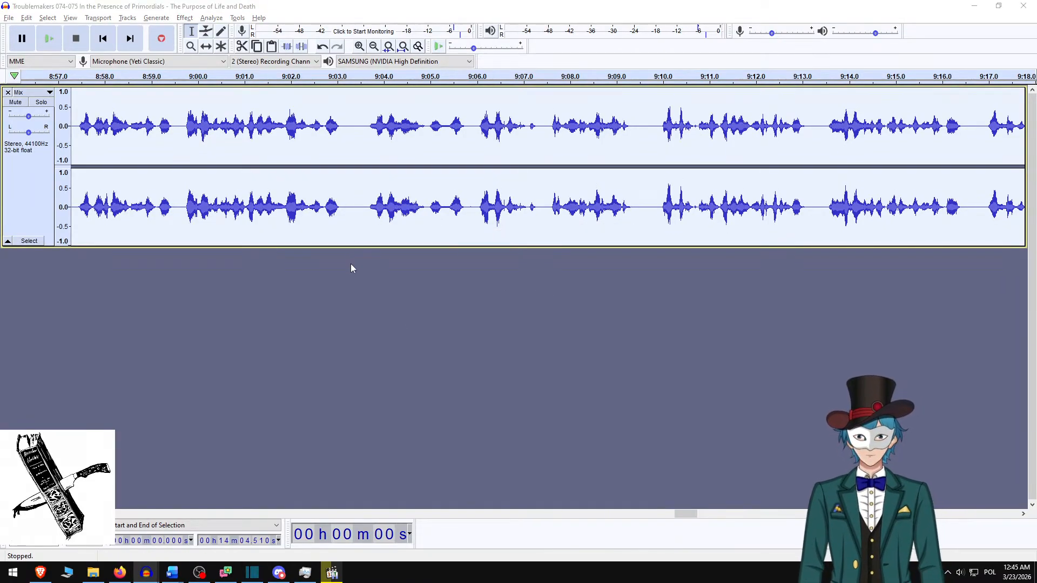
- Export the mix as an M4A (AAC) file, adding "v4" to the end of the suggested file name
key("ctrl+shift+e")
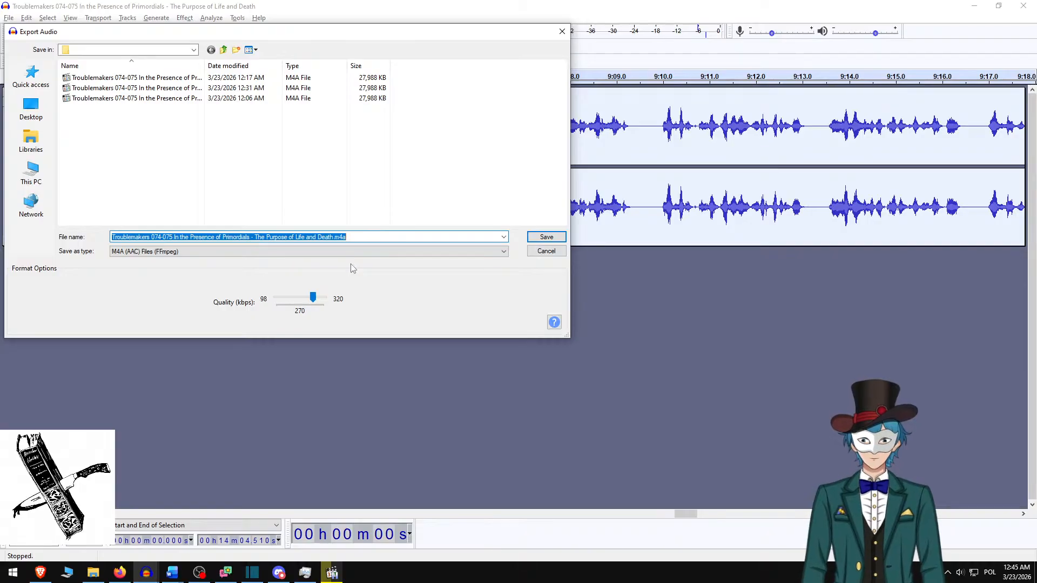
key("Right")
key("Left")
key("Left")
key("BackSpace")
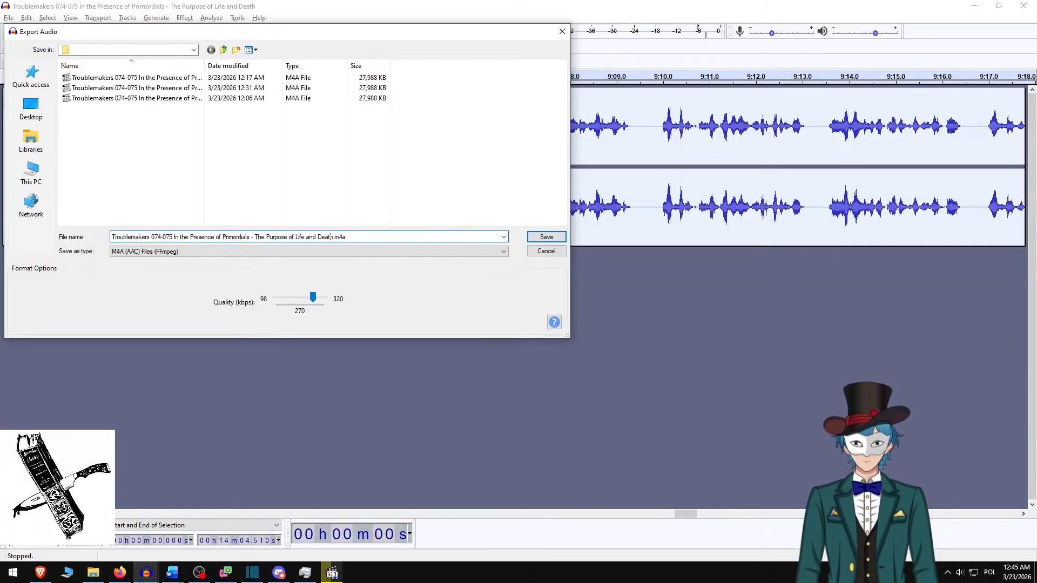
type("v4")
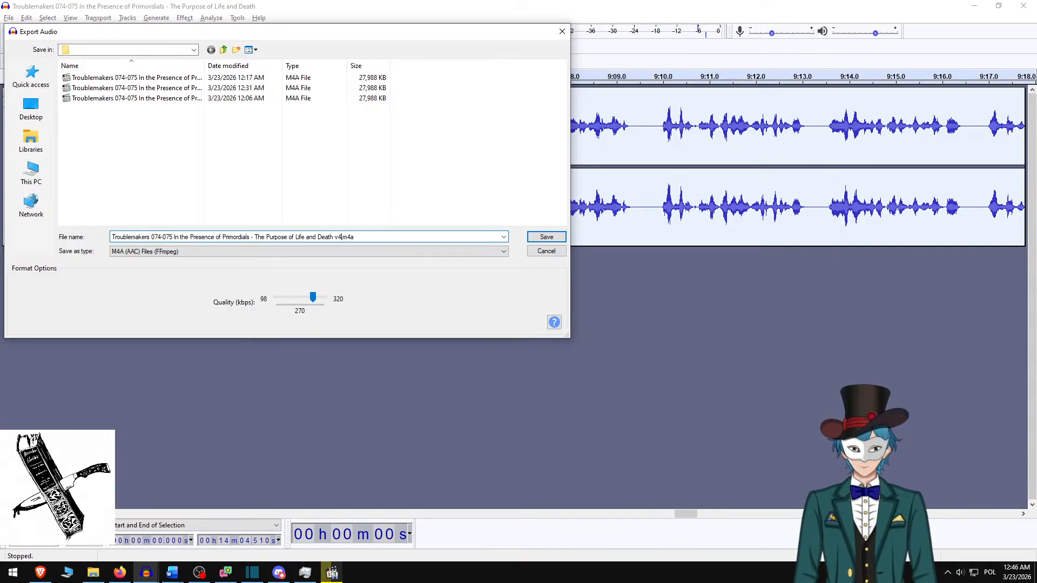
key("Return")
key("Return")
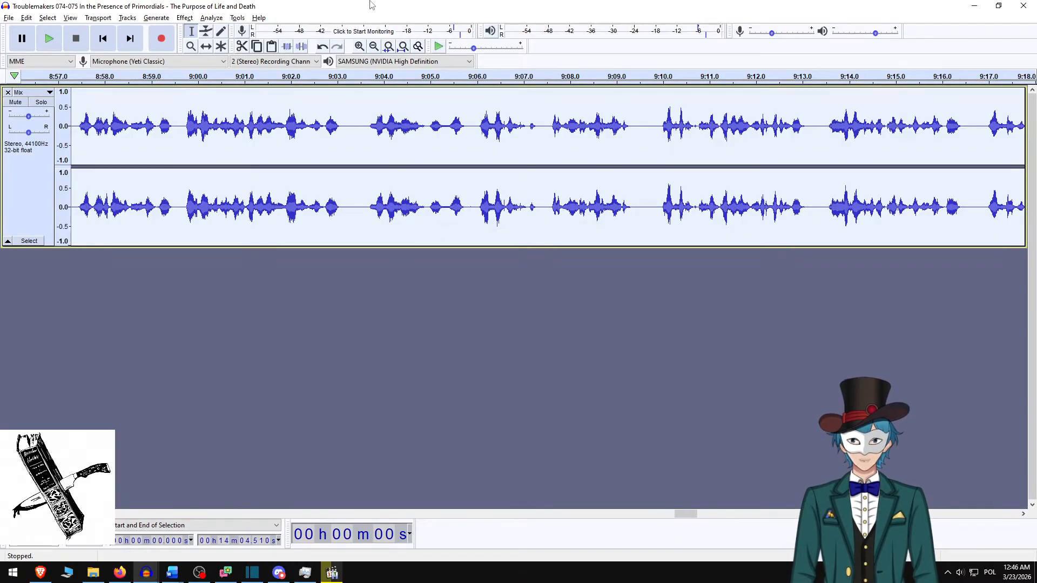
- Switch to Shotcut and save the Troublemakers 074-075 project
key("alt+Tab")
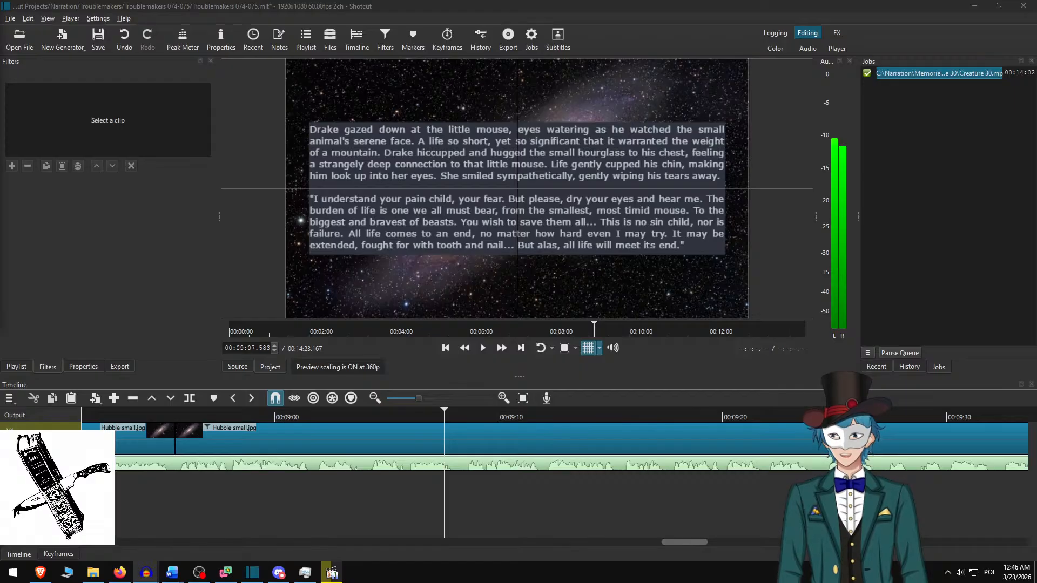
left_click(455, 5)
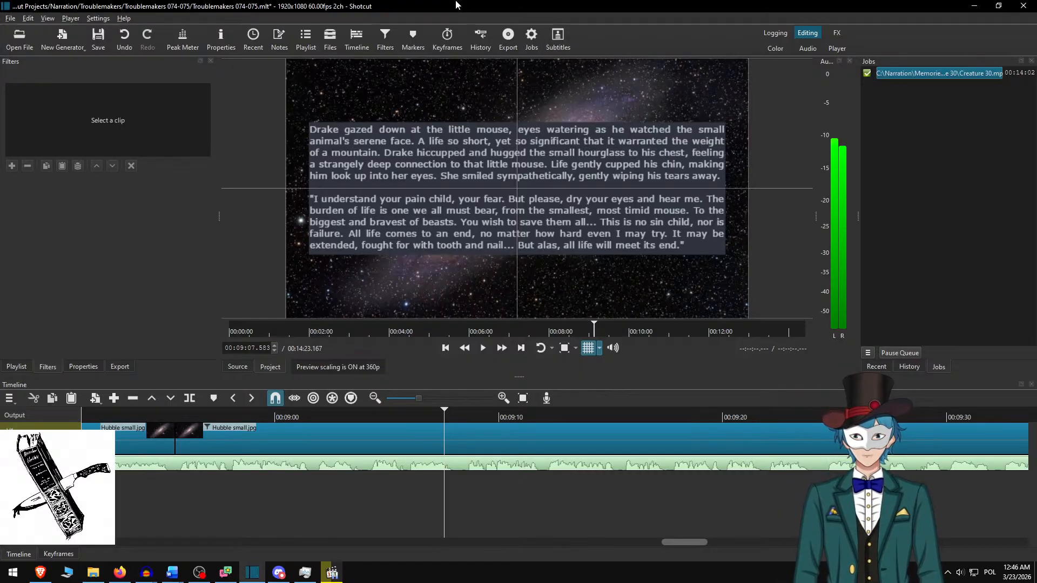
key("ctrl+s")
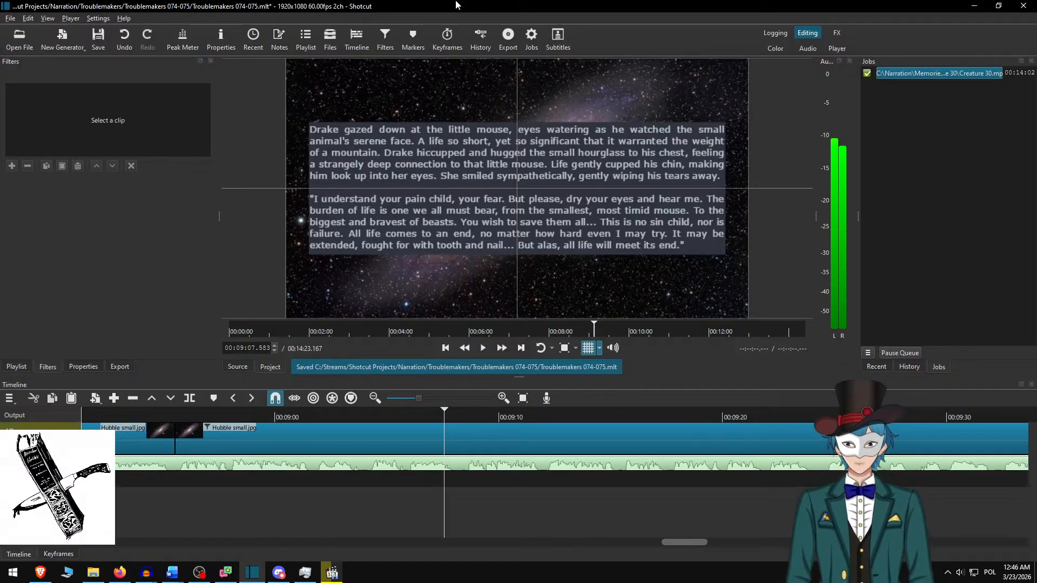
- Open the exported v4 M4A file and place it on a new audio track beneath the v3 audio
key("ctrl+o")
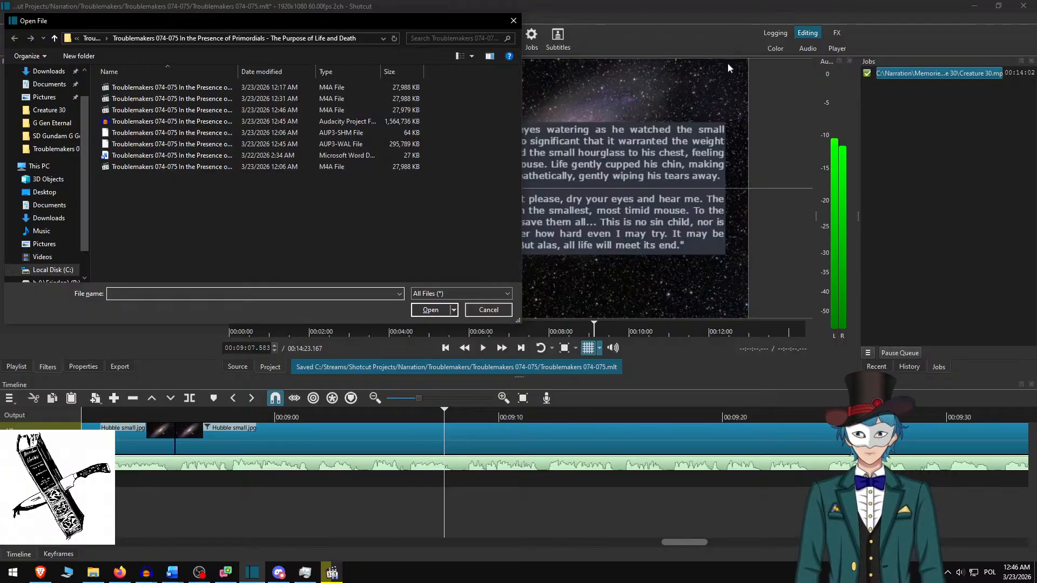
double_click(153, 109)
left_click_drag(250, 156, 525, 482)
right_click(476, 478)
left_click(492, 295)
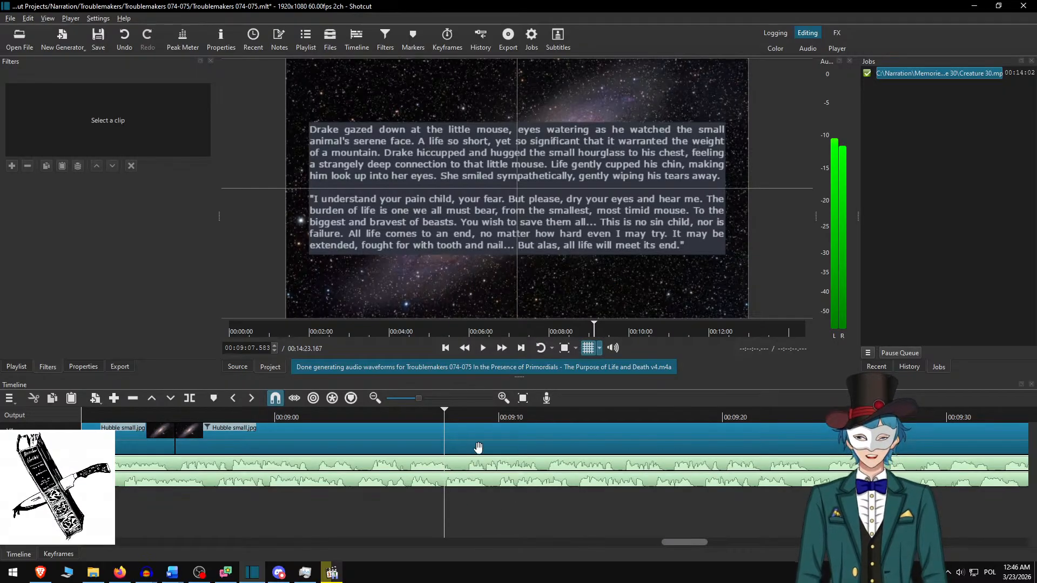
- Compare how the v3 and v4 audio clips line up at the start and end of the timeline
key("End")
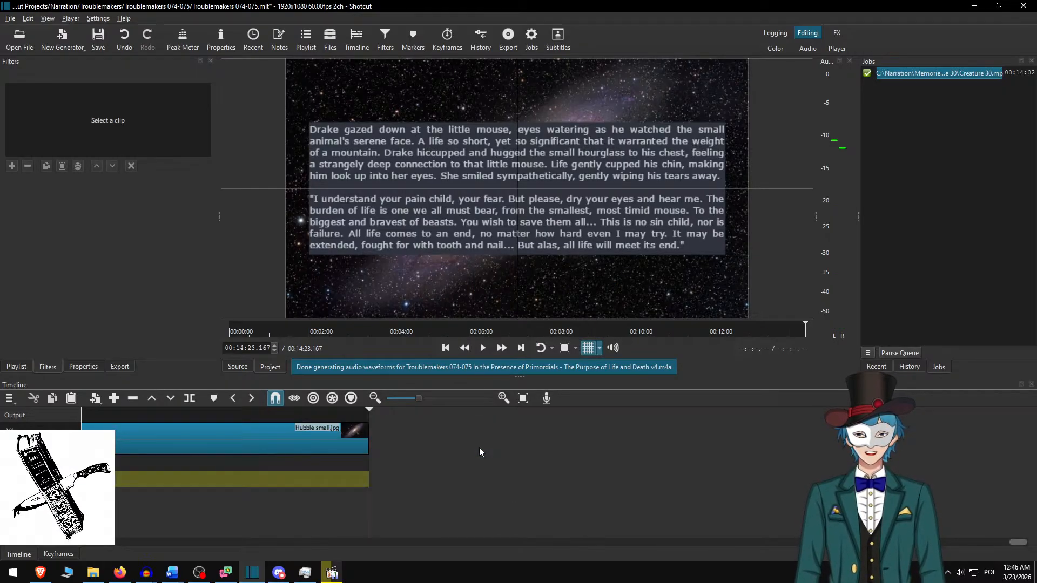
key("alt+Left")
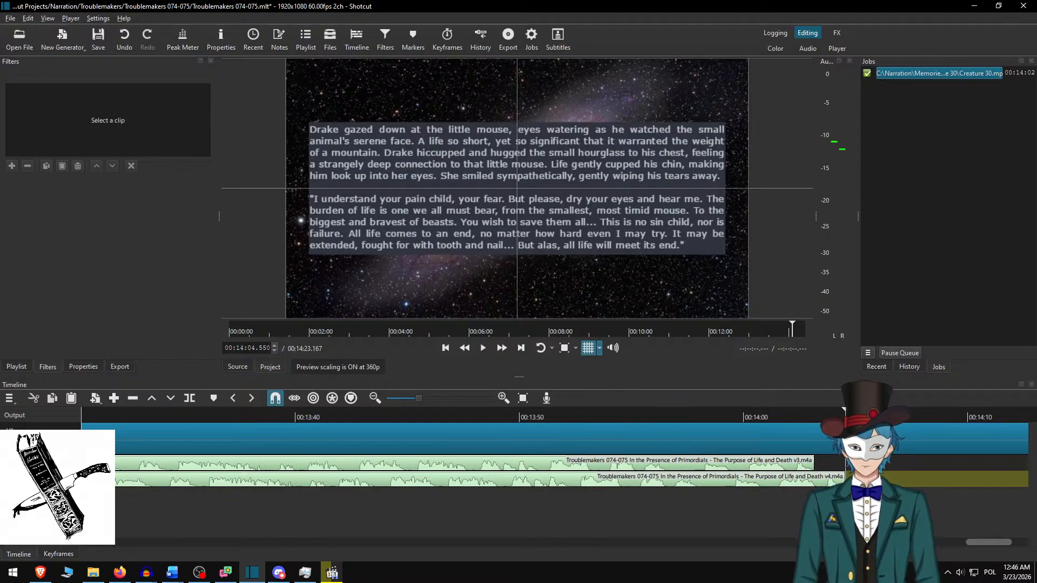
right_click(59, 461)
mouse_move(103, 493)
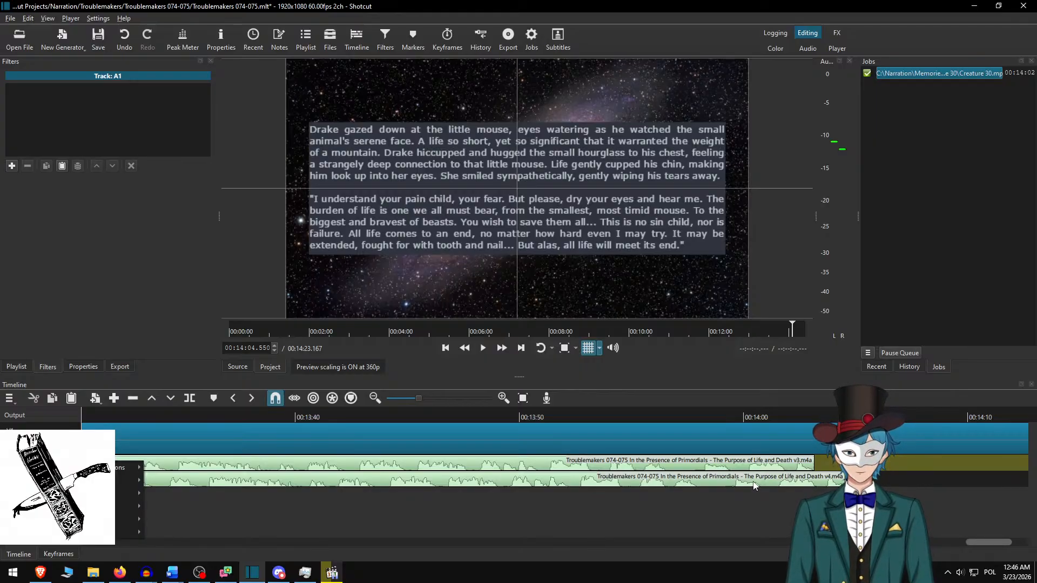
left_click(671, 482)
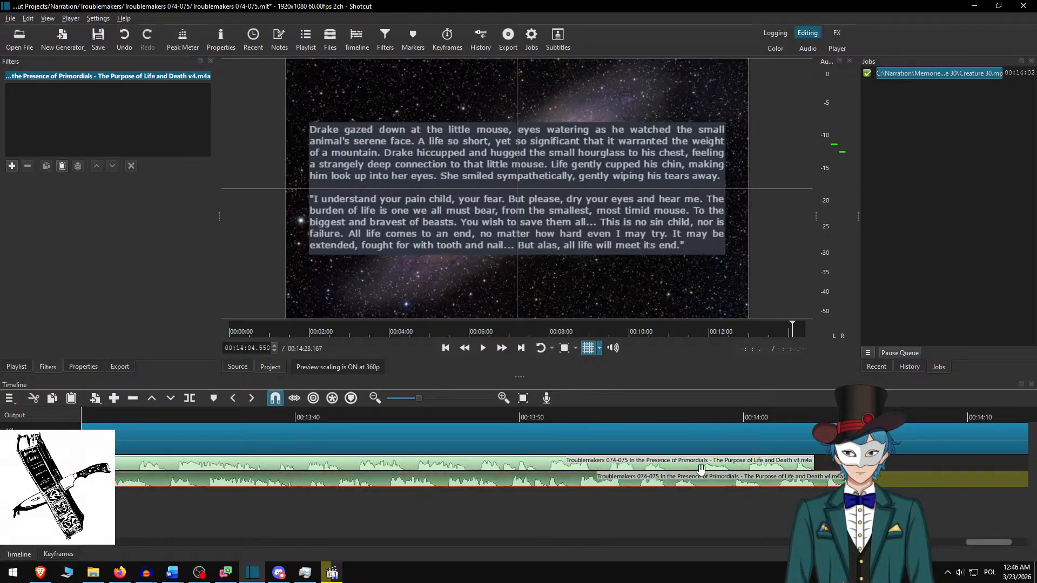
key("Home")
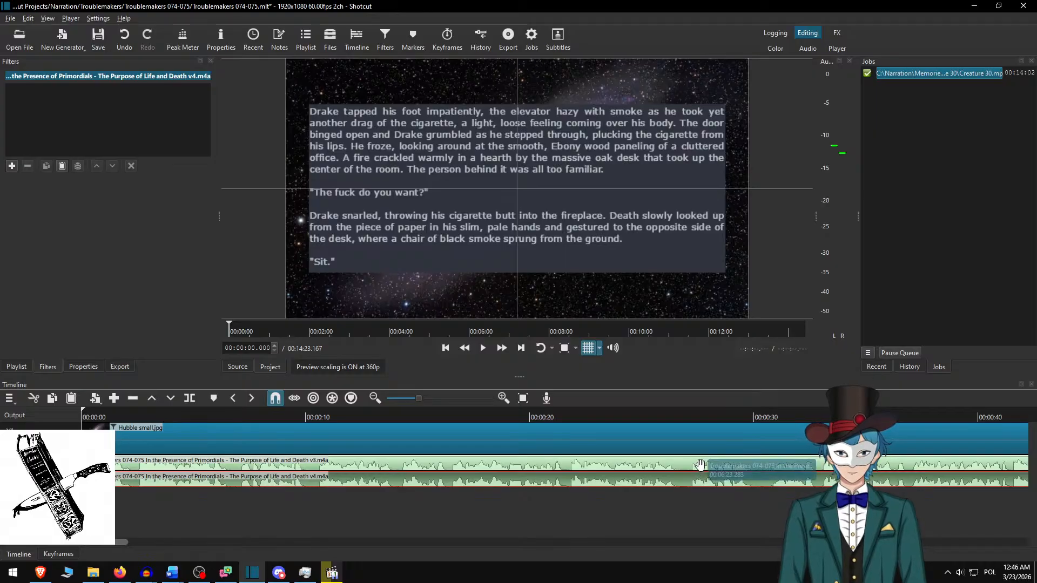
key("End")
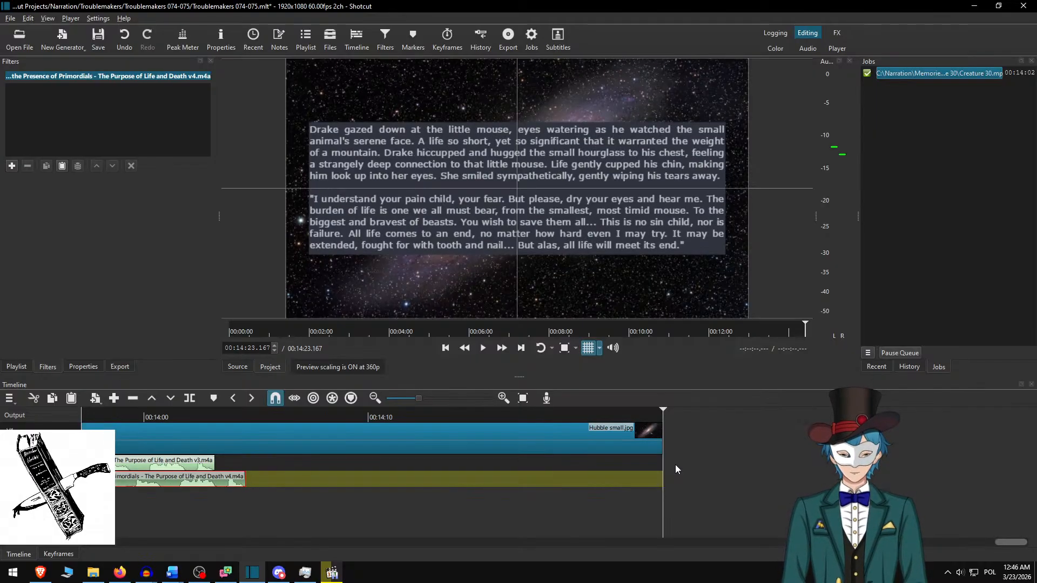
- Go back to the clip transition at 00:08:55.567 and play a short stretch to check the two audio tracks together
key("Up")
key("Up")
key("Up")
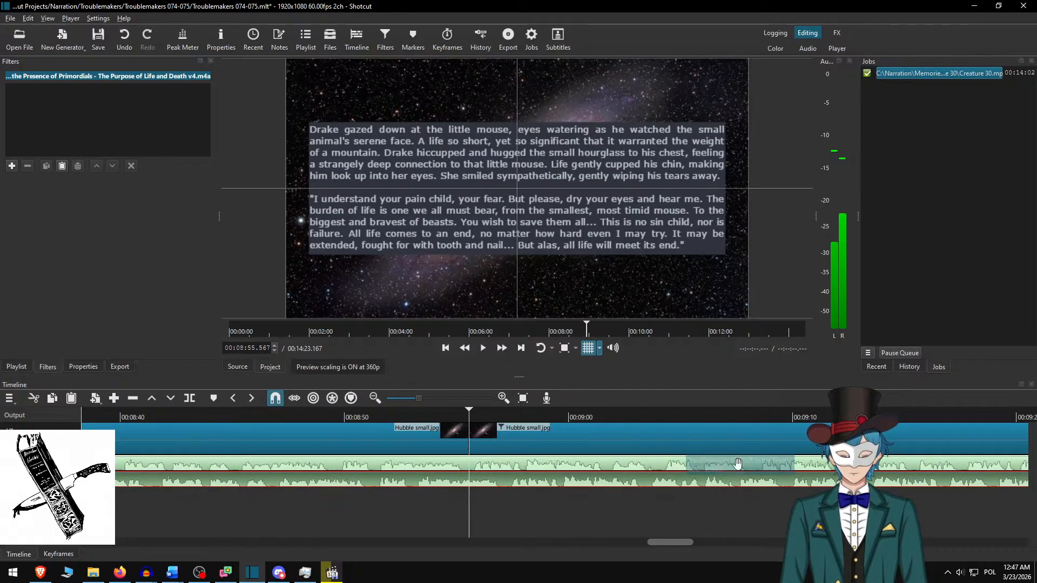
scroll(348, 473, "left", 5)
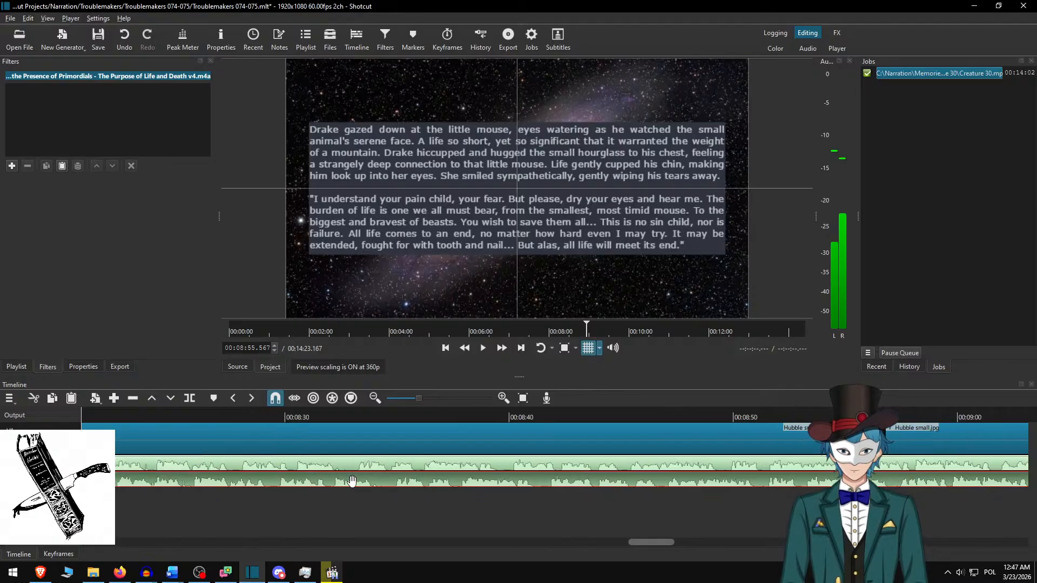
scroll(397, 471, "right", 5)
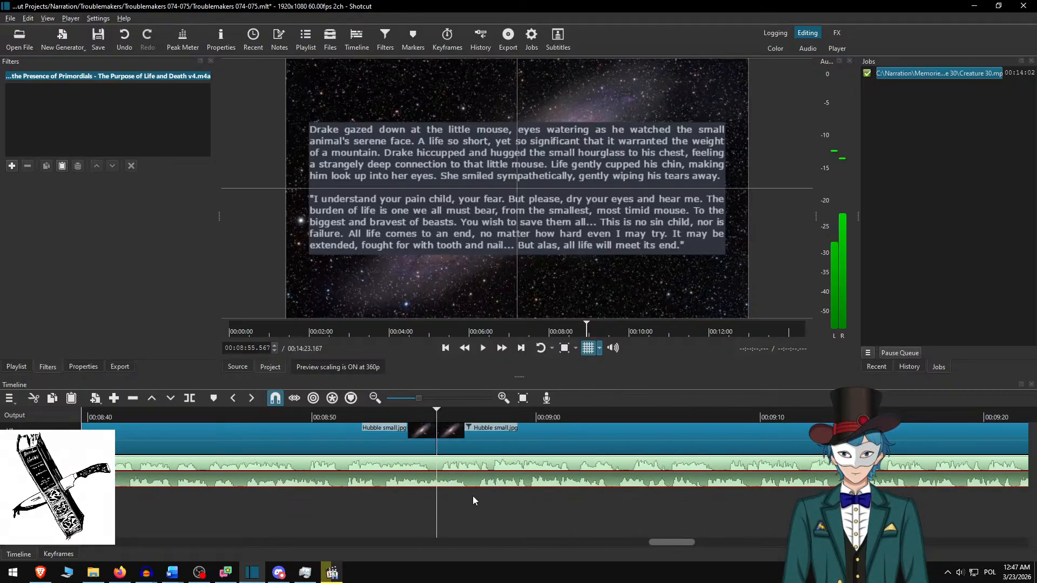
key("space")
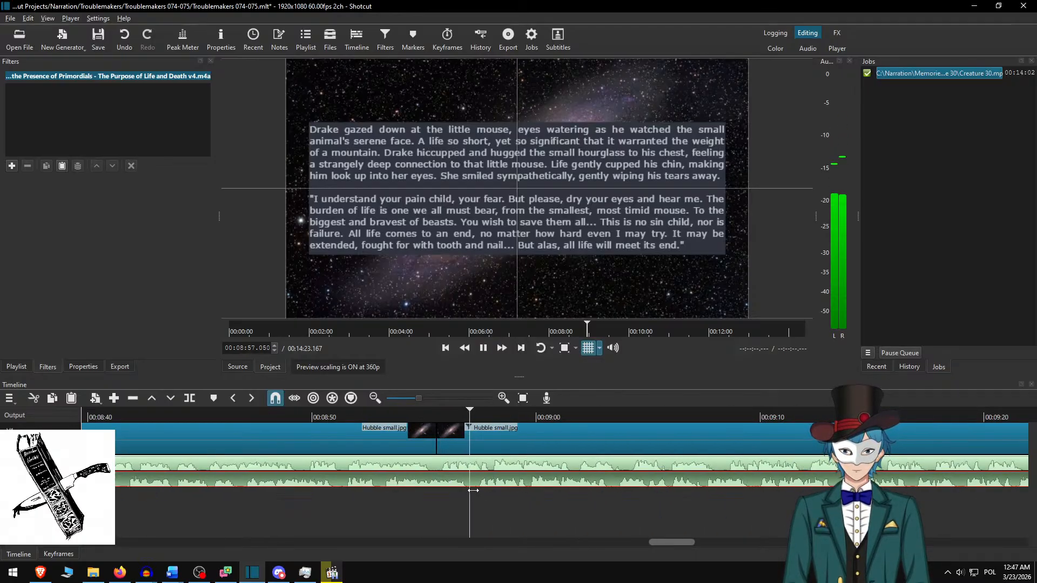
key("space")
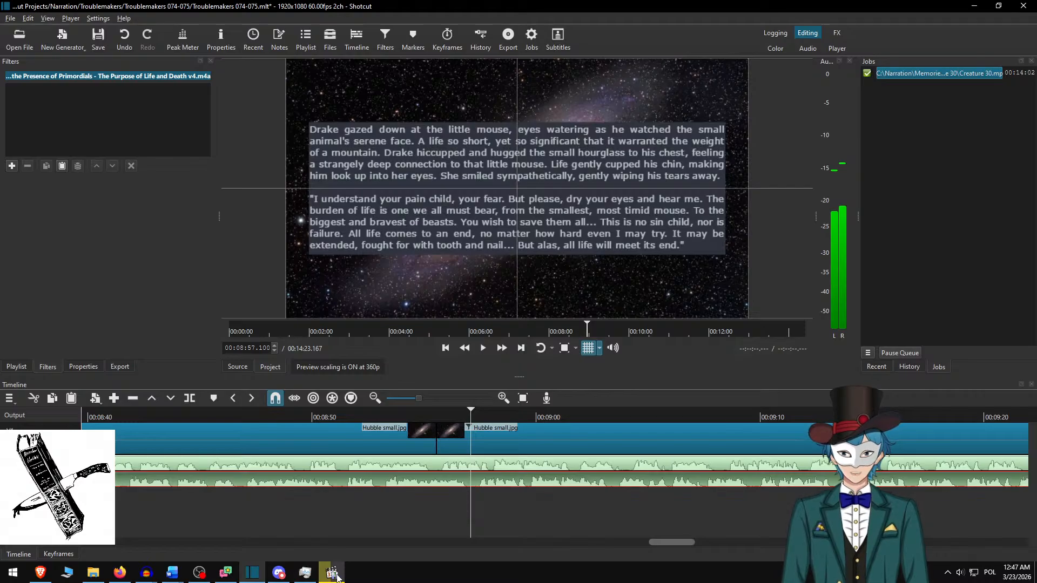
- Split the v4 audio clip at 00:06:23.283, in line with the existing cut in the v3 audio
scroll(432, 497, "left", 7)
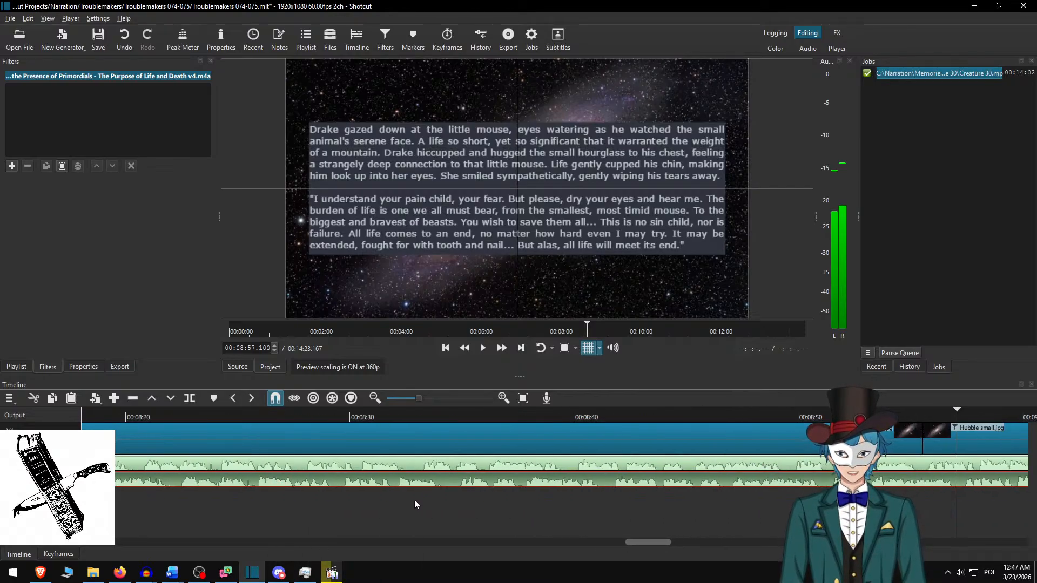
scroll(413, 499, "left", 10)
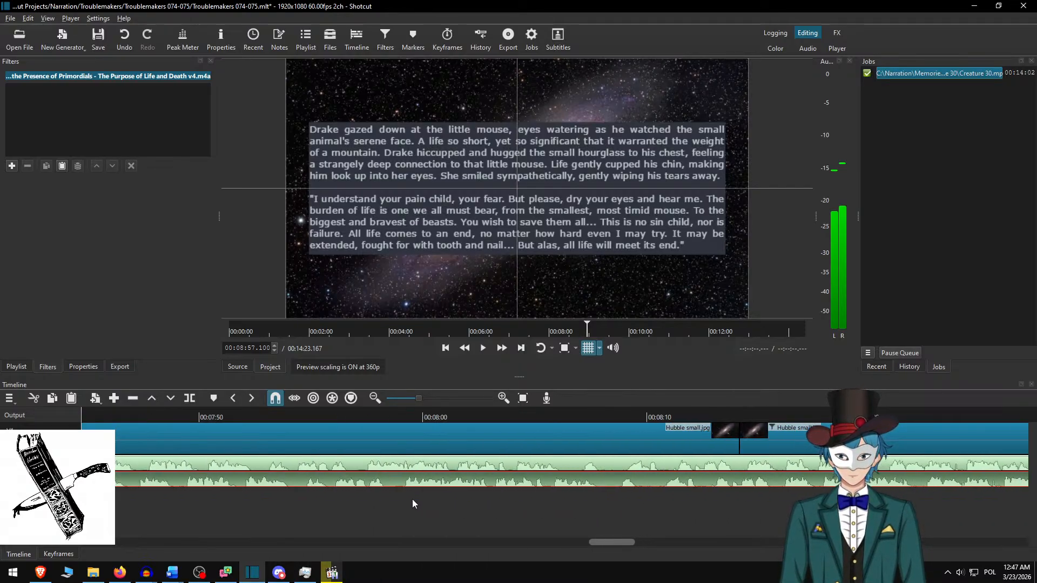
scroll(413, 499, "left", 1)
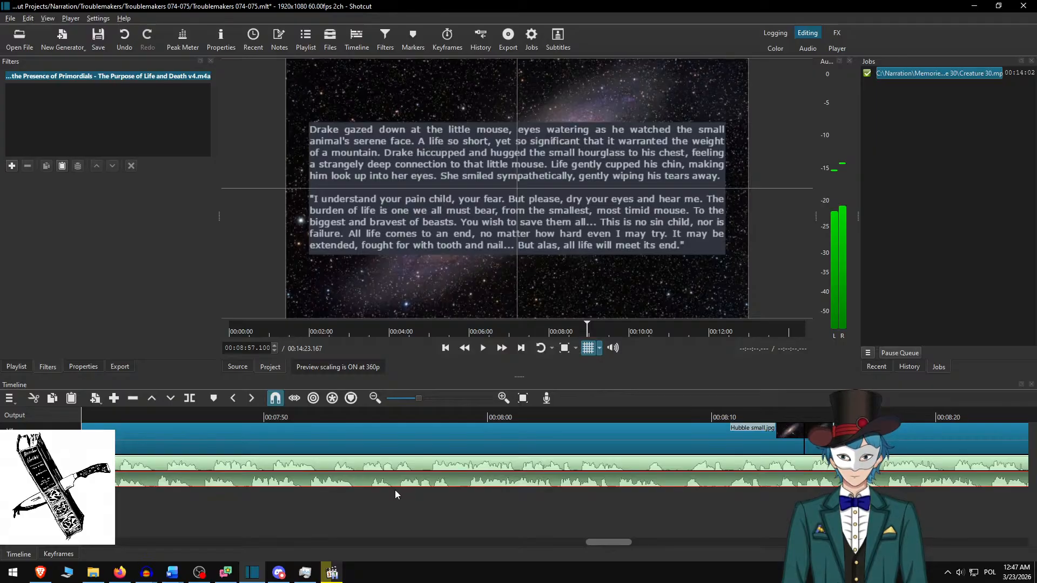
scroll(395, 494, "left", 10)
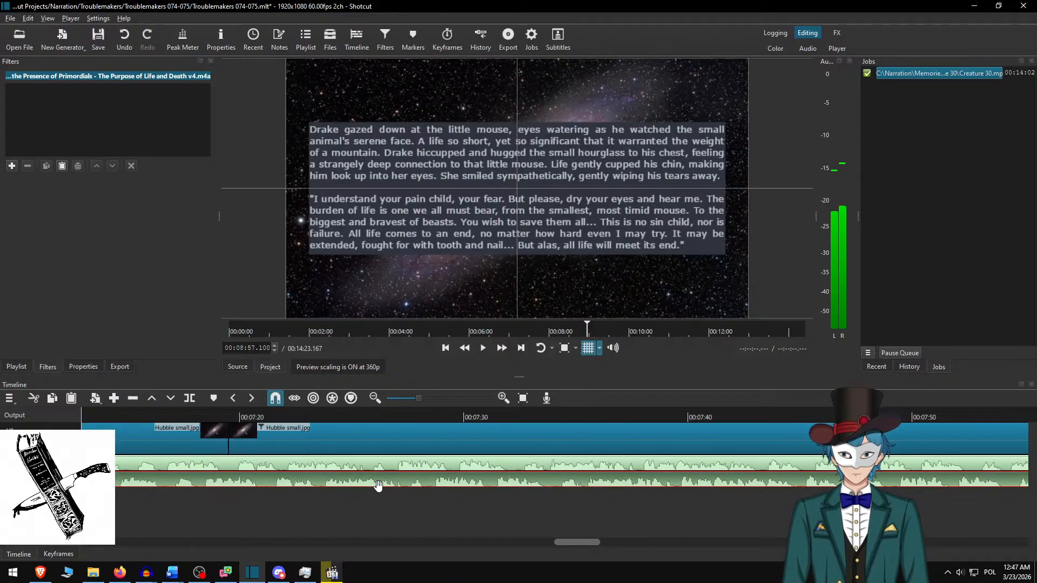
scroll(378, 485, "left", 6)
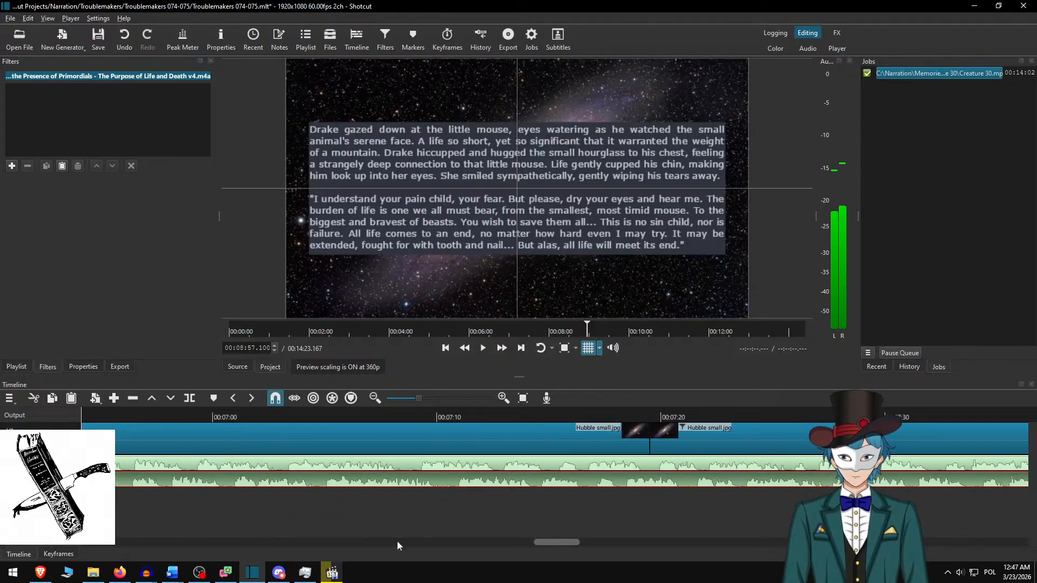
left_click_drag(545, 548, 494, 549)
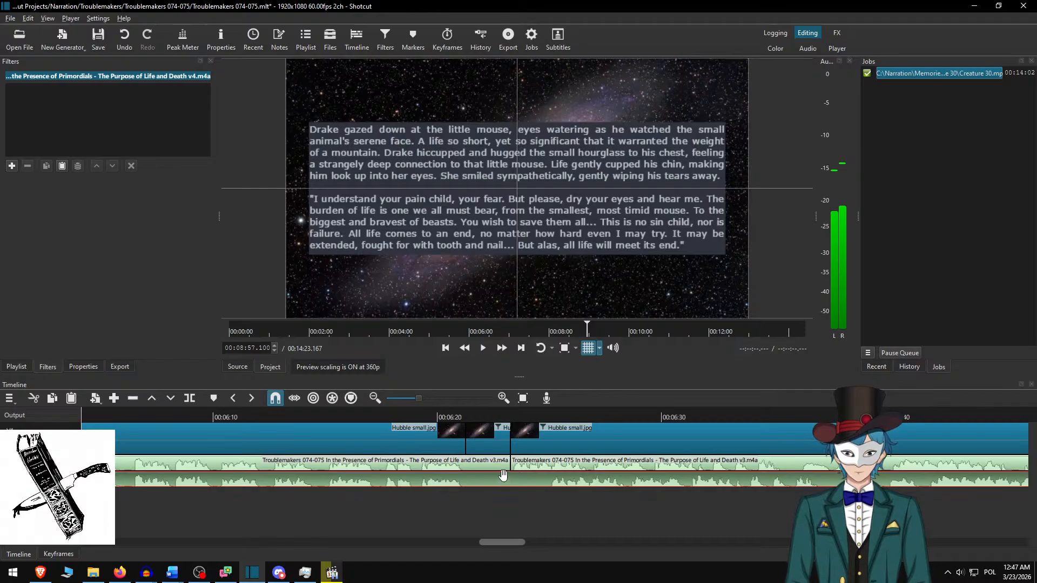
left_click(512, 419)
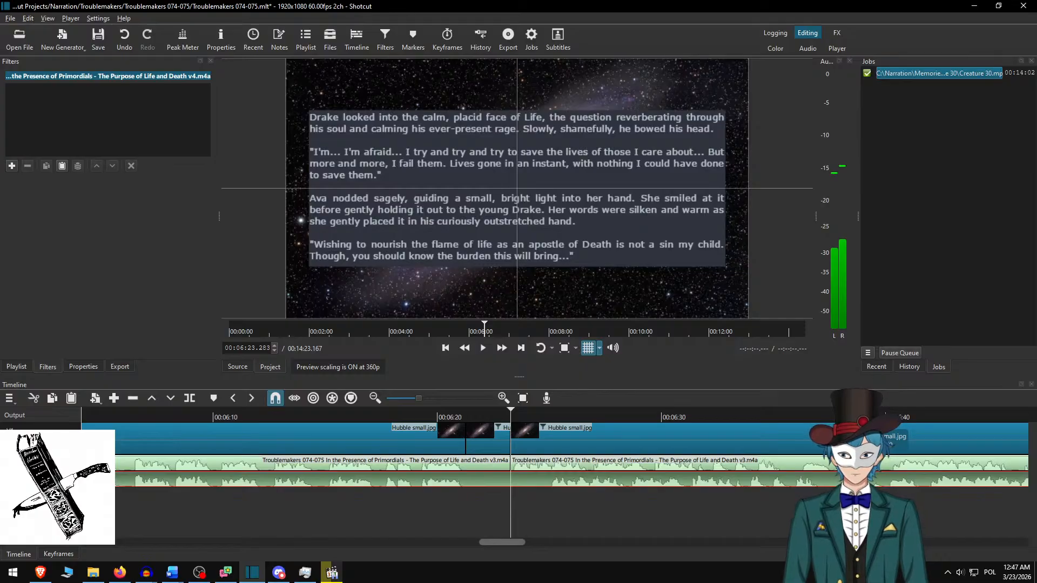
key("s")
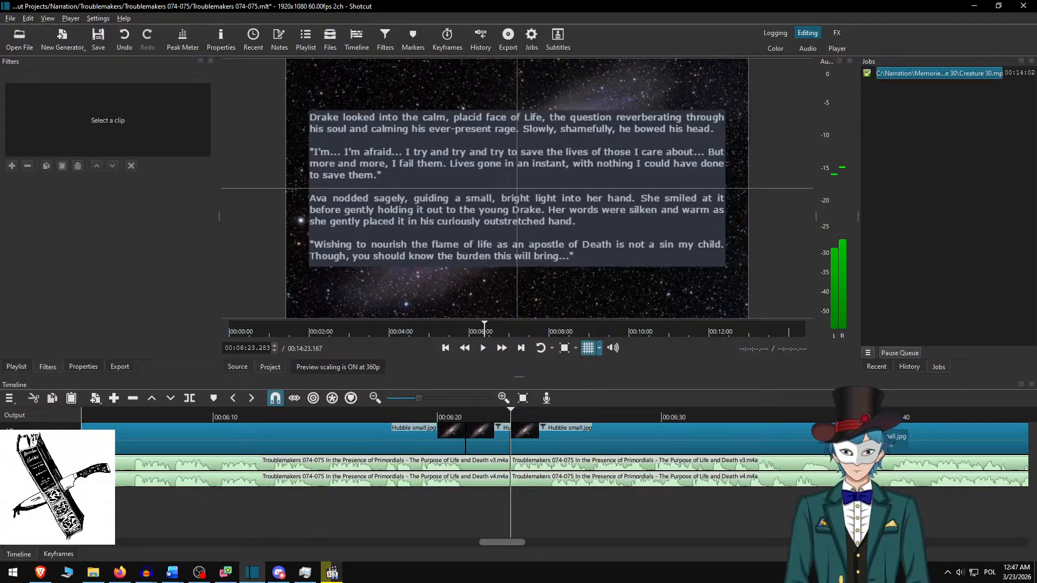
- Split the v4 audio at 00:06:24.967, ripple delete the section between 00:06:23.283 and that cut, and play a short stretch to check it
key("space")
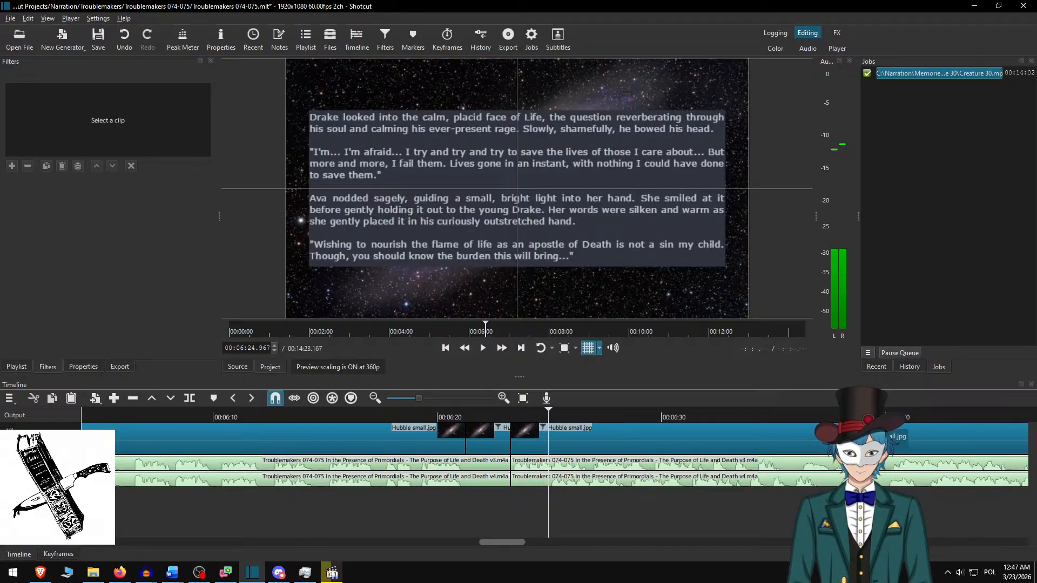
scroll(510, 482, "up", 2)
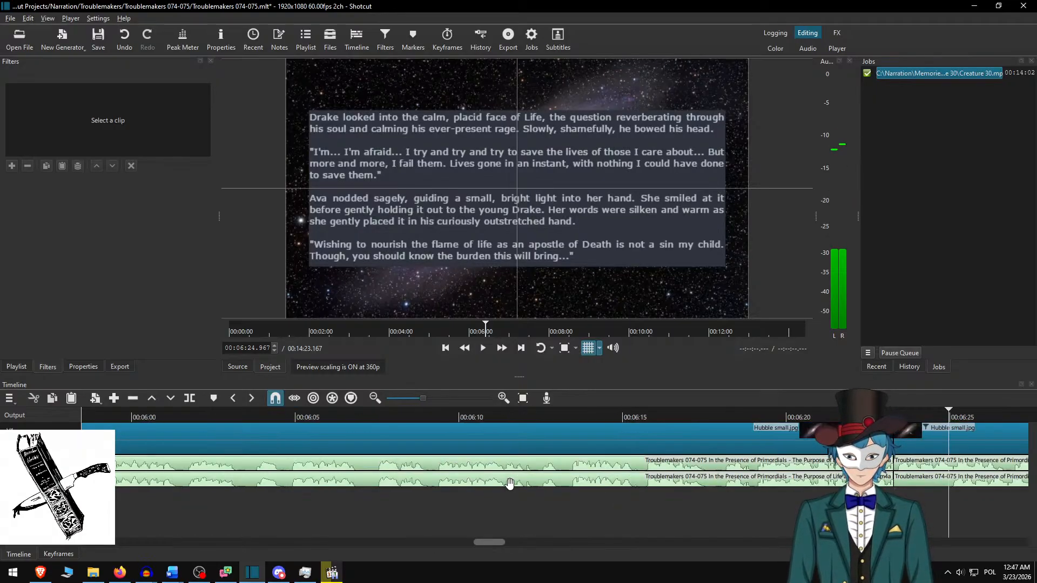
scroll(510, 482, "up", 3)
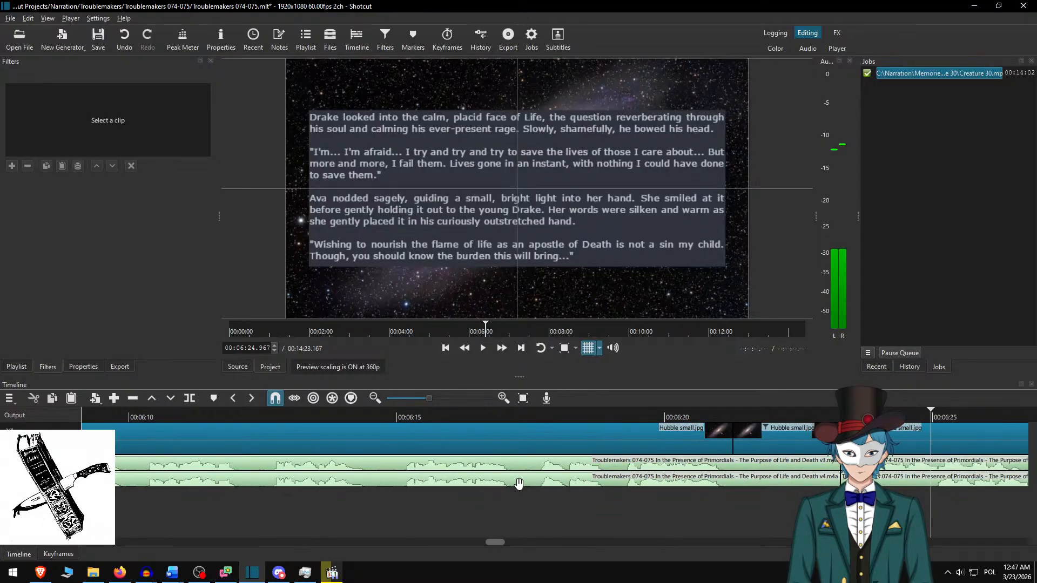
scroll(615, 506, "down", 5)
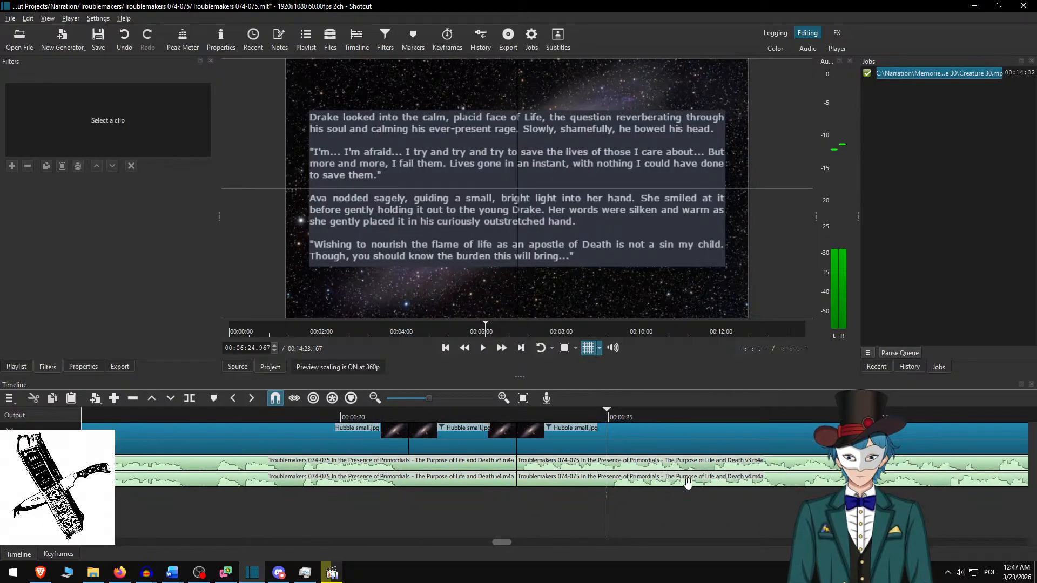
key("s")
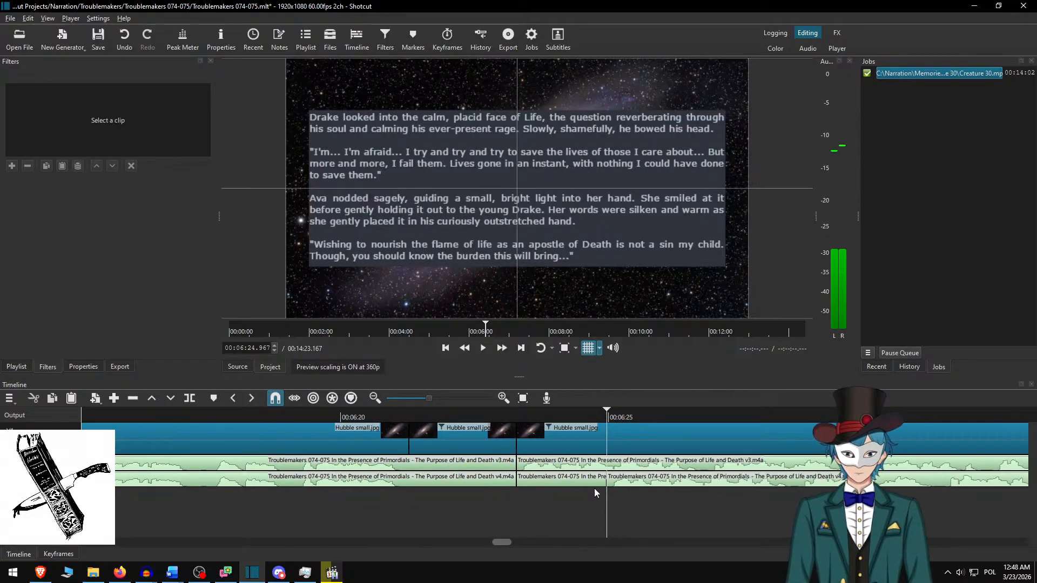
right_click(579, 476)
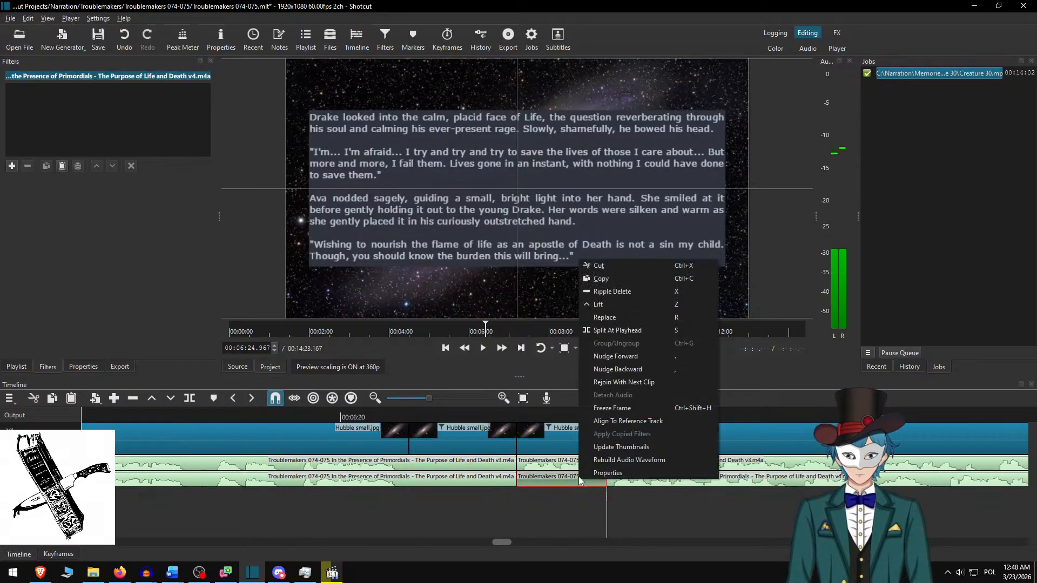
left_click(628, 291)
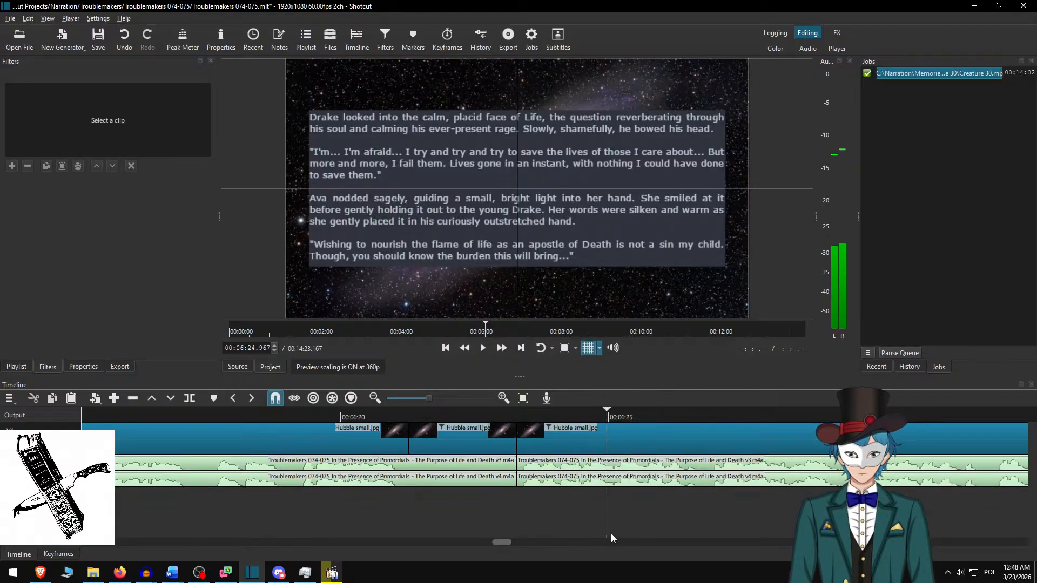
key("space")
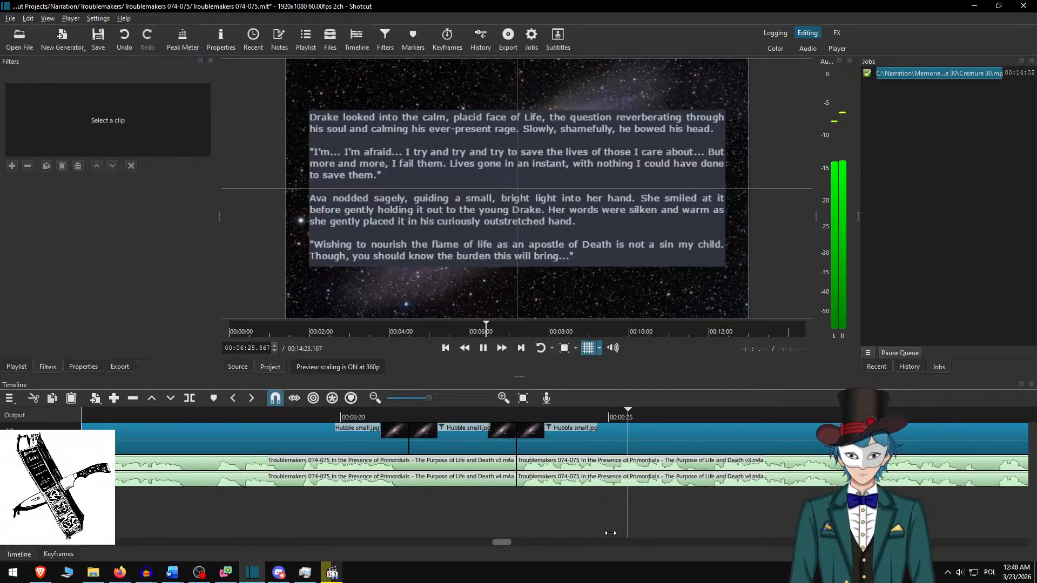
key("space")
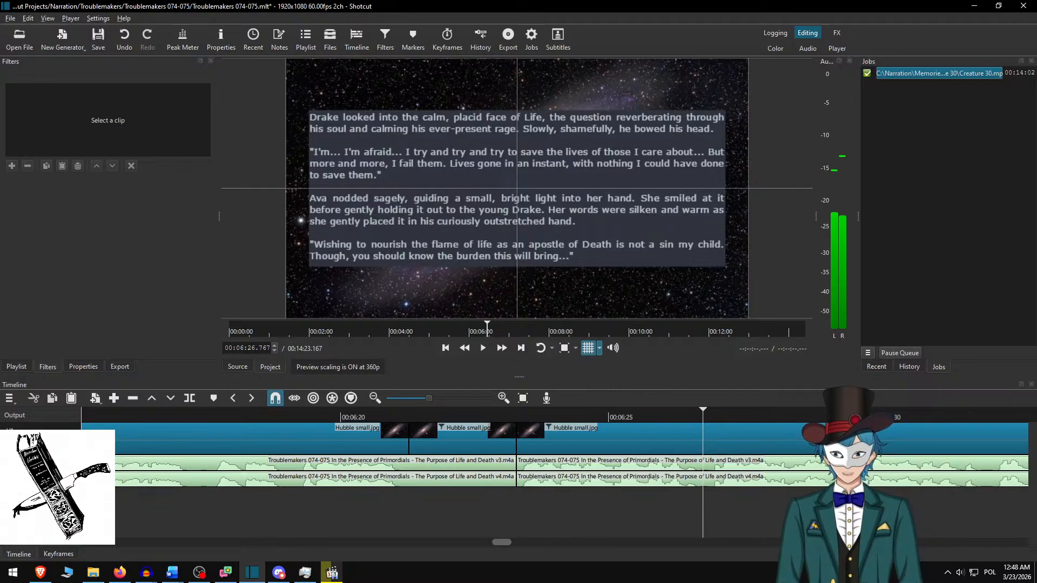
- Check the ends of the v3 and v4 audio and remove track A1 holding the v3 audio
right_click(59, 461)
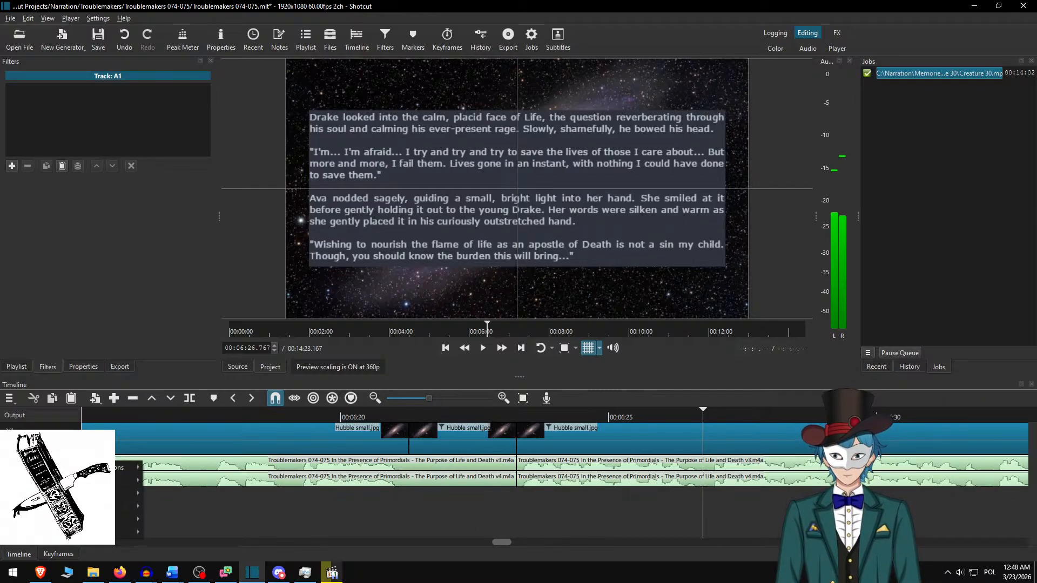
key("Escape")
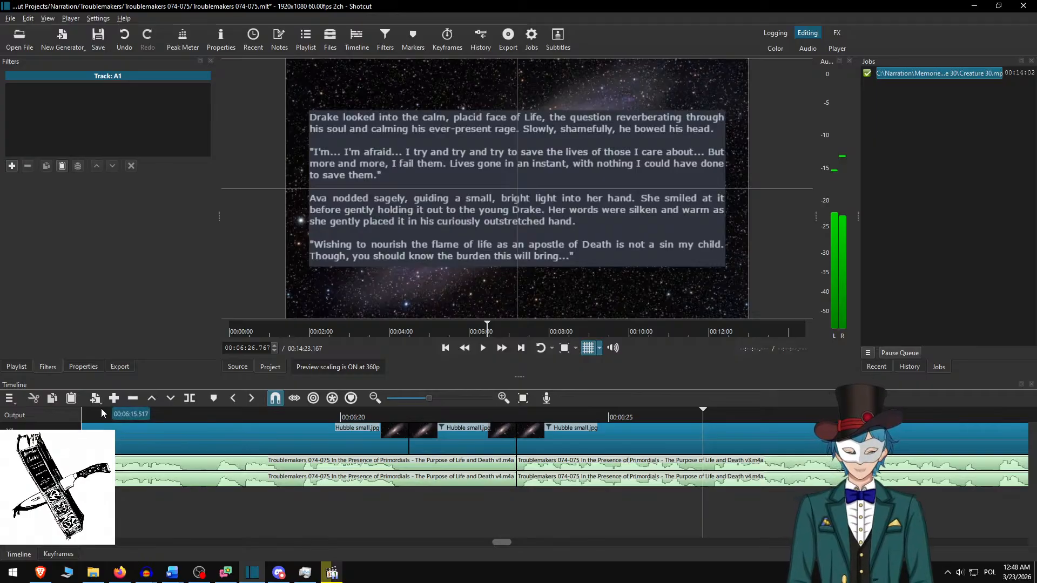
key("End")
key("alt+Left")
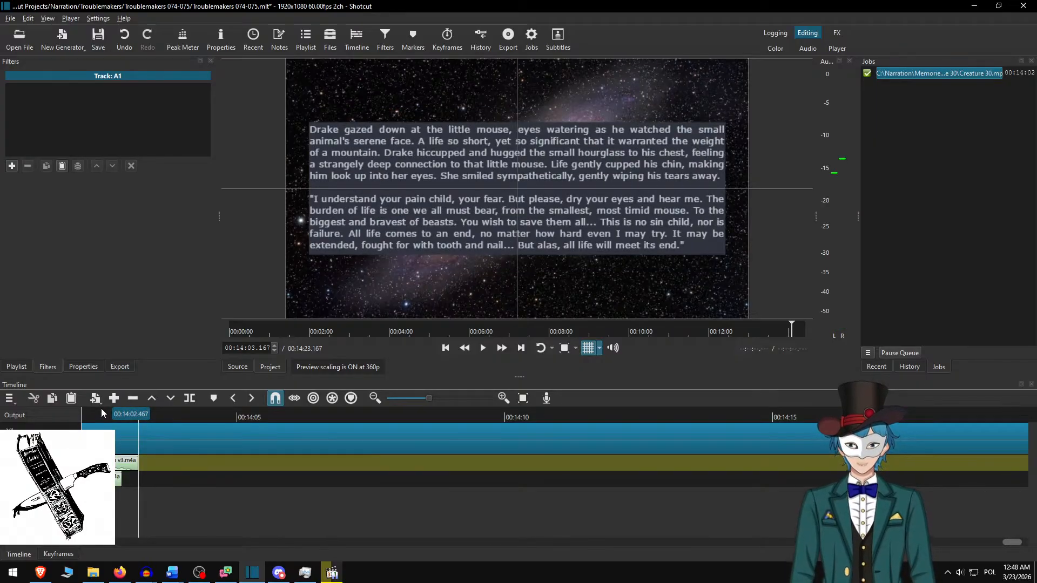
key("Home")
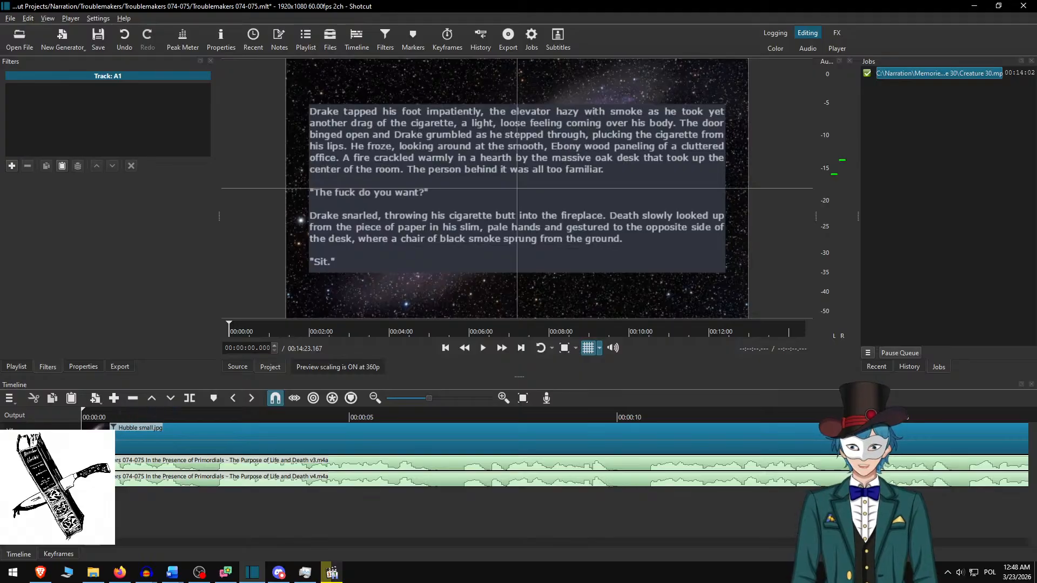
right_click(58, 461)
mouse_move(122, 472)
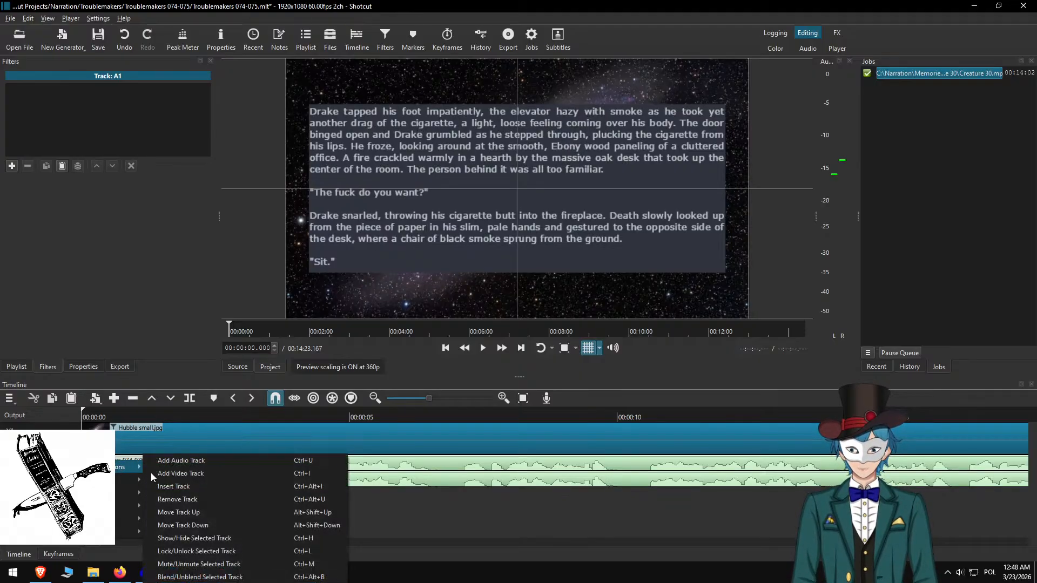
left_click(203, 499)
- Trim the end of the last Hubble small.jpg clip to 00:14:22.867
key("Down")
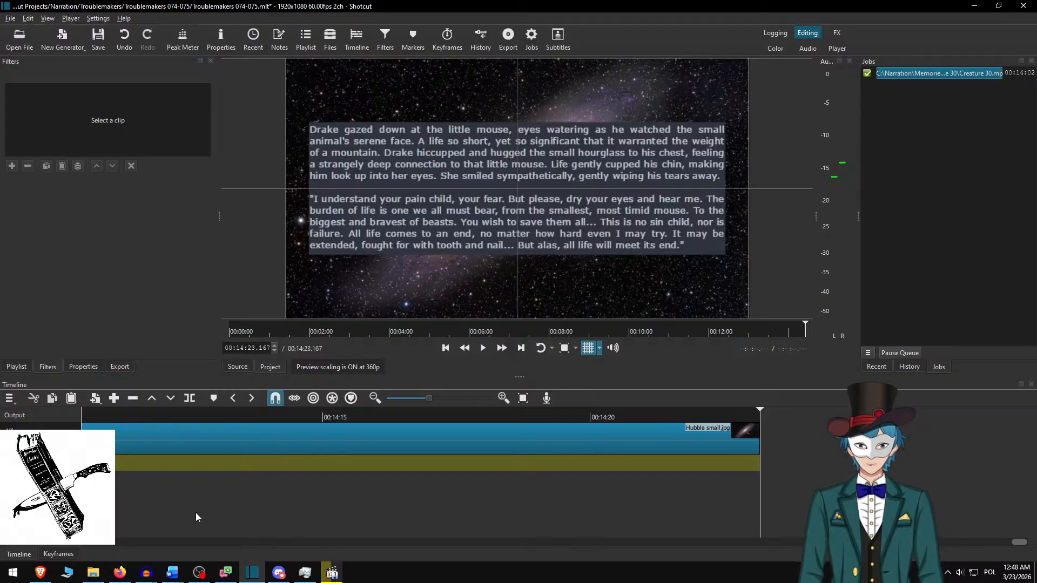
key("Down")
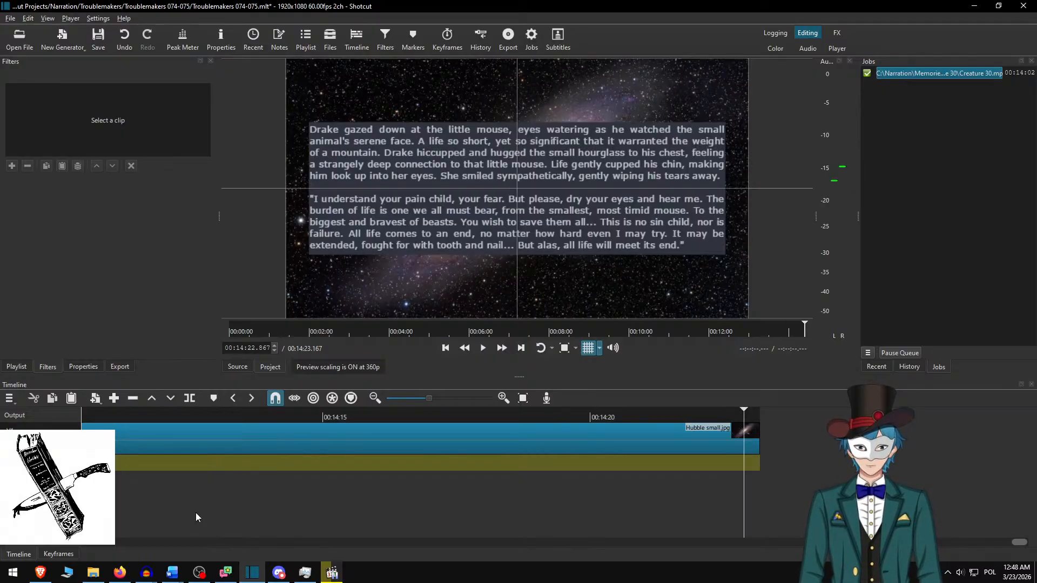
key("o")
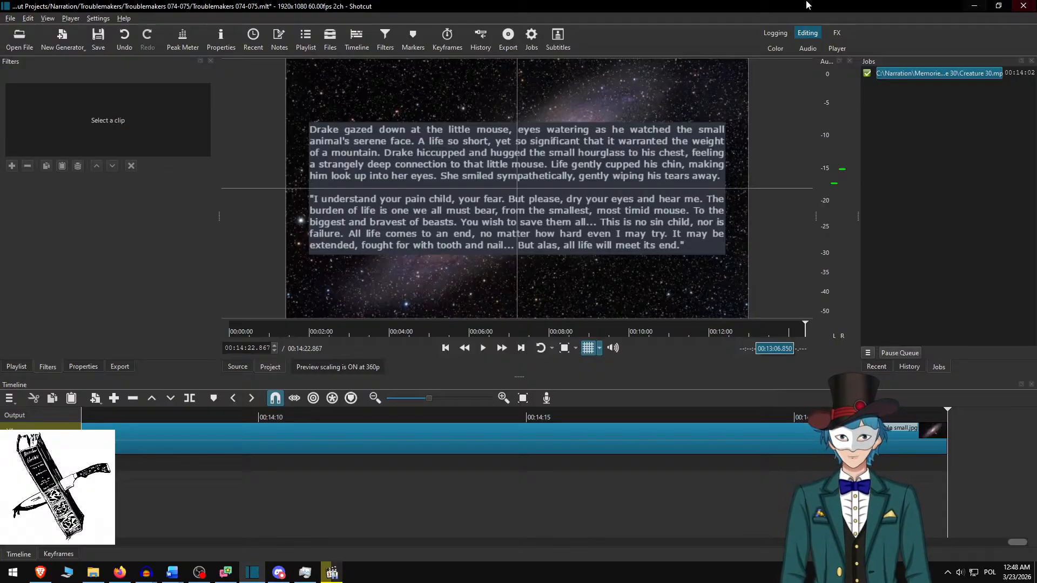
- Go back to the text transition at 00:08:55.567 and inspect the image and v4 audio clips around it
key("alt+Left")
key("alt+Left")
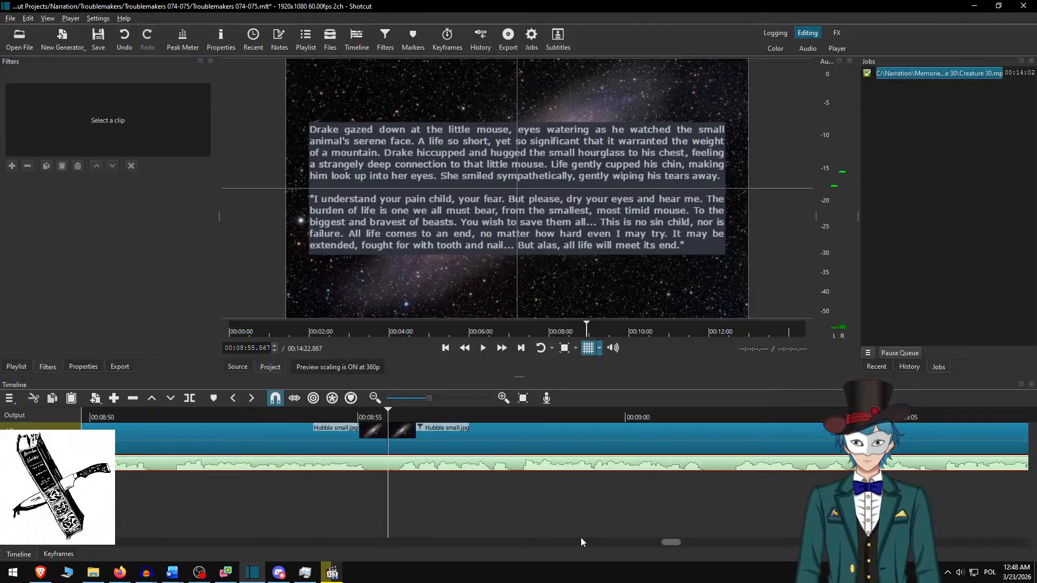
left_click(426, 432)
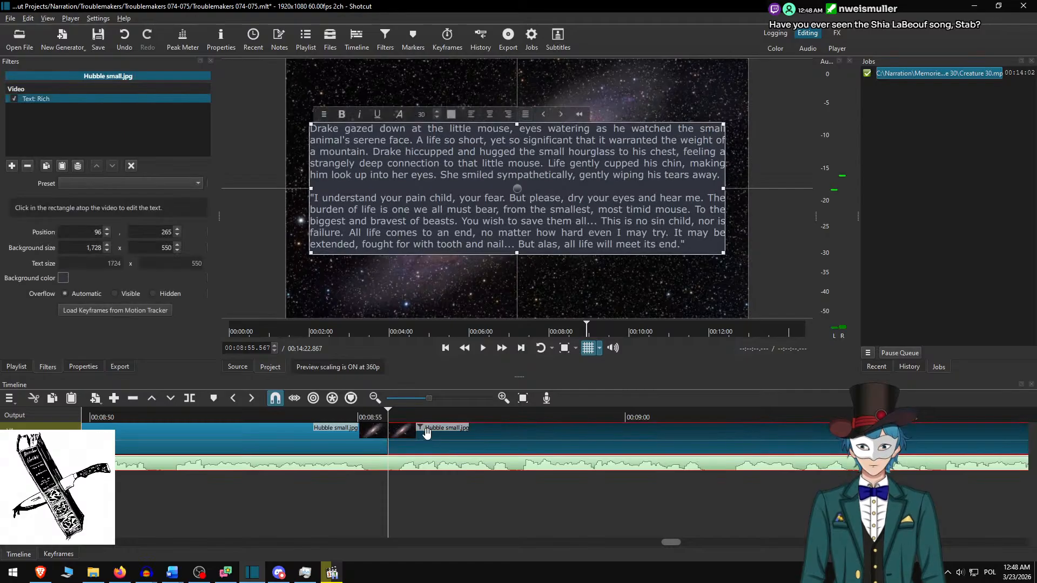
key("ctrl+d")
left_click(420, 440)
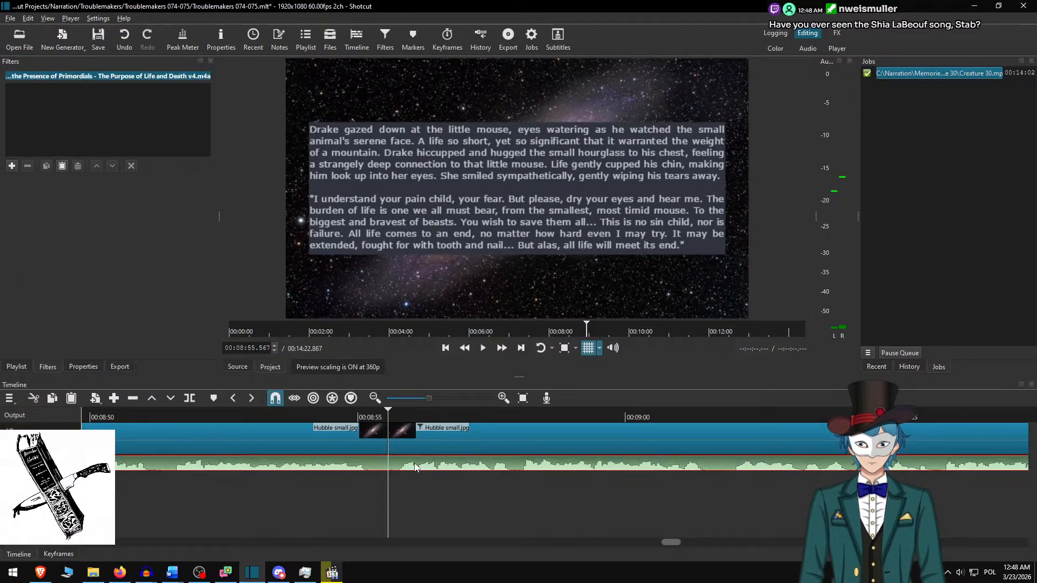
key("ctrl+d")
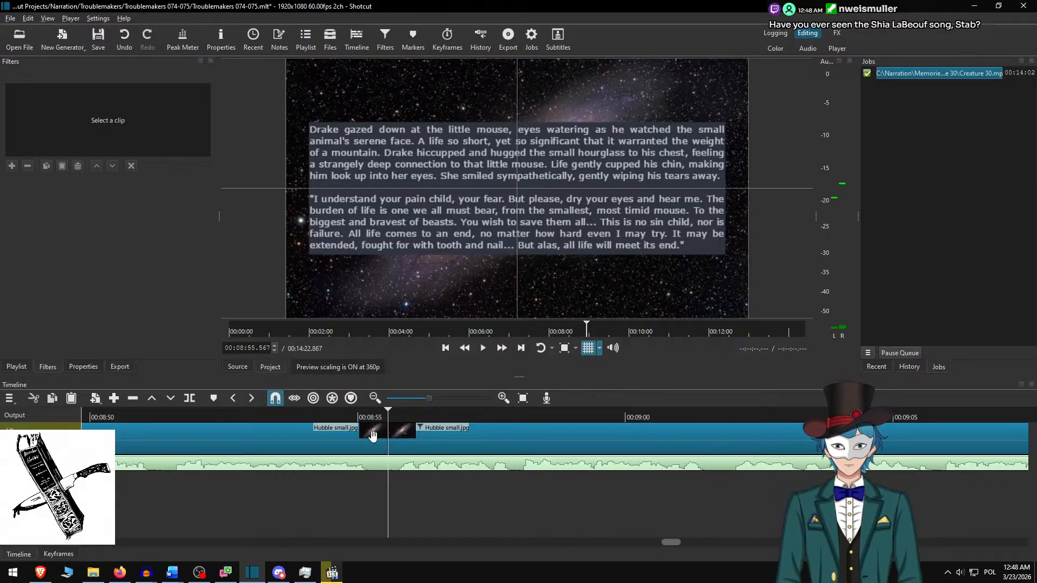
scroll(372, 435, "right", 1)
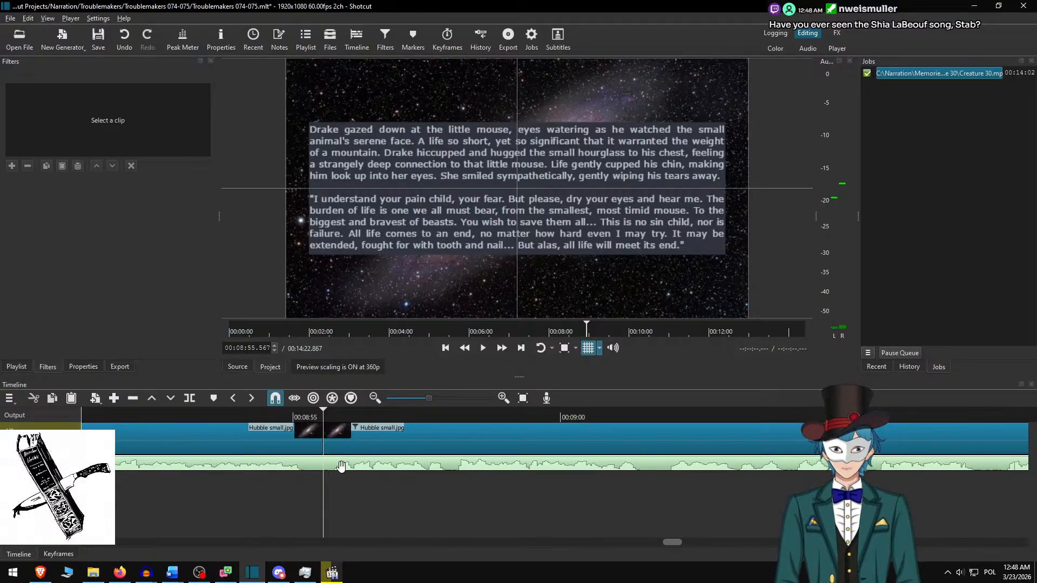
scroll(335, 462, "right", 1)
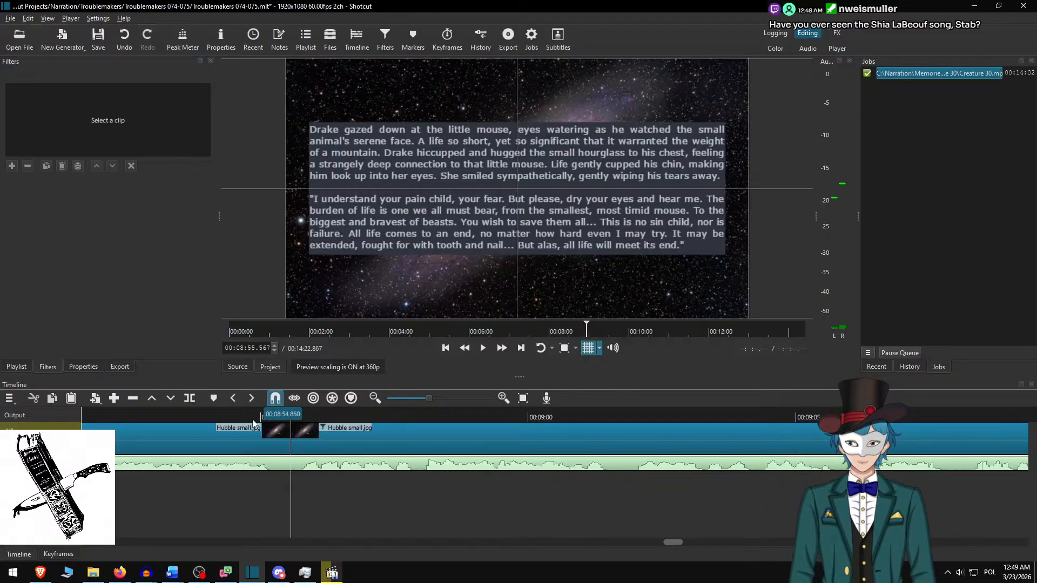
- Save the project and play across the text transition from 00:08:54.567
left_click(237, 417)
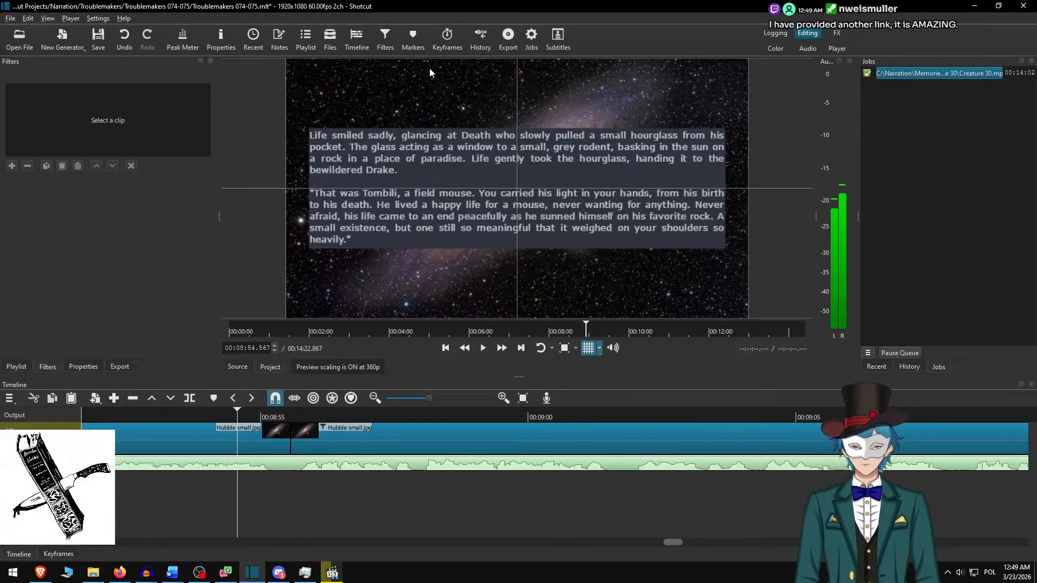
key("ctrl+s")
left_click(501, 348)
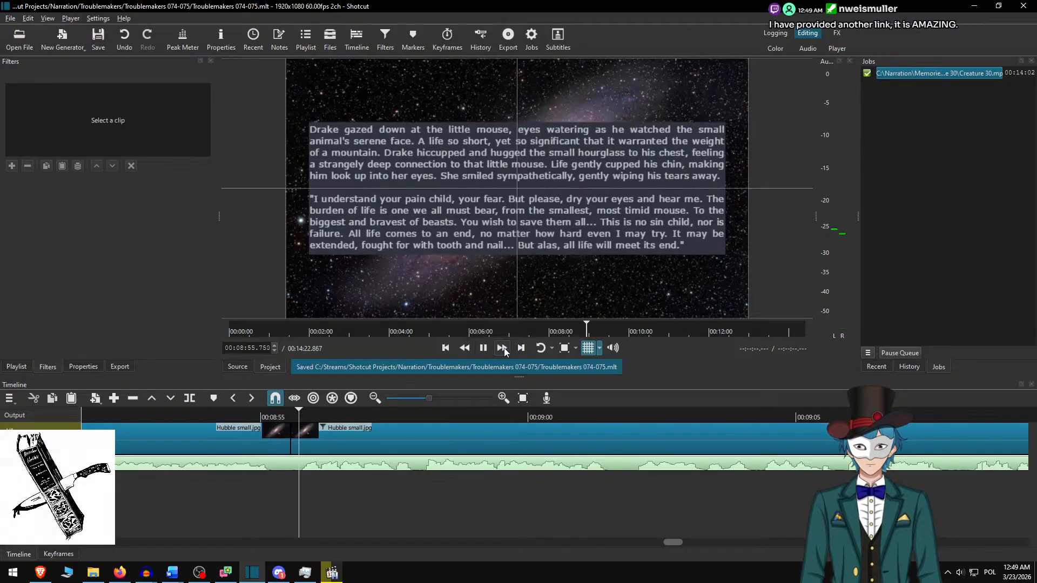
left_click(501, 348)
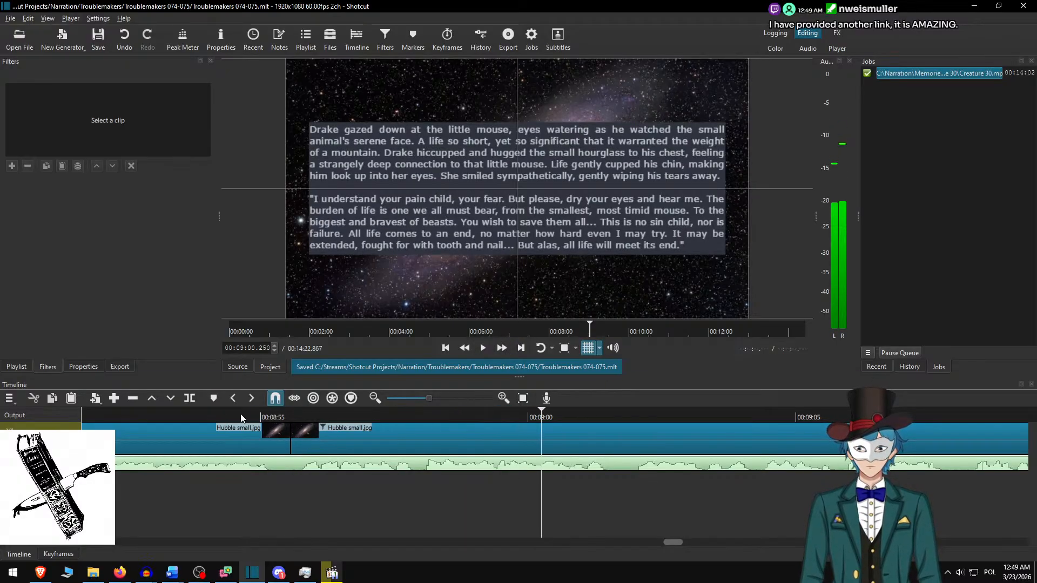
- Replay the narration from just before the 00:08:55.567 transition and split the Hubble small.jpg clip at 00:09:59.033
left_click(203, 415)
key("space")
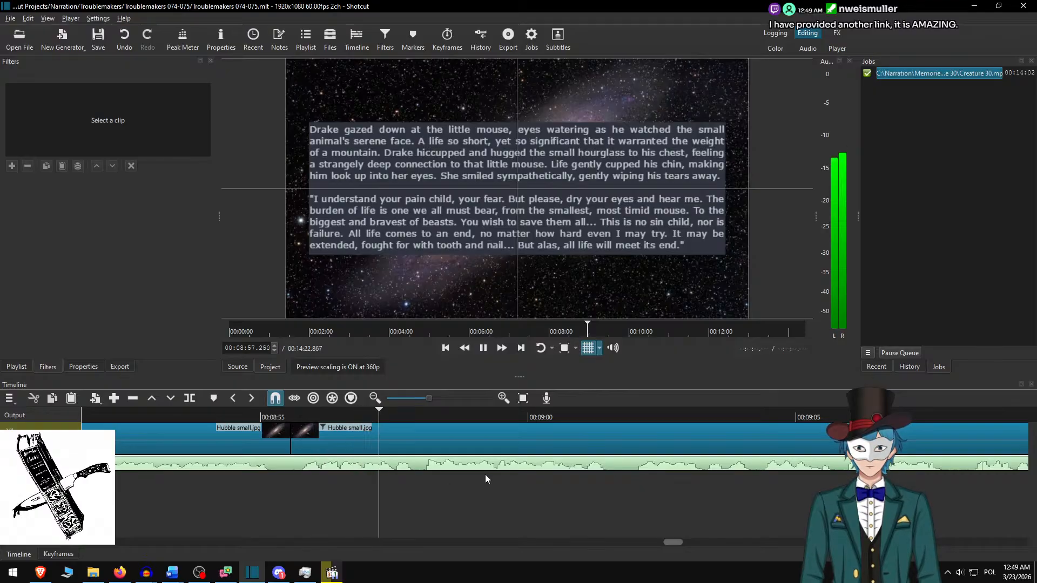
left_click(501, 348)
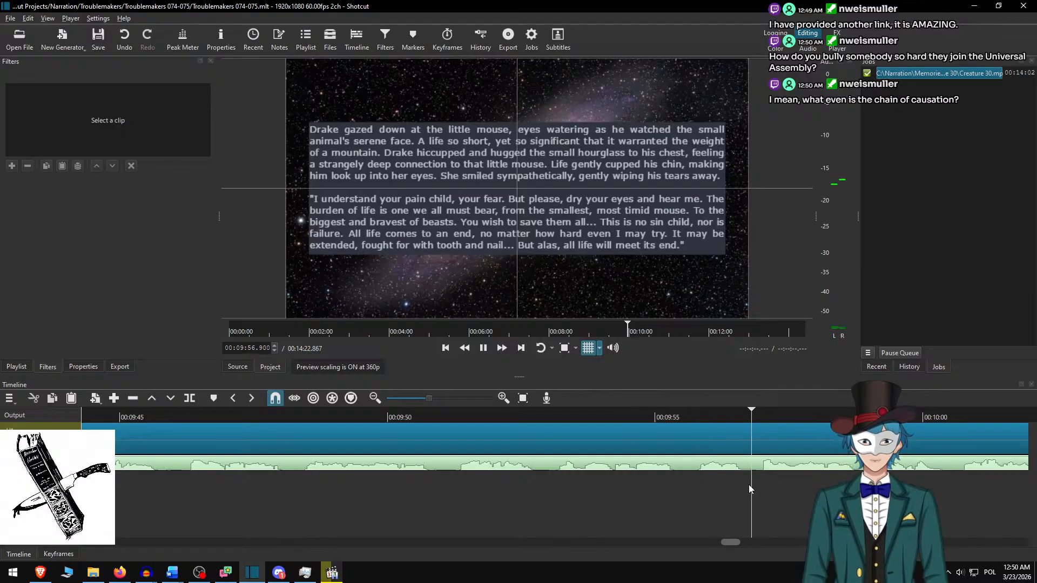
key("space")
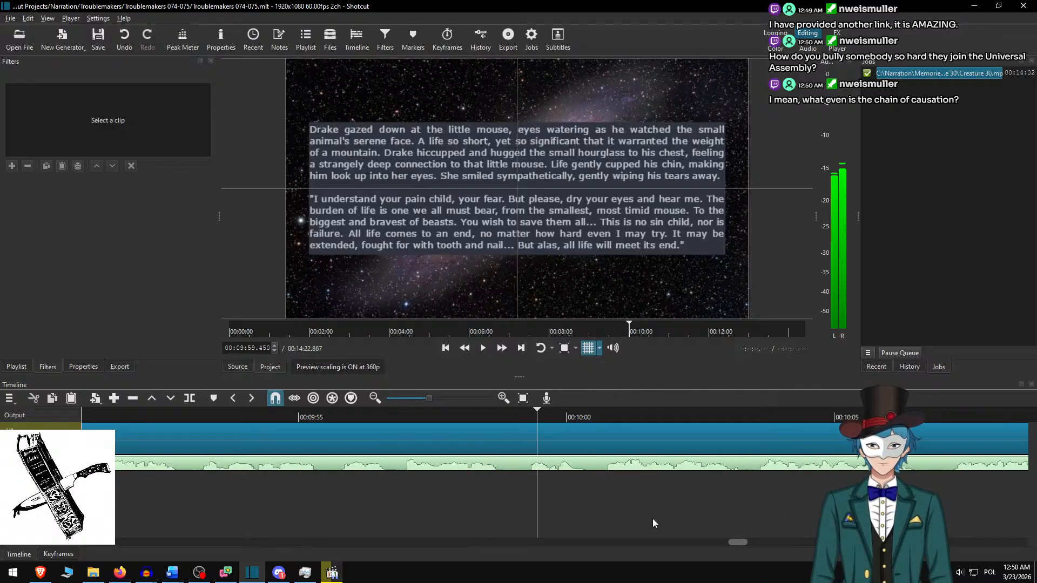
left_click(467, 416)
key("space")
key("space")
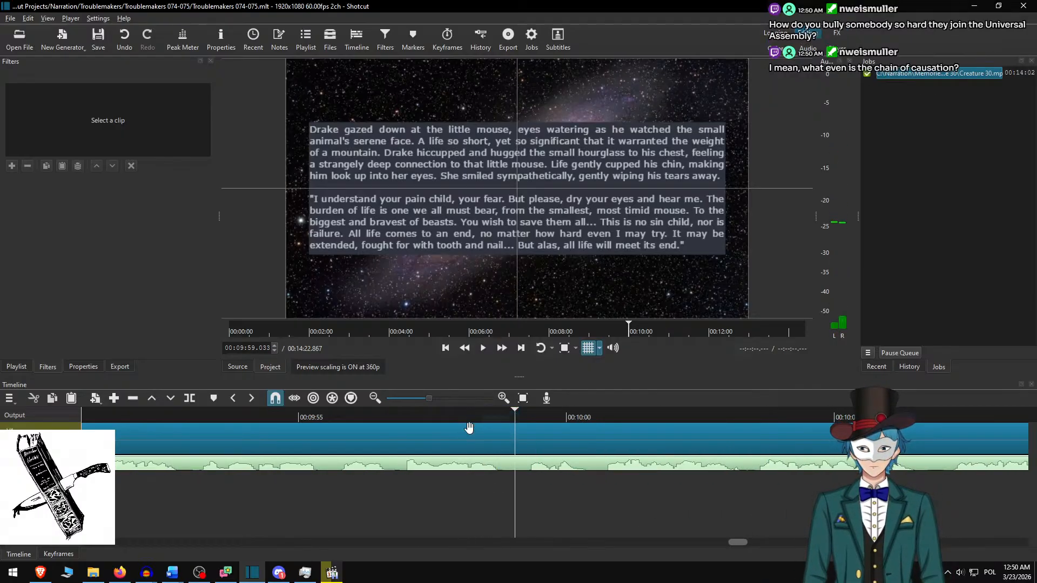
key("s")
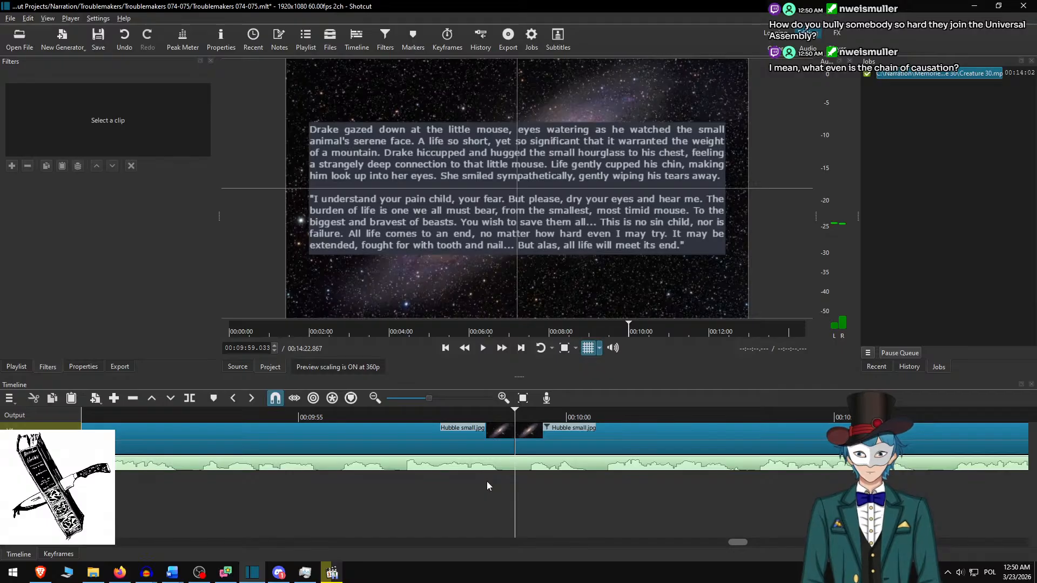
- Check the v4 audio at the start of the timeline and return to the image clip split at 00:09:59.033
key("Home")
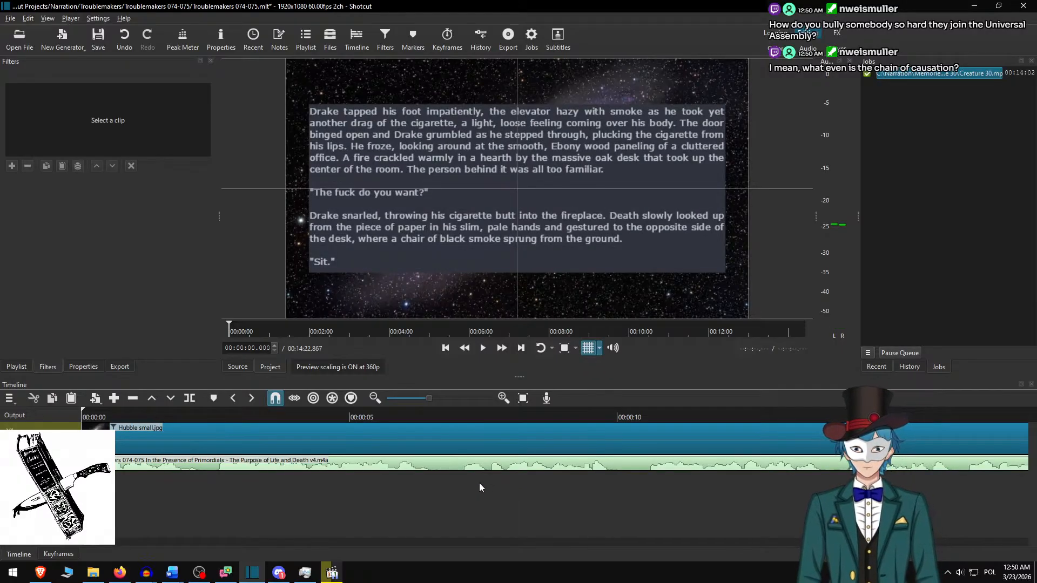
key("minus")
key("minus")
key("minus")
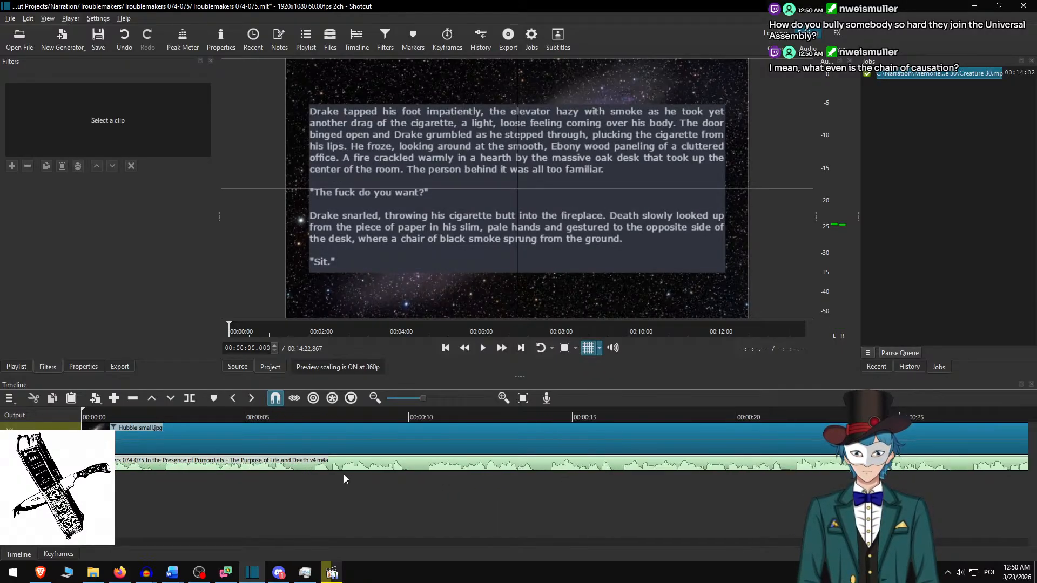
key("minus")
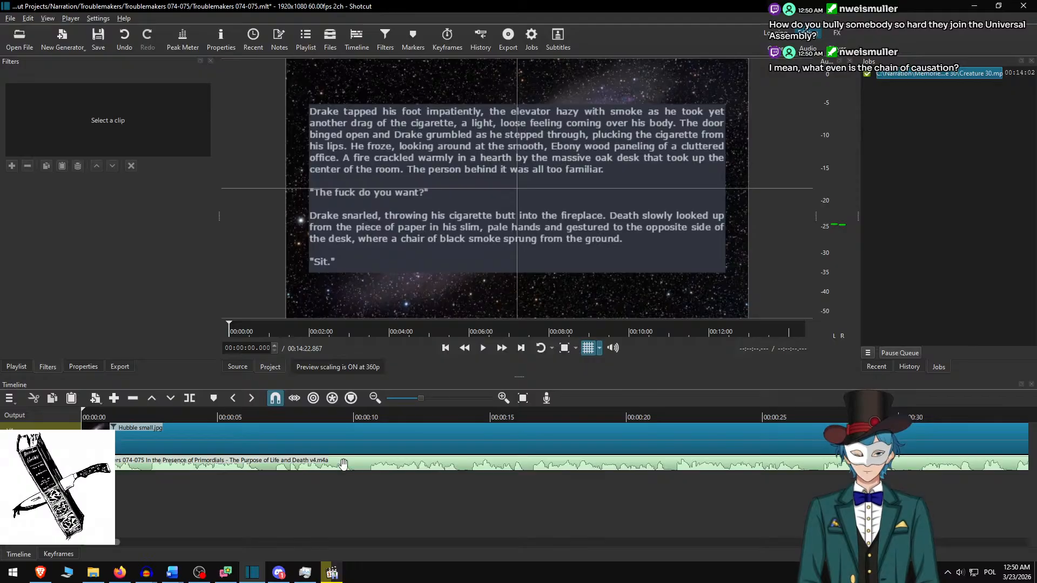
key("alt+Right")
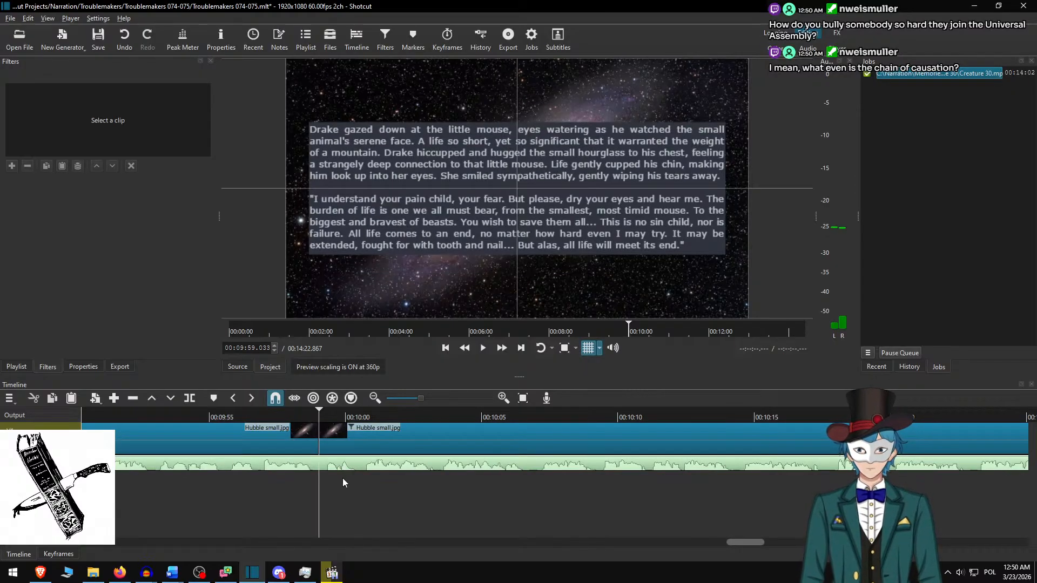
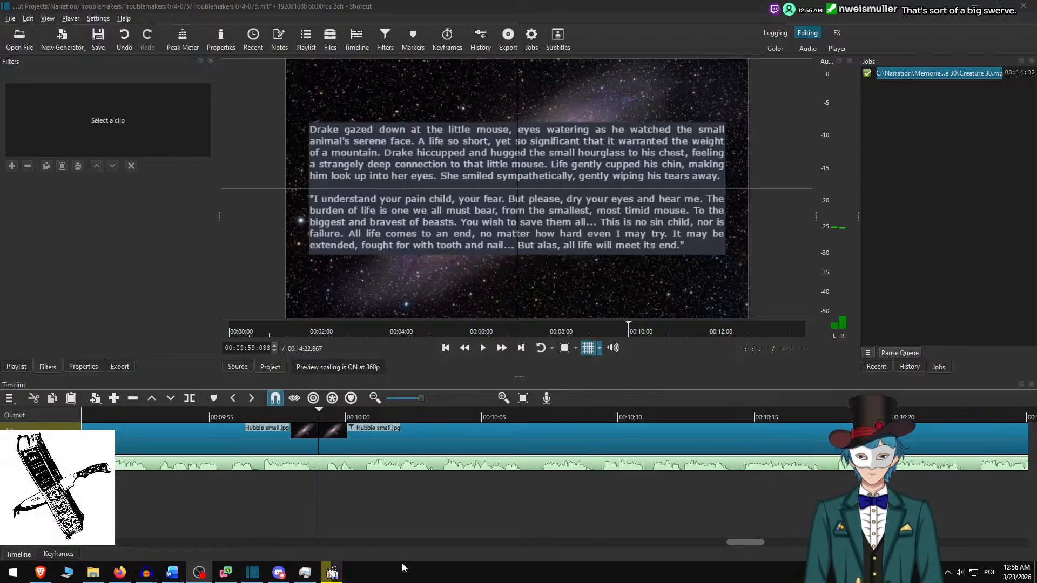
- Move the playhead to 00:10:00.050 and select the Hubble small.jpg clip that follows the split at 00:09:59.033
left_click(268, 426)
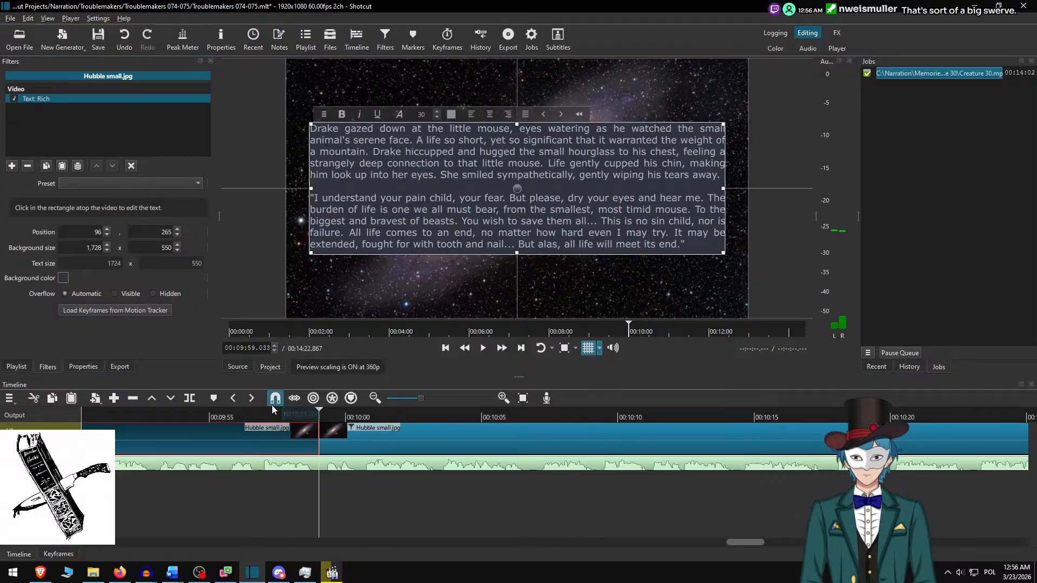
left_click(264, 416)
left_click(347, 416)
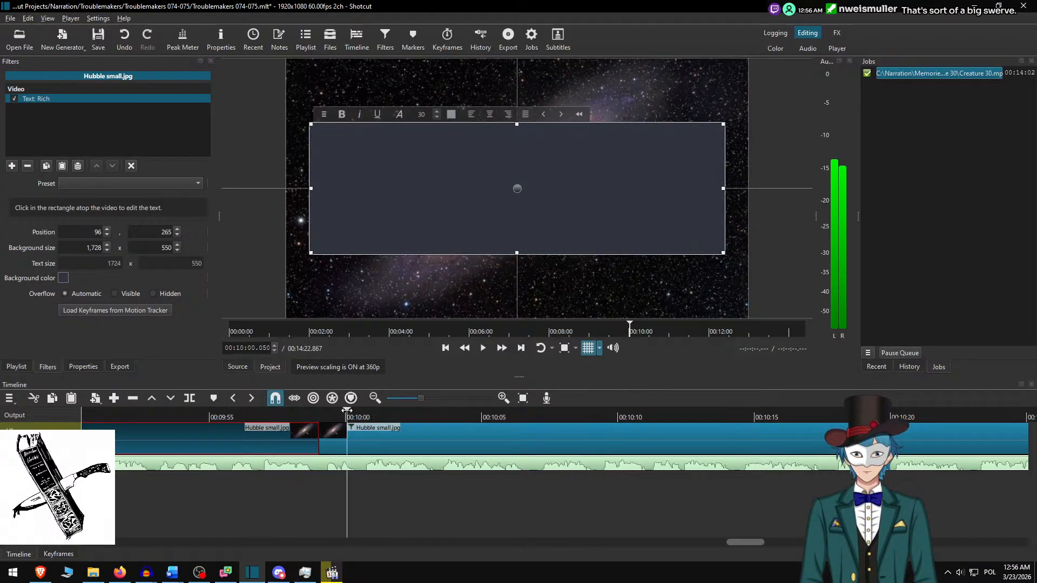
left_click(348, 446)
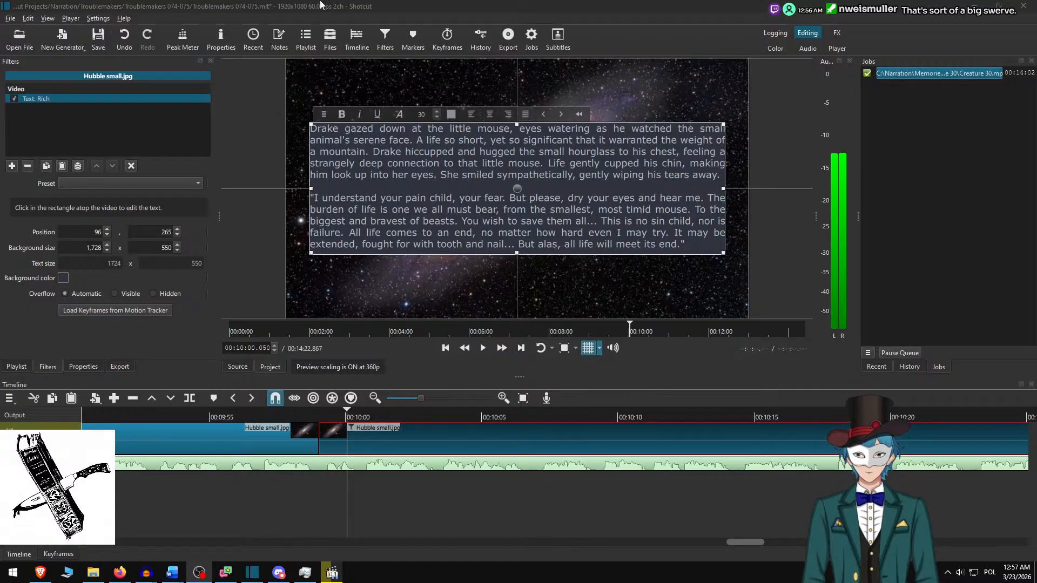
- Switch to the Word script, delete the already used passage and copy the two paragraphs from "She looked at Death" to "But all…"
key("alt+Tab")
key("alt+Tab")
key("alt+Tab")
key("alt+Tab")
key("alt+Tab")
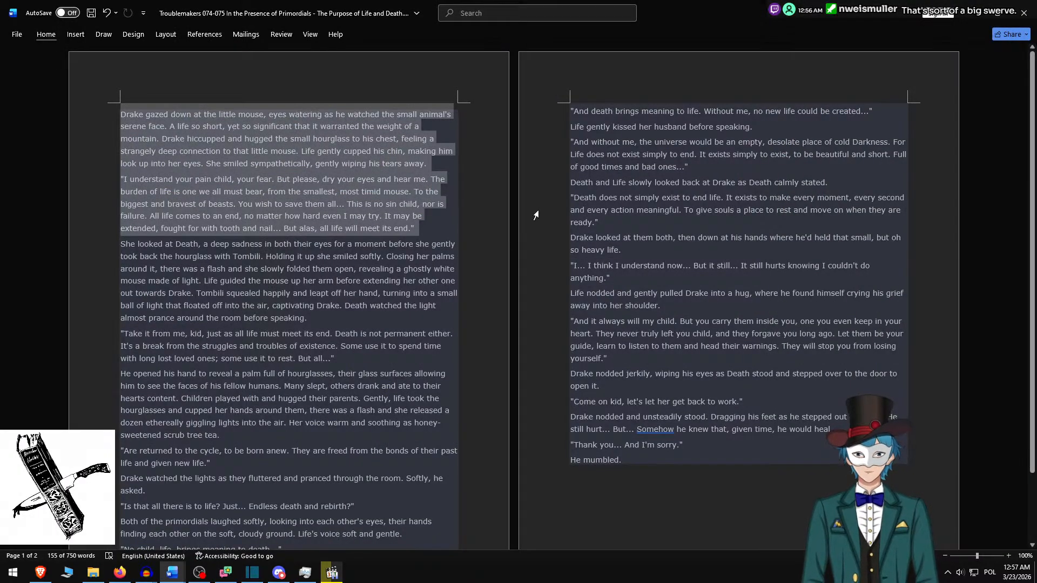
key("Delete")
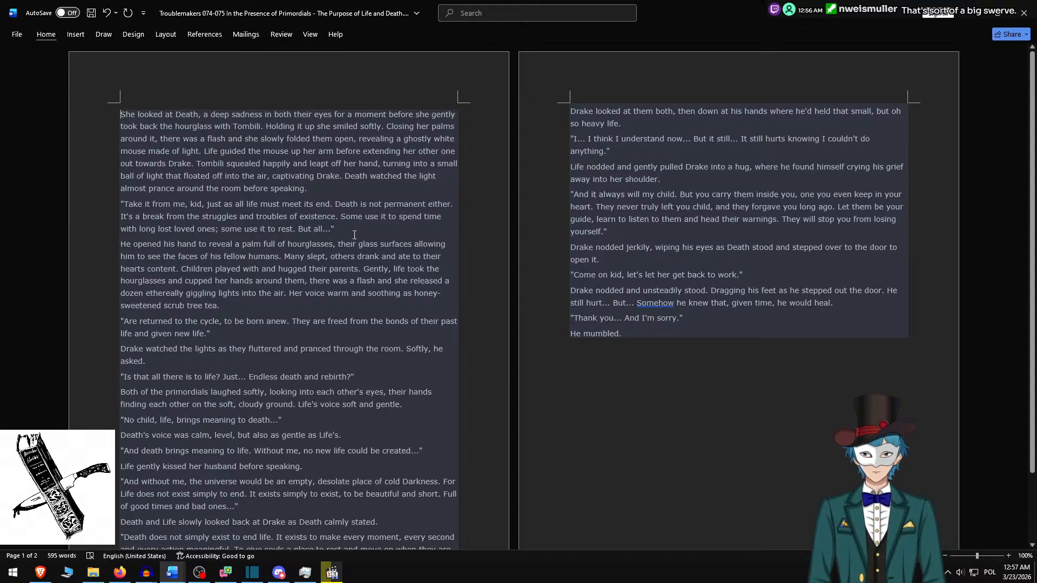
key("ctrl+shift+Down")
key("ctrl+shift+Down")
key("ctrl+c")
- Back in Shotcut, replace the clip's rich text with the copied paragraphs and separate them with a blank line
key("alt+Tab")
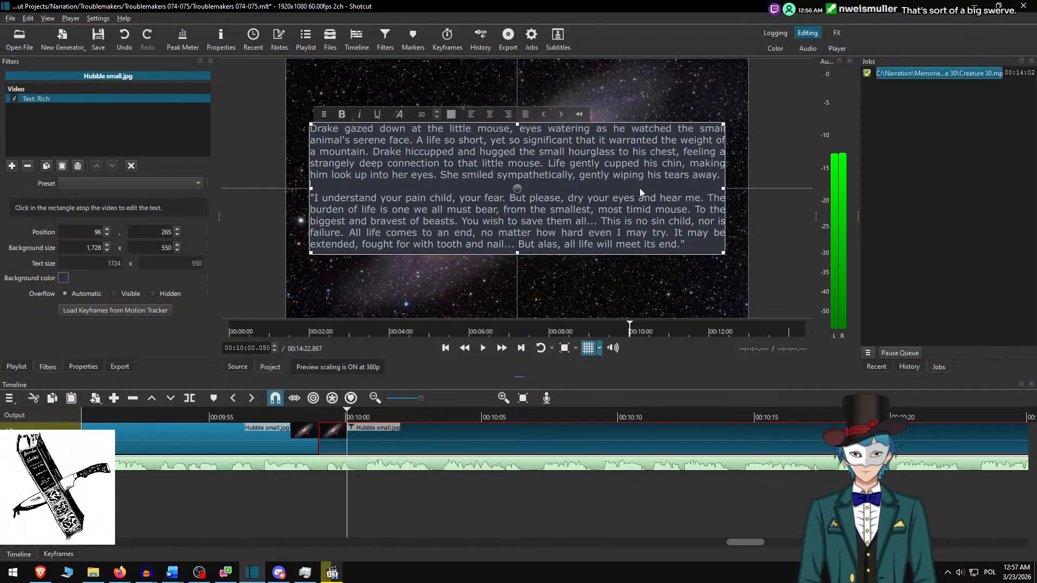
key("ctrl+a")
key("ctrl+v")
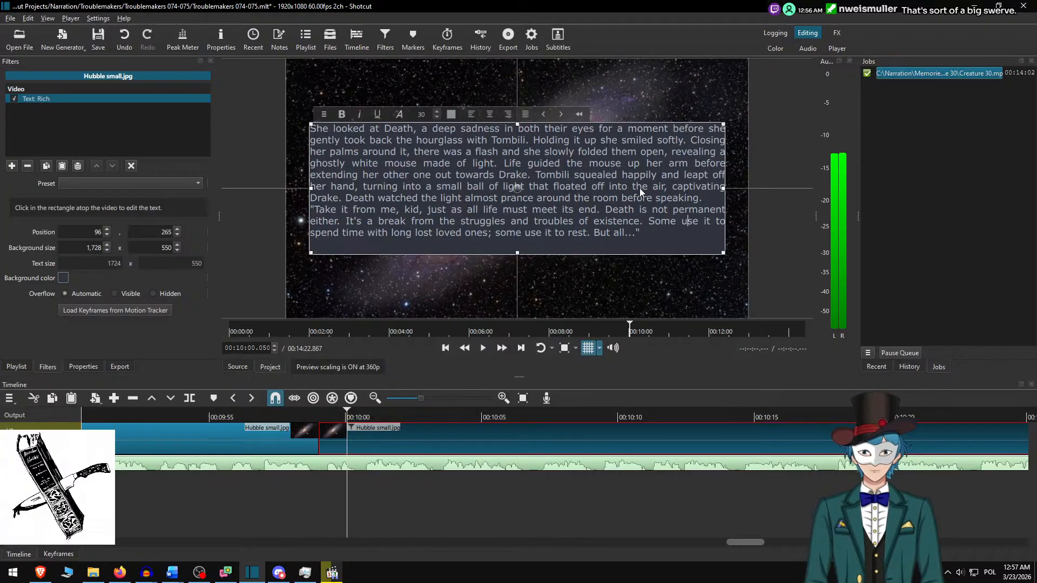
key("Return")
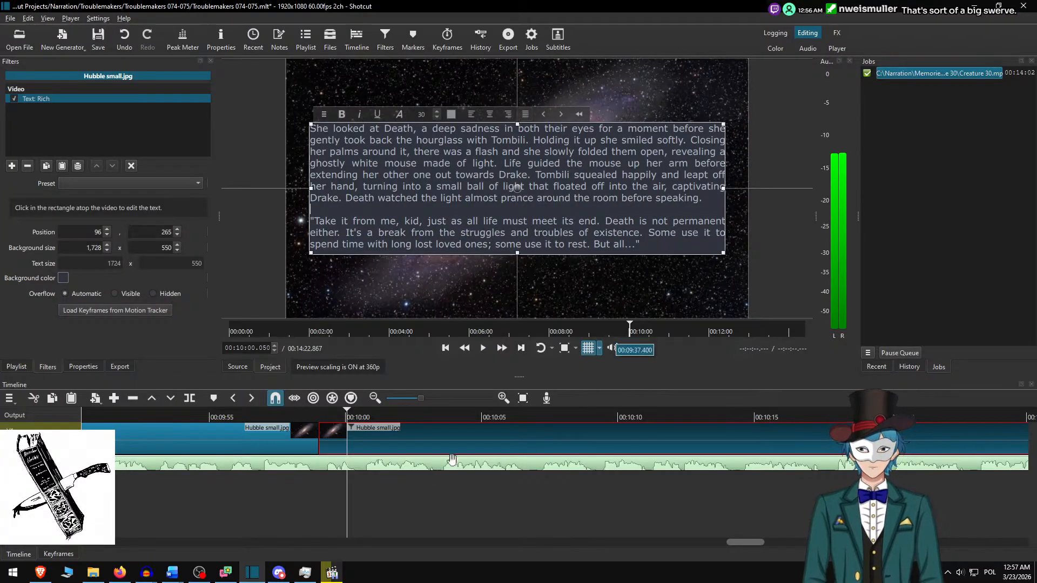
- Deselect the clip and play across the 00:09:59.033 text transition from 00:09:56.883
left_click(354, 488)
left_click(260, 414)
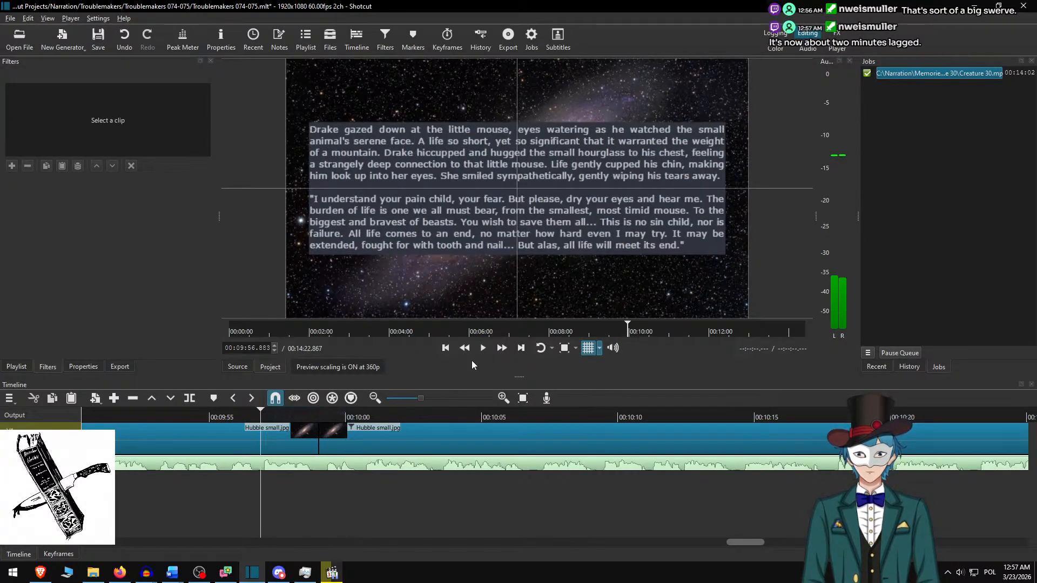
left_click(483, 349)
left_click(501, 348)
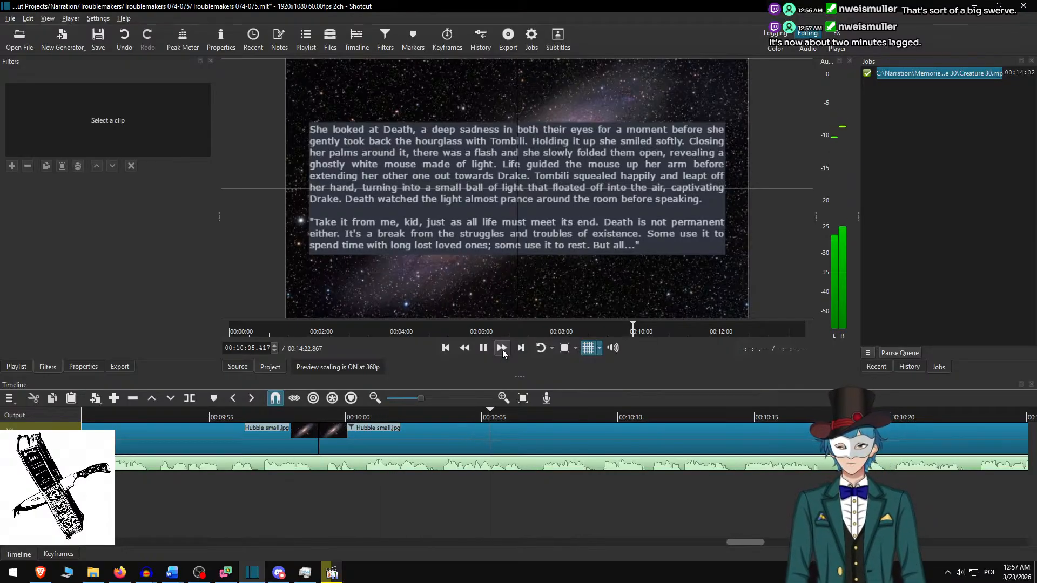
key("space")
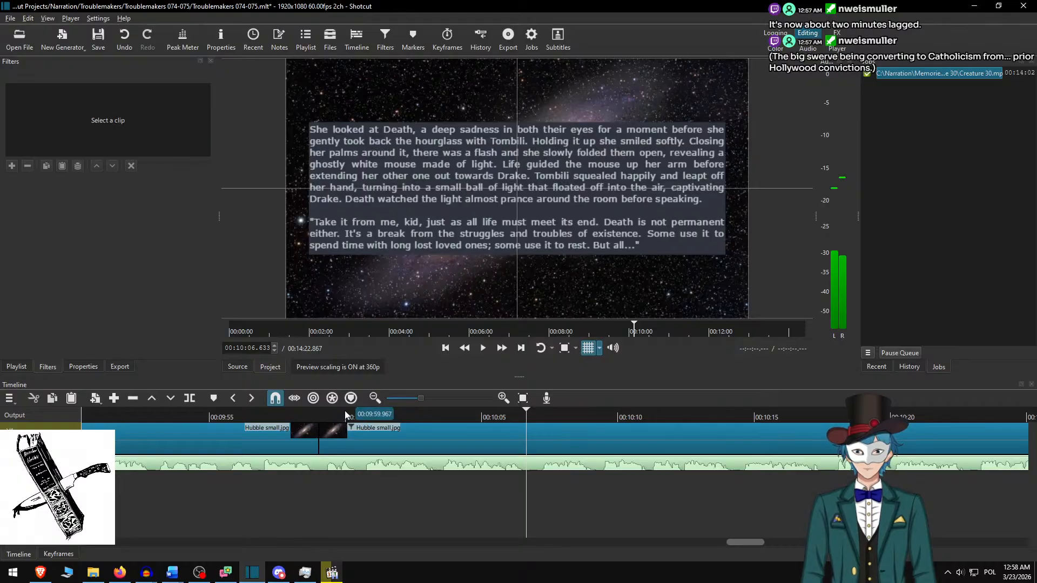
- Replay the narration from just before the 00:09:59.033 transition and split the Hubble small.jpg clip at 00:10:53.617
left_click(295, 414)
key("space")
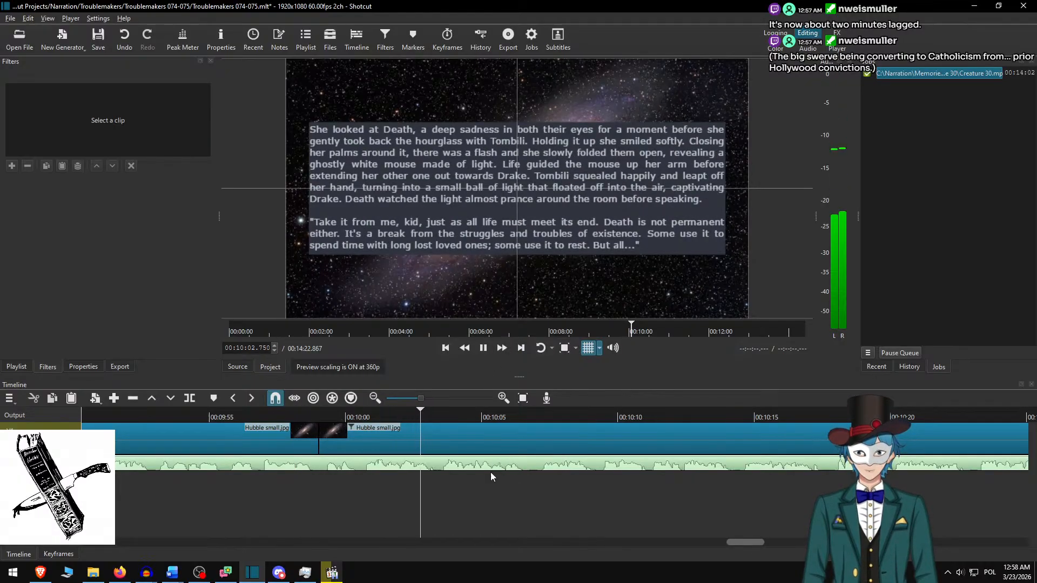
left_click(245, 413)
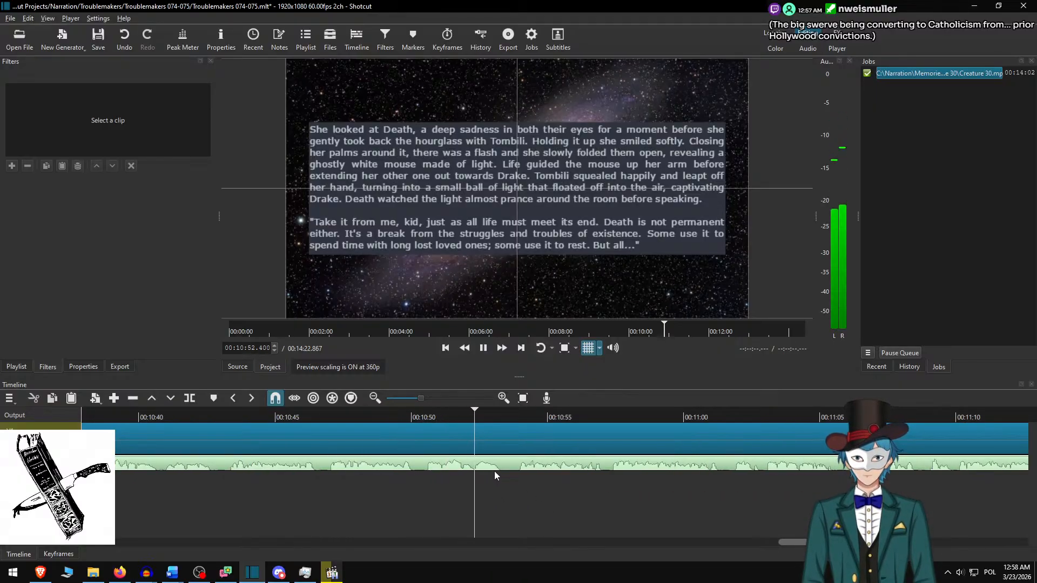
key("space")
key("s")
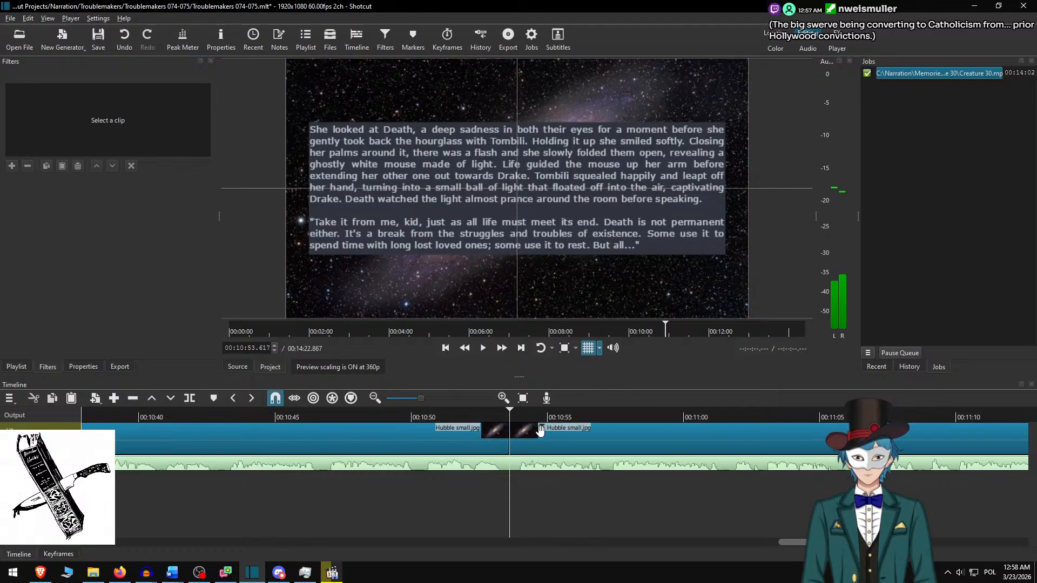
- Select the clip after the split, then in Word delete the used passage and copy the next three paragraphs through "Softly, he asked."
left_click(540, 431)
key("alt+Tab")
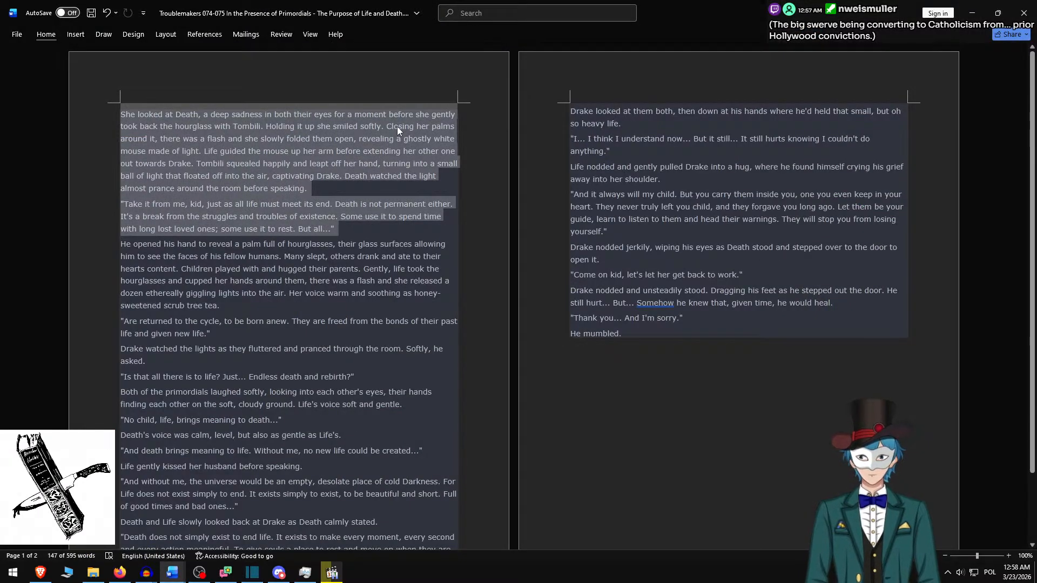
key("Delete")
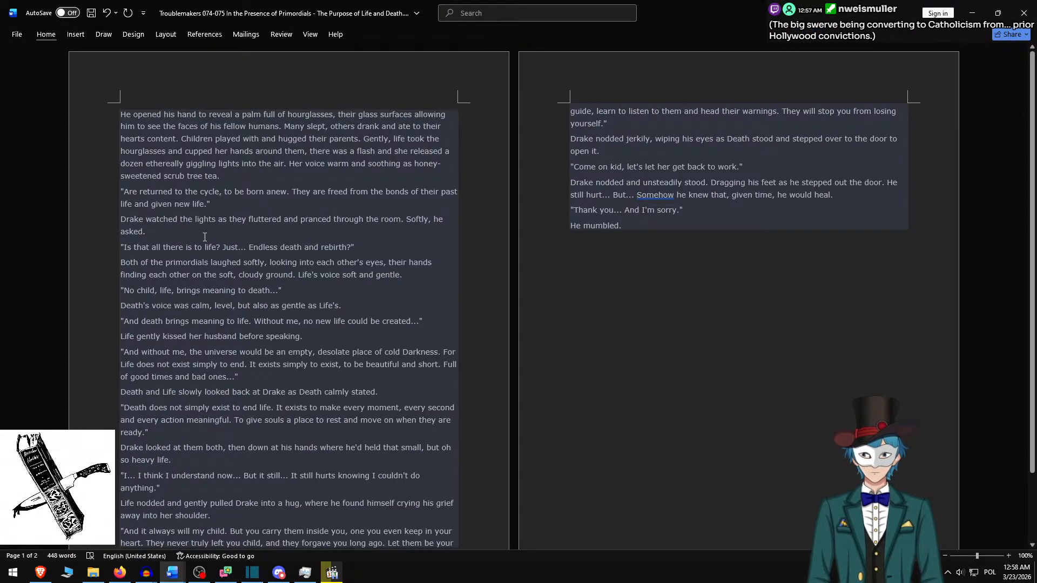
left_click(205, 237, "shift")
key("ctrl+c")
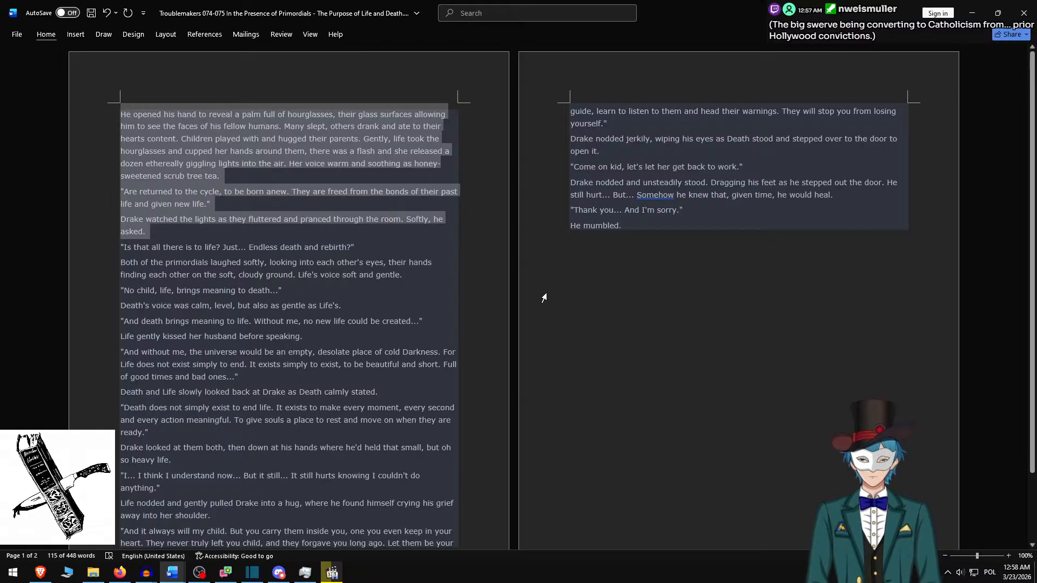
- Return to Shotcut, replace the selected clip's rich text with the copied passage and add blank lines between its three paragraphs
key("alt+Tab")
key("ctrl+a")
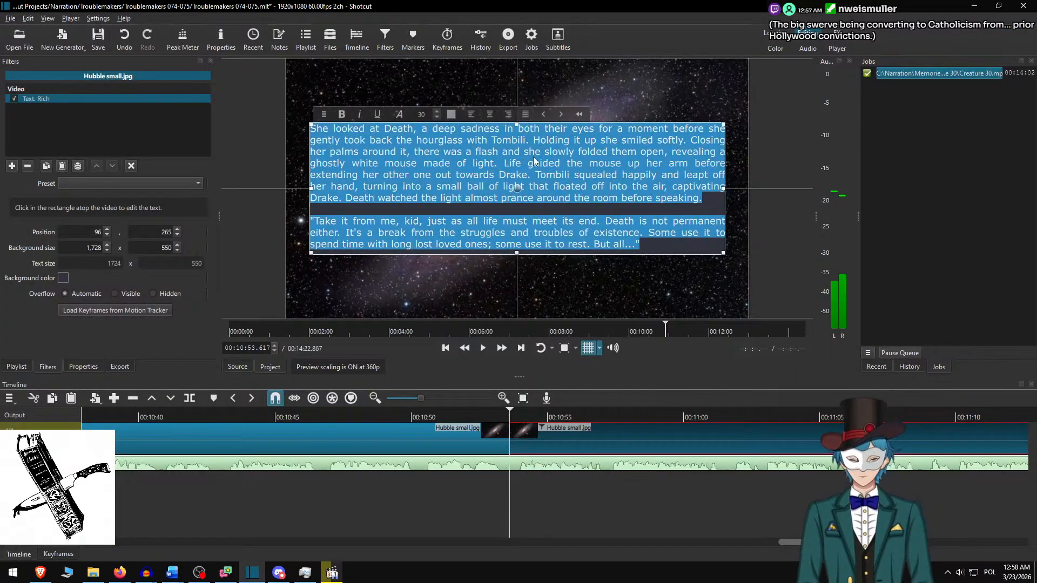
key("ctrl+v")
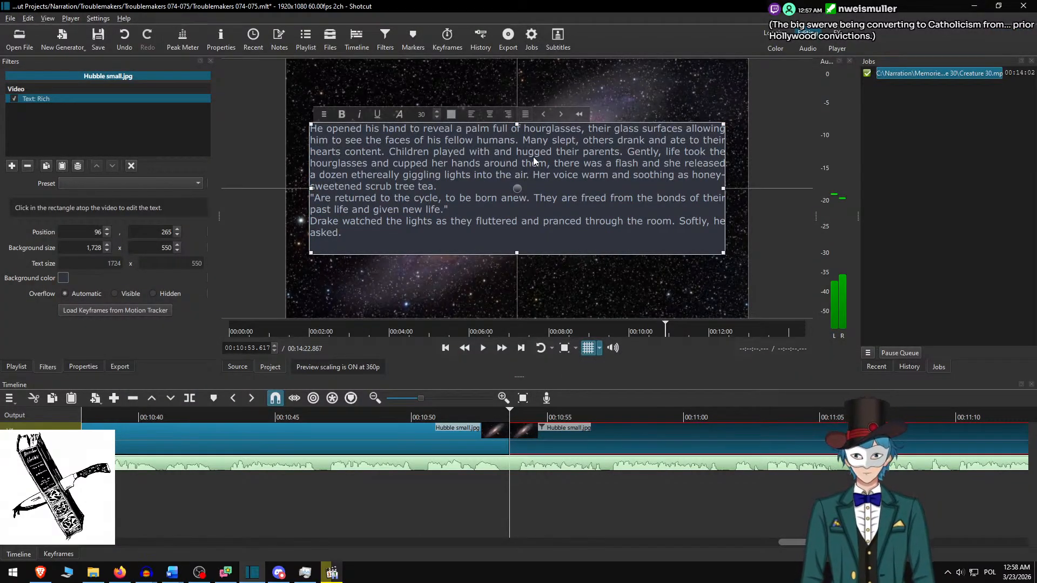
key("Return")
key("Up")
key("Up")
key("Up")
key("Return")
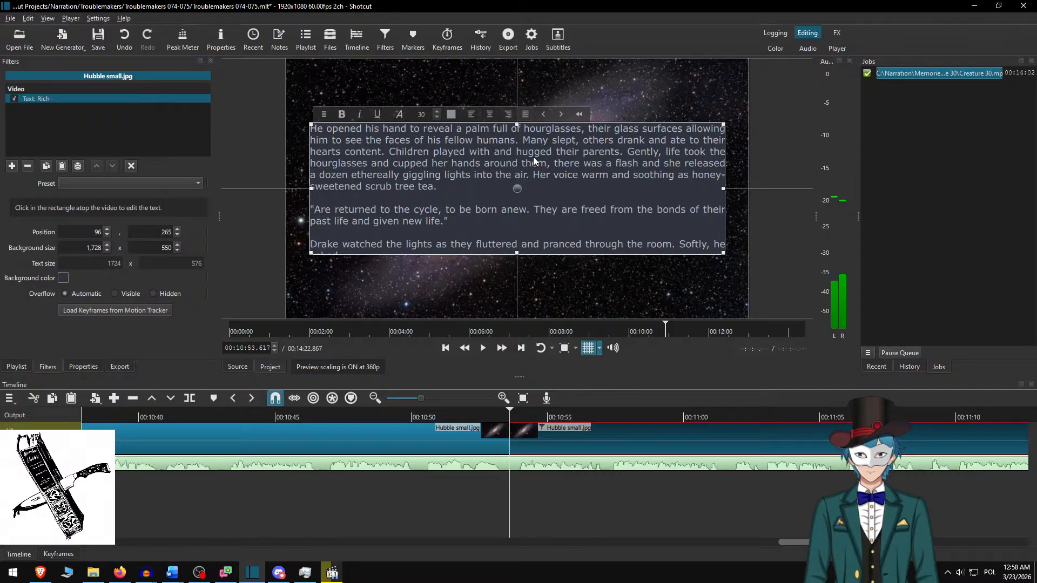
- Set the text background height to 600 and move the text box up to vertical position 240
scroll(533, 157, "down", 3)
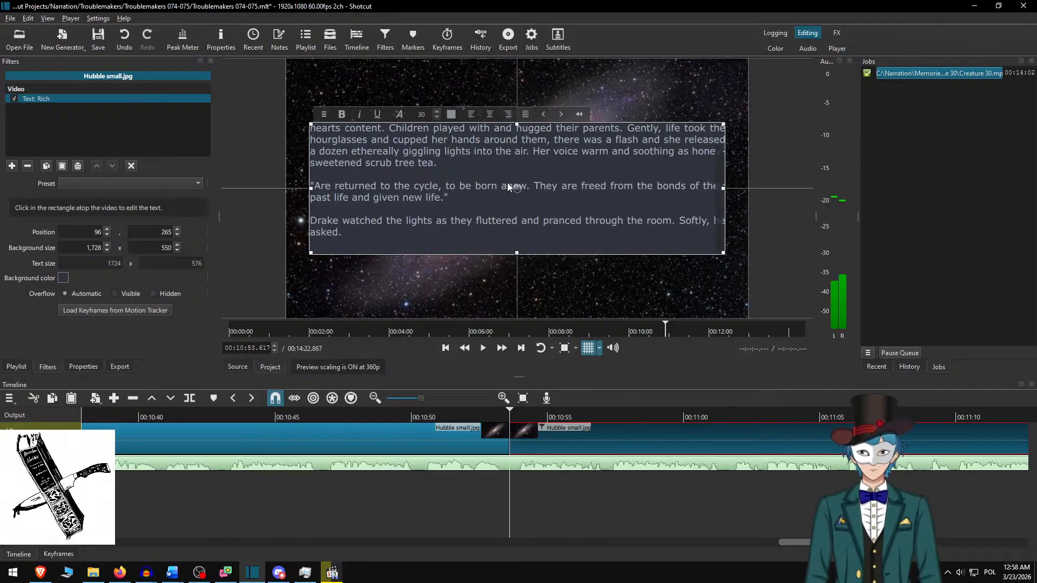
double_click(150, 250)
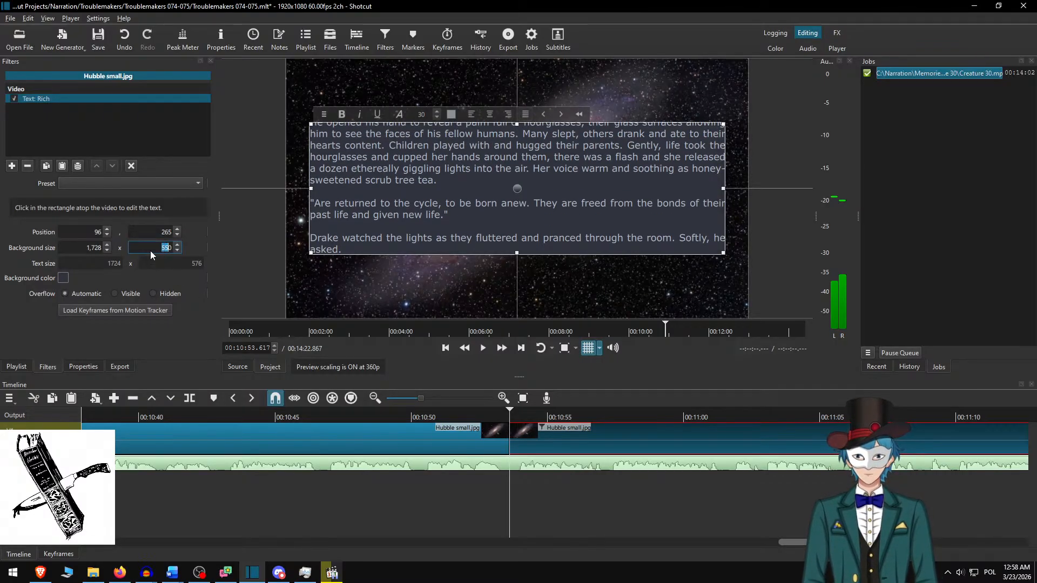
type("600")
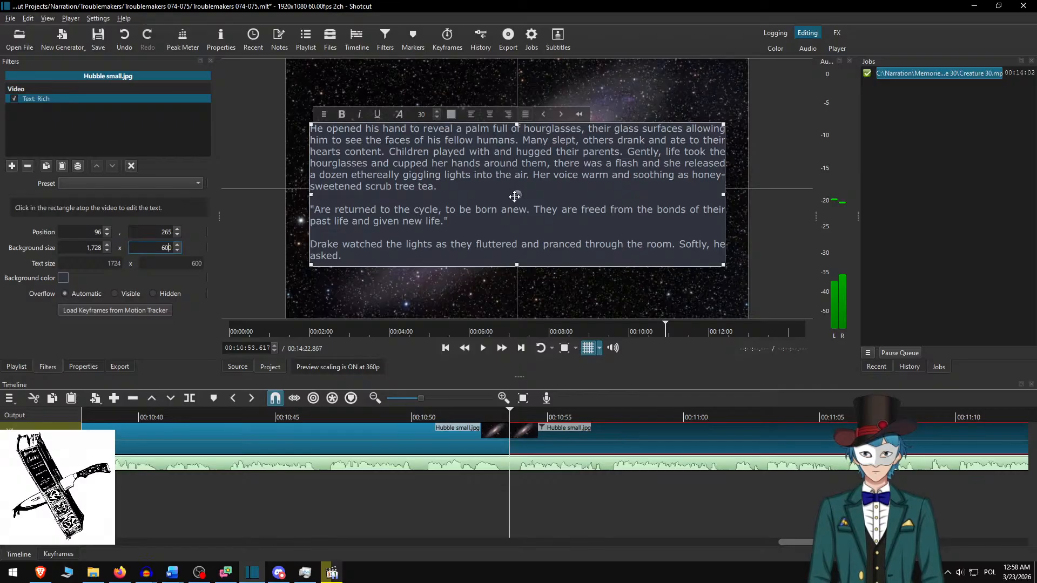
left_click_drag(515, 196, 511, 190)
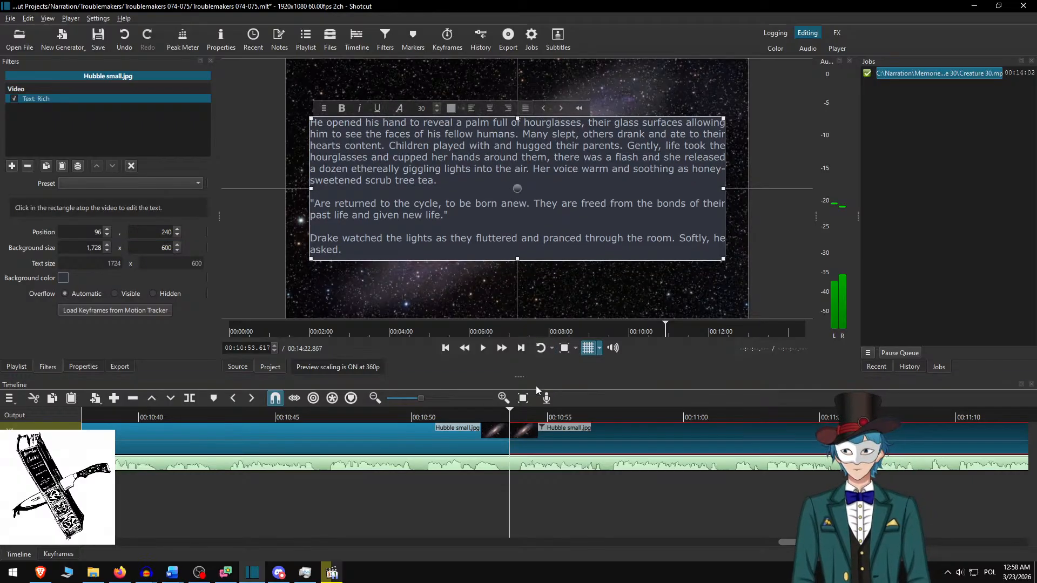
- Deselect the clip and play across the 00:10:53.617 text transition from a few seconds before it
left_click(527, 489)
left_click(434, 414)
key("space")
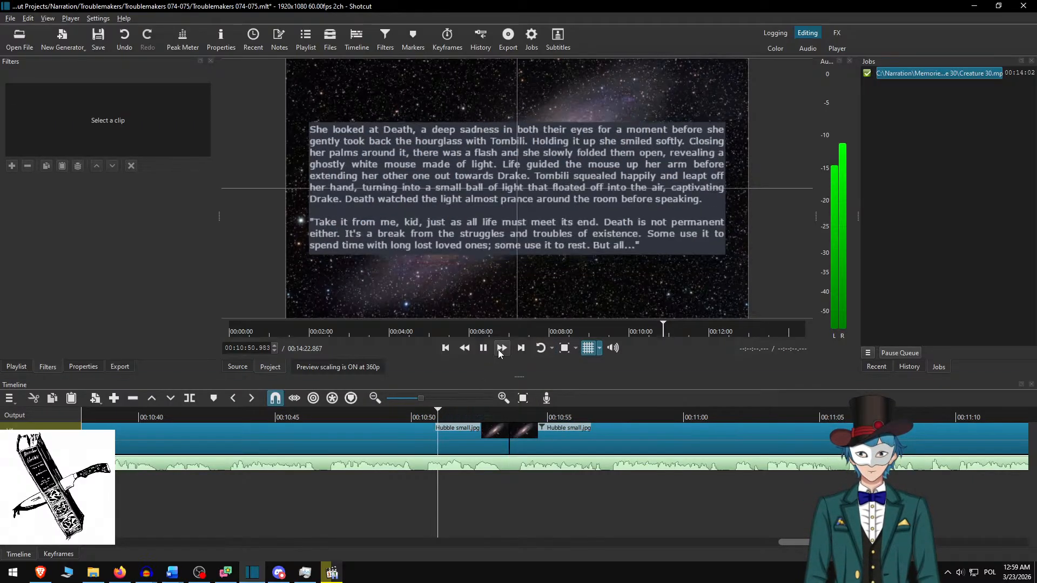
left_click(498, 350)
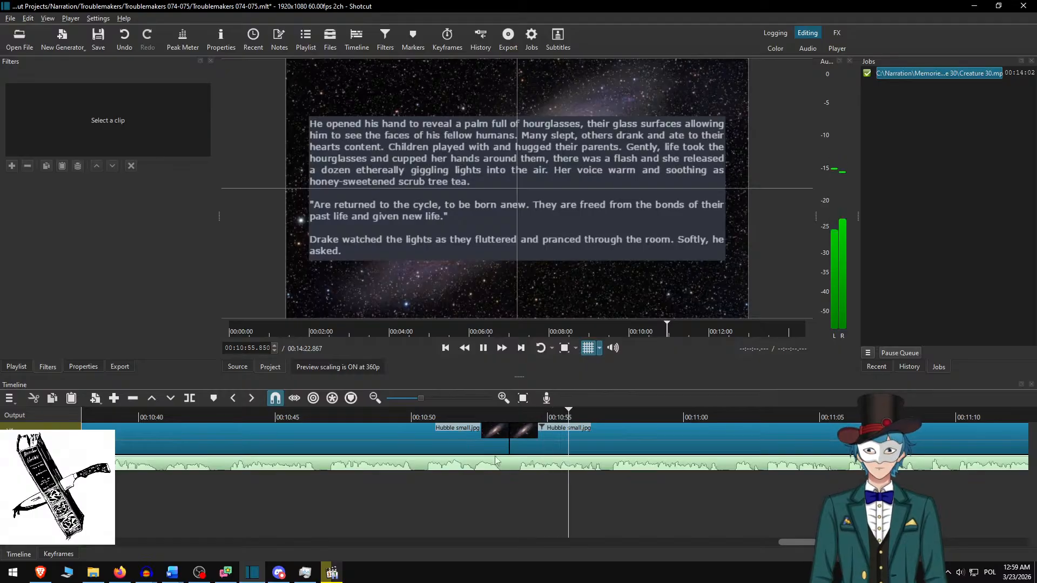
- Follow the narration along the timeline and split the Hubble small.jpg clip at 00:11:35.867
scroll(643, 466, "down", 7)
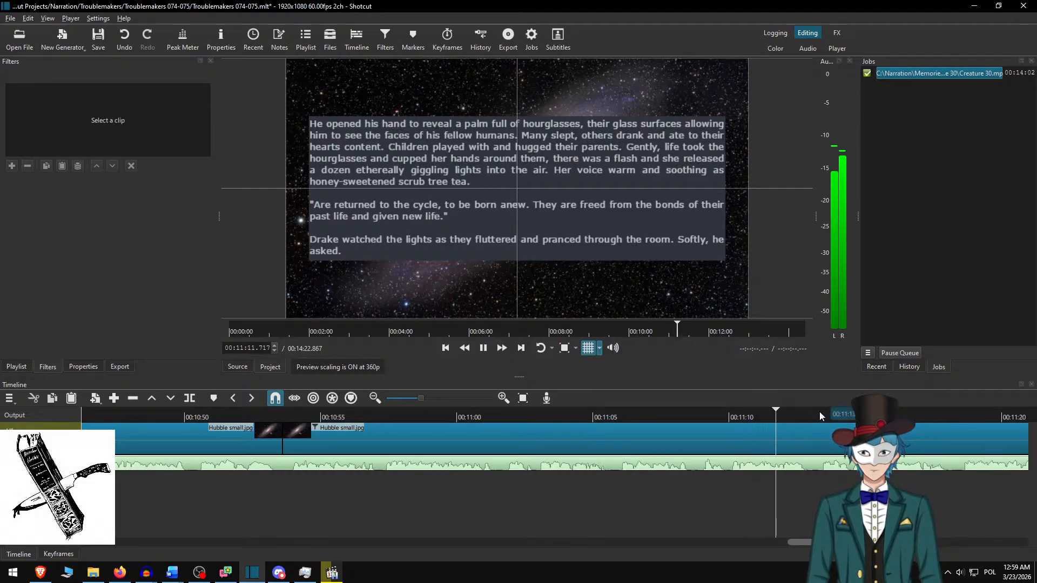
scroll(783, 445, "down", 4)
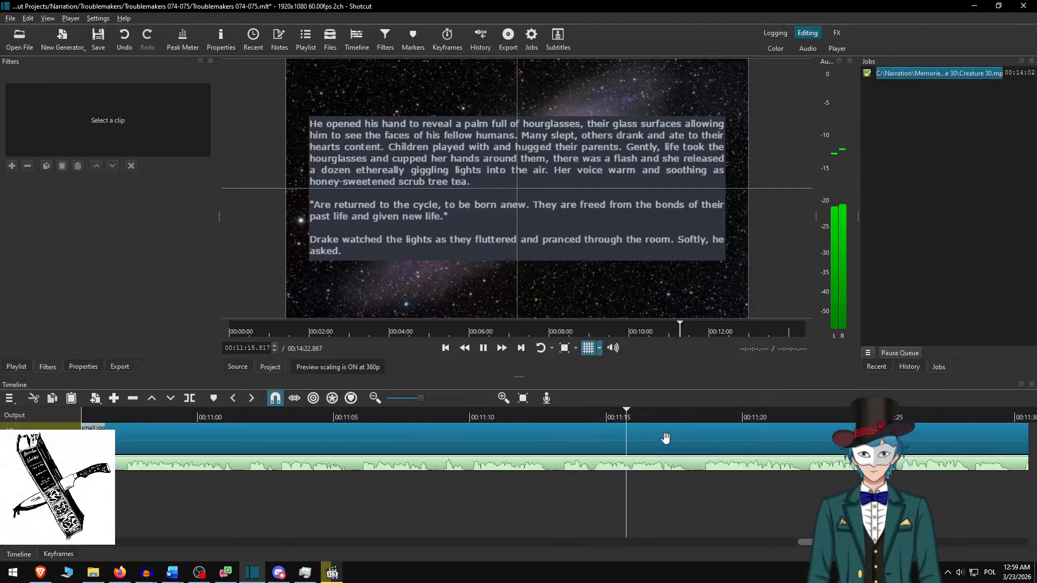
scroll(648, 475, "down", 5)
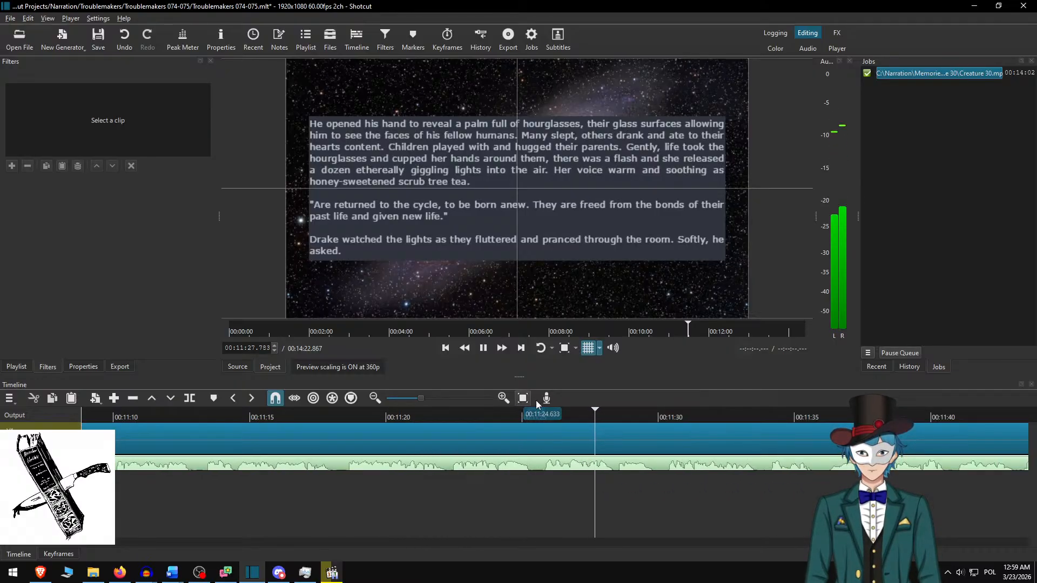
scroll(608, 439, "down", 5)
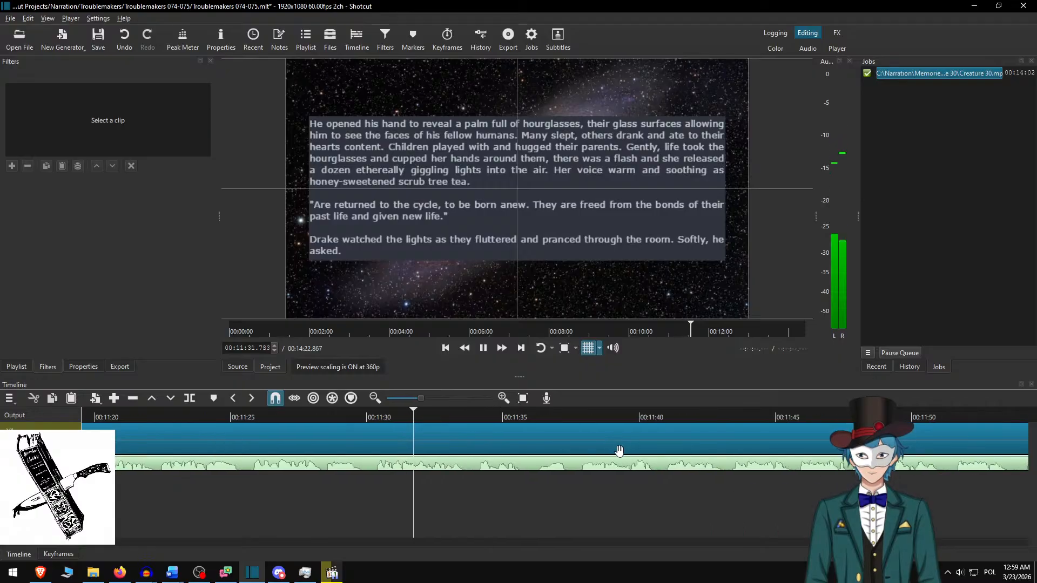
scroll(619, 451, "down", 2)
key("space")
key("space")
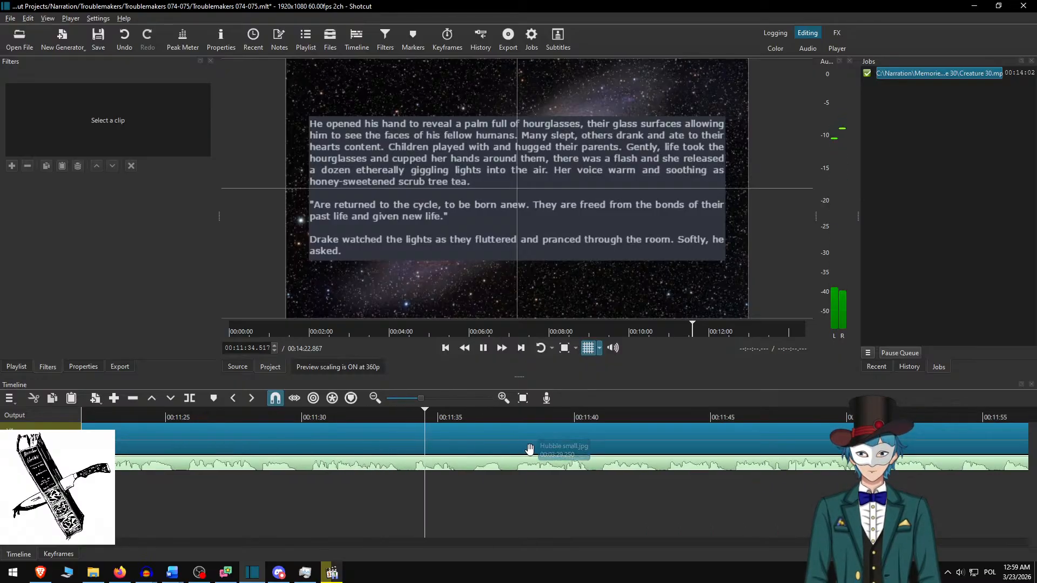
key("space")
key("s")
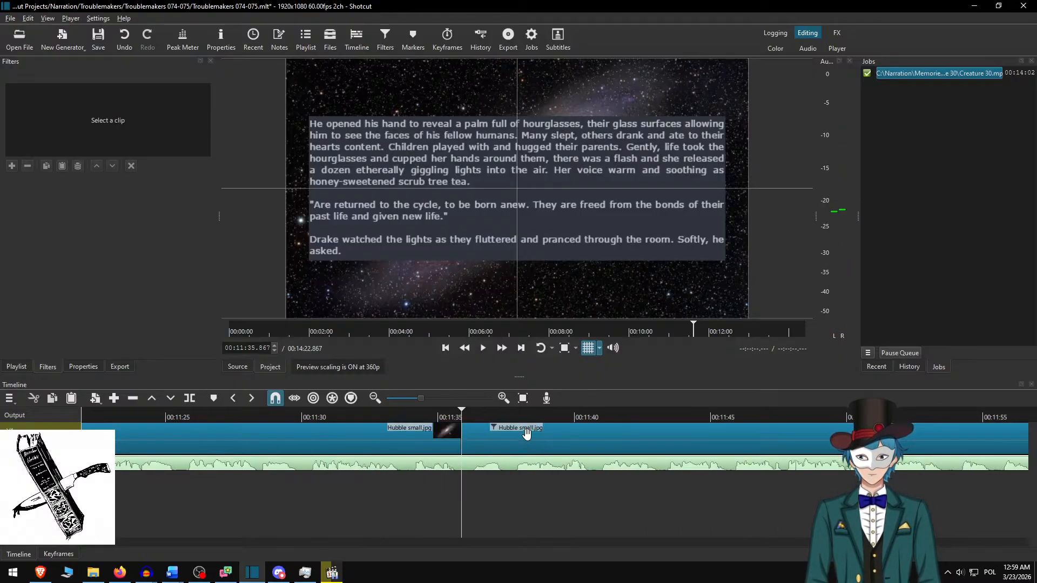
- Switch to Word, delete the used passage and copy the text from "Is that all there is to life?" through "Life gently kissed her husband before speaking."
key("alt+Tab")
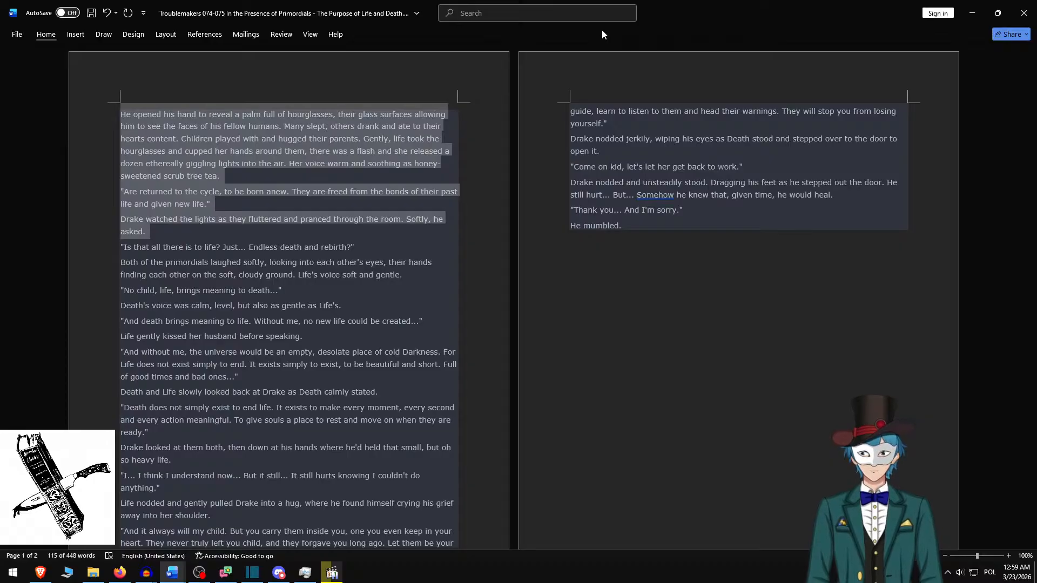
key("BackSpace")
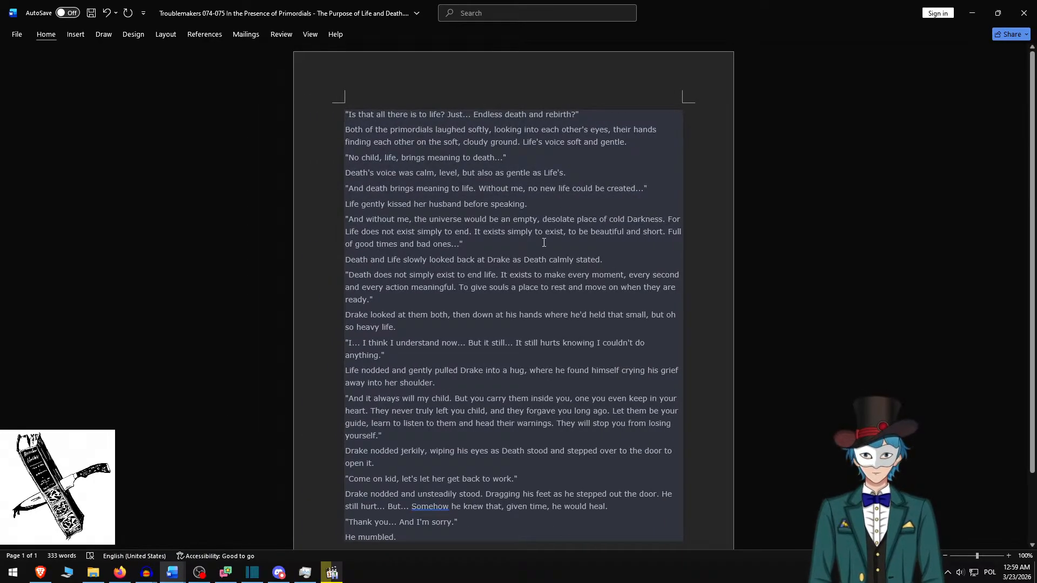
left_click(492, 245, "shift")
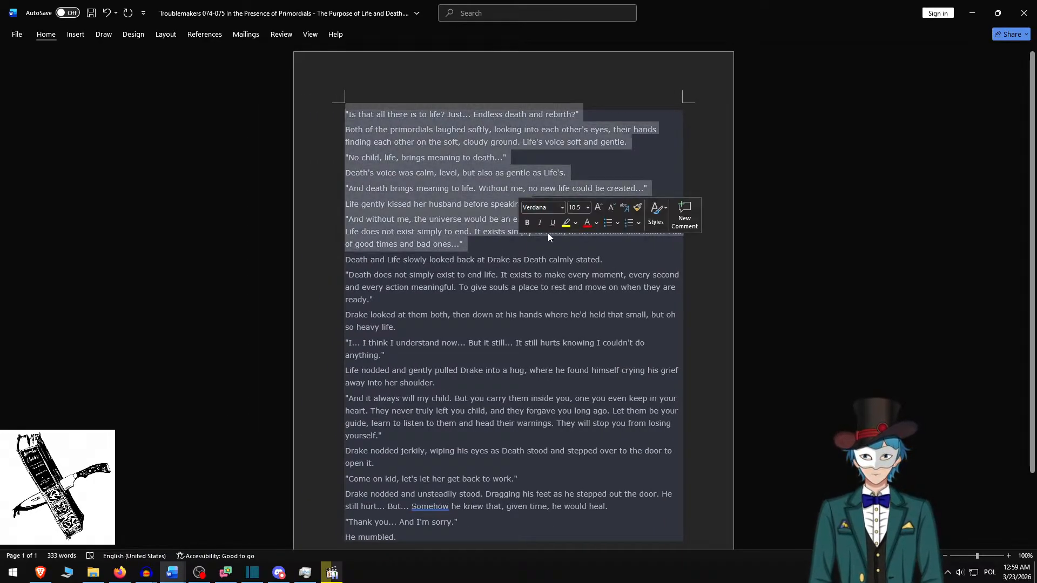
left_click(434, 222, "shift")
left_click(598, 205, "shift")
key("ctrl+c")
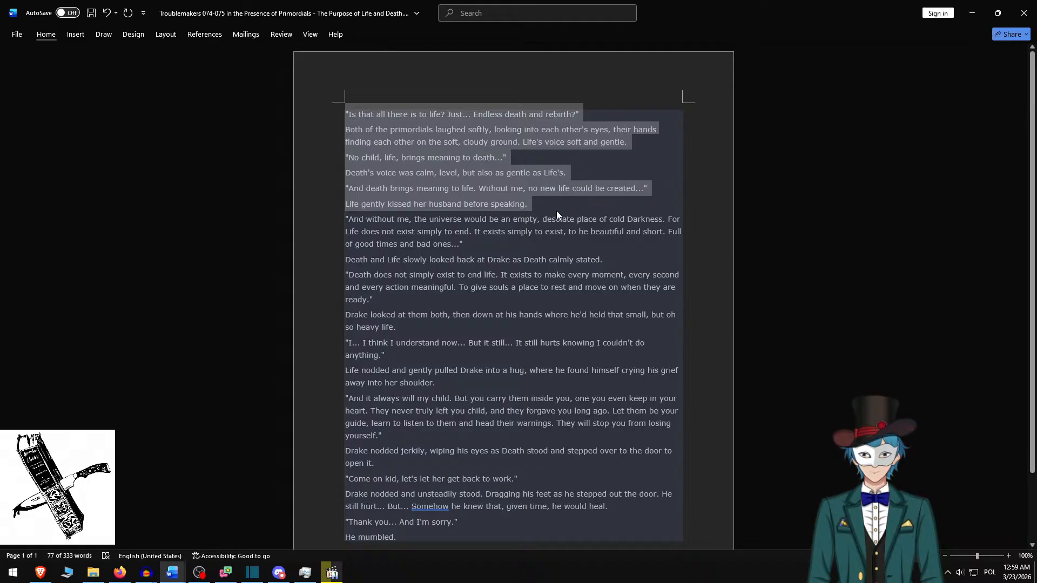
- Return to Shotcut, replace the rich text of the clip starting at 00:11:35.867 with the copied passage and separate its paragraphs with blank lines
key("alt+Tab")
key("ctrl+a")
key("ctrl+v")
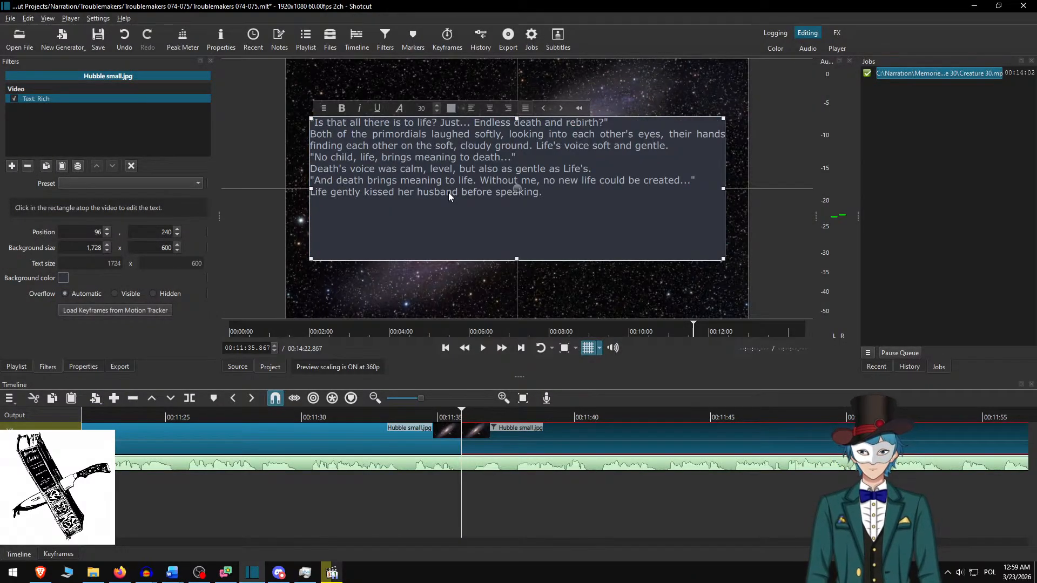
key("Return")
key("Up")
key("Up")
key("Return")
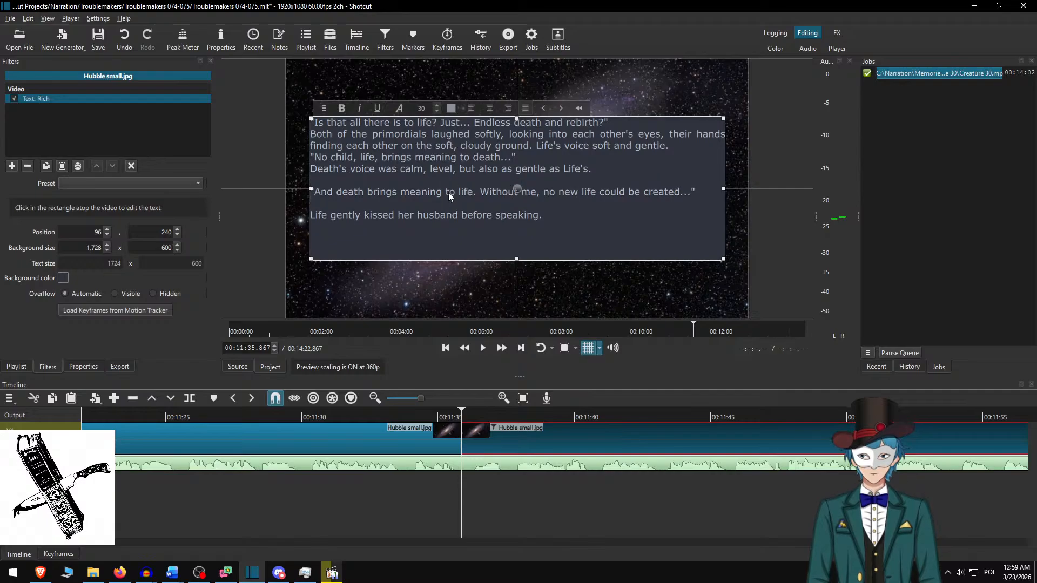
key("Up")
key("Up")
key("Return")
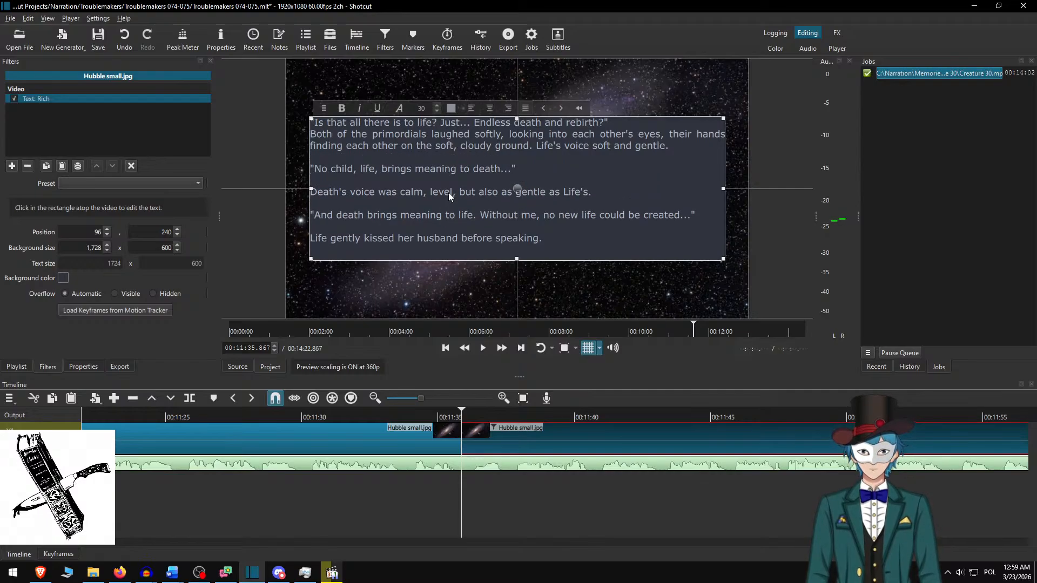
key("Return")
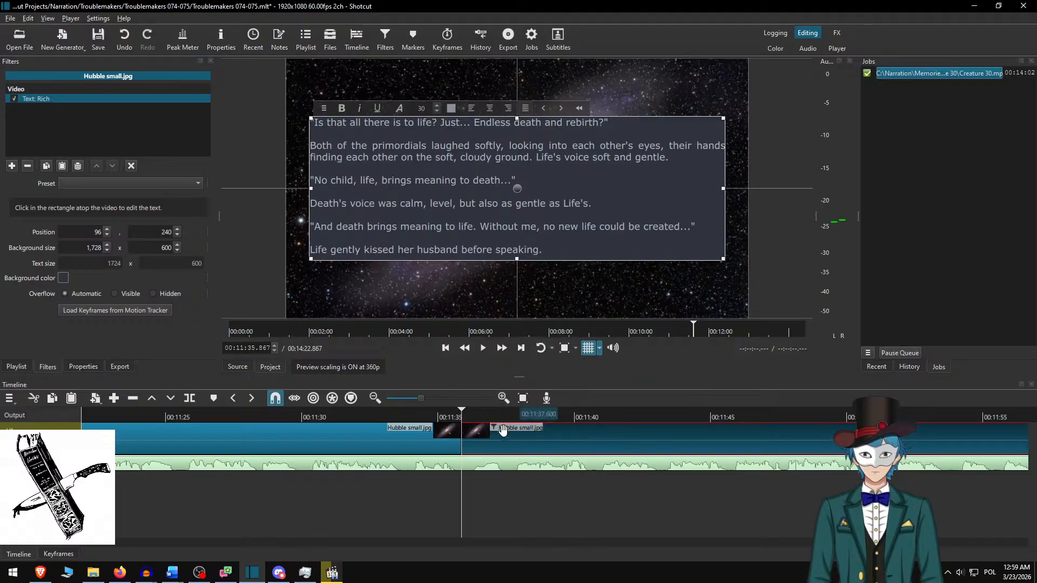
- Deselect the clip and play at fast speed across the 00:11:35.867 text transition, stopping at about 00:12:12.3
left_click(477, 491)
left_click(393, 415)
left_click(502, 350)
left_click(503, 350)
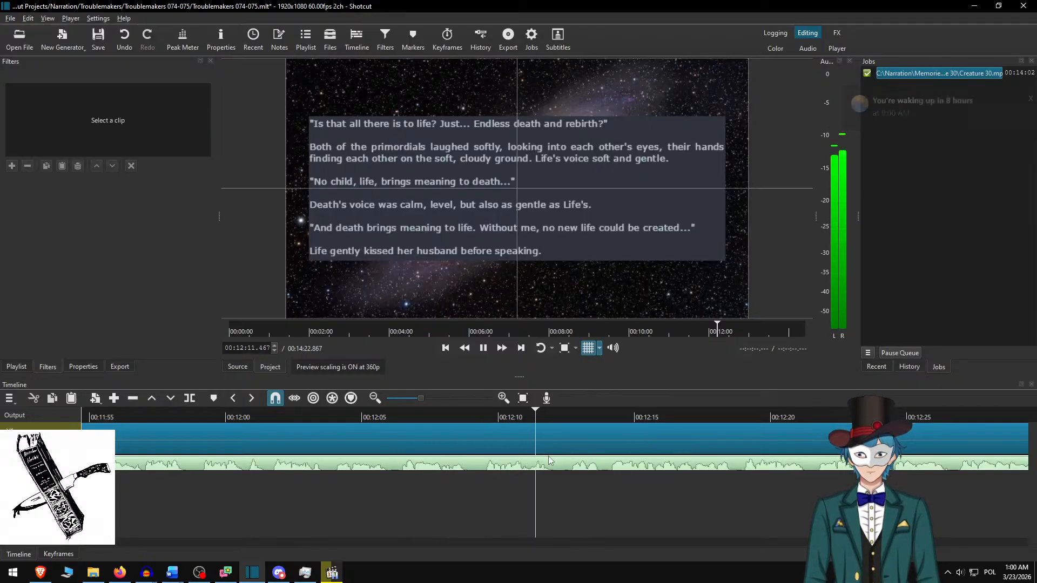
key("space")
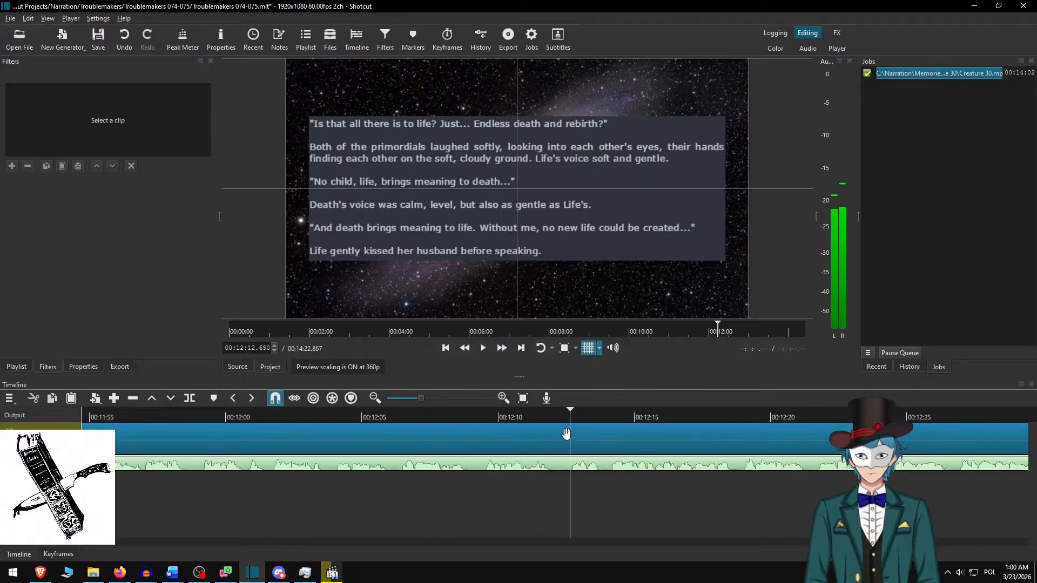
left_click(560, 413)
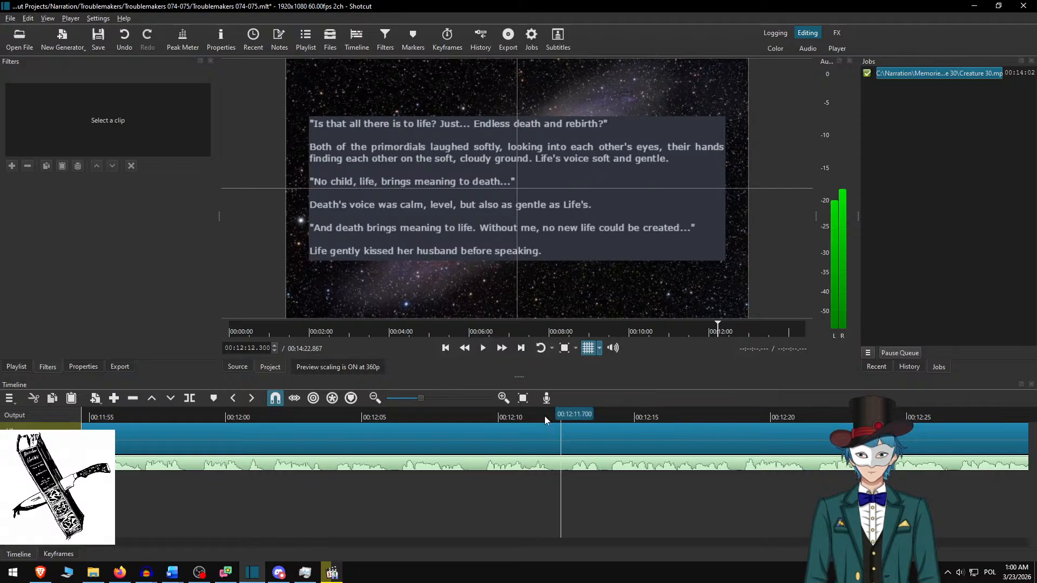
key("End")
left_click(588, 424)
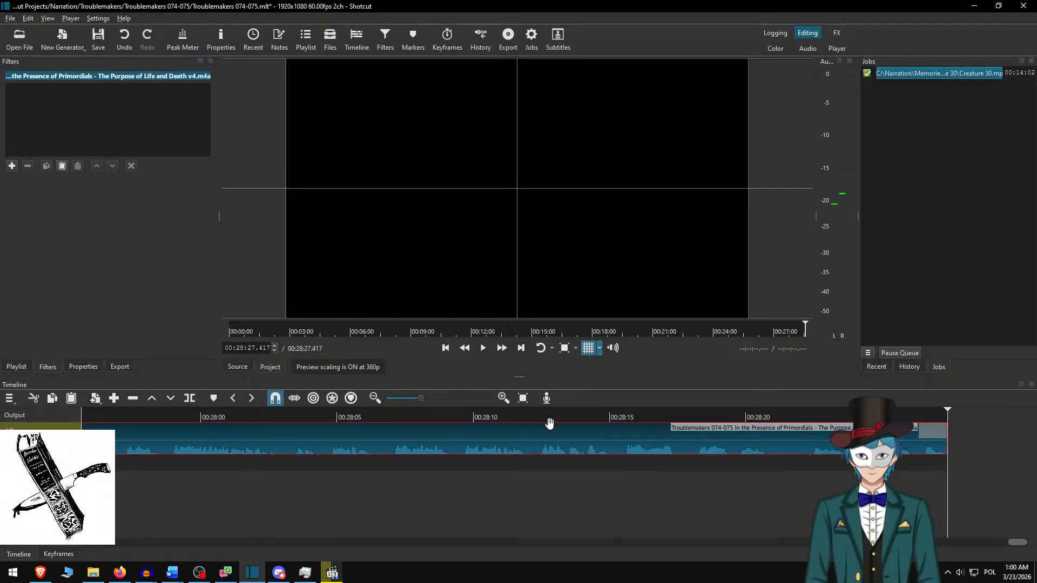
left_click(909, 367)
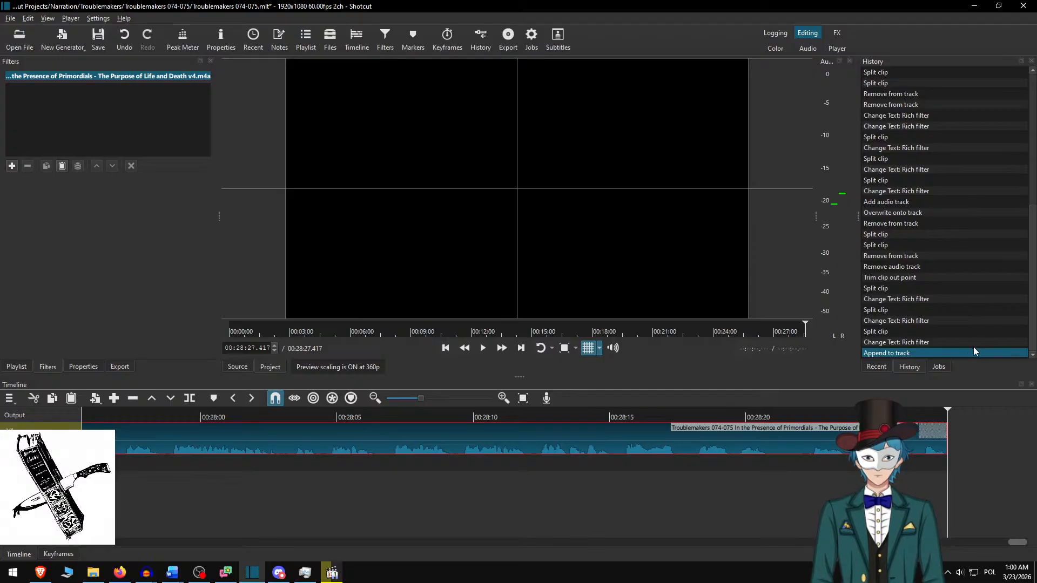
key("ctrl+z")
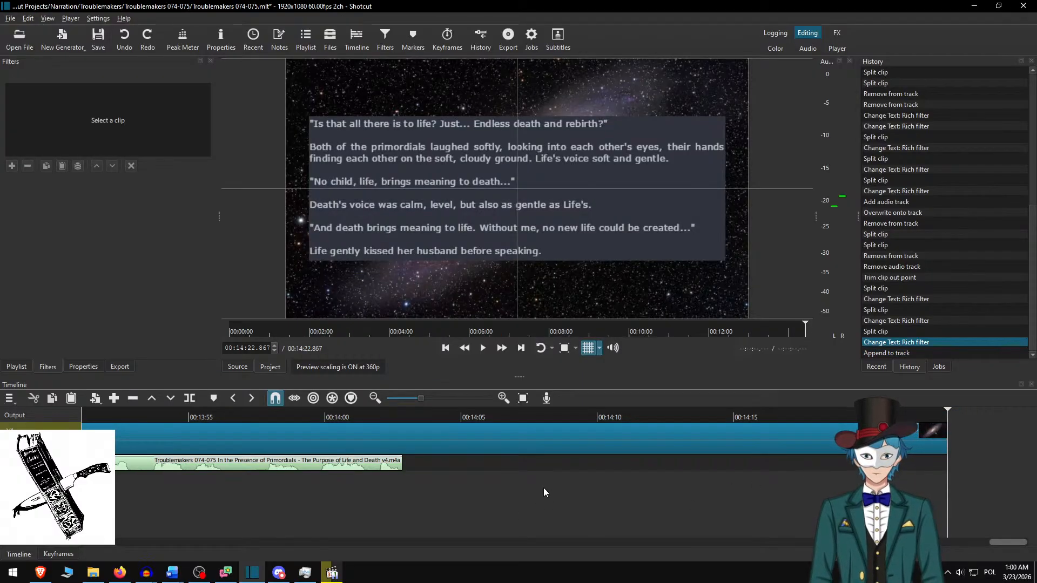
- Go back to the 00:11:35.867 cut, follow the narration at fast playback and split the Hubble small.jpg clip at 00:12:12.350
key("alt+Left")
key("space")
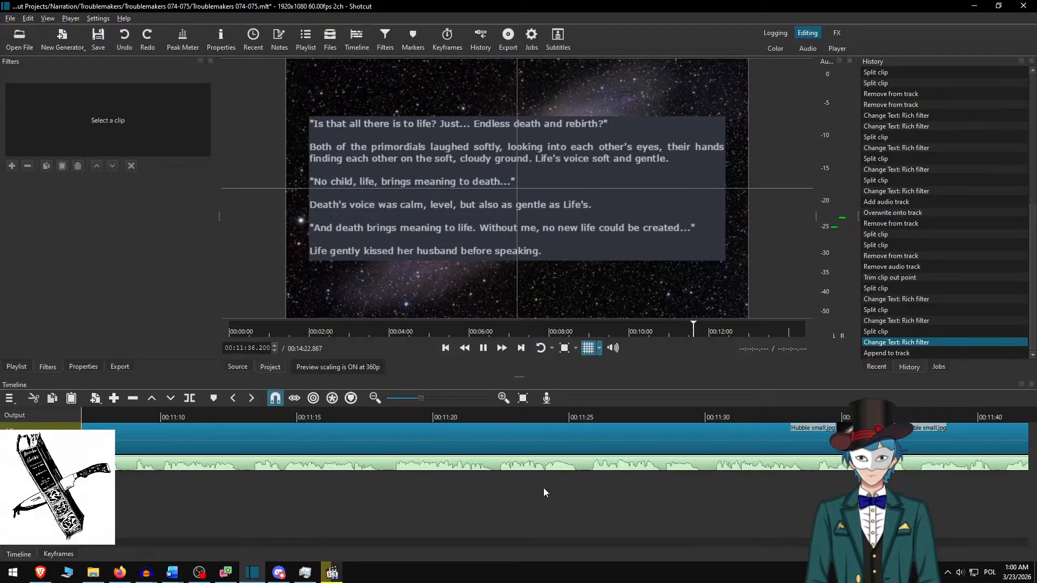
scroll(662, 516, "down", 6)
left_click(506, 349)
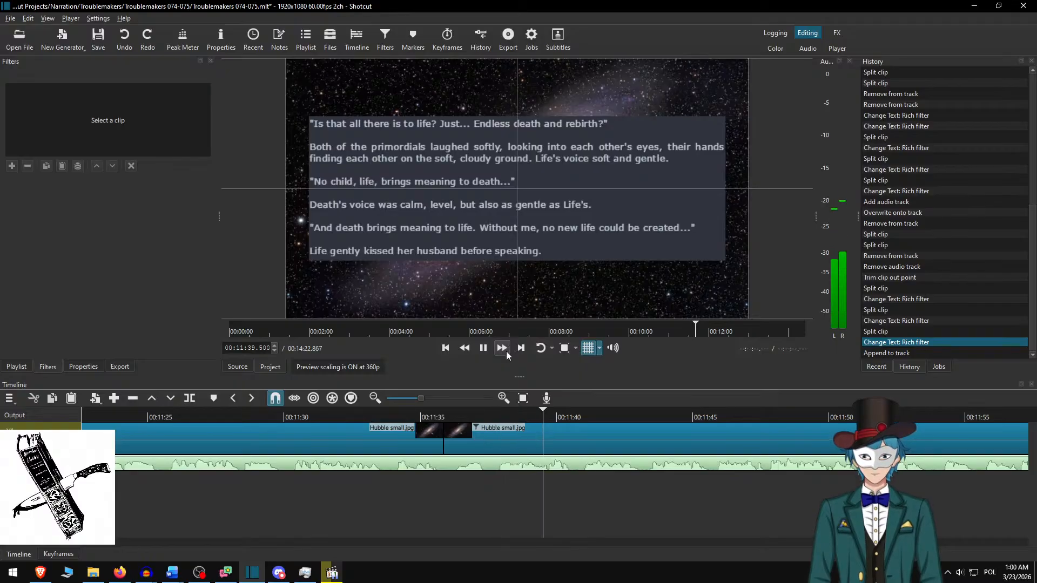
scroll(599, 496, "down", 5)
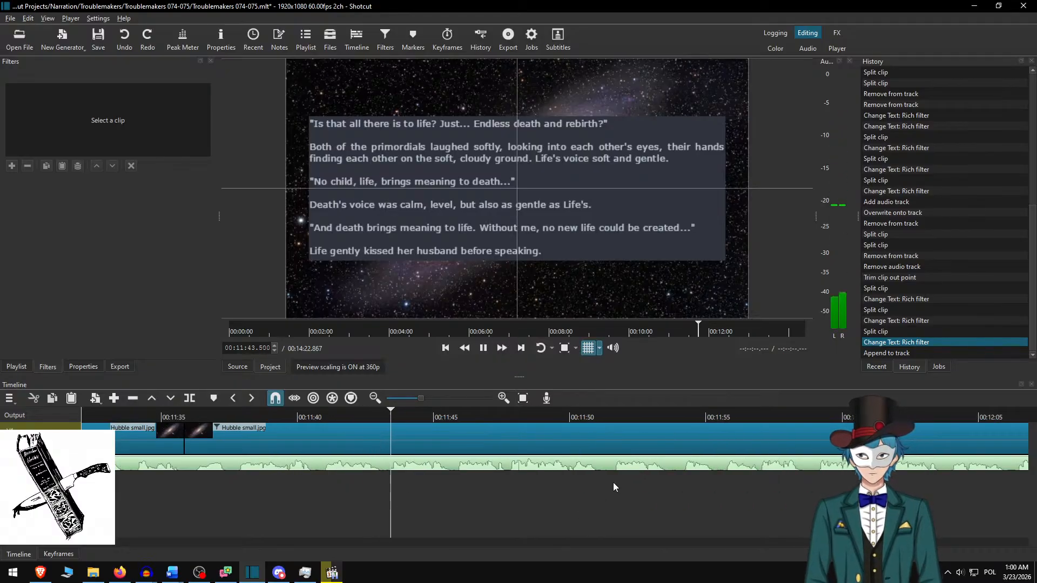
scroll(651, 472, "down", 3)
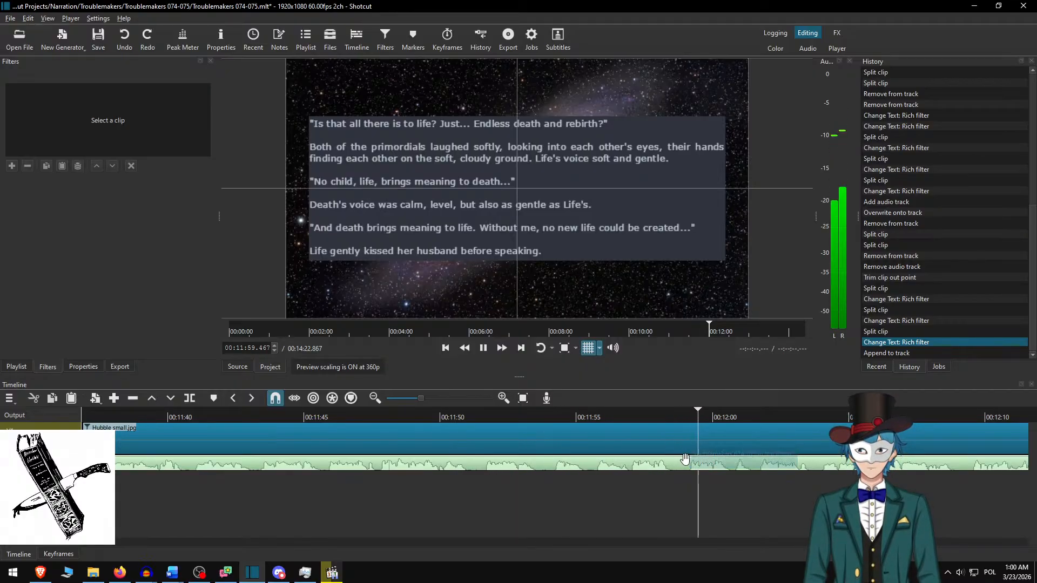
scroll(714, 471, "down", 9)
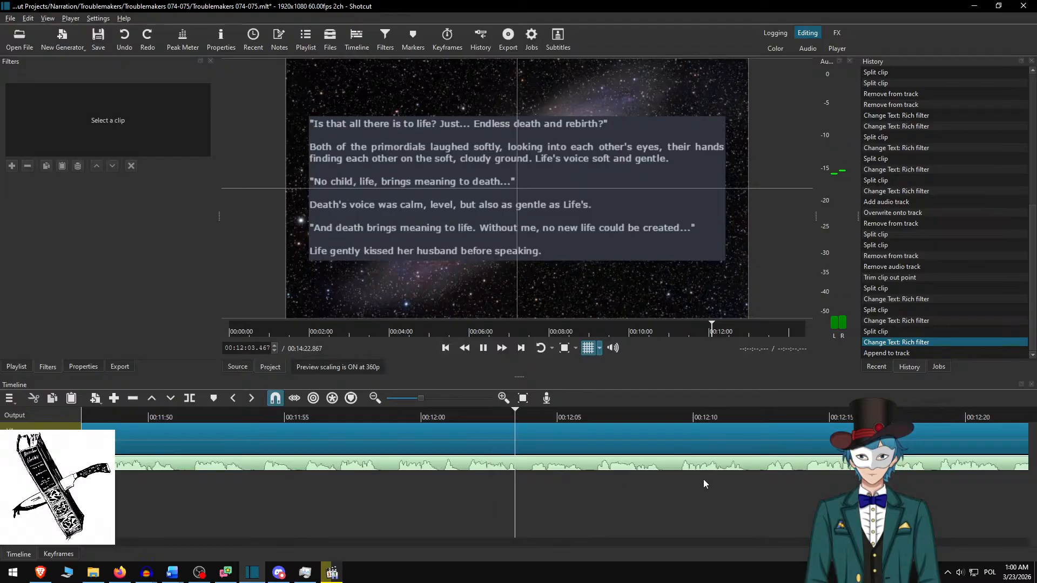
scroll(675, 479, "down", 3)
scroll(637, 476, "down", 7)
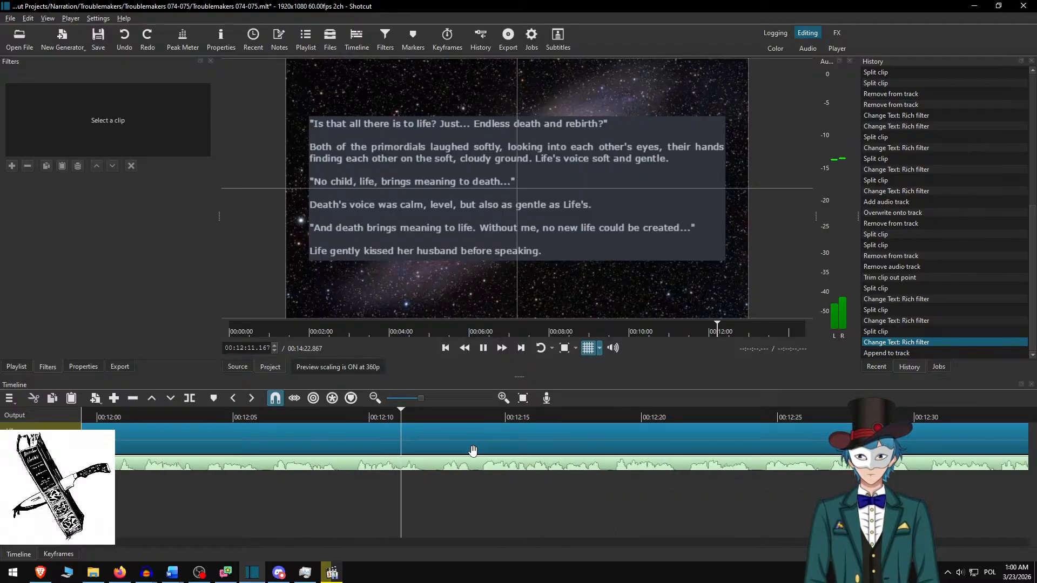
key("space")
key("s")
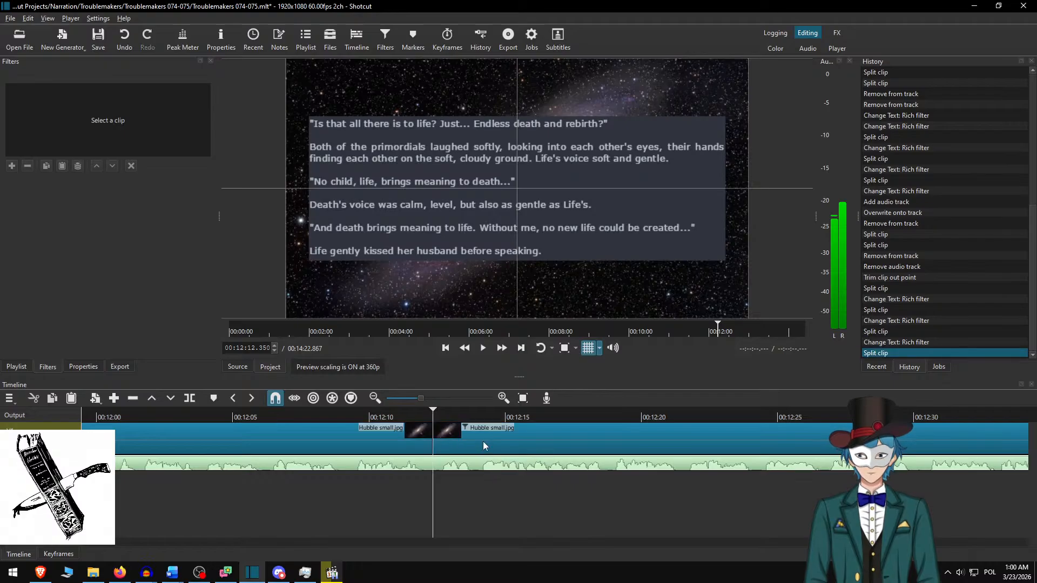
- Select the clip after the split, delete the used passage in Word and copy from "And without me" through "oh so heavy life."
left_click(483, 441)
key("alt+Tab")
key("BackSpace")
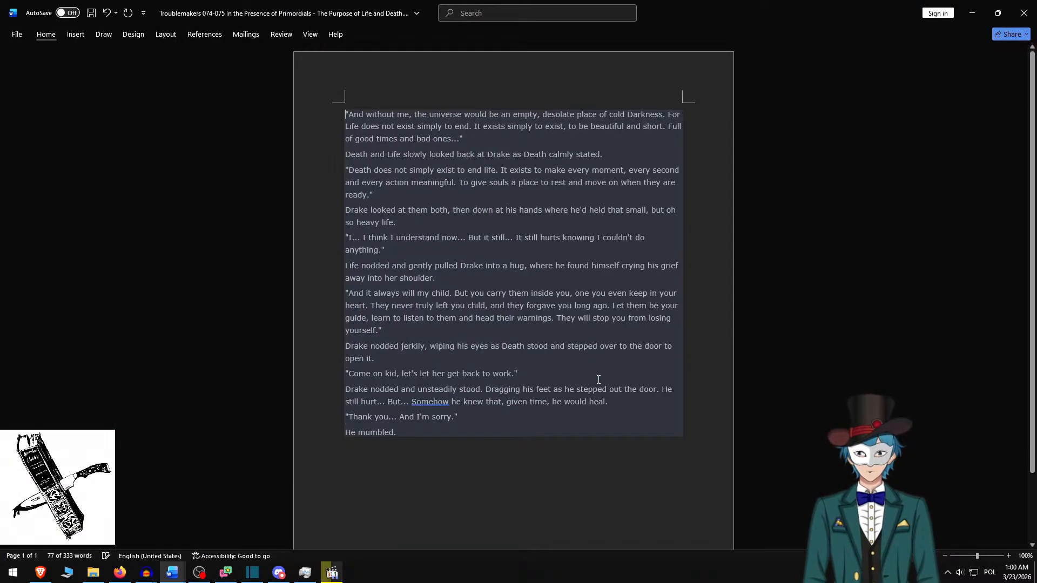
left_click(418, 197, "shift")
left_click(496, 233, "shift")
key("ctrl+c")
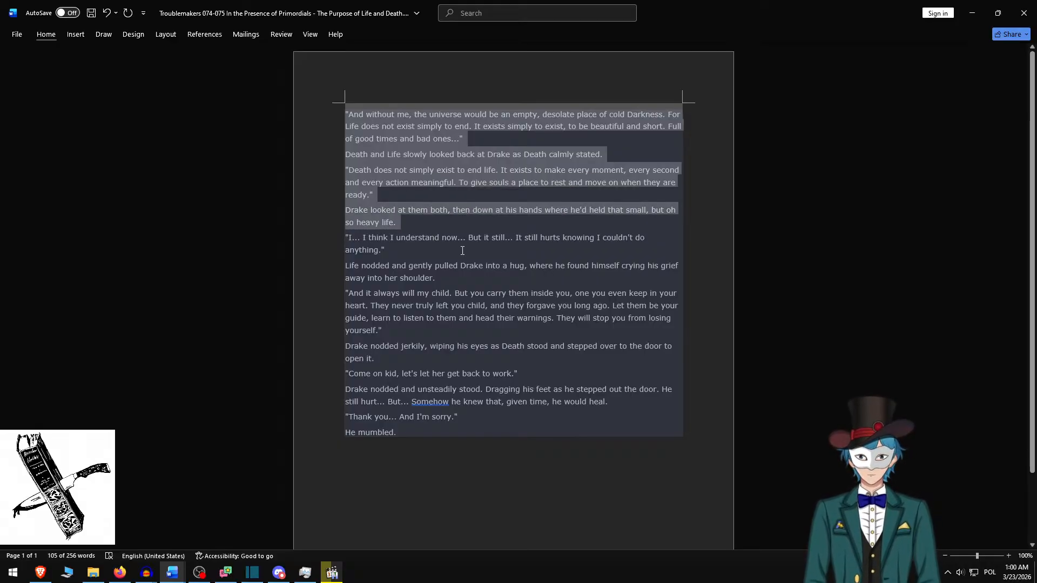
- Return to Shotcut, replace the selected clip's rich text with the copied passage and add blank lines between its four paragraphs
key("alt+Tab")
key("ctrl+a")
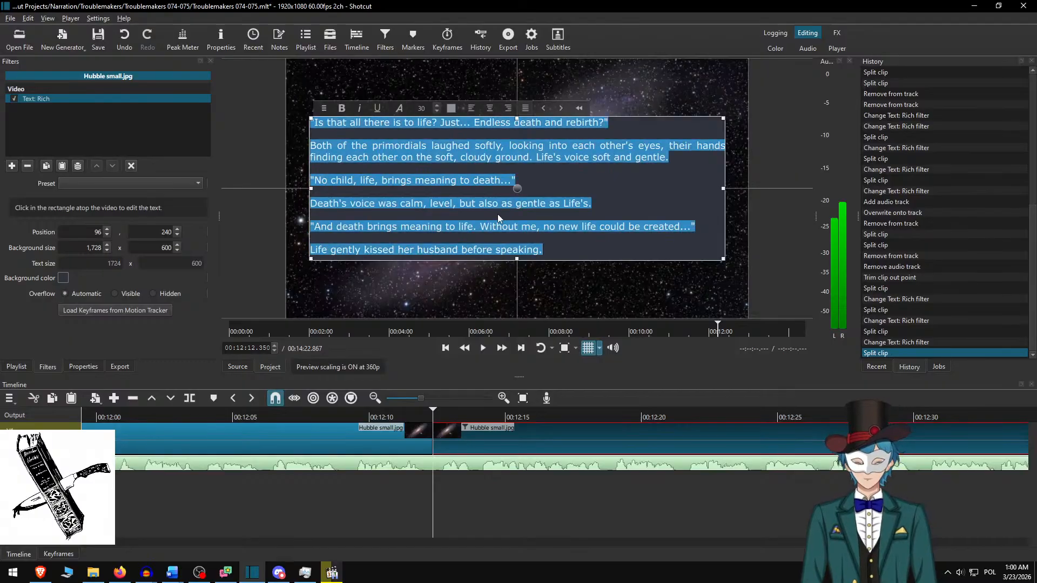
key("ctrl+v")
key("Left")
key("Up")
key("Up")
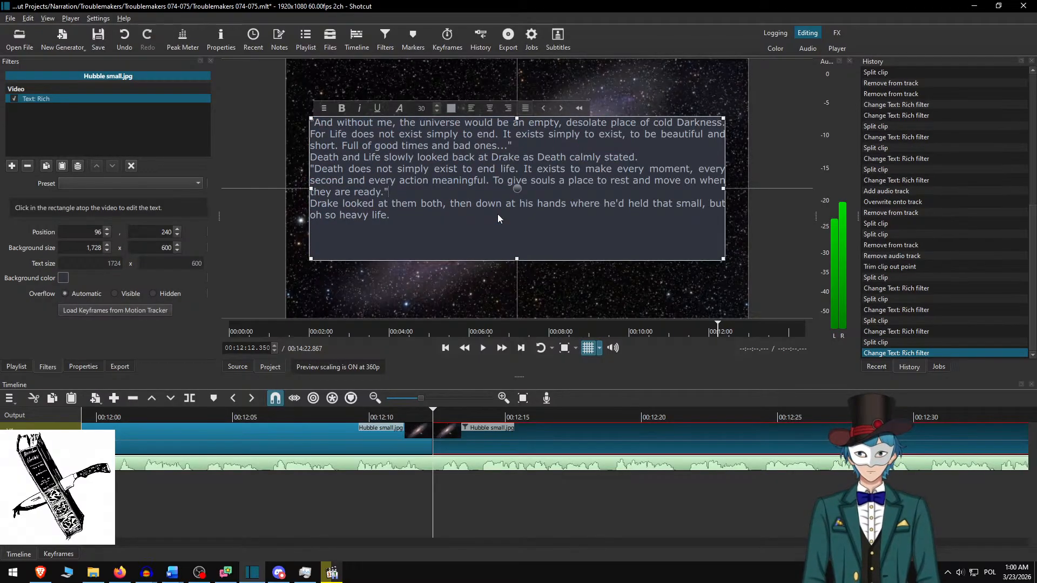
key("Return")
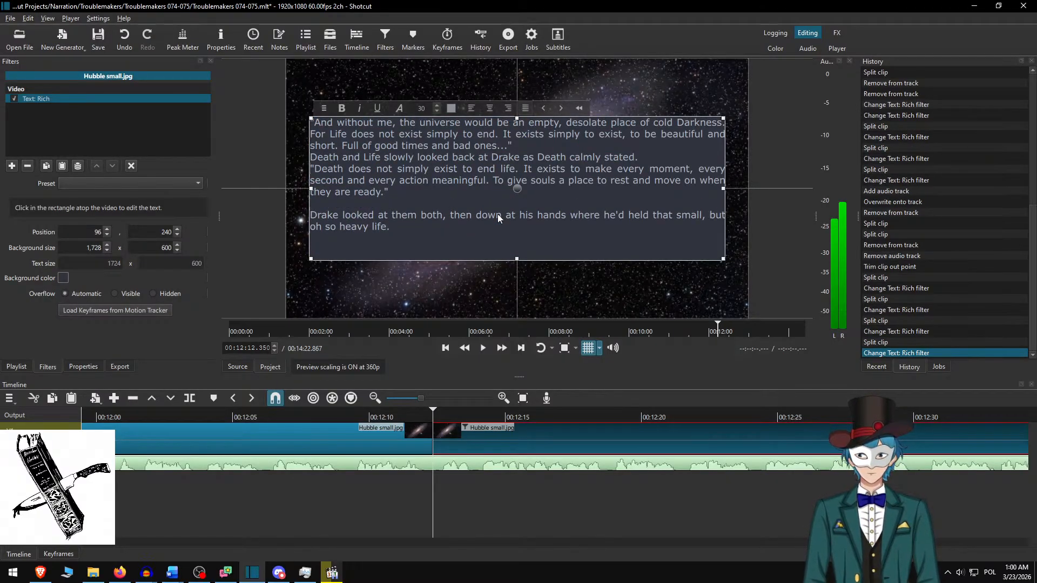
key("Return")
key("Up")
key("Up")
key("Return")
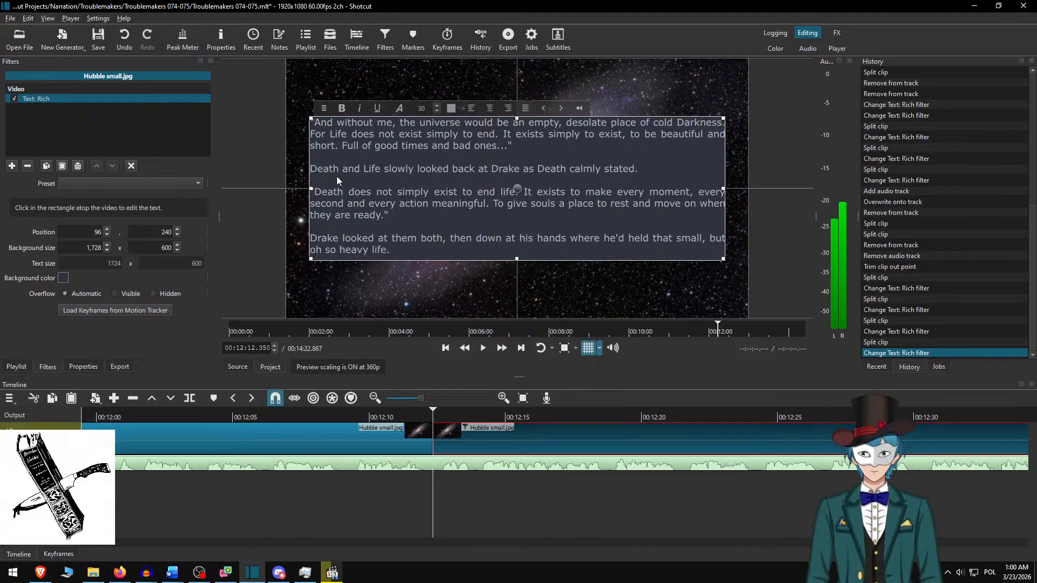
key("alt+Tab")
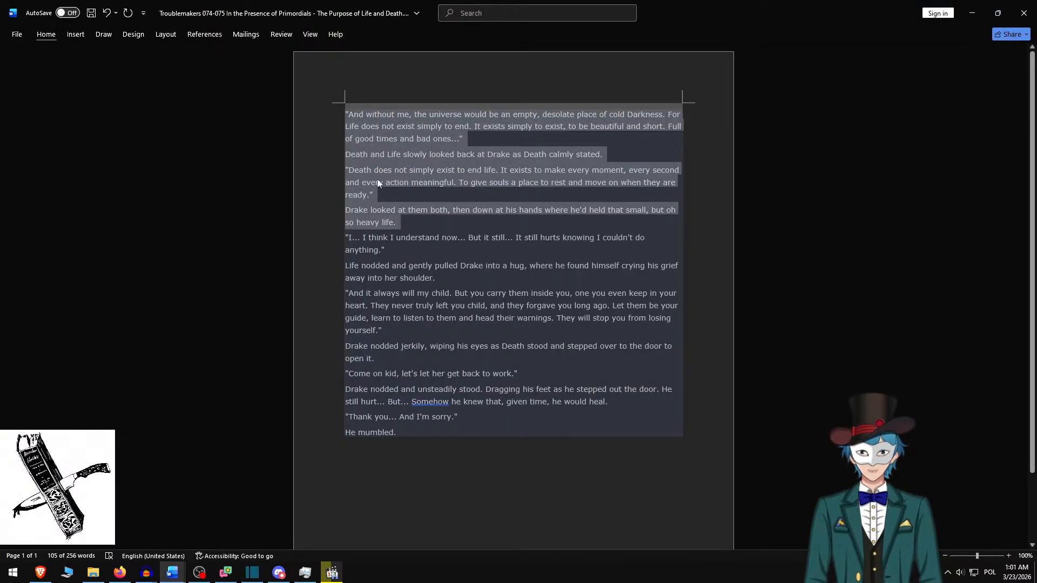
key("alt+Tab")
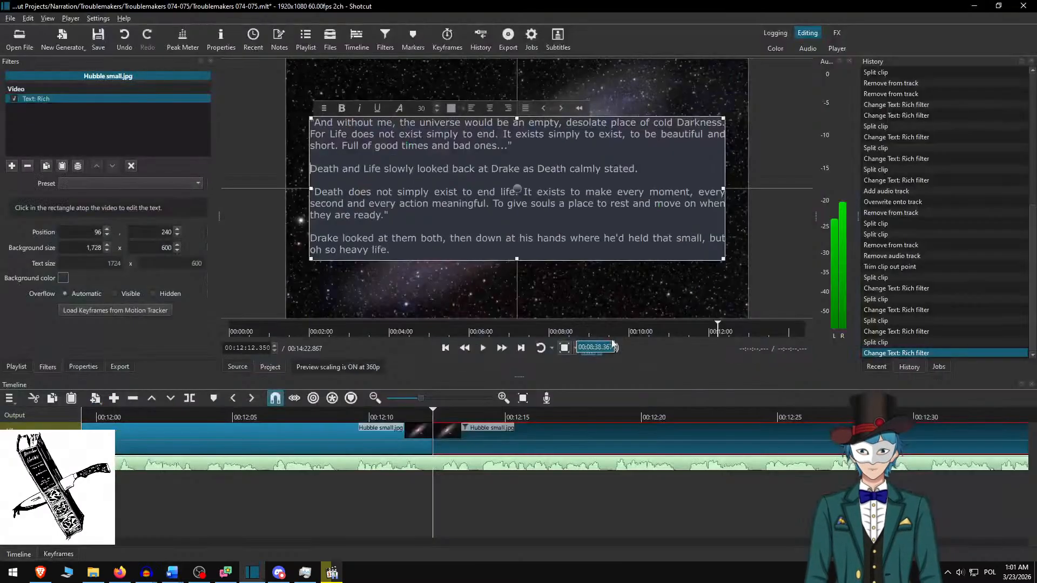
- Deselect the clip and play at fast speed across the 00:12:12.350 text transition from a few seconds before it
left_click(453, 442)
left_click(377, 413)
key("space")
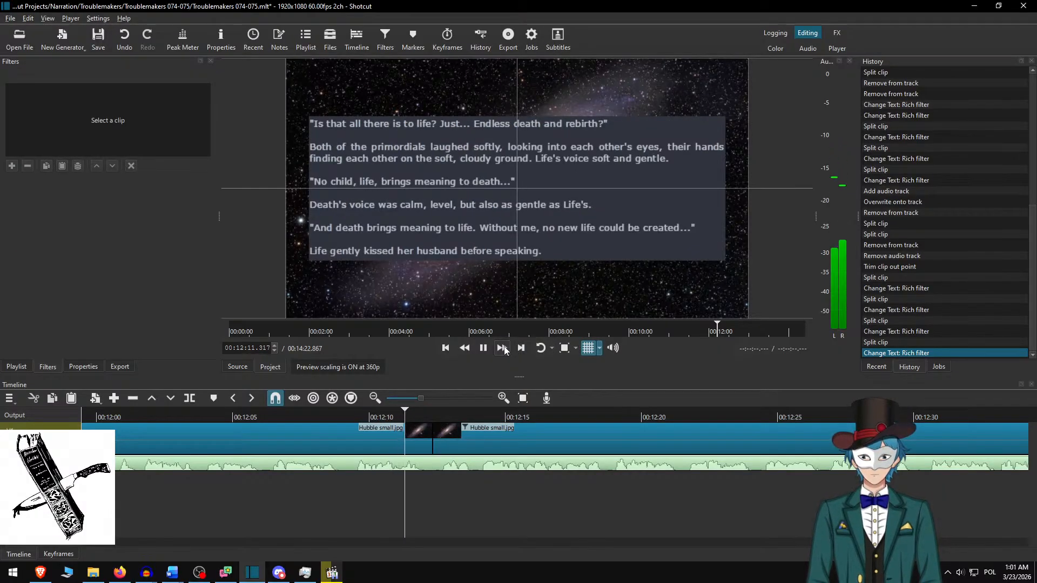
left_click(502, 348)
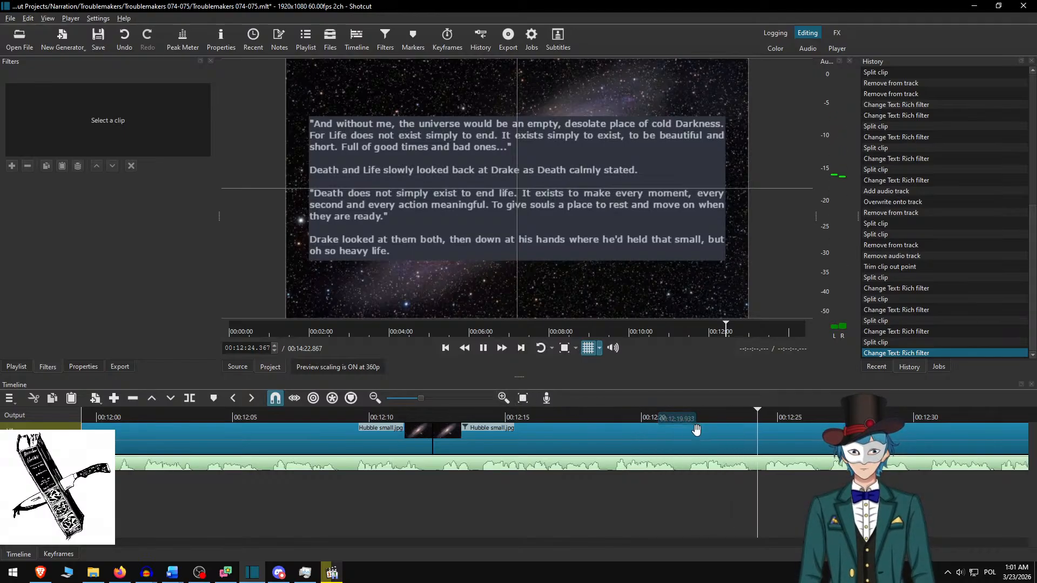
- Follow the narration at fast playback, stop at the end of the displayed passage and split the Hubble small.jpg clip at 00:12:53.333
scroll(716, 470, "down", 6)
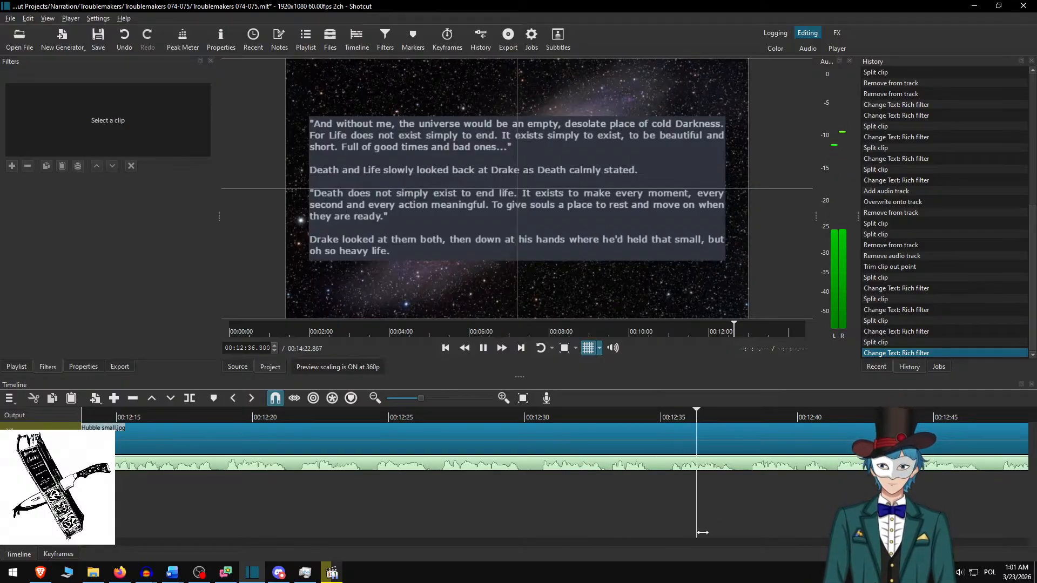
scroll(720, 496, "down", 3)
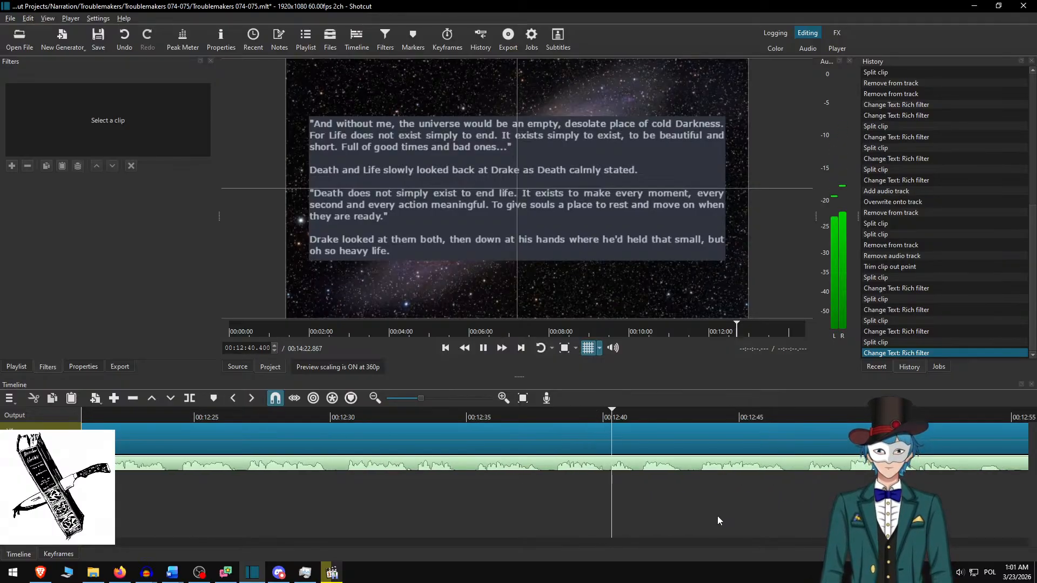
scroll(643, 510, "down", 3)
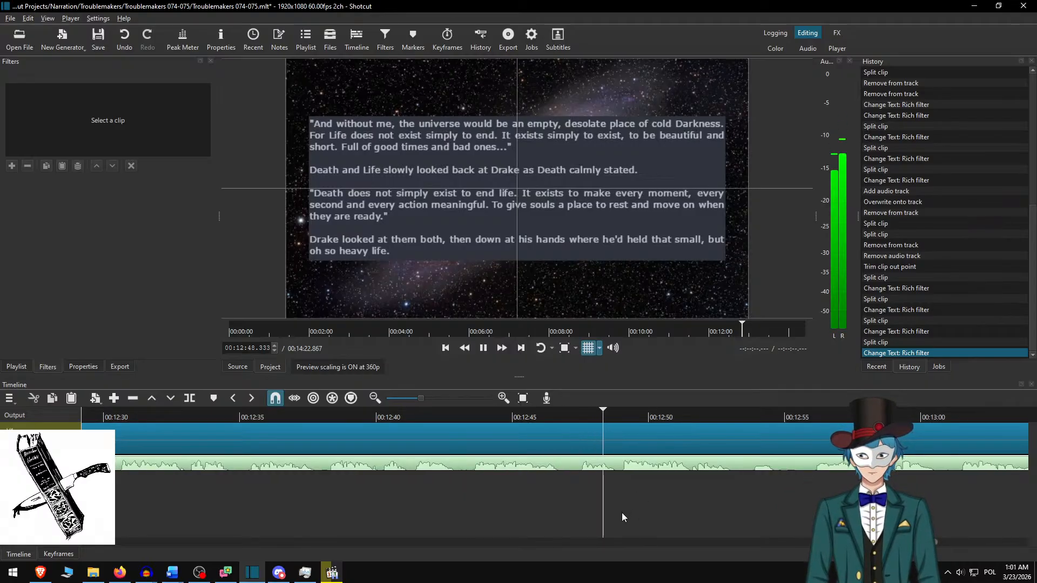
scroll(637, 484, "down", 2)
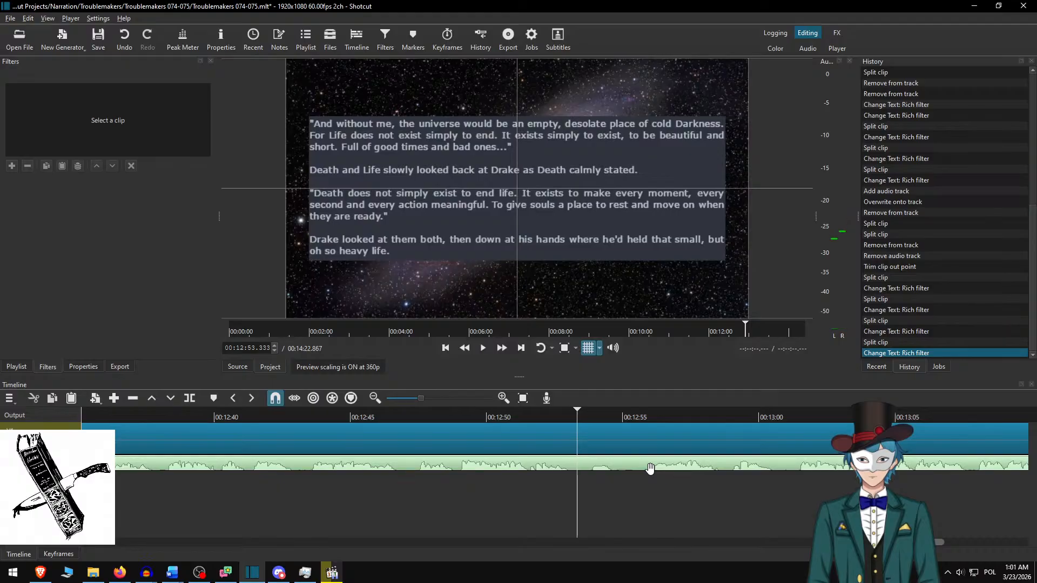
key("s")
- Select the clip after the split, delete the used passage in Word and copy from "I... I think I understand now" through "losing yourself."
left_click(639, 432)
key("alt+Tab")
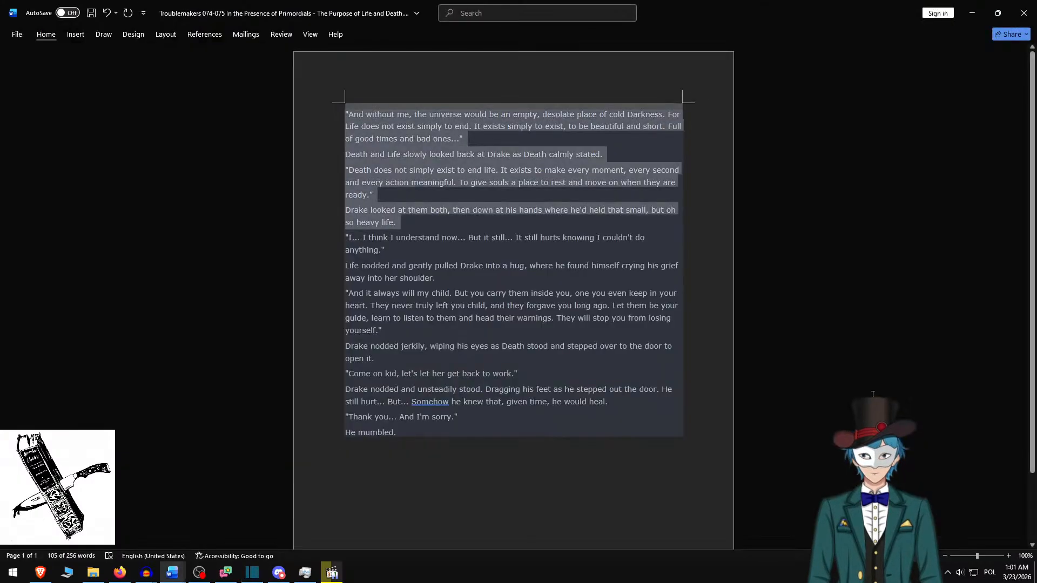
key("Delete")
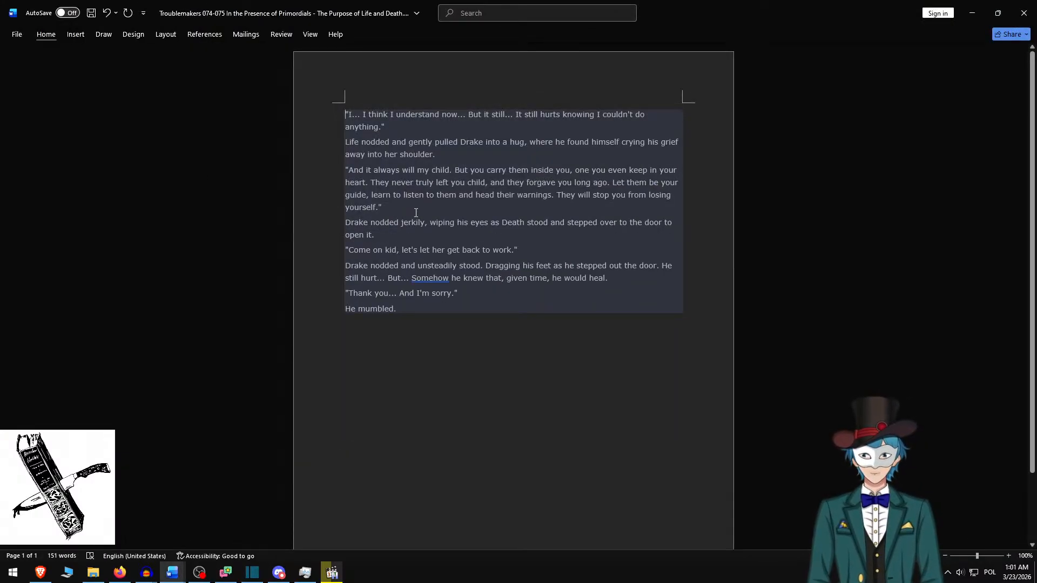
key("ctrl+shift+Down")
key("ctrl+shift+Down")
key("ctrl+shift+Down")
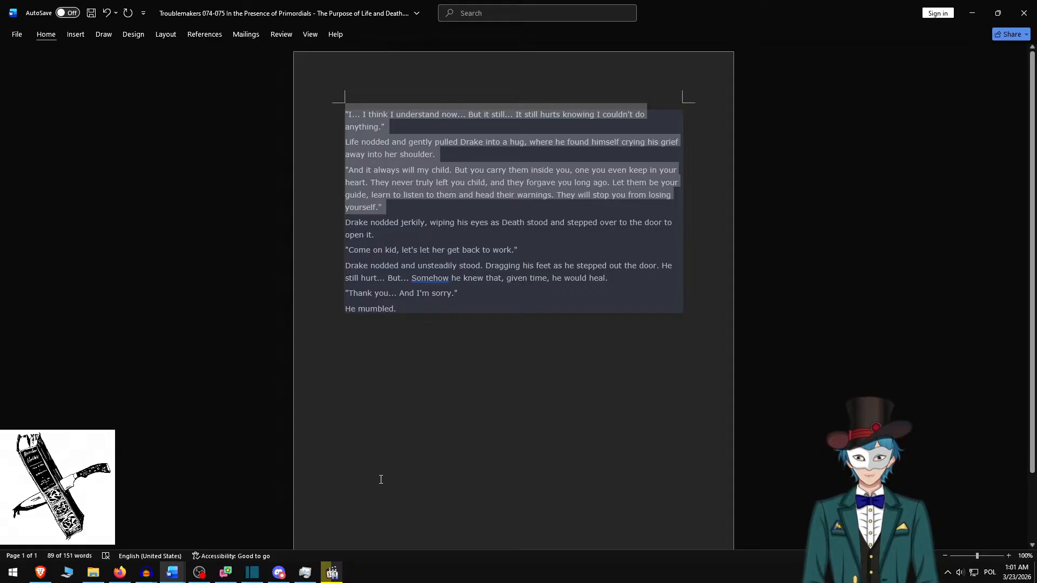
- Return to Shotcut, replace the selected clip's rich text with the copied passage and add blank lines between its three paragraphs
key("alt+Tab")
key("ctrl+a")
type("\"I... I think I understand now... But it still... It still hurts knowing I couldn't do anything.\" Life nodded and gently pulled Drake into a hug, where he found himself crying his grief away into her shoulder. \"And it always will my child. But you carry them inside you, one you even keep in your heart. They never truly left you child, and they forgave you long ago. Let them be your guide, learn to listen to them and head their warnings. They will stop you from losing yourself.\"")
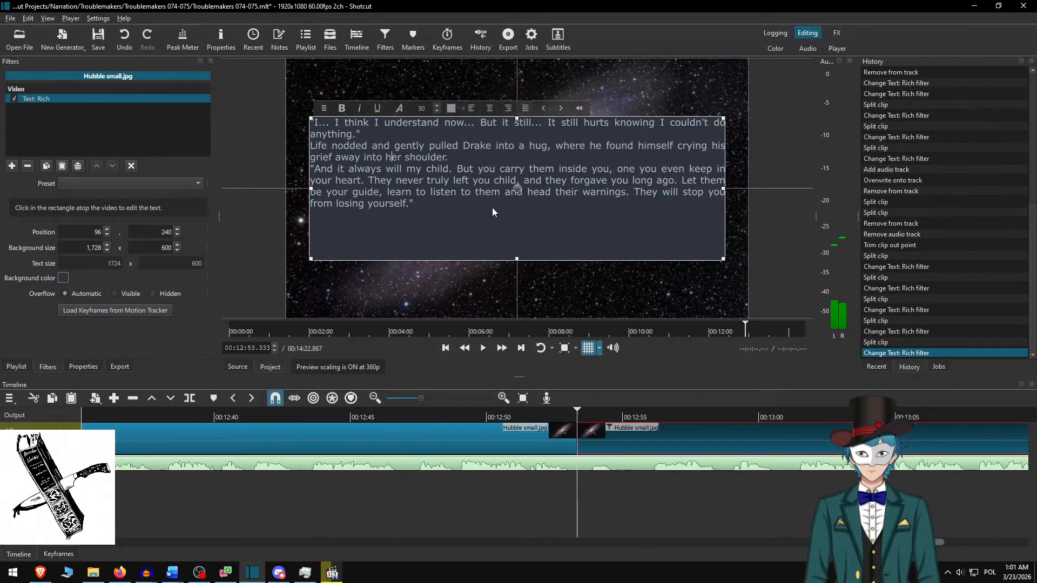
key("Return")
key("Return")
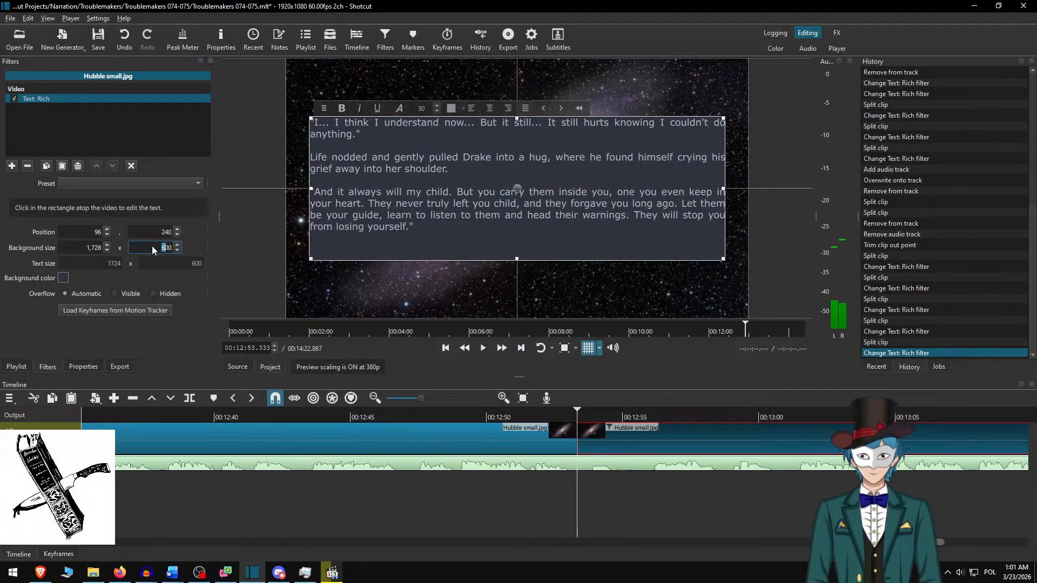
- Set the rich text background height to 500, move the text box down to the vertical centre of the frame and deselect the clip
type("5")
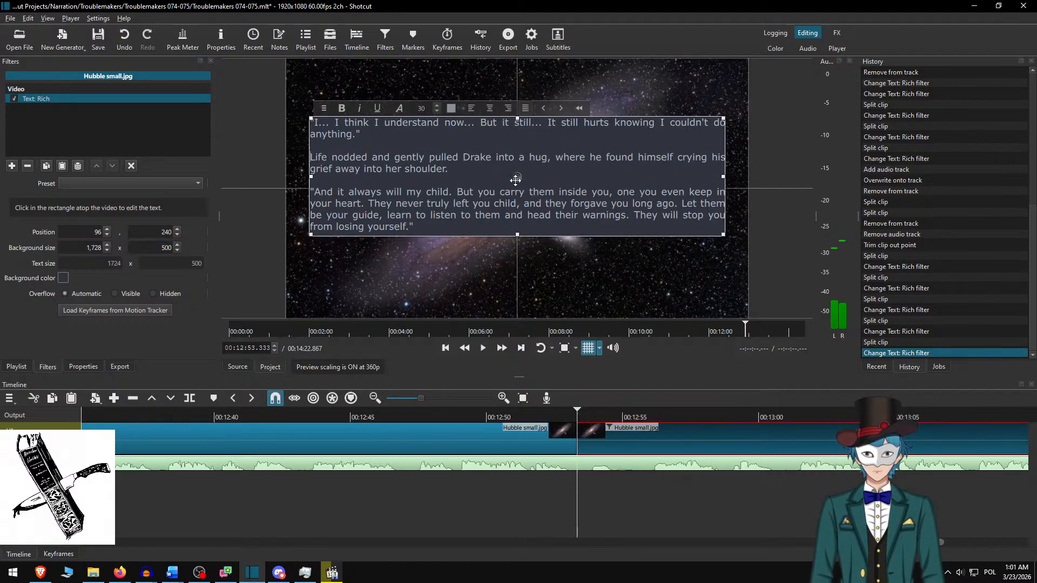
left_click_drag(516, 179, 517, 192)
left_click(645, 494)
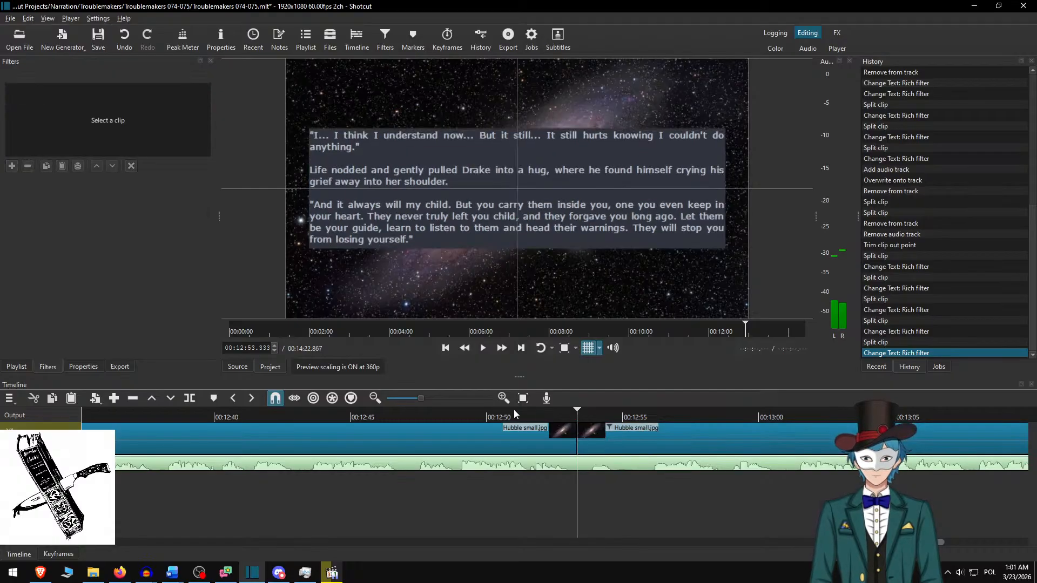
- Play at fast speed from a few seconds before the 00:12:53.333 cut and split the Hubble small.jpg clip near 00:13:32
left_click(493, 414)
key("space")
double_click(504, 348)
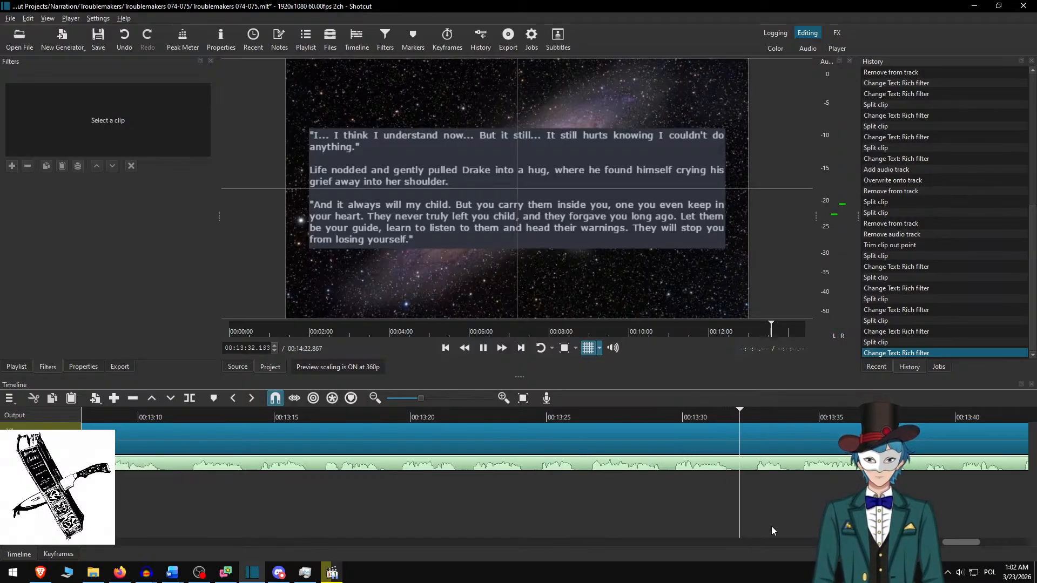
key("space")
key("s")
- Select the clip after the new split and switch to the script in Word
left_click(780, 425)
key("alt+Tab")
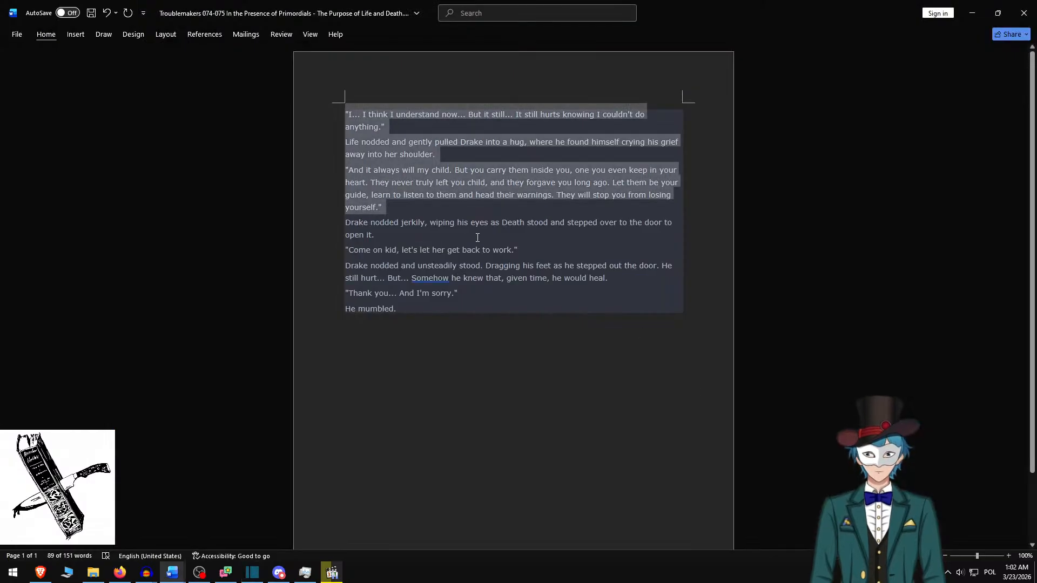
- Delete the passage ending with "yourself." from the Word script and copy all of the remaining text
key("Delete")
key("ctrl+a")
key("ctrl+c")
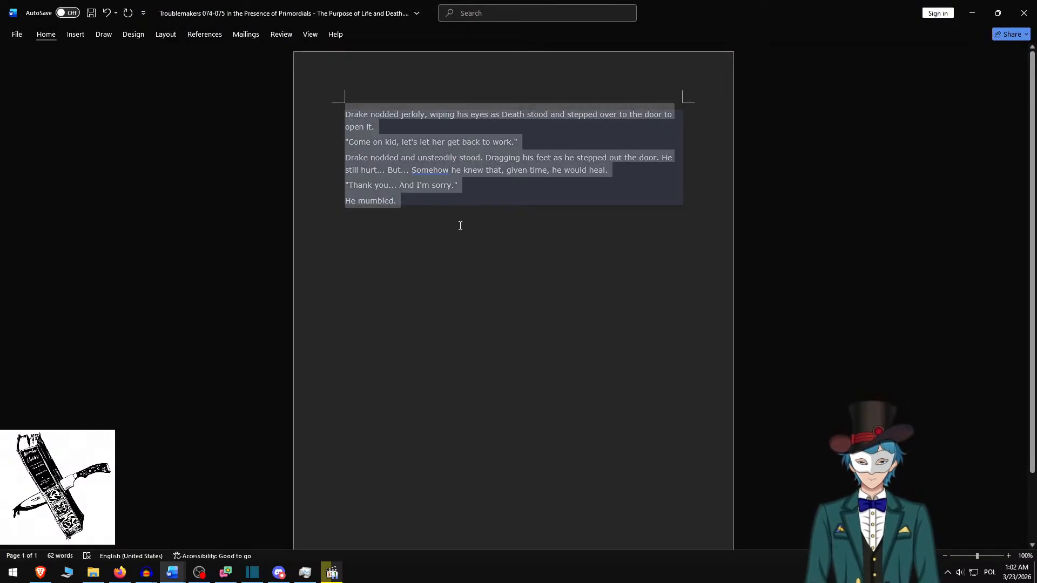
- Switch to Shotcut and replace the whole on-screen caption of the current clip with the copied text
key("alt+Tab")
left_click(490, 172)
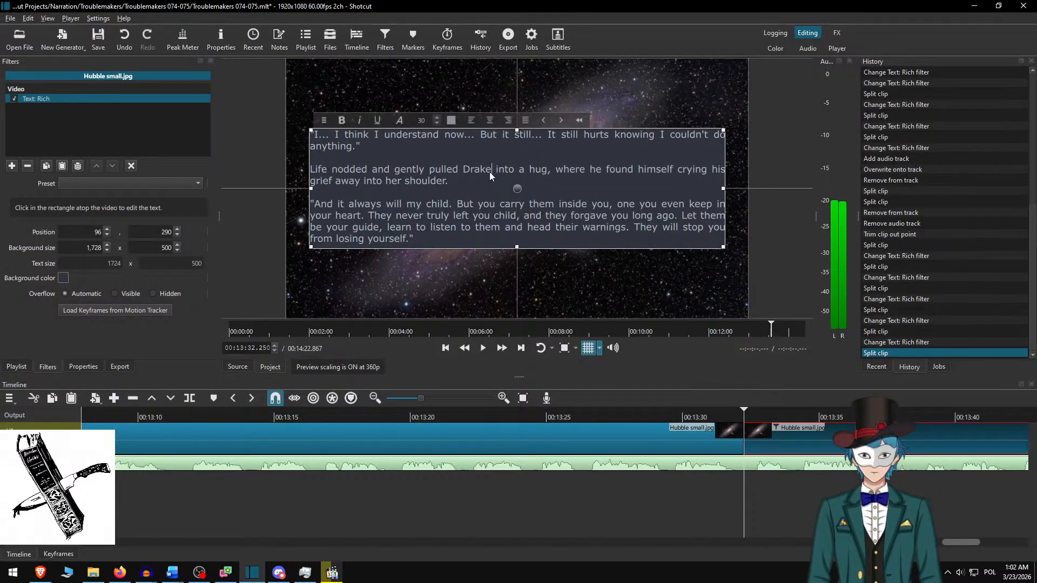
key("ctrl+a")
key("ctrl+v")
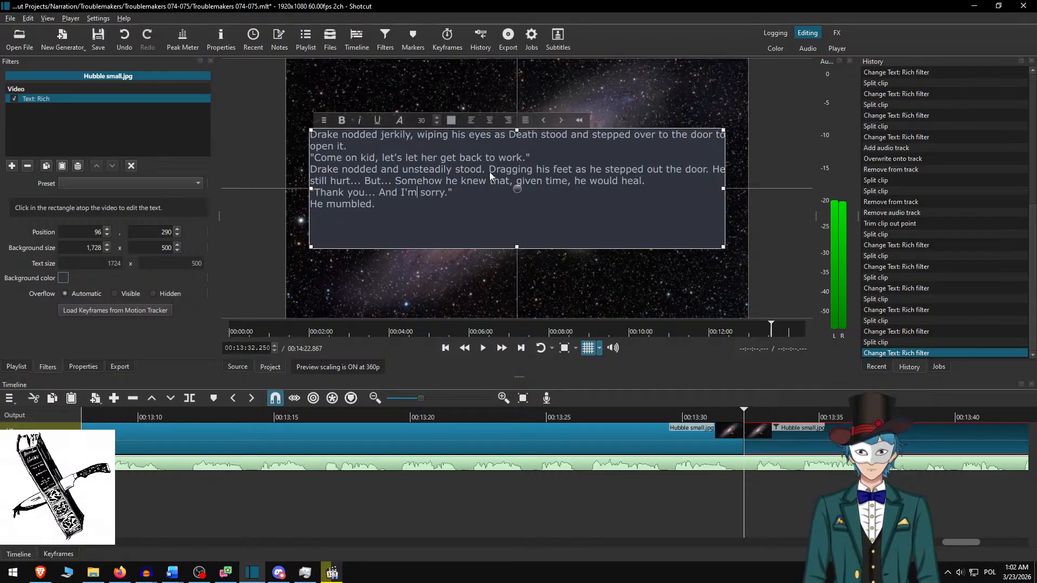
- Insert a blank line between each of the caption's paragraphs, from "He mumbled." back to "Come on kid, let's let her get back to work."
key("Up")
key("Return")
key("Up")
key("Return")
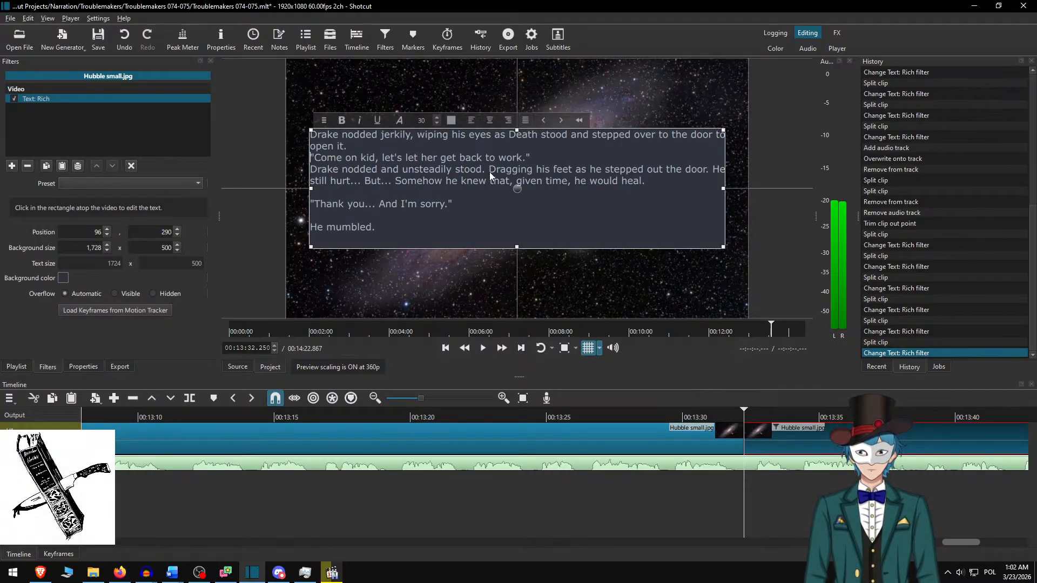
key("Up")
key("Up")
key("Up")
key("Return")
key("Up")
key("Up")
key("Return")
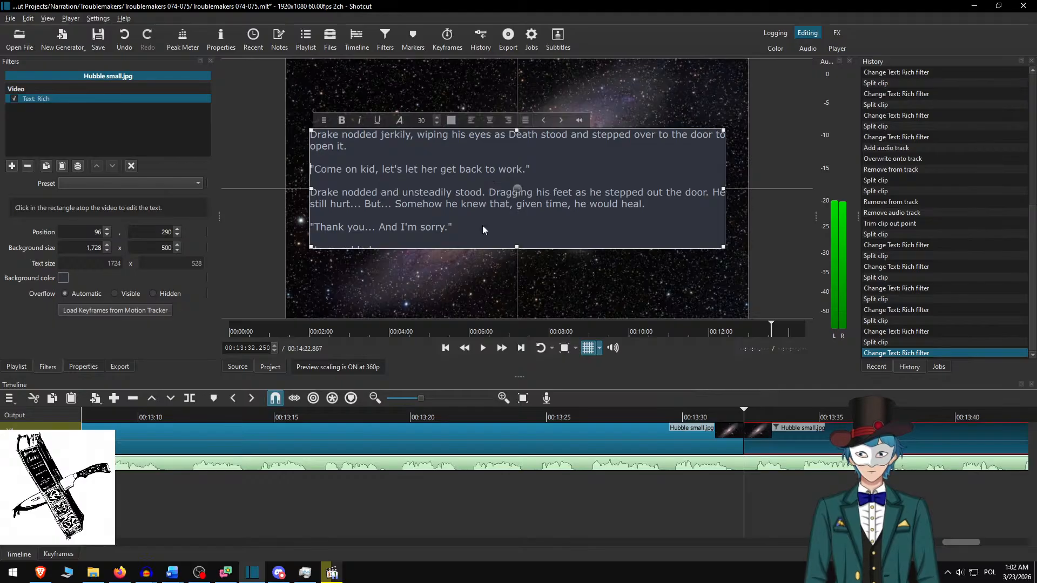
- Set the caption background height to 550 and move the text box up to vertical position 265
left_click(150, 248)
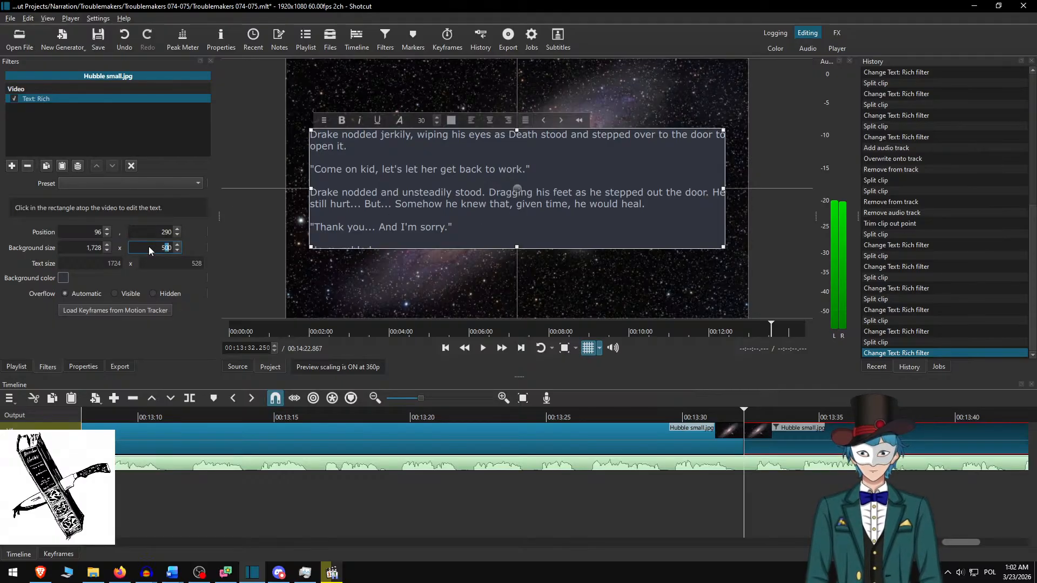
type("5")
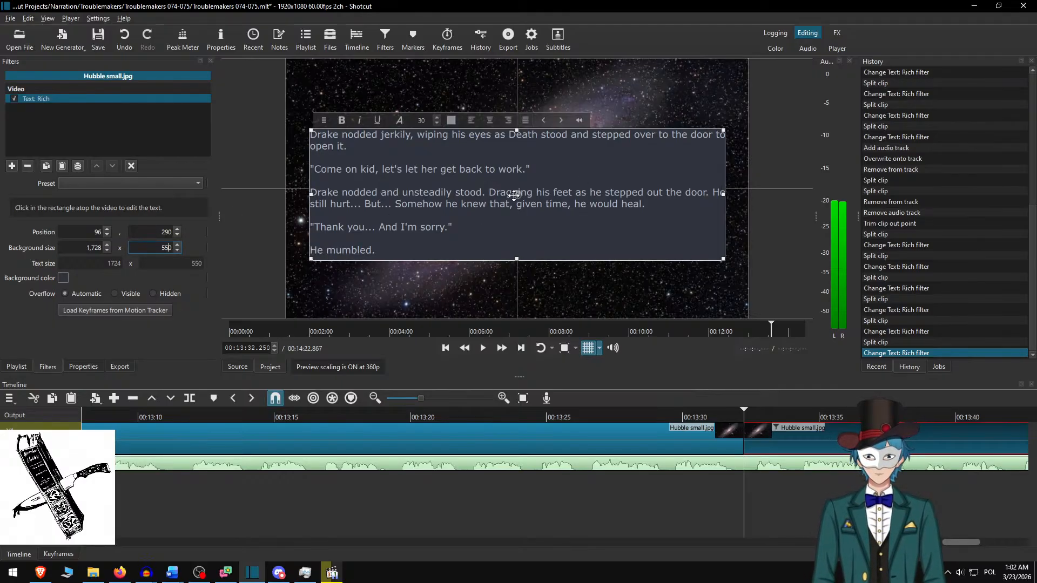
left_click_drag(514, 192, 515, 186)
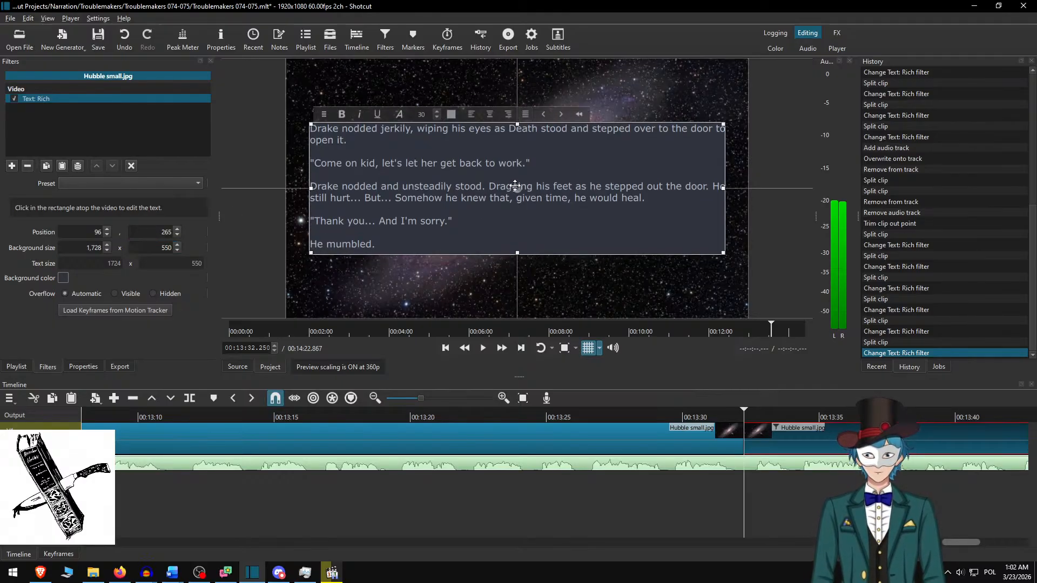
- Play the timeline from about 00:13:30 to check the transition to the new caption against the narration
left_click(802, 439)
left_click(650, 417)
key("space")
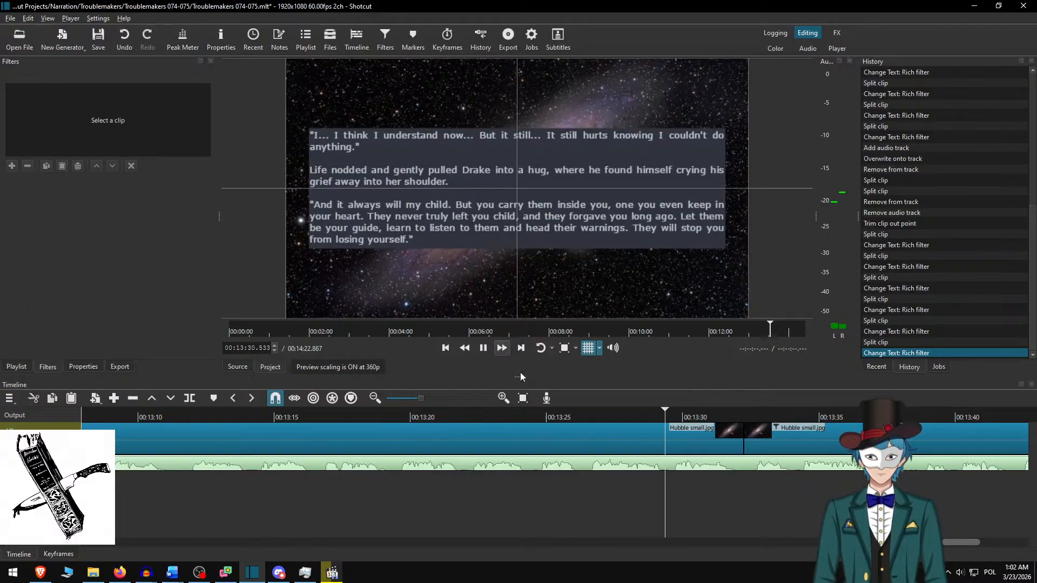
scroll(624, 464, "down", 13)
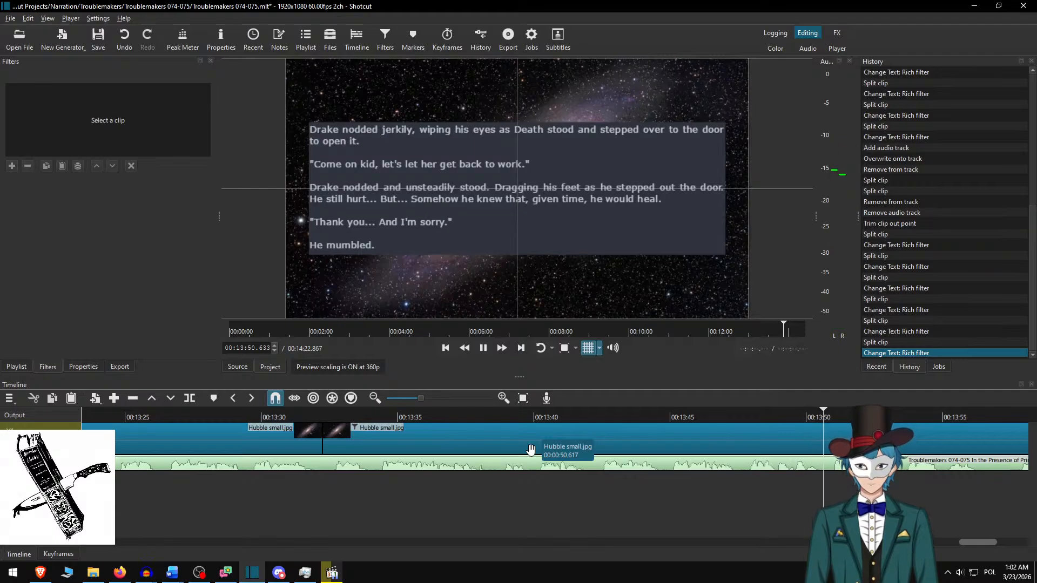
key("space")
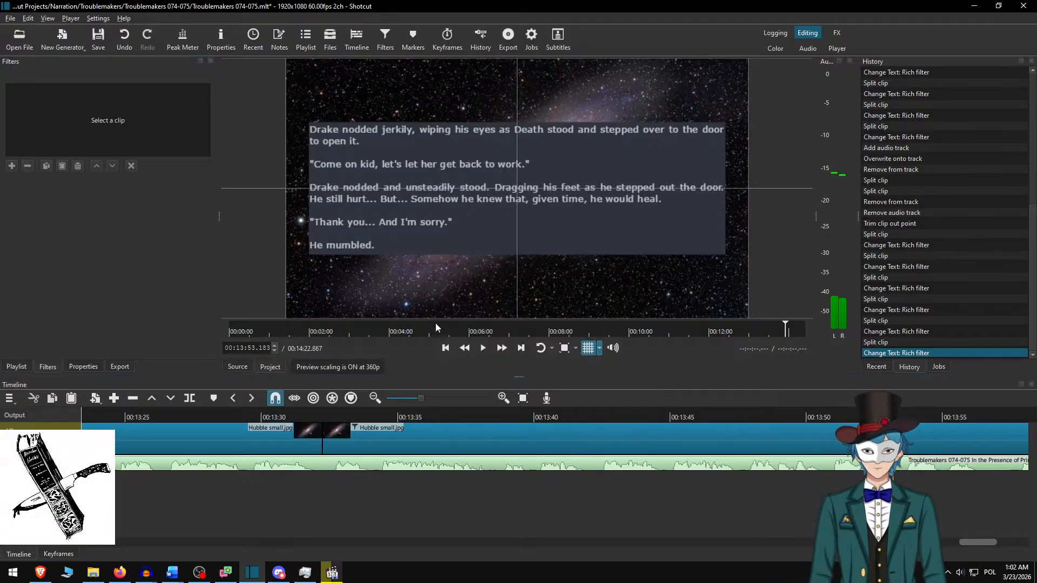
- Split the Hubble small.jpg clip at the narration's end, 00:14:02.867, and remove the Text: Rich filter from the trailing piece
left_click(608, 414)
left_click(502, 348)
left_click(502, 349)
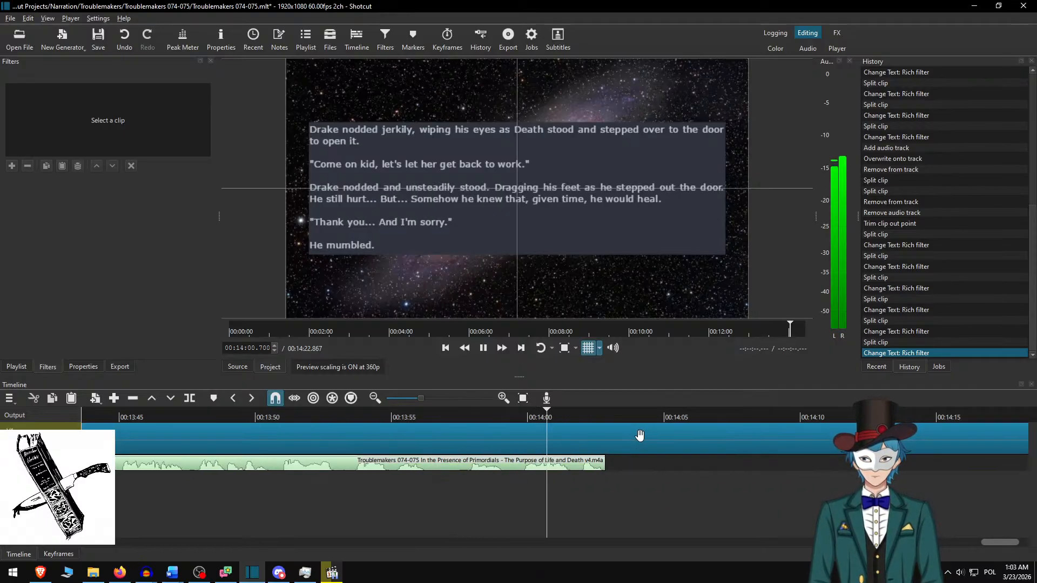
key("space")
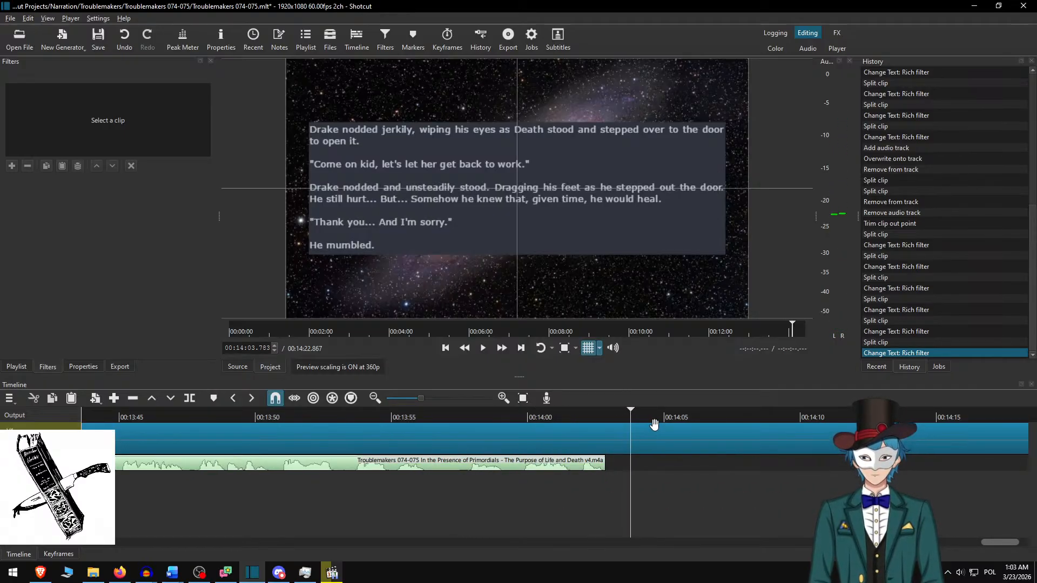
key("s")
left_click(664, 427)
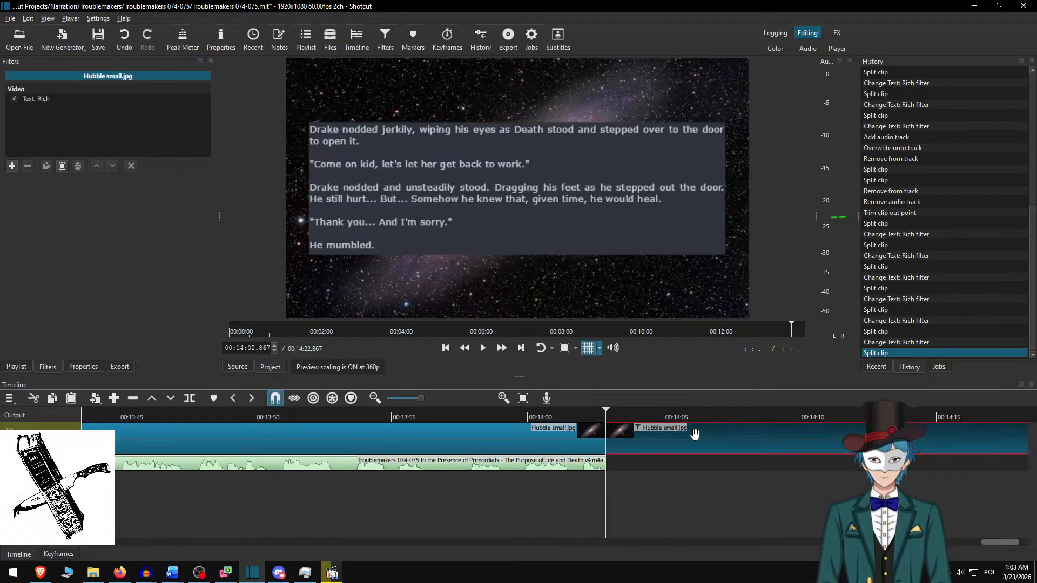
left_click(28, 166)
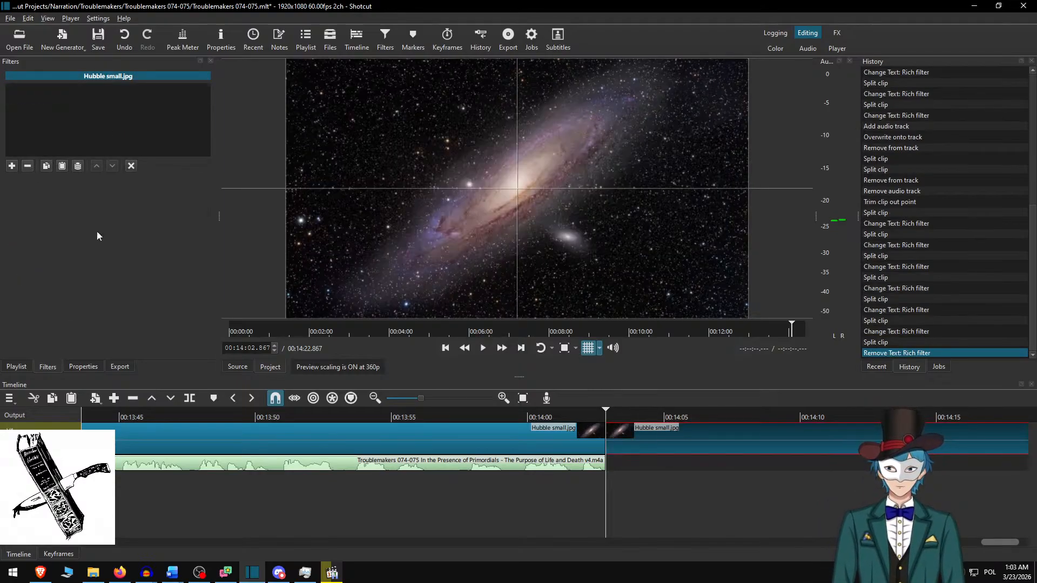
- Save the project and export it as Troublemakers 074-075.mp4 into the "Troublemakers 074-075 In the Presence of Primordials - The Purpose of Life and Death" folder
key("ctrl+s")
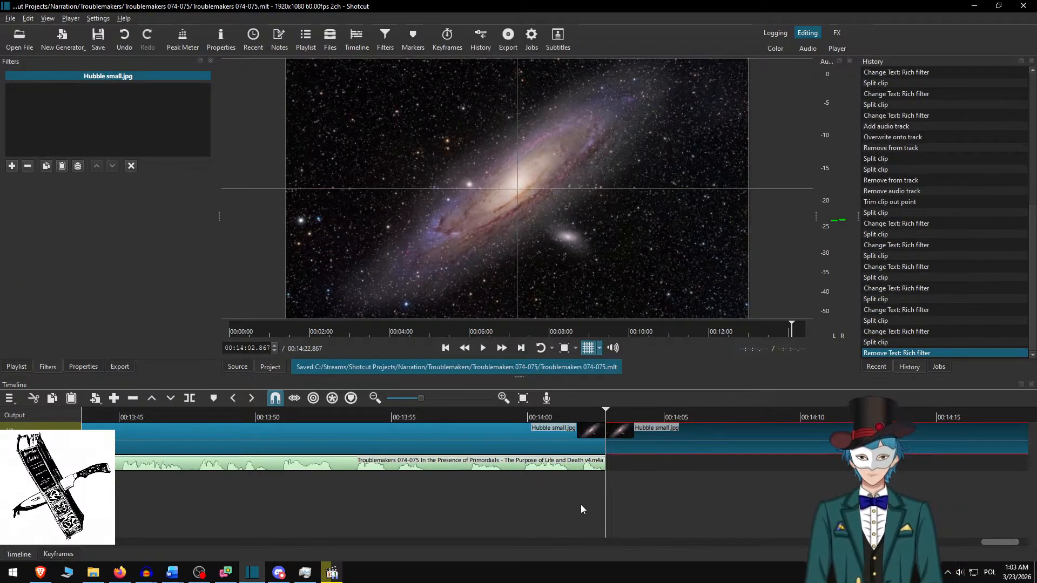
key("ctrl+e")
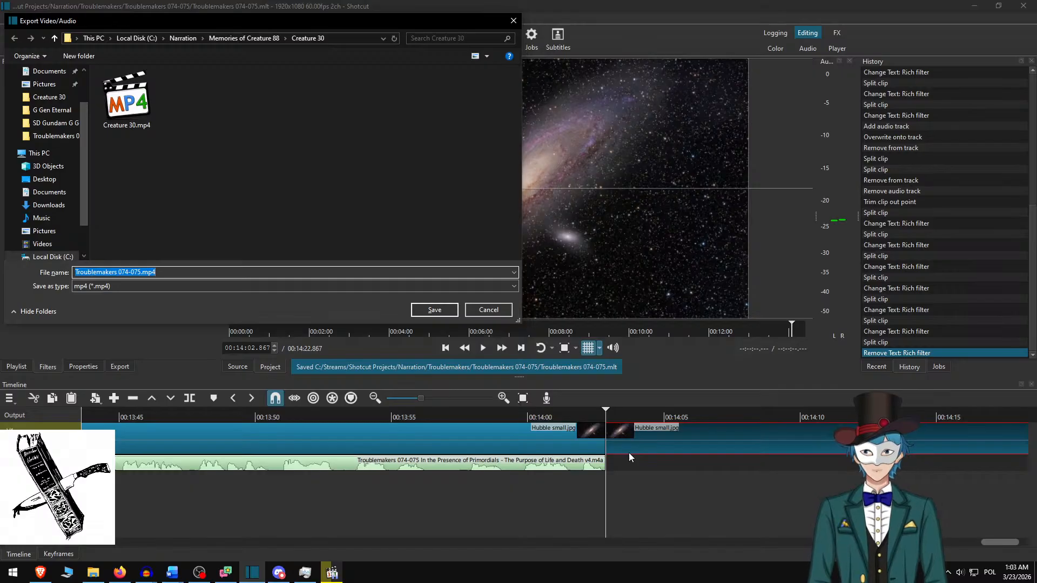
key("alt+Up")
key("alt+Up")
type("the Pr")
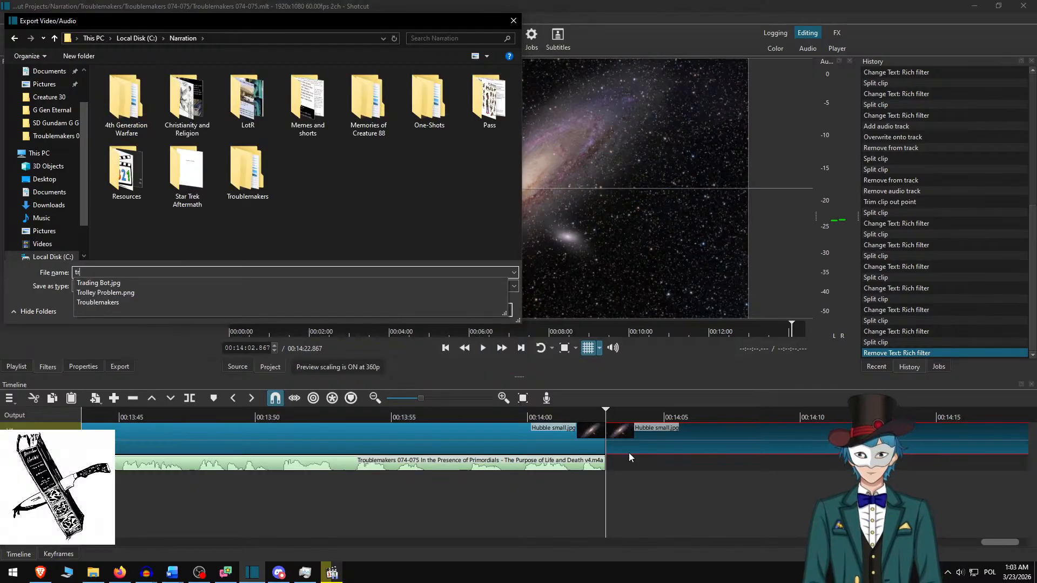
key("Up")
key("Return")
type("tr")
key("Up")
key("Return")
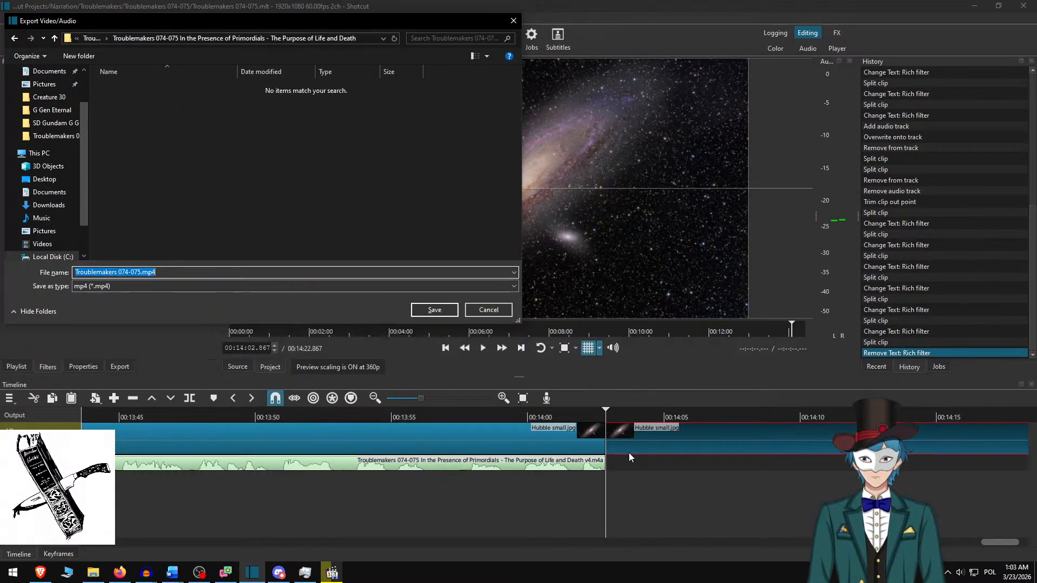
key("Return")
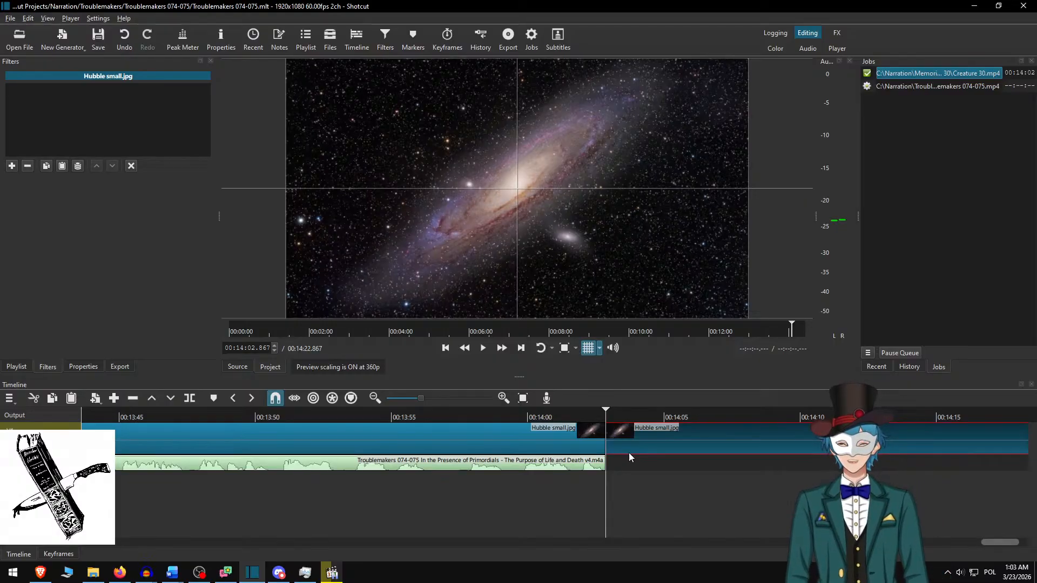
- Switch to the Troublemakers 074-075 script in Word and undo all passage deletions back to the opening paragraph
left_click(170, 577)
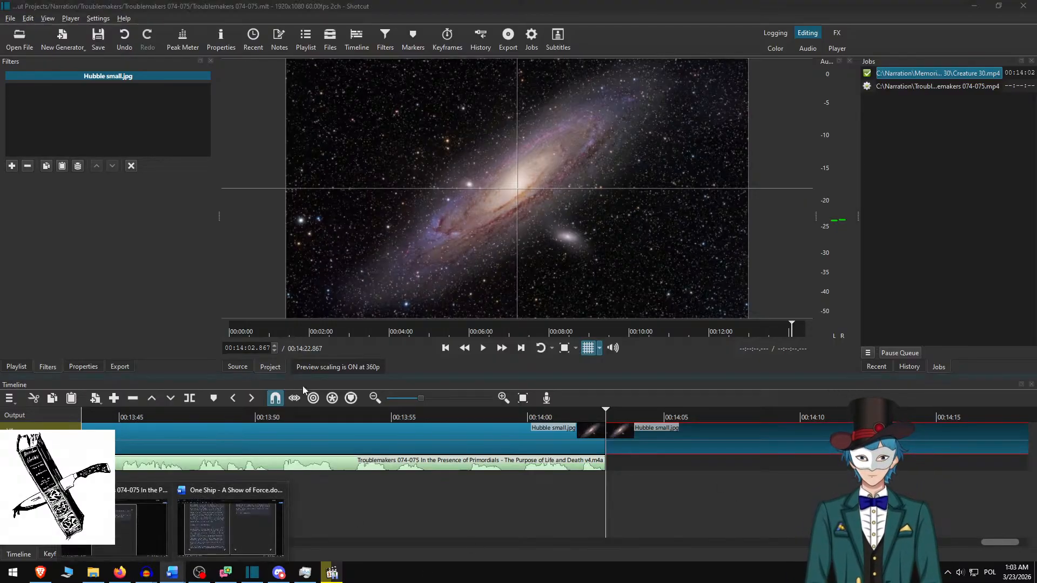
left_click(132, 513)
key("ctrl+z")
key("ctrl+z")
key("ctrl+z")
key("ctrl+z")
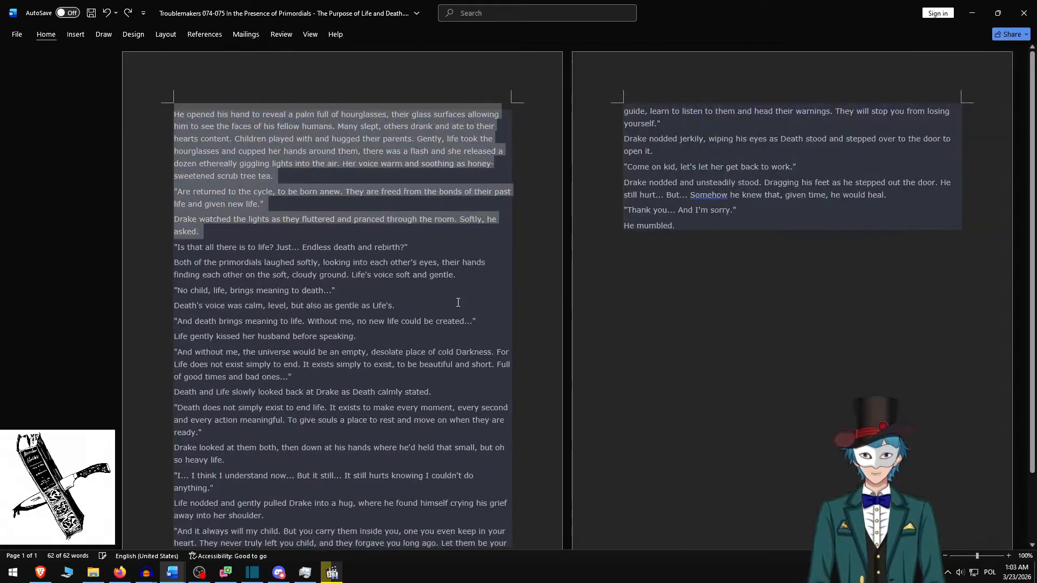
key("ctrl+z")
key("ctrl+z")
key("ctrl+z")
key("ctrl+z")
key("ctrl+z")
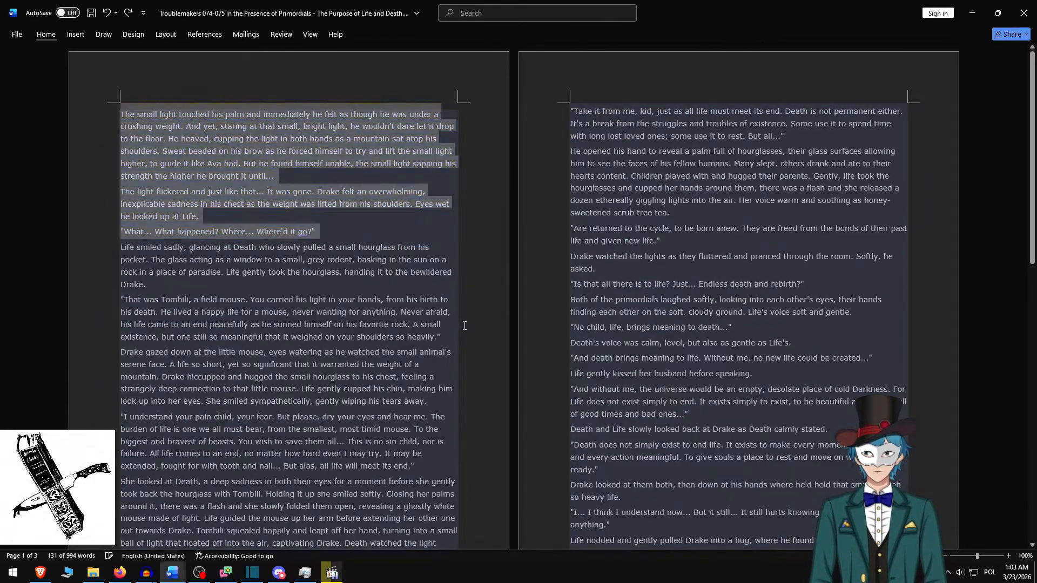
key("ctrl+z")
key("ctrl+z")
key("ctrl+z")
key("ctrl+z")
key("ctrl+z")
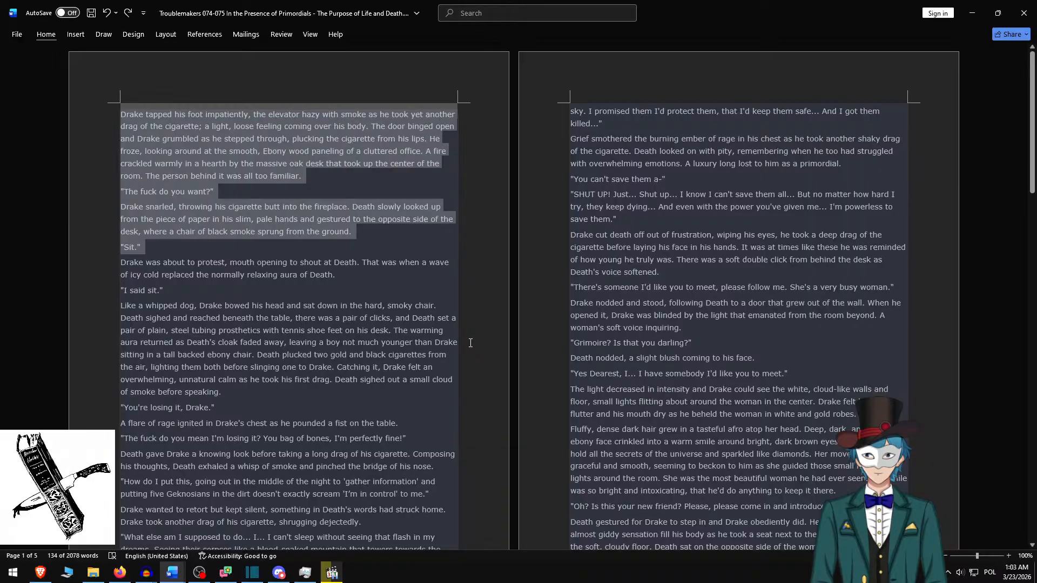
key("ctrl+z")
key("ctrl+z")
key("ctrl+z")
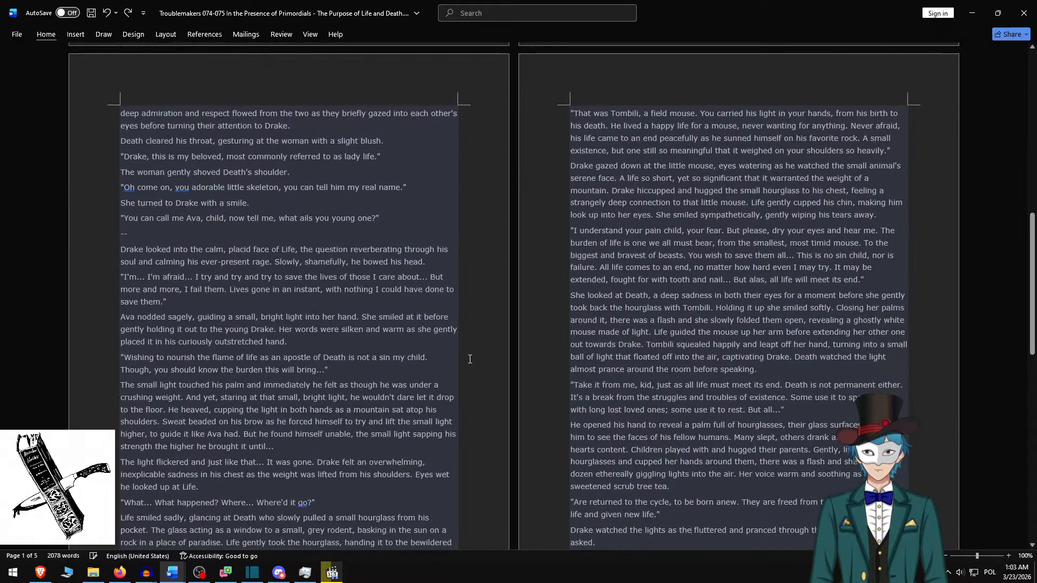
key("ctrl+z")
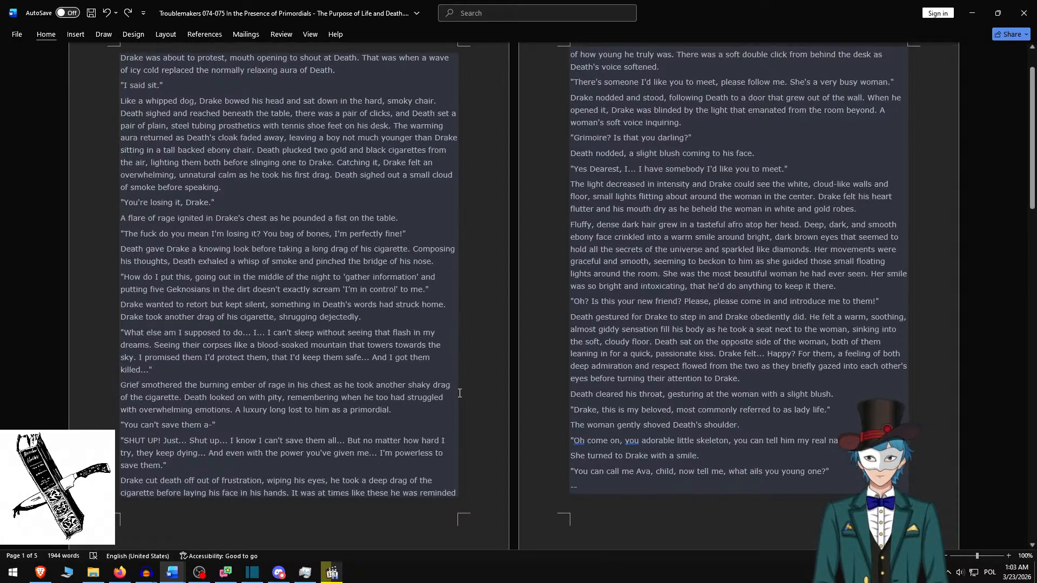
key("ctrl+z")
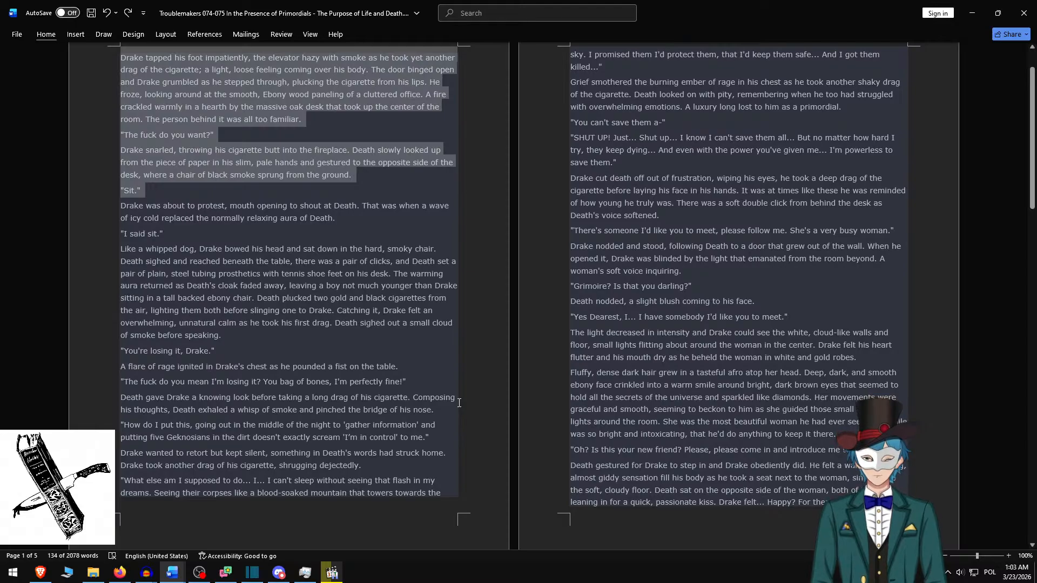
- Save the restored Troublemakers 074-075 script and close the document
key("ctrl+s")
scroll(439, 295, "up", 2)
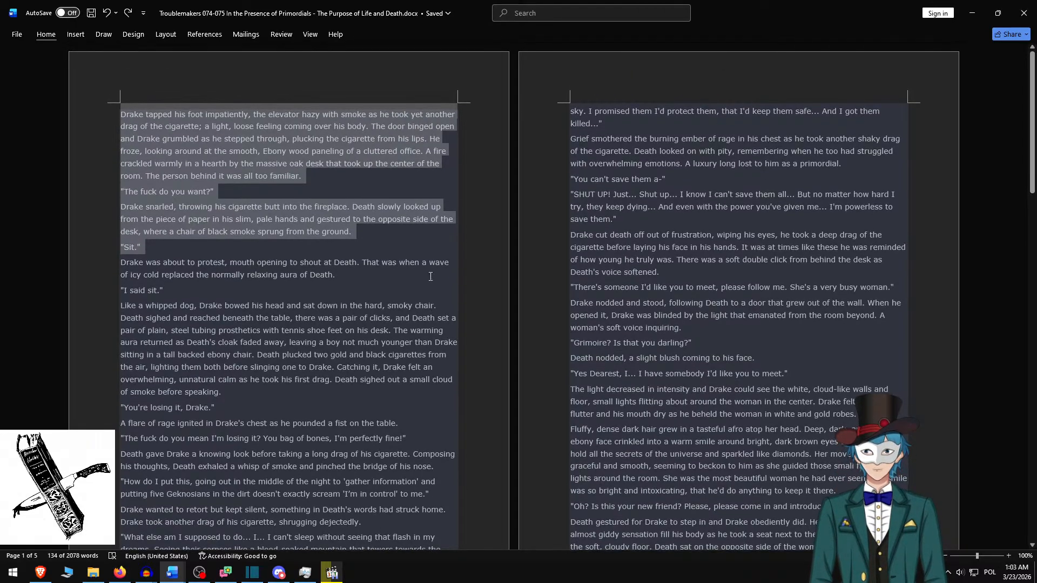
left_click(1023, 13)
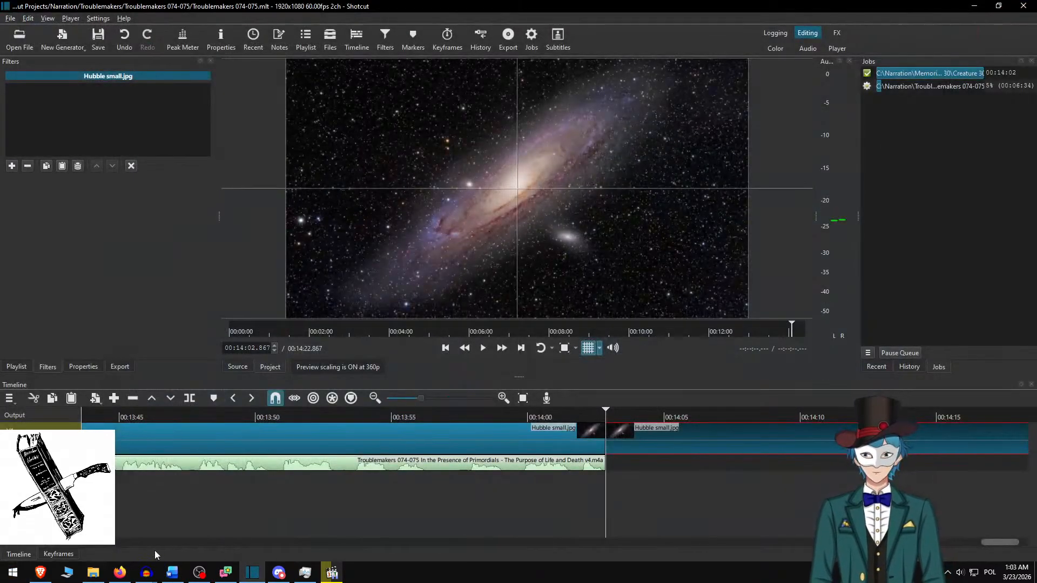
mouse_move(90, 580)
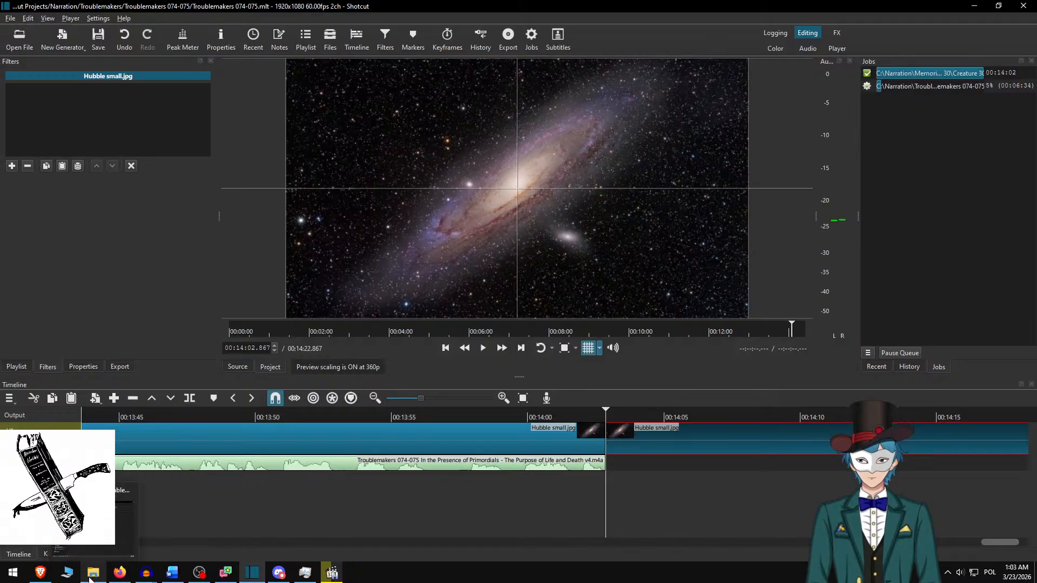
left_click(143, 572)
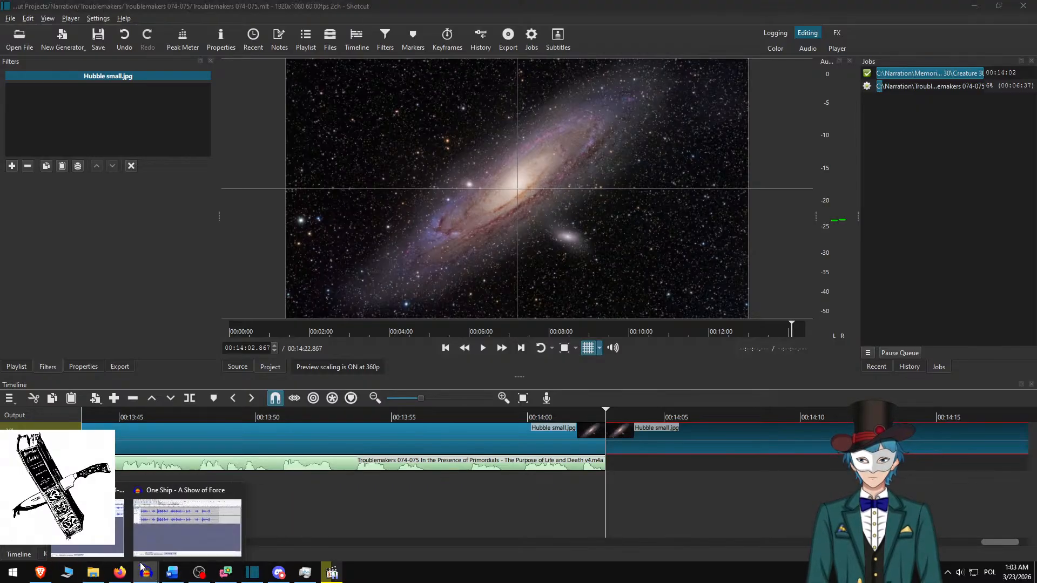
left_click(100, 526)
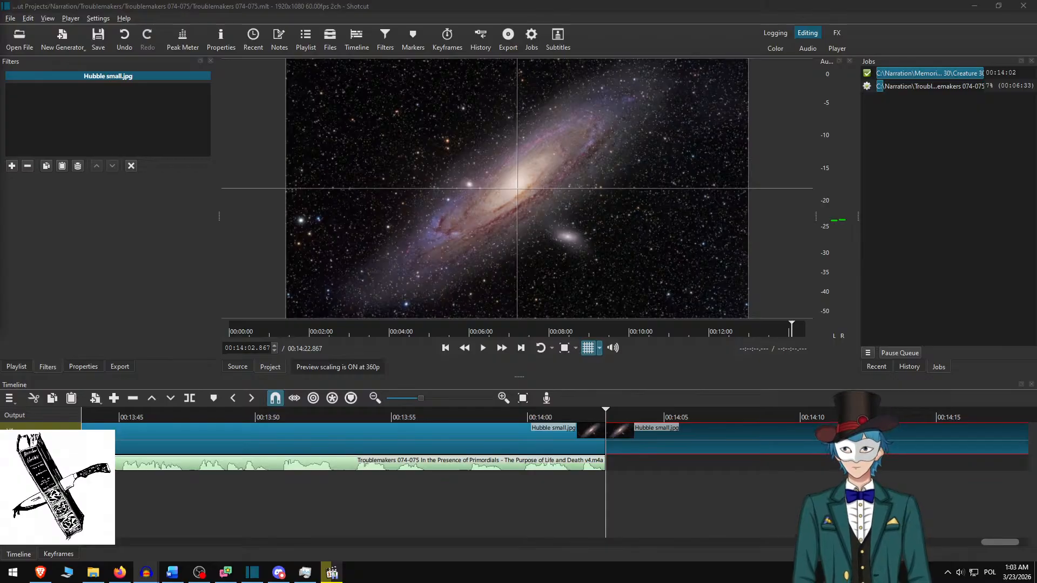
key("alt+Tab")
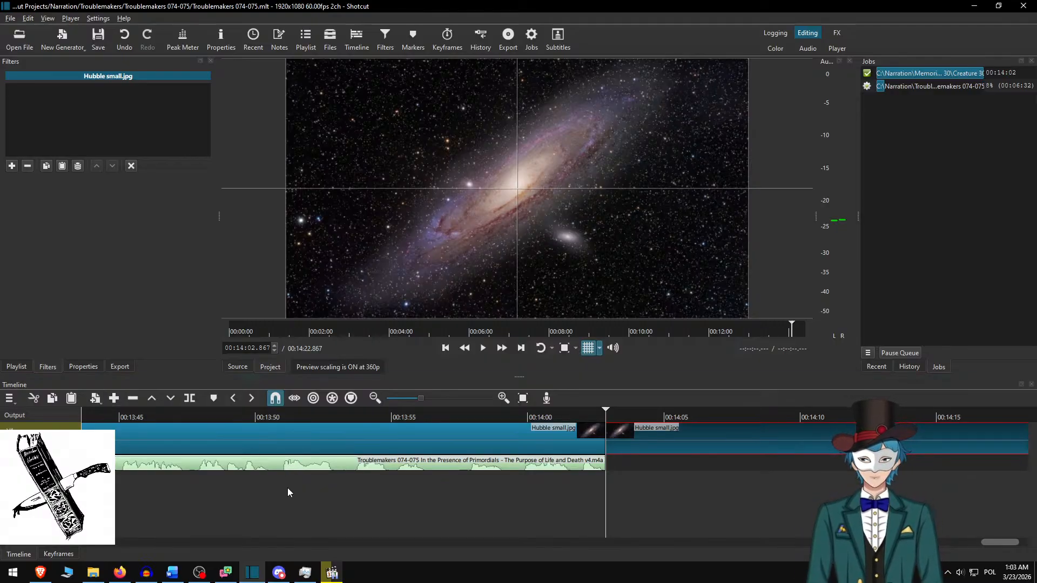
- Switch to the Word document One Ship - A Show of Force.docx and go to the beginning of its text
left_click(171, 573)
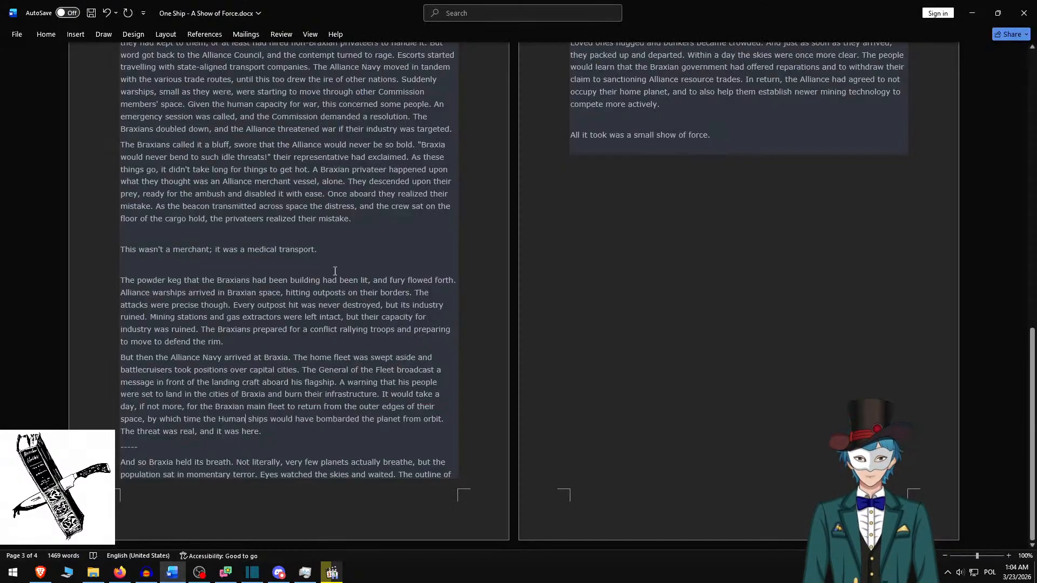
scroll(438, 183, "up", 15)
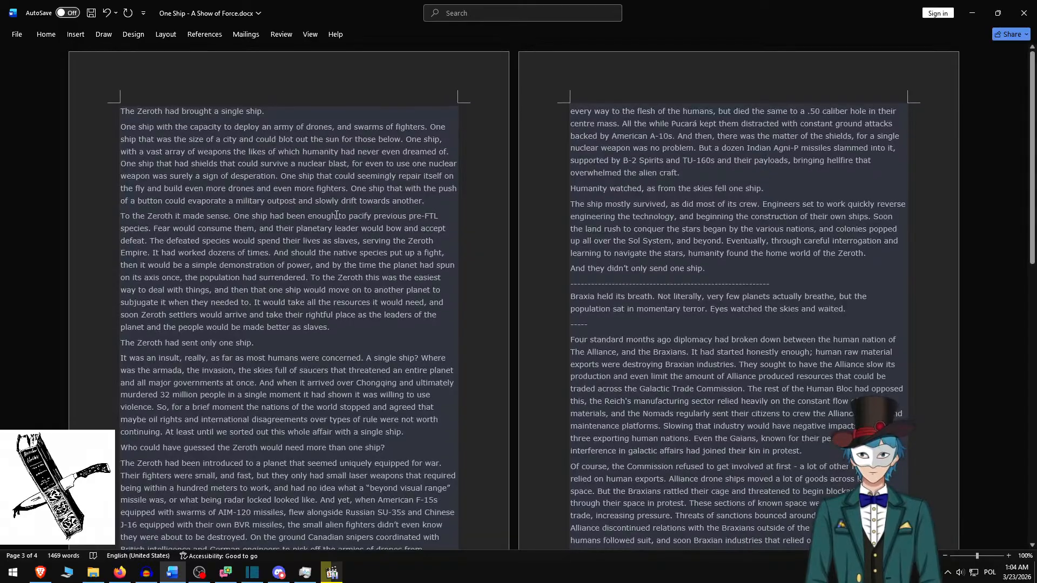
- Switch to Shotcut, begin a new project and set its projects folder to AloneDoughnut inside Narration
key("alt+Tab")
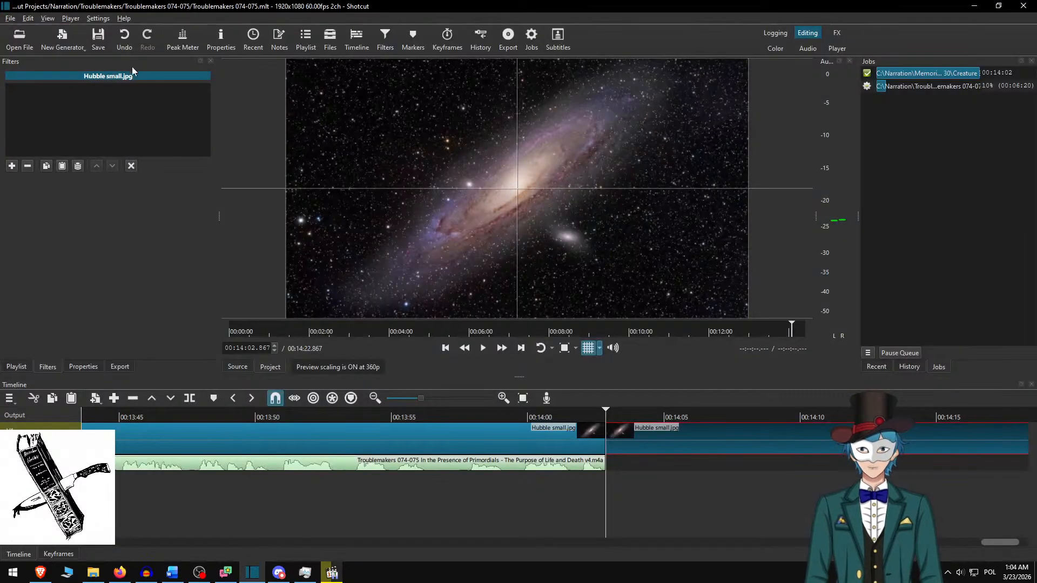
key("ctrl+n")
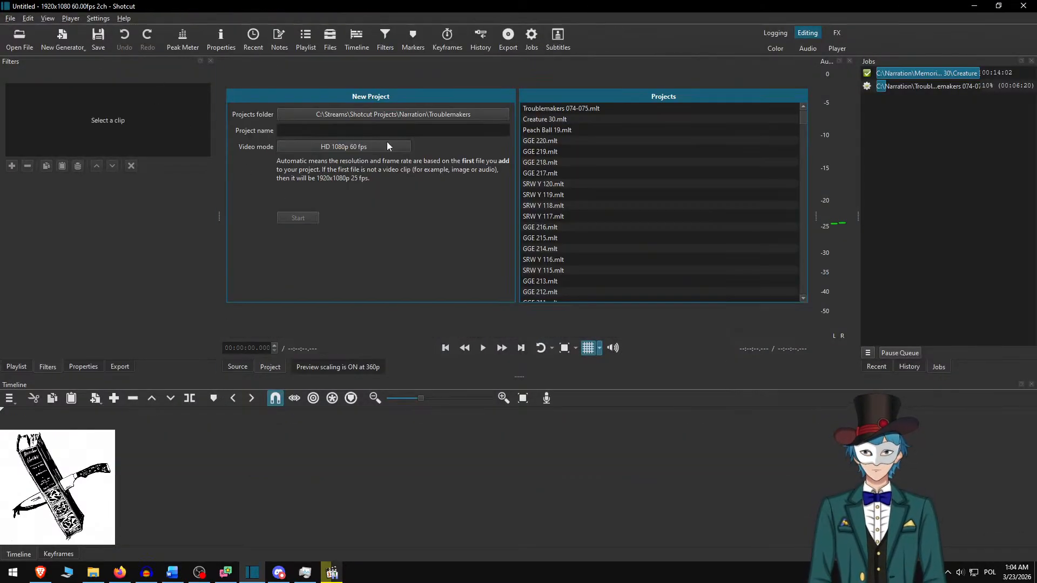
left_click(426, 115)
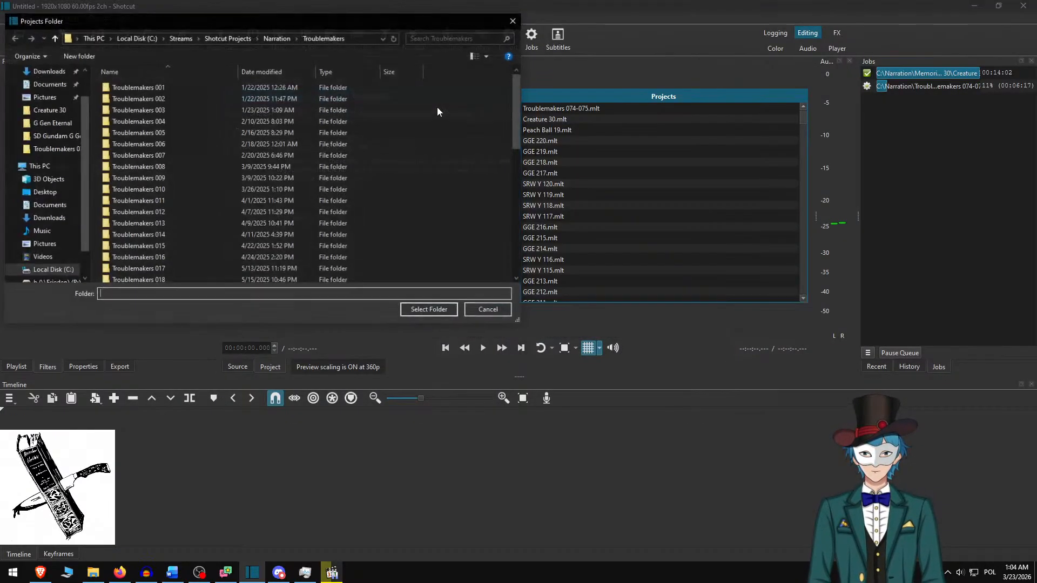
left_click(277, 38)
left_click(150, 90)
double_click(151, 99)
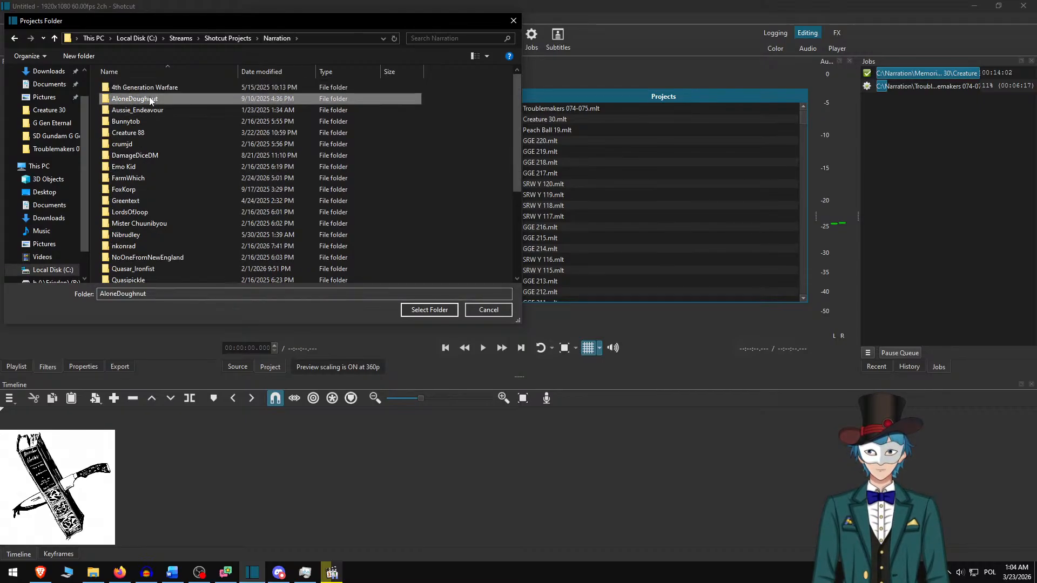
left_click(432, 310)
- Name the new project "One Ship - A Show of Force" and start it in HD 1080p 60 fps
left_click(315, 126)
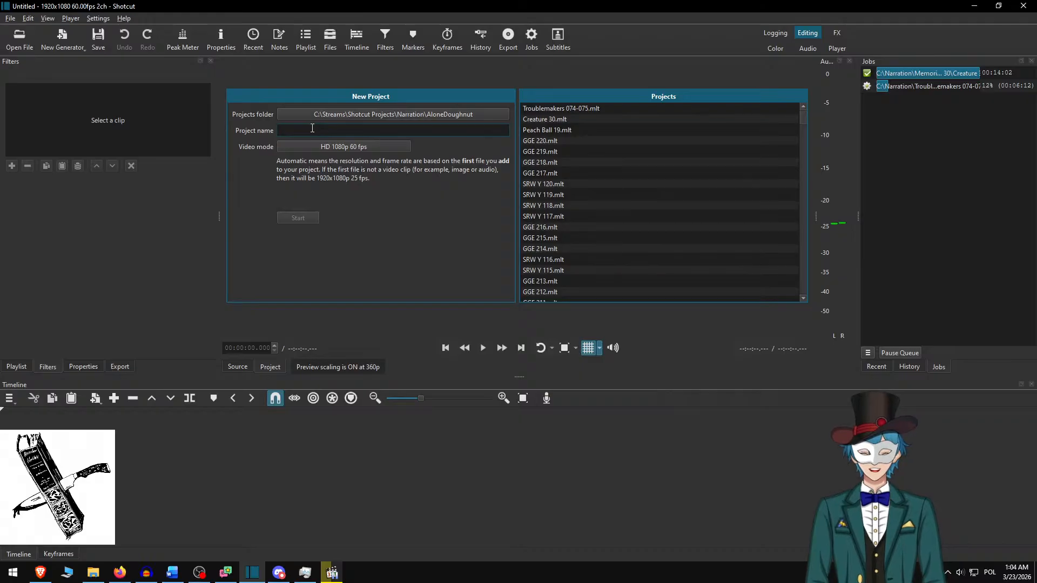
type("One Shi")
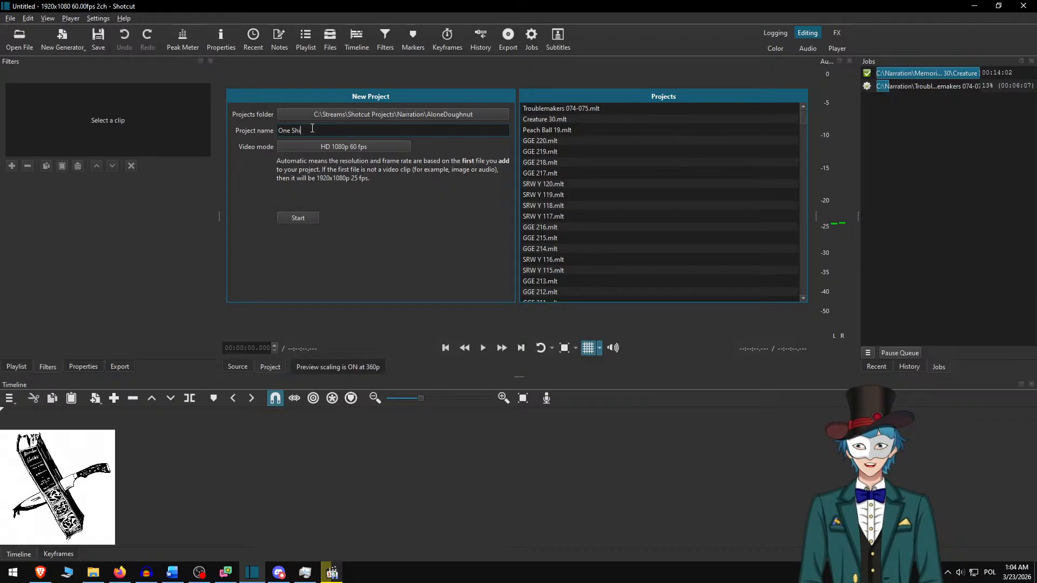
type("p - A")
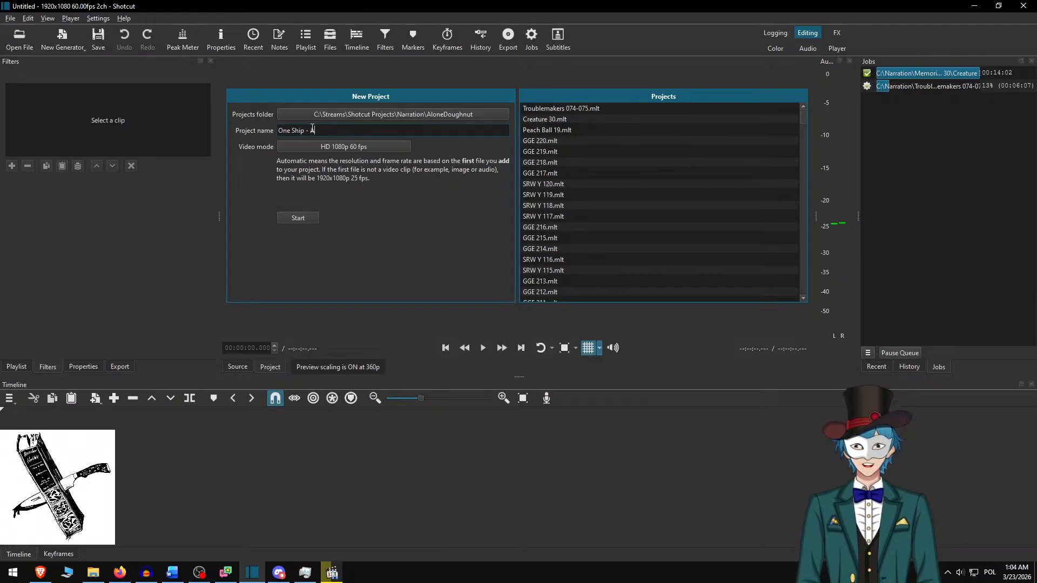
type(" Show of Force")
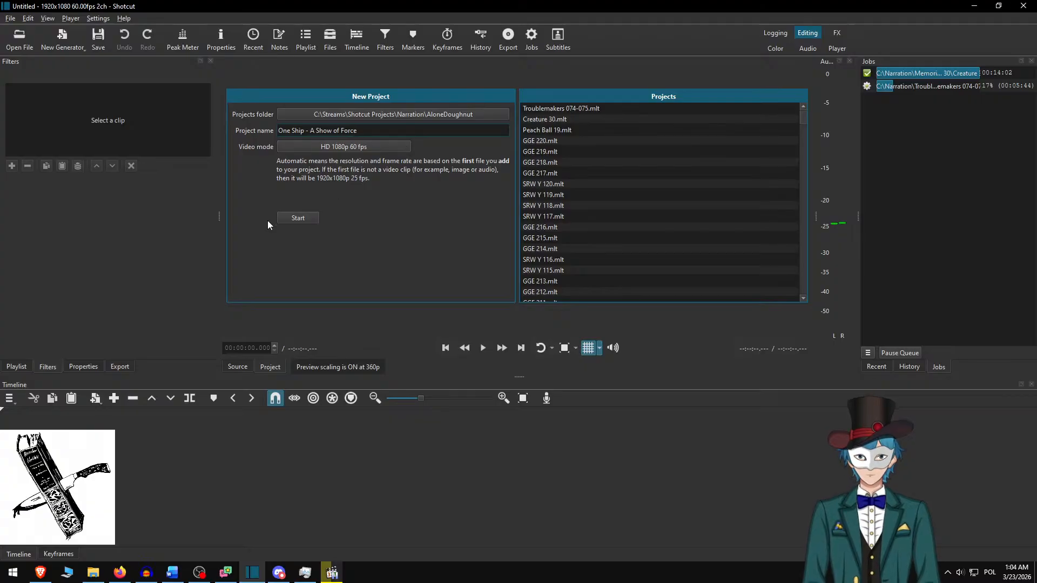
left_click(299, 216)
- Open Hubble small.jpg from the Narration folder and place it at the start of the timeline's video track
key("ctrl+o")
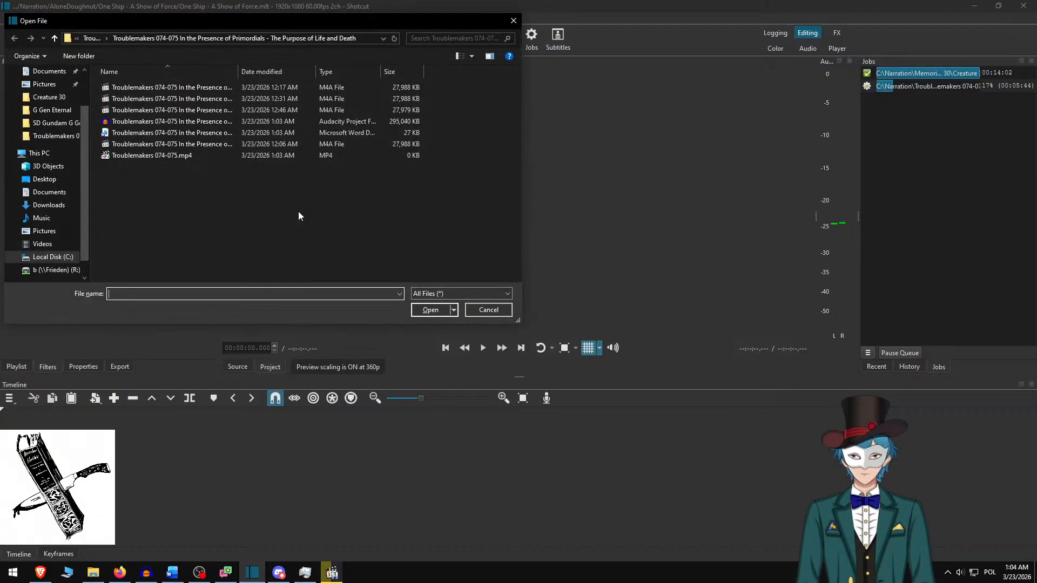
key("alt+Up")
key("alt+Up")
type("hu")
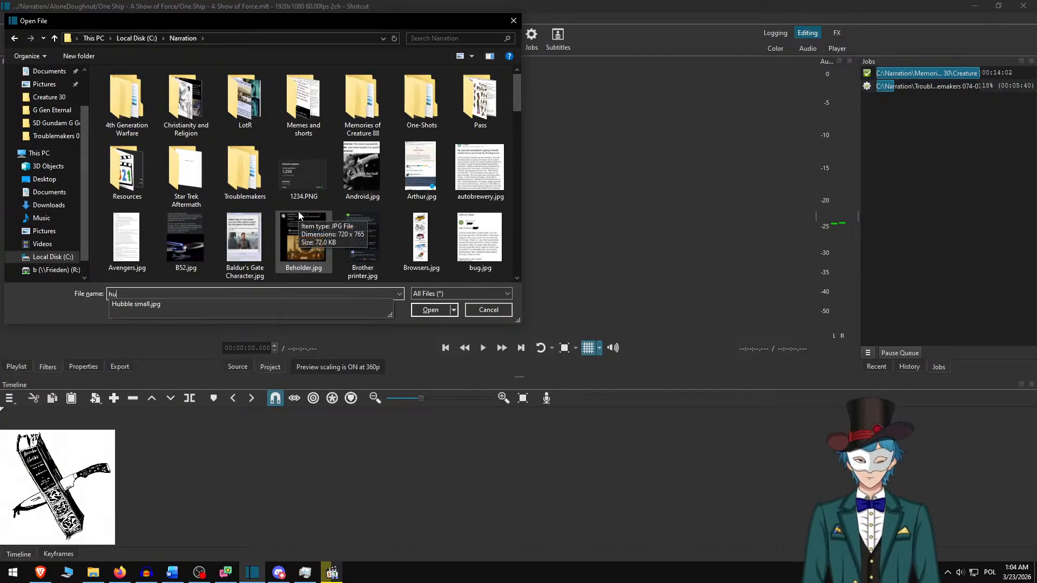
key("Down")
key("Return")
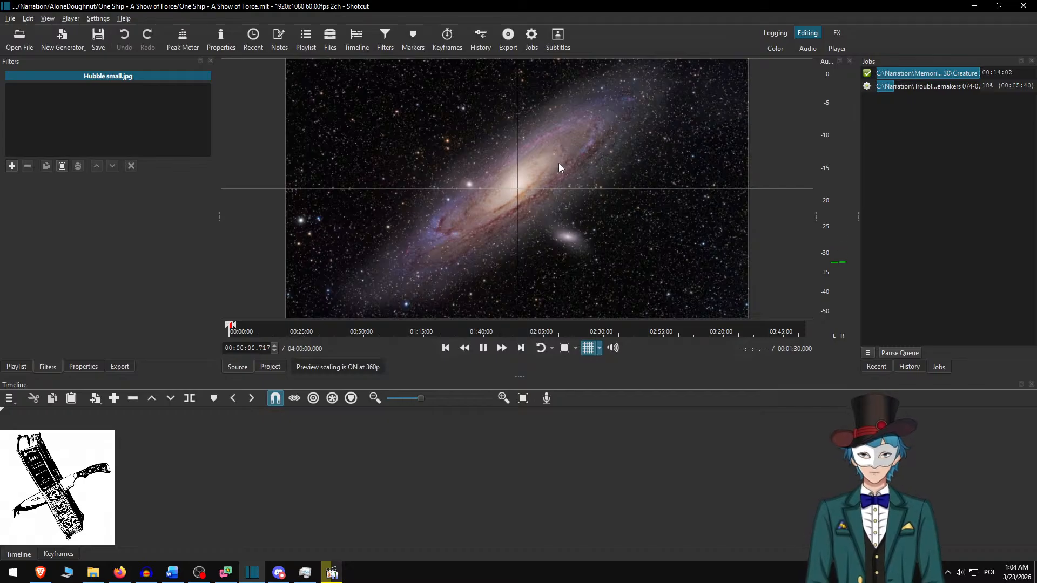
left_click_drag(558, 163, 480, 443)
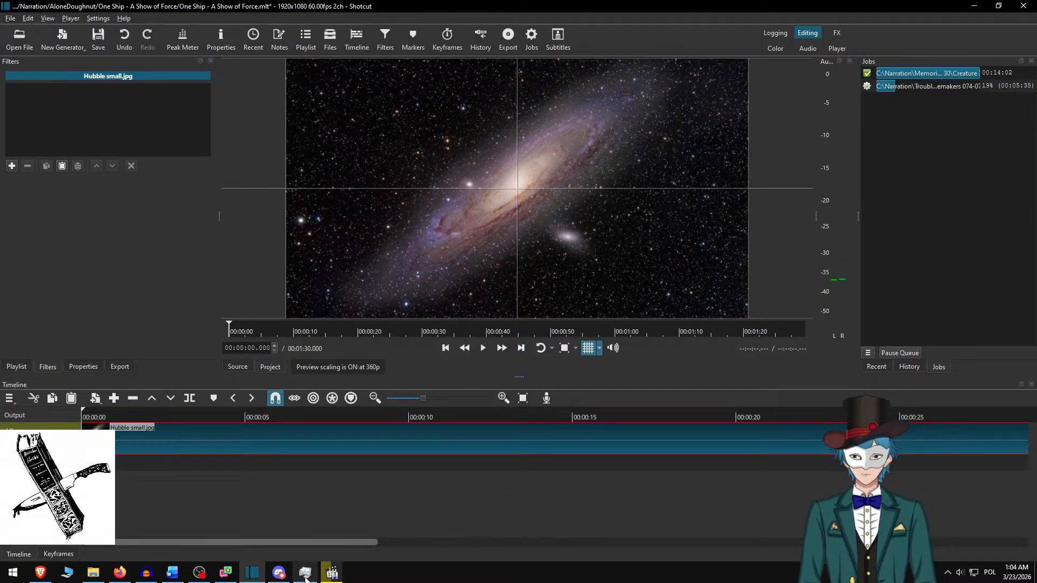
- Switch to the One Ship recording in Audacity and delete the trailing silence from about 8:53.6 to the end
left_click(146, 572)
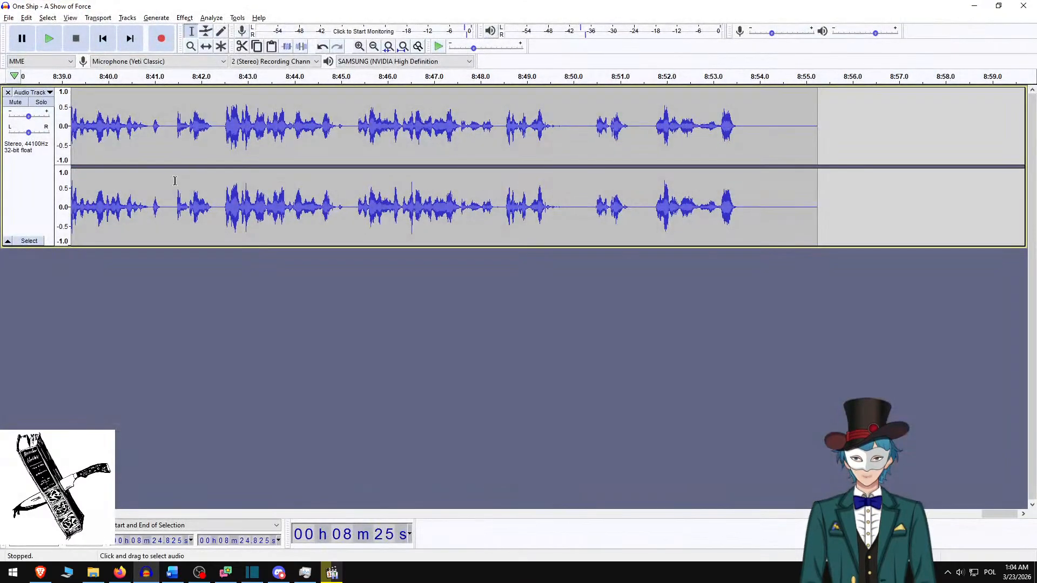
left_click(740, 130)
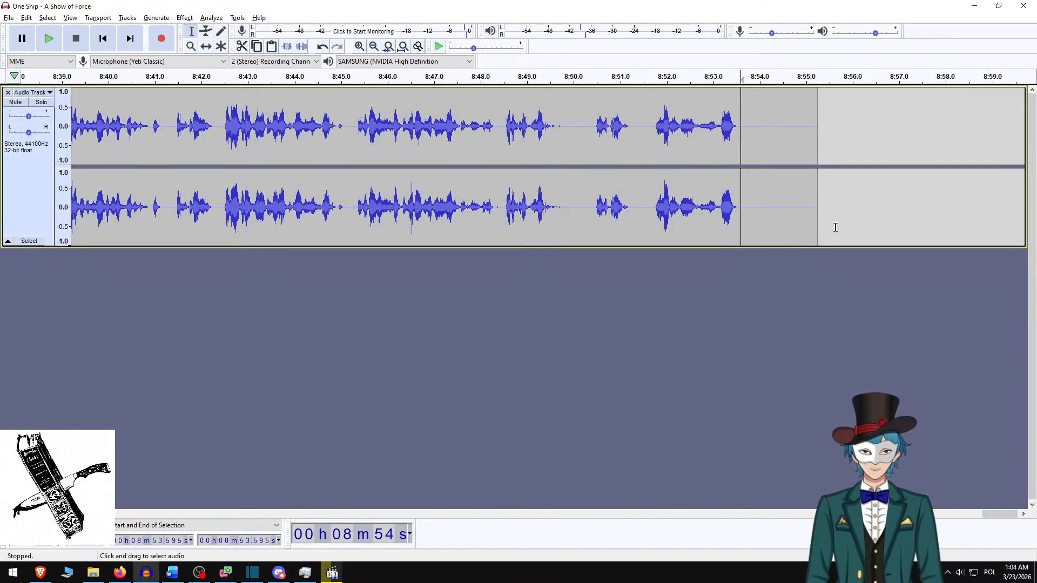
key("shift+End")
key("Delete")
- Delete about the first 2 seconds of silence at the beginning of the recording
key("Home")
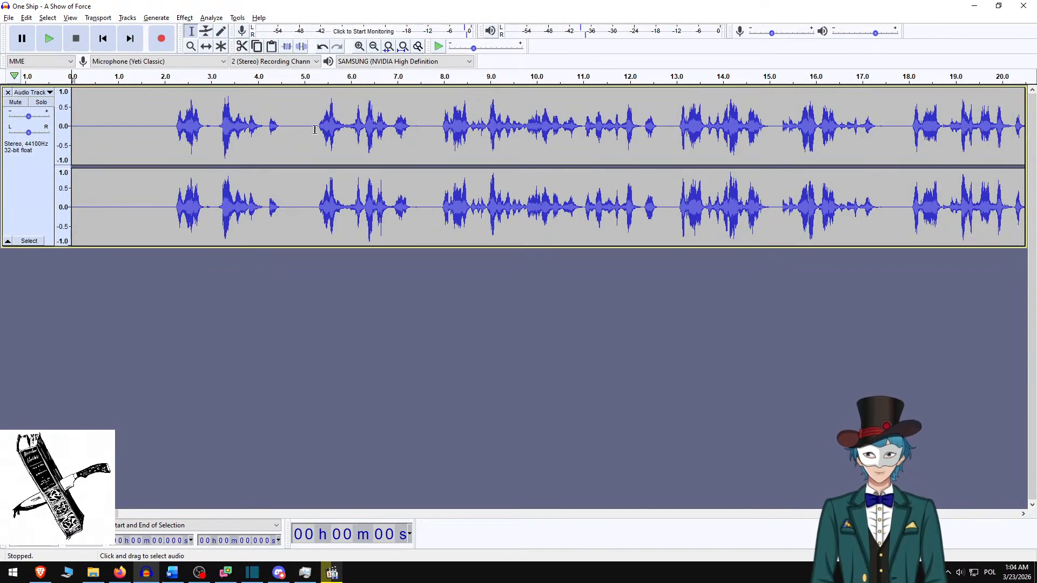
left_click(168, 124)
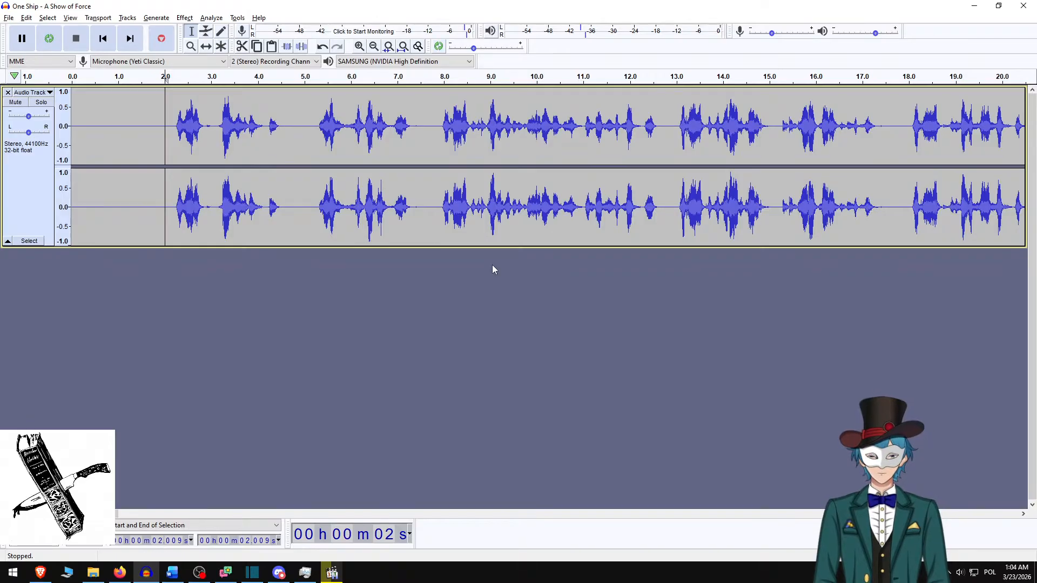
key("shift+Home")
key("Delete")
- Normalize the whole recording to a peak amplitude of -3.0 dB with DC offset removal
key("ctrl+a")
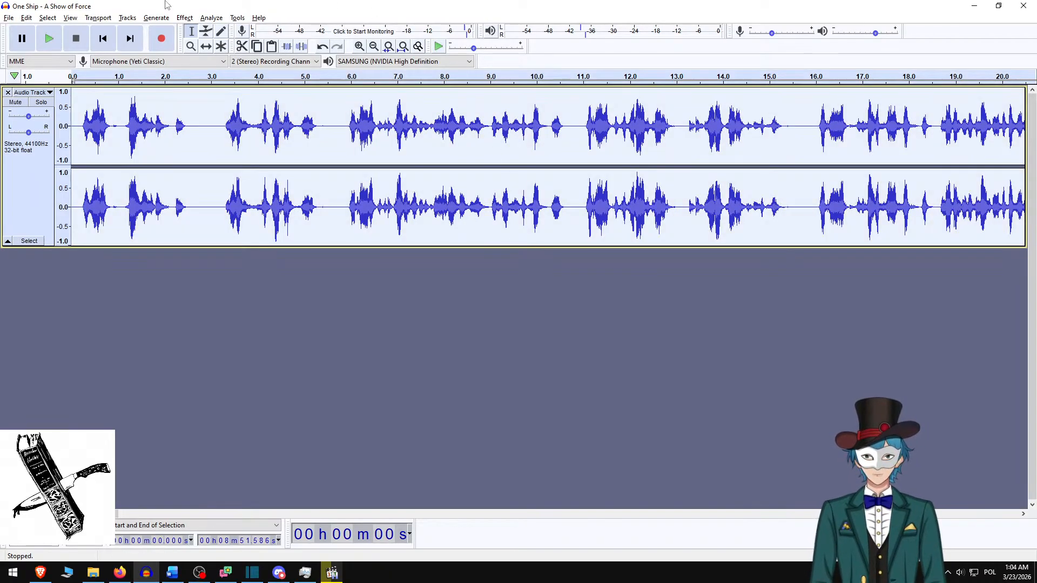
left_click(184, 17)
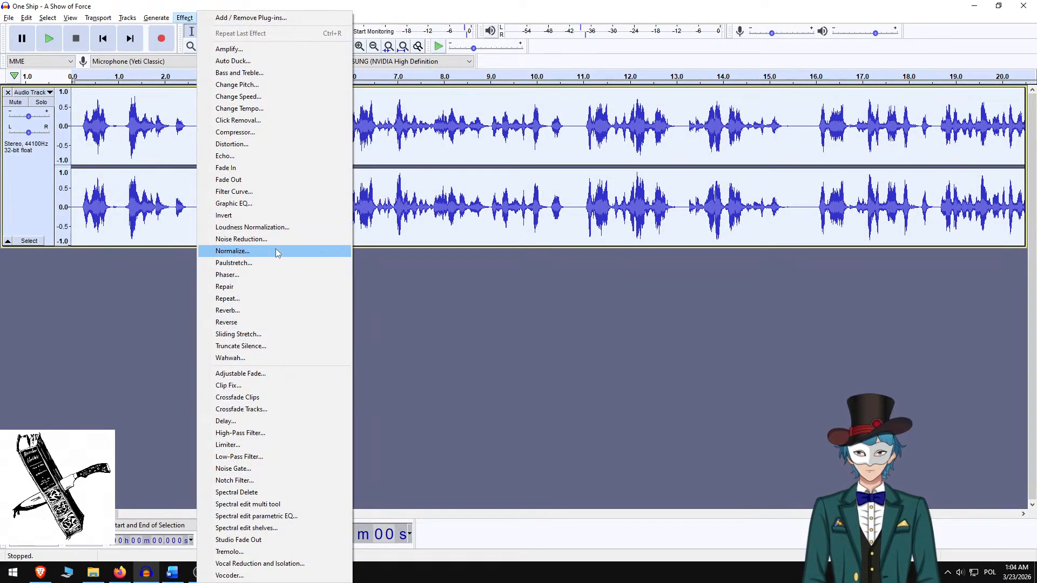
left_click(232, 250)
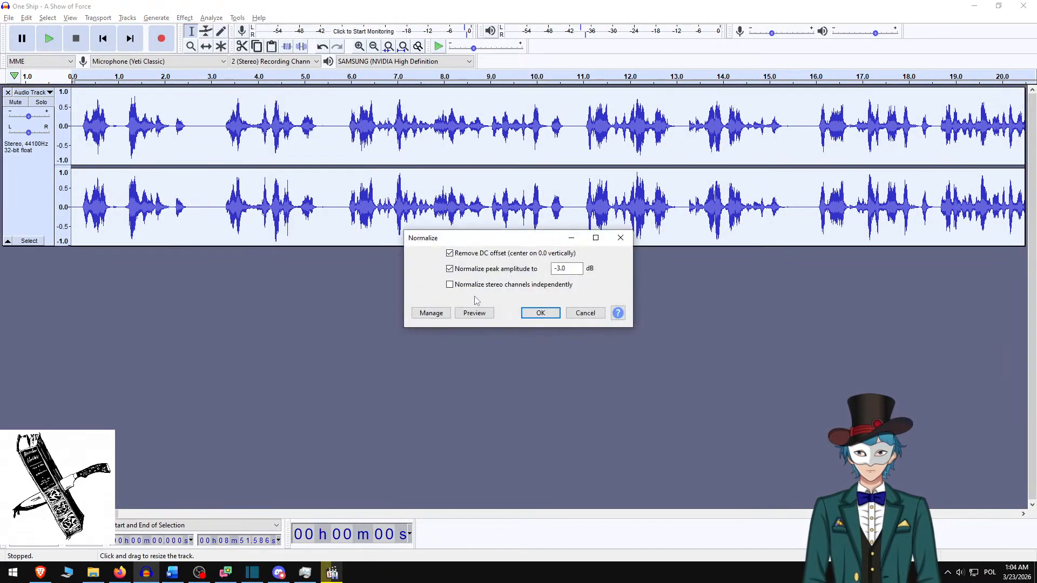
left_click(539, 313)
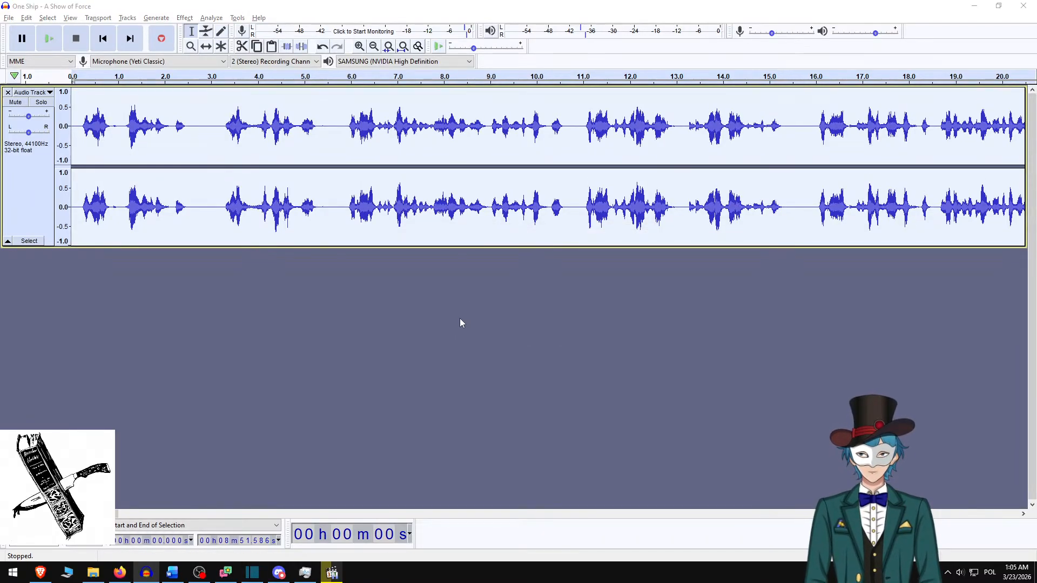
- Export the recording as One Ship - A Show of Force.m4a into One-Shots > AloneDoughnut > One Ship - A Show of Force, leaving the metadata tags blank
key("ctrl+shift+e")
key("alt+Up")
key("alt+Up")
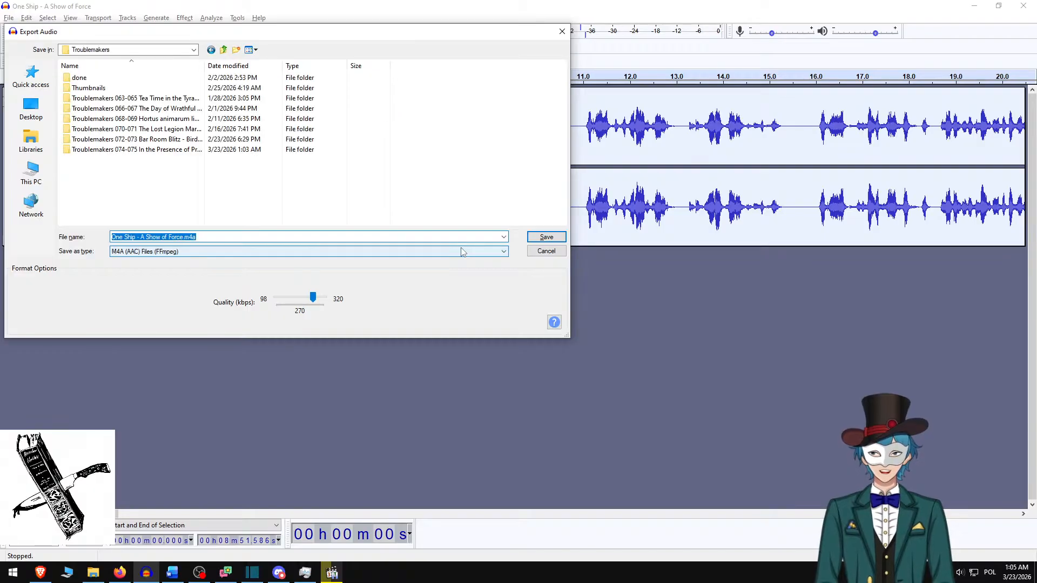
type("one-")
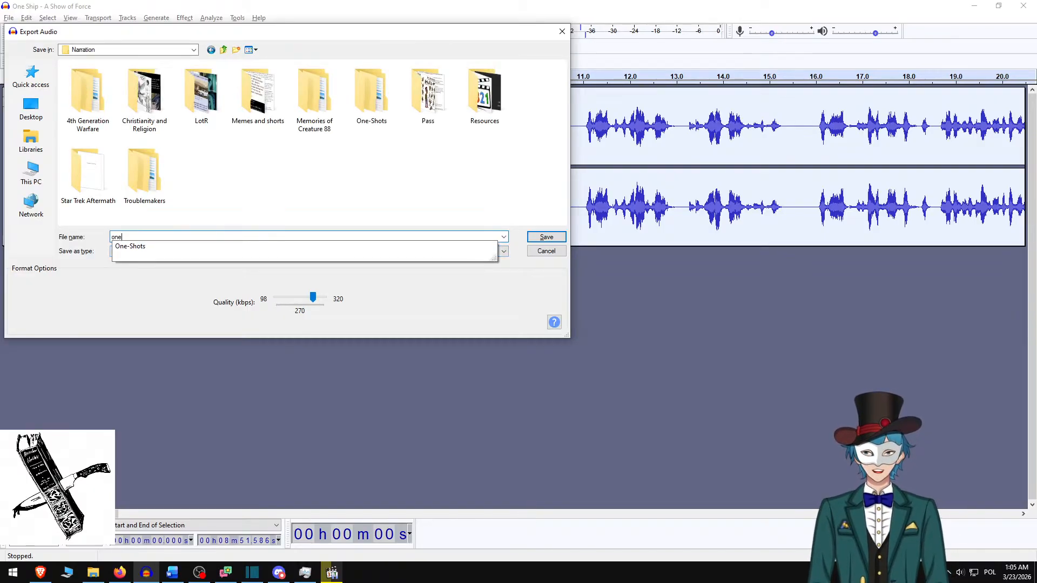
key("Return")
type("a")
key("Down")
key("Return")
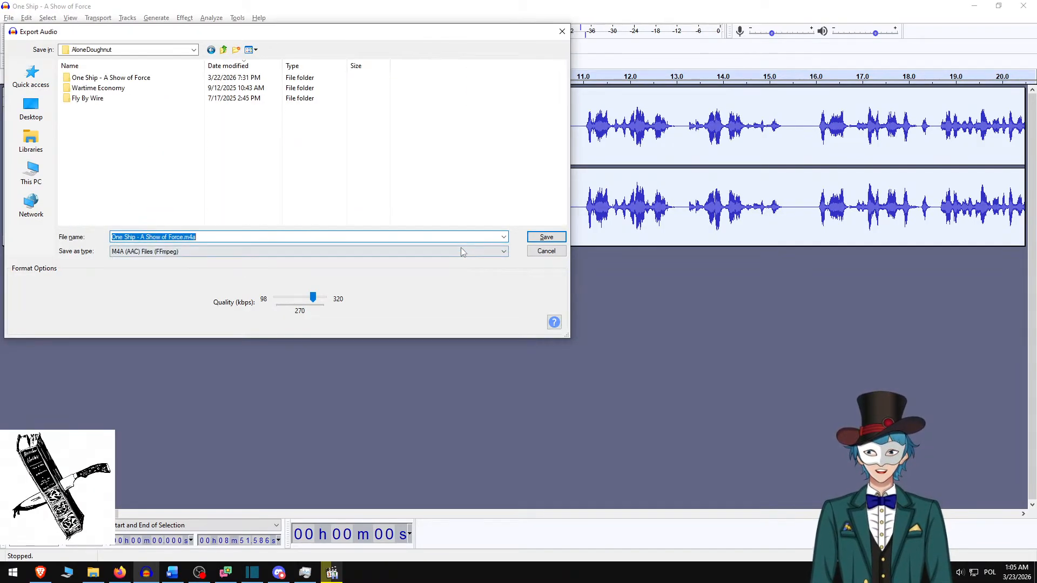
type("o")
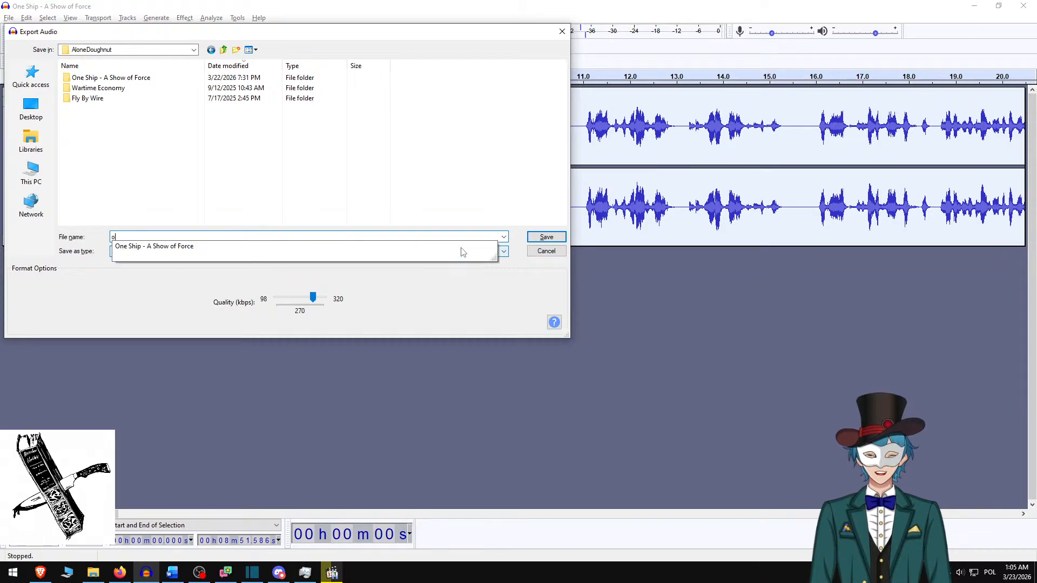
key("Down")
key("Return")
key("Return")
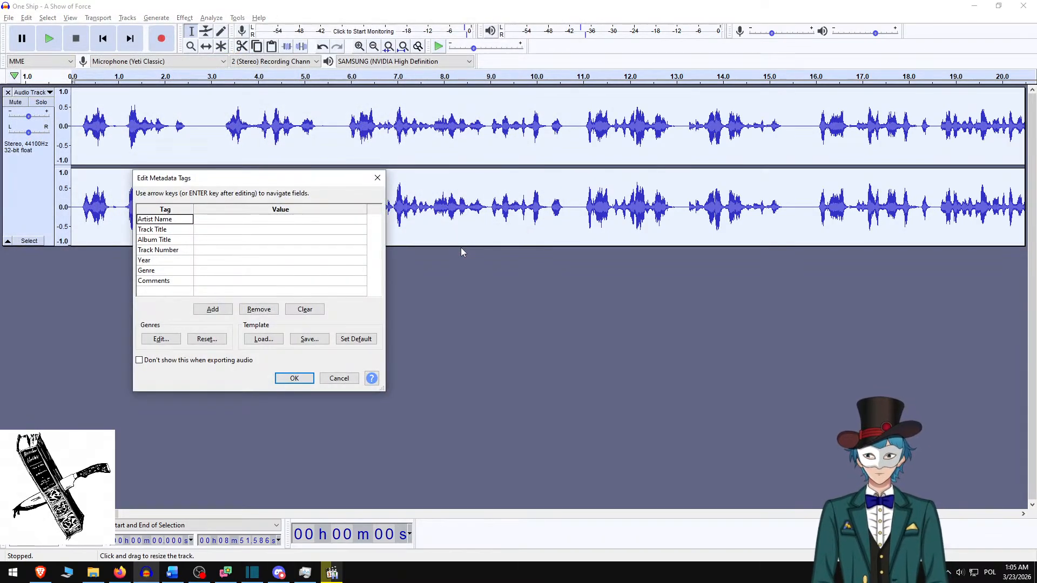
key("Return")
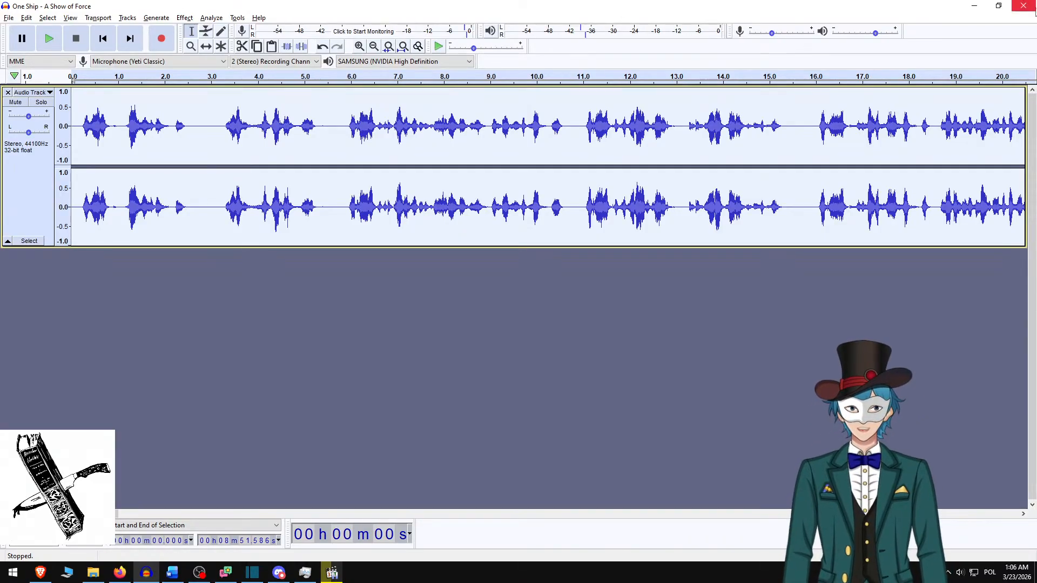
- Return to Shotcut and browse for a file to open in One-Shots > AloneDoughnut > One Ship - A Show of Force
left_click_drag(667, 3, 432, 0)
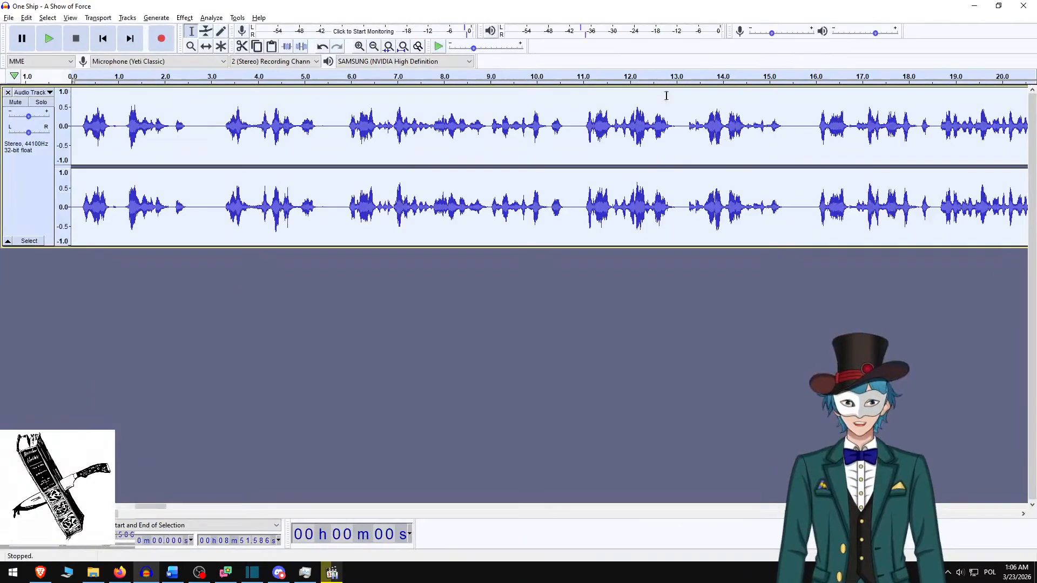
left_click(974, 5)
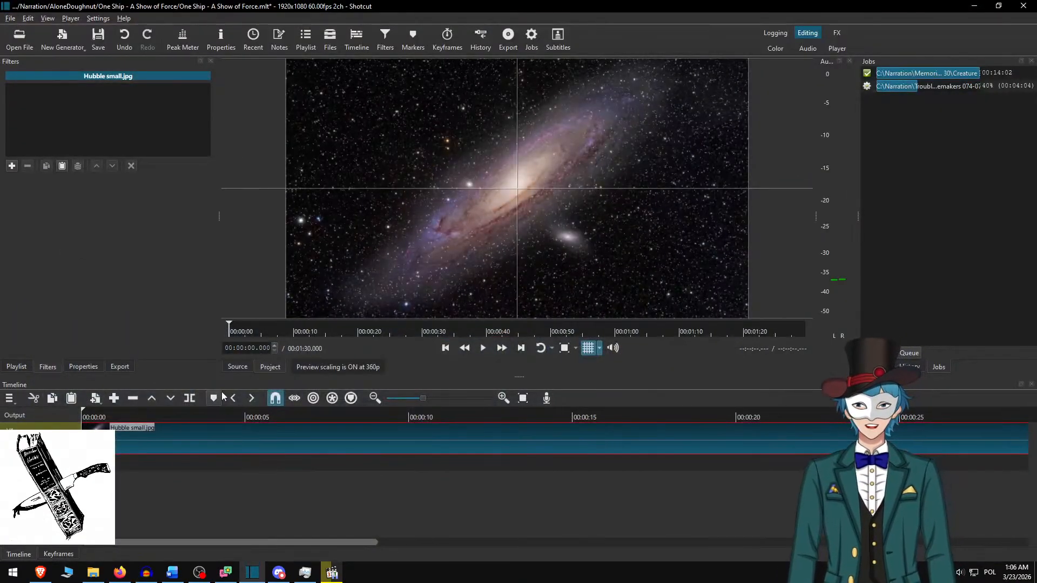
key("ctrl+o")
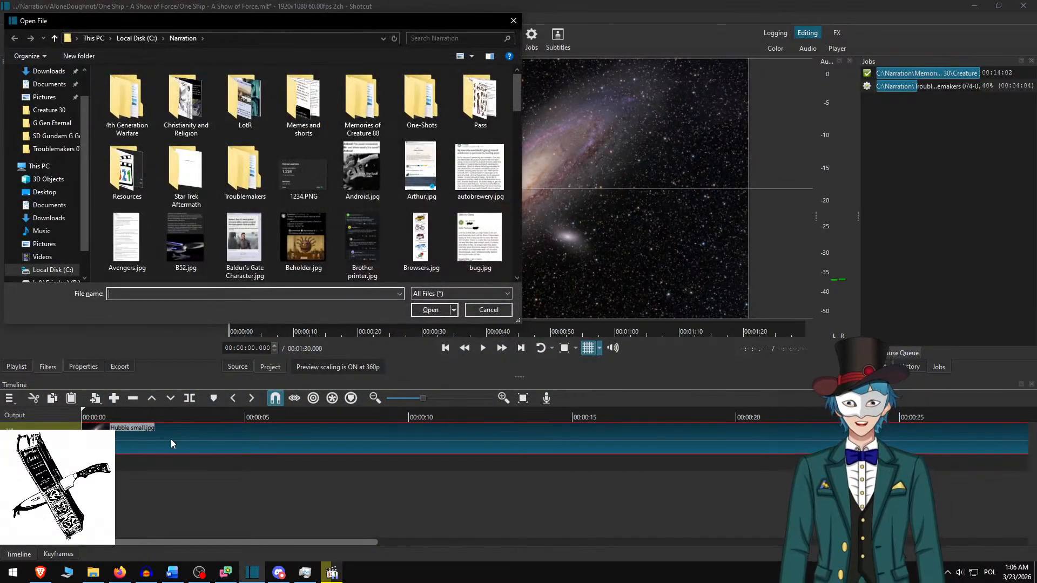
type("one")
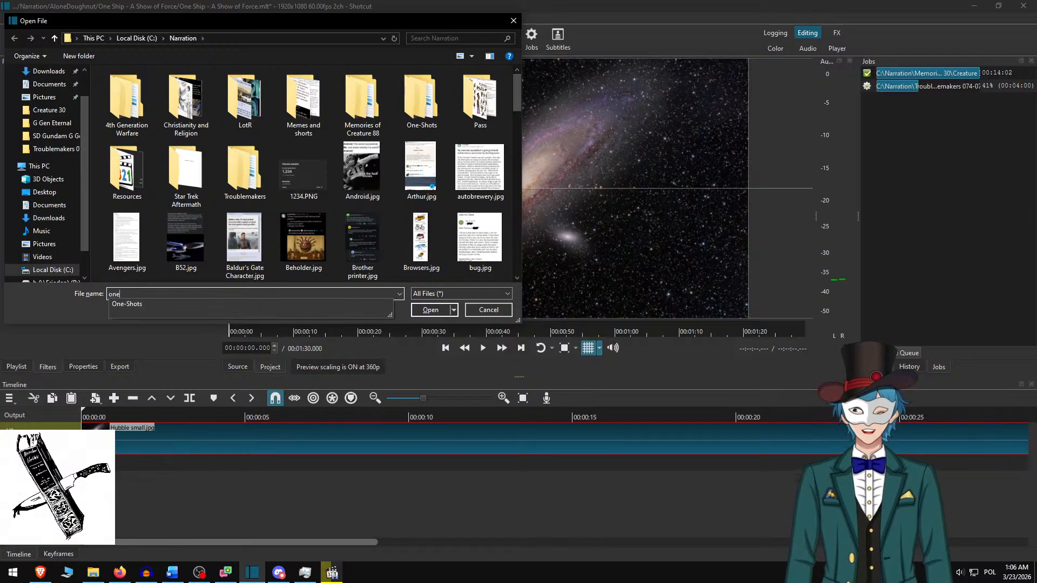
key("Return")
type("alo")
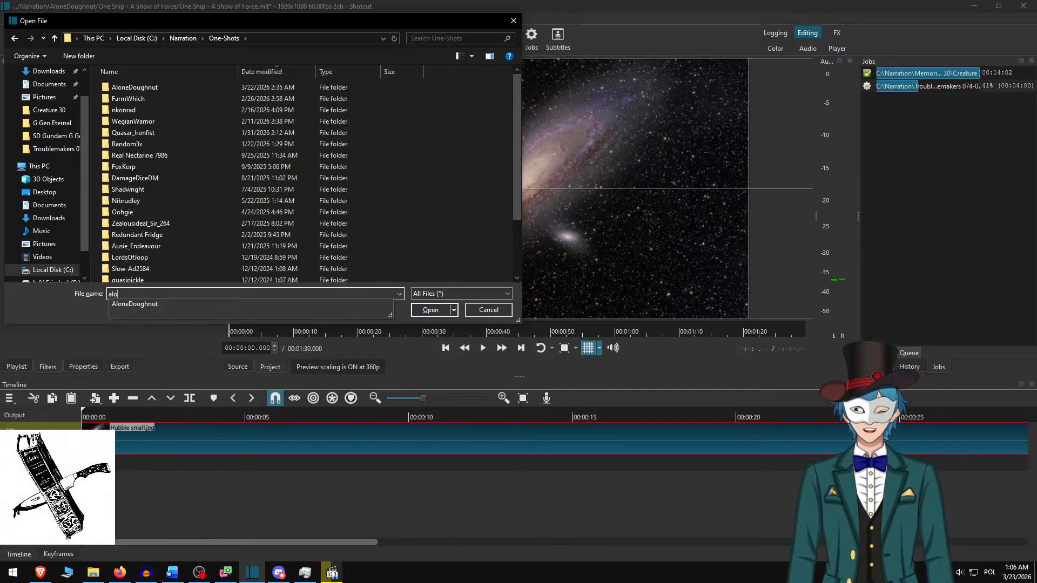
key("Down")
key("Return")
type("o")
key("Down")
key("Return")
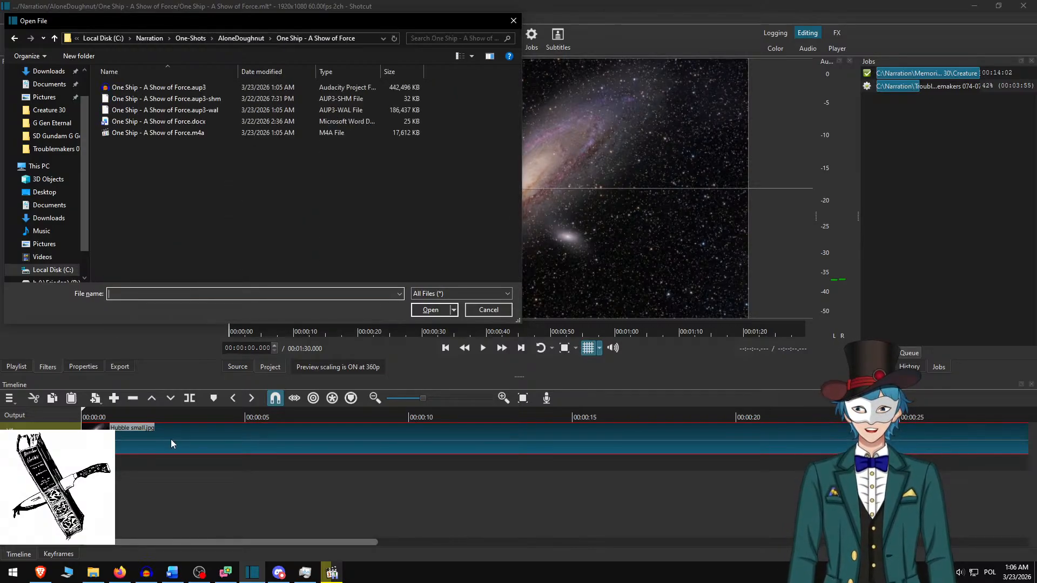
- Open One Ship - A Show of Force.m4a and place it on the audio track starting at about 9.7 seconds
type("o")
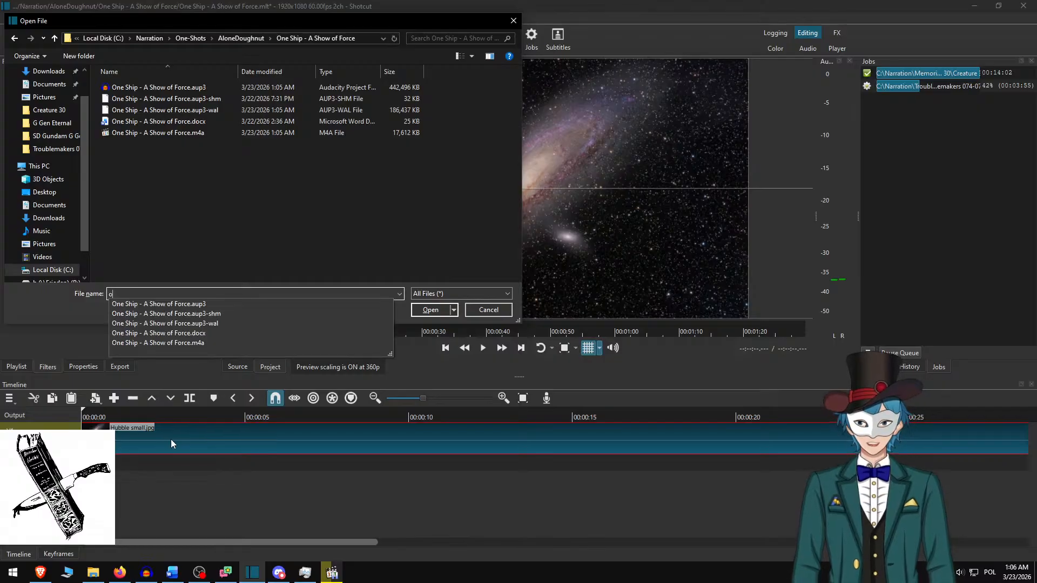
key("Down")
key("Down")
key("Down")
key("Down")
key("Down")
key("Return")
key("space")
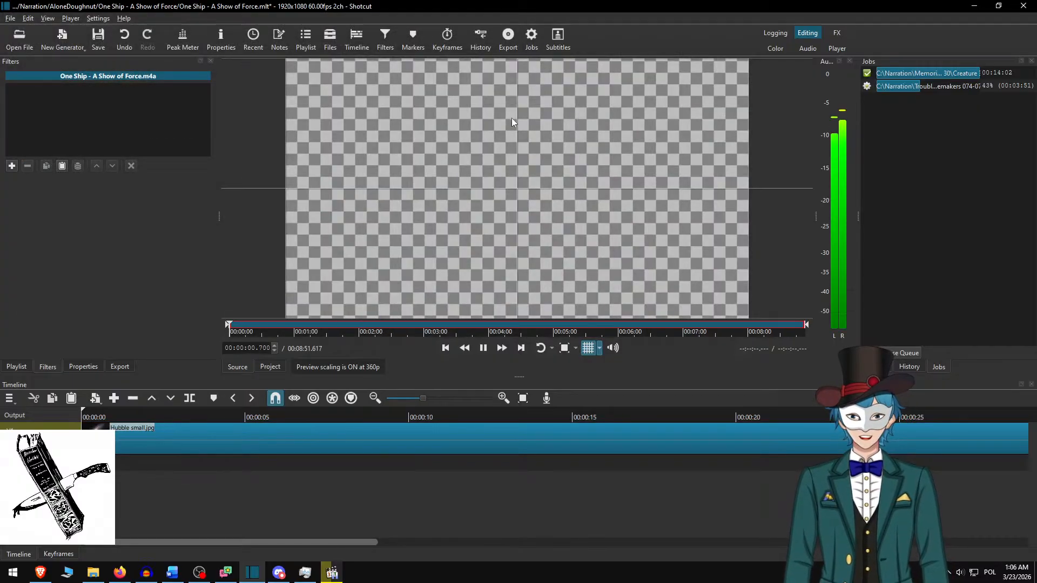
left_click_drag(511, 118, 402, 469)
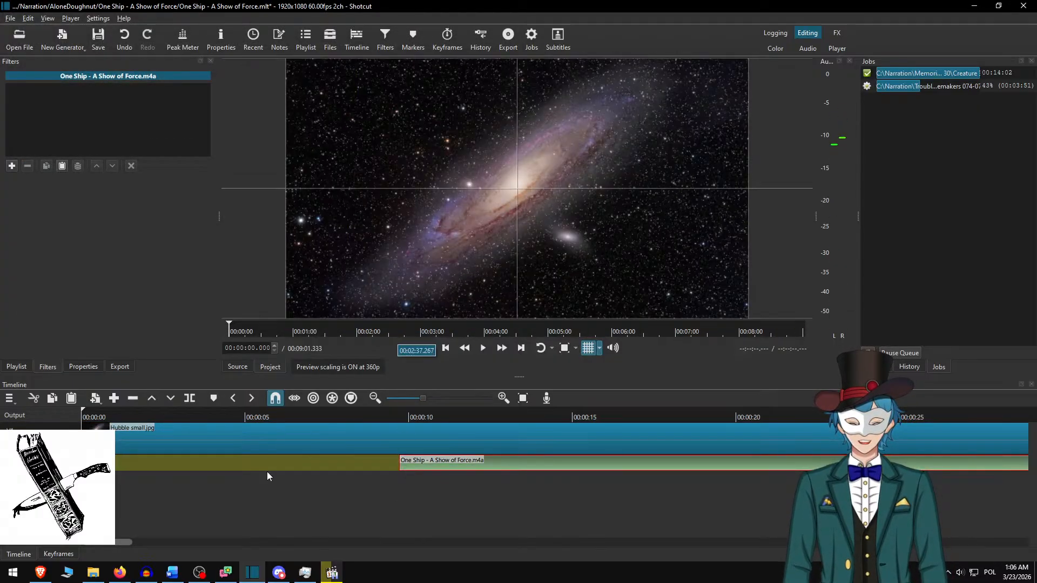
- Remove the gap before the narration clip and extend the Hubble small.jpg clip well past the narration's end
right_click(290, 462)
left_click(362, 273)
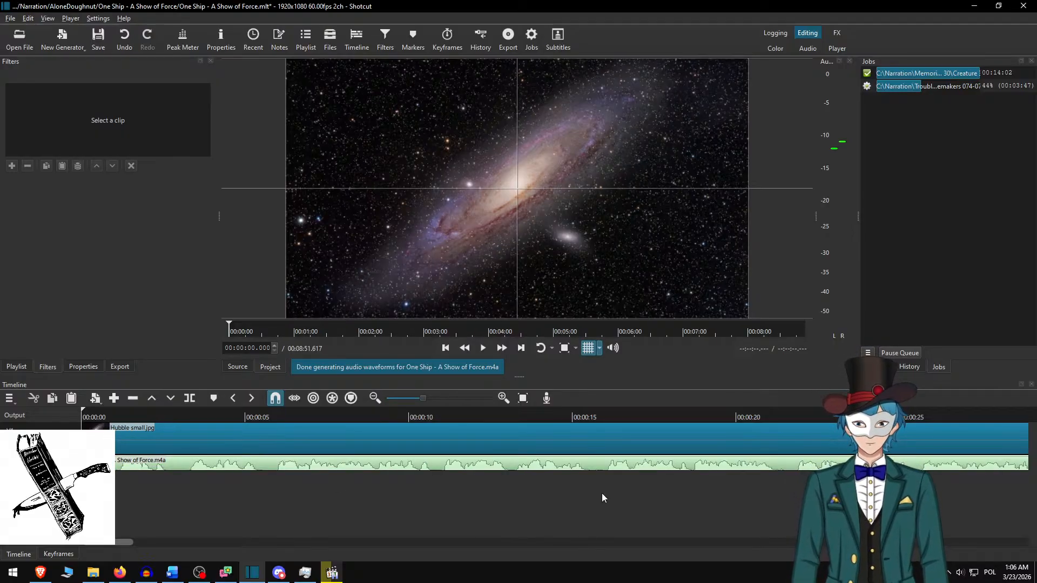
scroll(601, 494, "down", 5)
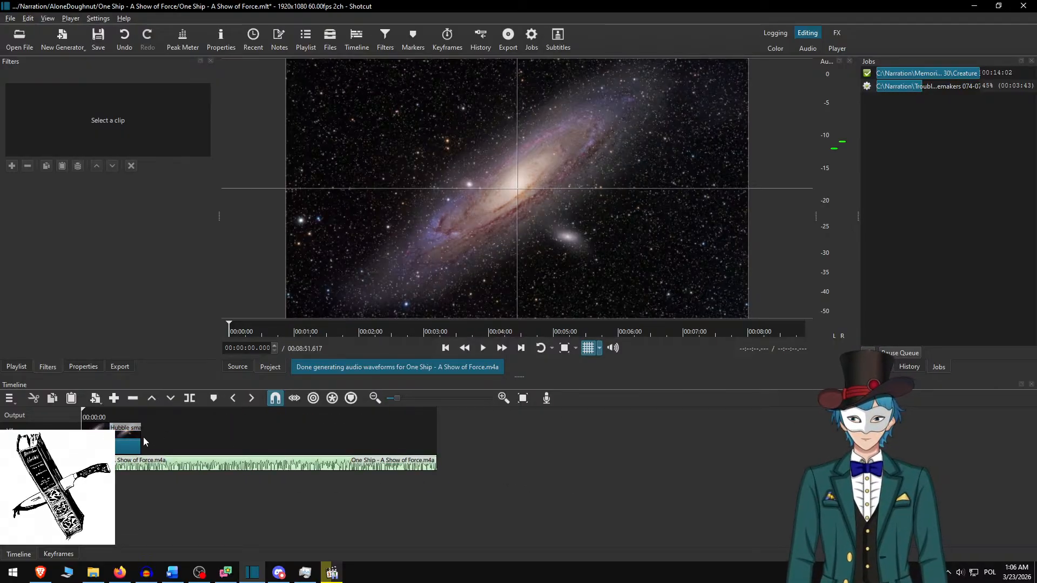
left_click_drag(145, 442, 590, 440)
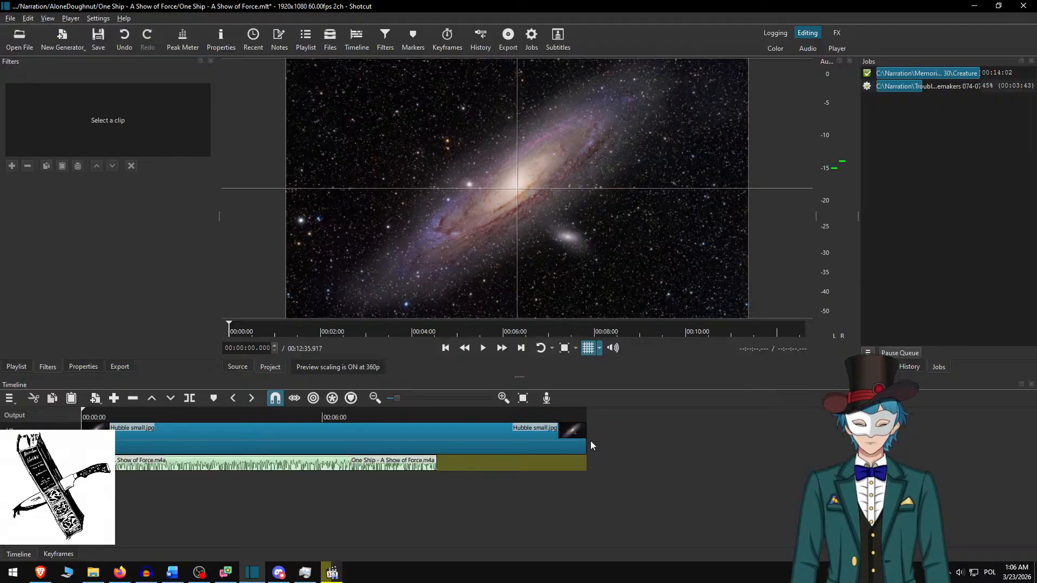
- Trim the end of the Hubble small.jpg clip to 20 seconds after the narration ends, at 00:09:11.617
key("alt+Right")
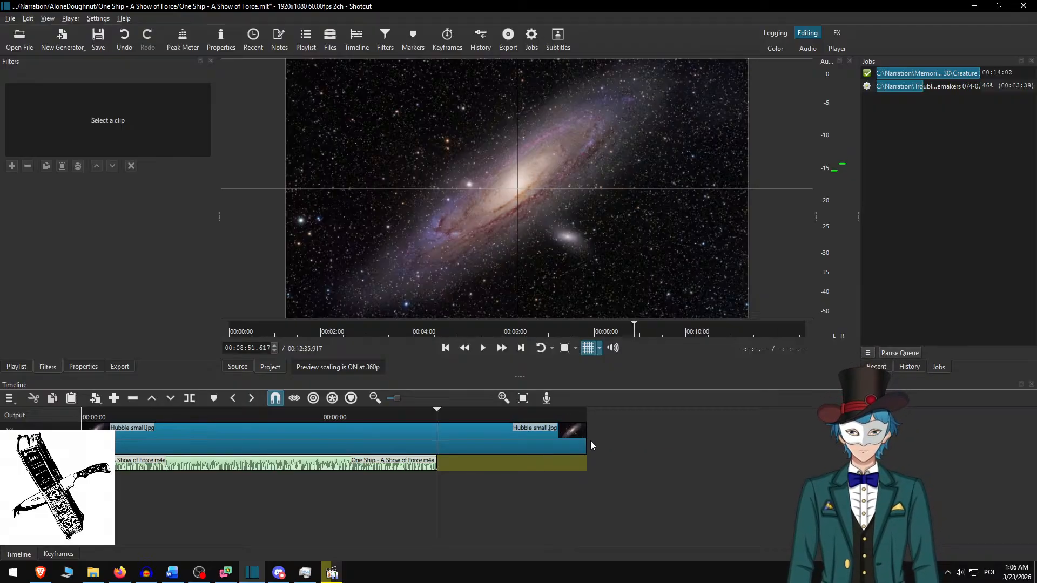
key("ctrl+shift+Page_Down")
key("ctrl+shift+Page_Down")
key("o")
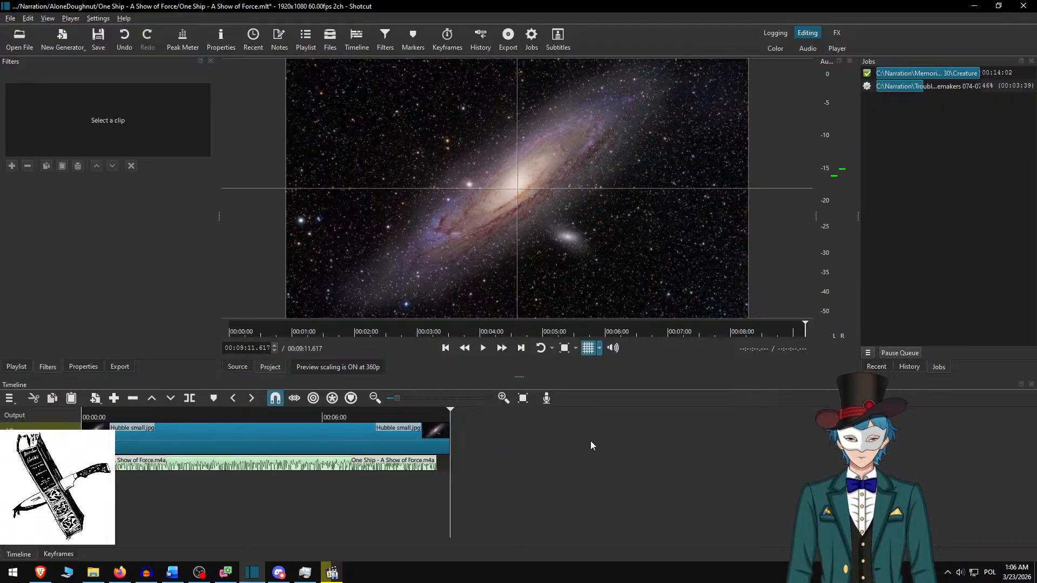
key("Home")
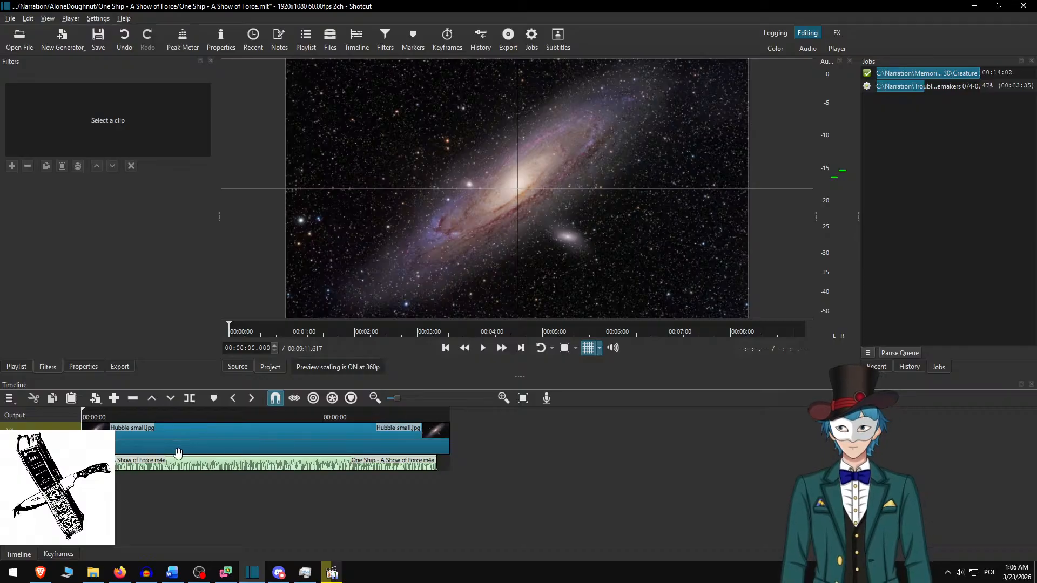
- Save the One Ship - A Show of Force project
scroll(164, 455, "up", 4)
scroll(165, 460, "up", 3)
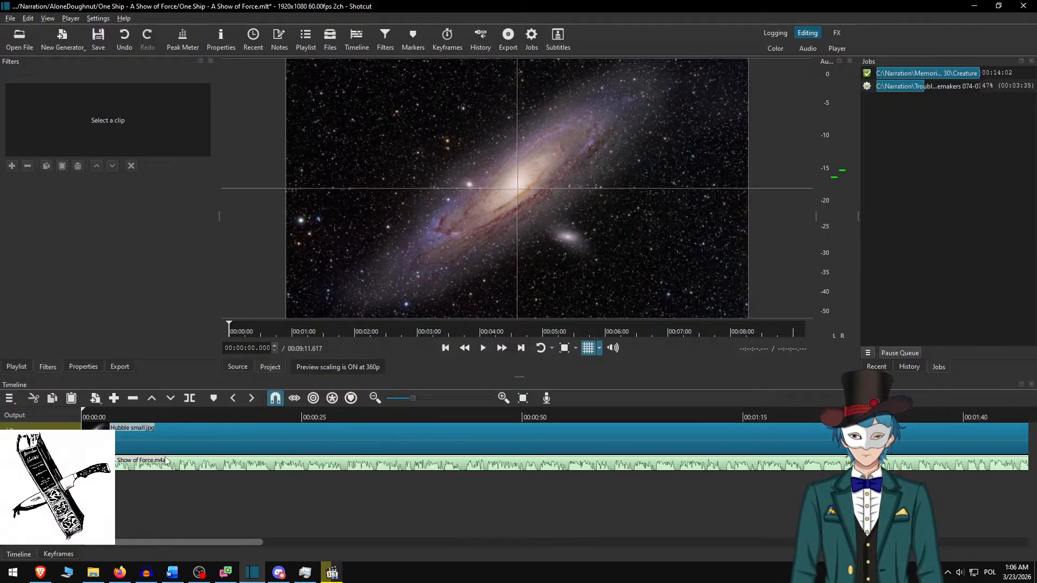
scroll(169, 442, "up", 2)
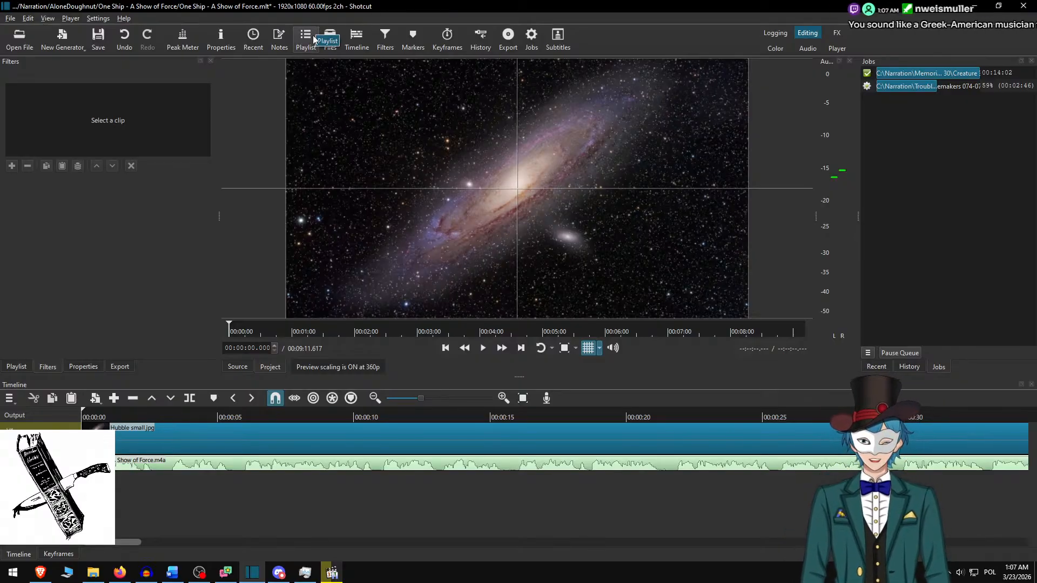
key("ctrl+s")
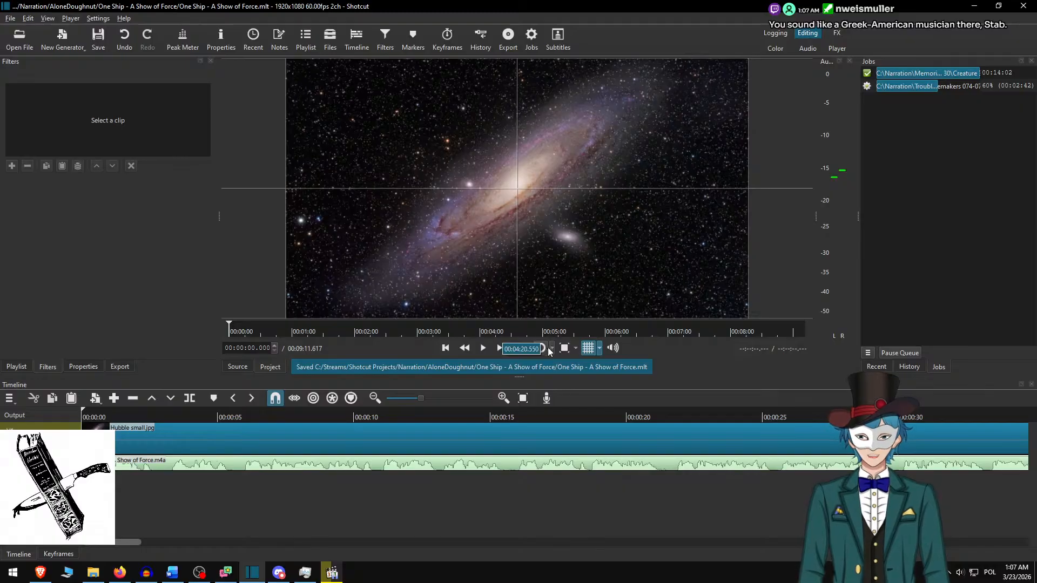
left_click(211, 432)
key("r")
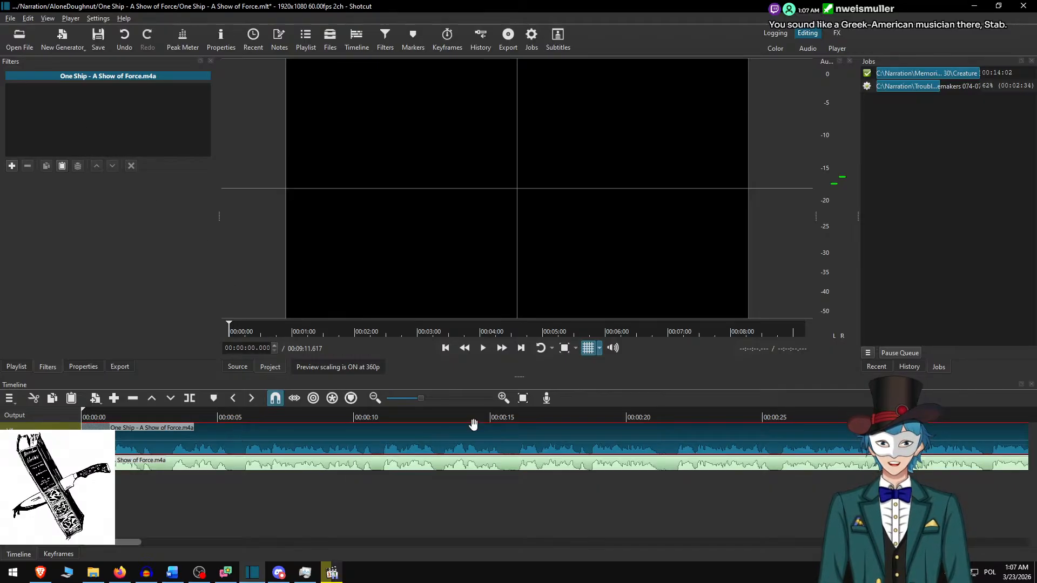
left_click(151, 416)
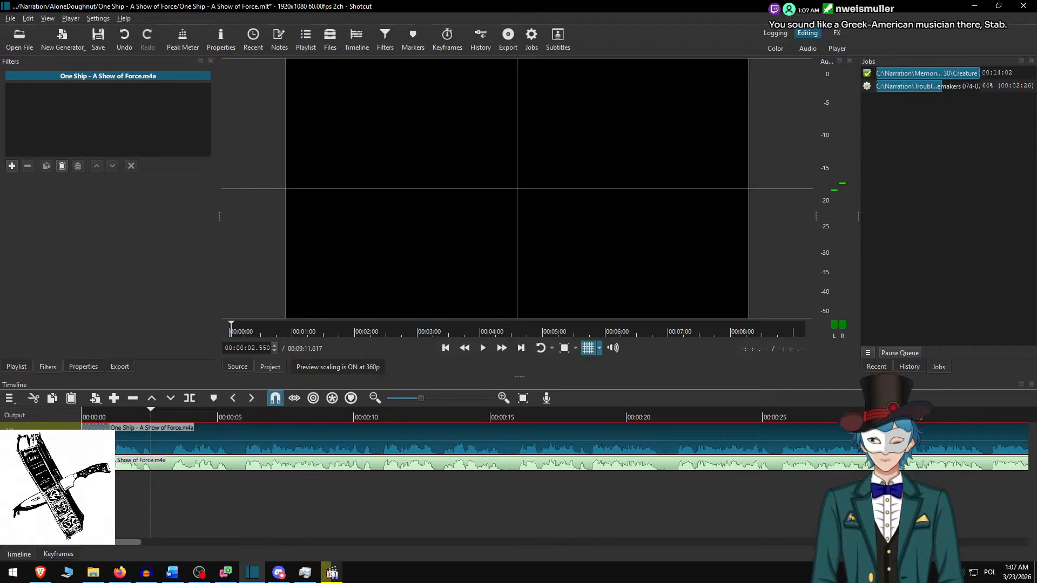
left_click(110, 415)
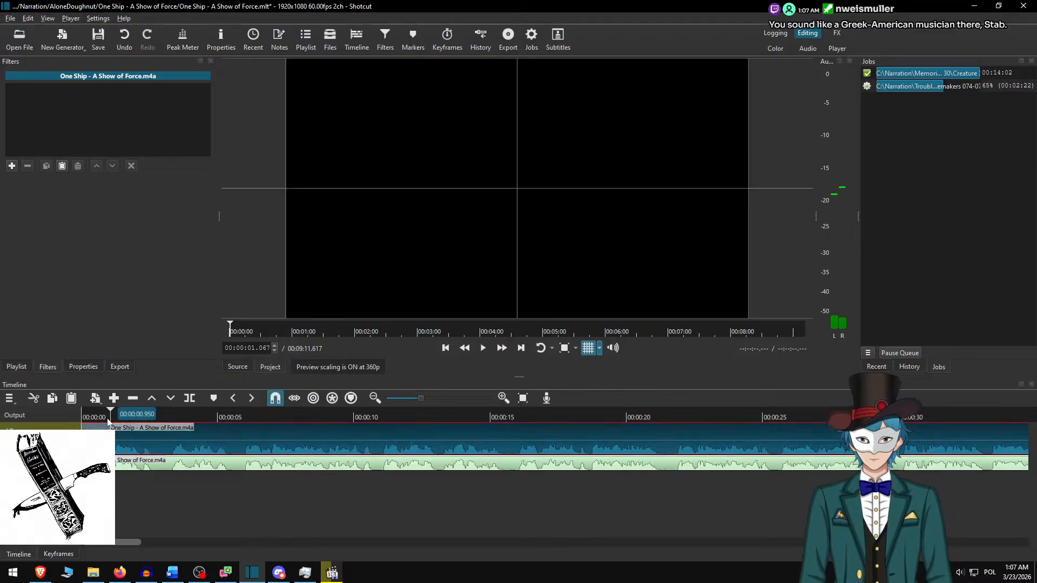
left_click(109, 424)
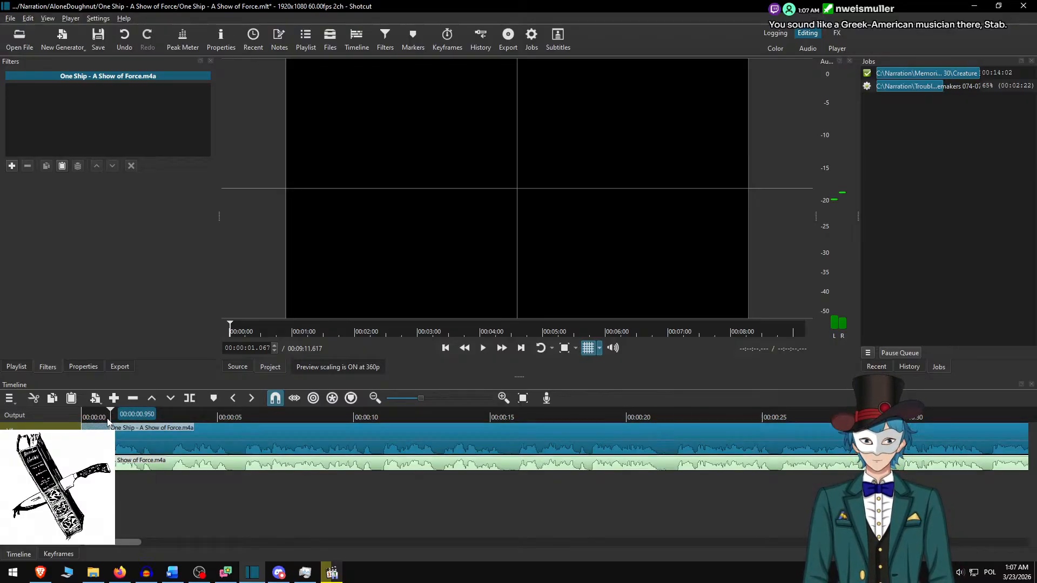
key("i")
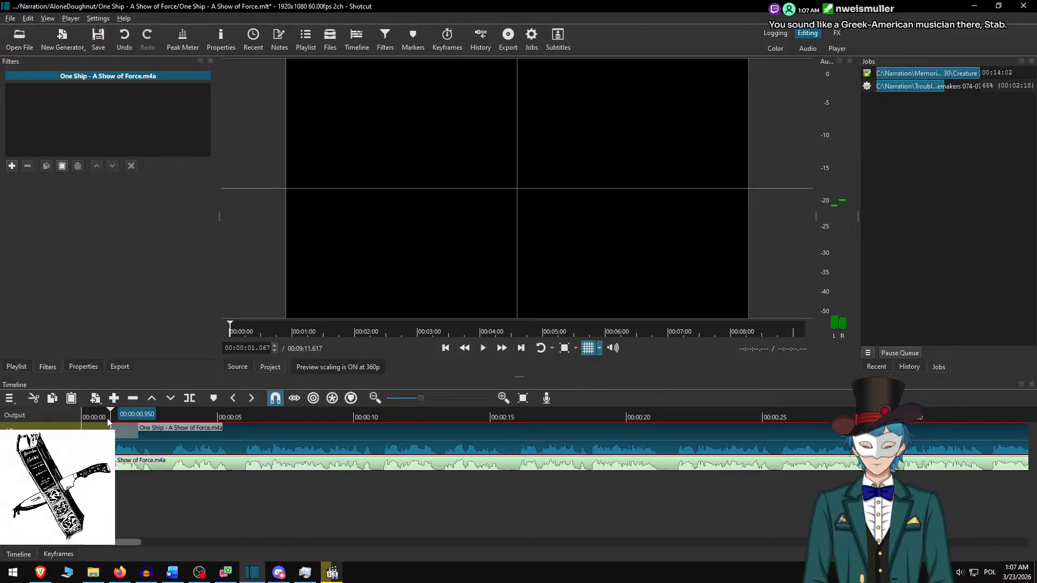
- Undo the clip replacements, in-point trims and track visibility toggles, back to the image clip's out-point trim
left_click(916, 366)
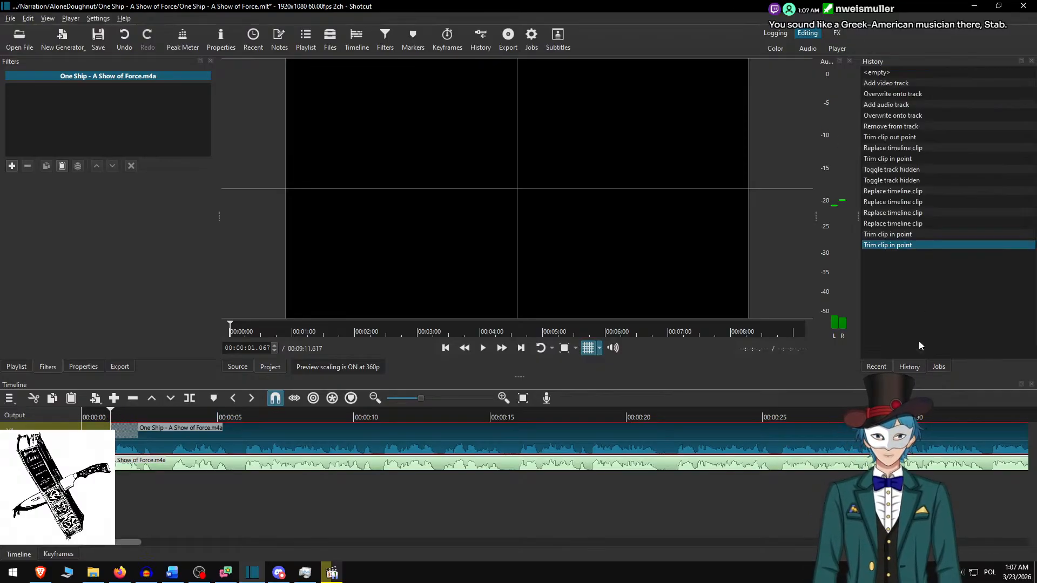
key("ctrl+z")
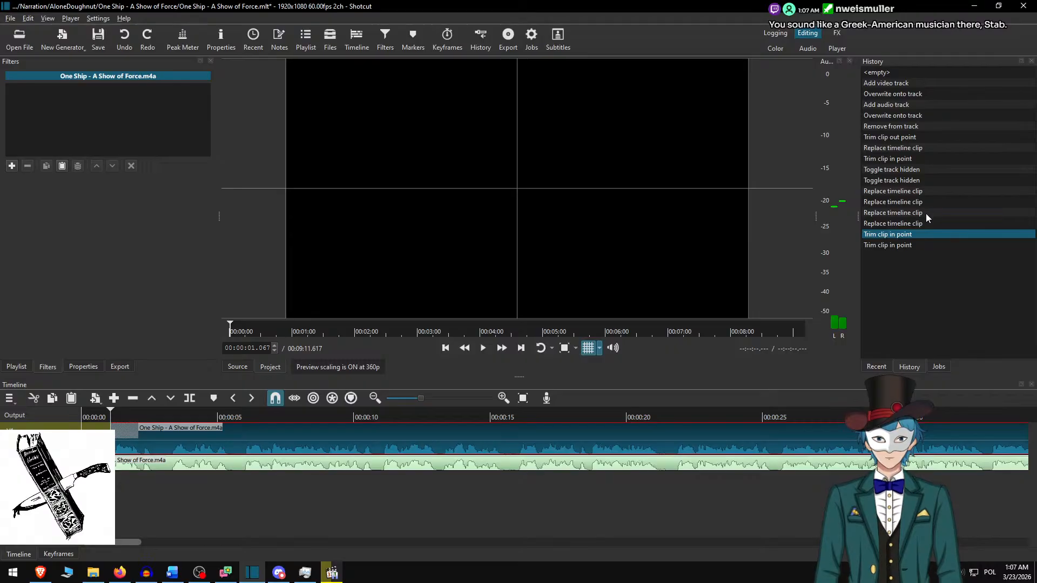
key("ctrl+z")
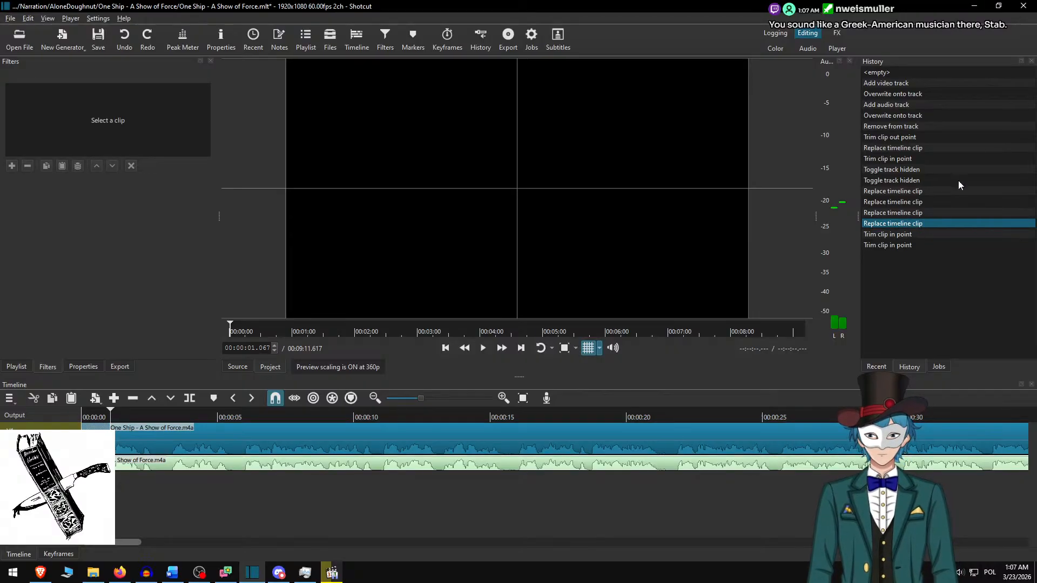
key("ctrl+z")
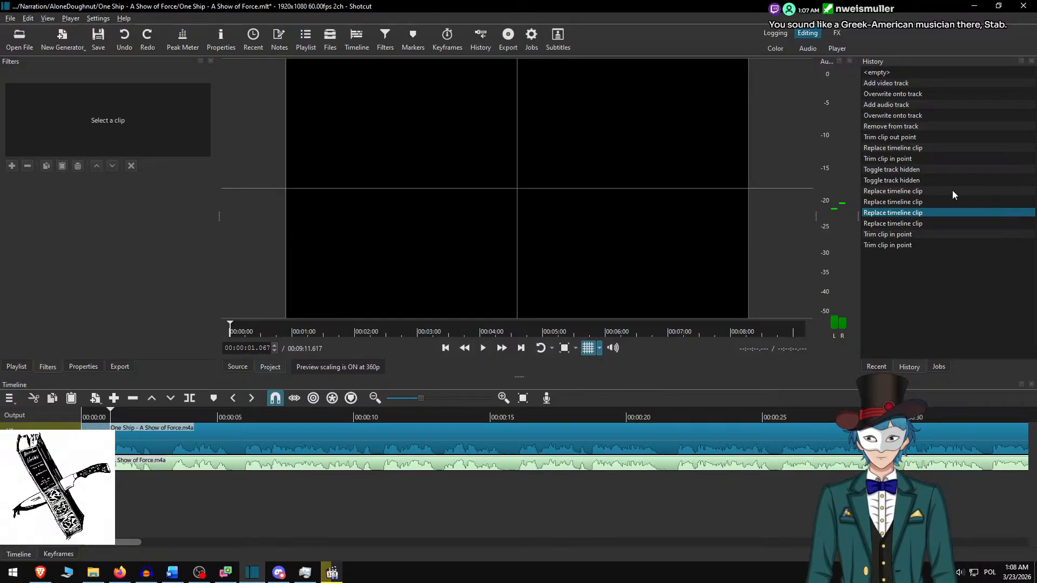
key("ctrl+z")
key("ctrl+z")
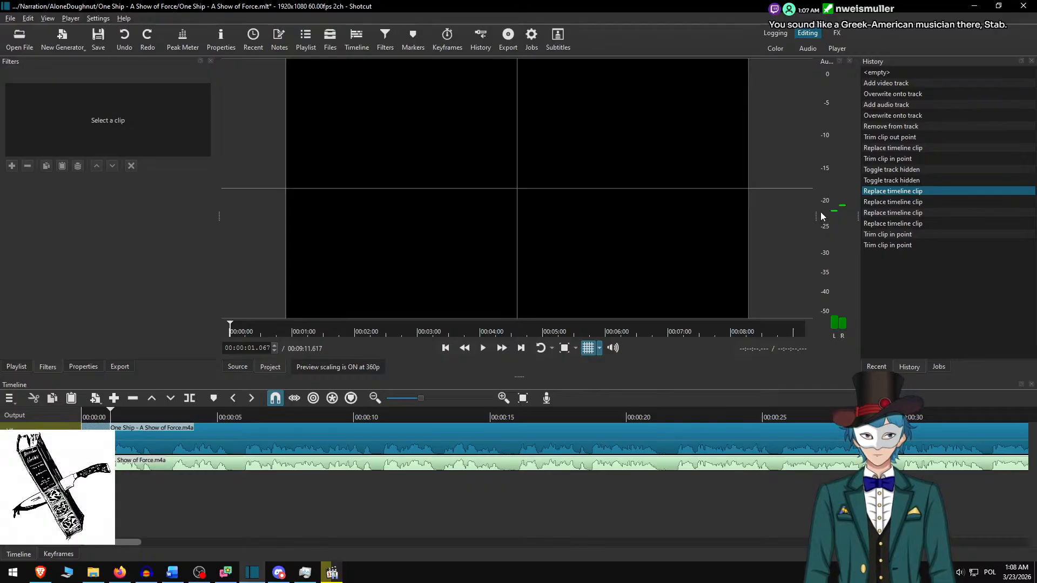
key("ctrl+z")
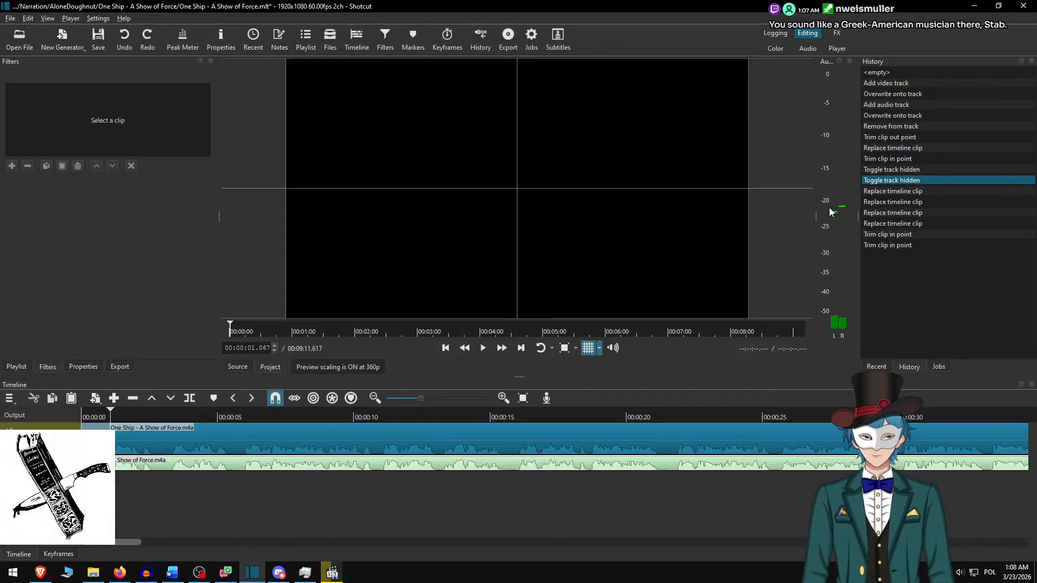
key("ctrl+z")
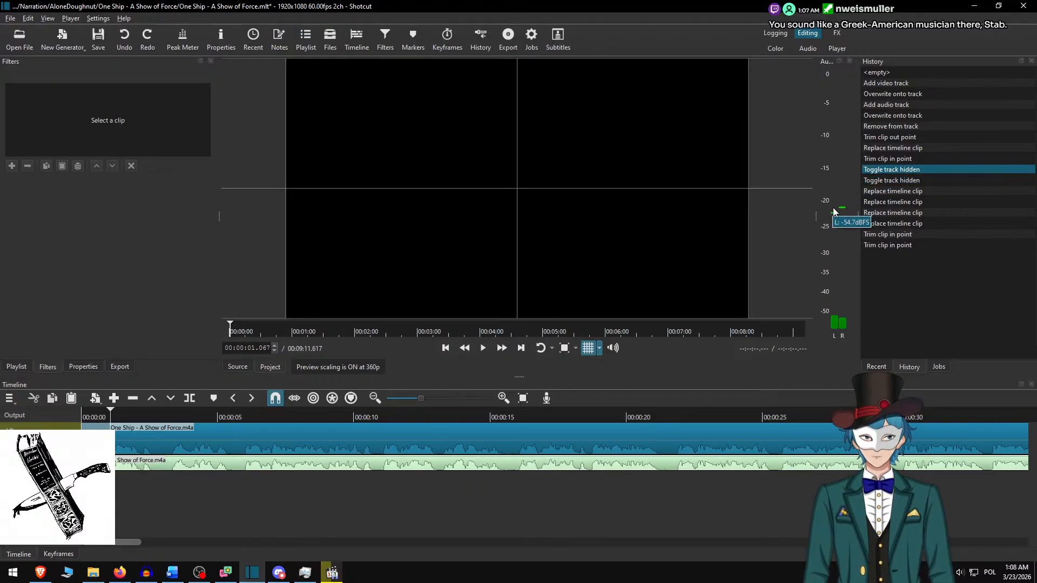
key("ctrl+z")
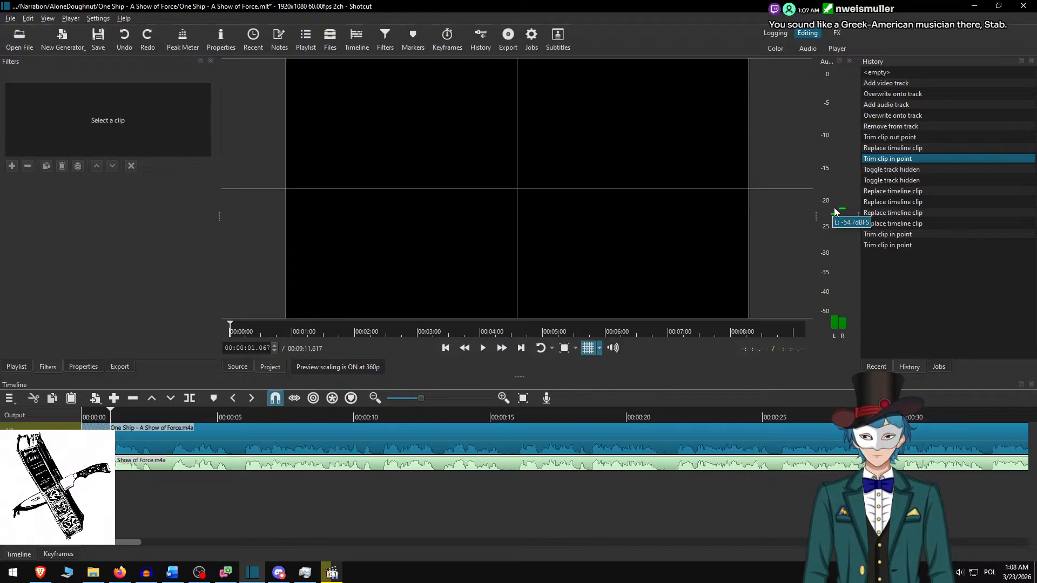
key("ctrl+z")
key("ctrl+z")
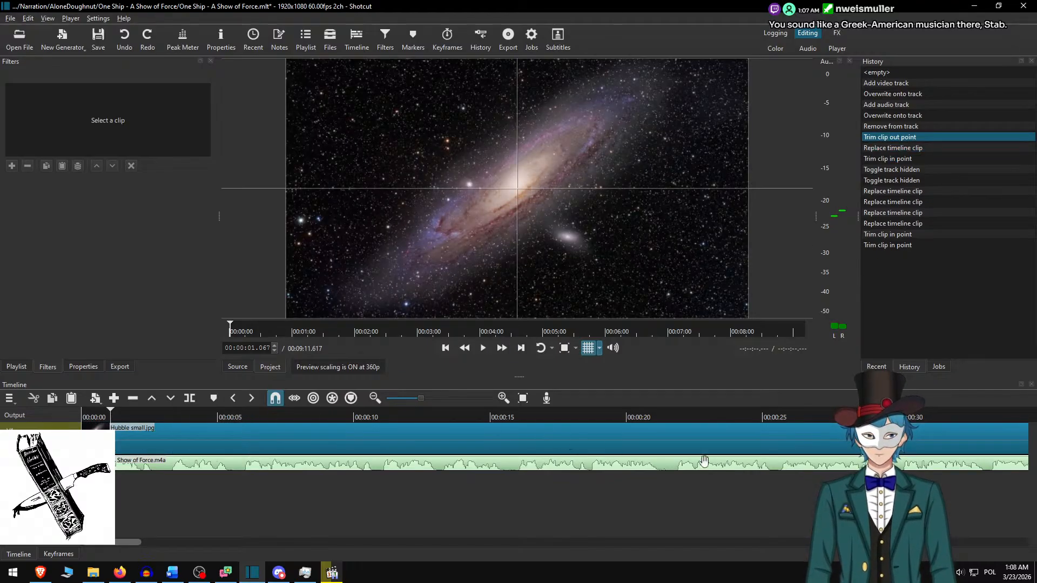
- Examine where the Hubble small.jpg clip and the narration end on the timeline, with the image clip selected
scroll(705, 460, "right", 15)
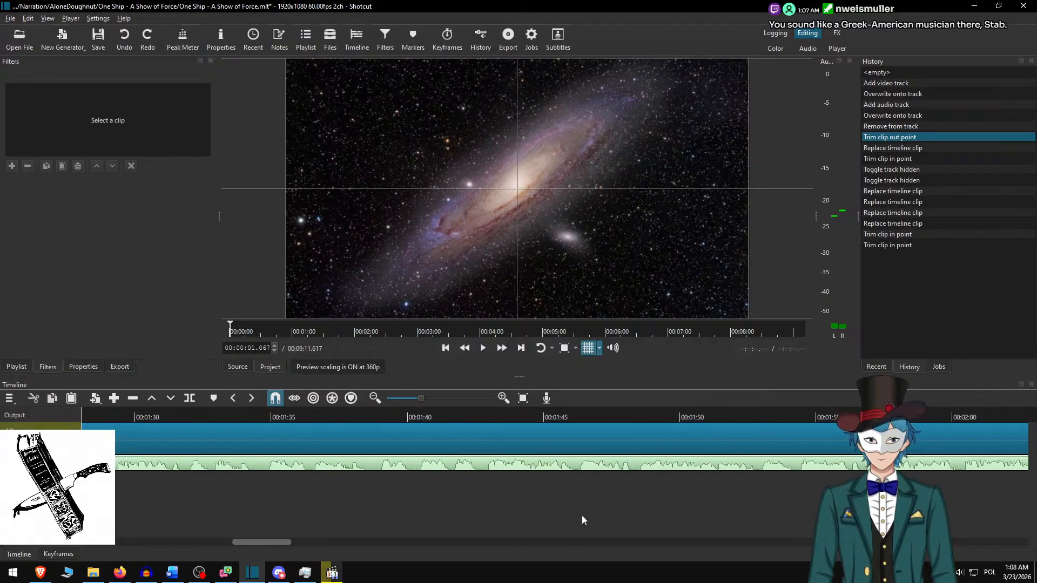
key("ctrl+7")
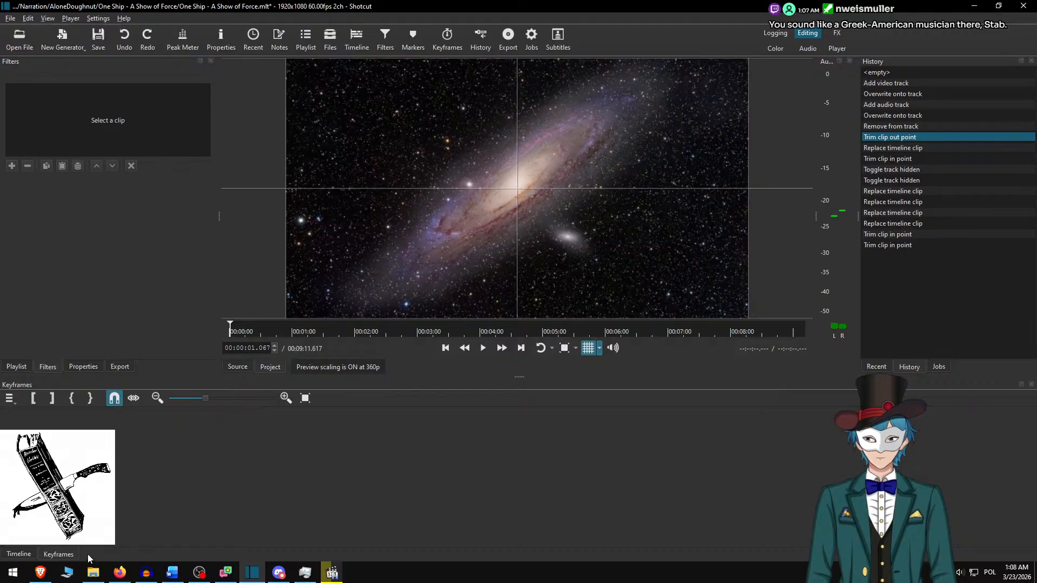
key("ctrl+5")
left_click(297, 435)
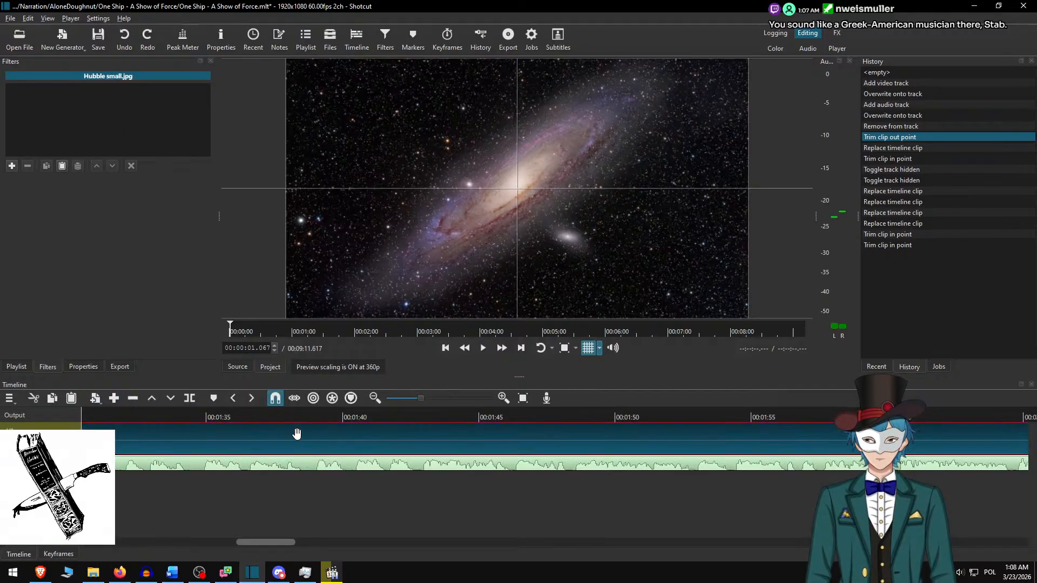
key("End")
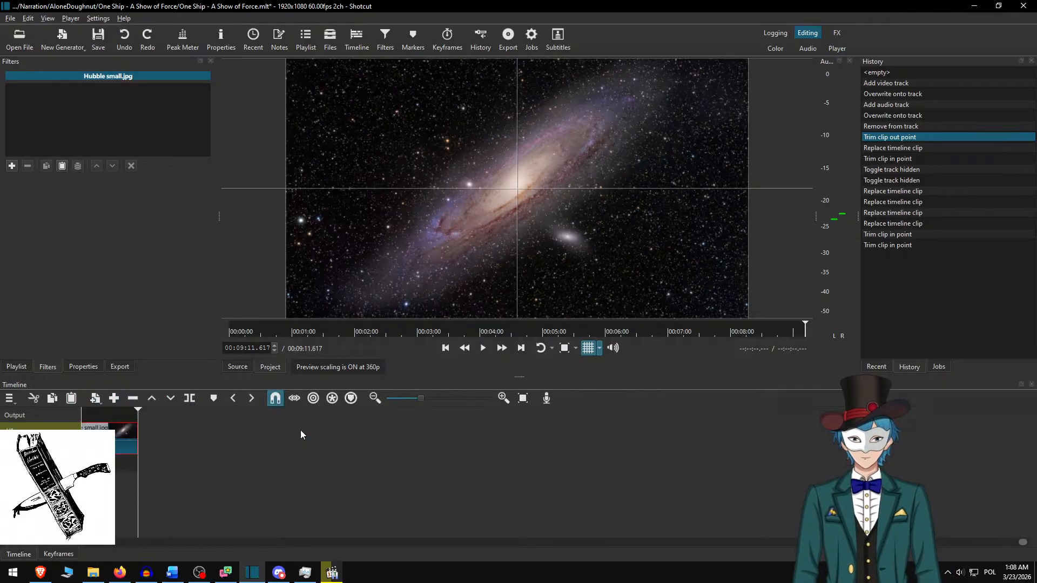
key("Up")
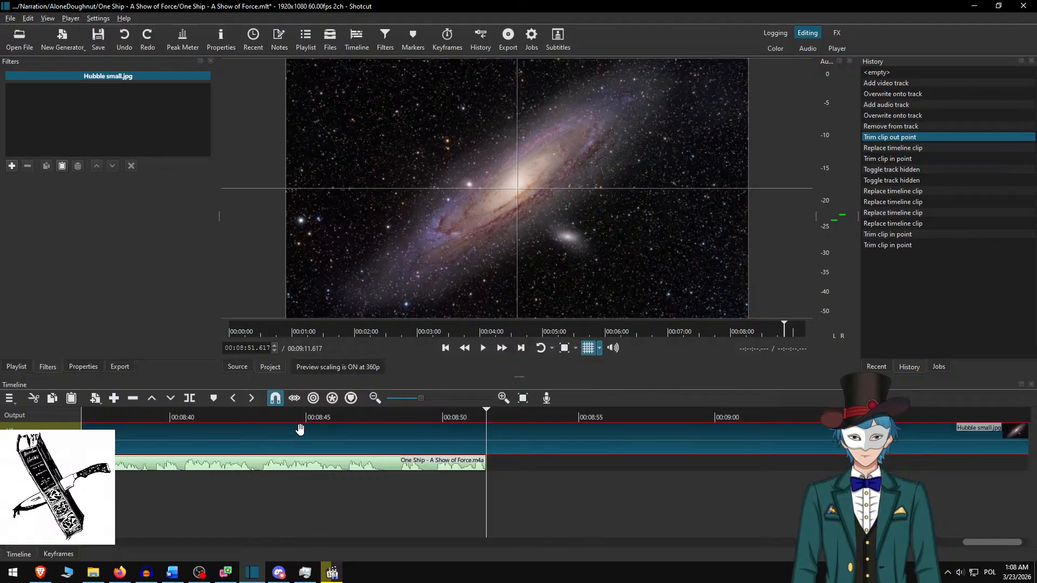
key("End")
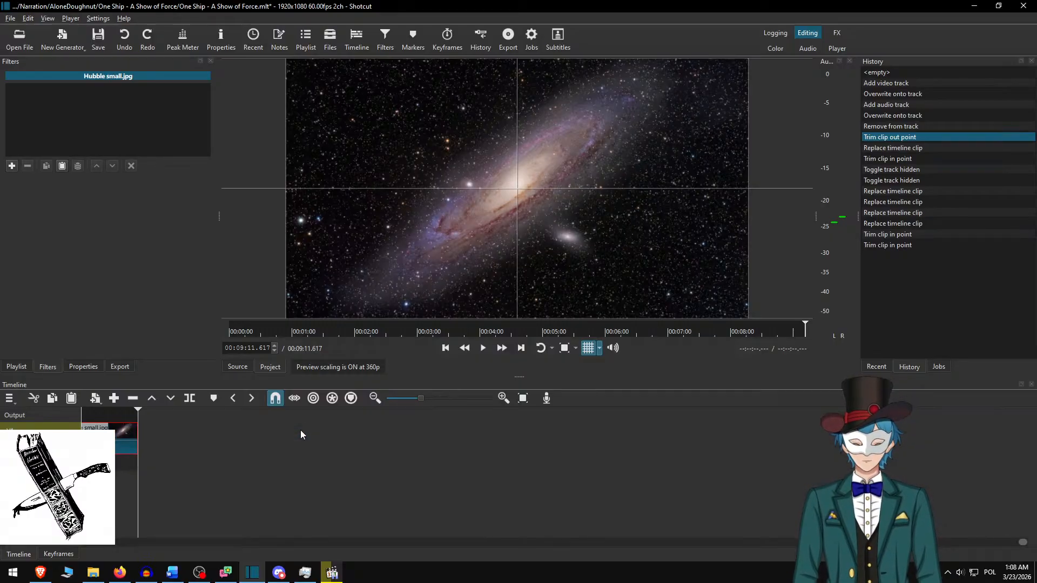
key("Home")
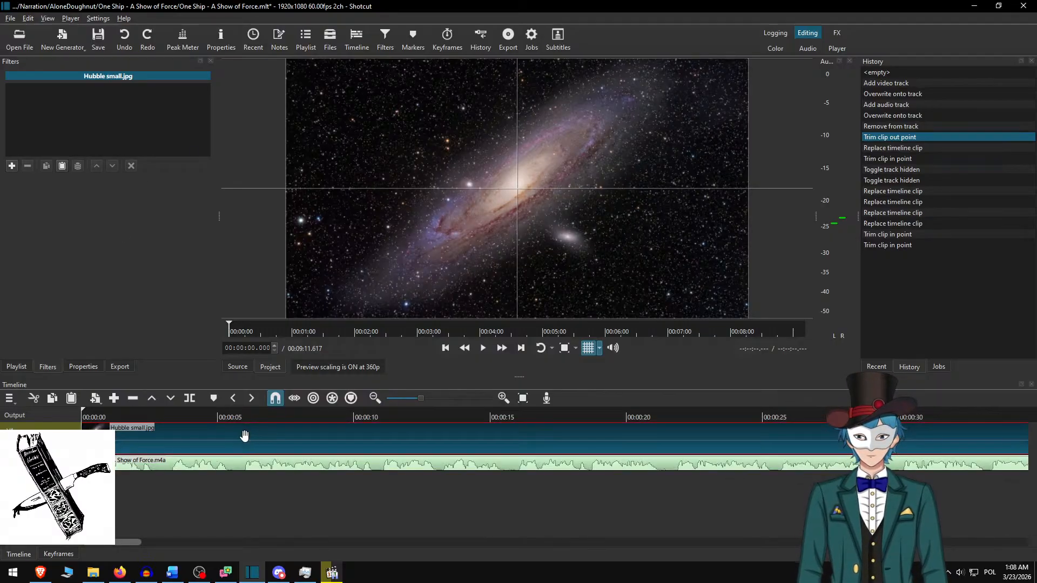
- Add a Text: Rich filter to the Hubble small.jpg clip and set its background color to #2f333e
key("ctrl+f")
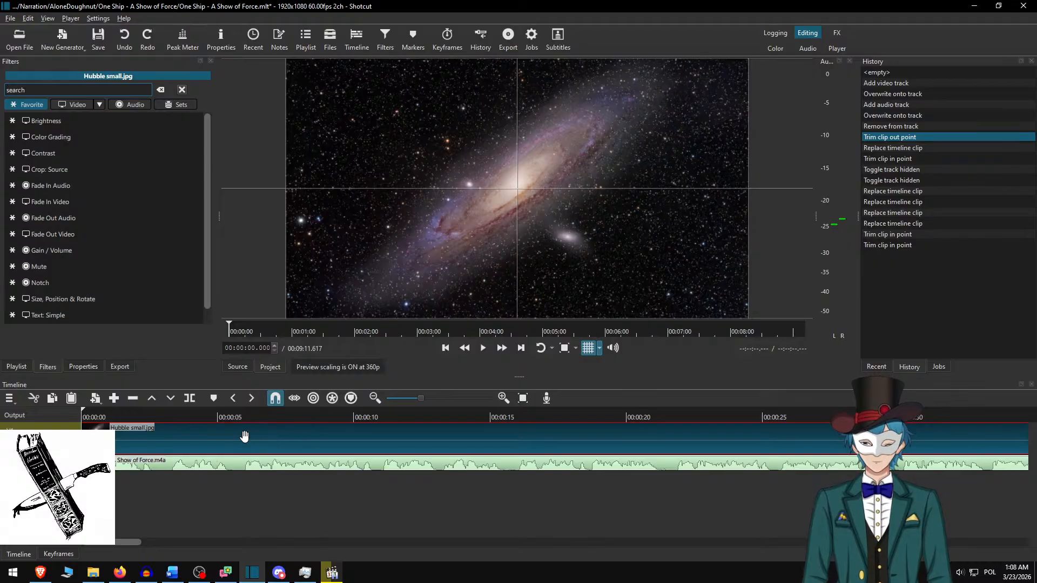
type("rich")
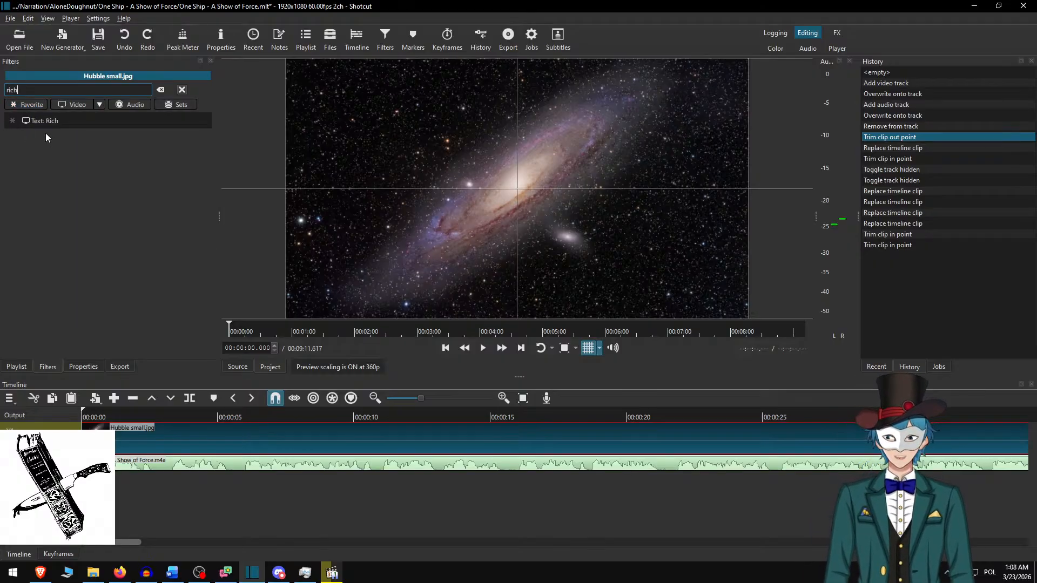
left_click(50, 124)
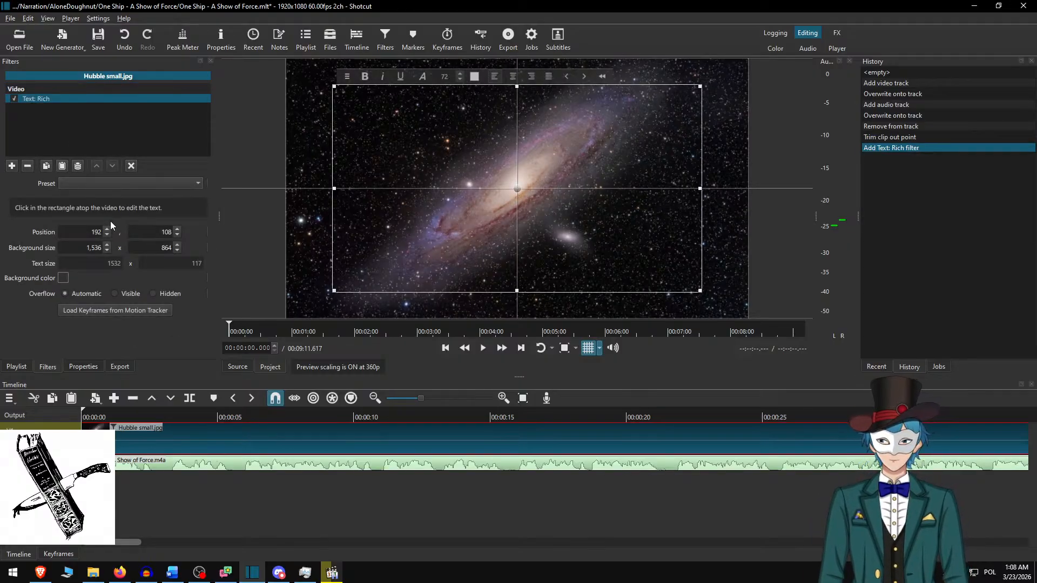
left_click(62, 278)
left_click(400, 338)
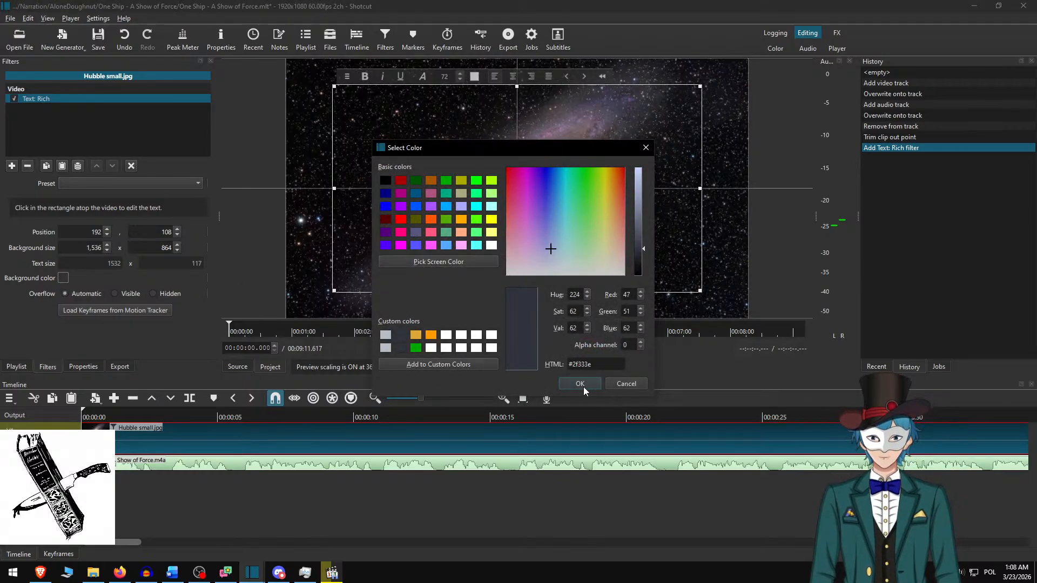
left_click(579, 382)
- Enter the placeholder text "zxhsgsfh" in the rich text box and format it at size 30 with justified alignment
left_click(484, 124)
type("zxhsgsfh")
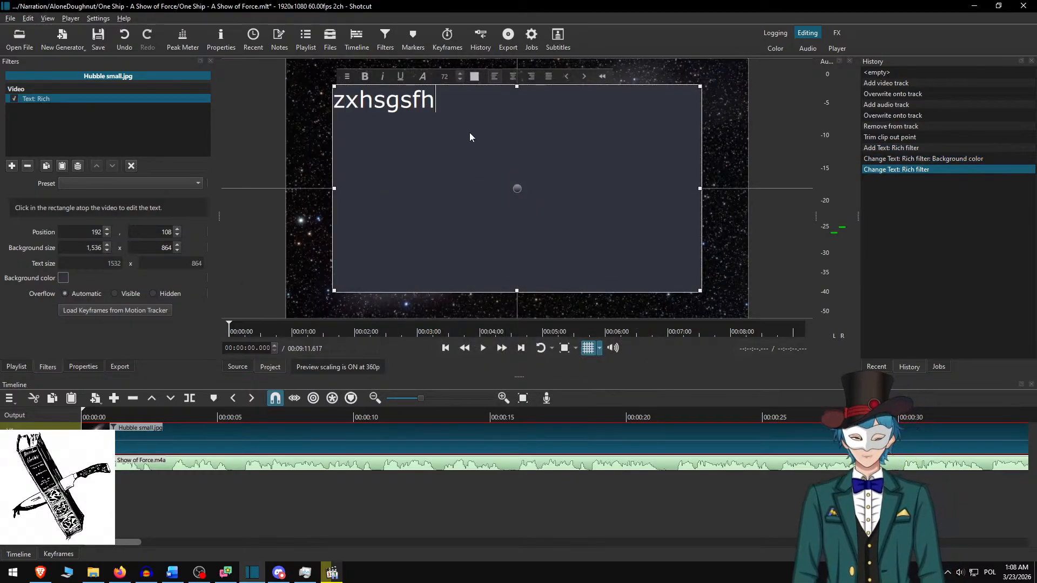
key("ctrl+a")
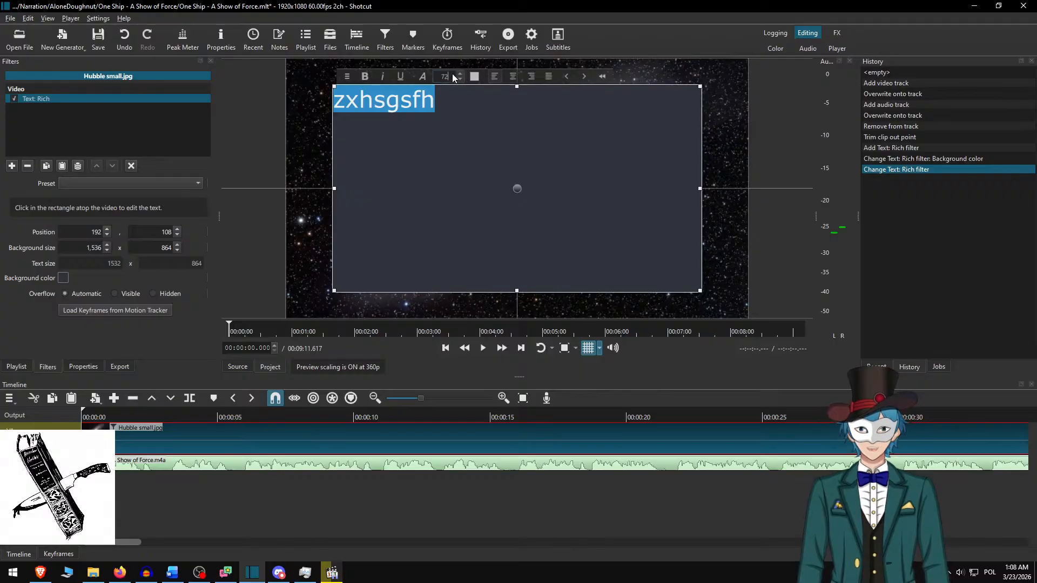
left_click(446, 76)
type("30")
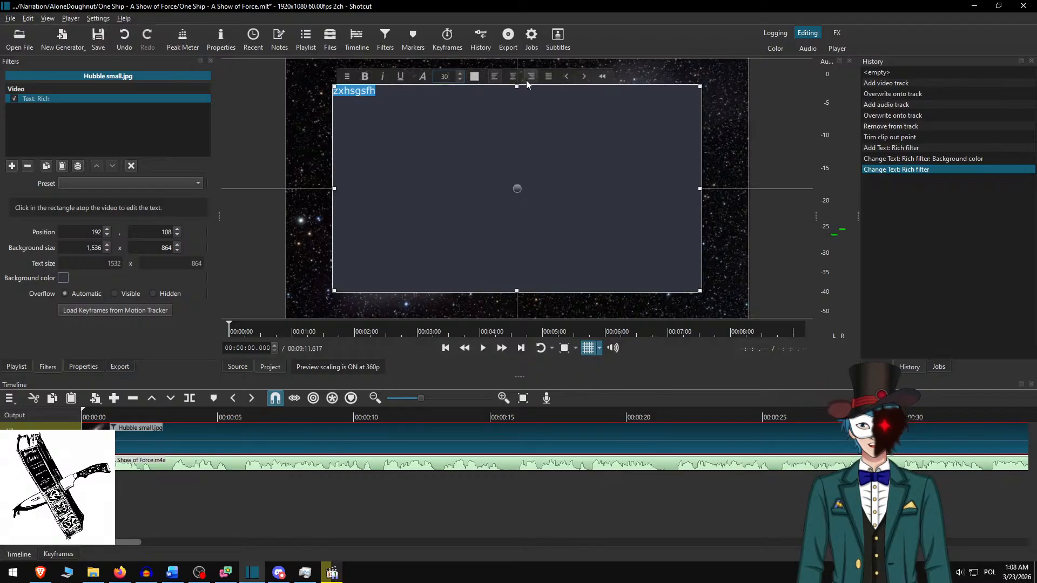
left_click(547, 76)
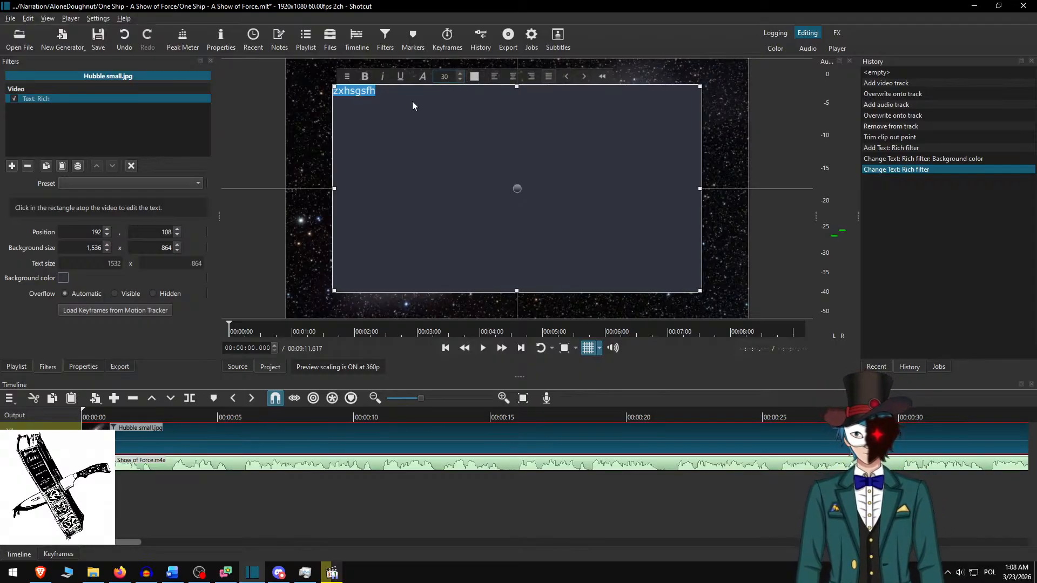
- Try a text background width of 1928, with the box centered horizontally on the frame
double_click(82, 248)
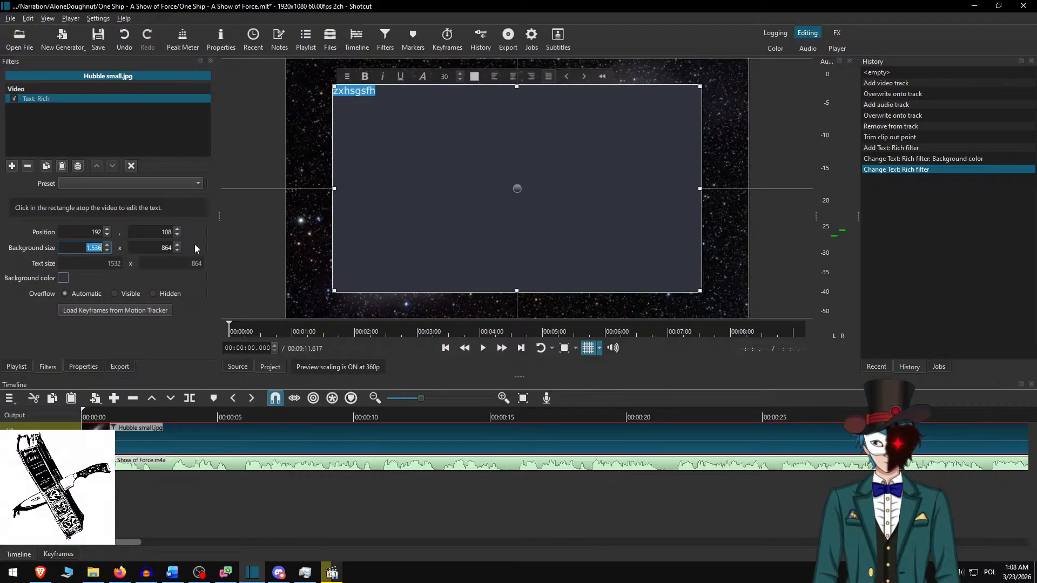
type("1928")
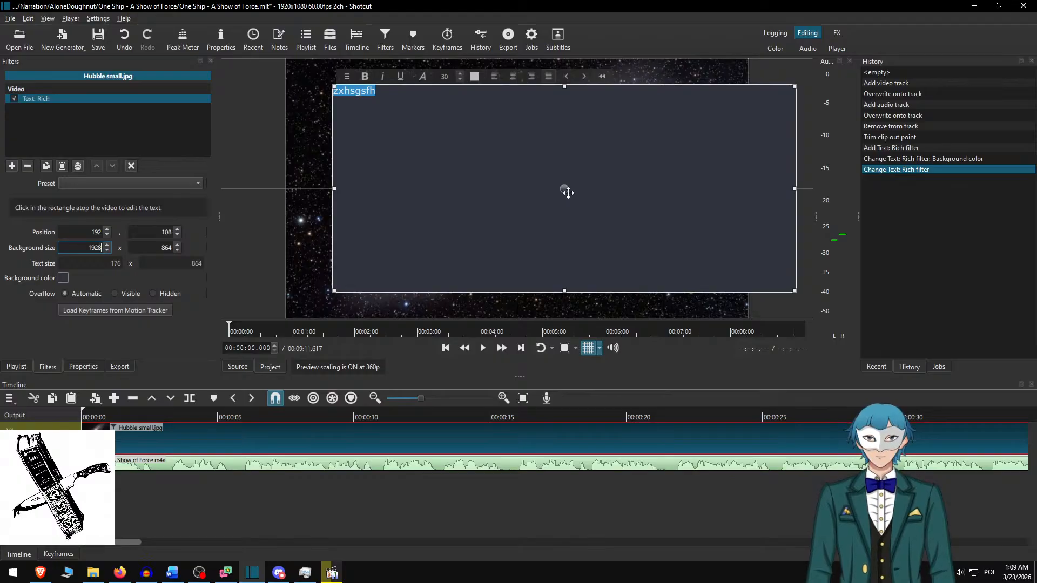
left_click_drag(563, 189, 515, 193)
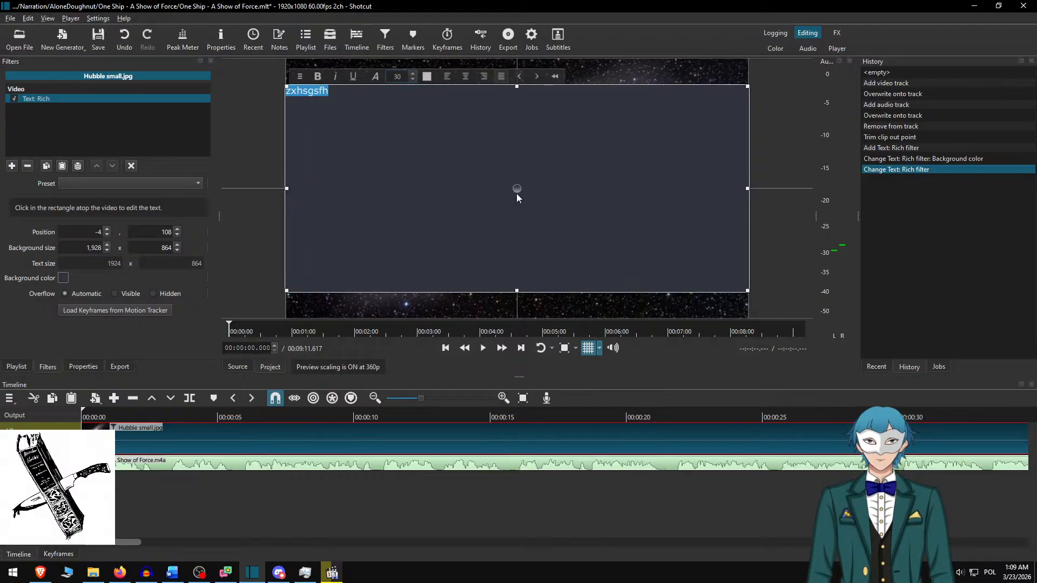
- Set the text background width to 1728 and center the box horizontally at position 96, 108
left_click(86, 247)
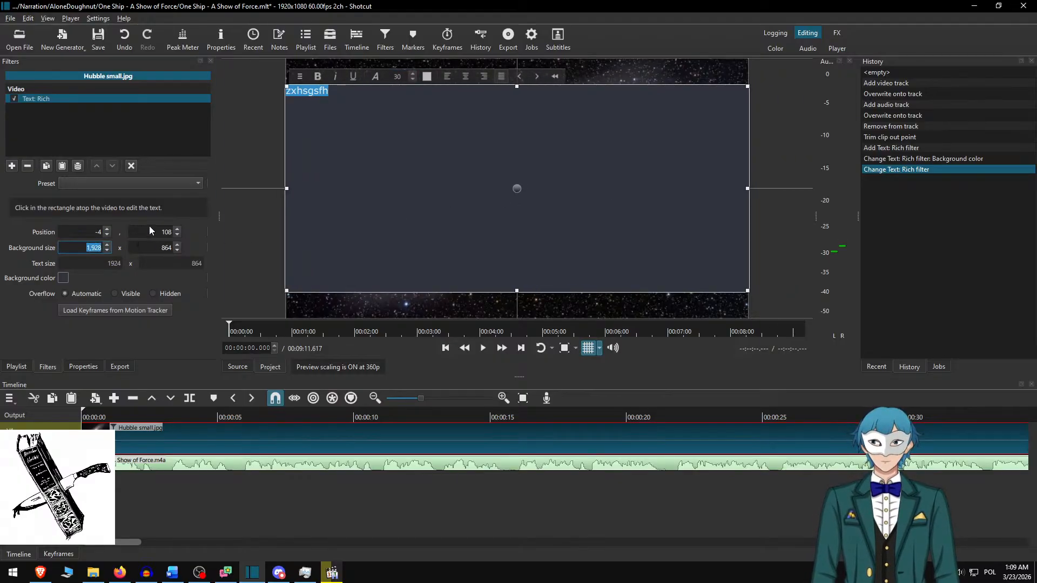
type("17")
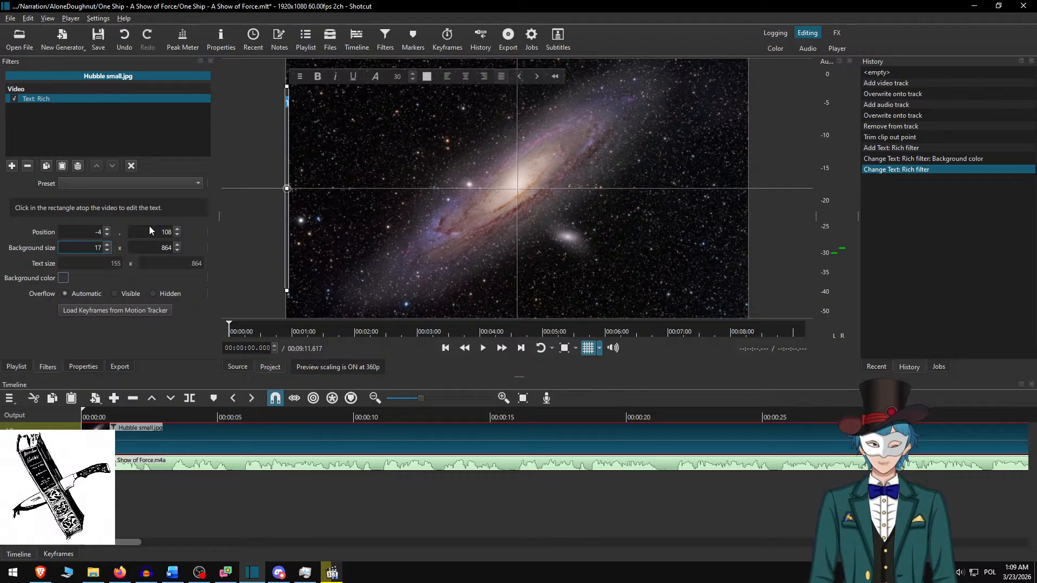
type("28")
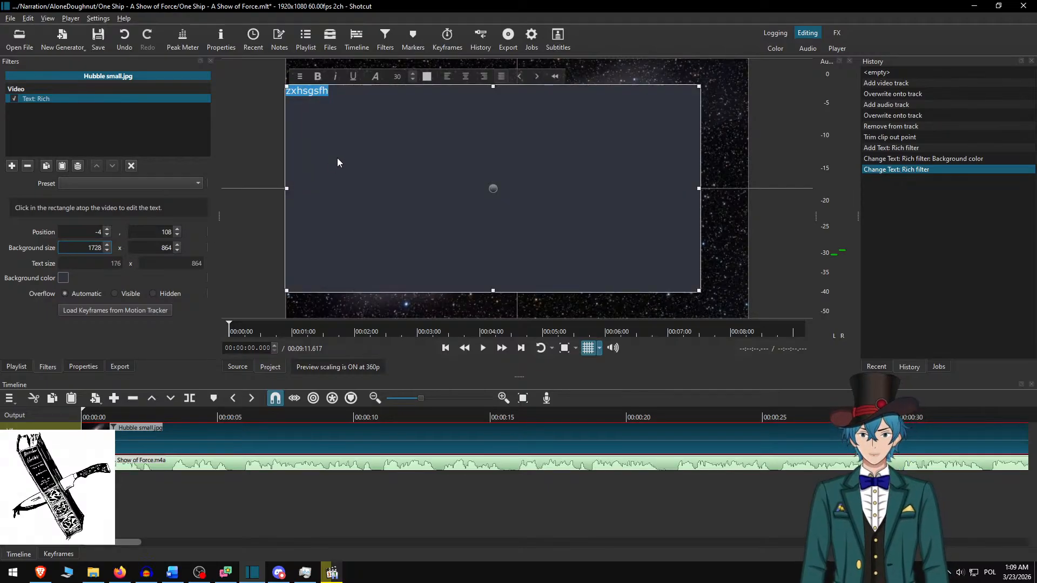
left_click_drag(497, 190, 525, 190)
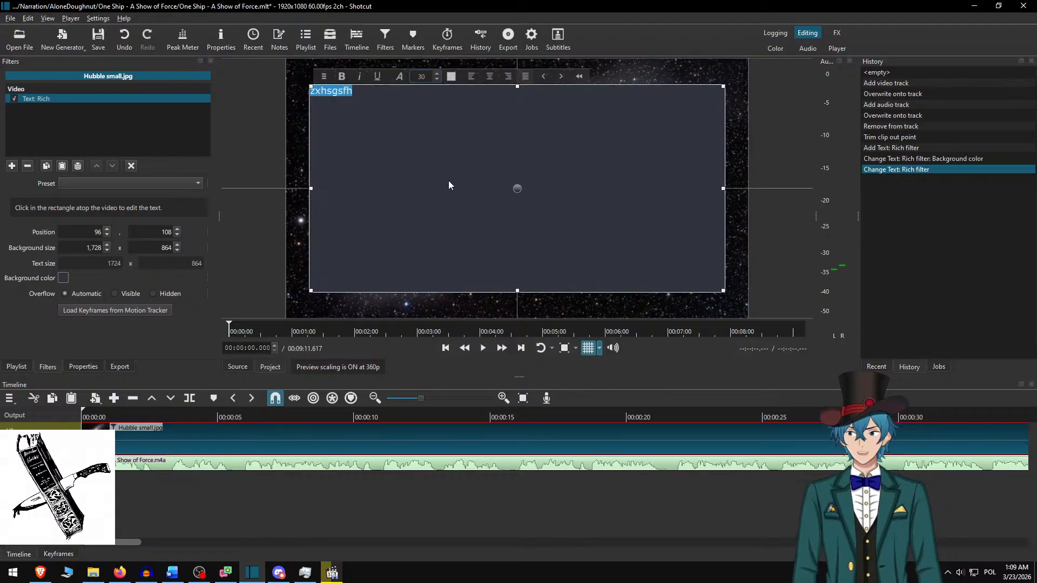
- Copy the first two story paragraphs from One Ship - A Show of Force.docx in Word and paste them over Shotcut's placeholder text
left_click(382, 103)
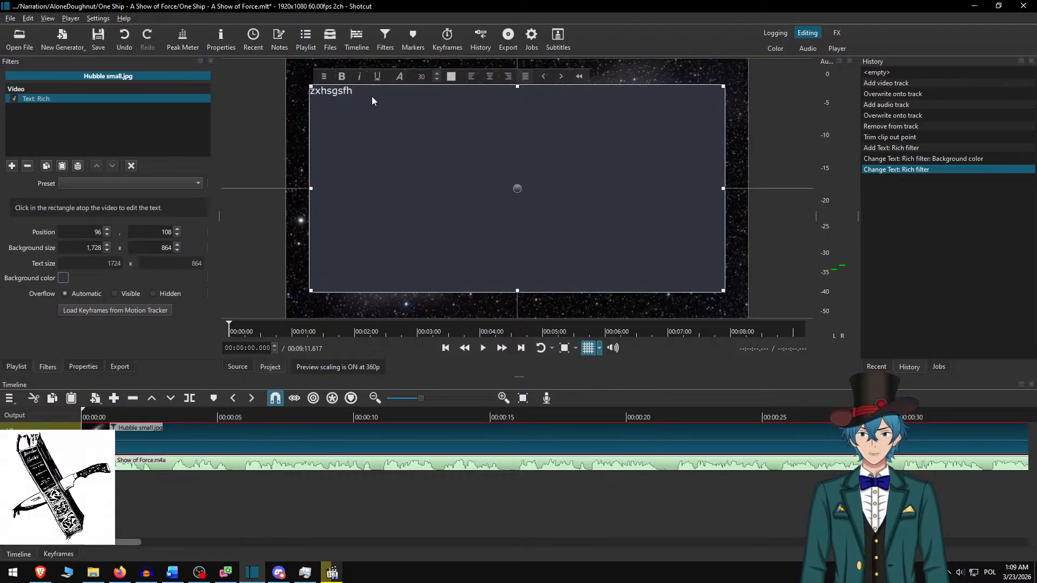
left_click_drag(371, 97, 261, 81)
key("alt+Tab")
key("Tab")
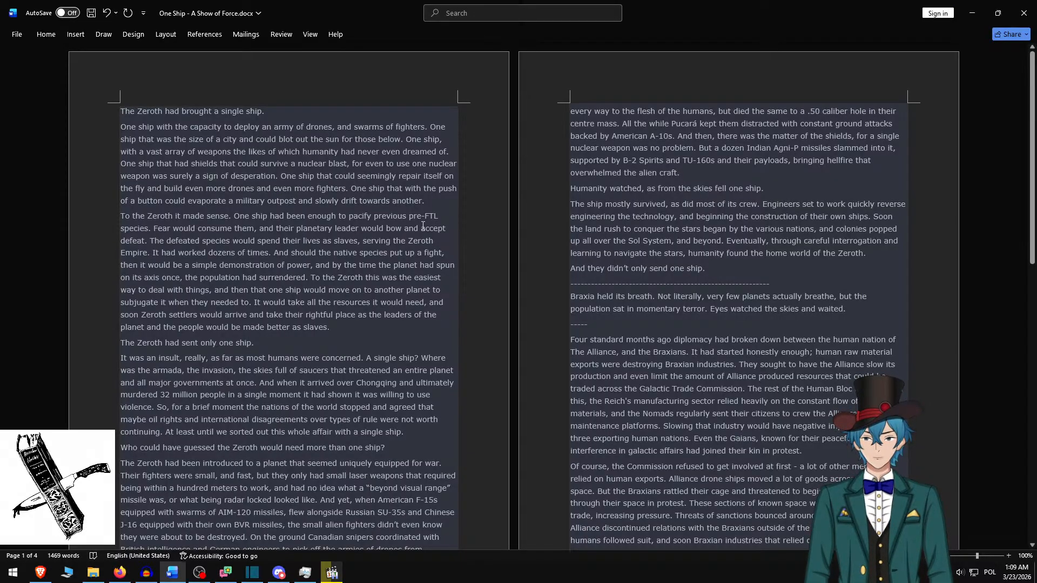
left_click(437, 202, "shift")
key("ctrl+c")
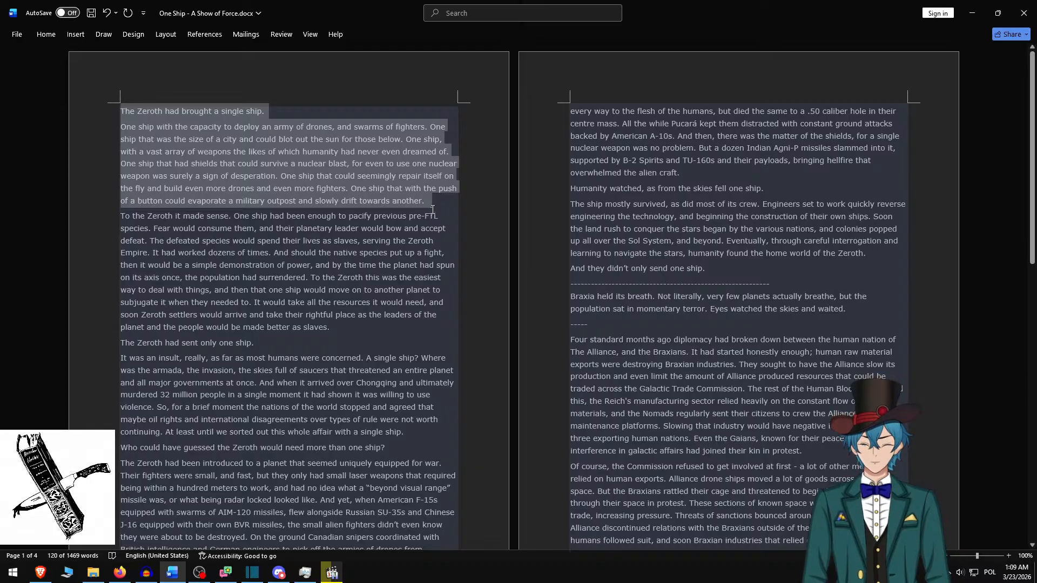
key("alt+Tab")
key("ctrl+v")
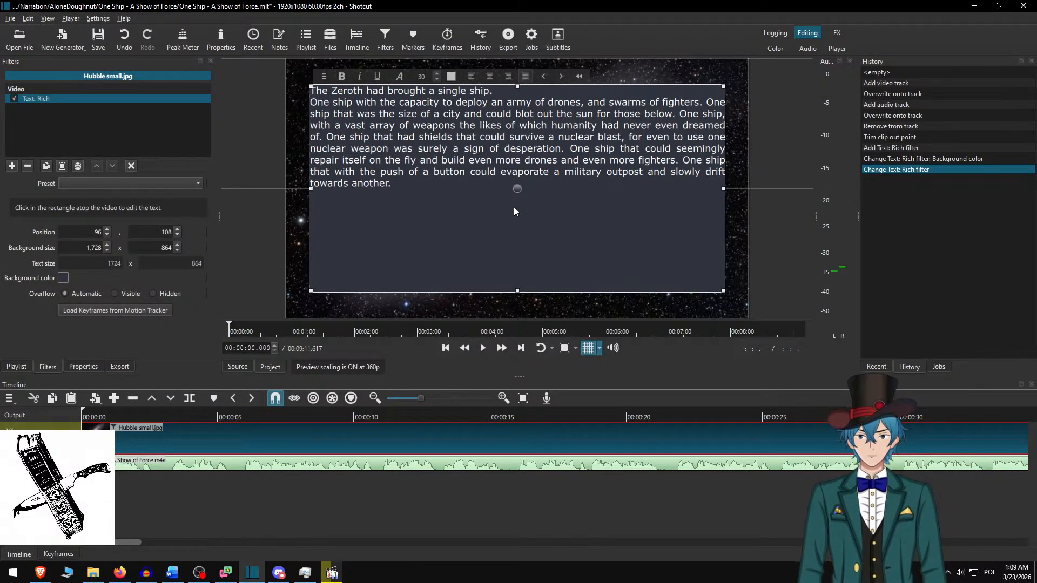
- Insert a blank line between the two paragraphs and resize the text background to 500 high, vertically centered at position 96, 290
key("Home")
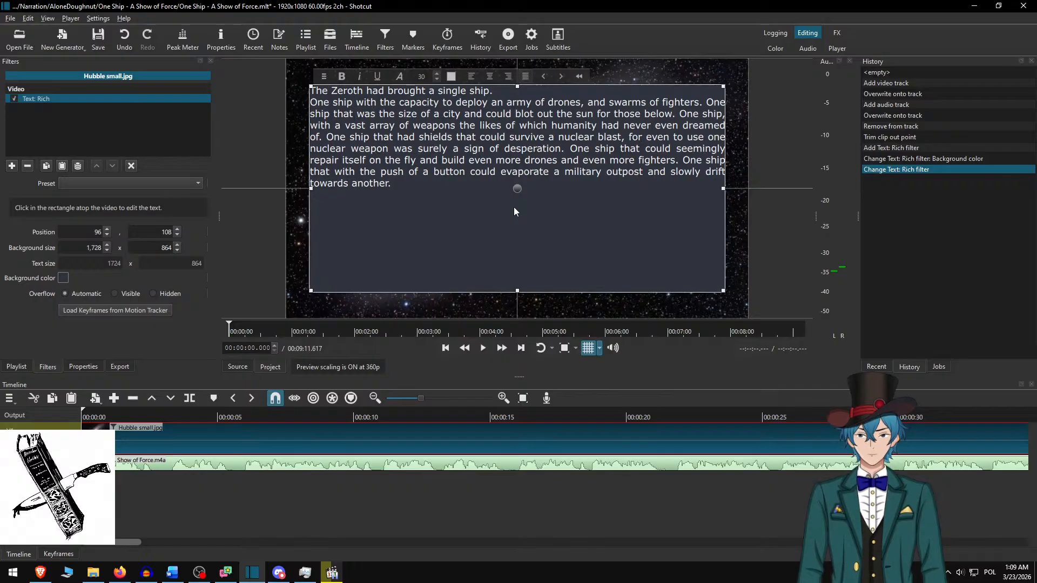
key("Return")
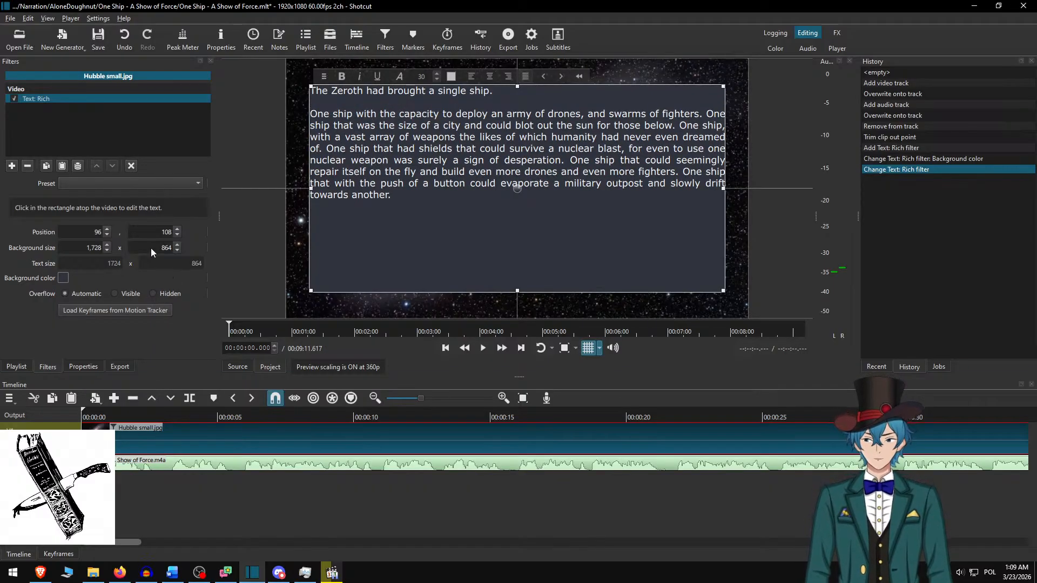
type("500")
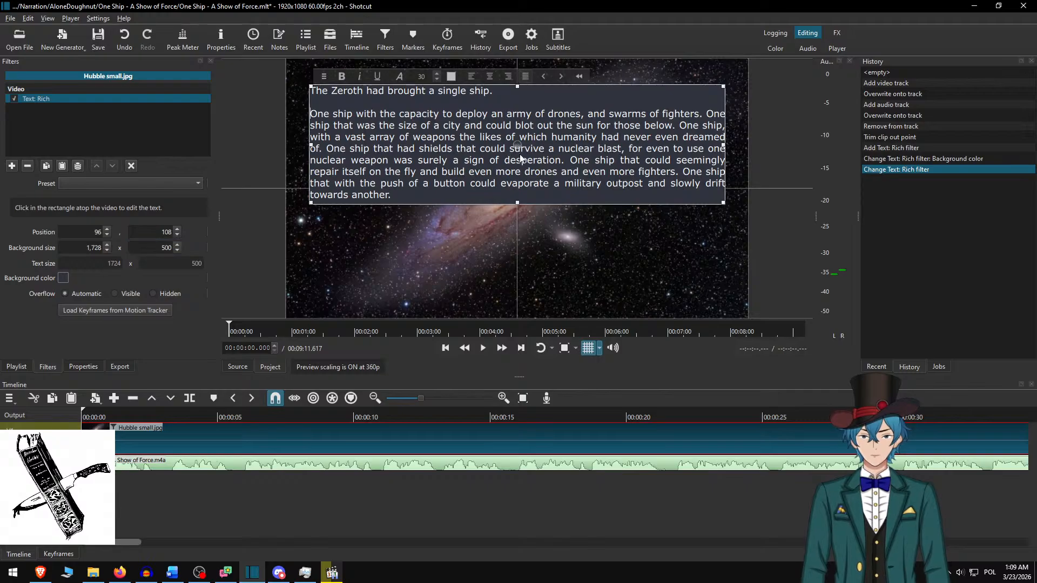
left_click_drag(520, 152, 520, 196)
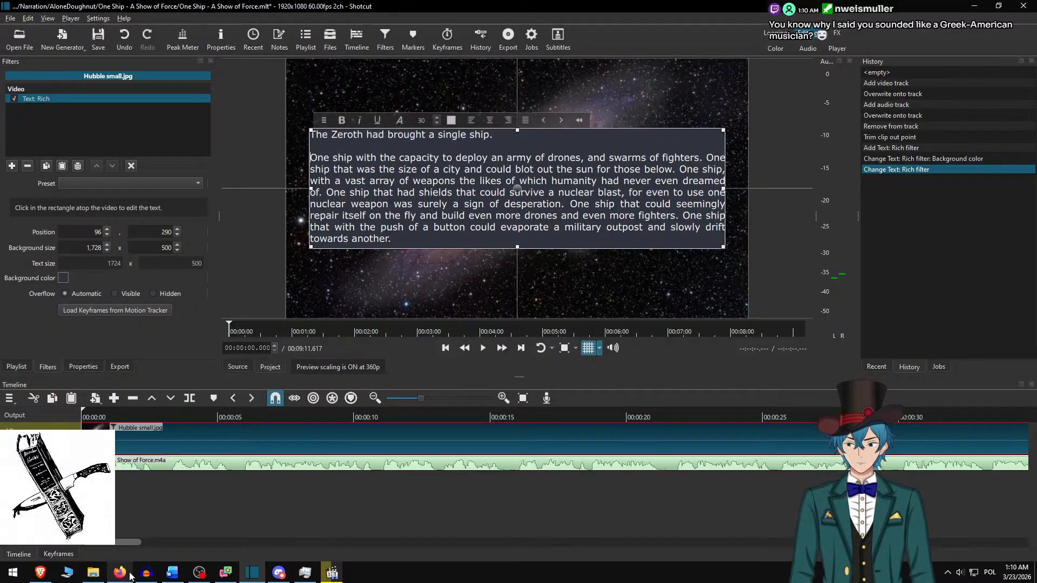
- Switch to the Twitch stream page in Firefox, send "No idea" in the chat, and return to Shotcut
mouse_move(124, 574)
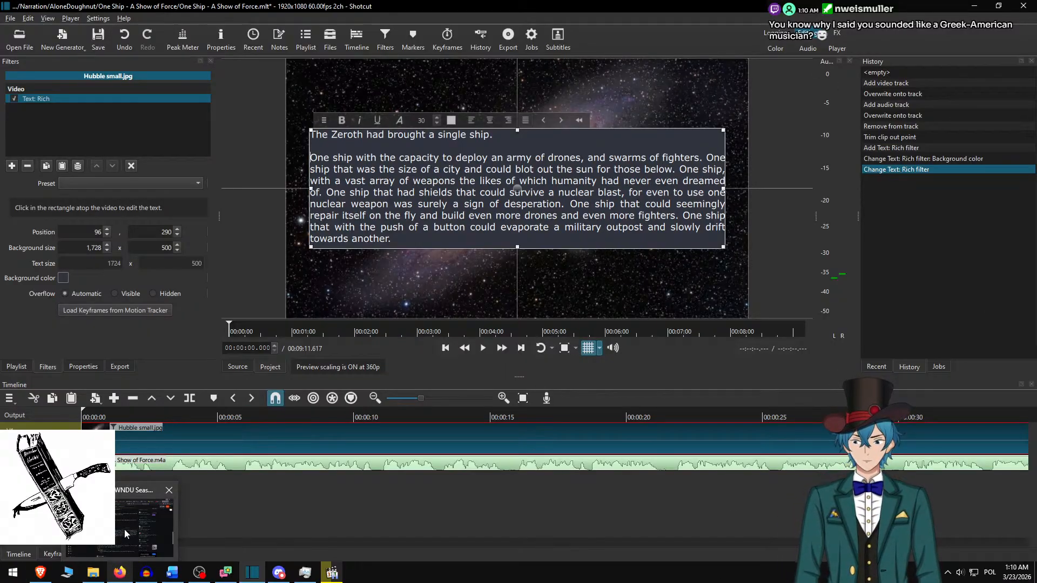
left_click(143, 521)
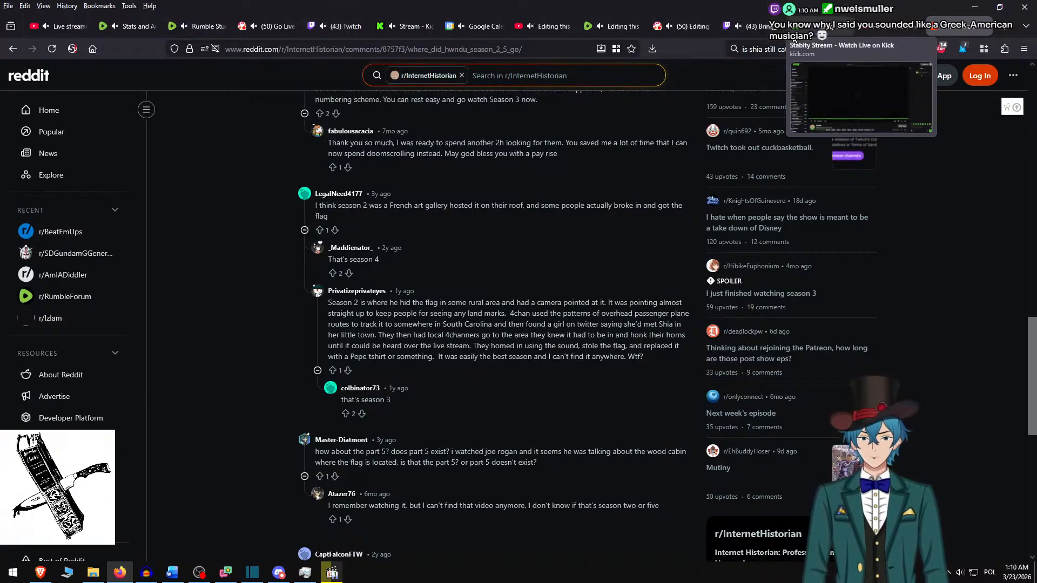
left_click(747, 26)
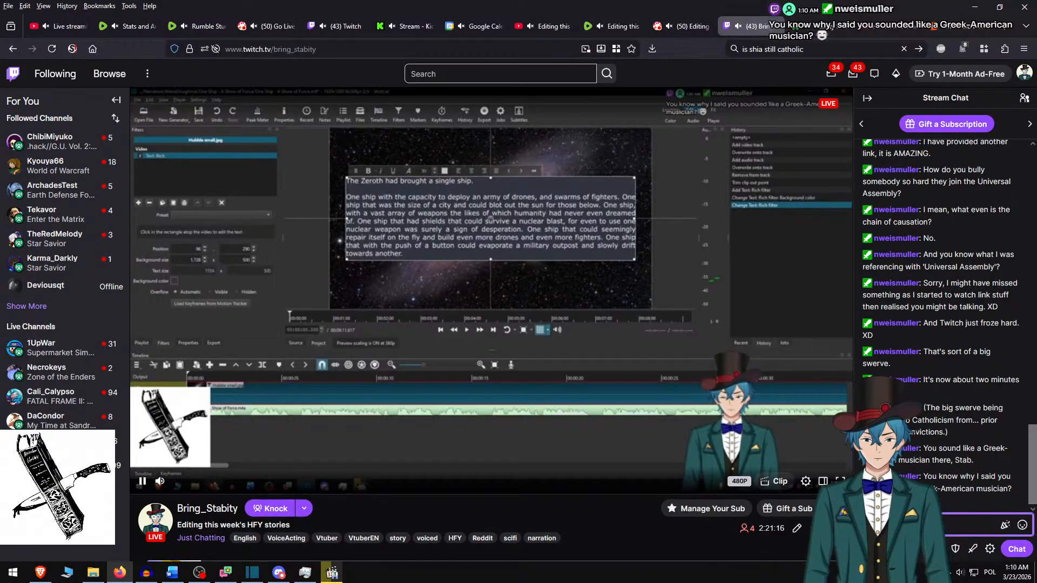
type("No idea")
key("Return")
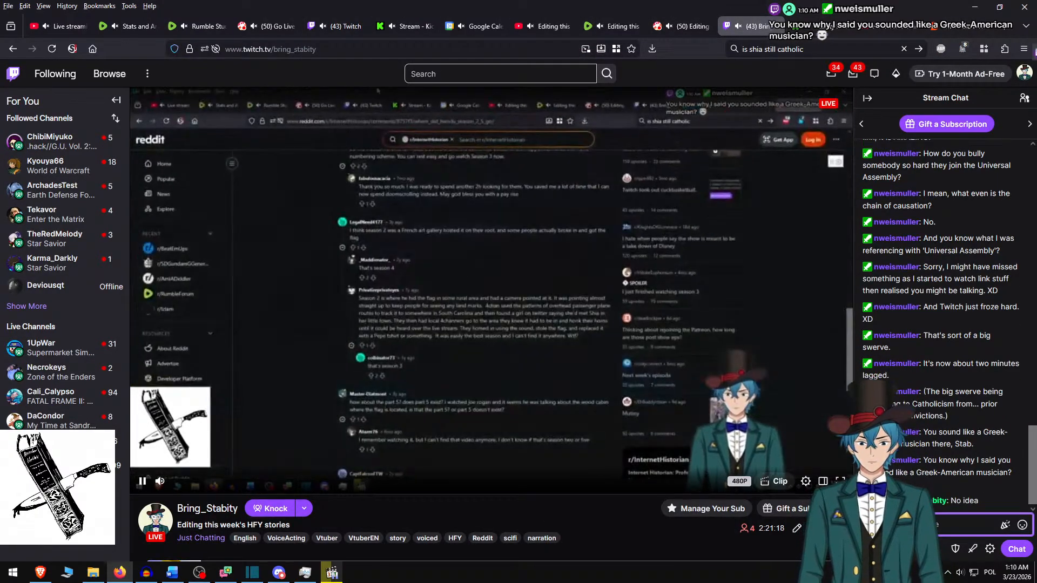
key("alt+Tab")
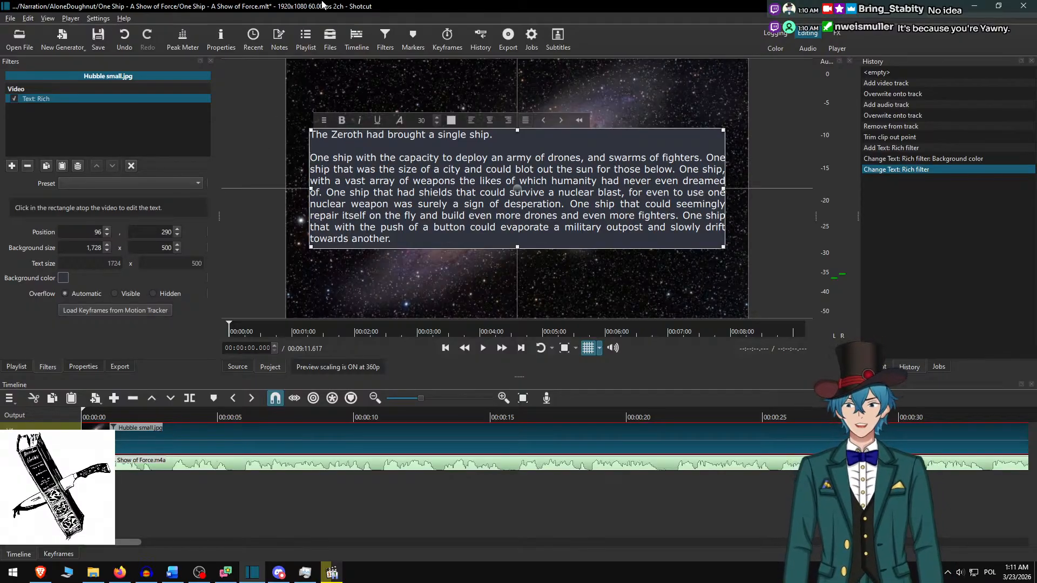
- Save the project and remove the stray space before the second paragraph
key("ctrl+s")
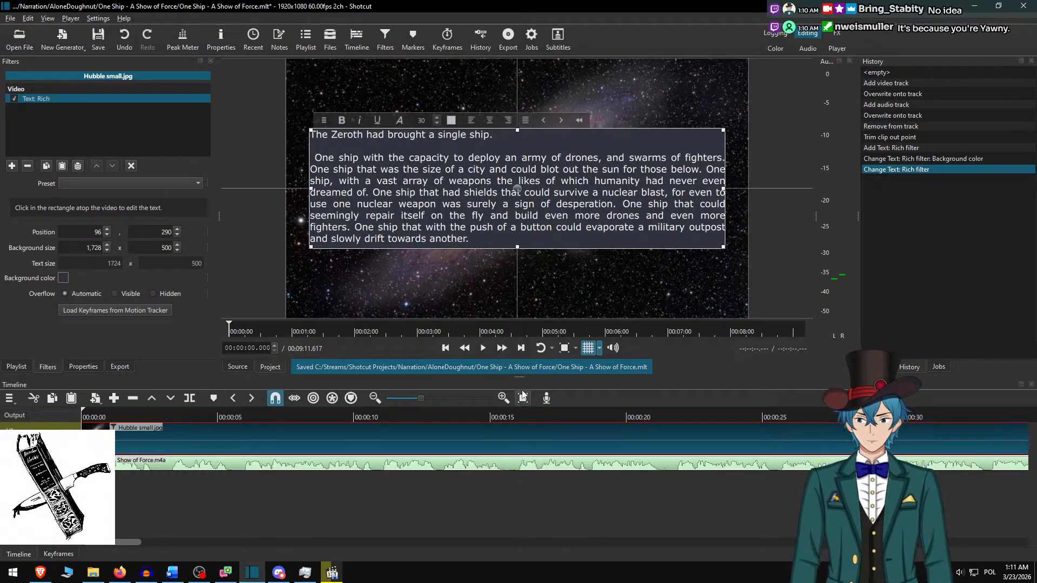
key("BackSpace")
- Play the narration from the start and split the Hubble small.jpg clip at 00:00:02.883, after the opening sentence
left_click(172, 417)
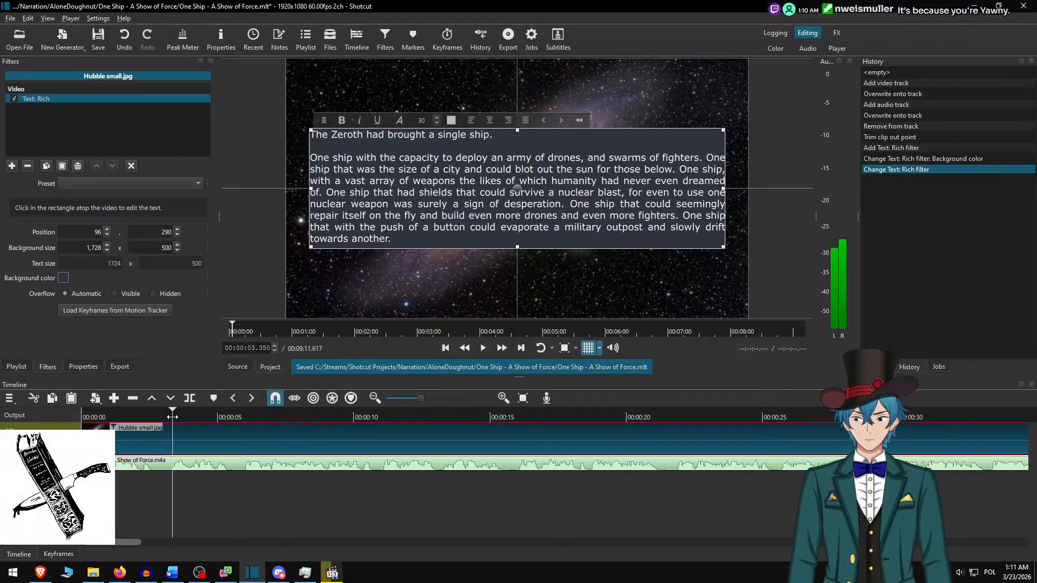
key("Home")
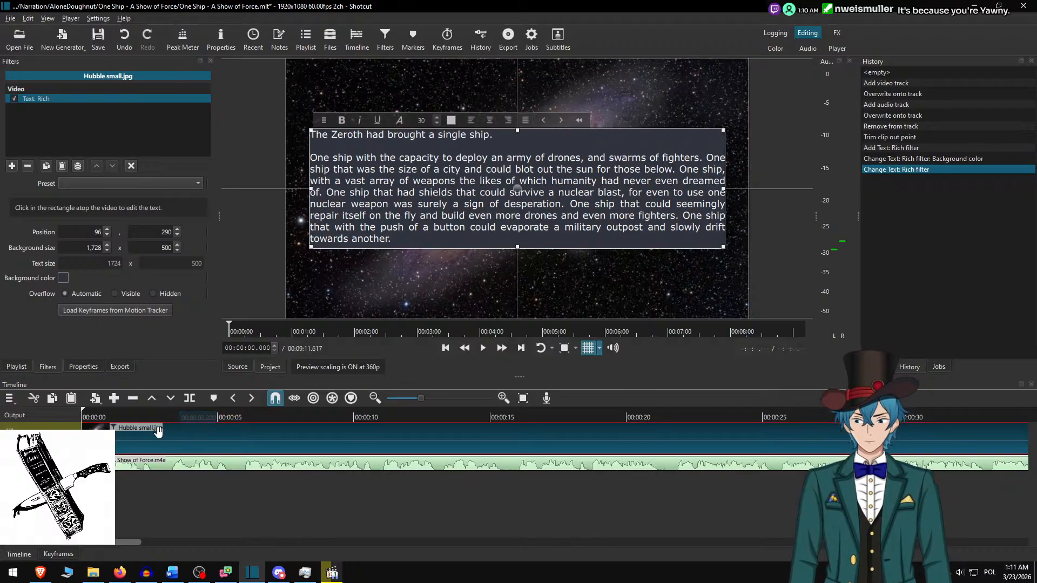
left_click(179, 440)
key("space")
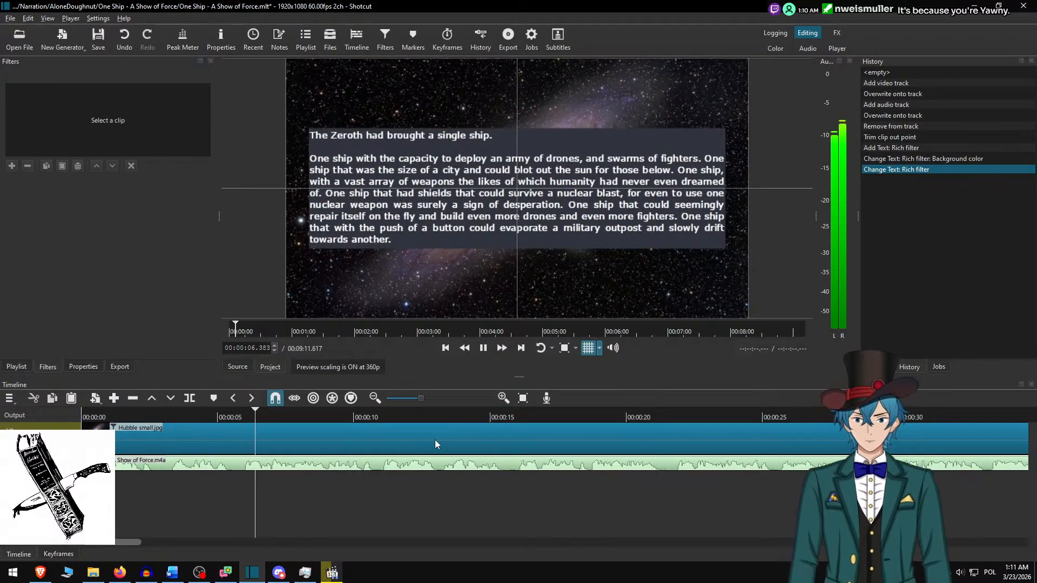
key("space")
key("Home")
key("space")
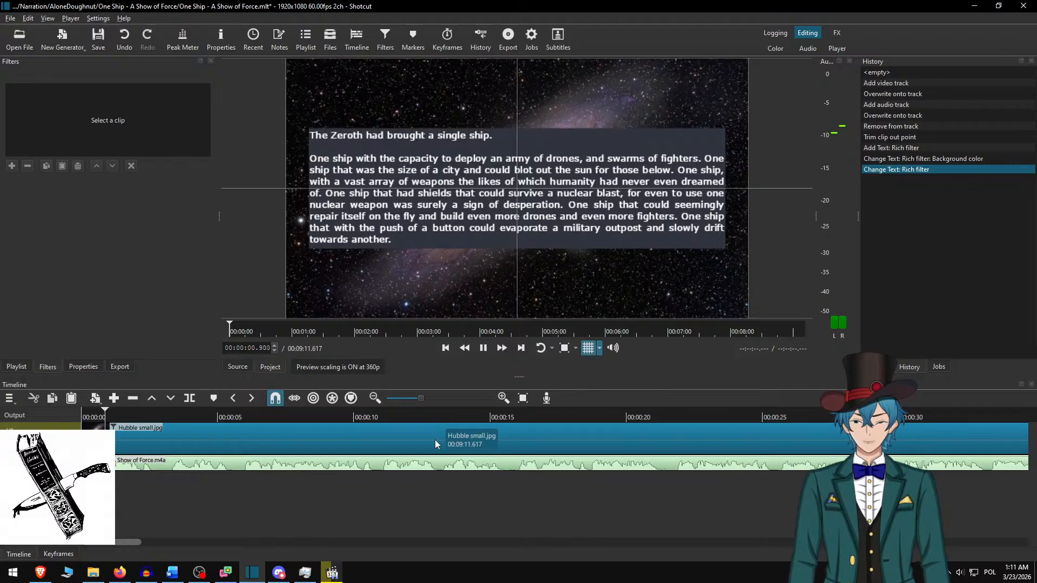
key("space")
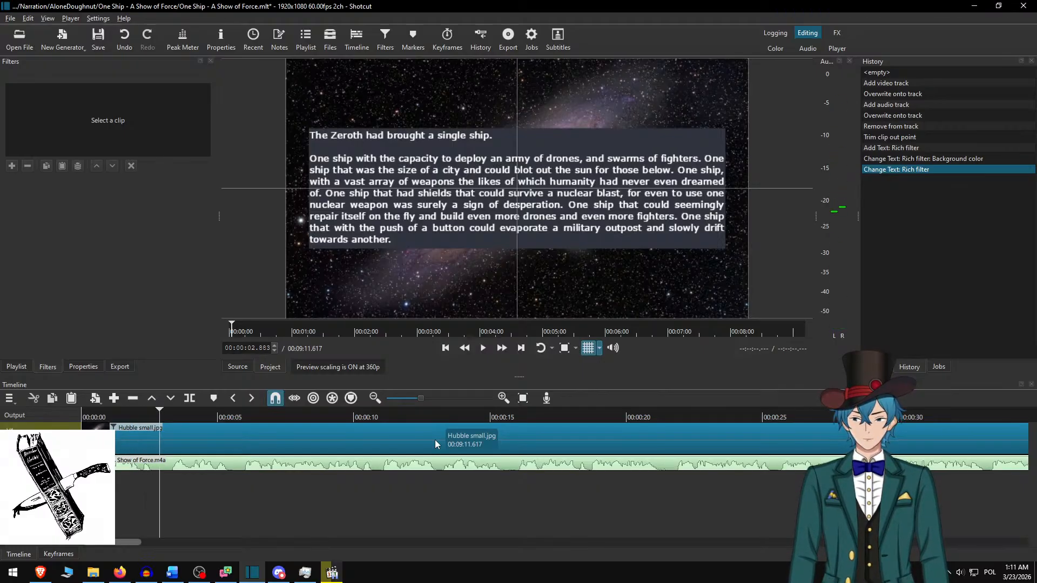
key("s")
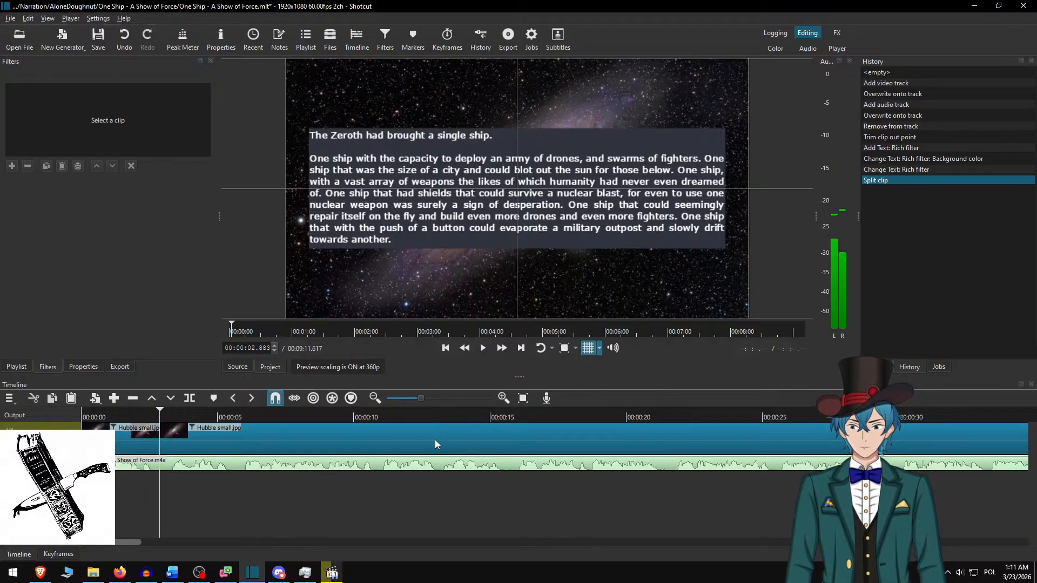
- Set the opening clip's text size to 100 and replace its text with "One Ship" above a line crediting the author
left_click(130, 436)
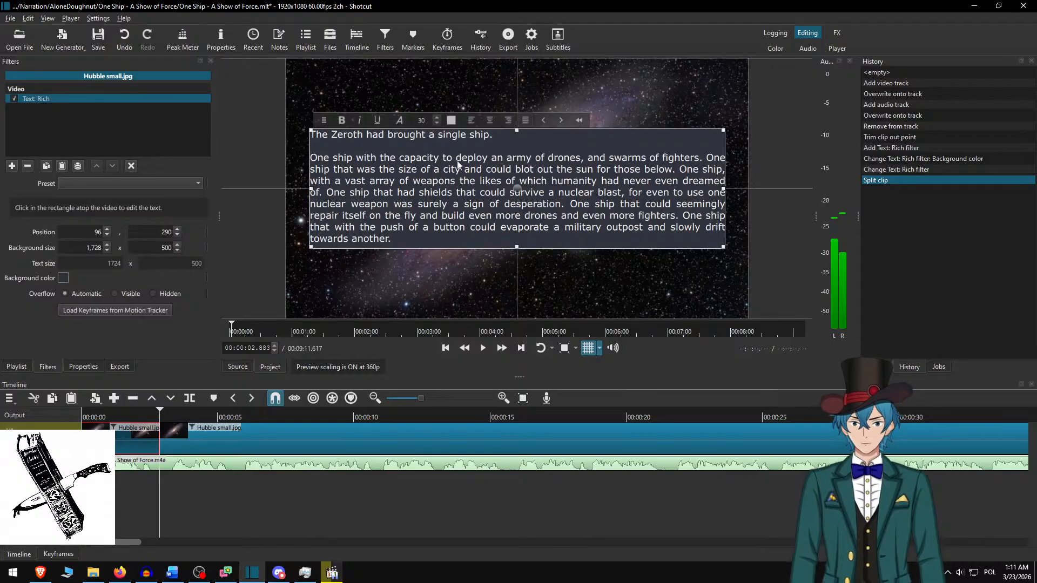
key("ctrl+a")
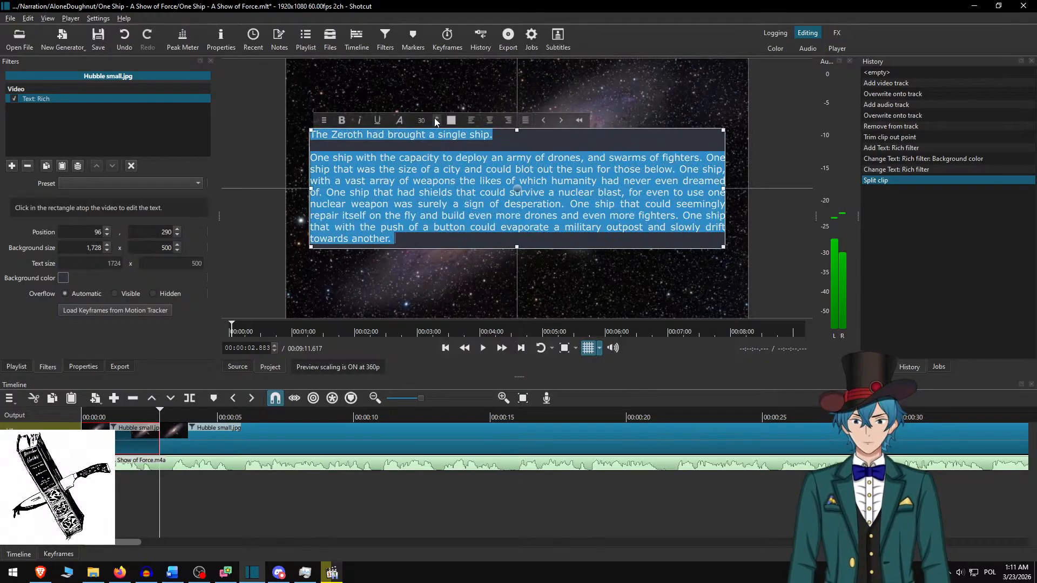
type("100")
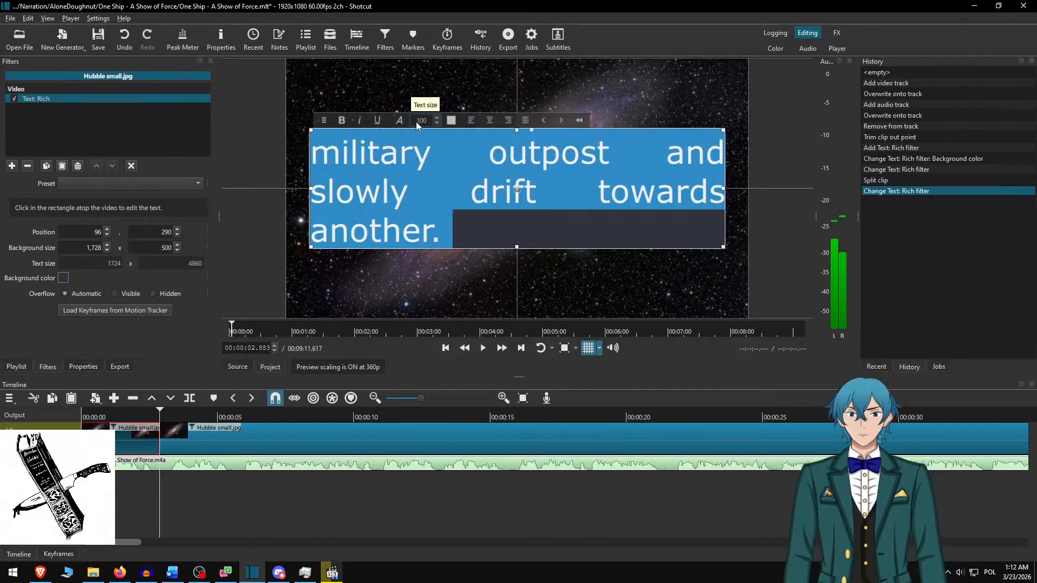
left_click(501, 183)
key("ctrl+a")
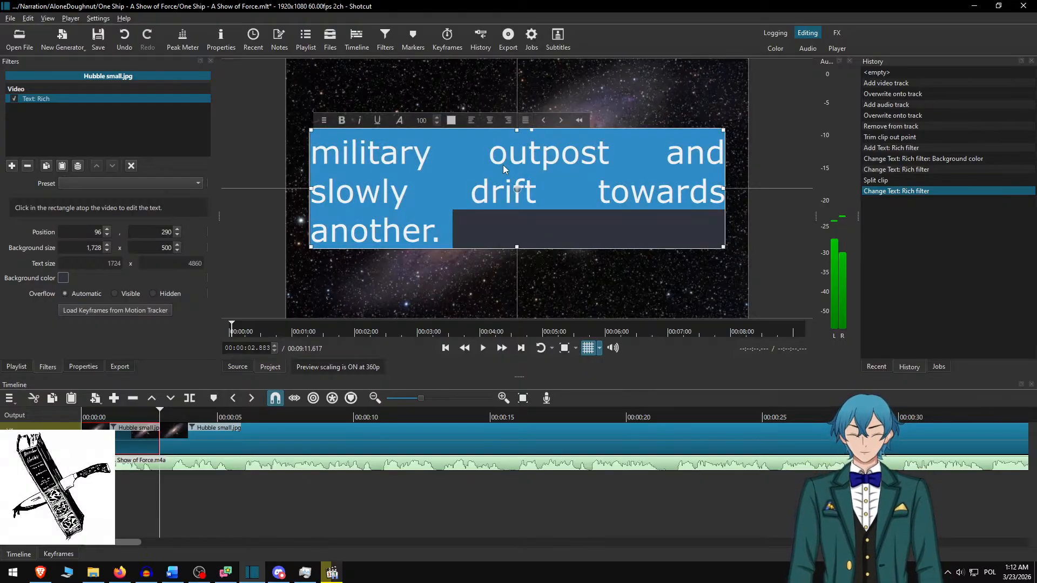
type("One Ship")
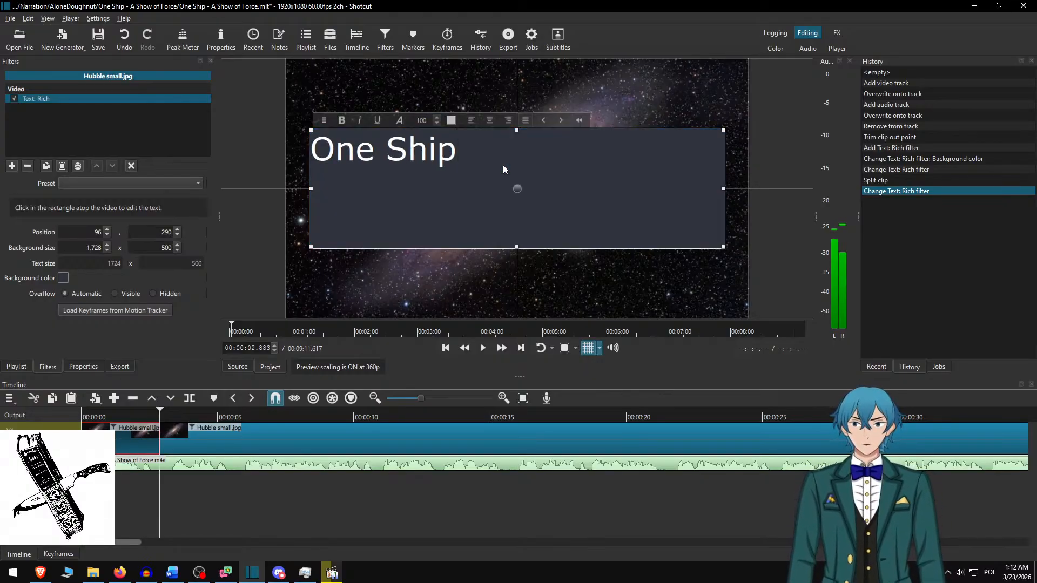
key("Return")
type("b")
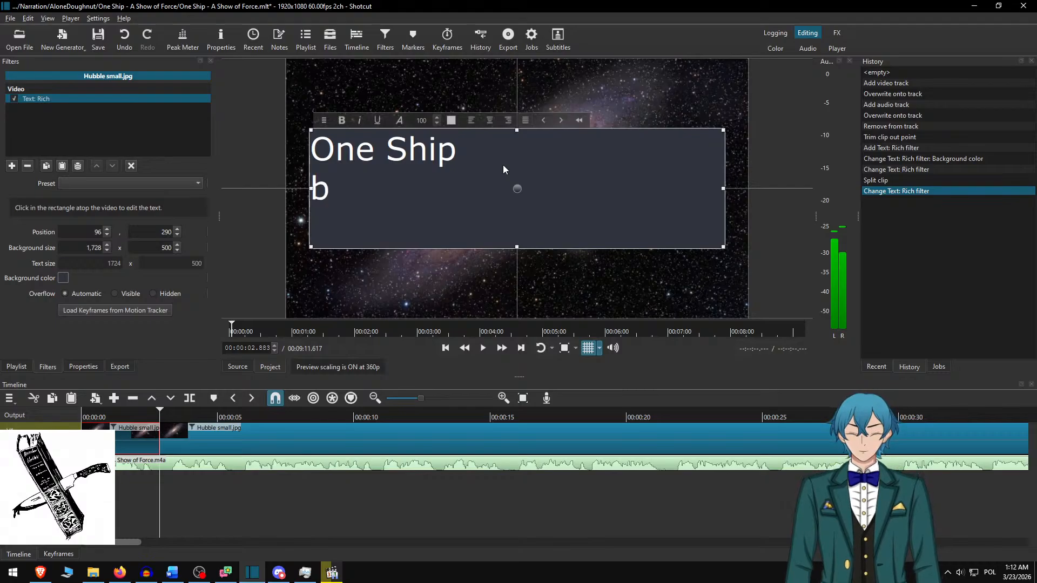
type("y AloneDou")
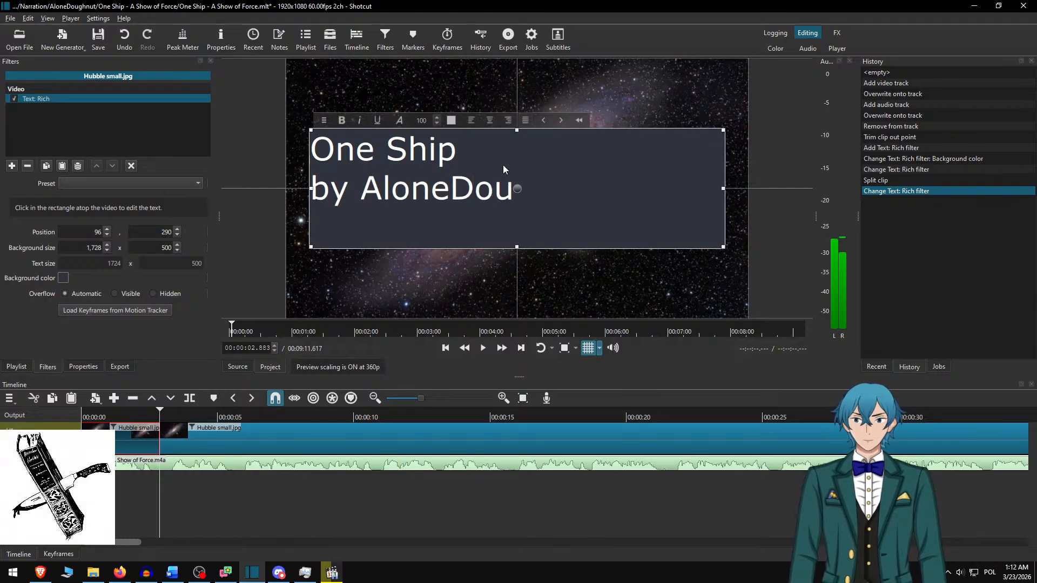
type("gnhnut")
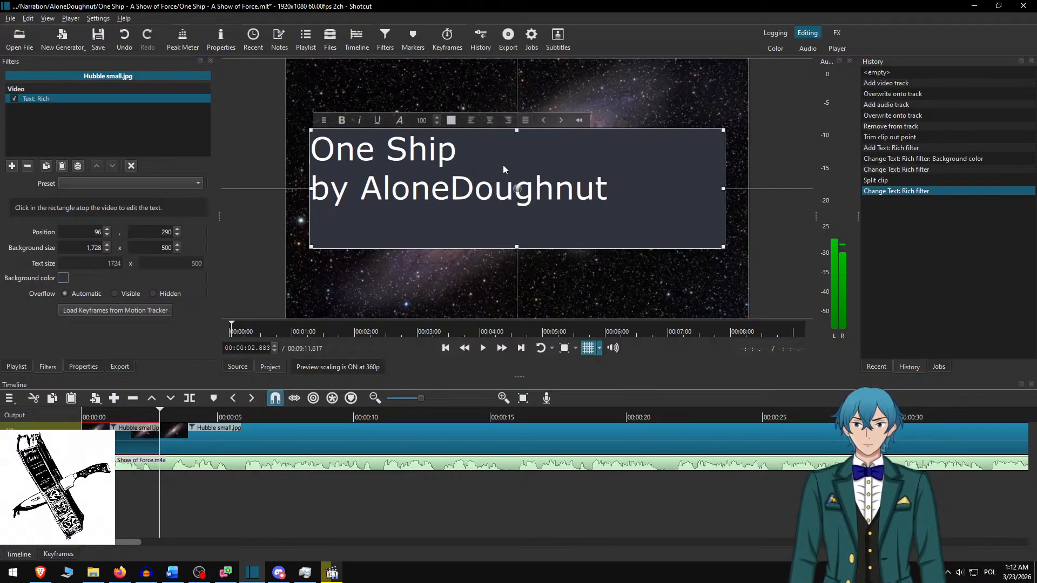
- Center-align both lines of the title text
left_click(490, 120)
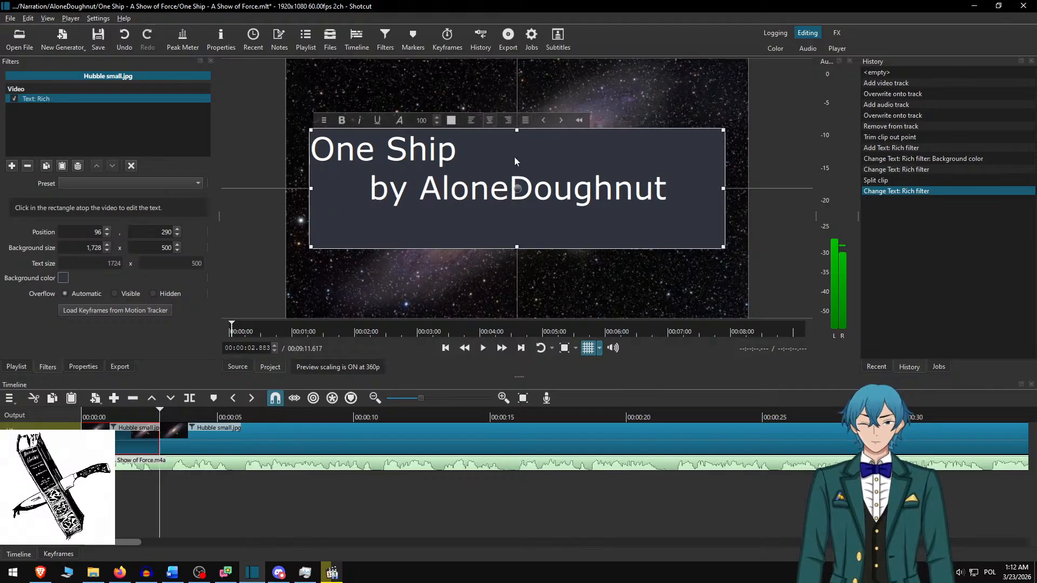
key("ctrl+a")
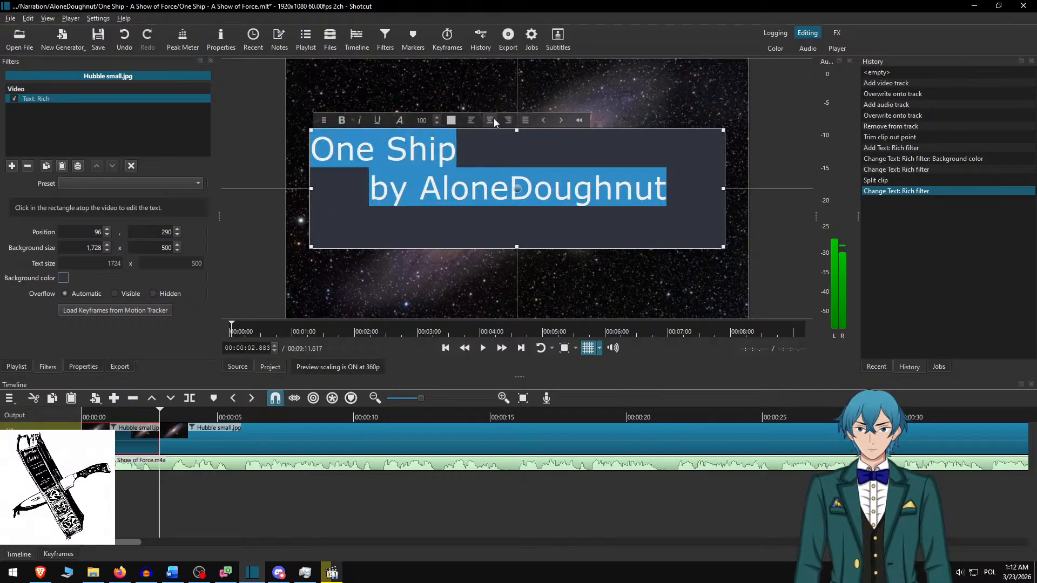
left_click(492, 117)
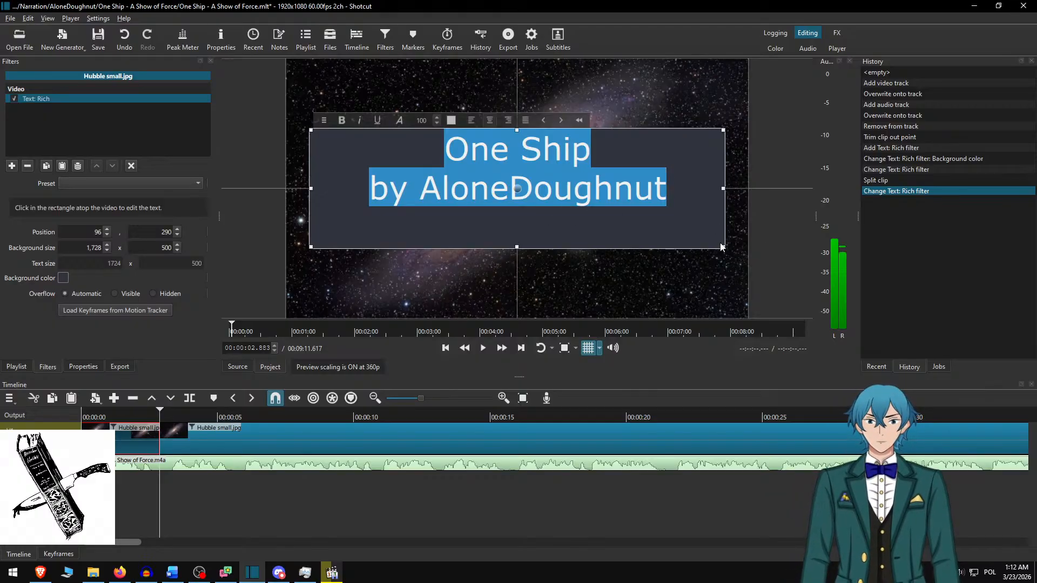
- Shrink the title's background to about 1264 by 352 and center it in the frame at position 328, 364
left_click_drag(724, 248, 605, 234)
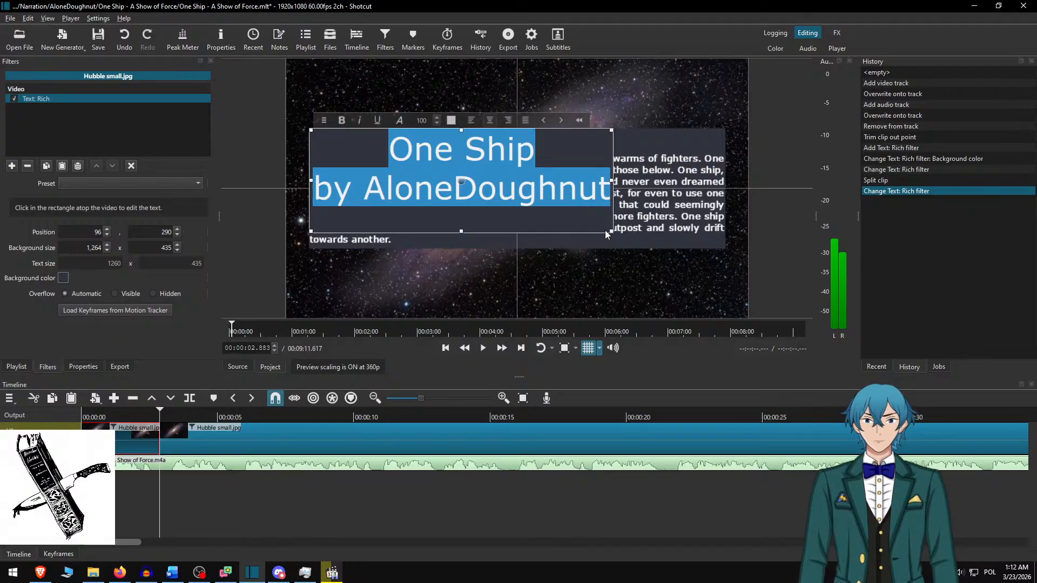
left_click(132, 415)
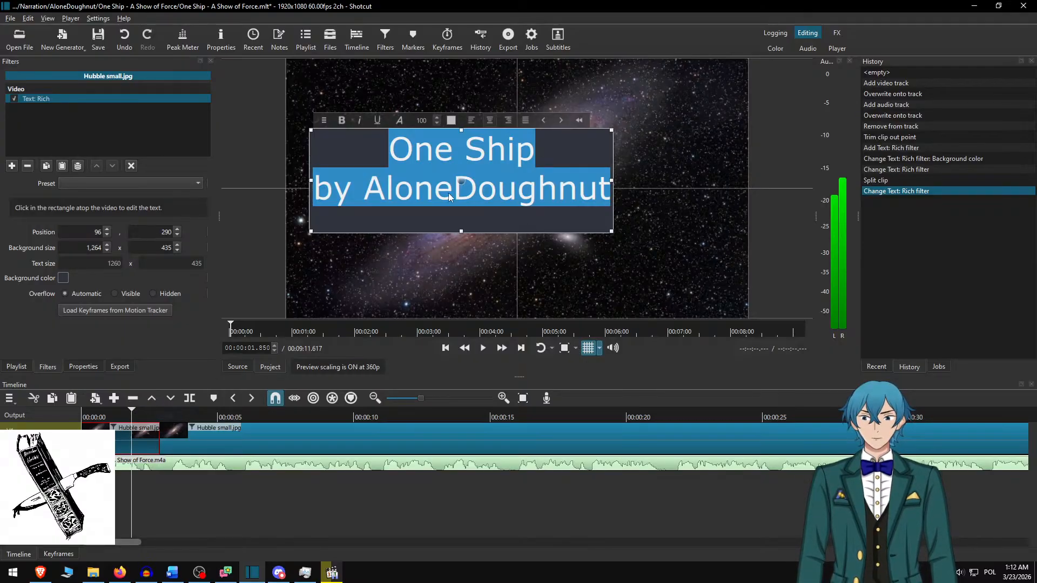
left_click_drag(460, 182, 525, 201)
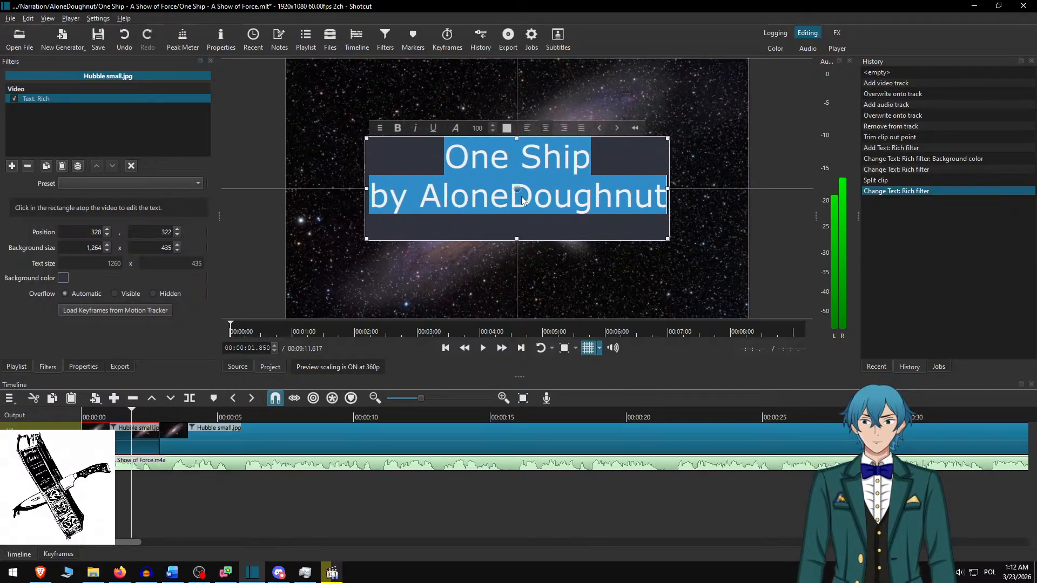
left_click(103, 496)
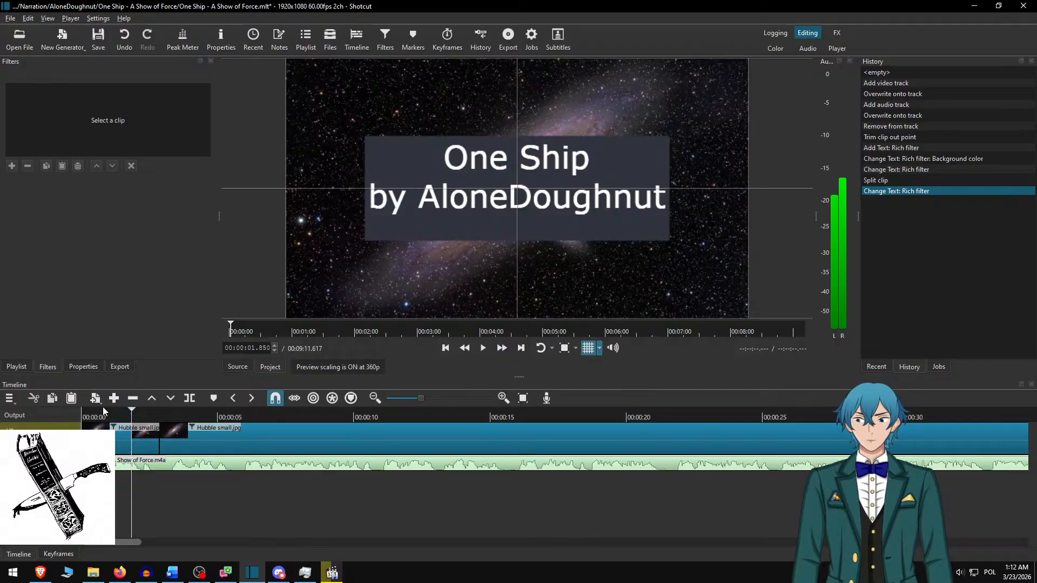
left_click(97, 411)
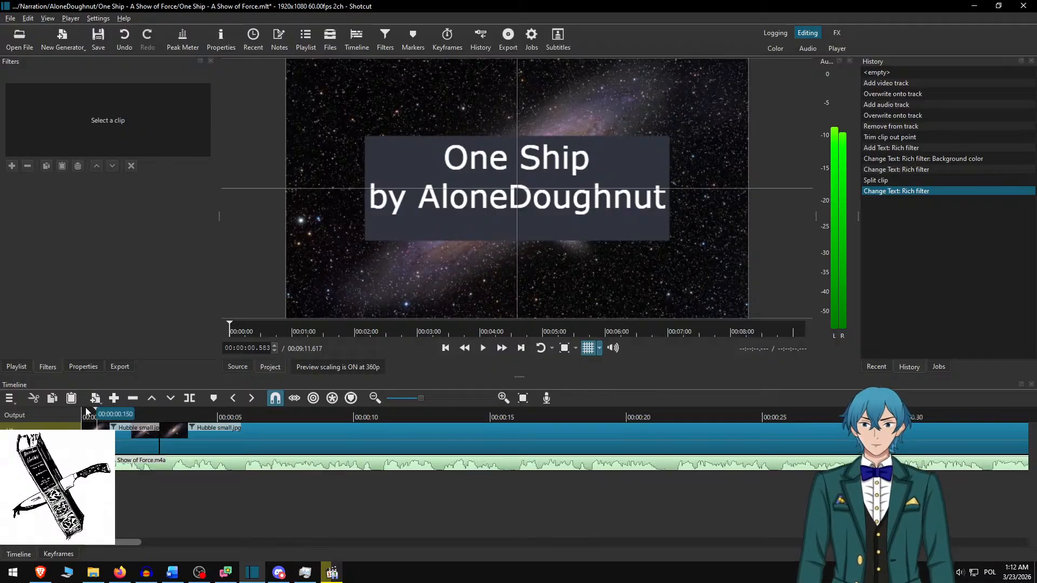
left_click(135, 440)
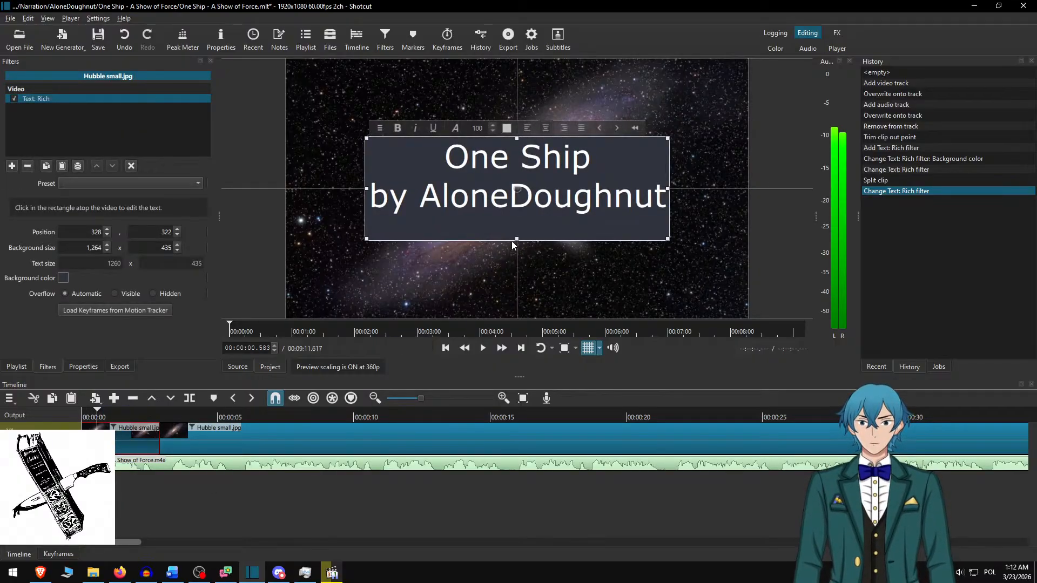
left_click_drag(517, 238, 519, 191)
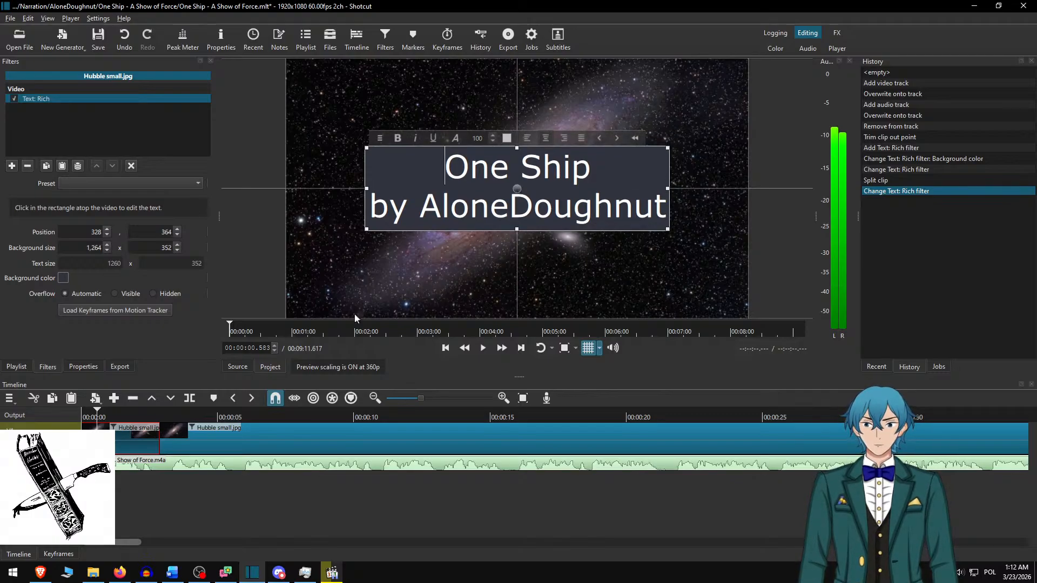
- Play the narration at increased speed to the end of the first passage, split Hubble small.jpg at 00:00:43.283, and select the following clip
left_click(120, 413)
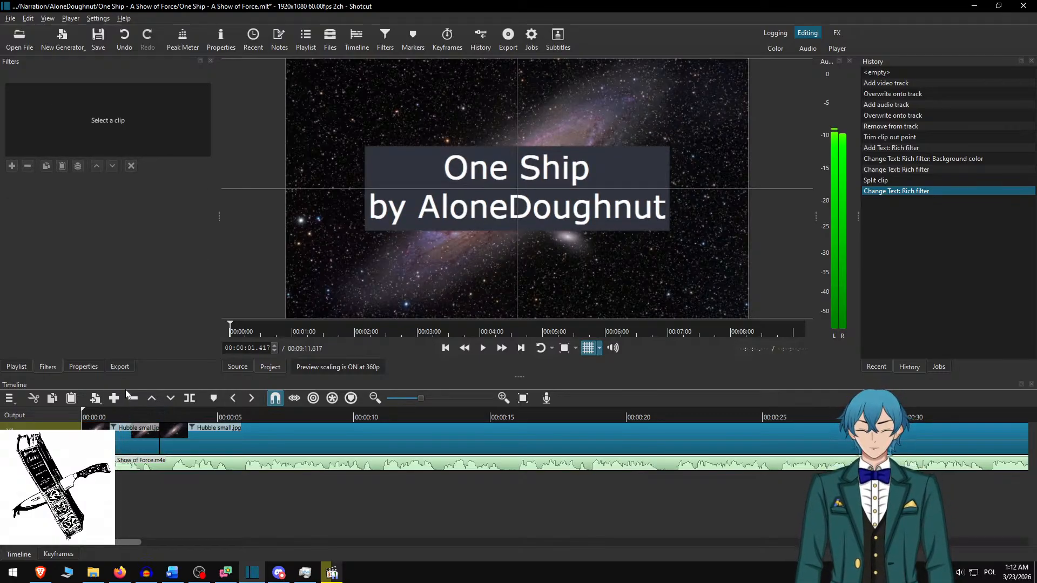
key("space")
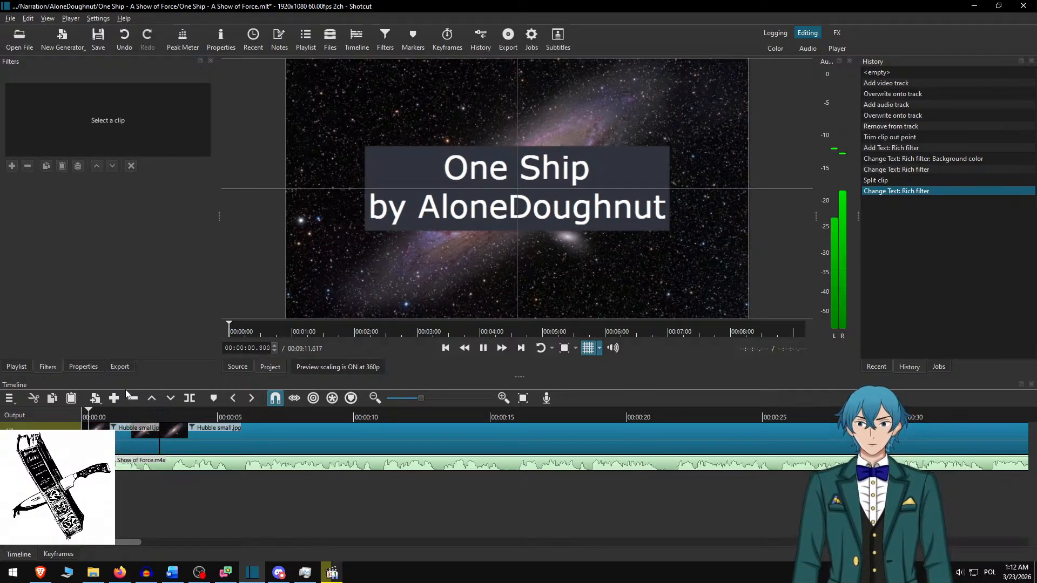
left_click(503, 348)
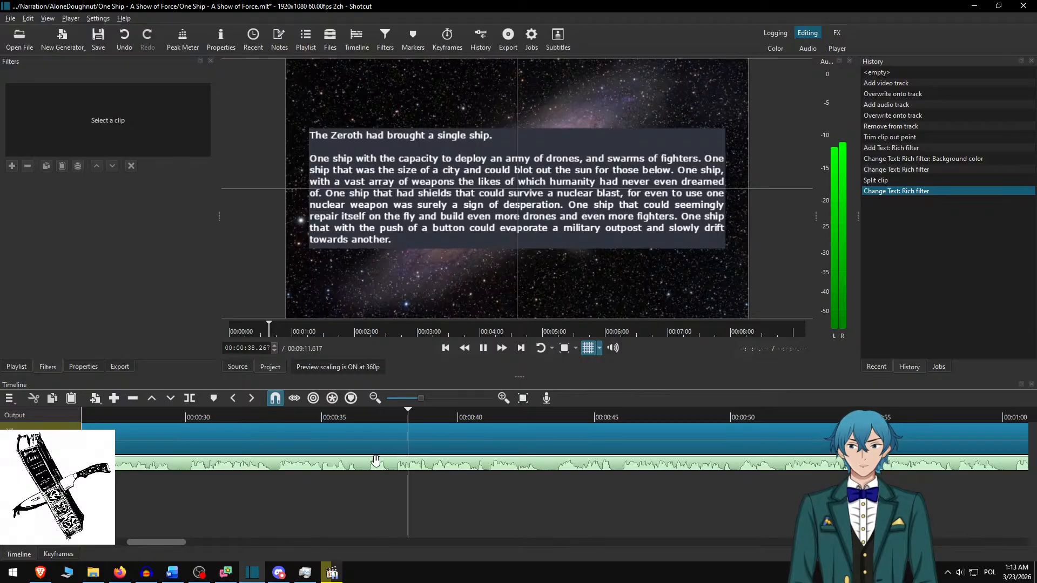
scroll(376, 462, "down", 7)
key("space")
key("space")
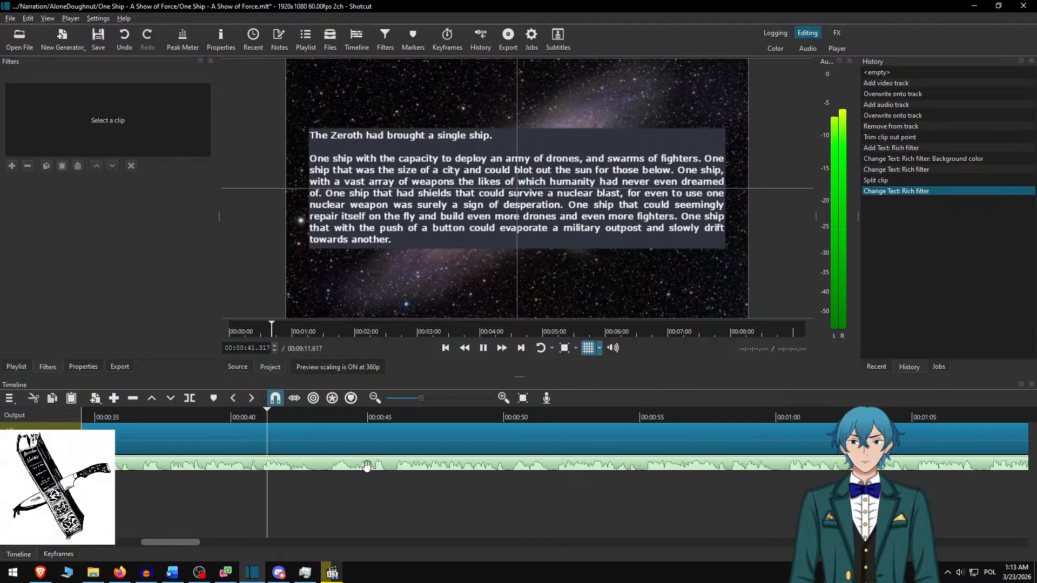
key("space")
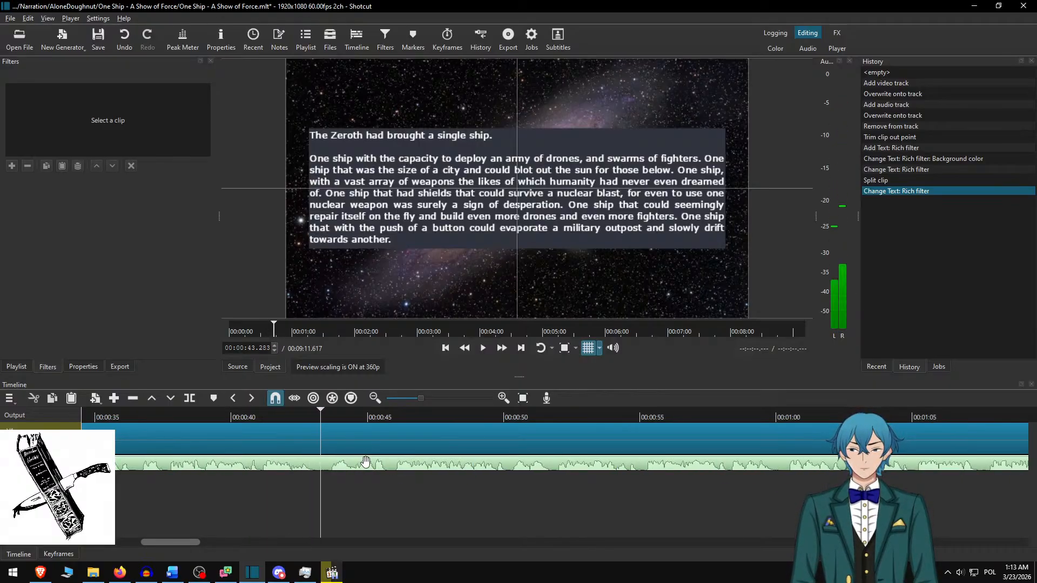
left_click(369, 438)
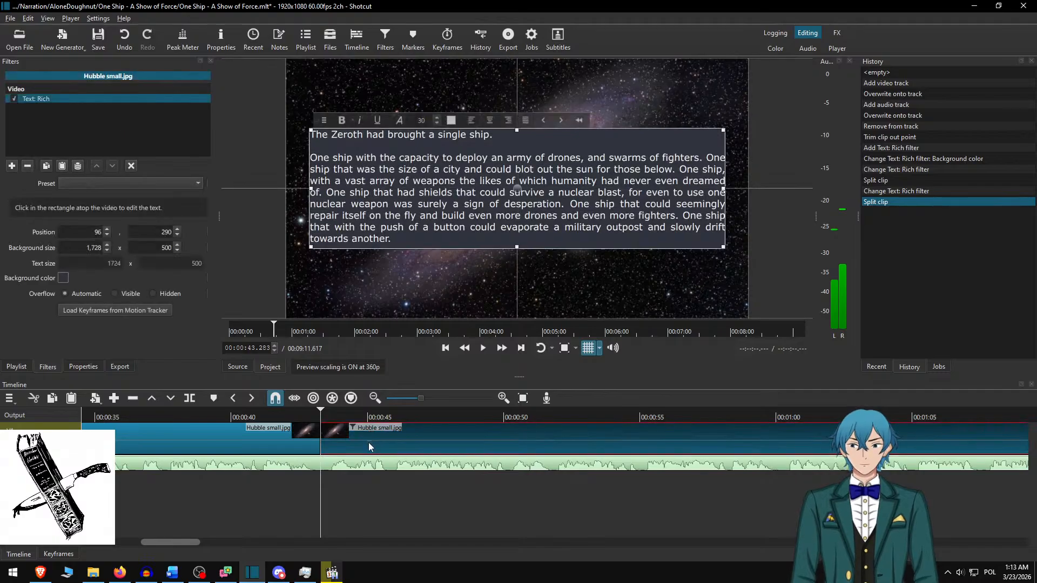
- Switch to One Ship - A Show of Force.docx in Word, delete the used passage, and copy the text through "The Zeroth had sent only one ship."
key("alt+Tab")
key("alt+Tab")
key("alt+Tab")
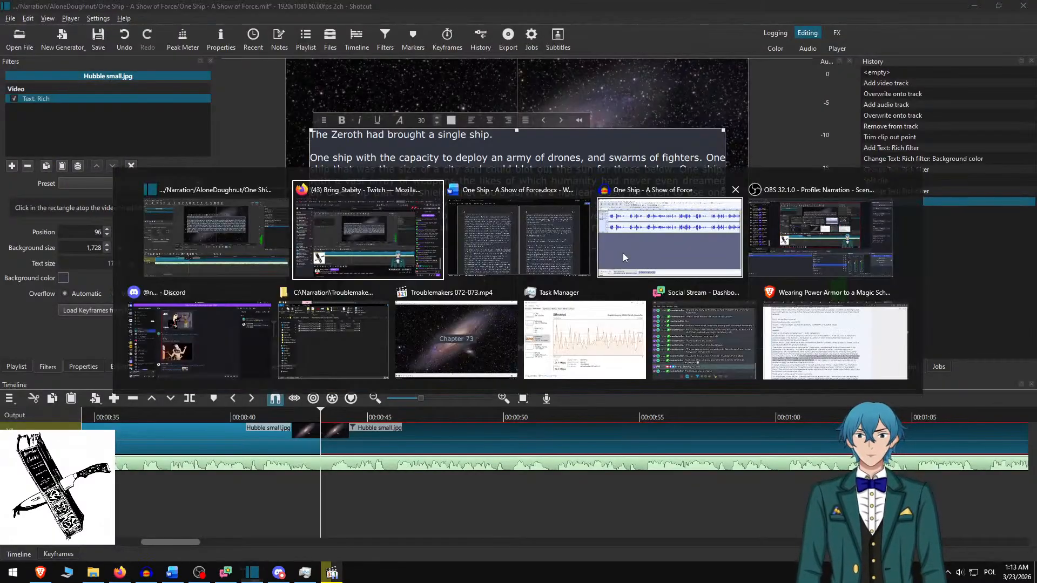
key("Delete")
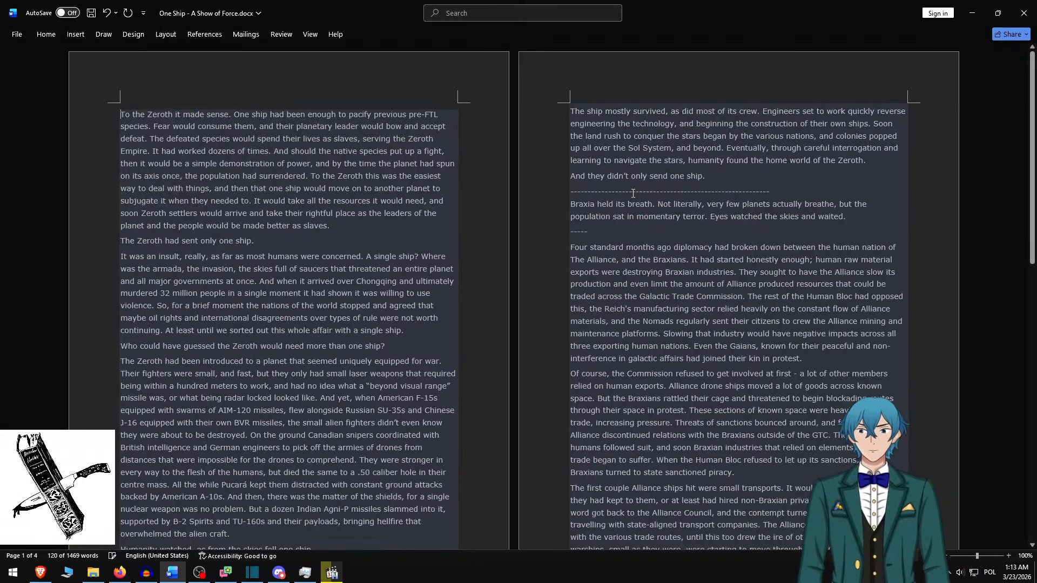
left_click(292, 236, "shift")
- Return to Shotcut and replace the text of the clip after the 43-second split with the copied passage
key("alt+Tab")
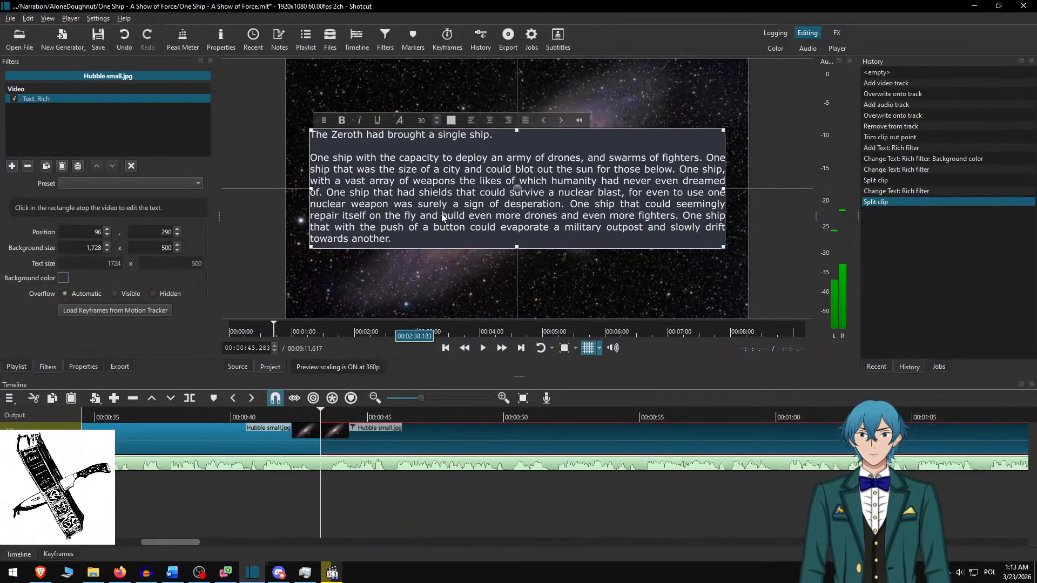
key("ctrl+a")
key("ctrl+v")
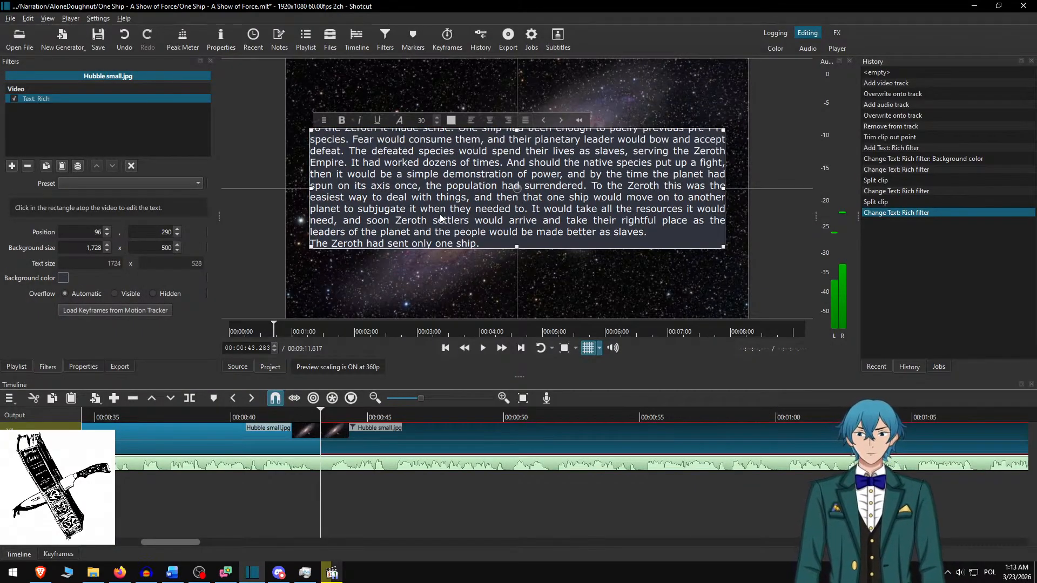
- Insert a blank line before "The Zeroth had sent only one ship." and set the text background height to 600
scroll(441, 218, "up", 1)
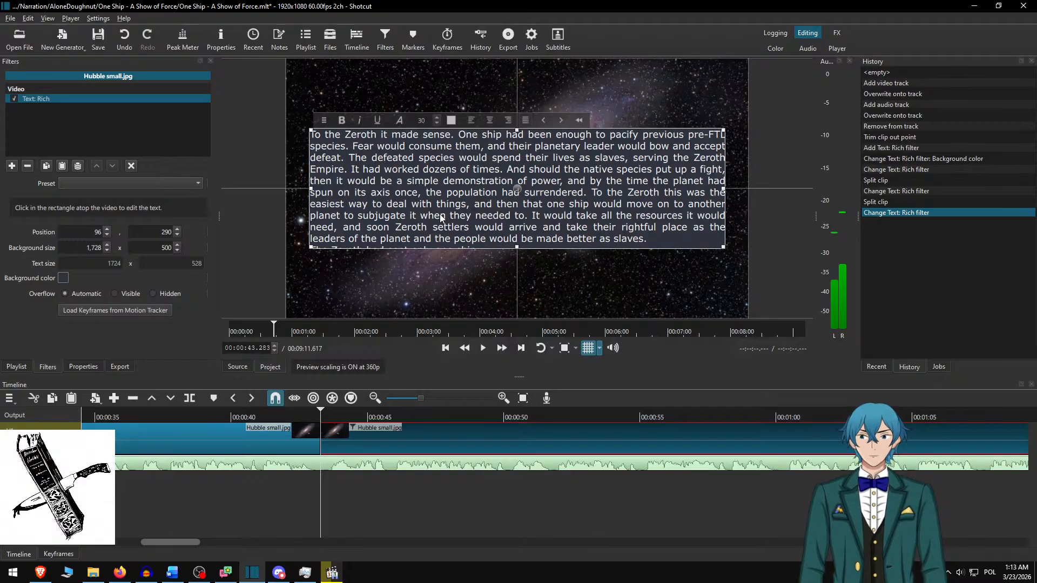
scroll(440, 218, "down", 1)
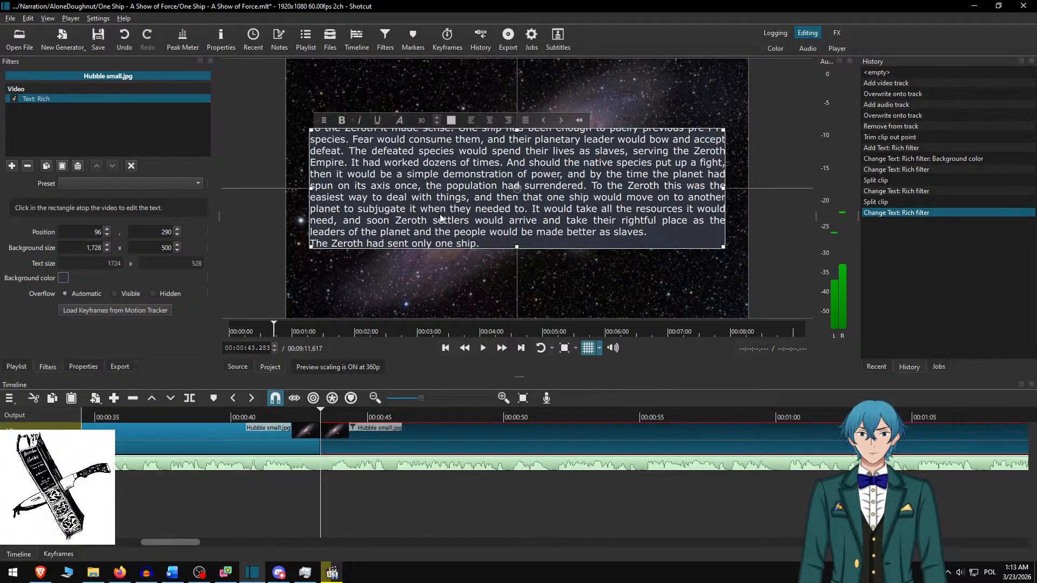
key("Home")
key("Return")
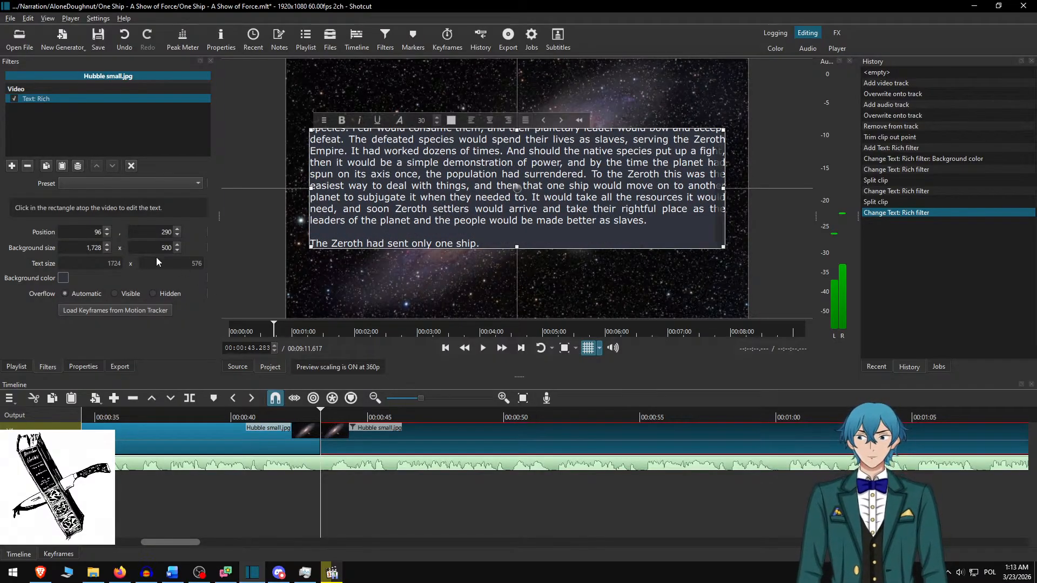
type("6")
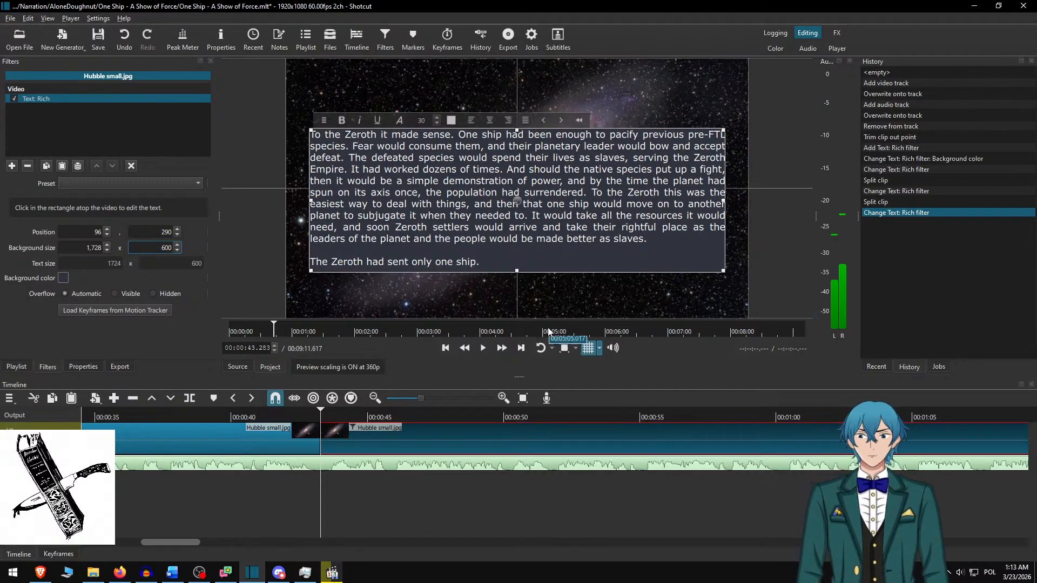
- Play the narration across the 43-second split to check the text change, and select the clip after it
left_click(356, 440)
left_click(254, 418)
left_click(483, 348)
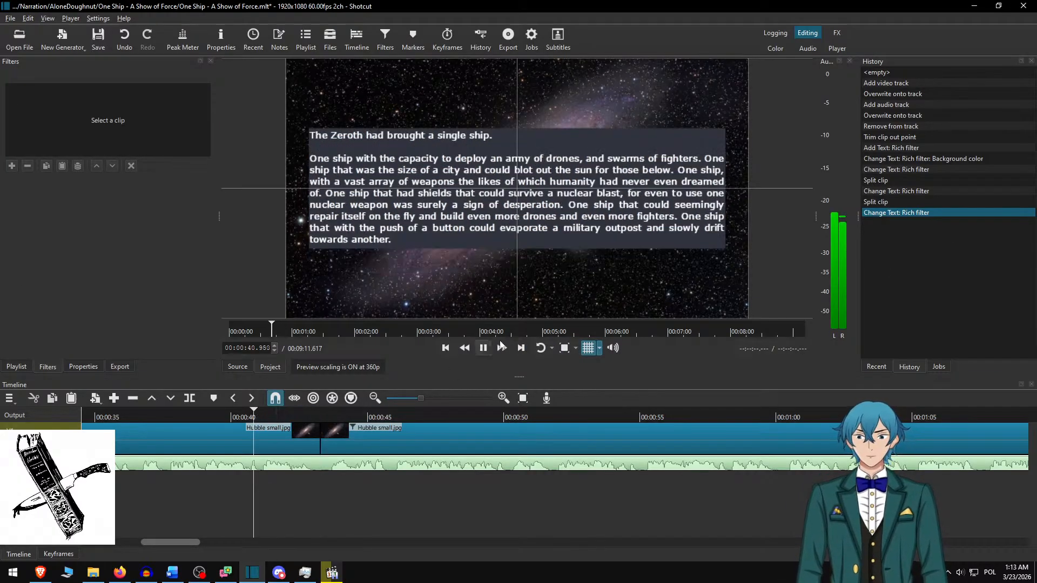
left_click(505, 348)
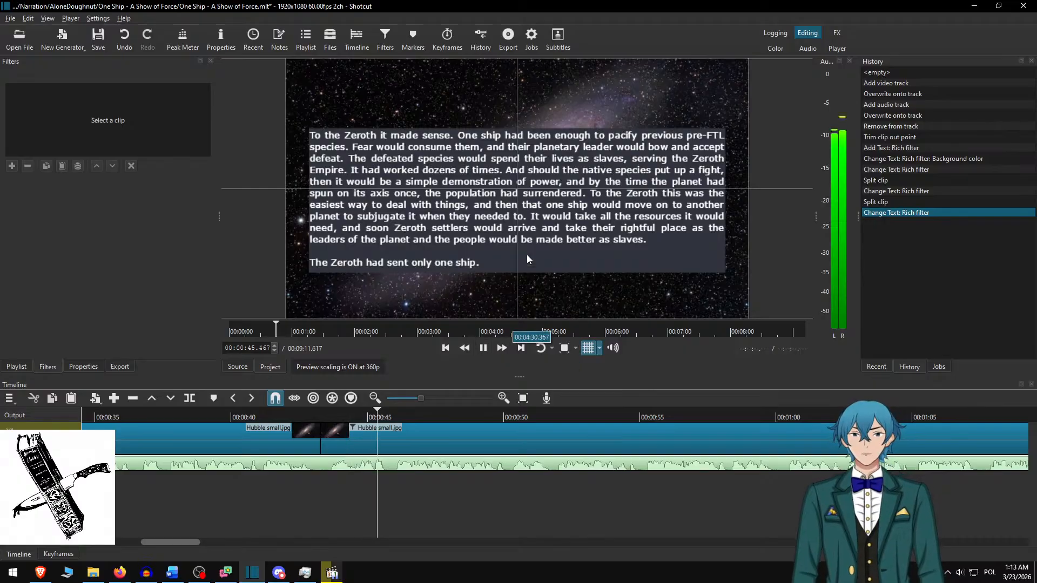
key("space")
left_click(410, 448)
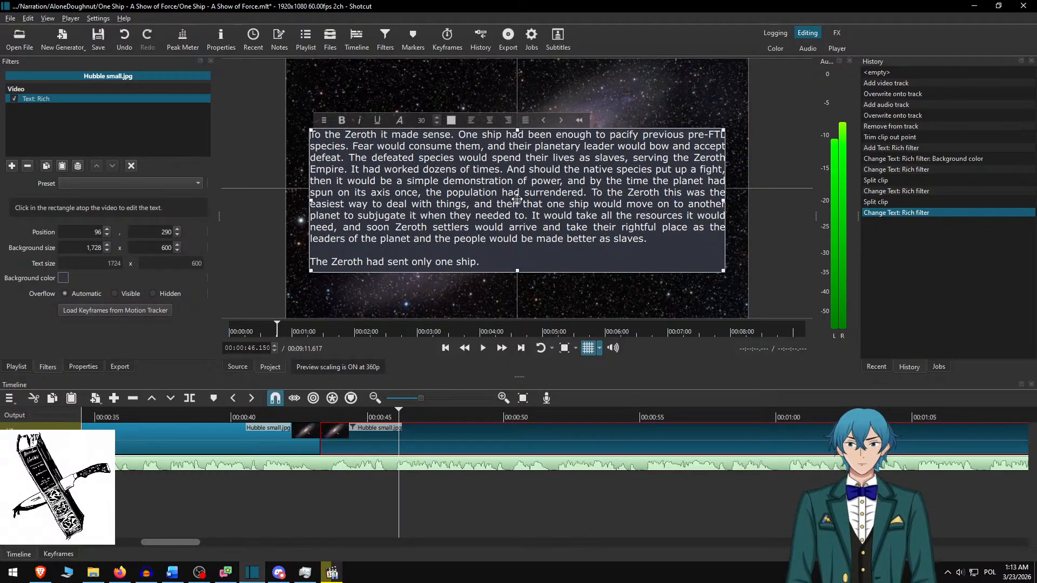
- Move the text block up to vertical position 240 and replay the narration across the 43-second split to check it
left_click_drag(517, 200, 516, 187)
left_click(361, 430)
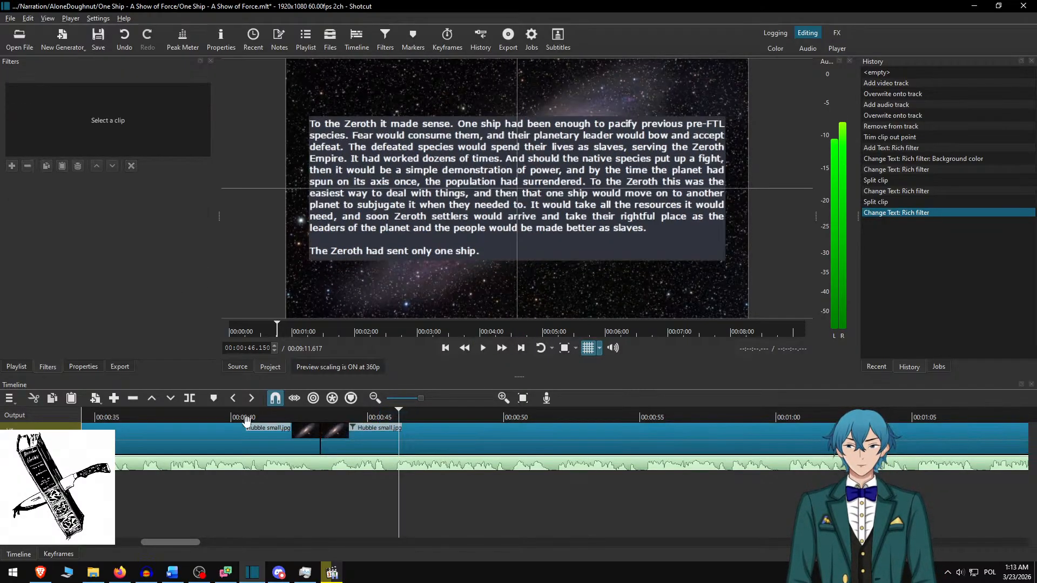
left_click(224, 416)
key("space")
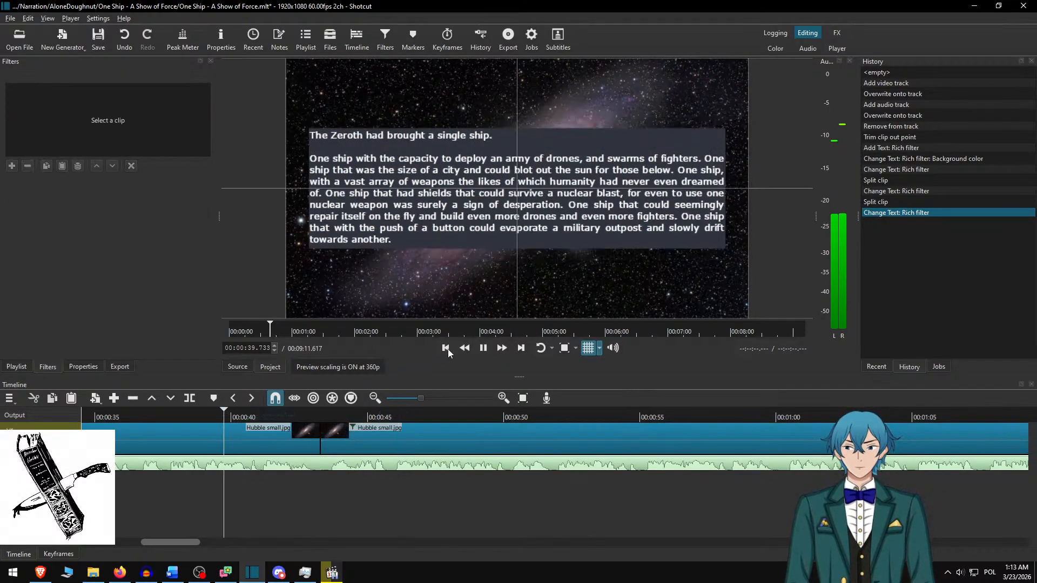
- Play the narration through to the end of the displayed passage and split the galaxy clip at 00:01:34.683
left_click(502, 349)
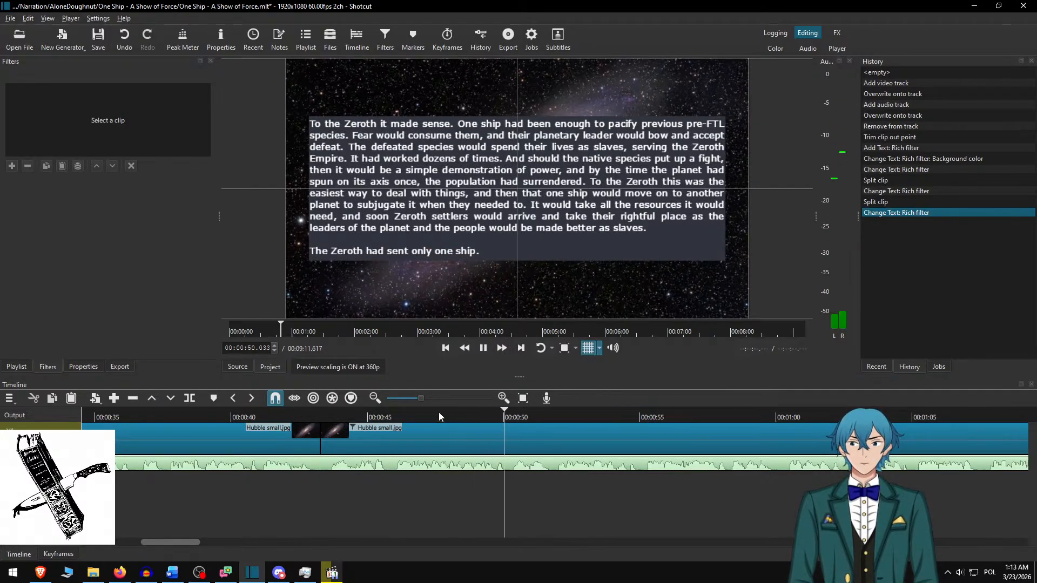
scroll(383, 438, "down", 5)
scroll(526, 463, "down", 4)
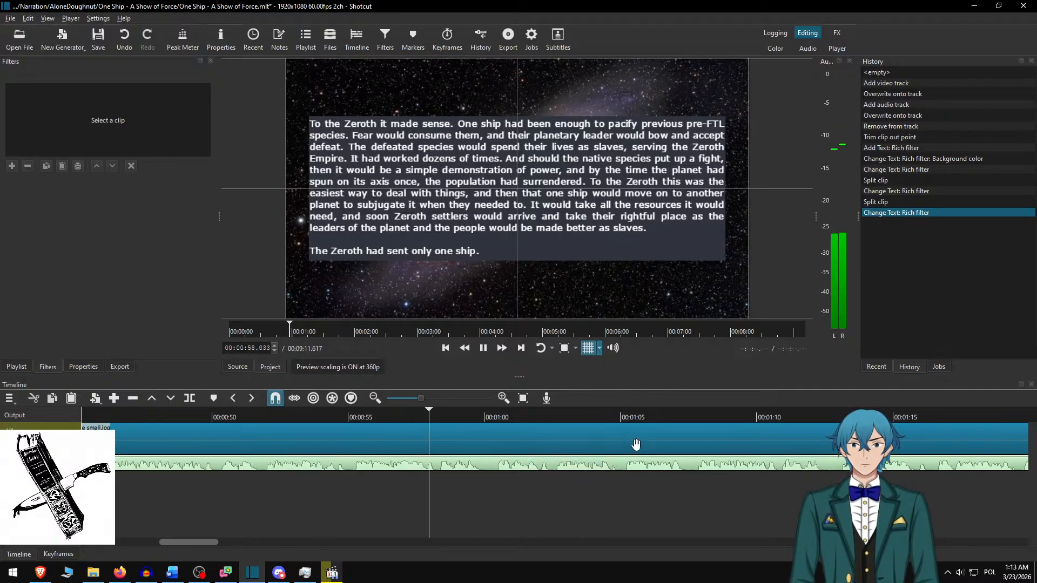
scroll(468, 458, "down", 2)
scroll(454, 472, "down", 6)
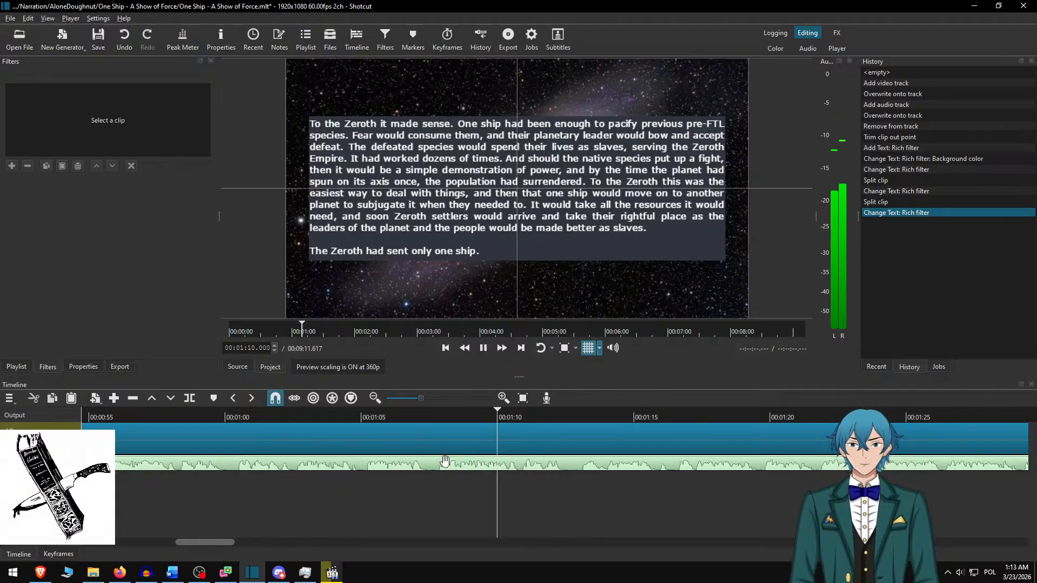
scroll(540, 472, "down", 3)
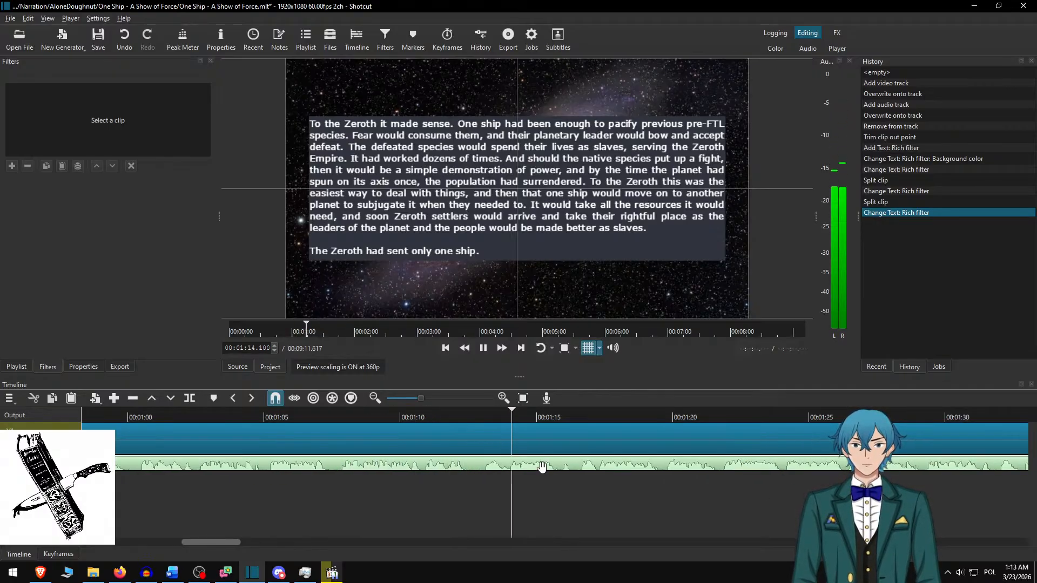
scroll(542, 467, "down", 5)
scroll(541, 463, "down", 4)
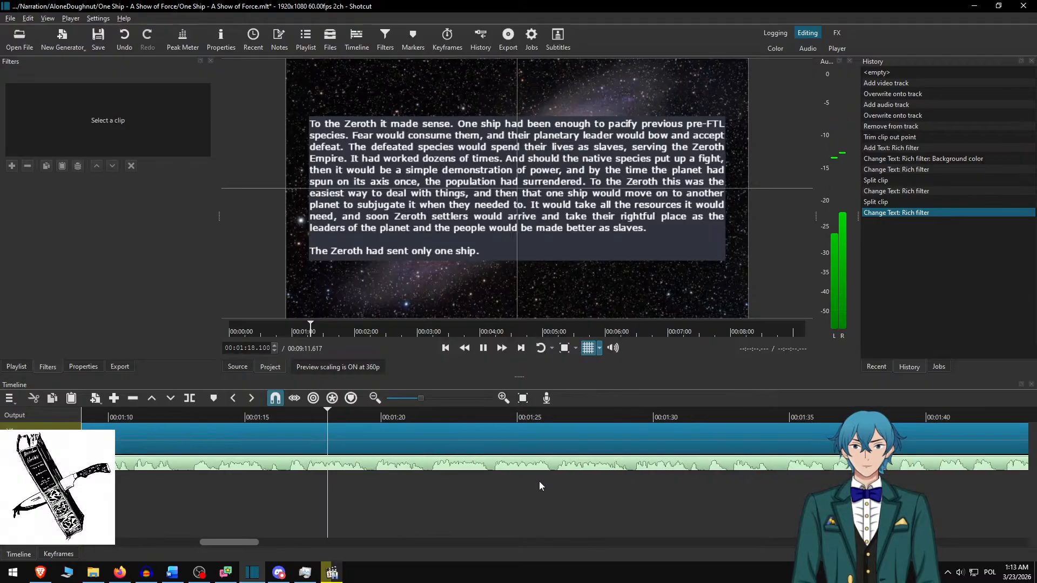
scroll(533, 473, "down", 1)
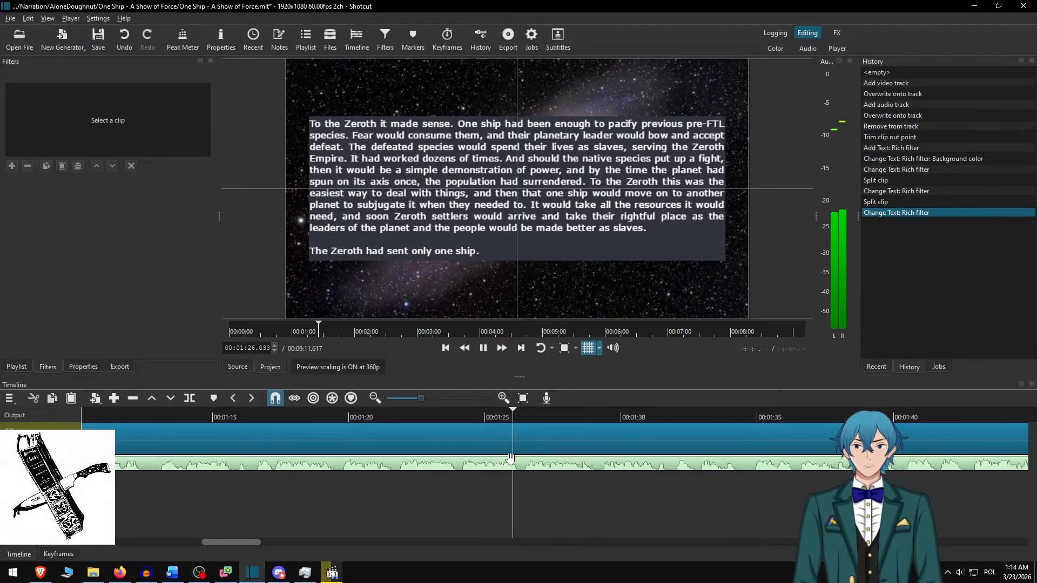
scroll(564, 452, "down", 1)
scroll(563, 451, "down", 4)
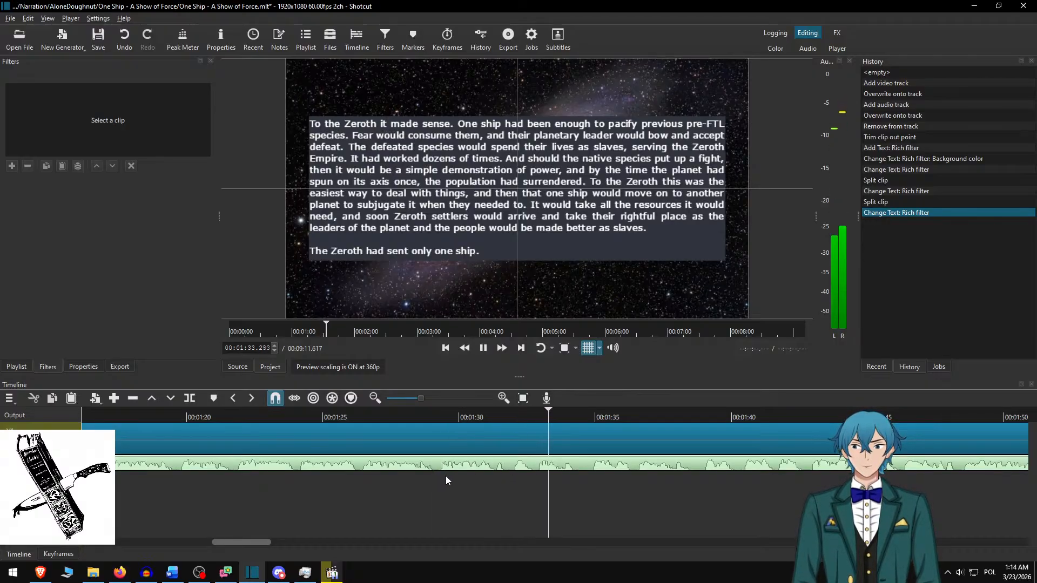
key("space")
key("s")
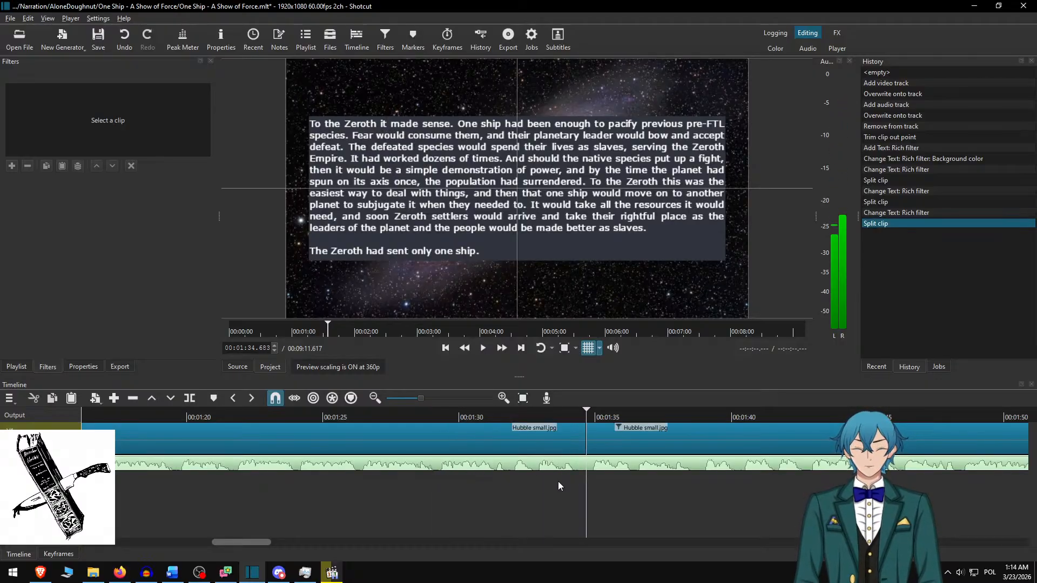
- Select the clip after the 1:34 split, delete the used passage in Word, and copy through "Who could have guessed the Zeroth would need more than one ship?"
left_click(627, 440)
key("alt+Tab")
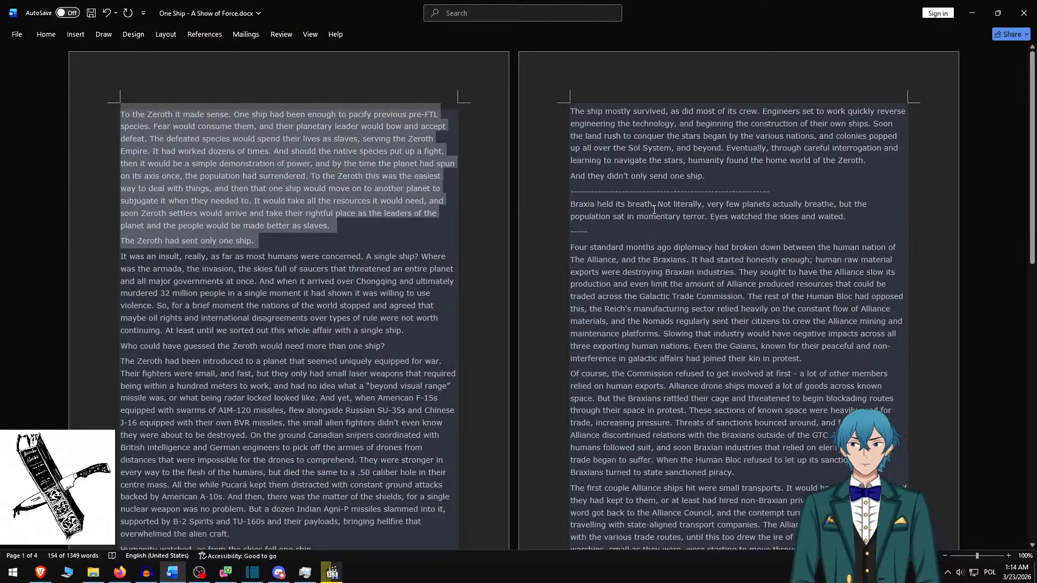
key("Delete")
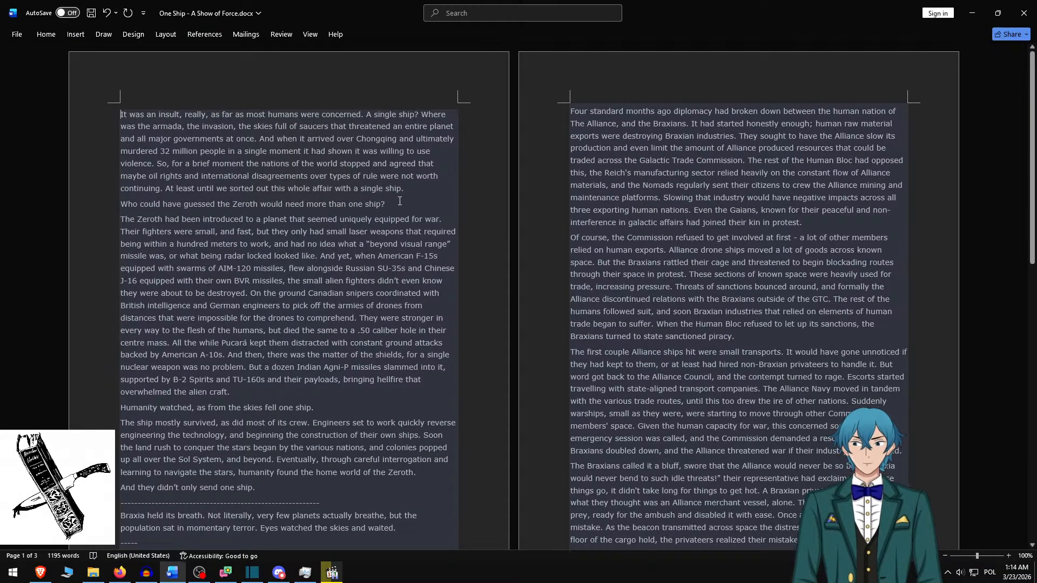
left_click(404, 206, "shift")
key("ctrl+c")
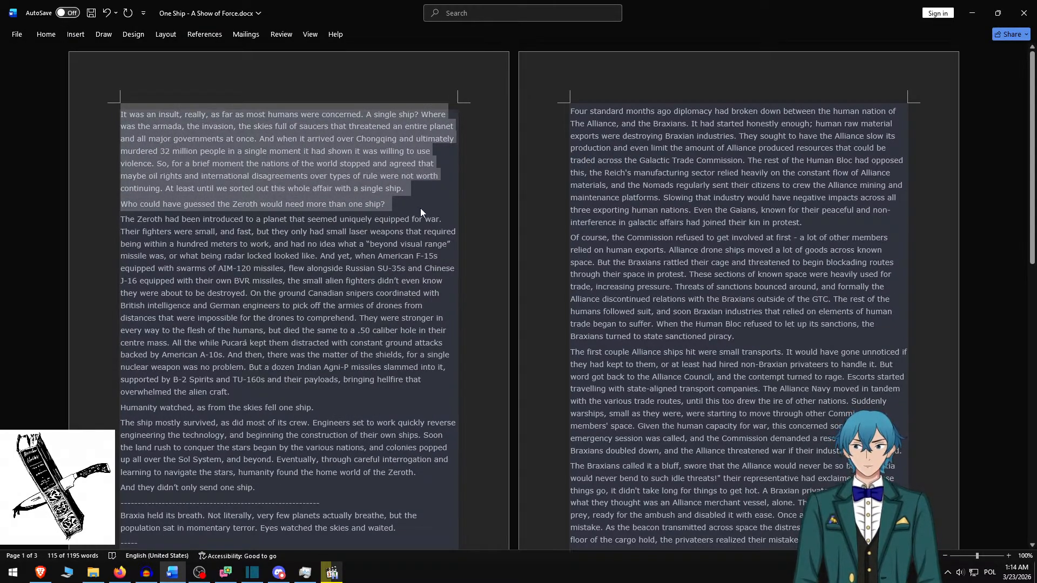
- Return to Shotcut, replace the clip's text with the copied passage, and add a blank line before "Who could have guessed"
key("alt+Tab")
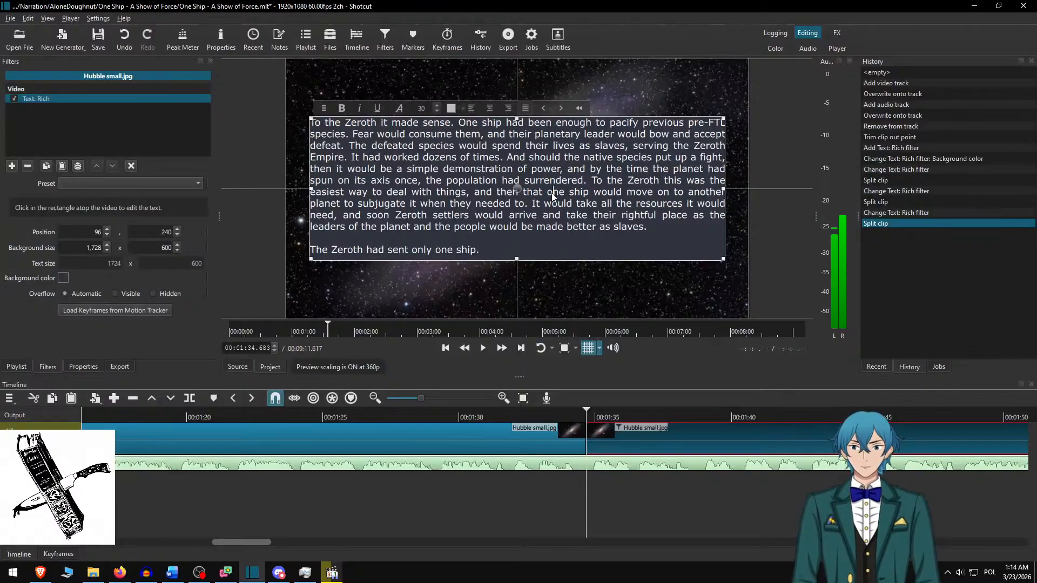
key("ctrl+a")
key("ctrl+v")
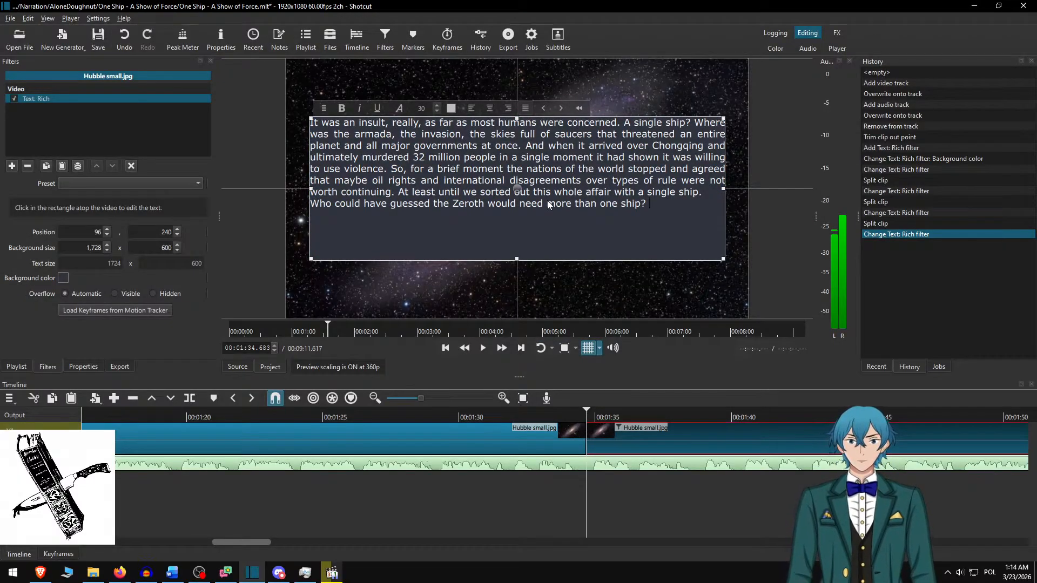
key("Return")
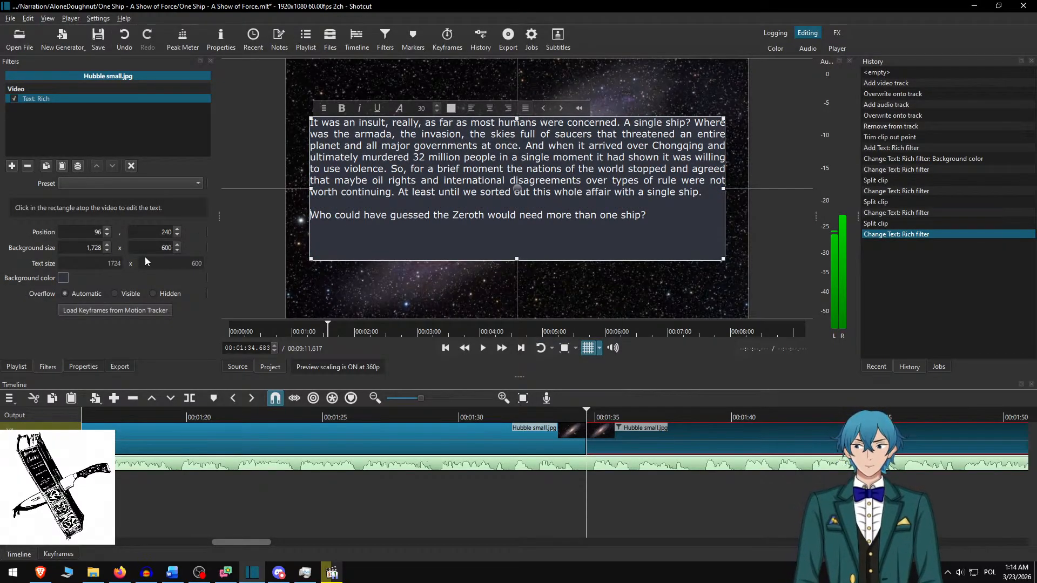
- Set the text background height to 450 for the clip after the 1:34 split and deselect it
type("5")
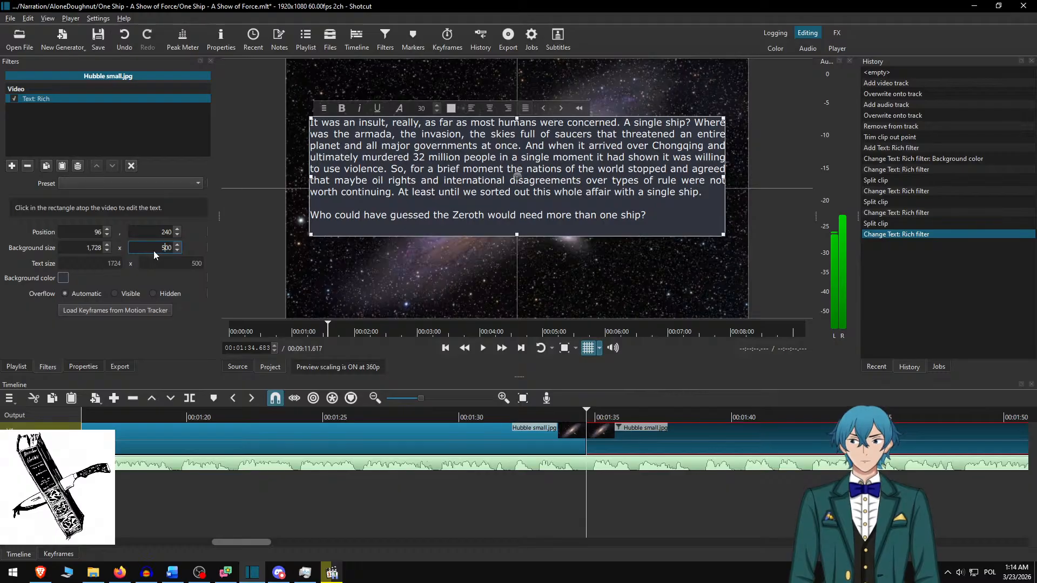
type("45")
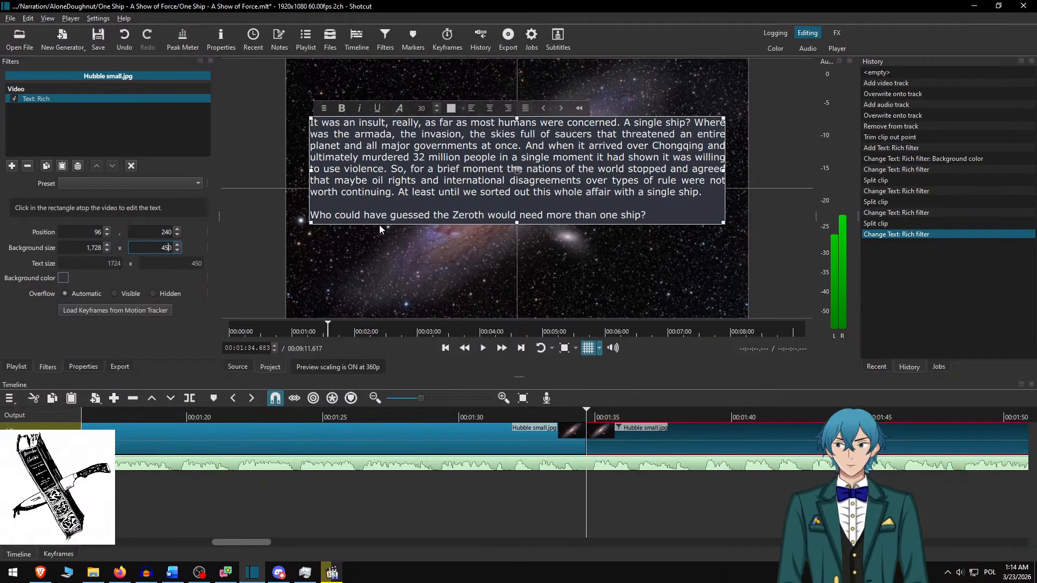
left_click(618, 492)
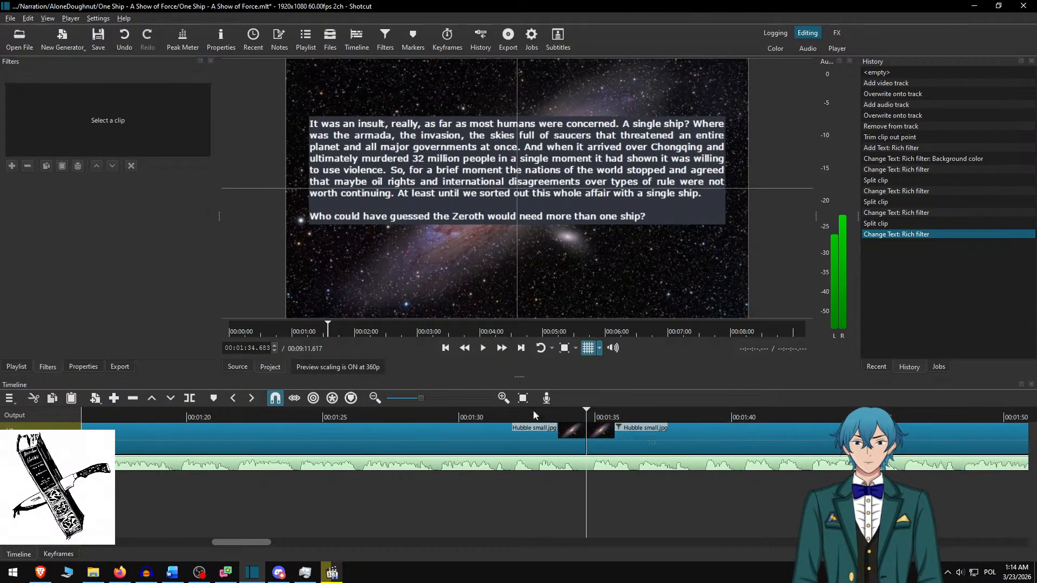
- Play across the 1:34 split to check the text change, and move the new text block down to vertical position 315
left_click(504, 409)
key("space")
left_click(503, 348)
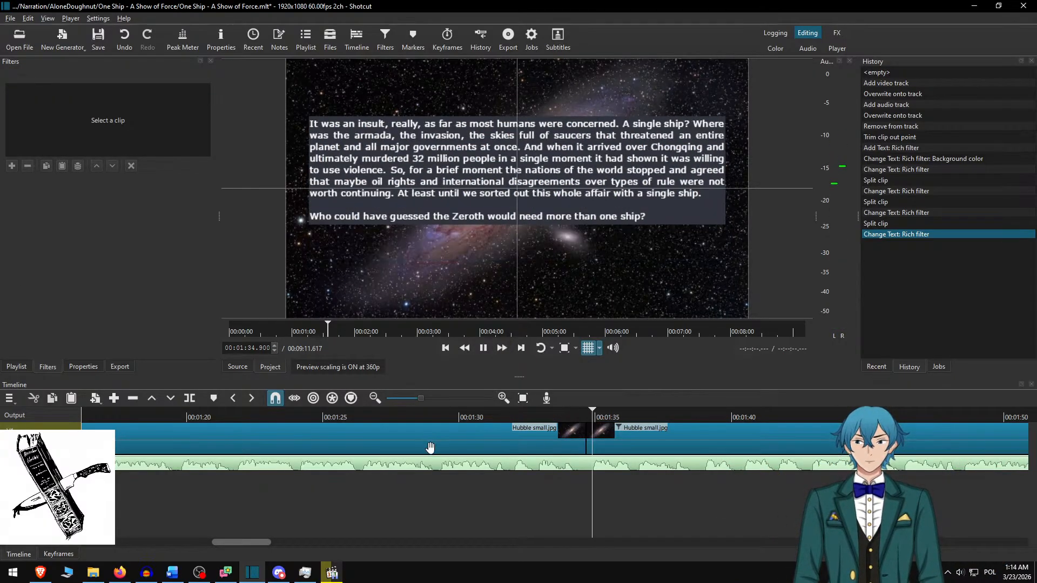
key("space")
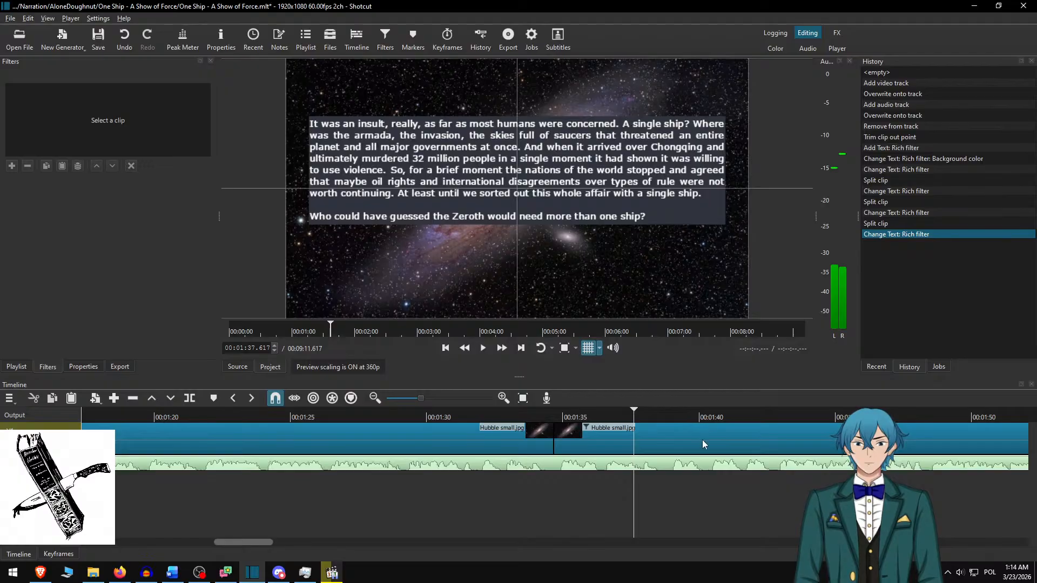
left_click(702, 439)
left_click_drag(515, 180, 518, 200)
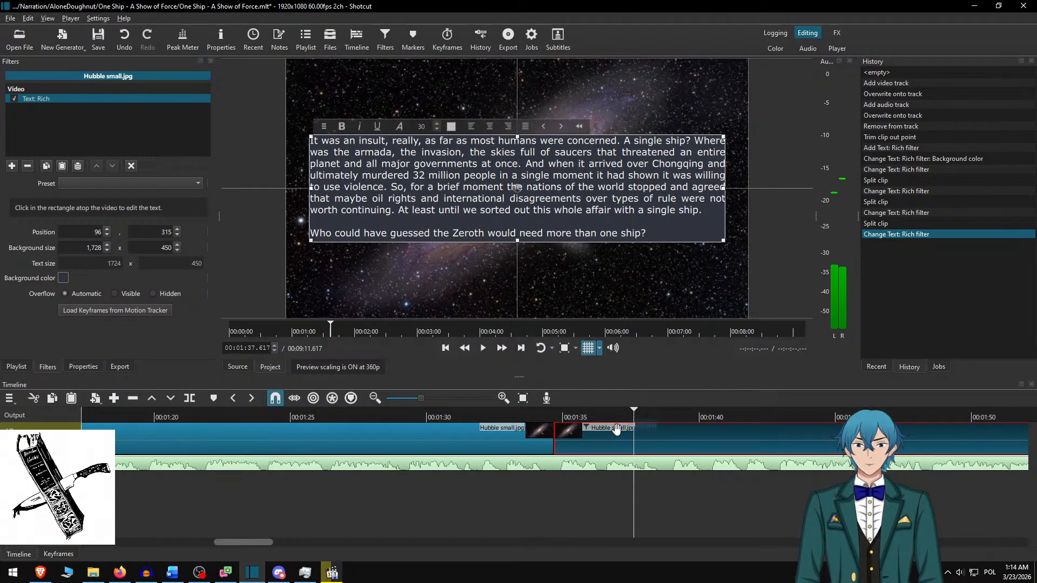
- Play the narration through the current passage and split the galaxy clip at 00:02:13.783
left_click(474, 411)
key("space")
left_click(507, 347)
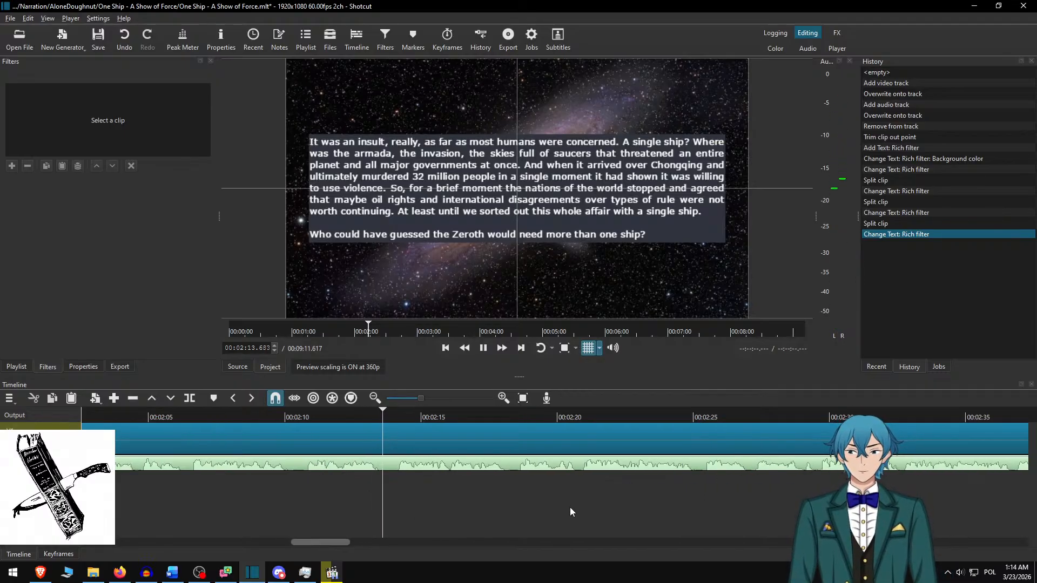
key("space")
key("s")
- Select the clip after the 2:13 split, remove the used passage in Word, and copy from "The Zeroth had been introduced" through "bringing hellfire that"
left_click(455, 435)
key("alt+Tab")
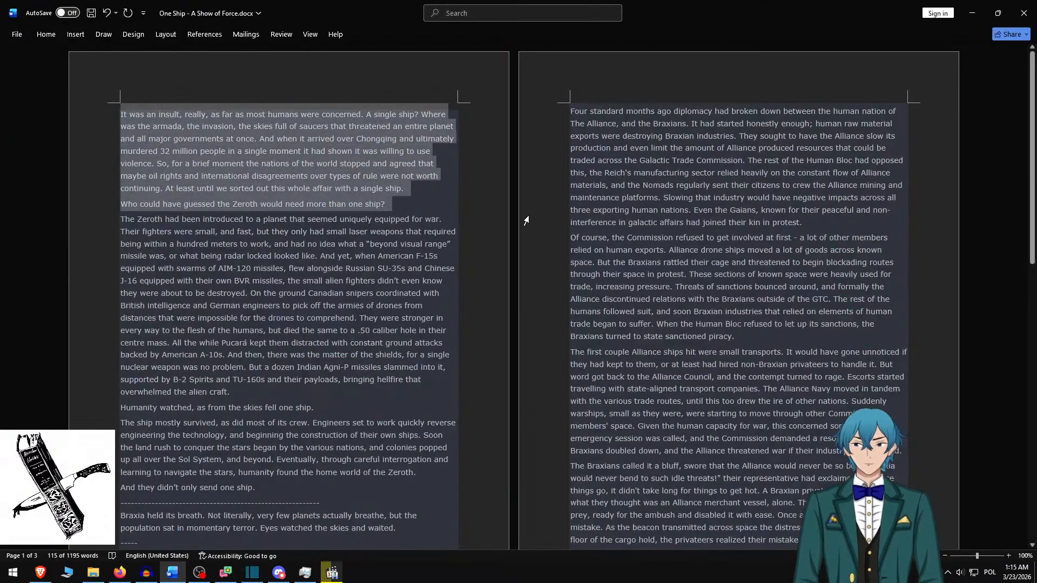
key("ctrl+x")
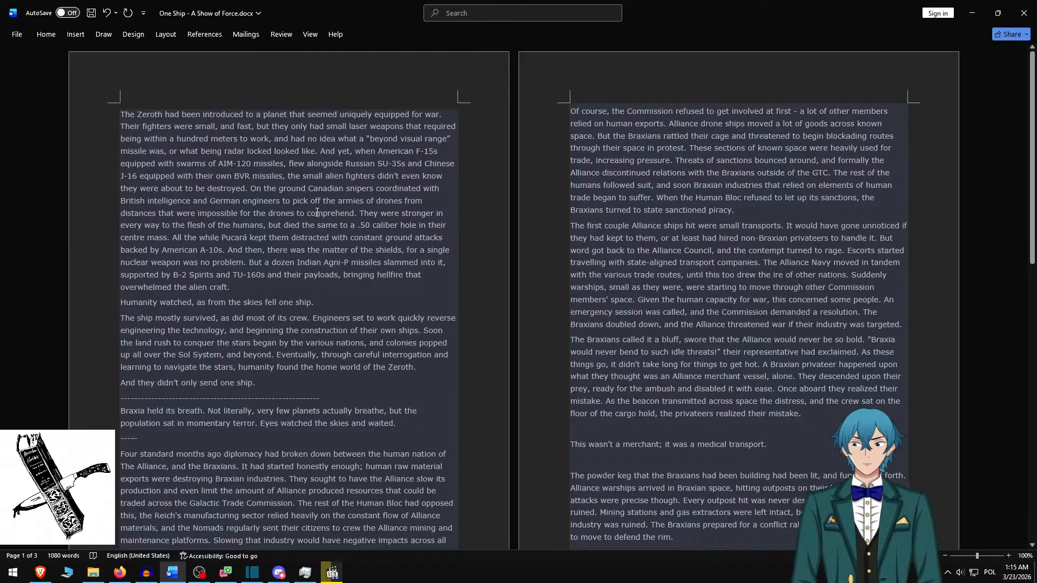
left_click(440, 195, "shift")
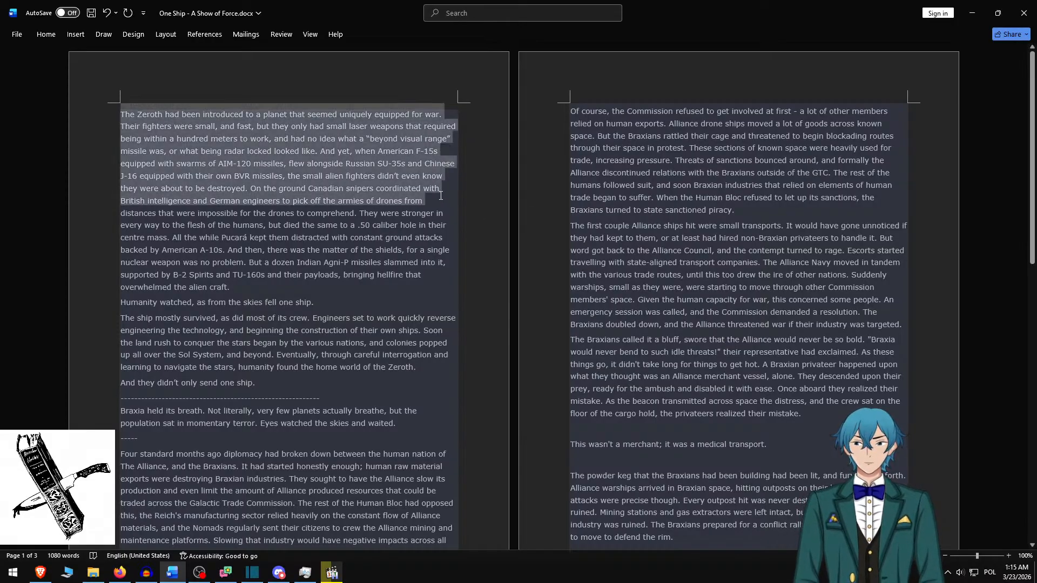
left_click(439, 273, "shift")
- Return to Shotcut and replace the text of the clip after the 2:13 split with the copied passage
key("alt+Tab")
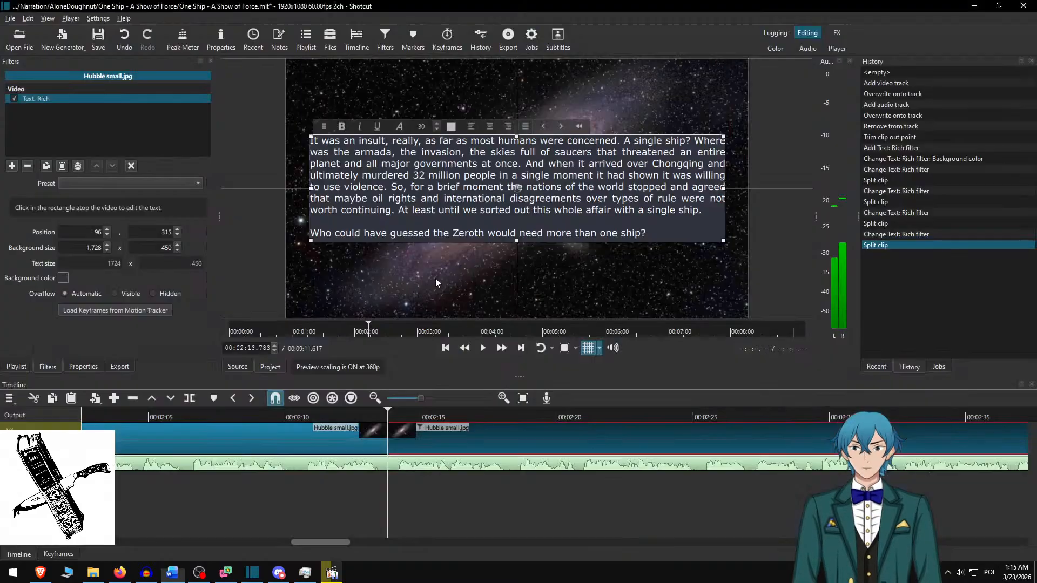
left_click(497, 219)
key("ctrl+a")
key("ctrl+v")
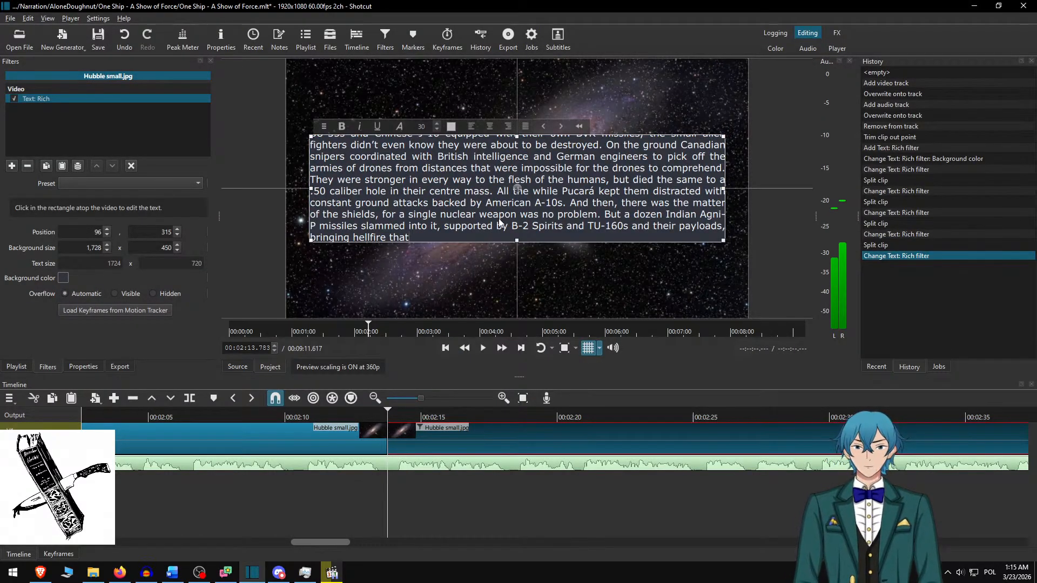
scroll(499, 221, "up", 3)
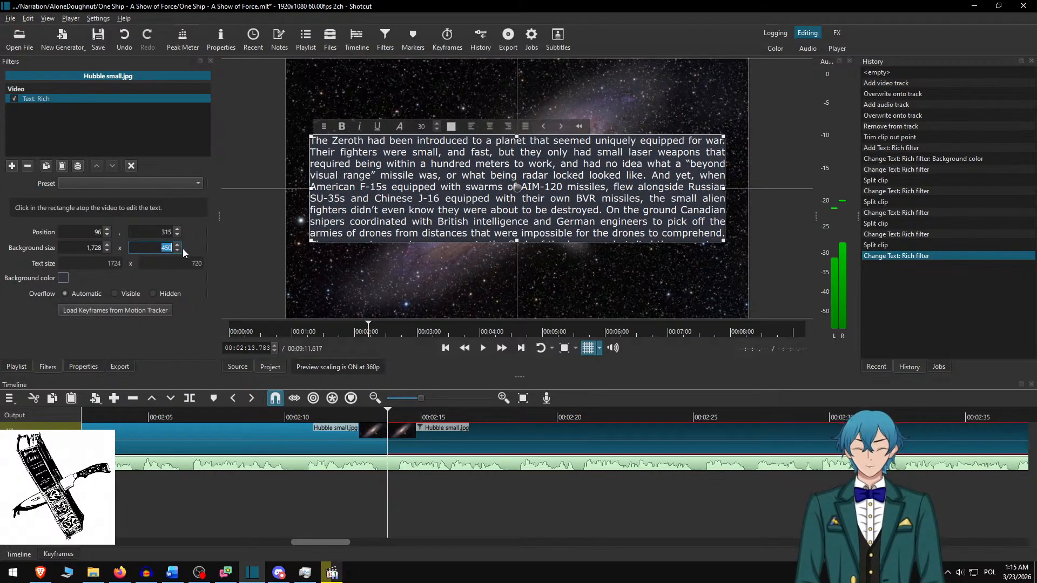
- Set the text background height to 800 and move the text block up to vertical position 140
type("800")
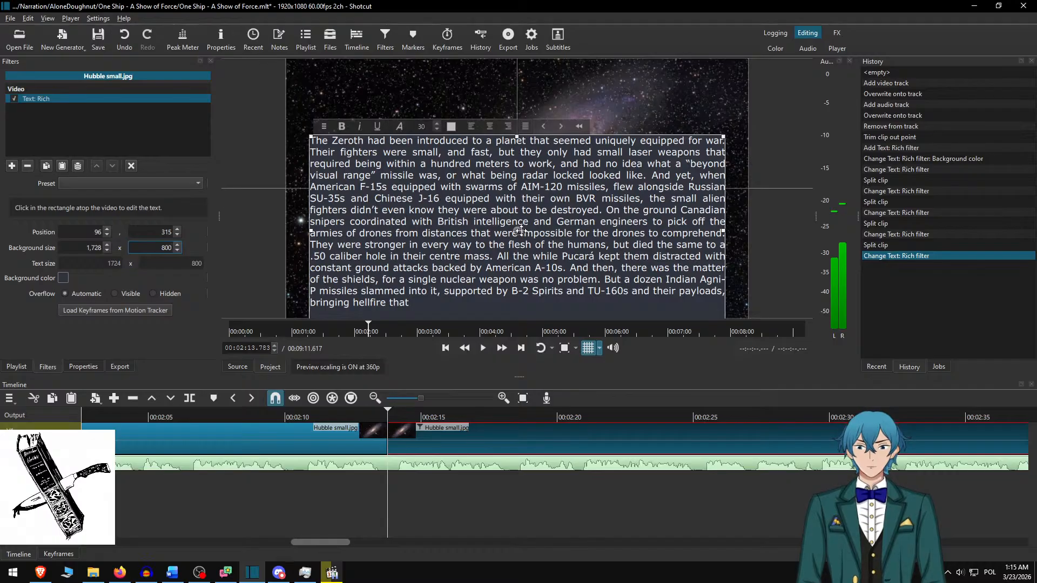
left_click_drag(520, 231, 521, 178)
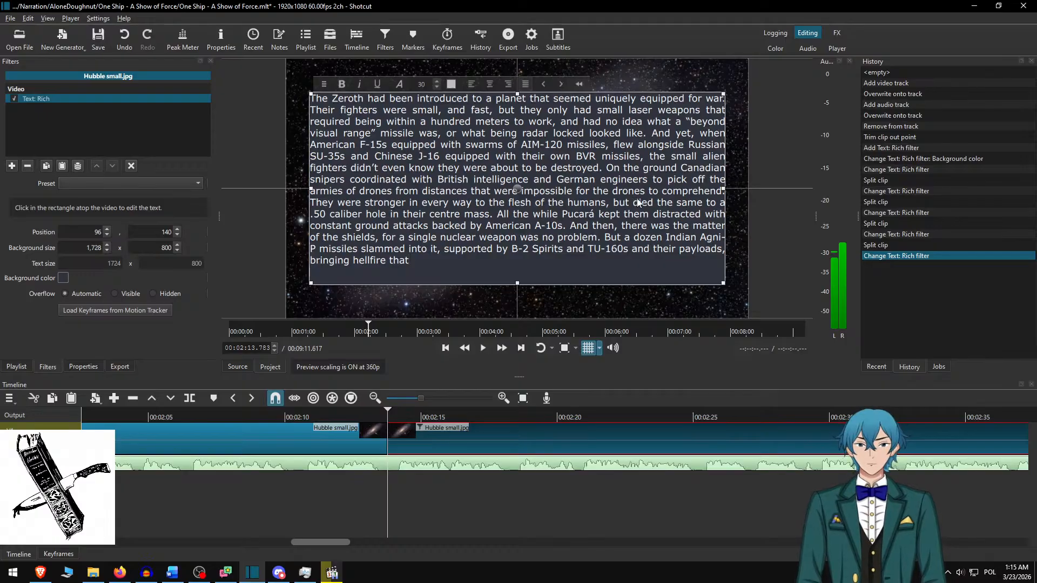
- Check the passage in Word, then set the Shotcut text background height to 750 and move the text block to vertical position 165
key("alt+Tab")
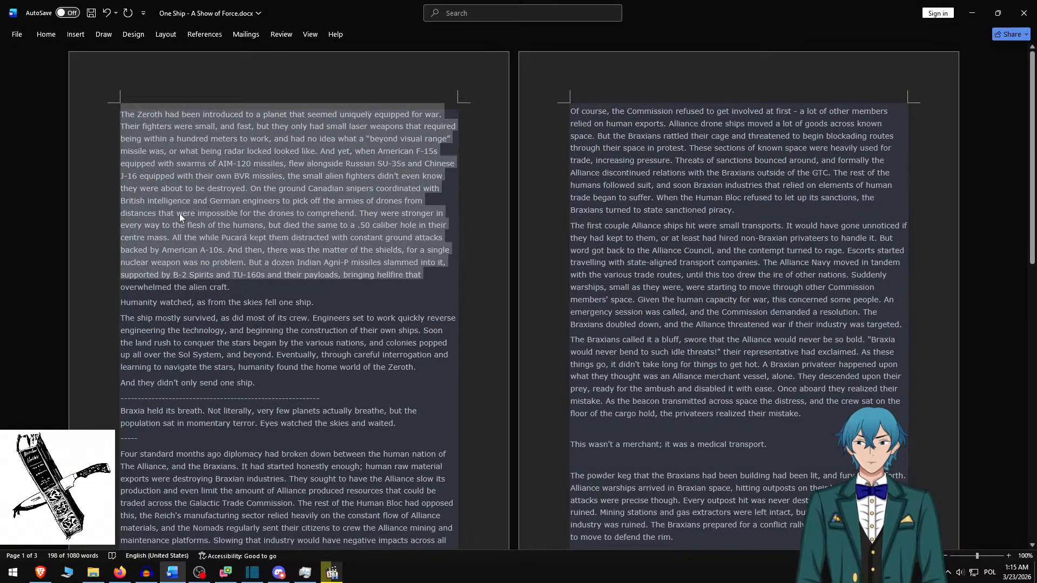
left_click(223, 142)
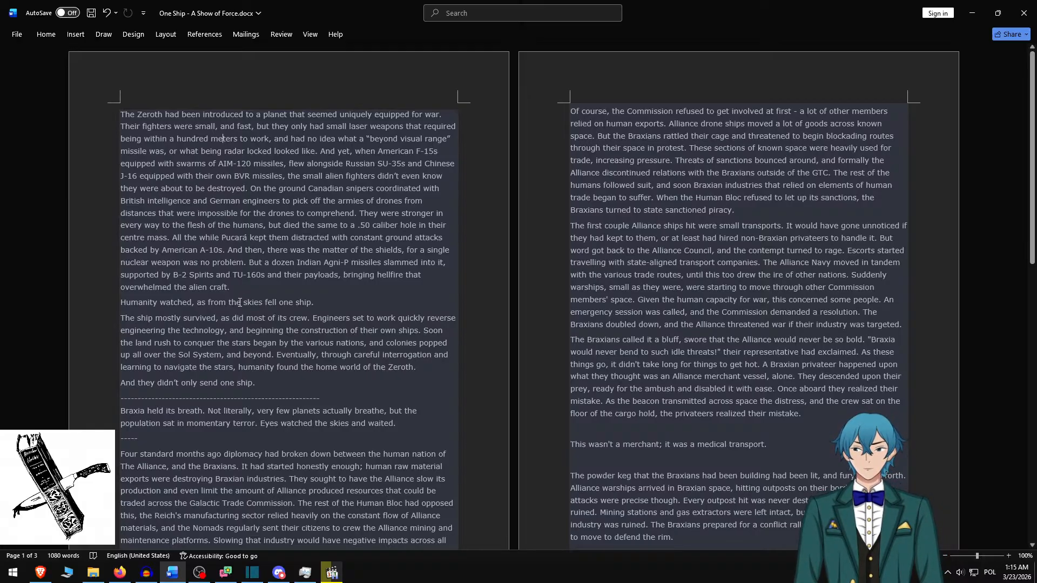
key("alt+Tab")
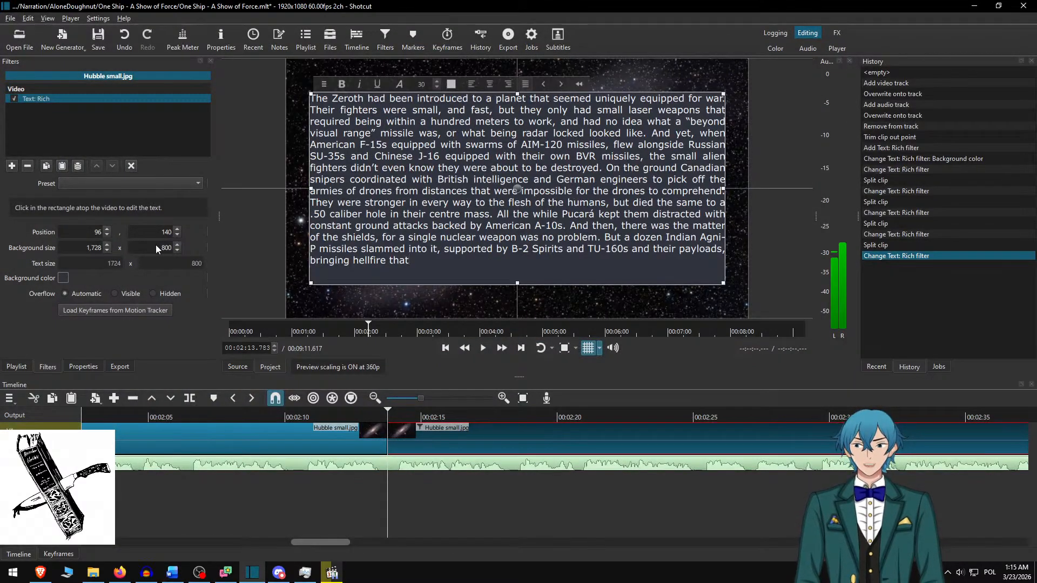
type("750")
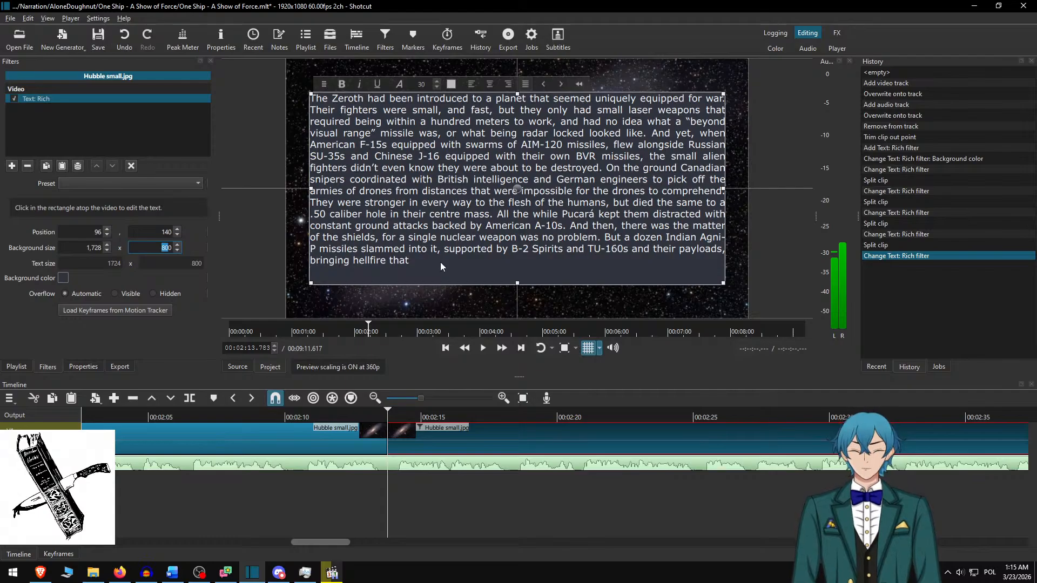
key("Return")
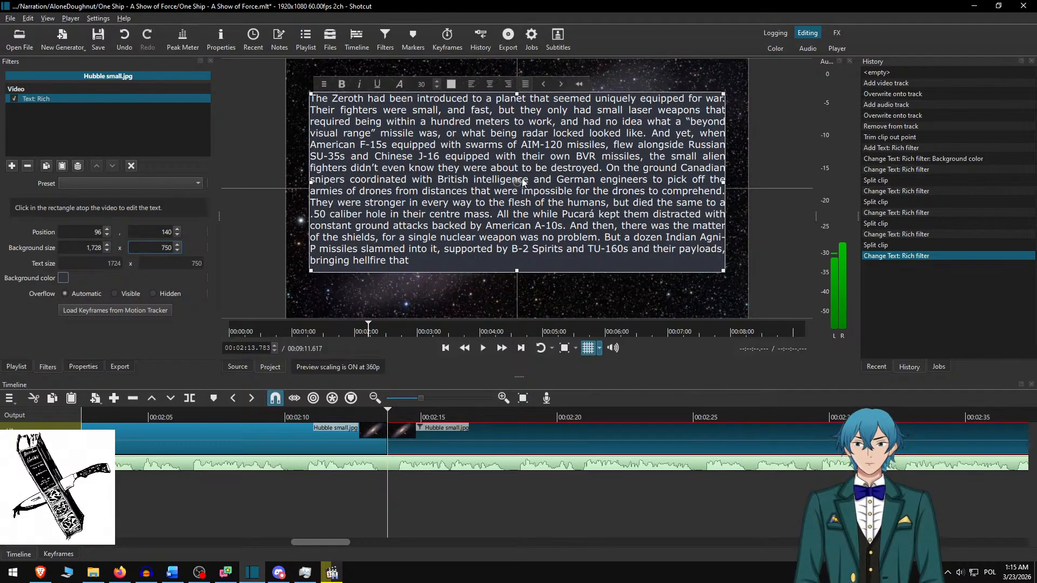
left_click_drag(519, 179, 520, 188)
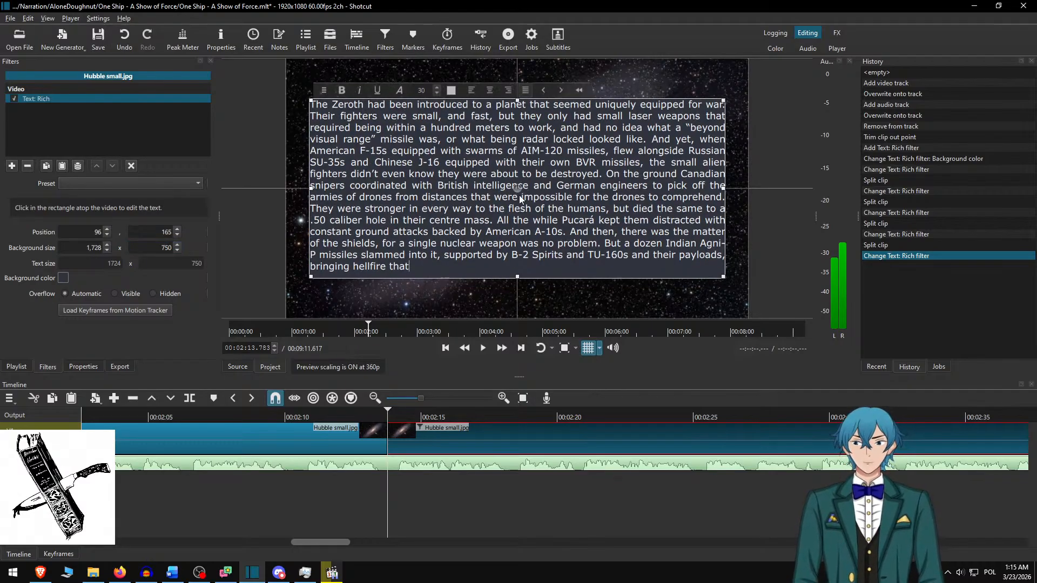
- Play the narration at increased speed from just before the 2:13 split and pause at 00:03:25.817
left_click(410, 445)
left_click(307, 416)
key("space")
left_click(508, 350)
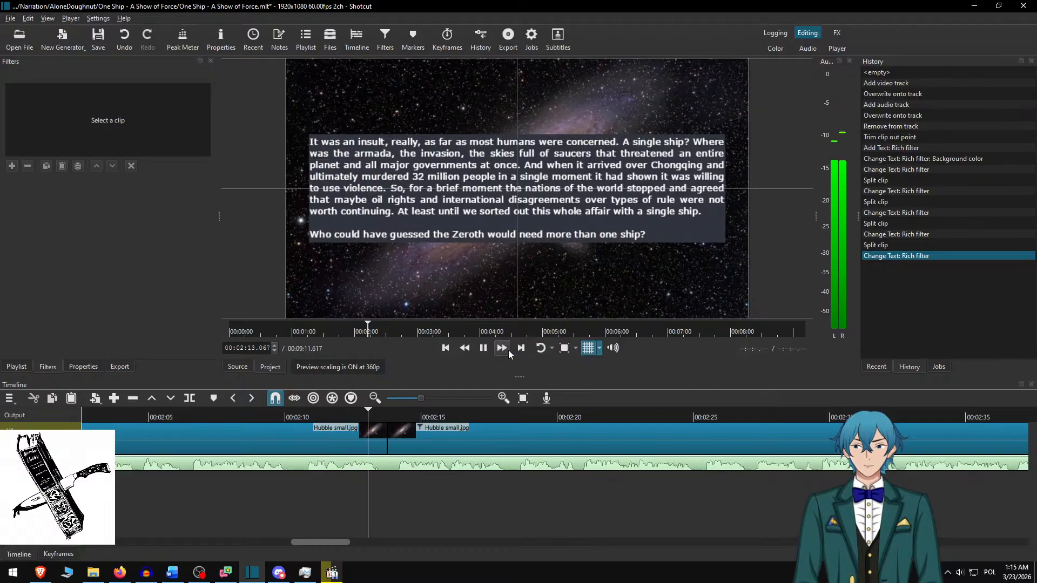
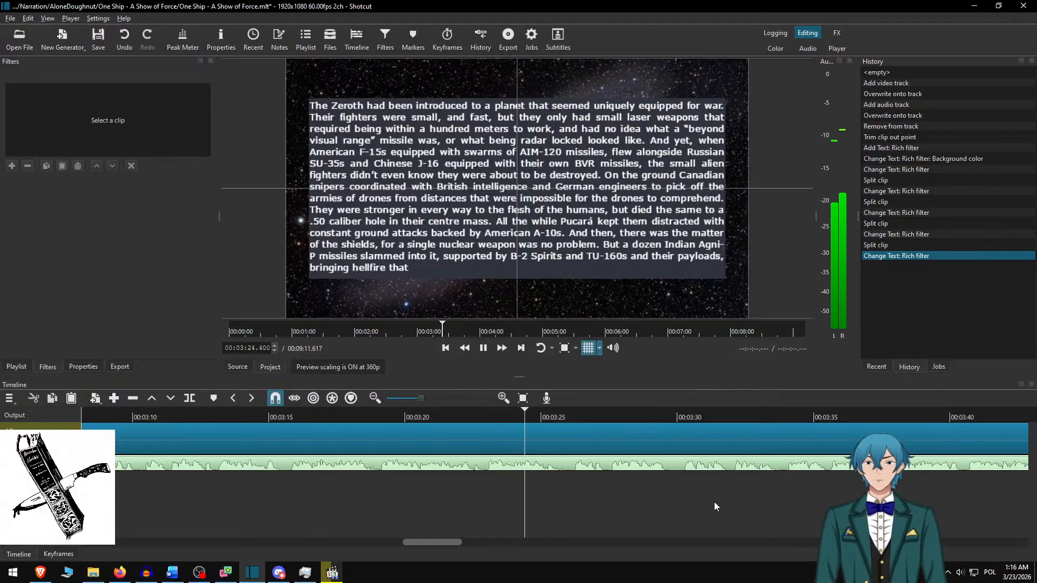
key("space")
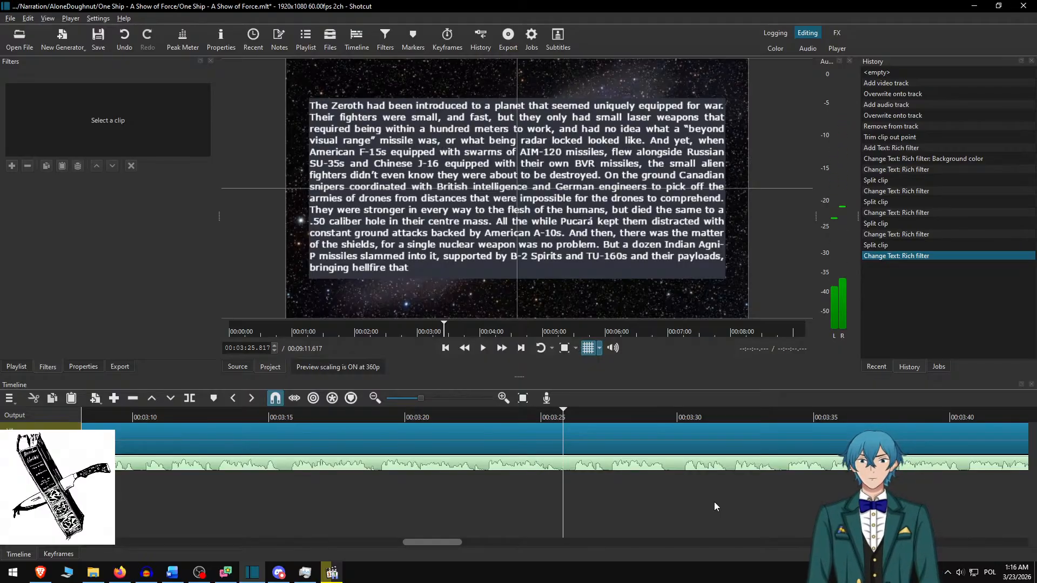
- Find the missing end of the Zeroth paragraph in Word and copy "overwhelmed the alien craft."
key("alt+Tab")
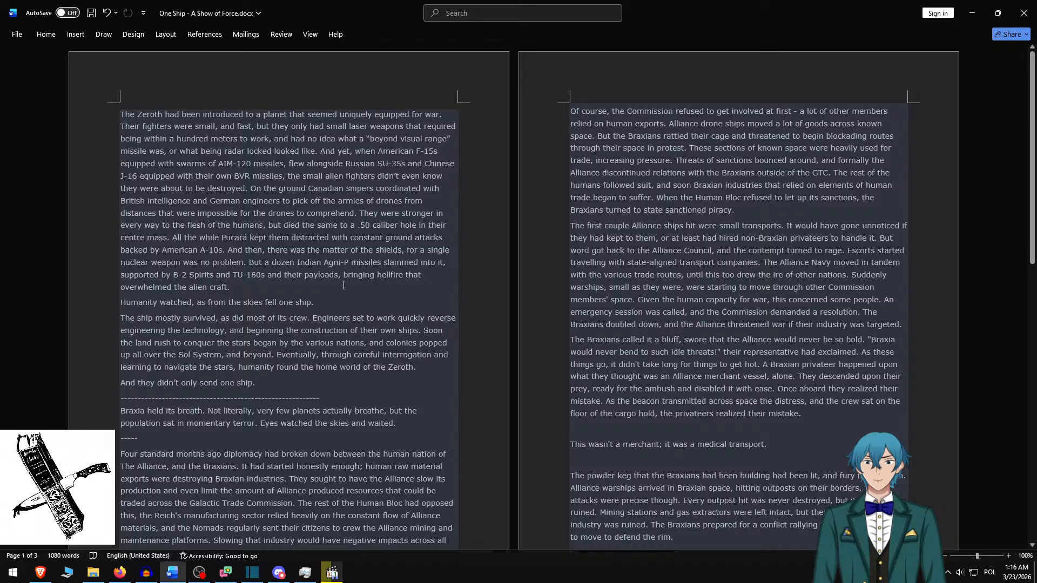
key("alt+Tab")
key("alt+Tab")
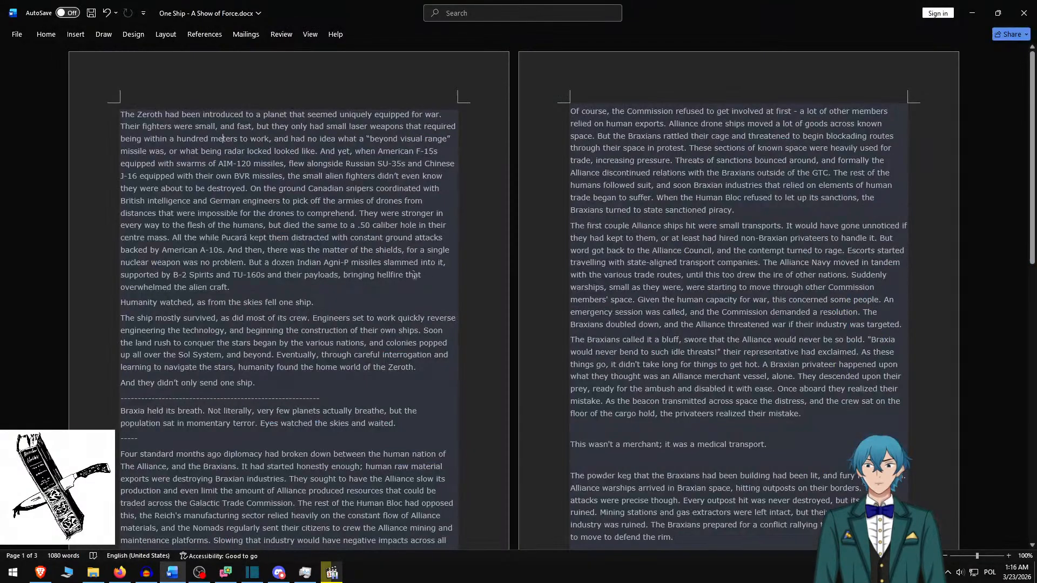
key("ctrl+z")
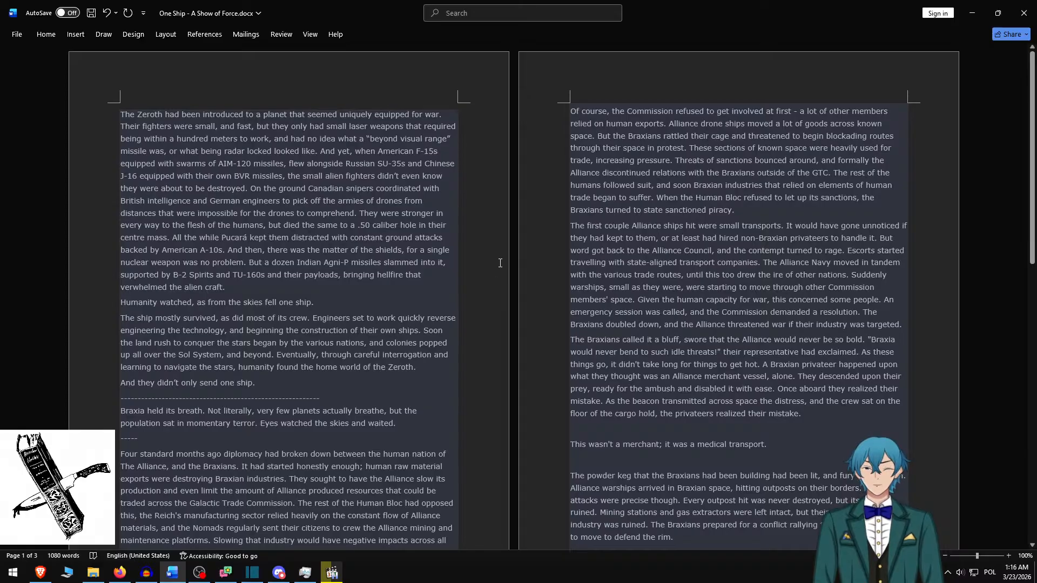
key("ctrl+y")
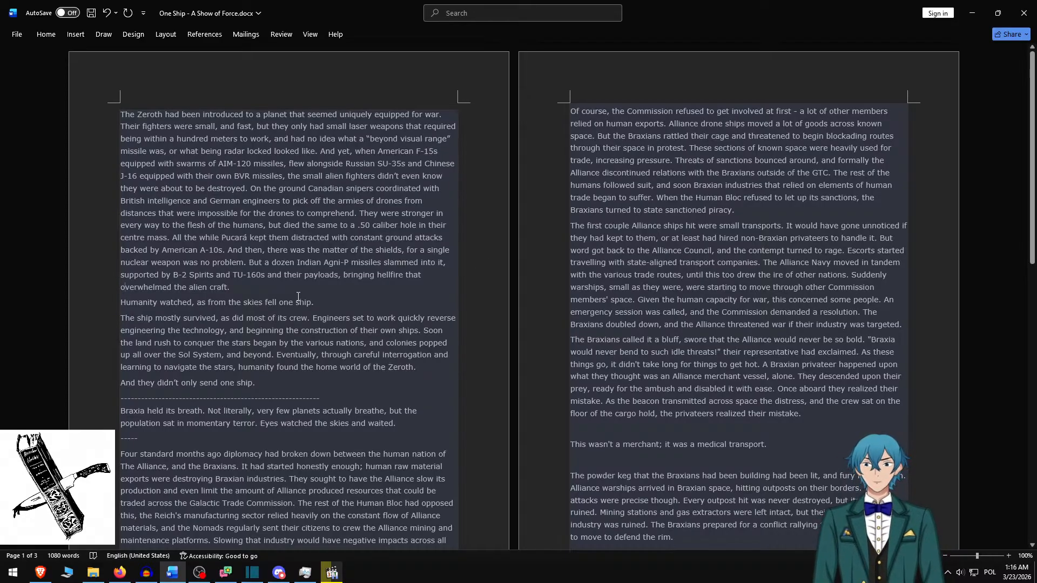
left_click_drag(259, 286, 119, 287)
key("ctrl+c")
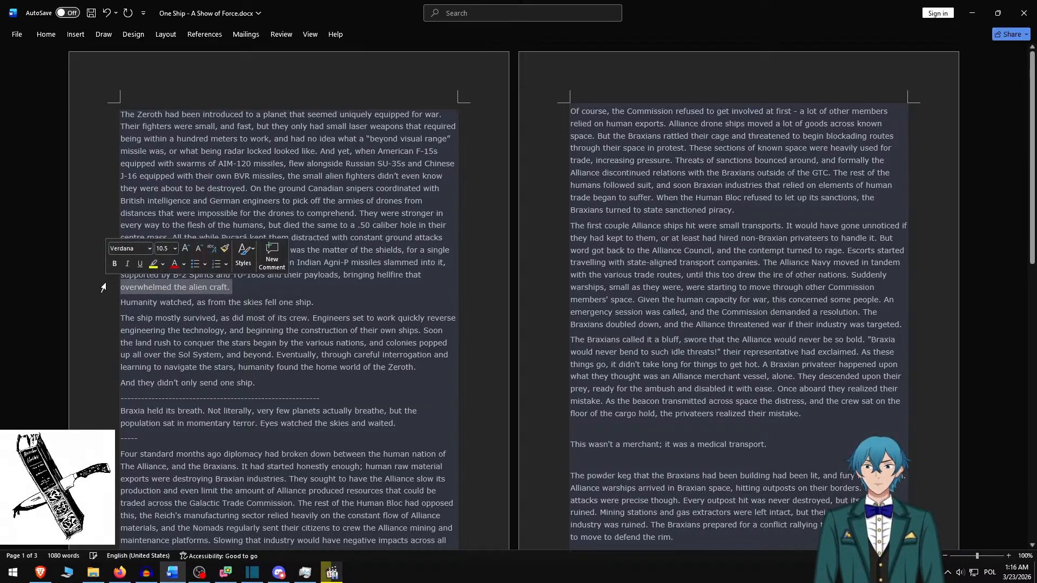
- Return to Shotcut and complete the galaxy clip's text with "overwhelmed the alien craft." in the existing formatting
key("alt+Tab")
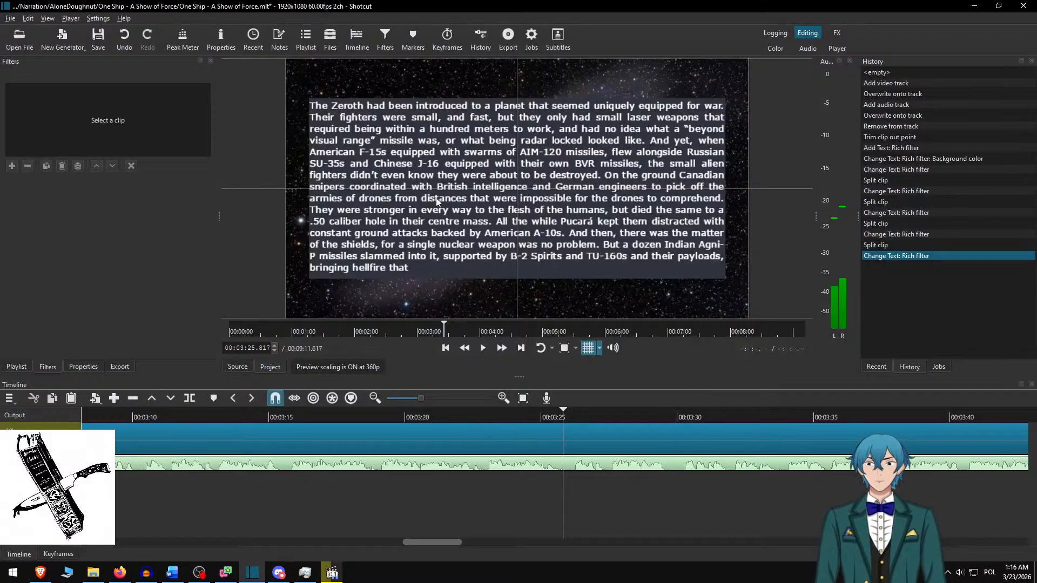
left_click(599, 437)
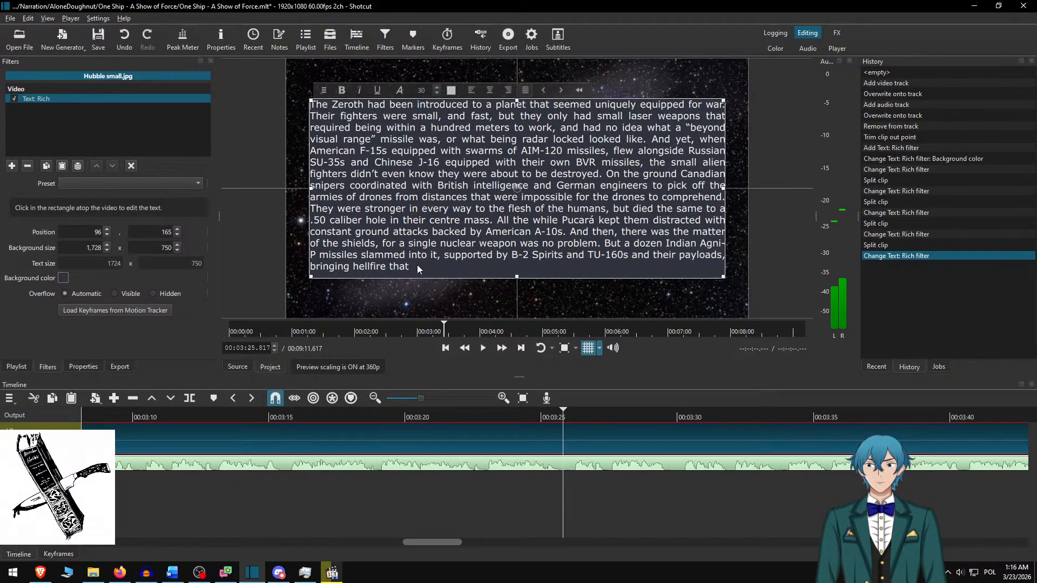
key("ctrl+v")
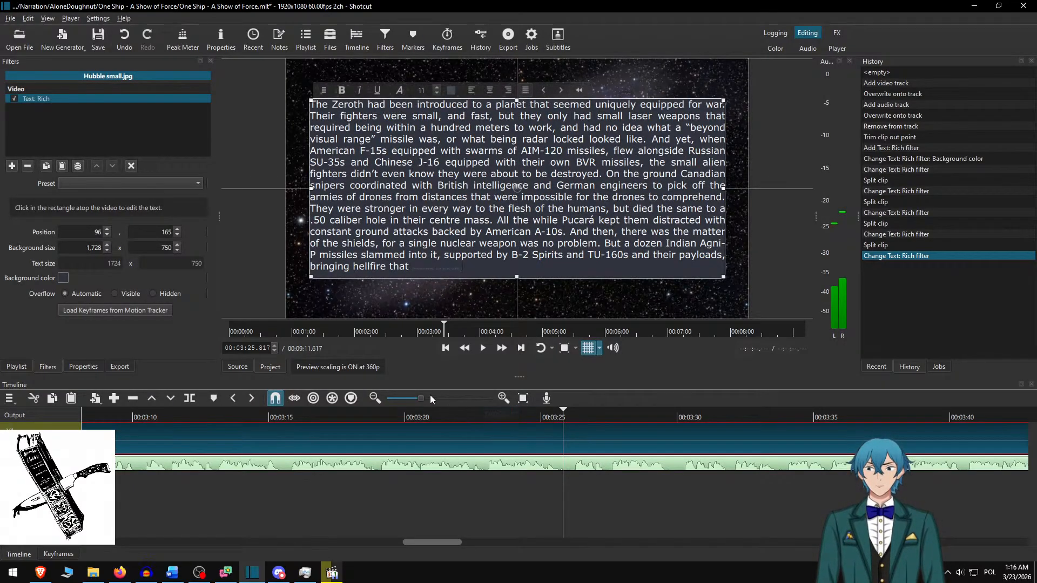
key("ctrl+z")
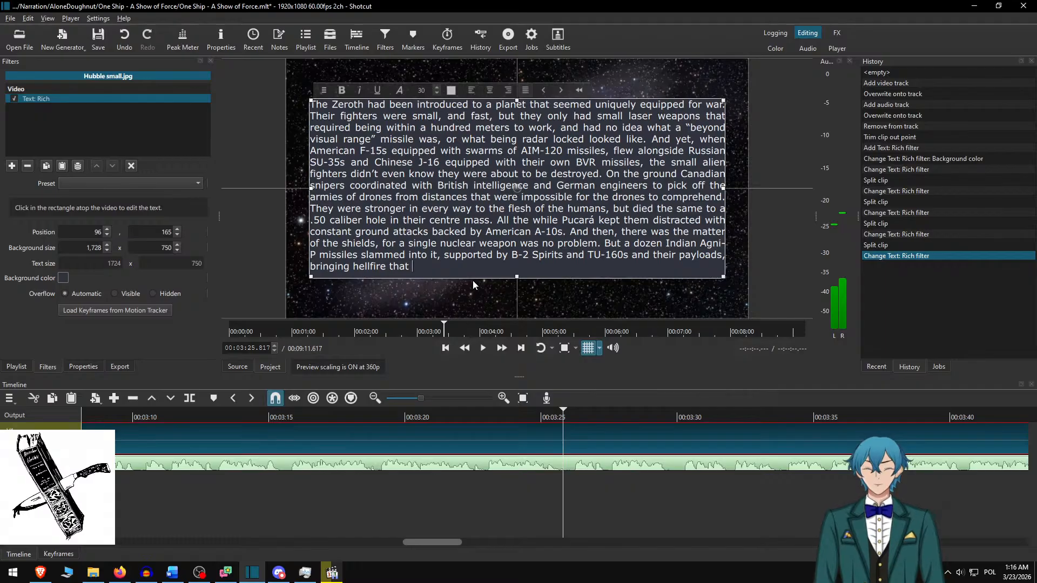
type("overwhelmed the alien craft.")
- Replay the narration from about 00:03:22 and pause where the Zeroth passage ends, at 00:03:26.117
left_click(472, 415)
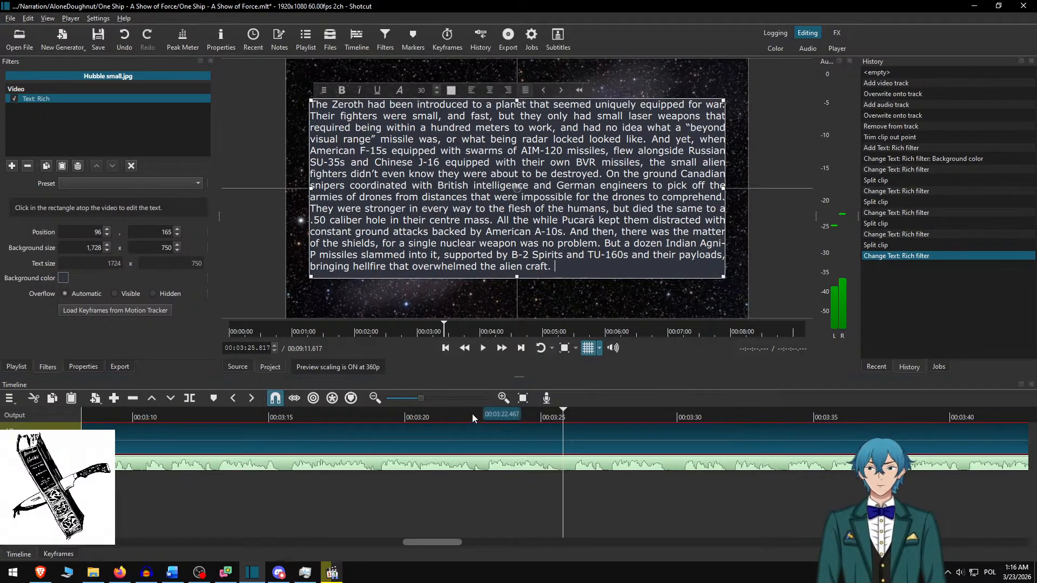
key("space")
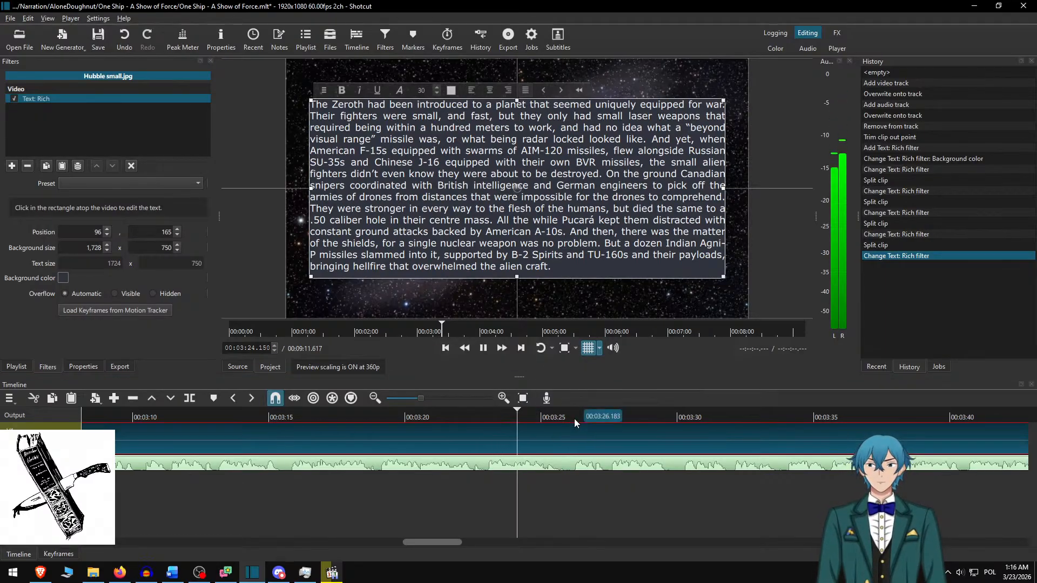
key("space")
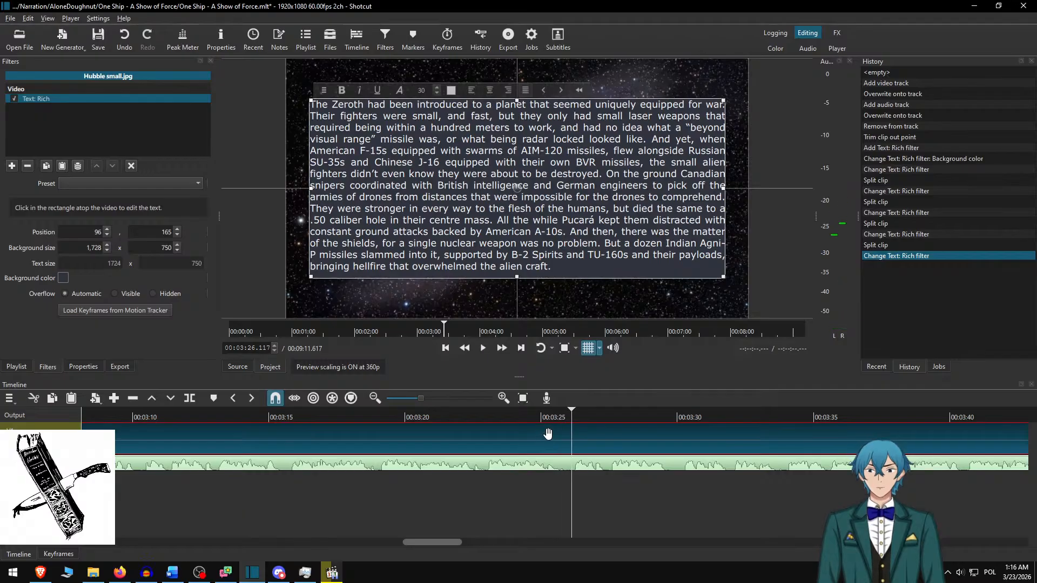
key("a")
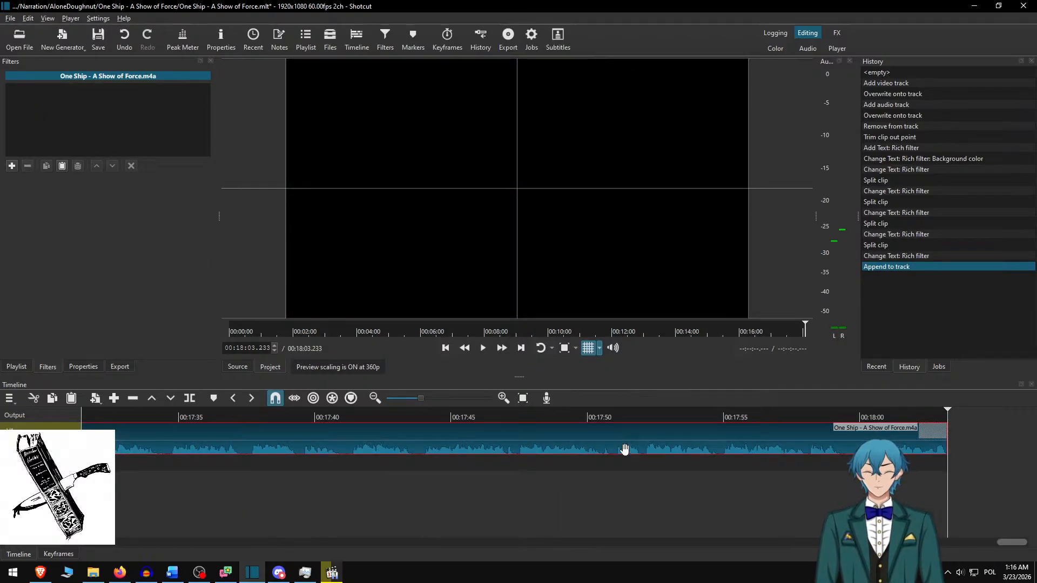
key("ctrl+z")
key("Up")
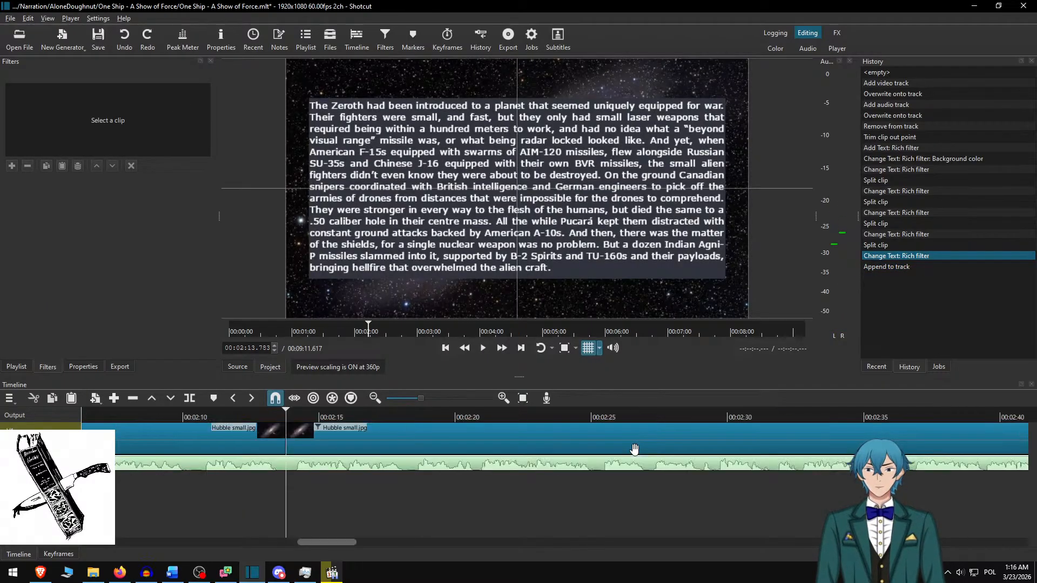
- Skip forward through the narration from the 2:13 split to locate the end of the Zeroth passage around 00:03:26
scroll(652, 419, "down", 3)
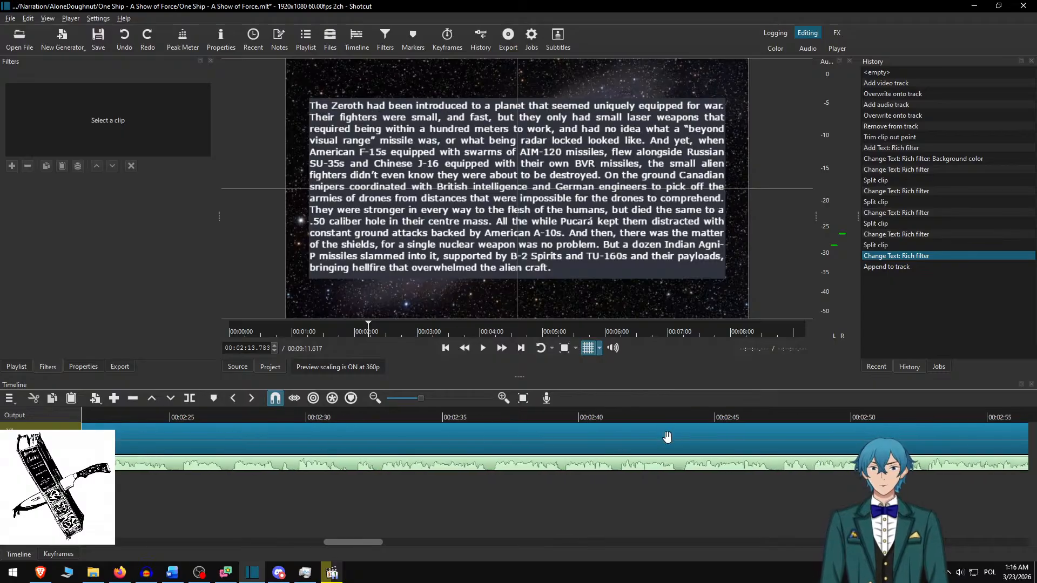
left_click(654, 415)
key("space")
scroll(671, 453, "down", 5)
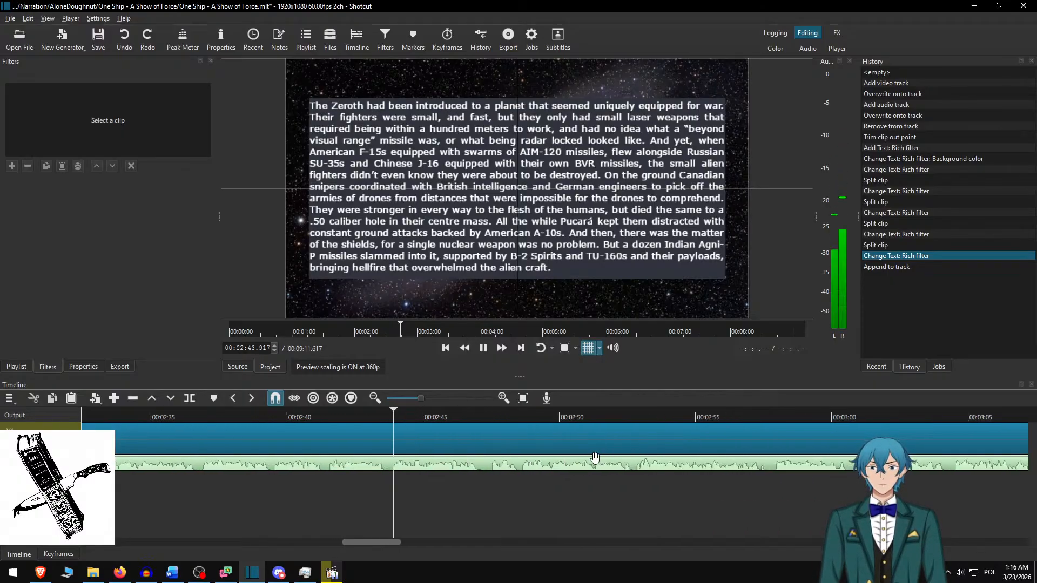
left_click(923, 415)
scroll(695, 478, "down", 5)
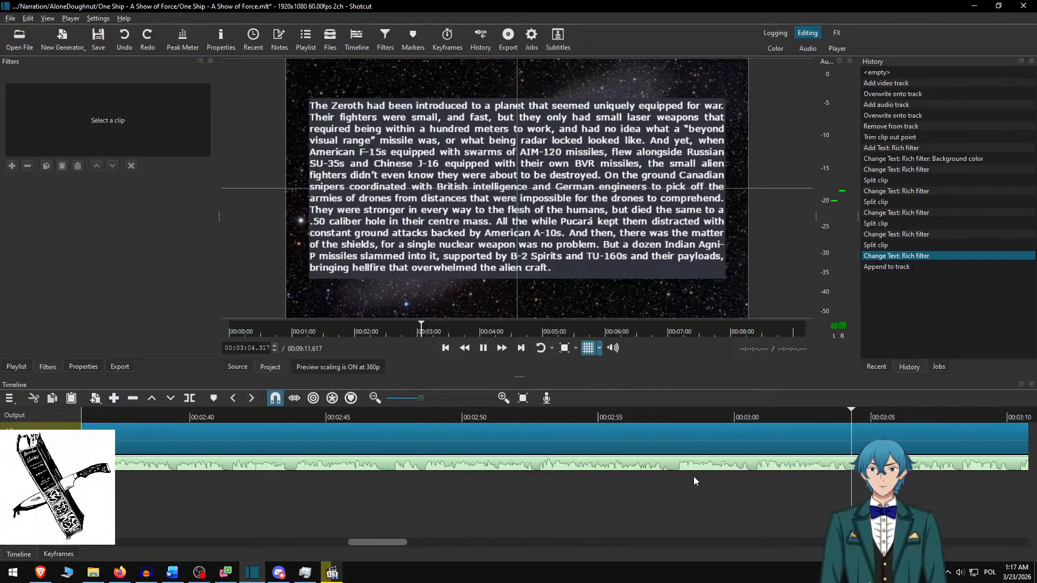
key("space")
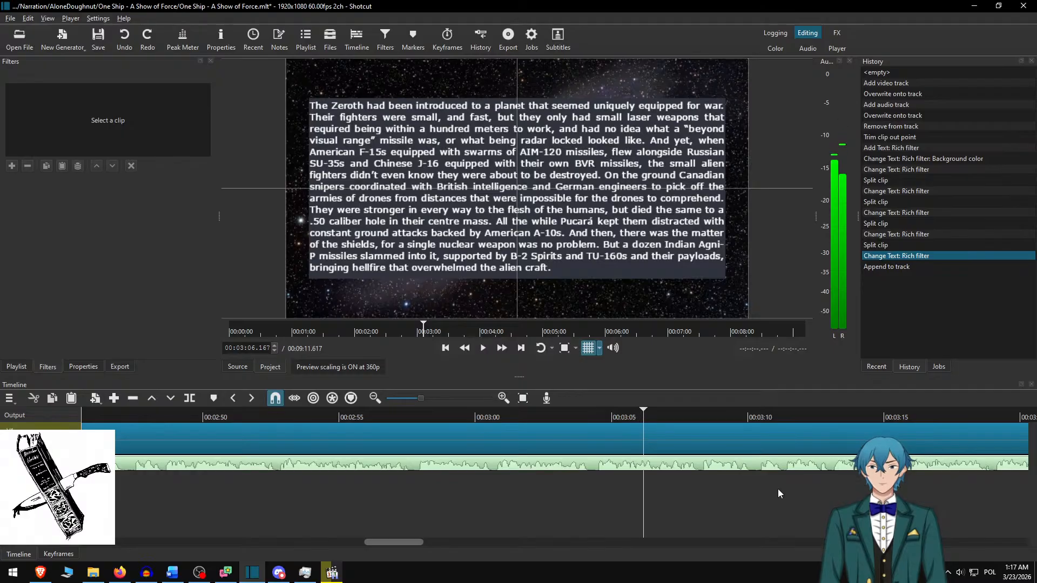
scroll(777, 488, "down", 5)
left_click(771, 421)
key("space")
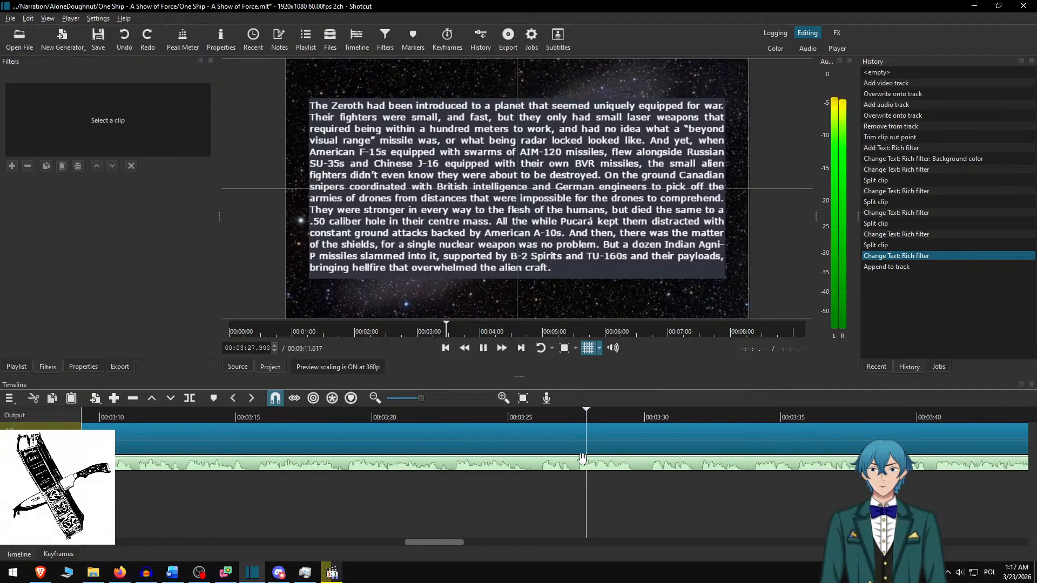
scroll(545, 458, "down", 3)
key("space")
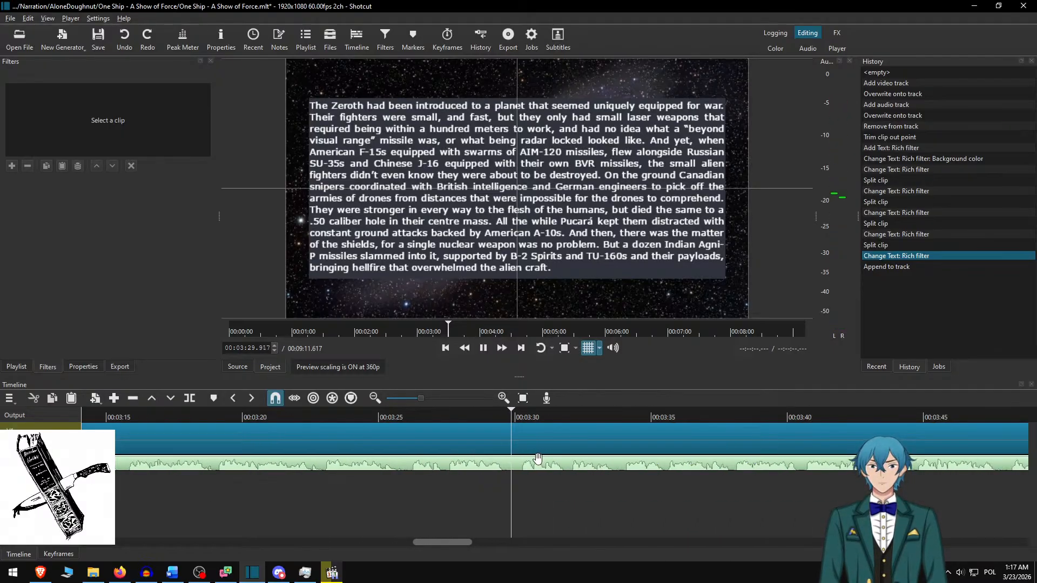
- Replay the narration from about 00:03:17 and split the galaxy clip at the passage's end, 00:03:26.067
left_click(172, 413)
key("space")
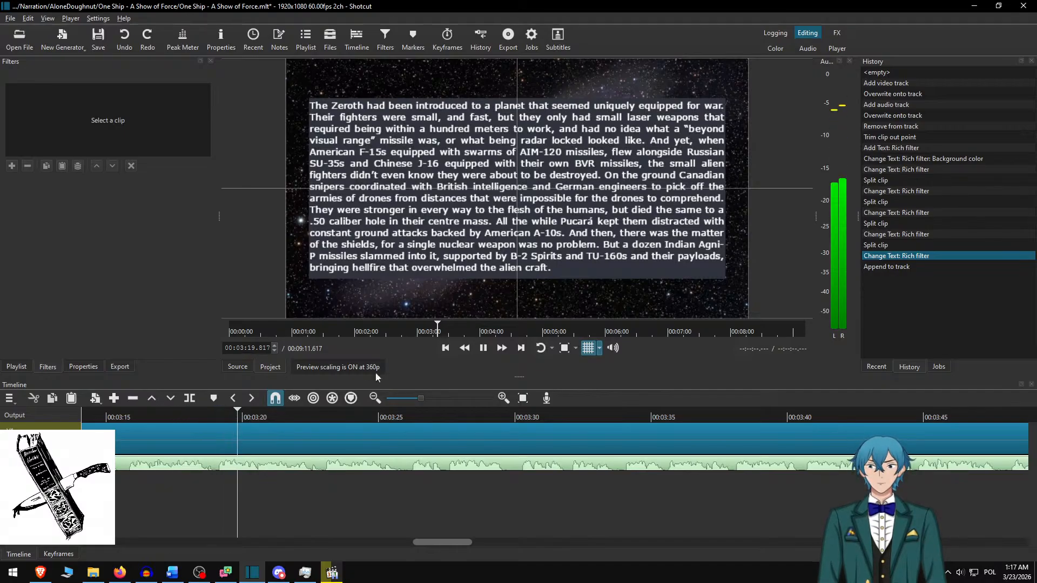
left_click(502, 349)
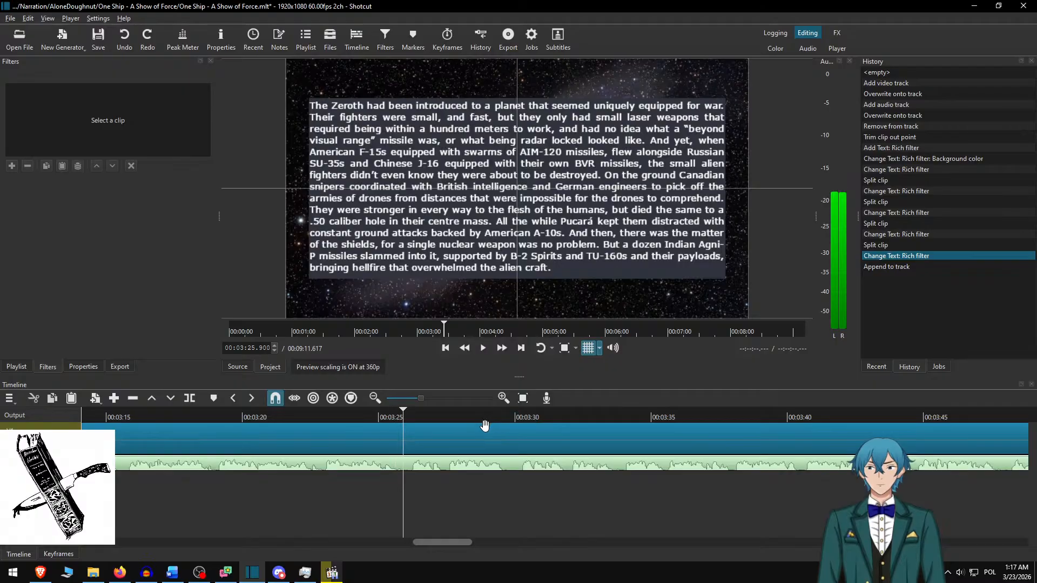
key("space")
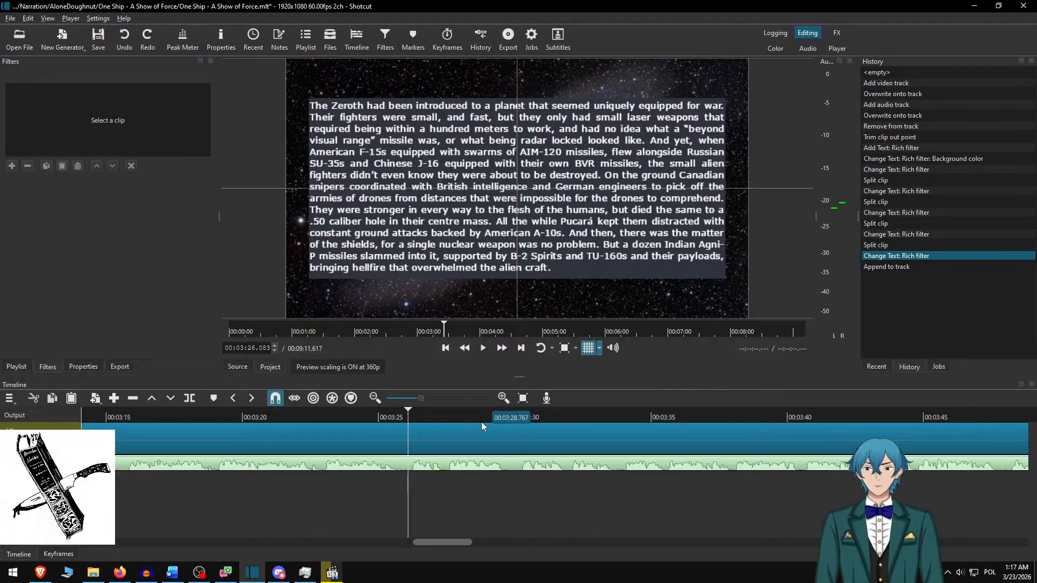
key("s")
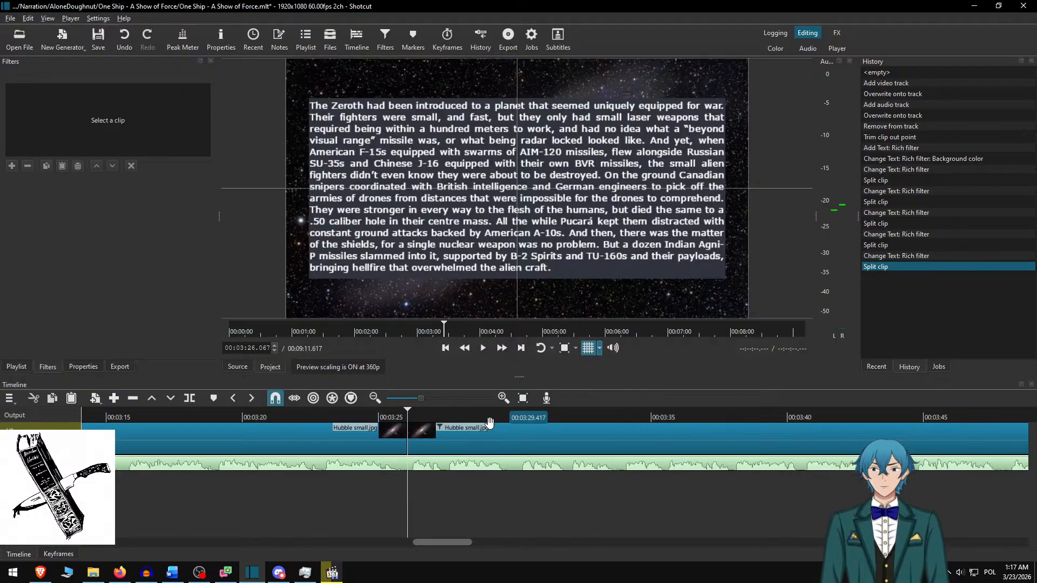
- Select the clip after the 3:26 split, switch to Word and delete the used paragraph from "The Zeroth had been introduced" through "overwhelmed the alien craft."
left_click(498, 423)
key("alt+Tab")
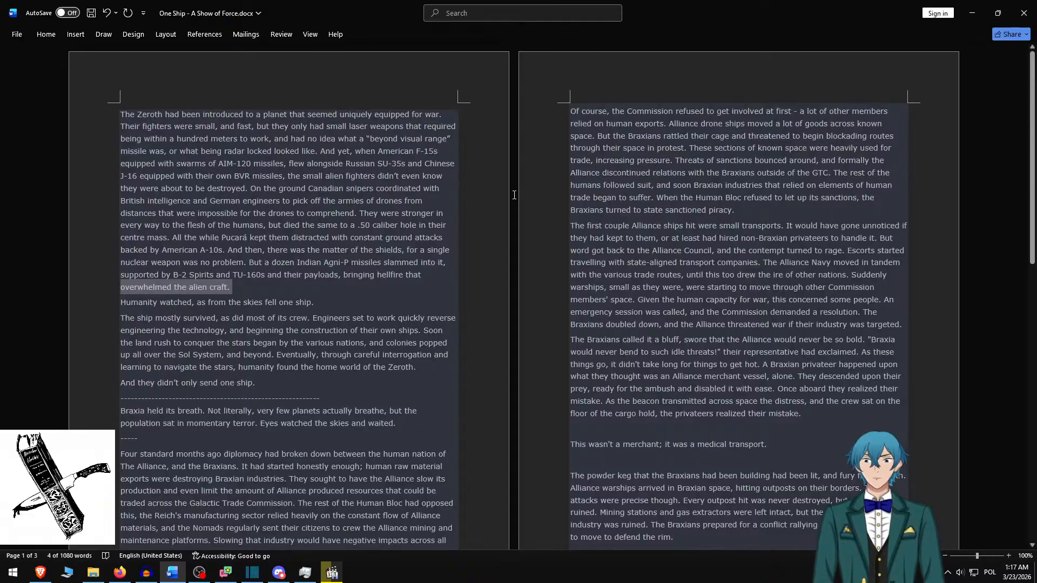
triple_click(481, 199)
key("Delete")
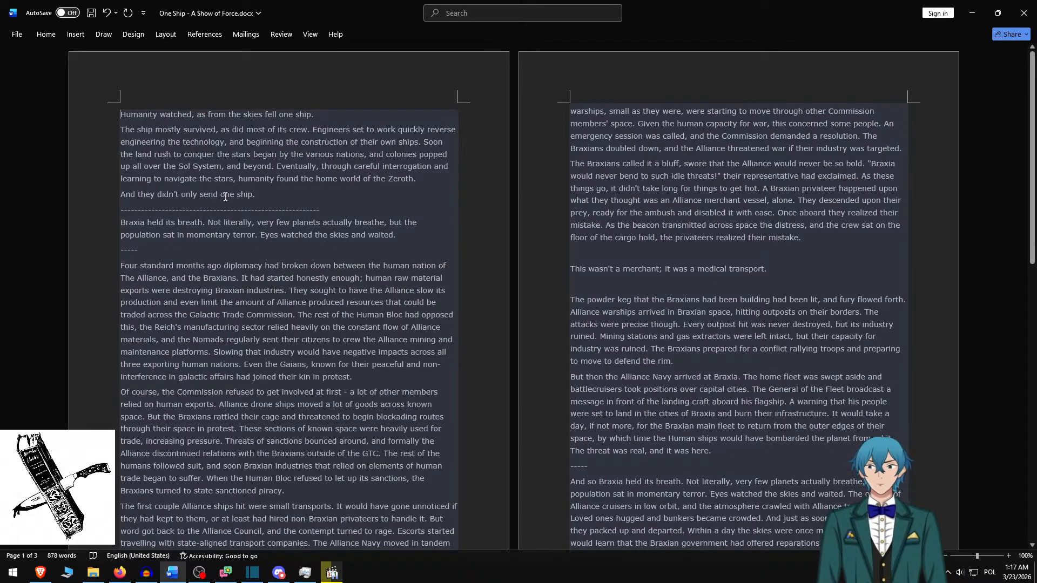
- Copy the Word passage from "Humanity watched" through "only send one ship." into the selected Shotcut clip's text box, with blank lines between its paragraphs
left_click(276, 191, "shift")
key("ctrl+c")
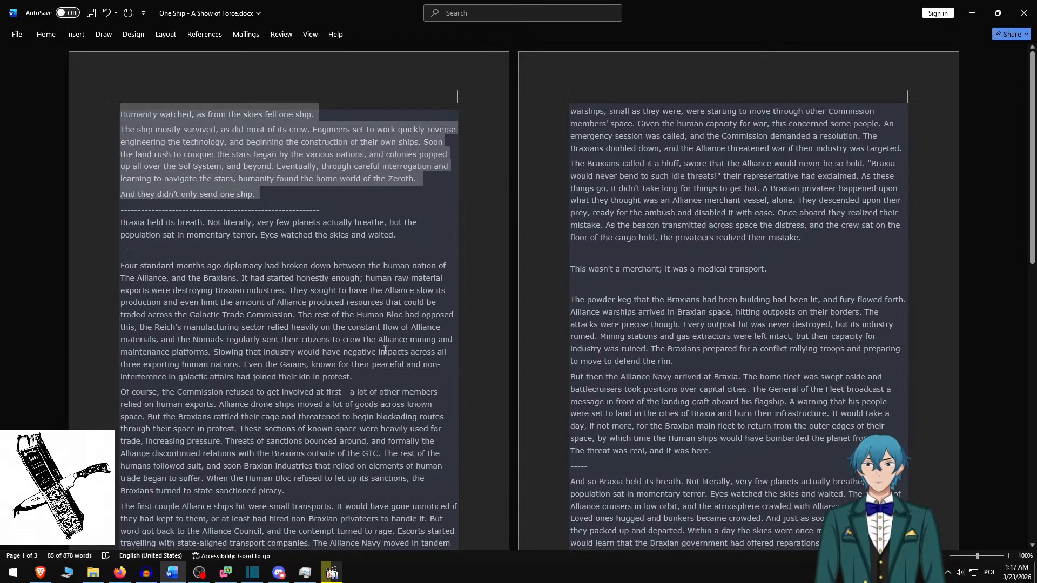
key("alt+Tab")
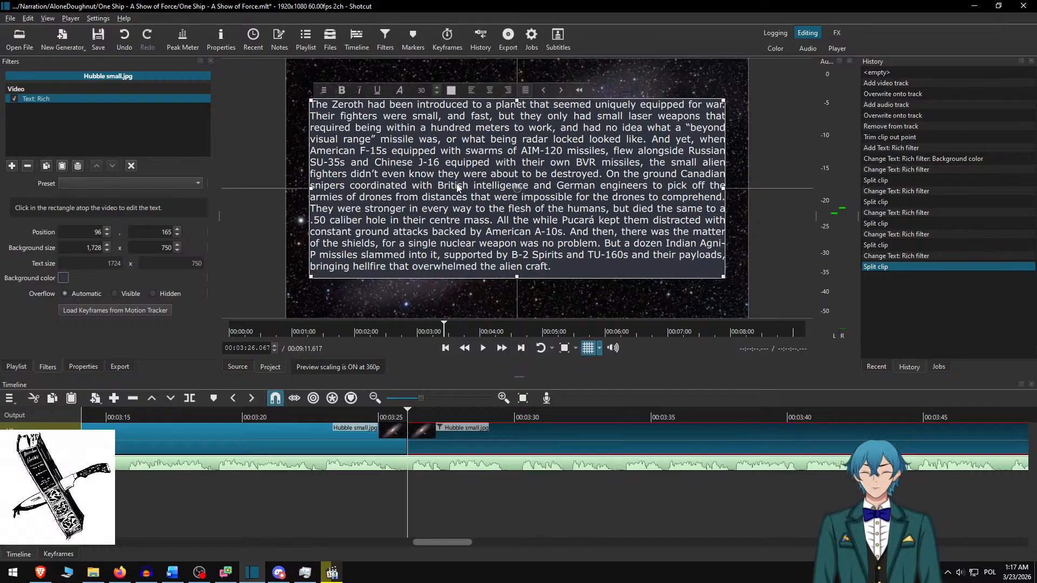
key("ctrl+a")
key("ctrl+v")
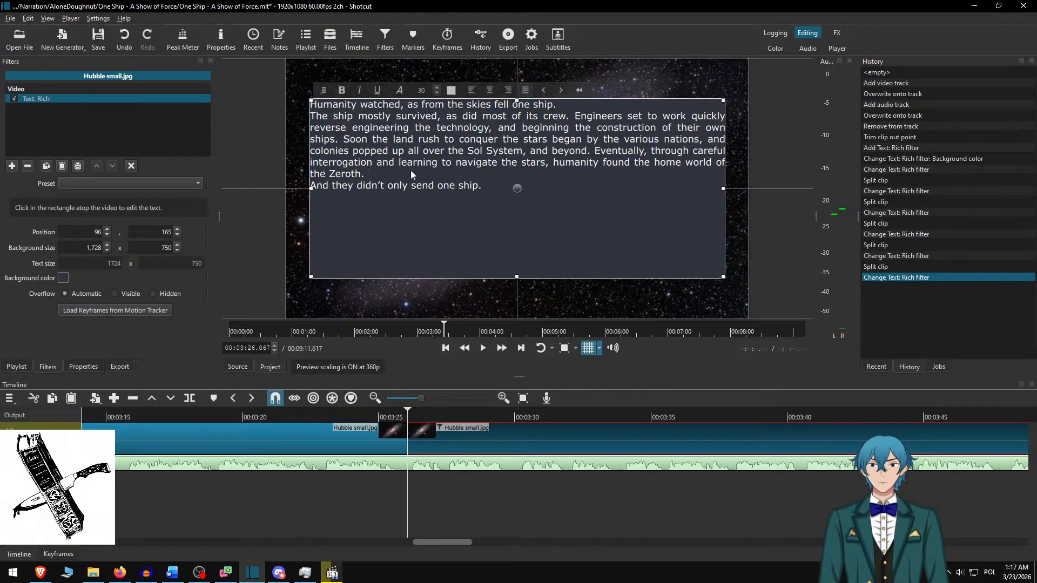
key("Return")
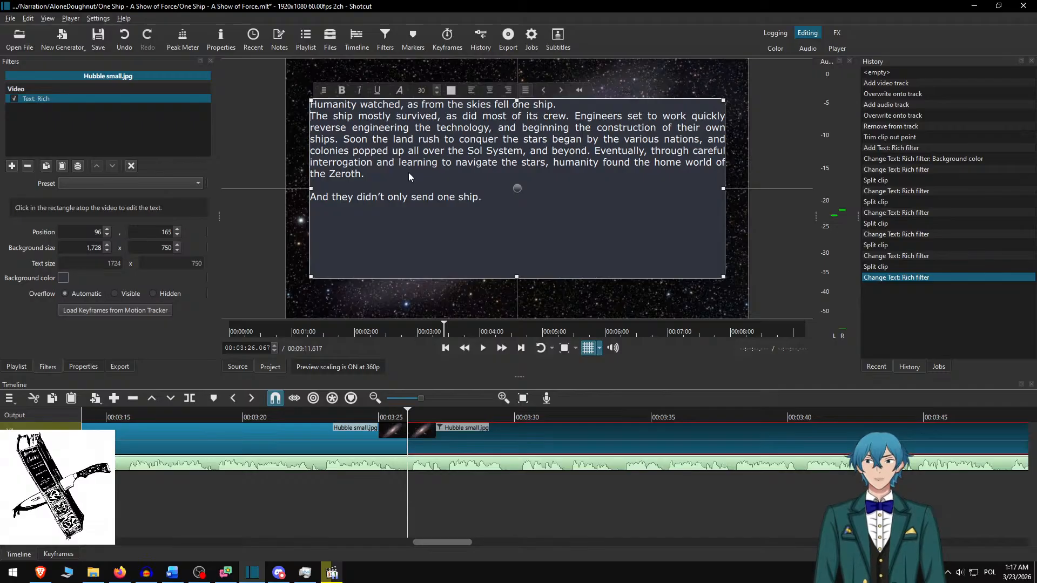
key("Return")
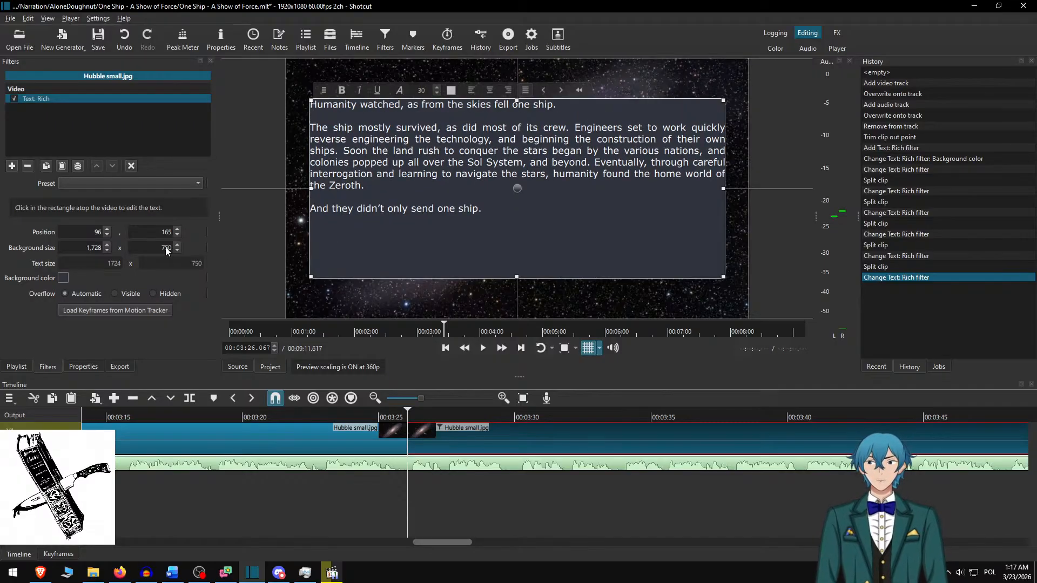
- Set the text box background height to 500 and centre the box vertically in the frame at position 96, 290
key("Delete")
type("4")
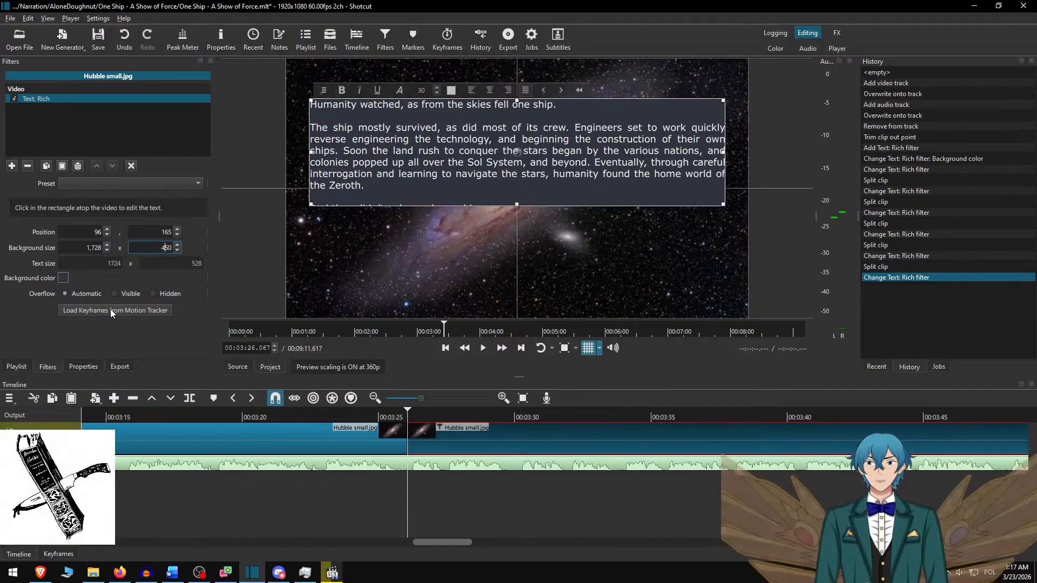
key("Delete")
key("Delete")
type("50")
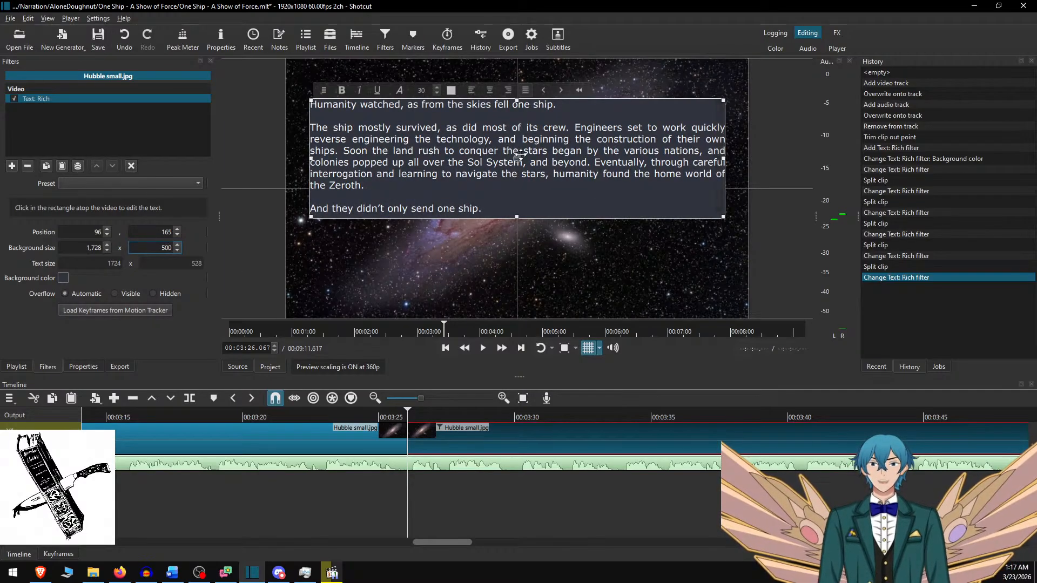
left_click_drag(517, 159, 517, 188)
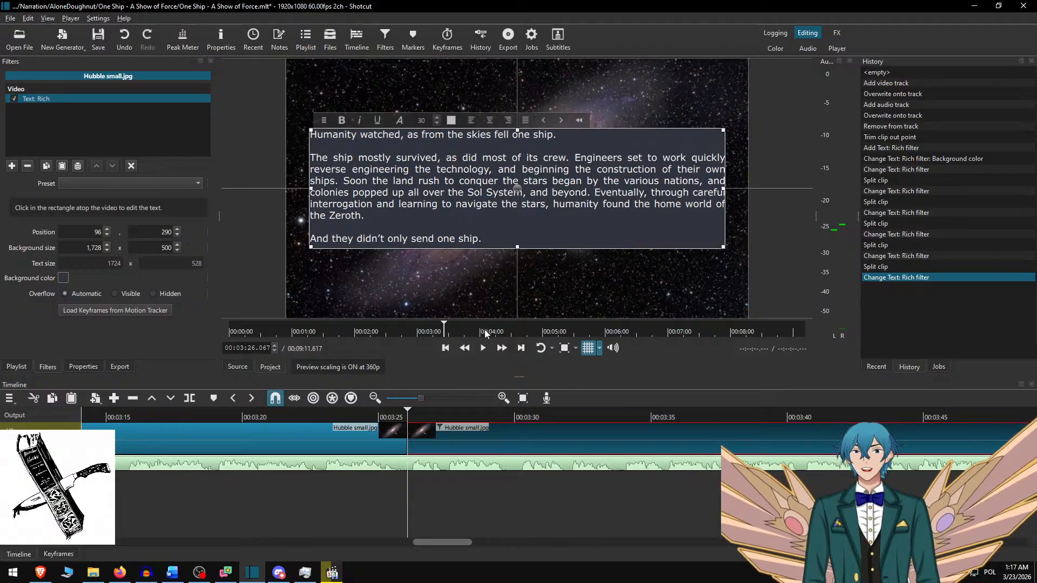
- Fast-forward the narration from about 00:03:23 and split both the galaxy clip and the narration audio at the passage's end, 00:03:58.767
left_click(385, 423)
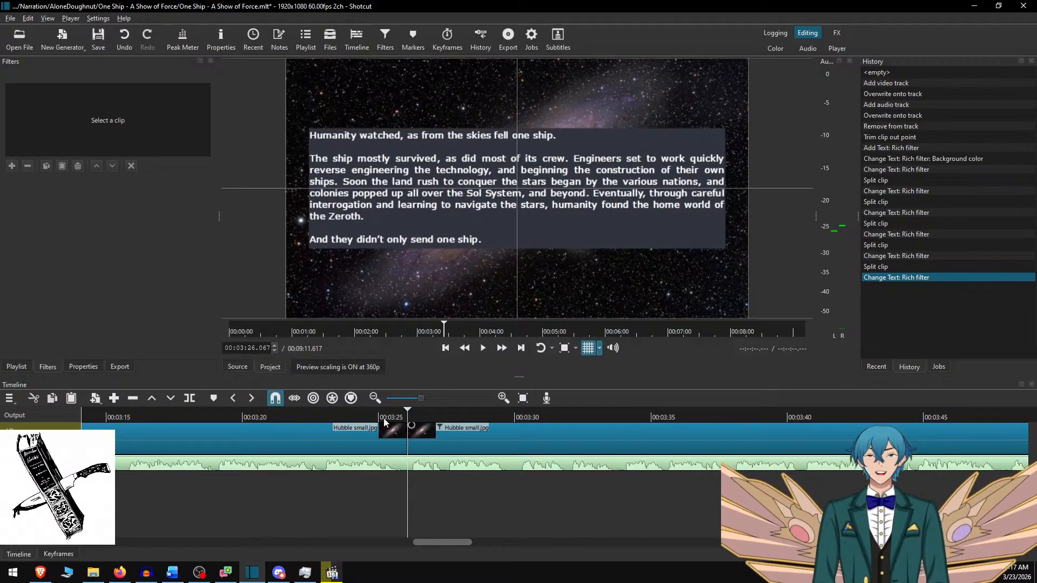
left_click(335, 409)
left_click(500, 351)
left_click(500, 351)
left_click(500, 351)
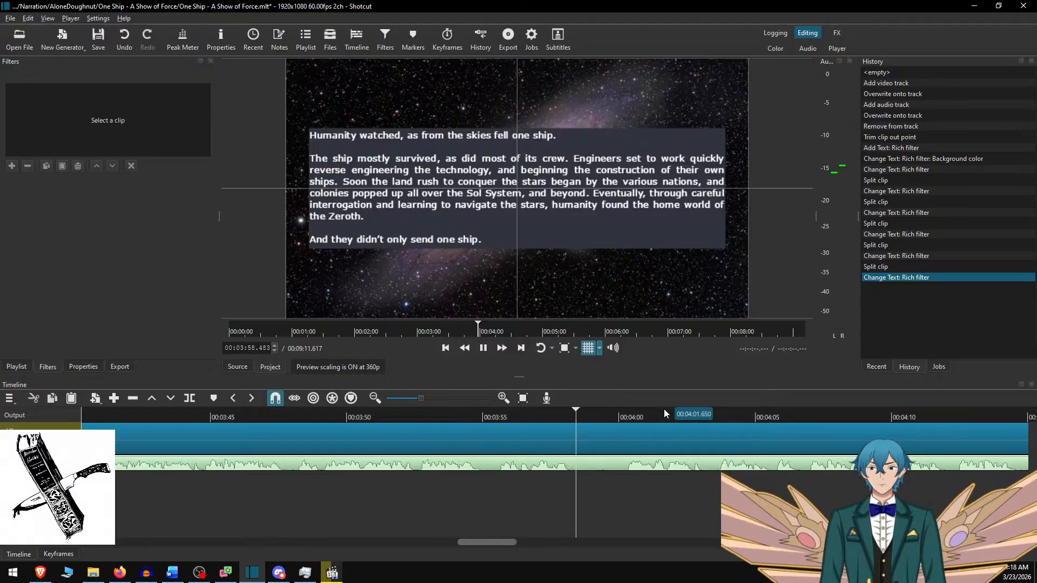
key("space")
key("s")
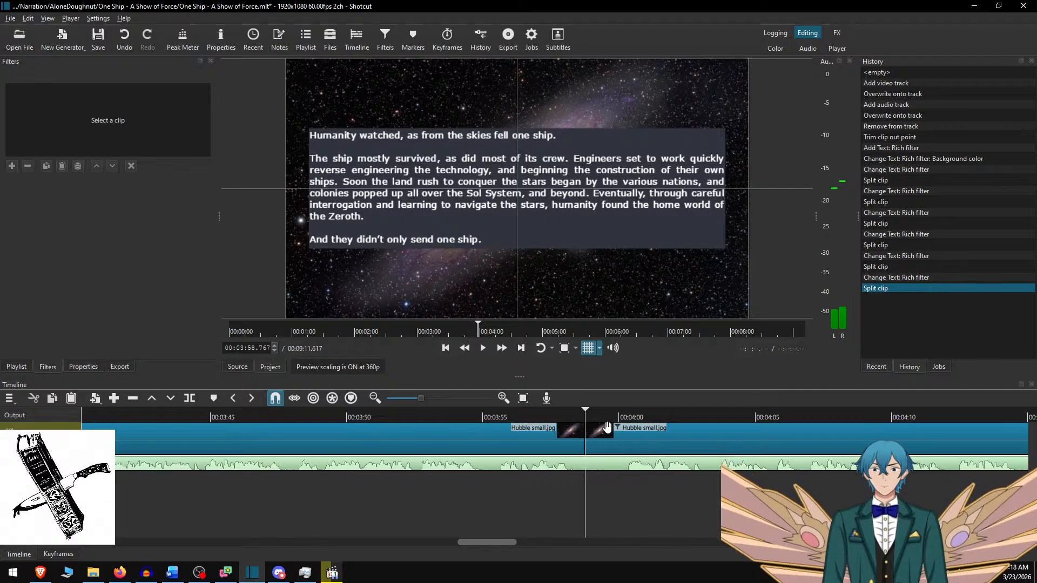
key("Down")
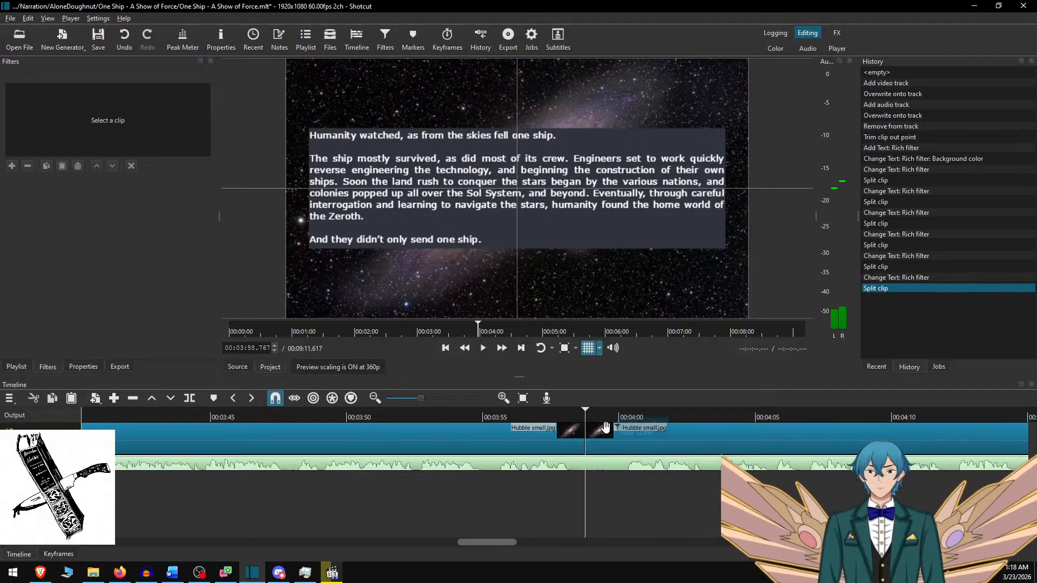
key("s")
- Play on briefly and split the narration audio and the galaxy clip again at 00:03:59.717
key("space")
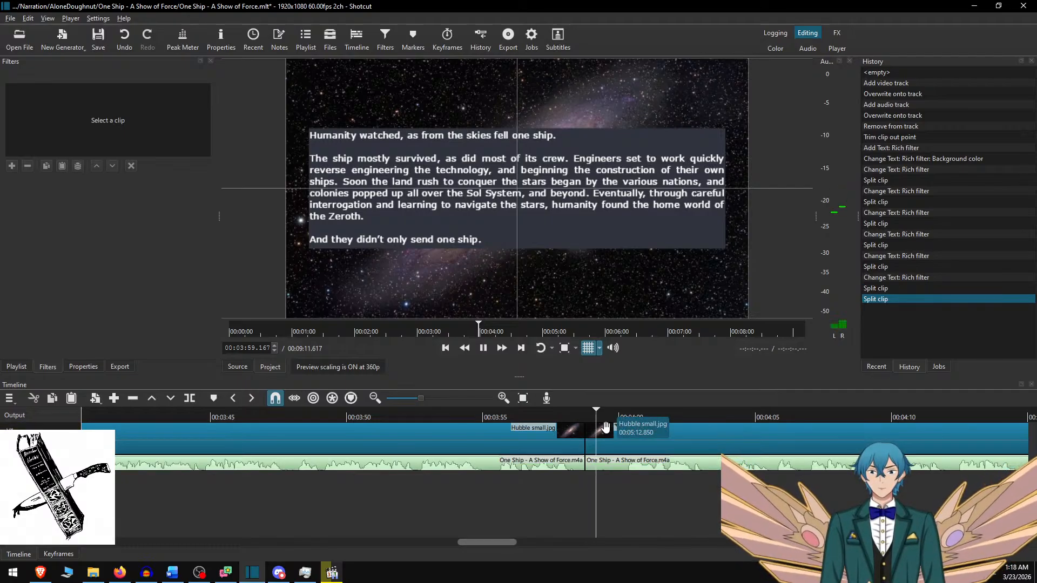
key("space")
key("space")
key("space")
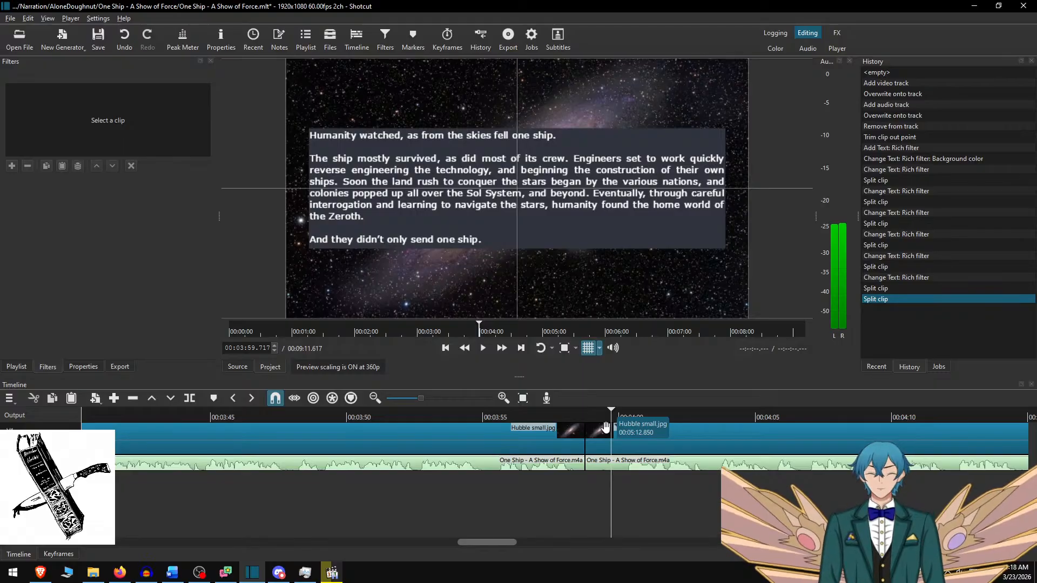
key("s")
key("Up")
key("s")
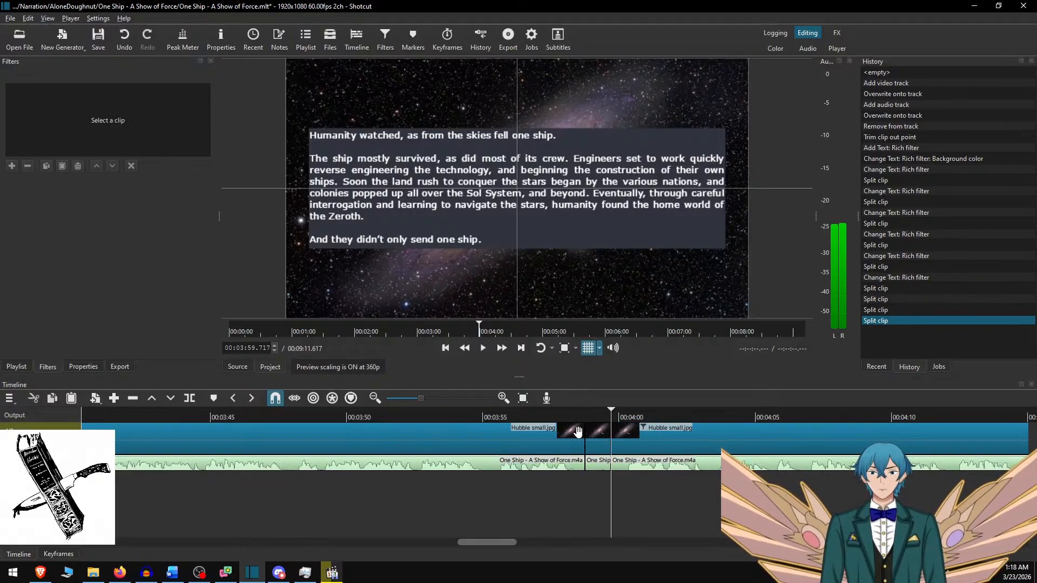
- Remove the short video and audio segments between the 00:03:58.767 and 00:03:59.717 splits, closing the gap
left_click(603, 441)
left_click(595, 465, "ctrl")
key("Delete")
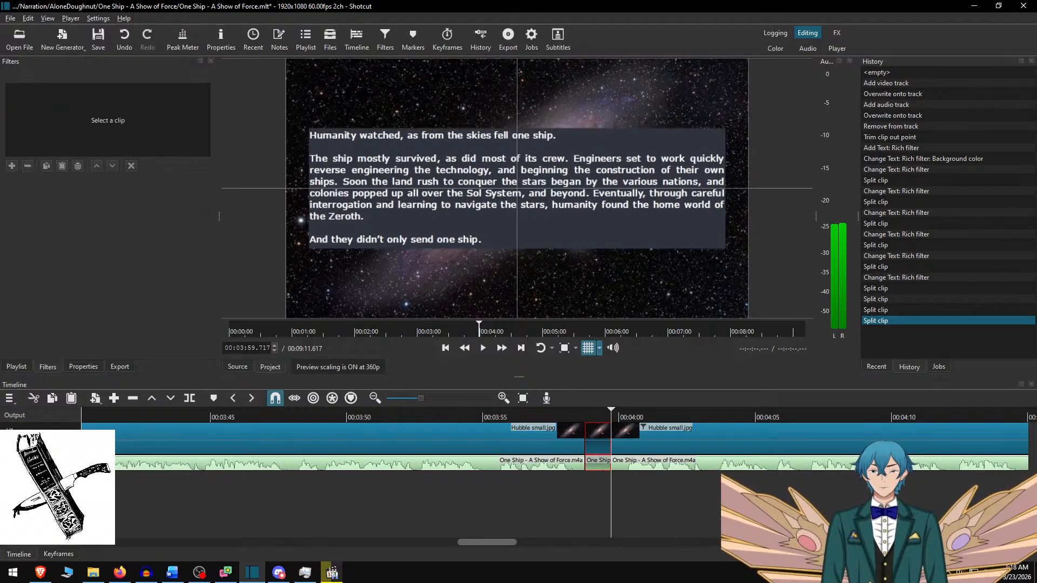
- Play the narration from 00:03:58.767 and split the galaxy clip at 00:04:02.483, where the spoken title ends
key("Up")
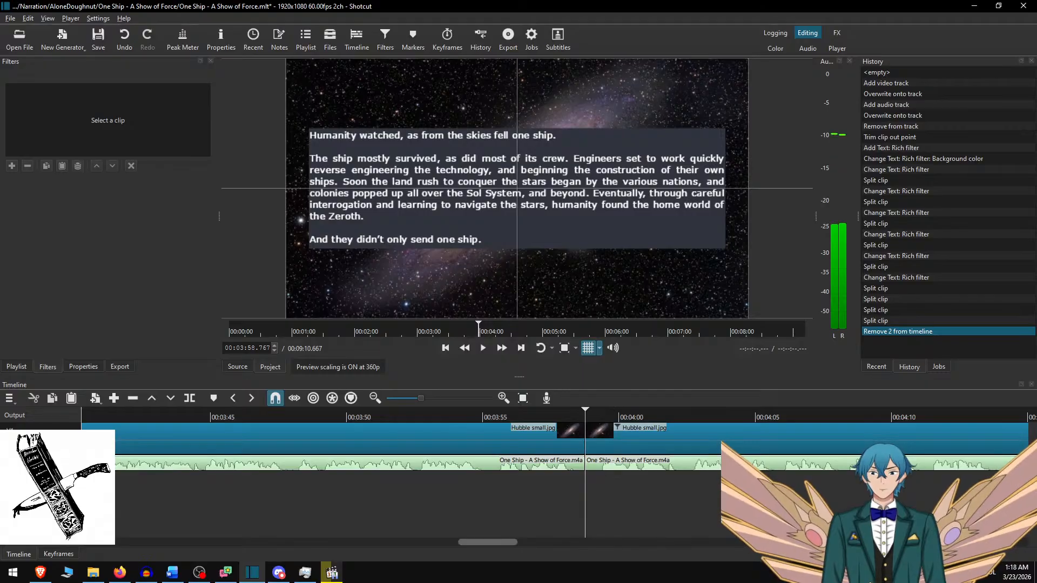
key("space")
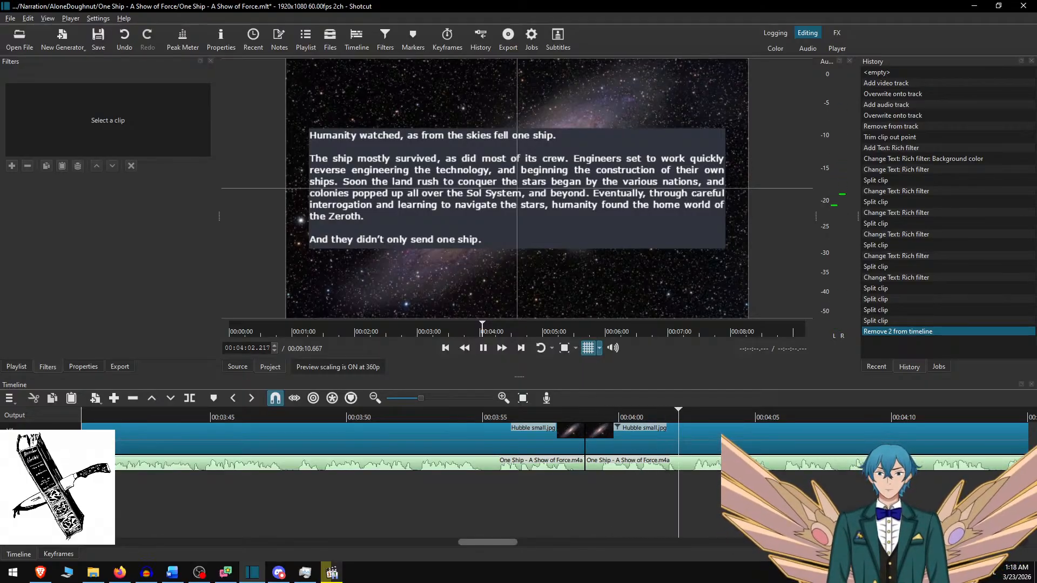
key("space")
key("s")
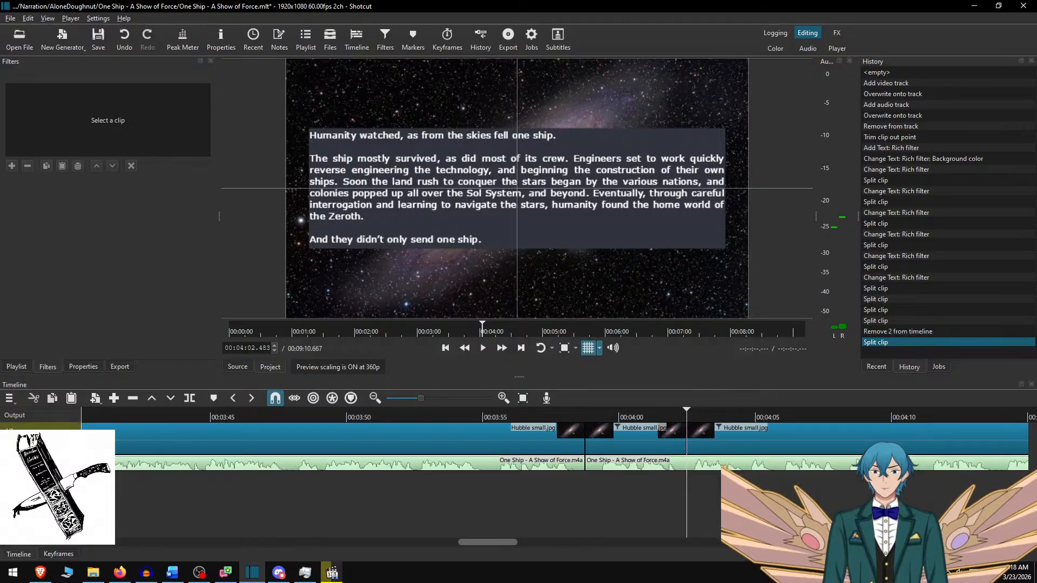
- Clear the passage from the galaxy clip between the 3:58 and 4:02 splits and set its text size to 100
left_click(624, 429)
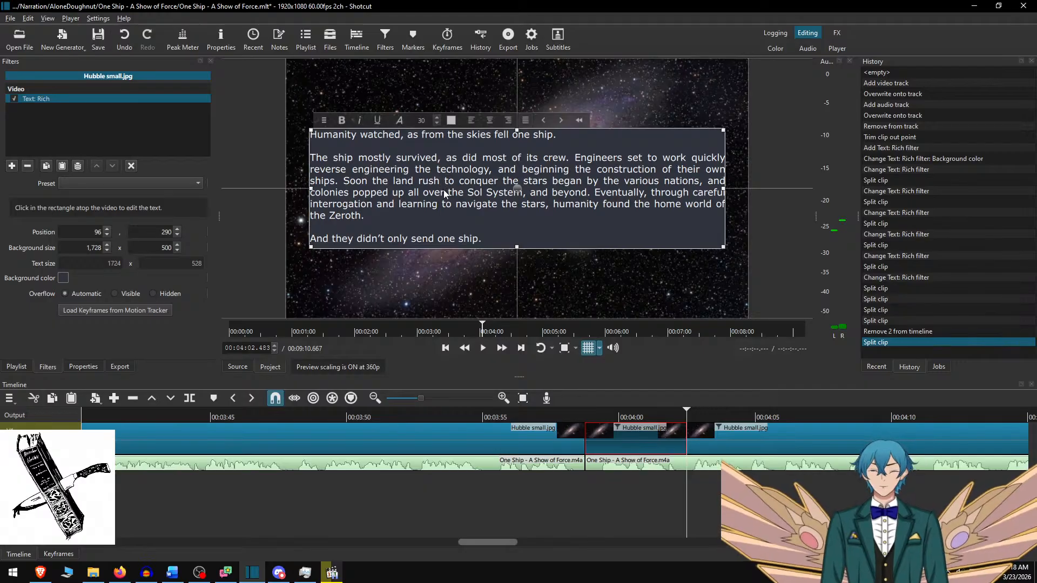
key("ctrl+a")
type("dh")
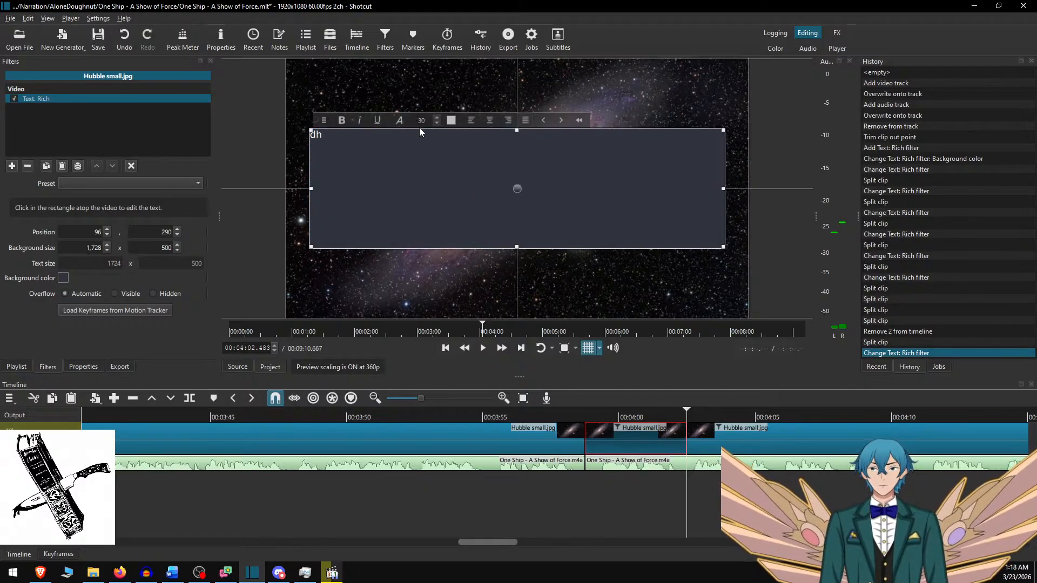
key("ctrl+a")
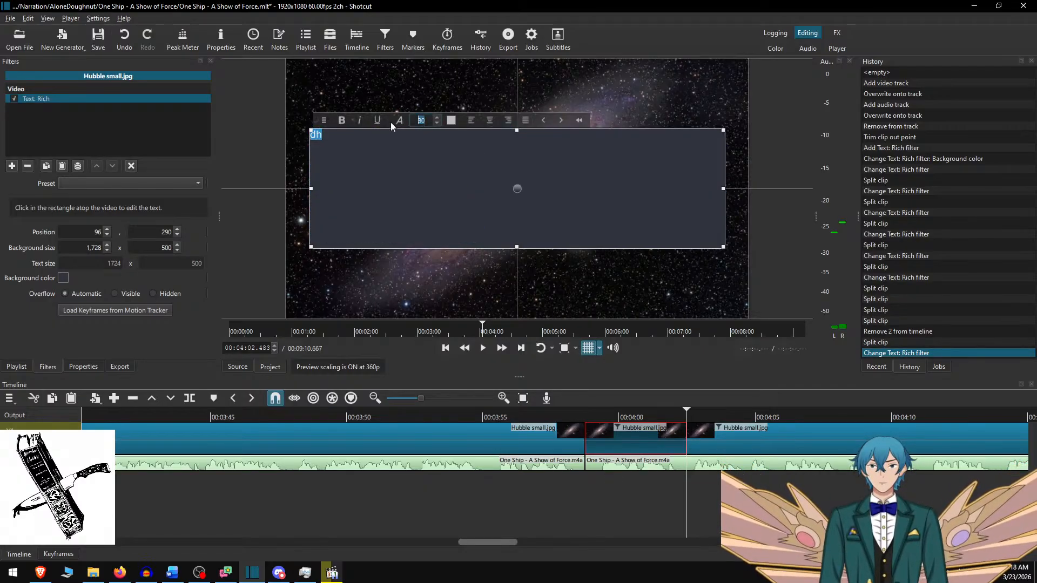
type("100")
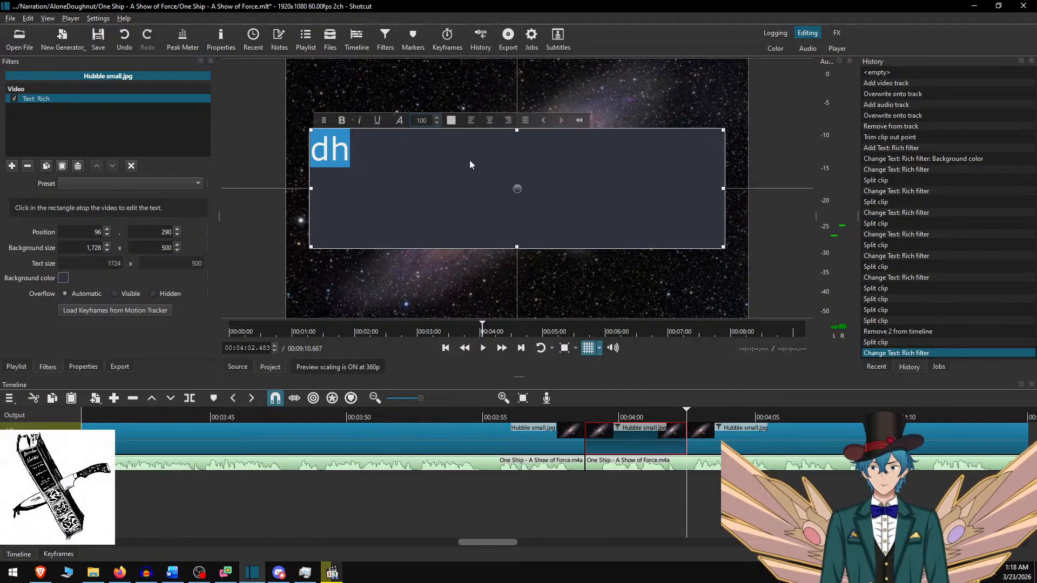
- Enter the title "A Show of Force" in the text box, with "by" and the author's pen name on the second line
left_click(439, 163)
key("ctrl+a")
type("A")
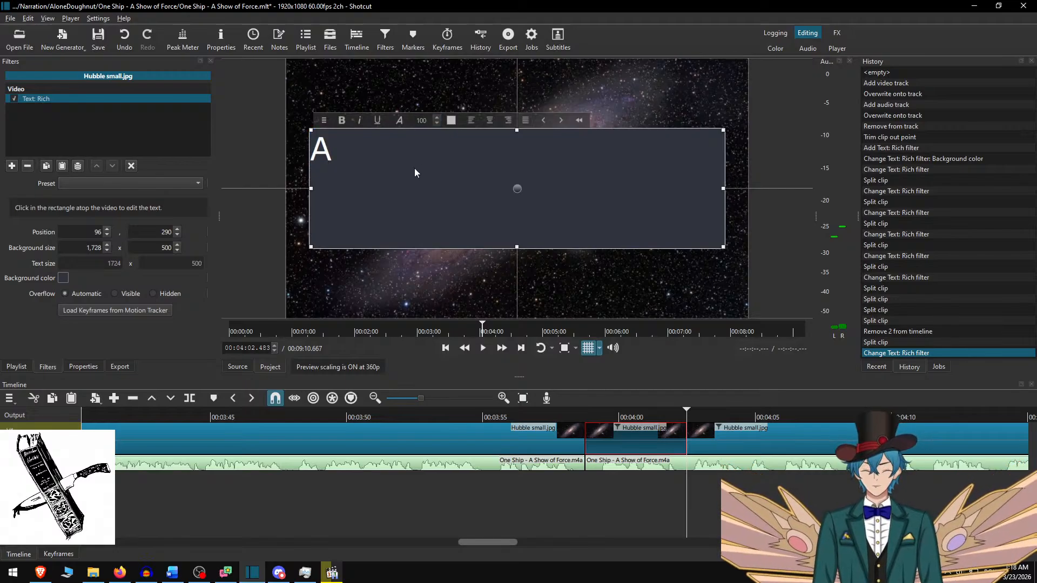
type(" Show of Force")
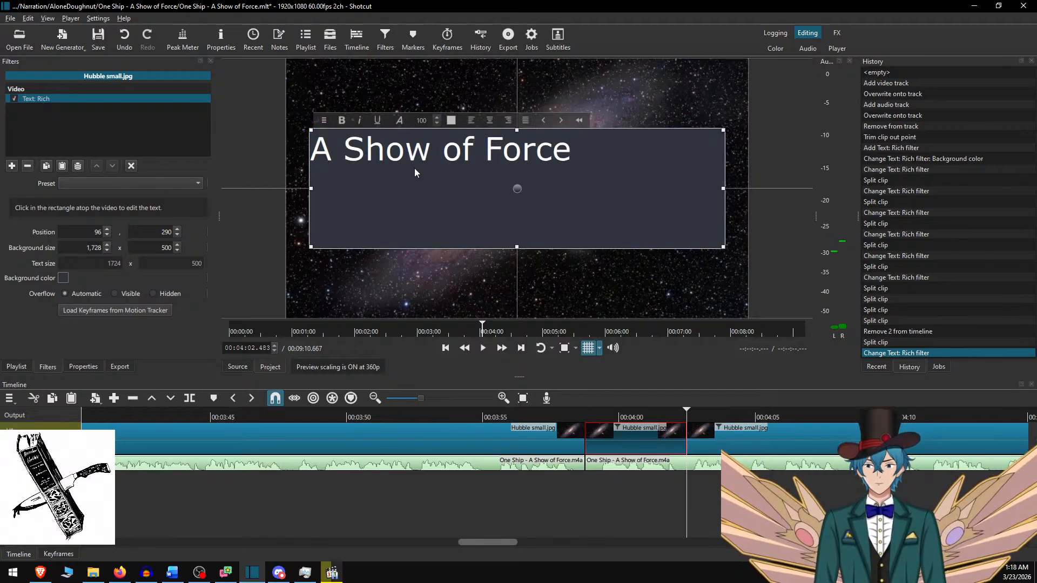
key("Return")
type("by")
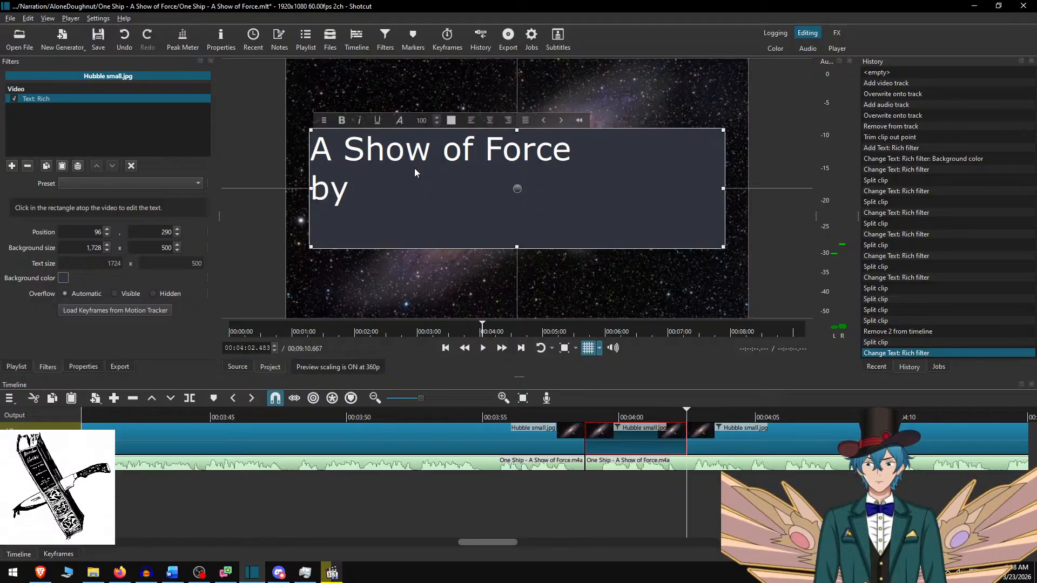
type(" AloneDou")
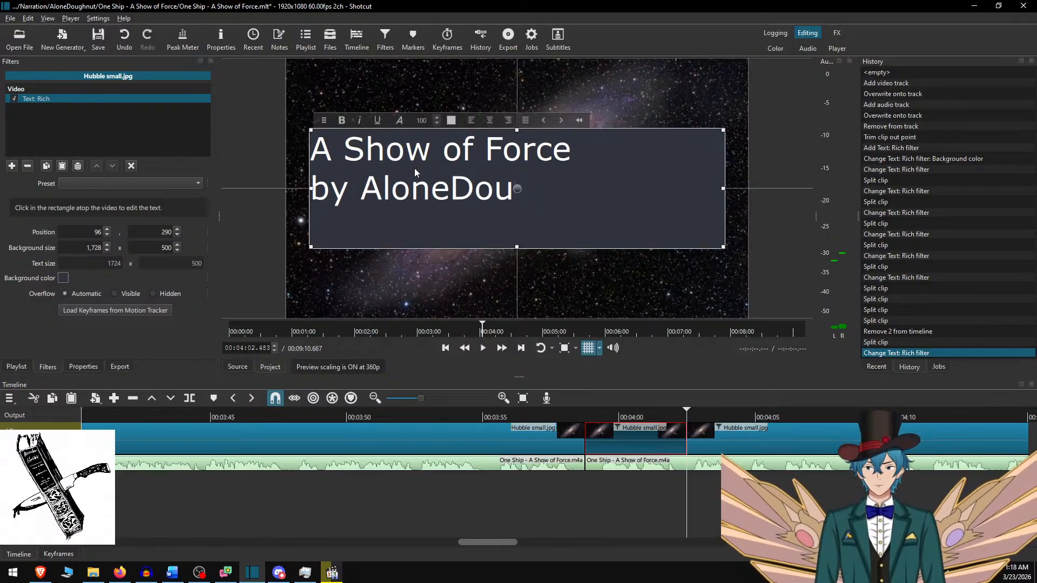
type("ghnut")
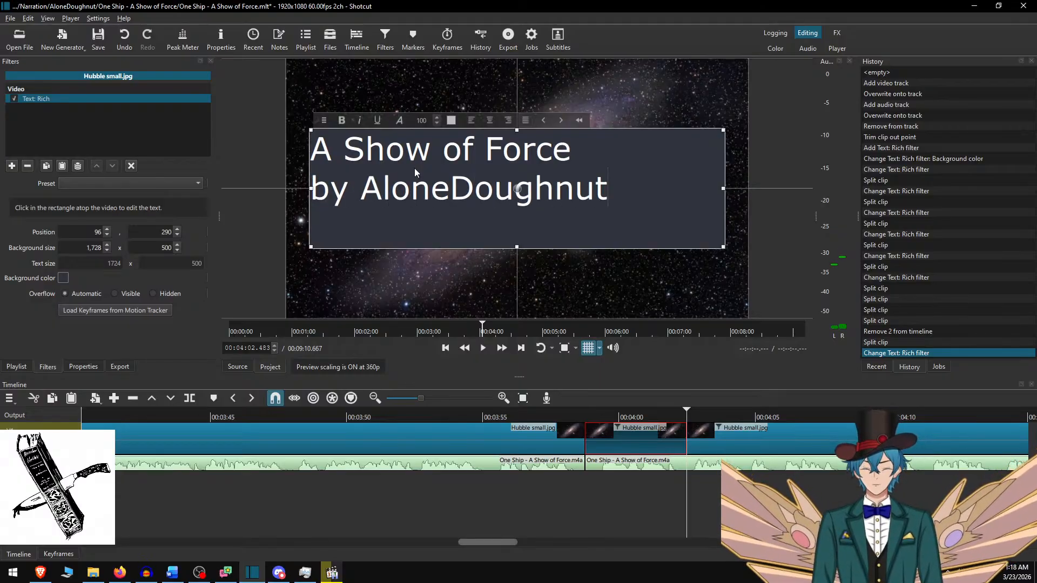
- Centre-align the title text, shrink its box to about 1278 x 341 and centre the box in the frame
key("ctrl+a")
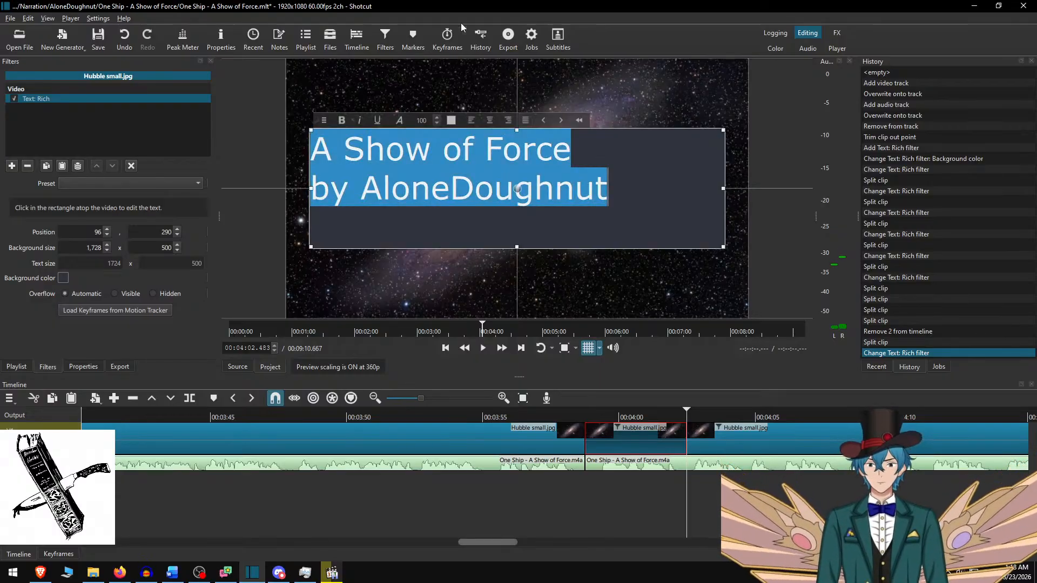
left_click(490, 120)
left_click_drag(723, 247, 615, 207)
left_click(421, 149)
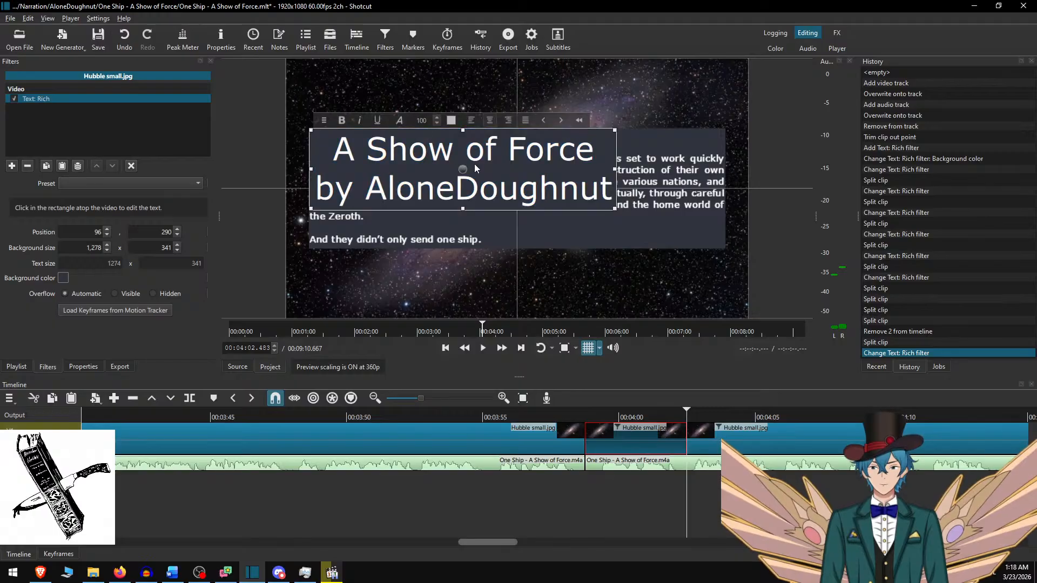
left_click_drag(473, 179, 525, 198)
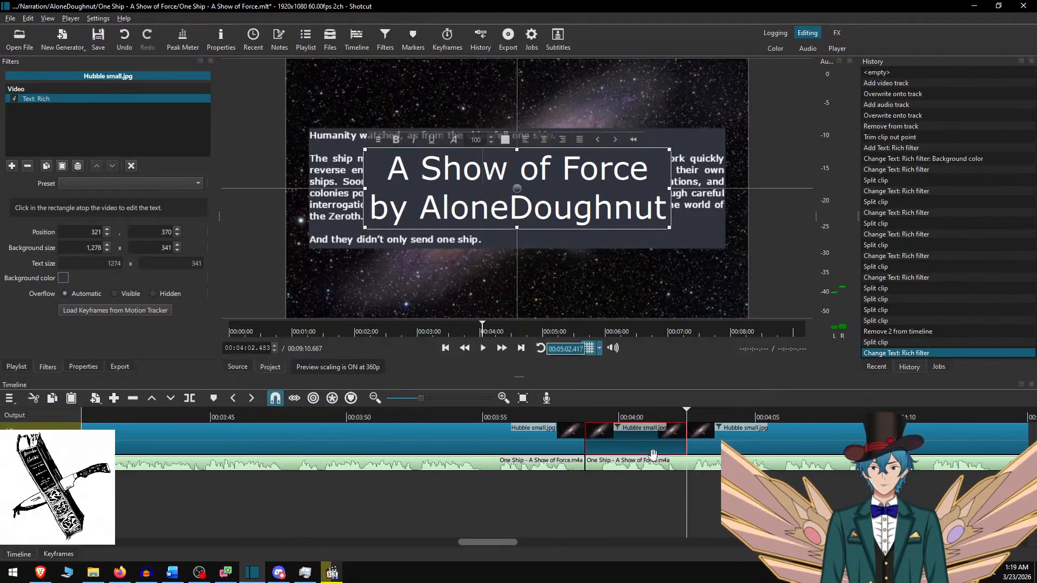
- Play through the title card from just before the 3:58 split, pause past it and select the galaxy clip after the 4:02 split
left_click(706, 496)
left_click(562, 414)
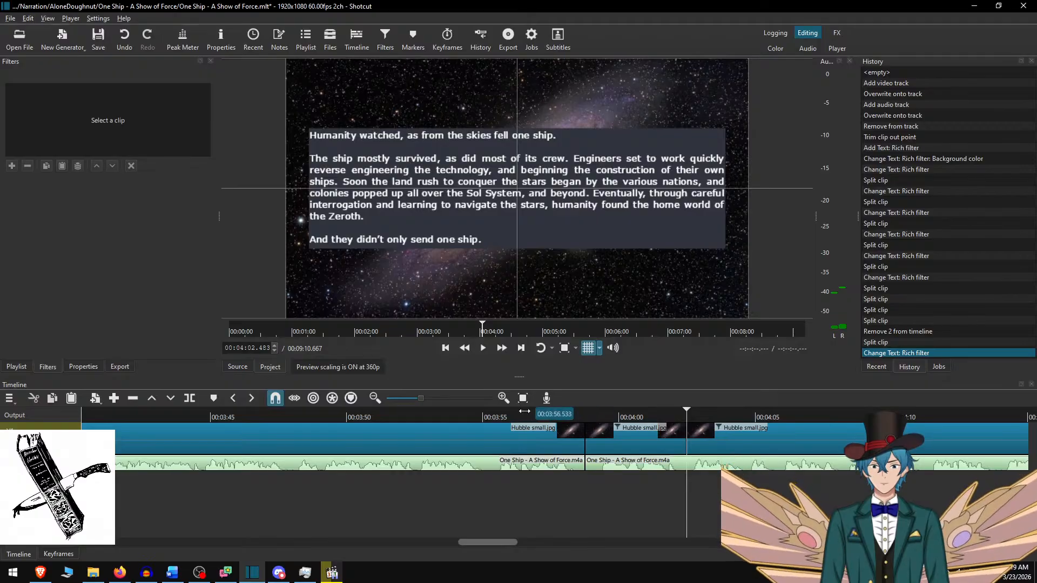
key("space")
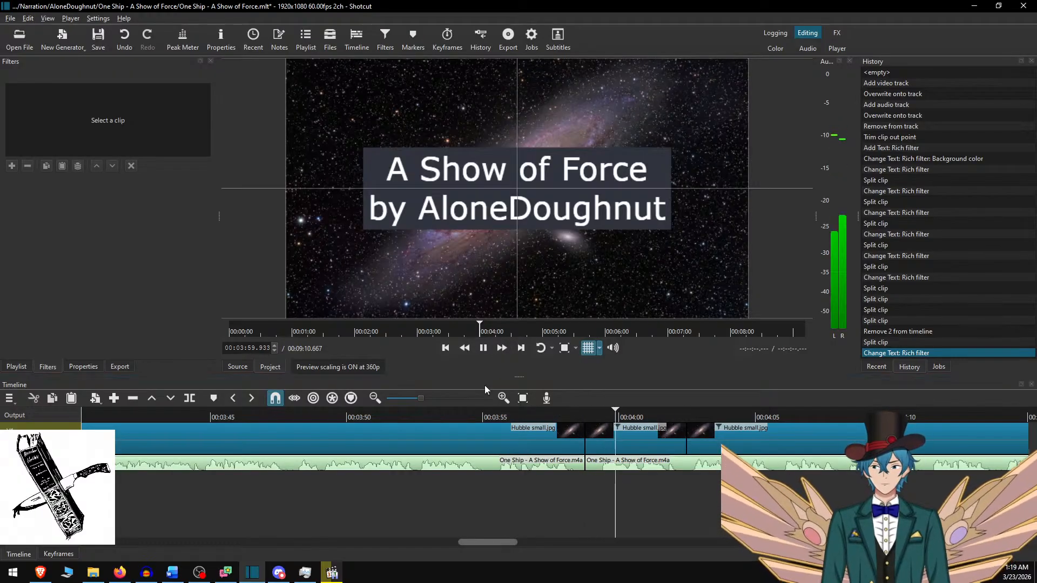
scroll(615, 482, "down", 6)
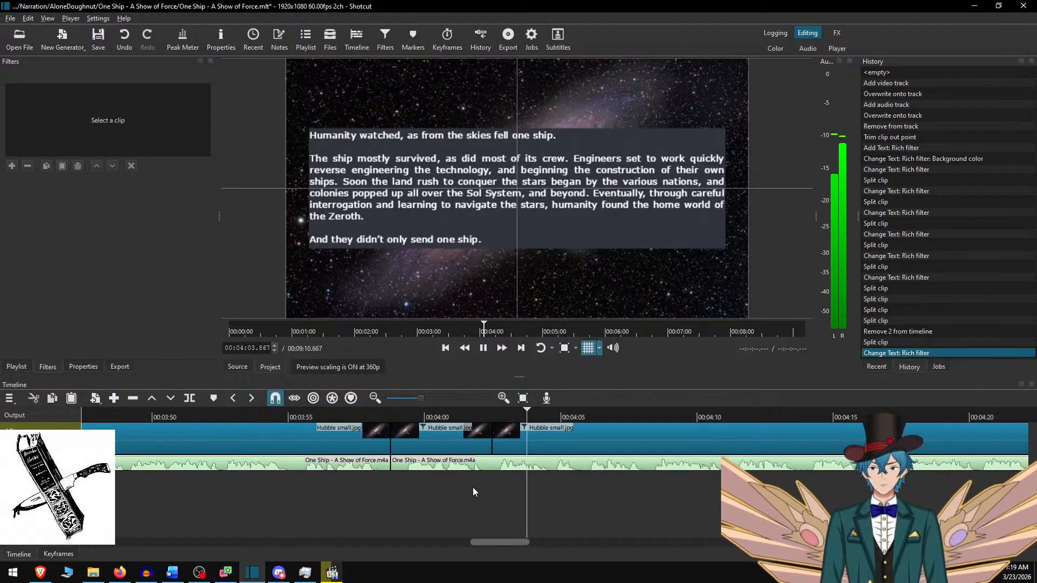
left_click(532, 453)
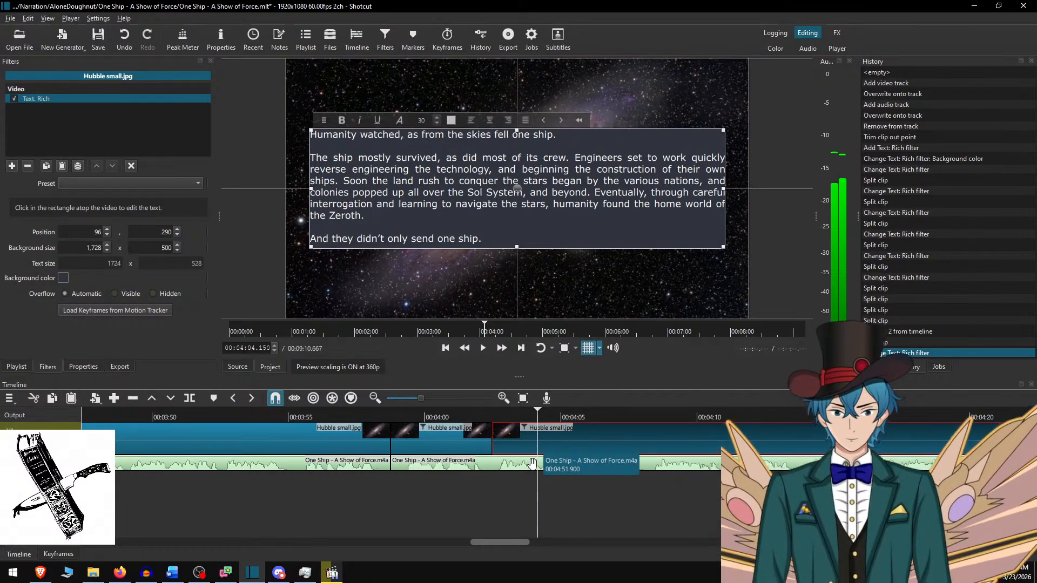
- In the Word document, delete the already used "Humanity watched" passage and the dashed separator line below it
key("alt+Tab")
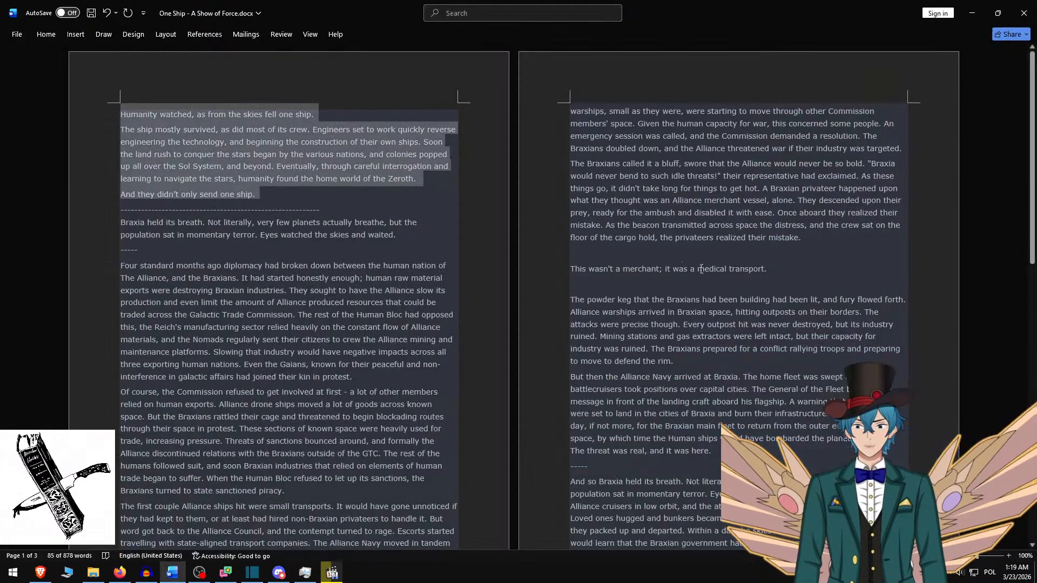
key("Delete")
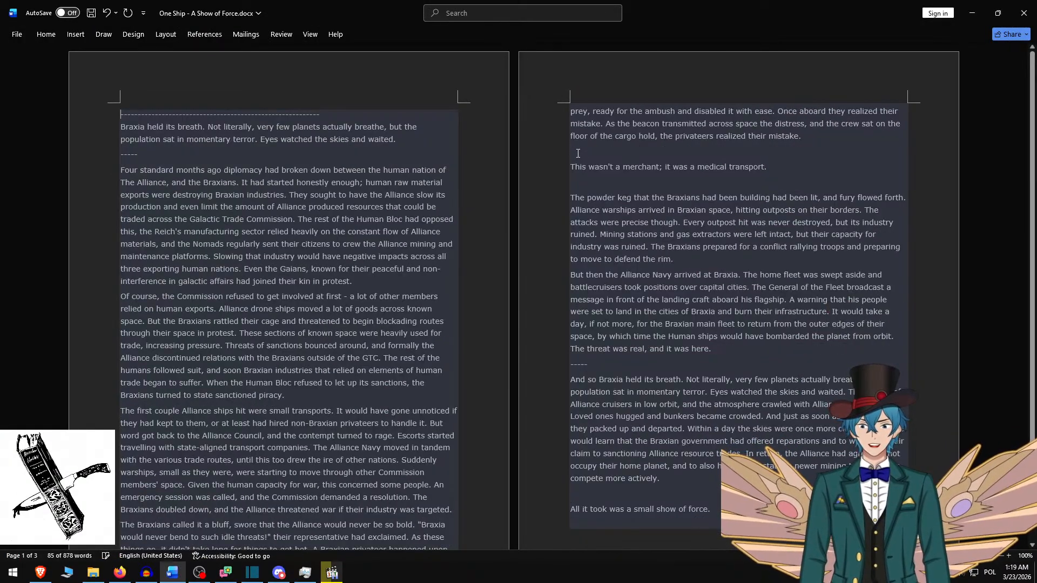
key("ctrl+Delete")
key("Delete")
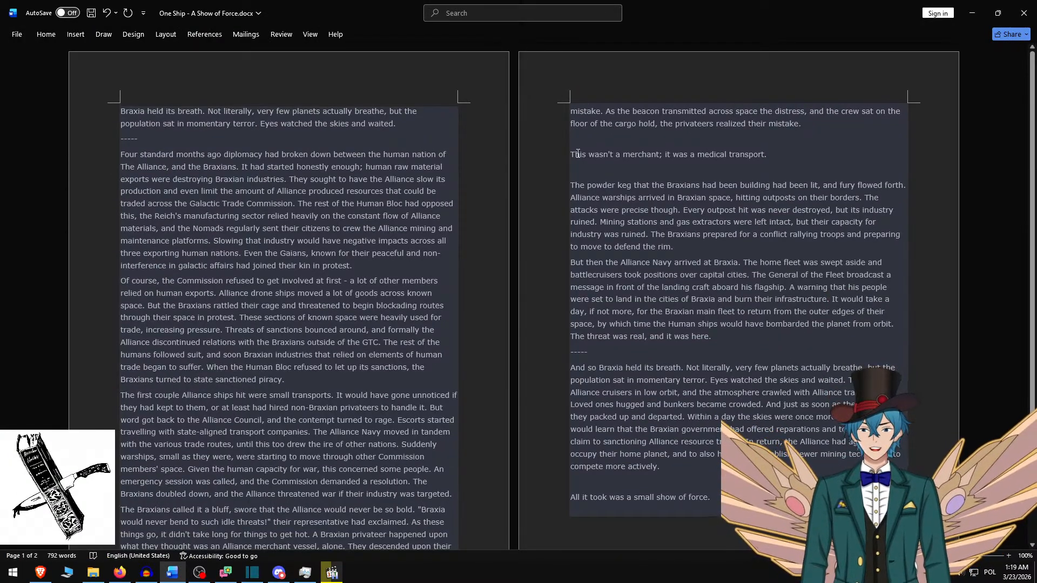
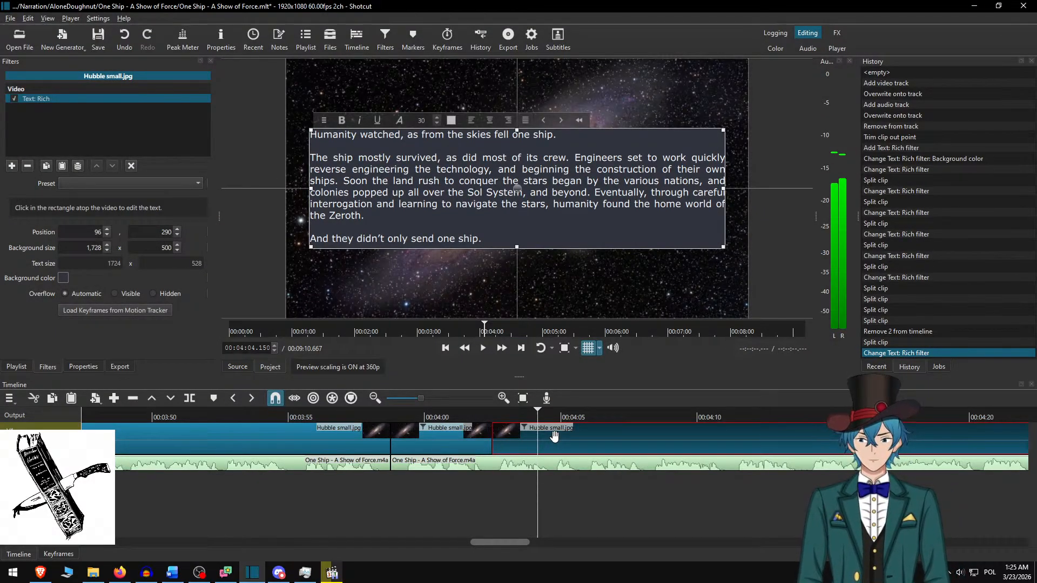
- Replace the text on the clip after the 4:02 split with the Word passage from "Braxia held its breath" through "joined their kin in protest."
key("alt+Tab")
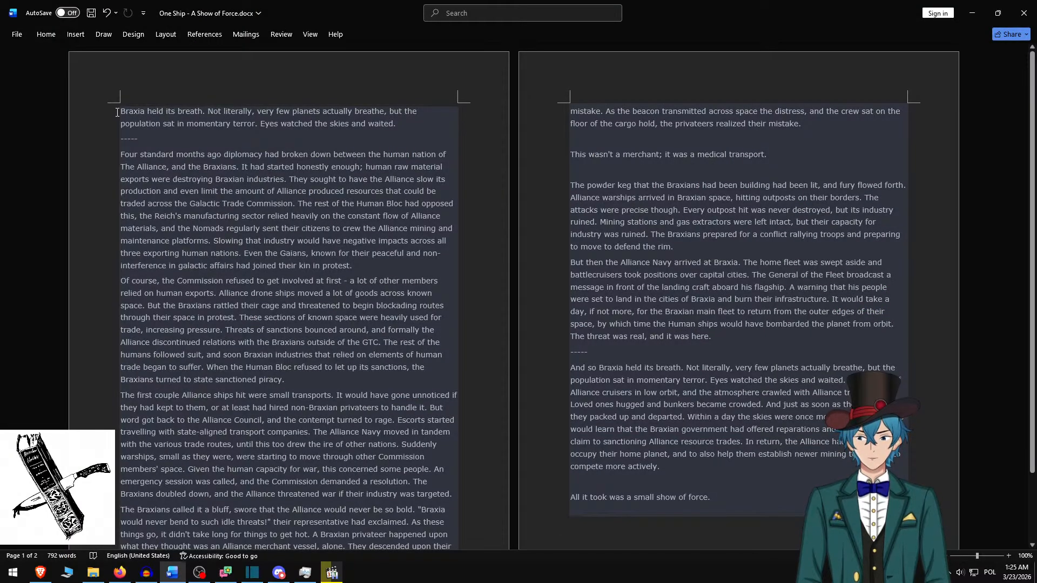
left_click(371, 267, "shift")
key("ctrl+c")
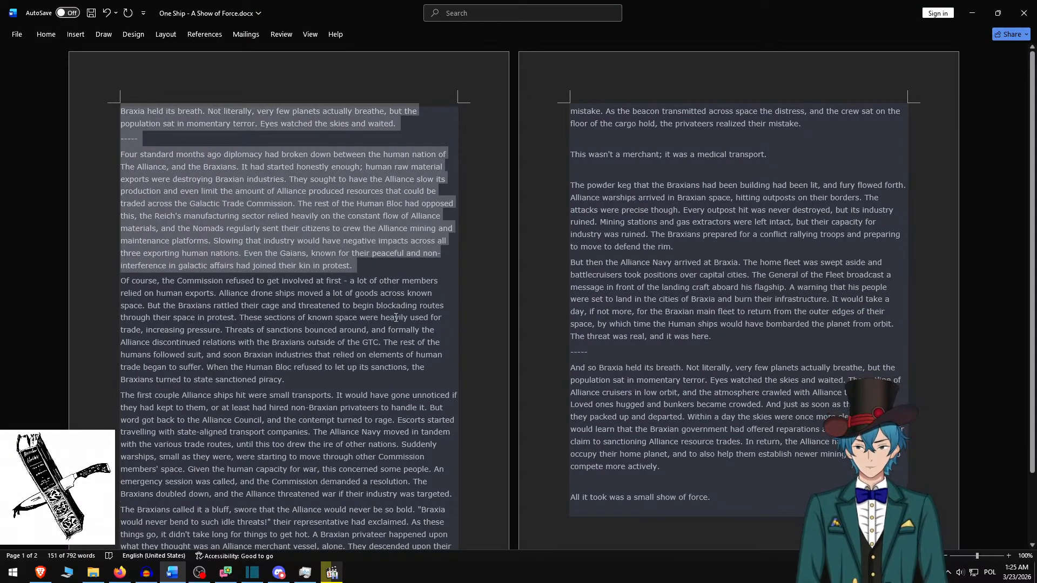
key("alt+Tab")
key("ctrl+a")
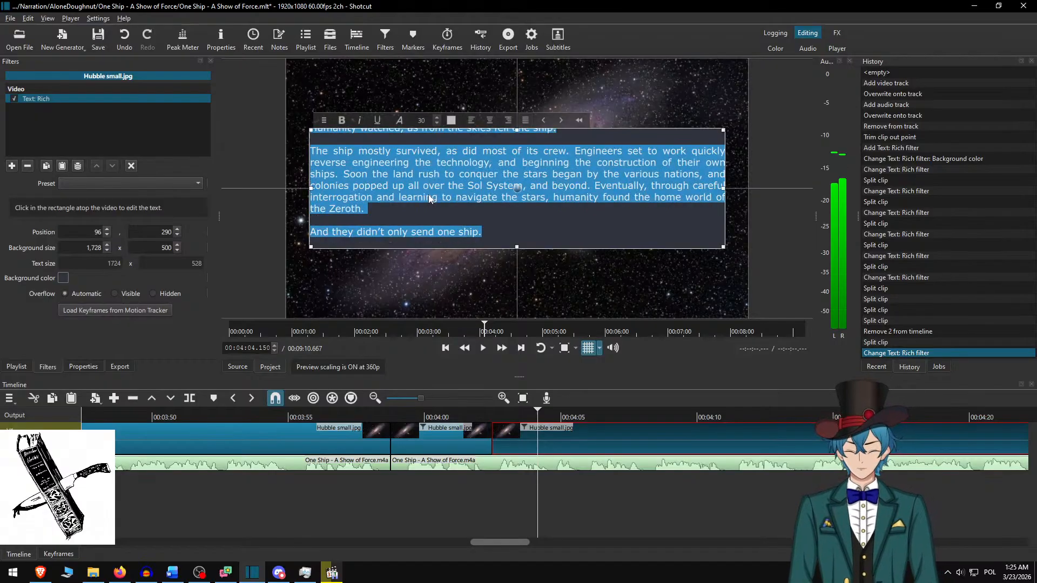
key("ctrl+v")
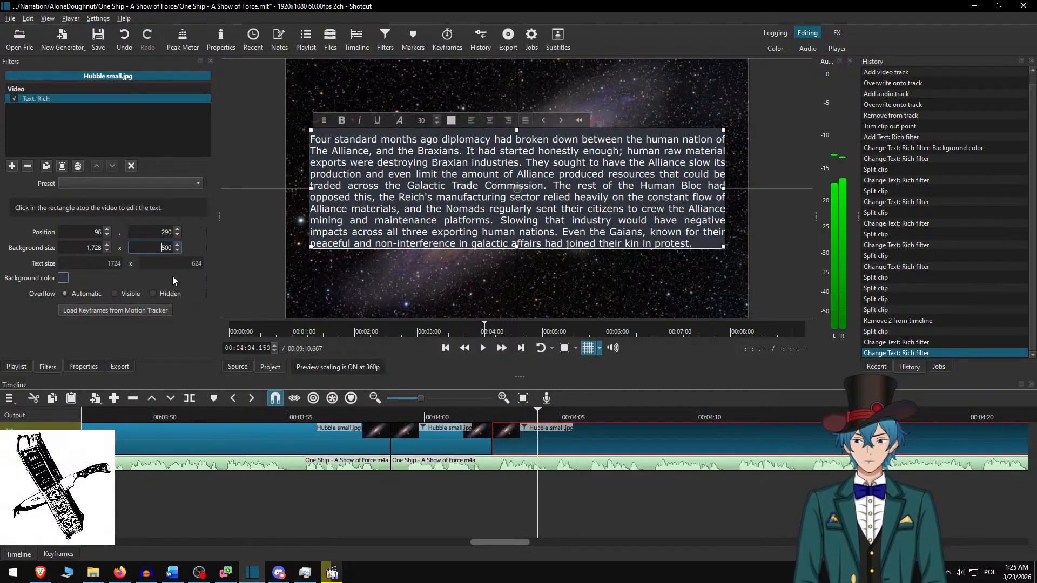
- Set the text box height to 700, add a blank line after the dashes and centre the box in the frame
type("7")
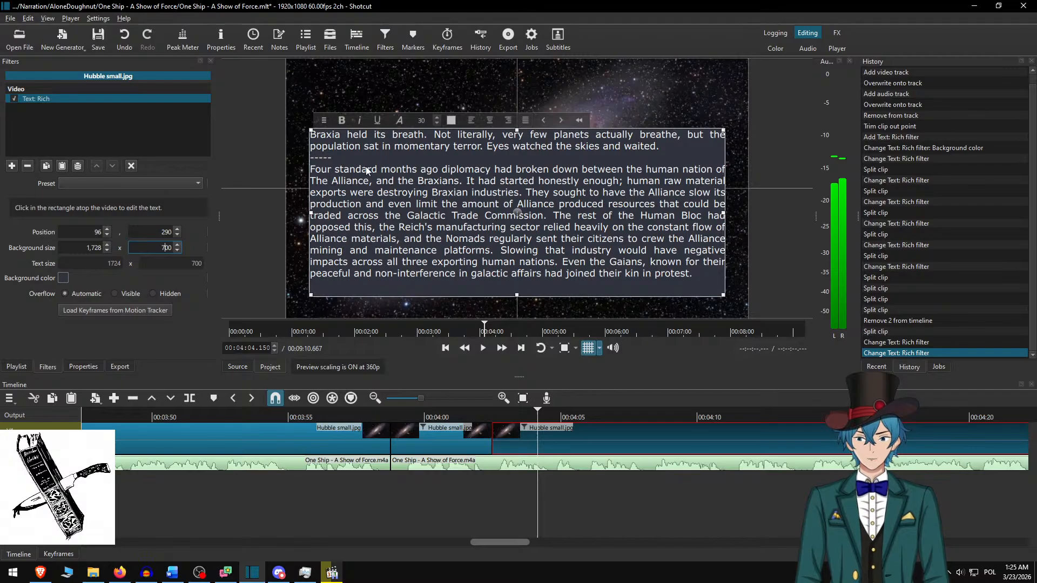
key("Return")
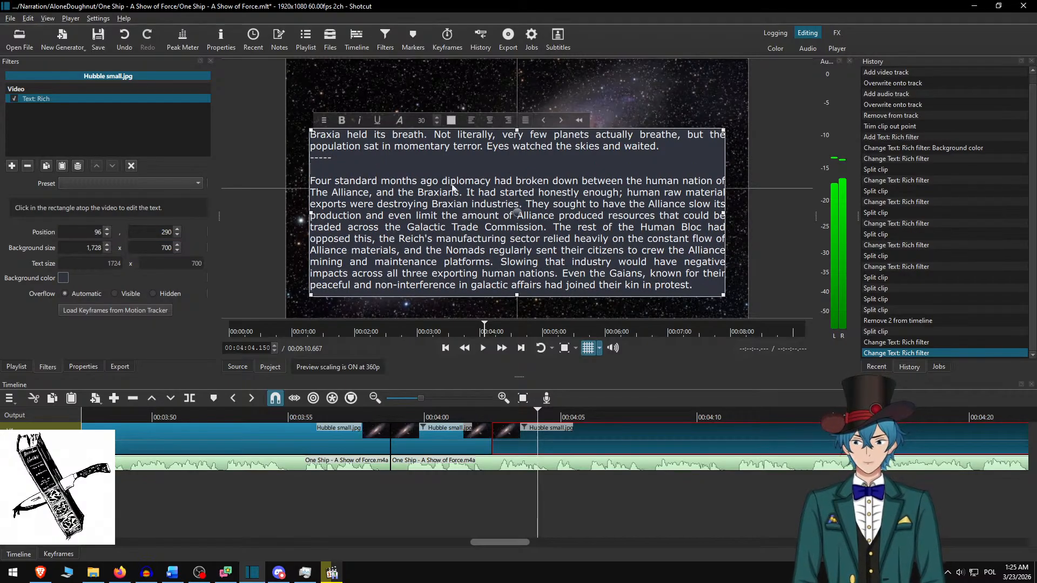
left_click_drag(515, 213, 517, 188)
left_click(566, 427)
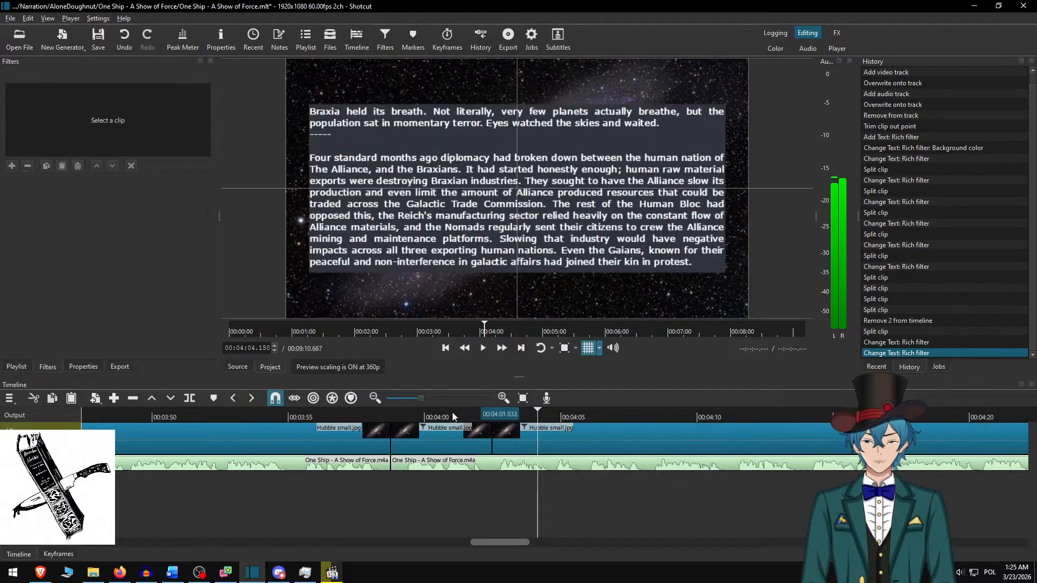
- Play the narration from before the 4:02 split at fast speed and split the galaxy clip at about 4:59
left_click(418, 416)
left_click(502, 348)
left_click(502, 348)
left_click(502, 349)
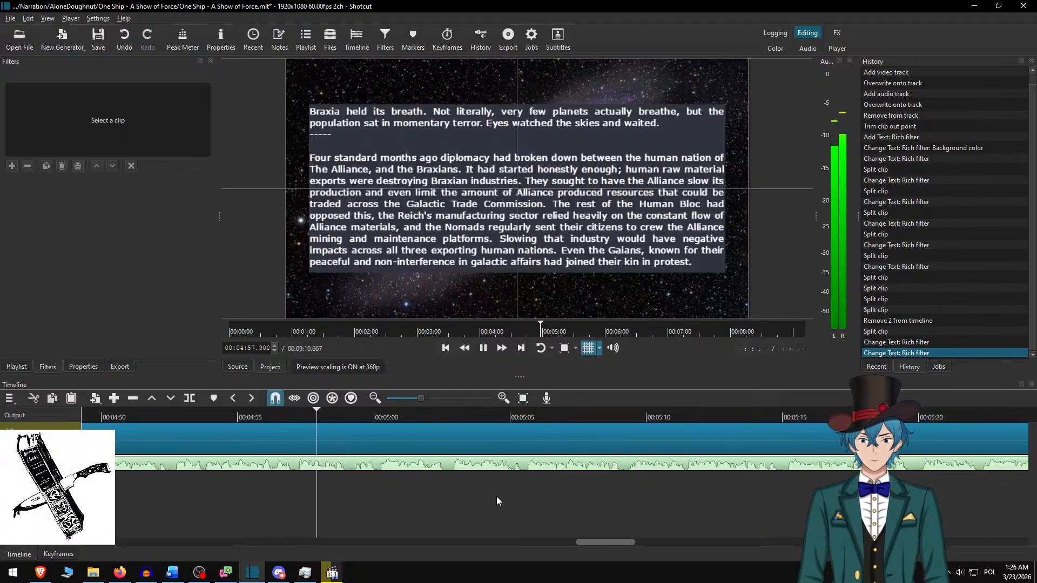
key("space")
key("s")
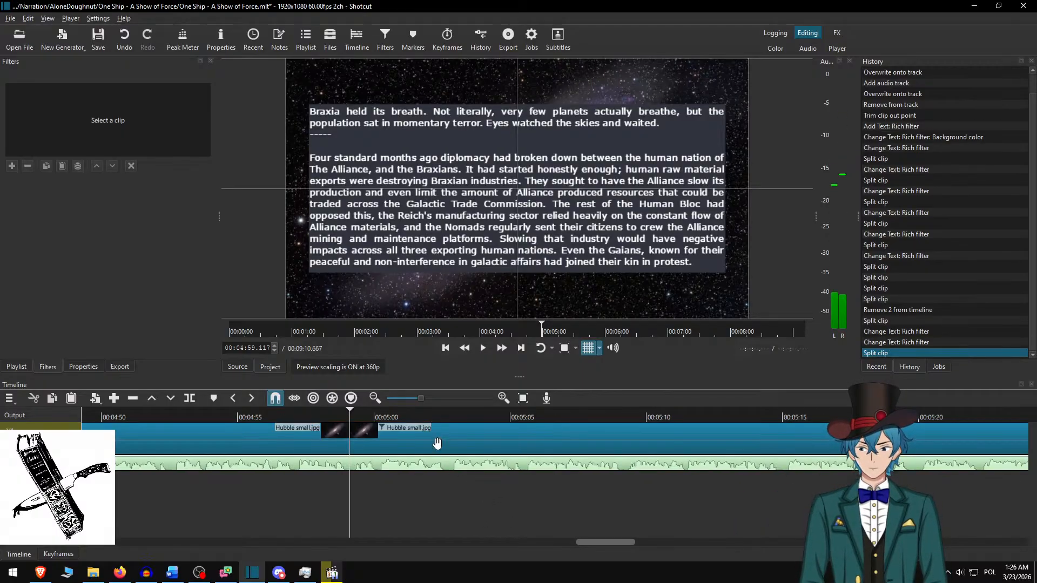
- Select the clip after the 4:59 split, then in Word delete the used Braxia passage and copy the "Of course, the Commission refused" paragraph
left_click(430, 436)
key("alt+Tab")
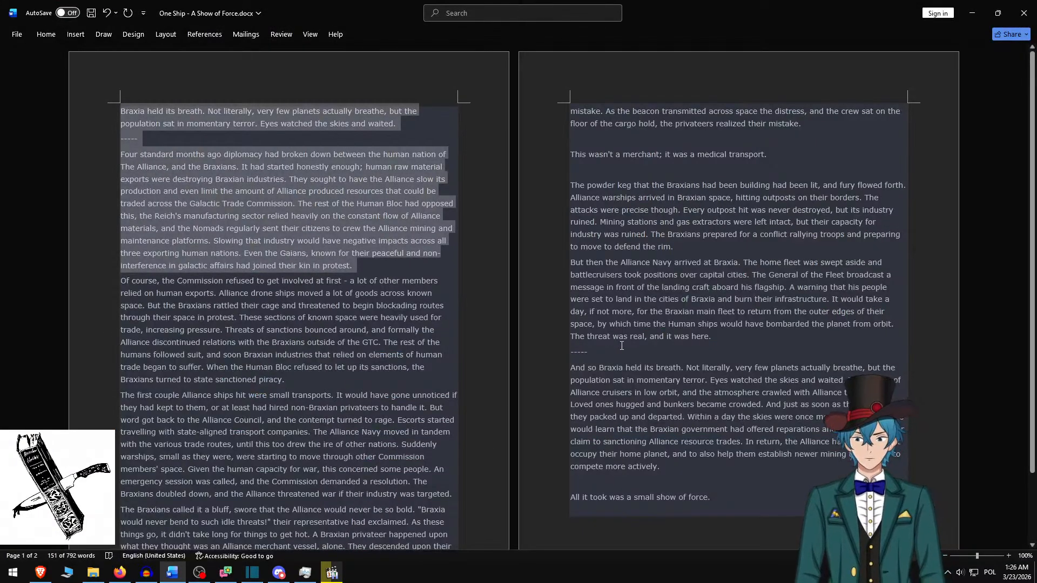
key("BackSpace")
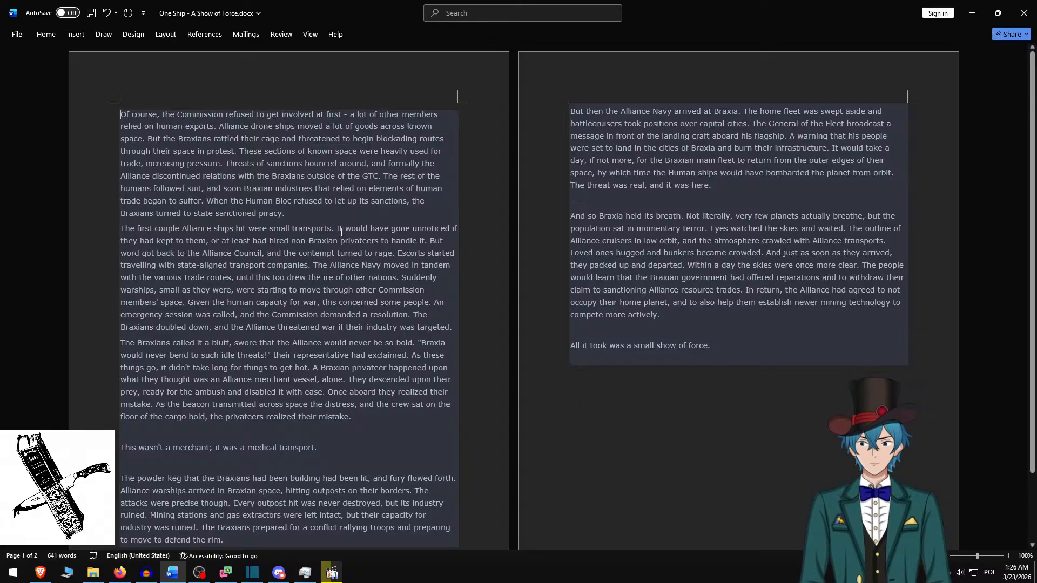
left_click(306, 213, "shift")
key("ctrl+c")
- Back in Shotcut, replace all text on the clip after the 4:59 split with the copied "Of course, the Commission refused" paragraph
key("alt+Tab")
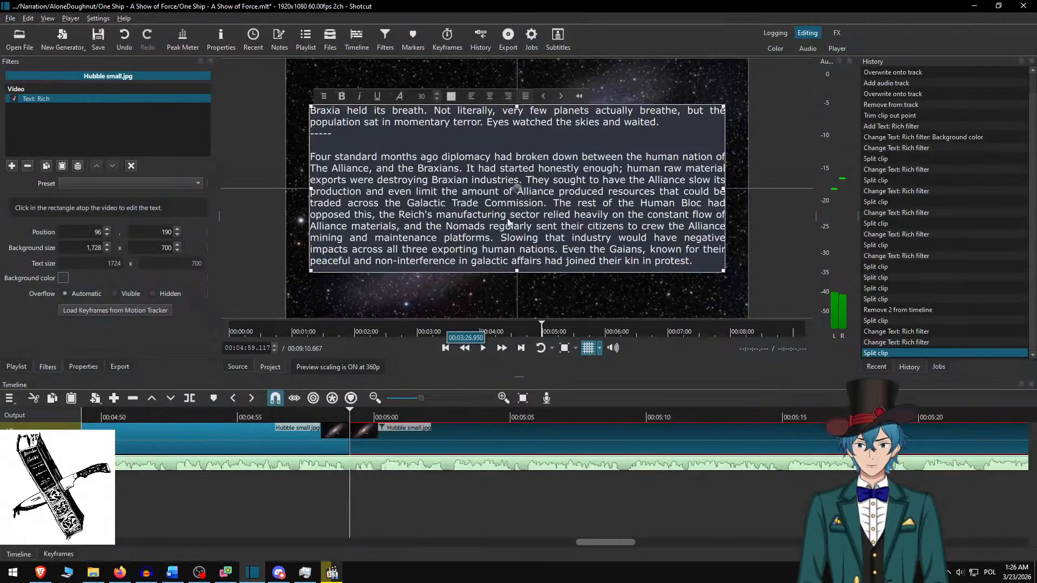
left_click(507, 196)
key("ctrl+a")
key("ctrl+v")
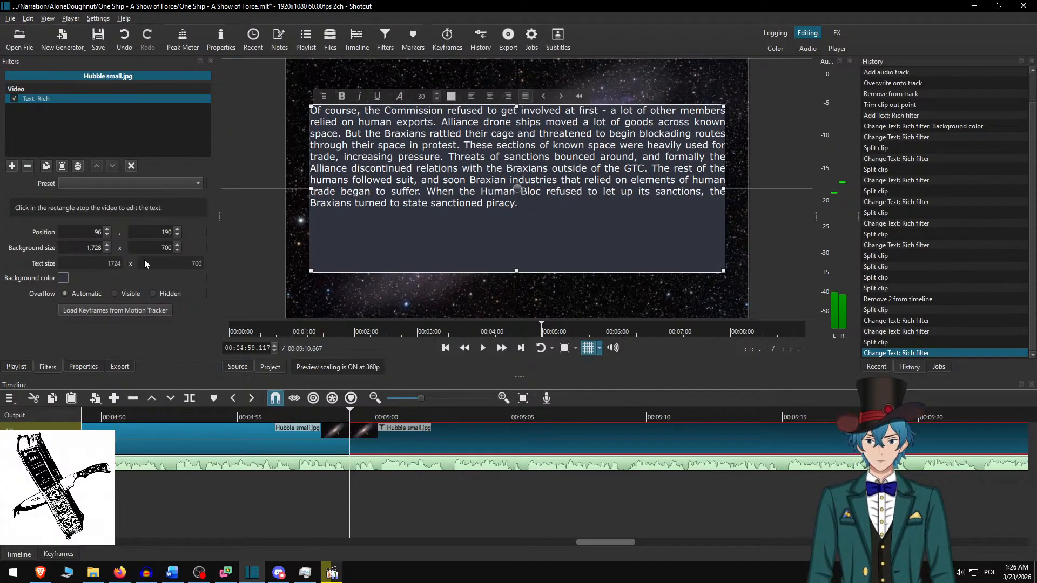
- Reduce the text box height to 450 and centre the box vertically in the frame
key("Delete")
type("5")
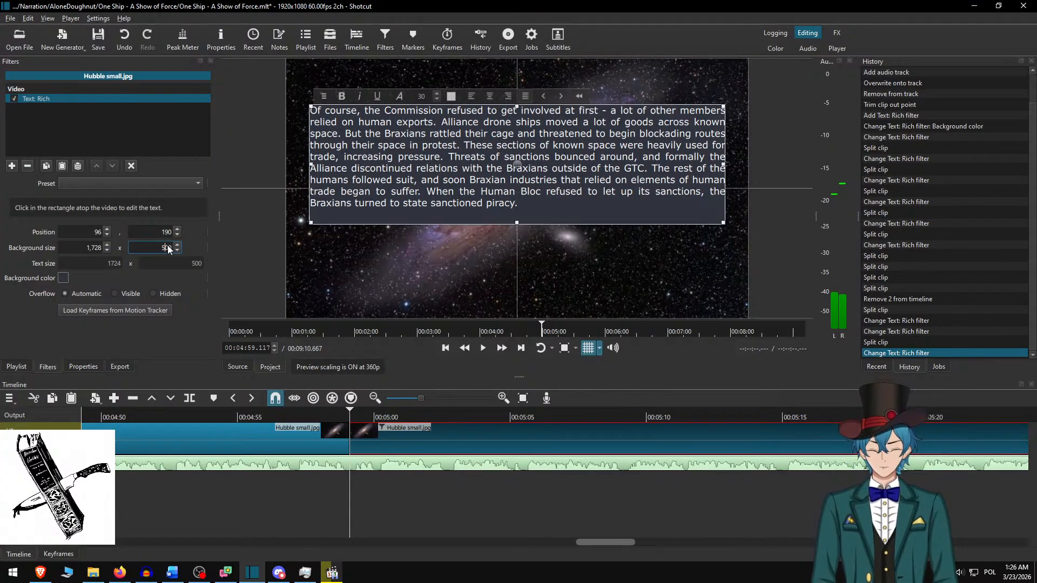
key("Delete")
key("Delete")
type("45")
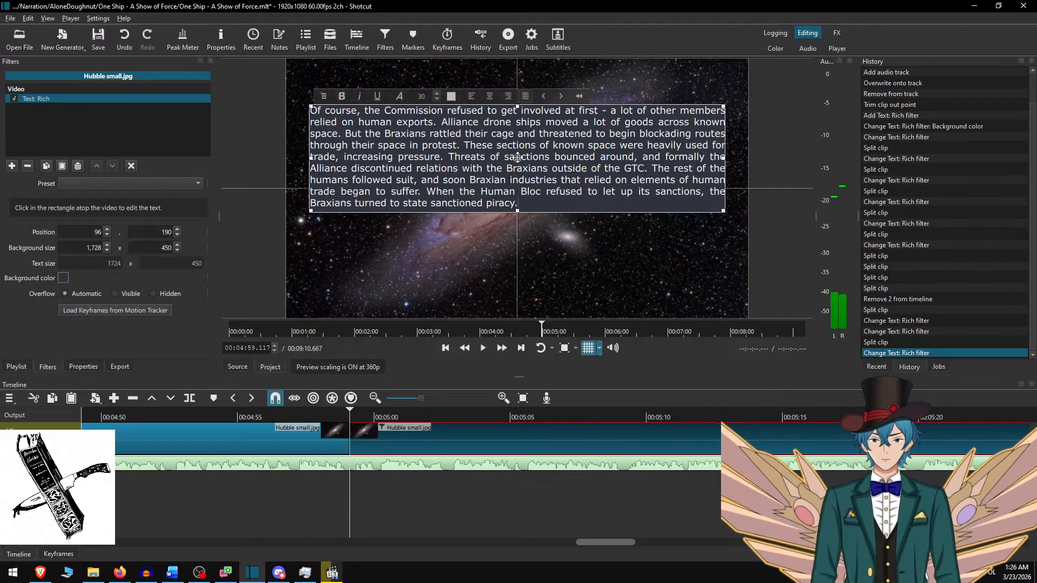
left_click_drag(517, 157, 517, 188)
left_click(315, 425)
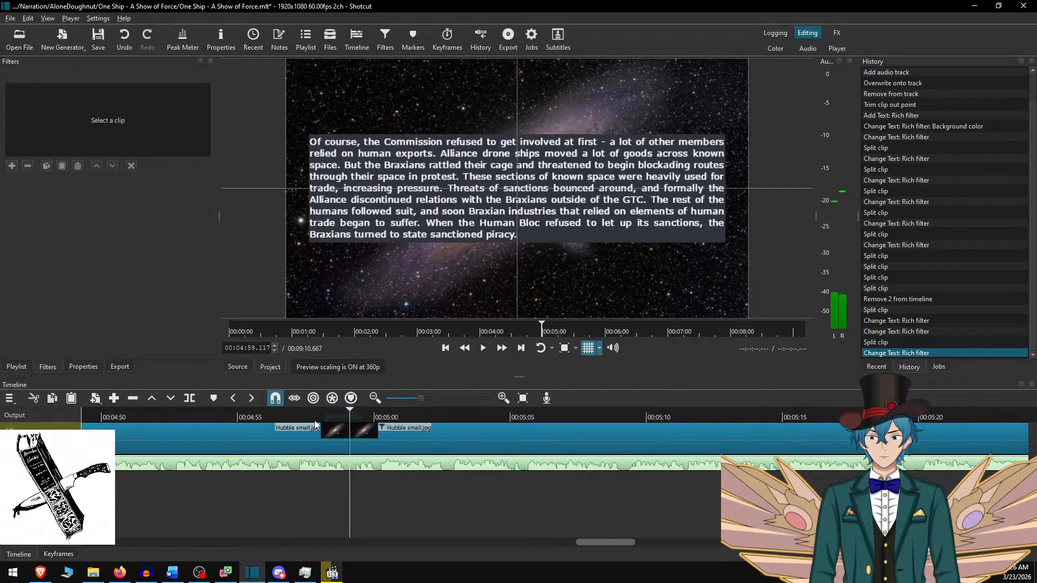
- Play the narration from before the 4:59 split at fast speed and split the galaxy clip at about 5:40
left_click(294, 416)
key("space")
left_click(502, 347)
left_click(502, 347)
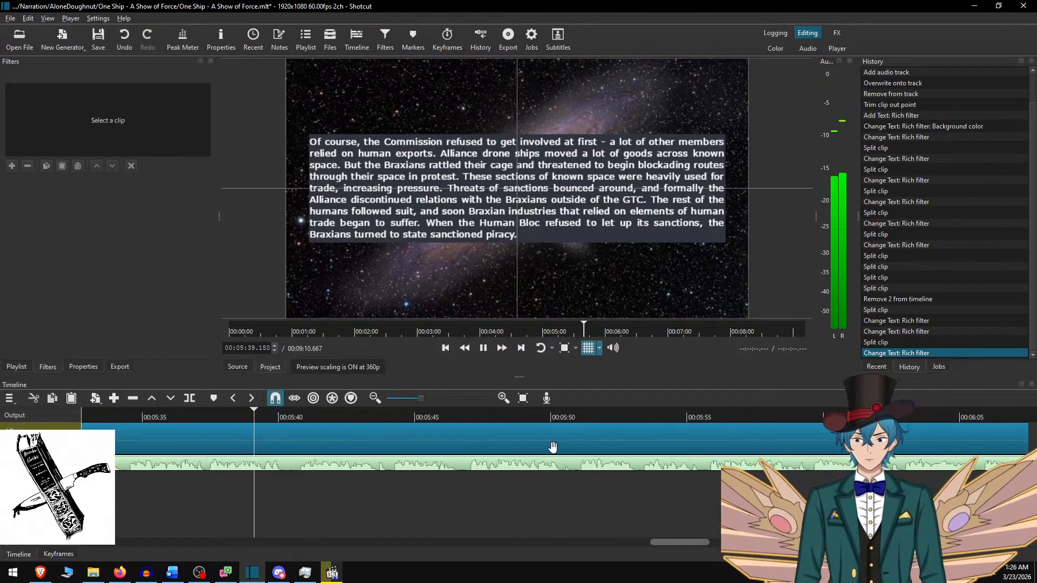
key("space")
key("s")
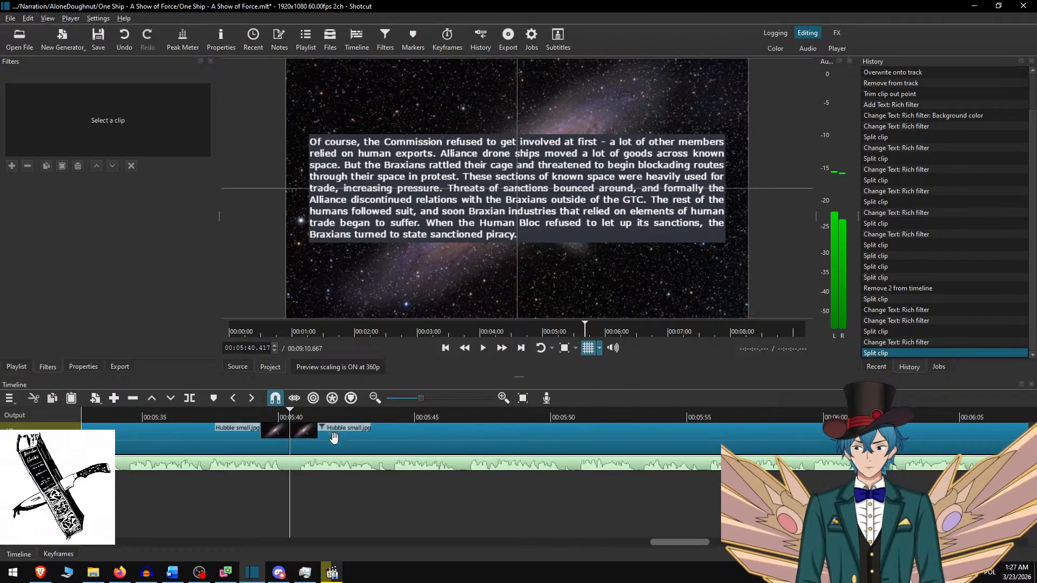
- Select the clip after the 5:40 split, then in Word delete the used Commission paragraph and copy the one starting "The first couple Alliance ships"
left_click(331, 434)
key("alt+Tab")
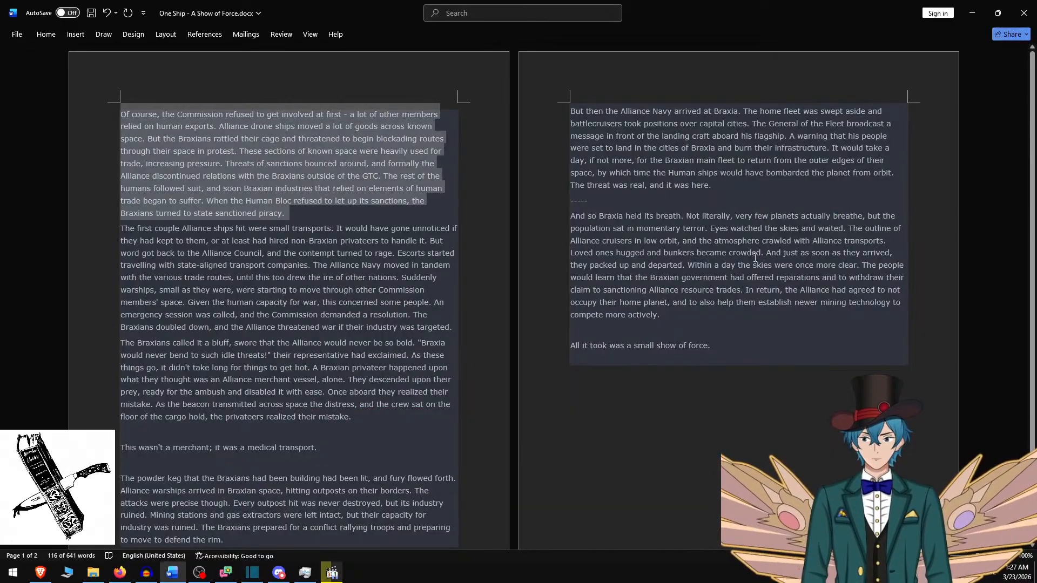
key("Delete")
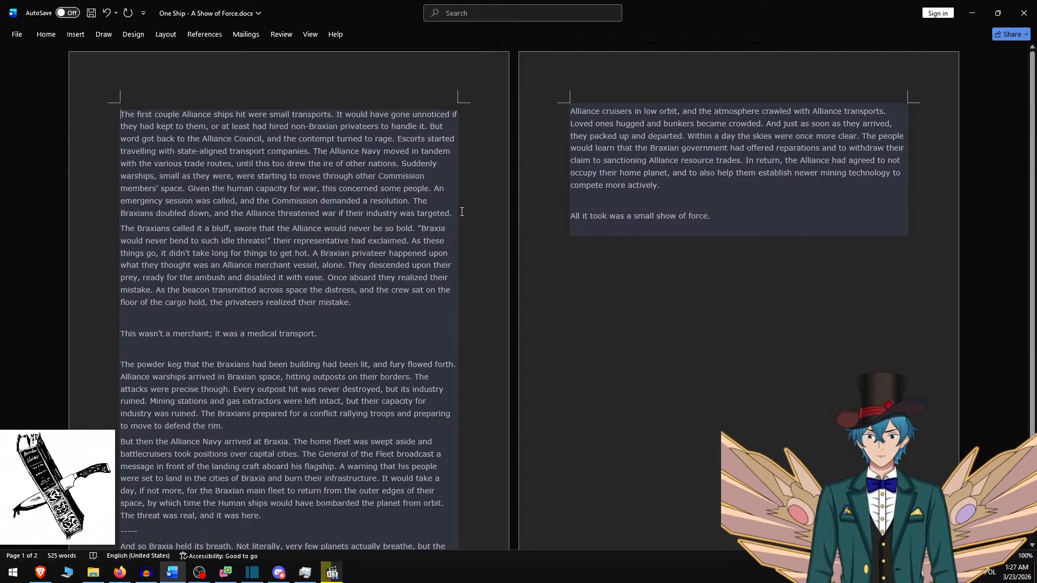
left_click(462, 212, "shift")
key("ctrl+c")
- In Shotcut, replace the text after the 5:40 split with the copied paragraph, set its box height to 500 and centre it in the frame
key("alt+Tab")
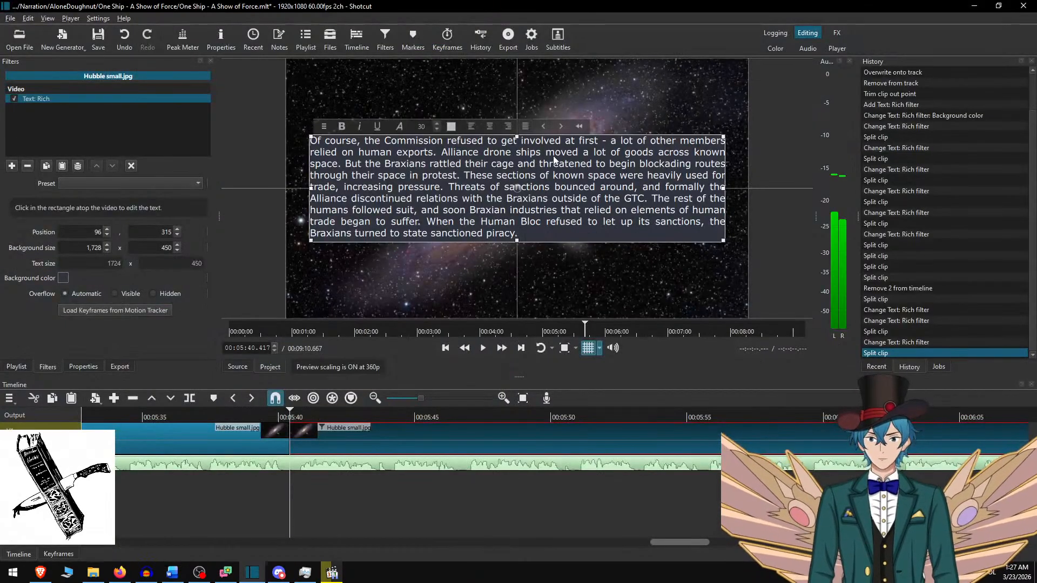
key("ctrl+a")
key("ctrl+v")
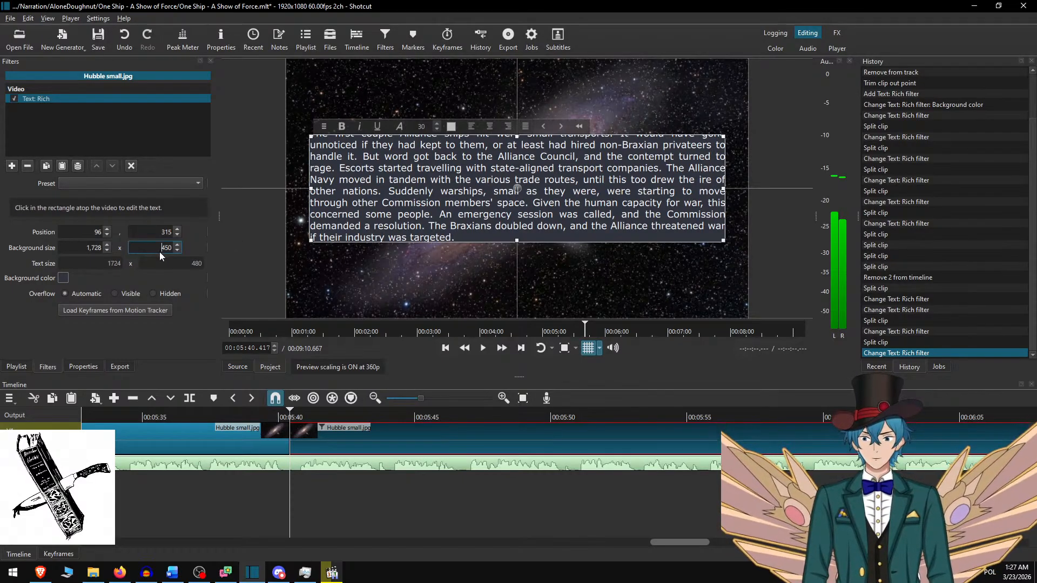
key("shift+Right")
type("50")
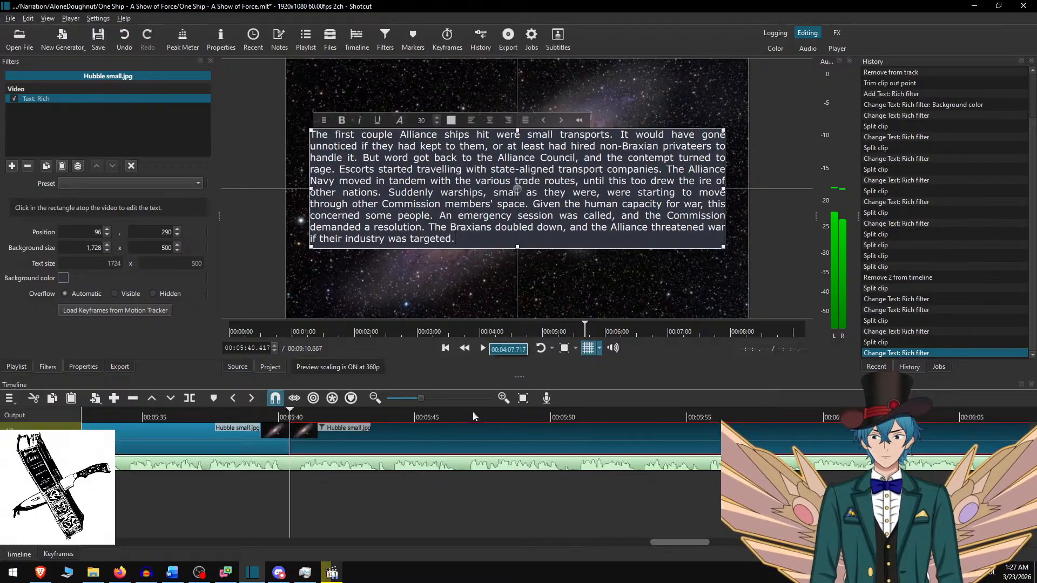
left_click(254, 425)
- Play the narration from before the 5:40 split, stepping back to recheck the passage, and split the galaxy clip at about 6:24
left_click(242, 415)
key("space")
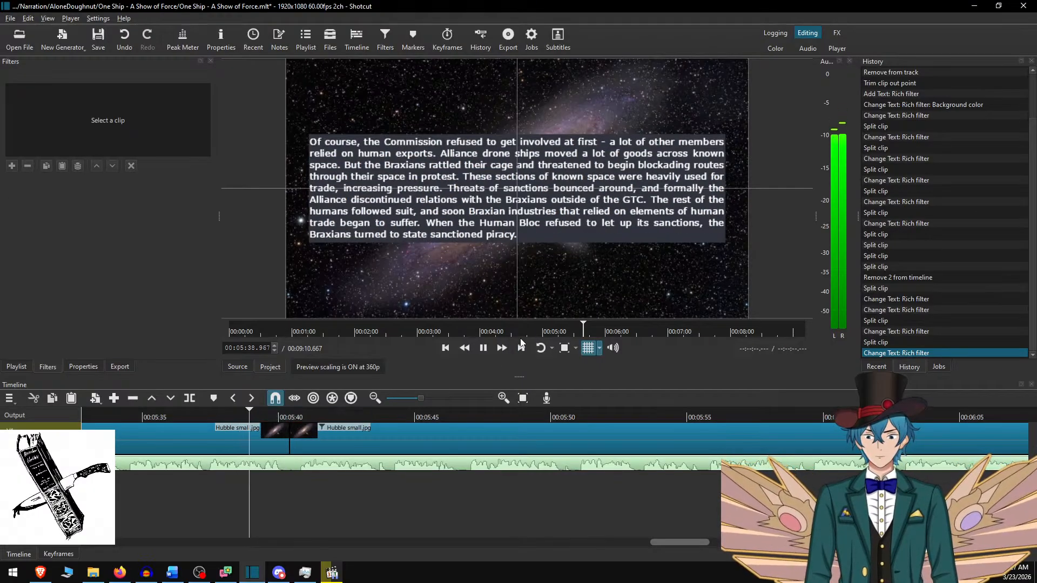
left_click(501, 348)
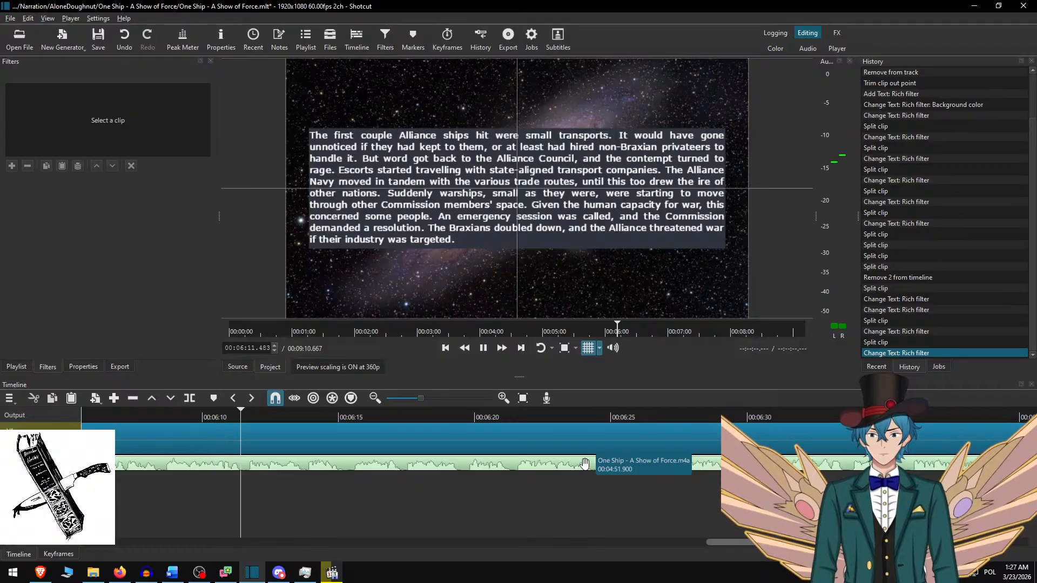
key("space")
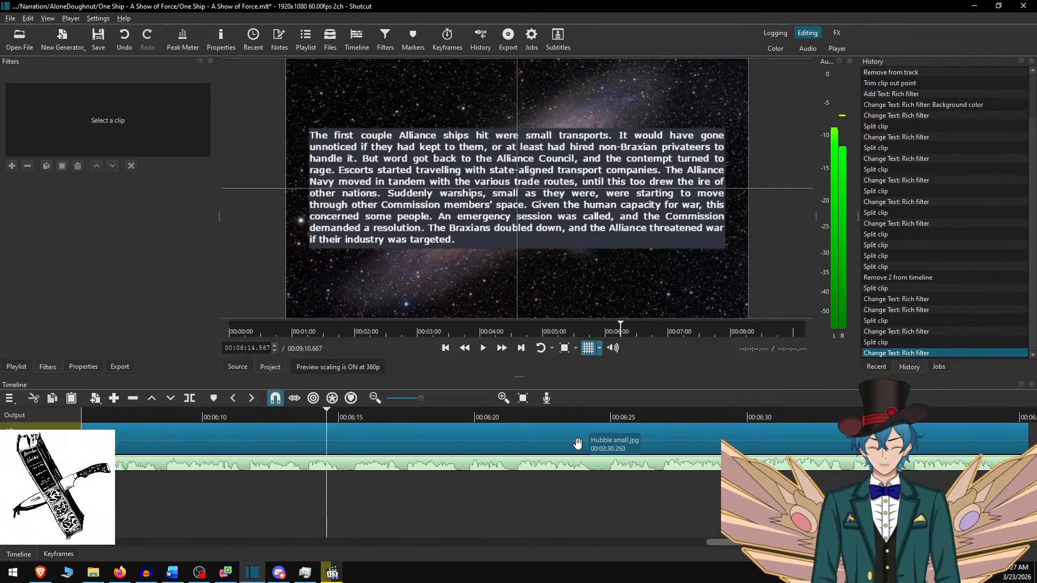
key("Page_Up")
key("Page_Up")
key("Page_Up")
key("Page_Up")
key("Page_Up")
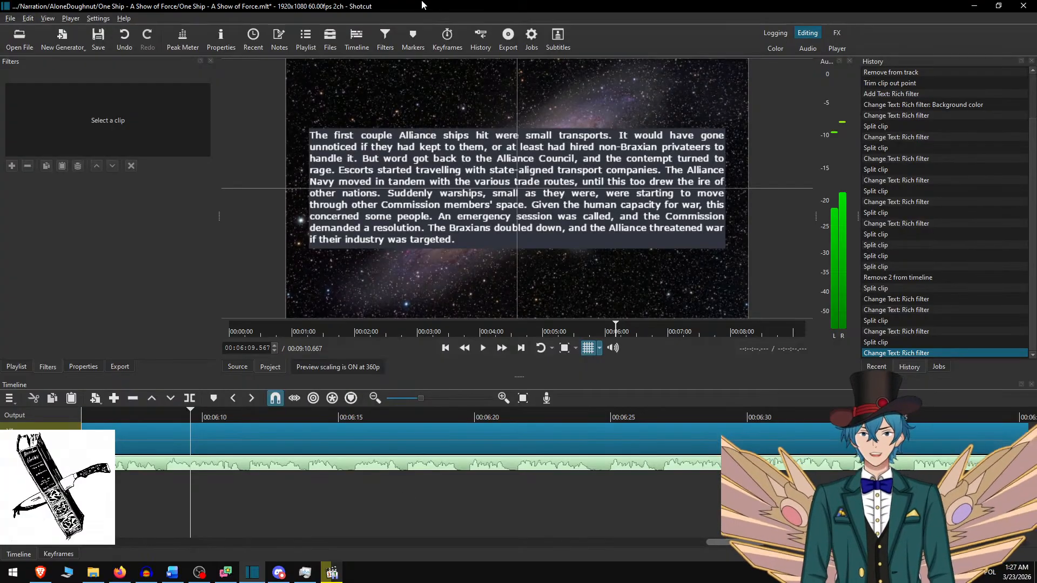
left_click(499, 350)
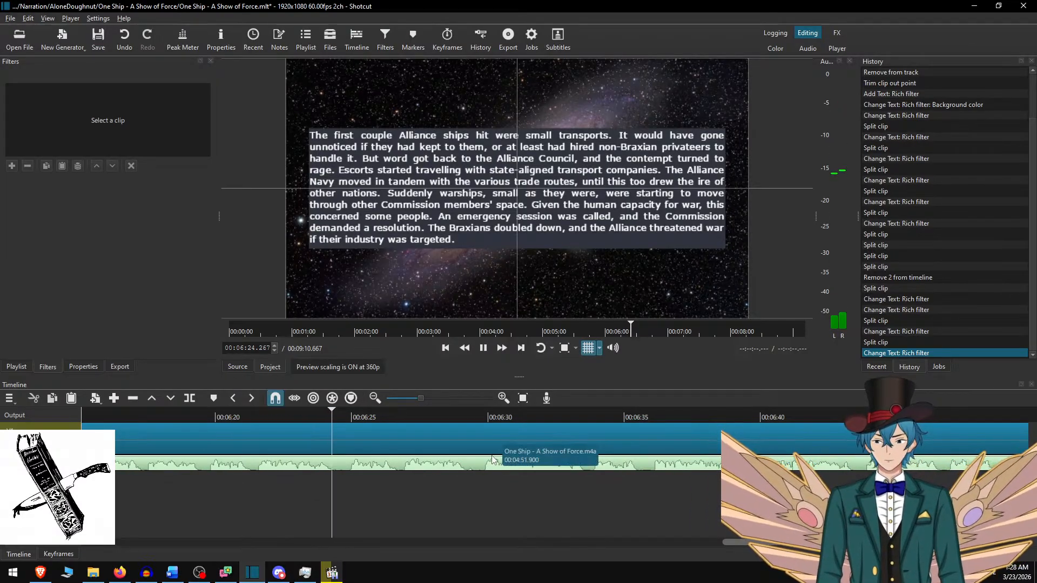
key("space")
key("s")
- Select the clip after the 6:24 split, then in Word delete the used paragraph and copy "The Braxians called it a bluff" through "medical transport."
left_click(402, 430)
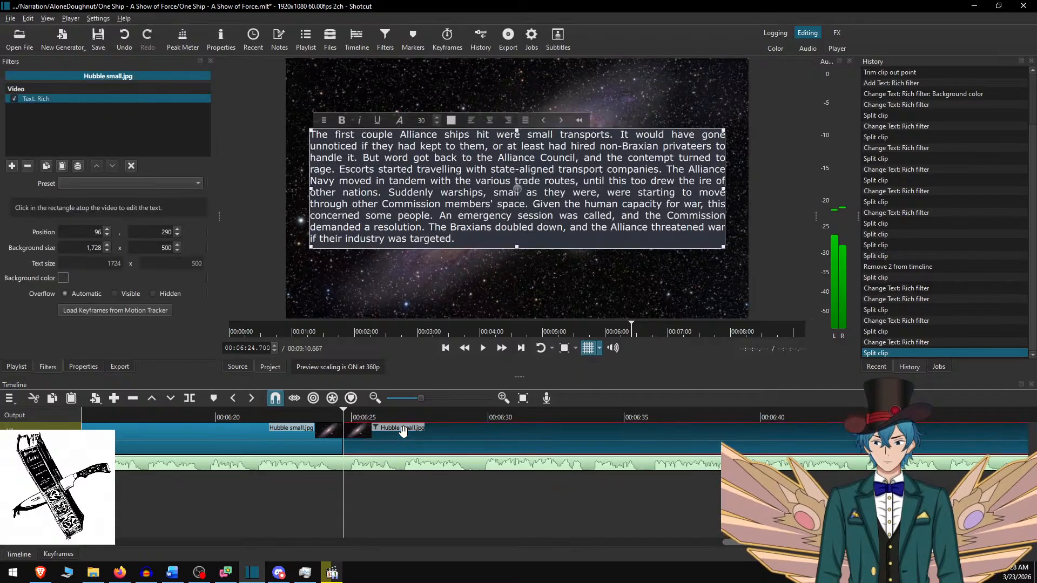
key("alt+Tab")
key("Delete")
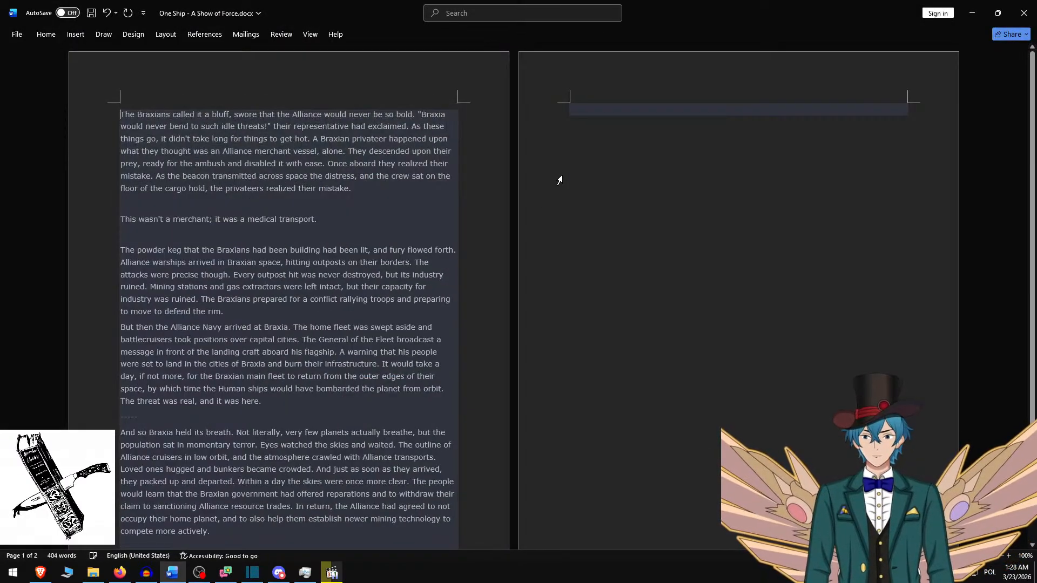
left_click(351, 219, "shift")
- In Shotcut, replace the text after the 6:24 split with the copied passage, set its box height to 450 and centre it in the frame
key("alt+Tab")
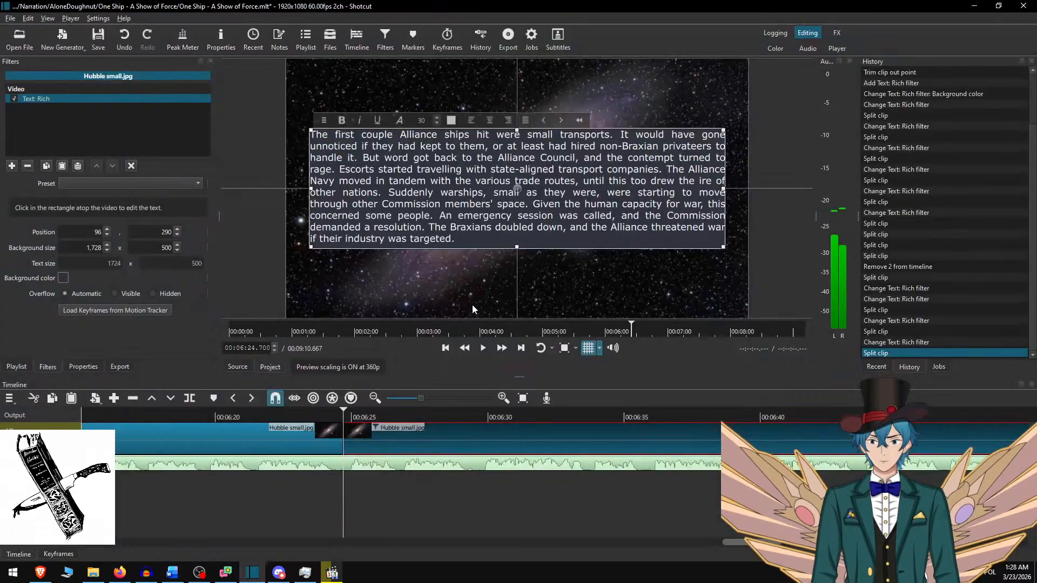
key("ctrl+a")
key("ctrl+v")
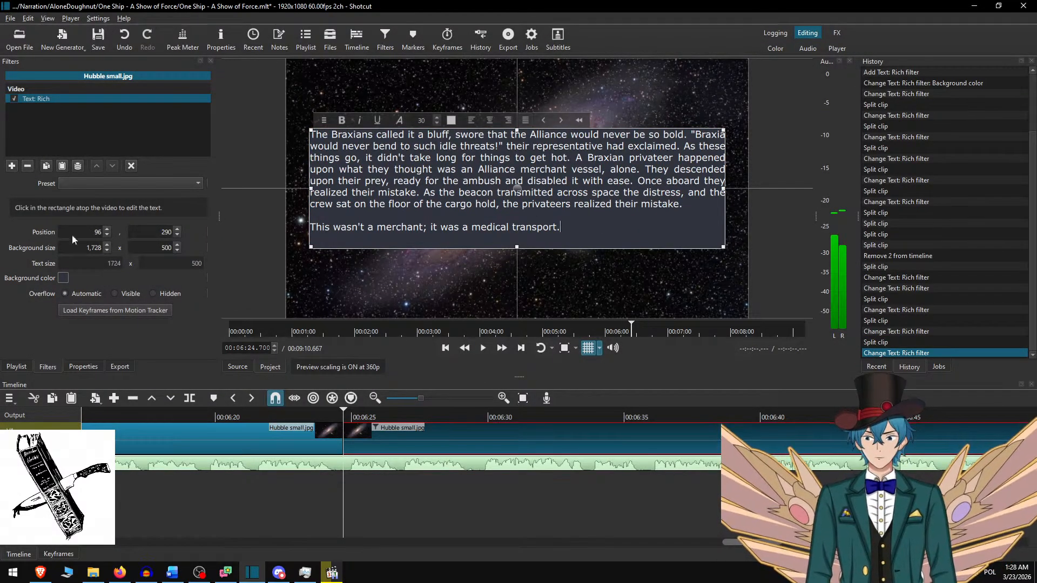
double_click(168, 249)
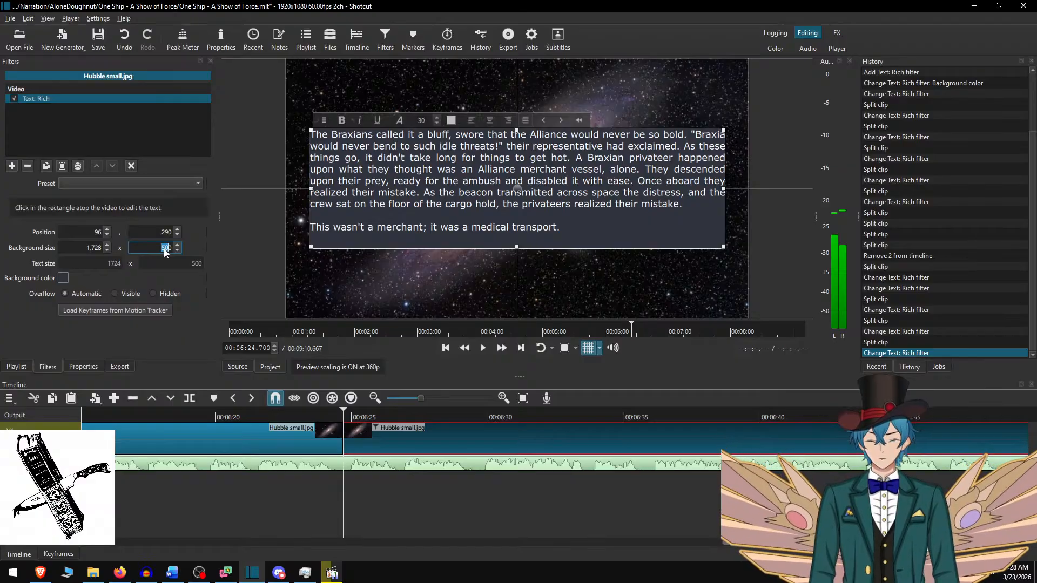
type("450")
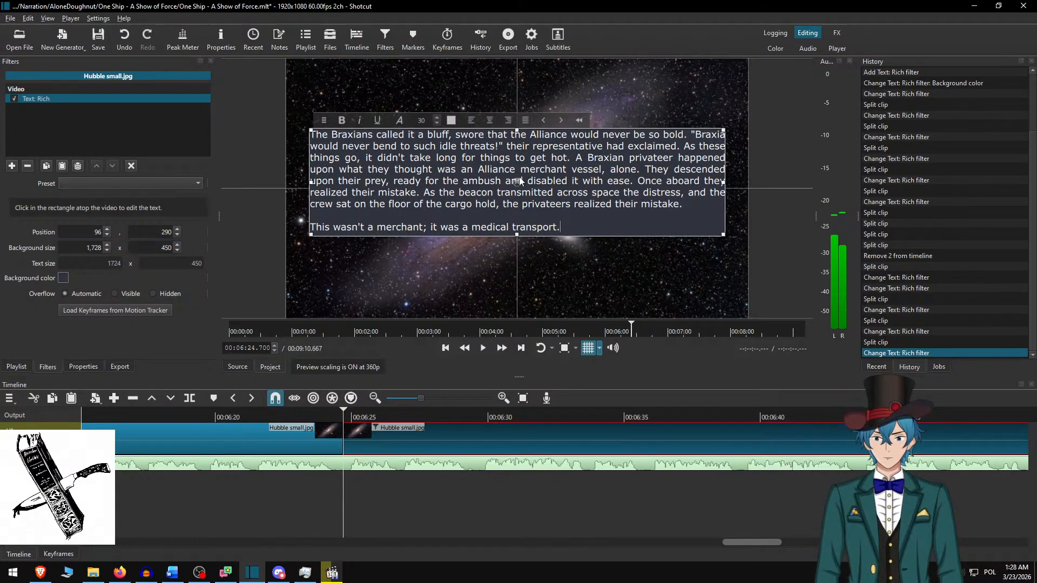
left_click_drag(517, 181, 517, 188)
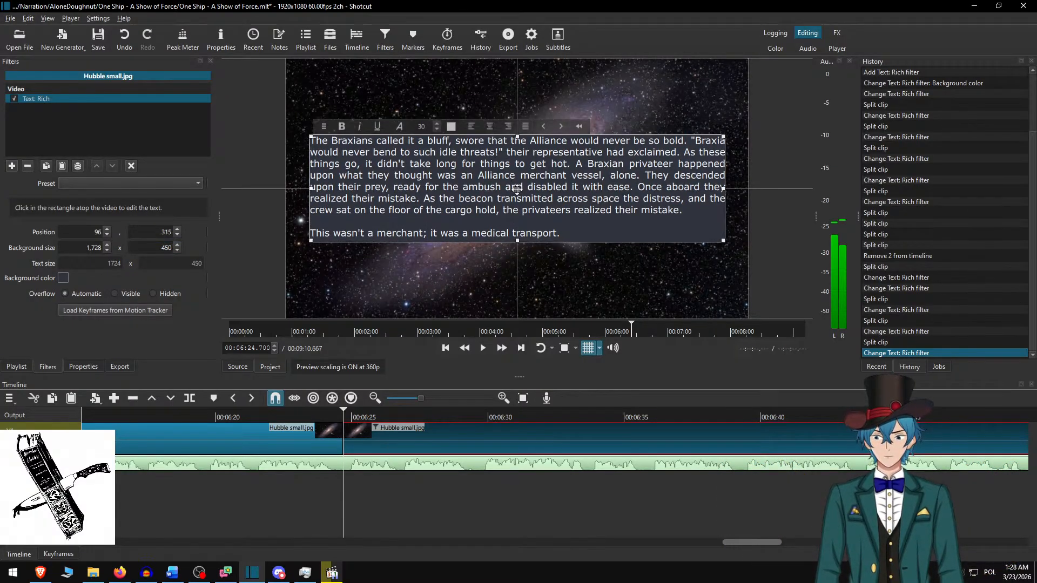
left_click(401, 458)
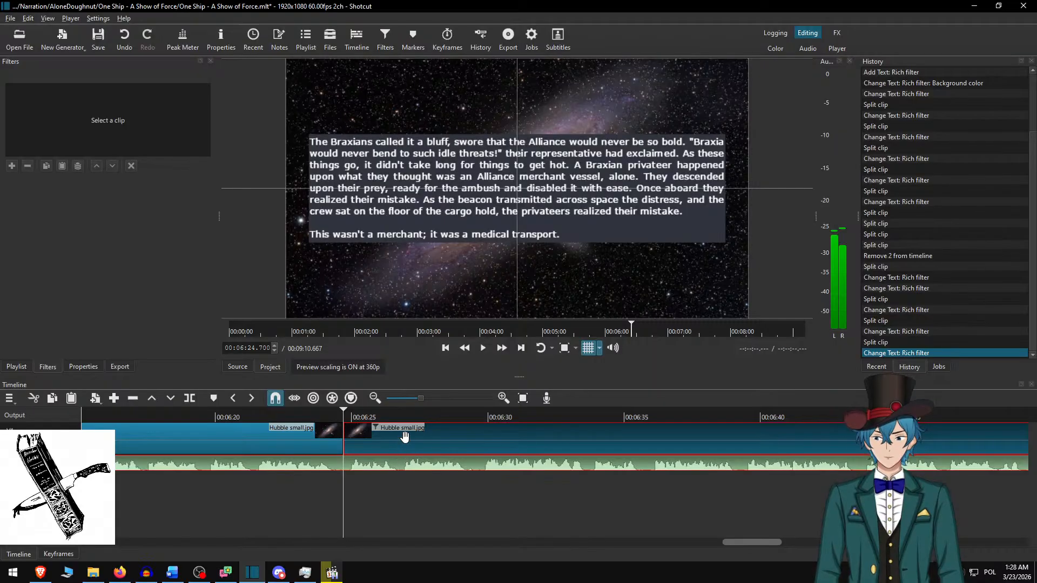
- Play the narration from before the 6:24 split at fast speed and split the galaxy clip at about 7:04
left_click(404, 436)
left_click_drag(344, 416, 297, 415)
left_click(483, 348)
left_click(501, 348)
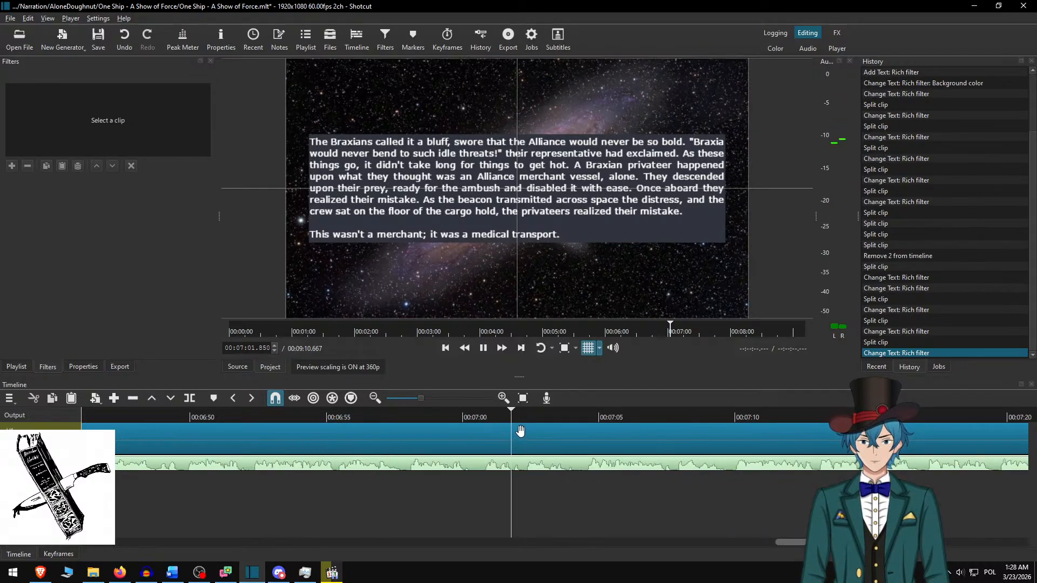
key("space")
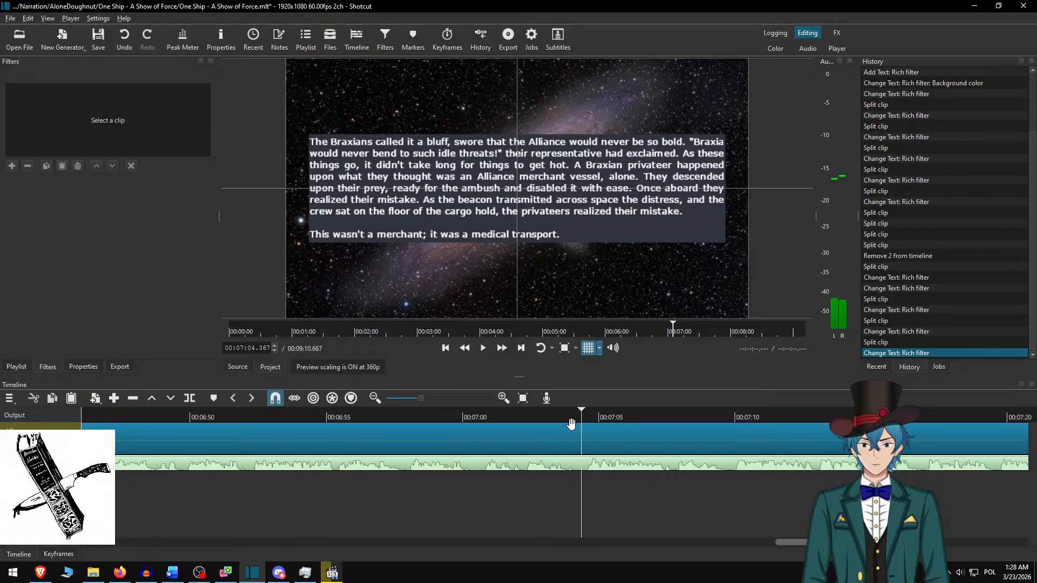
key("s")
- Select the clip after the 7:04 split, then in Word delete the used passage and copy "The powder keg" through "it was here."
left_click(613, 432)
key("alt+Tab")
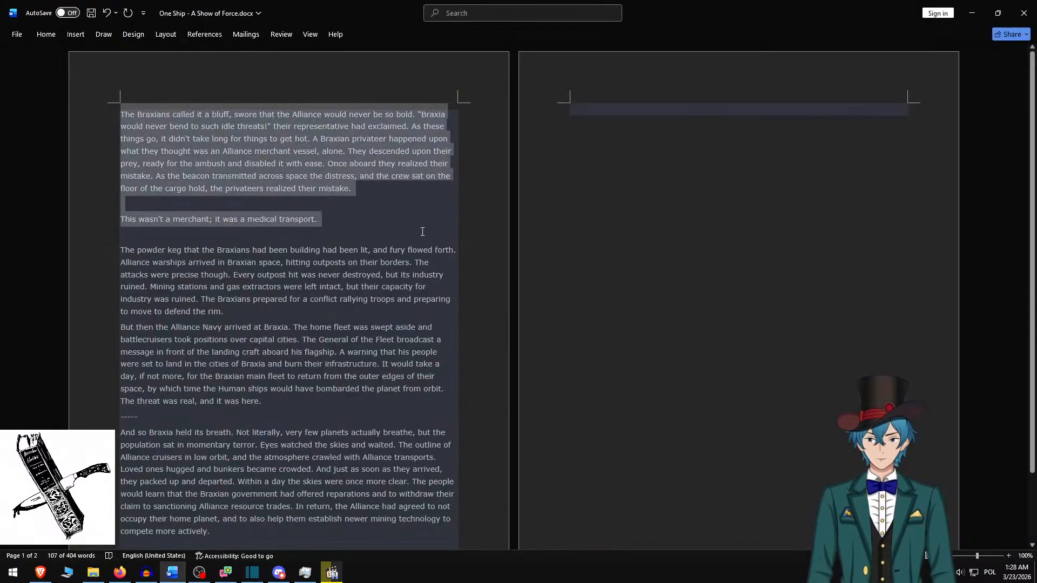
key("BackSpace")
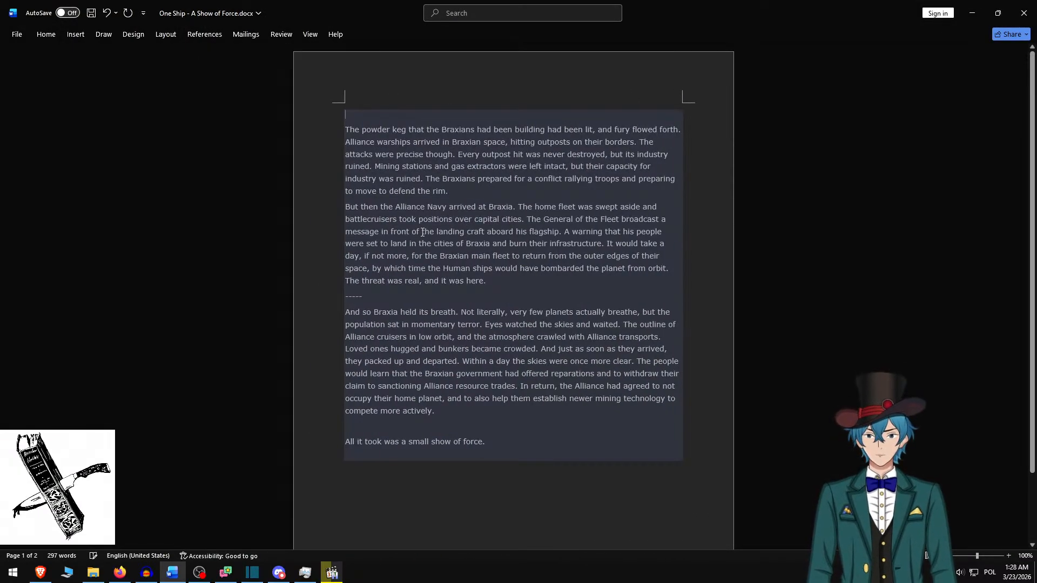
key("Delete")
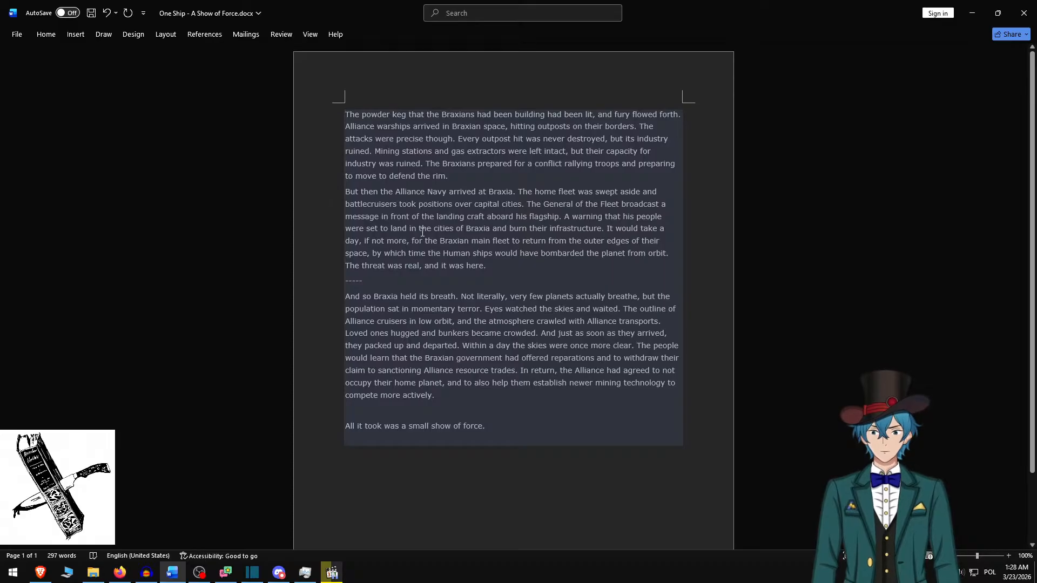
left_click(507, 267, "shift")
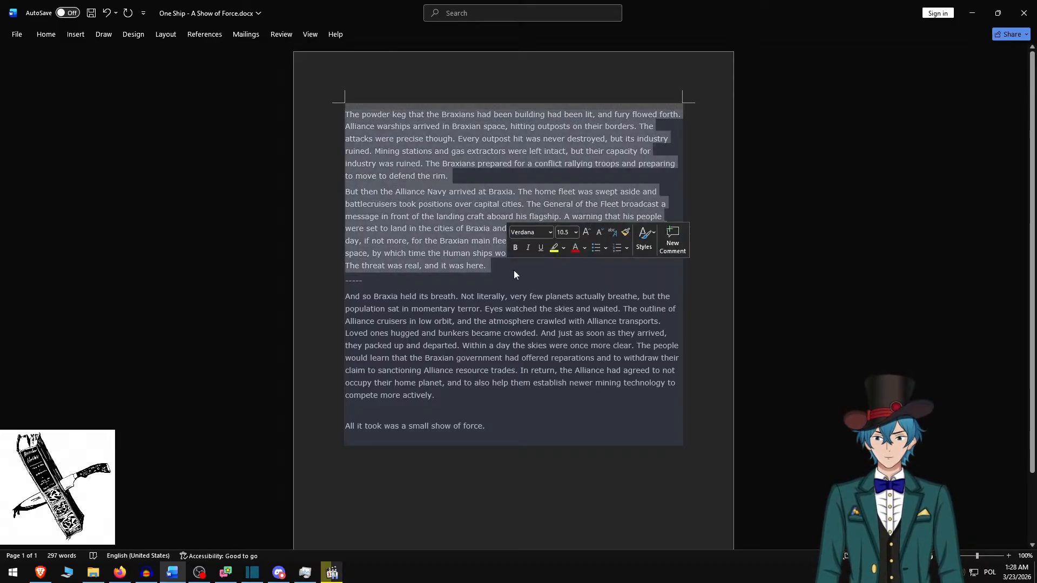
- In Shotcut, replace the text with the two copied paragraphs separated by a blank line, set its box height to 700 and centre it in the frame
key("alt+Tab")
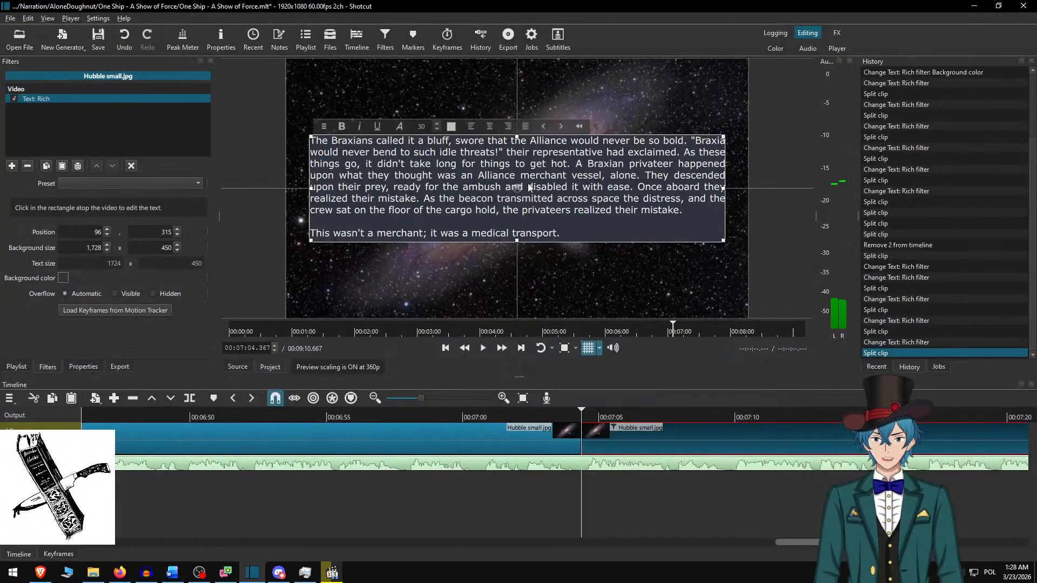
key("ctrl+a")
key("ctrl+v")
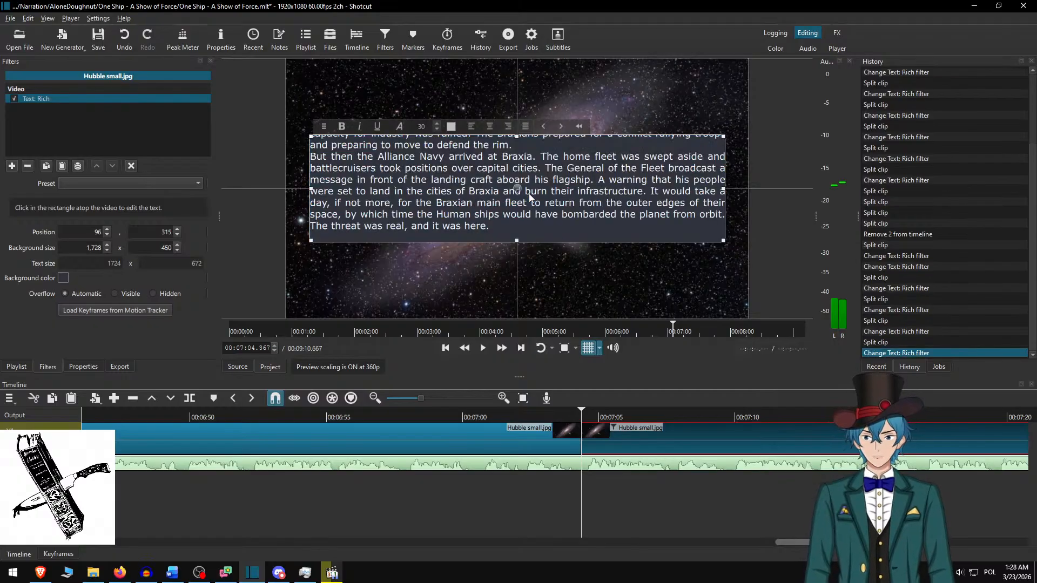
key("BackSpace")
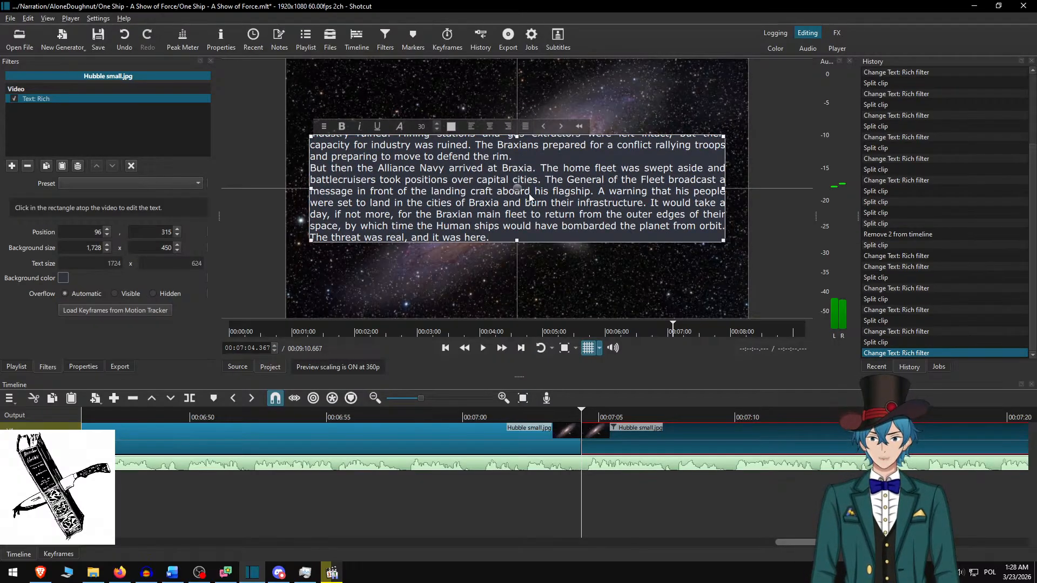
key("Return")
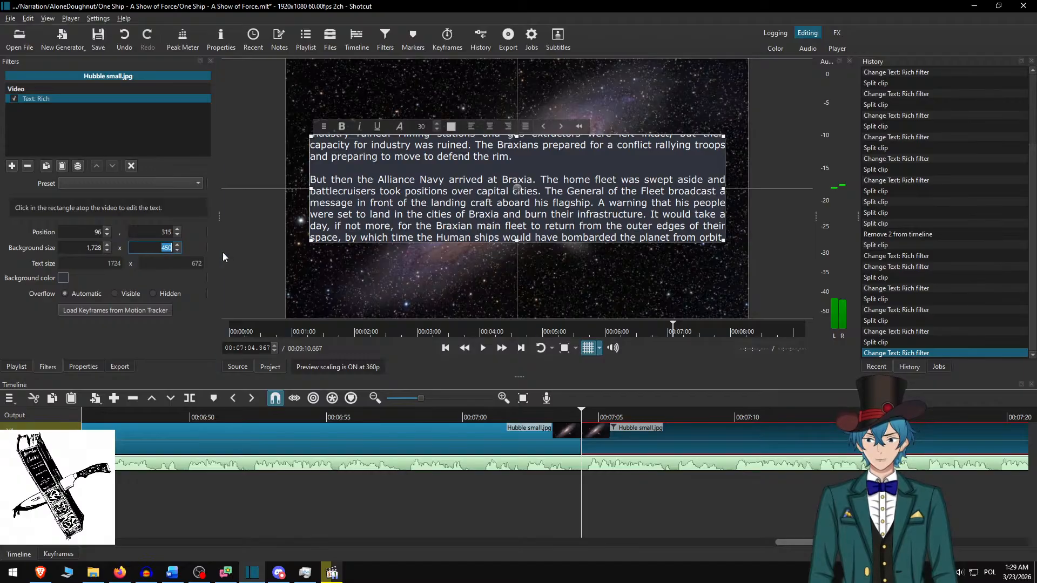
type("700")
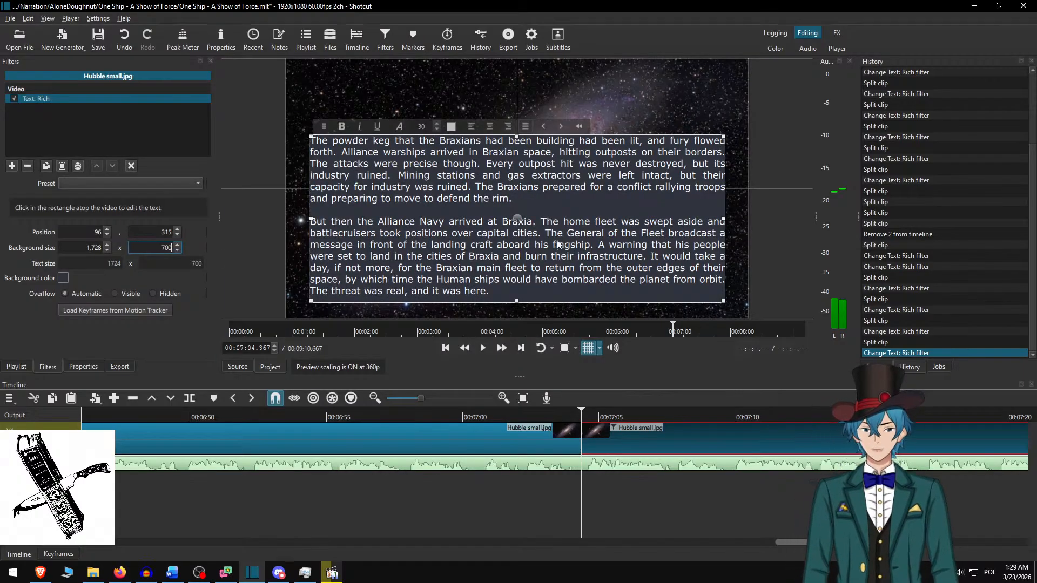
left_click_drag(518, 218, 523, 184)
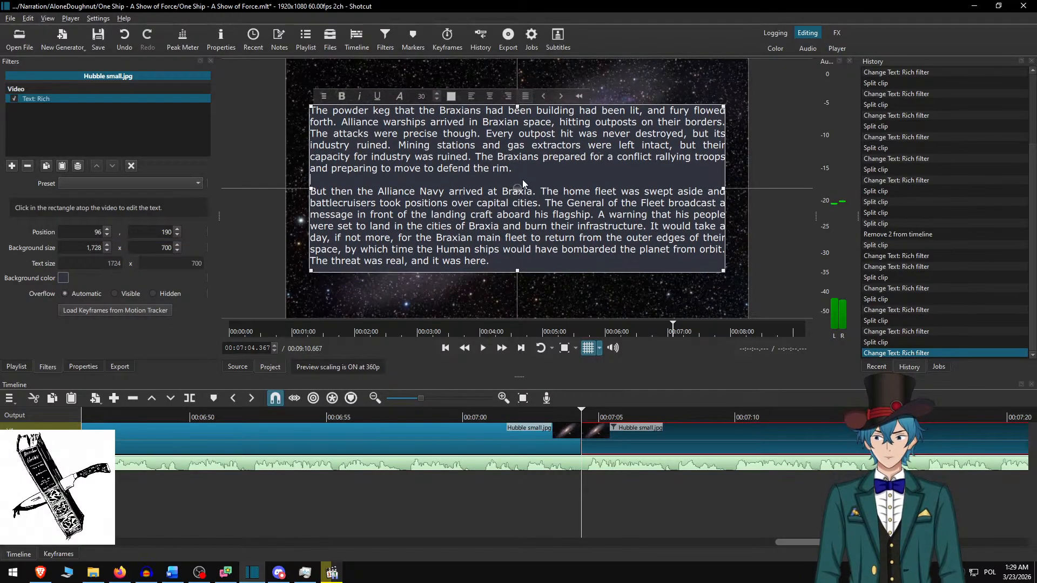
- Play the narration from before the 7:04 split at fast speed and split the galaxy clip at about 8:04
left_click(622, 436)
left_click(497, 414)
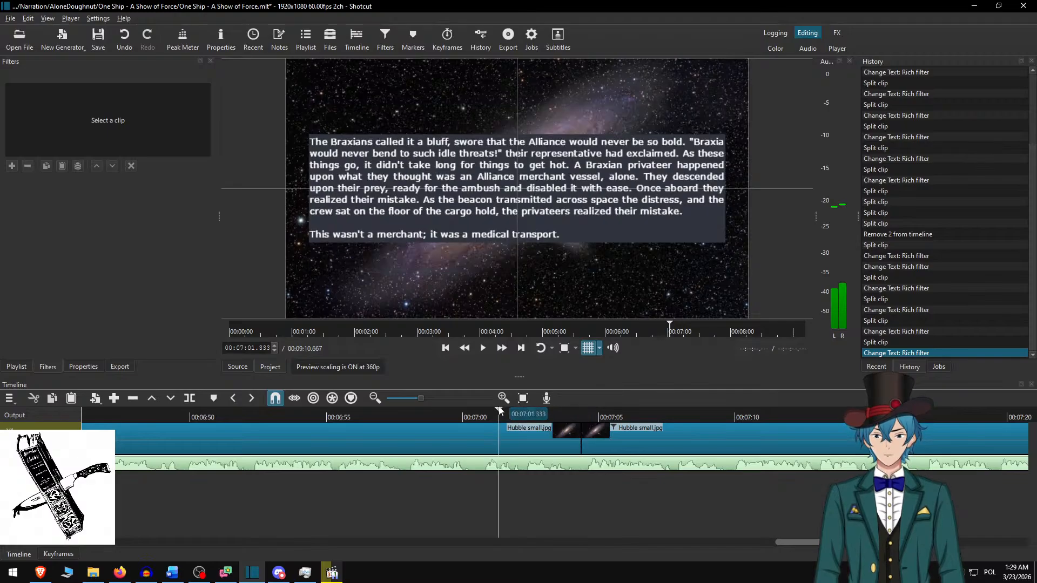
left_click(502, 348)
left_click(502, 348)
left_click(502, 348)
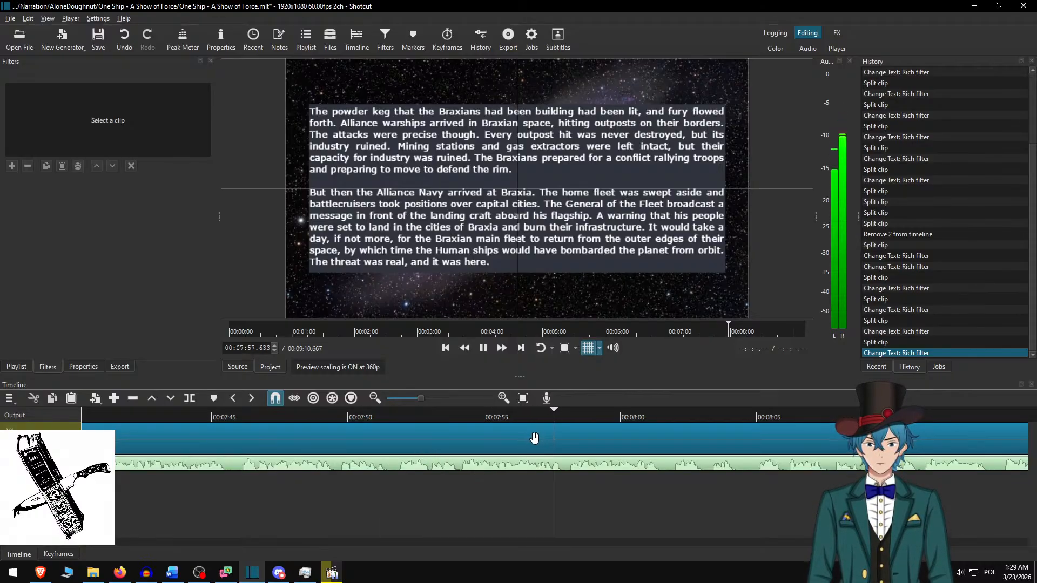
scroll(562, 423, "down", 6)
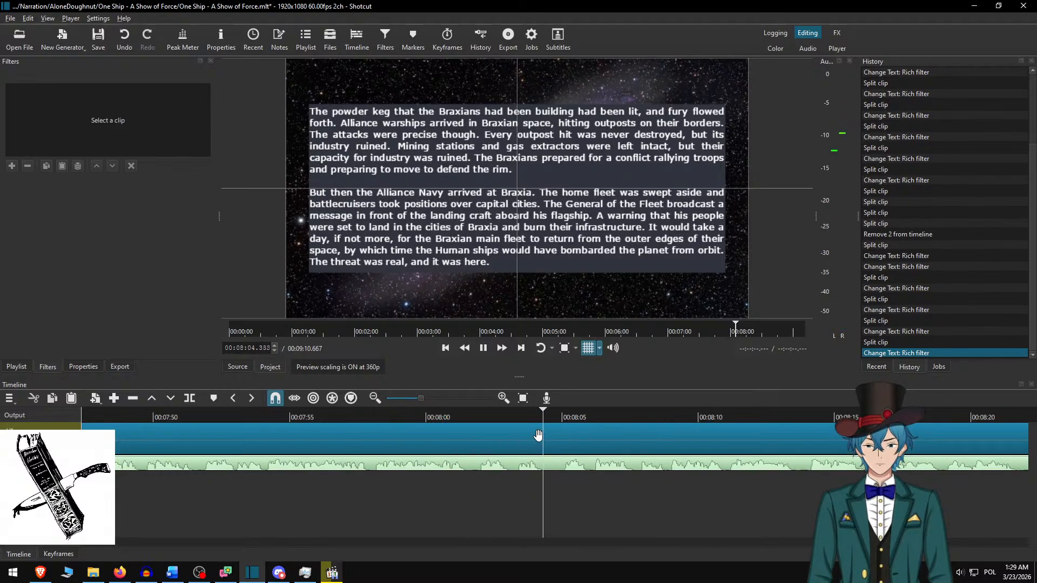
key("space")
key("s")
- Select the clip after the 8:04 split, then in Word delete the two used paragraphs and copy all the remaining text
left_click(600, 432)
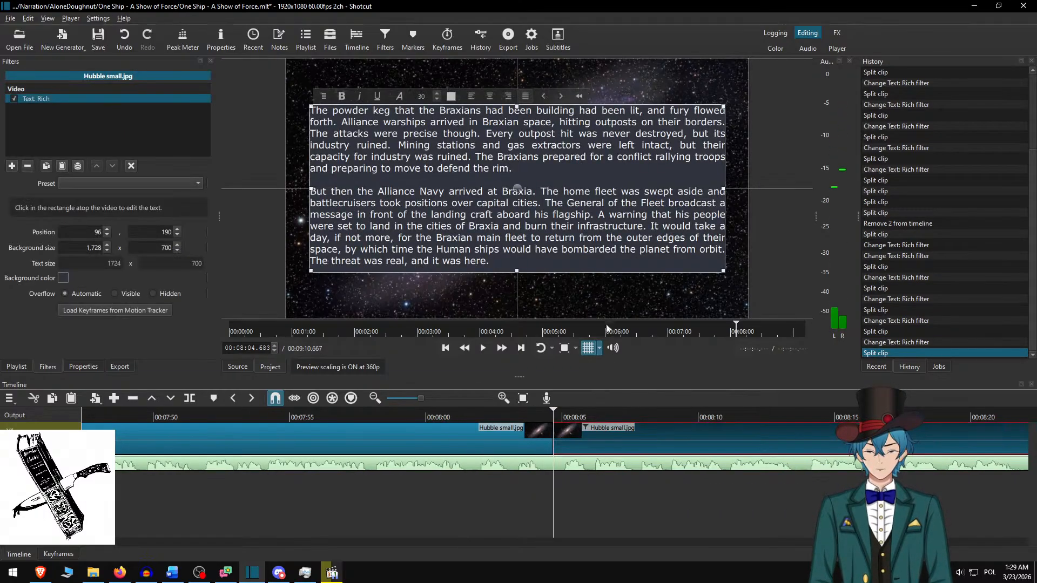
key("alt+Tab")
key("Delete")
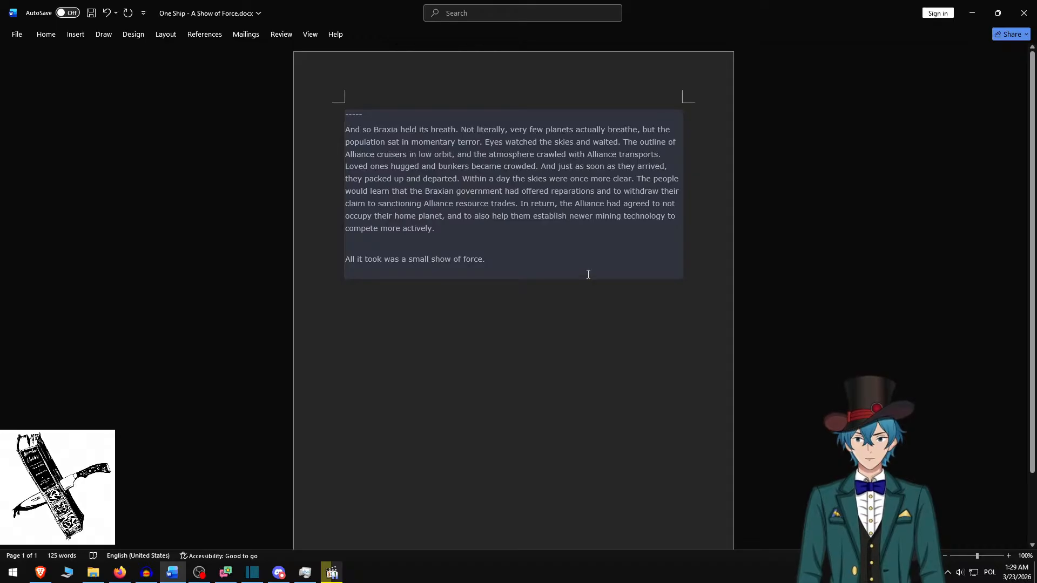
key("ctrl+a")
key("ctrl+c")
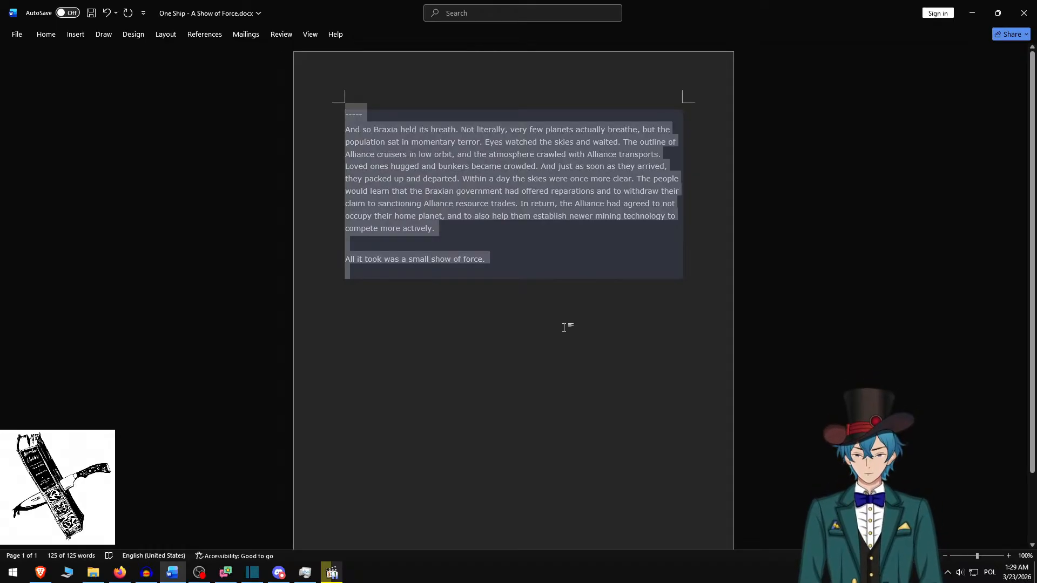
- In Shotcut, replace the text after the 8:04 split with the copied ending, set its box height to 600 and move it to position 123, 240
key("alt+Tab")
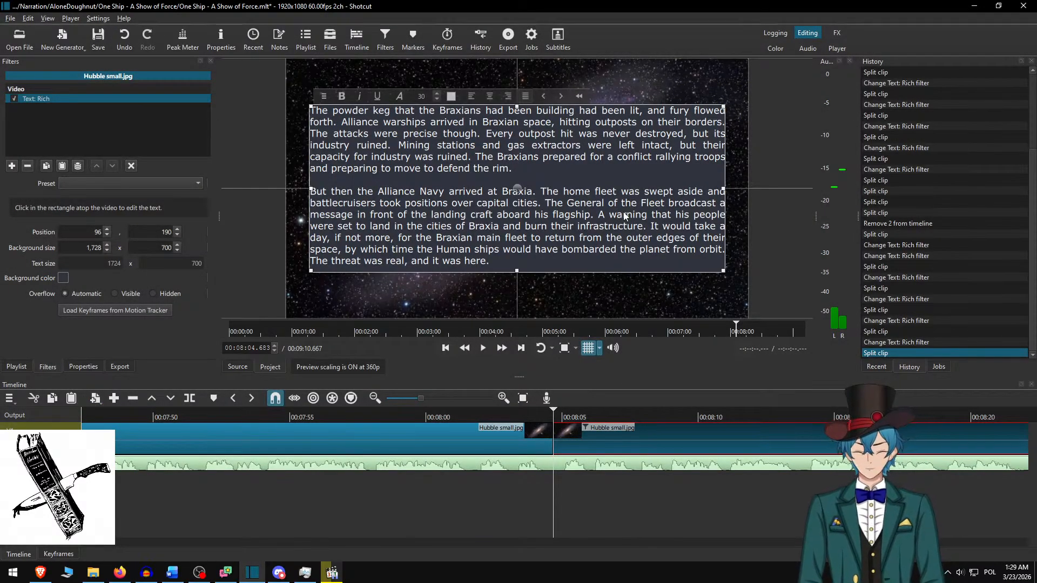
key("ctrl+a")
key("ctrl+v")
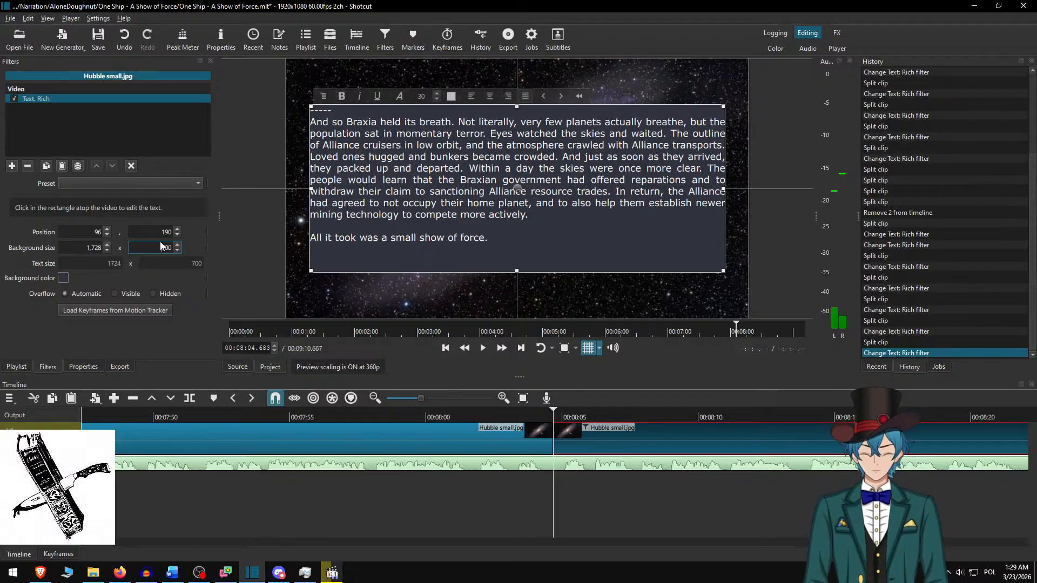
type("6")
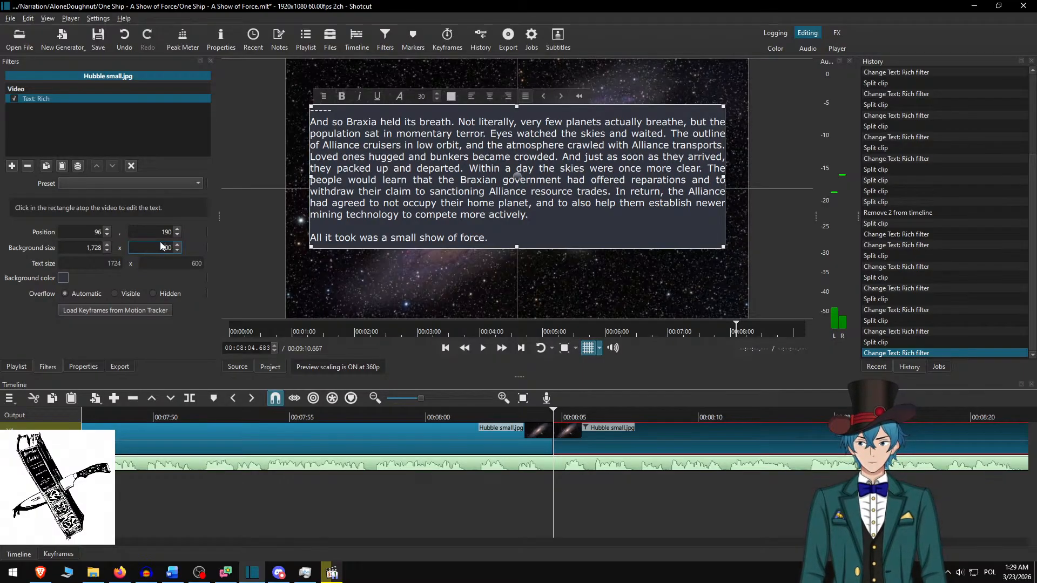
left_click_drag(521, 174, 524, 203)
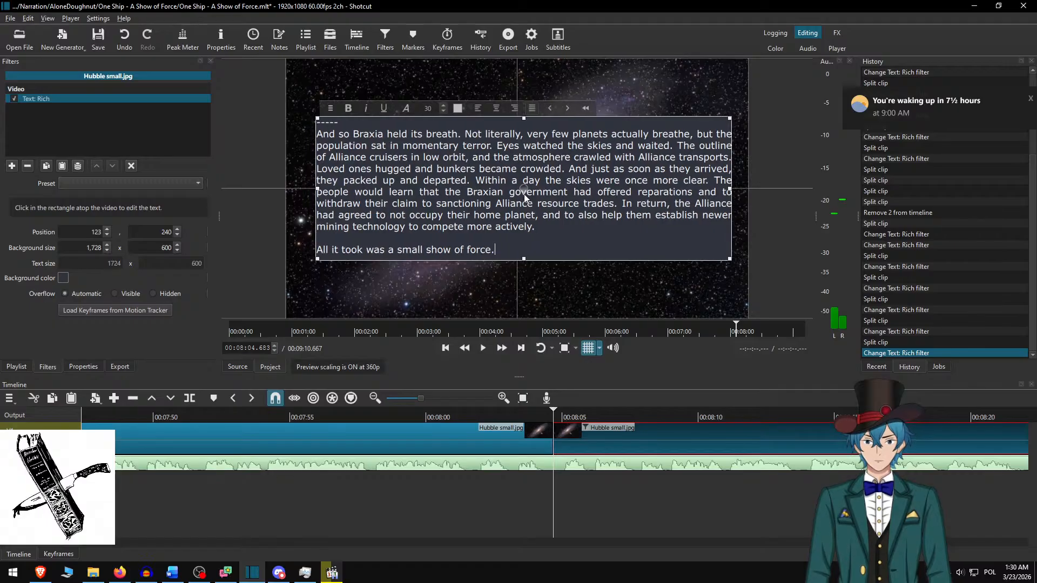
- Play from before the 8:04 split at fast speed, split the galaxy clip where the narration ends at about 8:50, and select the clip after it
left_click(579, 430)
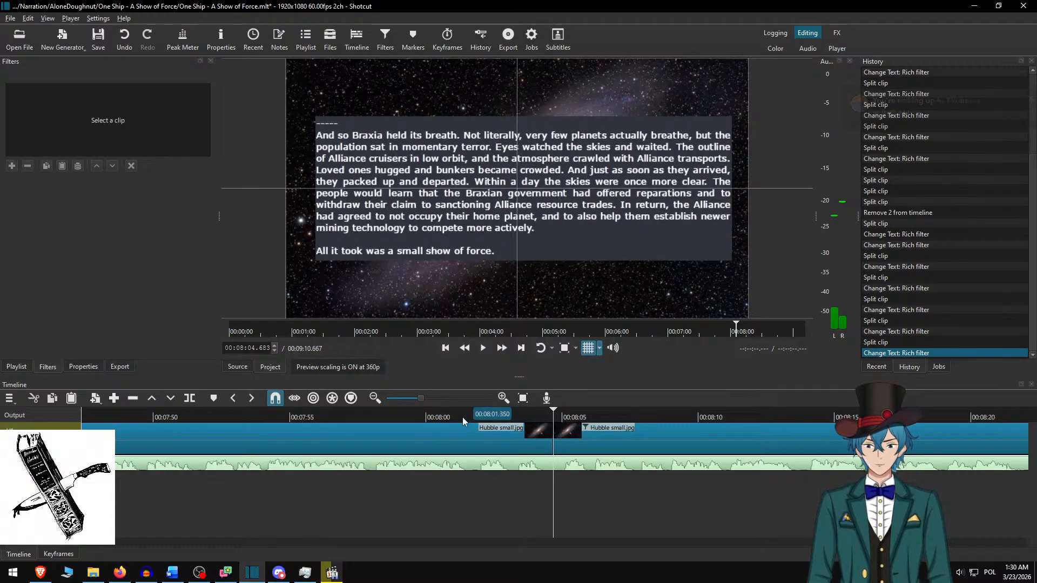
left_click(462, 420)
key("space")
left_click(501, 349)
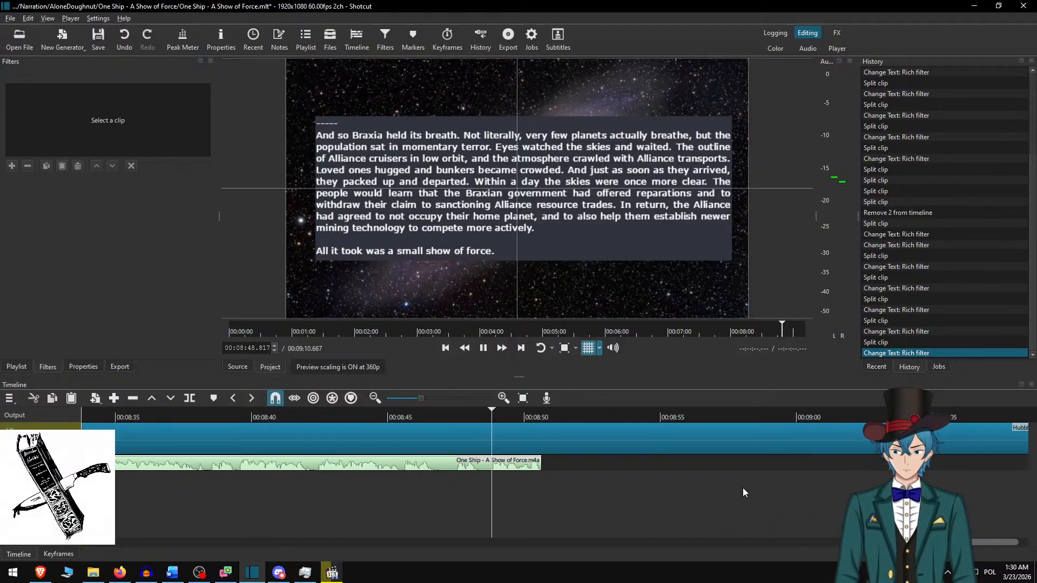
key("space")
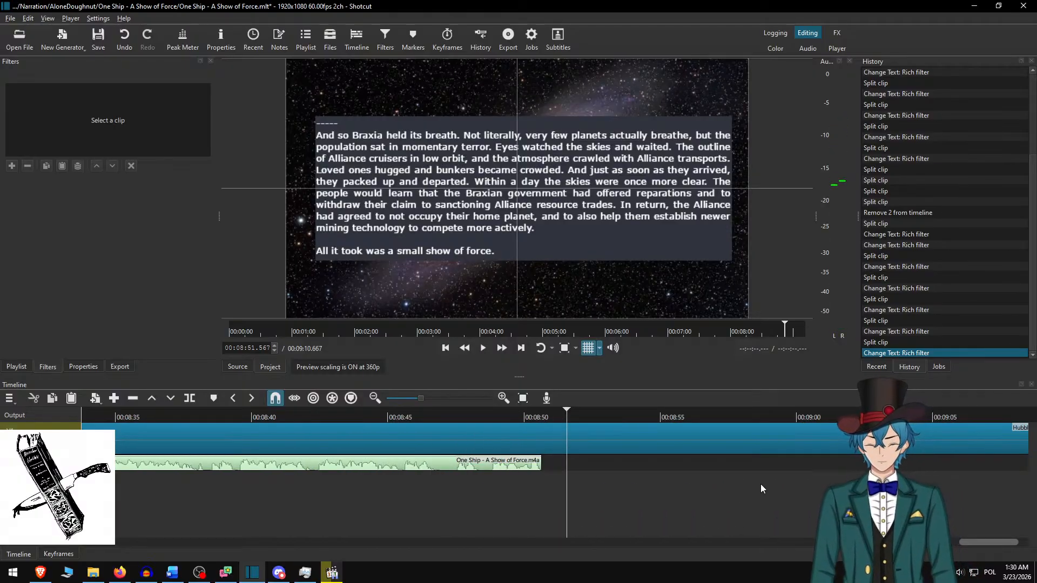
key("s")
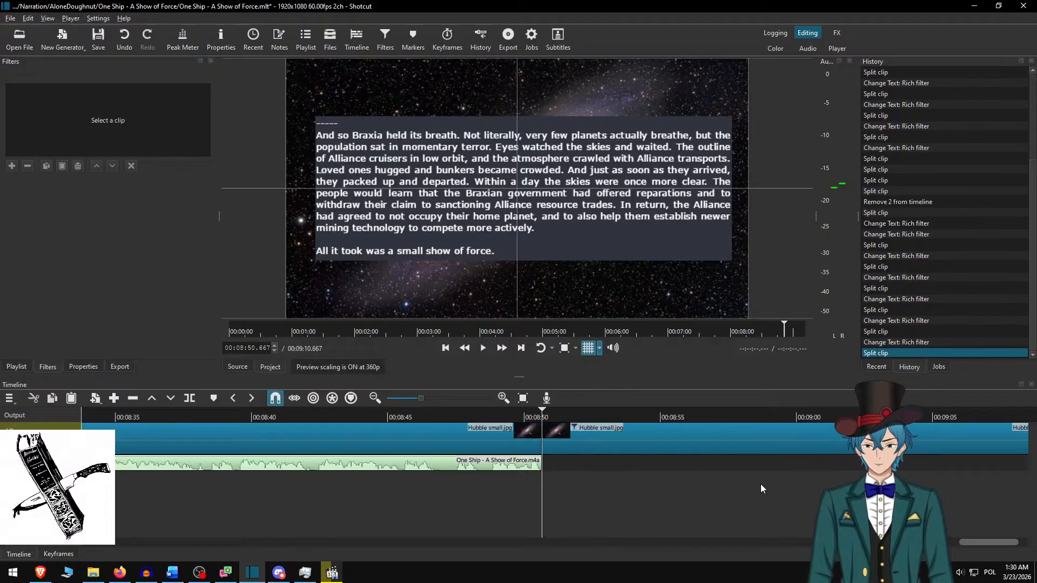
left_click(619, 426)
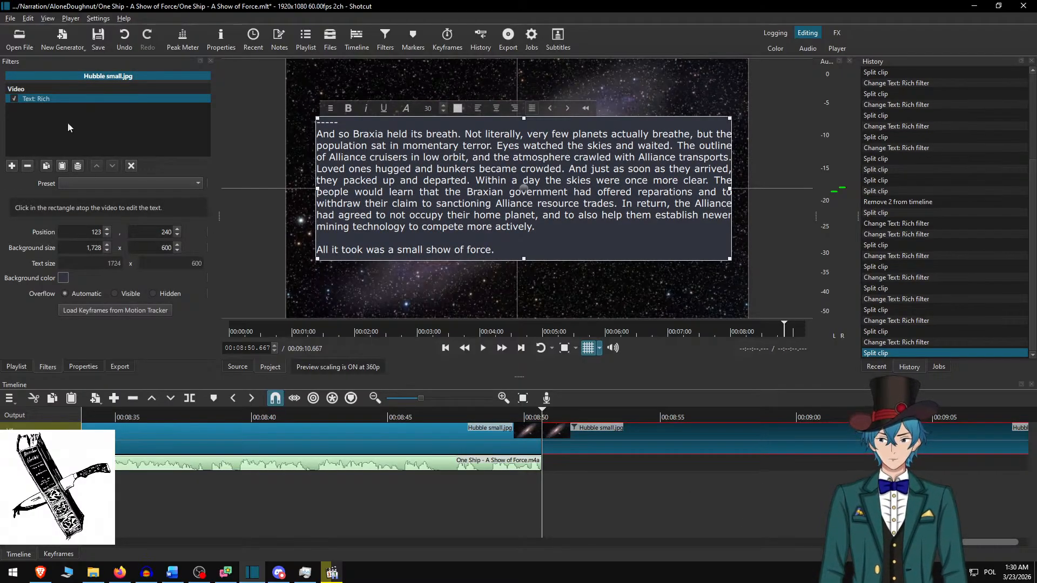
- Remove the rich text filter from the galaxy clip after the 8:50 split and save the project
left_click(27, 167)
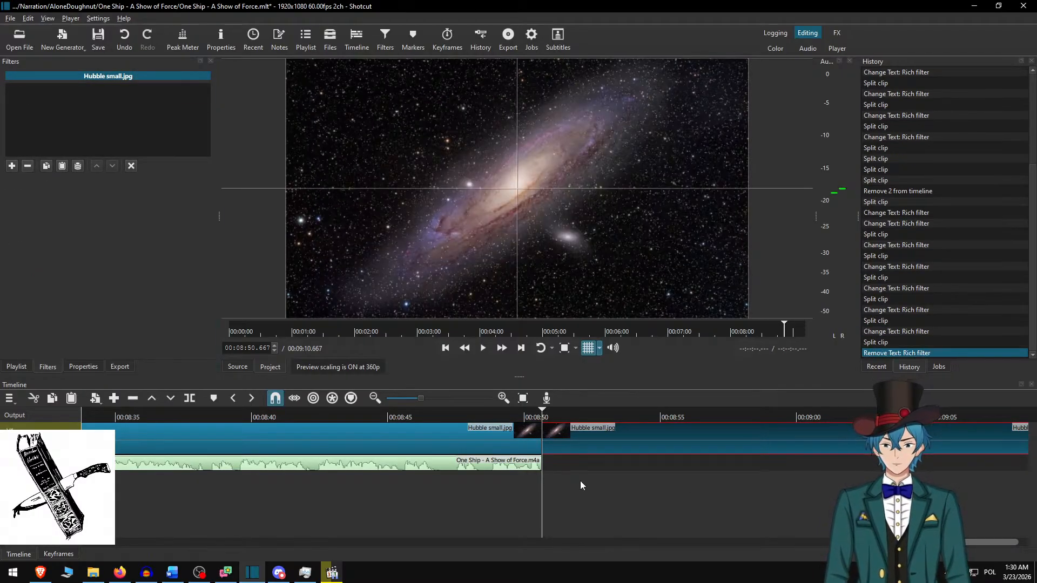
key("ctrl+s")
- Export the video as One Ship - A Show of Force.mp4 into Narration, One-Shots, AloneDoughnut, One Ship - A Show of Force
key("ctrl+e")
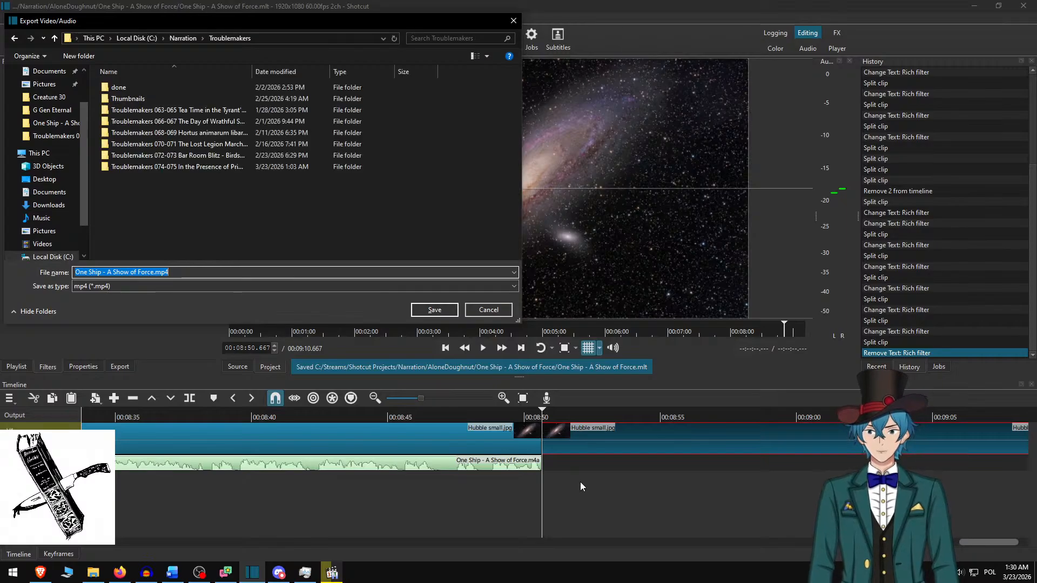
key("alt+Up")
type("One-Shots")
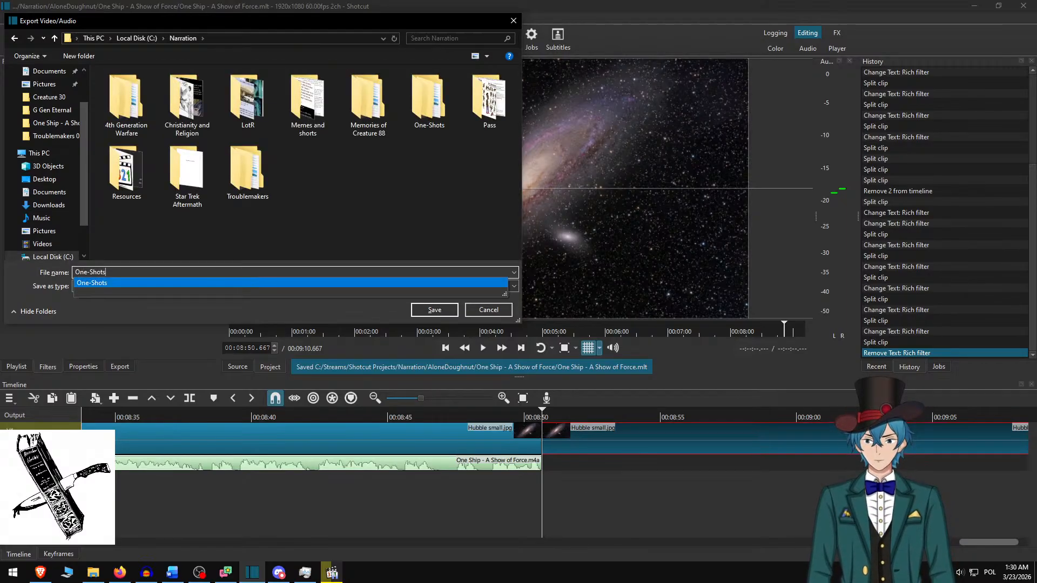
key("Return")
type("alo")
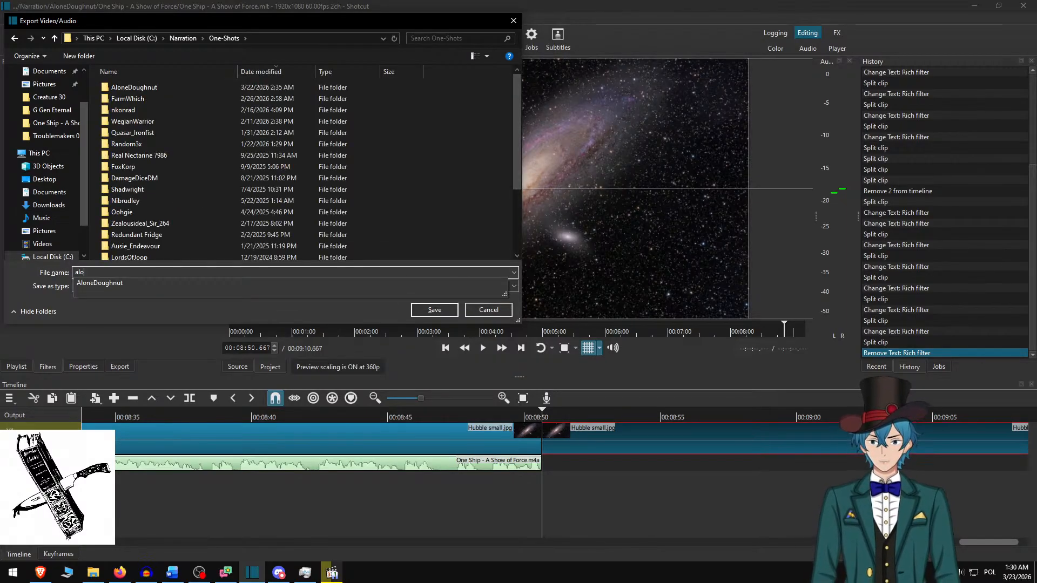
key("Down")
key("Return")
type("o")
key("Down")
key("Return")
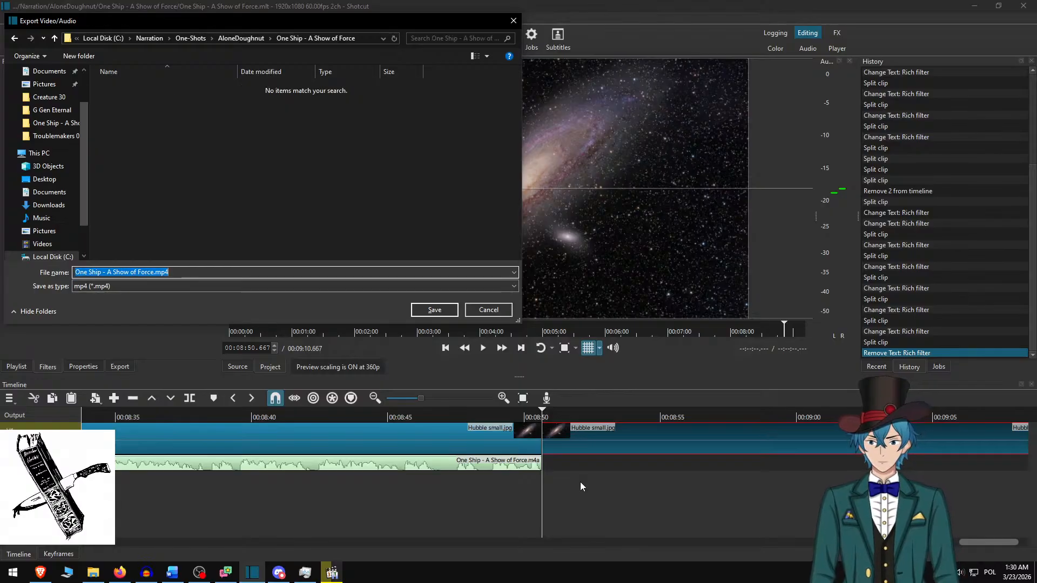
key("Return")
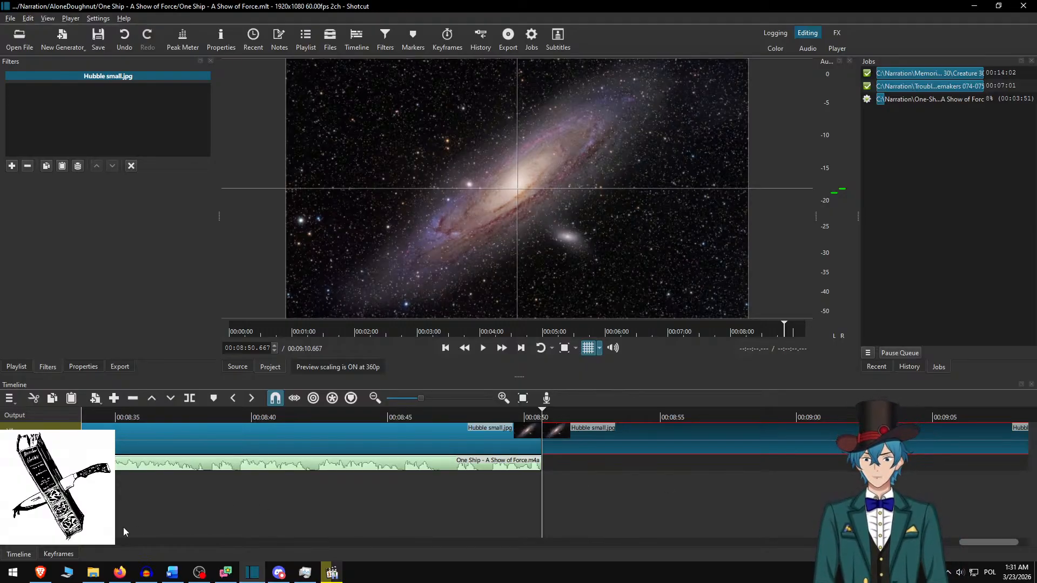
- Switch to Firefox and check the scheduled narration videos in Google Calendar, including the colour options of the Creature 30 event
mouse_move(117, 572)
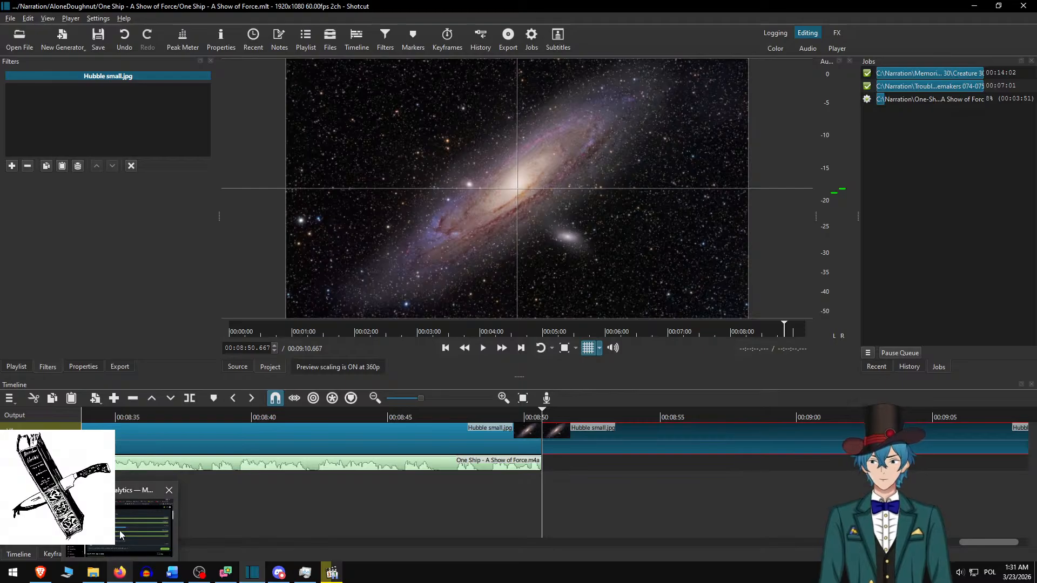
left_click(119, 530)
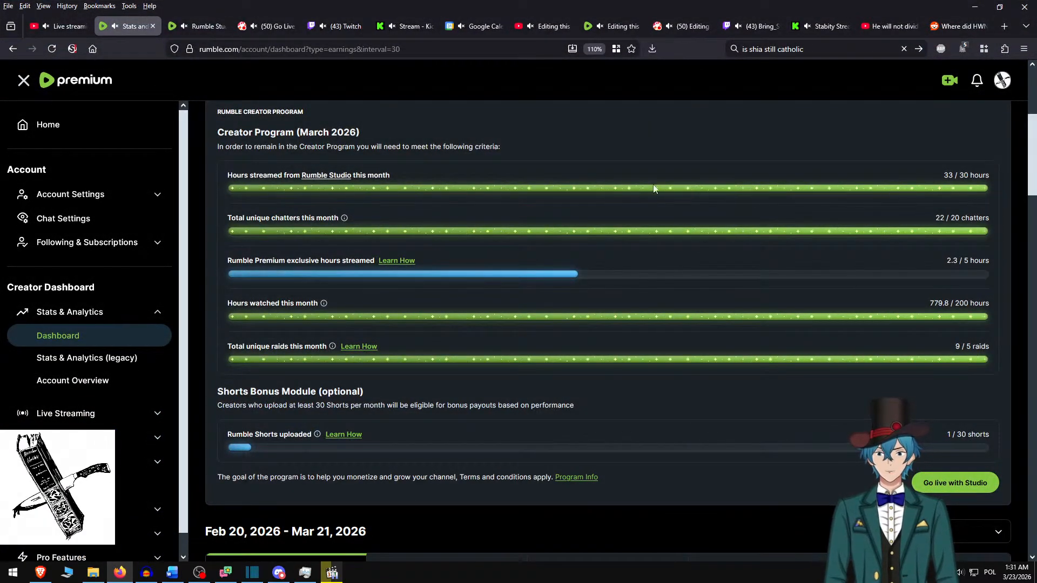
left_click(474, 27)
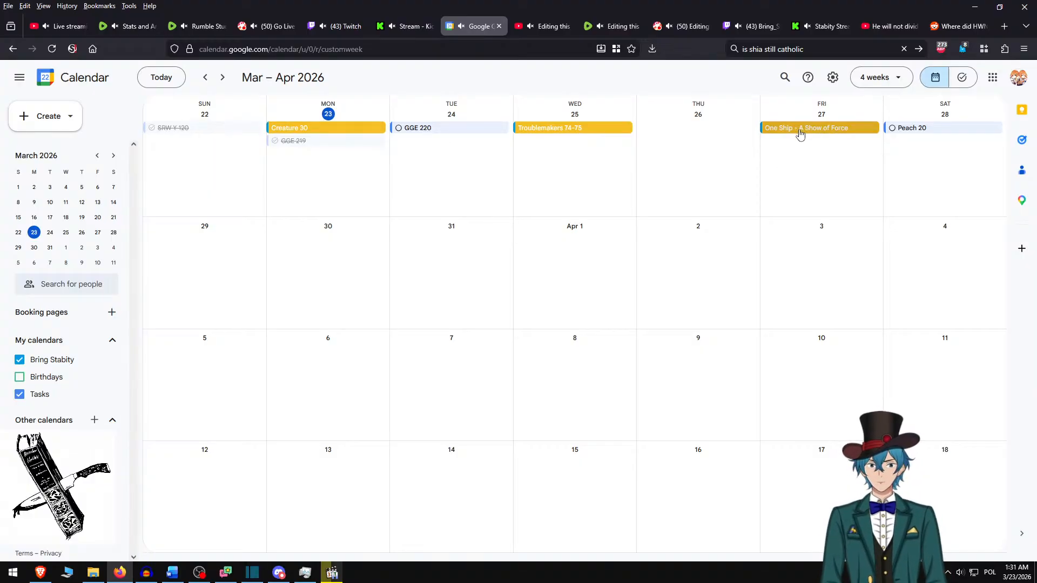
right_click(340, 132)
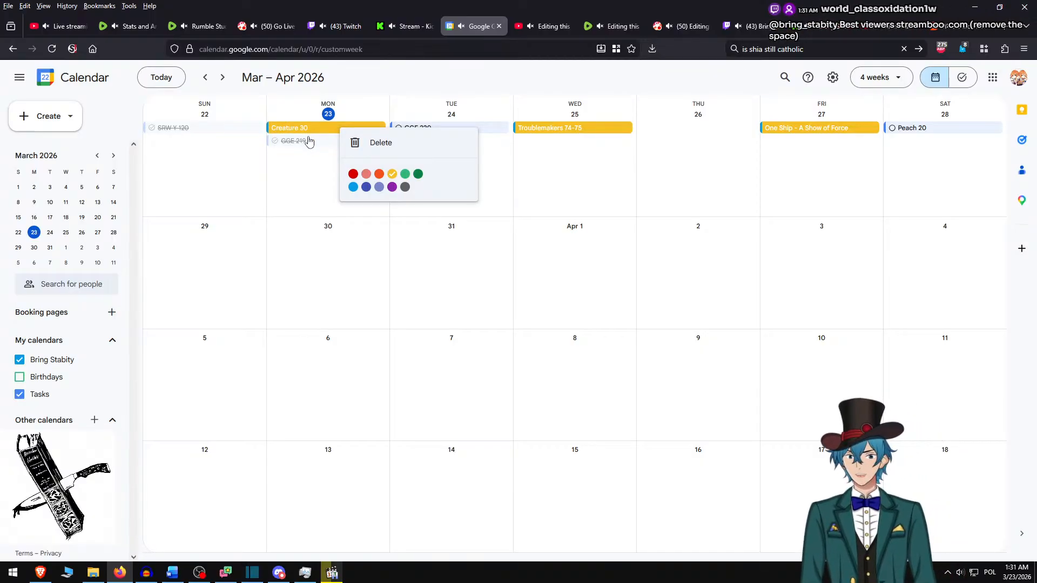
key("alt+Tab")
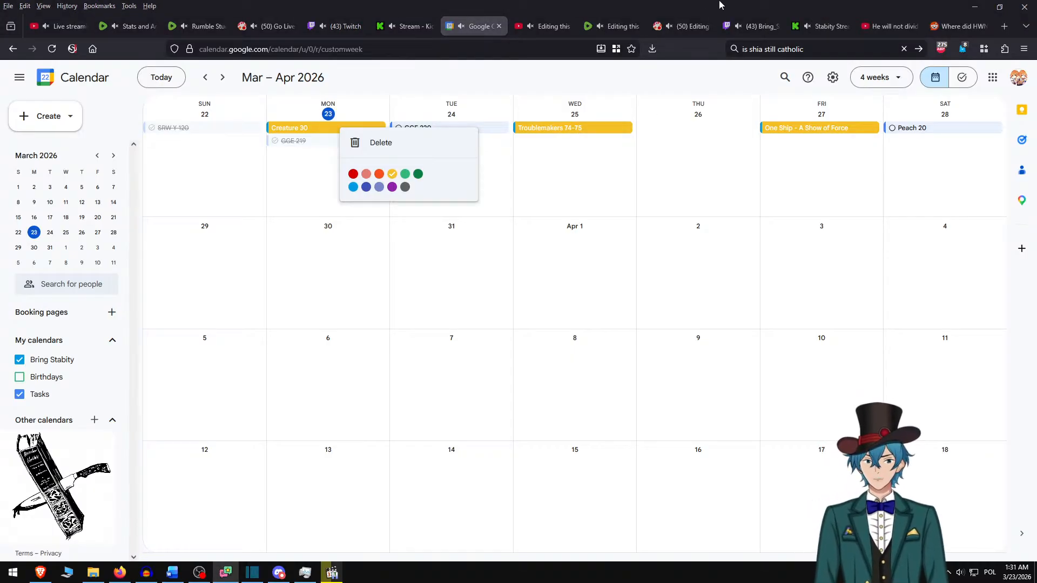
key("alt+Tab")
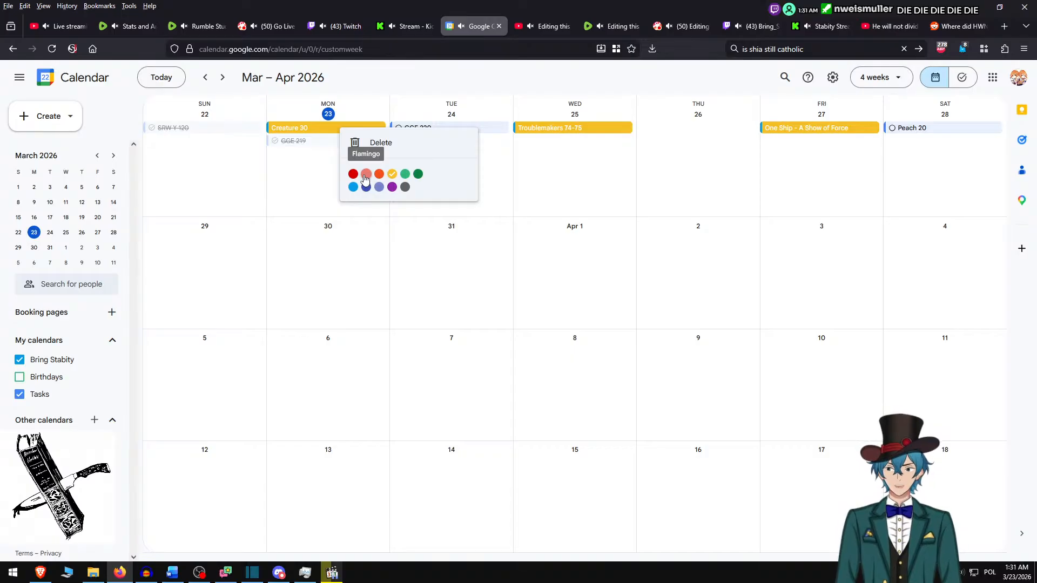
left_click(528, 76)
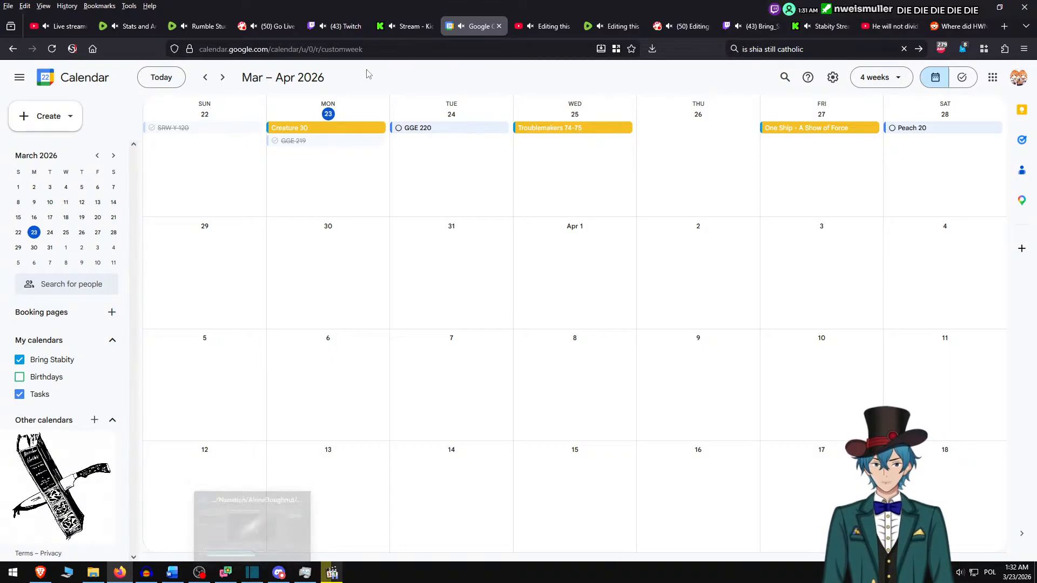
- Try blue and green as the colour of the Creature 30 event, and set it back to yellow
right_click(329, 128)
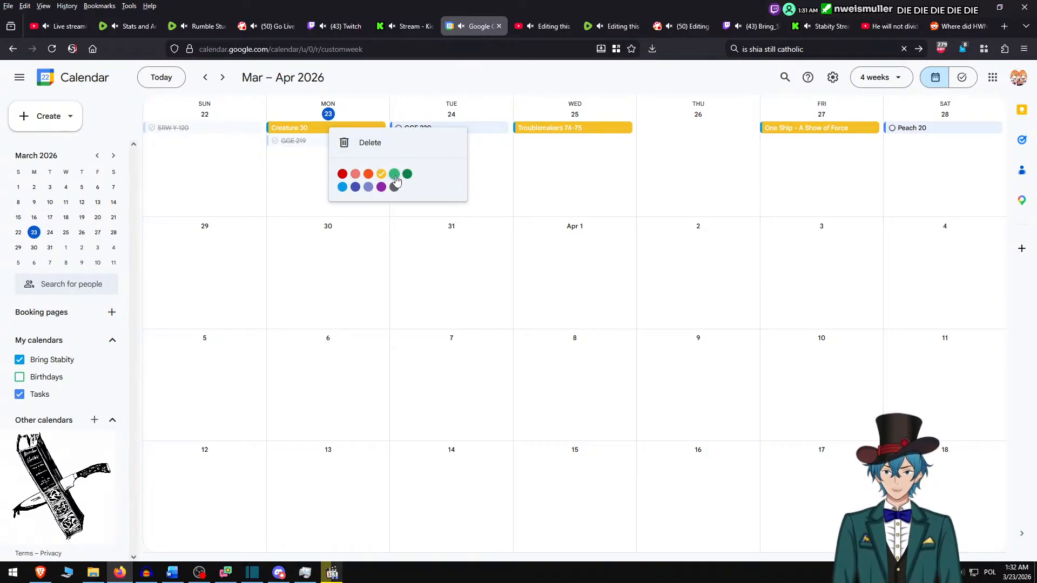
left_click(340, 188)
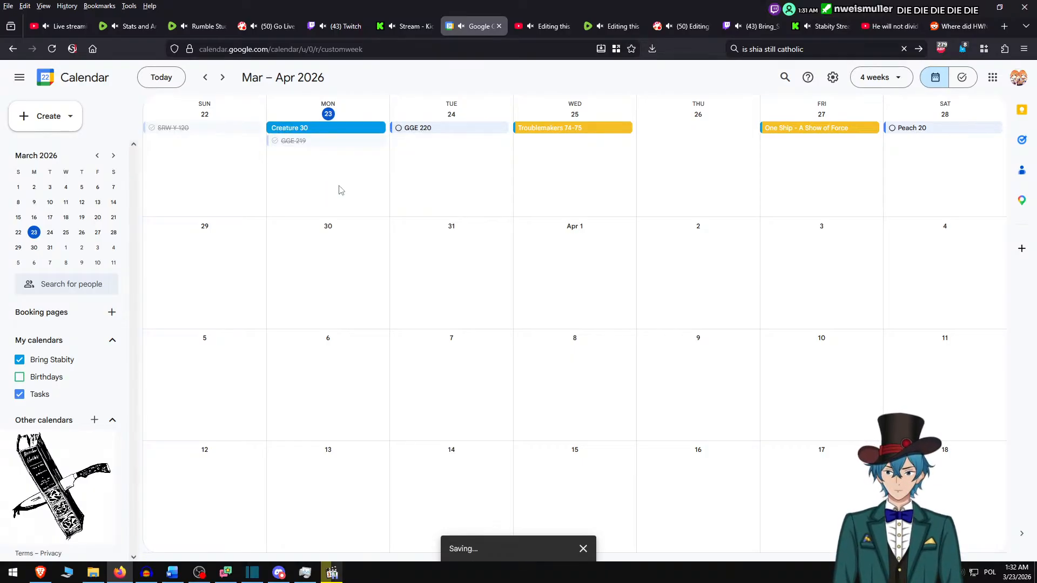
right_click(328, 131)
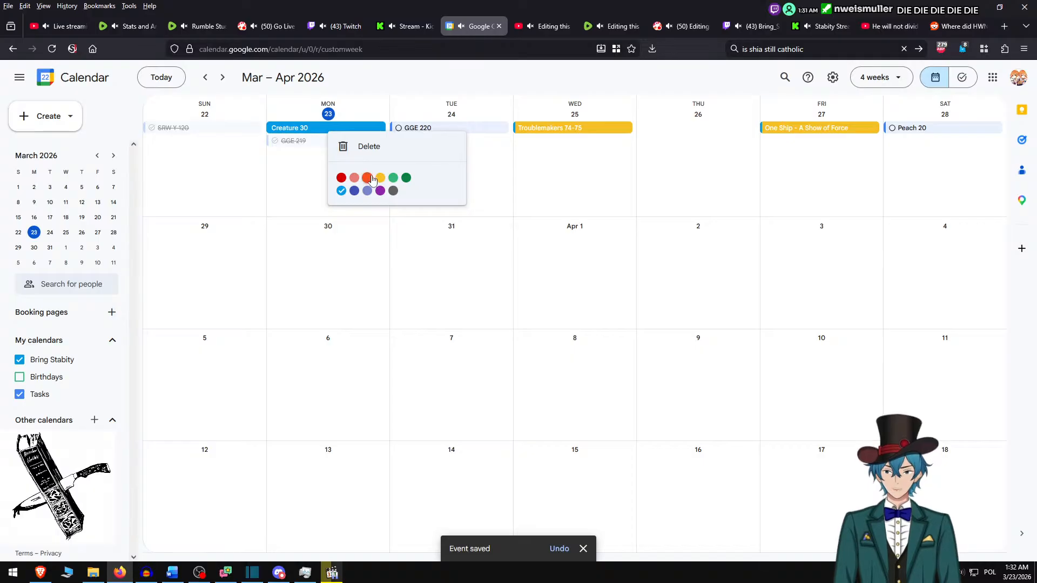
left_click(393, 178)
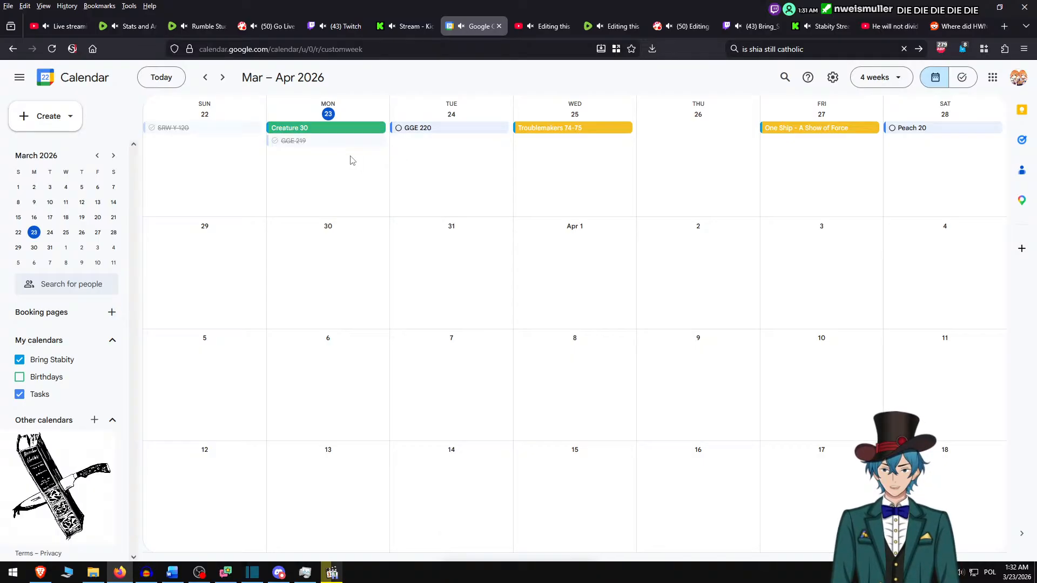
right_click(336, 130)
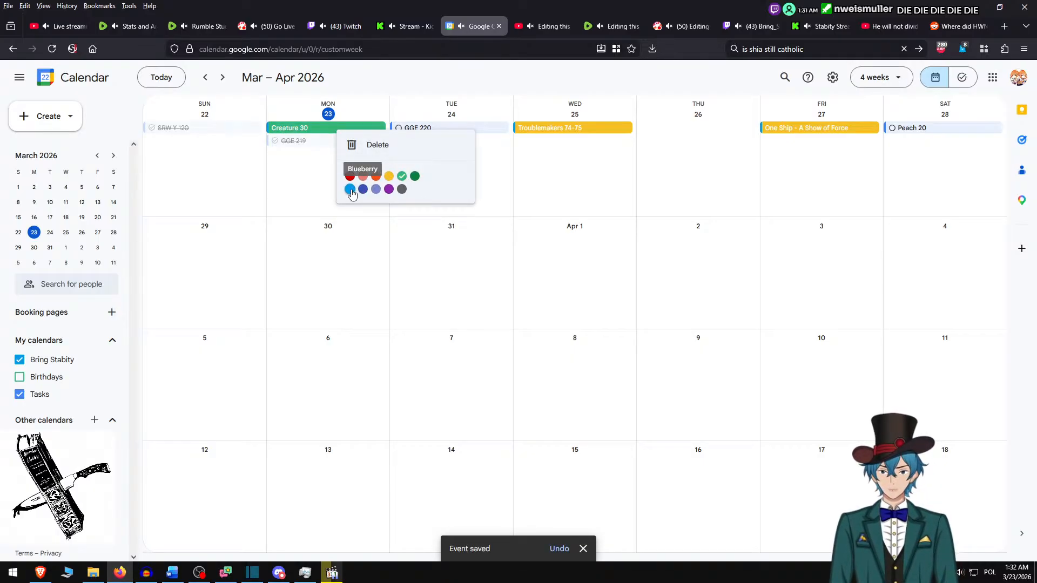
left_click(389, 177)
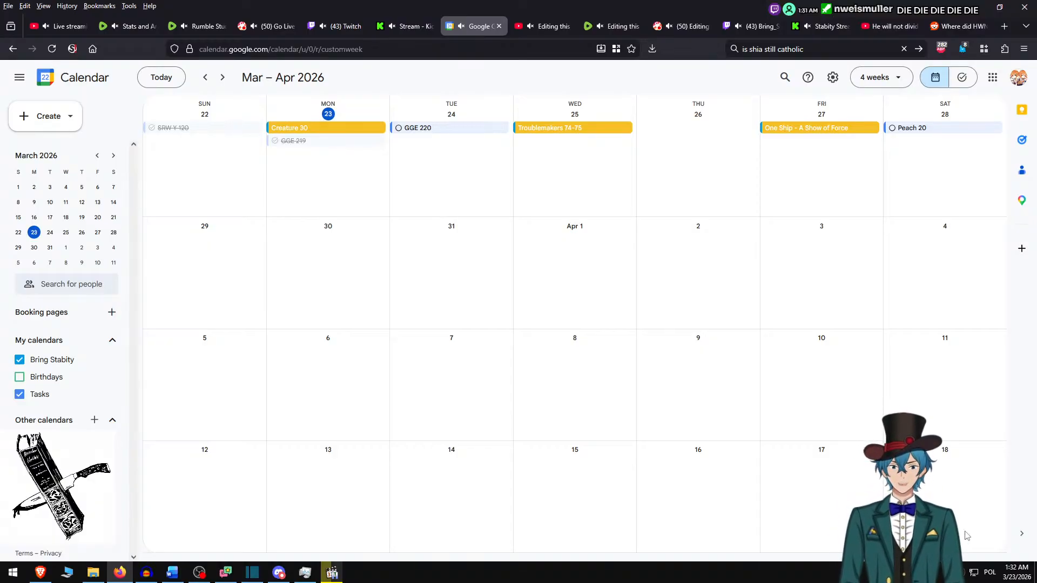
- Open the system clock to check the current time
left_click(1015, 573)
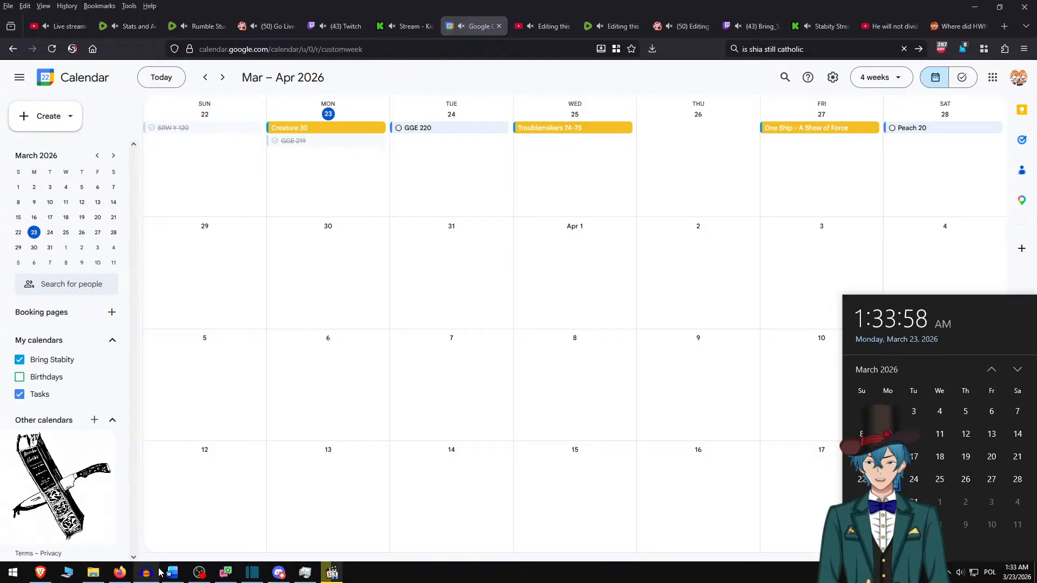
- Switch to Word and undo the deletions in the story back to the paragraph starting "The Zeroth had brought a single ship."
mouse_move(178, 581)
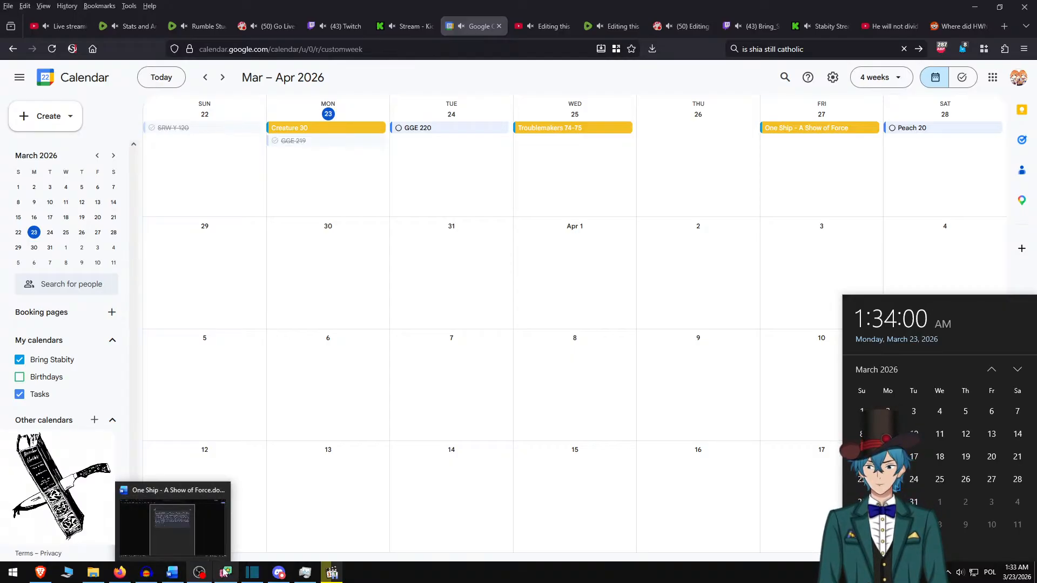
left_click(252, 572)
left_click(184, 574)
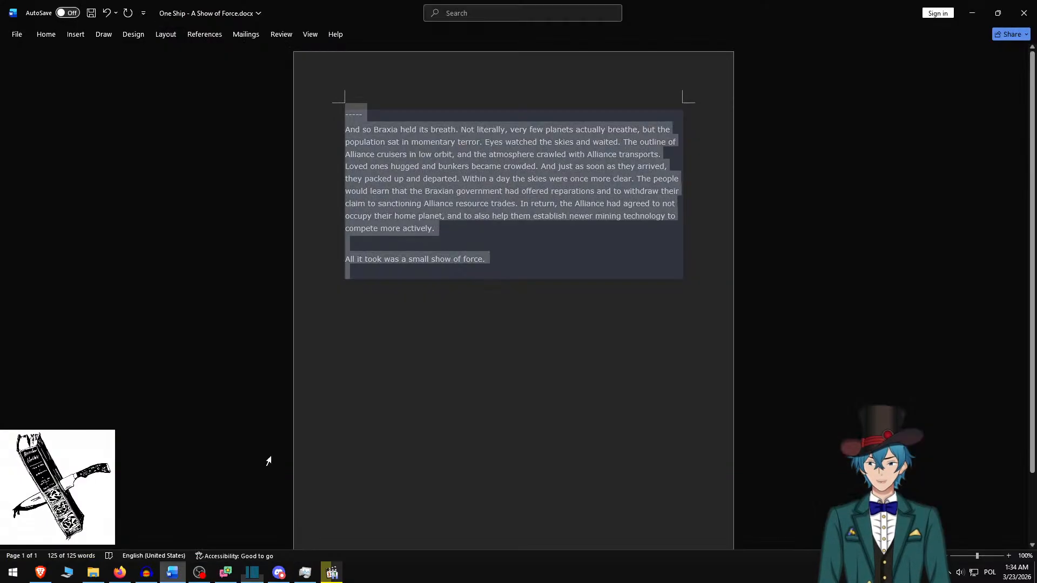
left_click(510, 181)
key("ctrl+z")
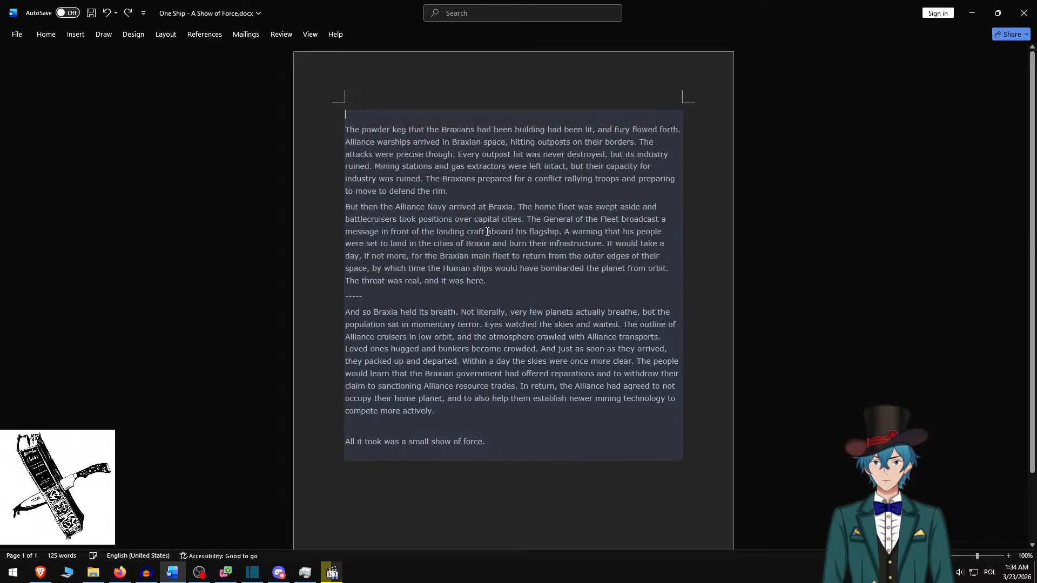
key("ctrl+z")
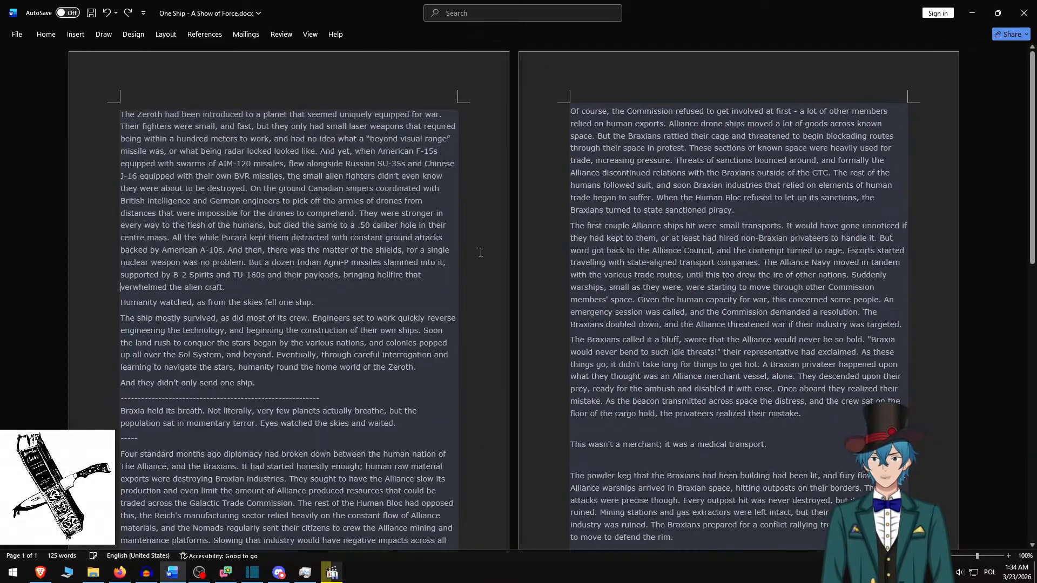
key("ctrl+z")
key("ctrl+z")
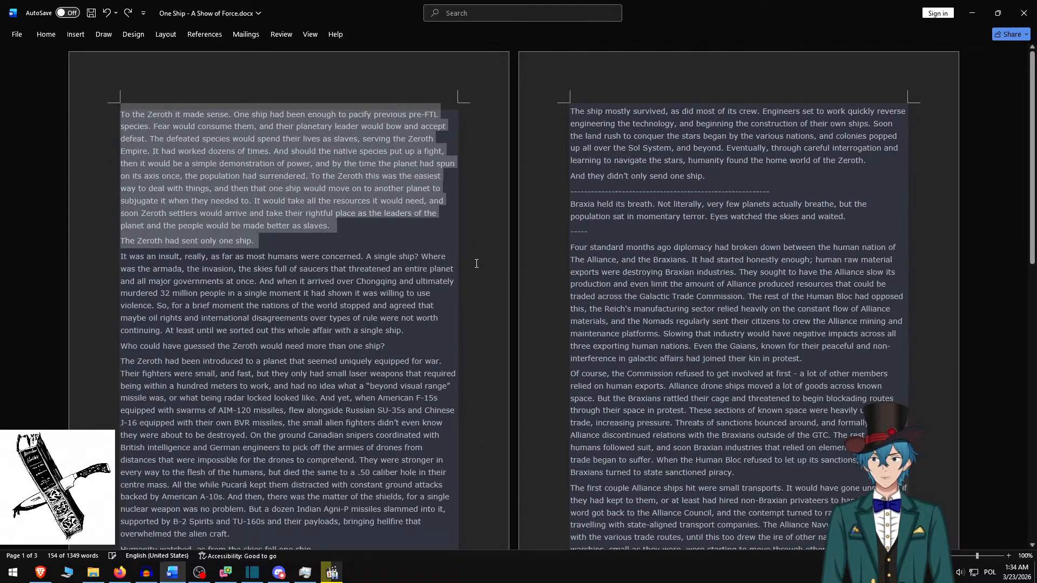
key("ctrl+z")
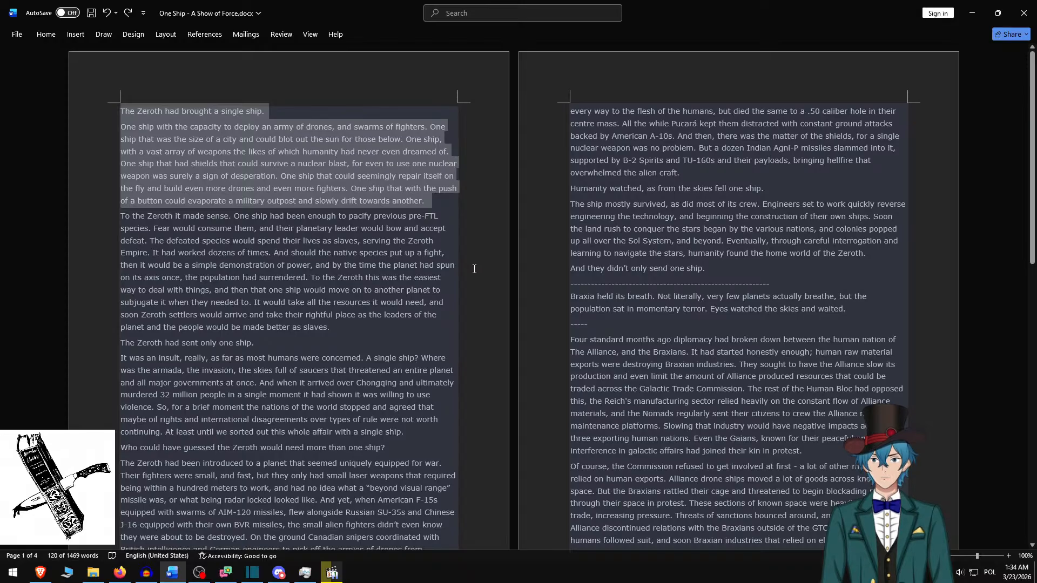
key("ctrl+z")
key("ctrl+y")
key("ctrl+y")
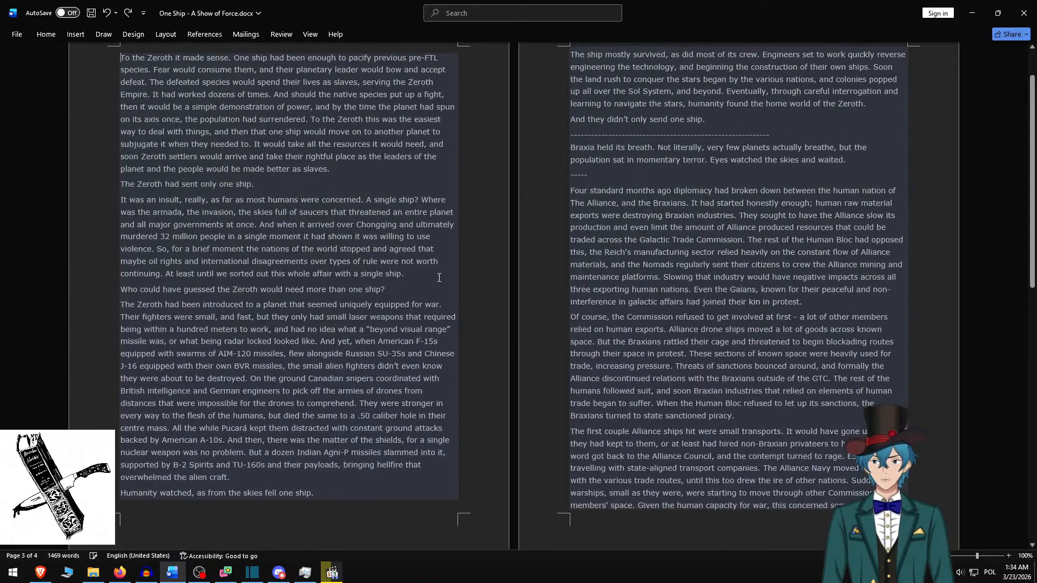
key("ctrl+z")
- Save the One Ship - A Show of Force document and close it
key("ctrl+s")
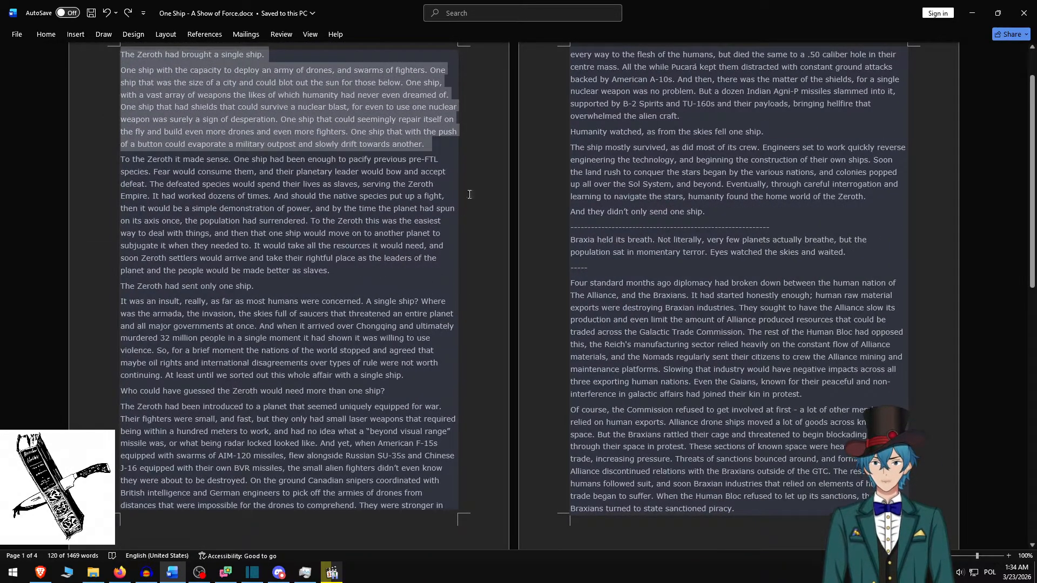
left_click(1023, 12)
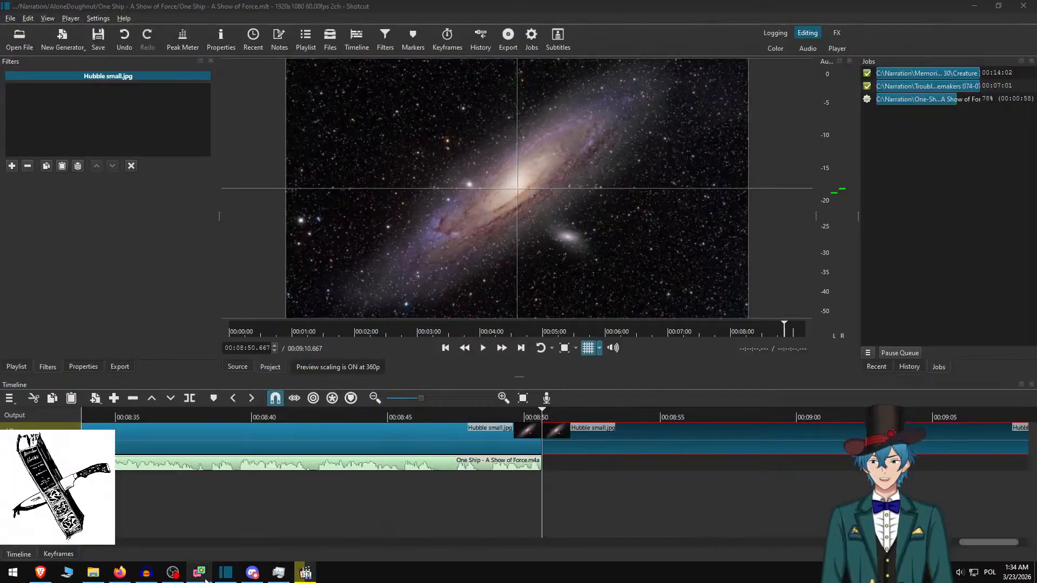
- Close the media player showing Troublemakers 072-073.mp4 and the Audacity project One Ship - A Show of Force
left_click(305, 573)
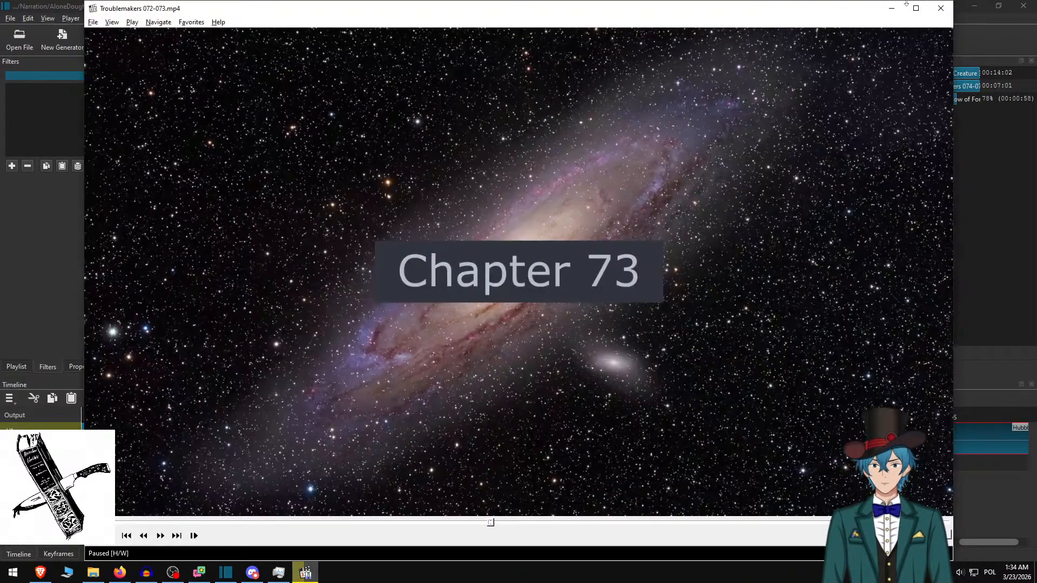
left_click(940, 8)
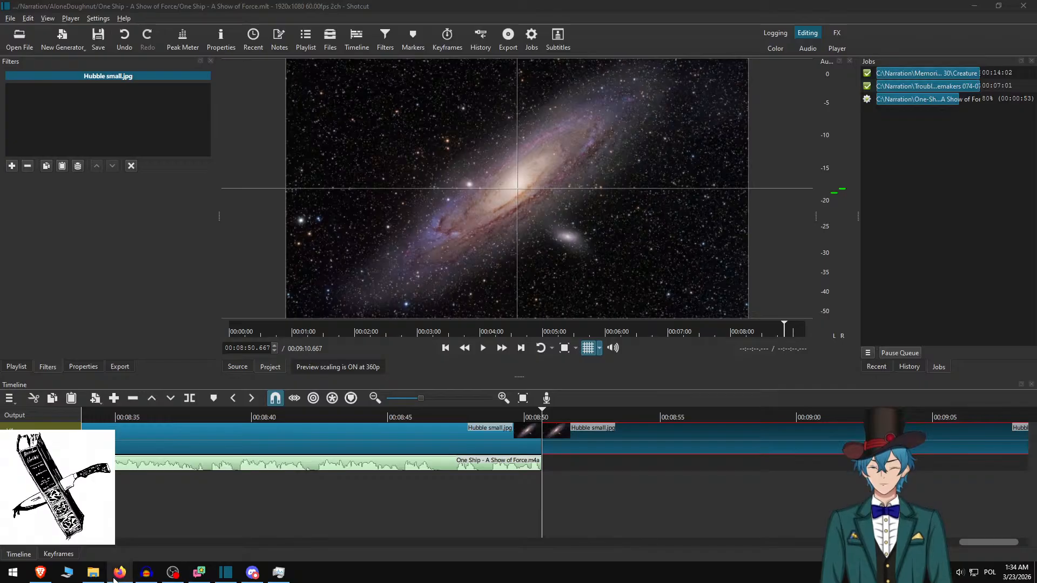
left_click(146, 573)
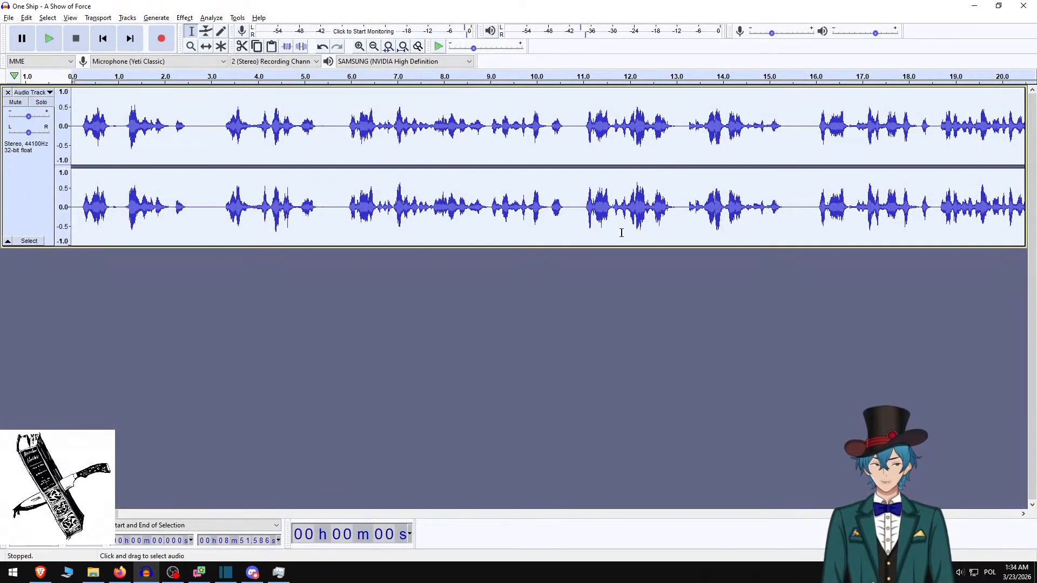
left_click(1023, 6)
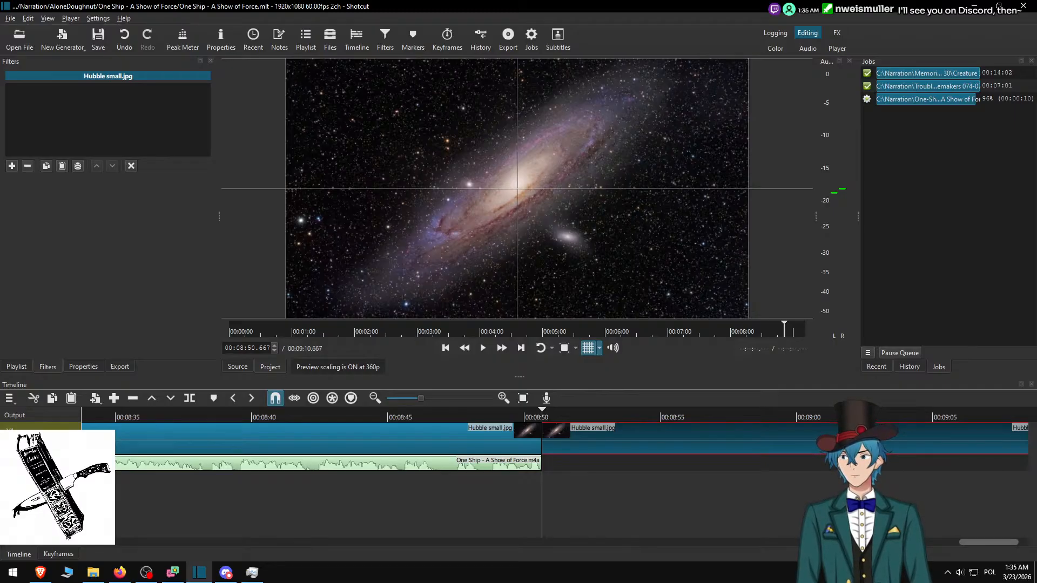
left_click_drag(162, 582, 184, 582)
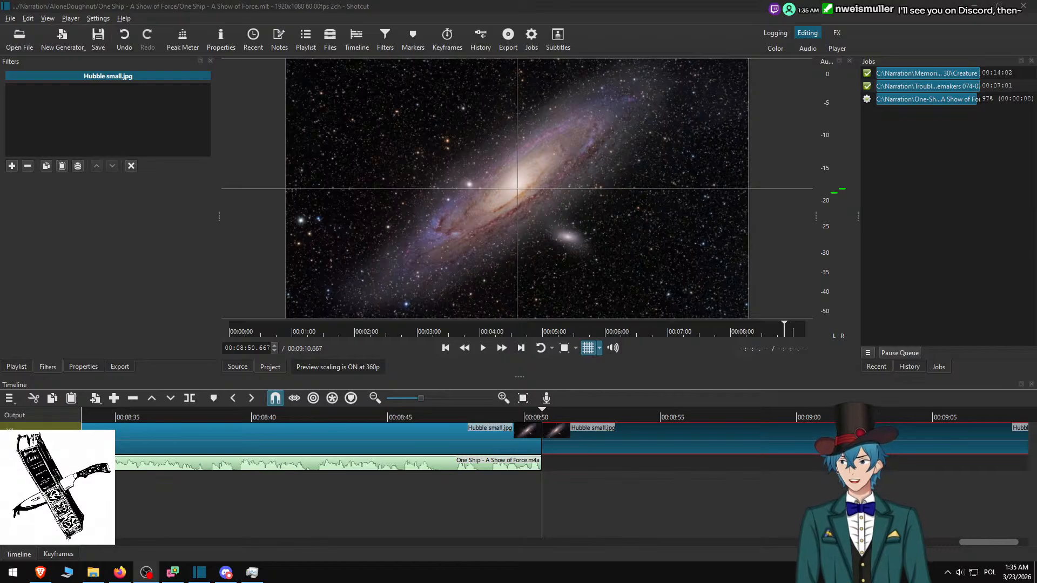